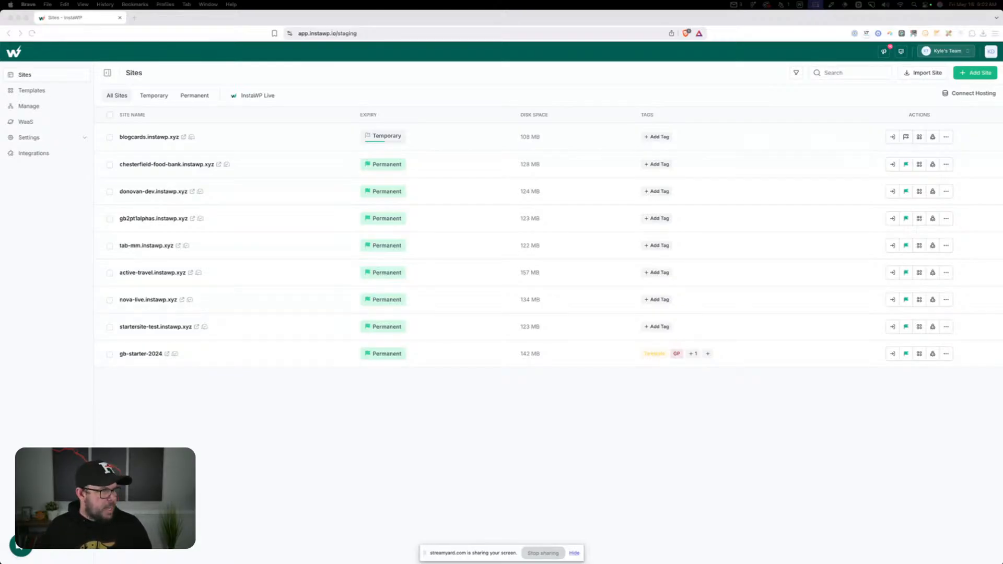
Review the GeneratePress starter site outline in Notion, from theme installation and customizer settings through elements and global styles
drag(0, 128, 286, 126)
scroll(537, 258, up, 20)
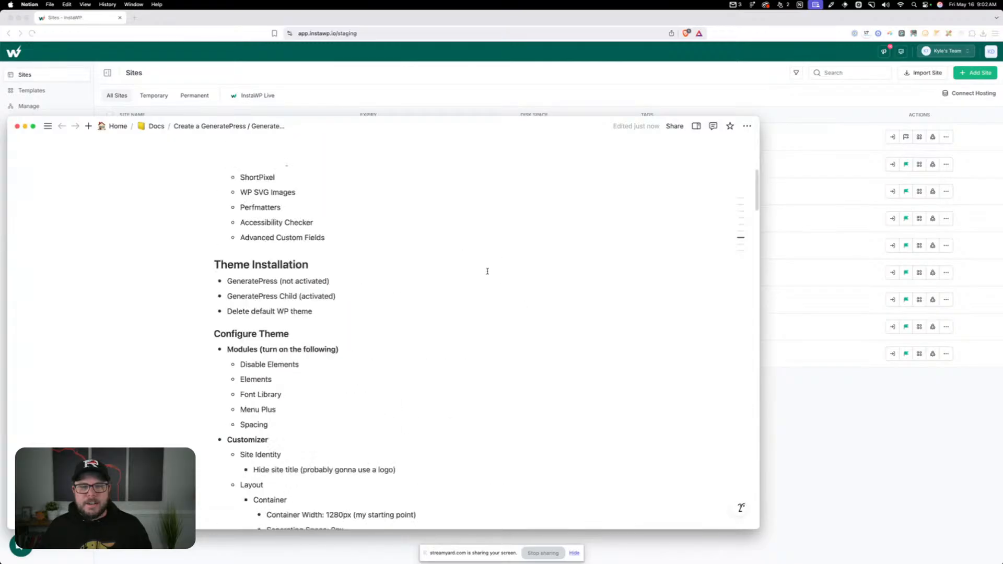
scroll(460, 268, down, 20)
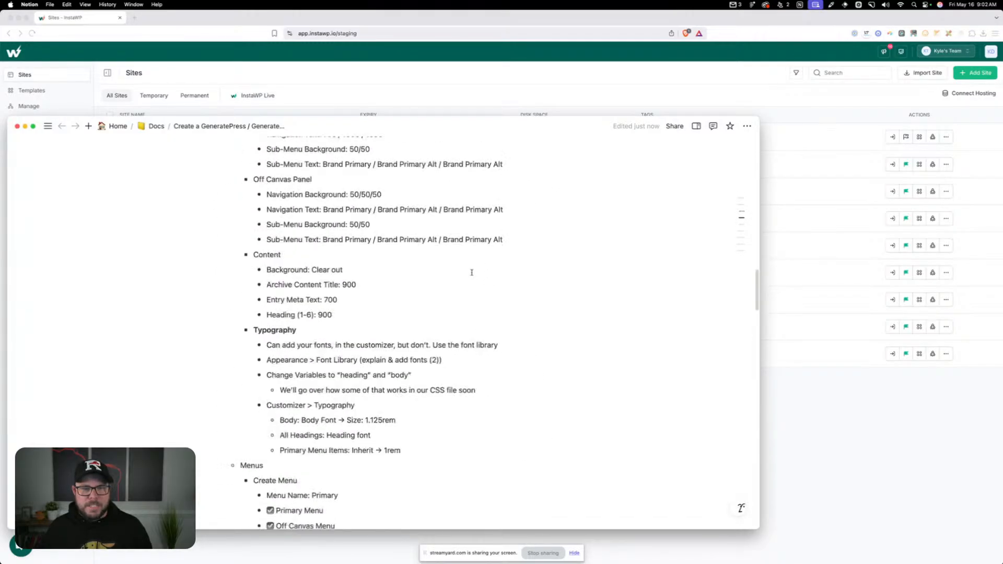
scroll(471, 272, down, 20)
scroll(472, 273, up, 2)
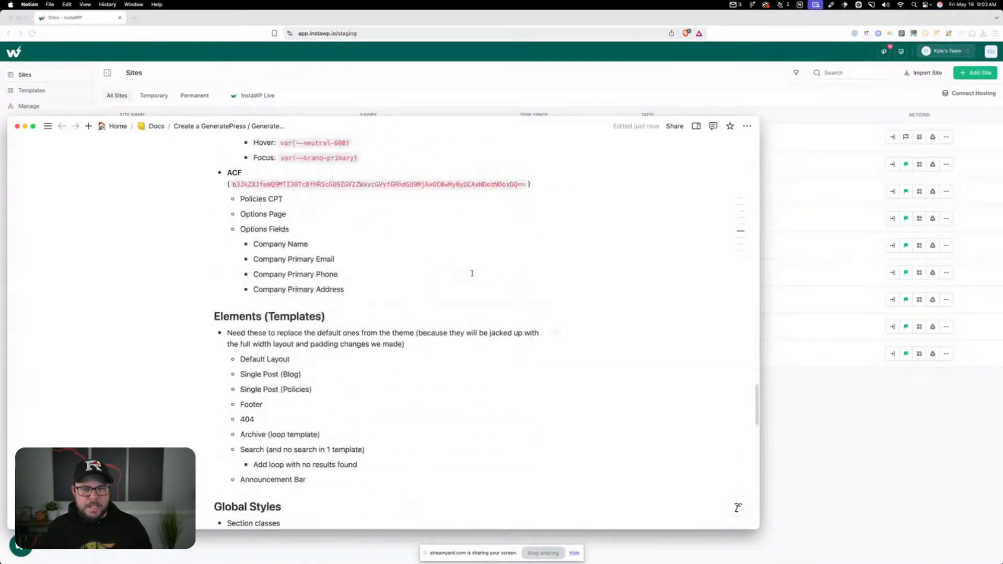
scroll(471, 273, down, 2)
scroll(471, 273, down, 15)
scroll(148, 149, up, 3)
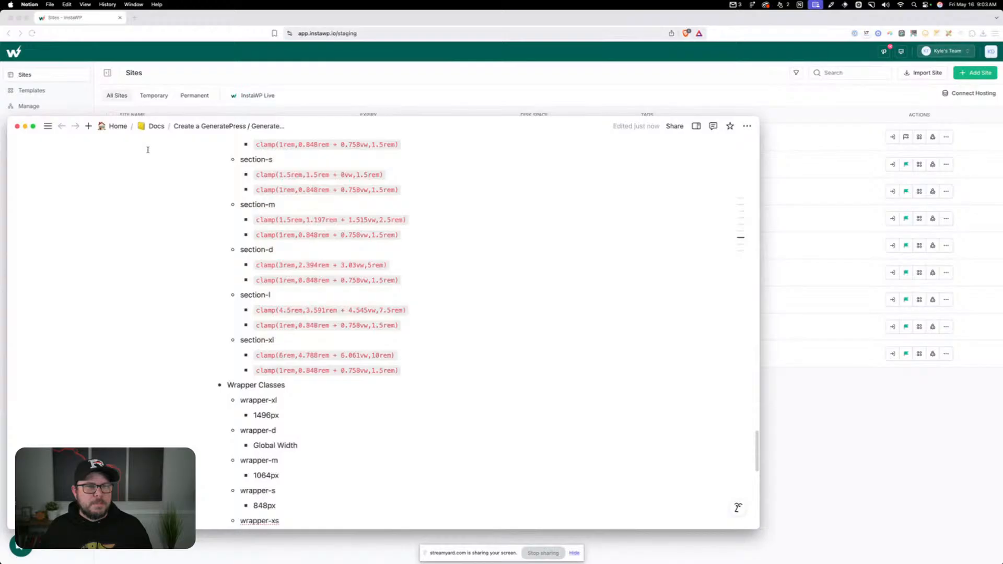
click(25, 127)
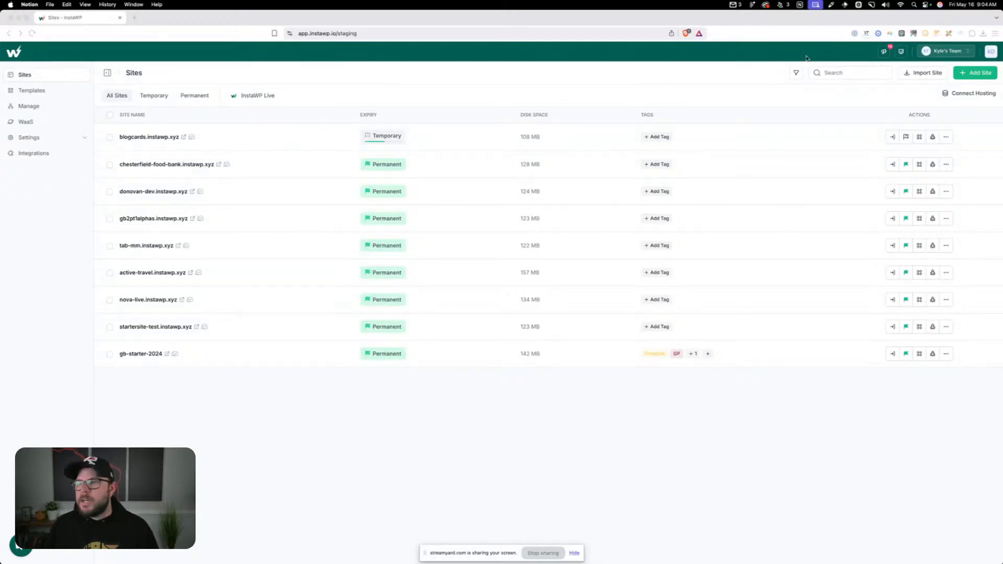
Create a new InstaWP site from scratch named starter-site-demo-livestream, leaving the remaining options at their defaults
click(672, 85)
click(980, 73)
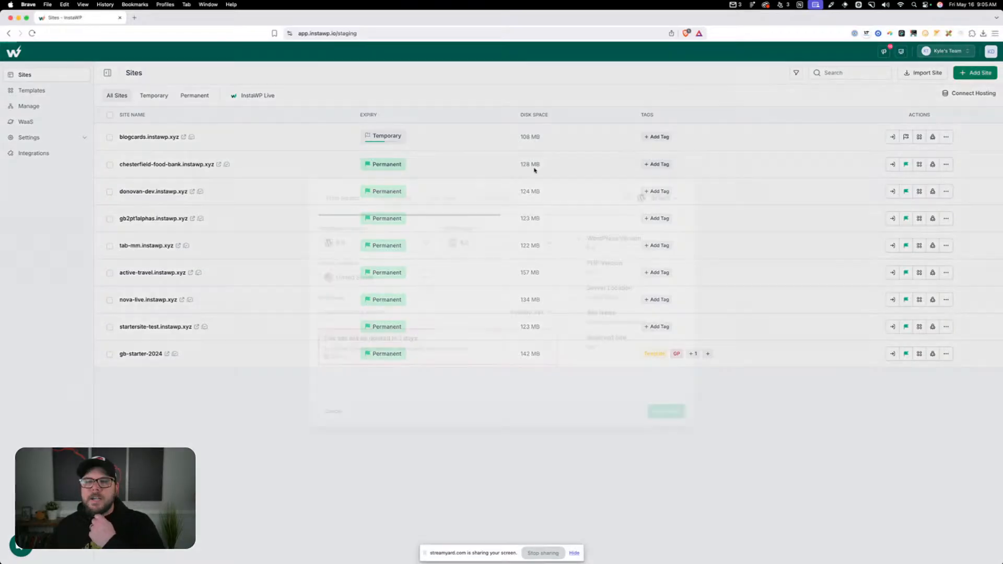
click(405, 310)
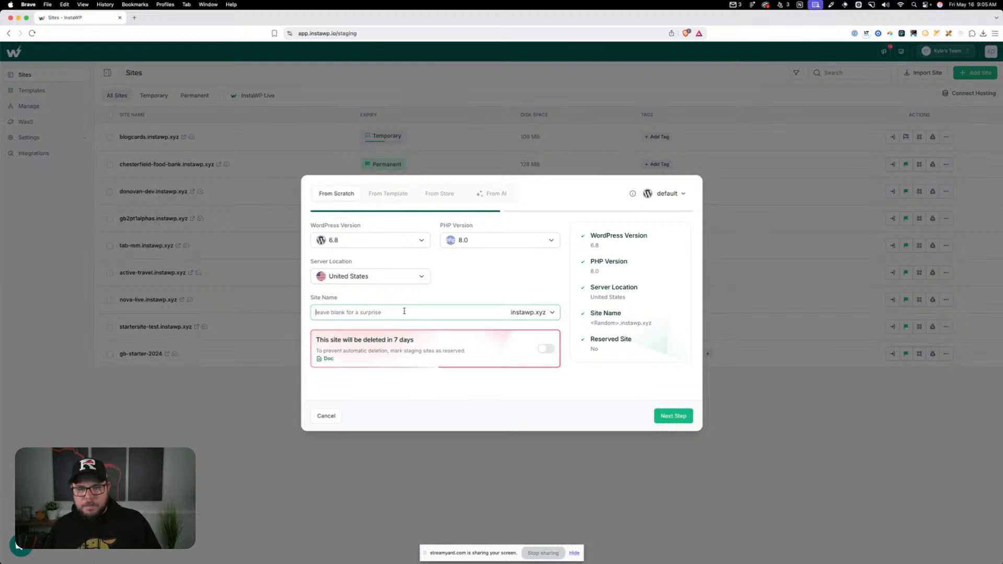
text(sta)
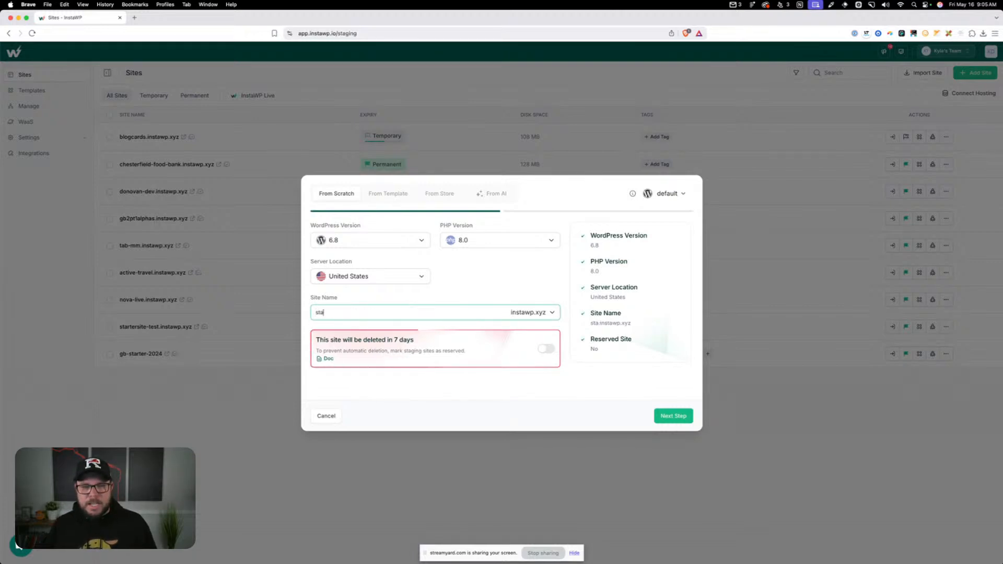
text(rter-site-demo-livestream)
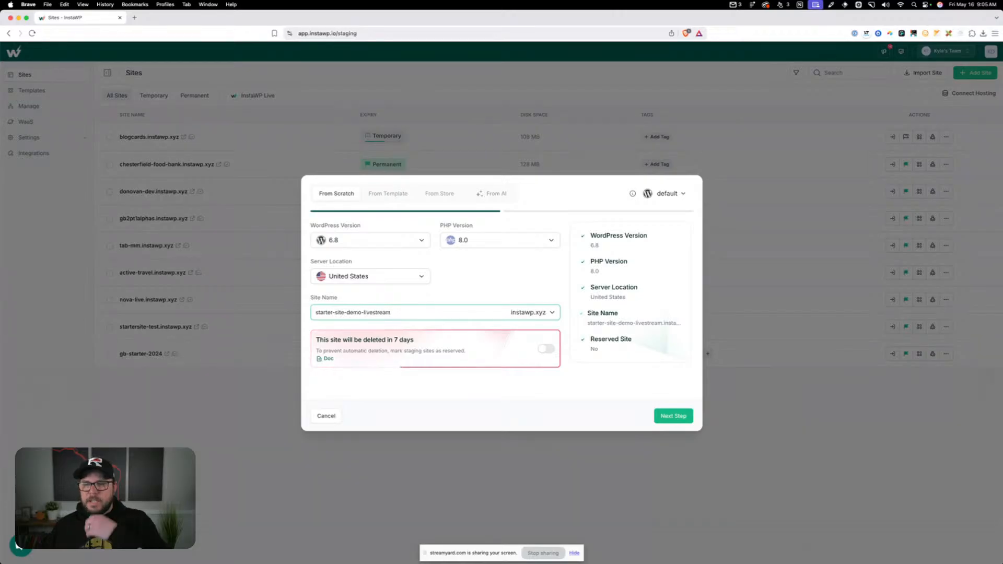
click(684, 419)
click(671, 417)
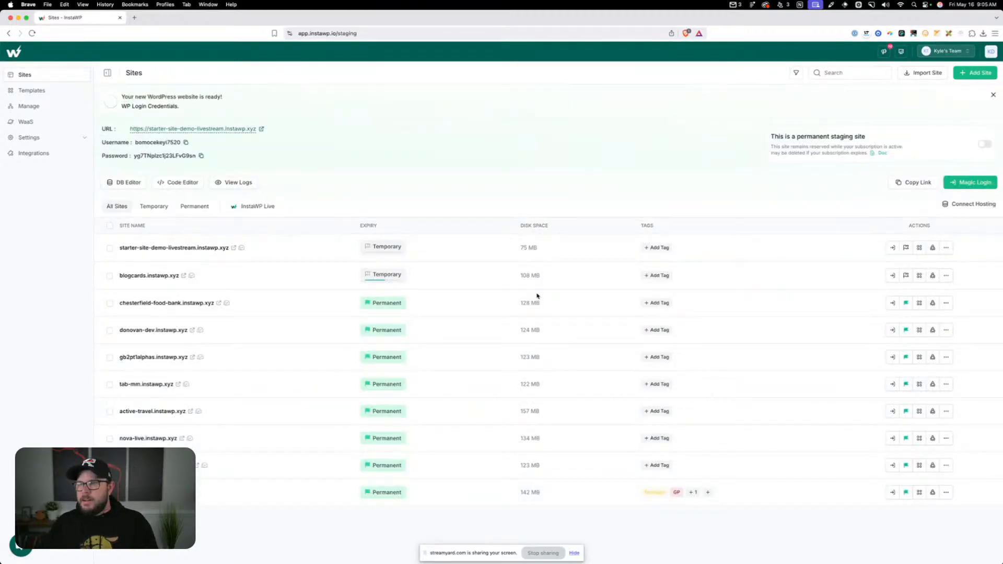
Log in to the new site's WordPress admin and update WordPress to version 6.8.1
click(970, 180)
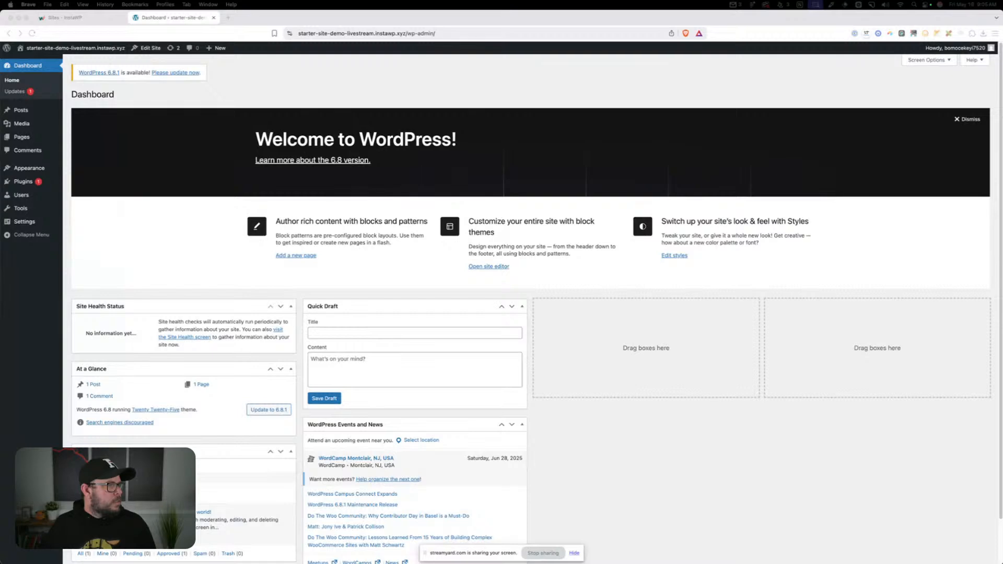
scroll(245, 230, down, 1)
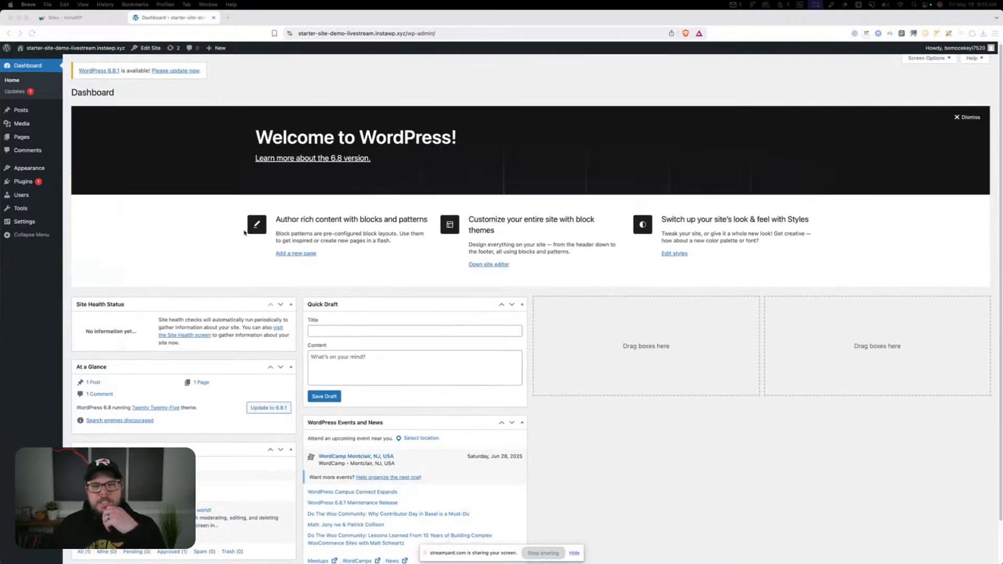
click(137, 242)
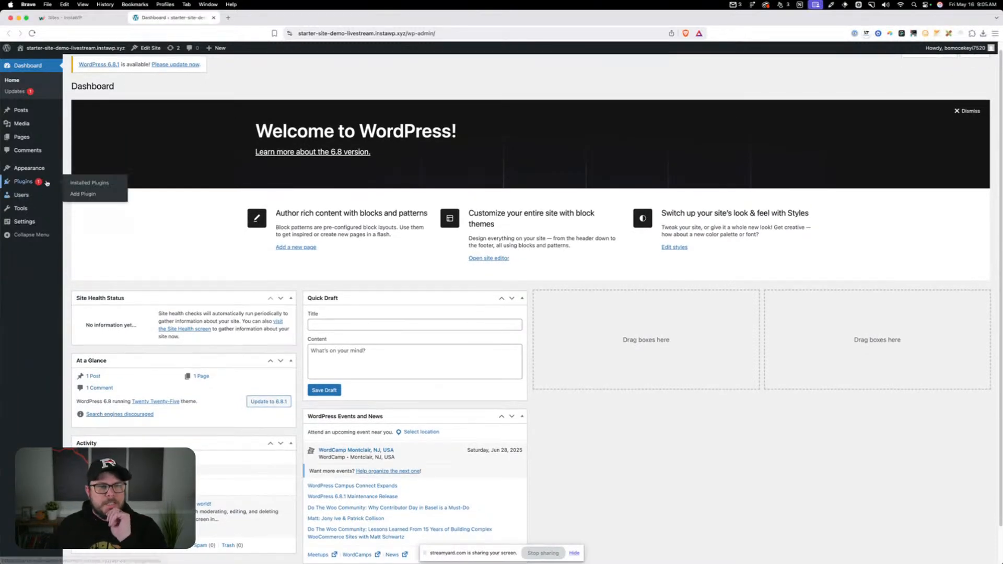
click(35, 97)
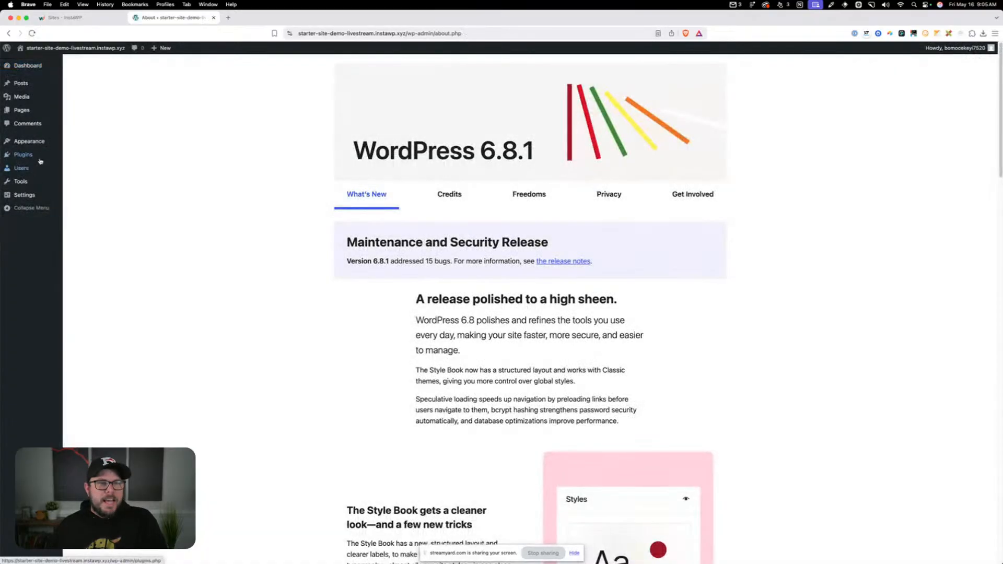
Find GenerateBlocks in the WordPress plugin directory, then install and activate it
click(115, 157)
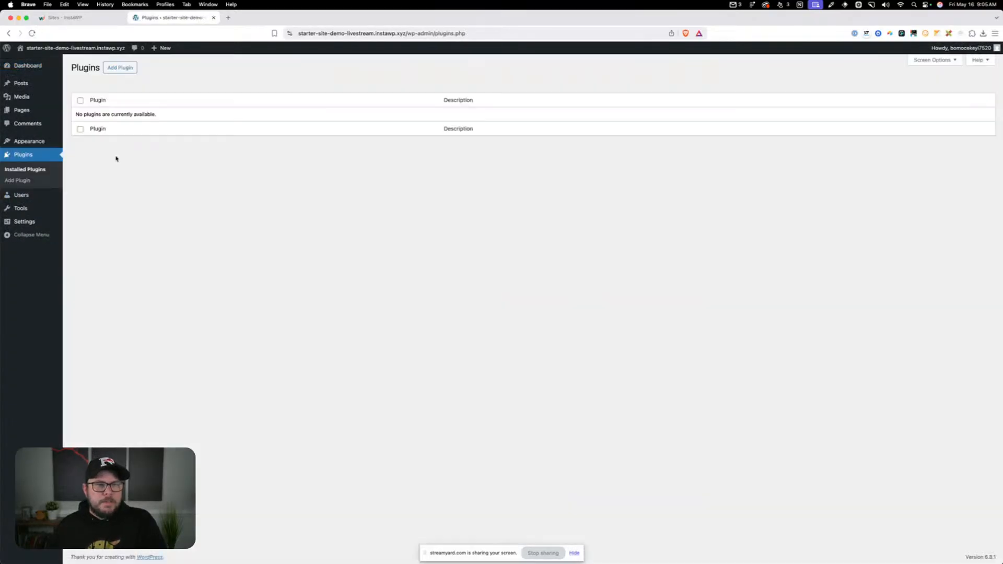
click(119, 68)
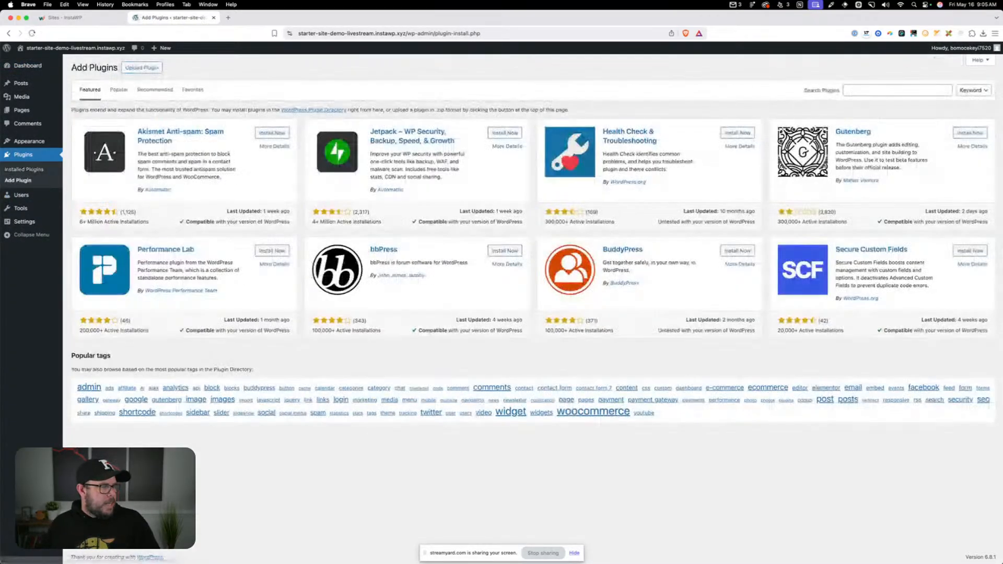
click(863, 90)
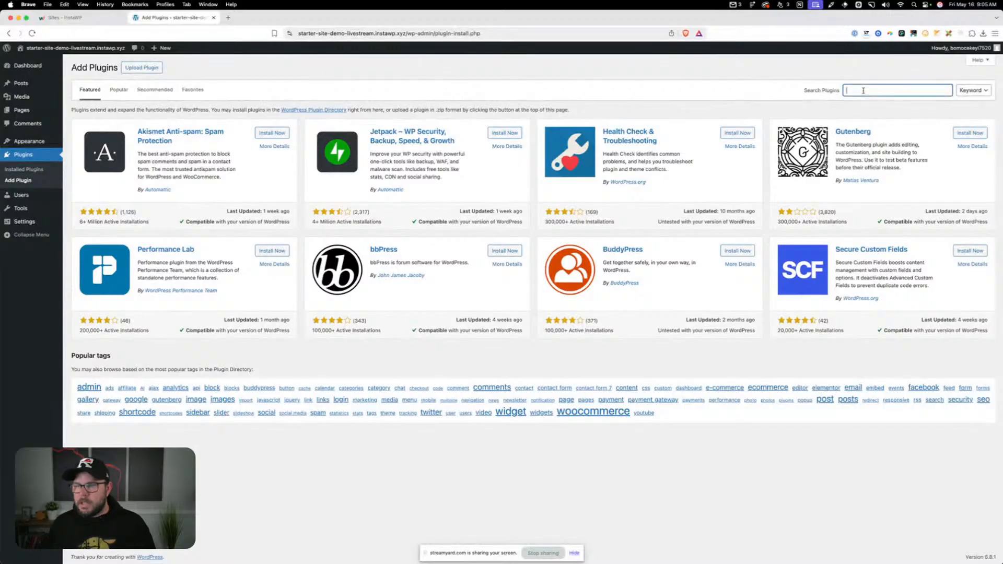
text(g)
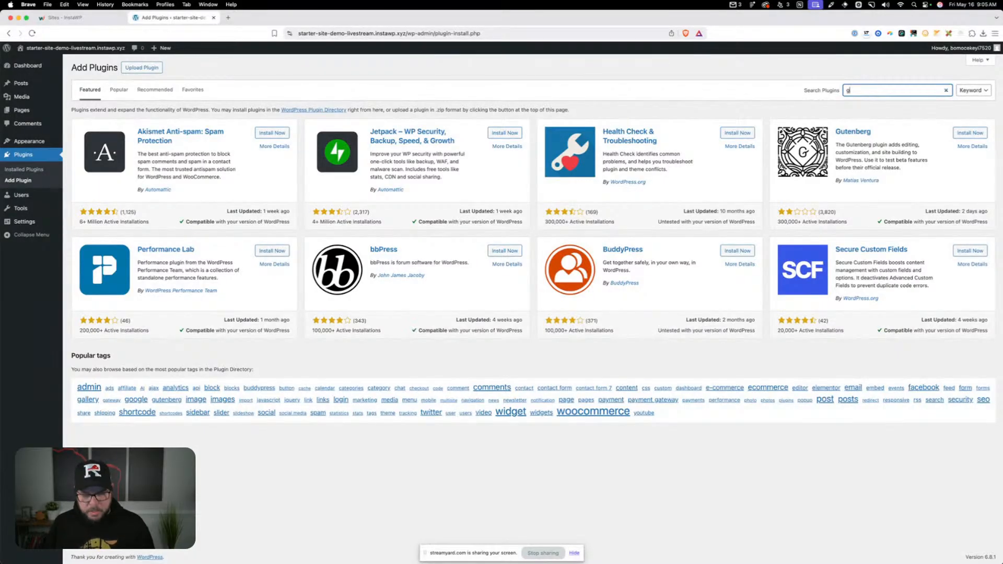
text(ener)
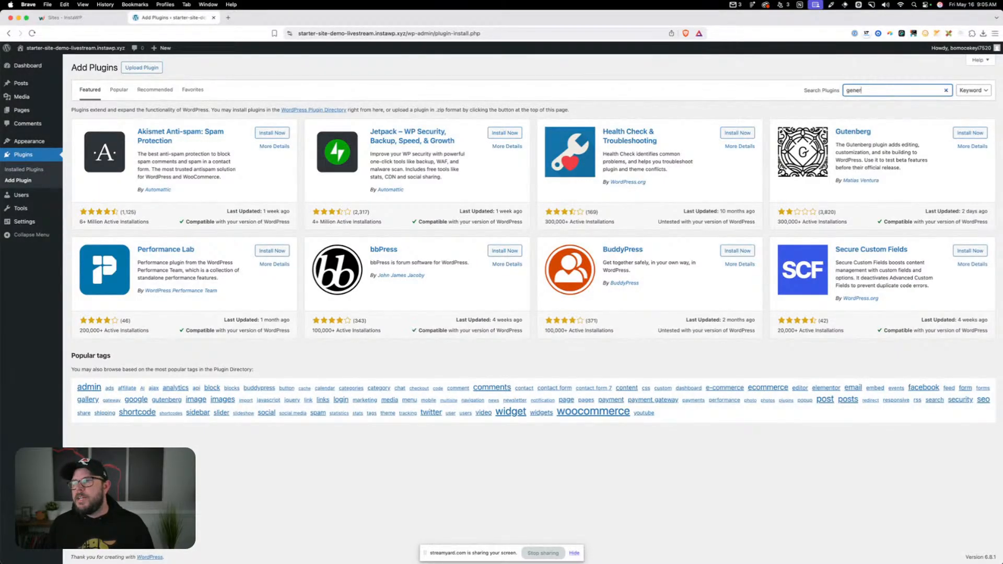
text(ateblocks)
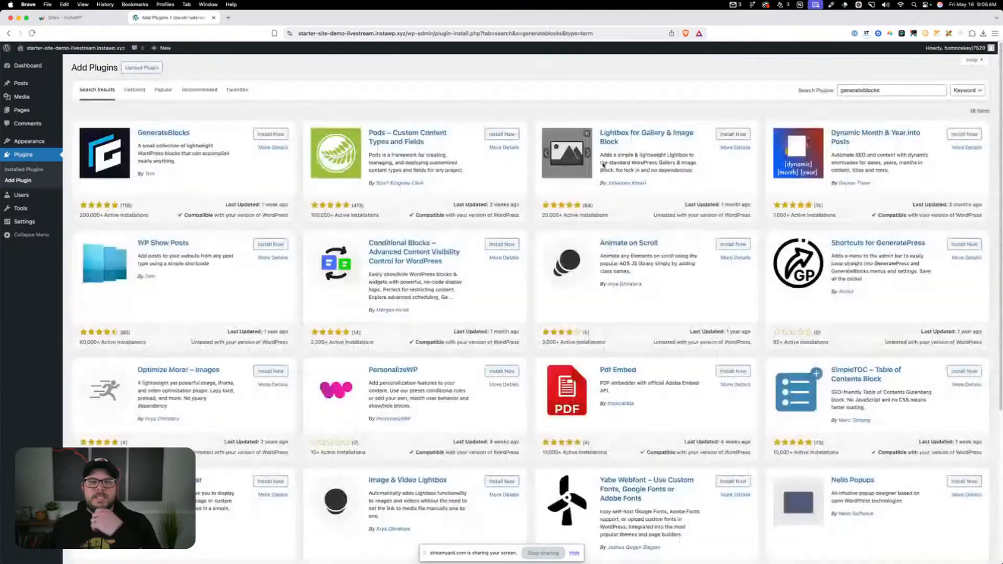
click(259, 138)
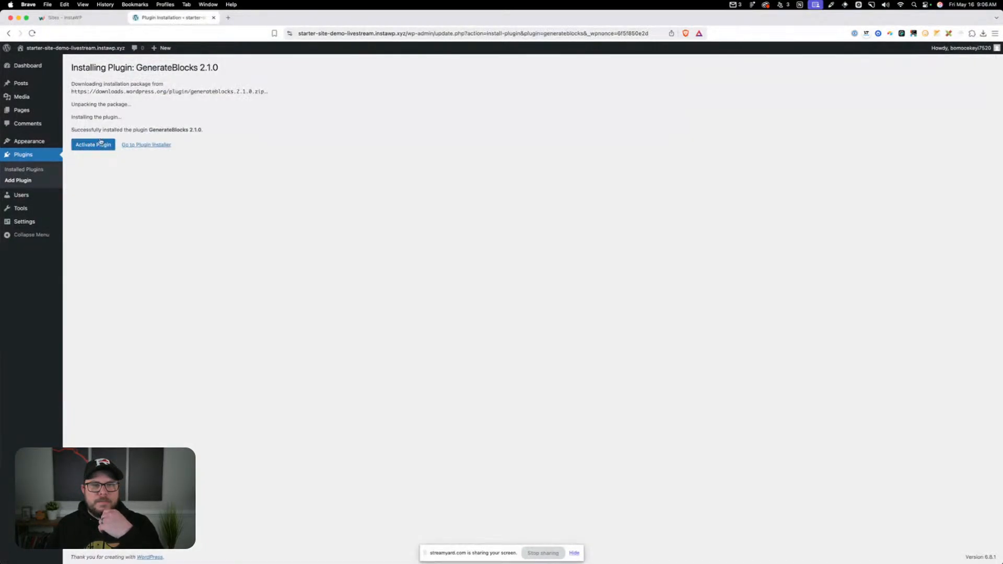
click(101, 143)
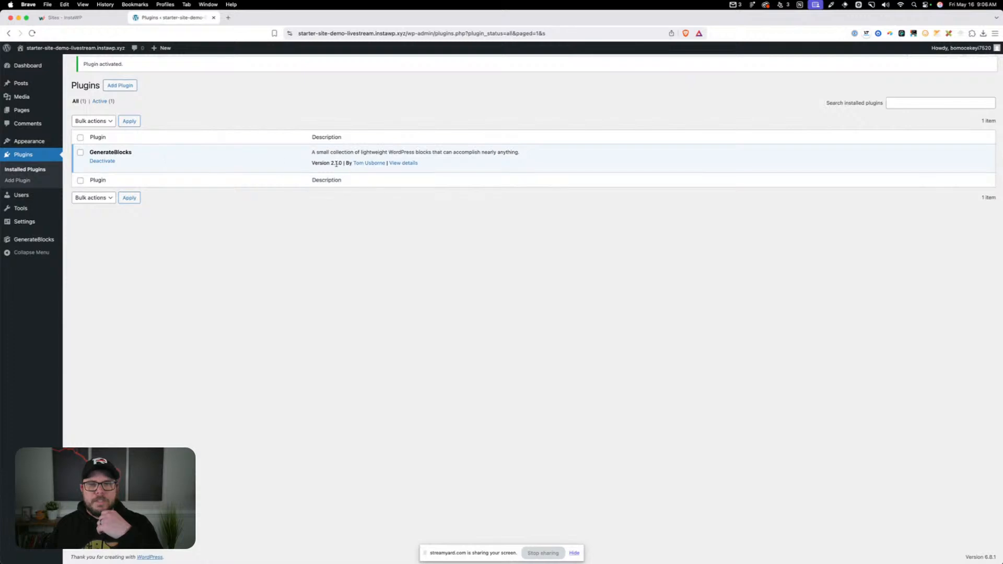
Upload generateblocks-pro-2.1.0.zip from the Starter Site Demo folder as a plugin, install it and activate it
click(119, 85)
click(141, 68)
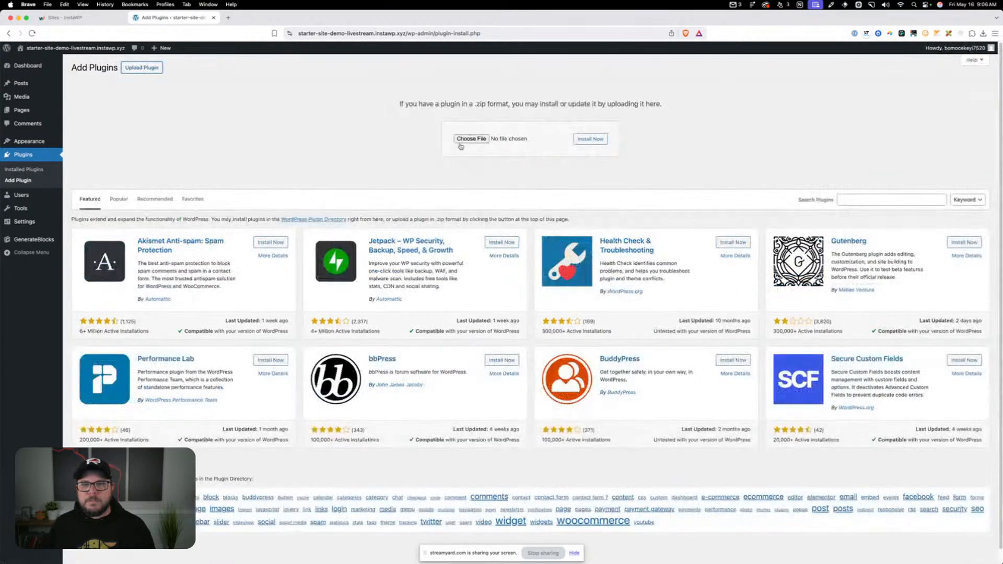
click(460, 142)
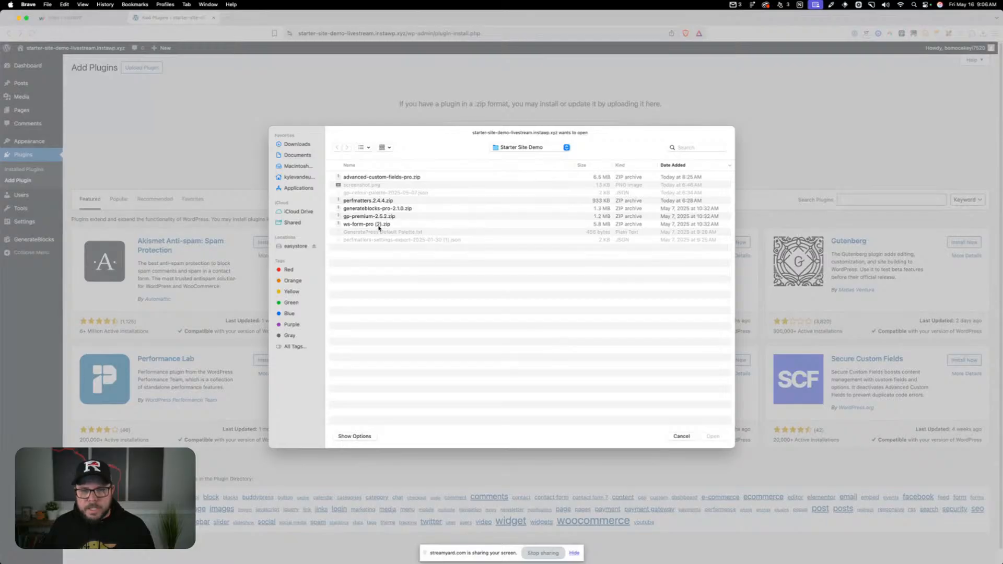
click(377, 208)
double_click(378, 209)
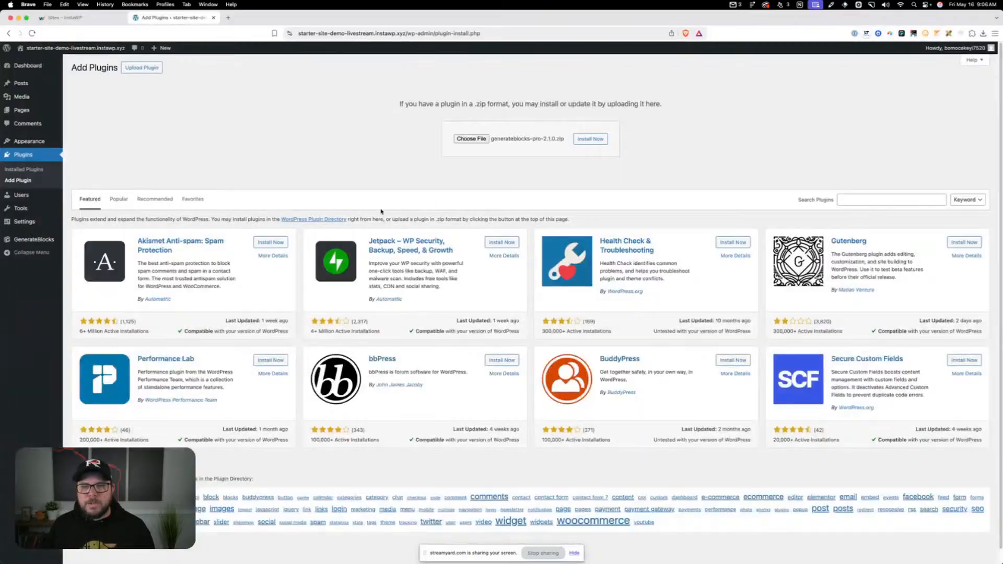
click(595, 144)
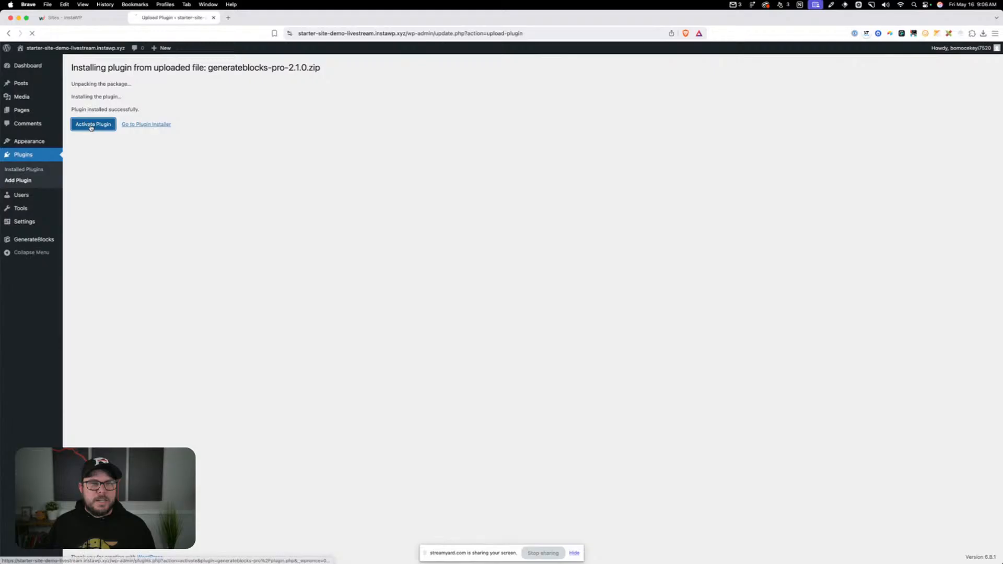
click(91, 124)
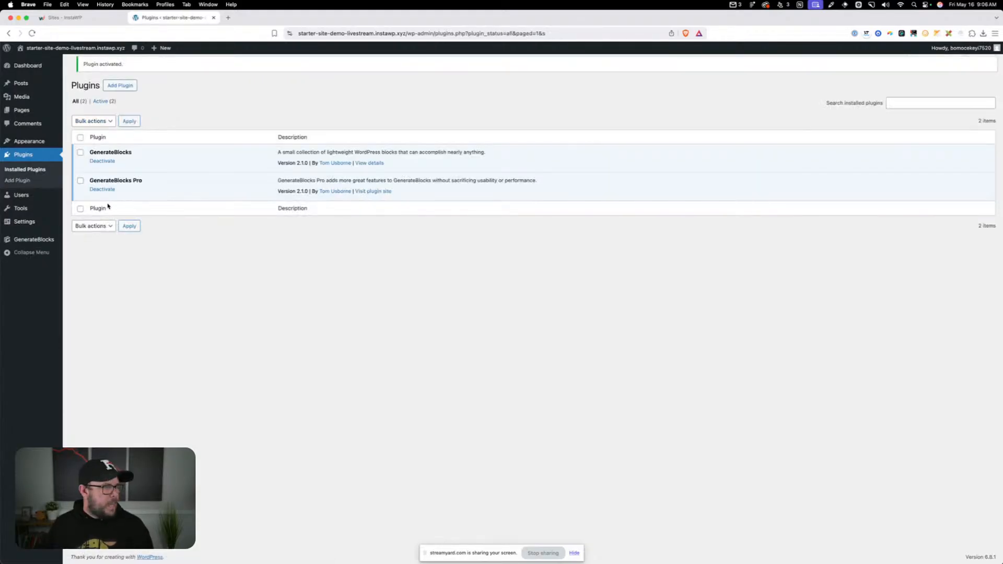
Upload gp-premium-2.5.2.zip from the Starter Site Demo folder as a plugin, install it and activate it
click(121, 86)
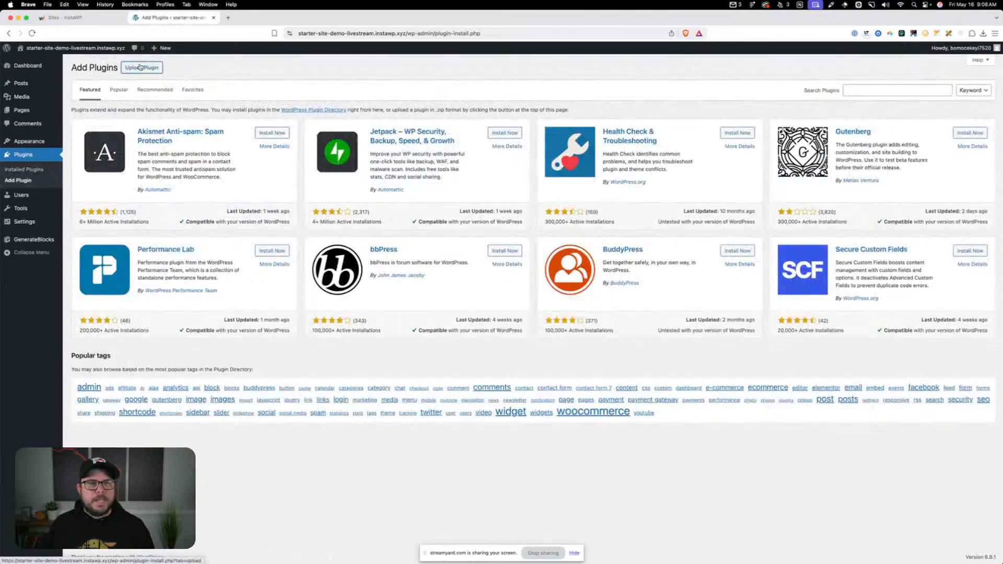
click(140, 67)
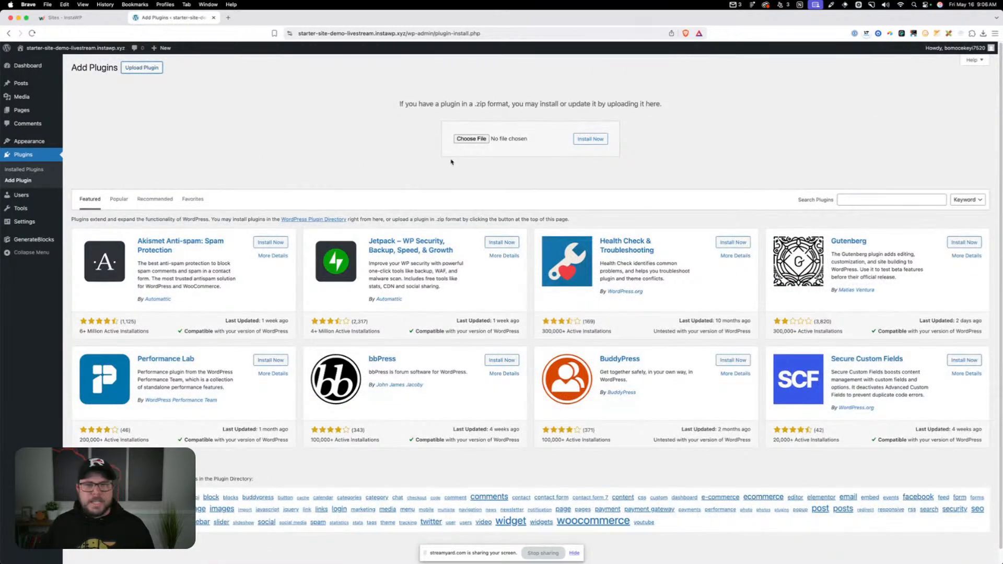
click(477, 139)
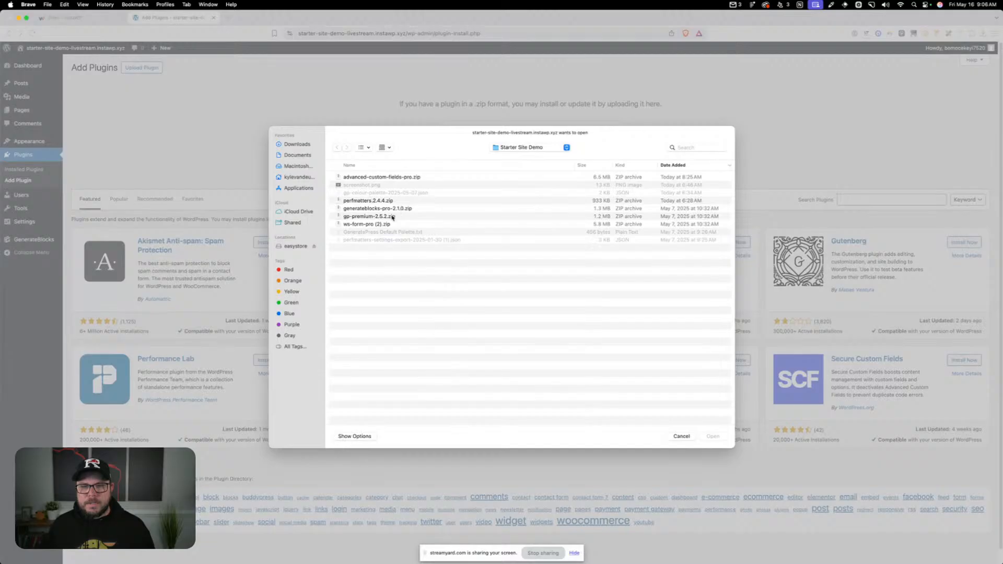
double_click(392, 218)
click(589, 139)
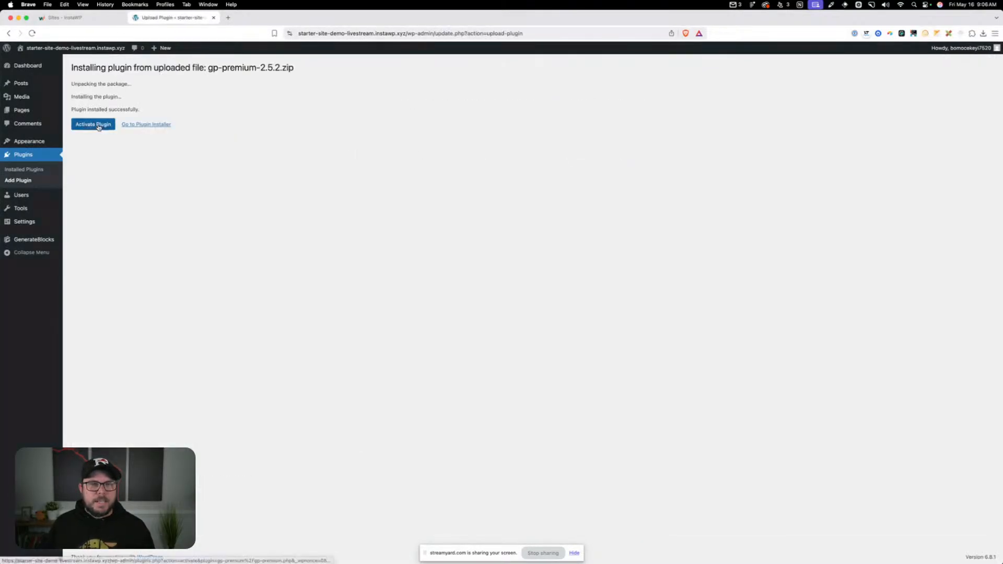
click(91, 123)
Upload ws-form-pro (2).zip from the Starter Site Demo folder as a plugin, replace the already installed copy with it and activate it
click(120, 103)
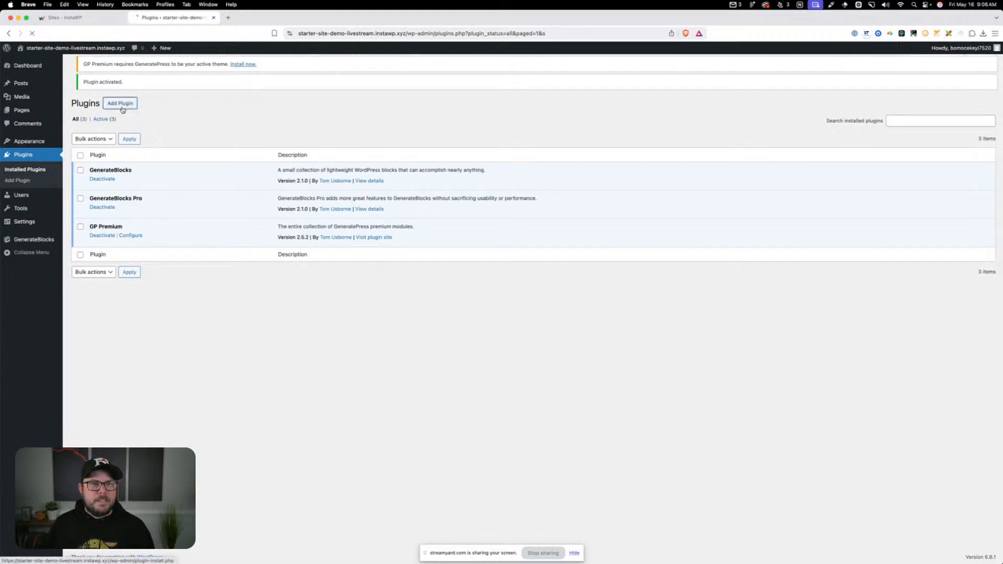
click(141, 85)
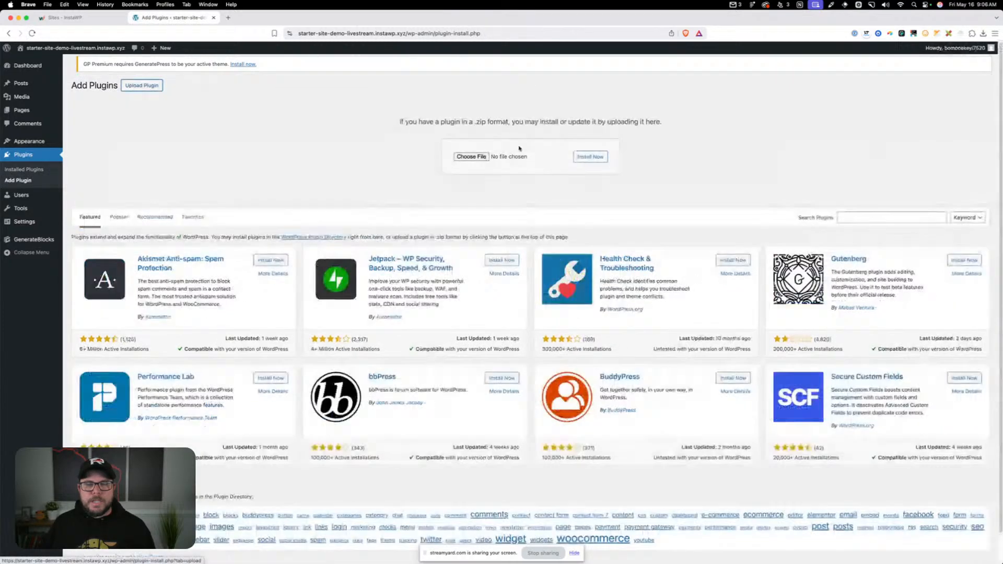
click(463, 157)
double_click(372, 225)
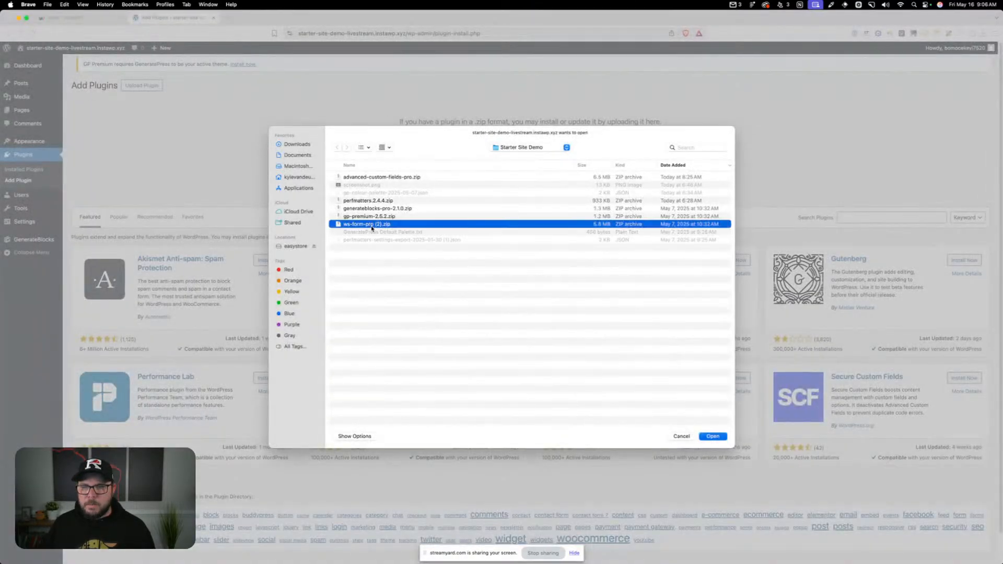
click(587, 158)
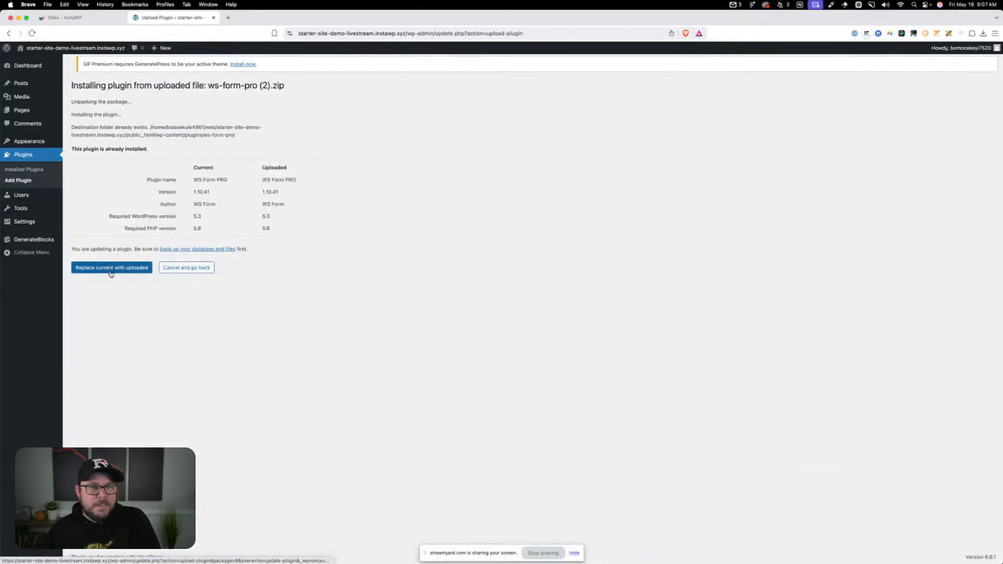
click(111, 273)
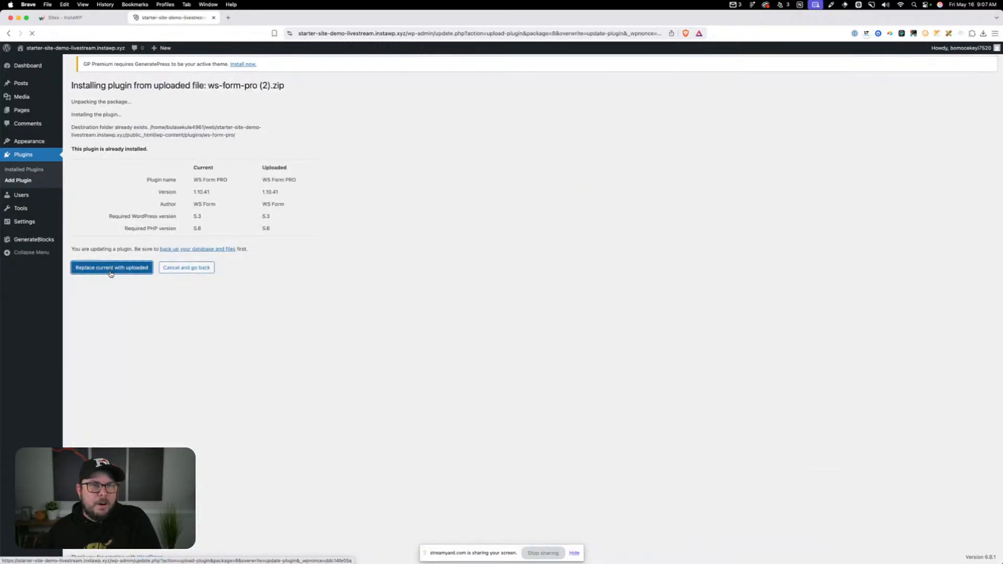
click(84, 160)
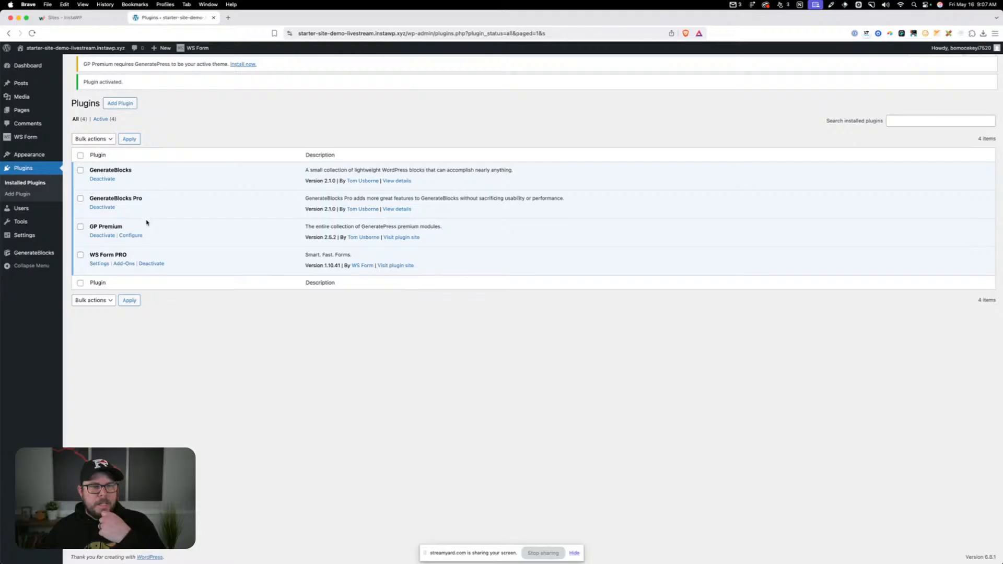
Search the plugin directory for "postmark", then install and activate ActiveCampaign Postmark for WordPress
click(133, 104)
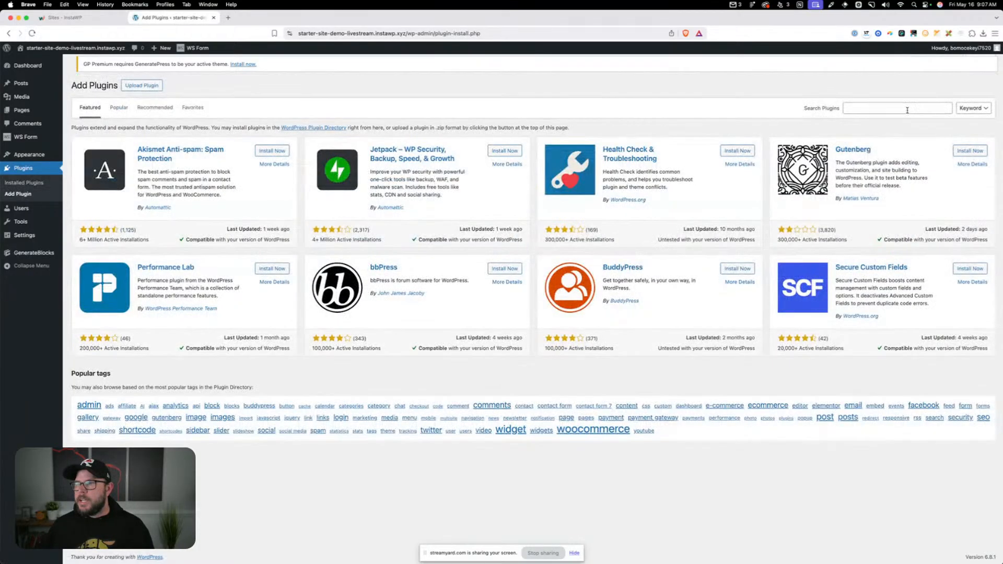
click(906, 108)
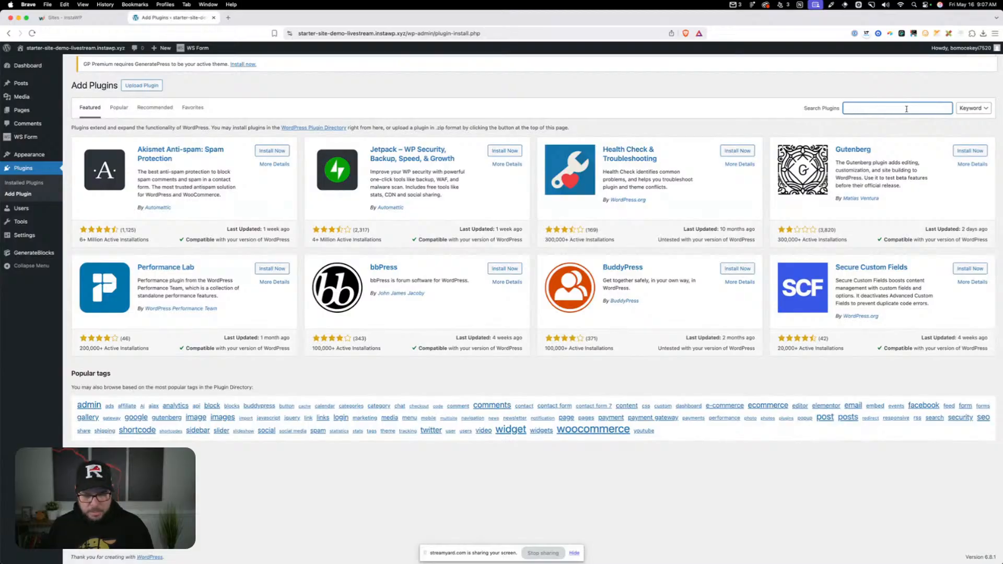
text(postmark)
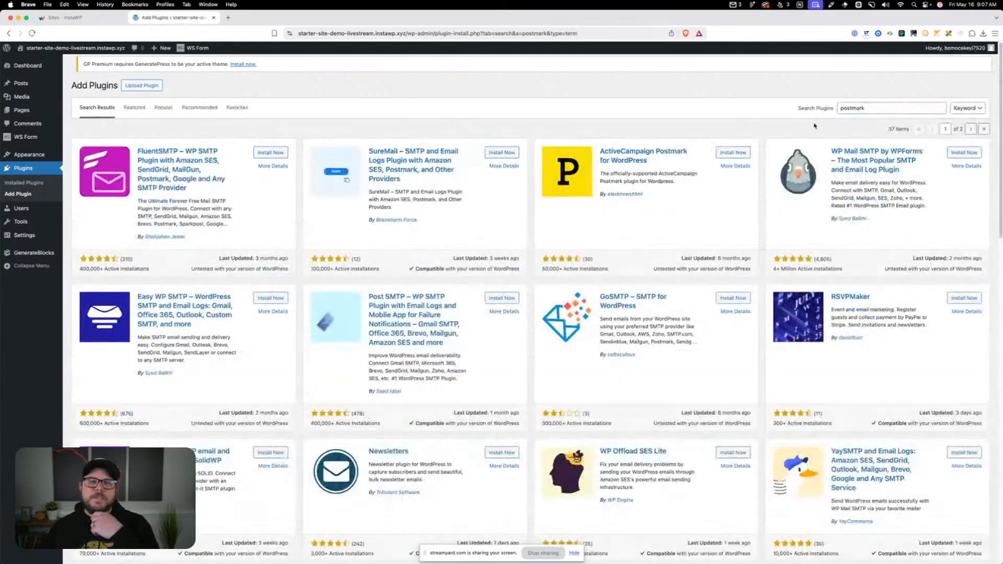
click(737, 154)
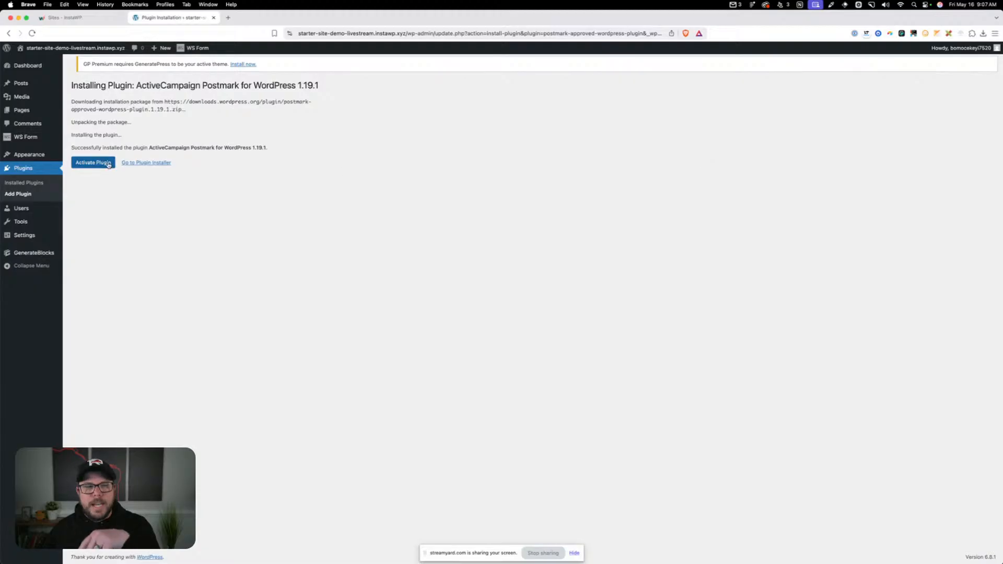
click(108, 163)
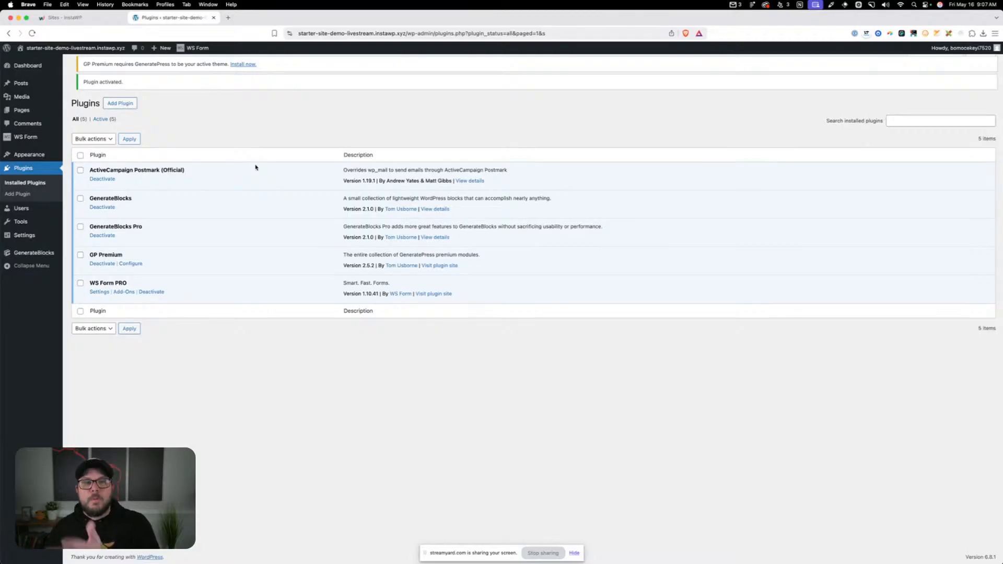
Search the plugin directory for "block visibility", then install and activate the Block Visibility plugin
click(125, 104)
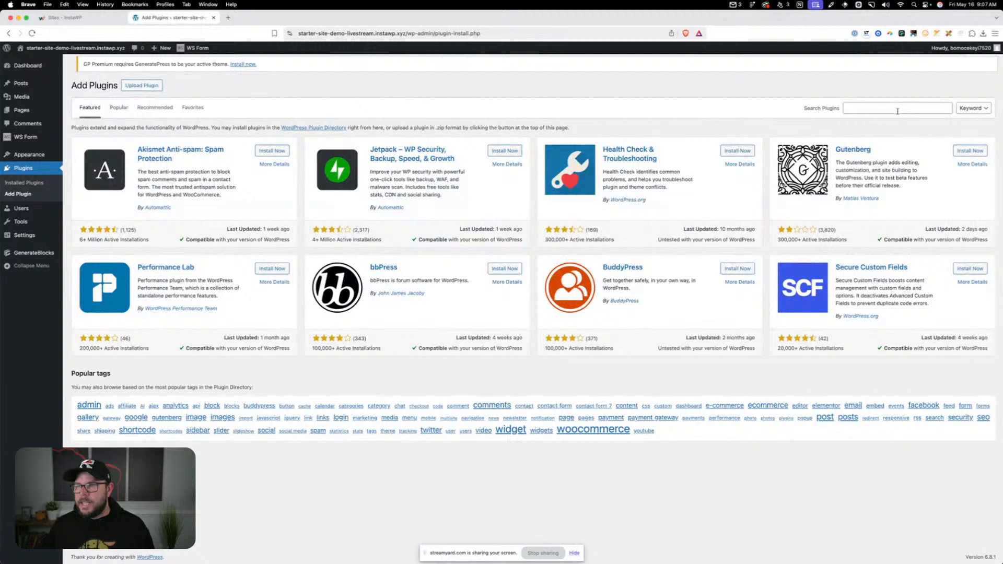
click(897, 109)
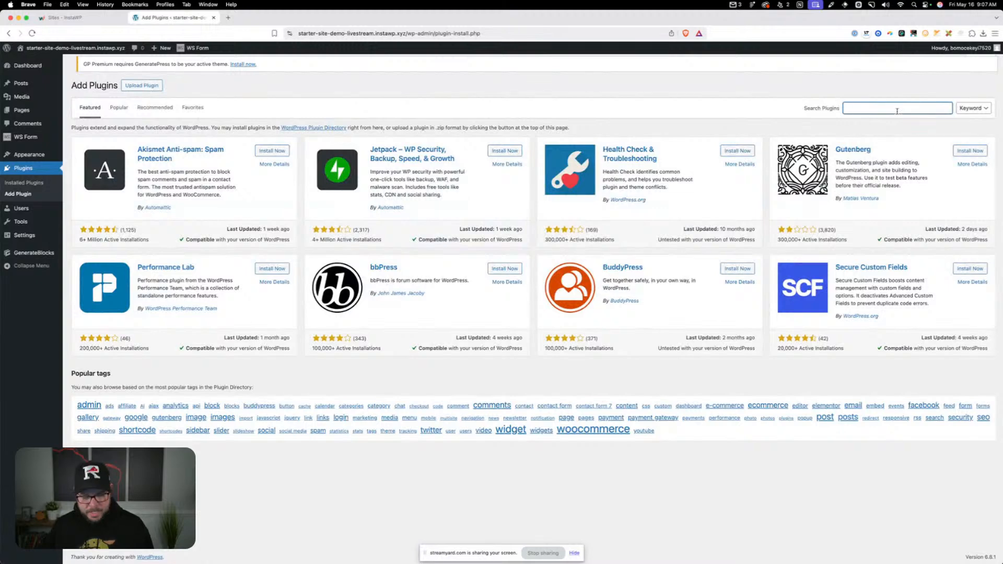
text(block visibility)
key(Return)
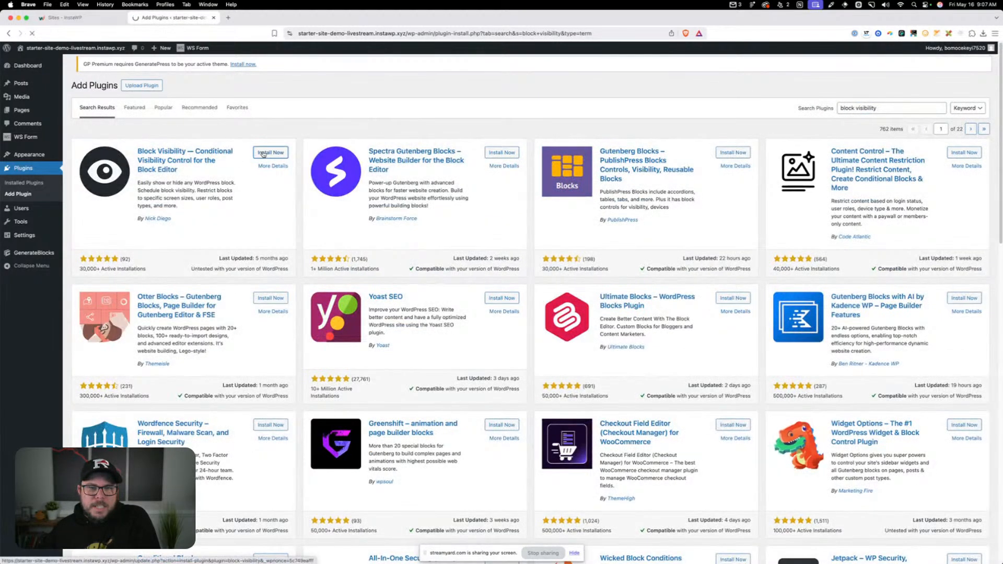
click(264, 154)
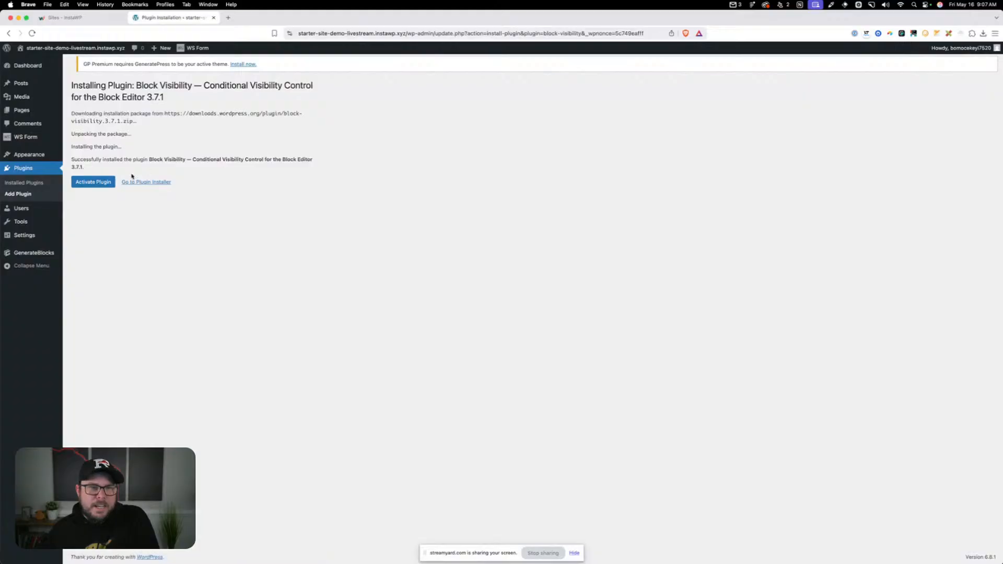
click(91, 182)
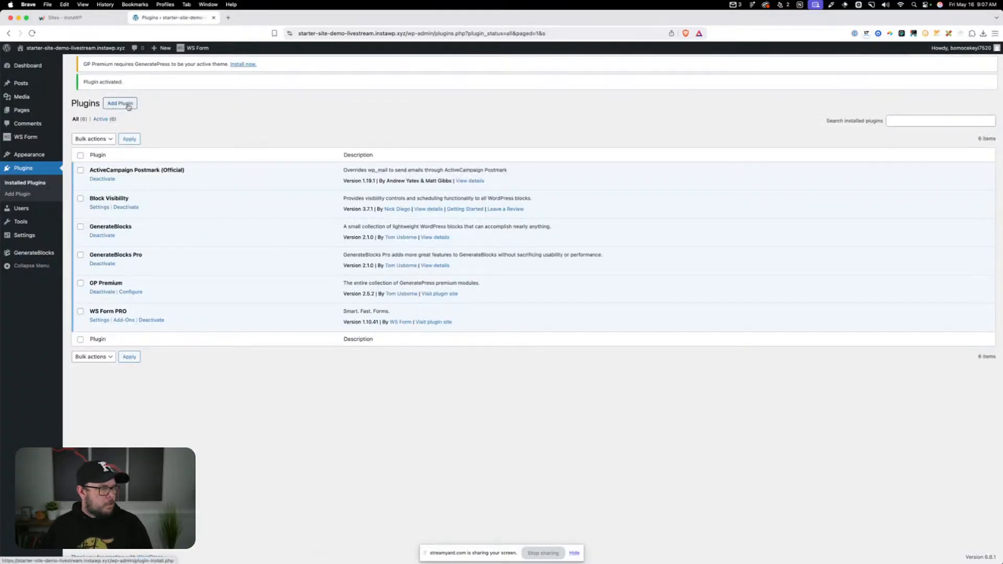
Search the plugin directory for "shortpixel", then install and activate ShortPixel Image Optimizer
click(128, 106)
click(893, 108)
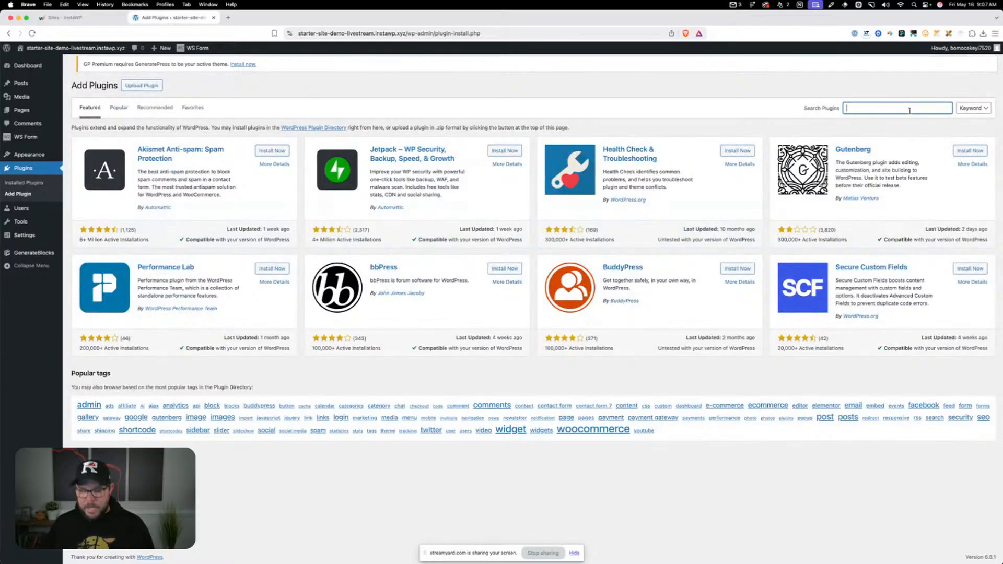
text(shortpixel)
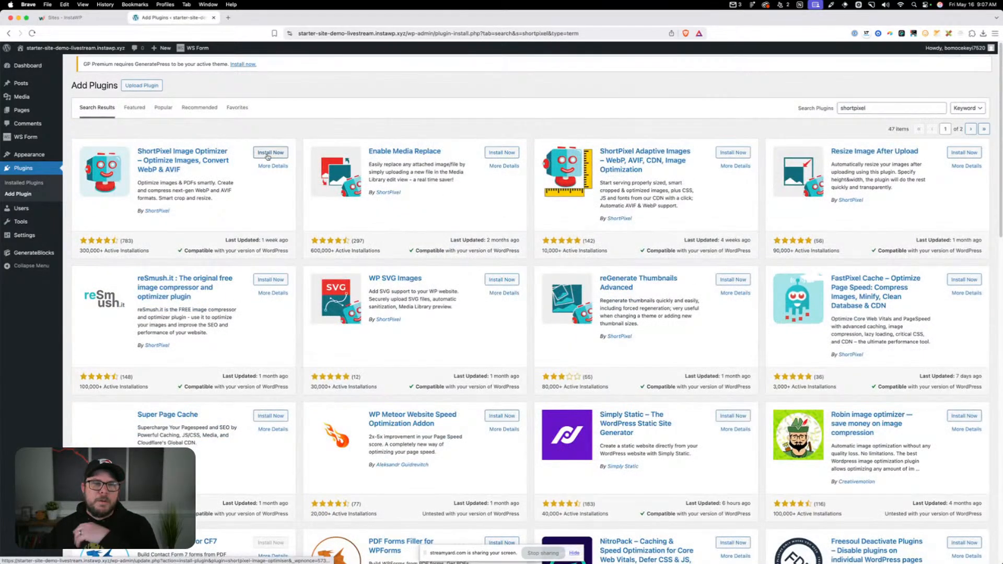
click(268, 153)
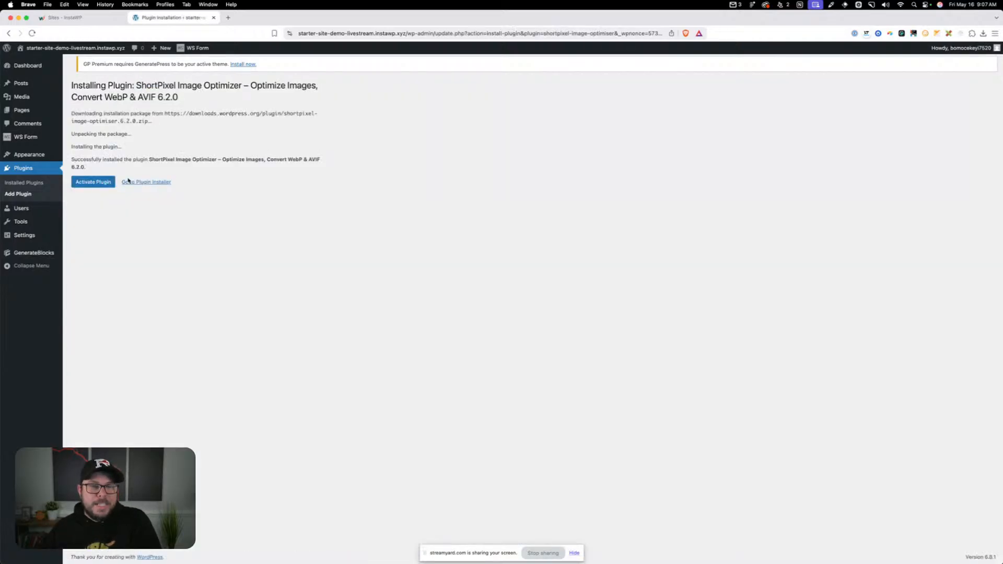
click(93, 182)
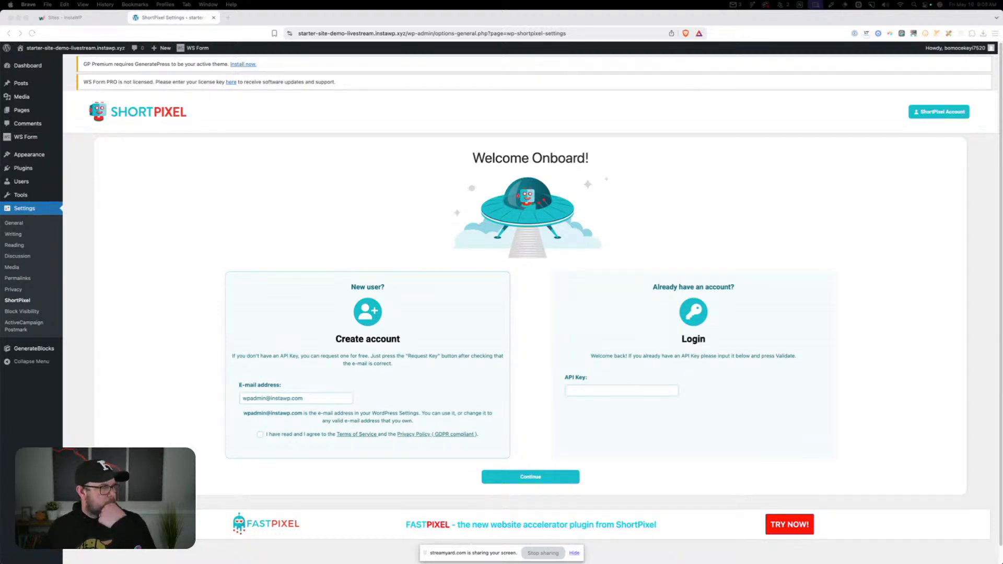
click(229, 208)
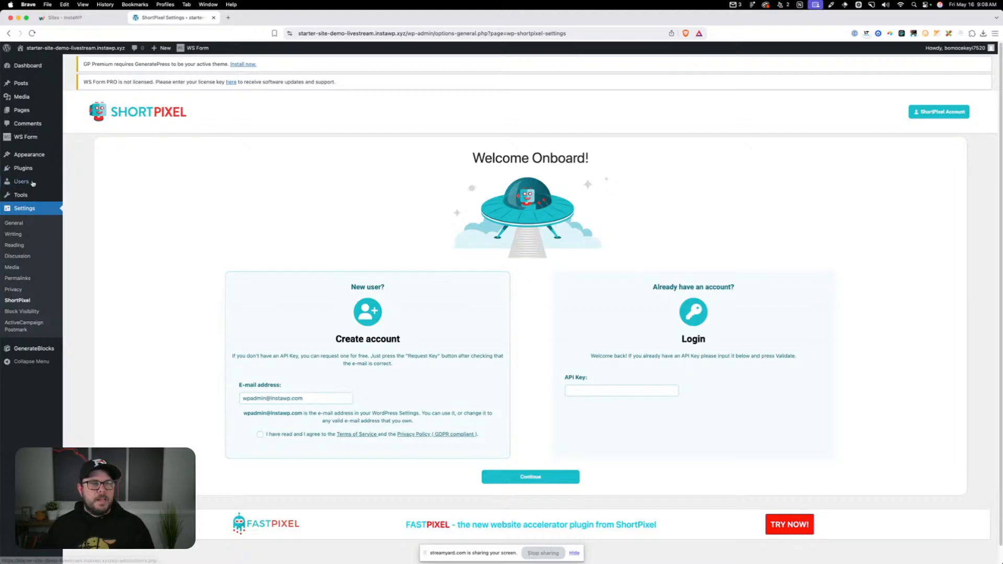
Find, install and activate WP SVG Images, then save its settings with sanitized SVG upload enabled for Administrator, Editor and Author
click(52, 171)
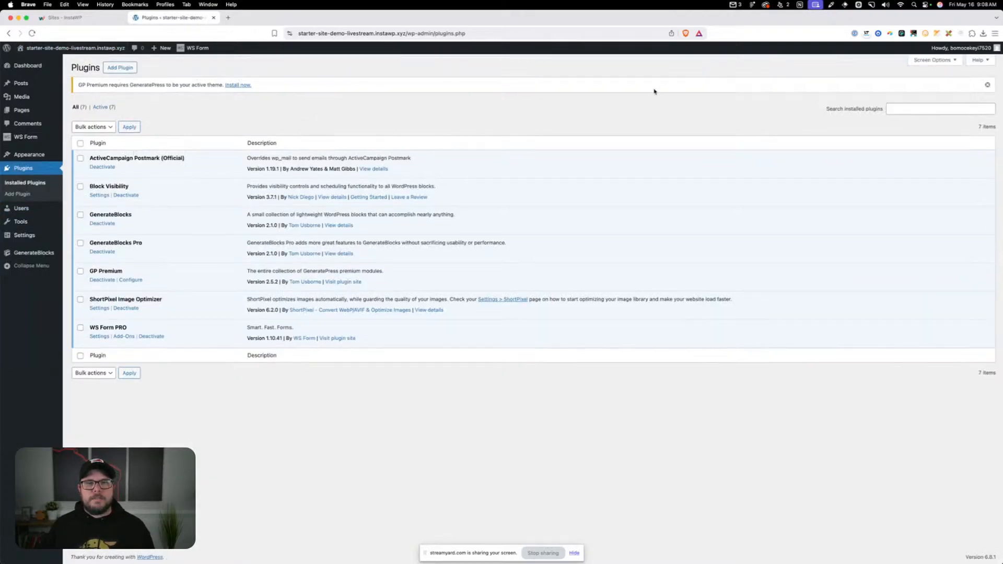
click(120, 67)
click(881, 108)
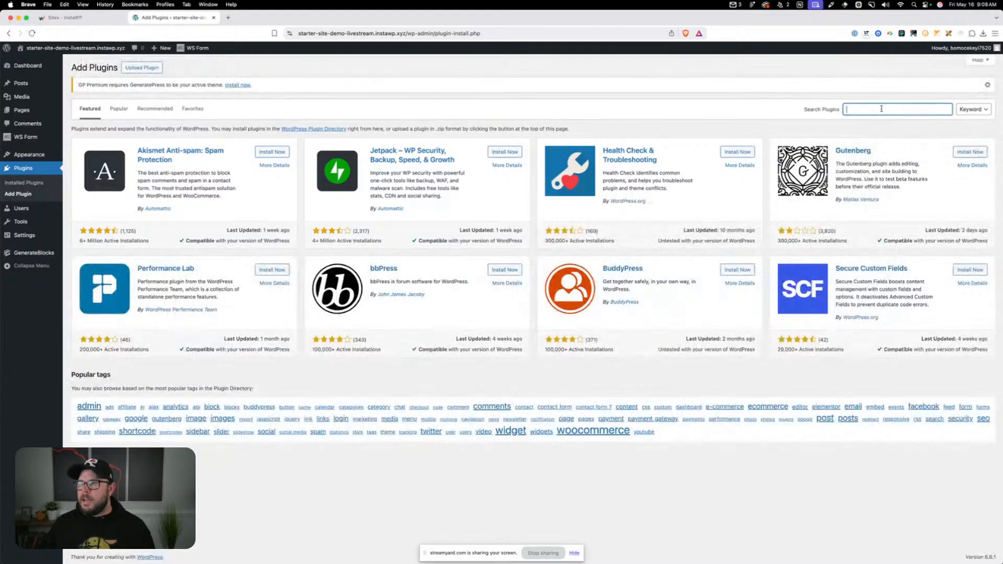
text(wp svg)
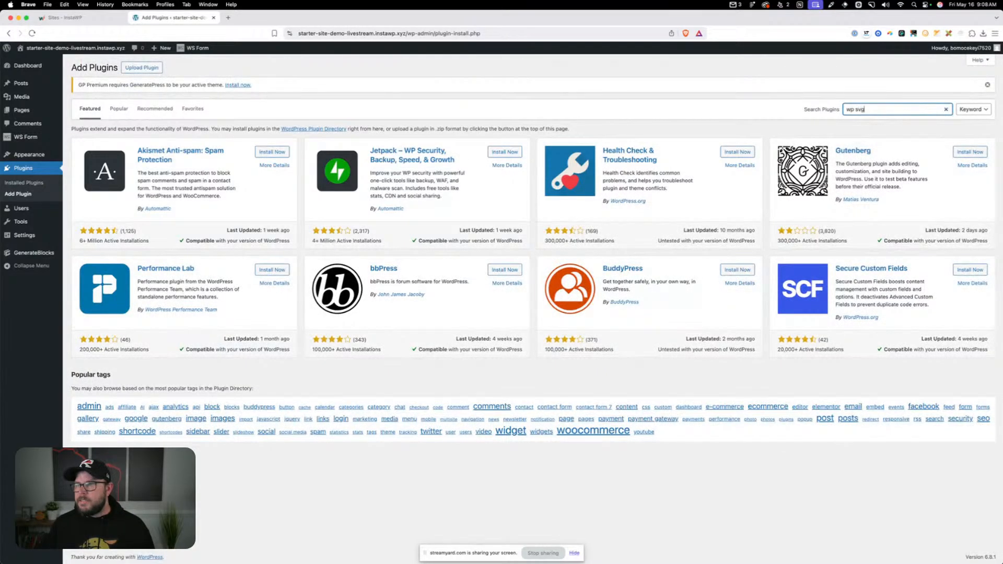
text( images)
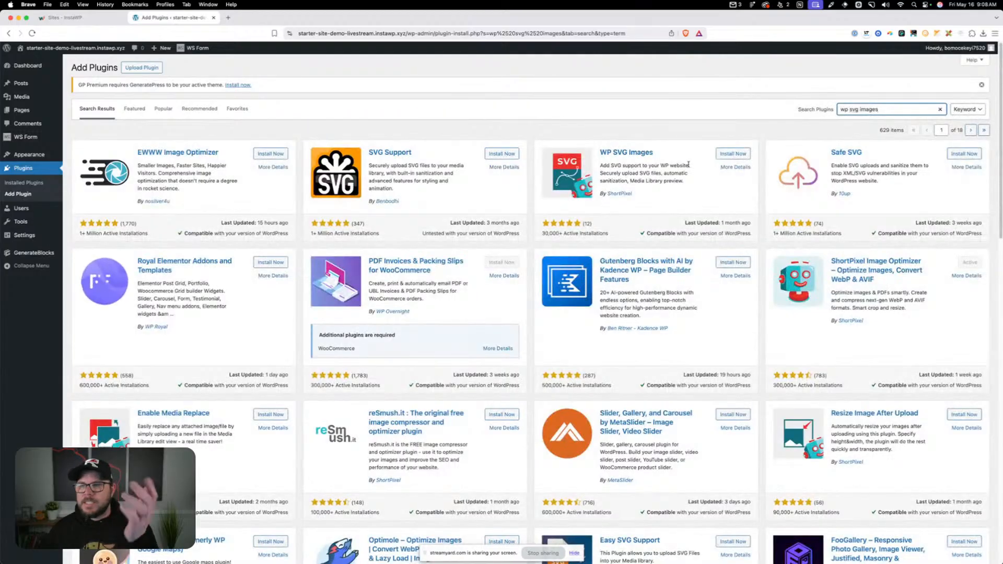
click(728, 153)
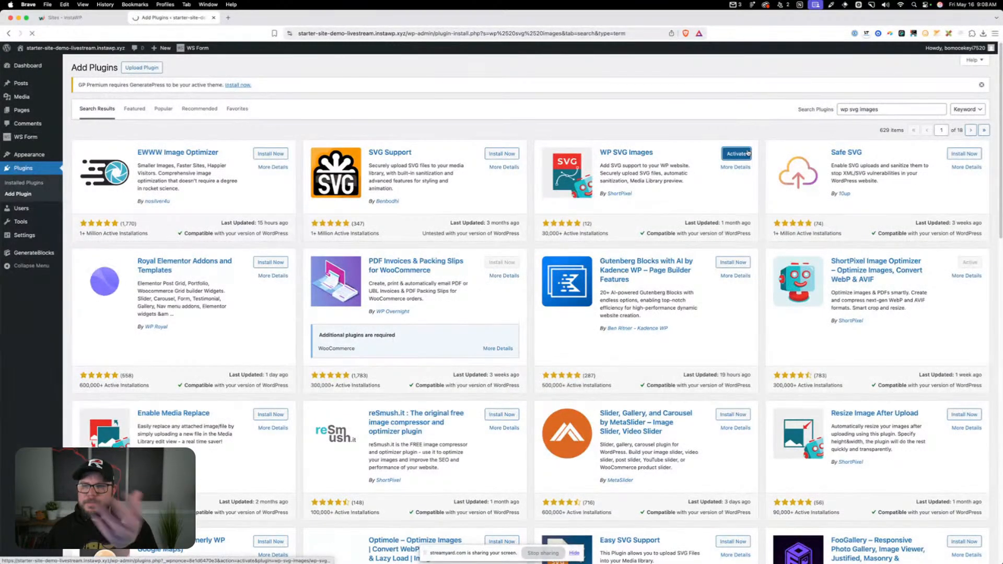
click(746, 153)
click(92, 303)
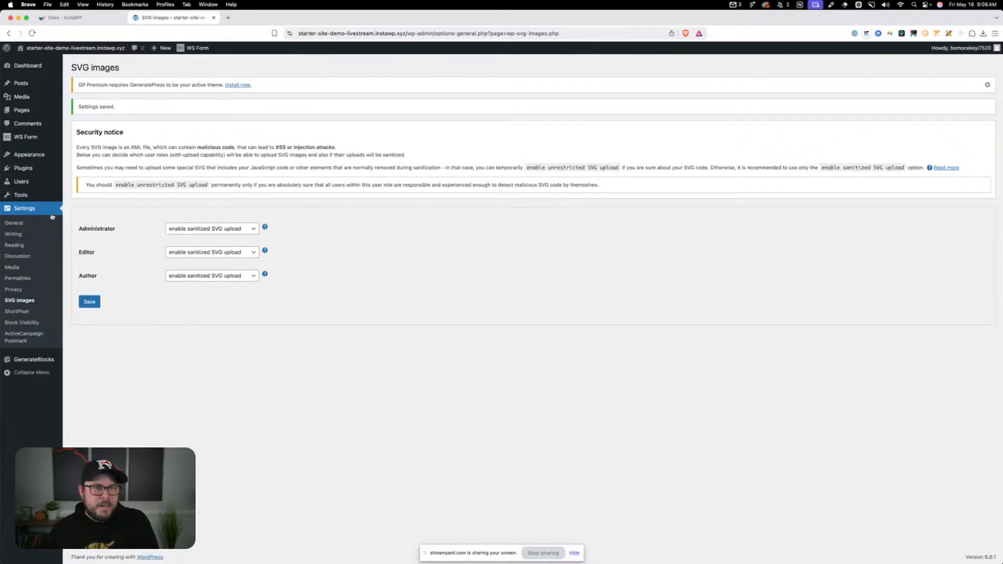
Find "accessibility checker" in the plugin directory, install and activate Equalize Digital Accessibility Checker, and dismiss its promotional and activation notices
mouse_move(23, 168)
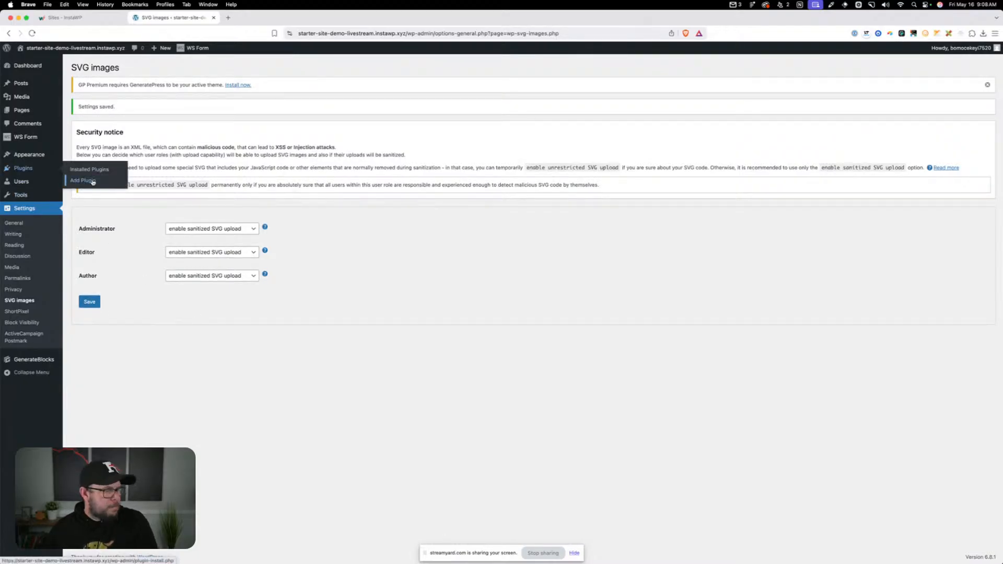
click(93, 182)
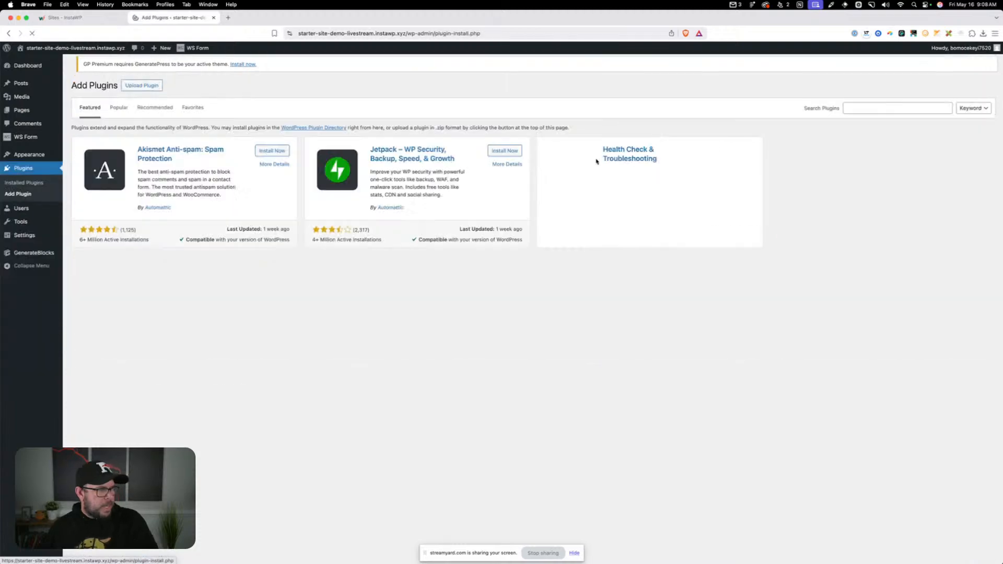
click(897, 109)
text(accessibility ch)
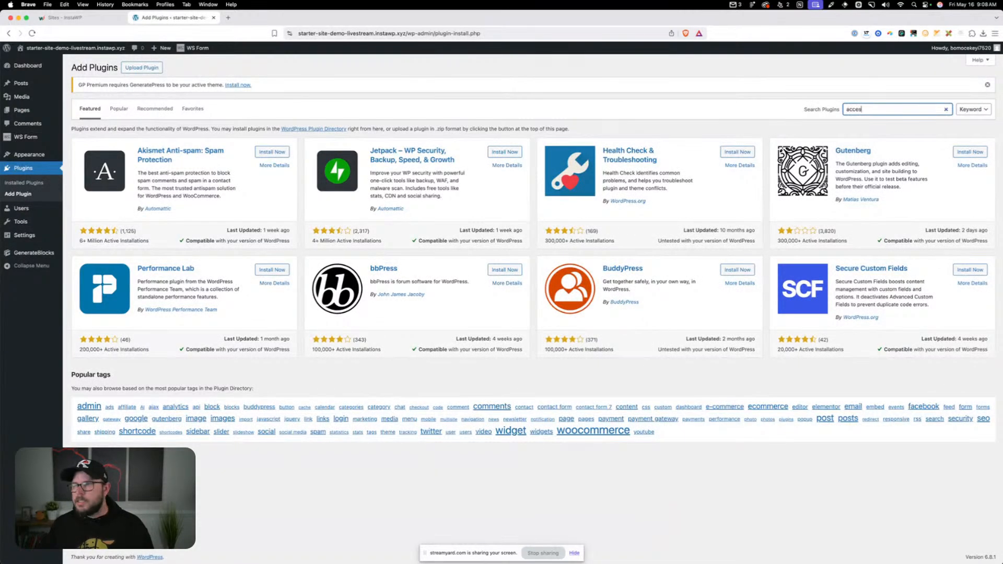
text(ecker)
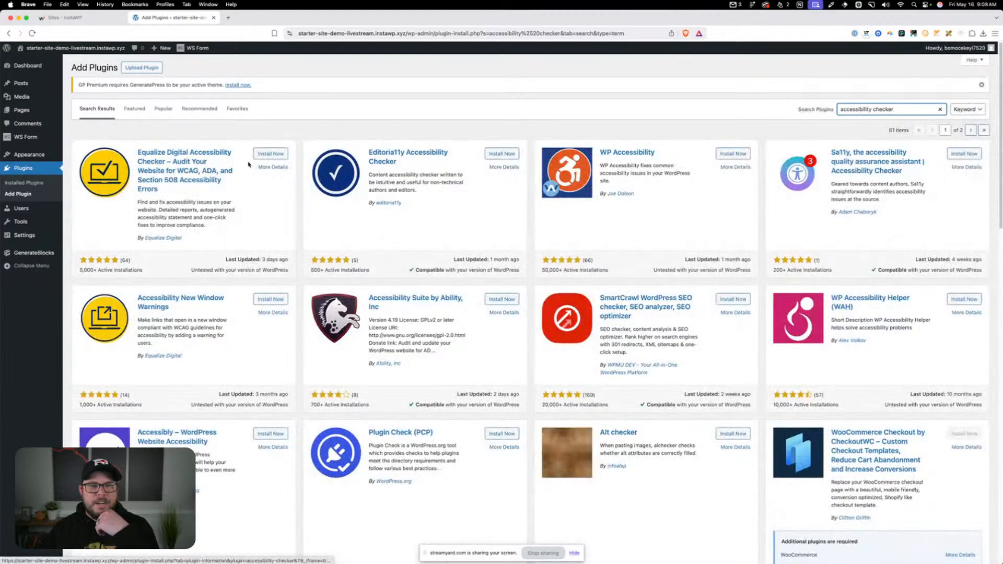
click(270, 153)
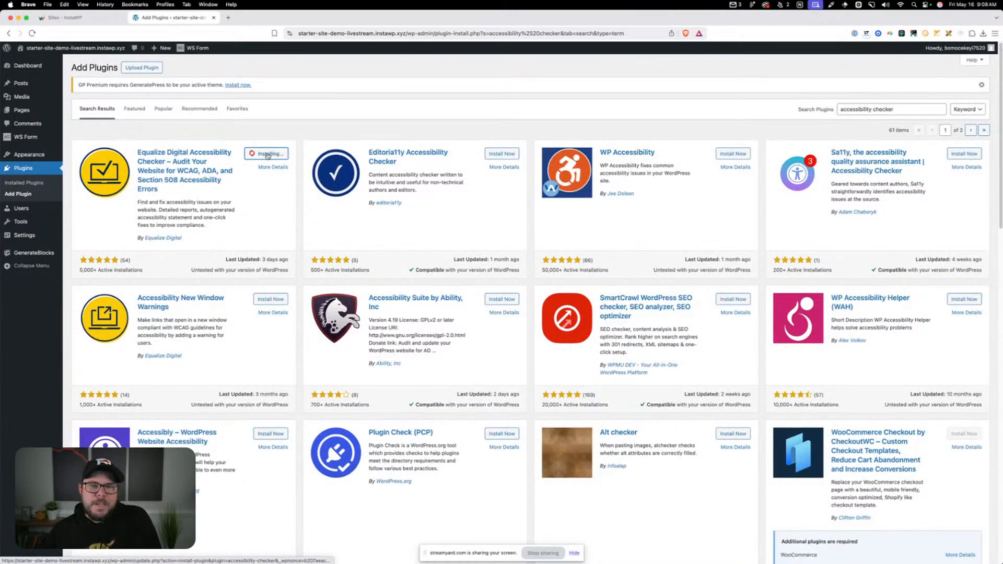
click(268, 155)
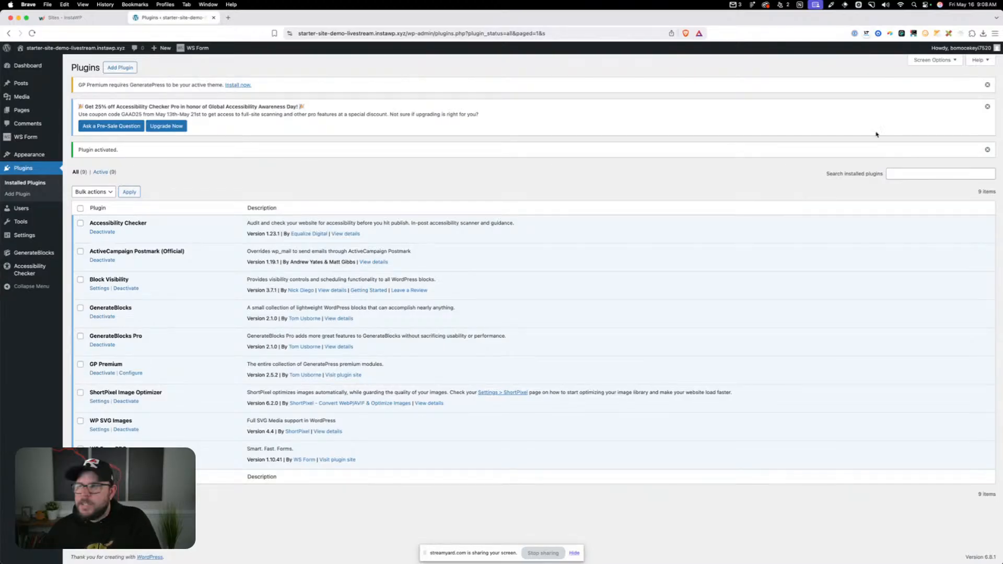
click(987, 106)
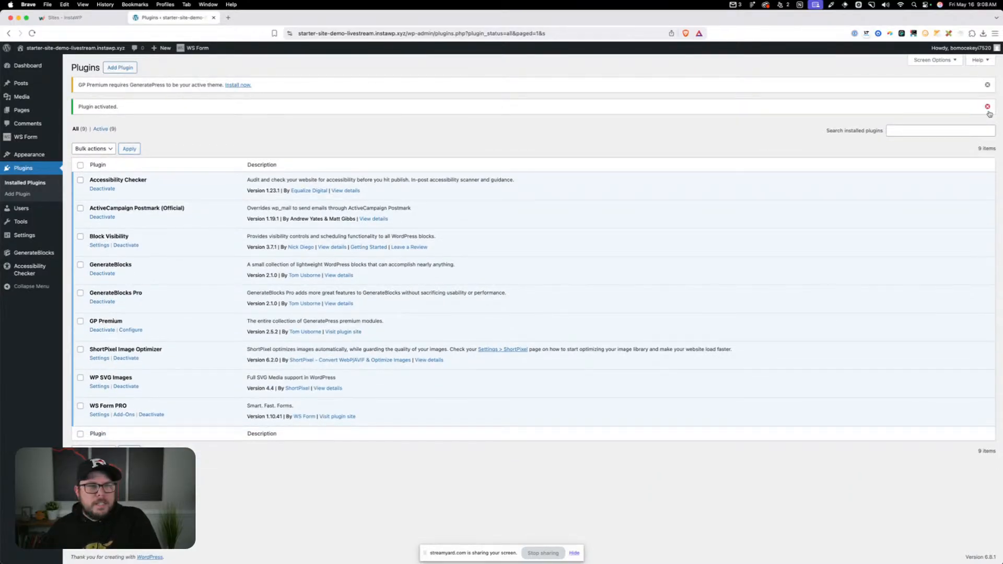
click(987, 107)
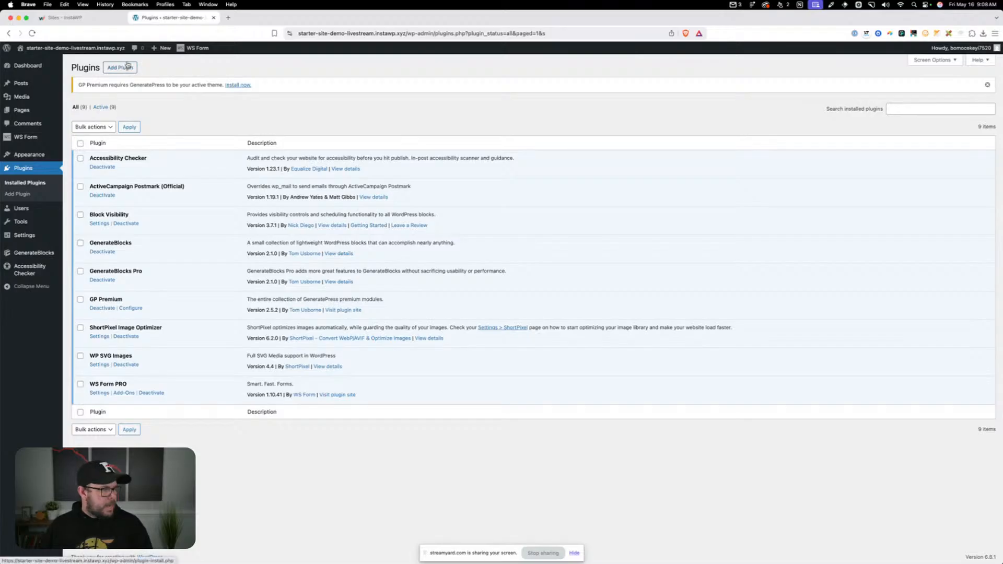
Upload perfmatters.2.4.4.zip as a new plugin, then install and activate Perfmatters
click(127, 66)
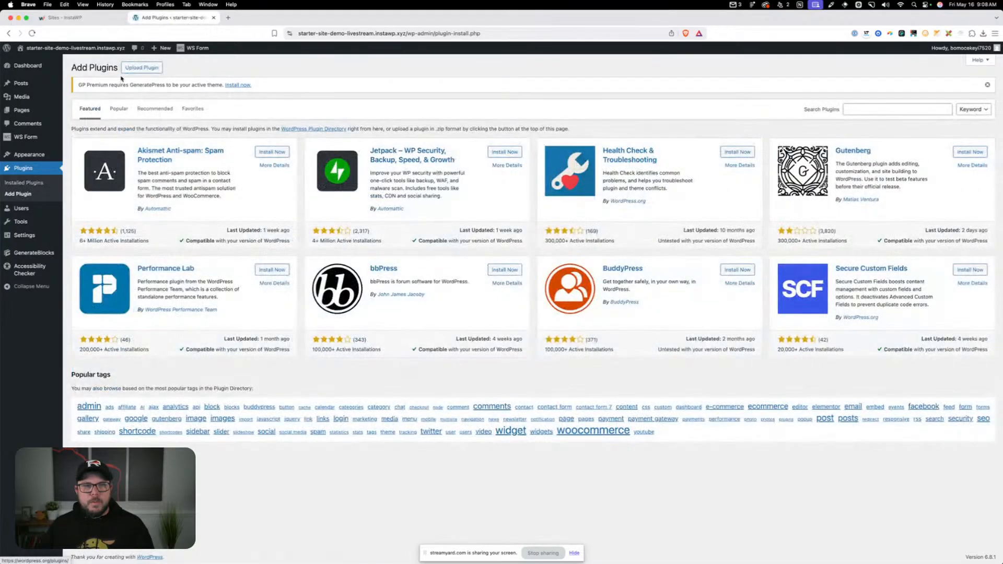
click(140, 68)
click(476, 162)
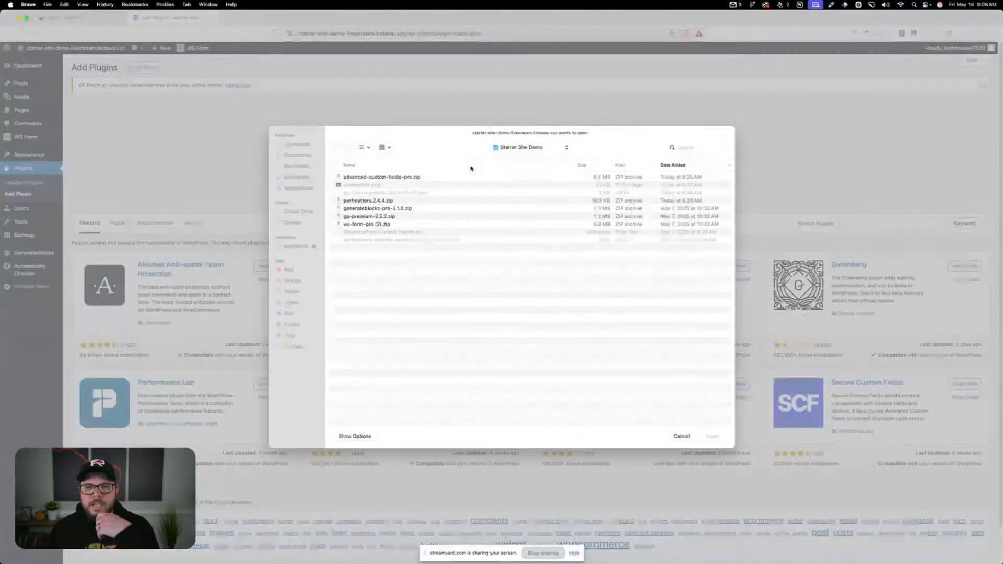
double_click(356, 199)
click(592, 167)
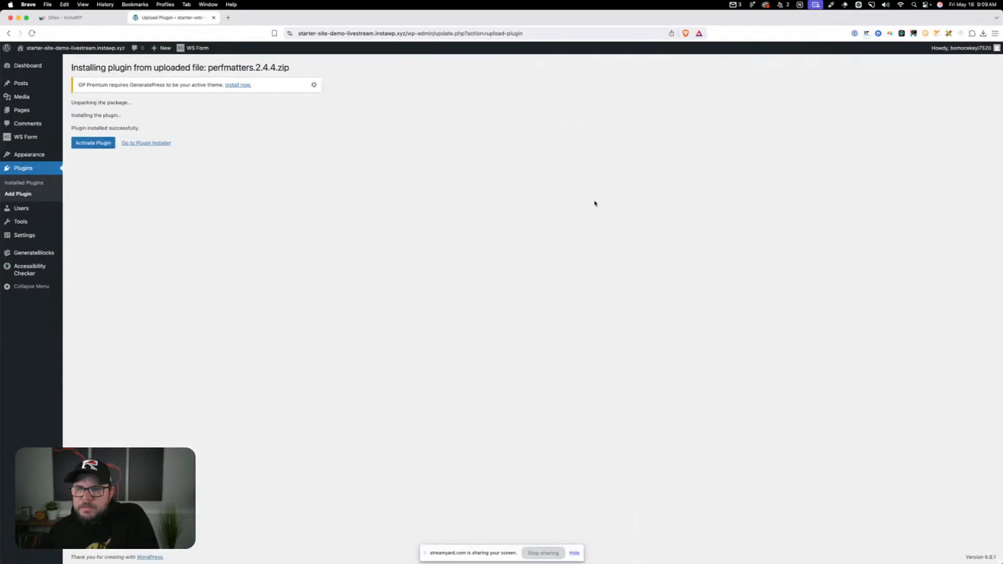
click(93, 142)
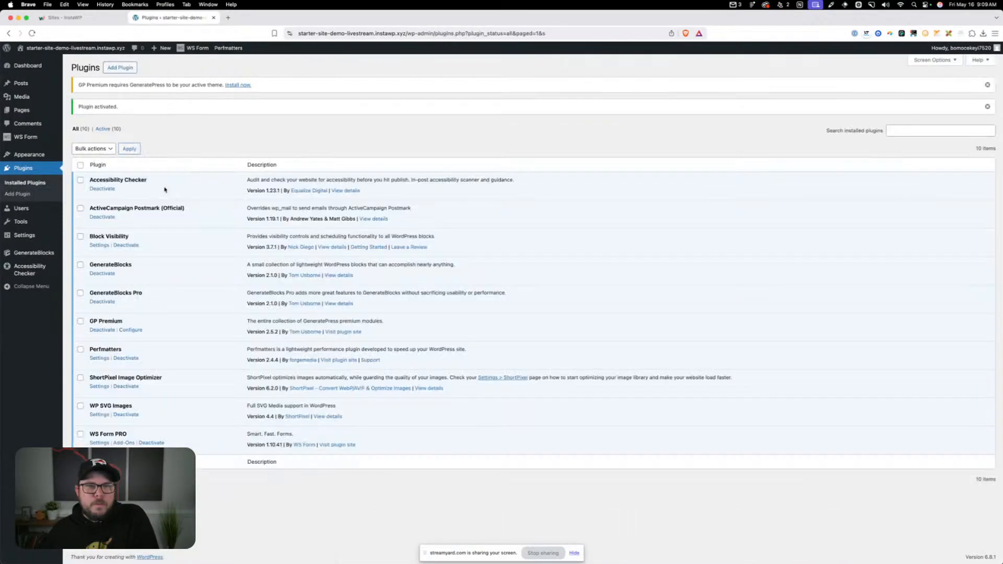
Upload advanced-custom-fields-pro.zip as a new plugin, then install and activate Advanced Custom Fields PRO
click(122, 68)
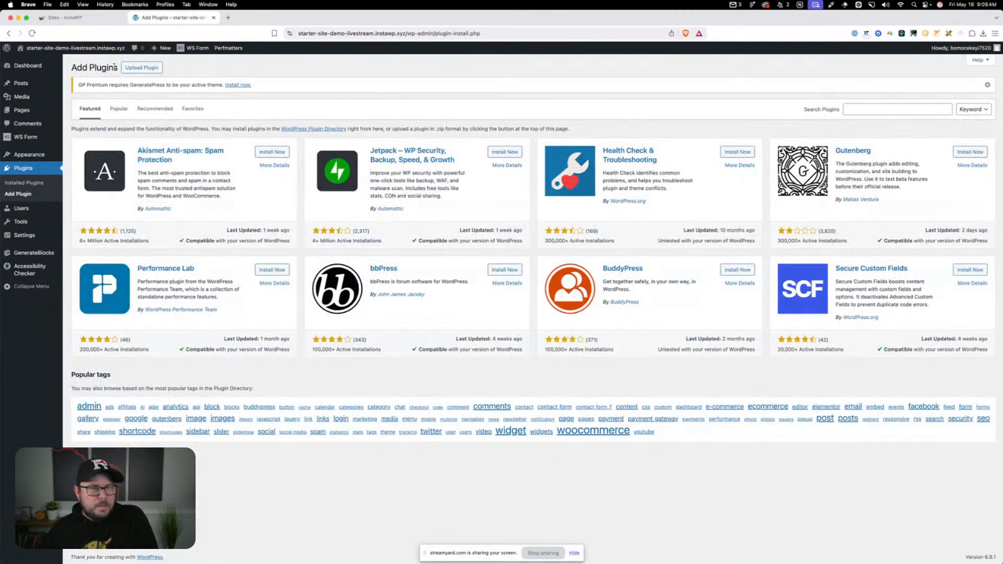
click(142, 68)
click(471, 163)
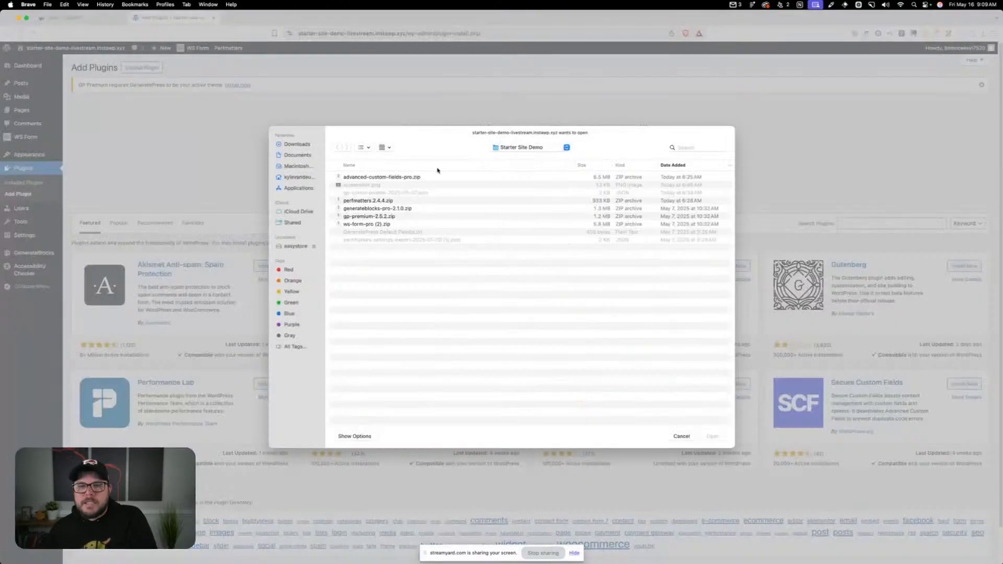
double_click(437, 177)
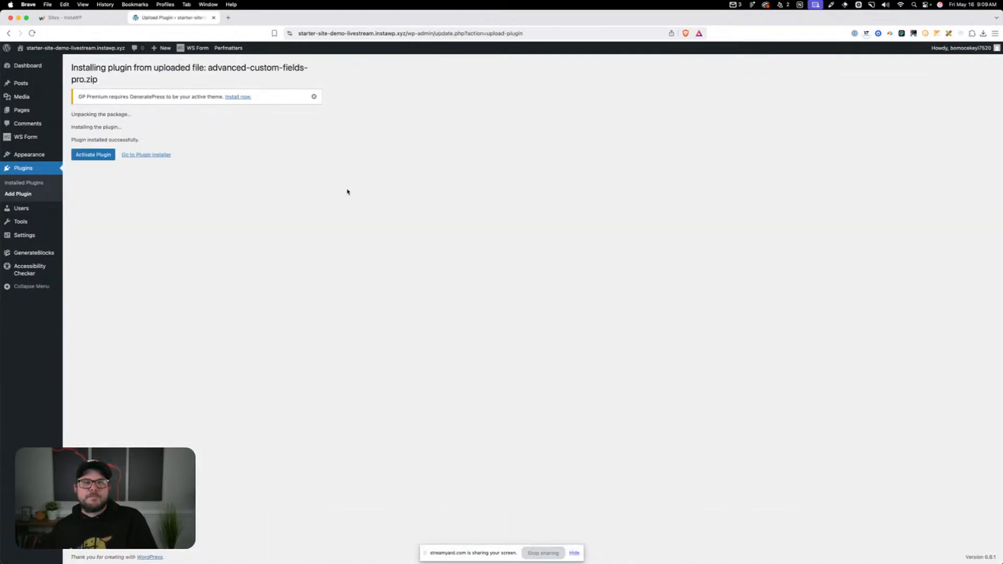
click(93, 155)
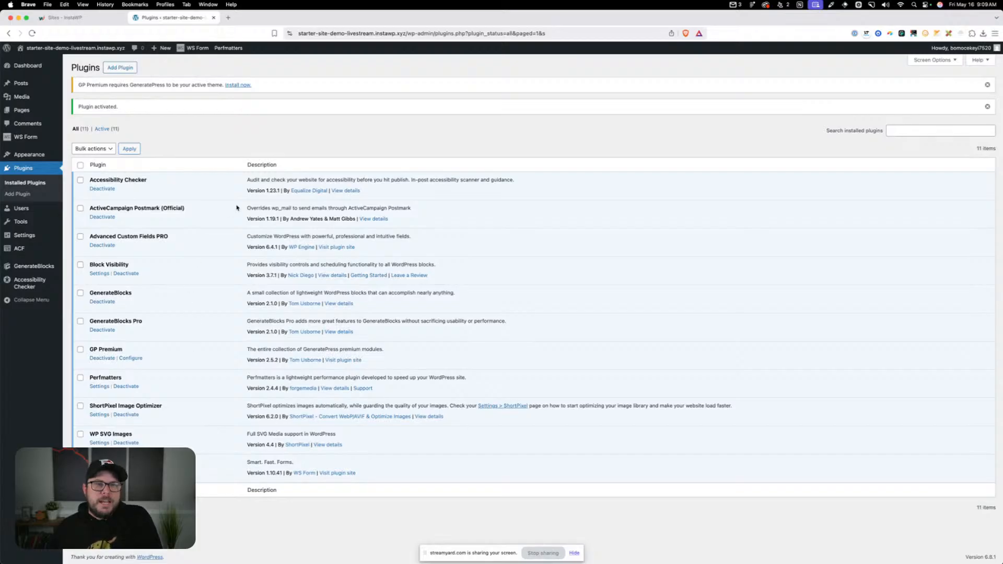
Install the GeneratePress theme from the popular themes in the theme directory and activate it
mouse_move(50, 154)
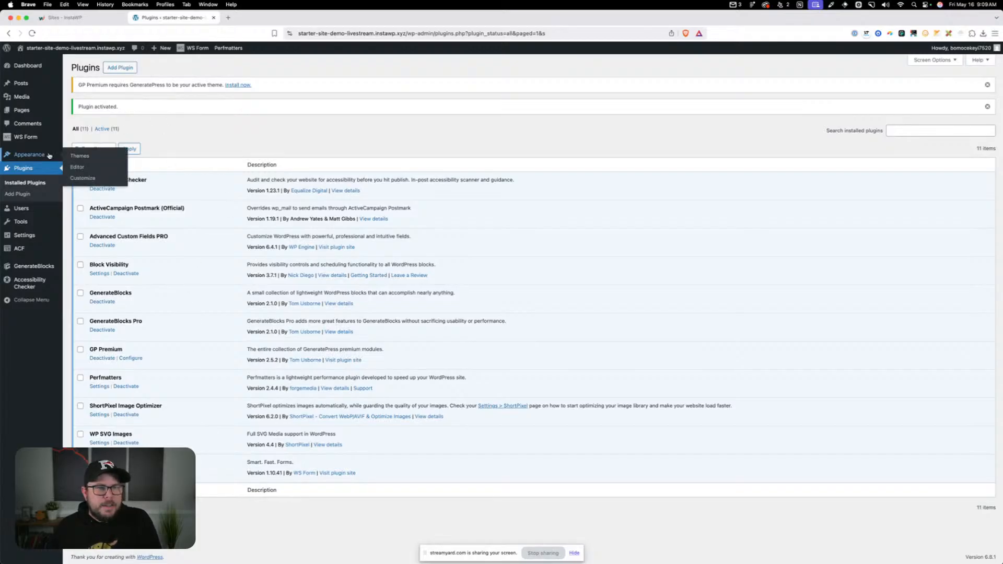
click(80, 156)
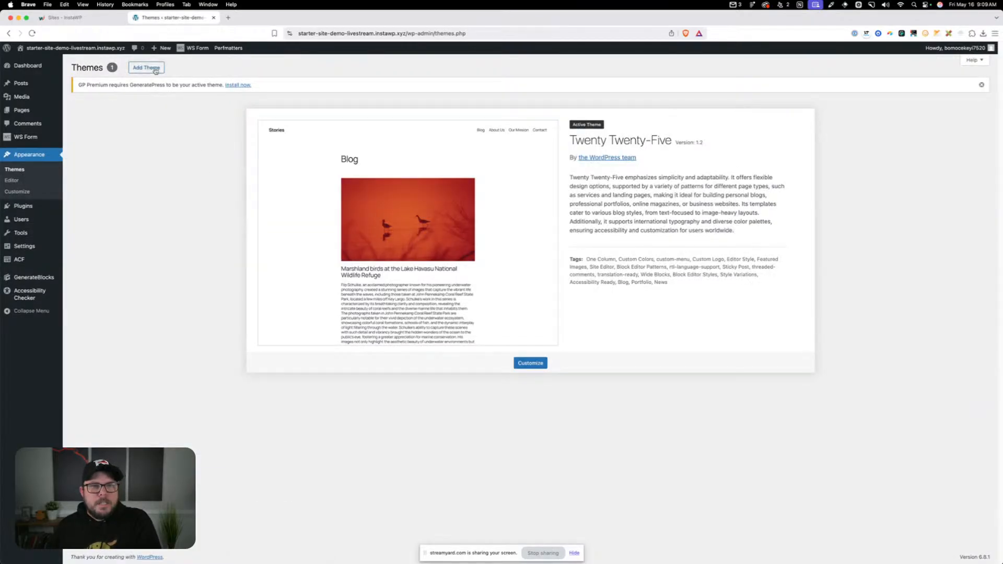
click(147, 67)
click(897, 112)
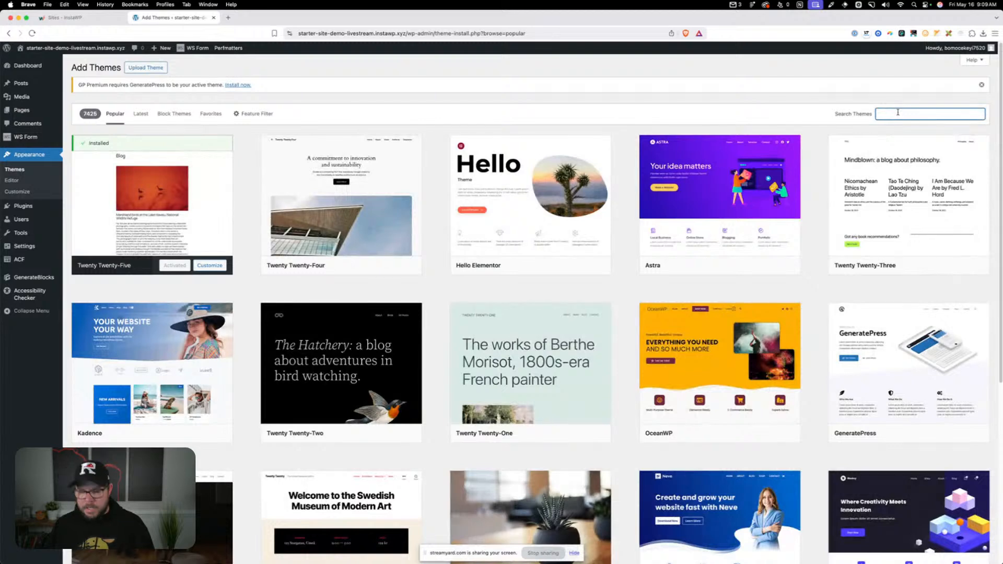
click(930, 433)
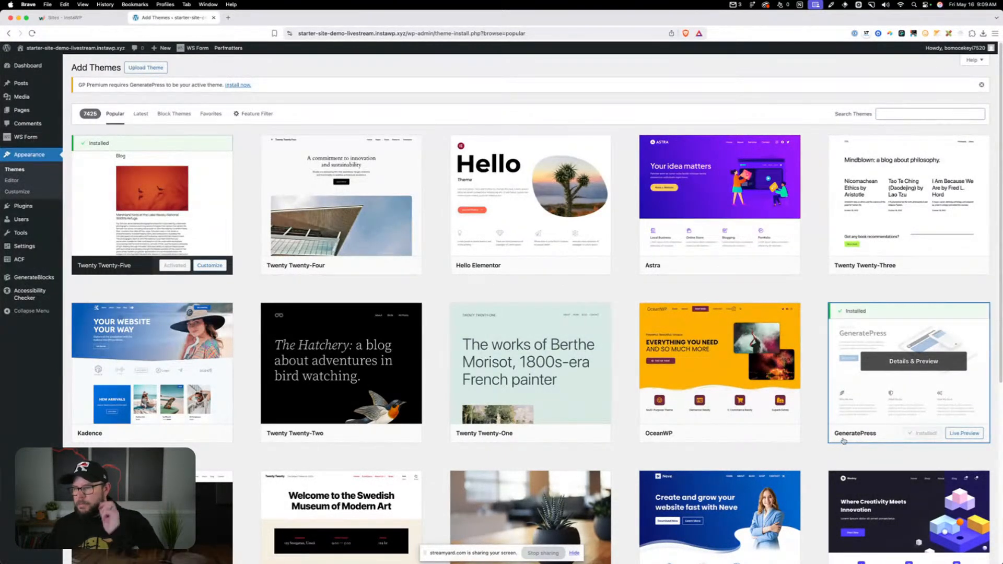
click(924, 434)
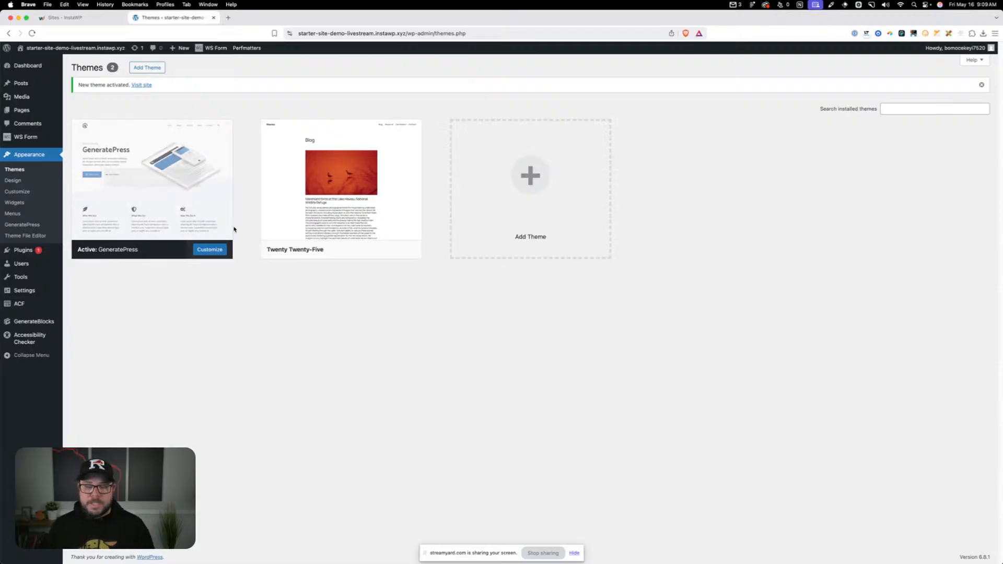
Search the web for "generatepress child theme" in a new browser tab
click(228, 18)
text(gene)
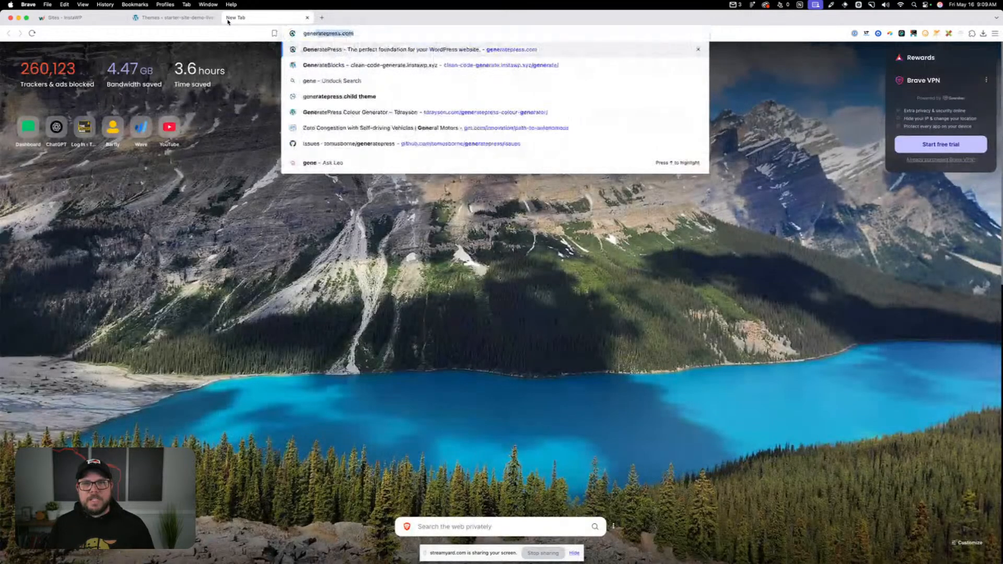
text(ratepres ch)
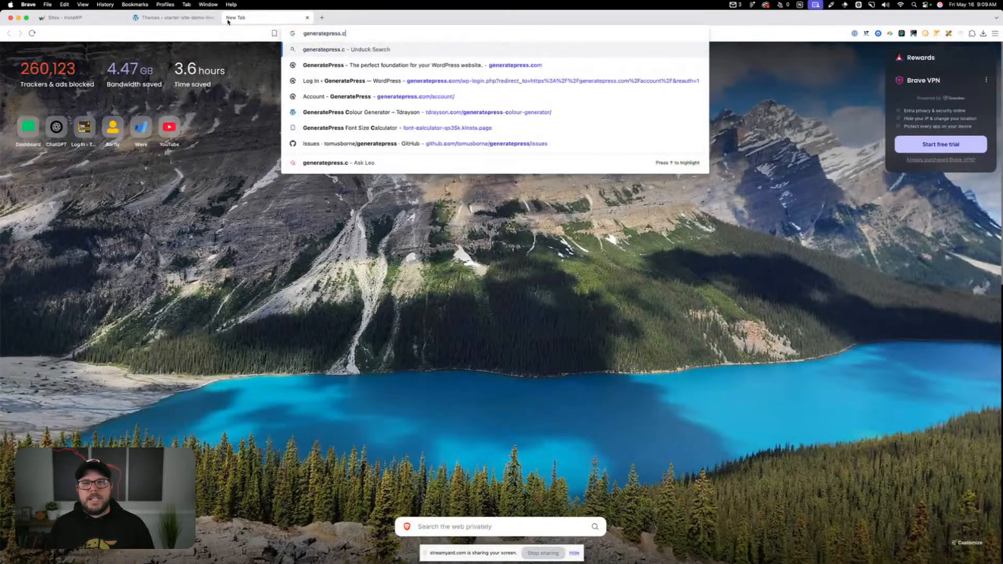
key(BackSpace)
key(BackSpace)
key(BackSpace)
text(s child the)
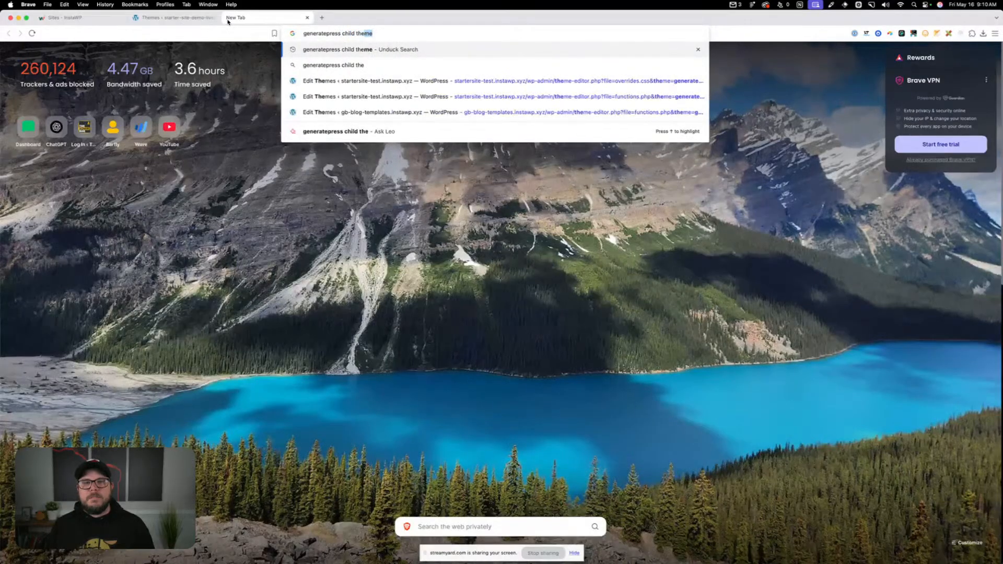
key(Return)
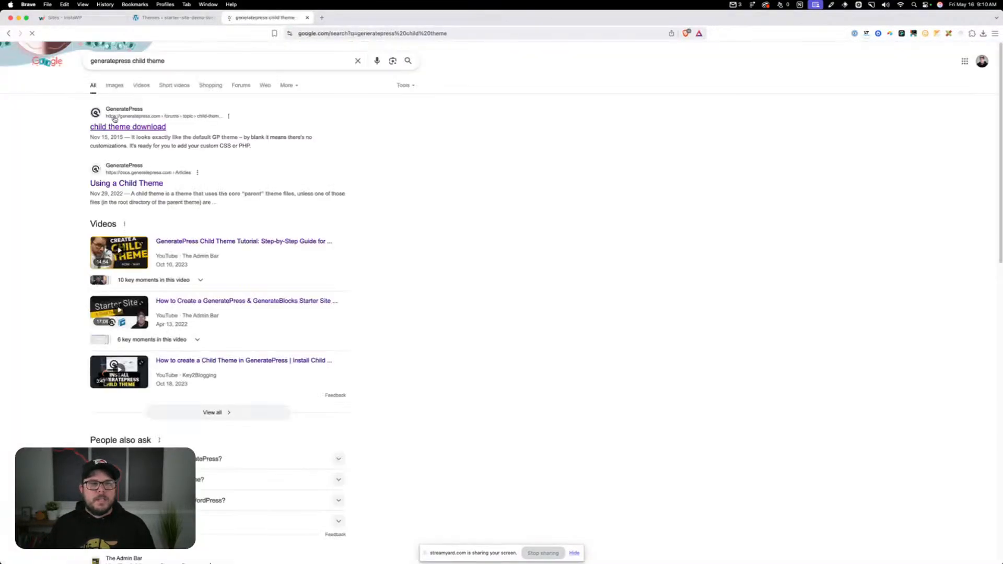
Open GeneratePress's "child theme download" forum topic and save generatepress_child.zip to the Starter Site Demo folder
click(117, 127)
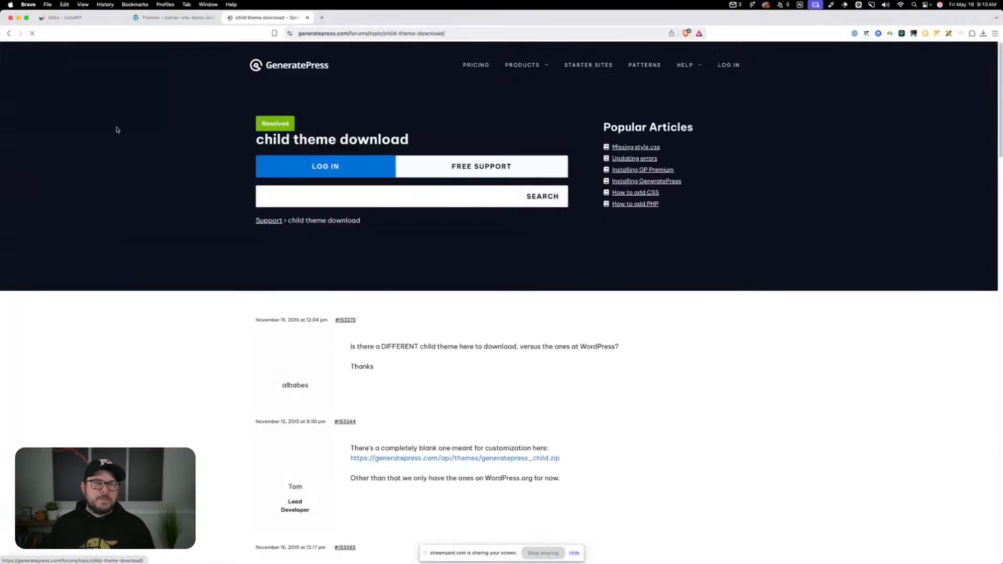
click(469, 460)
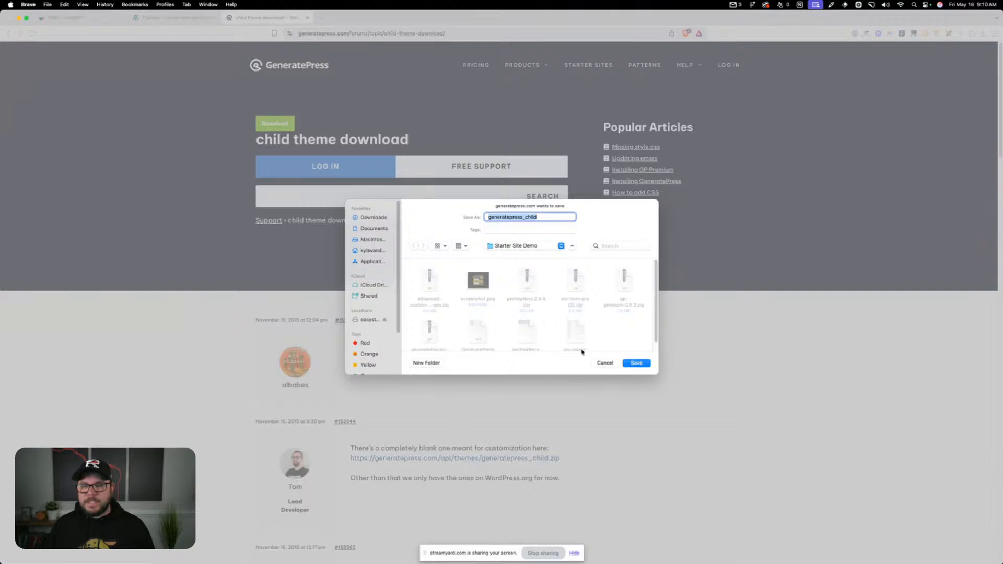
click(636, 362)
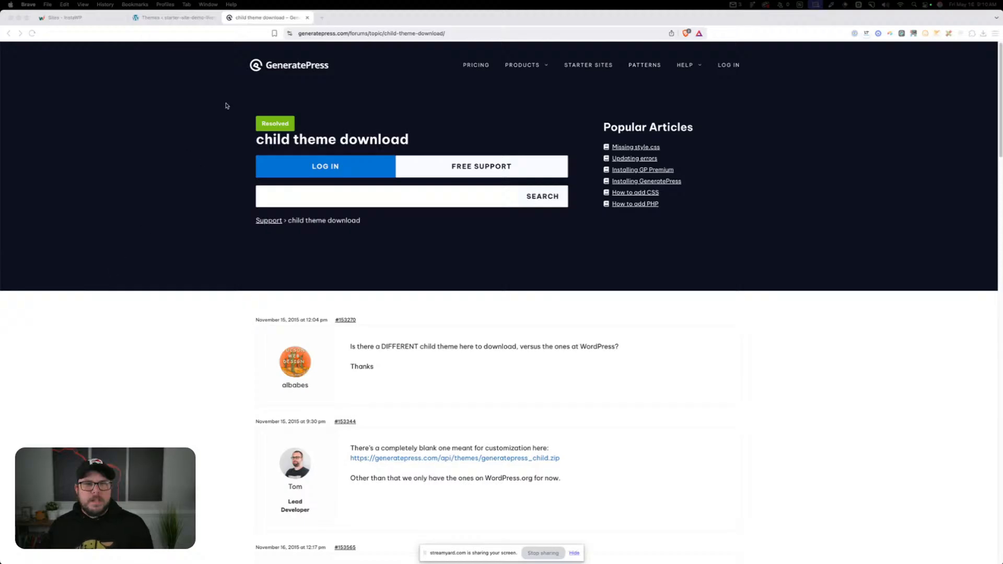
Return to the site's Themes page, upload generatepress_child.zip, then install and activate the GeneratePress Child theme
click(174, 18)
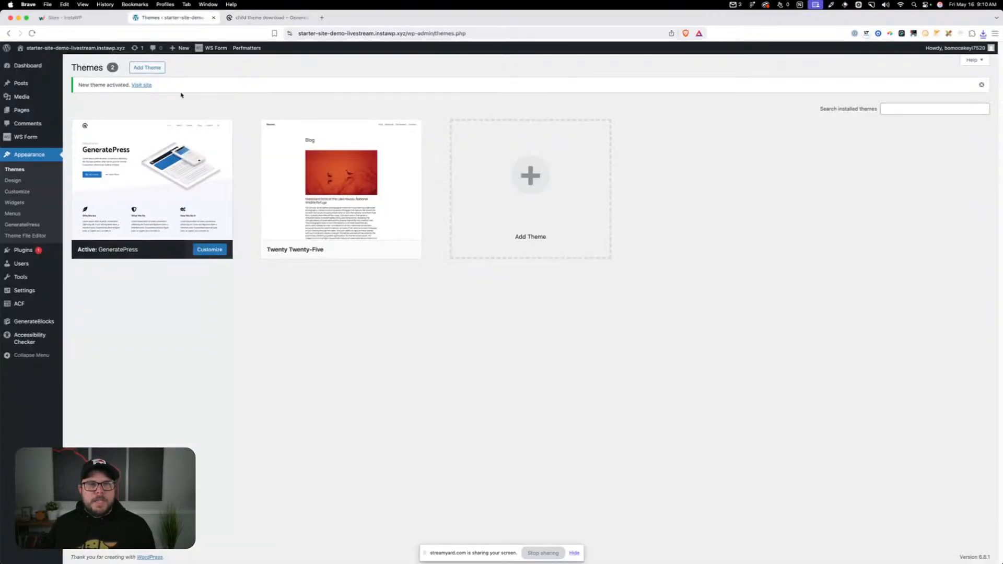
click(146, 69)
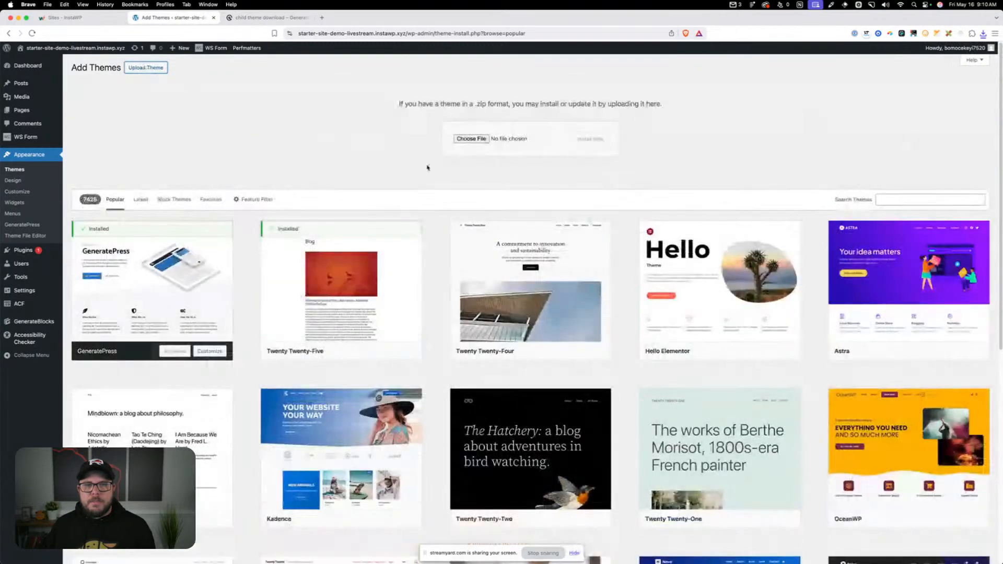
click(460, 139)
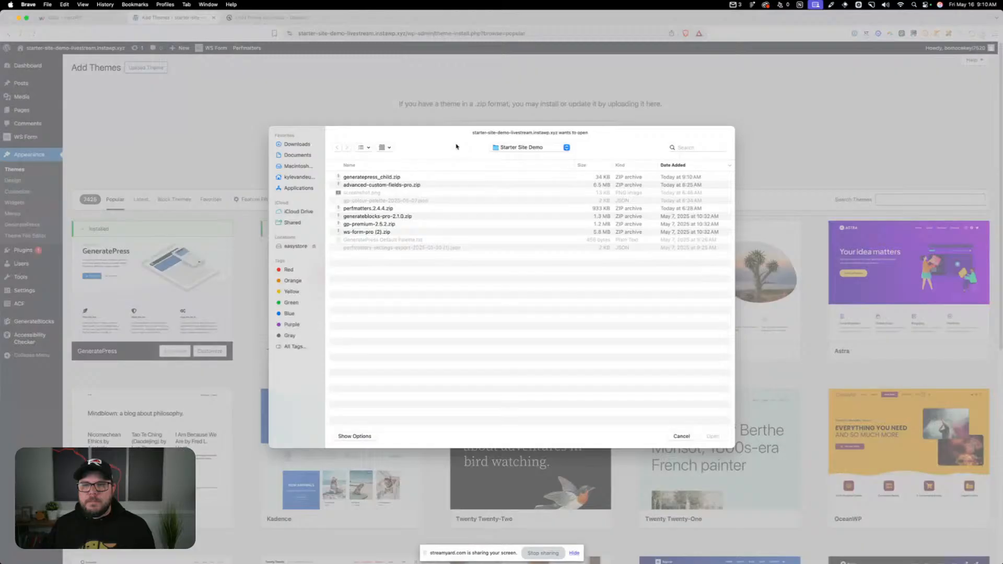
double_click(381, 177)
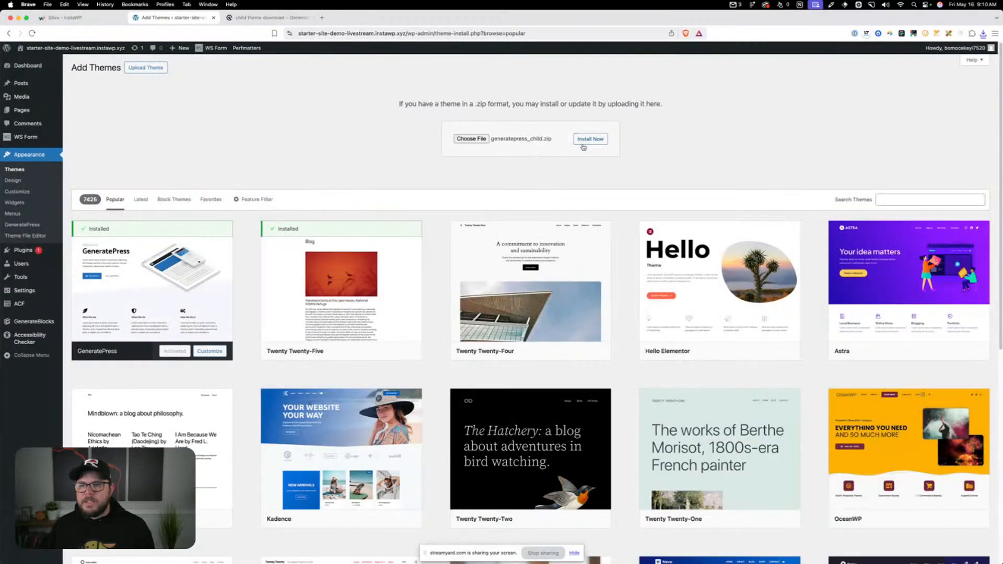
click(583, 142)
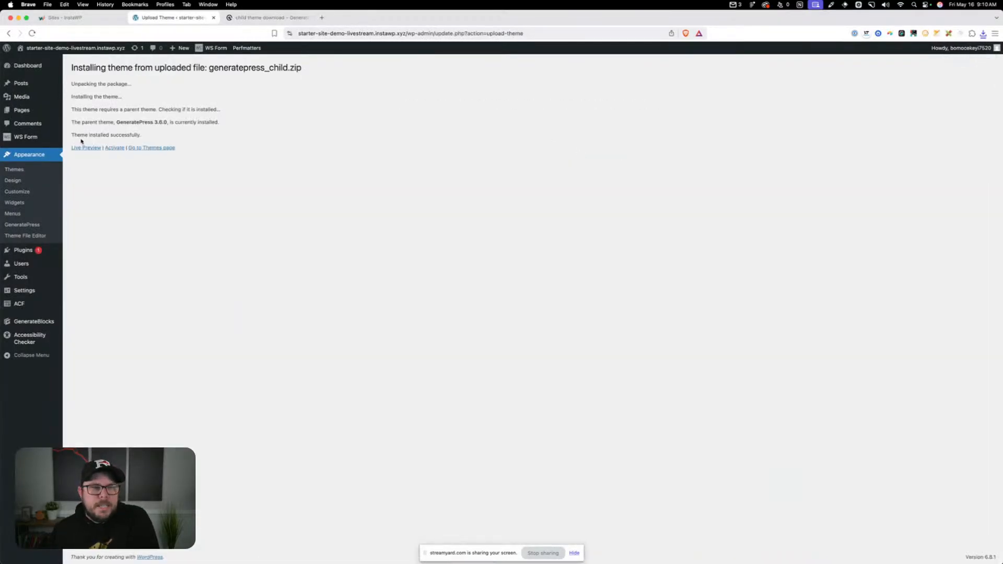
click(115, 148)
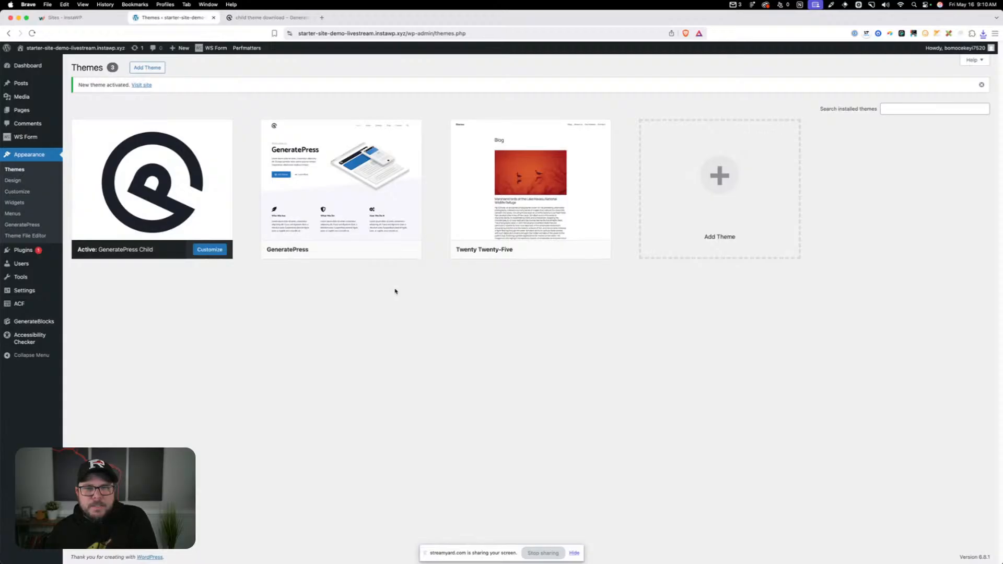
Delete the unused Twenty Twenty-Five theme from the site and confirm the deletion
click(524, 179)
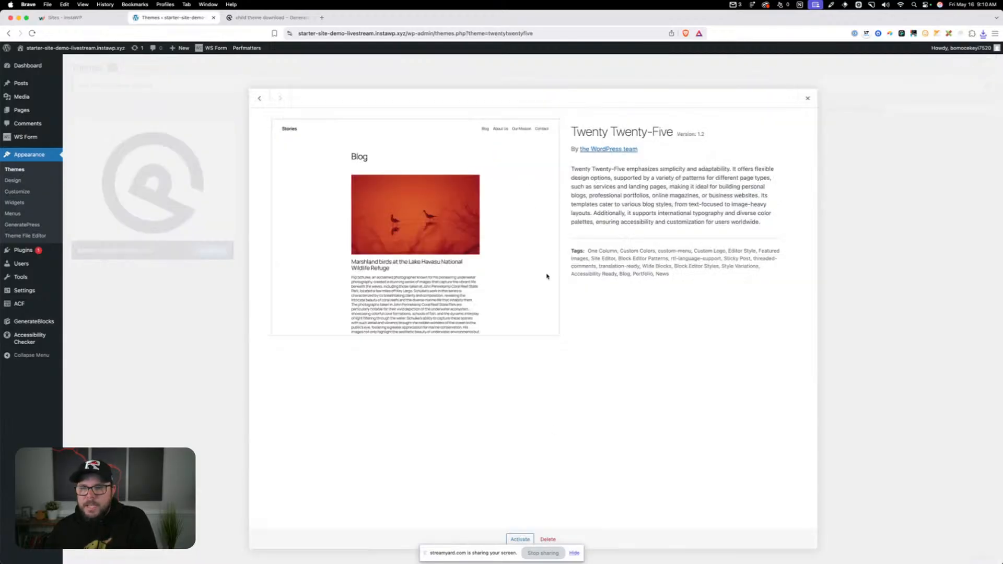
click(548, 539)
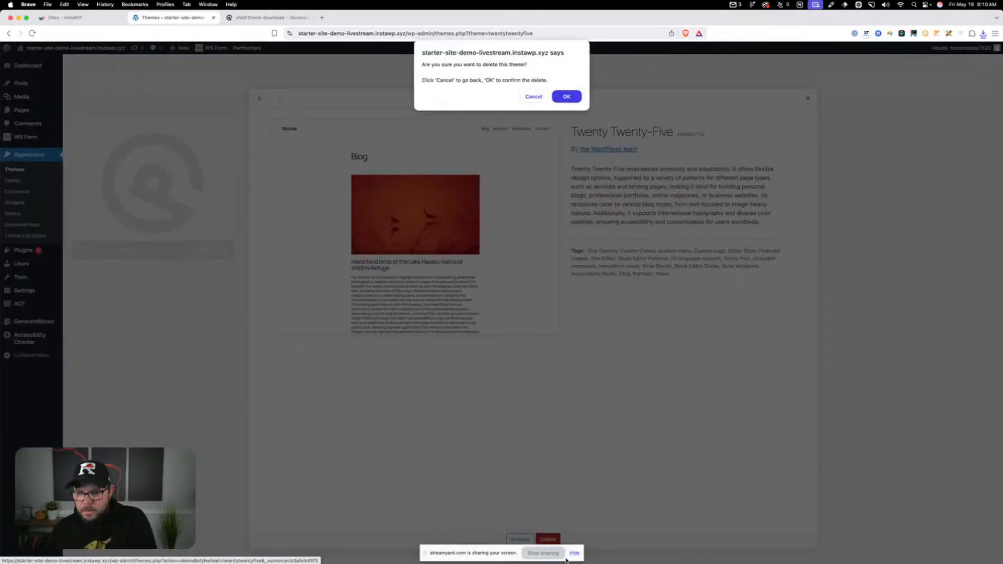
click(566, 96)
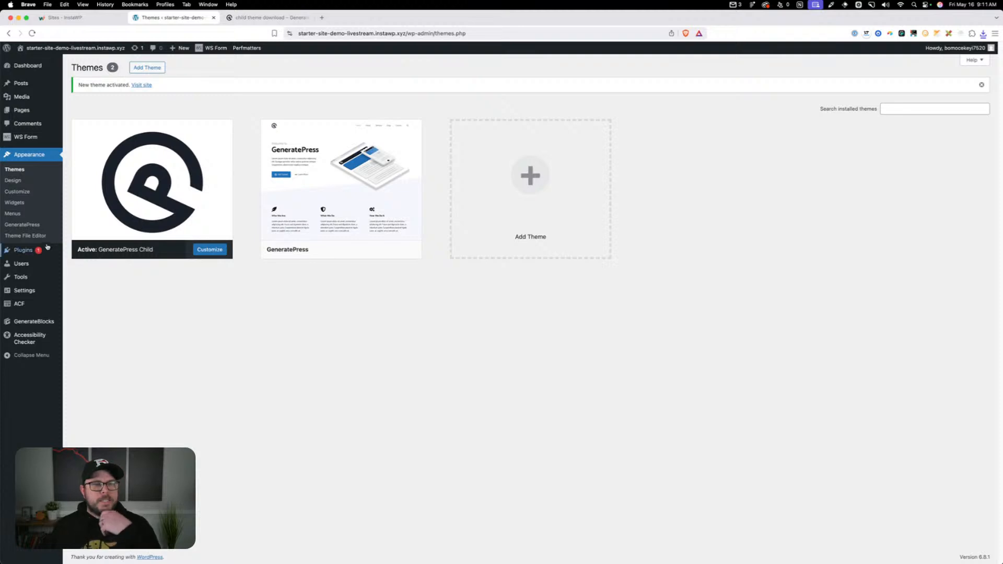
Activate the Disable Elements and Elements modules in the GeneratePress theme options
click(26, 225)
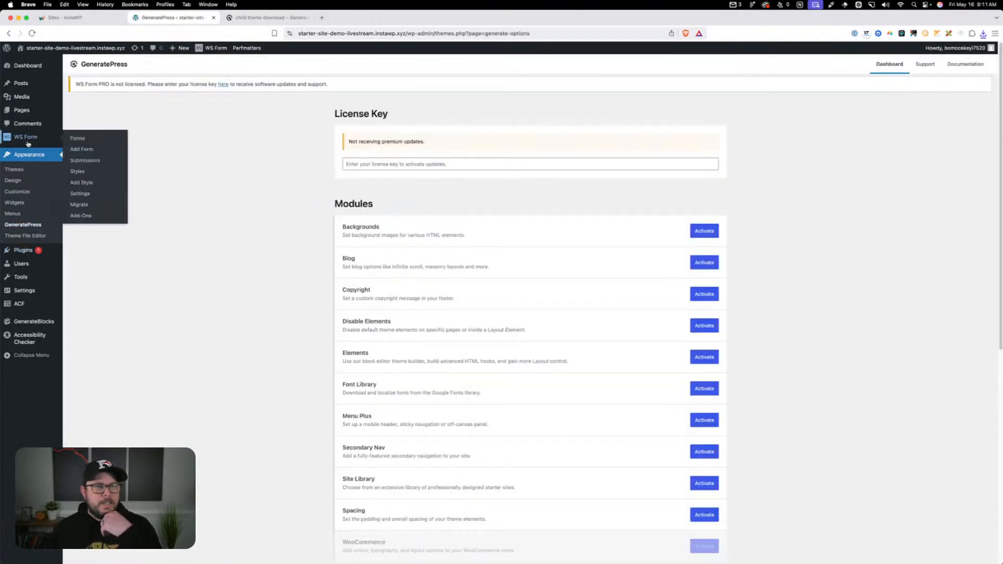
scroll(447, 246, down, 4)
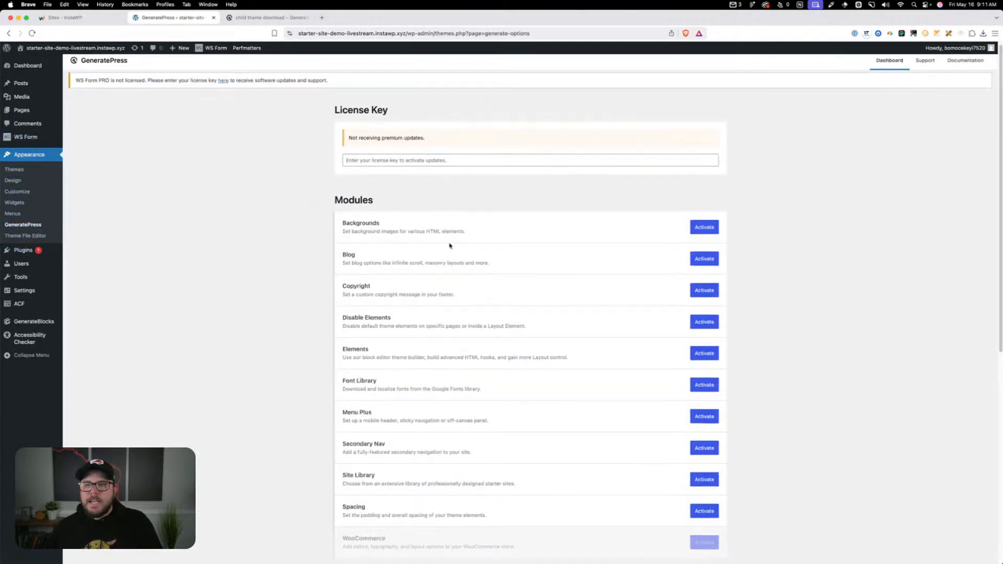
scroll(559, 345, down, 1)
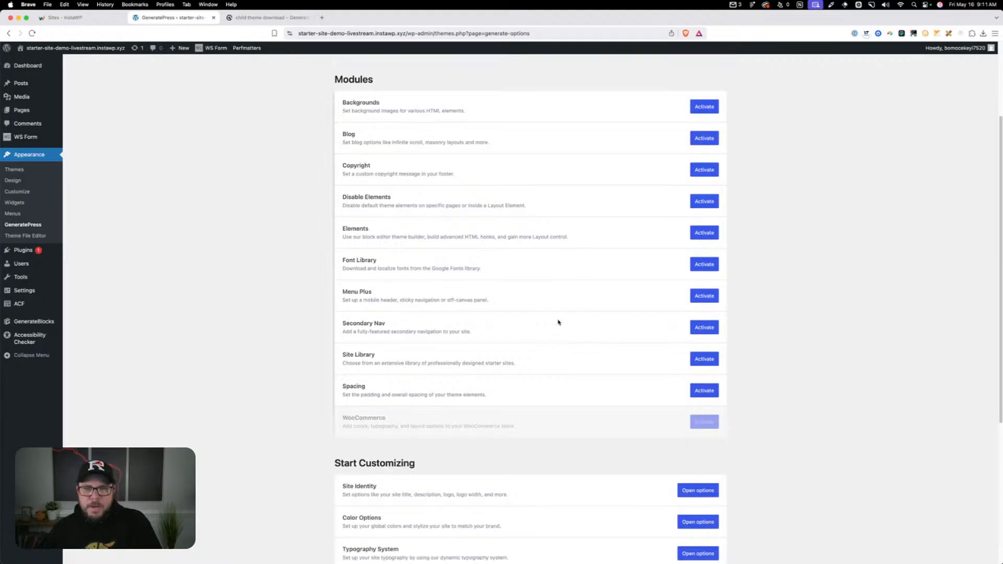
scroll(558, 320, up, 1)
scroll(556, 315, down, 1)
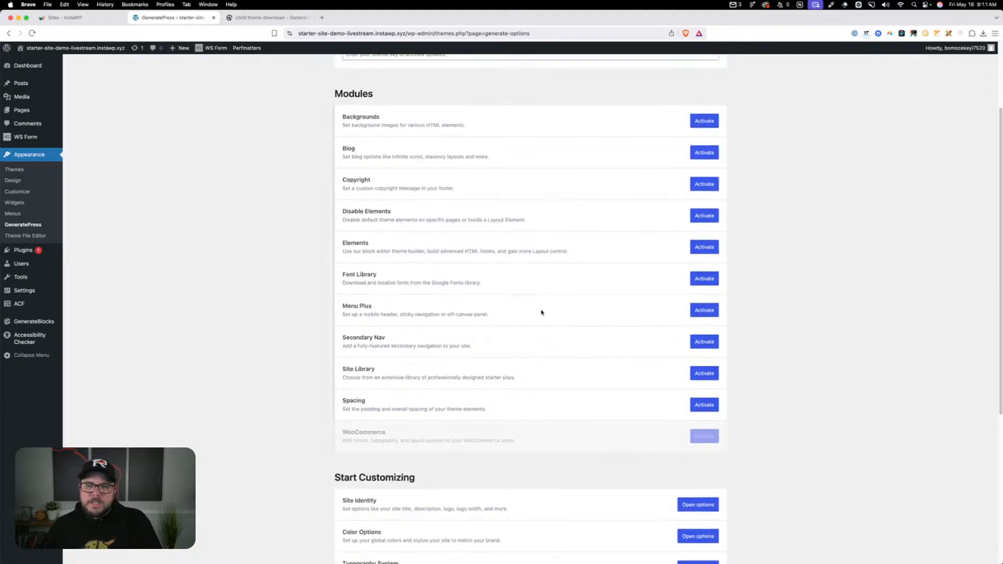
click(704, 216)
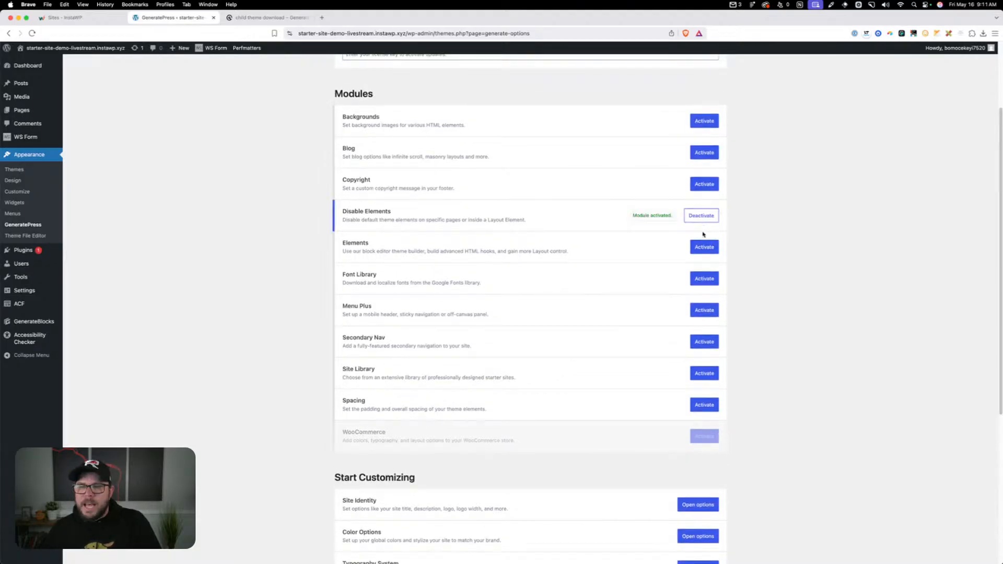
click(705, 249)
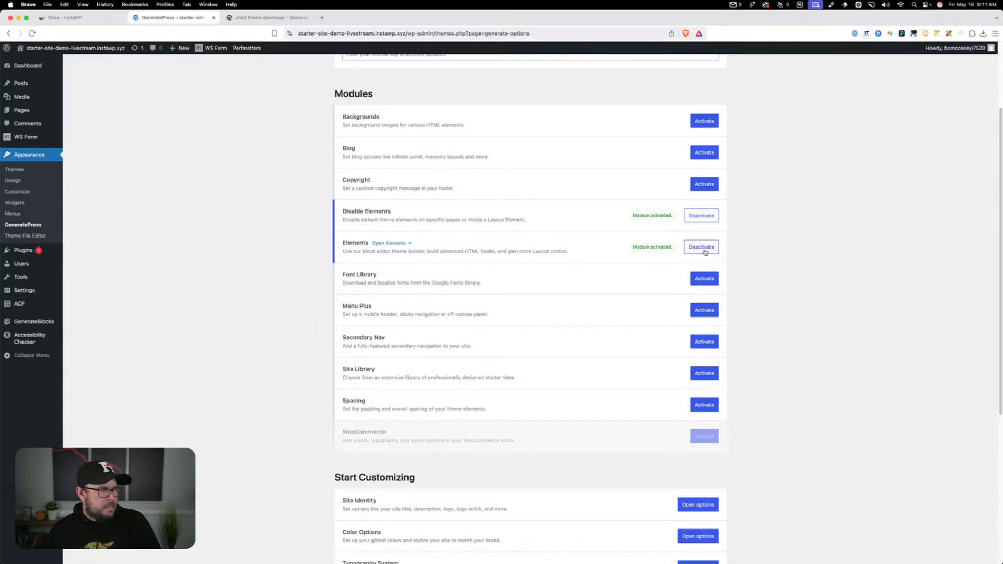
Activate the Font Library, Menu Plus and Spacing modules in the GeneratePress theme options
click(703, 282)
click(697, 311)
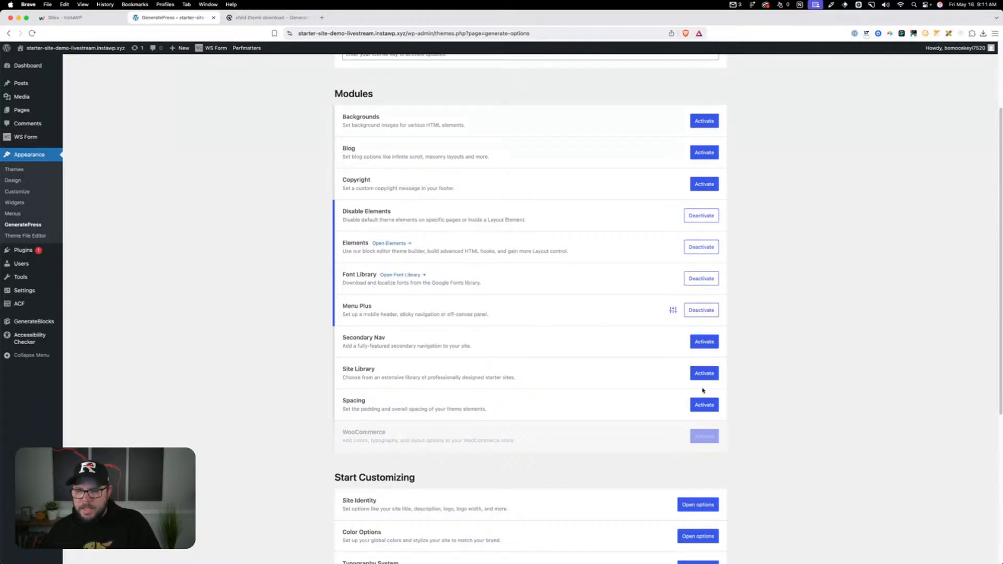
click(706, 404)
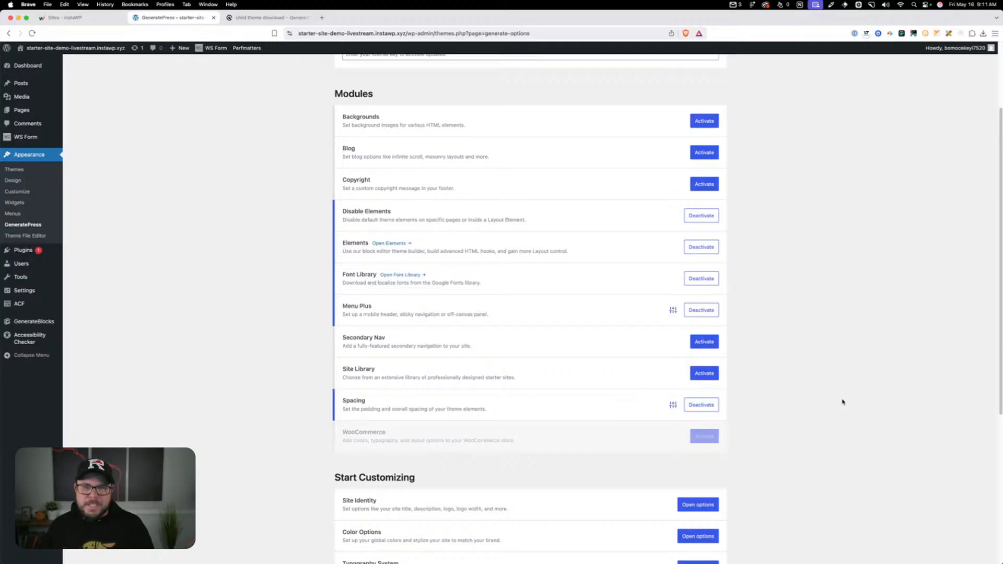
scroll(840, 394, up, 1)
scroll(840, 394, up, 3)
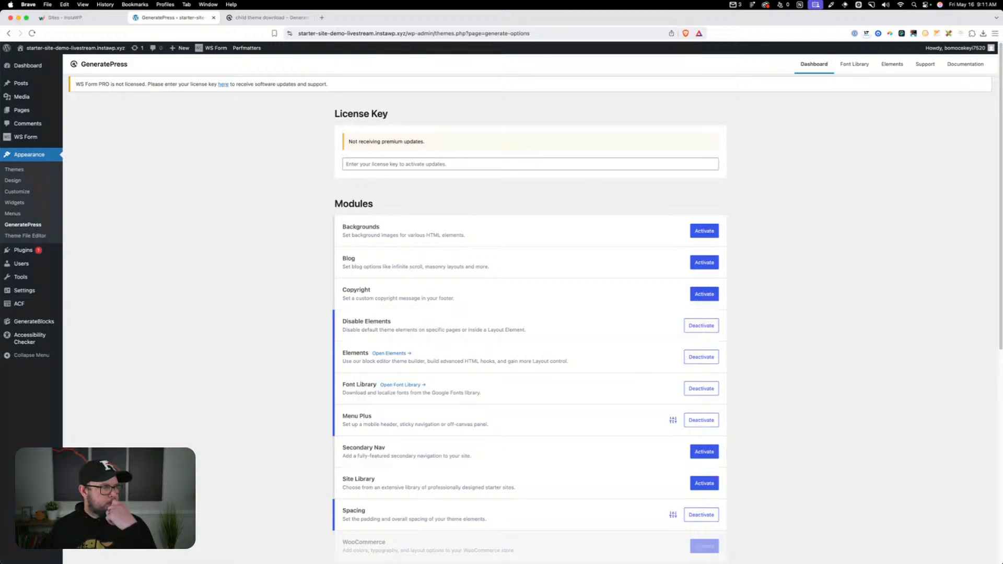
scroll(234, 282, down, 1)
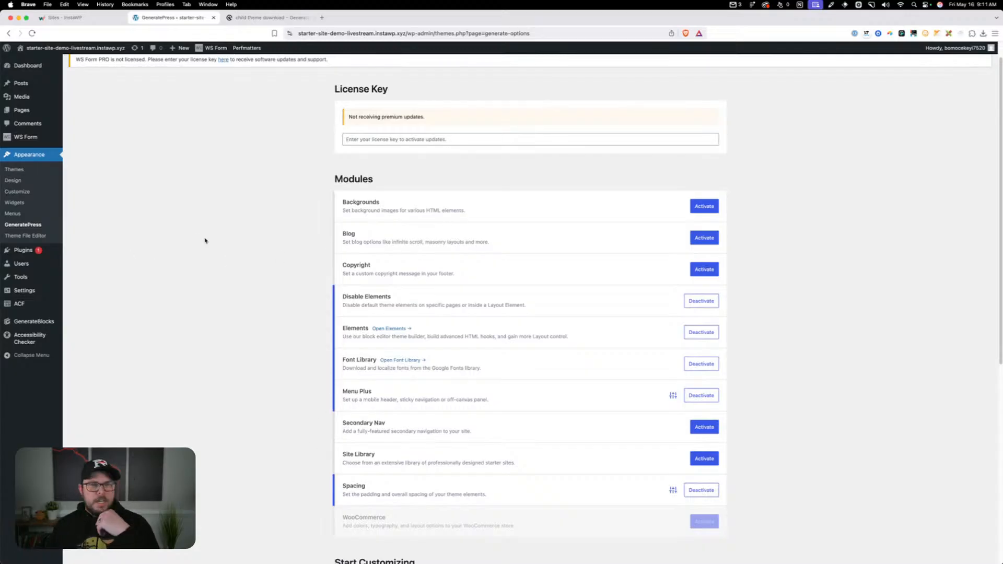
Open the theme Customizer and hide the site title in the Site Identity settings
click(40, 192)
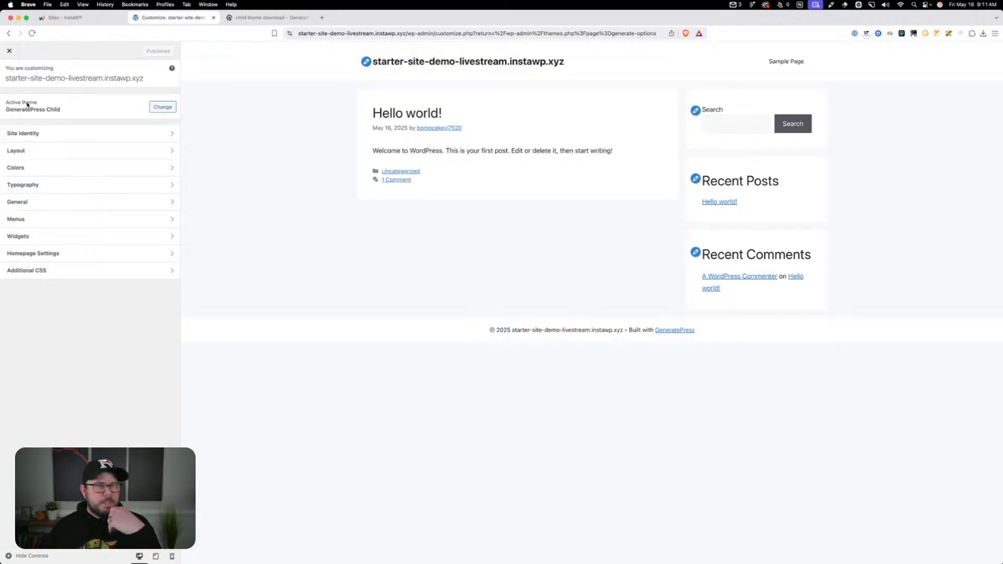
click(61, 132)
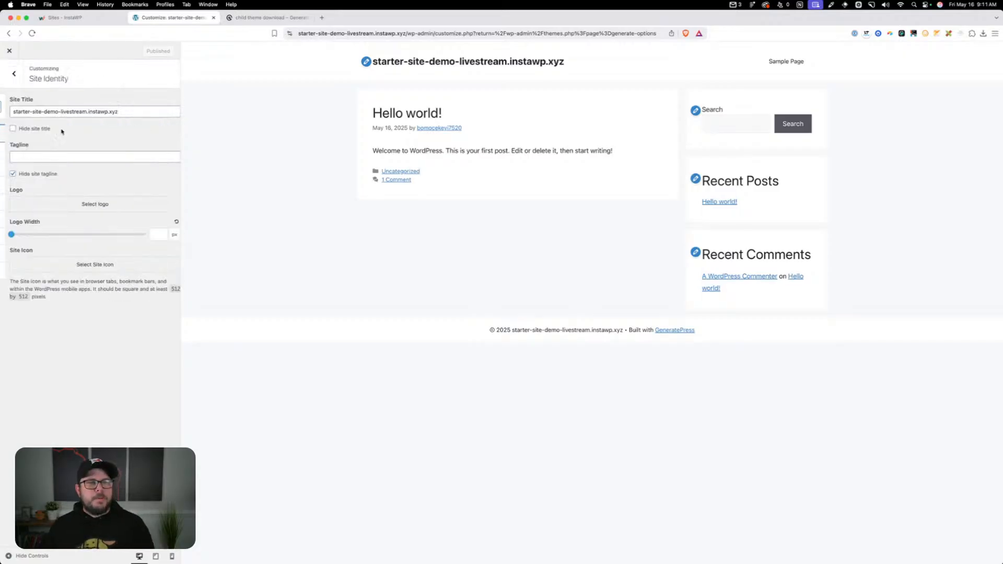
click(27, 128)
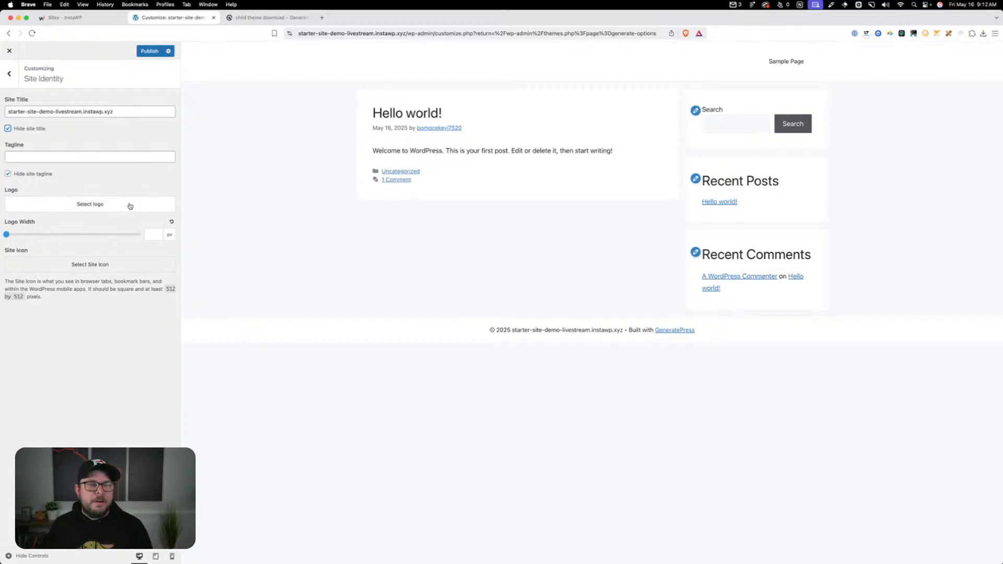
click(10, 80)
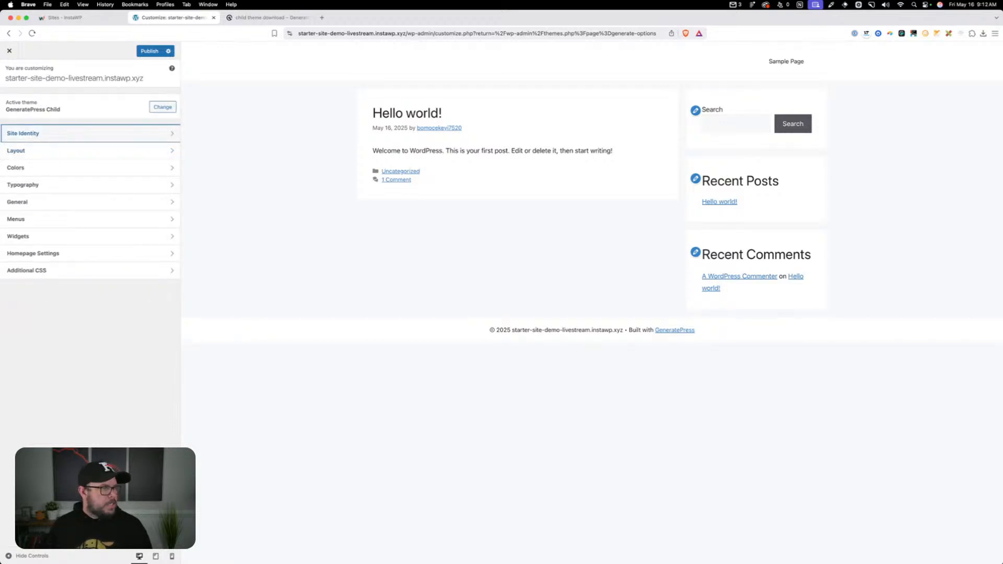
Set the container width to 1280 px in the Container layout settings
click(68, 150)
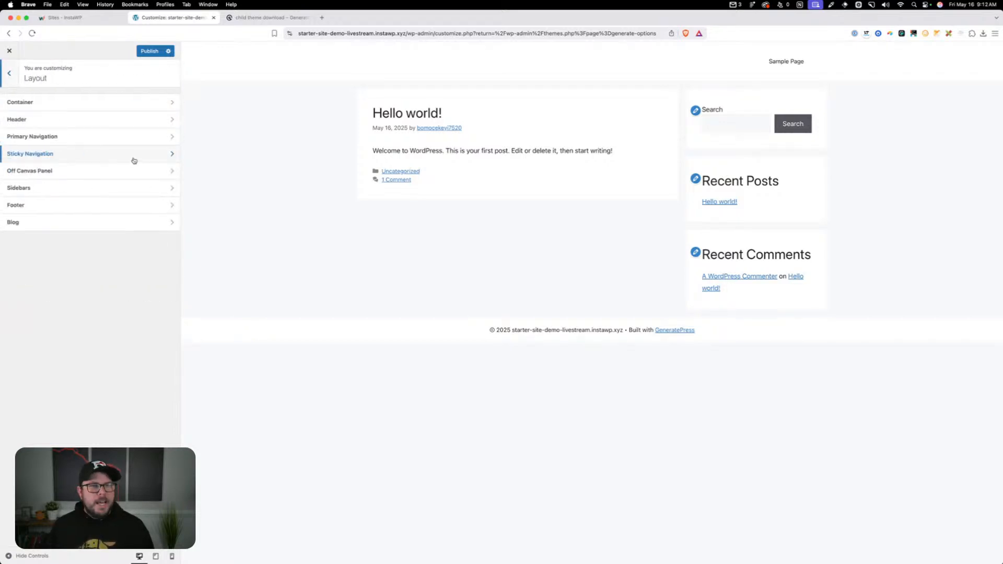
click(103, 104)
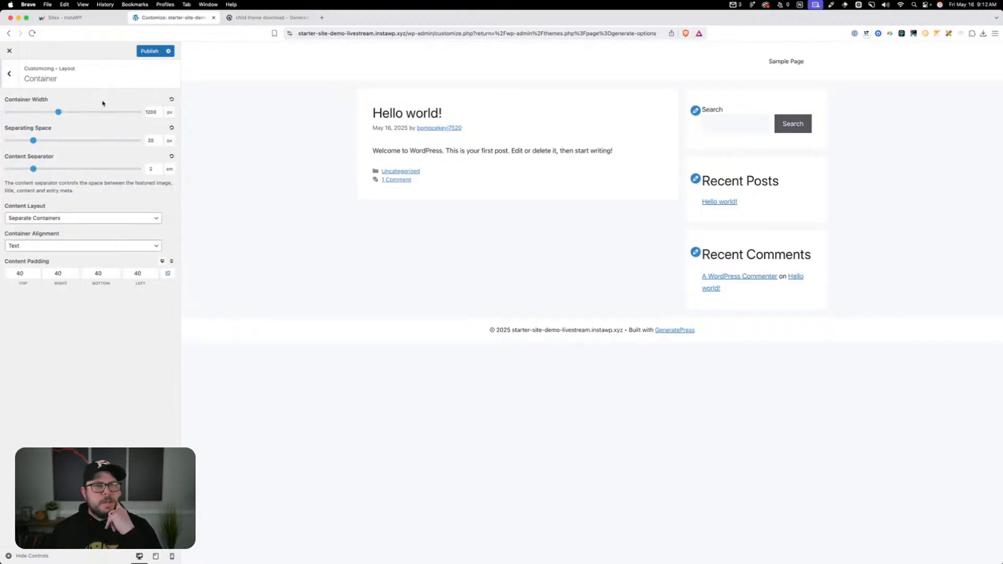
double_click(152, 113)
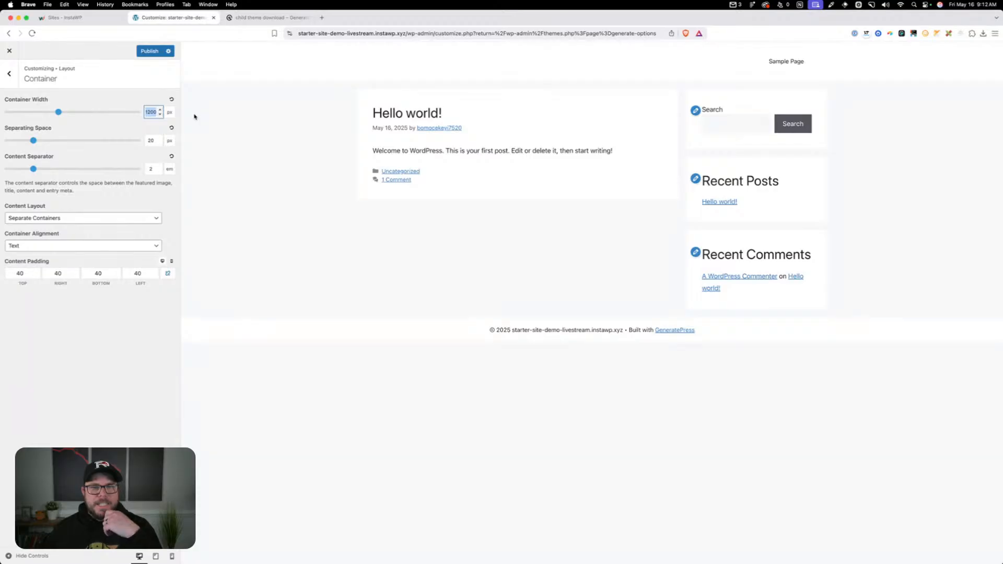
text(1280)
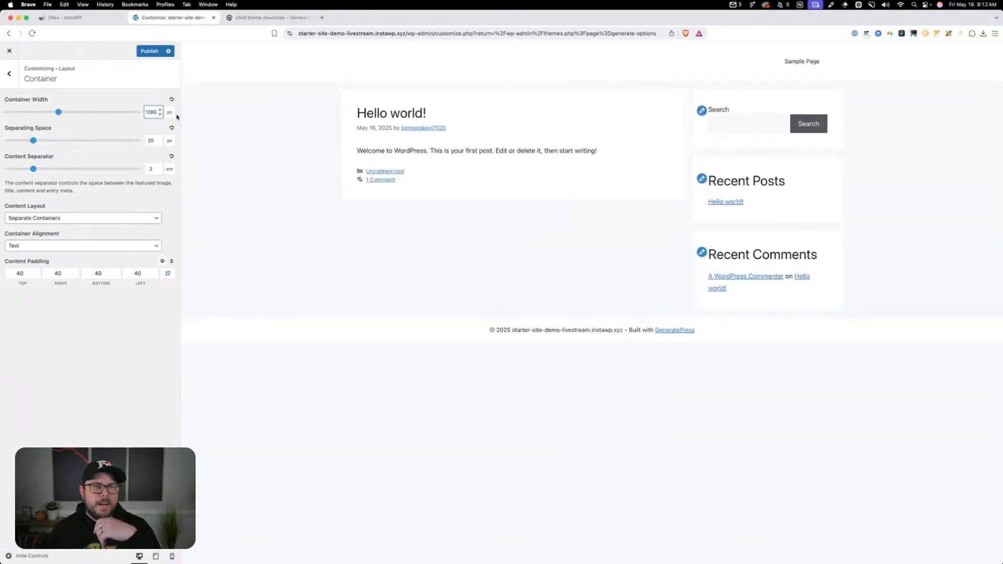
click(131, 124)
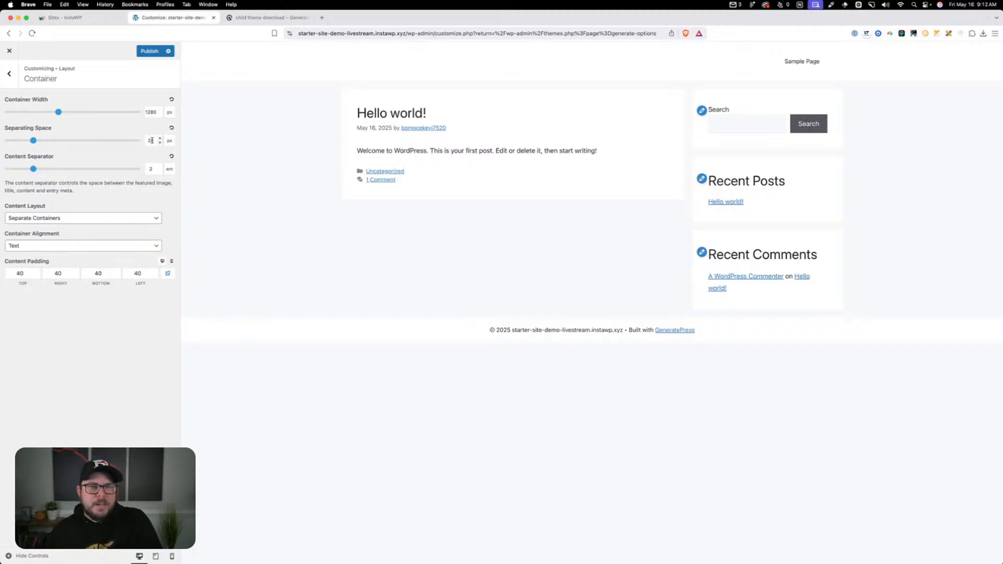
Set the container's separating space to 0 px and its content separator to 0 em
double_click(150, 141)
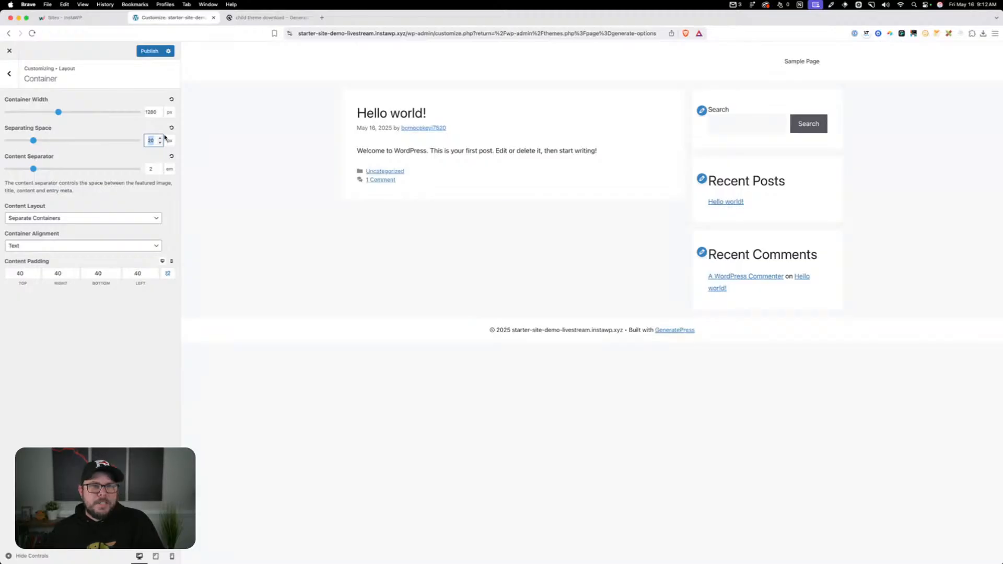
text(0)
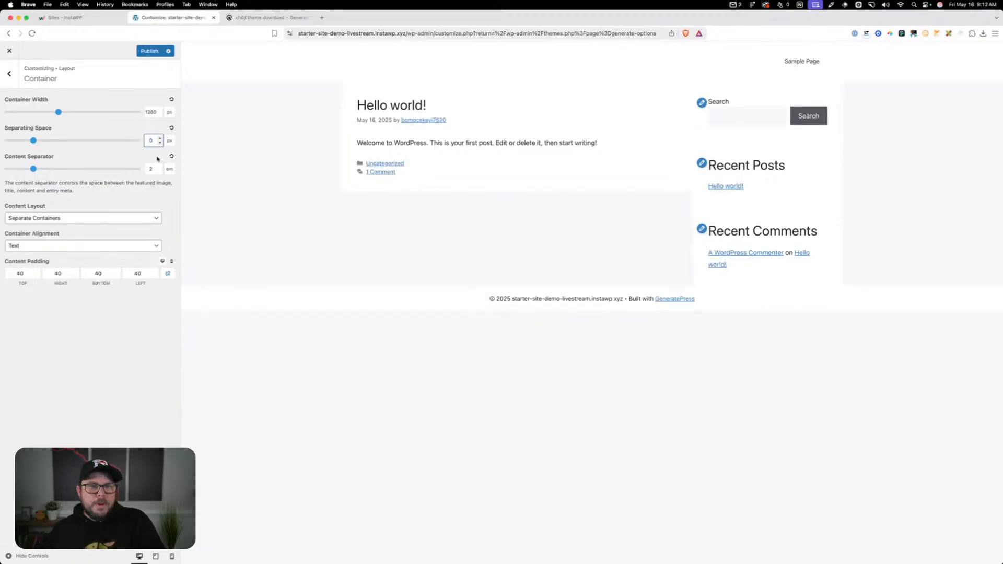
click(151, 169)
text(0)
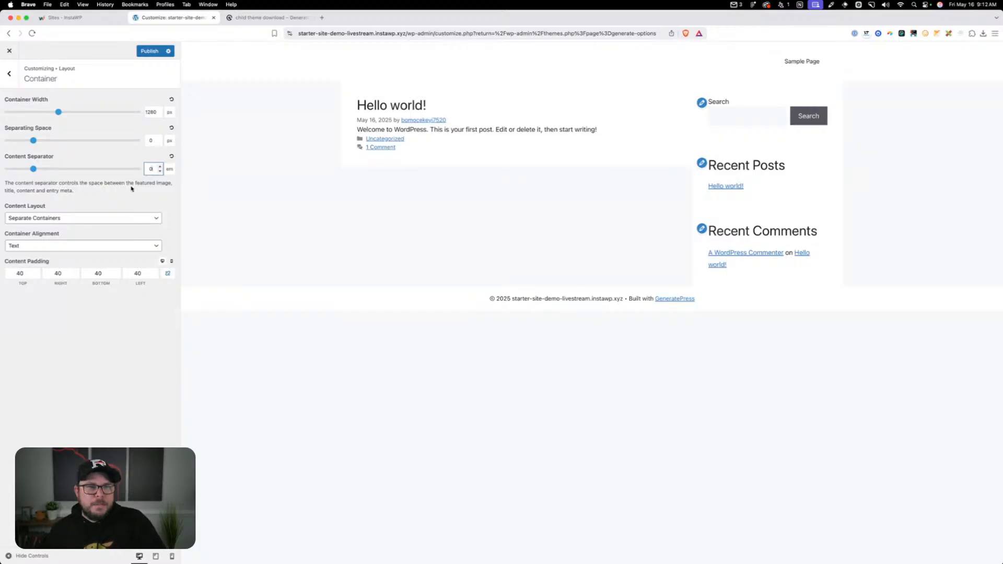
Change the content layout to One Container, leaving the container alignment on Text
click(122, 220)
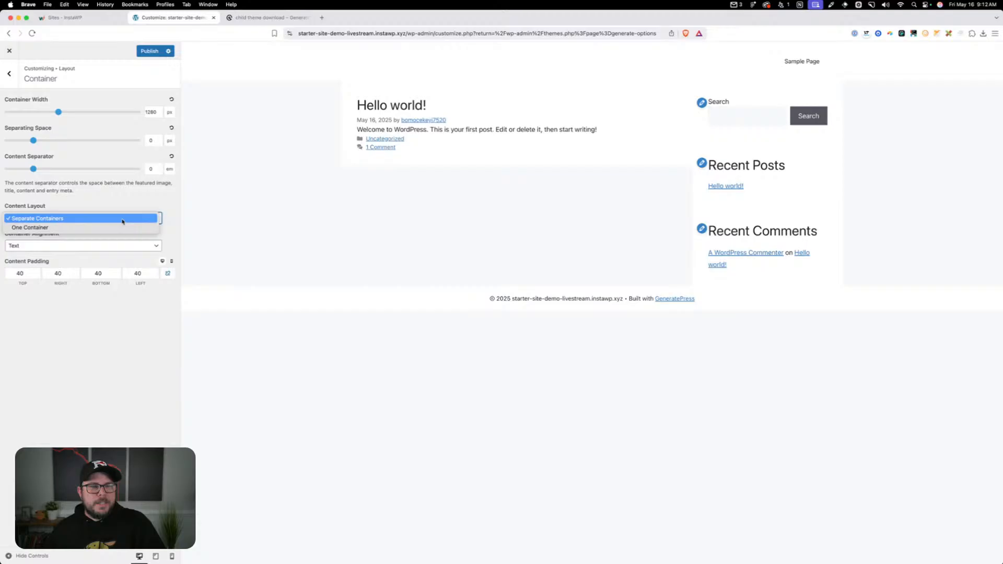
click(97, 228)
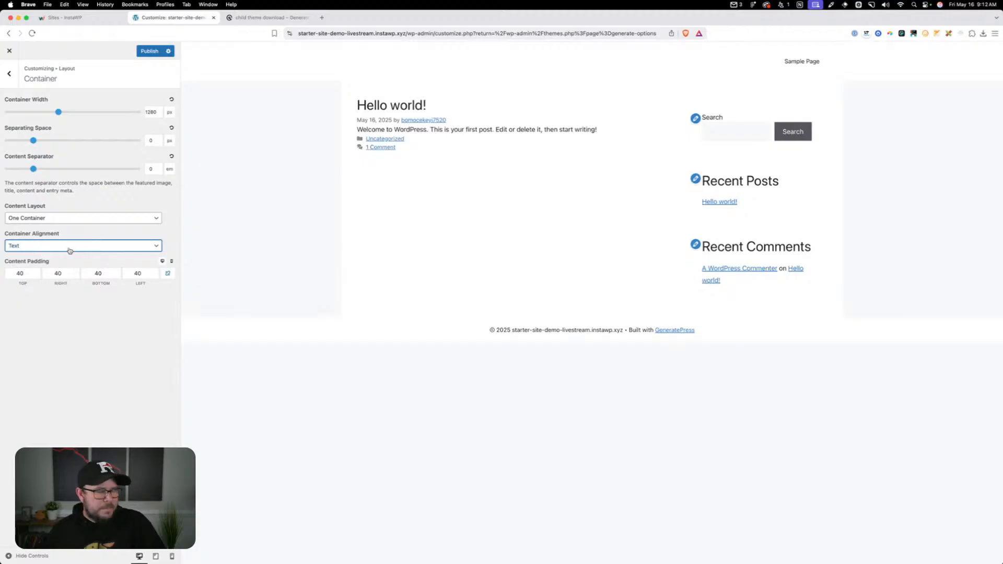
click(143, 317)
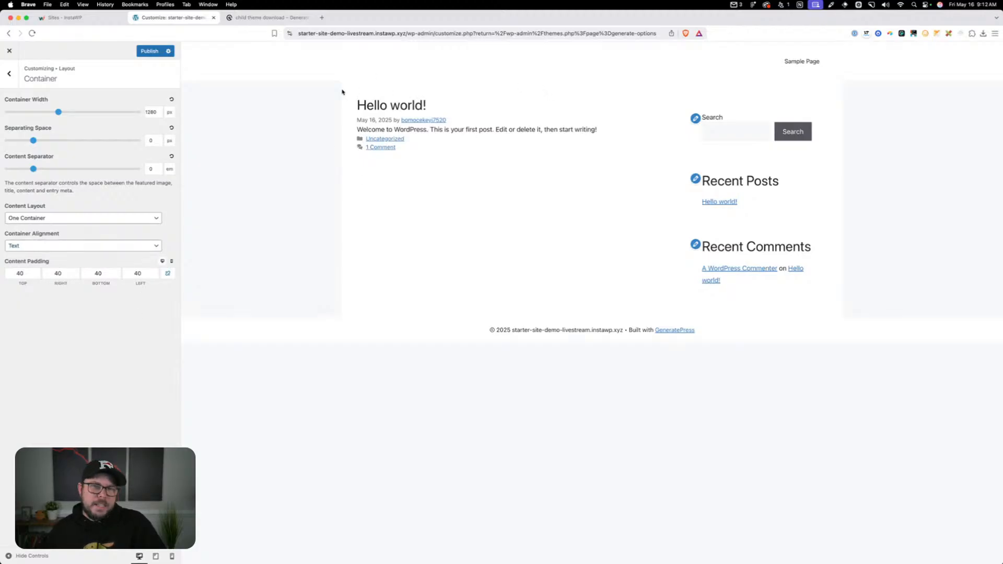
Link the four content padding sides and set them to 0 for both the desktop and mobile views
click(170, 274)
double_click(138, 273)
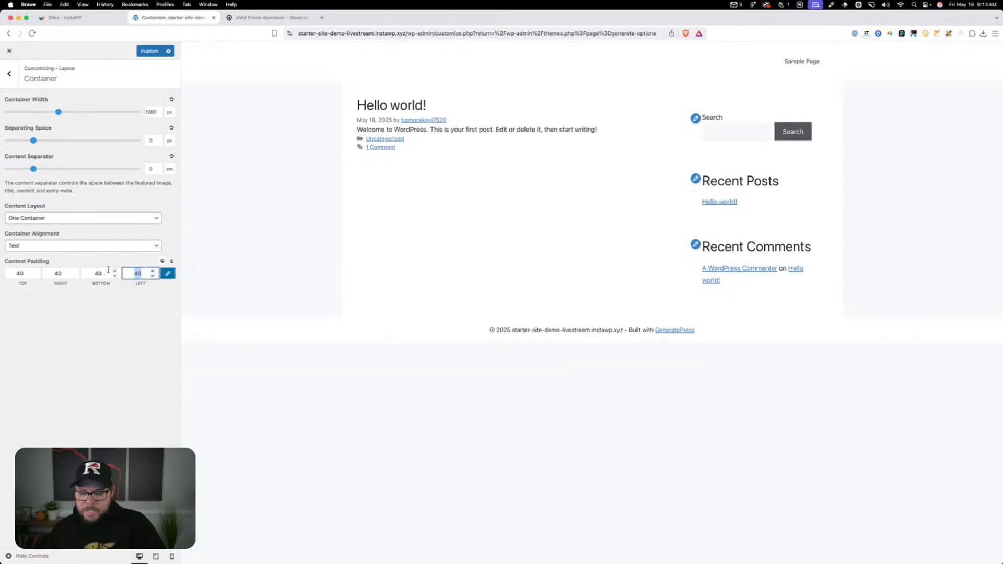
key(BackSpace)
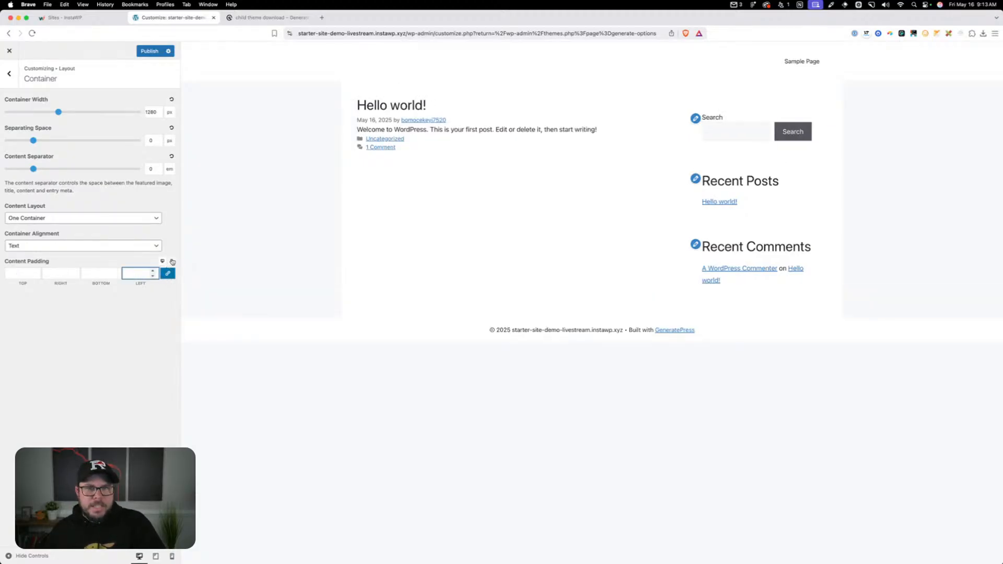
text(30)
click(171, 261)
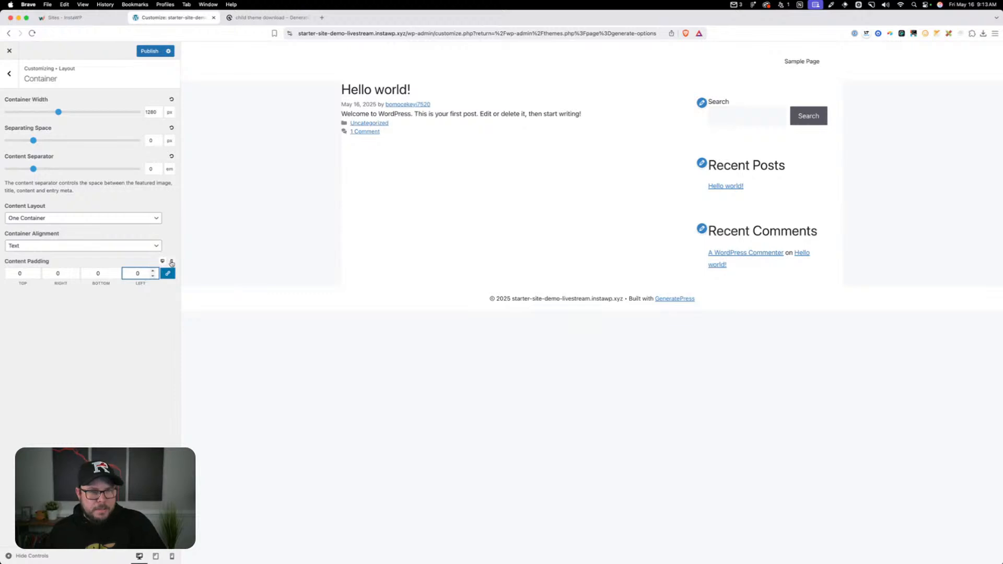
double_click(139, 274)
text(0)
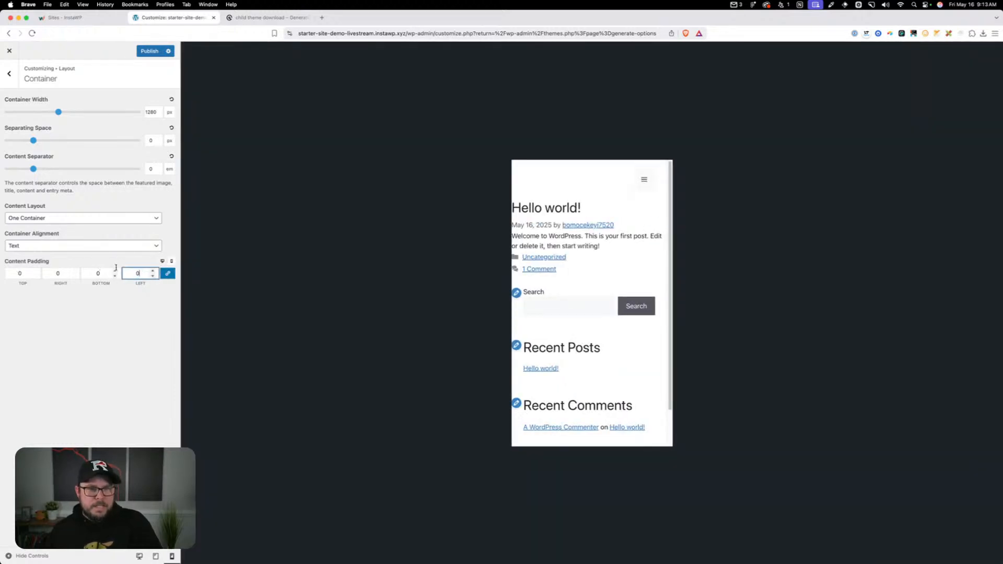
click(162, 261)
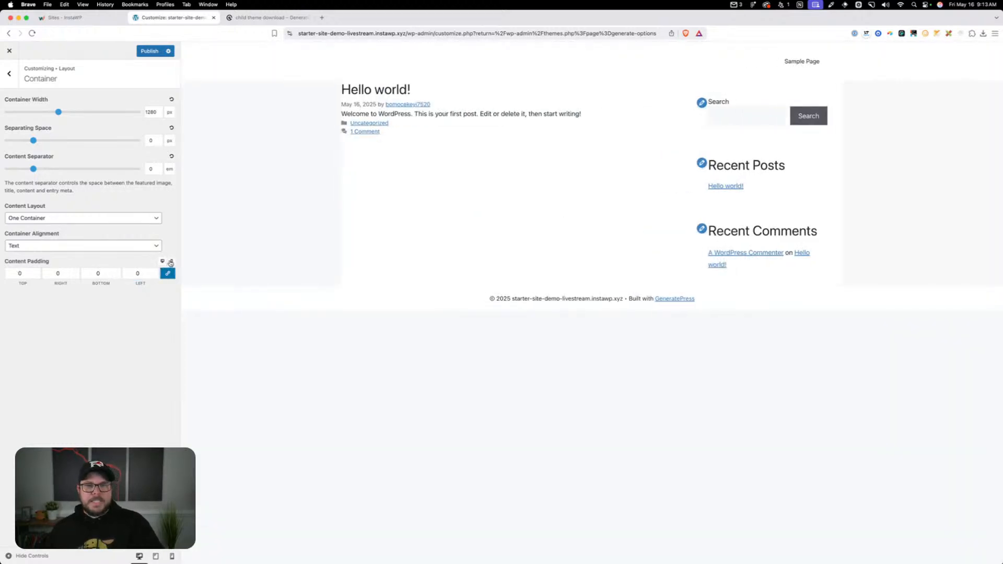
click(171, 261)
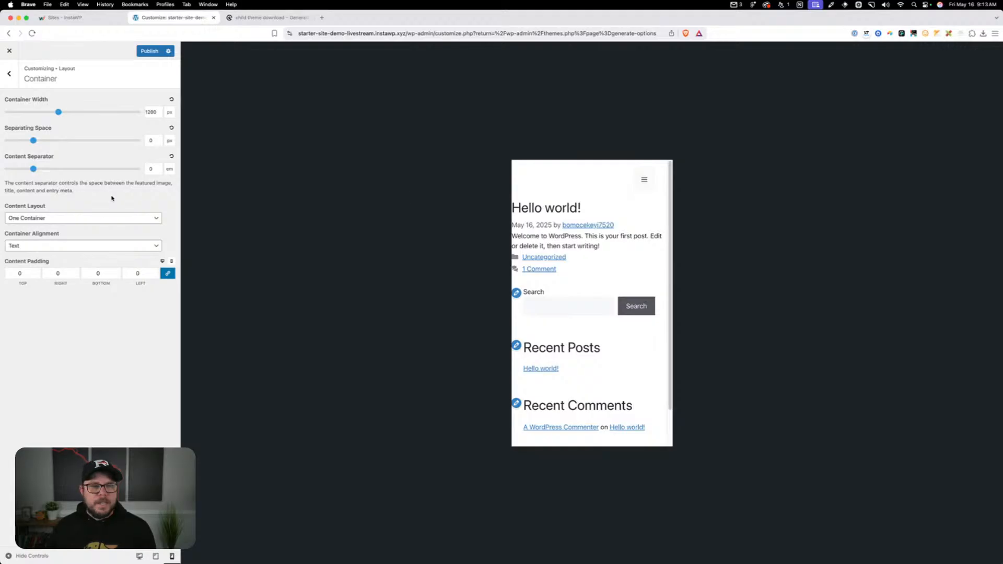
In the Header layout settings, try the Full inner header width in the desktop preview and restore it to Contained
click(9, 74)
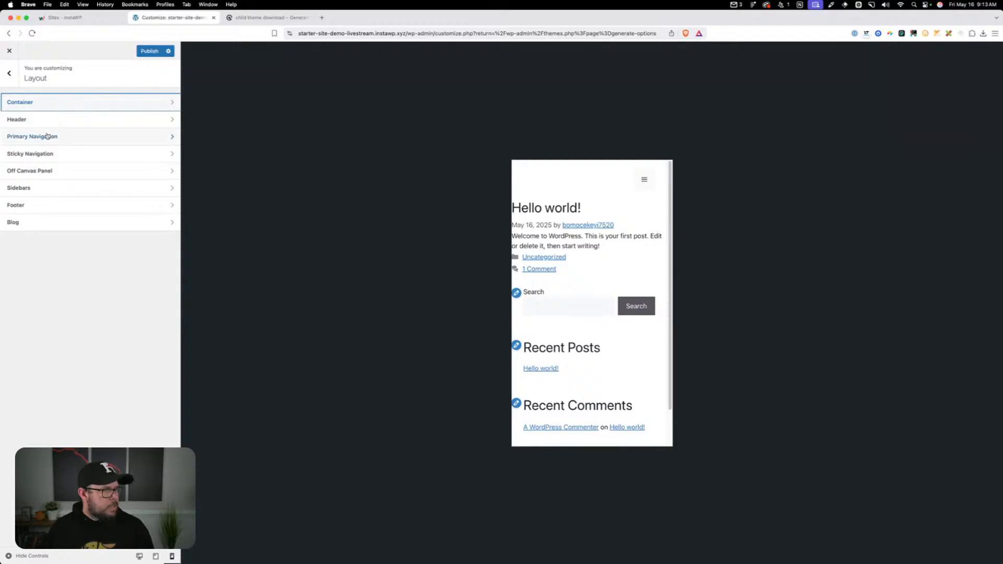
click(100, 119)
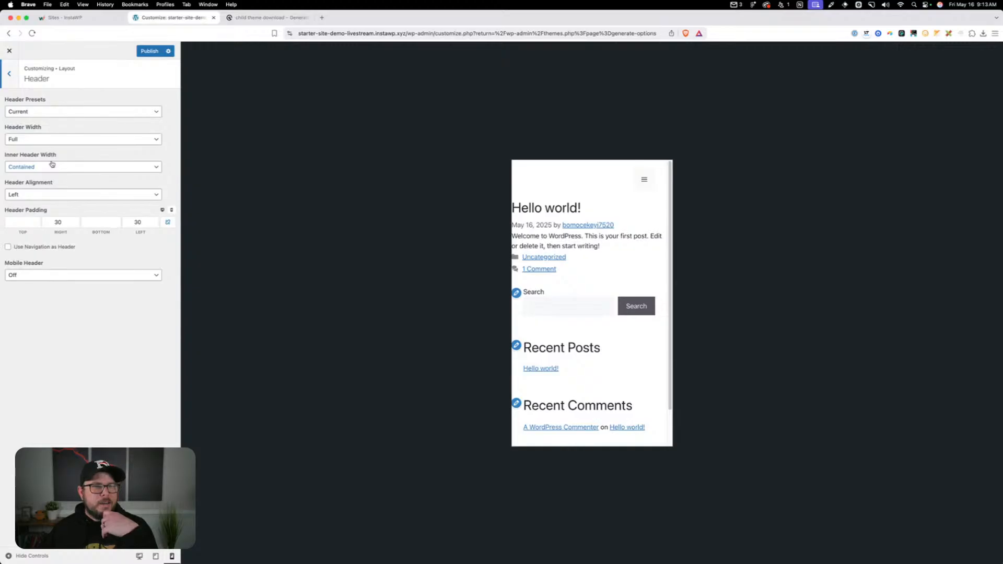
click(139, 556)
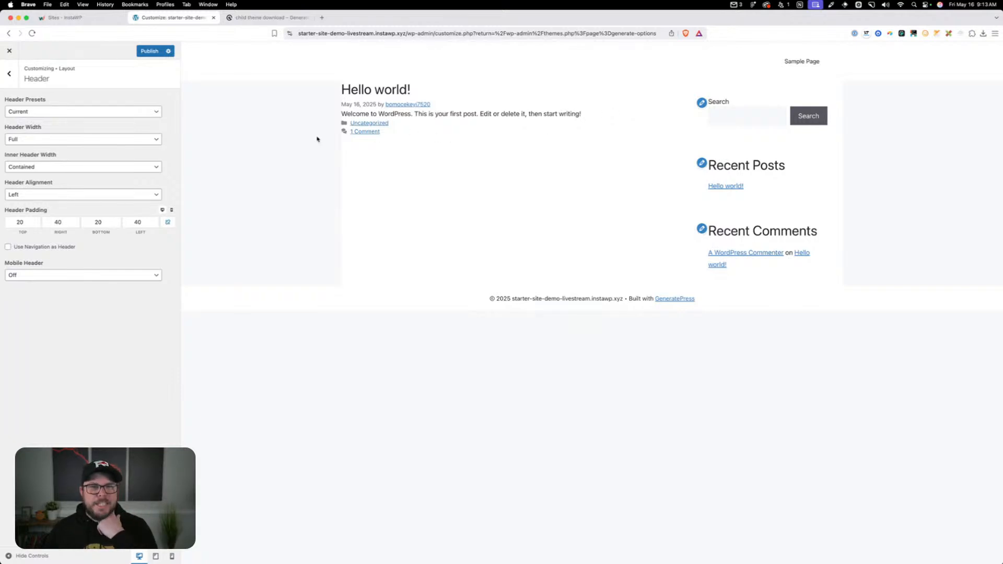
click(99, 166)
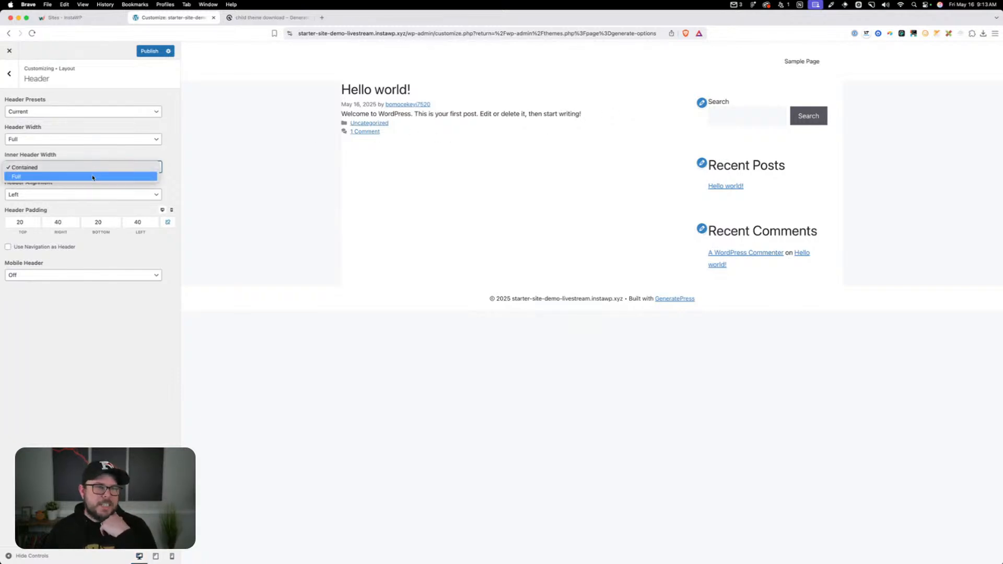
click(92, 177)
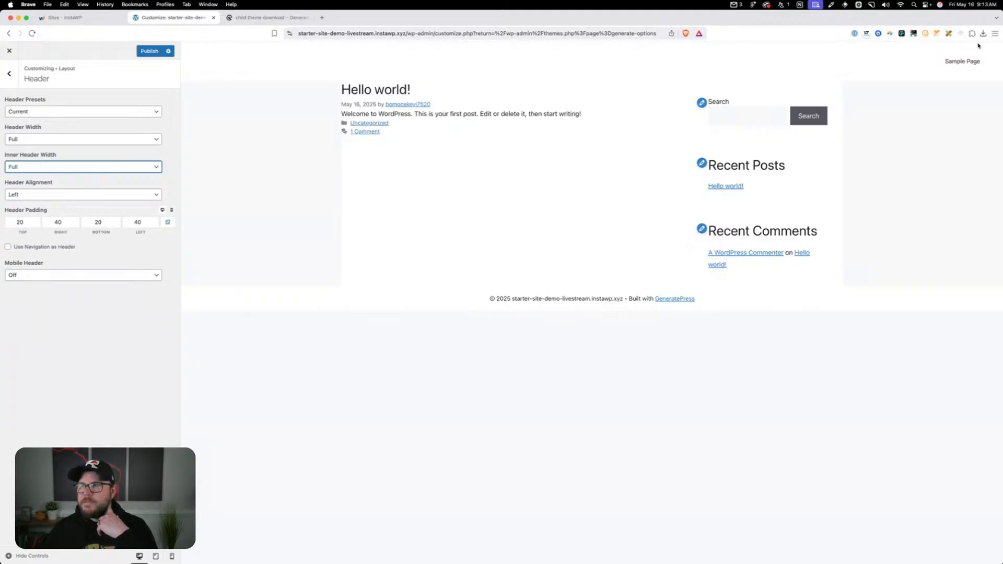
click(97, 167)
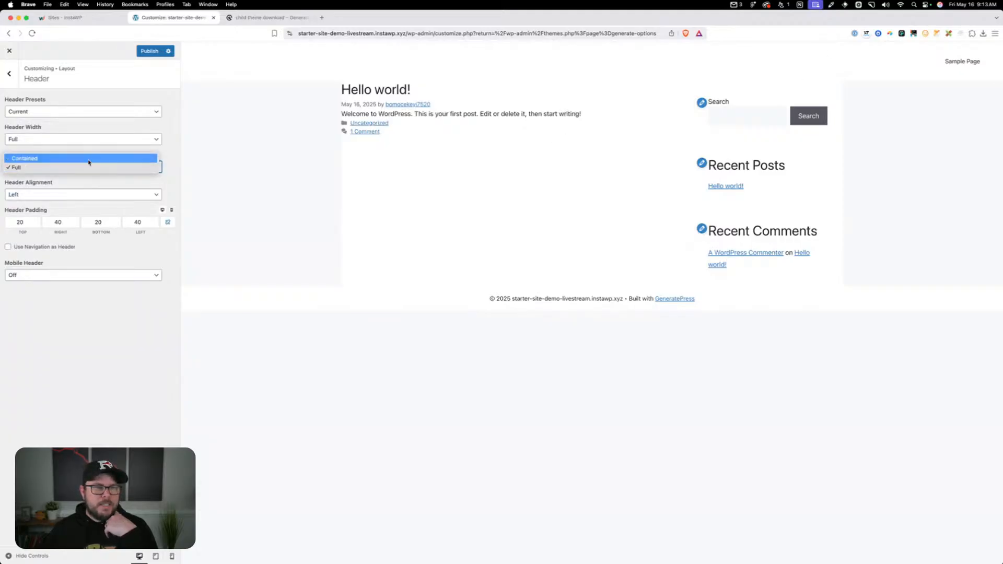
click(89, 159)
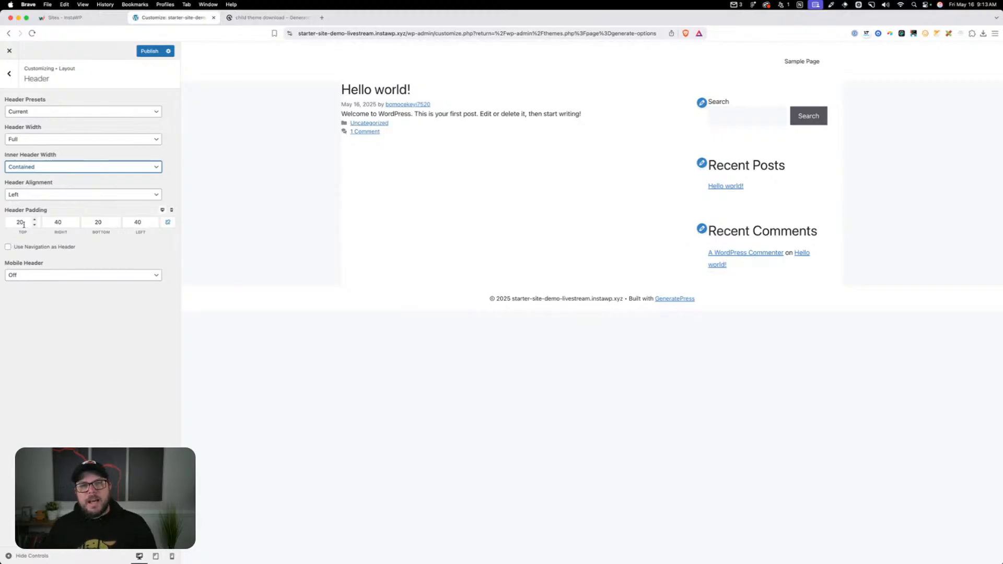
Publish the Customizer changes and load starter-site-demo-livestream.instawp.xyz in the browser tab holding the child theme forum topic
click(144, 52)
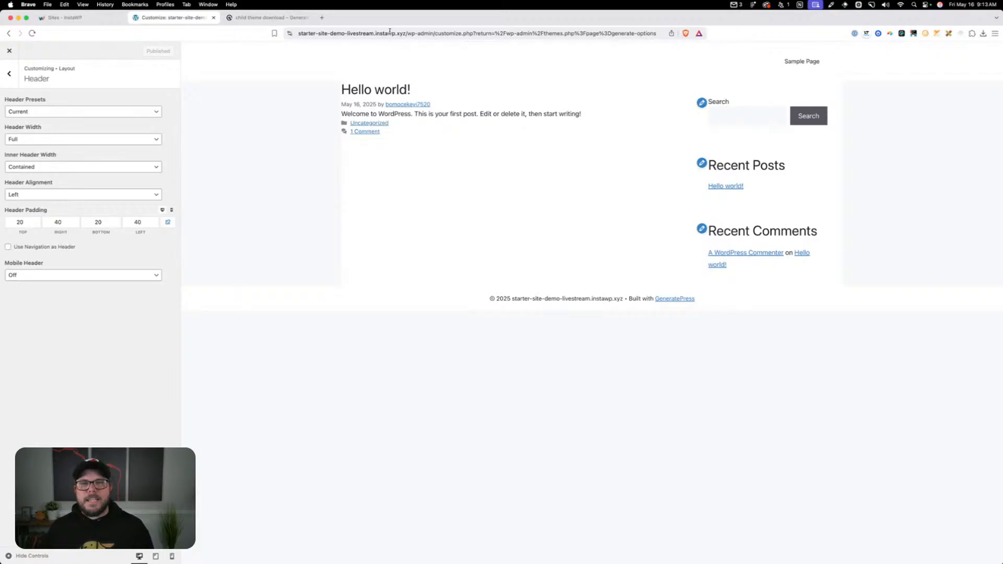
click(413, 34)
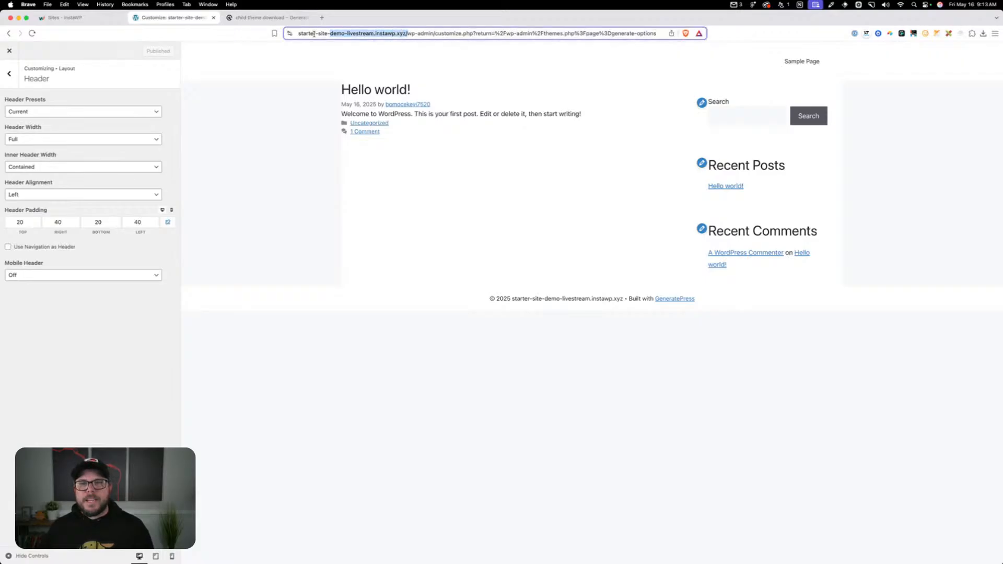
click(279, 20)
click(321, 33)
text(https://starter-site-demo-livestream.instawp.xyz/)
key(Return)
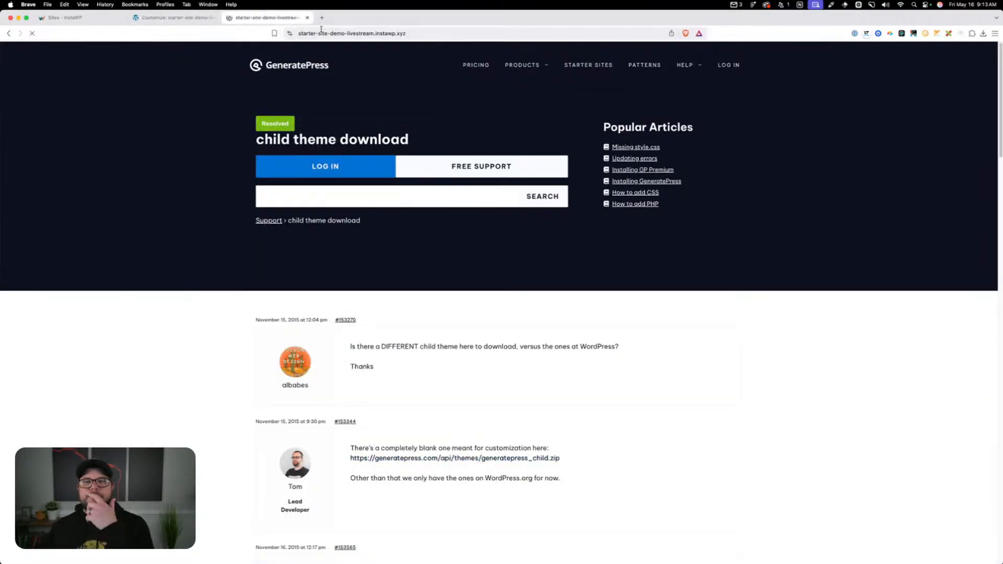
Inspect the live front page's header element and its inner grid container in the developer tools, comparing them with the Customizer's header width settings
right_click(203, 198)
click(228, 188)
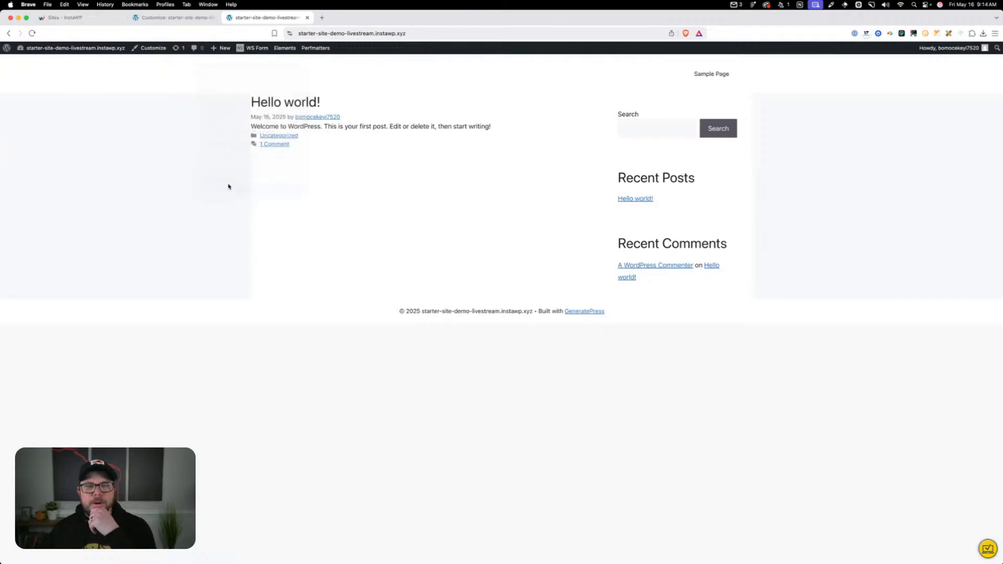
drag(682, 312, 739, 312)
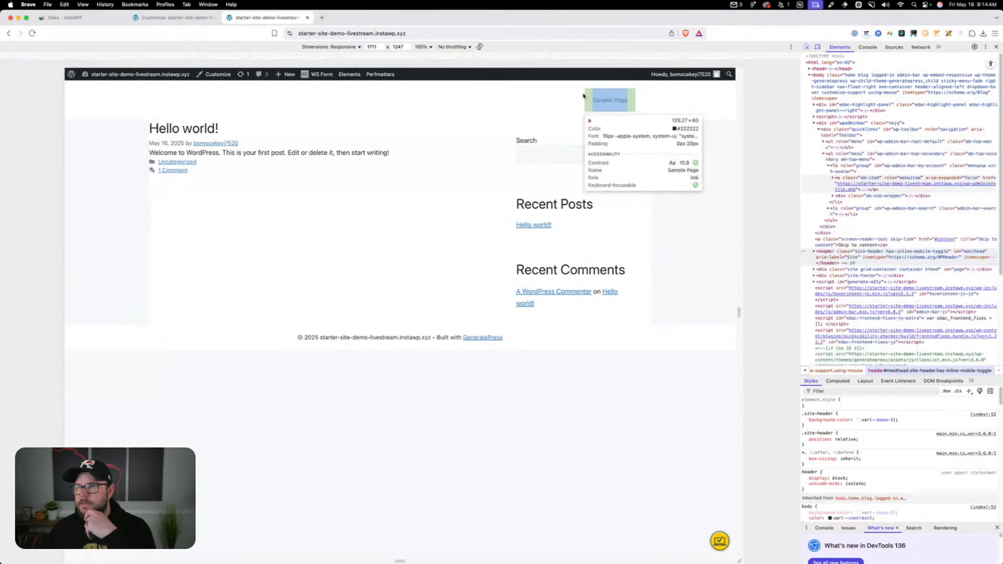
click(813, 141)
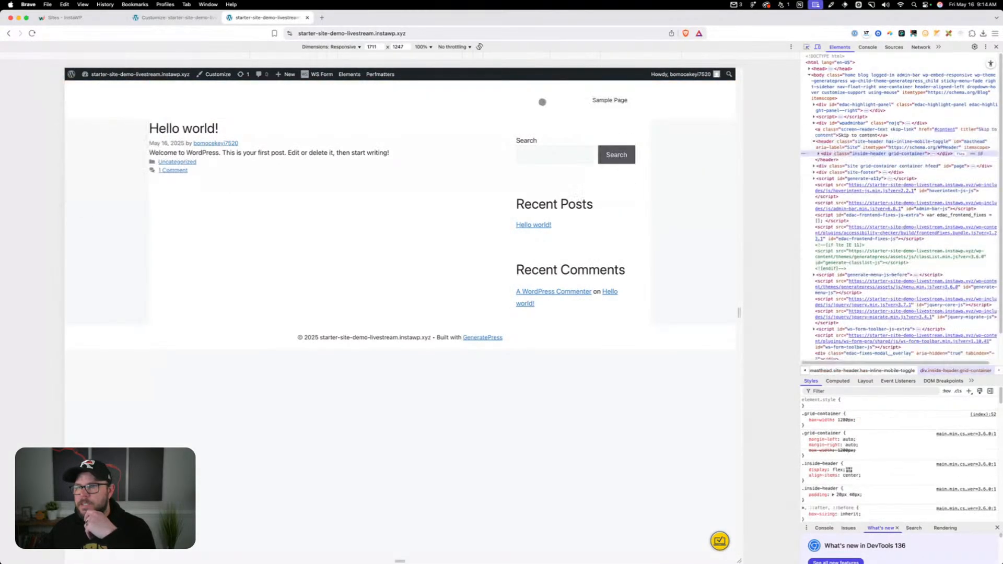
click(819, 154)
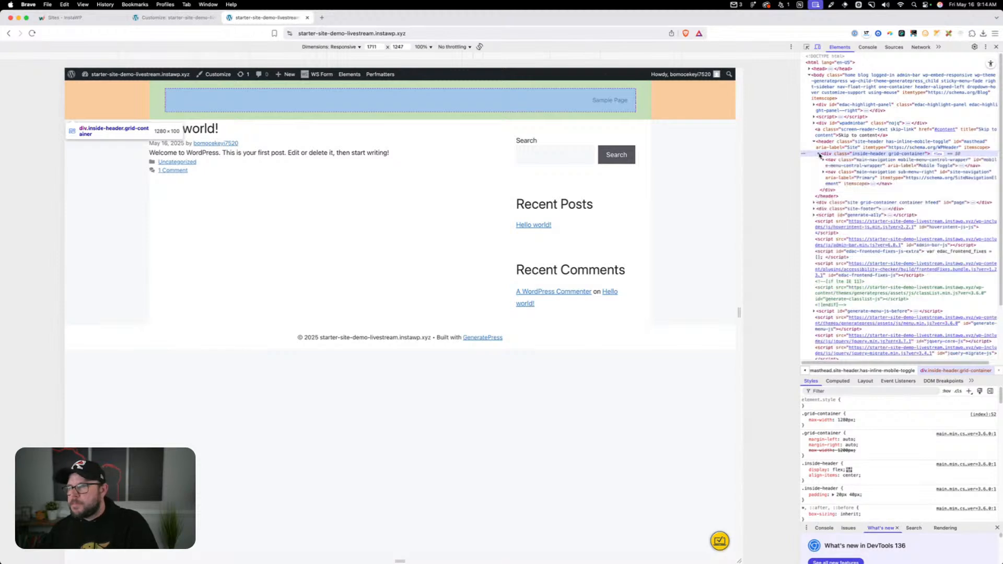
click(835, 144)
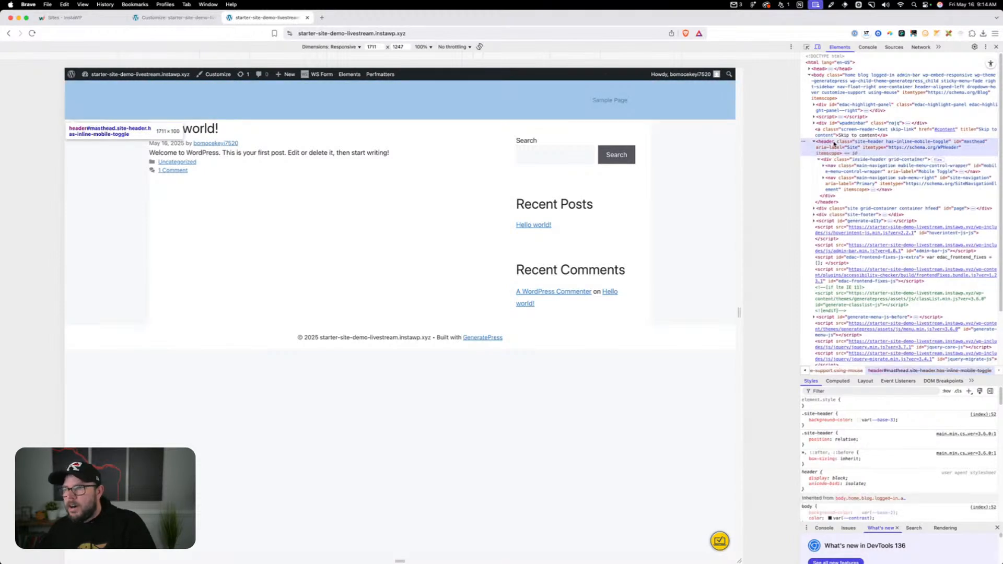
click(838, 160)
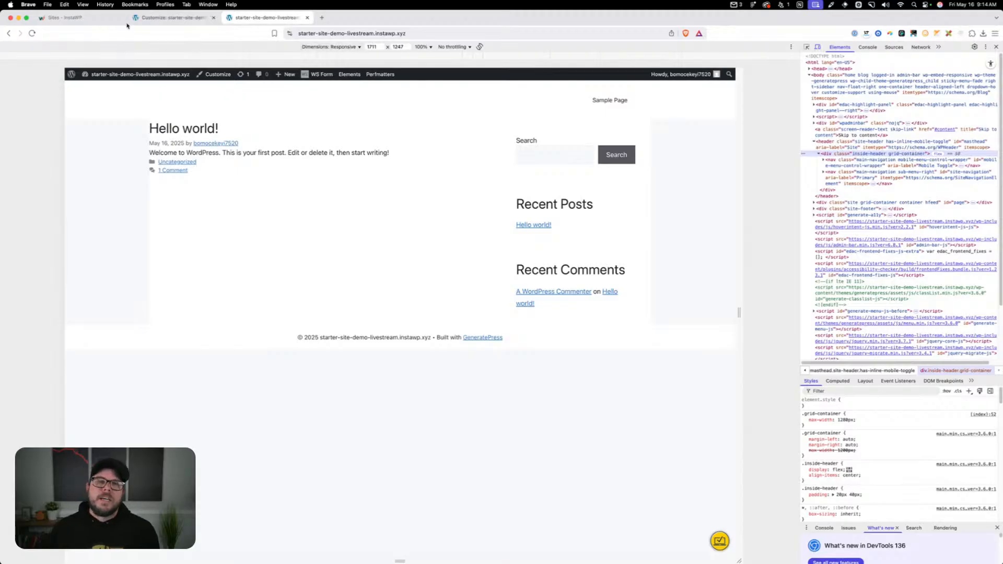
click(172, 18)
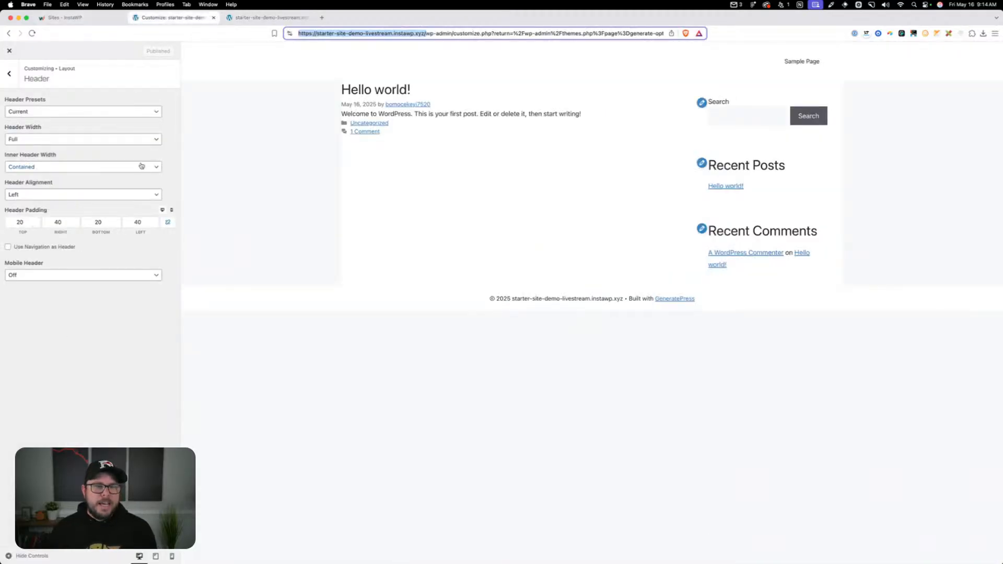
click(266, 17)
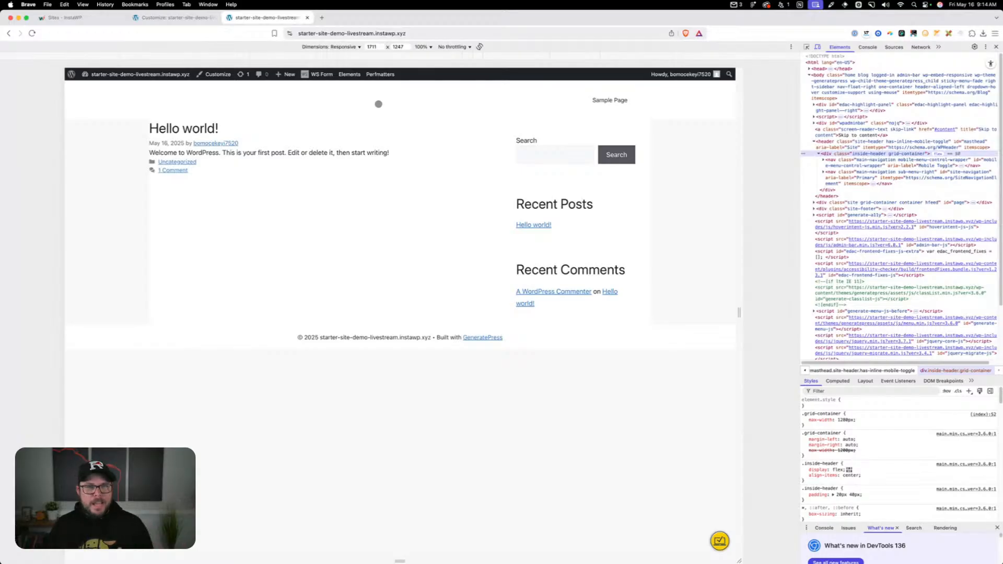
In the Customizer's Header layout settings, set the desktop header padding to 16 top and bottom and 0 right and left
click(188, 17)
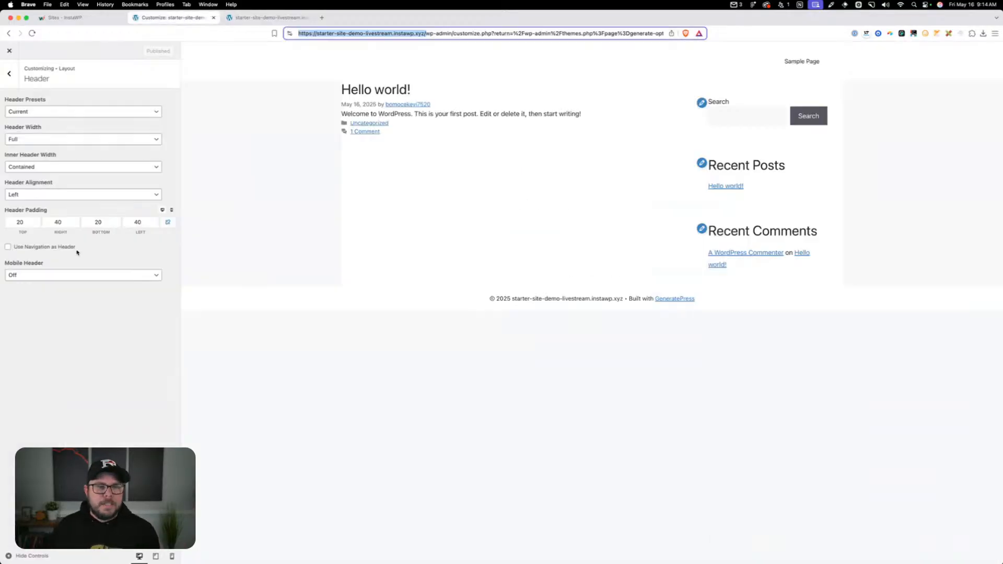
double_click(30, 221)
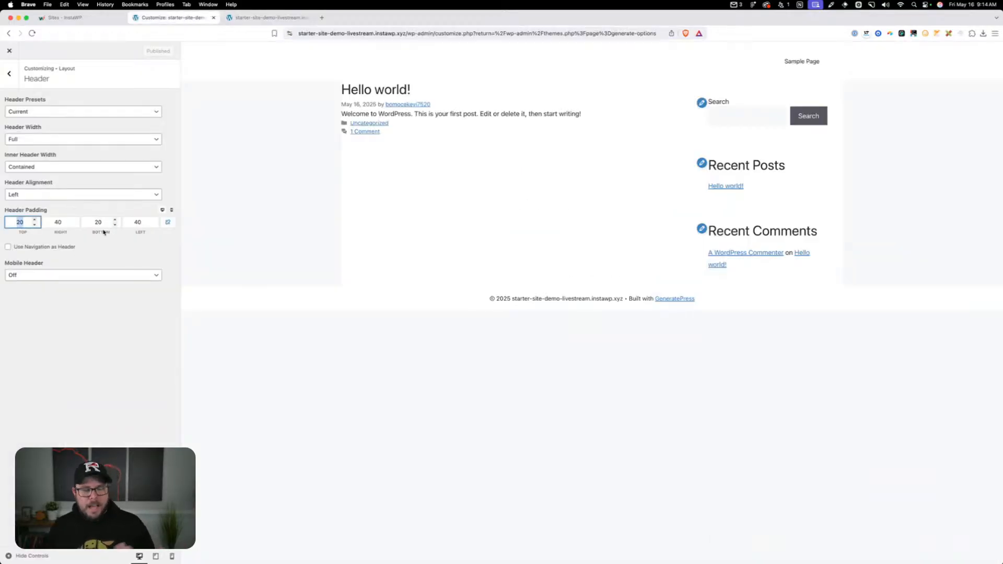
text(16)
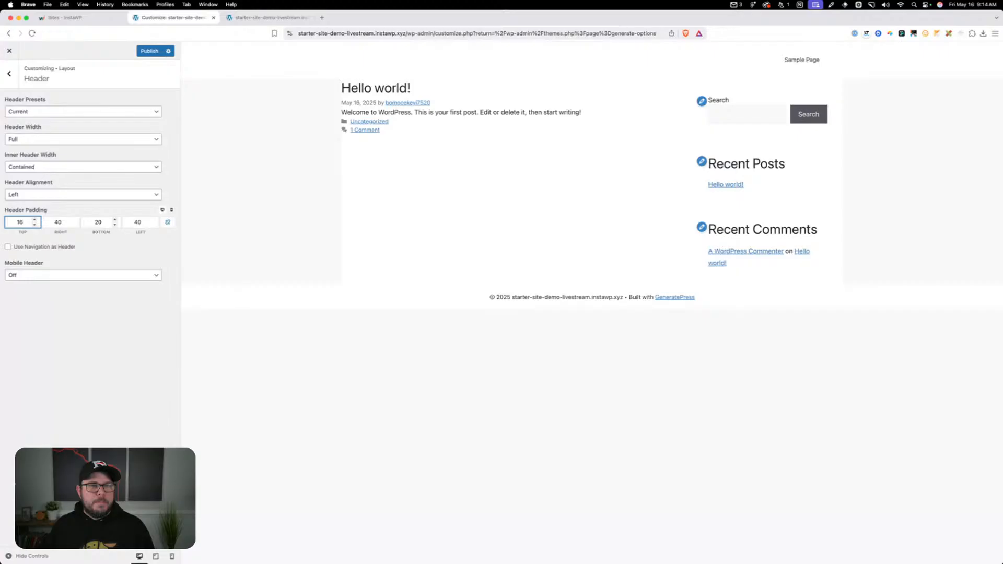
double_click(62, 222)
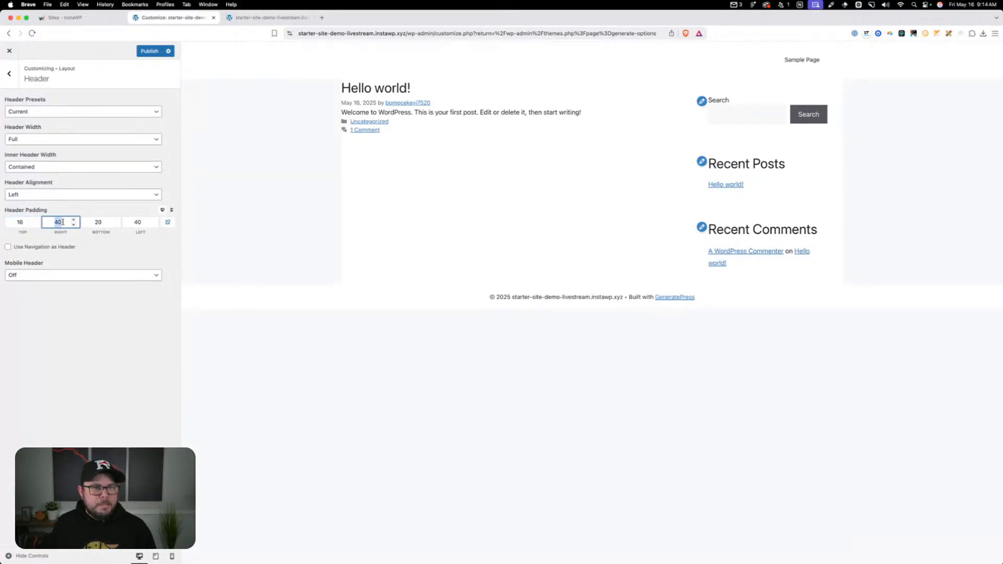
text(0)
double_click(98, 222)
text(16)
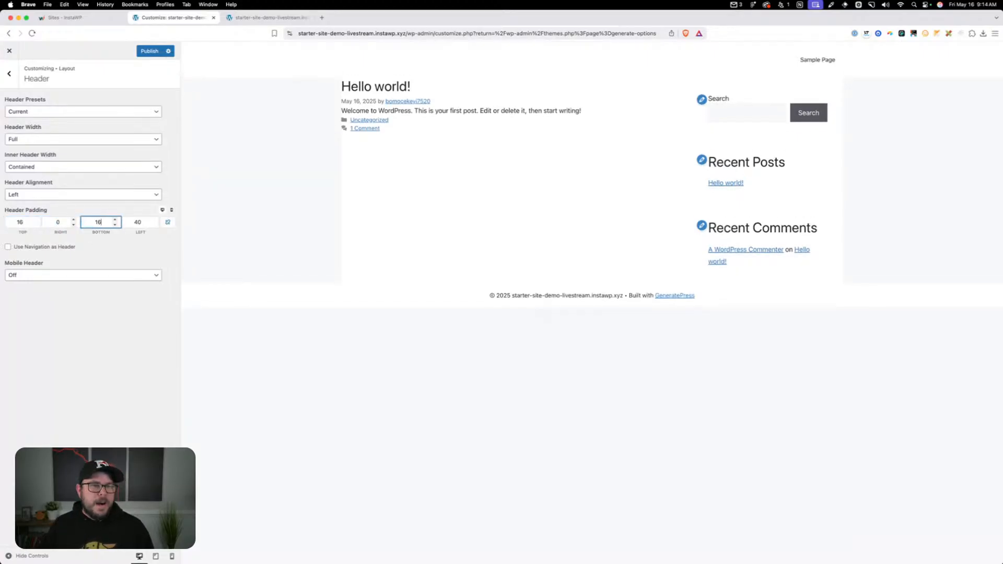
double_click(138, 222)
text(0)
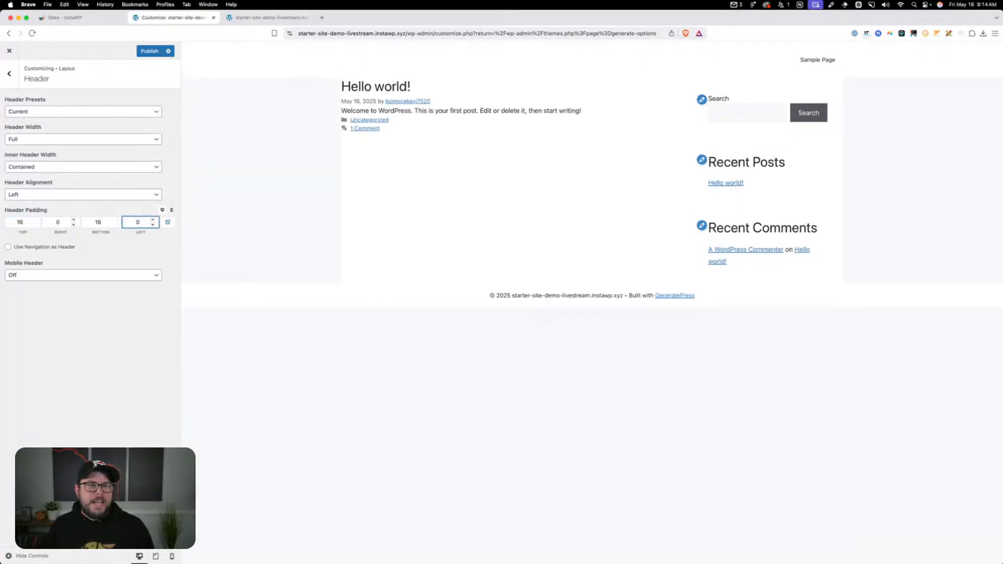
Set the mobile header padding to 8 top and bottom and 0 right and left, and publish the changes
click(171, 210)
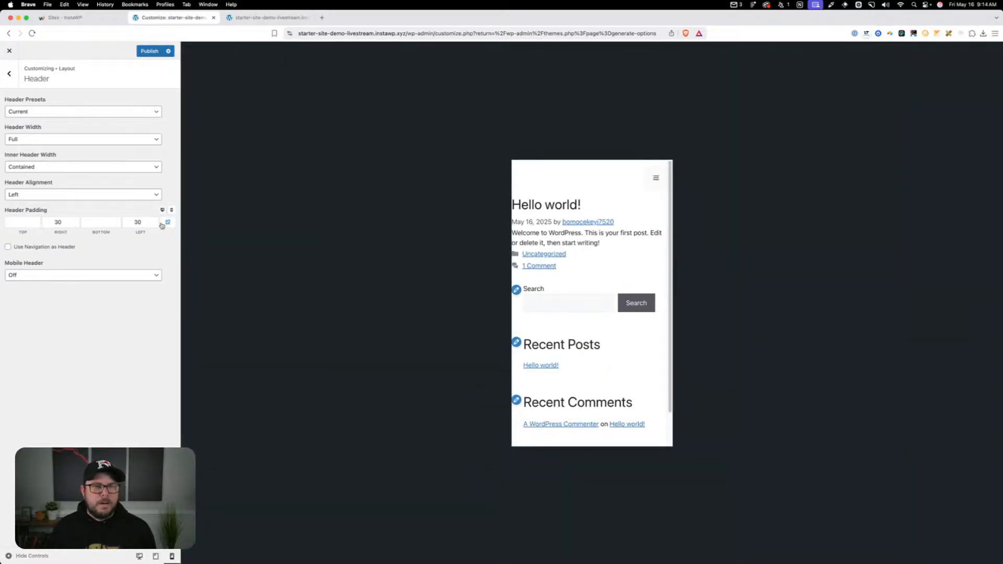
click(18, 223)
text(8)
key(Tab)
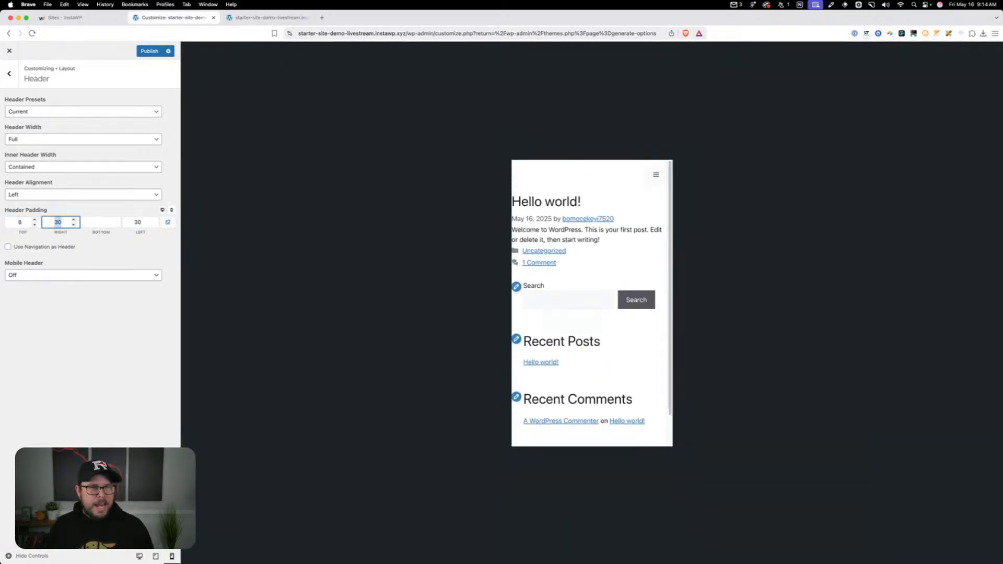
text(0)
key(Tab)
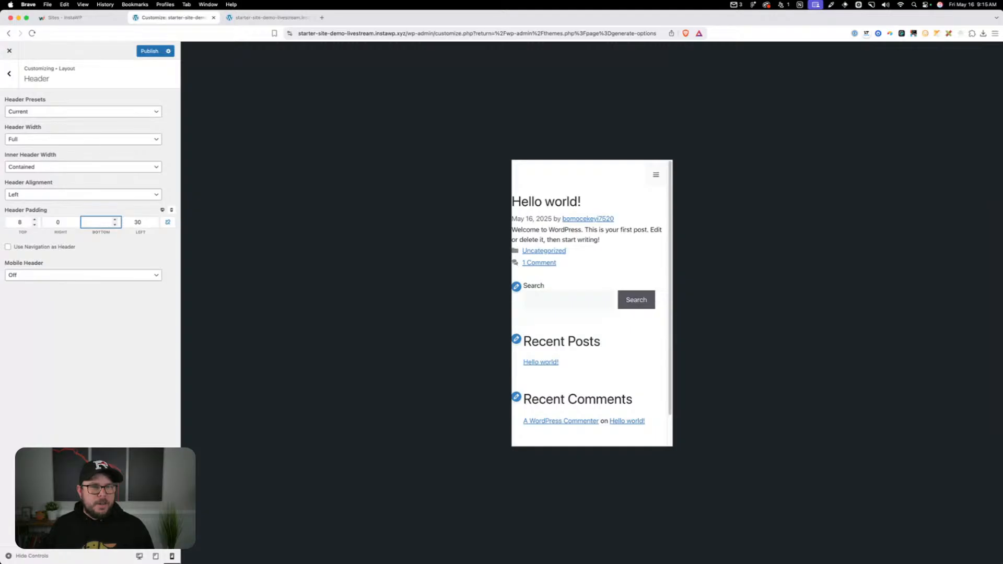
text(8)
key(Tab)
text(0)
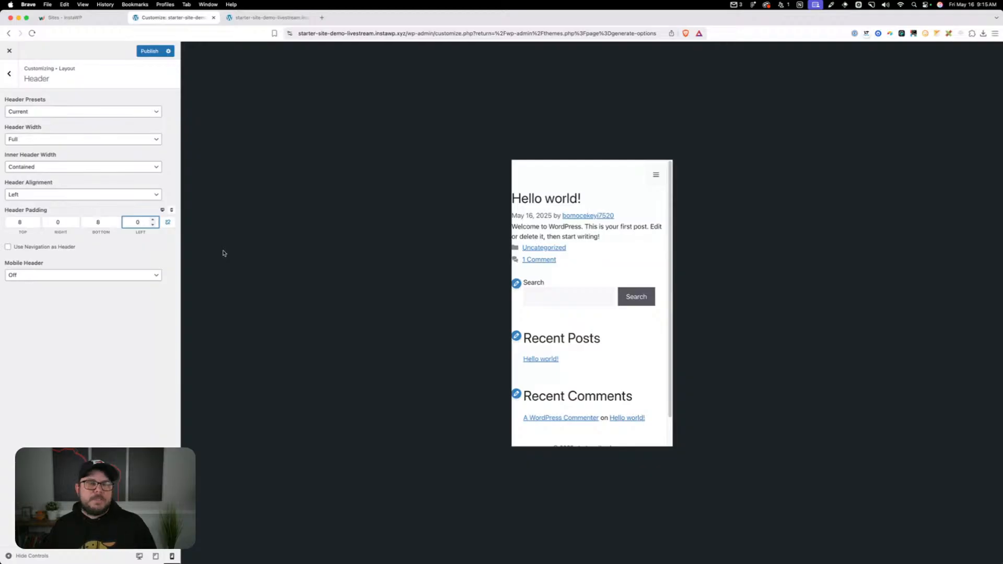
click(146, 51)
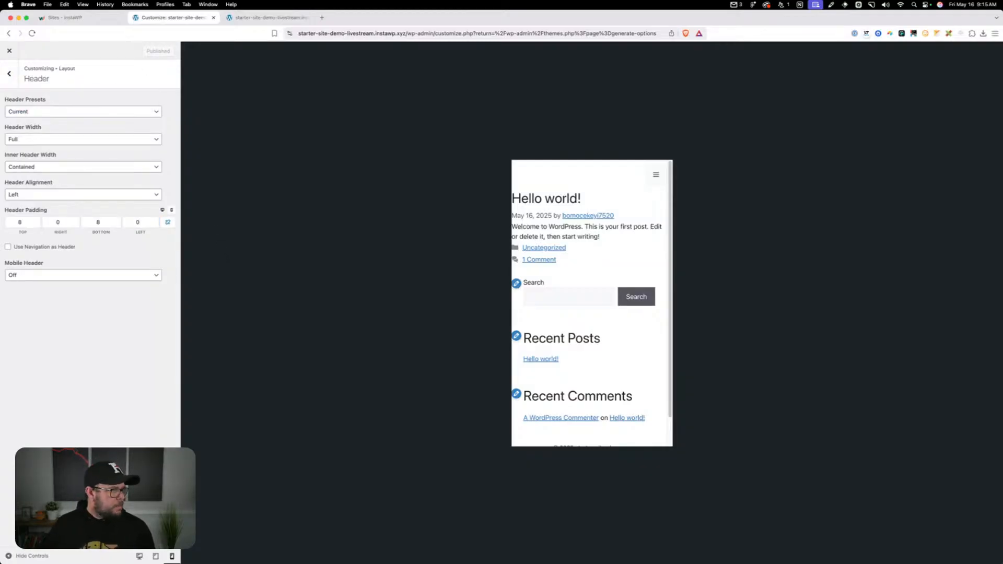
In the Primary Navigation layout settings, set the mobile menu breakpoint to 1024 px and test the menu toggle in the tablet preview
click(11, 78)
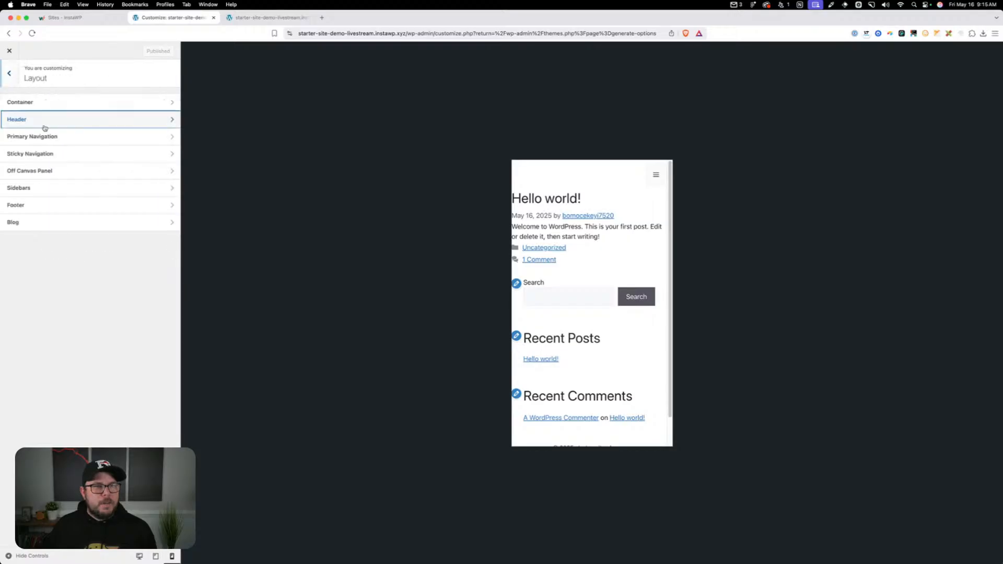
click(55, 138)
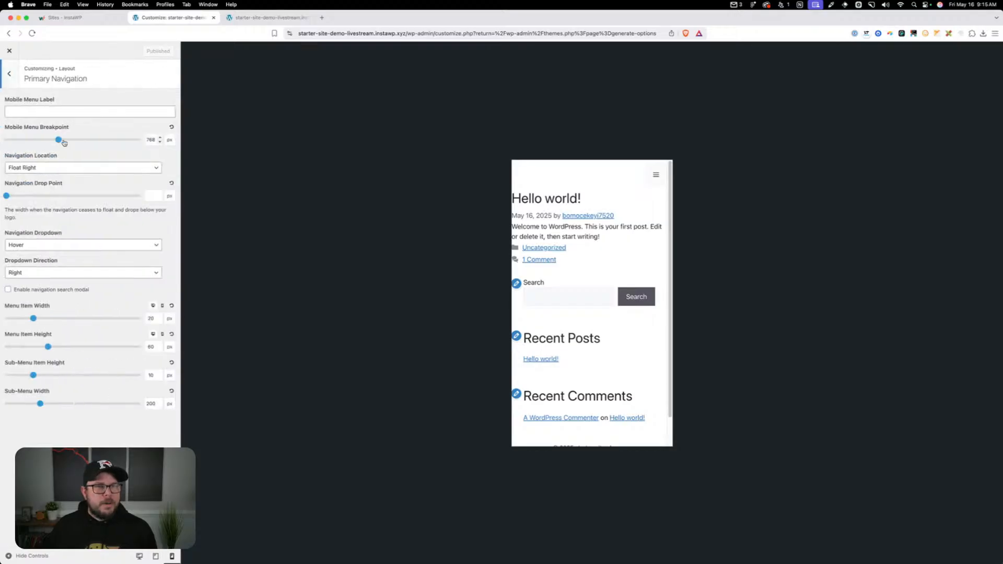
double_click(151, 140)
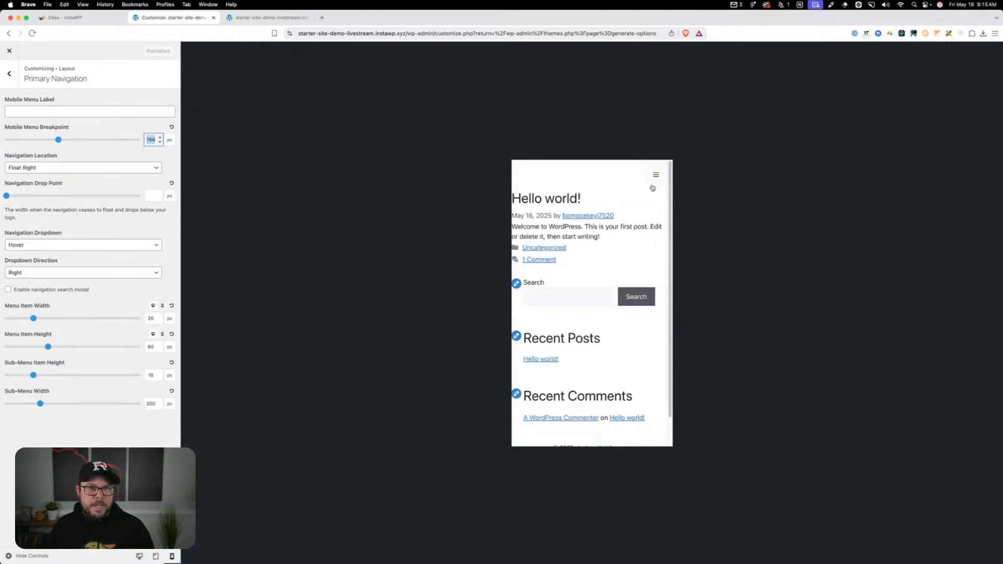
click(156, 556)
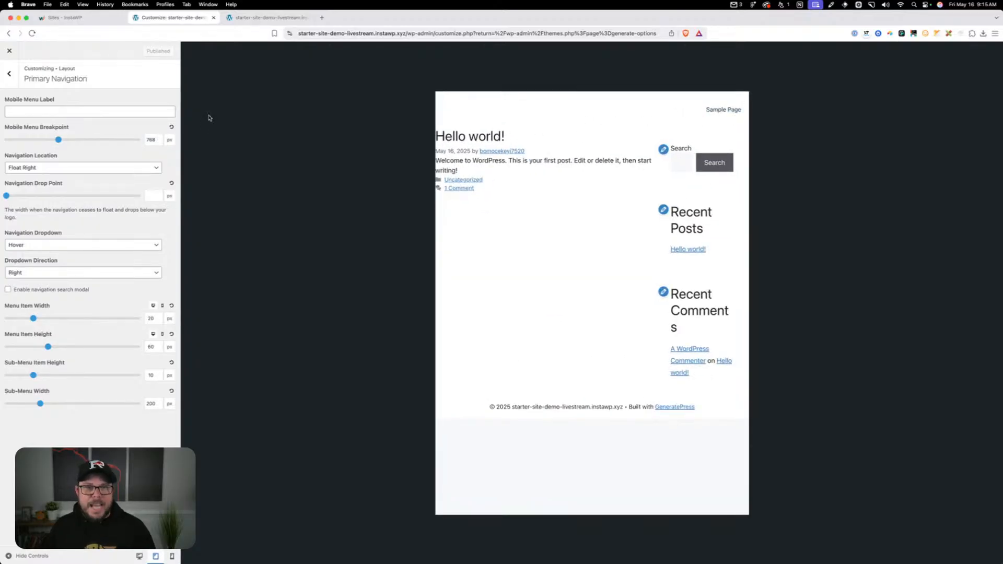
double_click(150, 140)
text(1024)
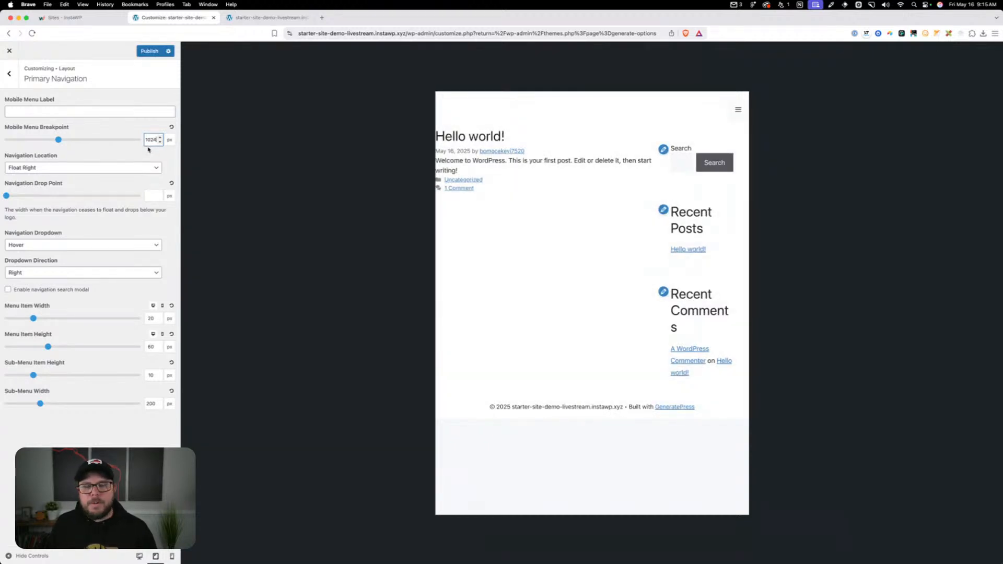
click(738, 110)
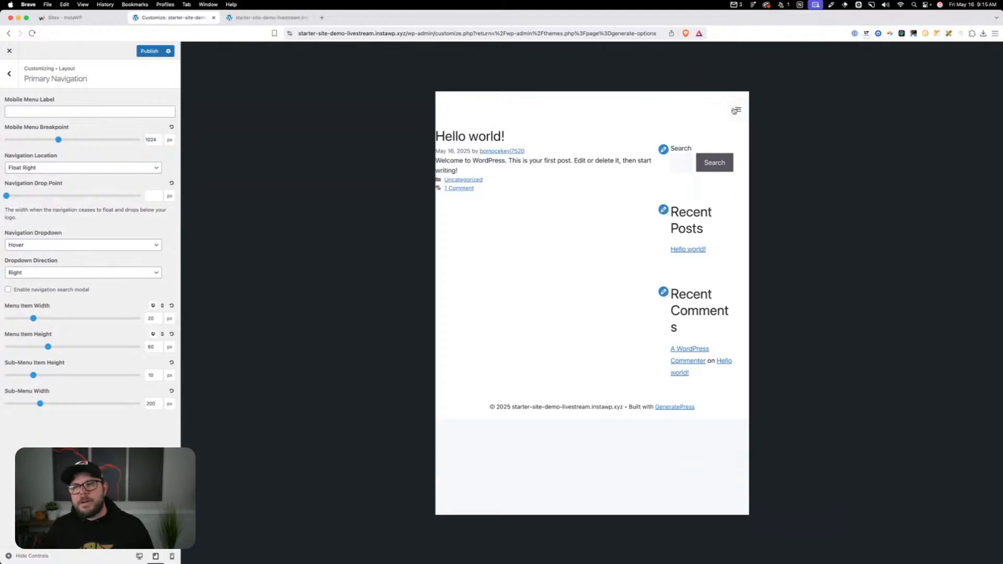
click(737, 110)
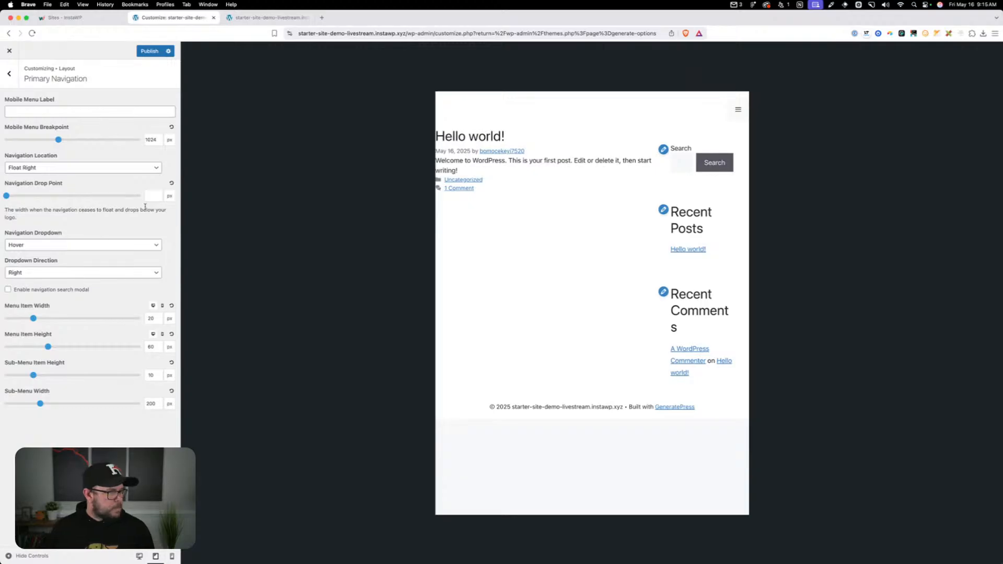
Return to the desktop preview and set the navigation dropdown to Click - Arrow, keeping the dropdown direction on Right
click(85, 273)
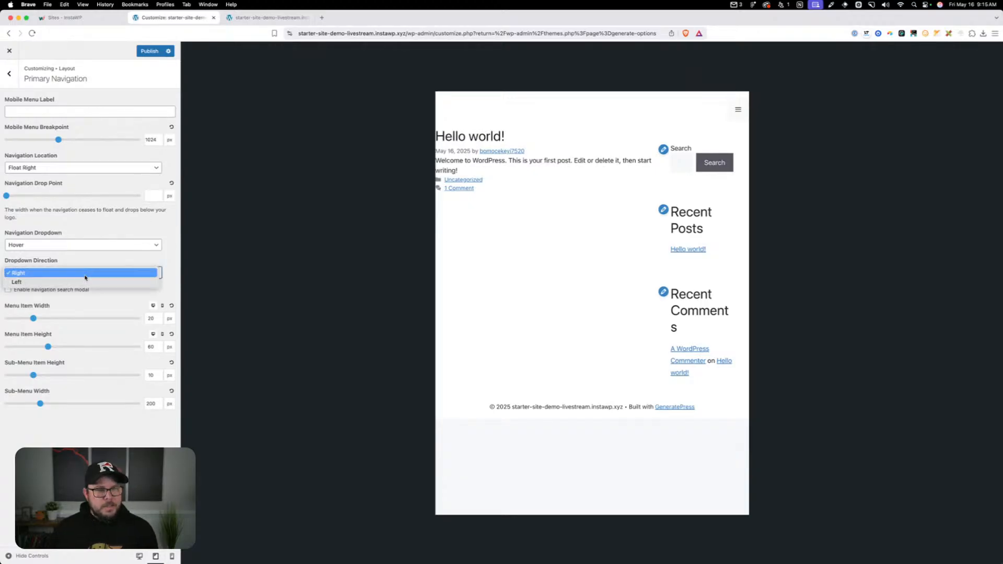
click(62, 266)
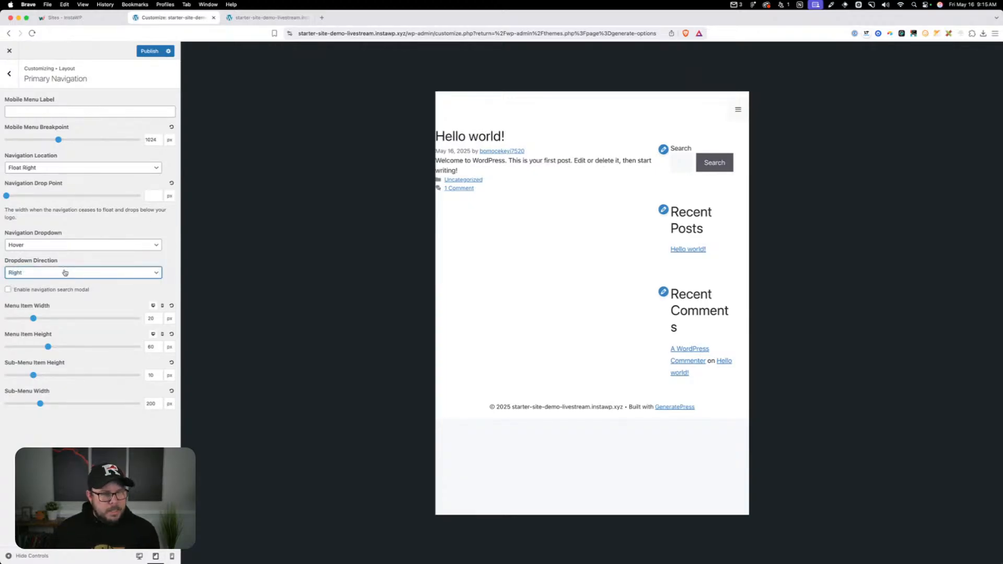
click(66, 246)
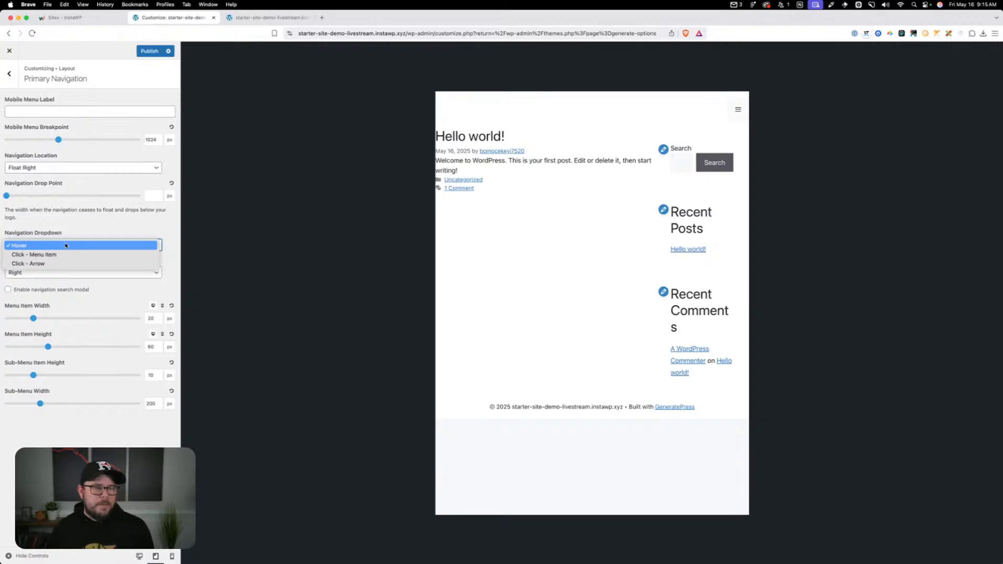
click(140, 556)
click(140, 556)
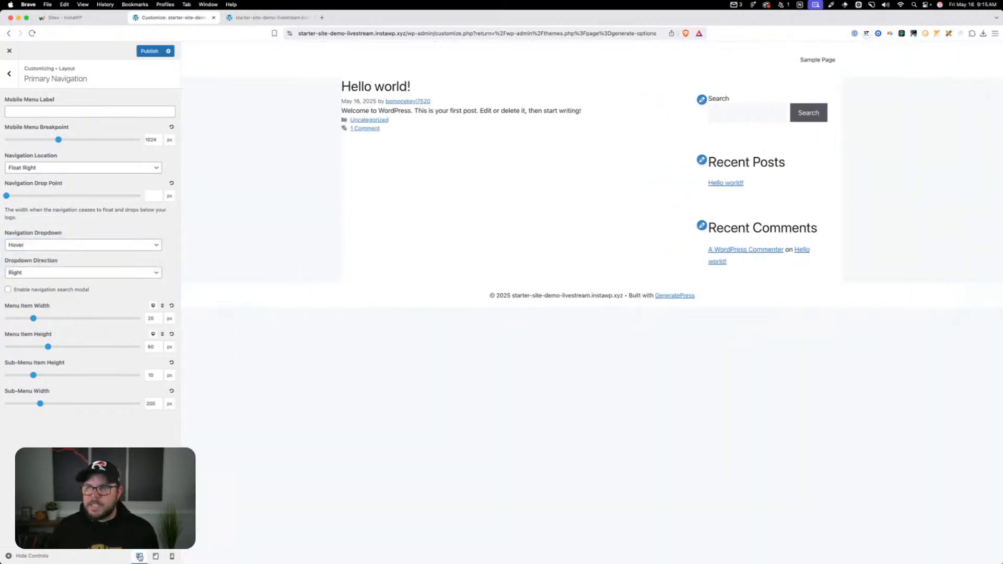
click(67, 246)
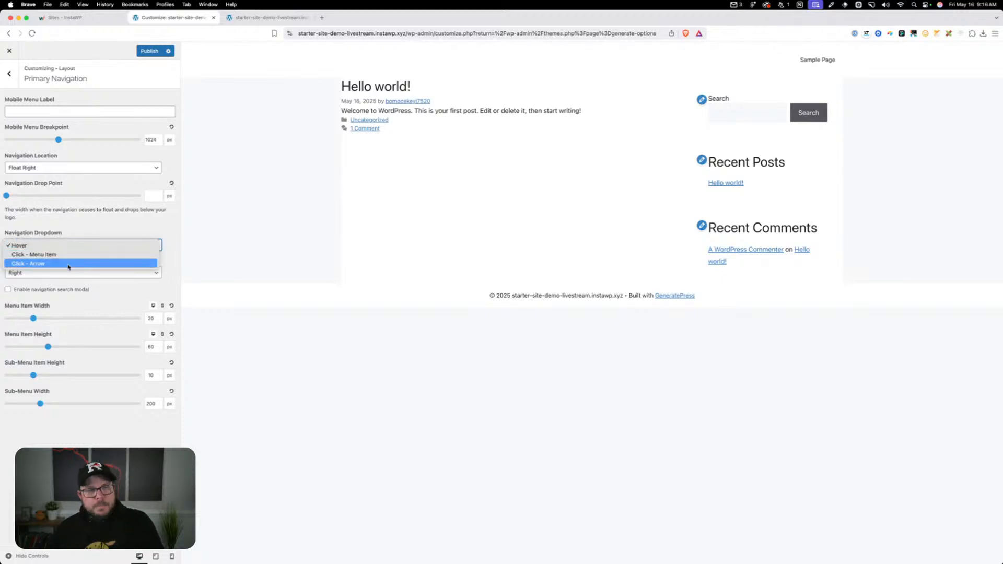
click(68, 263)
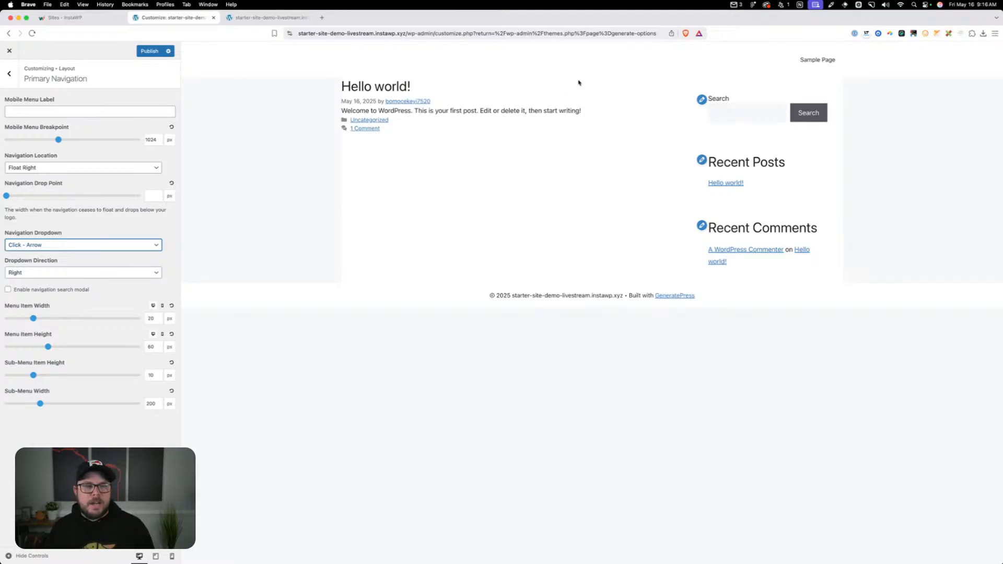
click(157, 222)
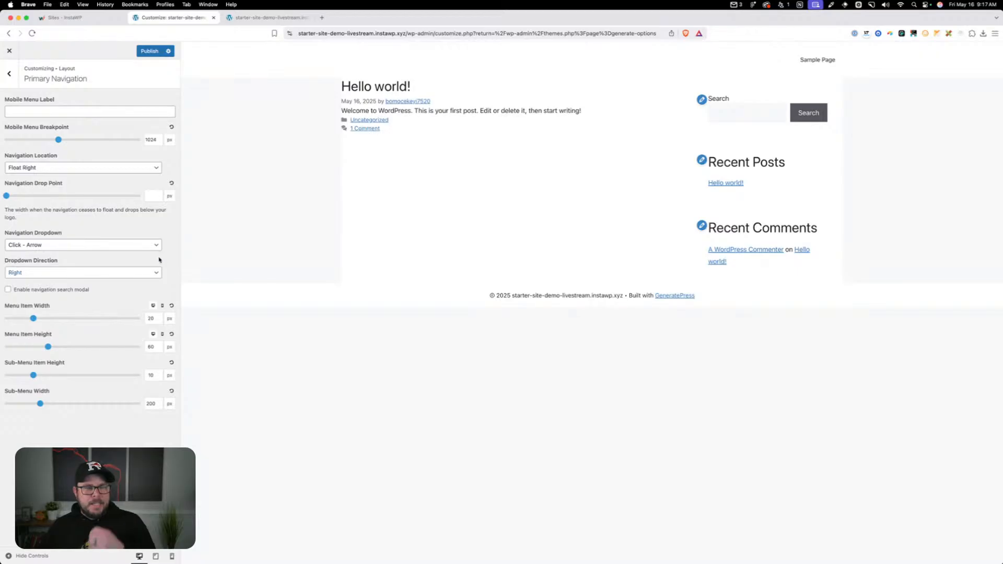
Set the primary navigation's menu item width to 24 px for the desktop view
double_click(151, 318)
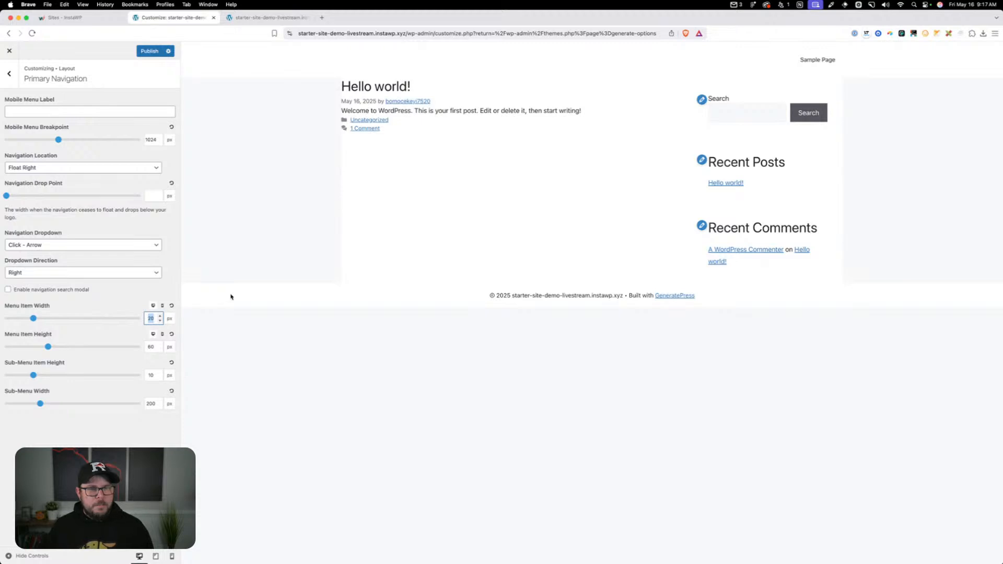
text(24)
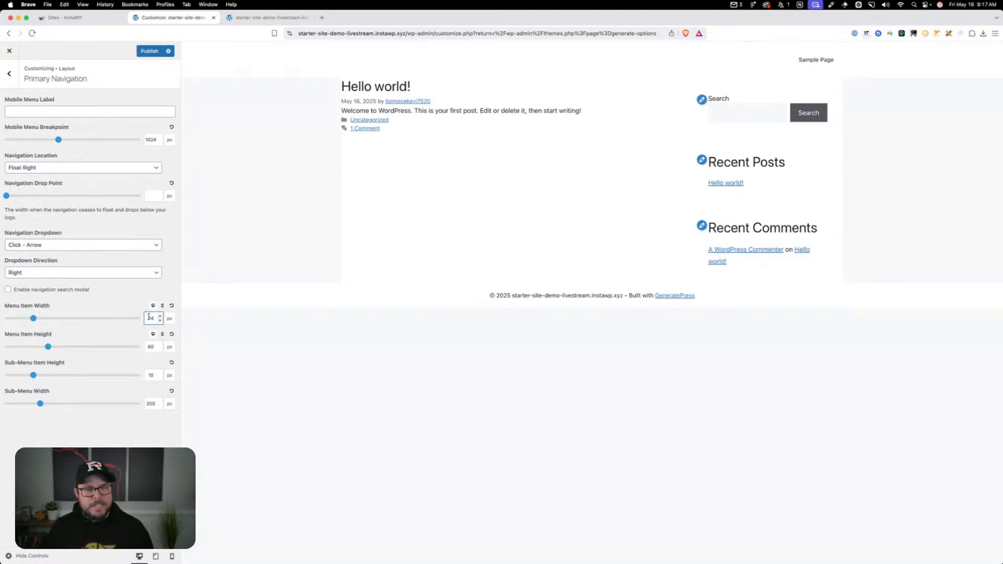
Set the primary navigation's menu item height to 40 px for the desktop view and return to the Layout settings
double_click(151, 346)
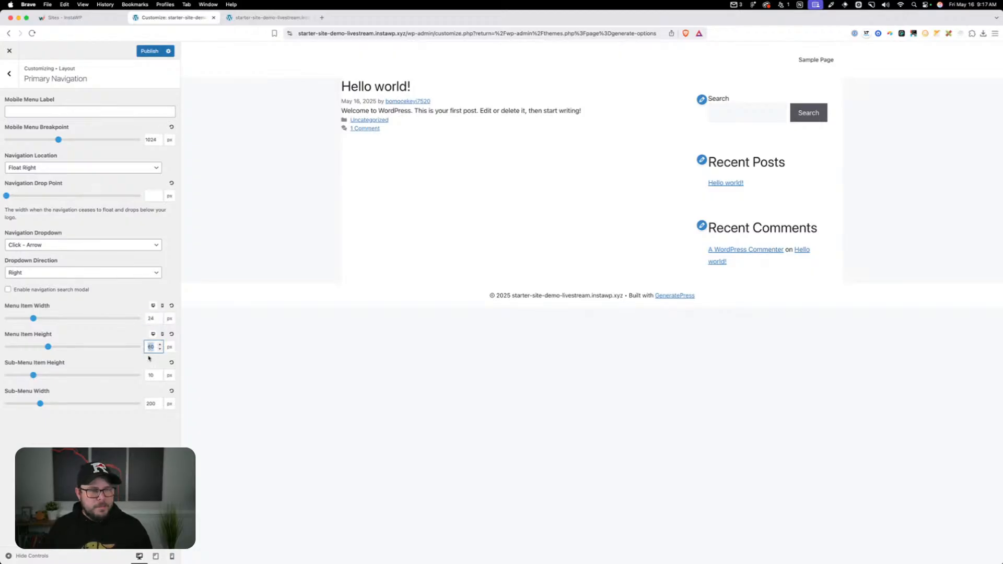
text(40)
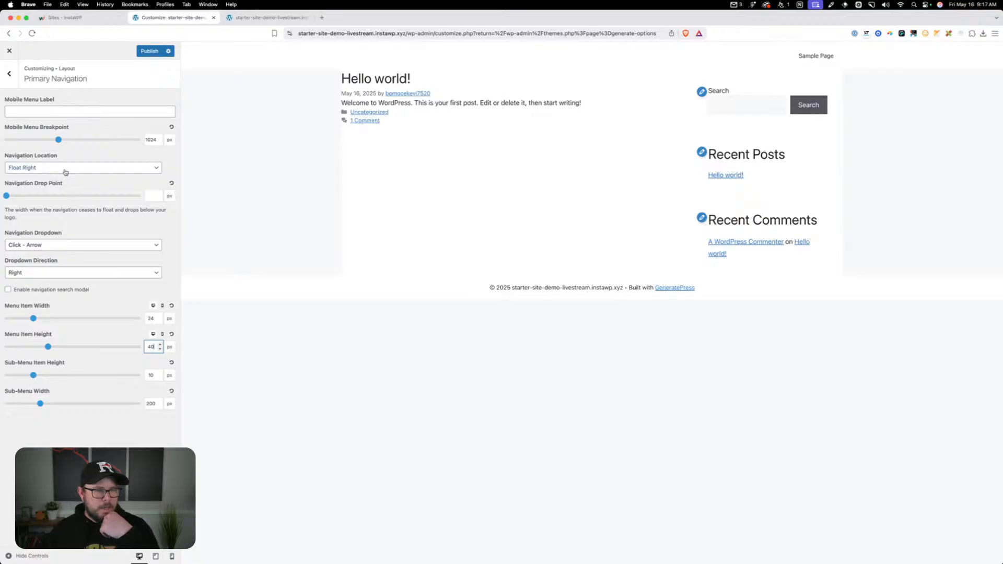
click(8, 73)
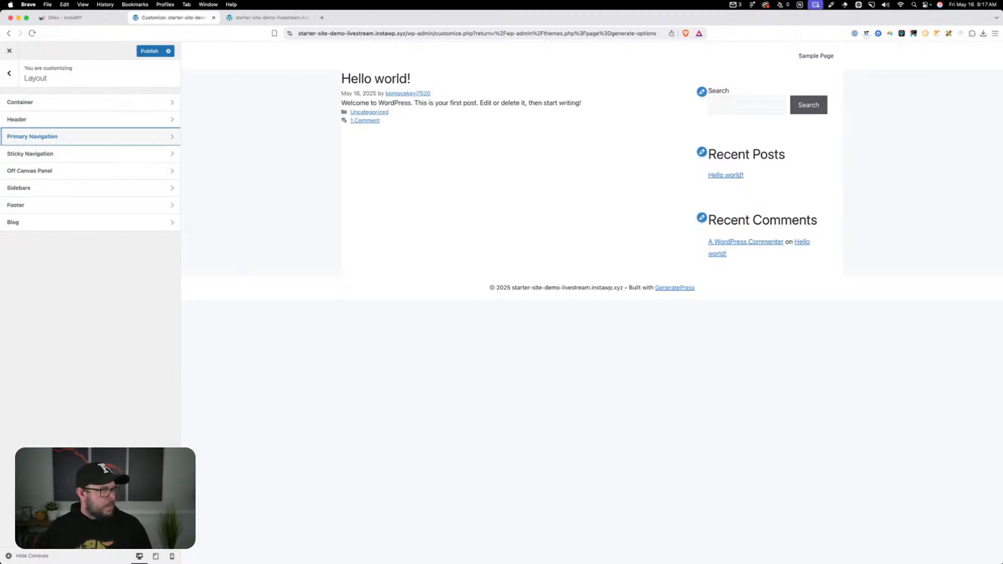
Set the Off Canvas Panel to Mobile only and test its menu toggle in the tablet preview
click(70, 170)
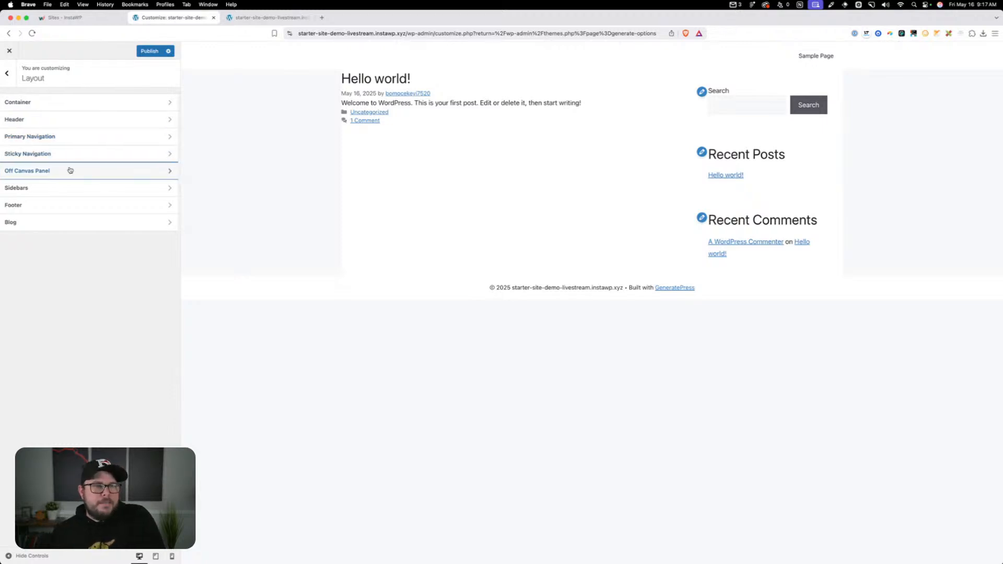
click(87, 111)
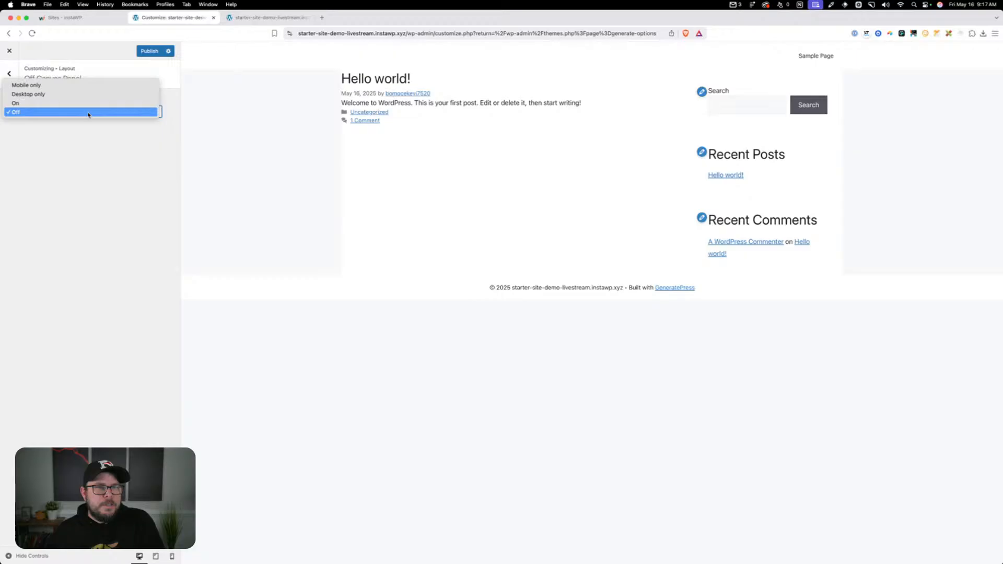
click(91, 85)
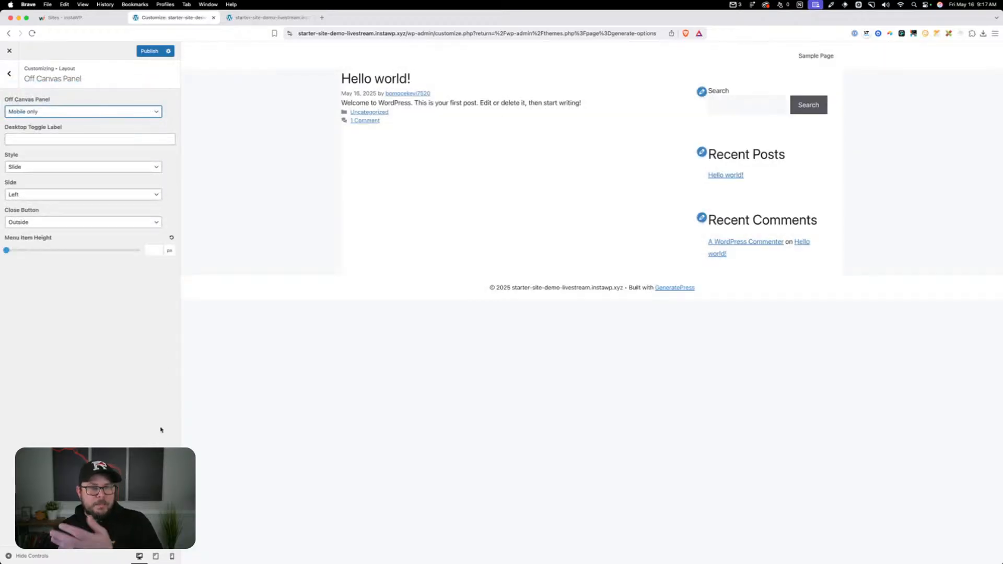
click(156, 556)
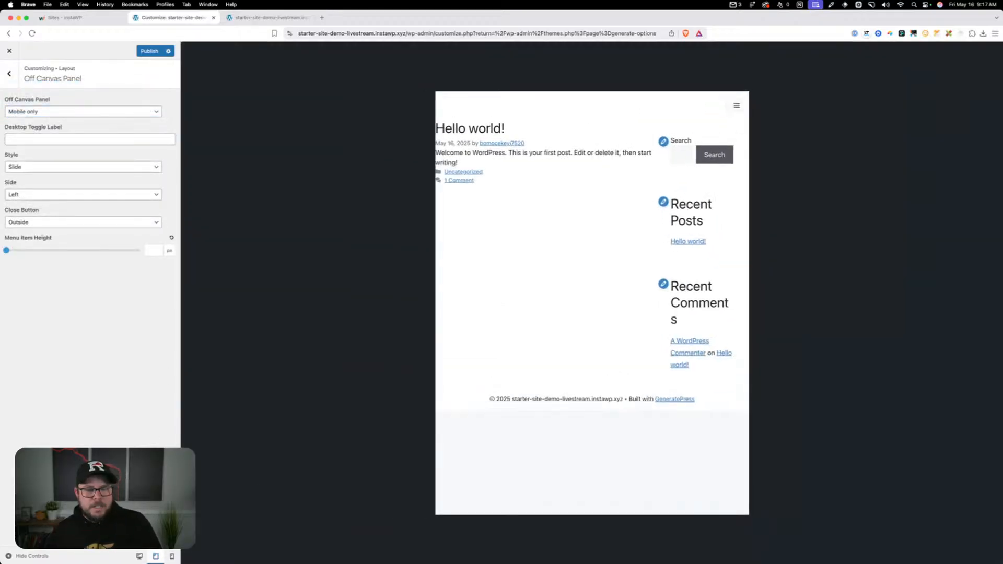
click(737, 106)
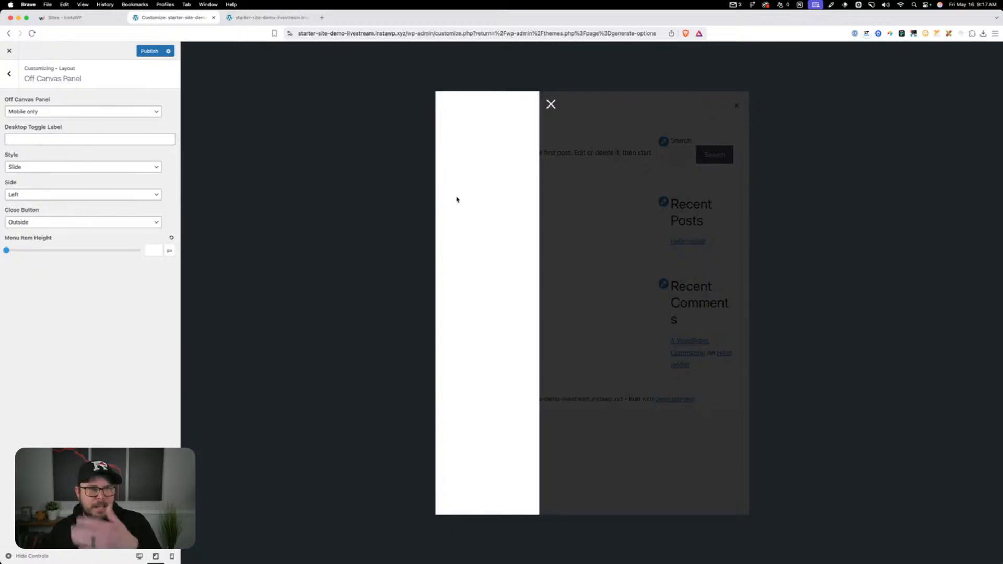
Set the off canvas panel's side to Right and open the panel in the preview to test it
click(58, 198)
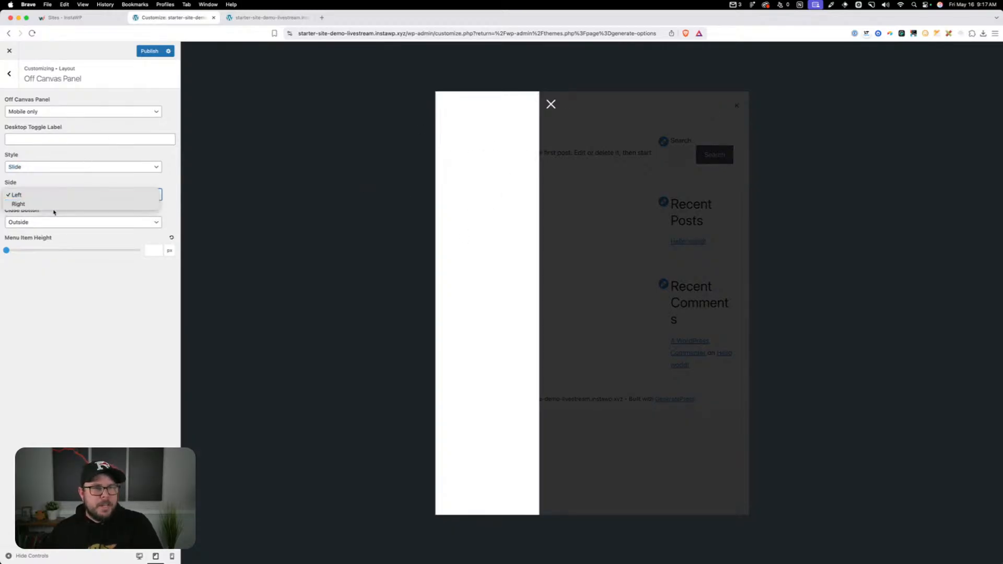
click(364, 204)
key(r)
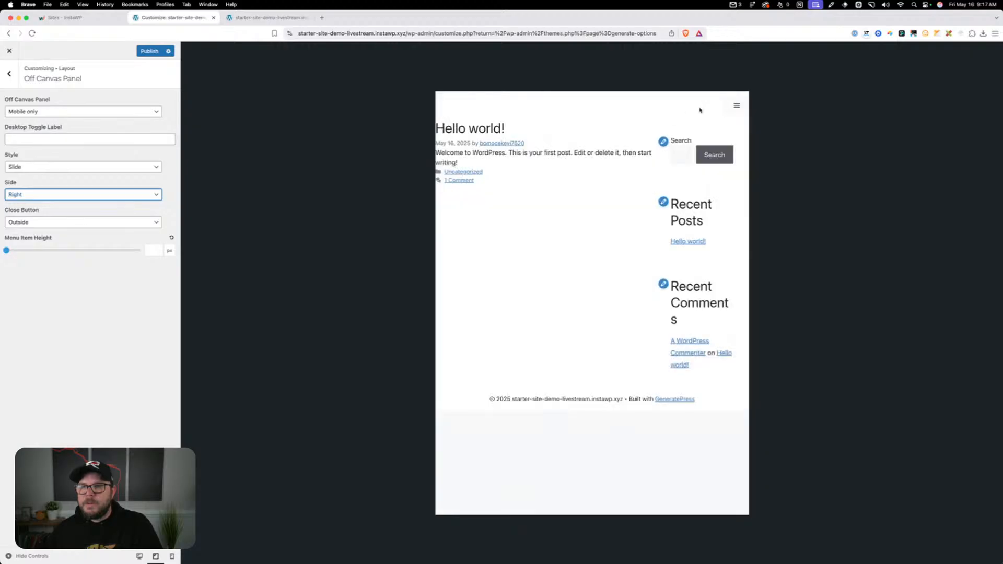
click(634, 105)
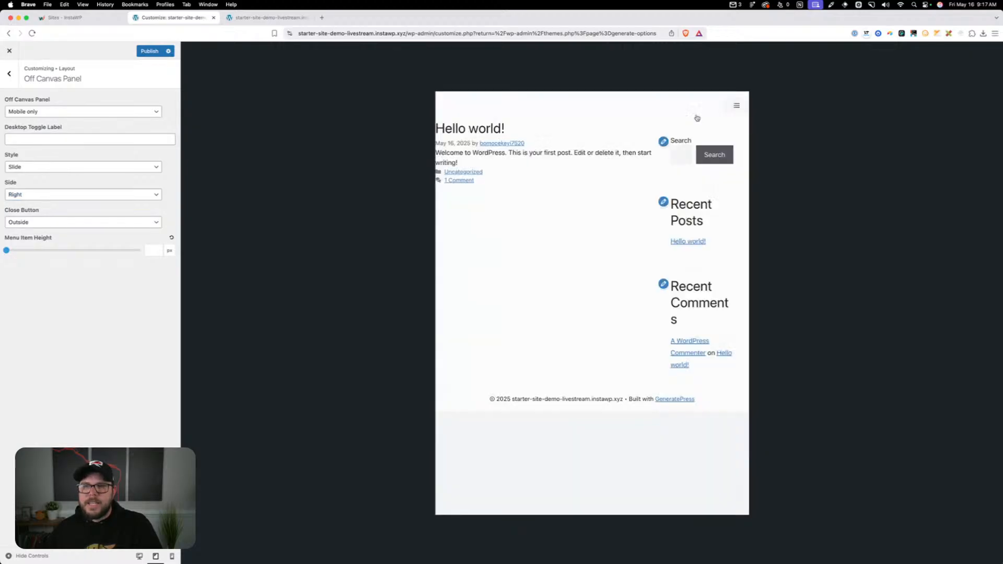
click(734, 104)
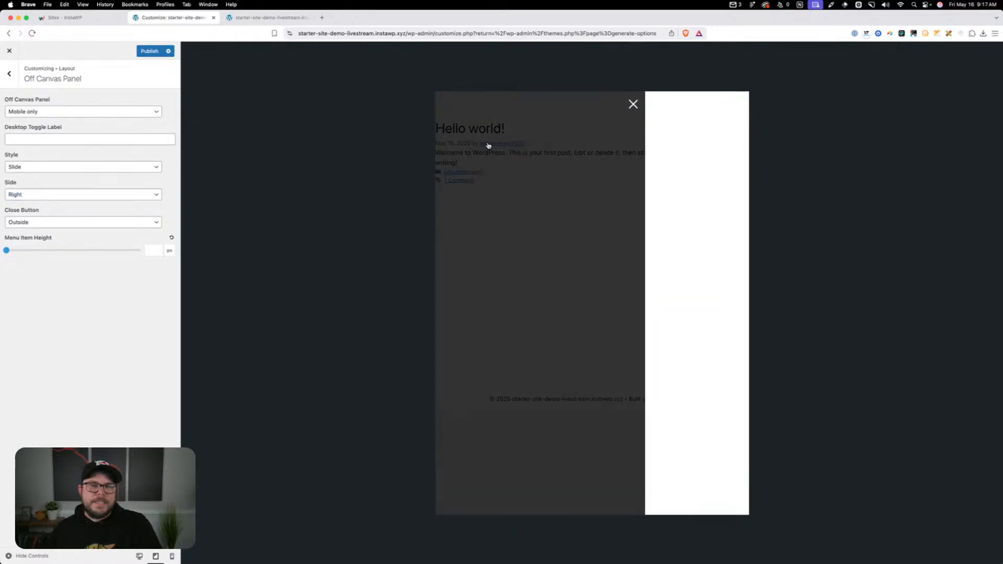
Close the opened panel, switch the Off Canvas Panel to Off and test the standard menu toggle in the tablet preview
click(57, 111)
click(83, 100)
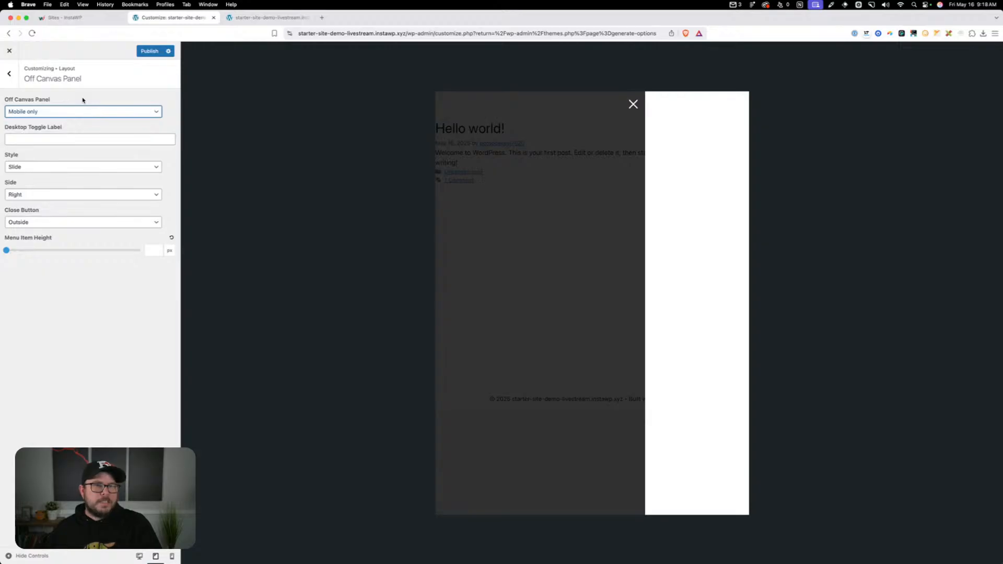
click(633, 104)
click(105, 111)
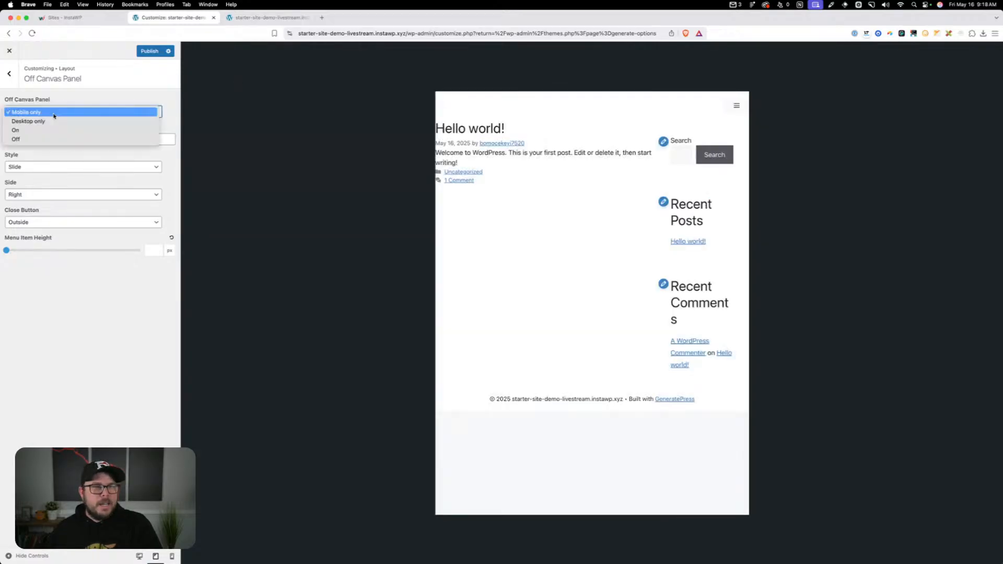
click(105, 139)
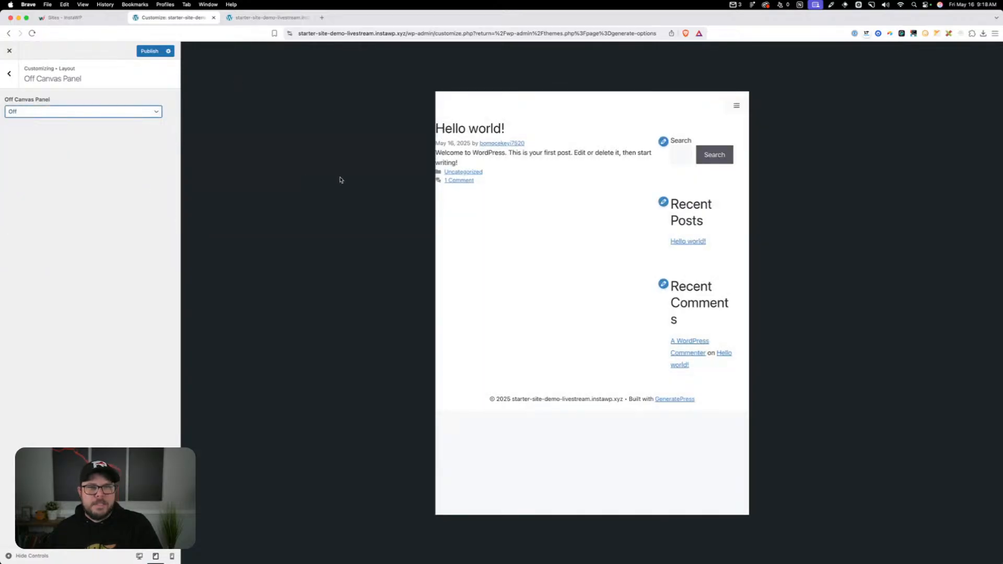
click(736, 105)
click(735, 105)
click(736, 105)
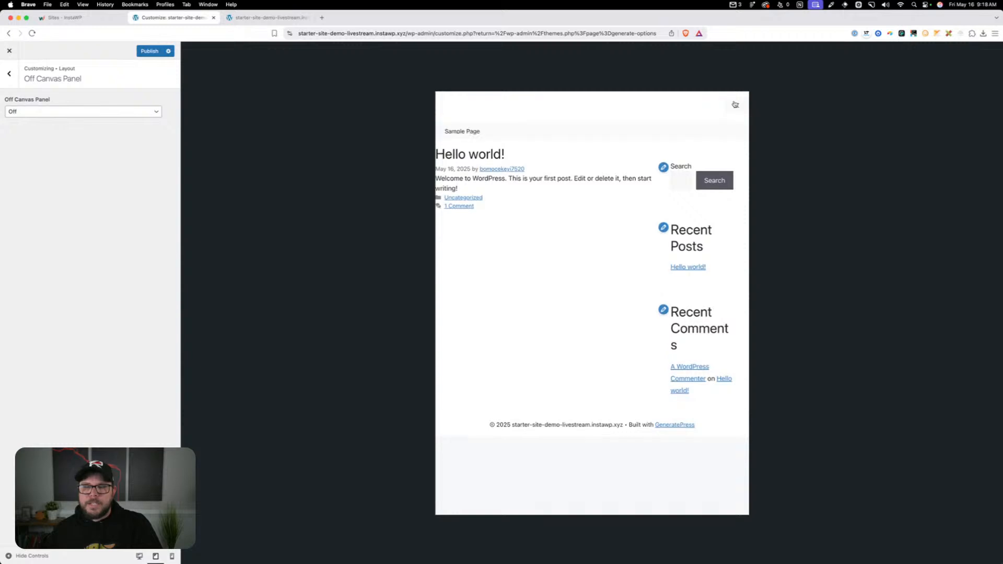
click(735, 105)
click(735, 105)
click(735, 105)
click(736, 105)
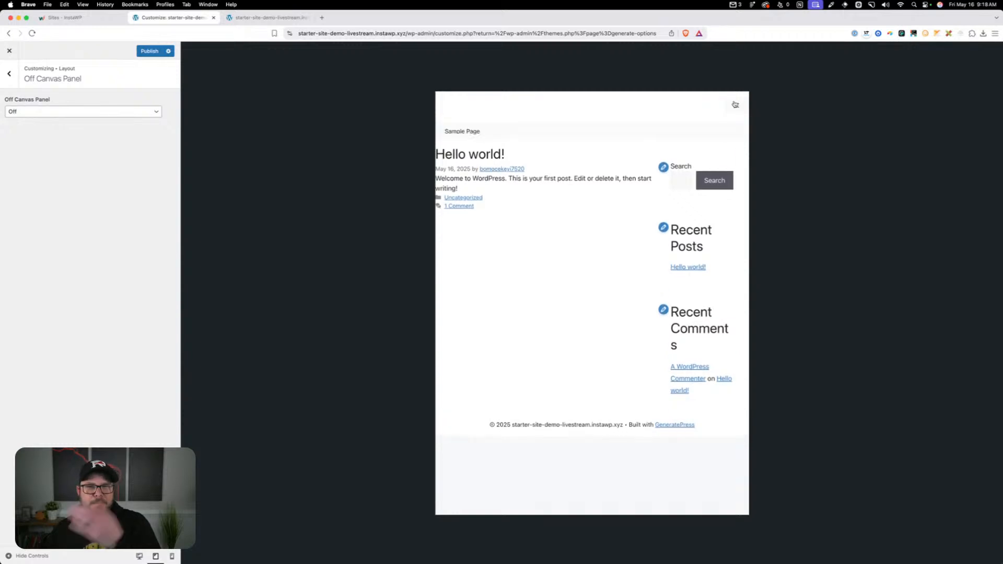
click(735, 105)
Set the Off Canvas Panel back to Mobile only, keep its side on Right, and open and close it in the preview
click(121, 111)
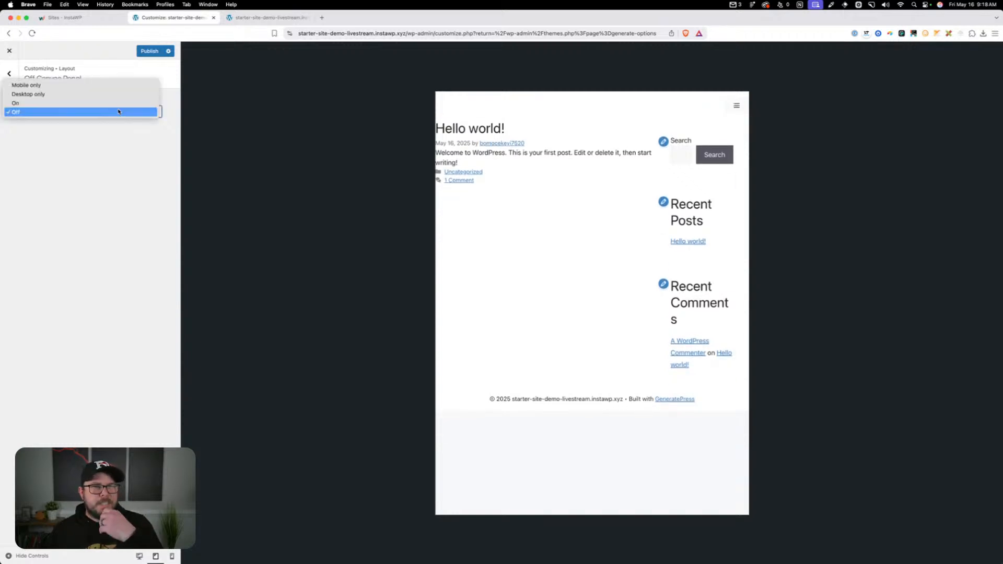
click(99, 86)
click(56, 193)
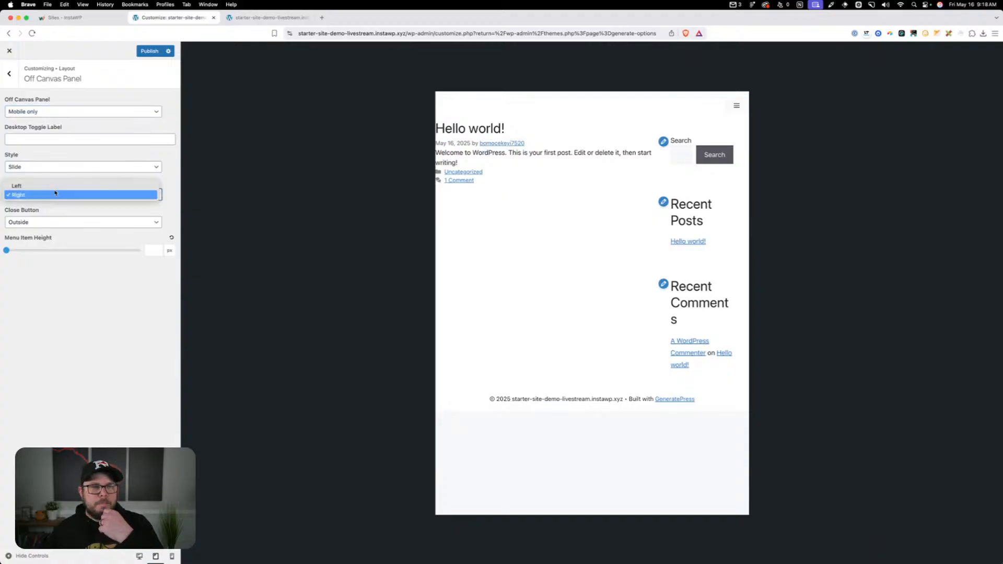
click(52, 197)
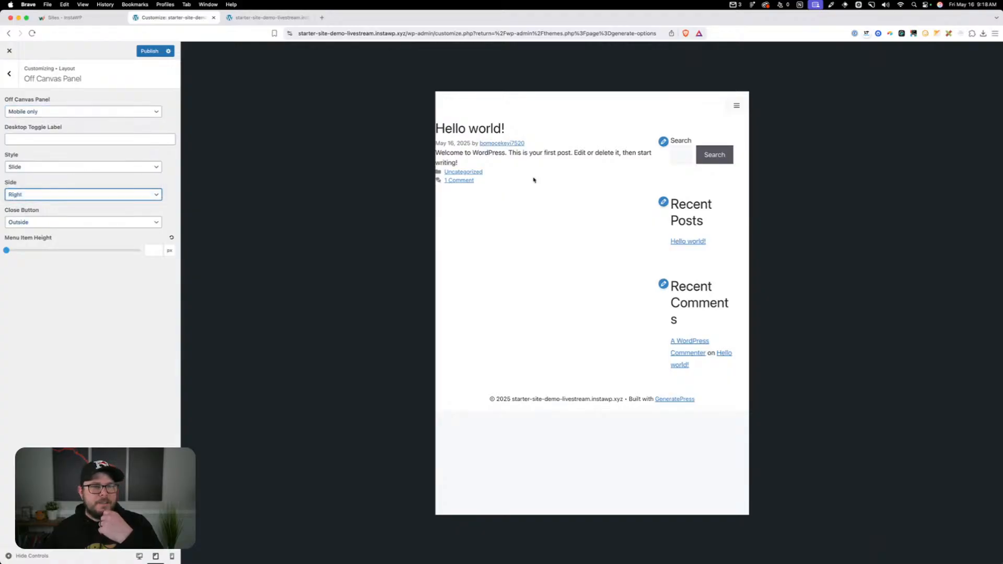
click(736, 105)
click(633, 104)
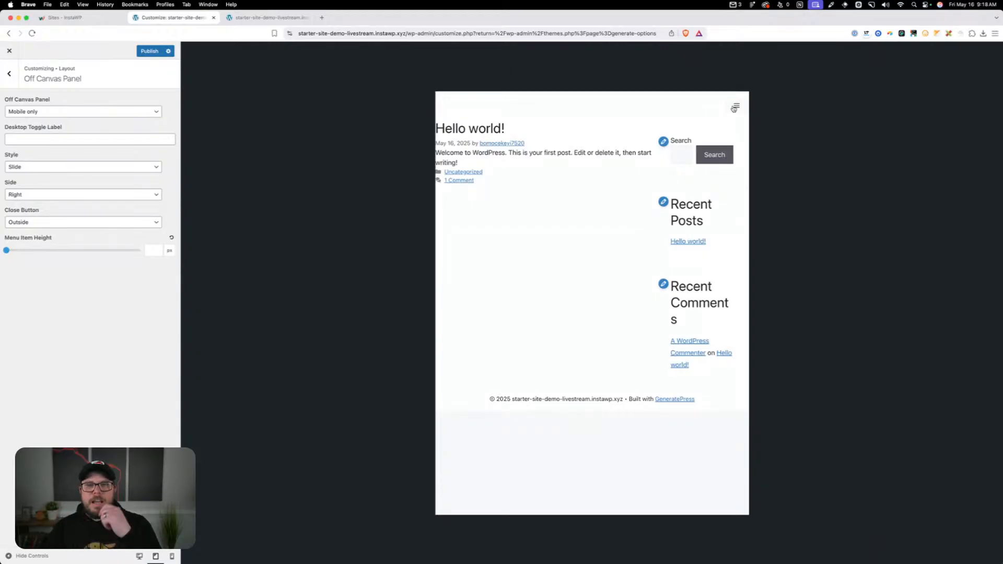
Go to the Customizer's Colors settings and delete all the default global colors
click(17, 80)
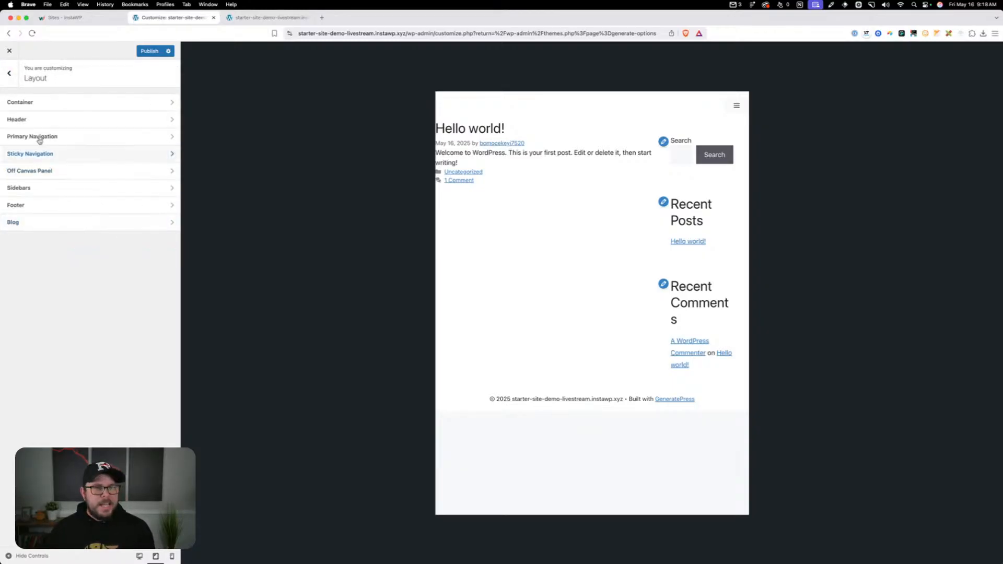
click(9, 73)
click(56, 168)
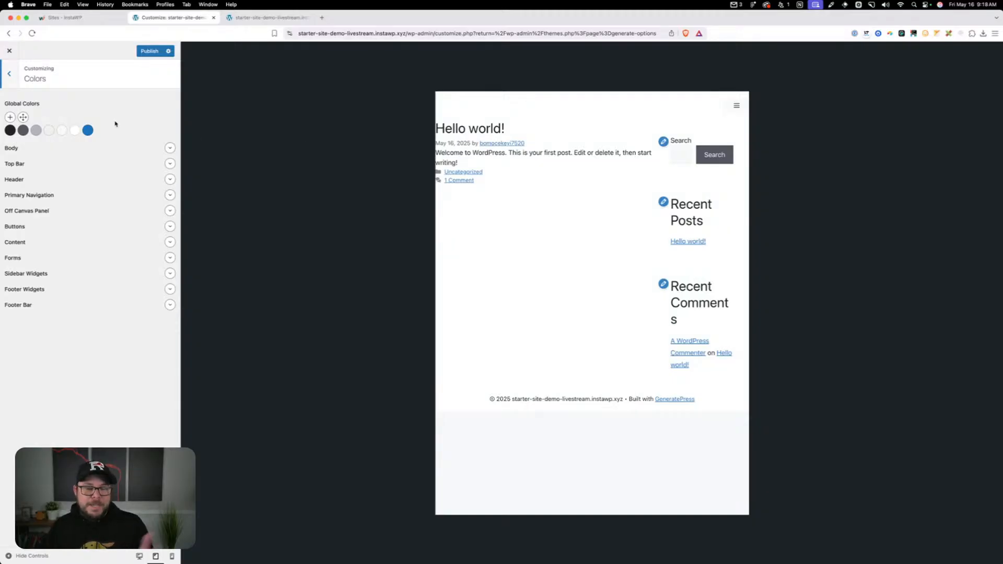
click(15, 126)
key(Return)
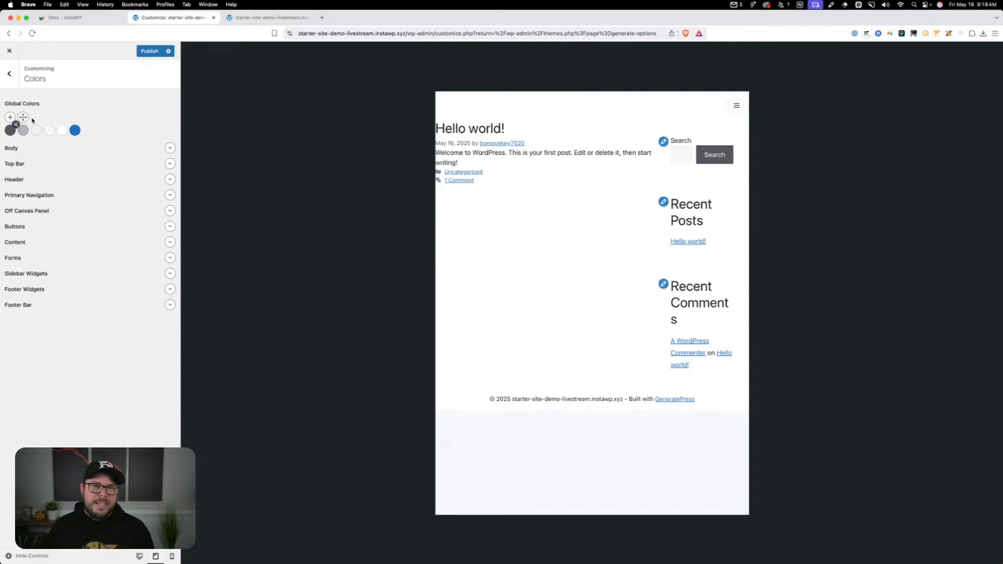
click(14, 126)
key(Return)
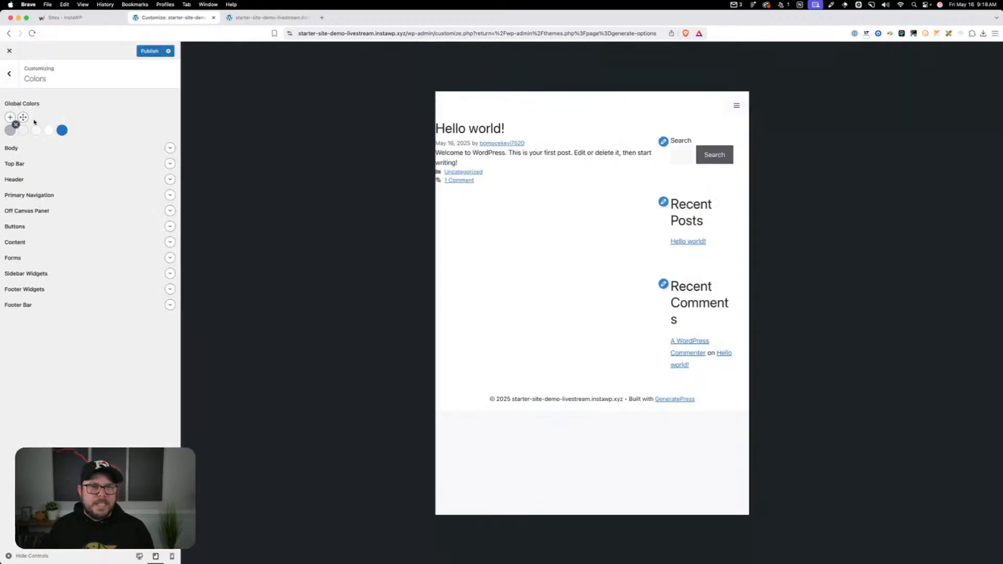
click(16, 124)
click(568, 89)
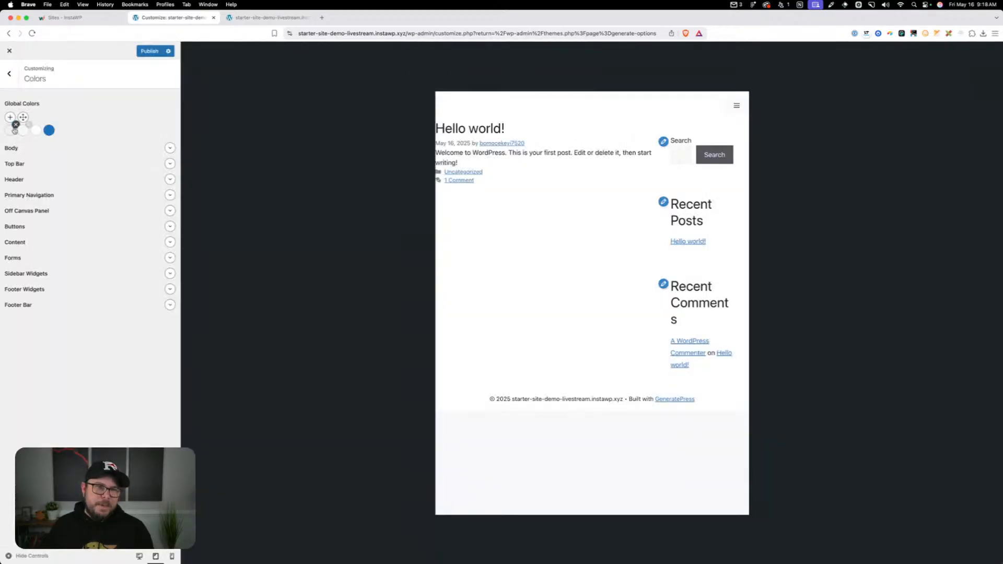
click(16, 125)
click(566, 84)
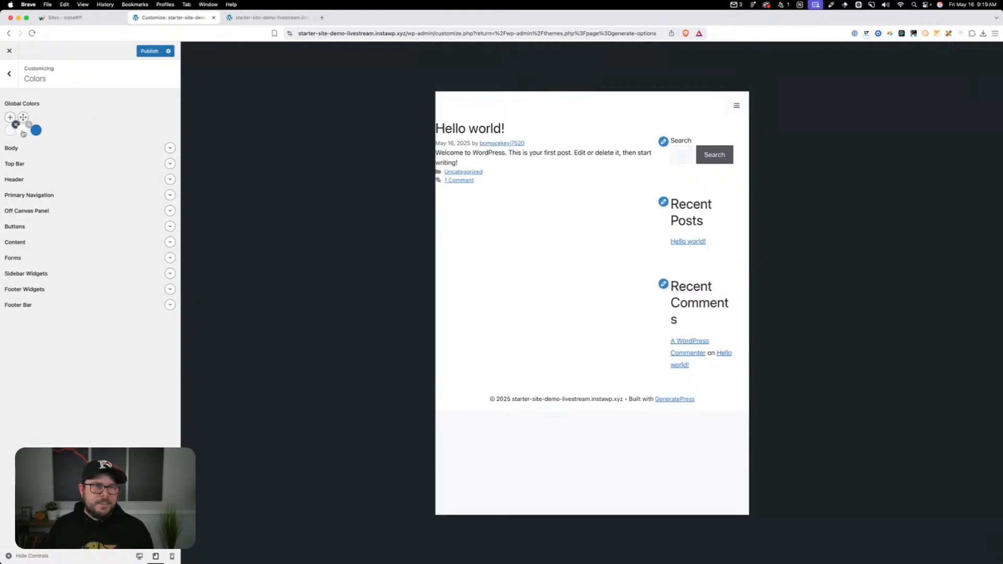
click(23, 131)
click(20, 130)
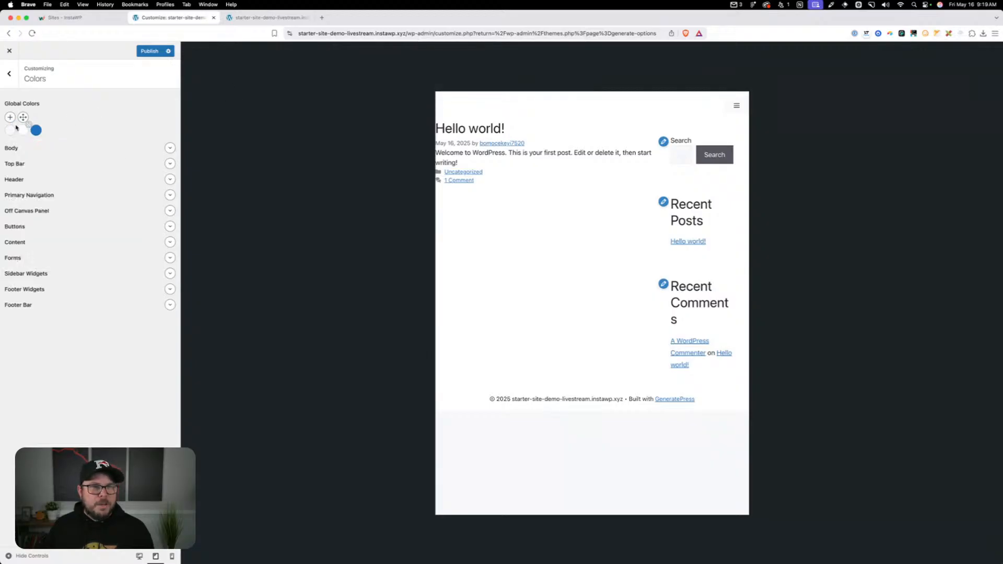
click(15, 125)
click(567, 88)
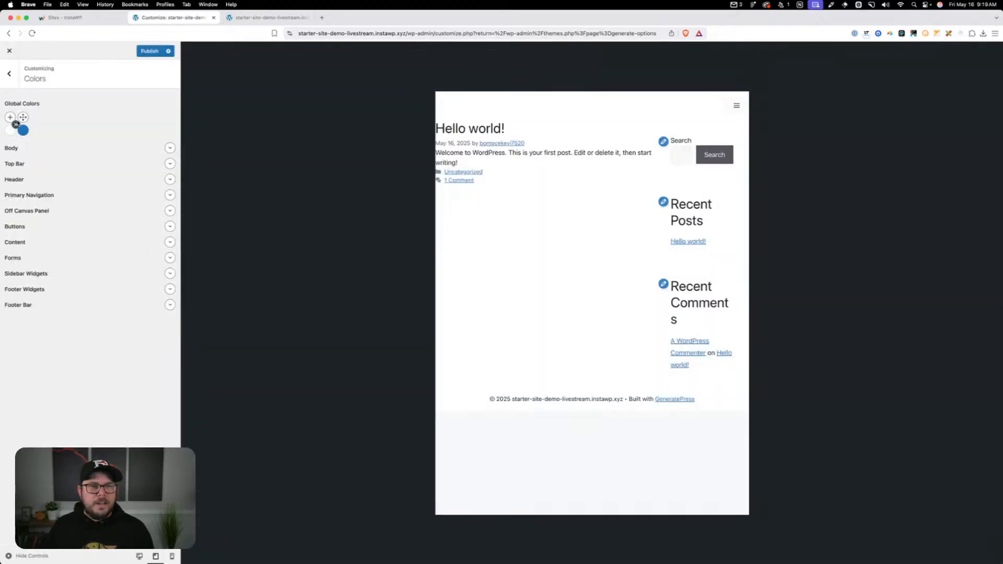
click(15, 124)
click(563, 90)
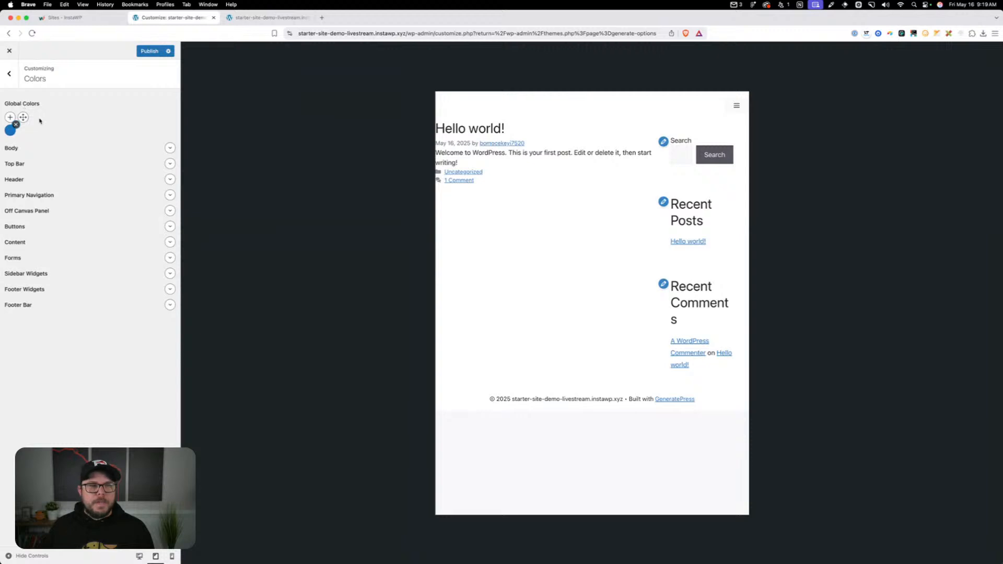
click(16, 124)
click(566, 87)
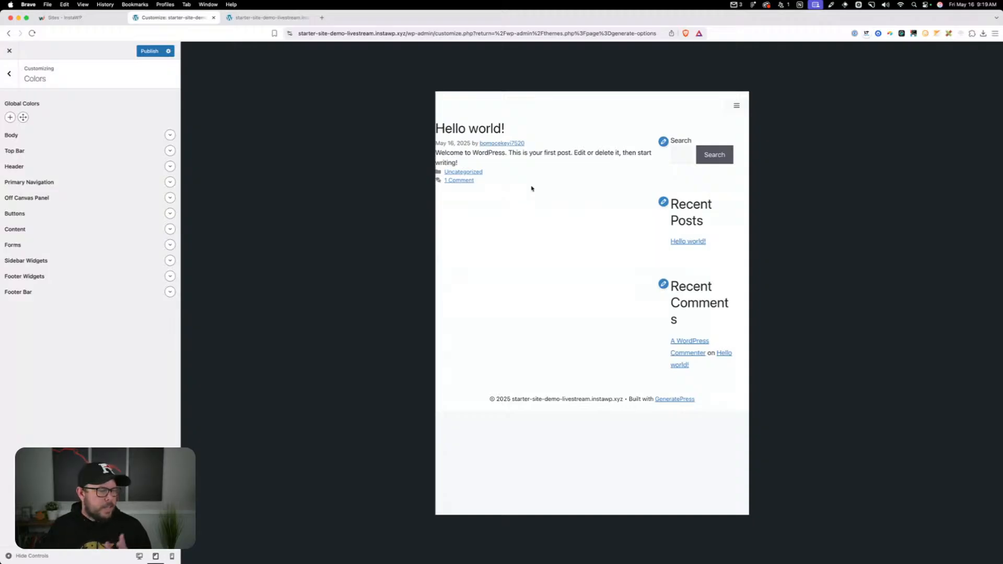
Add a global color with the CSS variable name neutral-0 and the value #ffffff
click(10, 117)
click(10, 130)
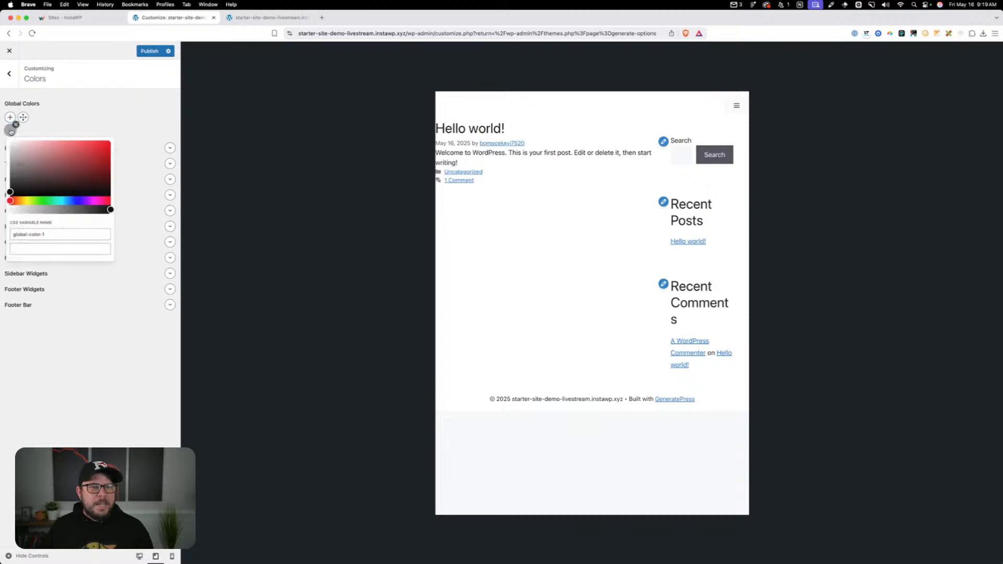
double_click(31, 242)
triple_click(30, 242)
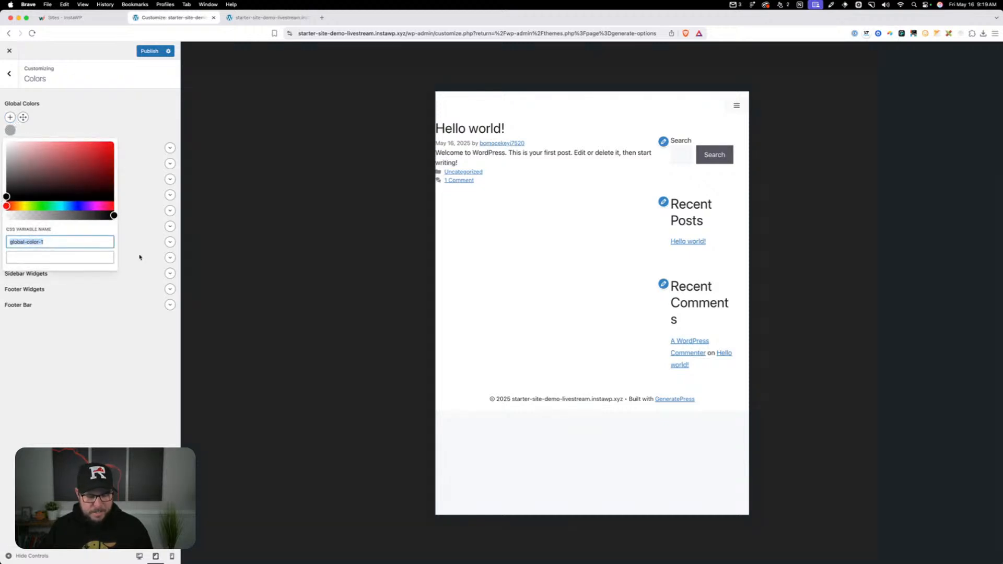
text(neutral-0)
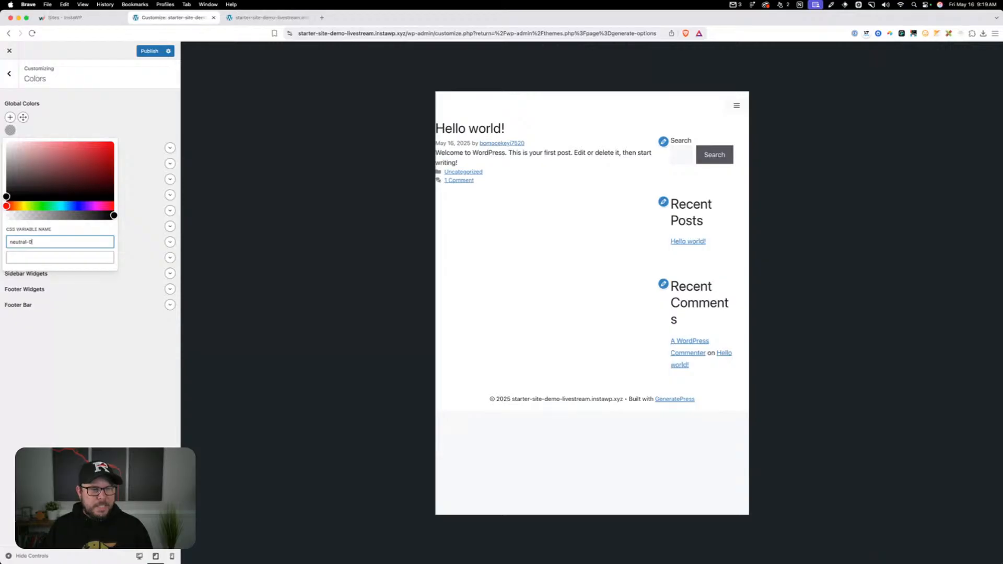
key(Tab)
text(#0f)
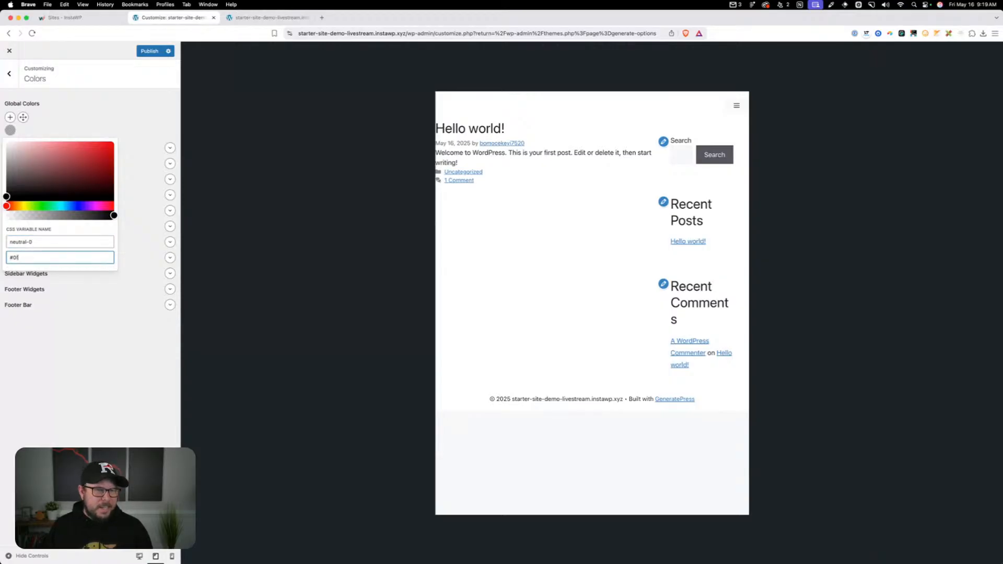
text(f)
key(BackSpace)
key(BackSpace)
text(ffffff)
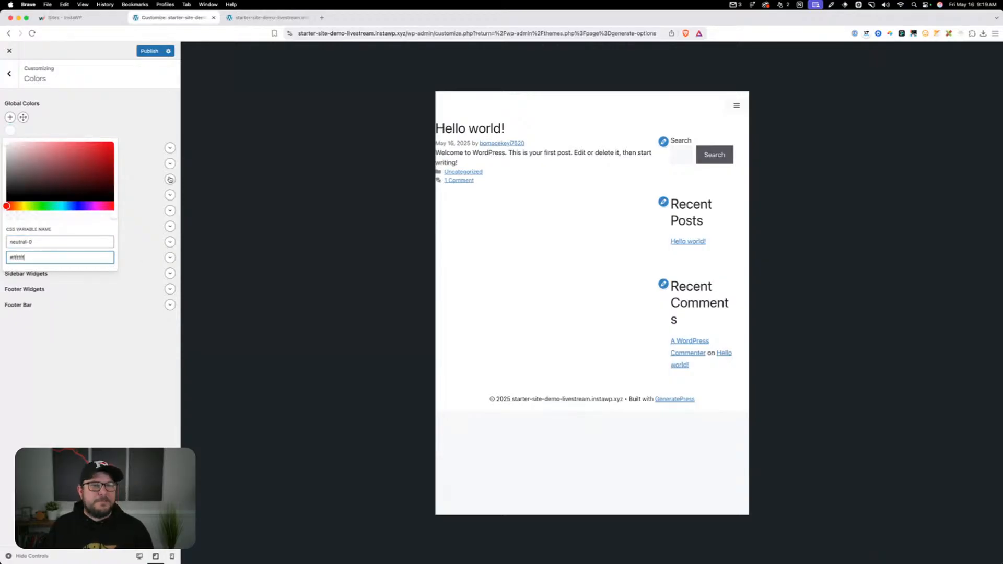
click(120, 129)
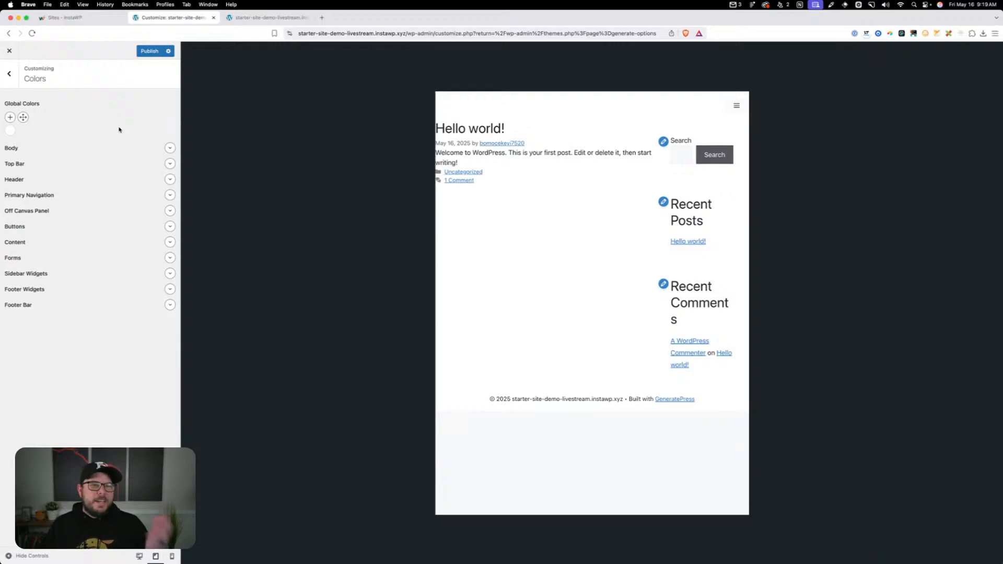
Delete the neutral-0 global color and accept the permanent removal
click(10, 130)
click(16, 124)
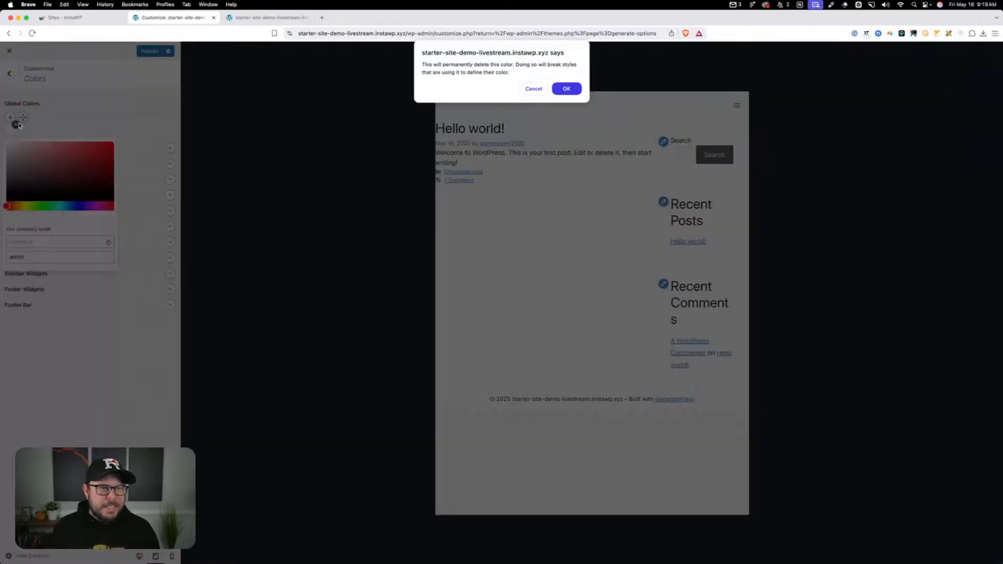
click(573, 93)
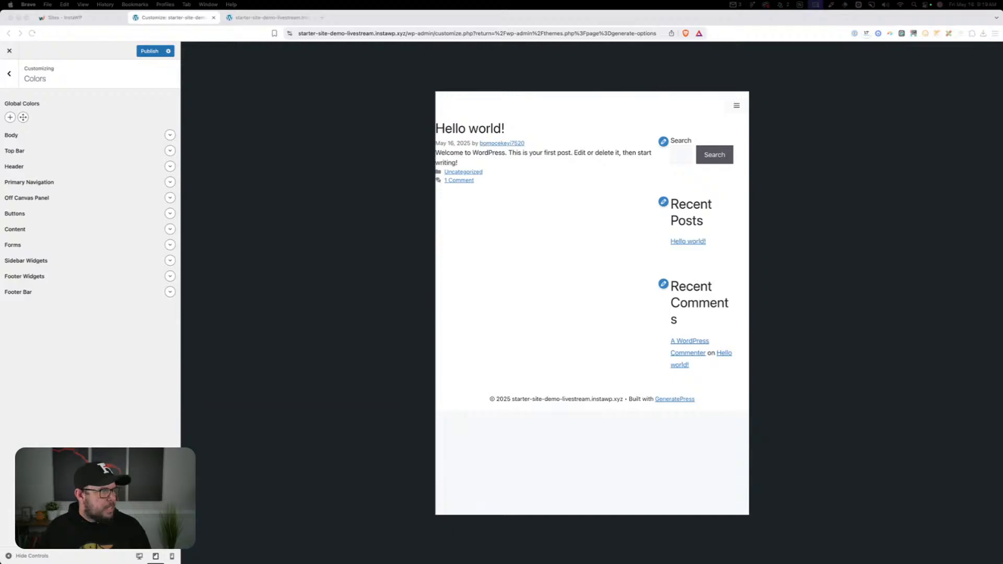
Bring up the GeneratePress colour generator web page and look at its field for pasting CSS variables
drag(282, 2, 342, 22)
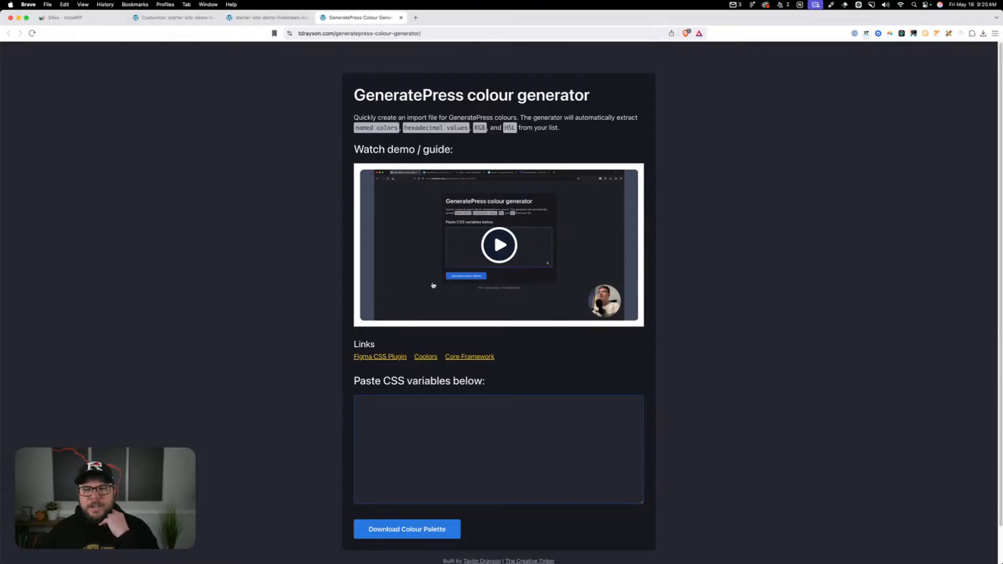
click(465, 477)
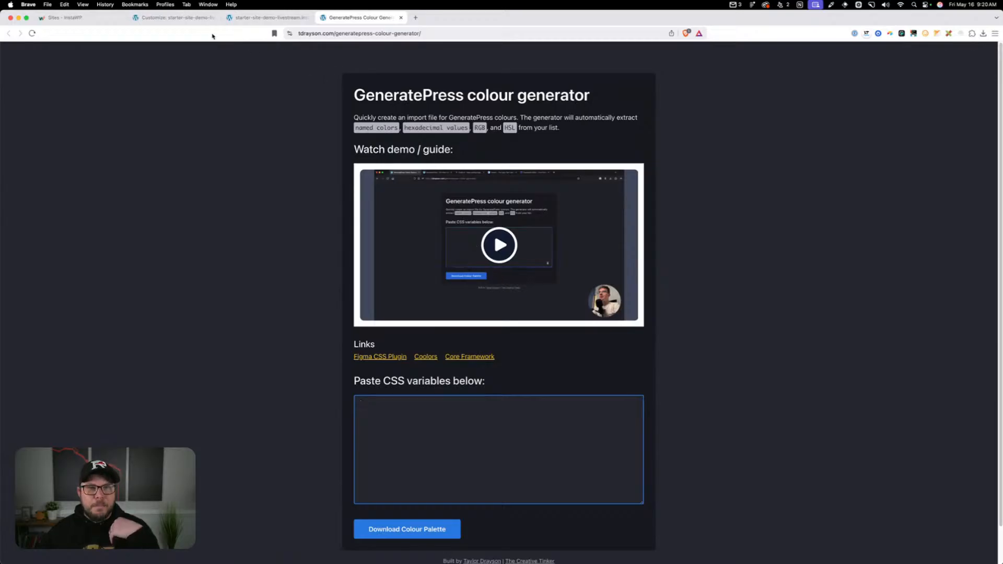
Return to the Customizer, publish the emptied global colors and close the Customizer
click(169, 17)
click(147, 52)
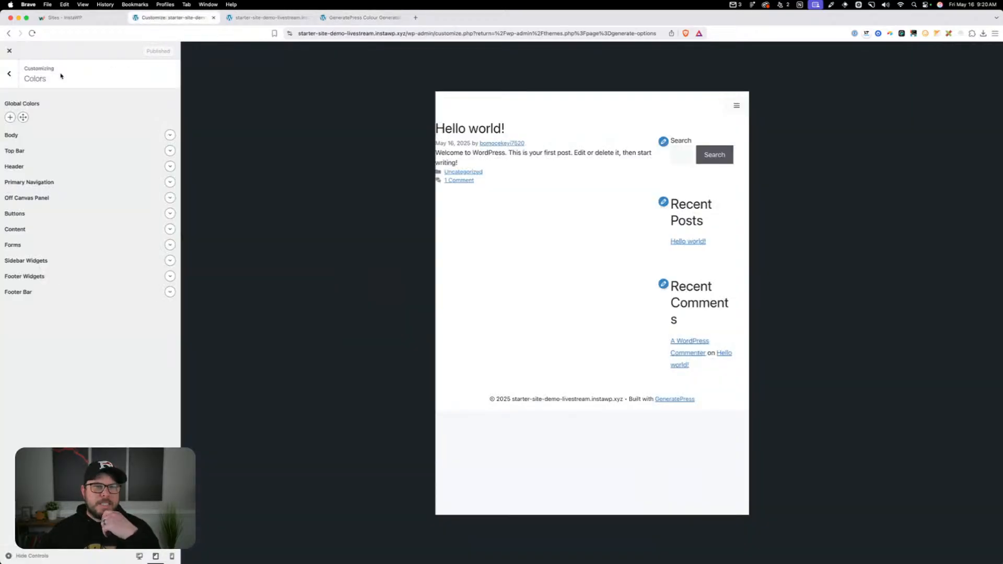
click(7, 53)
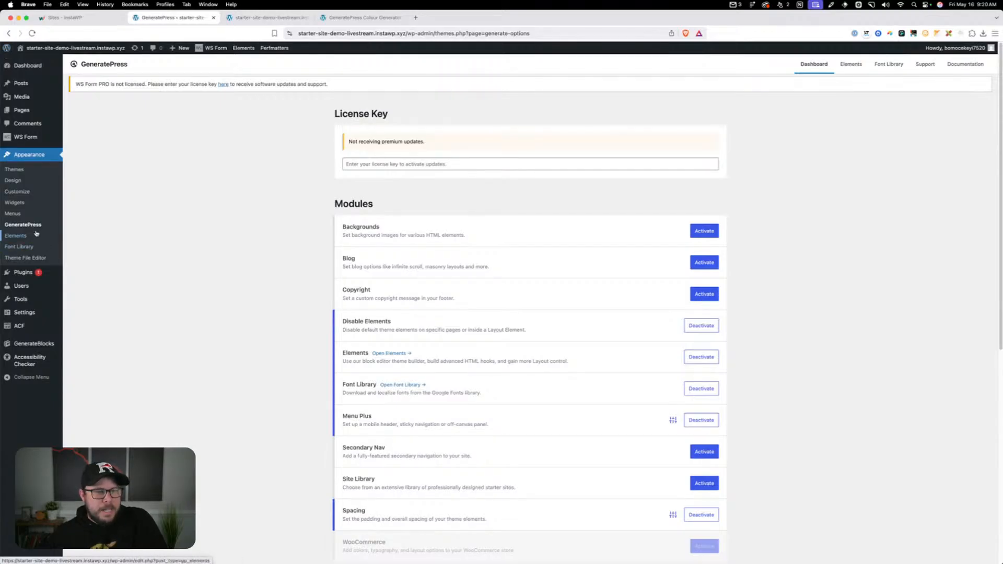
Import the settings file gp-colour-palette-2025-05-07.json into GeneratePress and accept overwriting the existing settings
scroll(287, 347, down, 5)
scroll(311, 361, down, 2)
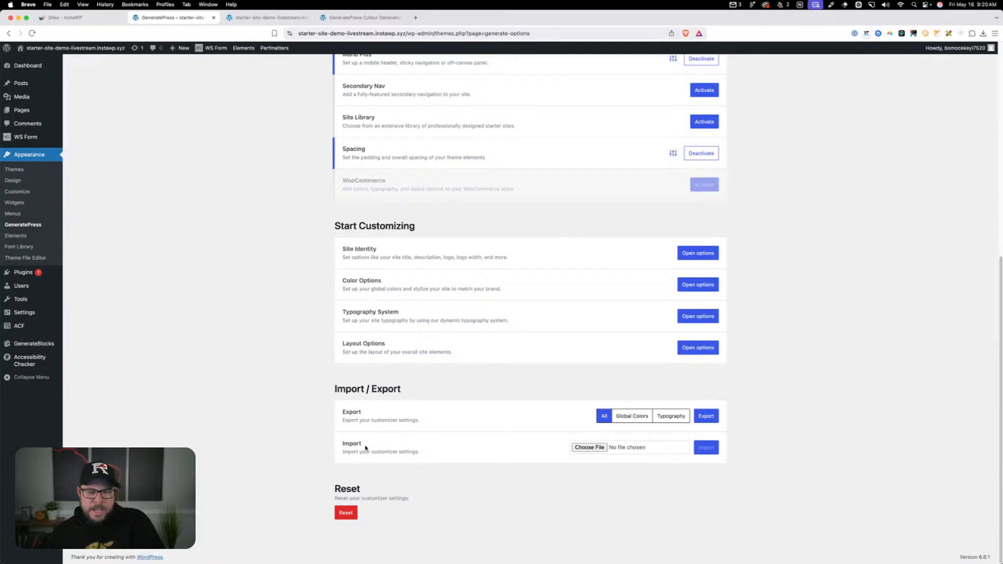
click(594, 449)
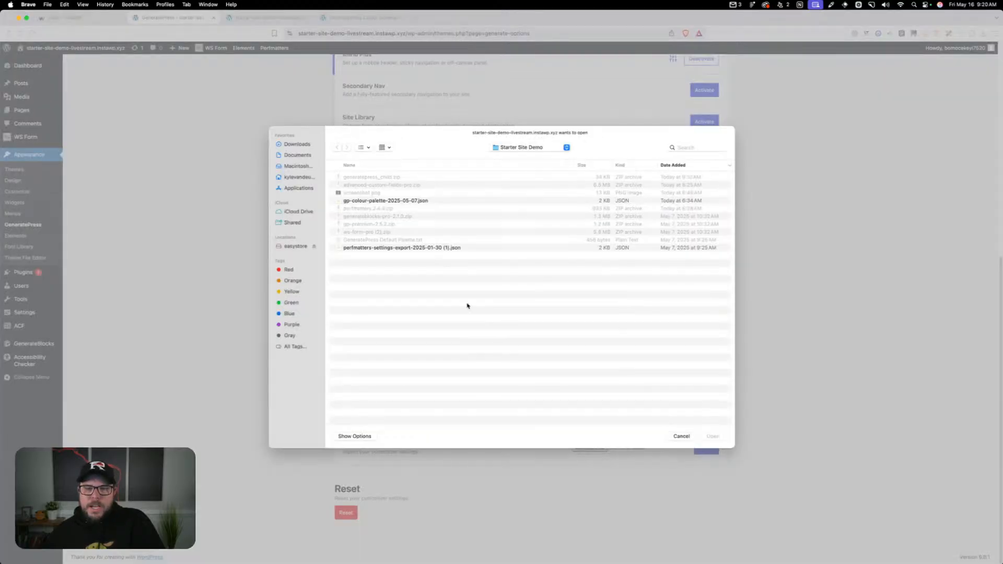
click(366, 202)
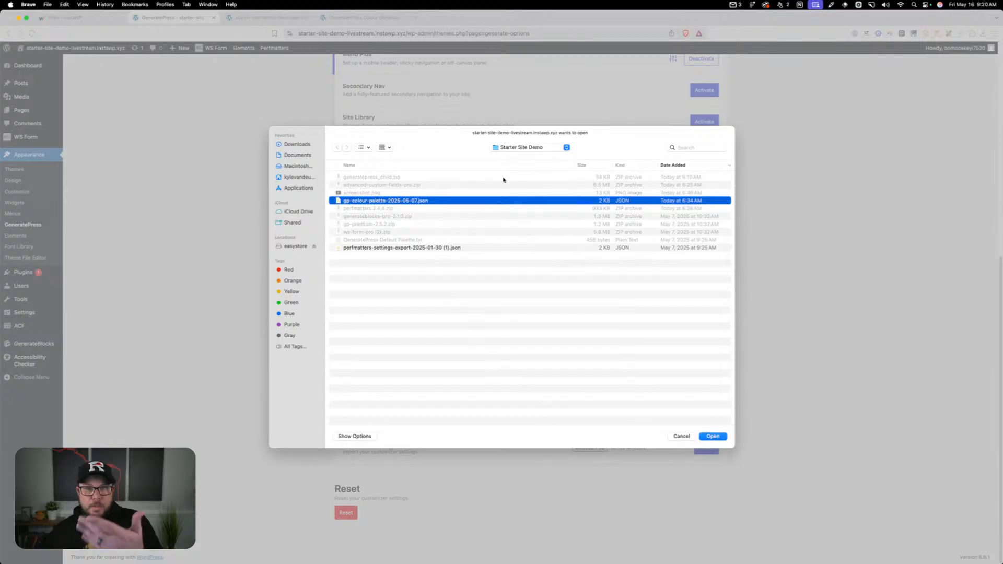
click(705, 437)
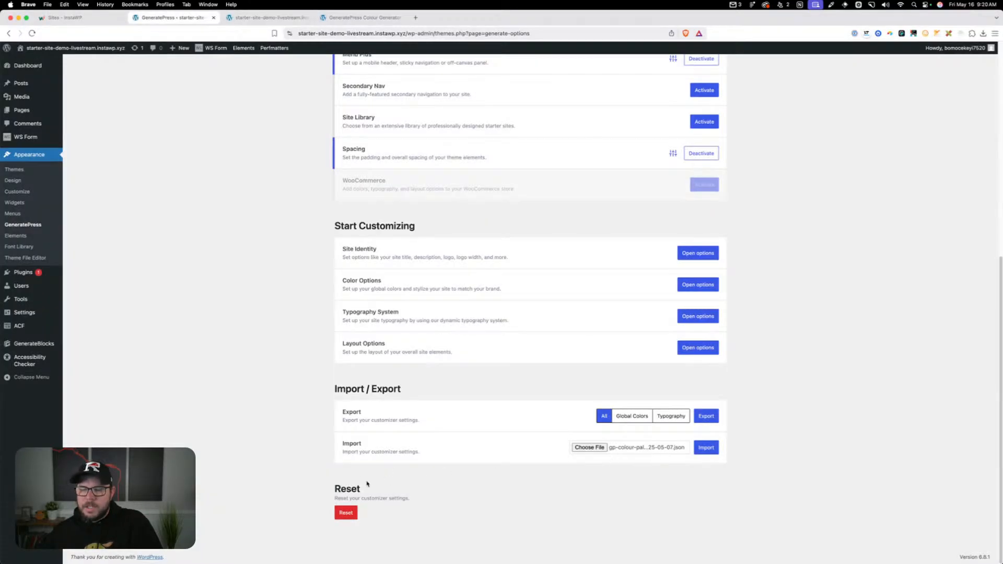
click(705, 447)
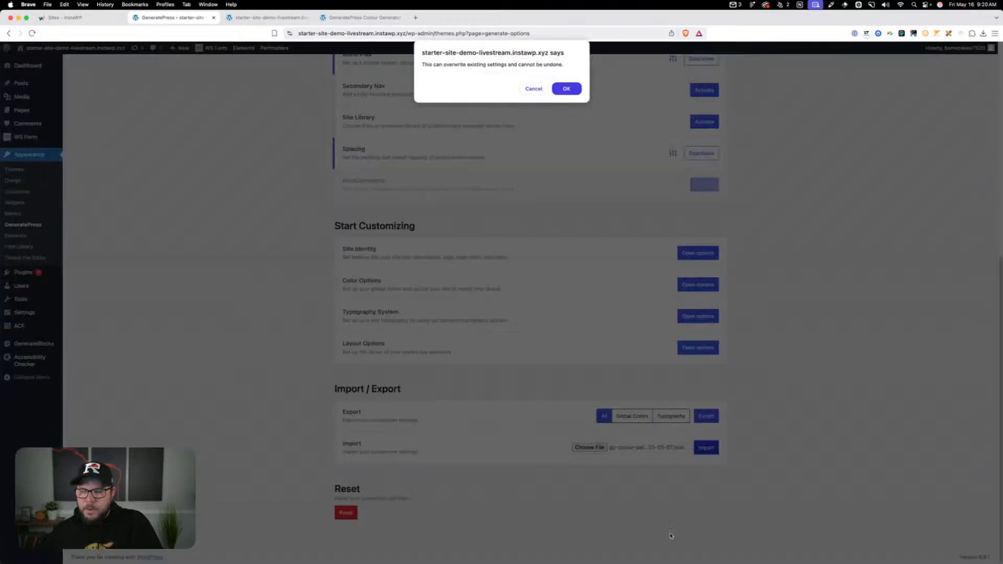
click(567, 87)
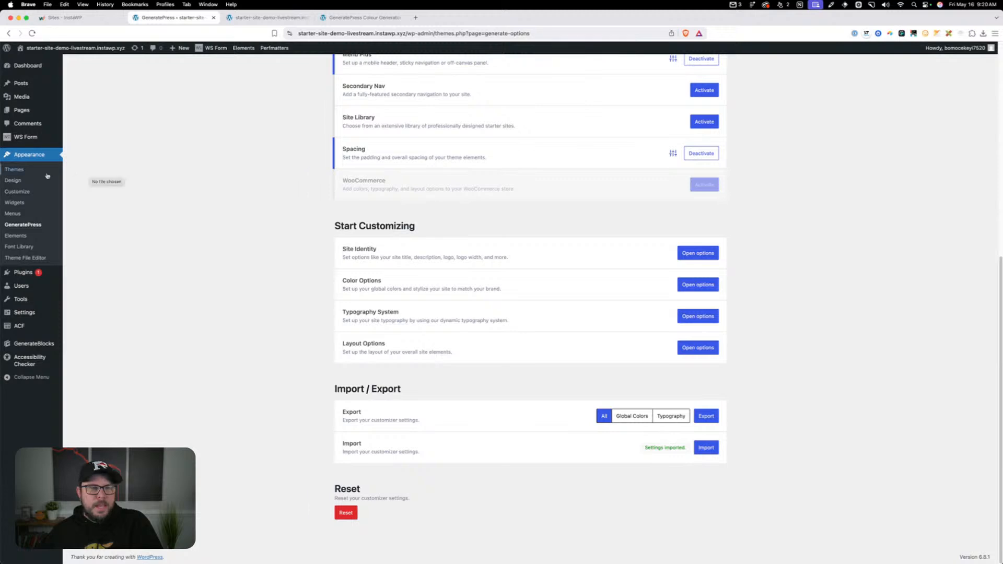
Reopen the Customizer's Colors settings and inspect the names and values of the imported neutral global colors, from neutral-0 to neutral-1000
click(31, 194)
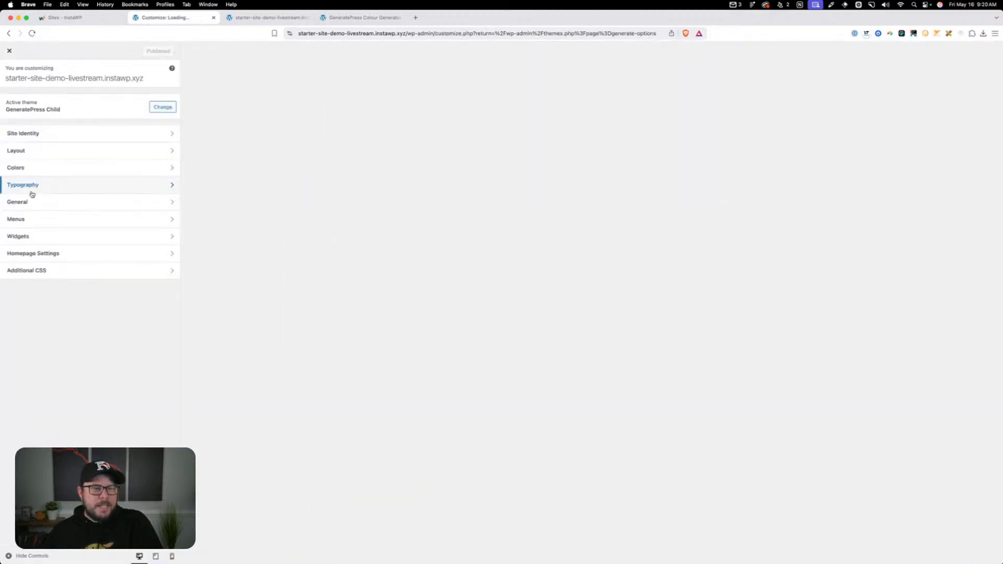
click(26, 166)
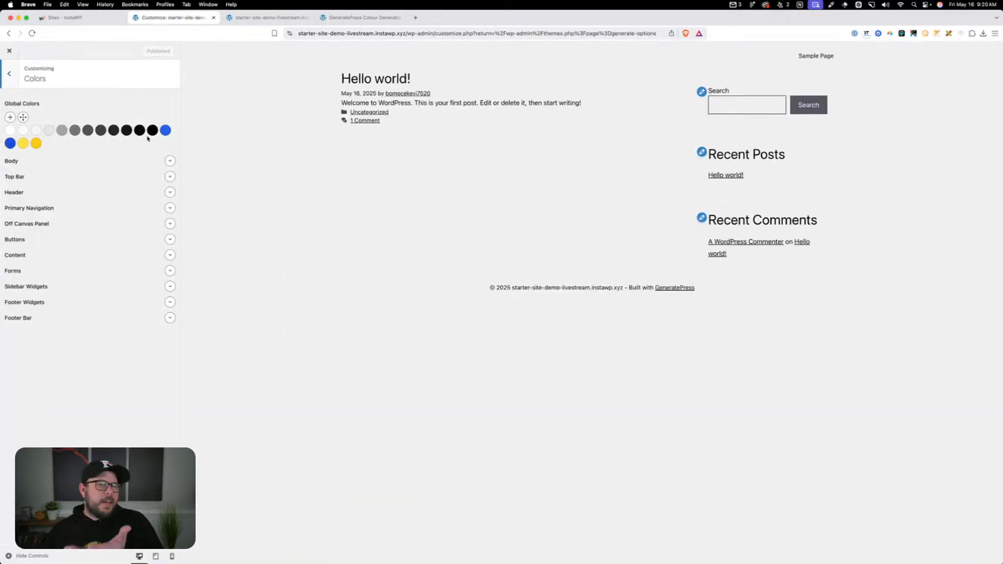
click(11, 130)
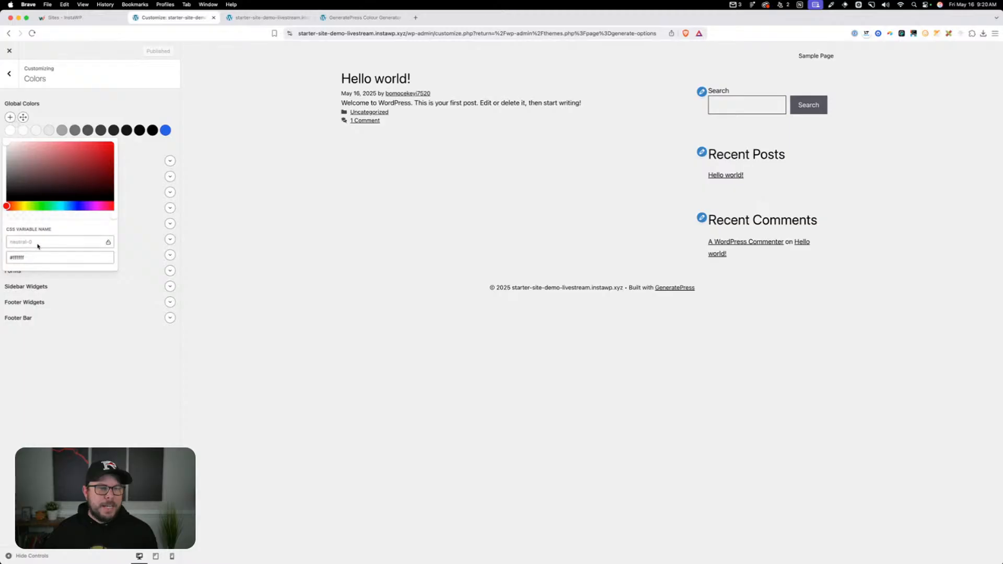
click(152, 130)
click(153, 131)
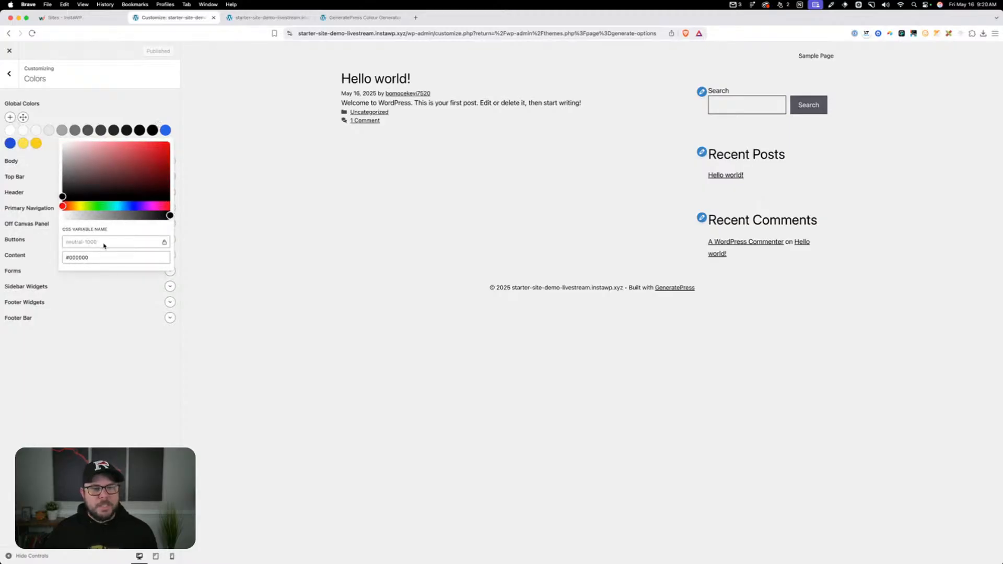
click(23, 130)
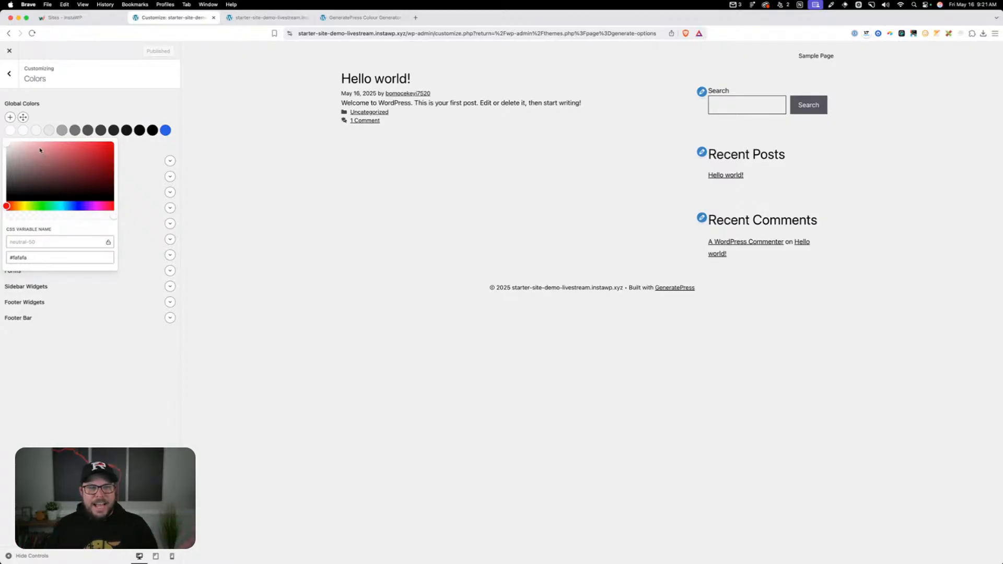
click(49, 130)
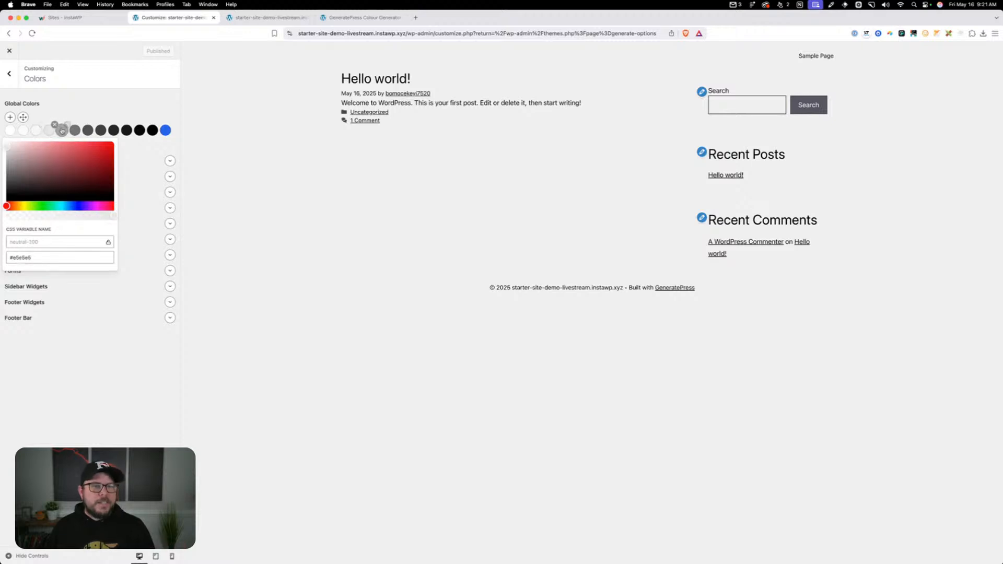
click(62, 130)
click(75, 130)
click(88, 130)
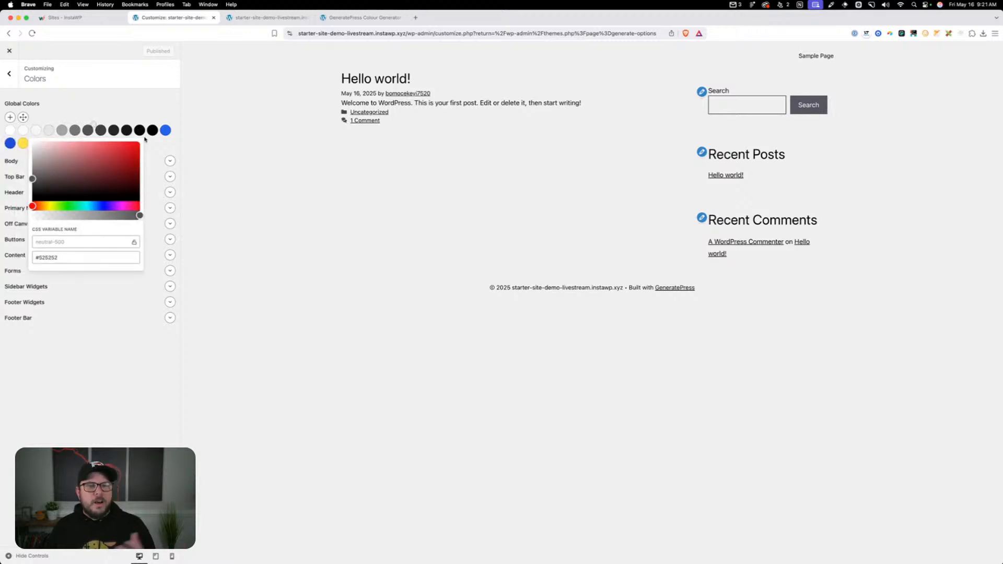
click(139, 130)
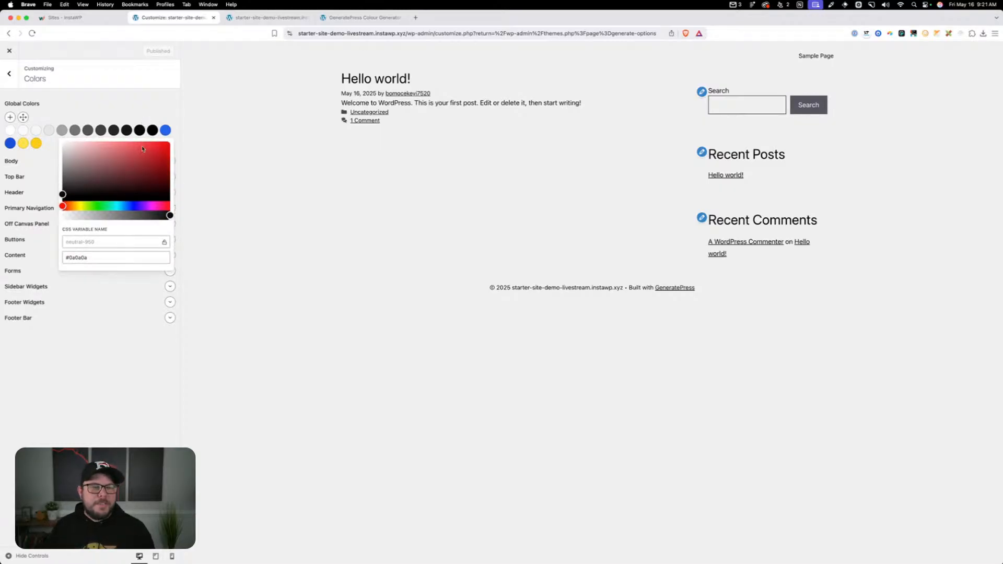
click(152, 130)
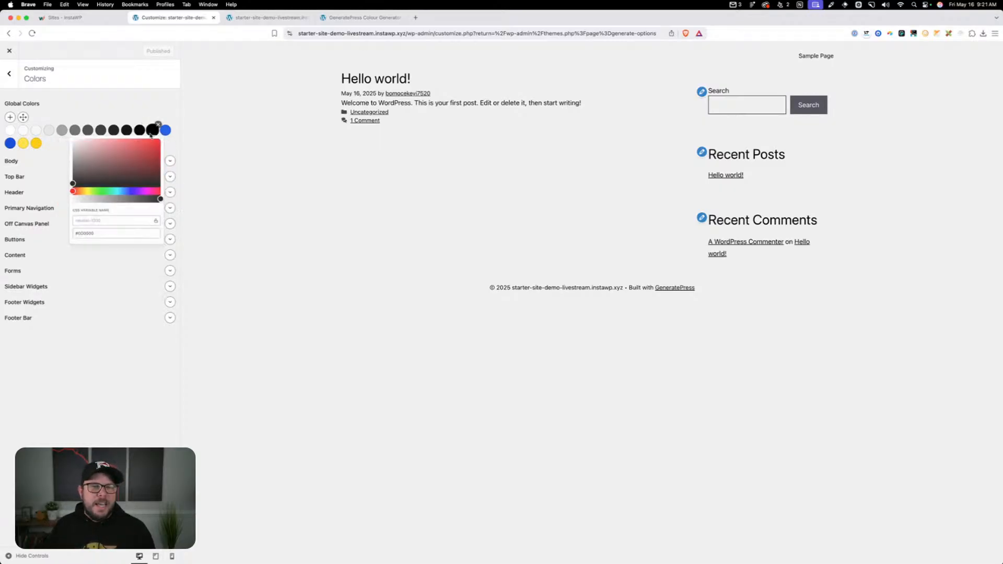
click(125, 107)
Inspect the primary and secondary brand global colors and their alt variants, closing the color picker when done
click(165, 131)
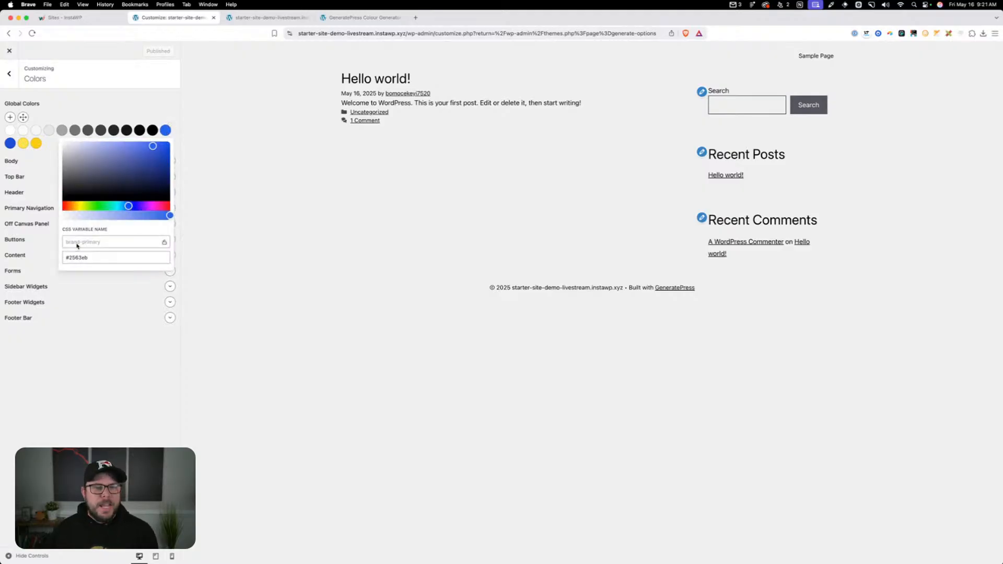
click(10, 143)
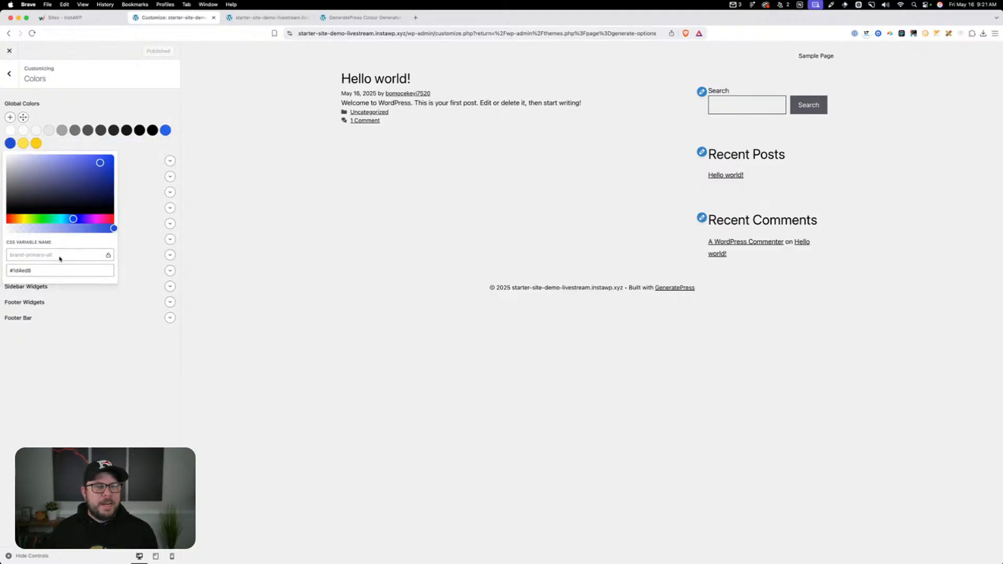
click(23, 146)
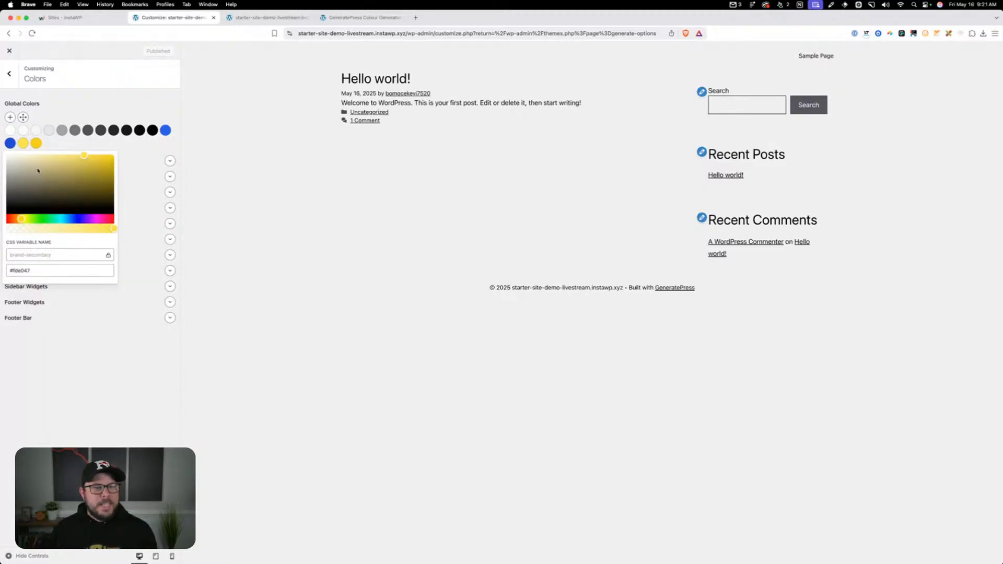
click(36, 143)
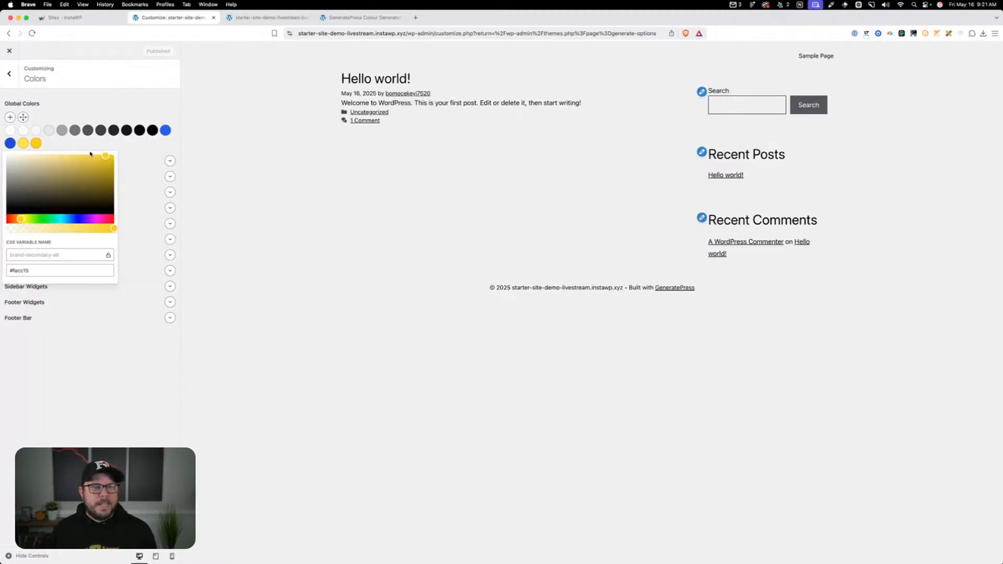
click(90, 146)
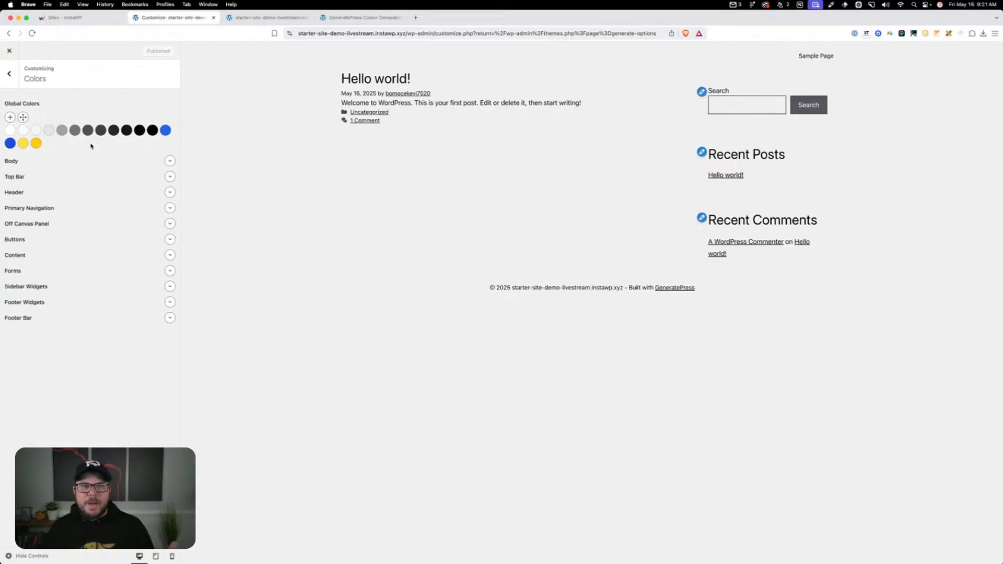
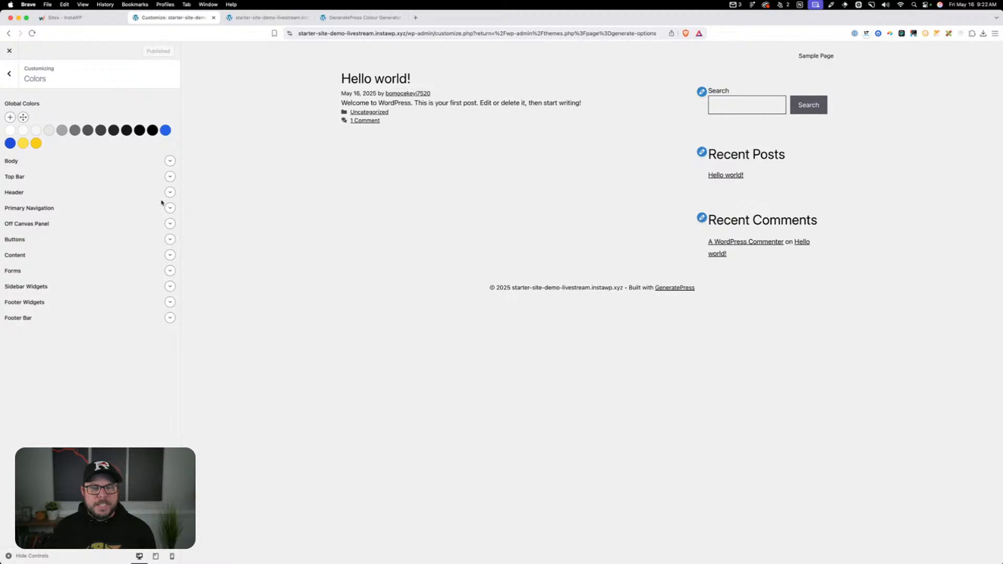
Set the Body background color to the neutral-50 global color
click(166, 160)
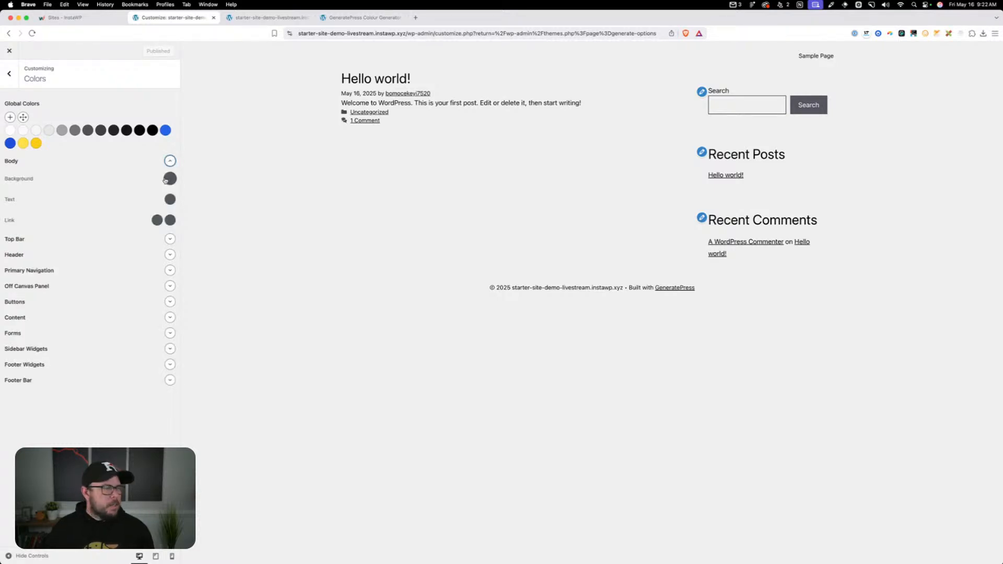
click(166, 180)
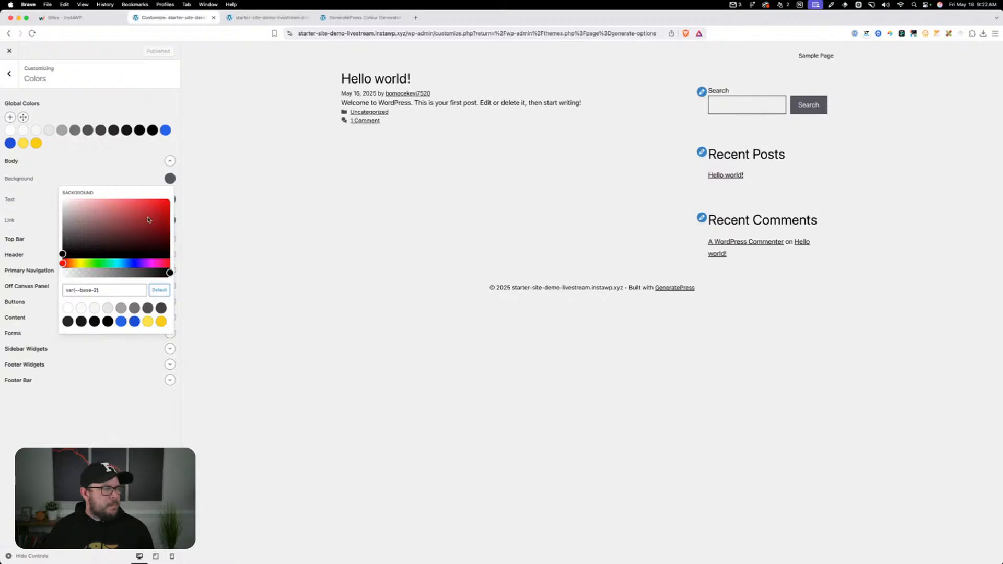
click(79, 309)
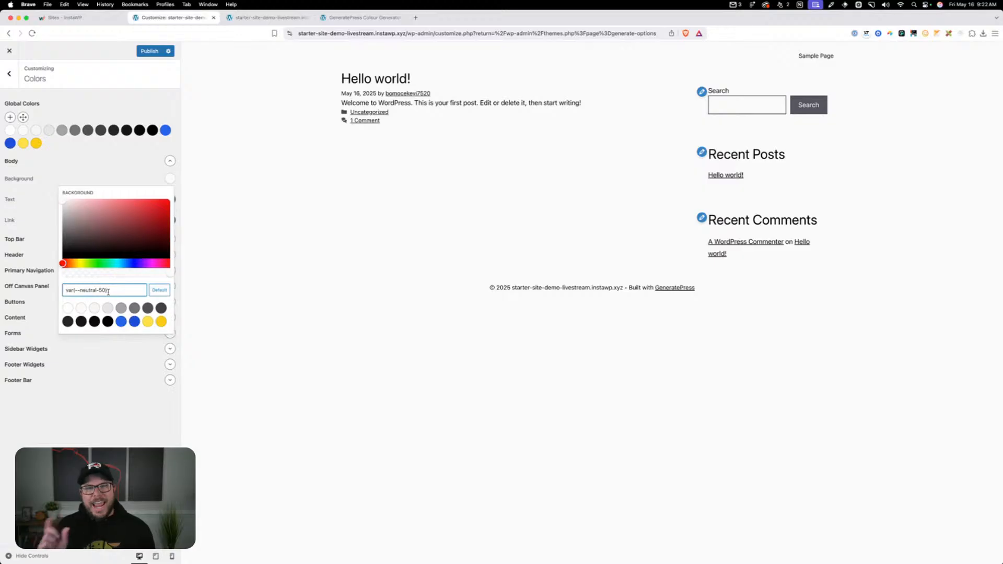
Try neutral-950, neutral-1000 and neutral-900 as the Body background and return it to neutral-50
click(96, 325)
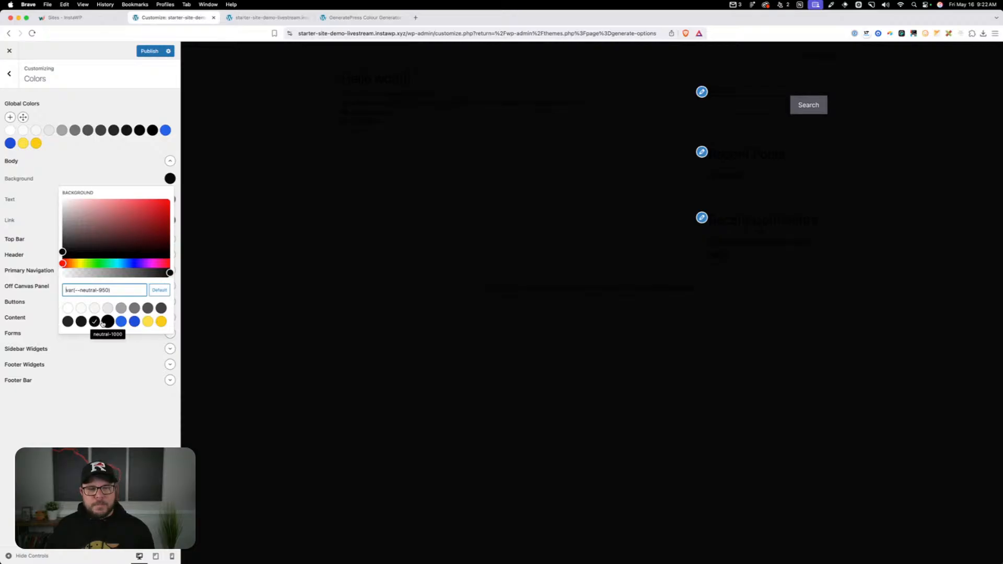
click(104, 324)
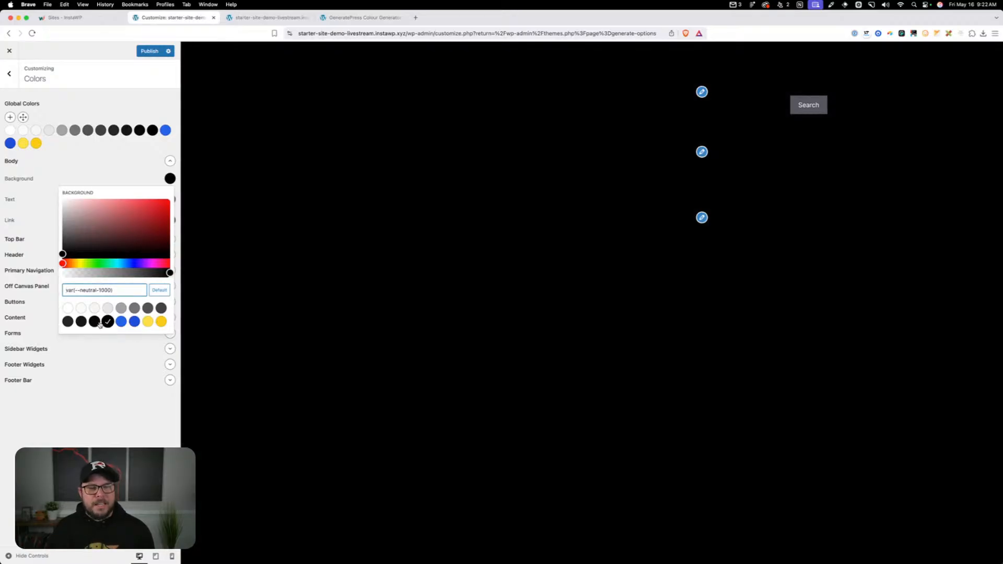
click(94, 324)
click(81, 322)
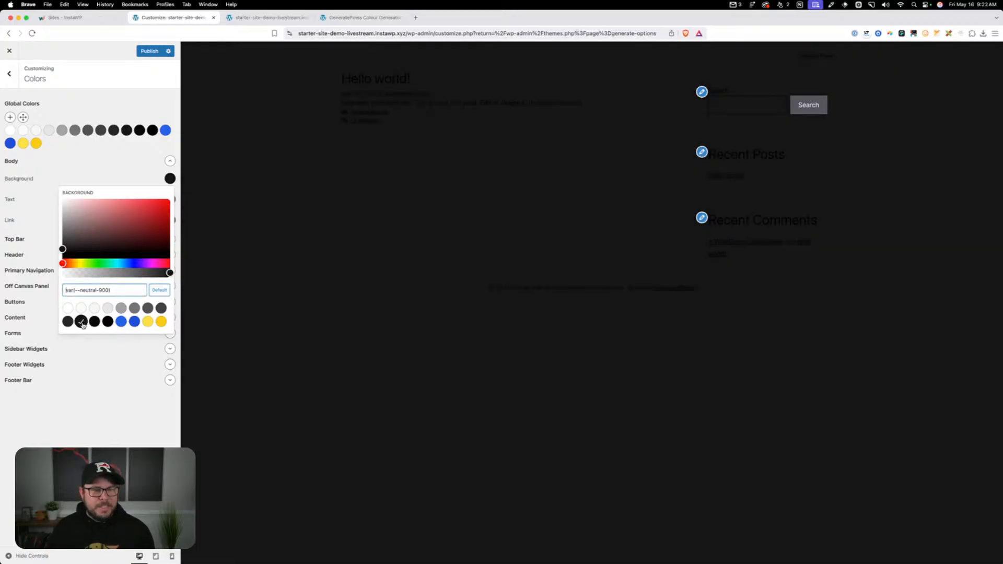
click(109, 324)
click(81, 323)
click(108, 323)
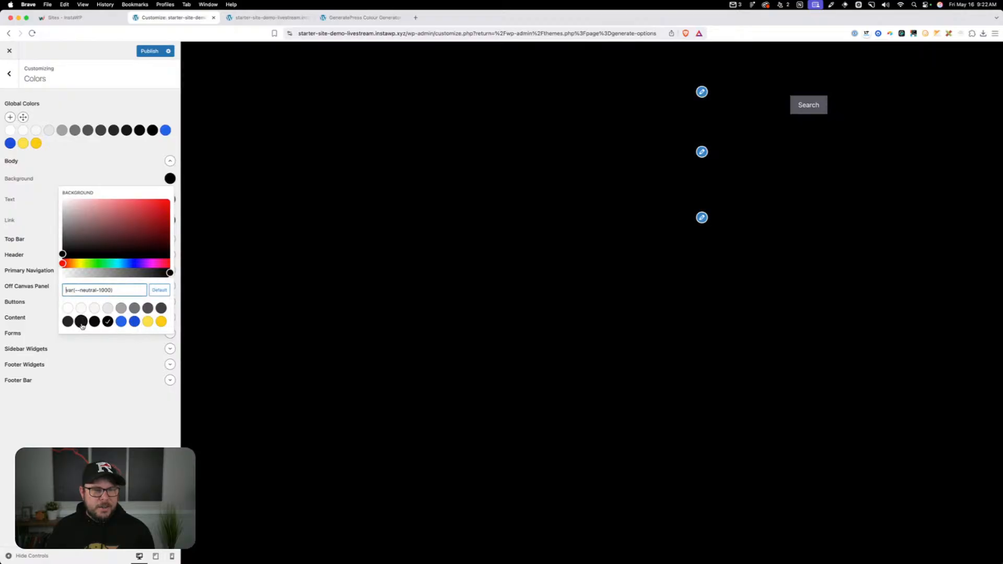
click(81, 322)
click(102, 324)
click(80, 309)
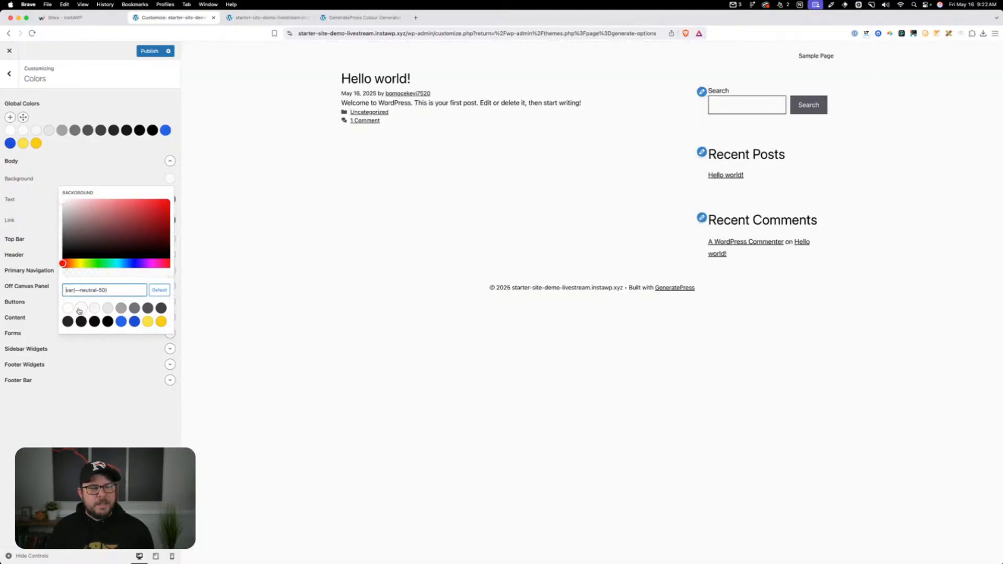
click(95, 168)
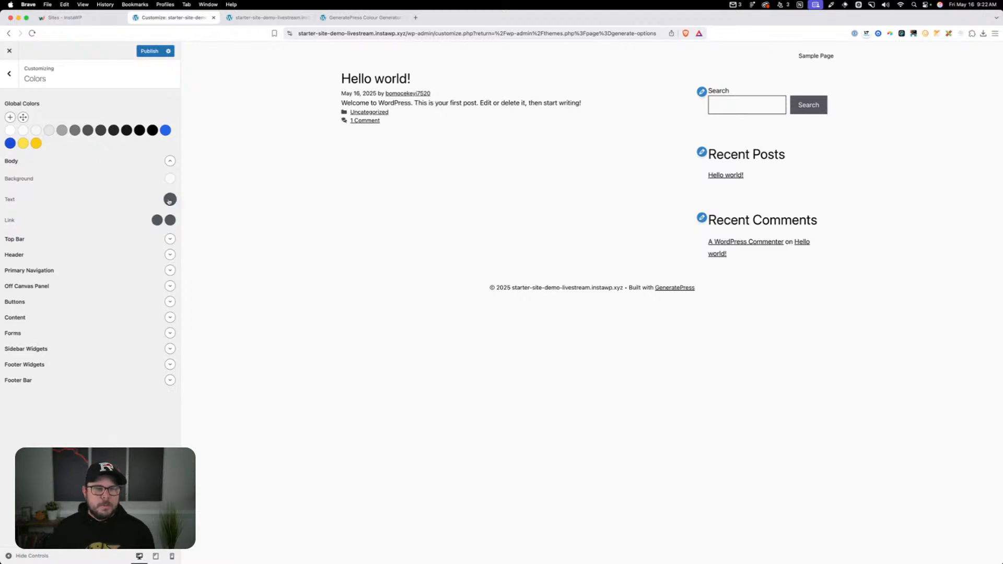
Set the Body text color to the neutral-700 global color
click(169, 200)
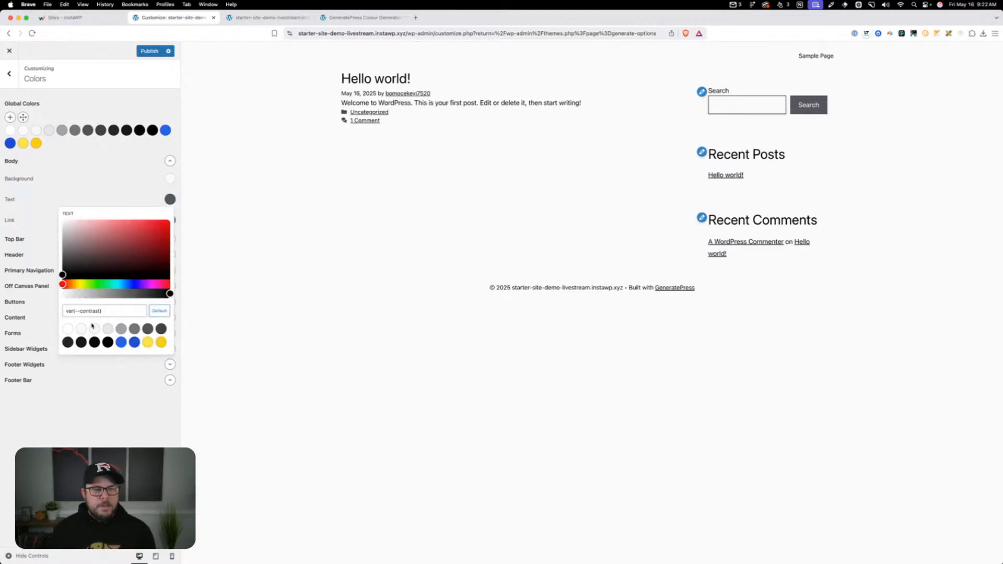
click(162, 329)
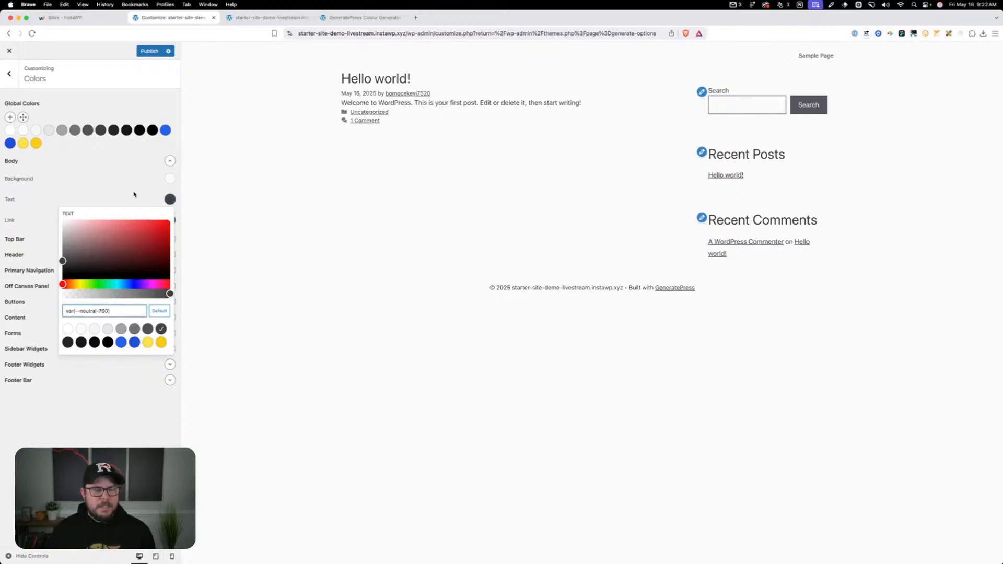
click(134, 194)
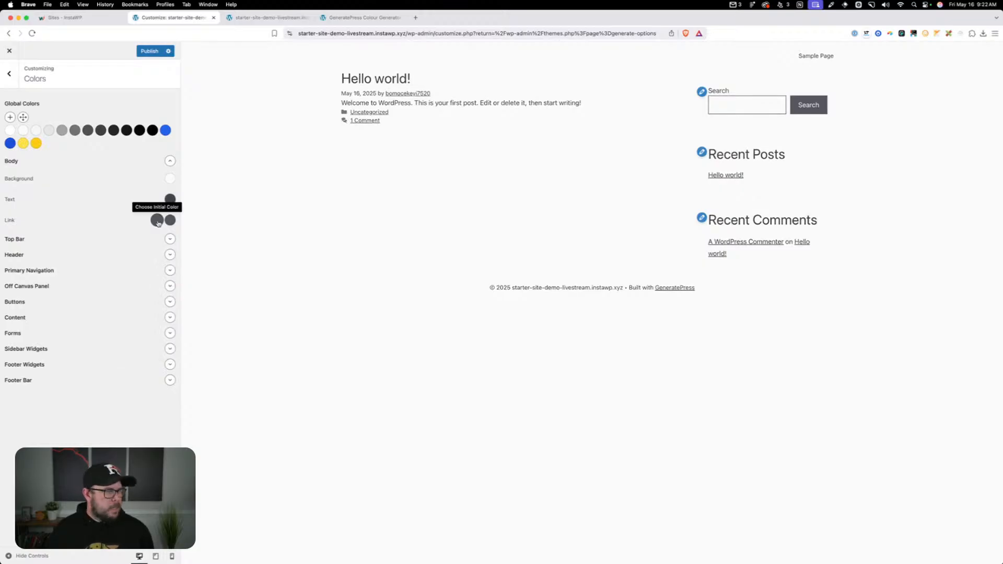
Set the Body link color to the primary brand color and its hover color to brand-primary-alt
click(157, 220)
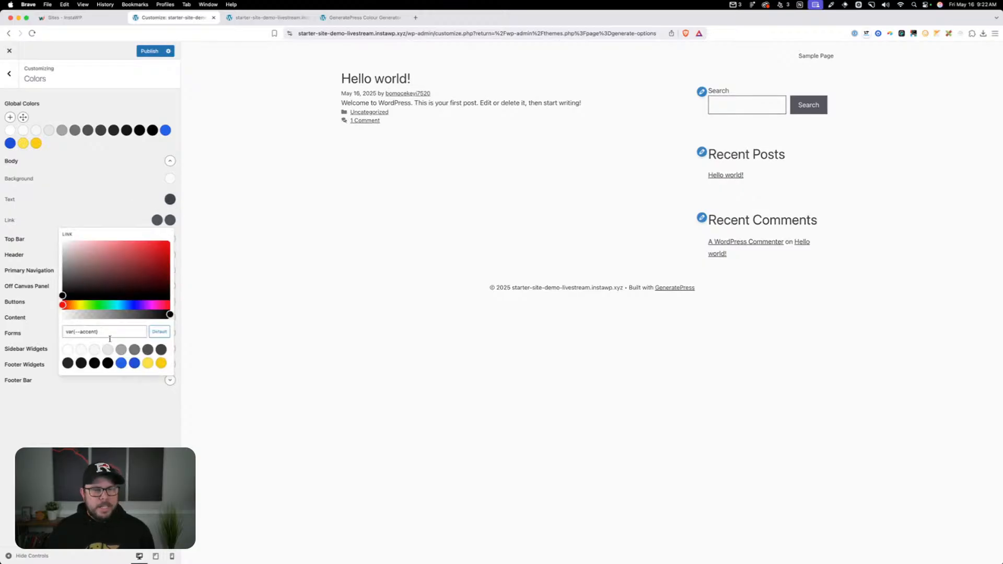
click(121, 363)
click(265, 193)
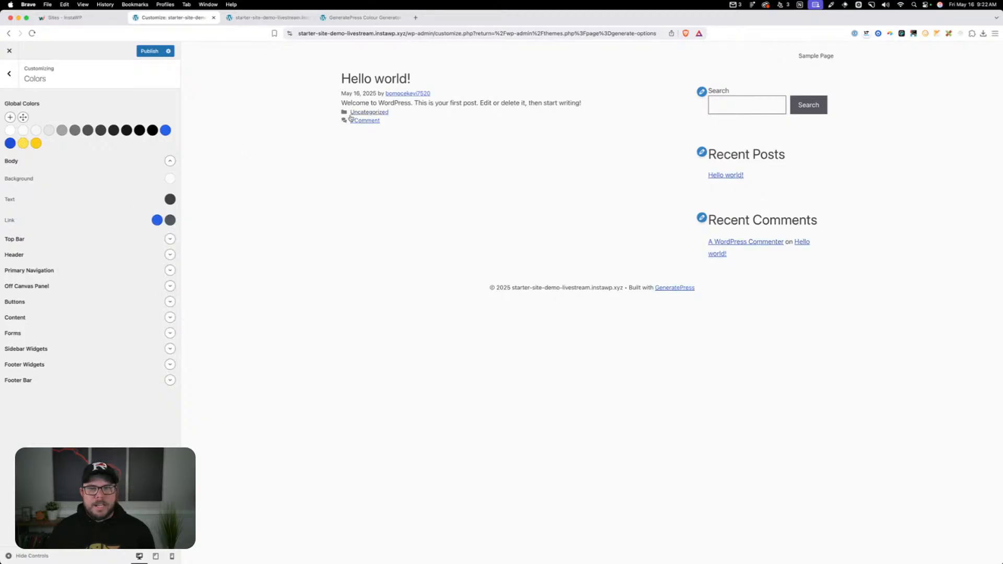
click(170, 220)
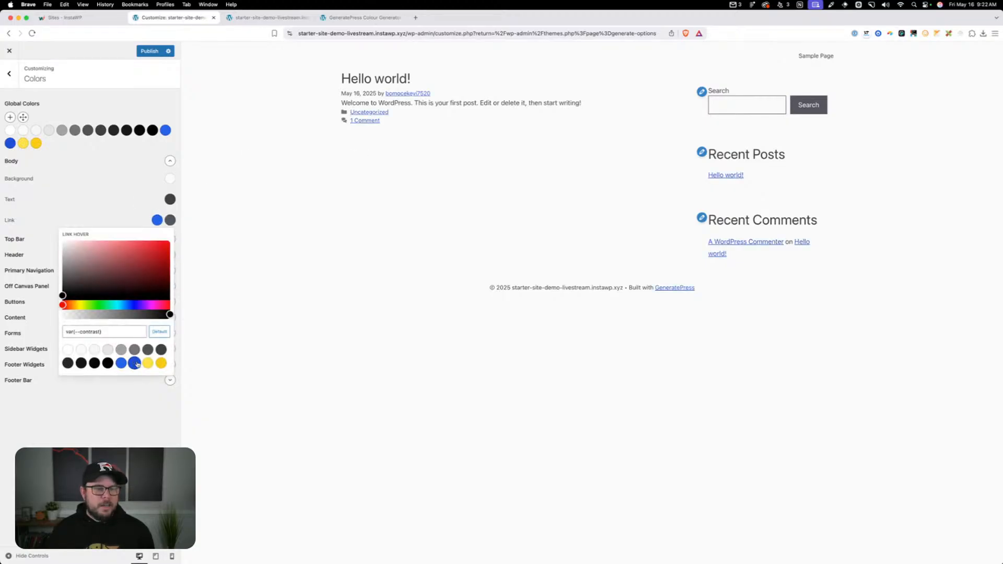
click(135, 363)
click(148, 204)
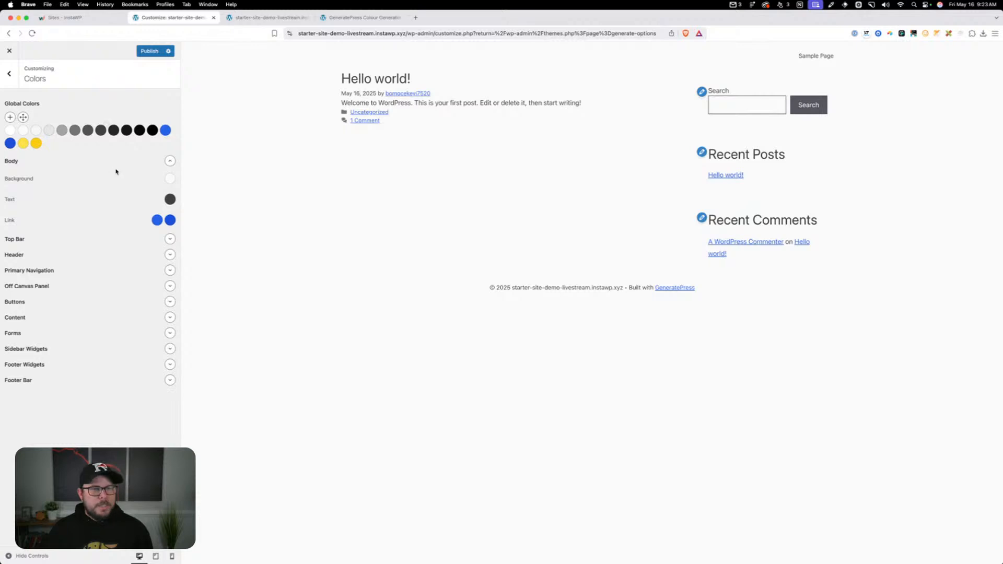
Set the Header background color to neutral-50 and the Header text color to neutral-700
click(171, 255)
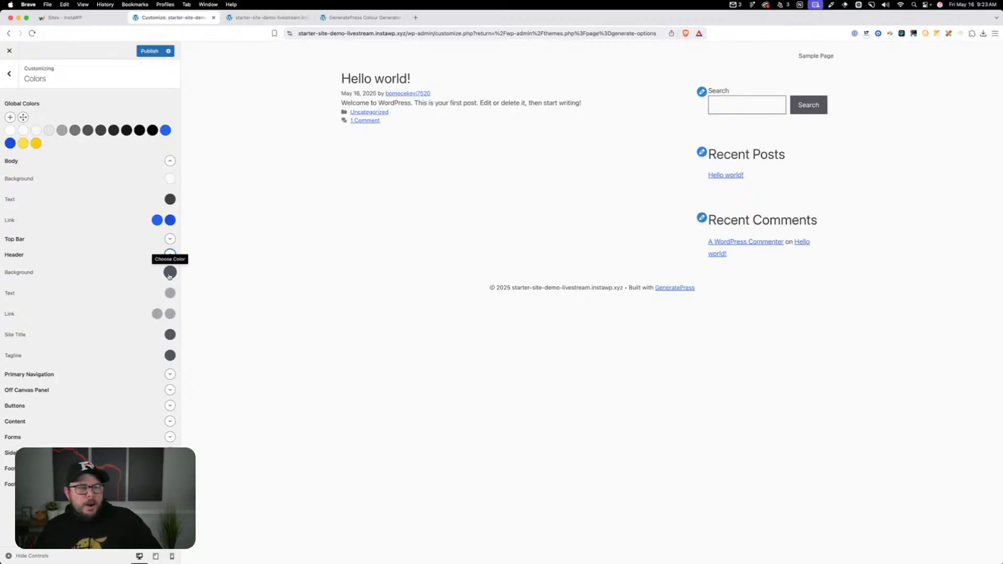
click(170, 275)
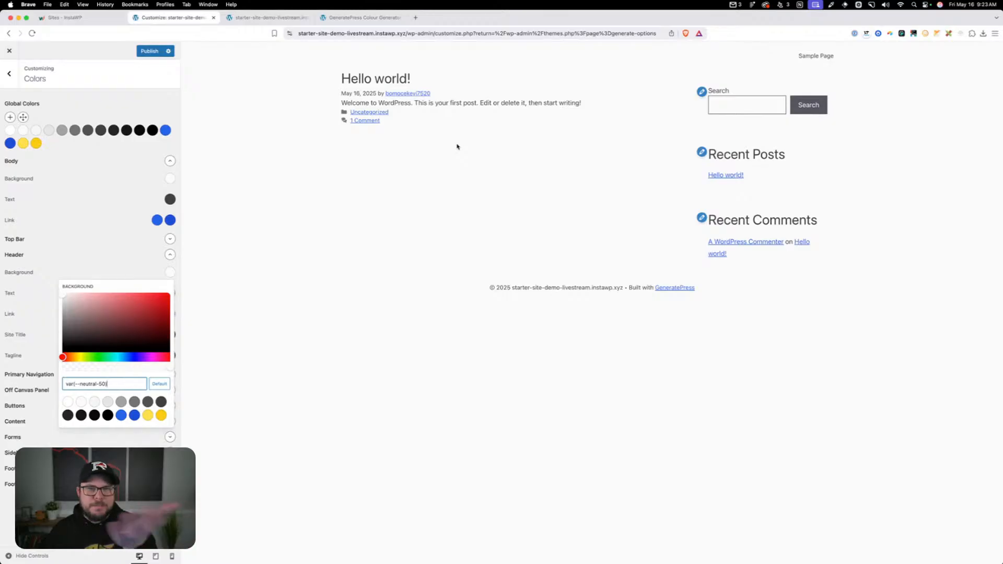
click(131, 271)
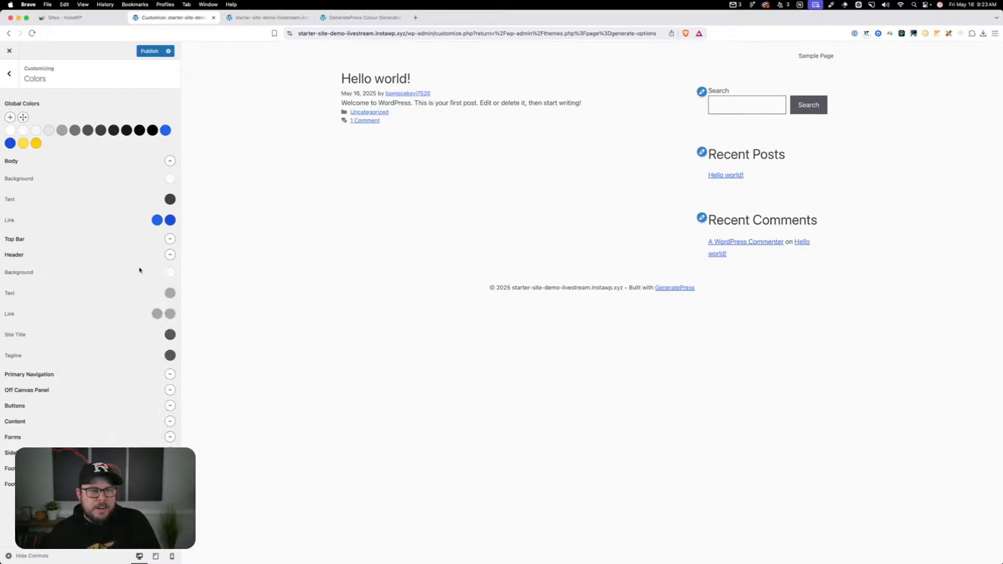
click(170, 293)
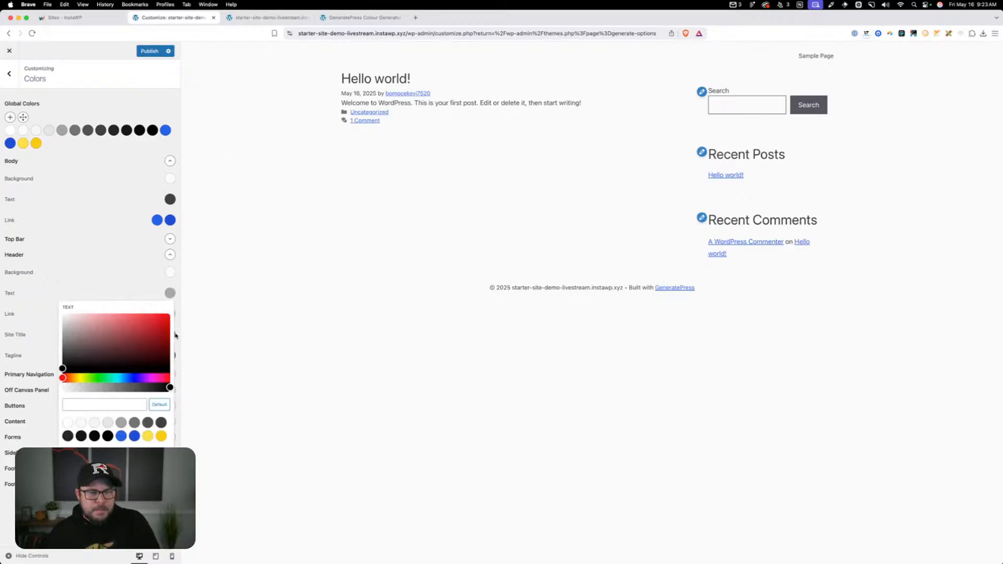
click(161, 421)
click(141, 290)
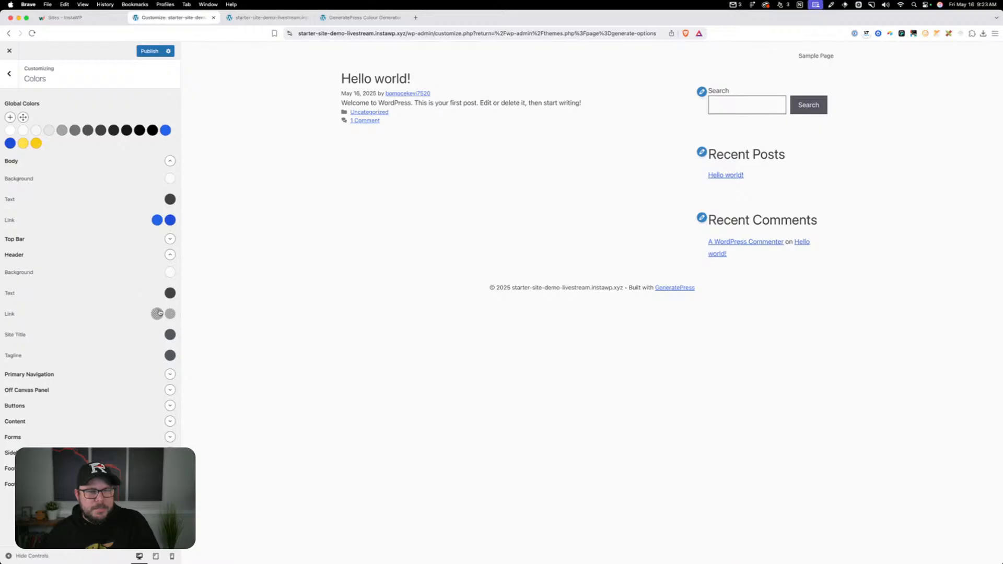
Set the Header link color to neutral-700 and its hover color to neutral-900, leaving the site title color alone
click(159, 314)
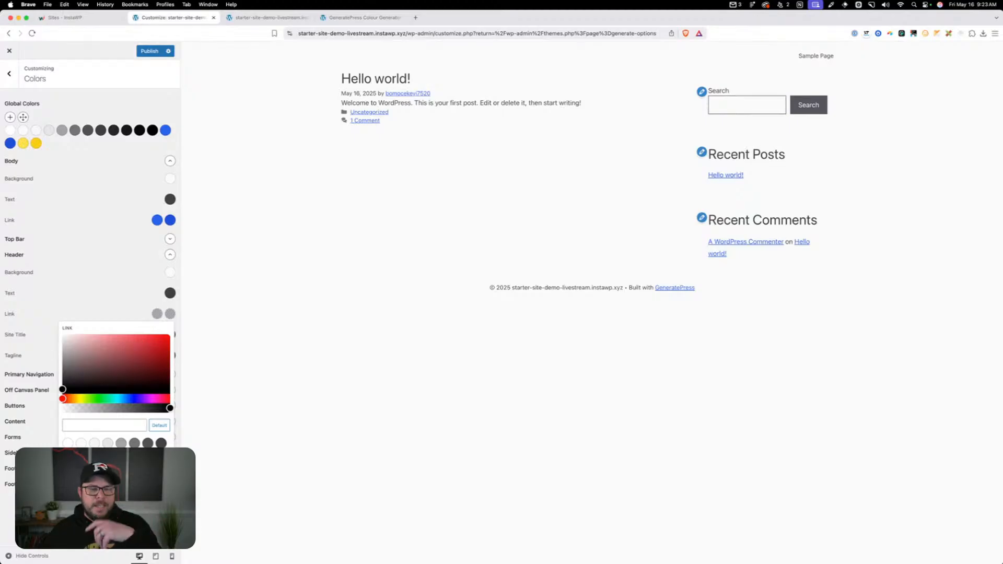
click(161, 443)
click(170, 314)
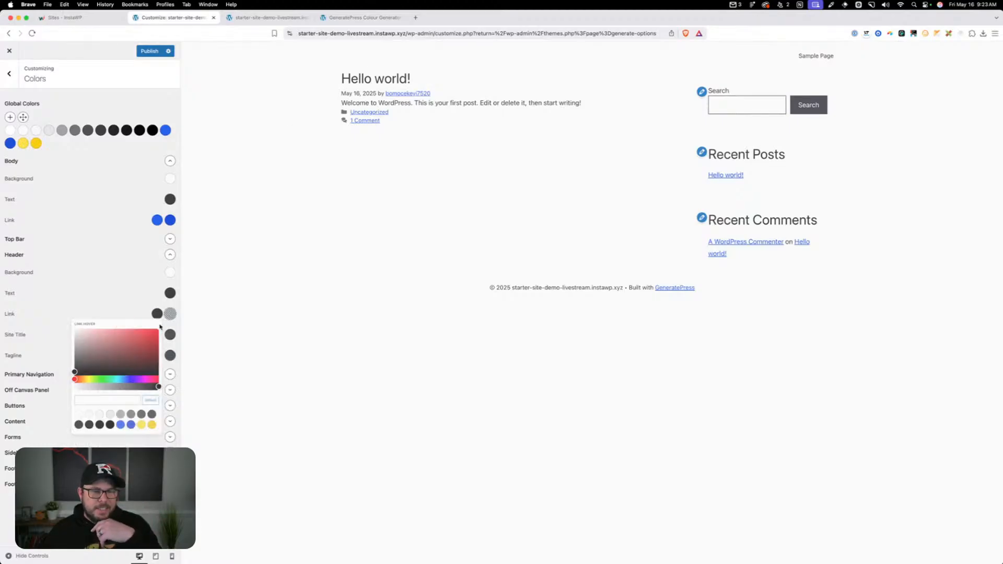
click(81, 456)
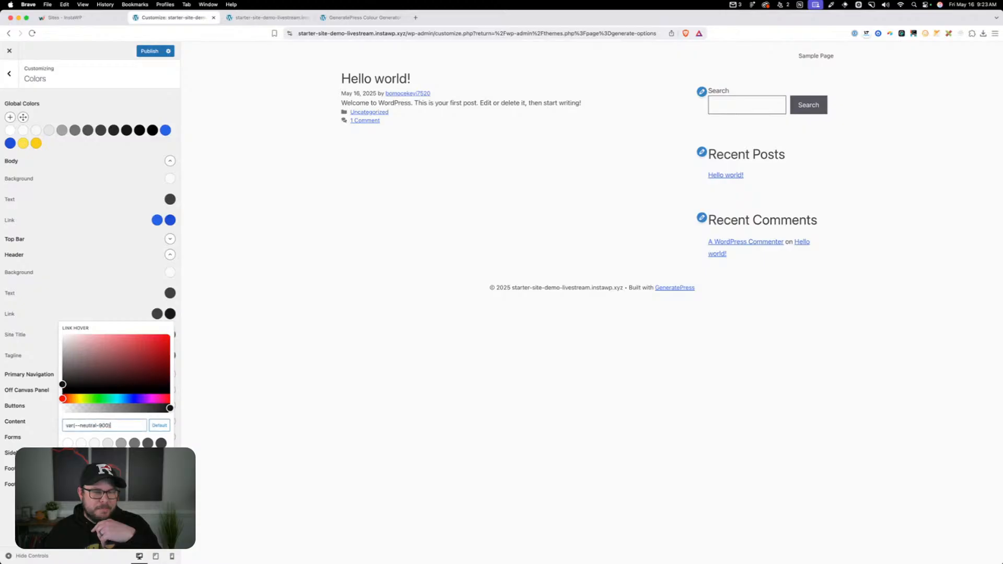
click(99, 304)
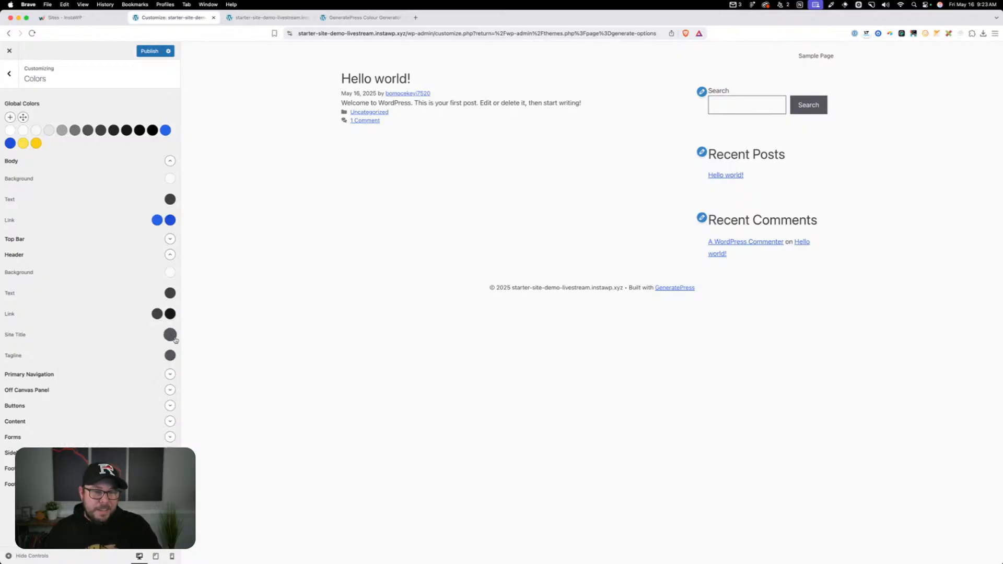
click(170, 335)
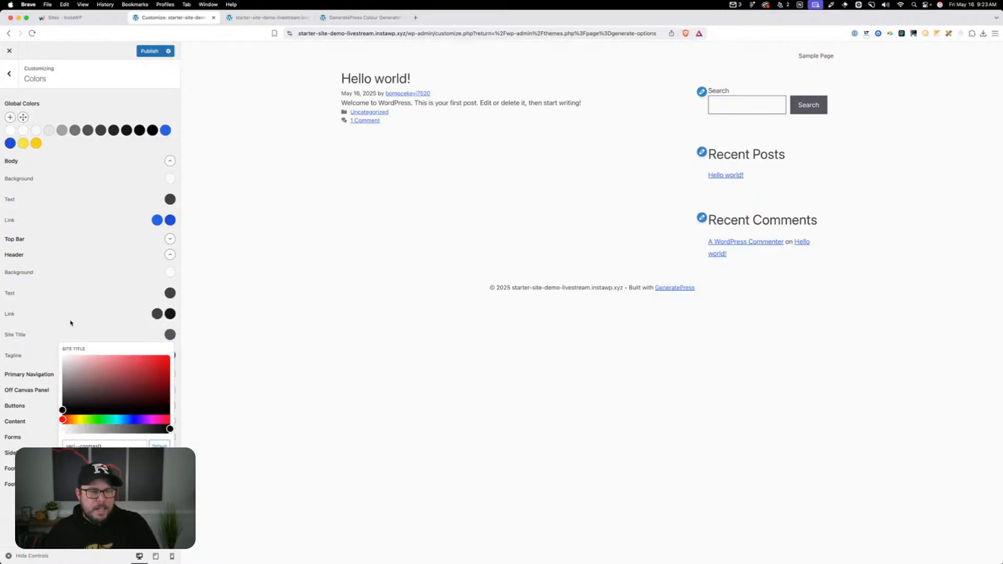
click(44, 334)
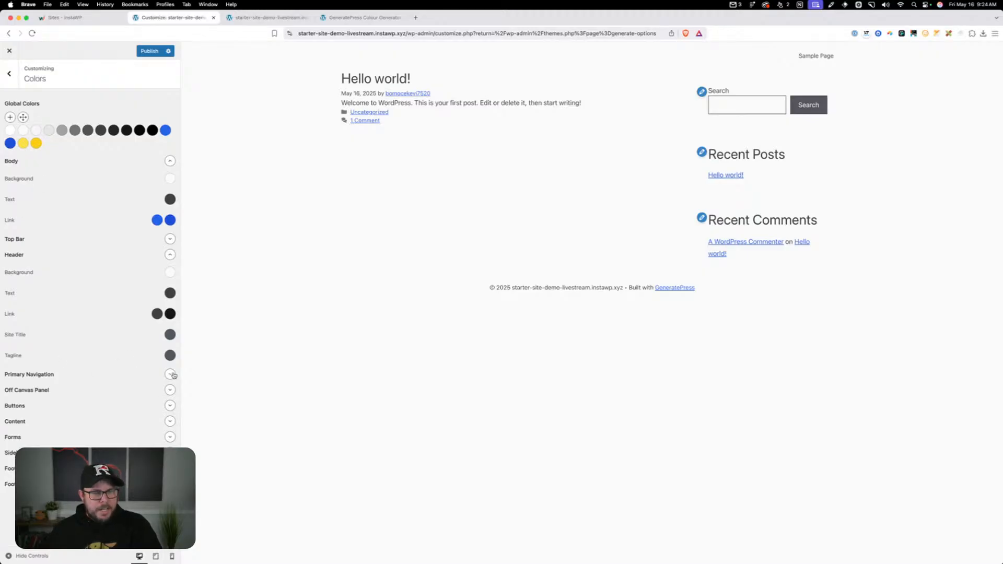
Set the Primary Navigation background to neutral-50 for the initial, hover and current states, with the Body and Header groups collapsed
click(170, 161)
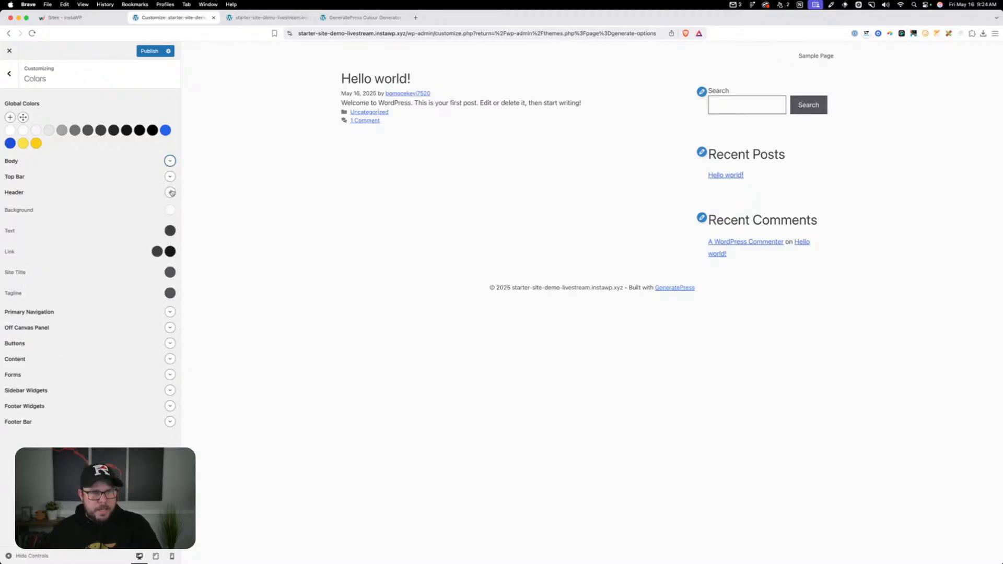
click(170, 193)
click(169, 208)
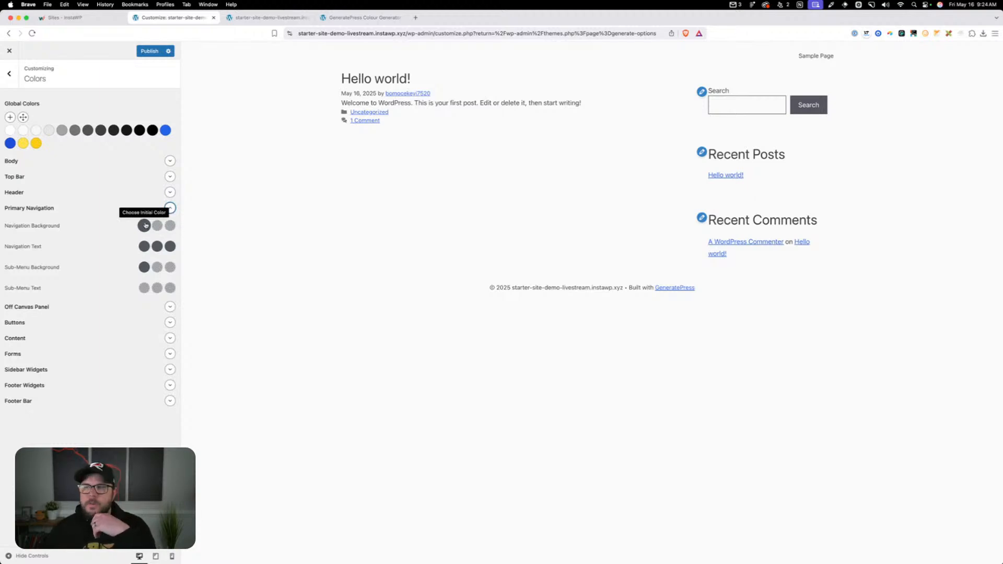
click(145, 225)
click(144, 226)
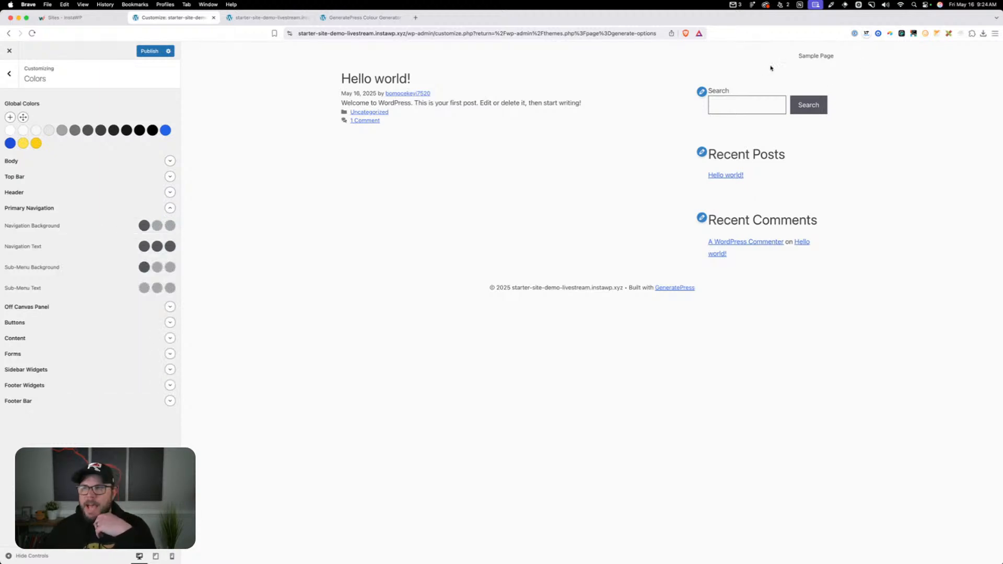
click(144, 225)
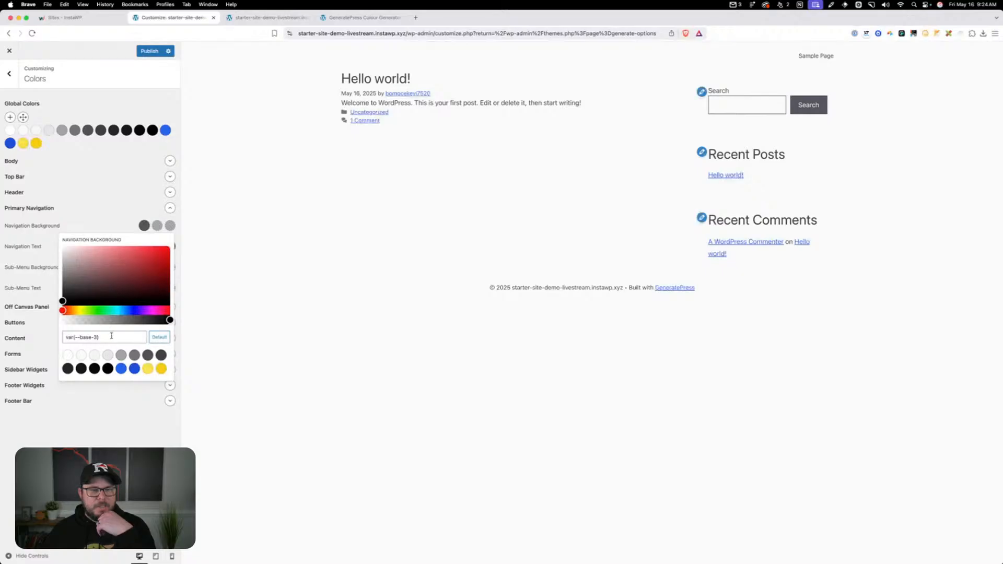
click(82, 355)
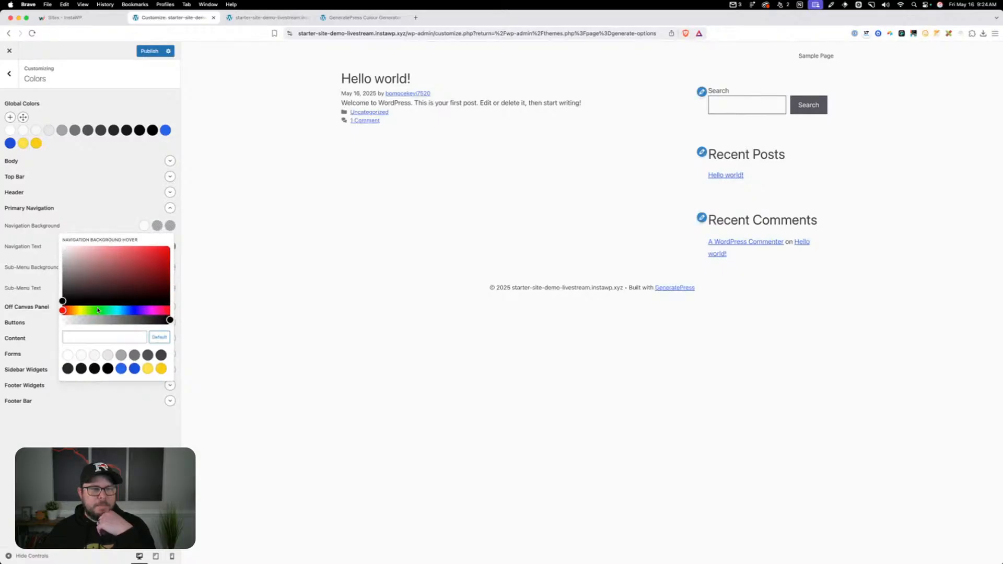
click(85, 356)
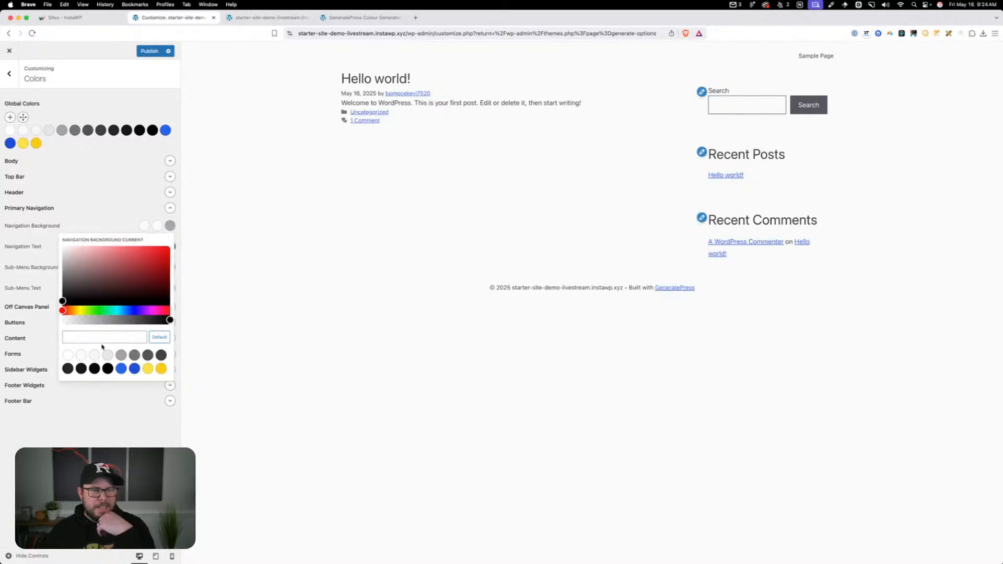
click(83, 355)
click(111, 235)
Set the Primary Navigation text color to neutral-700, with neutral-900 for its hover and current states
click(145, 246)
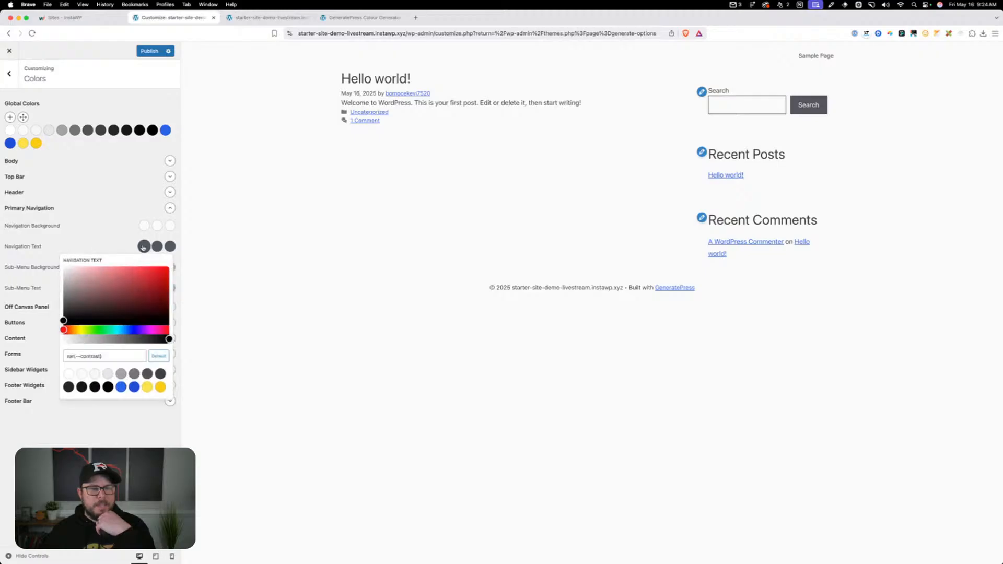
click(134, 389)
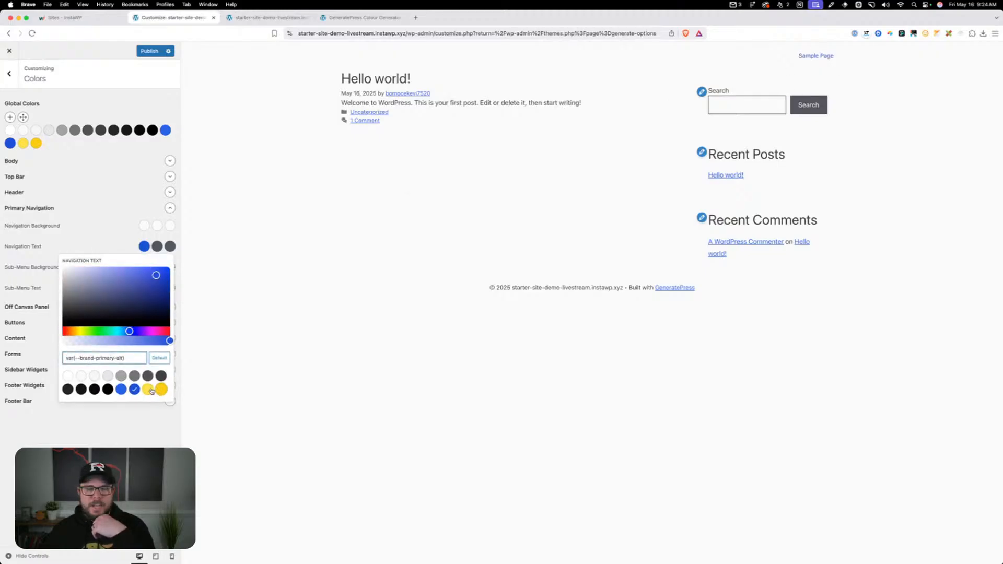
click(150, 390)
click(136, 389)
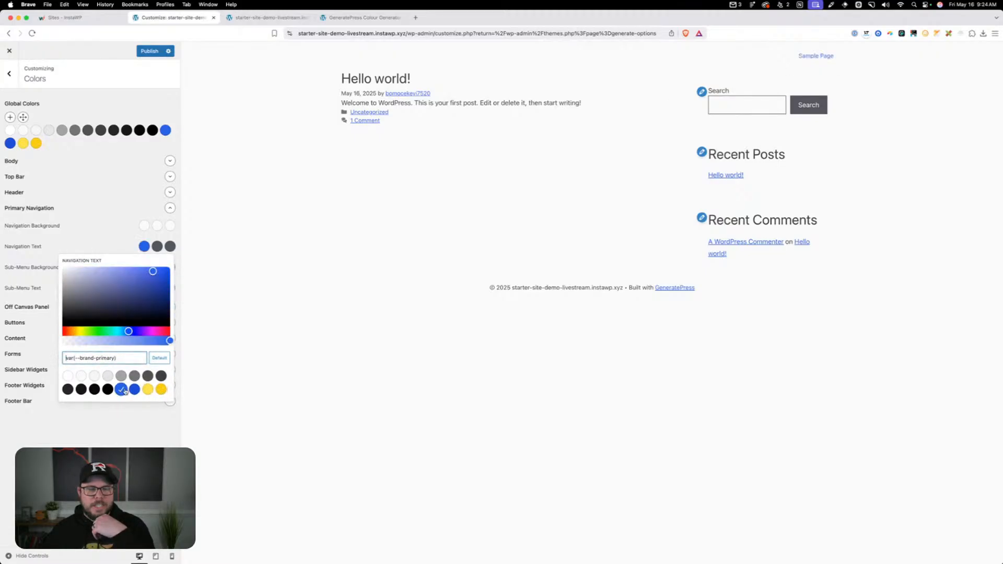
click(148, 376)
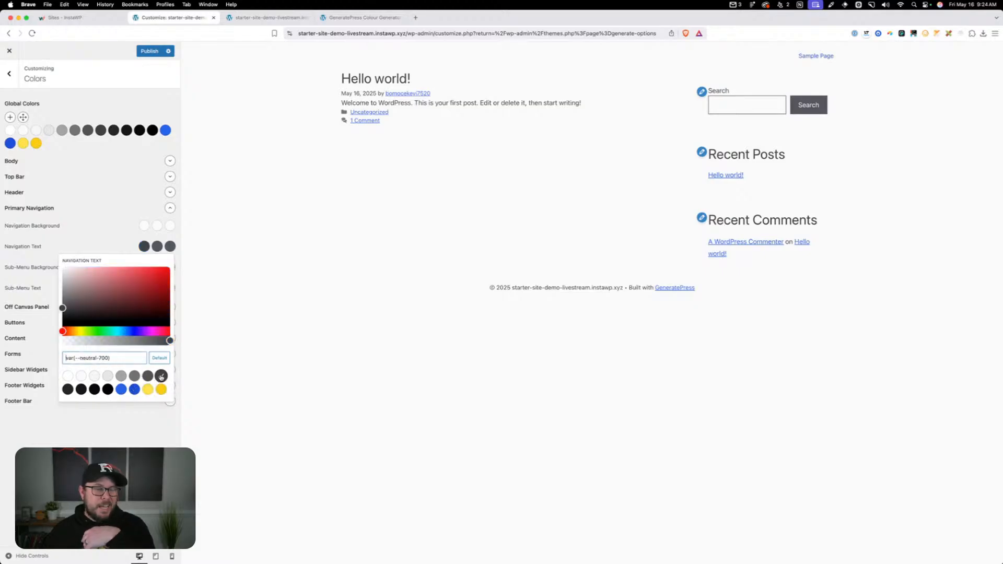
click(158, 246)
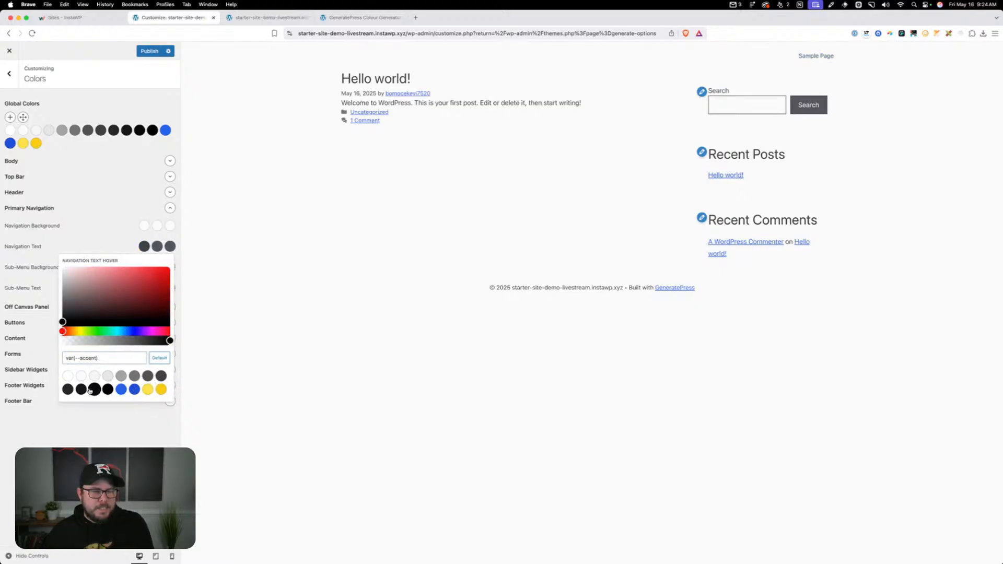
click(81, 390)
click(169, 247)
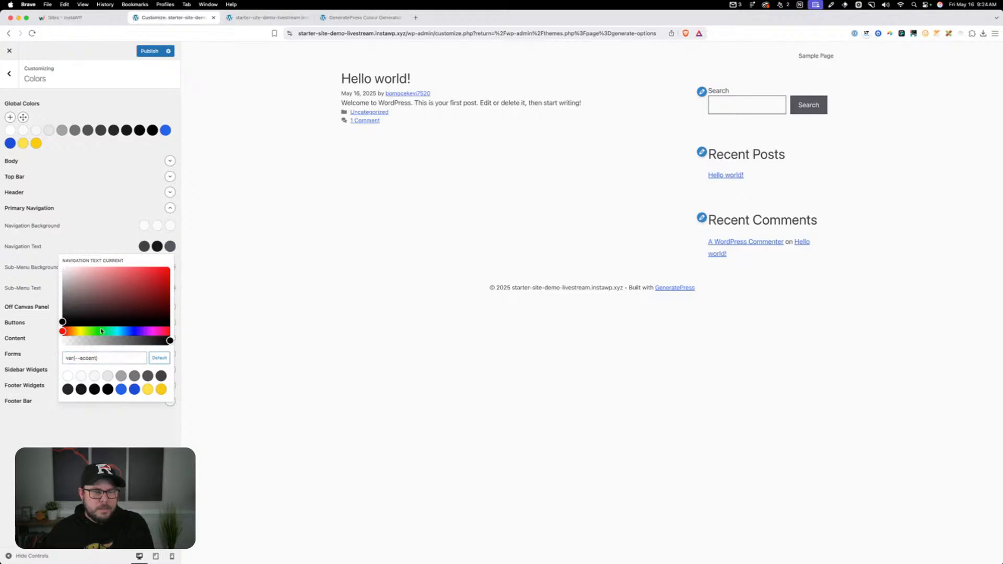
click(81, 389)
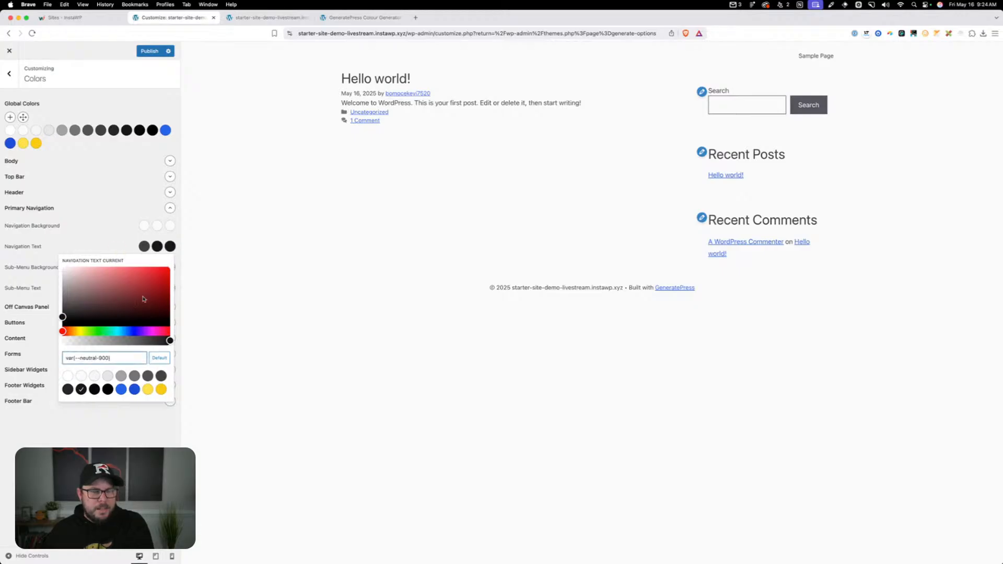
click(145, 249)
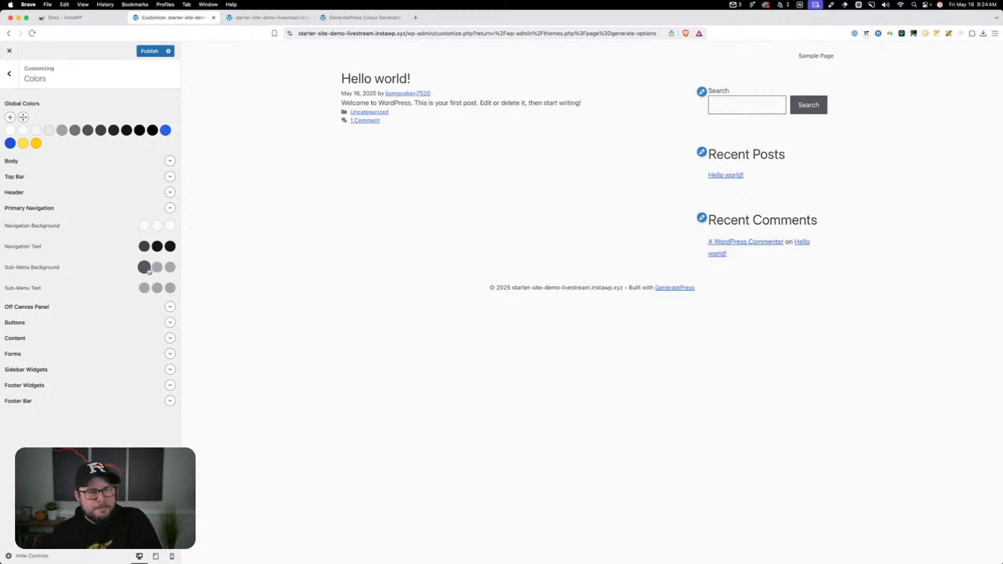
Set the Primary Navigation sub-menu background to neutral-50 for the initial, hover and current states
click(145, 268)
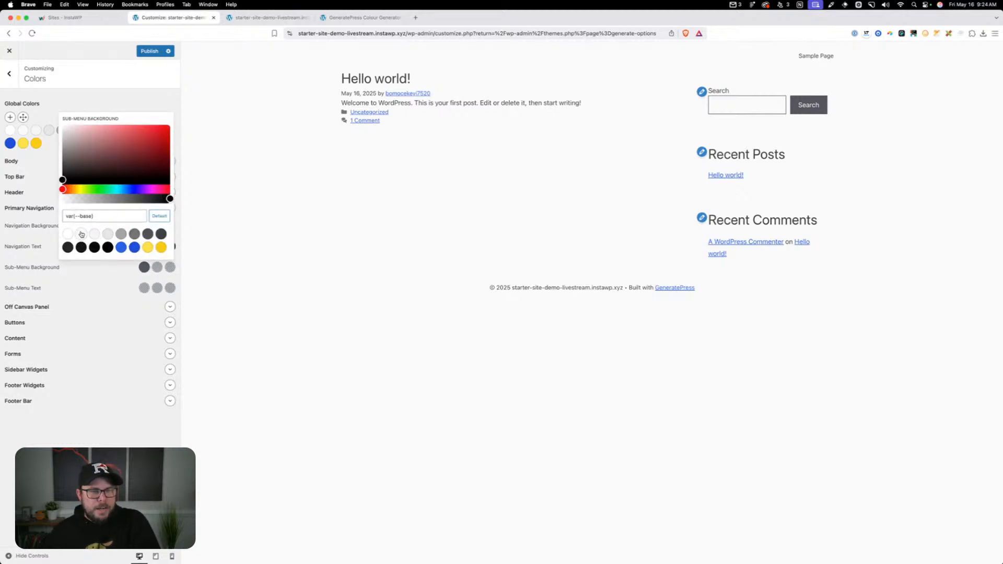
click(158, 268)
click(81, 235)
click(170, 267)
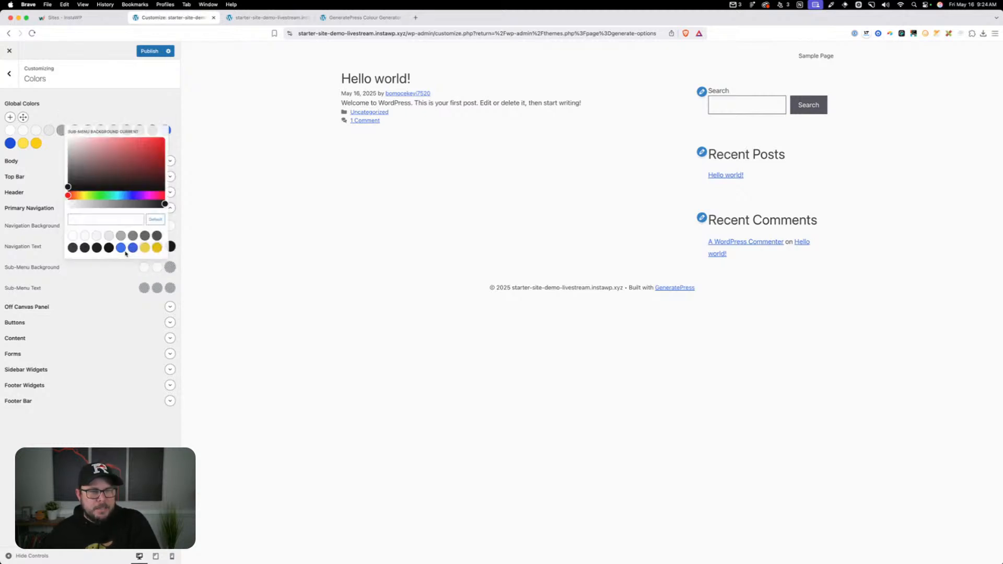
click(81, 237)
Set the Primary Navigation sub-menu text to neutral-700, with neutral-900 for hover and current, and collapse the Primary Navigation group
click(145, 288)
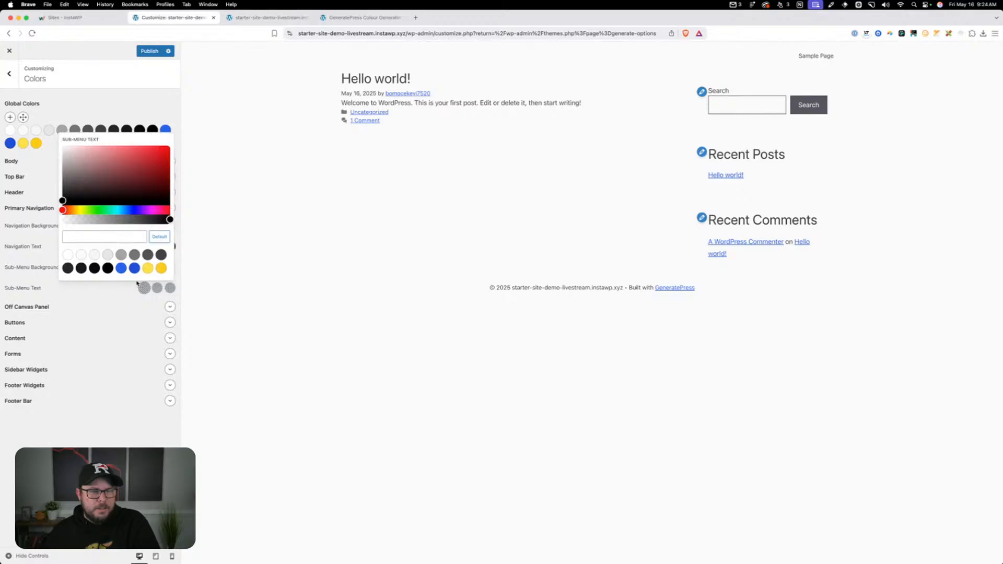
click(159, 255)
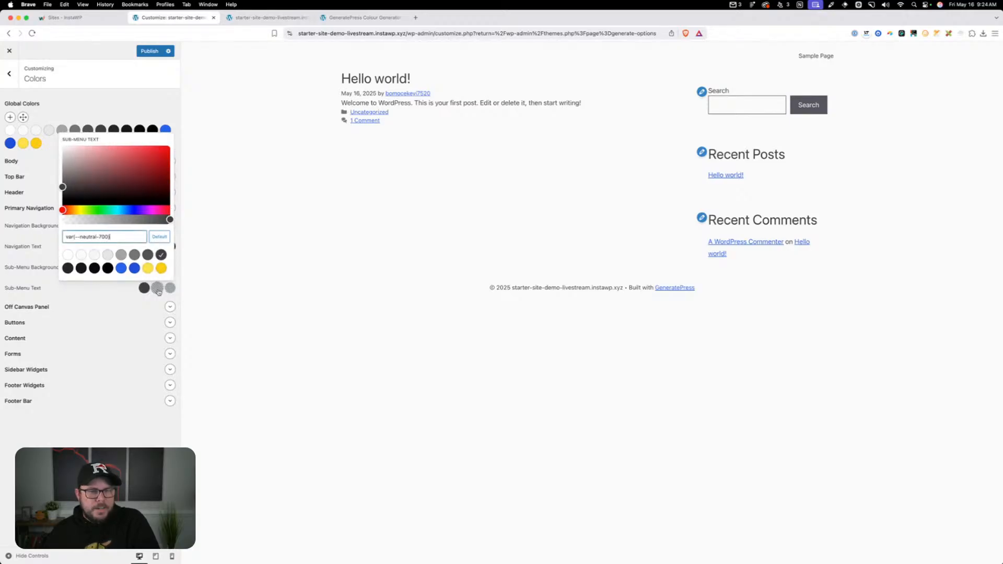
click(157, 288)
click(81, 268)
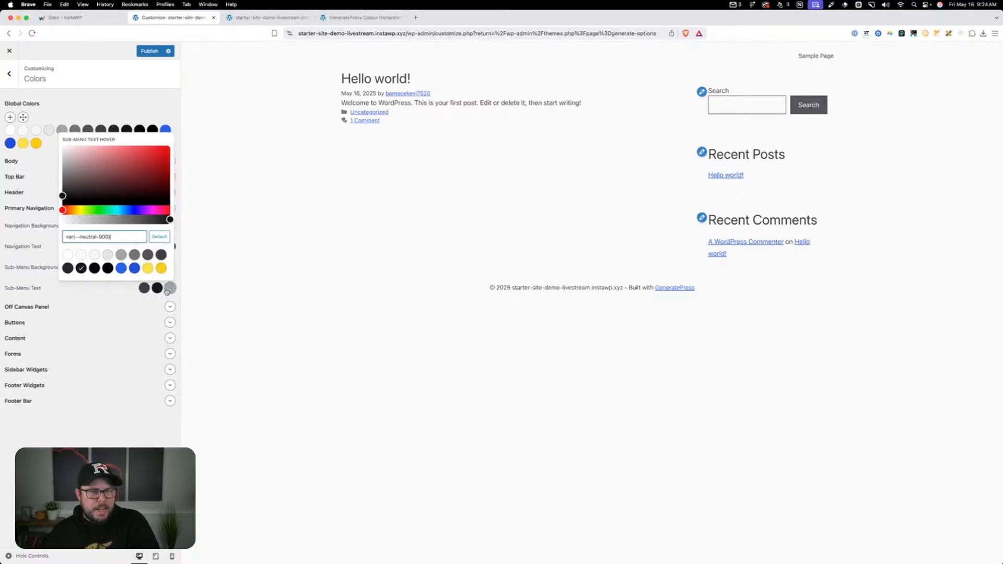
click(170, 288)
click(84, 269)
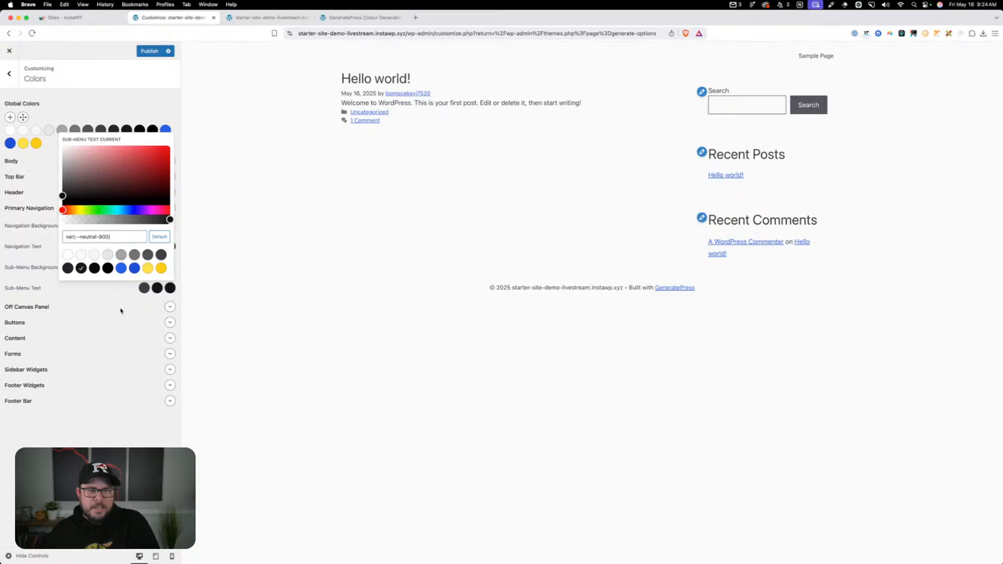
click(121, 309)
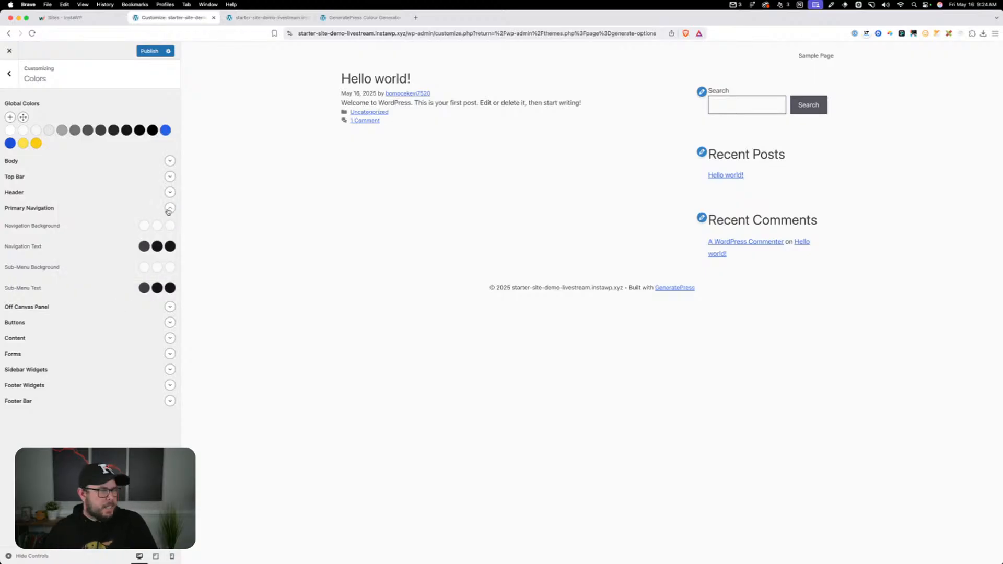
click(169, 210)
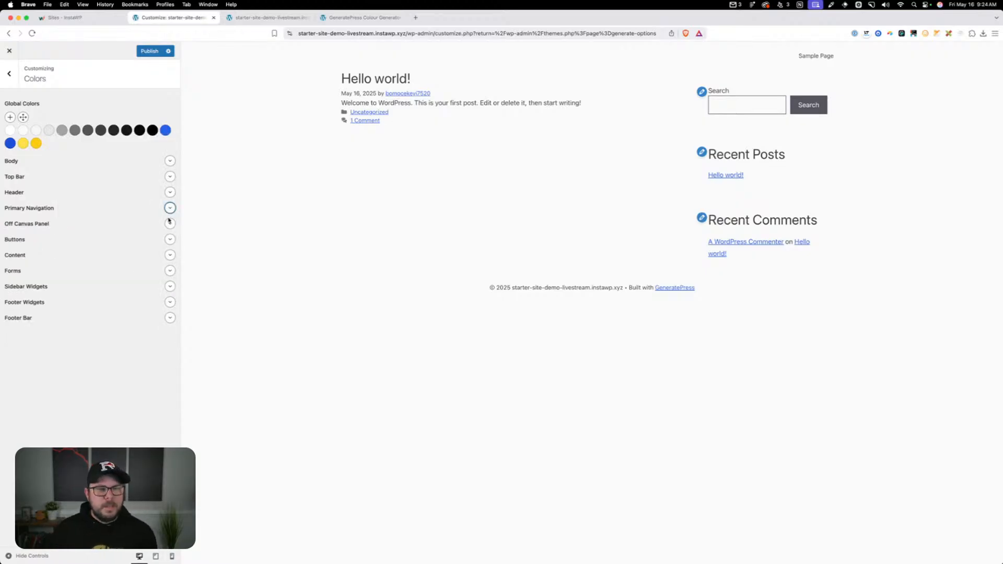
Set the Off Canvas Panel navigation background to neutral-50 for the initial, hover and current states
click(171, 226)
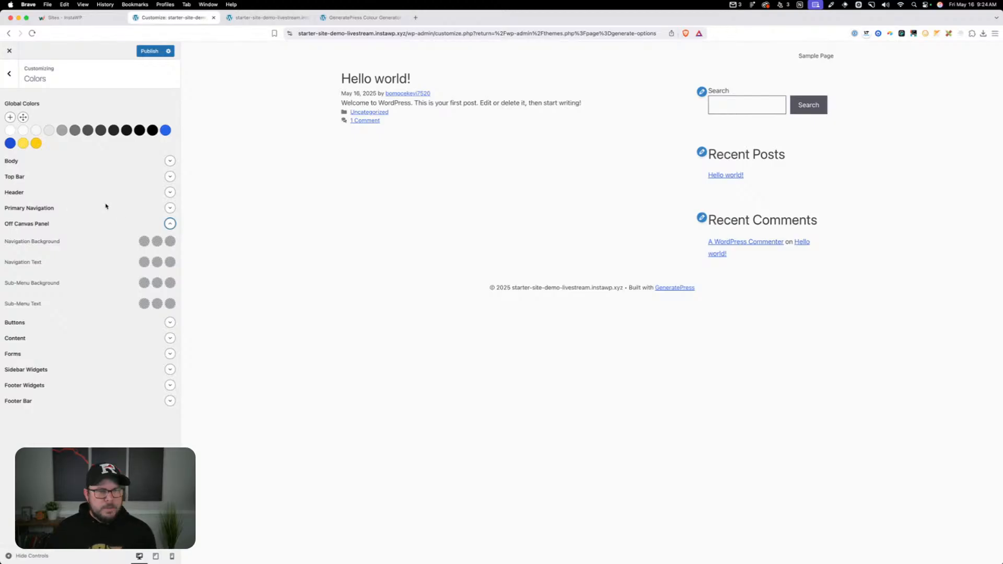
click(145, 241)
click(81, 372)
click(157, 240)
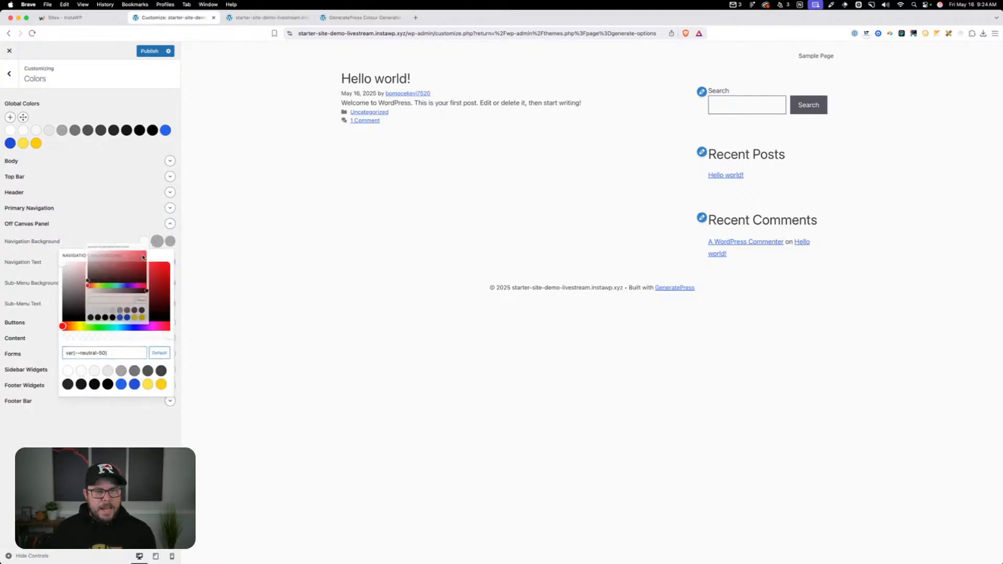
click(81, 371)
click(170, 241)
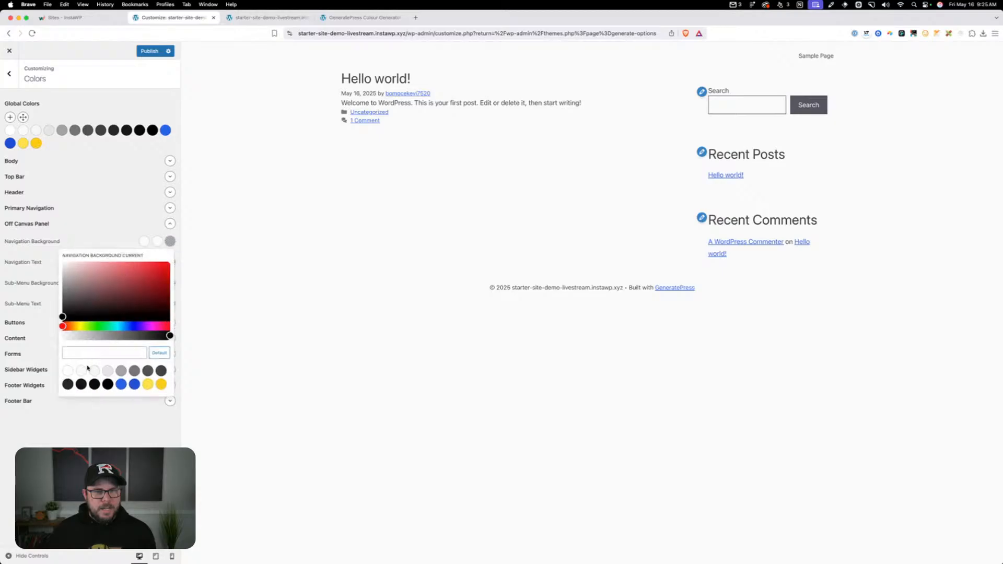
click(81, 372)
click(119, 217)
Set the Off Canvas Panel navigation text to neutral-700, with neutral-900 for its hover and current states
click(144, 262)
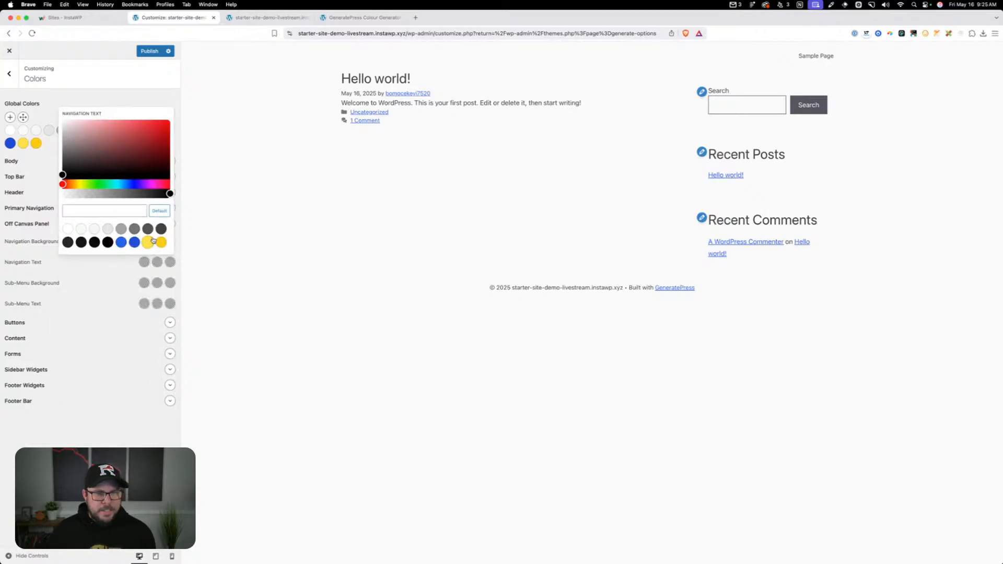
click(161, 228)
click(156, 263)
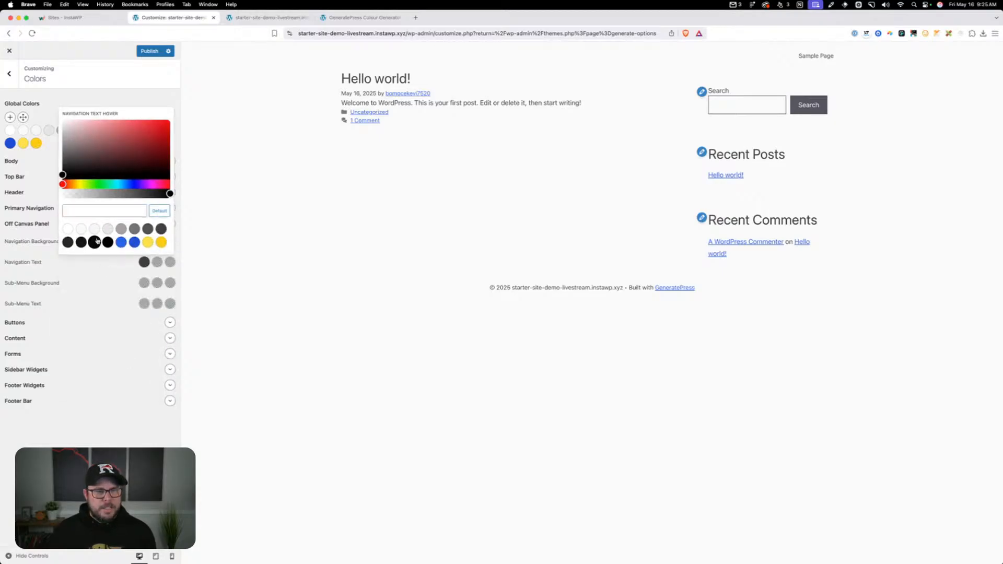
click(81, 242)
click(172, 266)
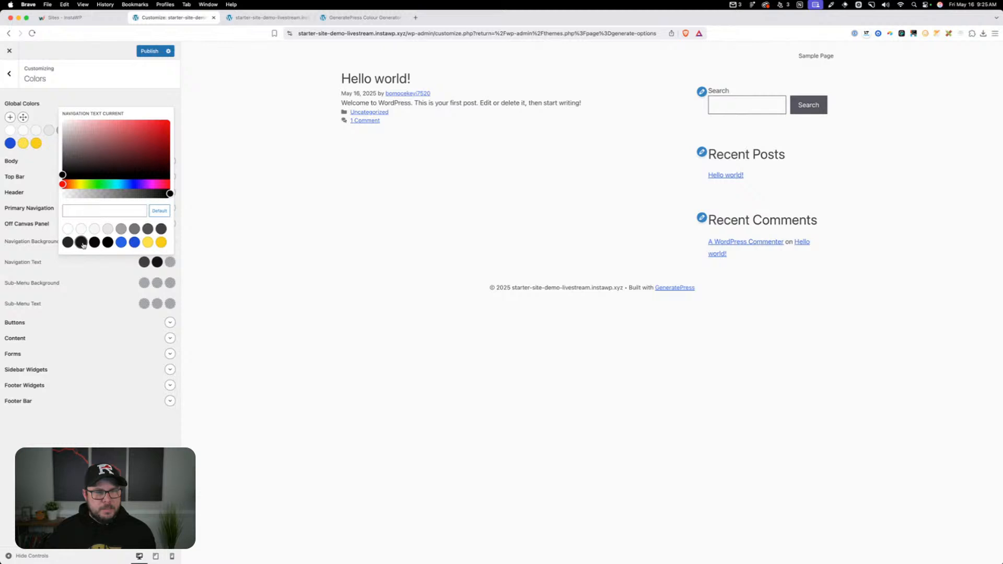
click(81, 241)
click(136, 285)
Set the Off Canvas Panel sub-menu background to neutral-50 for the initial, hover and current states
click(140, 285)
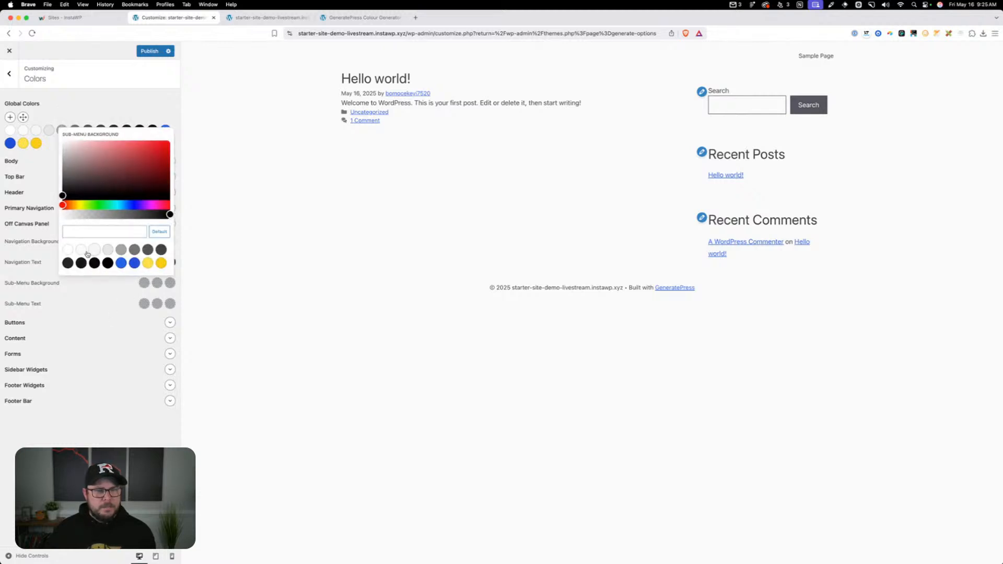
click(81, 250)
click(157, 283)
click(81, 250)
click(170, 283)
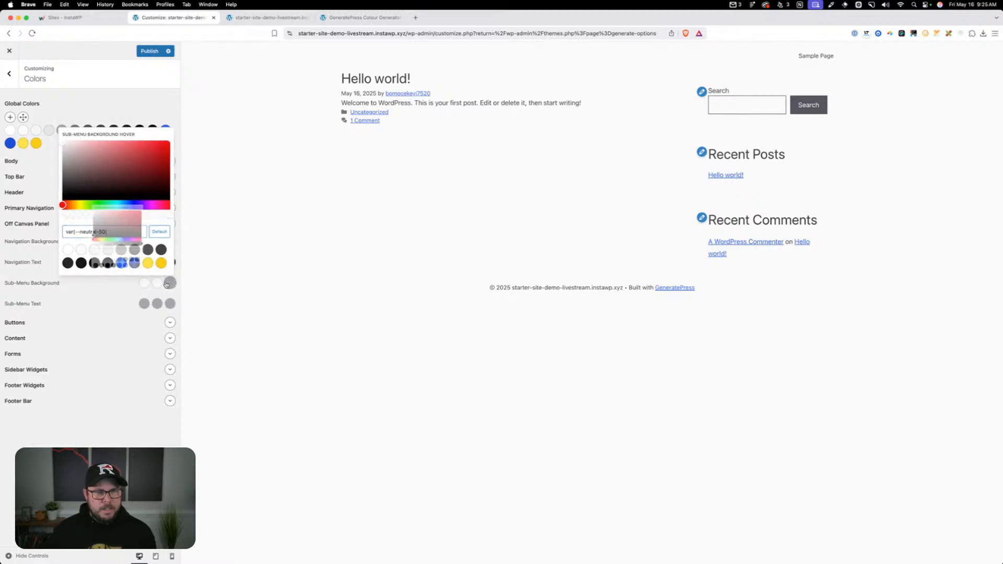
click(81, 249)
Set the Off Canvas Panel sub-menu text to neutral-700, with neutral-900 for hover and current, and collapse the Off Canvas Panel group
click(143, 304)
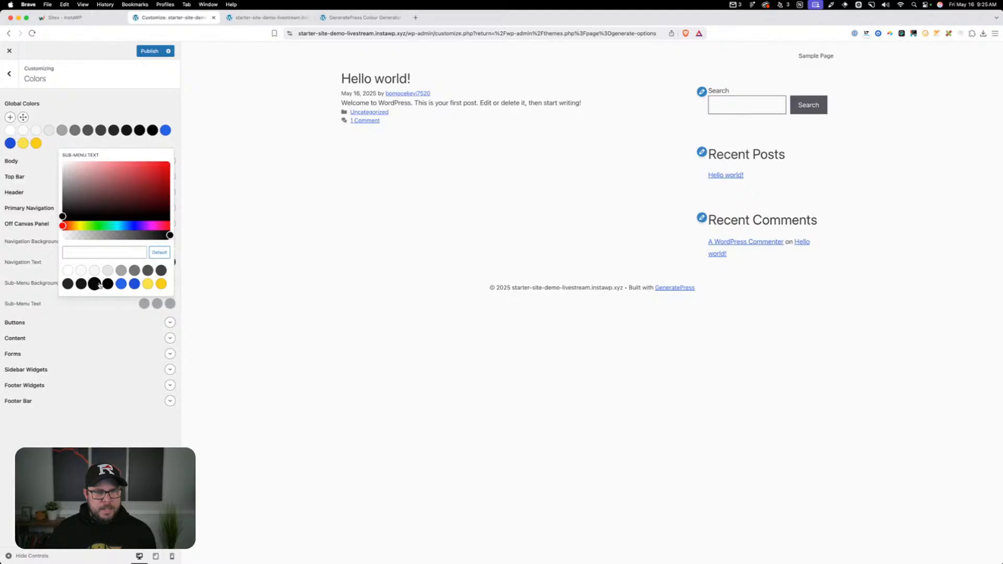
click(147, 270)
click(154, 304)
click(82, 283)
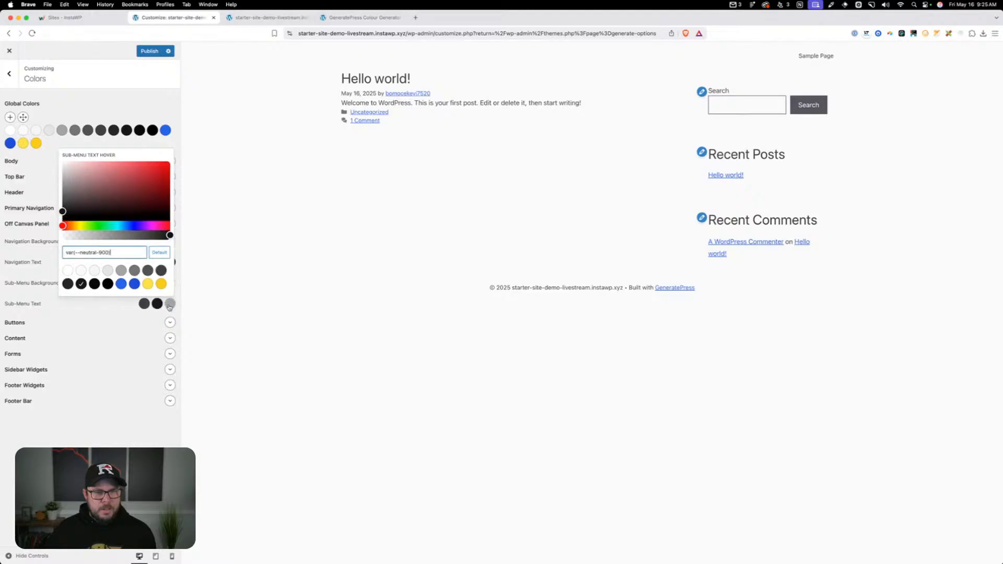
click(170, 303)
click(81, 283)
click(109, 327)
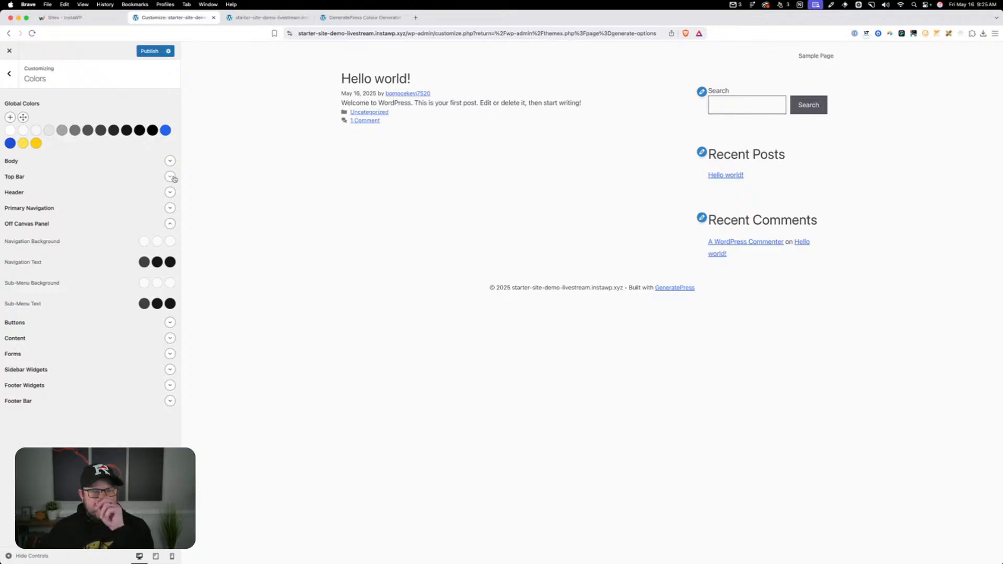
click(170, 223)
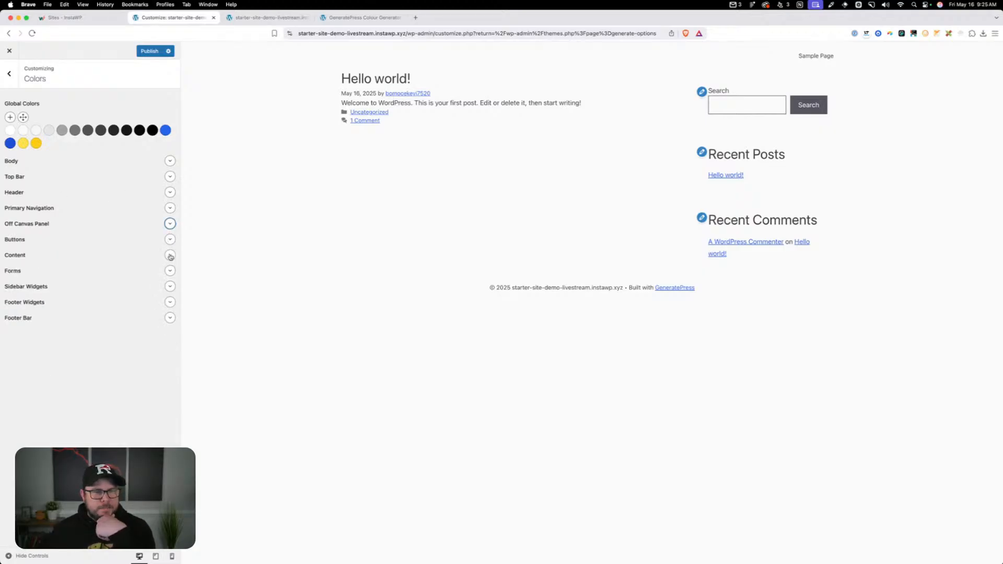
Try brand-primary as the Content link color and brand-primary-alt as its hover color
click(169, 256)
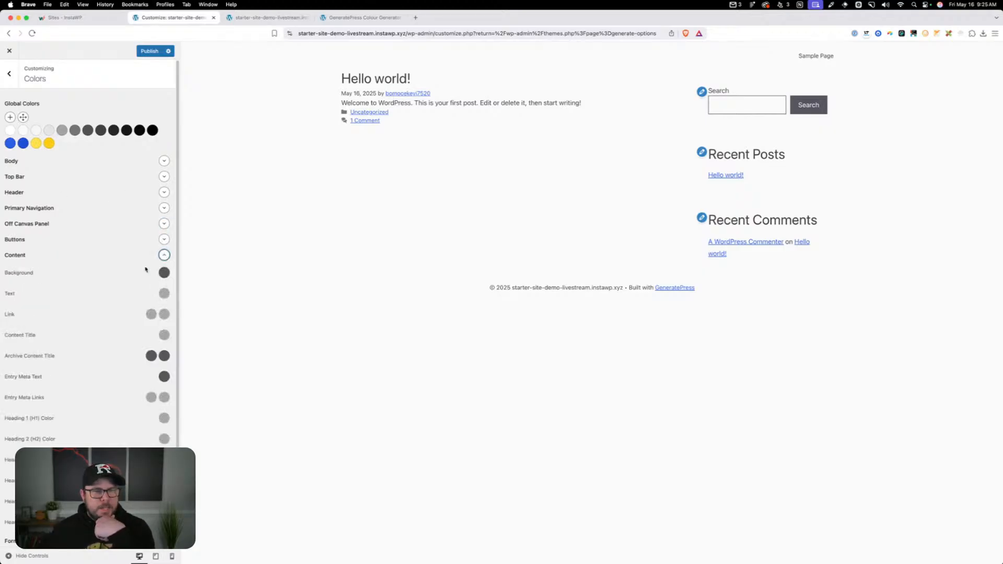
click(151, 314)
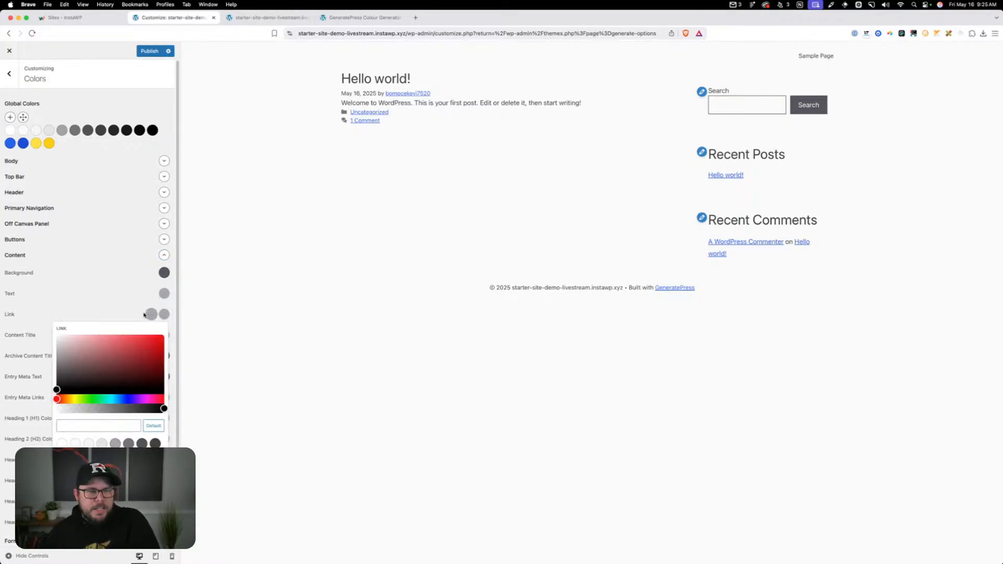
click(115, 456)
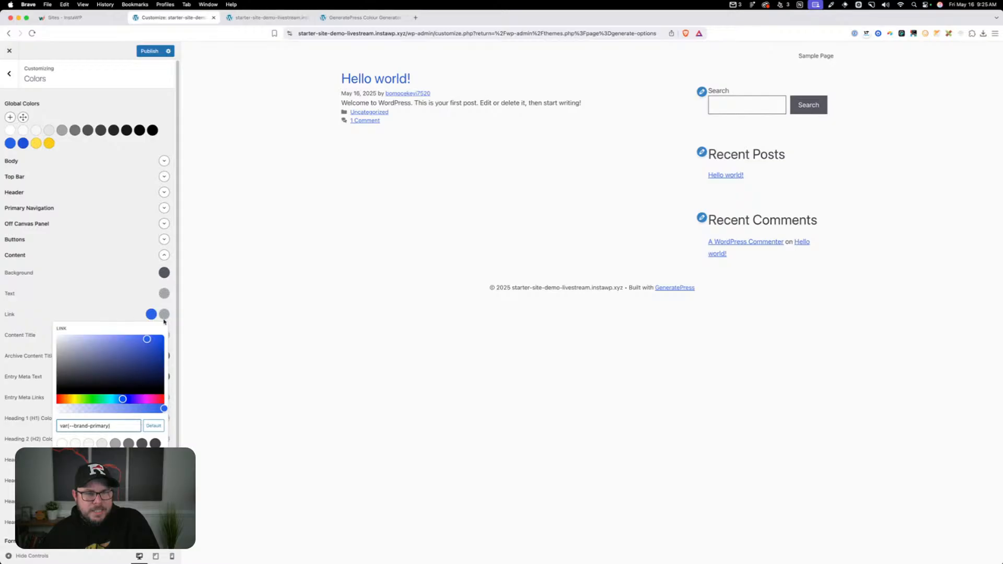
click(164, 315)
click(129, 457)
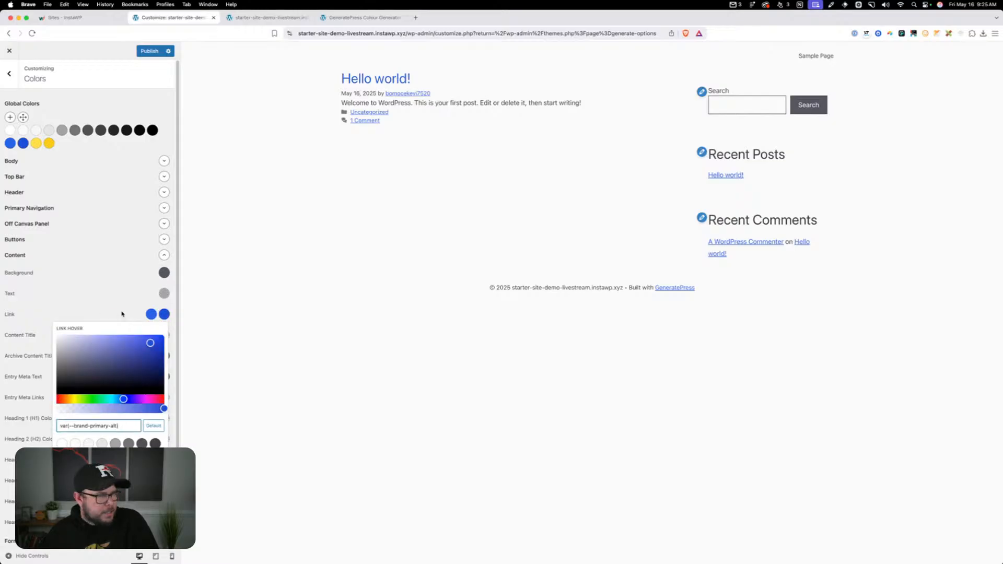
click(120, 314)
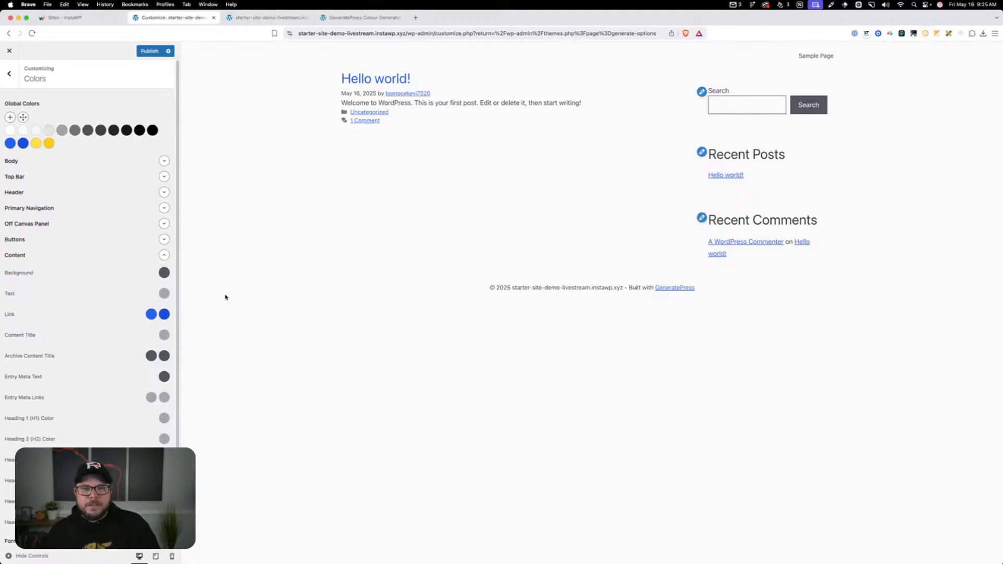
Reset the Content link color and its hover color to their defaults
click(152, 315)
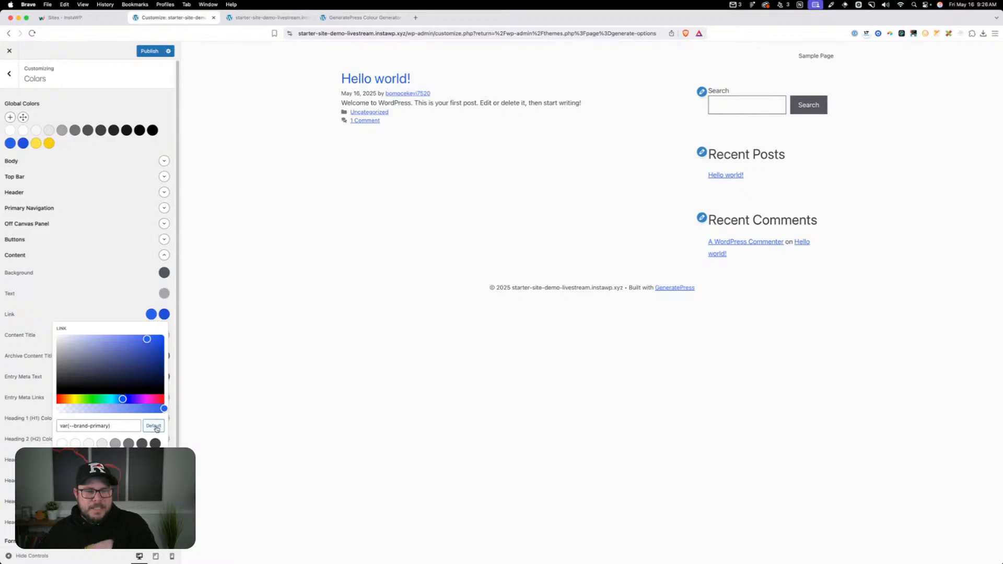
click(155, 427)
click(164, 315)
click(154, 427)
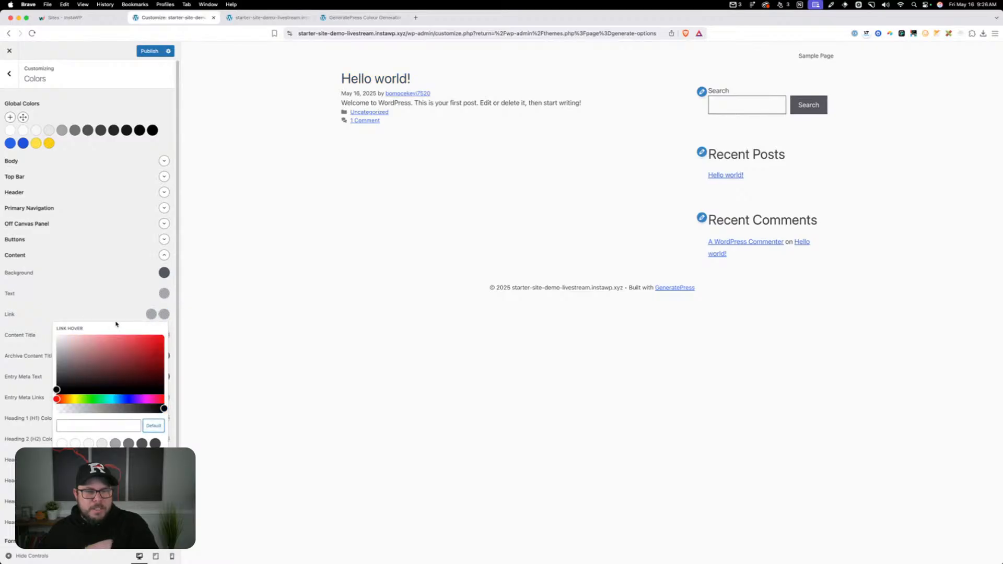
Check the Body group's link colors for comparison with the Content link, and collapse the Body group again
click(120, 306)
click(164, 160)
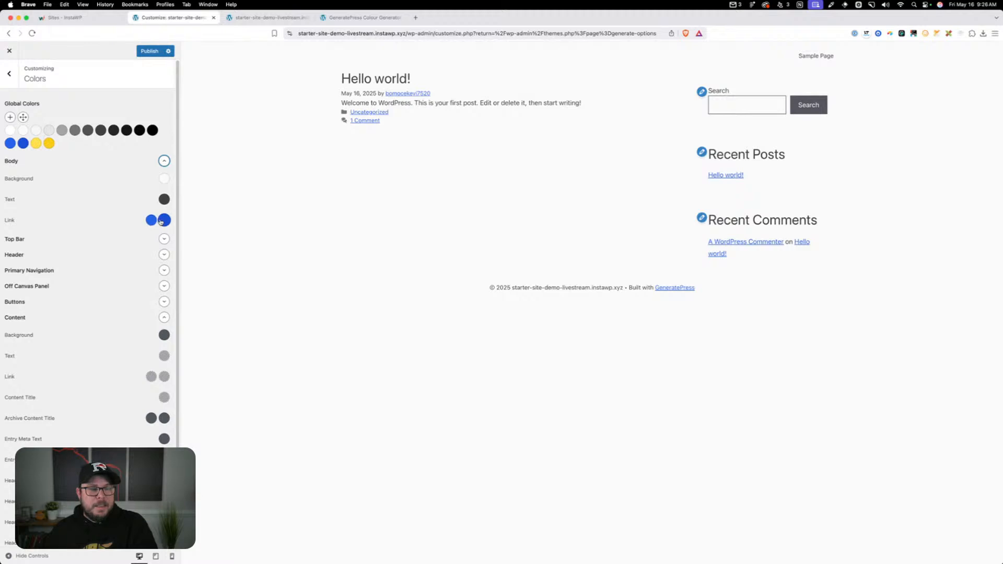
click(164, 161)
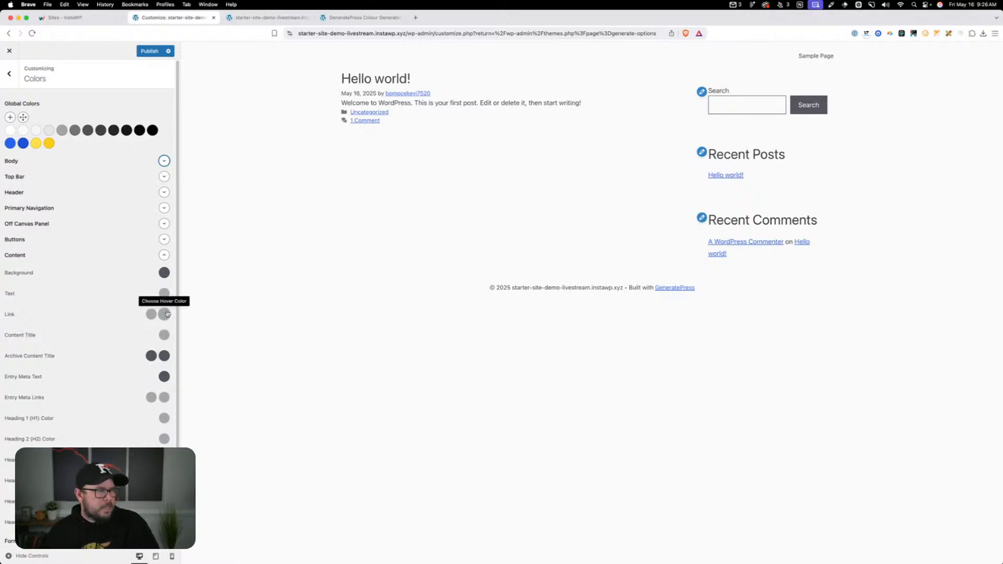
Try neutral-600 as the Archive Content Title color in the Content group
scroll(162, 324, down, 2)
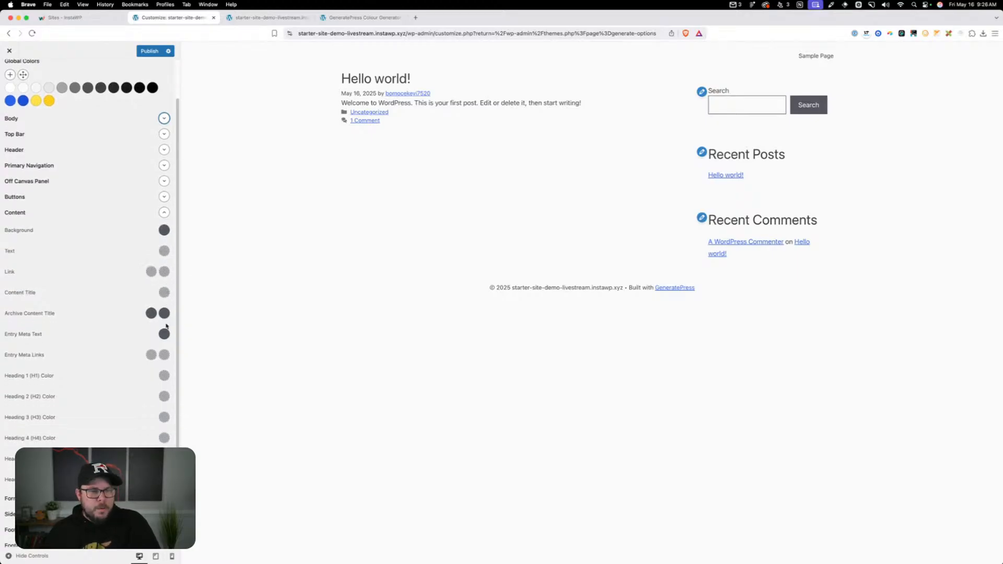
scroll(161, 325, down, 1)
click(151, 305)
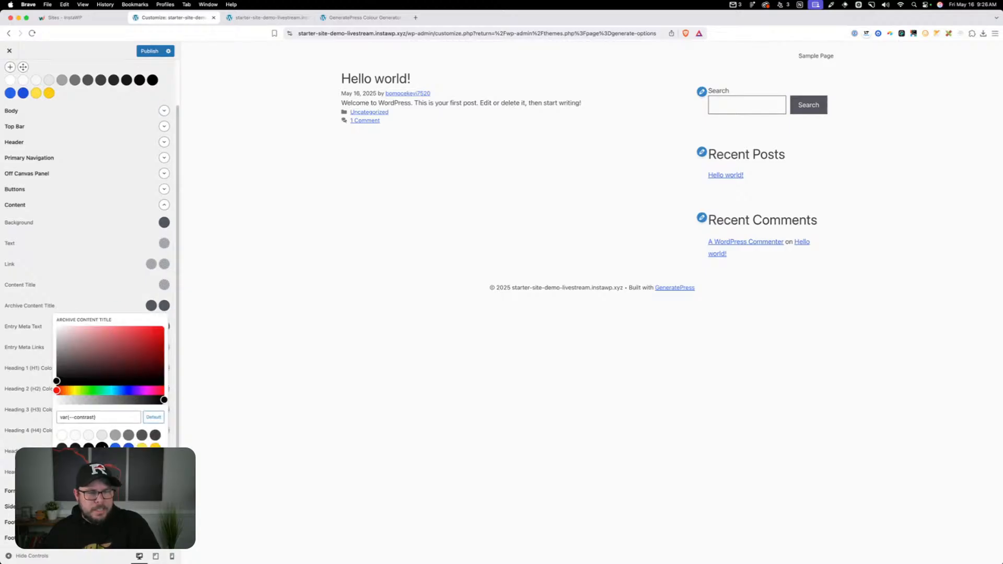
click(141, 435)
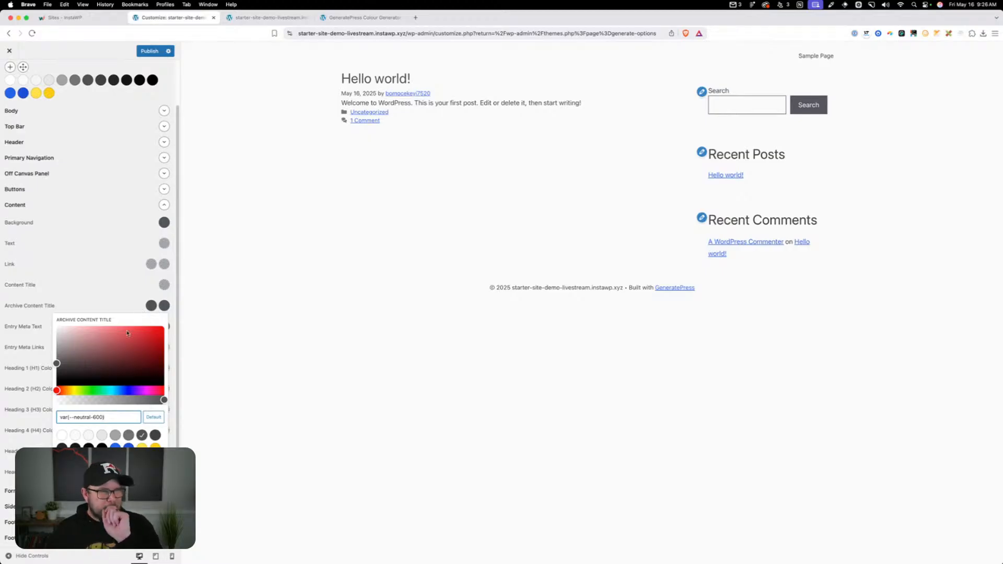
click(130, 308)
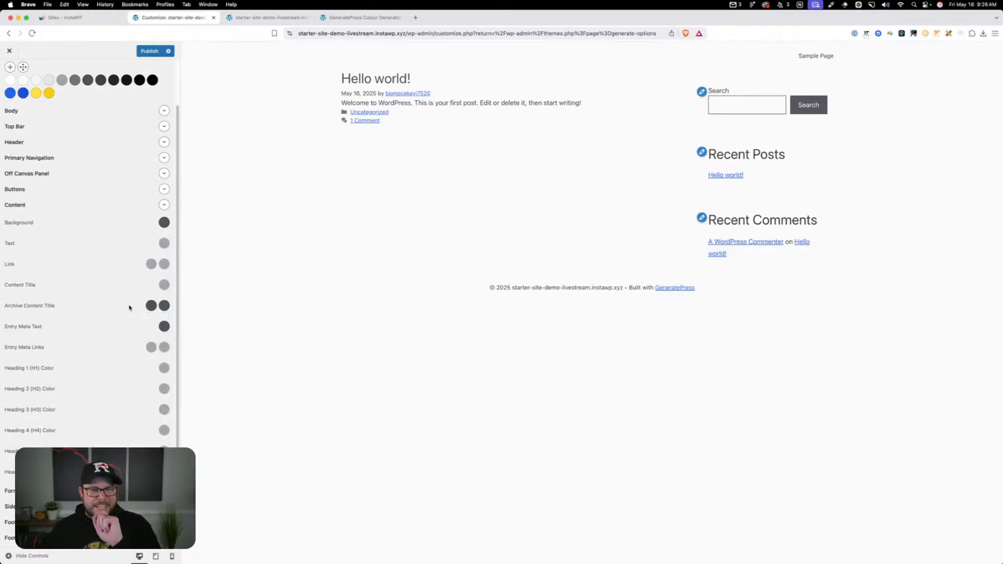
Set the Archive Content Title color and its hover color to neutral-700
click(164, 305)
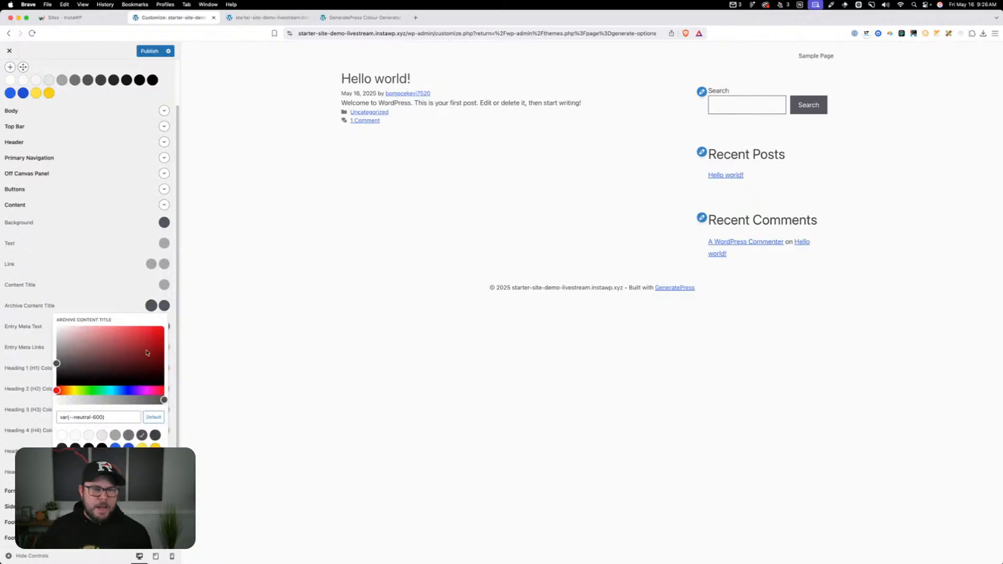
click(155, 435)
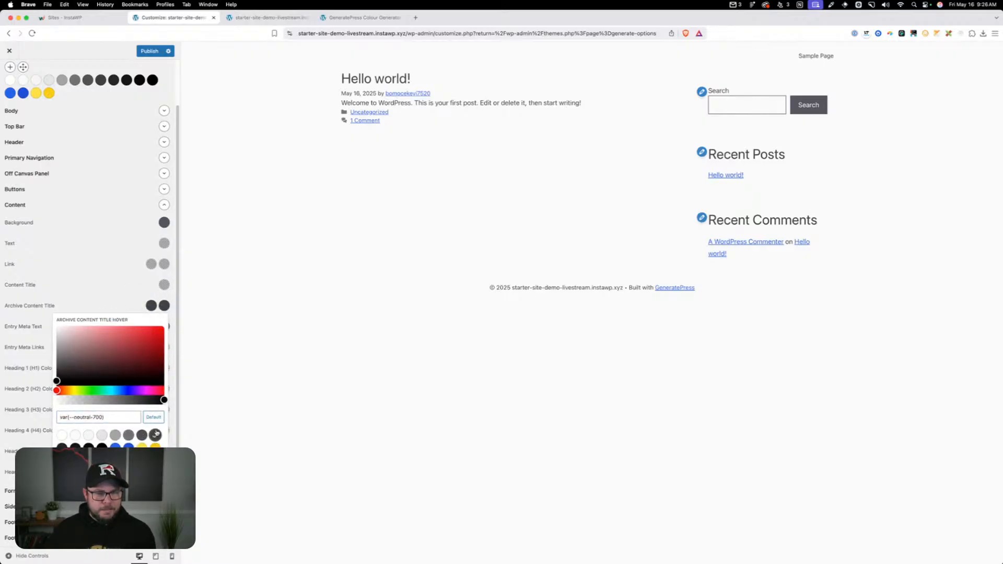
click(135, 302)
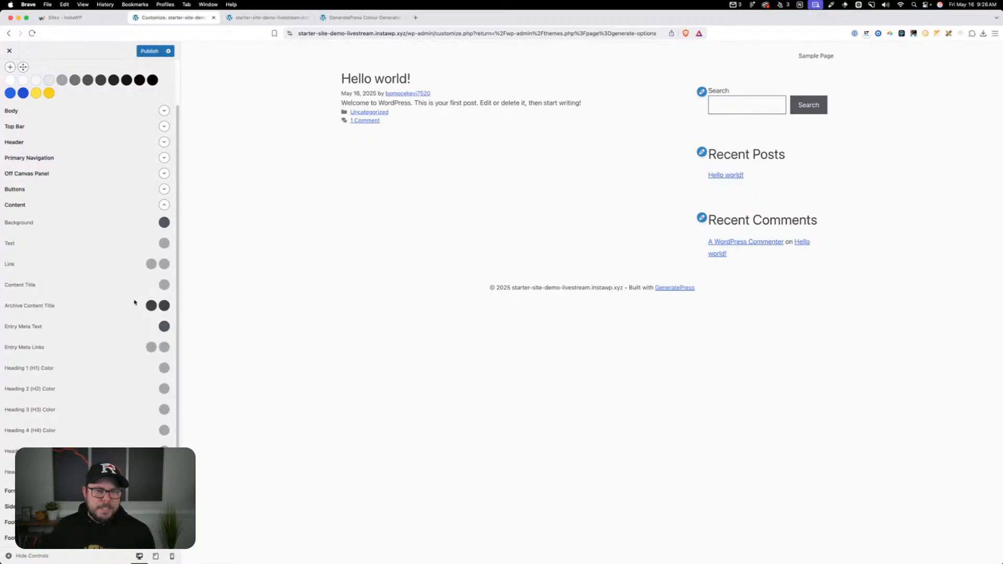
Set the Heading 1 (H1) and Heading 2 (H2) colors in the Content group to neutral-900
click(164, 368)
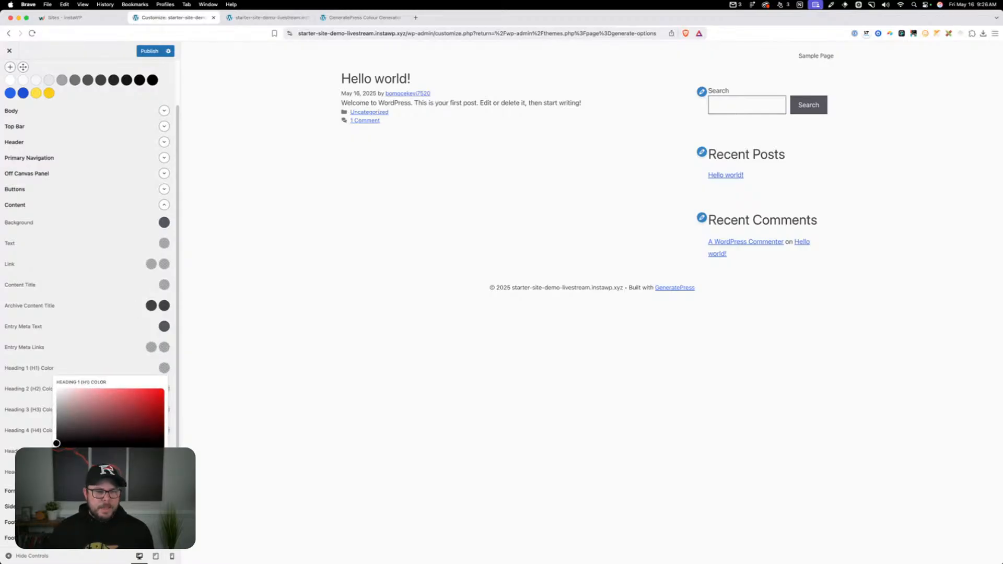
drag(56, 443, 57, 430)
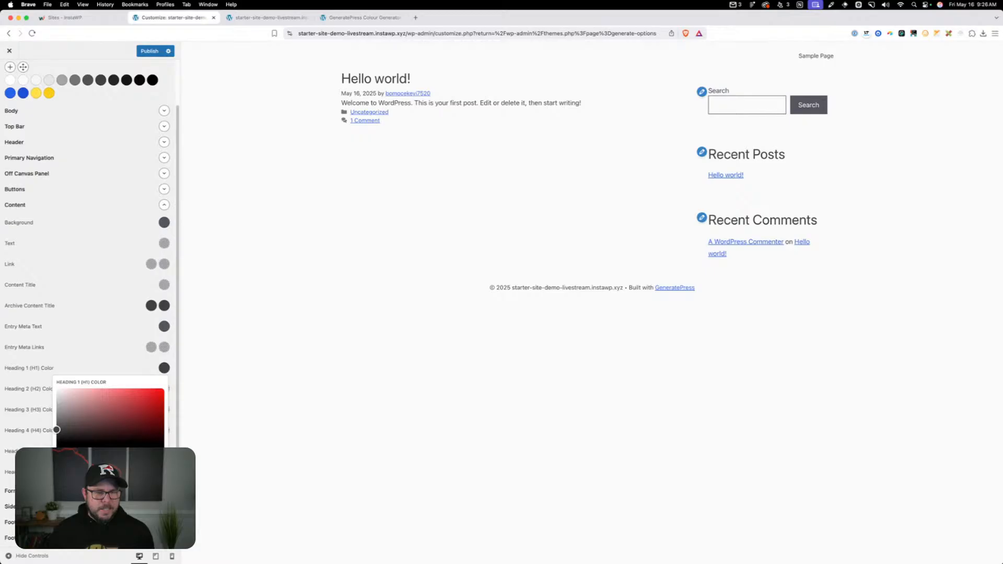
drag(56, 429, 57, 438)
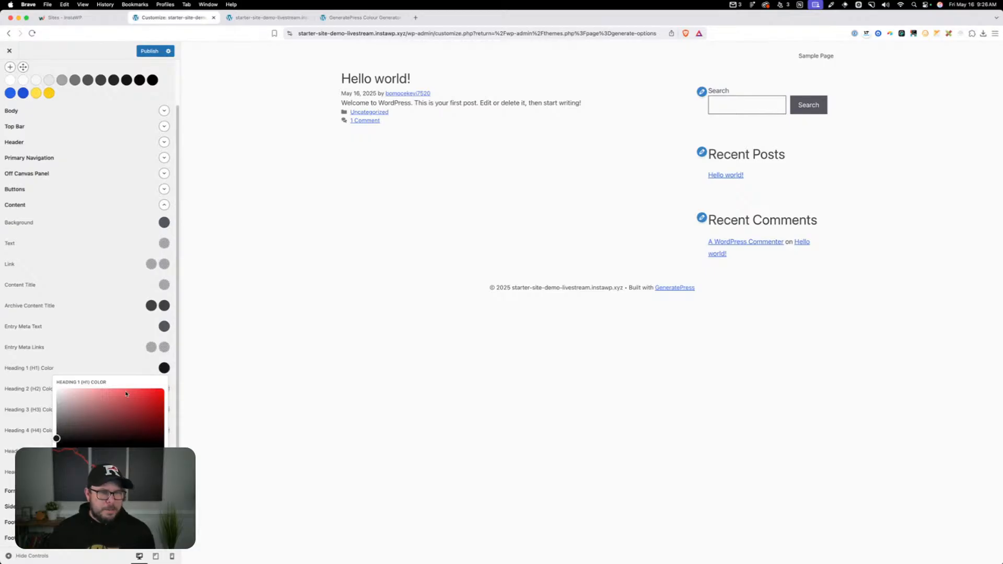
click(179, 398)
click(164, 389)
click(99, 522)
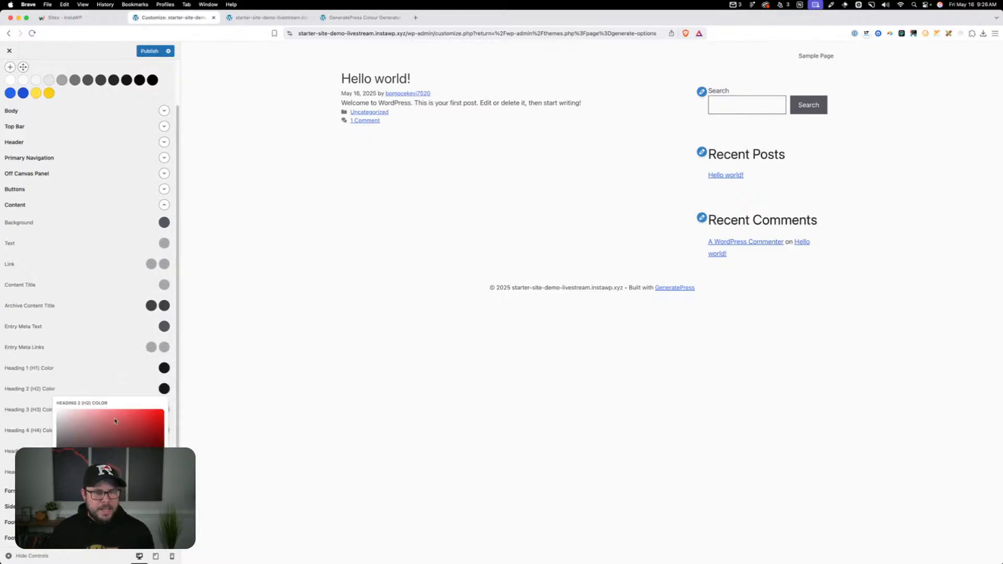
click(140, 388)
Set the Heading 3 (H3) through Heading 6 (H6) colors in the Content group to neutral-900
scroll(140, 389, down, 1)
click(164, 404)
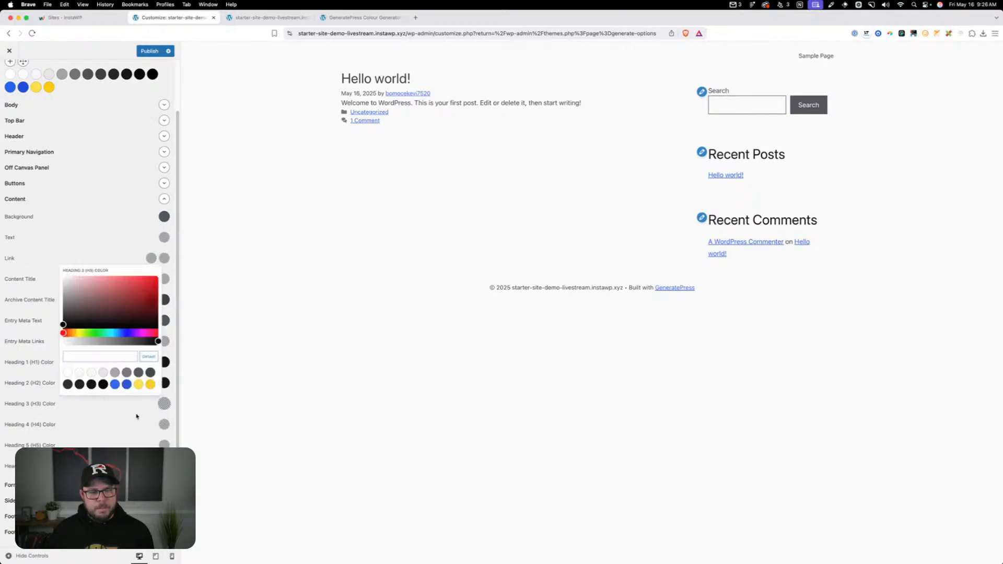
click(75, 384)
click(164, 425)
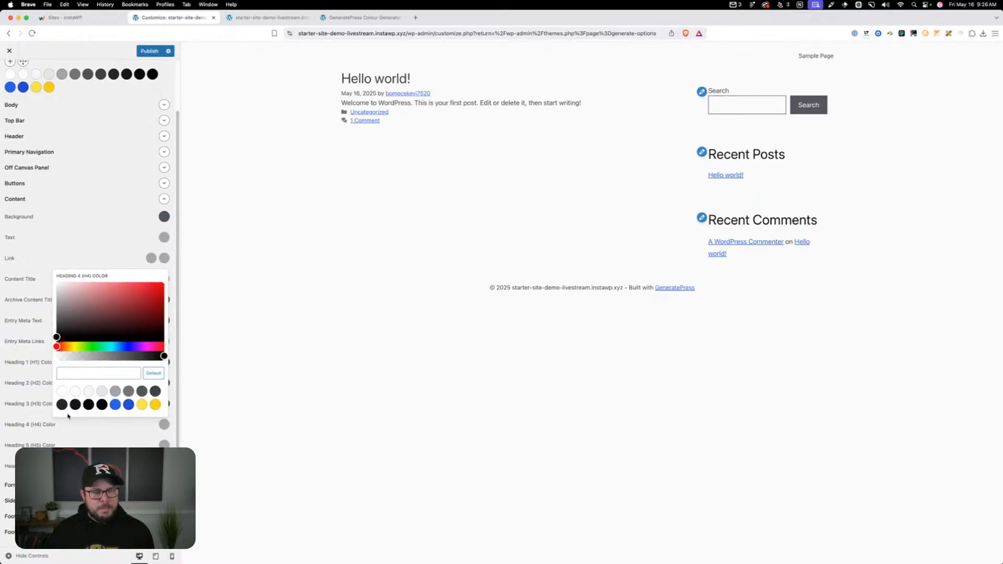
click(75, 405)
click(164, 445)
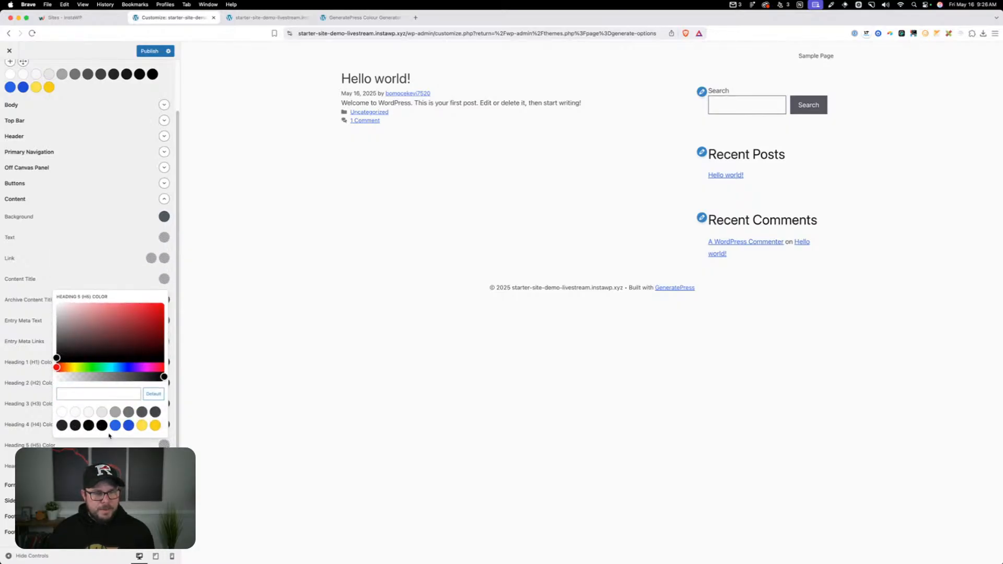
click(75, 425)
click(164, 466)
click(76, 446)
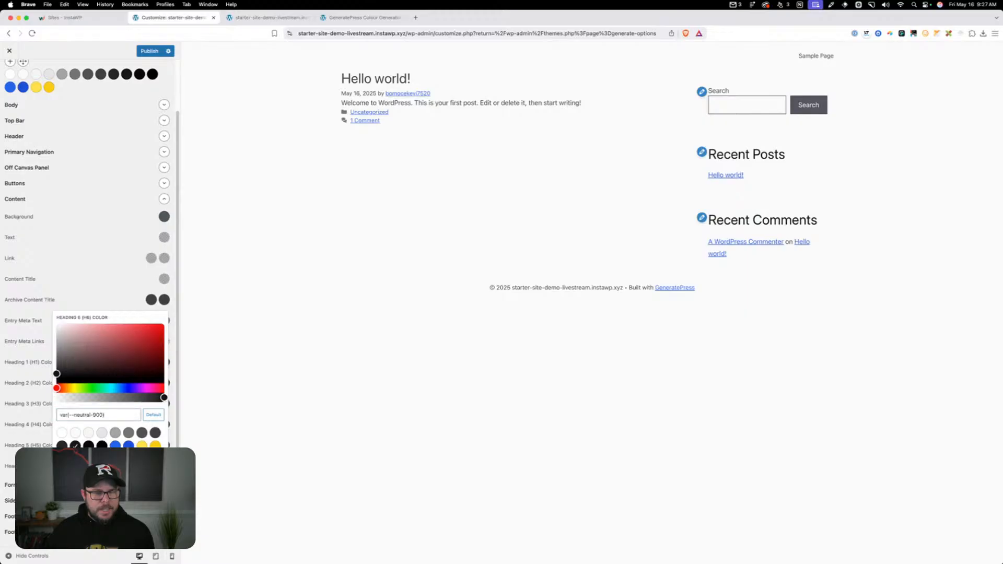
click(164, 466)
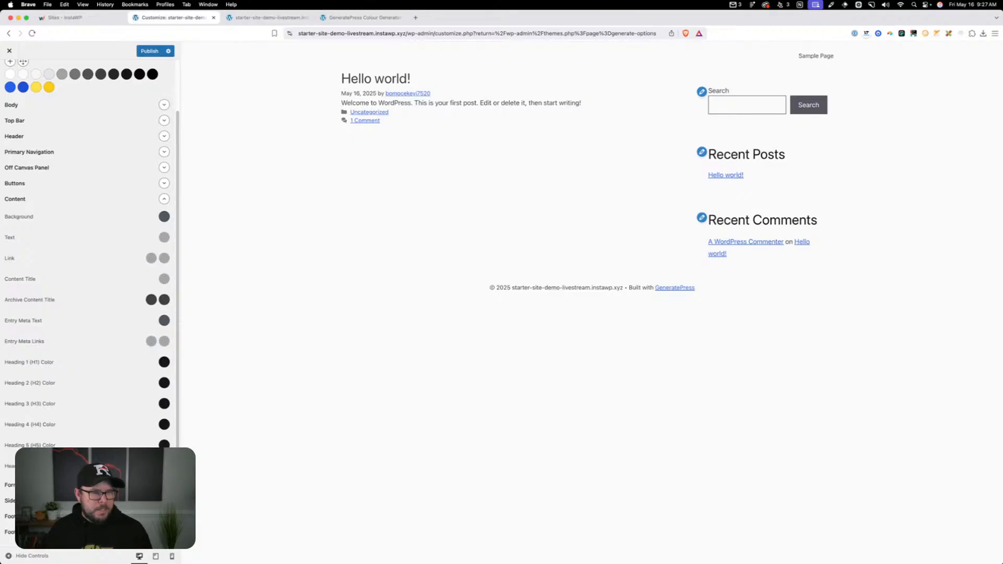
Examine the CSS variable name and hex value of the neutral-500 global color
scroll(63, 303, up, 2)
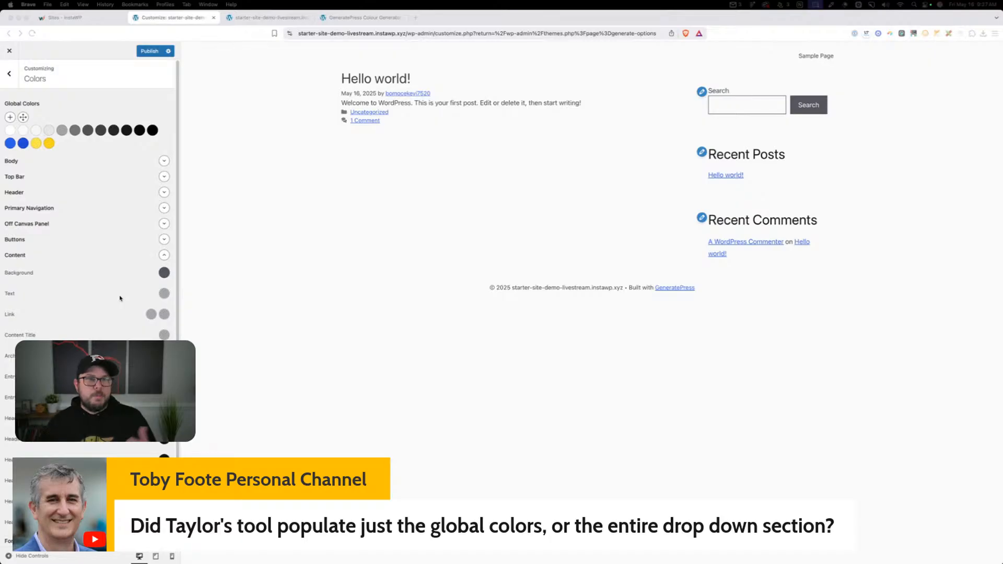
click(74, 136)
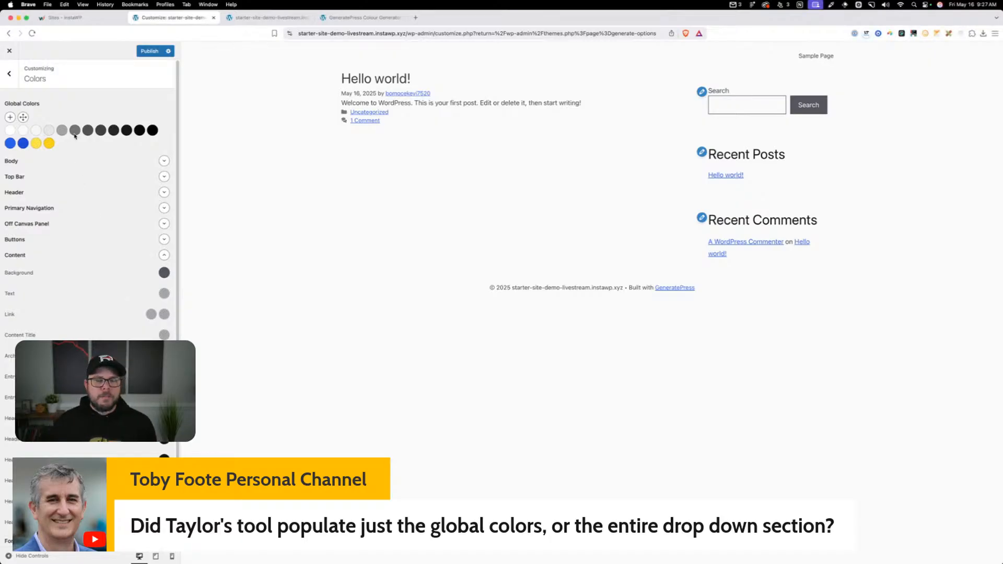
click(75, 133)
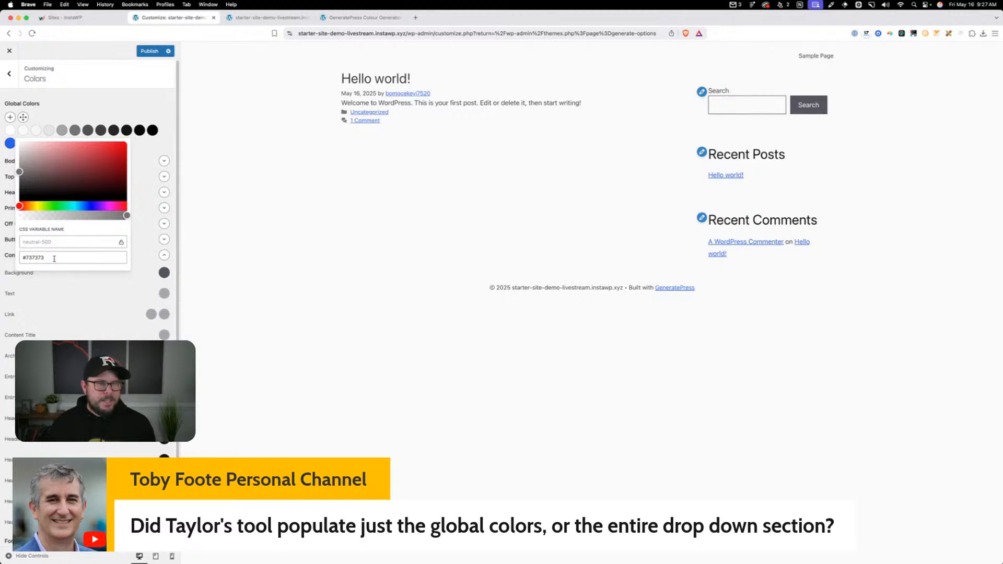
click(137, 153)
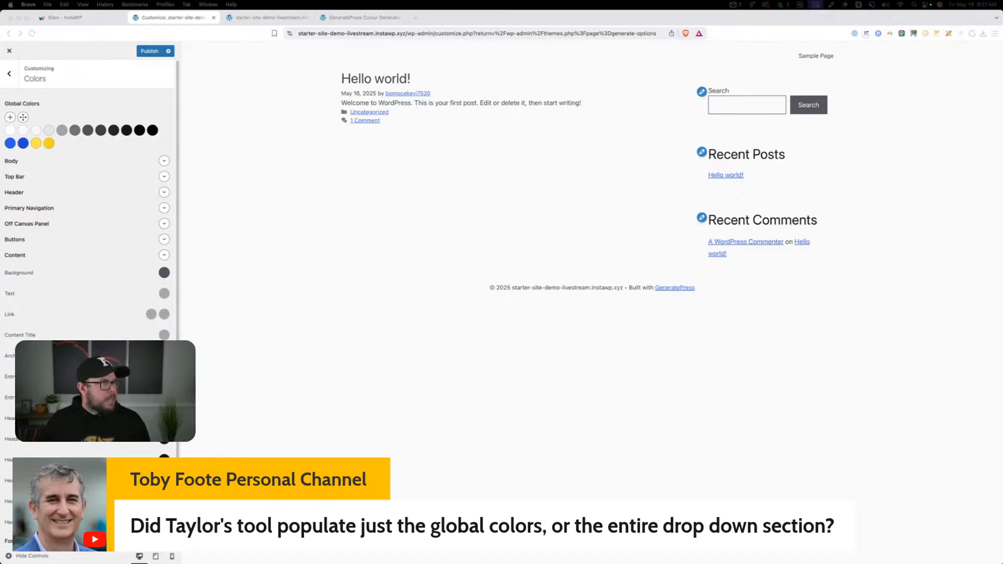
Revisit the CSS variables box of the GeneratePress colour generator, and close both generator pages to return to the Customizer
drag(331, 2, 347, 18)
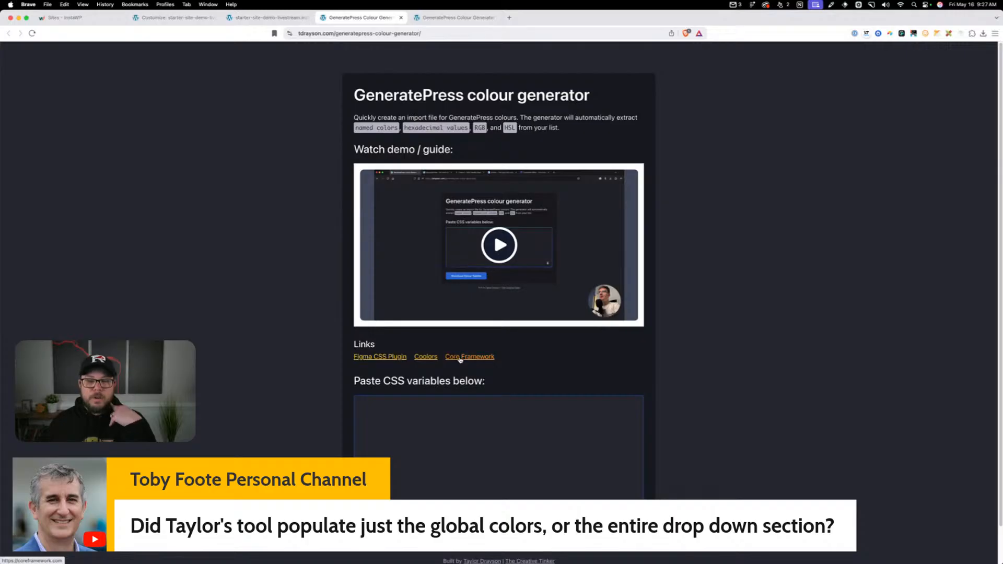
click(444, 439)
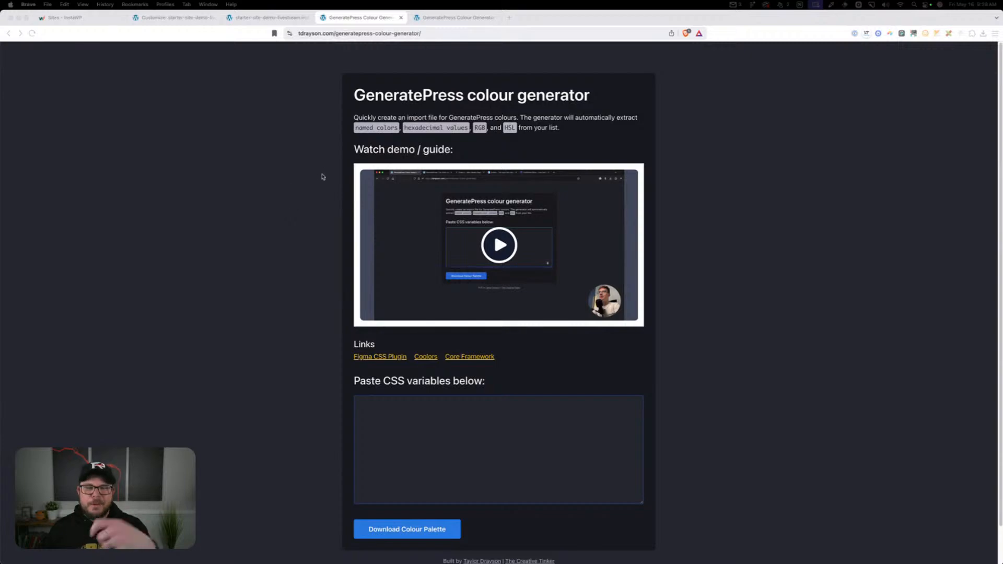
click(400, 17)
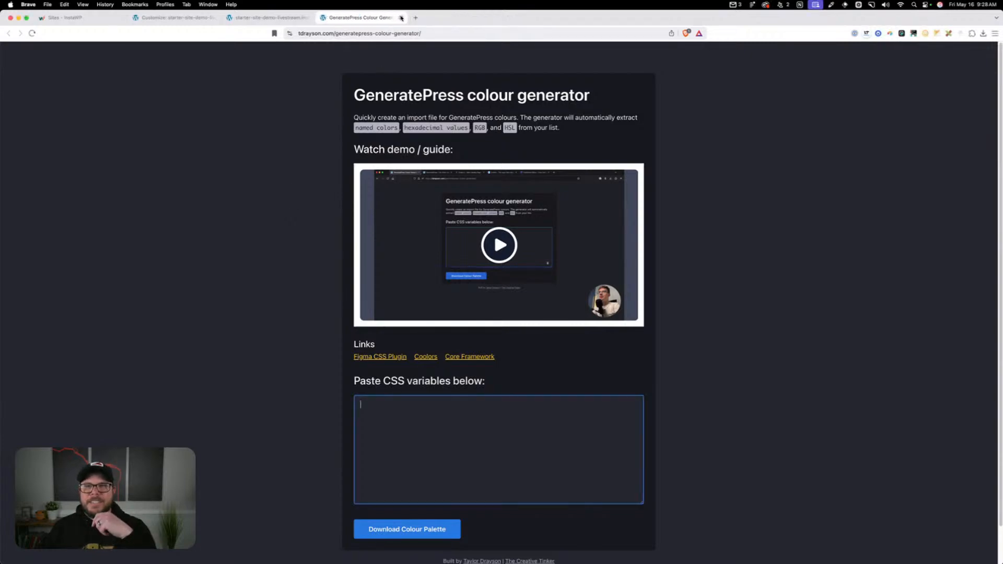
click(401, 17)
click(154, 20)
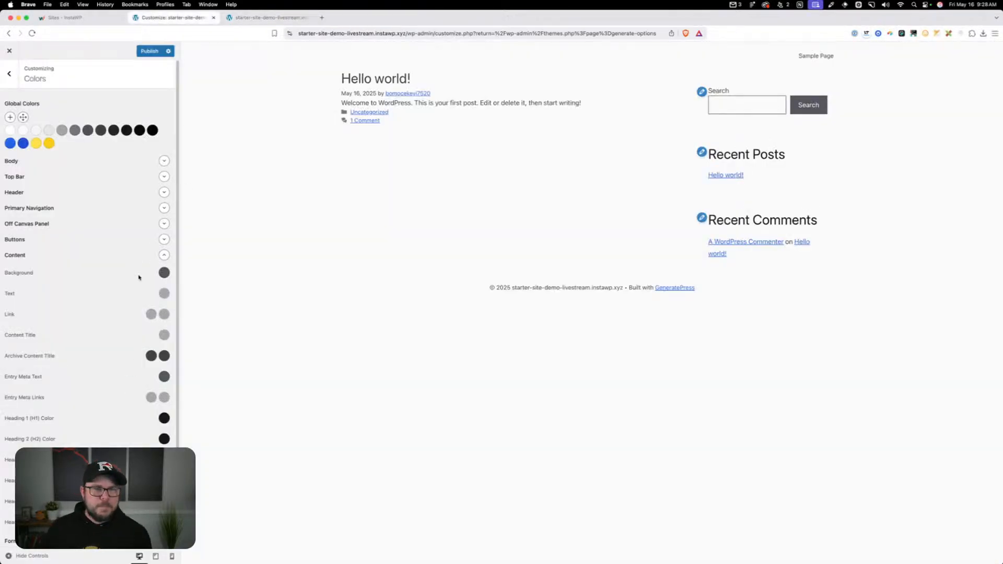
Collapse the Content color group and open the Customizer's Typography settings
click(164, 254)
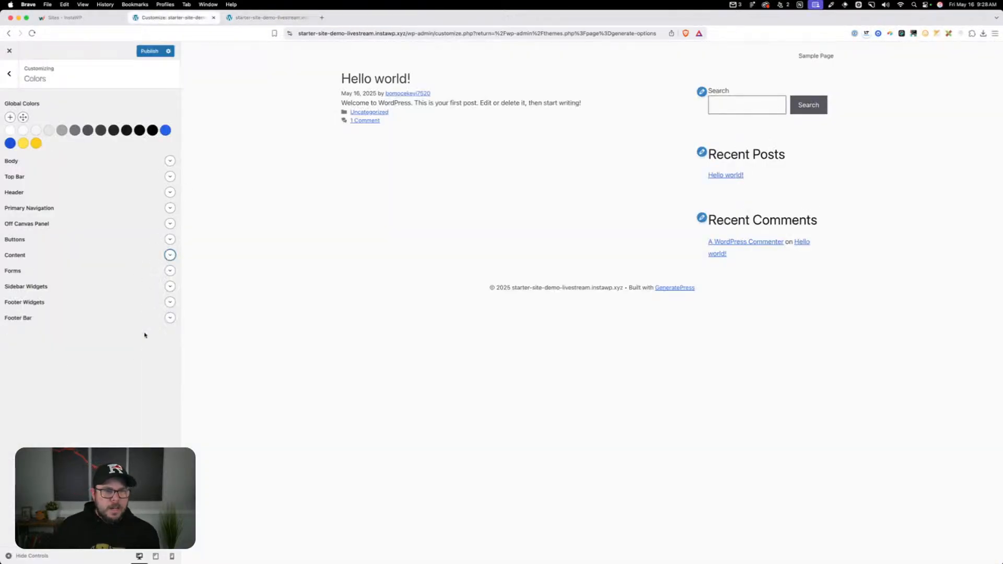
click(10, 75)
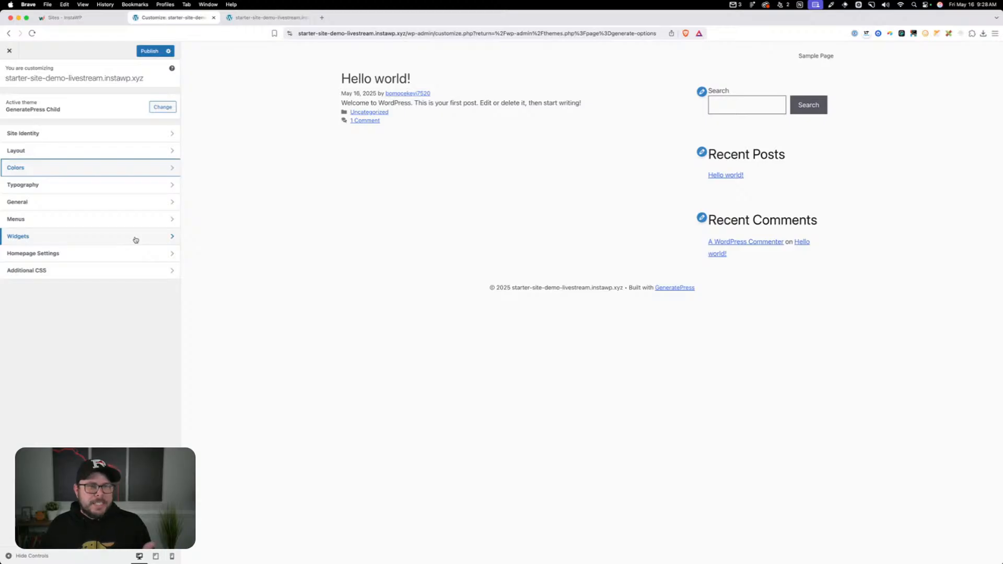
click(144, 193)
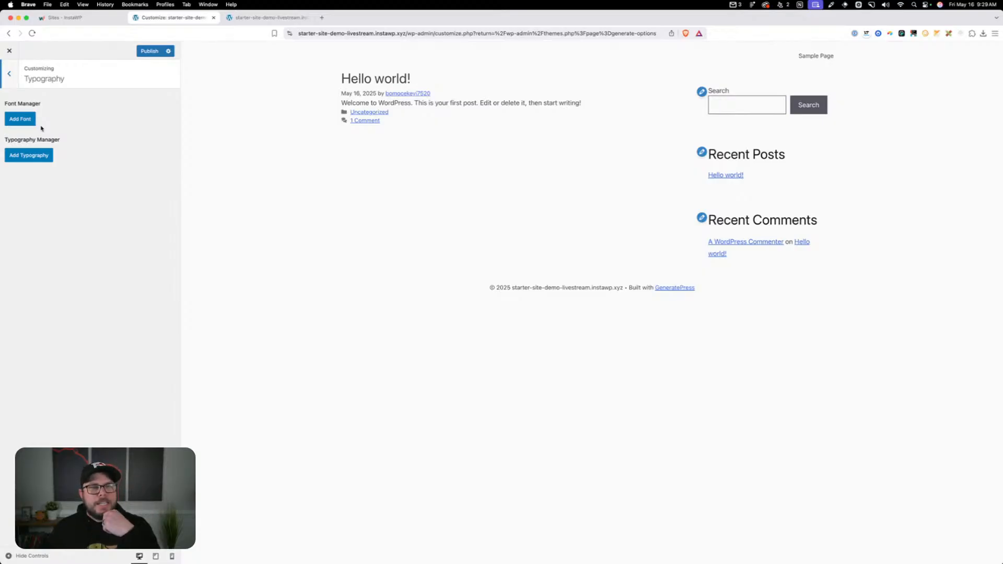
click(21, 119)
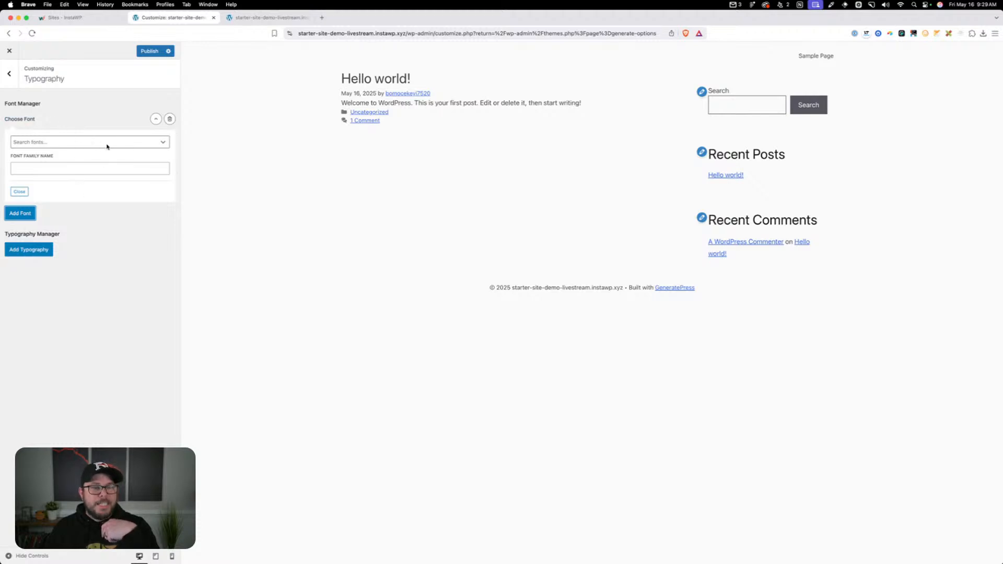
click(170, 119)
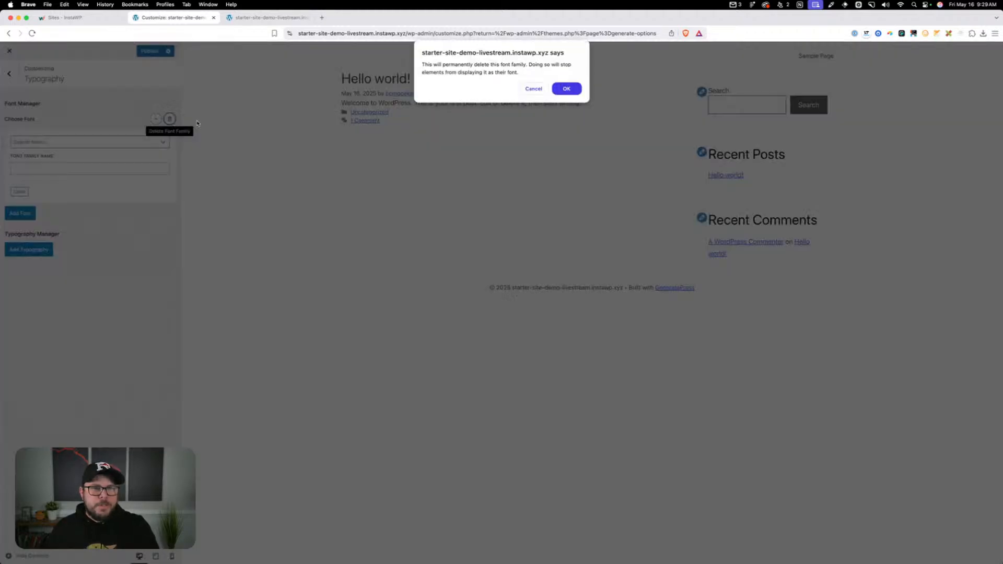
click(567, 89)
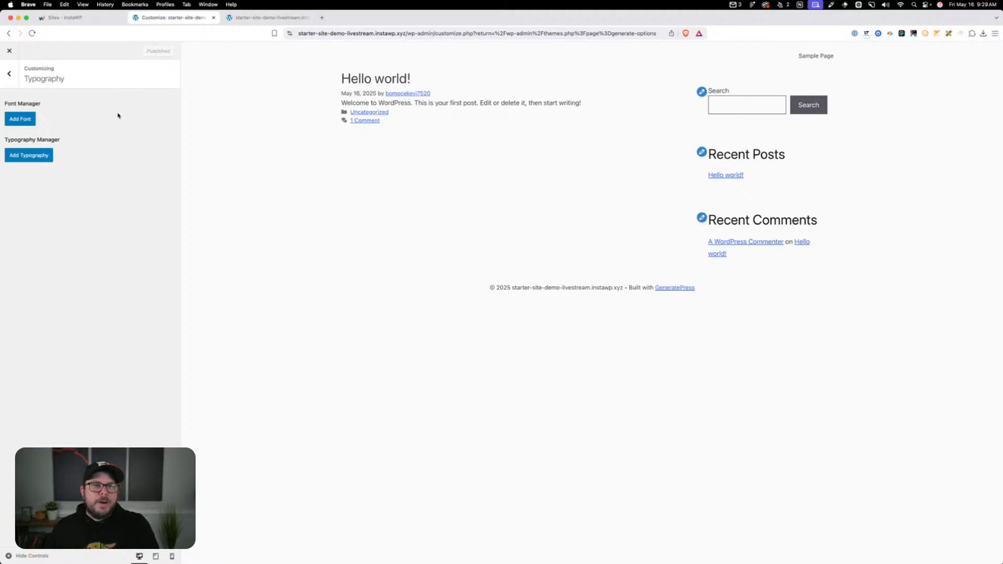
Leave the Customizer and open the Google Fonts installation page of the GeneratePress Font Library
click(9, 51)
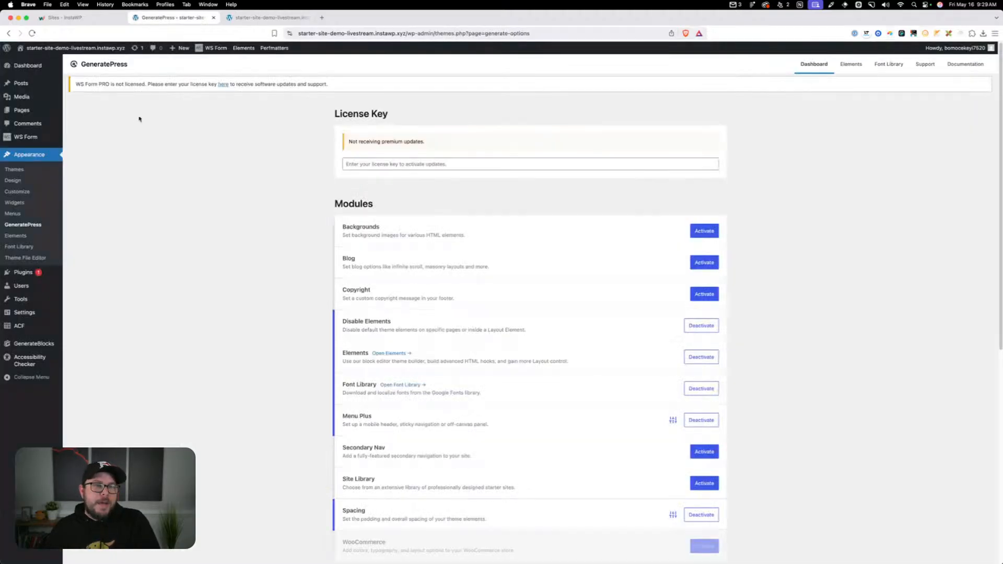
click(33, 247)
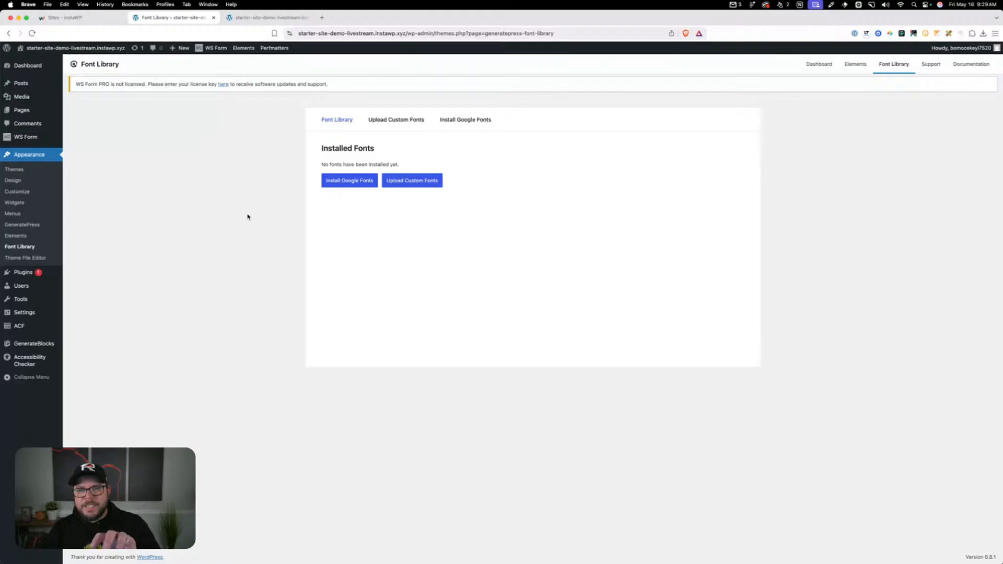
click(462, 125)
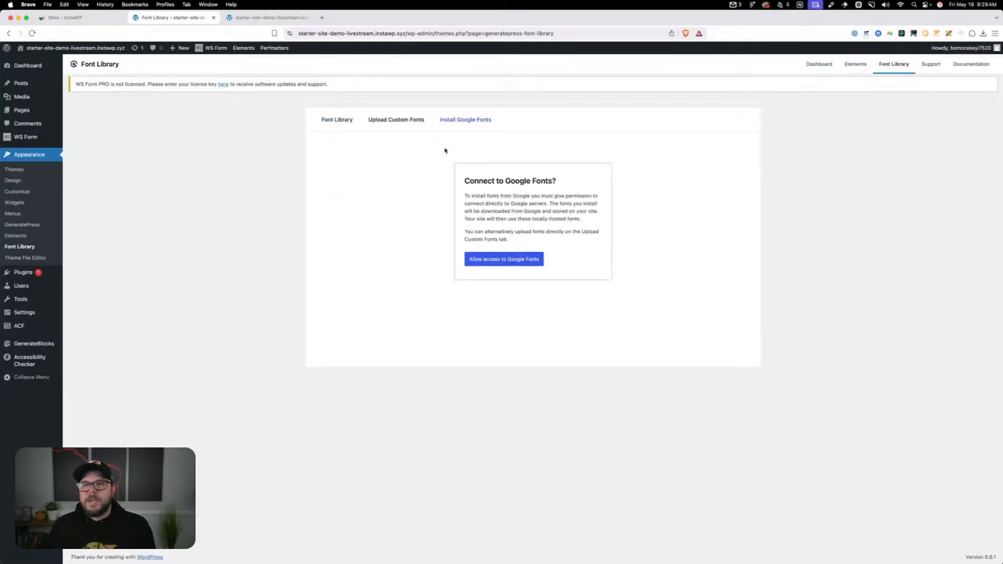
Allow access to Google Fonts, and search for and install the Gloock 400 normal variant
click(506, 260)
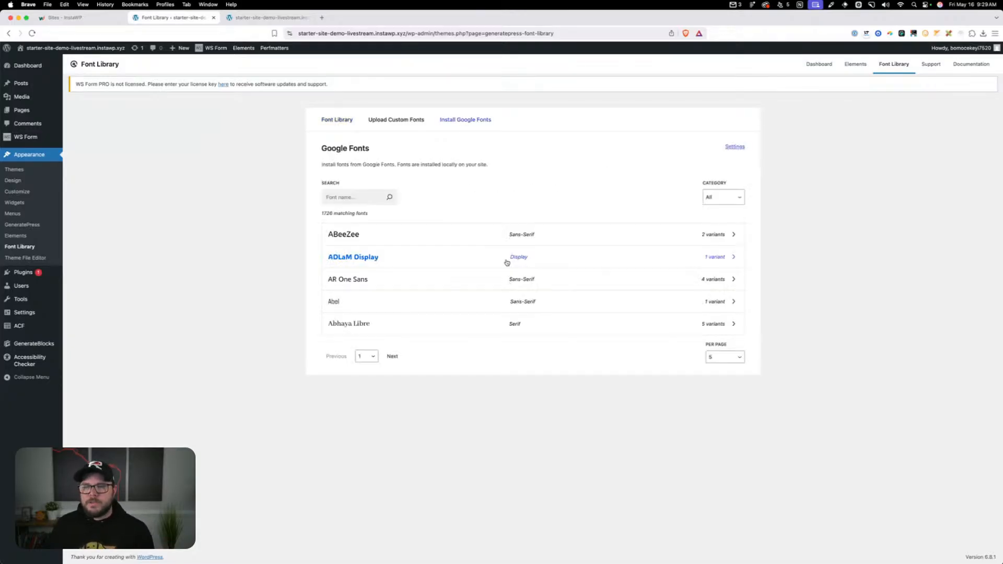
click(364, 198)
text(gloock)
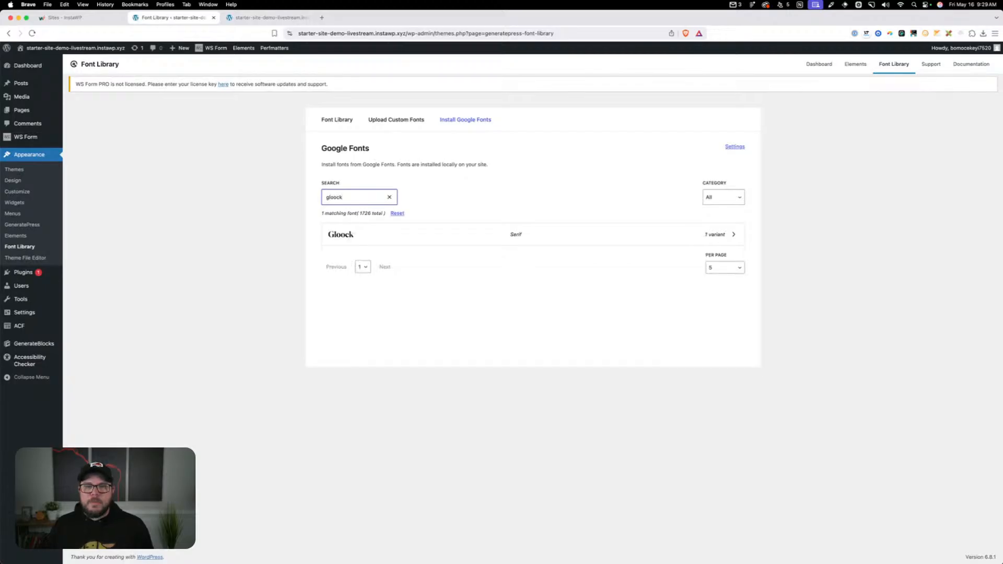
click(374, 241)
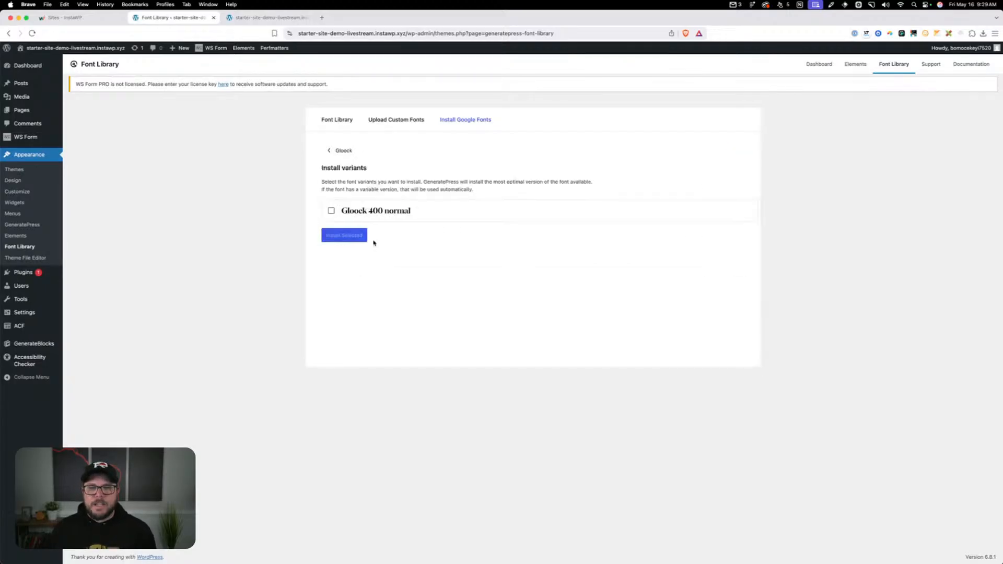
click(362, 239)
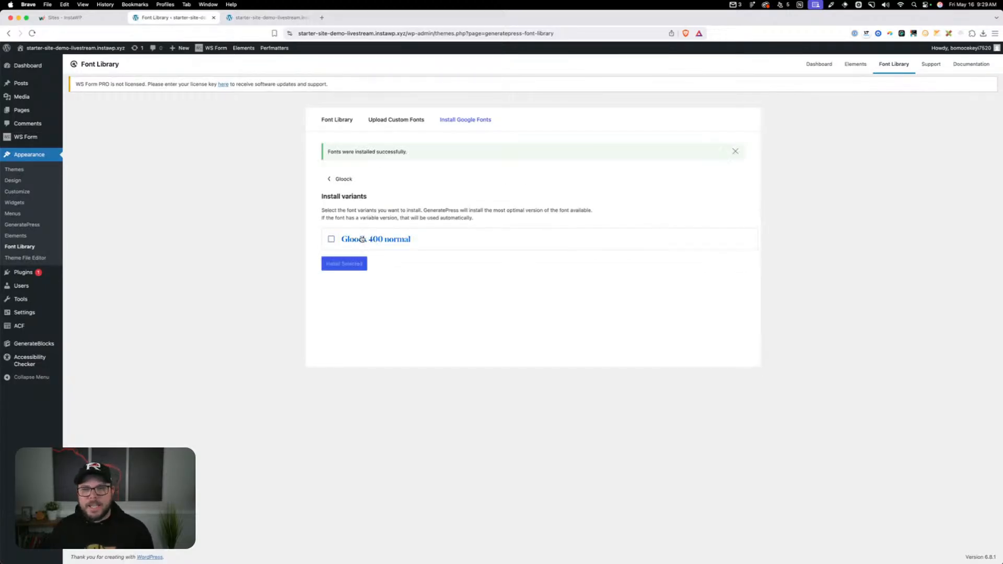
Find Inter among the Google Fonts and install its 400, 600 and 800 weights in both normal and italic
click(337, 179)
click(347, 198)
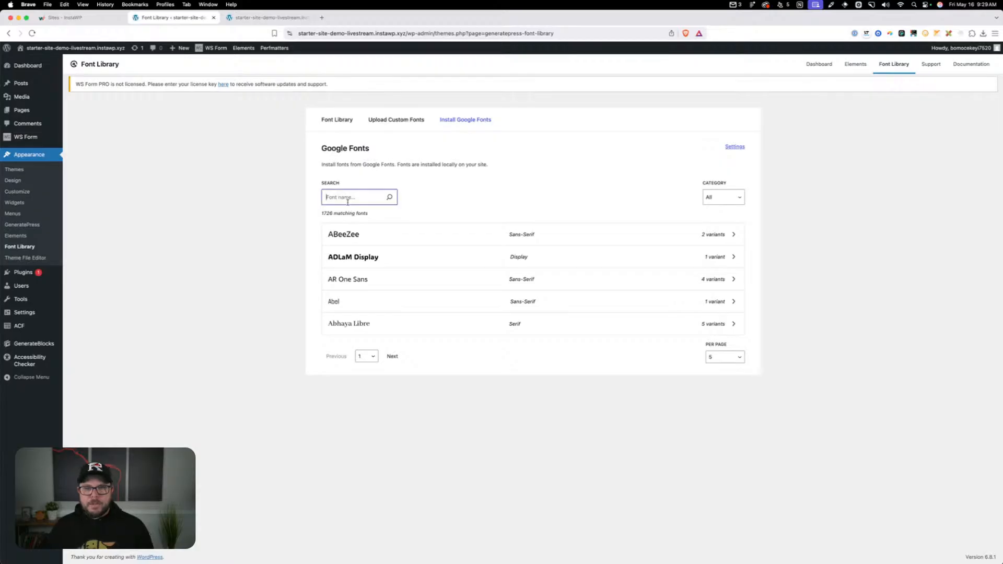
text(inter)
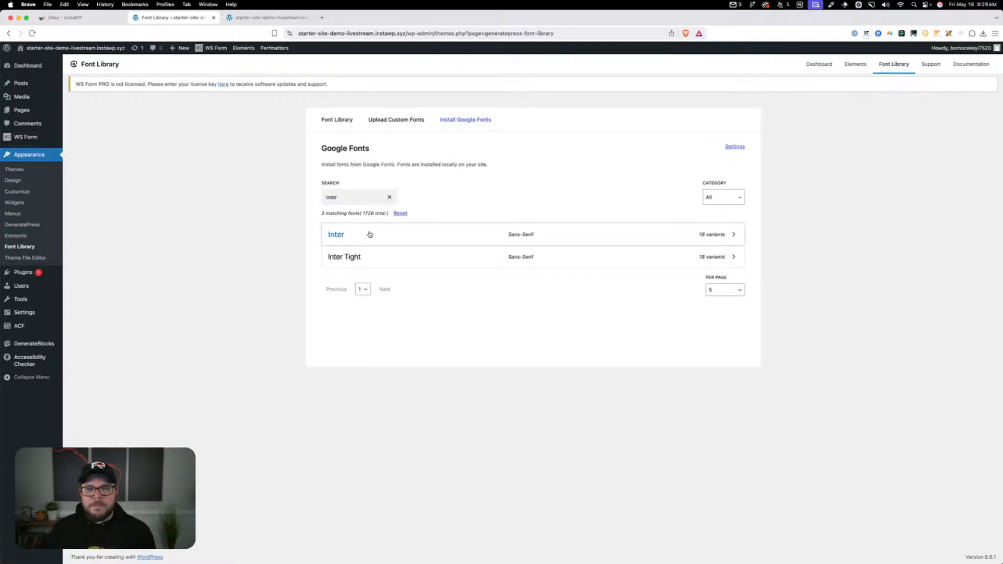
click(369, 233)
click(368, 277)
click(368, 321)
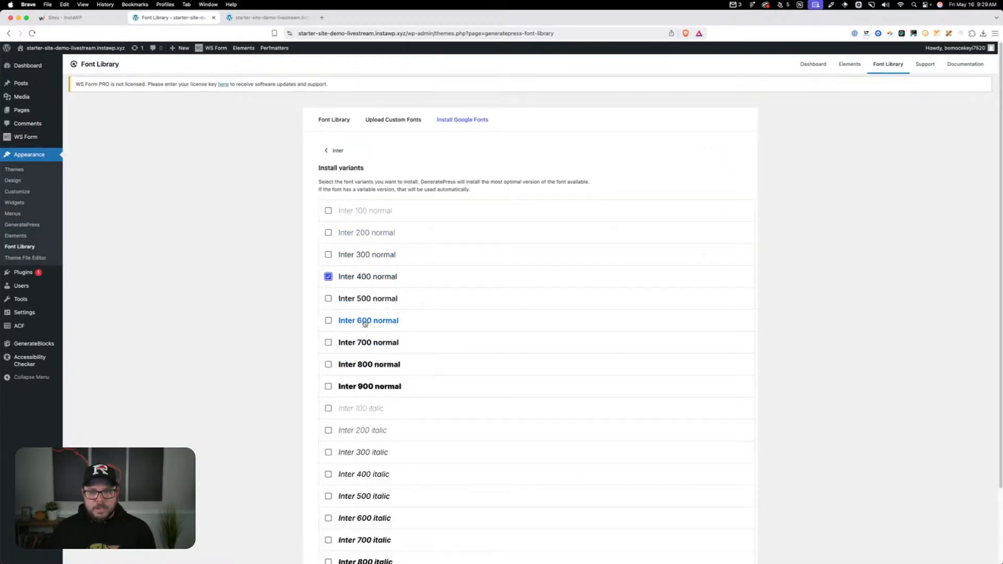
click(369, 364)
scroll(542, 376, down, 3)
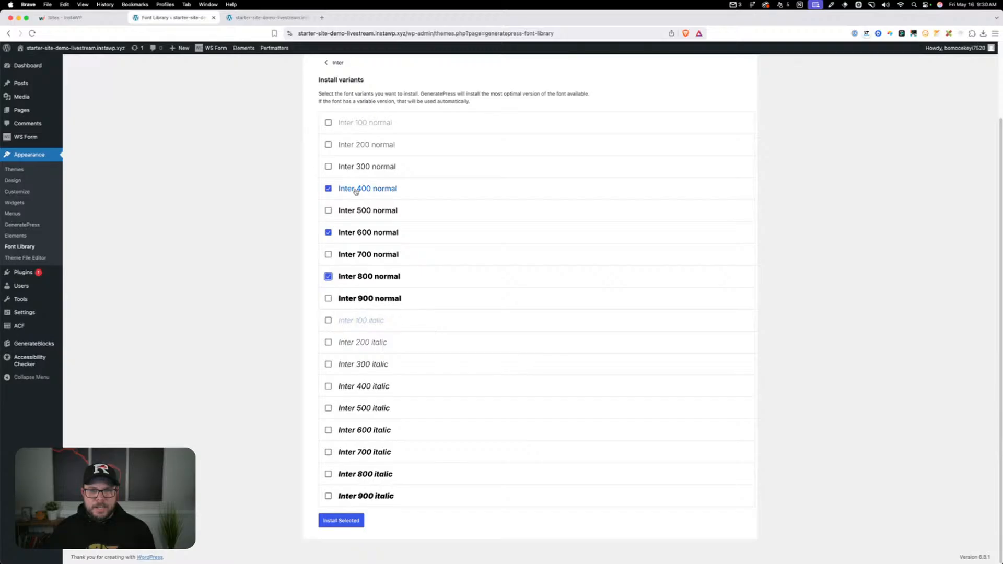
click(370, 387)
click(374, 433)
click(365, 474)
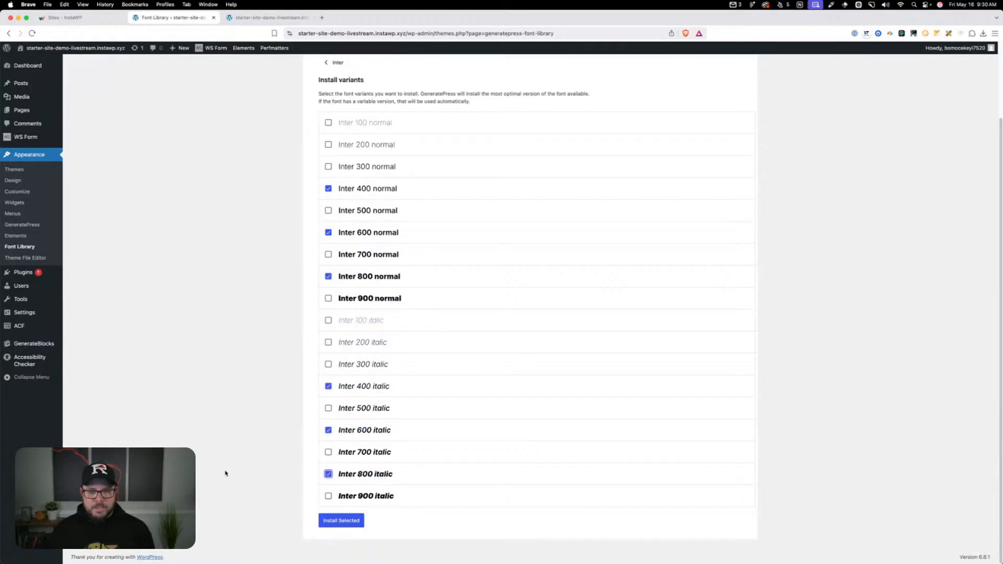
click(336, 522)
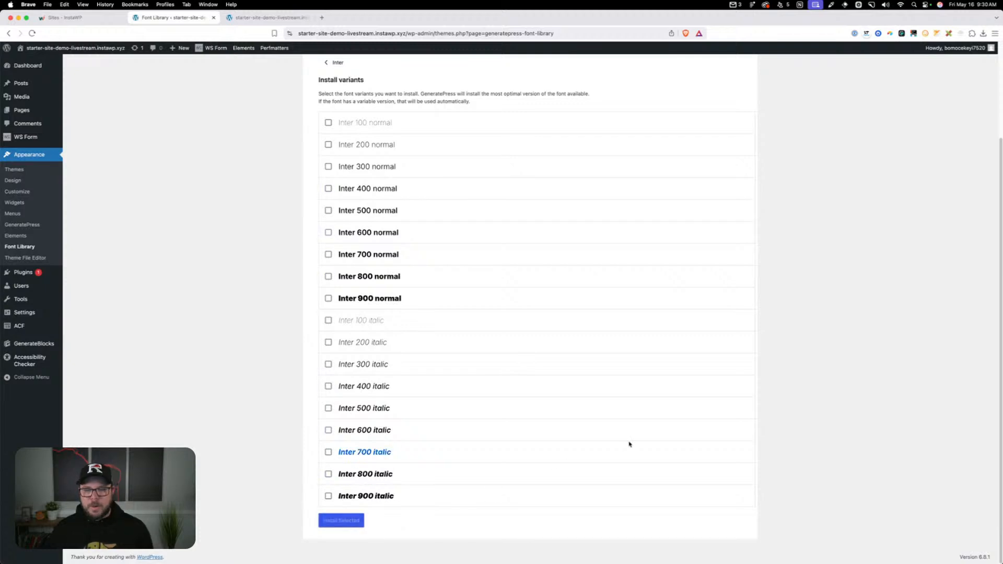
Open the installed Gloock font from the Font Library, set its CSS variable suffix to "headings" and save
click(334, 179)
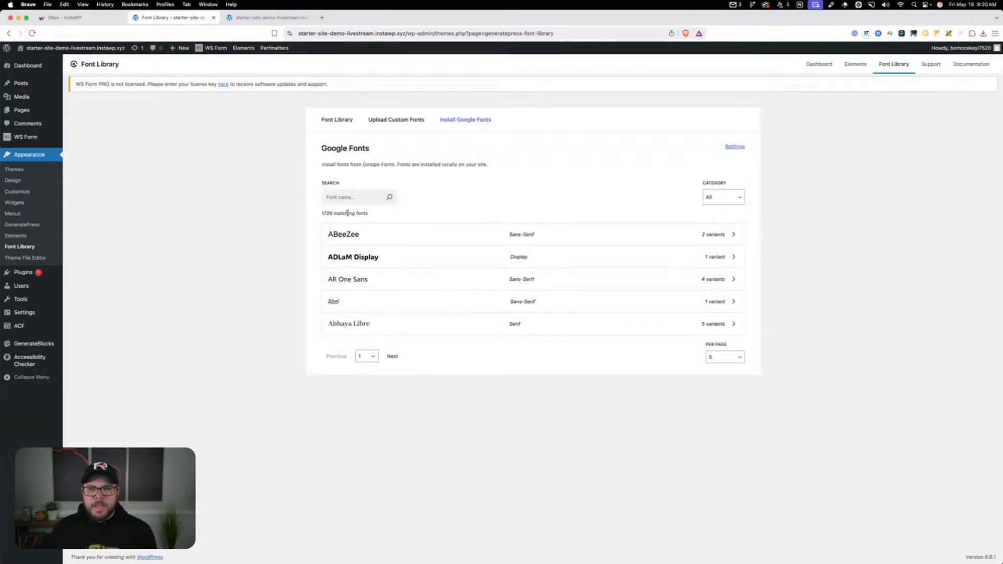
click(324, 117)
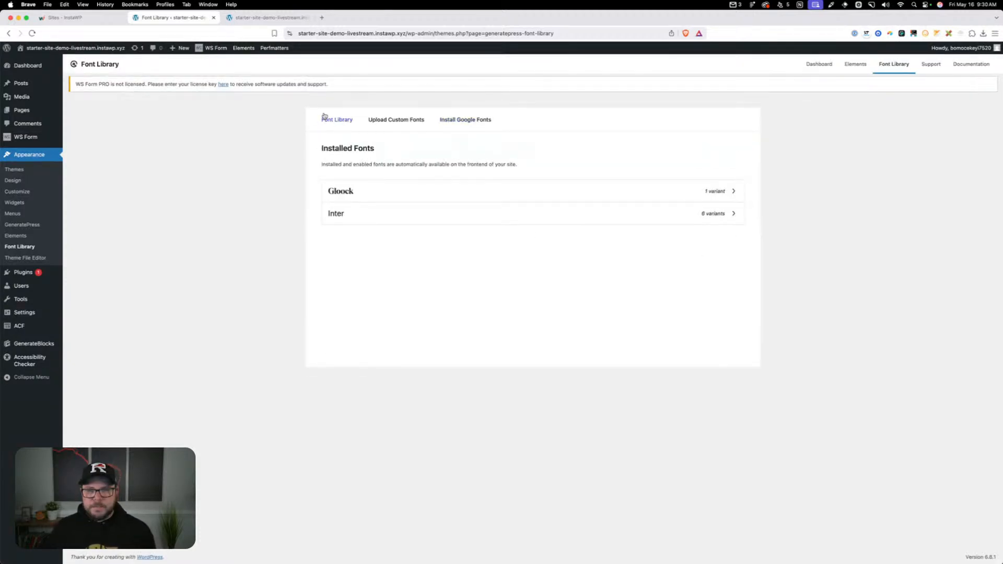
click(347, 192)
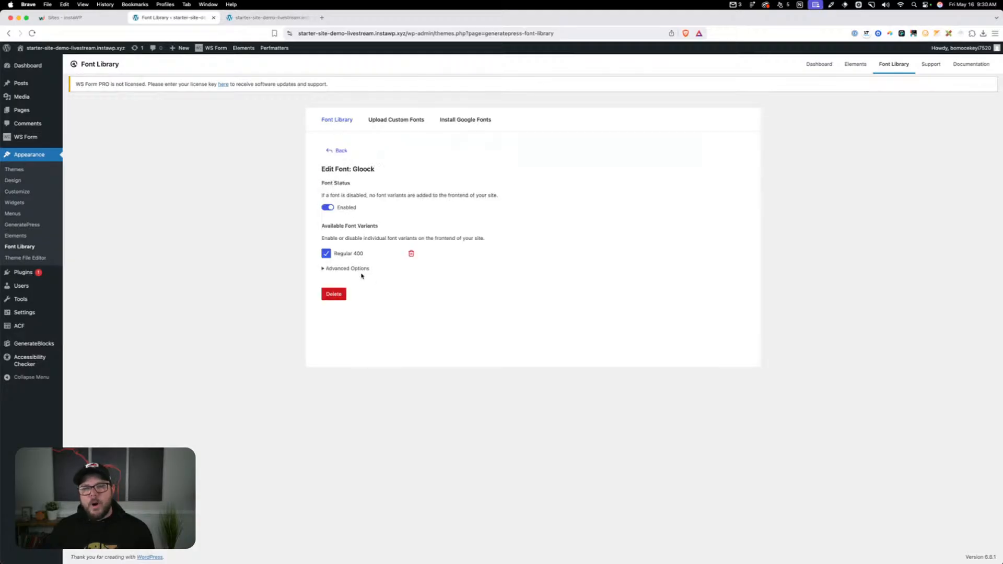
click(322, 269)
scroll(422, 306, down, 2)
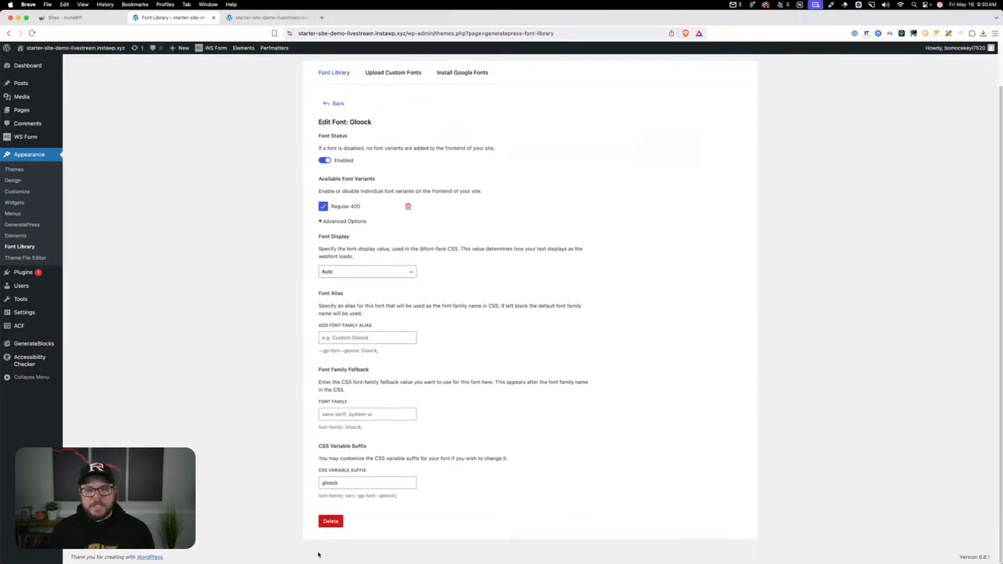
click(369, 486)
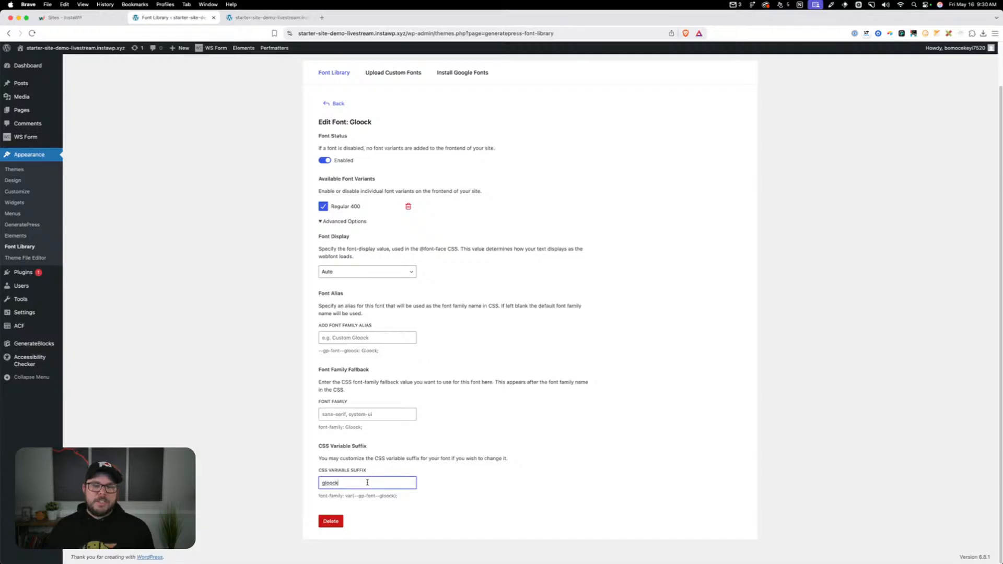
drag(368, 483, 316, 485)
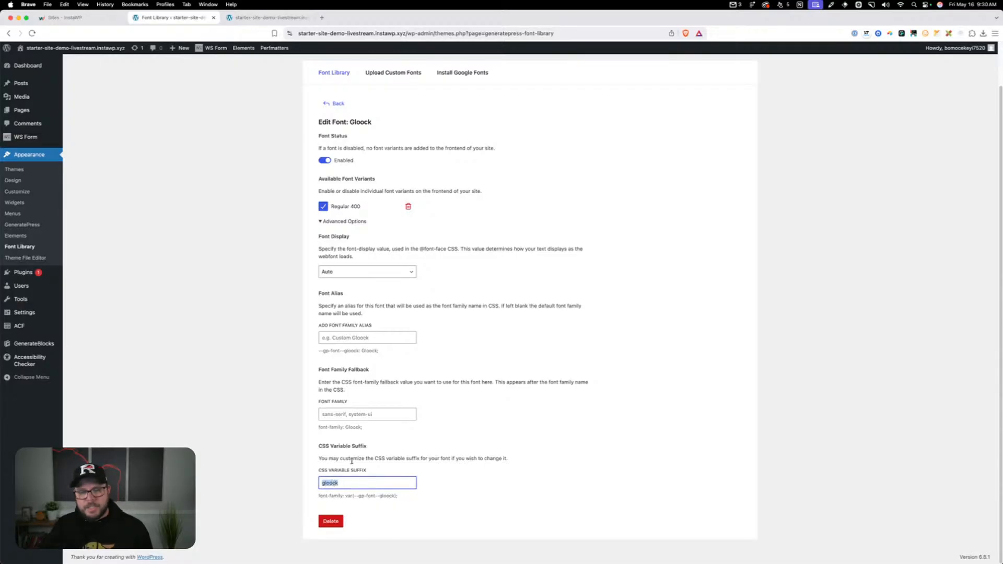
text(headings)
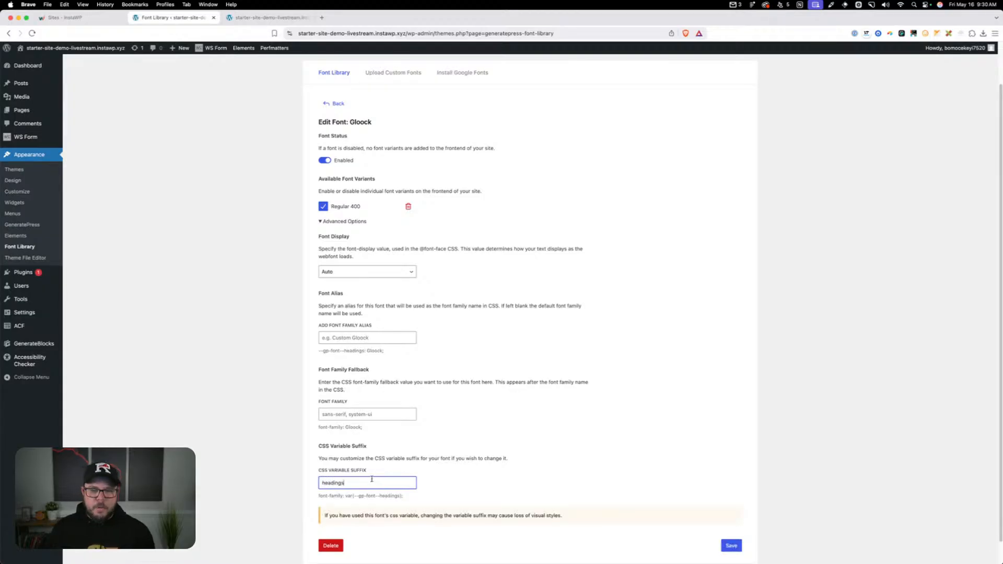
click(733, 549)
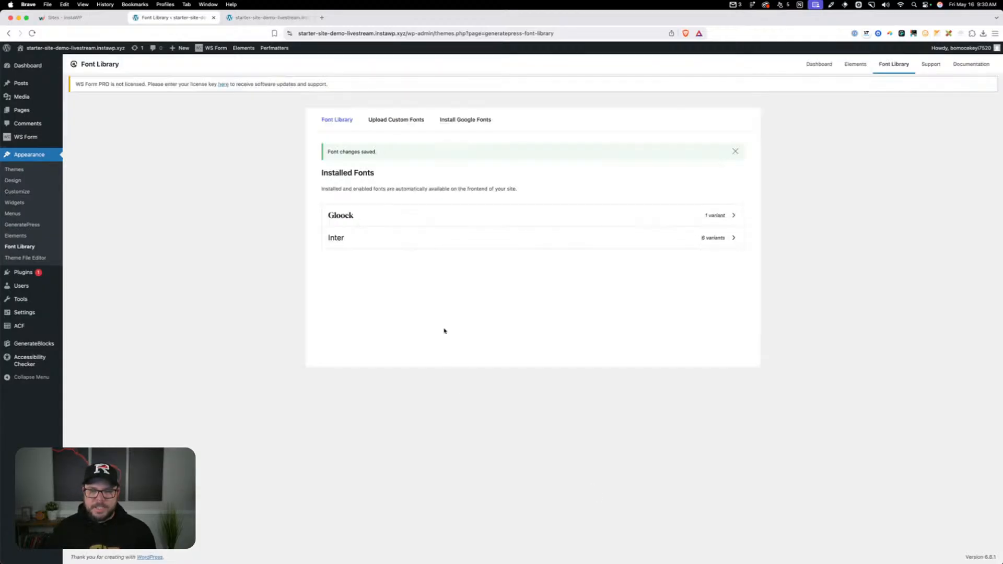
Open the installed Inter font's advanced options and set its CSS variable suffix to "body"
click(358, 237)
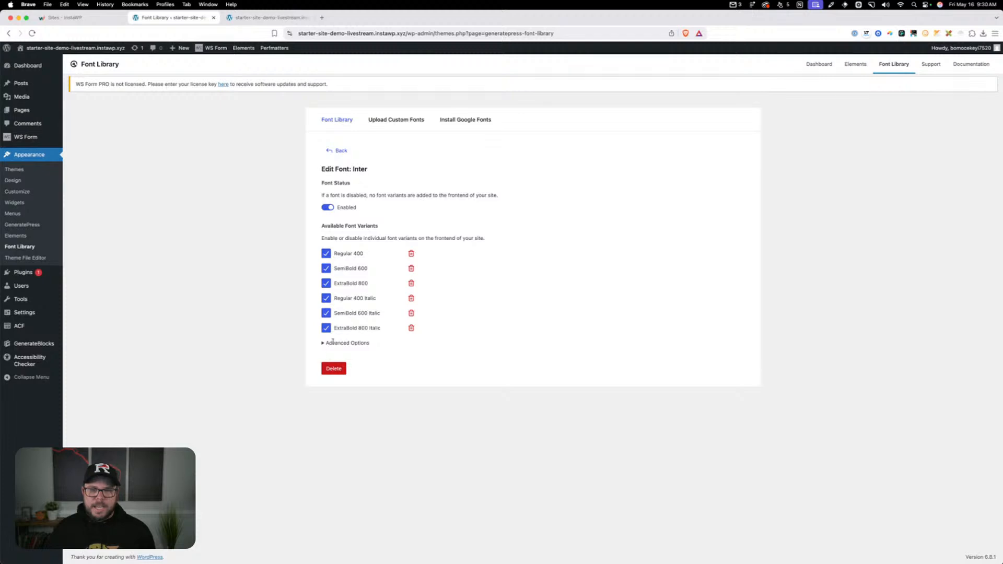
click(324, 344)
scroll(359, 397, down, 3)
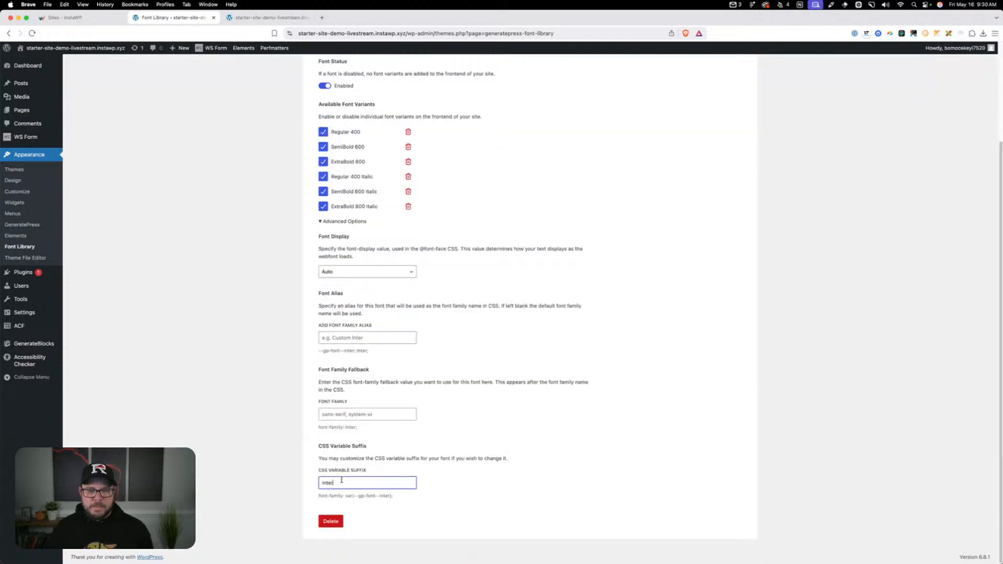
double_click(341, 481)
text(bod)
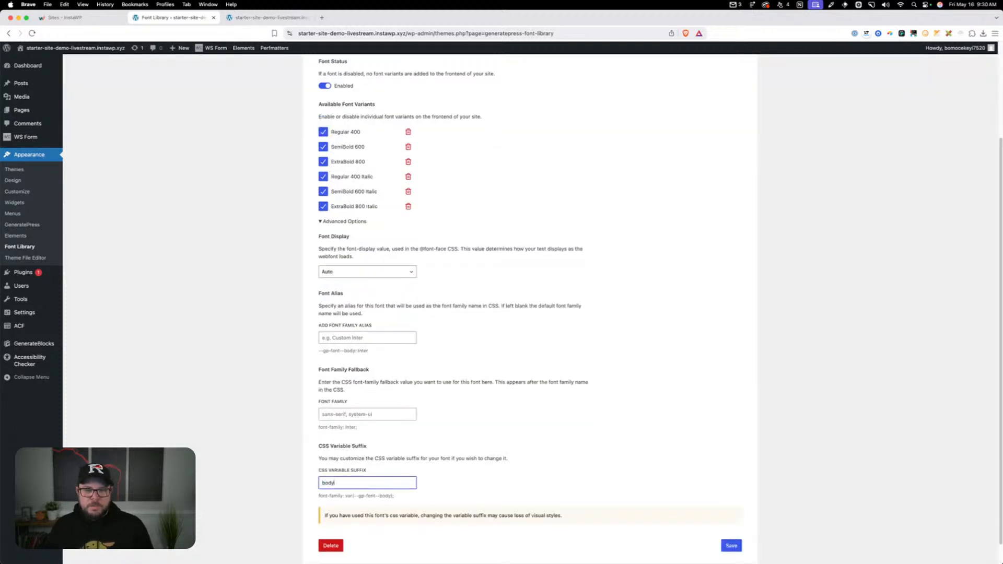
text(y)
Examine the font-family variable shown below Inter's CSS variable suffix, and save the font changes
click(345, 496)
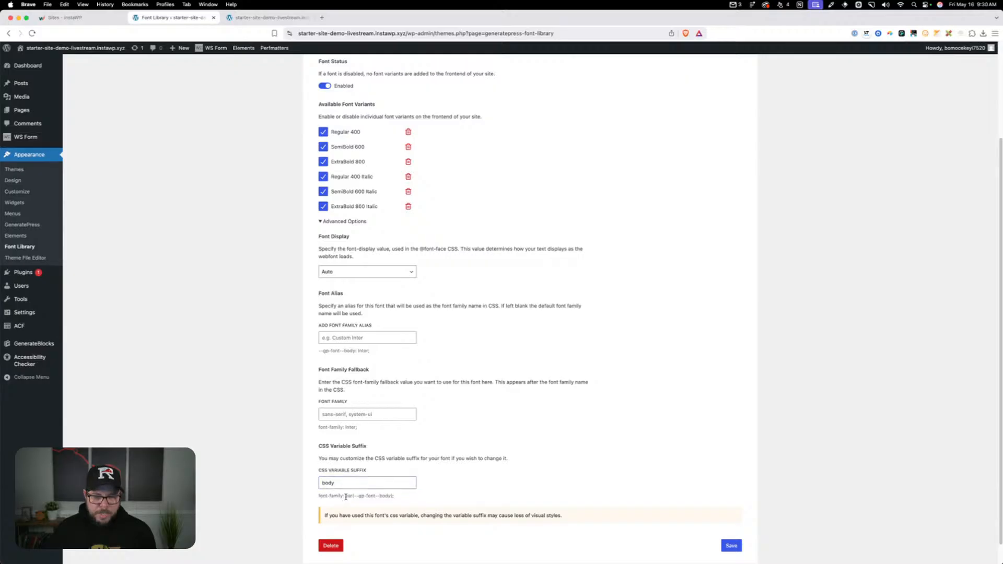
mouse_move(345, 497)
mouse_down()
mouse_move(393, 497)
mouse_move(355, 495)
mouse_up()
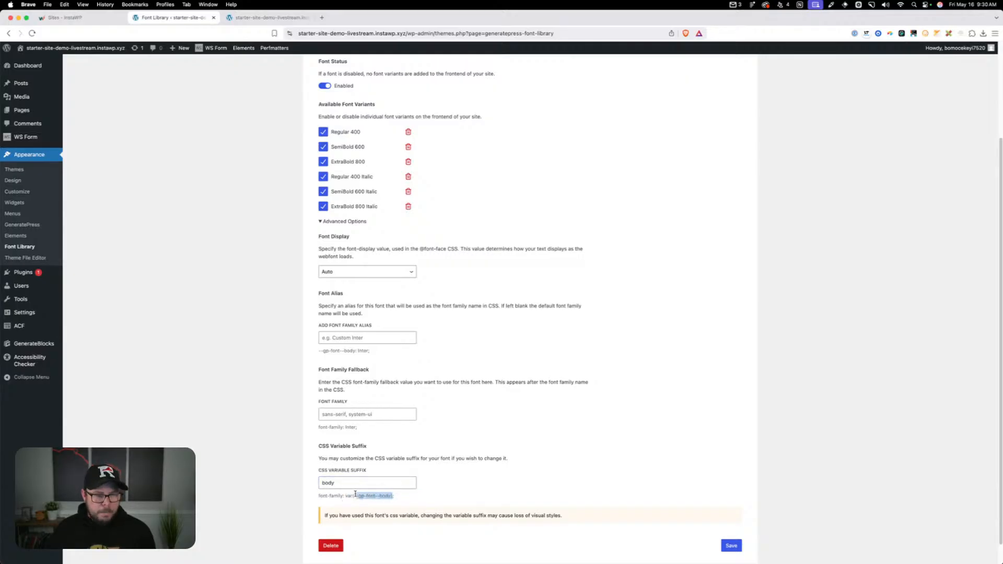
click(356, 494)
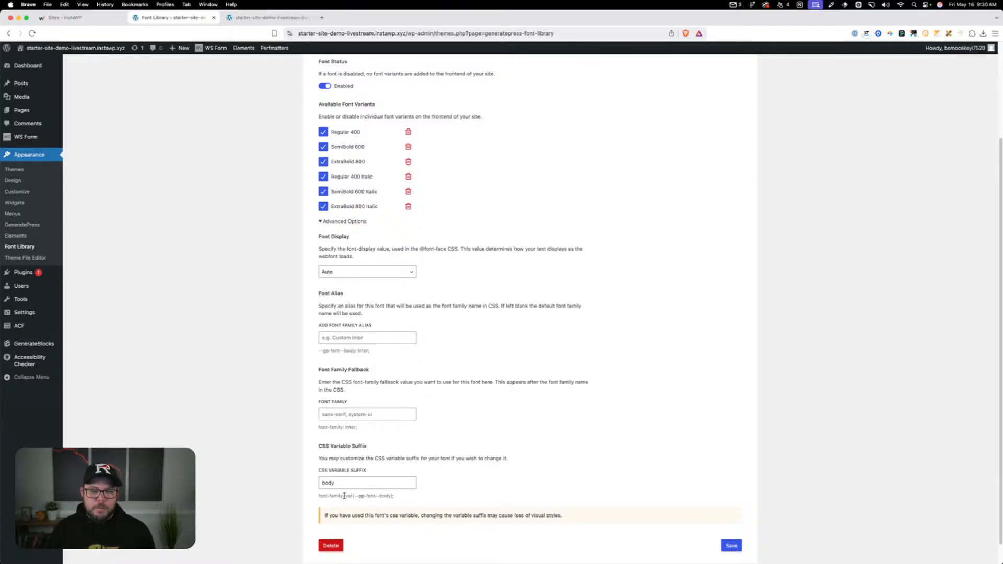
drag(344, 495, 392, 496)
click(390, 496)
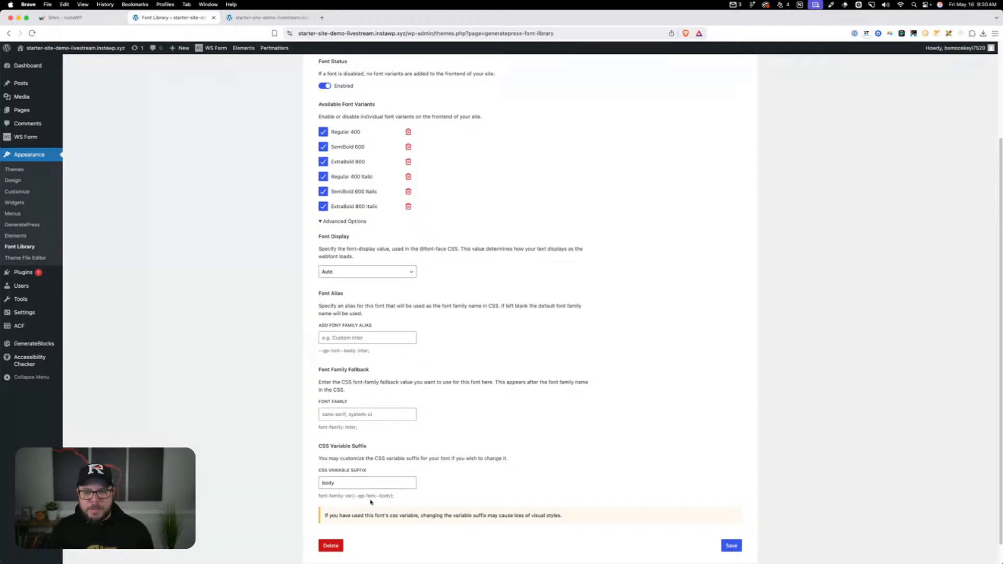
drag(378, 496, 390, 495)
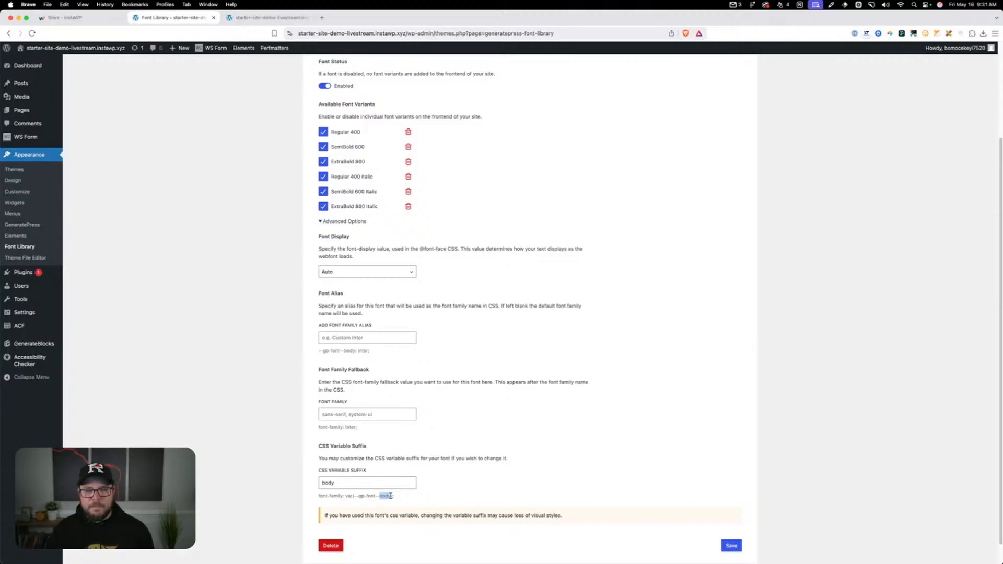
click(453, 491)
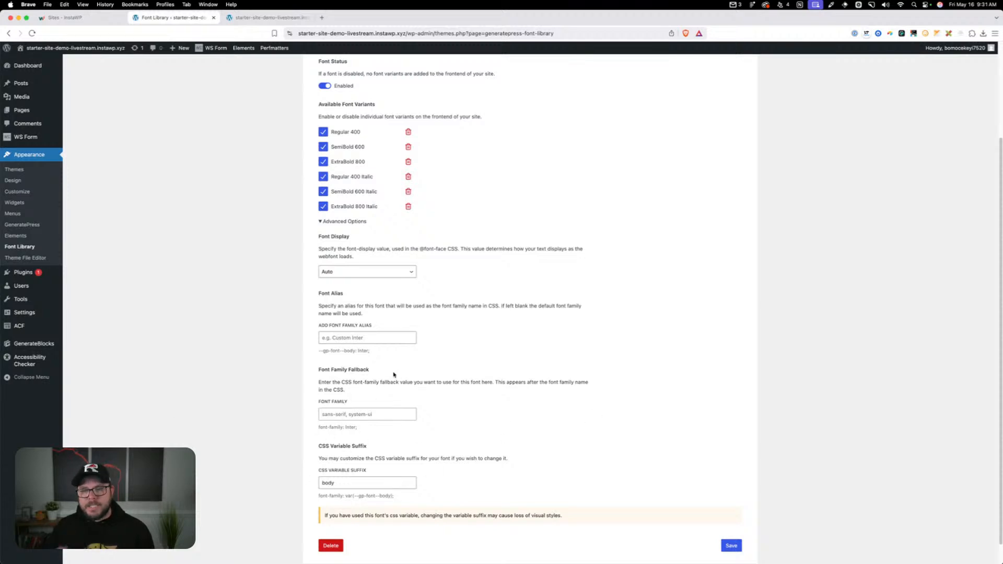
click(731, 546)
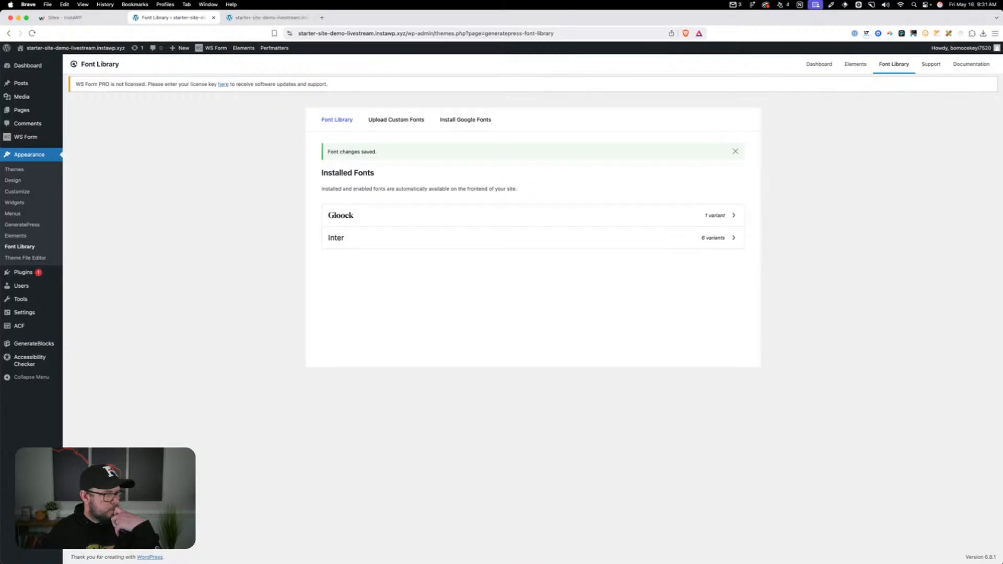
In the Customizer's Typography settings, add a typography entry targeting Body with the Inter font family, and collapse it
click(11, 196)
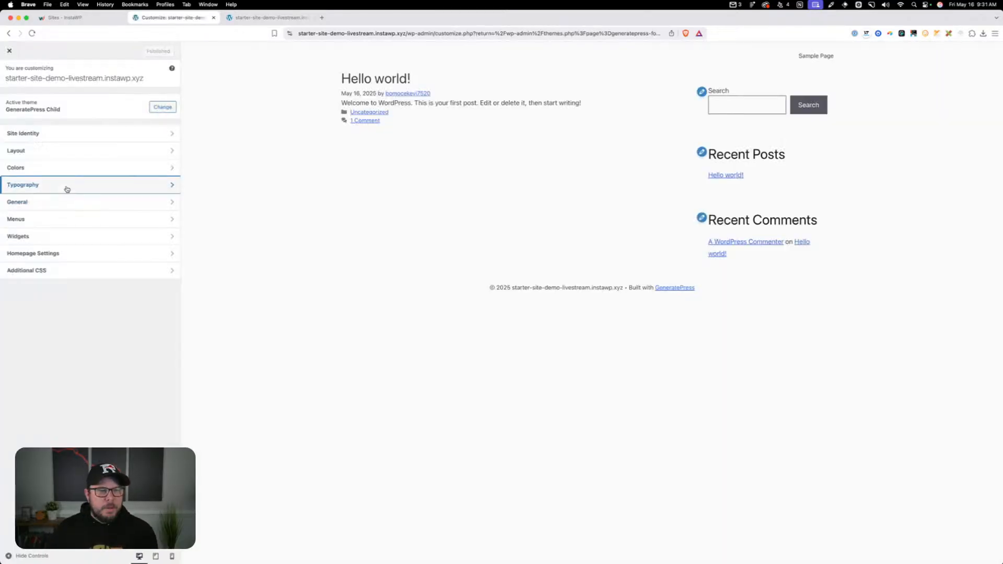
click(67, 187)
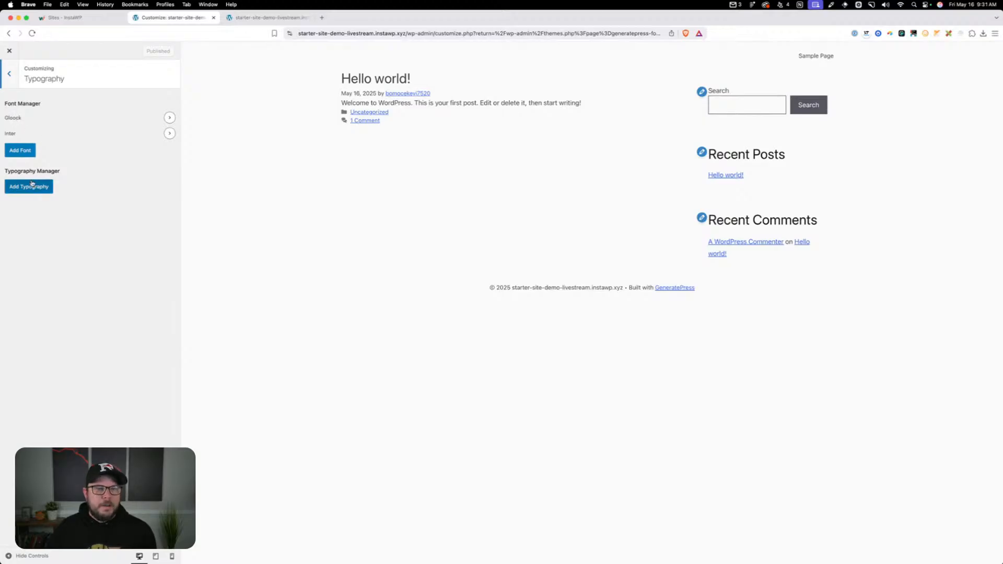
click(47, 192)
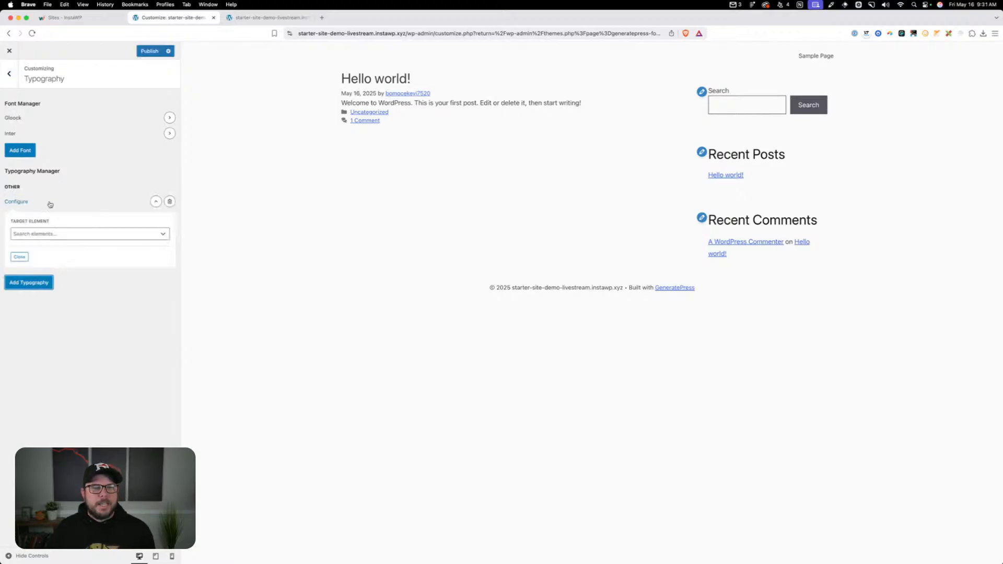
click(58, 233)
click(39, 276)
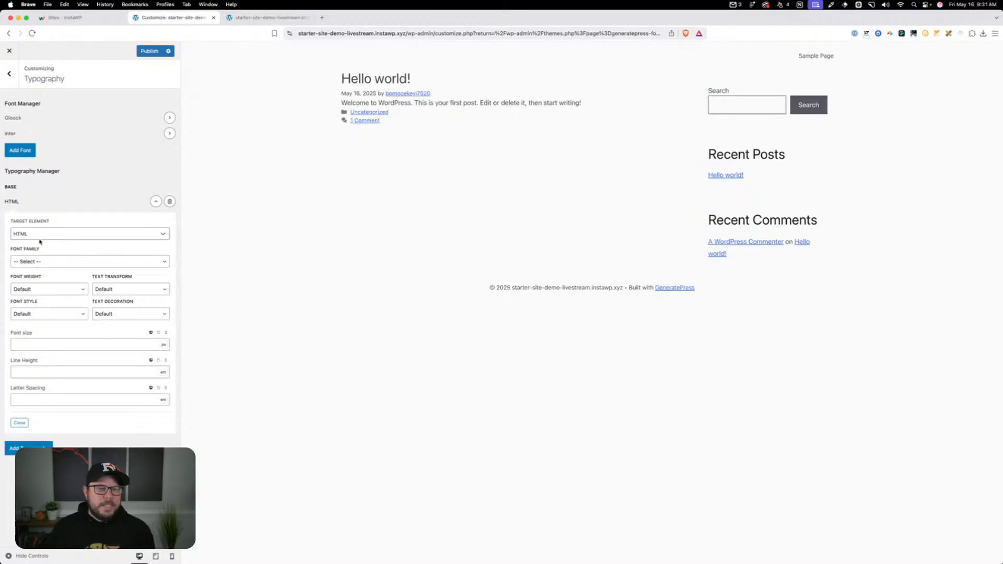
click(39, 235)
click(33, 269)
click(33, 266)
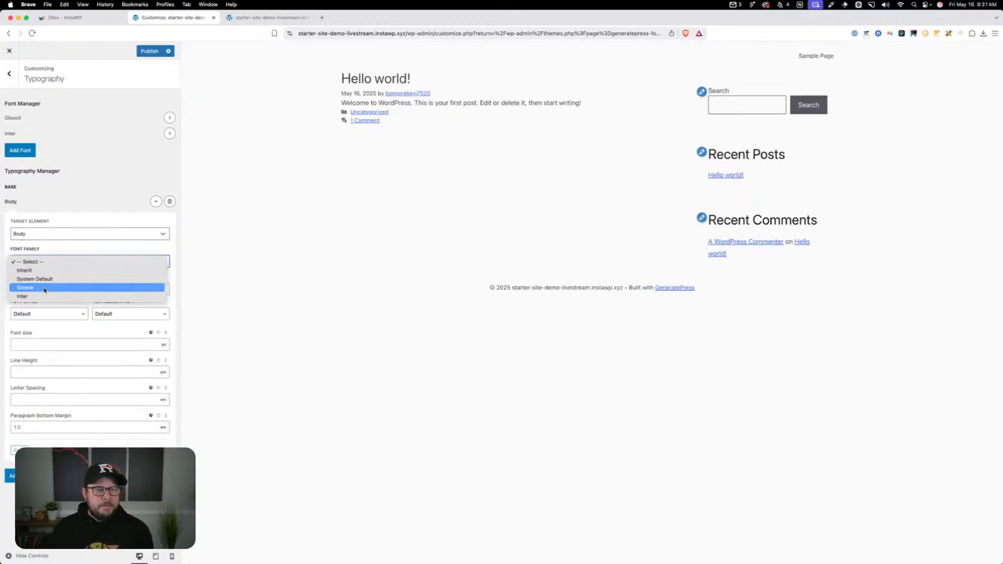
click(44, 295)
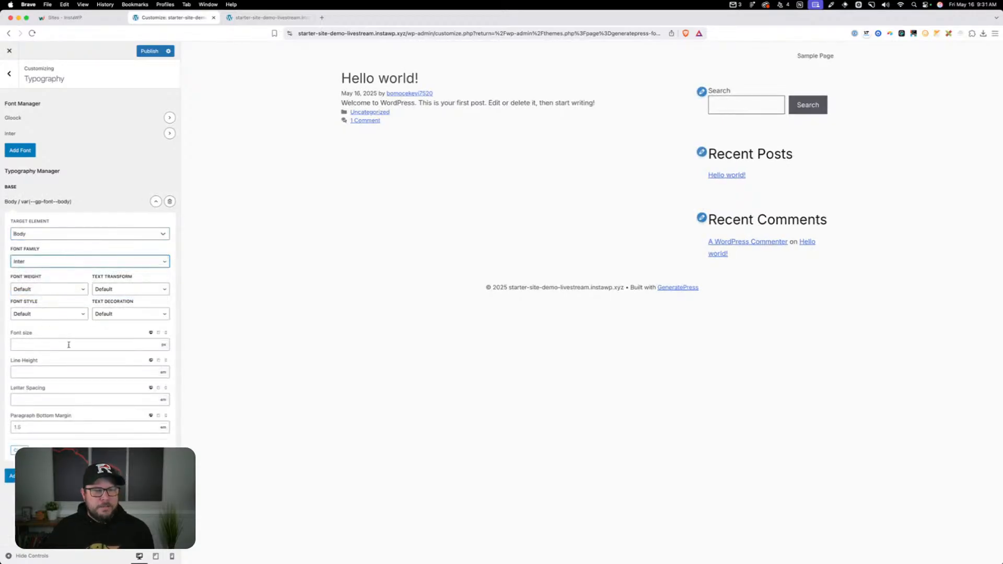
click(156, 202)
Add a typography entry targeting All Headings with the Gloock font family, and collapse it
click(28, 223)
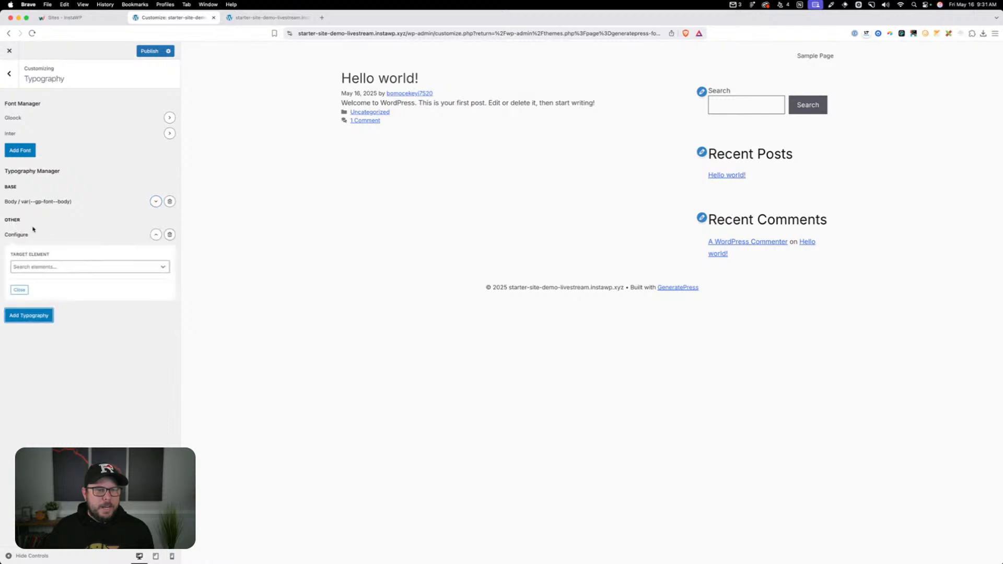
click(32, 267)
text(all)
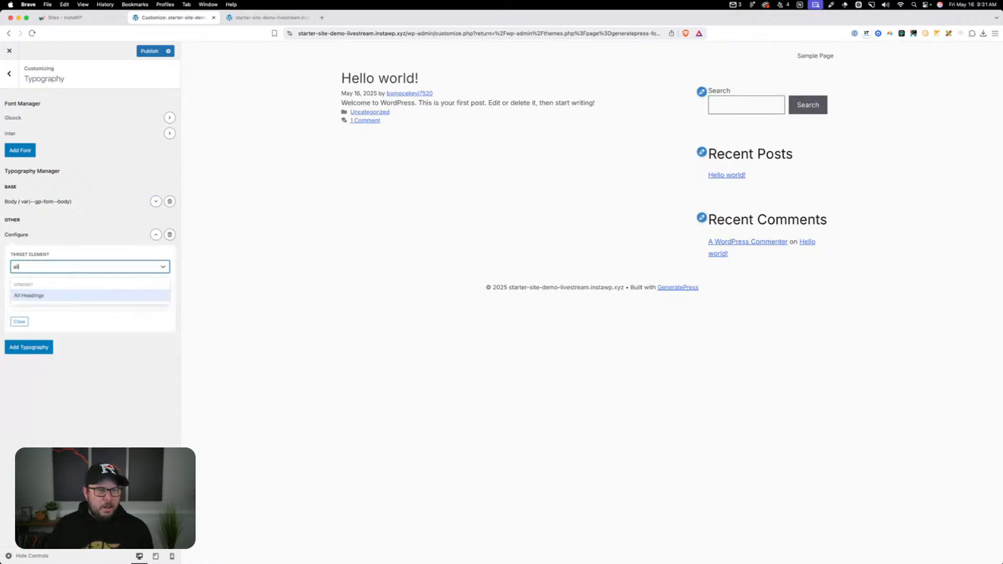
click(31, 293)
click(36, 295)
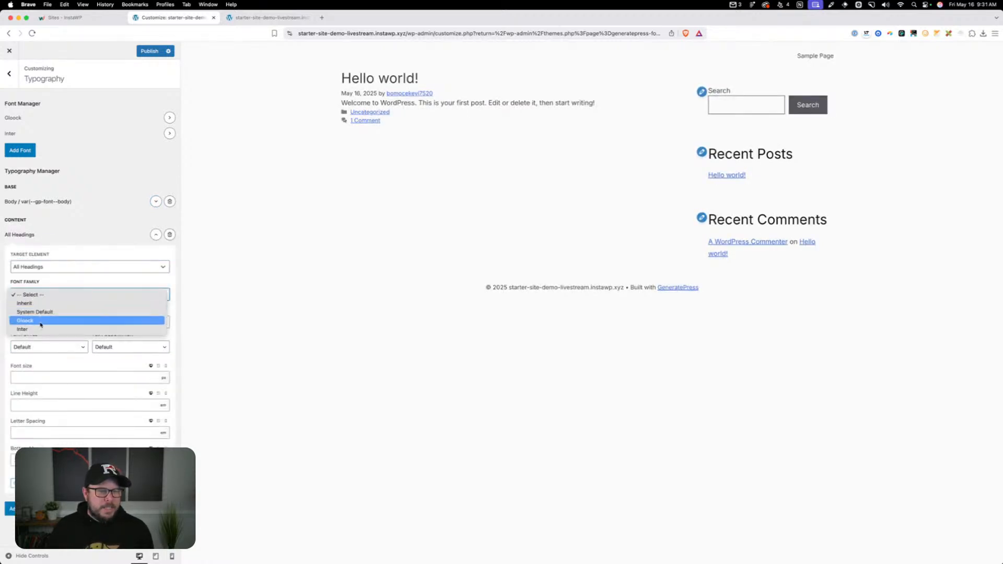
click(37, 320)
click(156, 235)
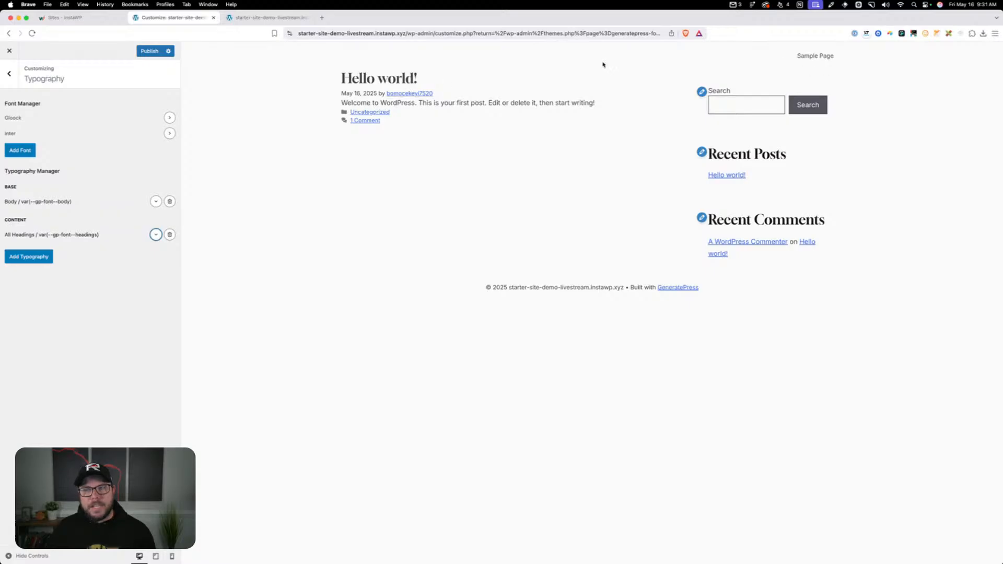
Add a typography entry for Primary Menu Items with a font size of 1rem, and publish the Customizer changes
click(30, 256)
click(56, 301)
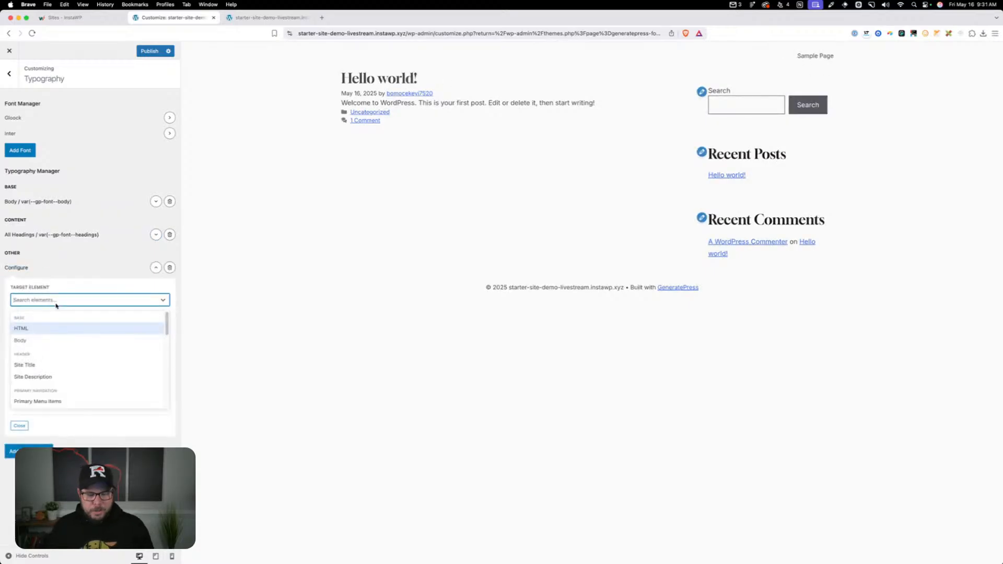
text(prim)
click(58, 328)
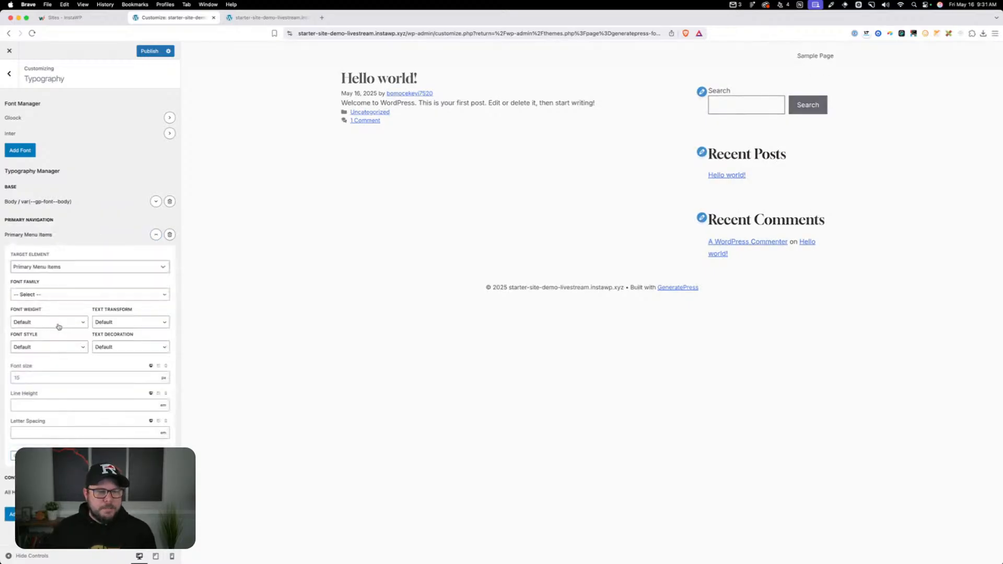
click(41, 378)
text(1rem)
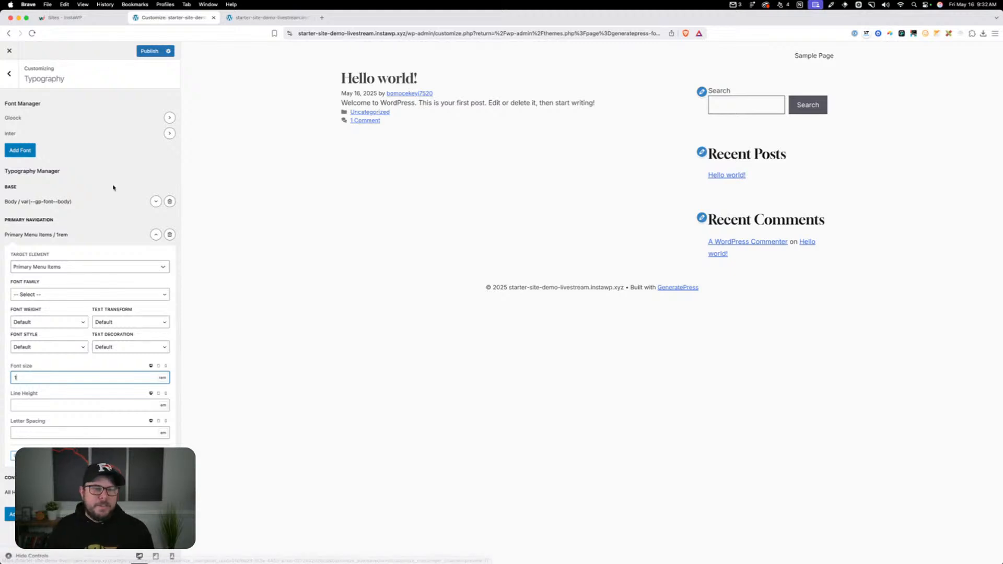
click(156, 234)
click(148, 51)
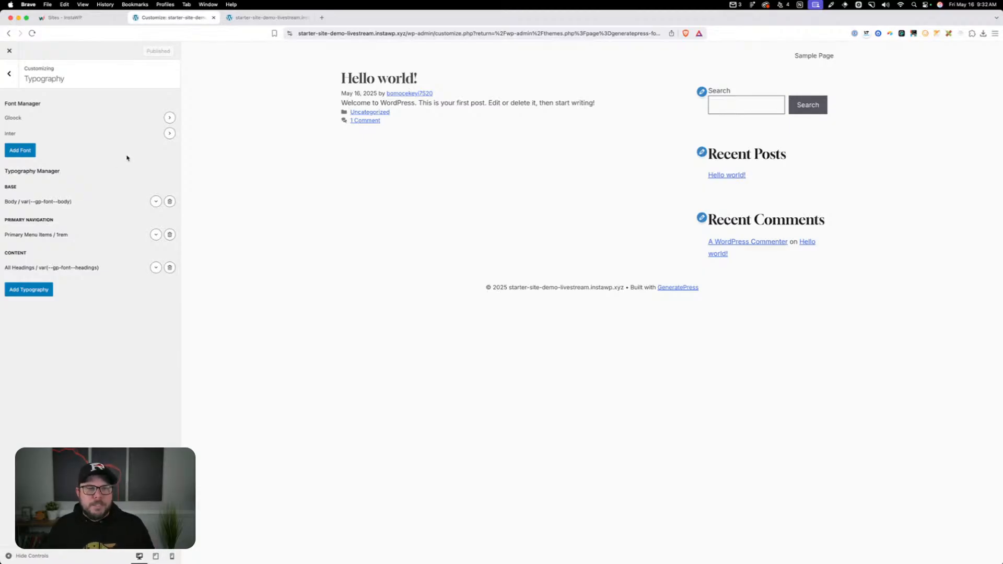
Load The Admin Bar's Simple Responsive Font Size Calculator in place of the site preview and close the developer tools
click(282, 18)
click(324, 33)
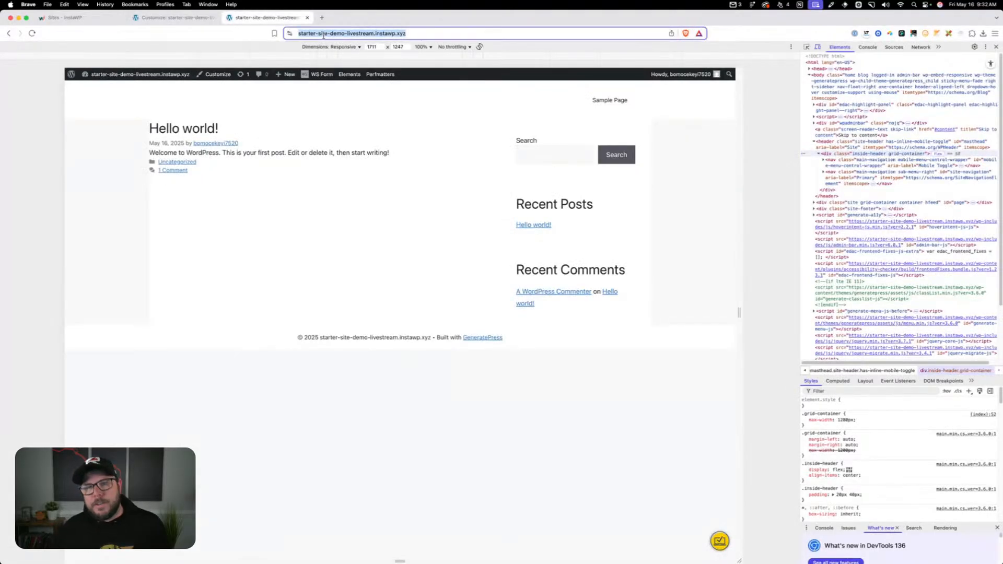
text(simple-responsive-font-size-calculator/)
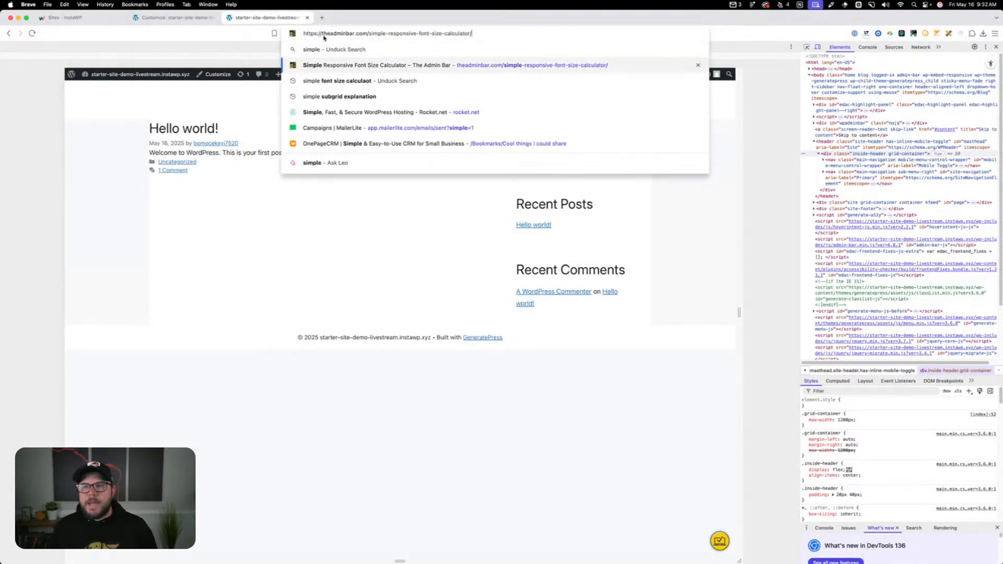
key(Return)
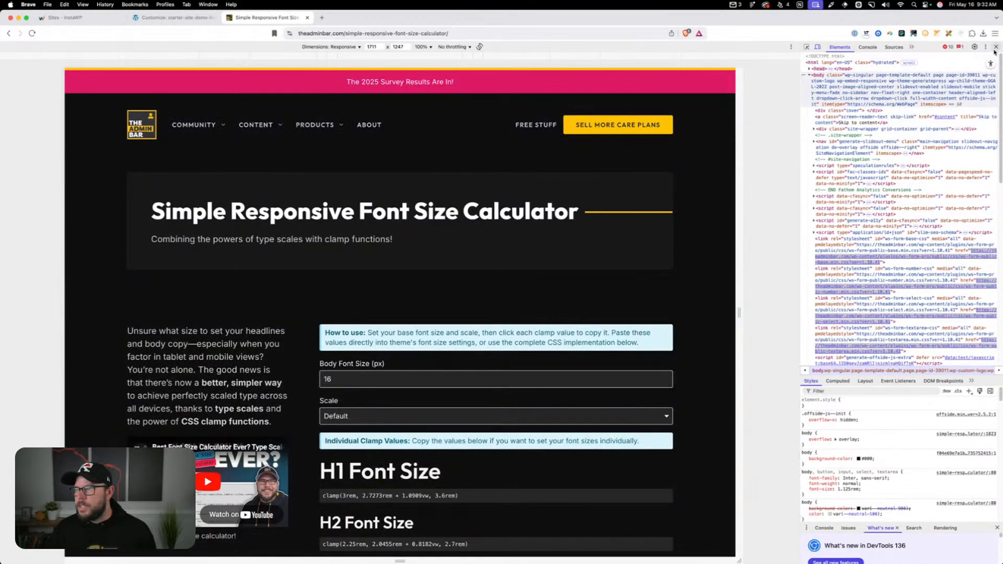
click(996, 47)
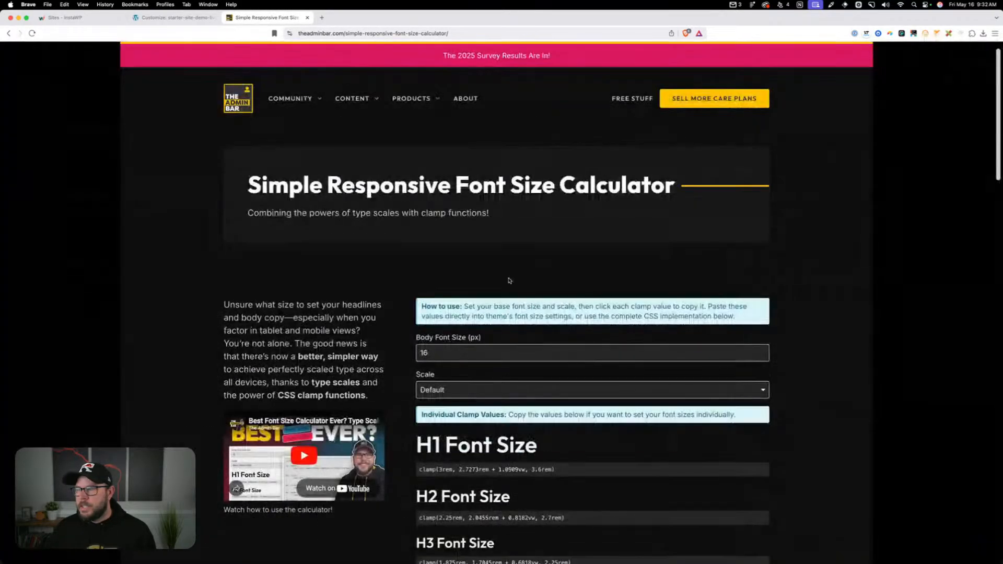
Set the calculator's body font size to 18 px
scroll(464, 317, down, 1)
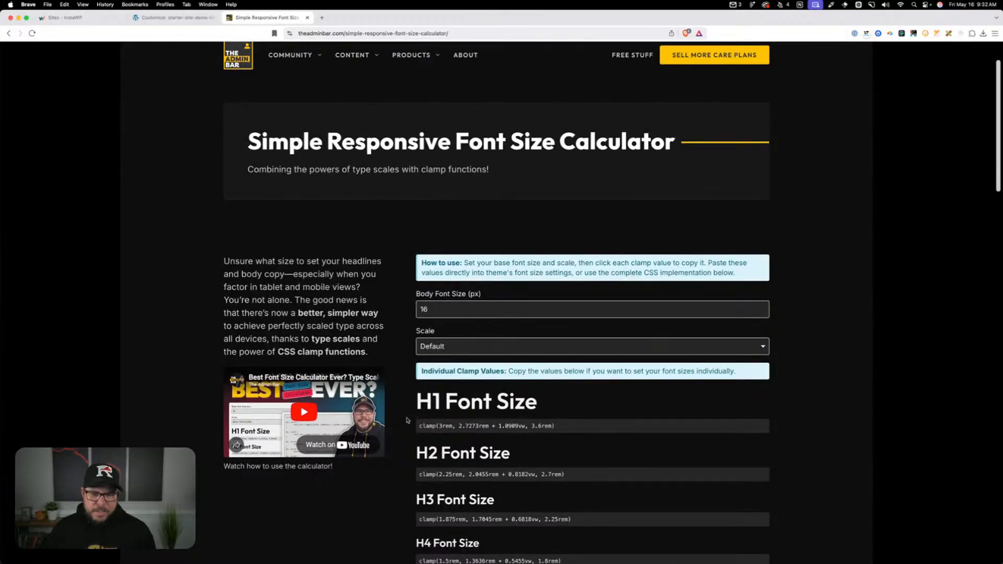
click(762, 307)
click(762, 306)
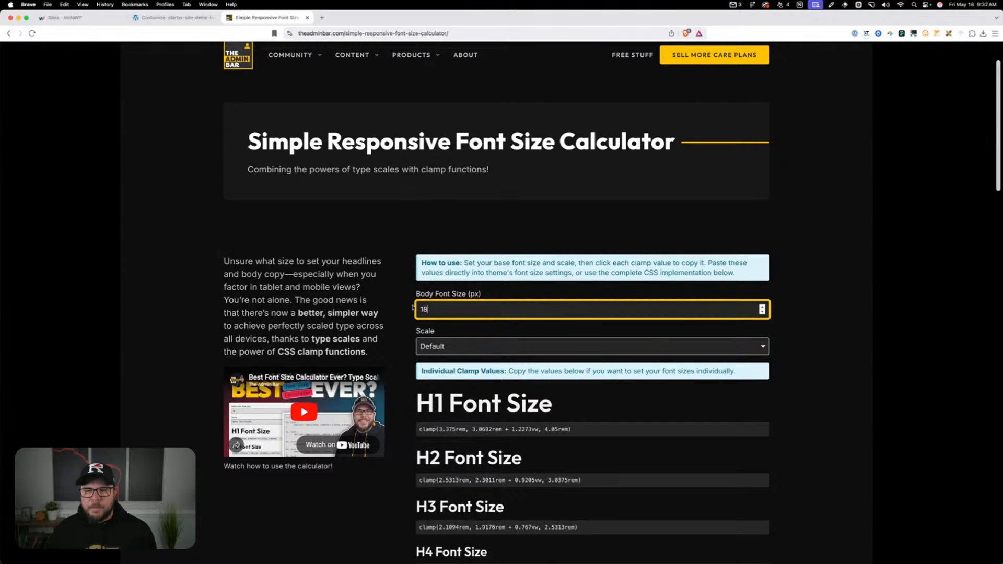
Try the XXX-Large and X-Small type scales in the calculator, and set the scale back to Default
scroll(593, 322, down, 2)
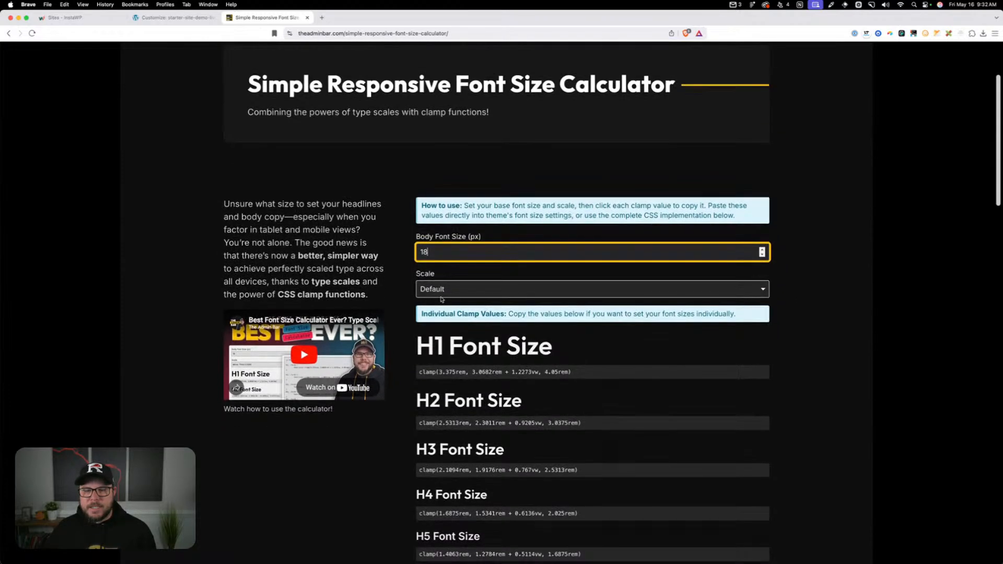
click(575, 290)
click(440, 345)
click(446, 294)
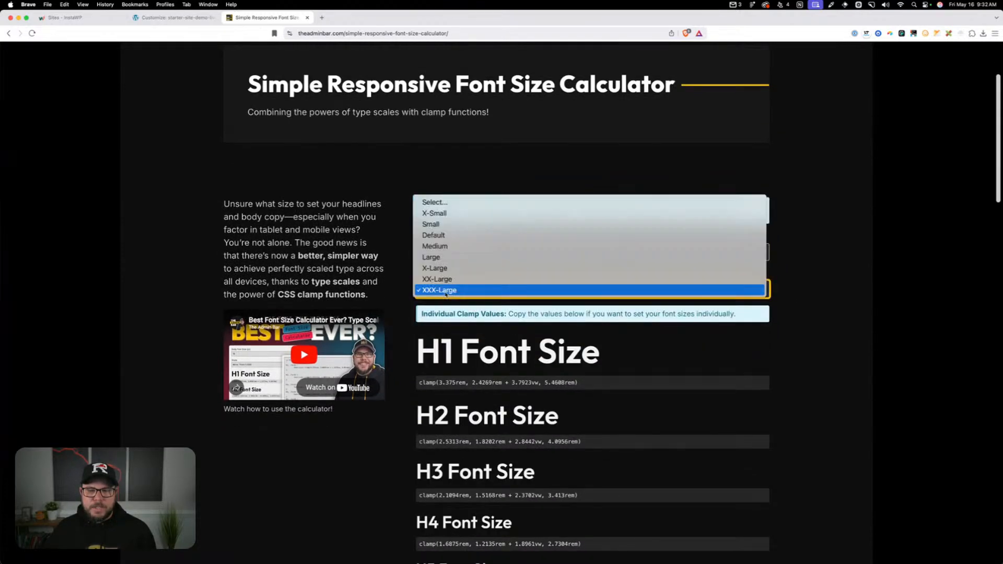
click(446, 213)
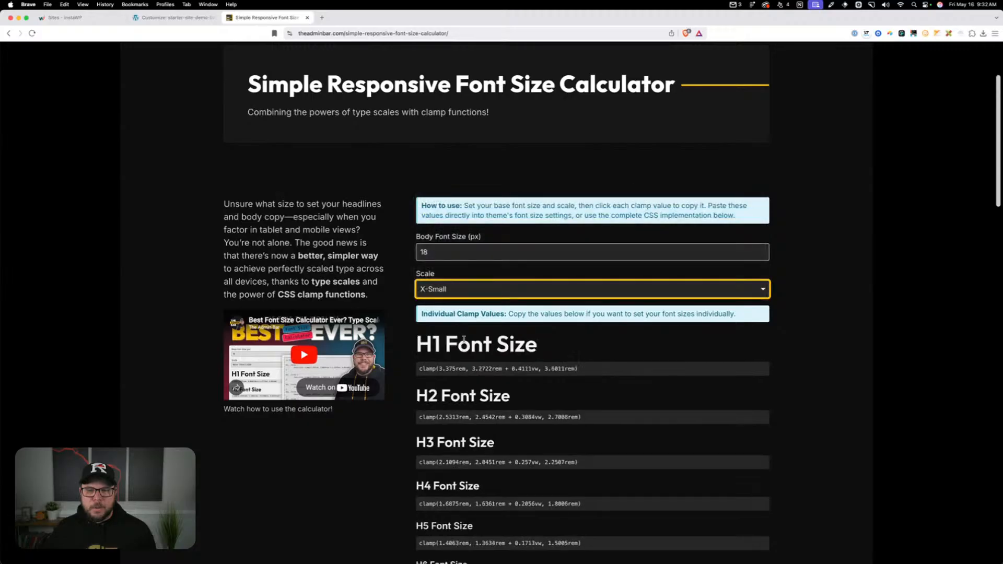
click(455, 291)
click(454, 311)
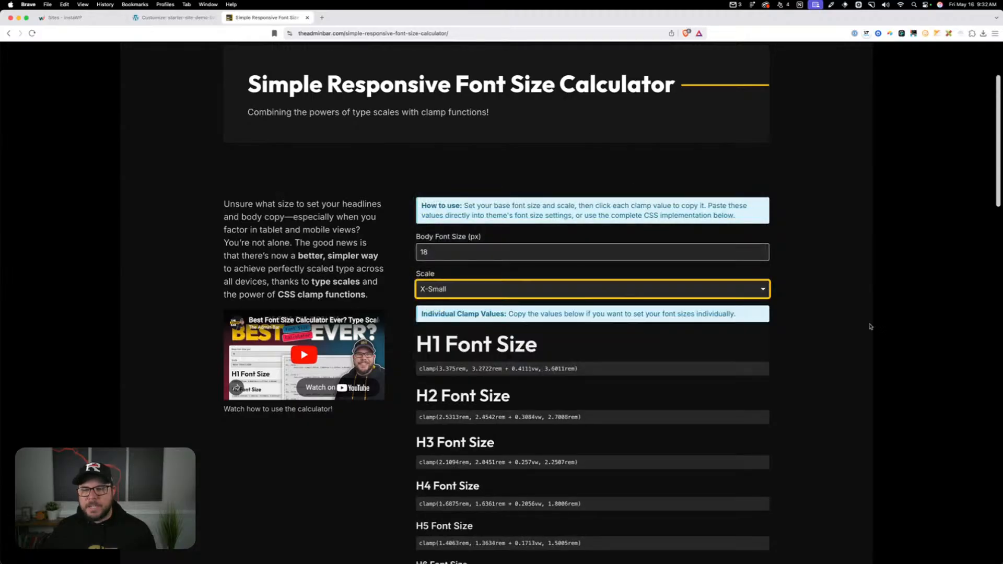
Copy the calculator's complete Fluid Typography Scale CSS code block, from the opening comment through the paragraph rule
scroll(877, 337, down, 10)
scroll(873, 342, down, 3)
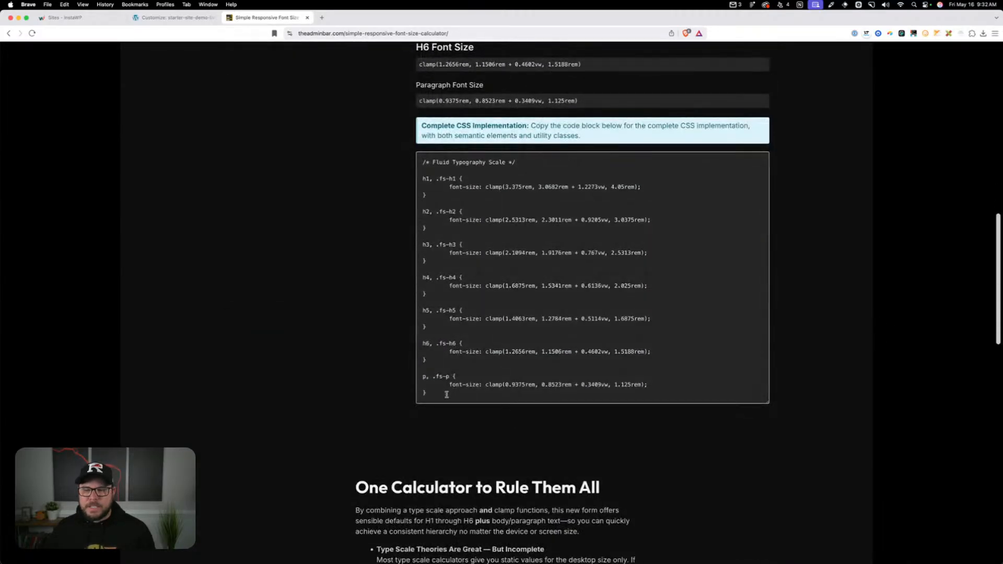
drag(446, 395, 415, 162)
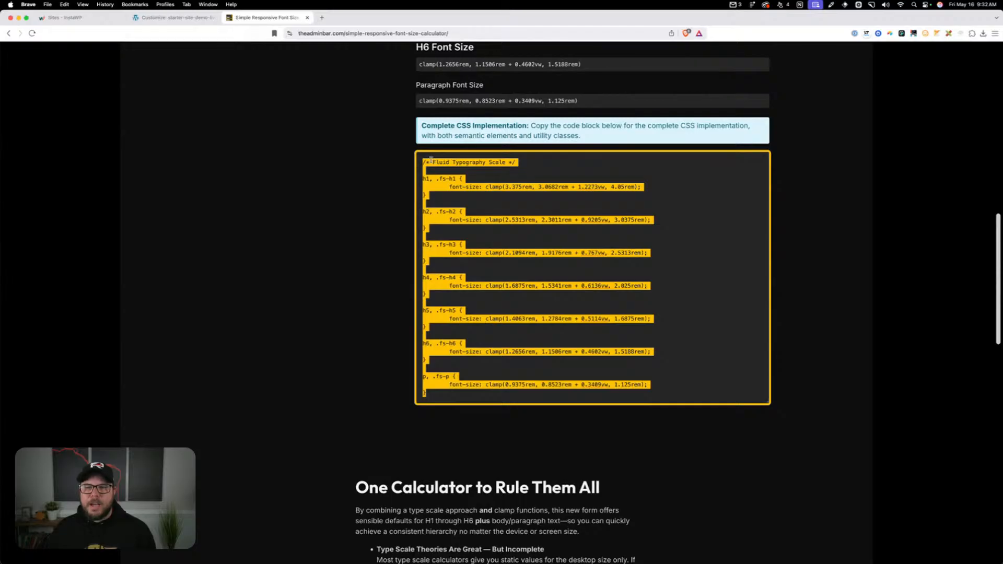
right_click(430, 158)
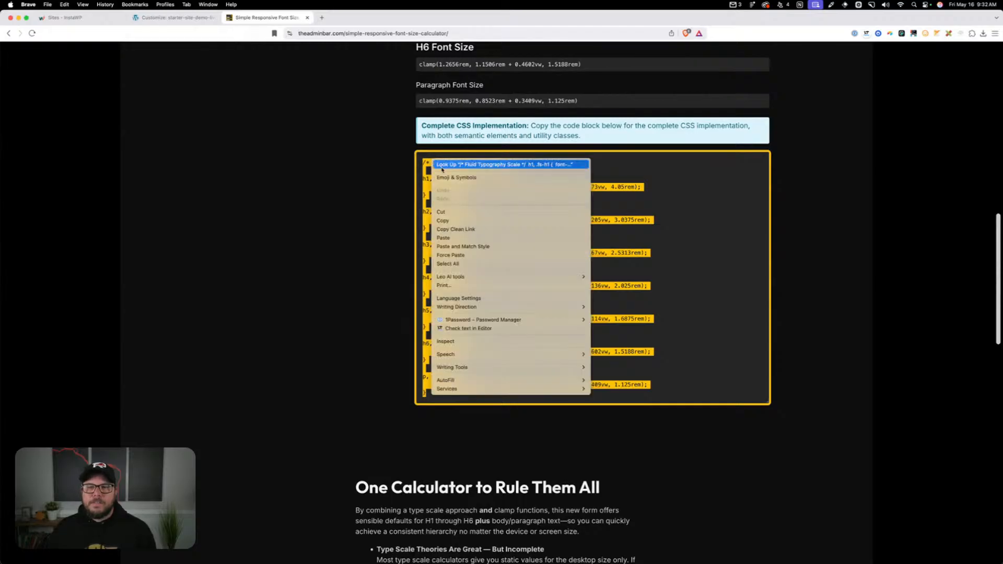
click(450, 221)
Leave the Customizer and open the GeneratePress Child style.css in the Theme File Editor, accepting the direct-editing warning
click(167, 20)
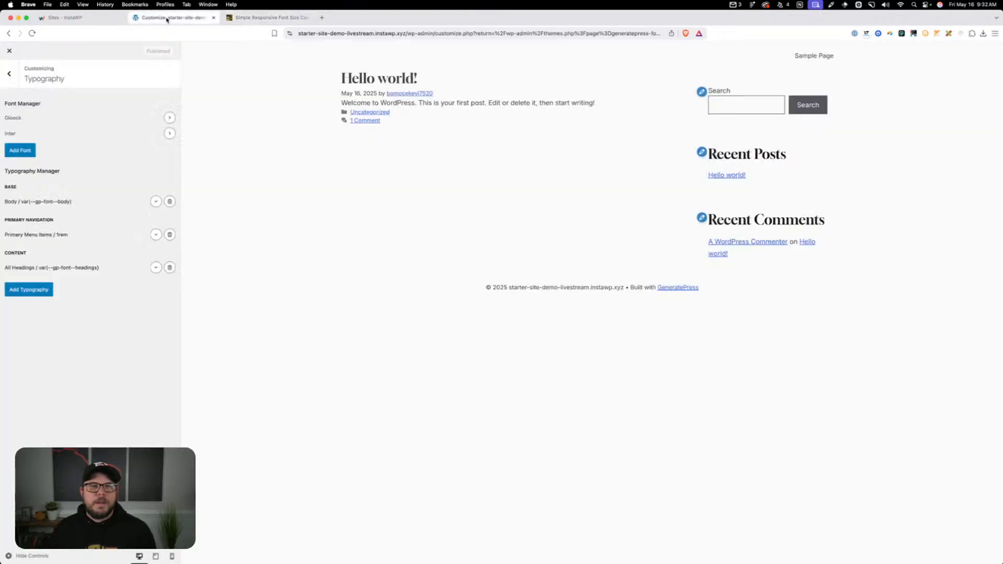
click(9, 51)
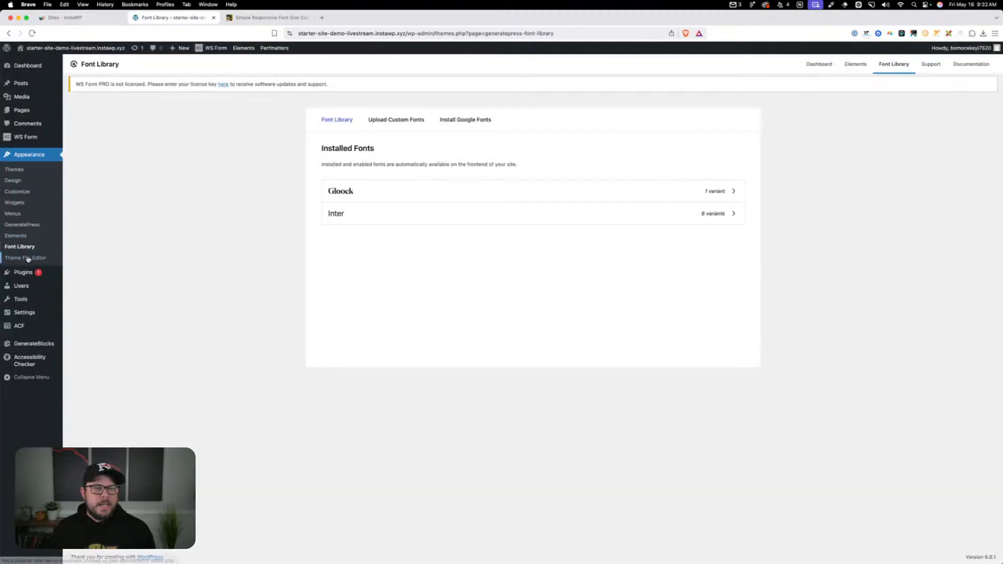
click(28, 258)
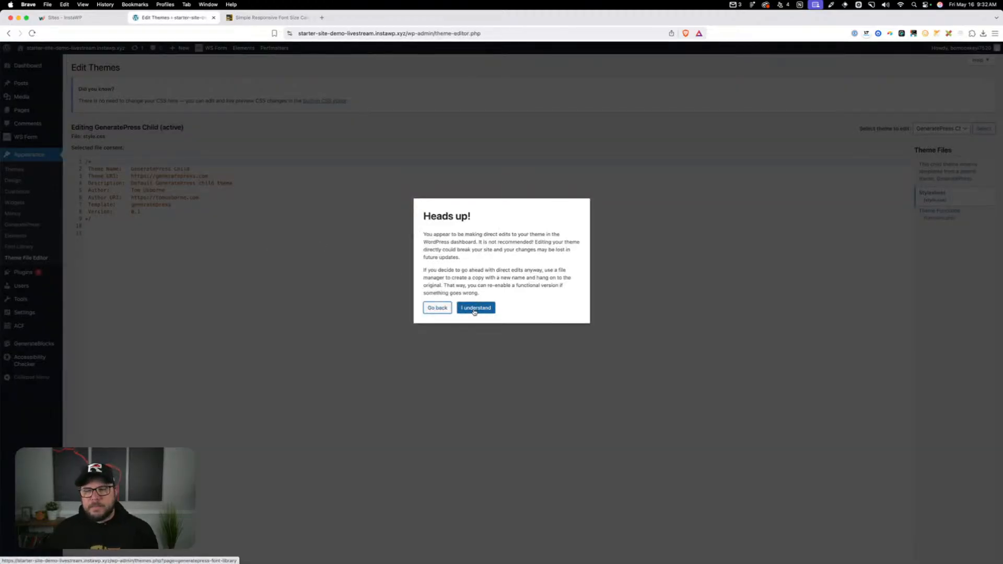
click(476, 307)
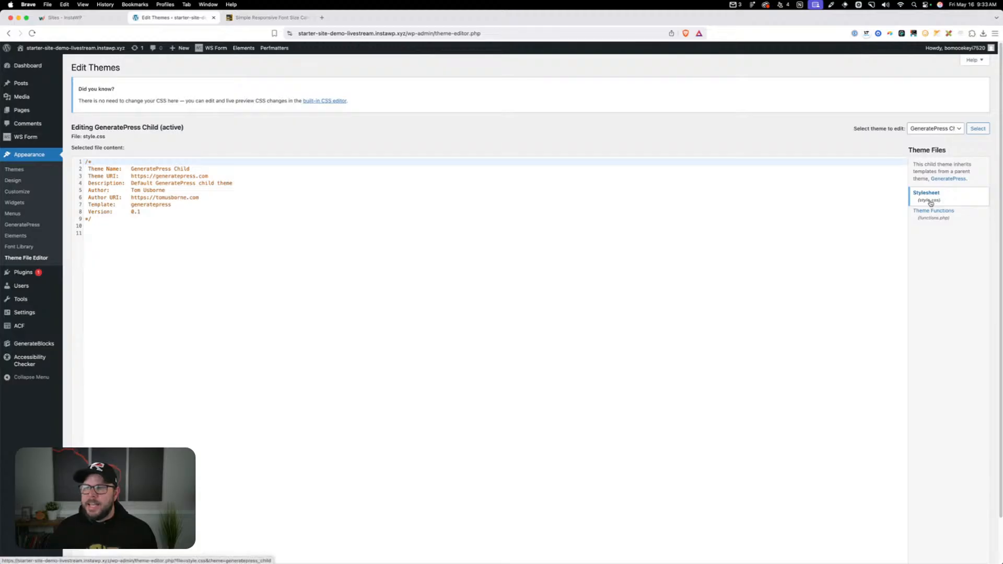
Add blank lines below the header comment in style.css and paste the copied Fluid Typography Scale CSS there
click(137, 253)
key(Return)
key(Return)
key(Return)
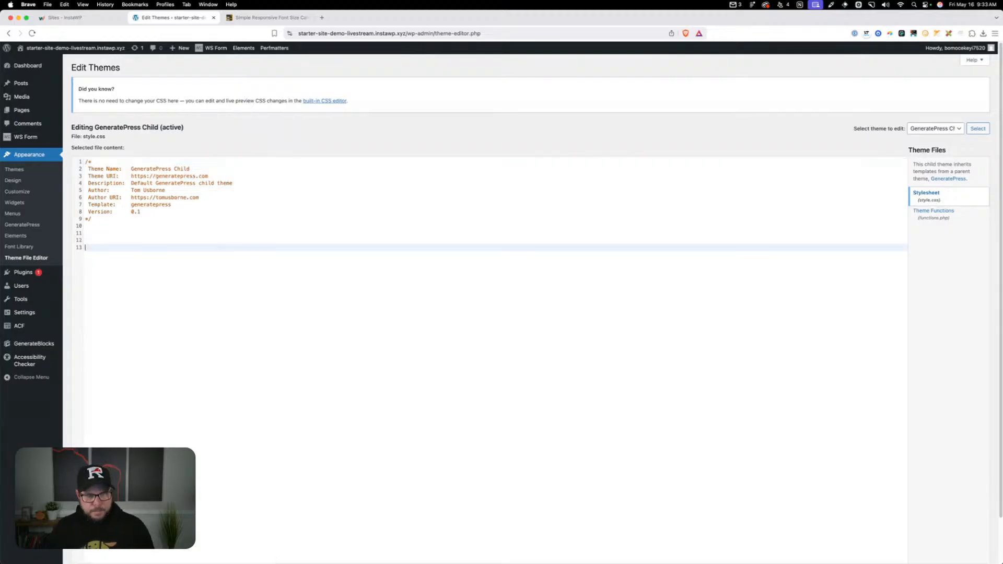
key(super+v)
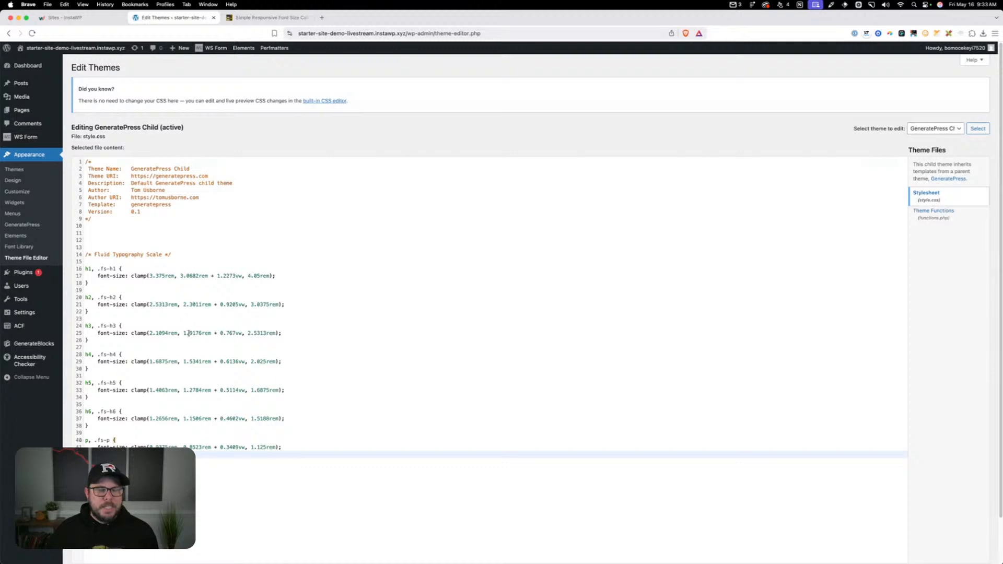
Examine the h1 rule in the pasted CSS, looking at its .fs-h1 utility class and its clamp font-size declaration
mouse_move(86, 276)
mouse_down()
mouse_move(273, 276)
mouse_move(99, 280)
mouse_up()
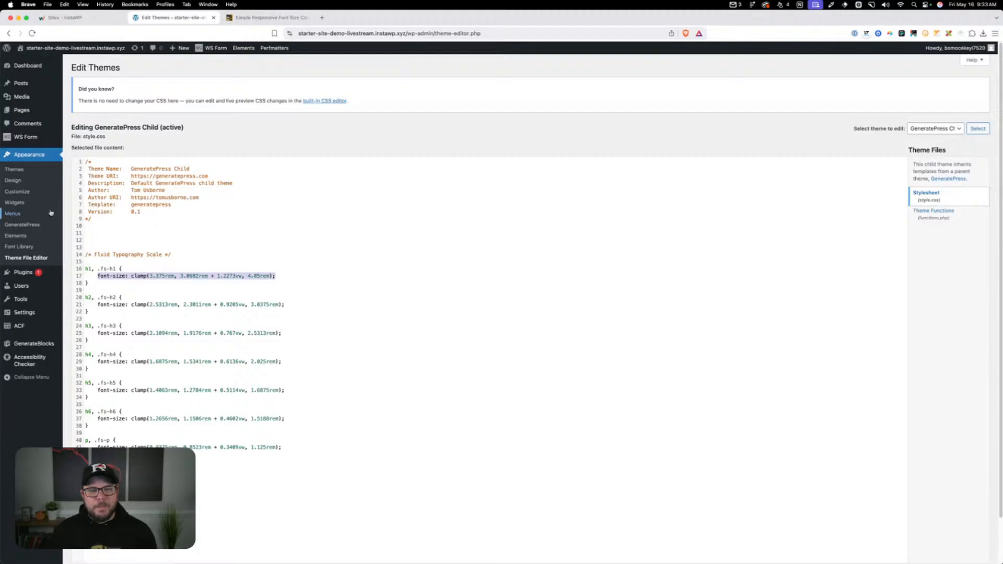
click(117, 235)
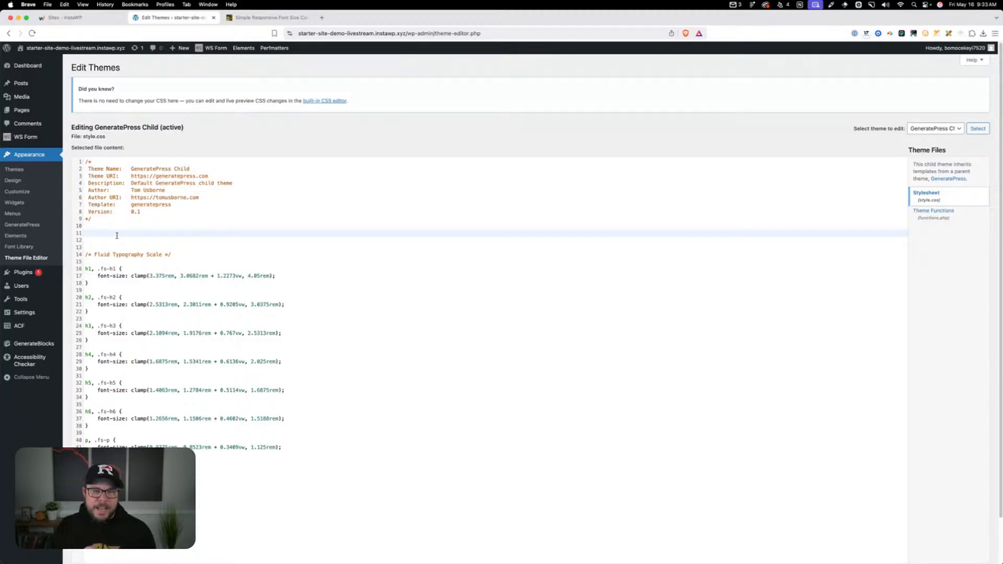
drag(97, 269, 109, 269)
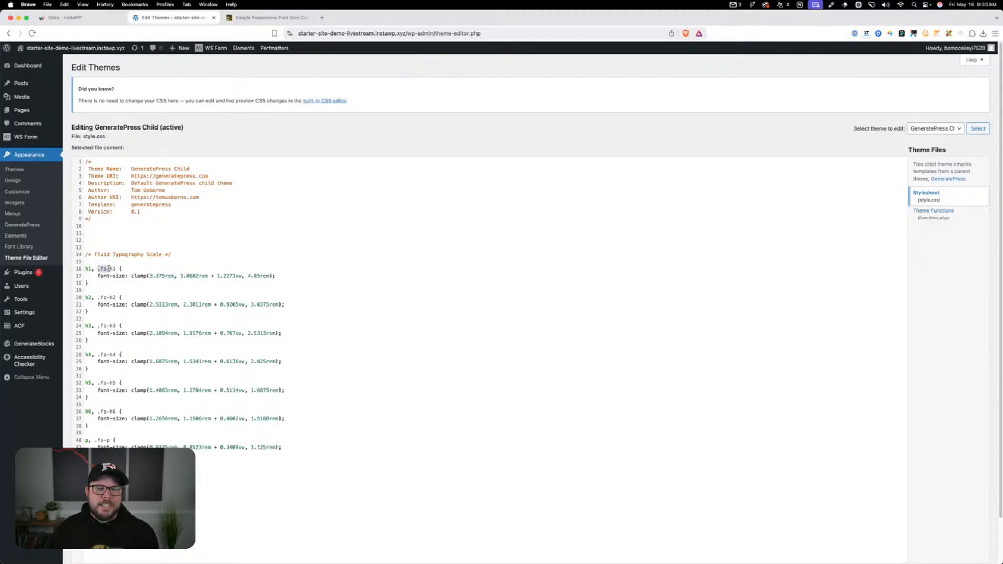
click(111, 268)
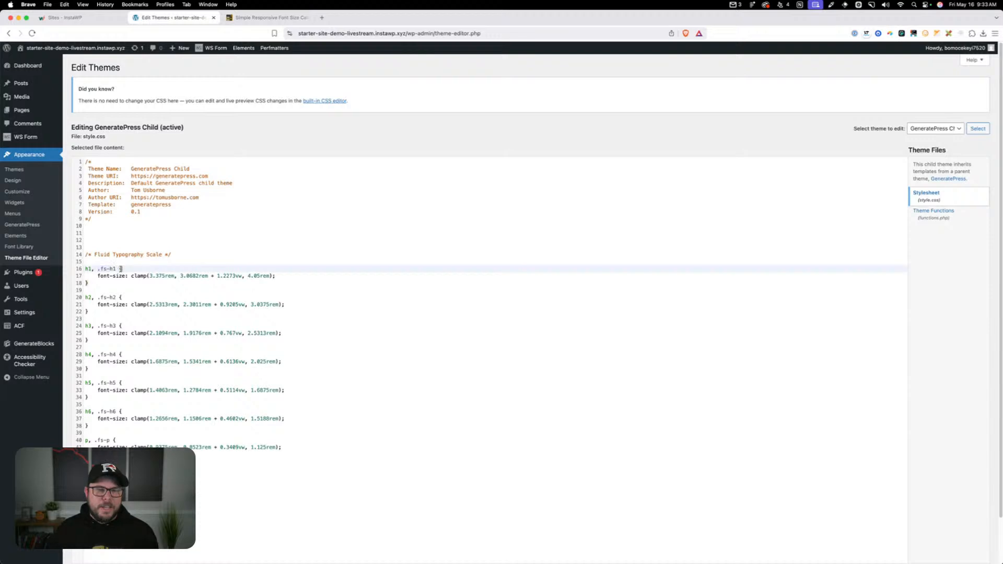
drag(92, 268, 114, 268)
click(99, 268)
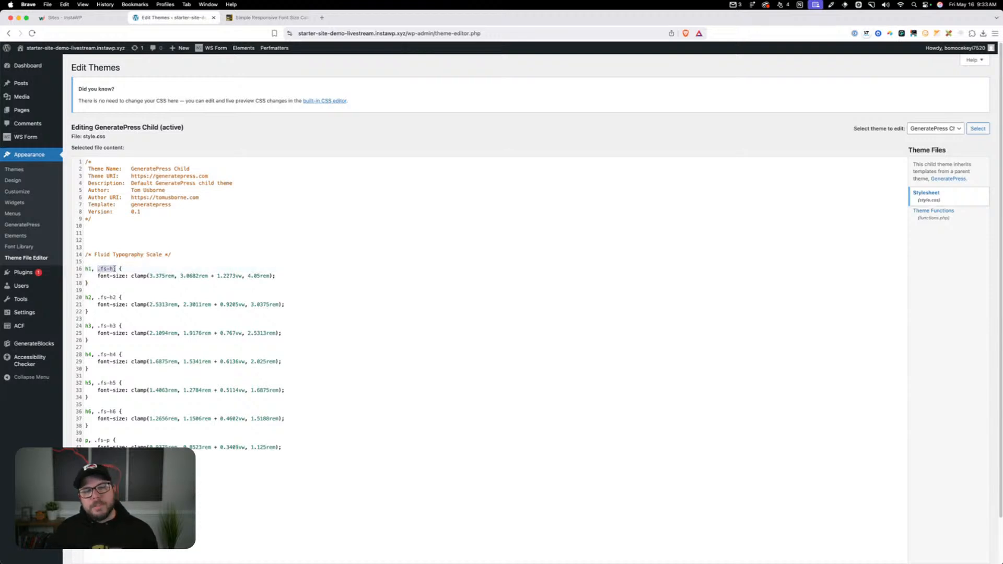
click(116, 268)
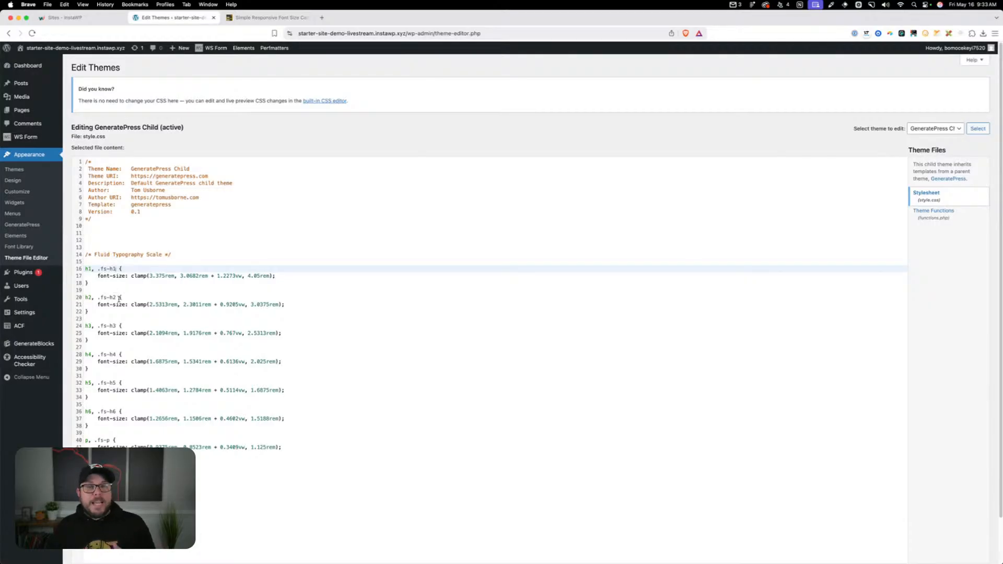
drag(116, 269, 101, 269)
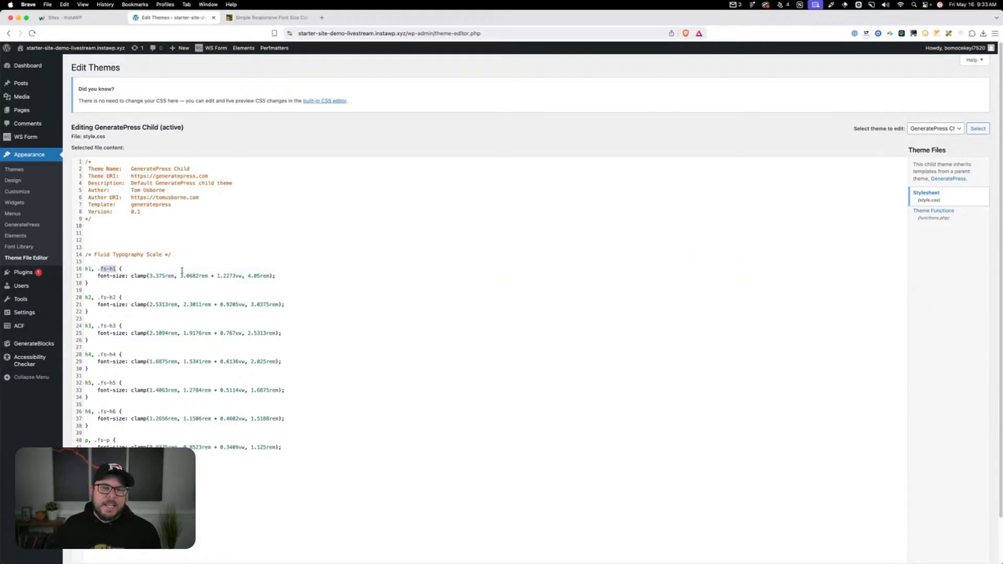
drag(289, 276, 96, 276)
triple_click(127, 274)
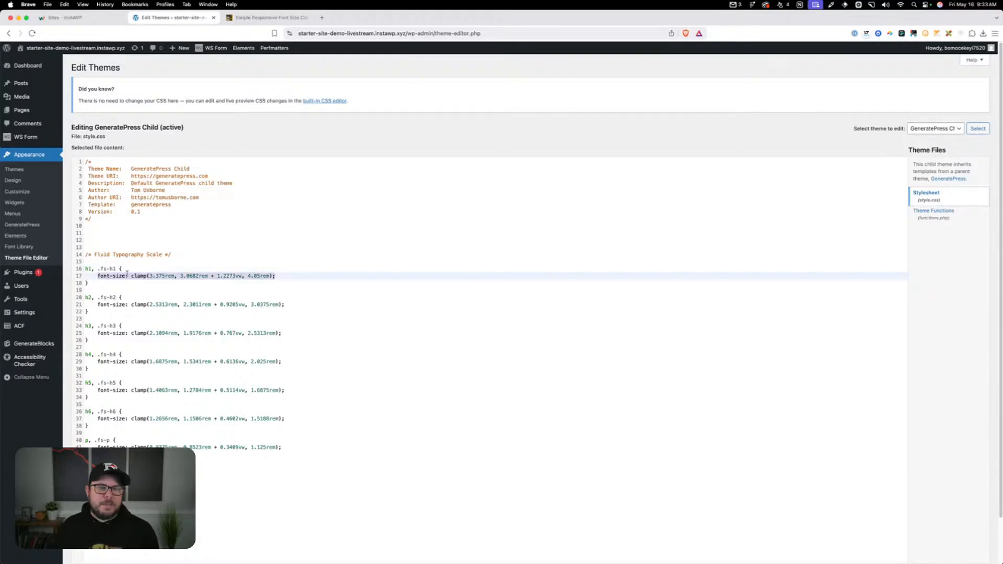
Add blank lines below the style.css header comment and paste the TYPOGRAPHY block with its .ff-body and .ff-heading font-family classes there
click(121, 269)
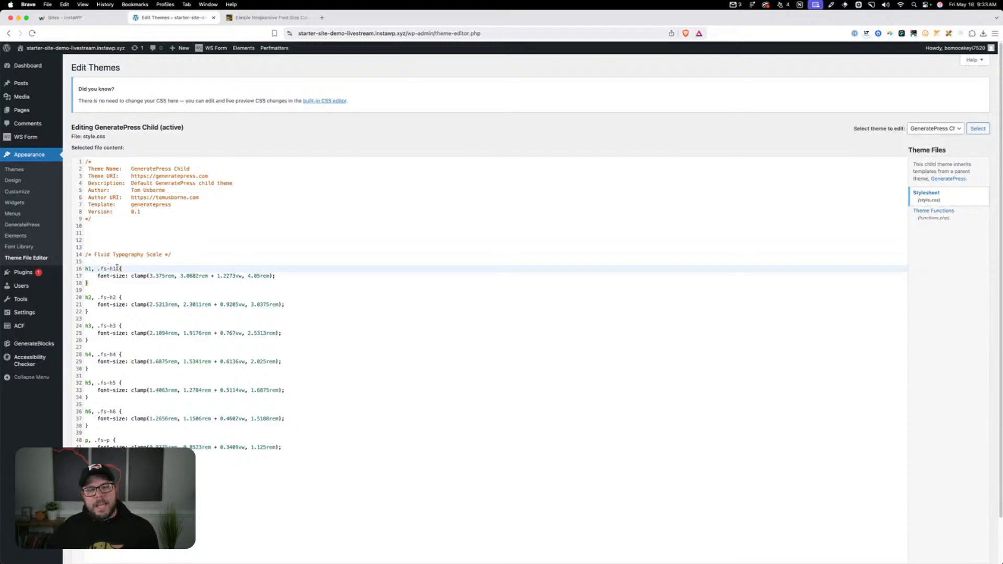
drag(116, 269, 85, 268)
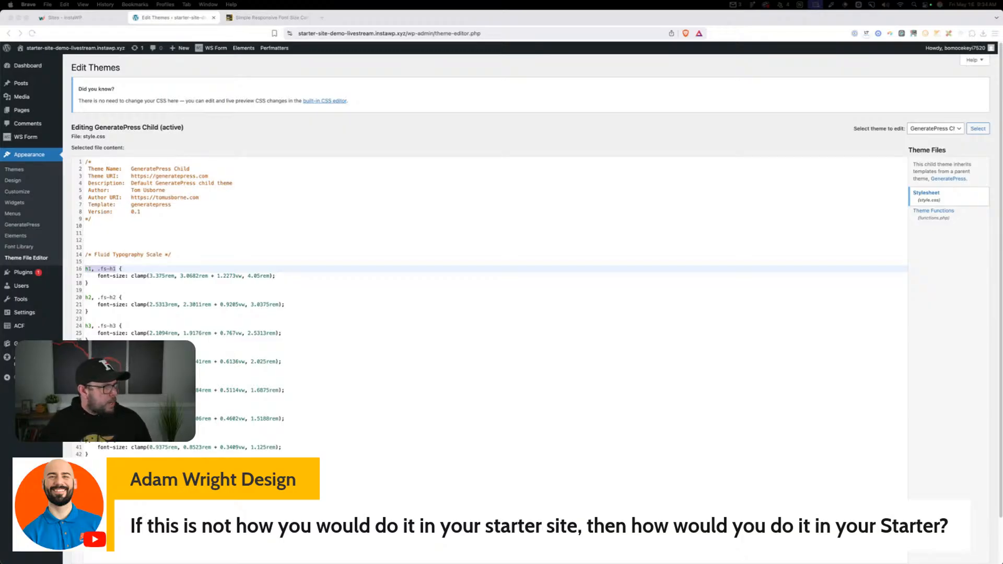
click(130, 226)
key(Return)
key(Return)
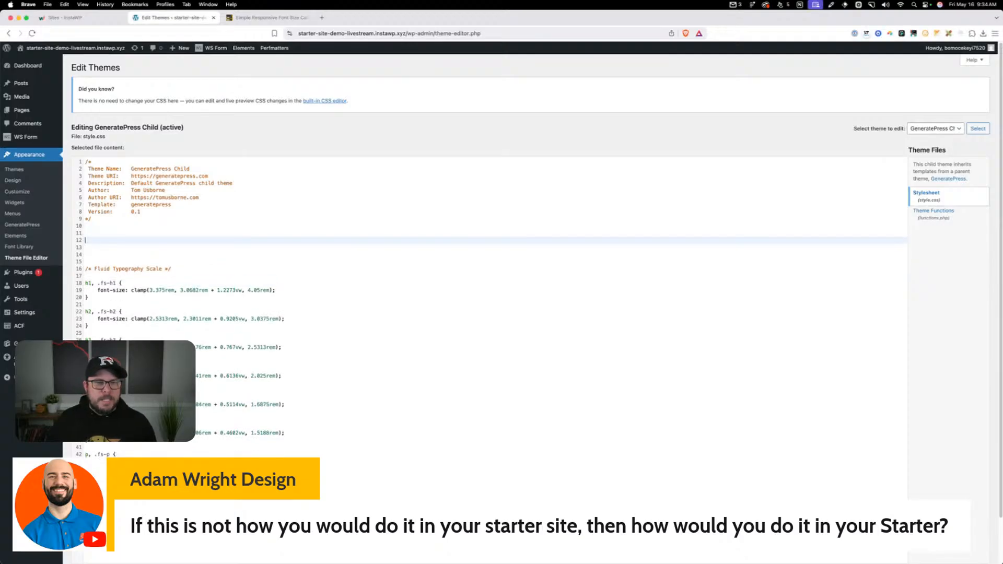
text(/* --- TYPOGRAPHY --- */  /* Set font family */  body {     font-family: var(--gp-font--body); }  h1, h2, h3, h4, h5, h6 {     font-family: var(--gp-font--heading); })
key(super+equal)
key(super+equal)
key(super+equal)
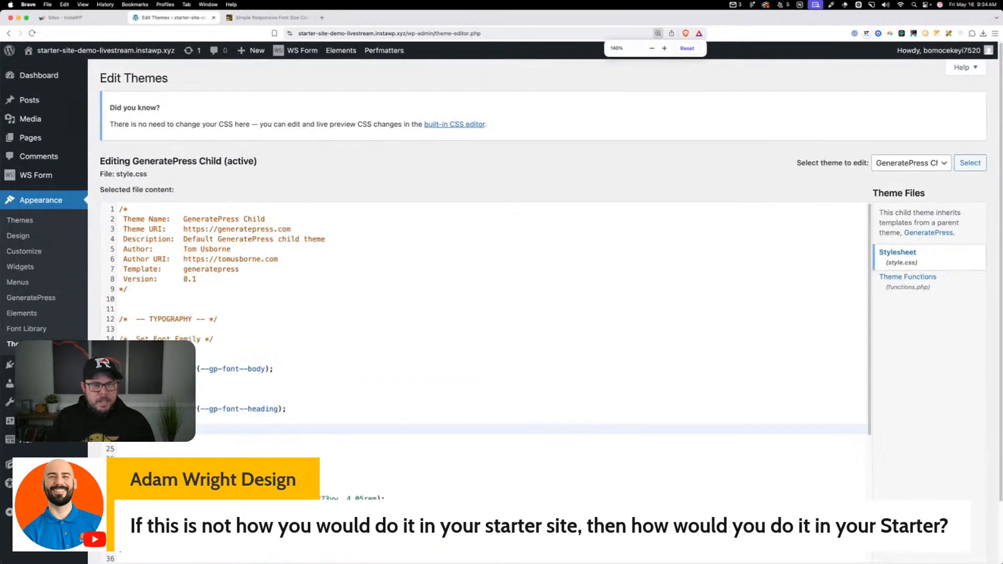
scroll(128, 223, down, 3)
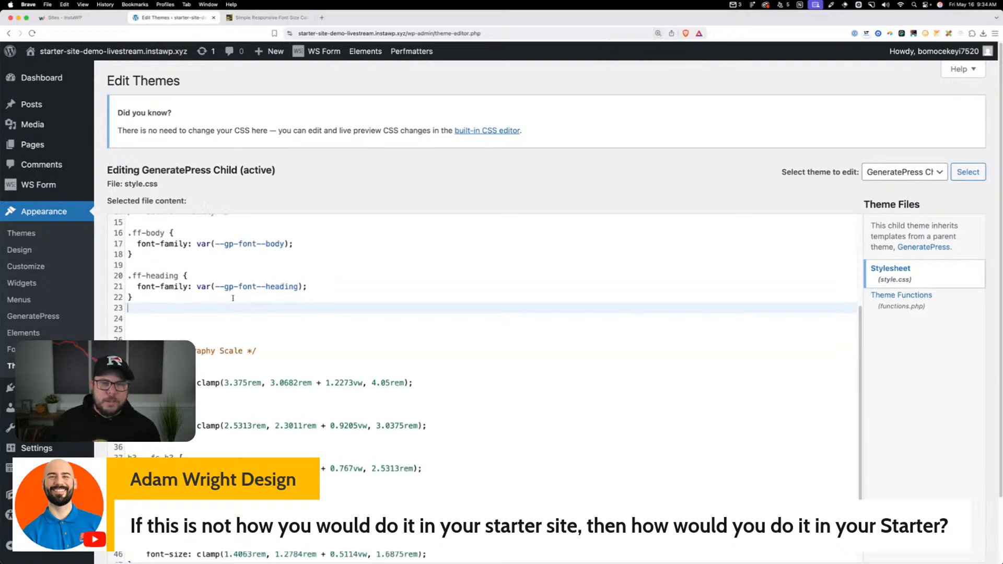
Examine the pasted Set Font Family block, looking at the .ff-body class and its font-family variable declaration
scroll(128, 223, up, 3)
click(128, 329)
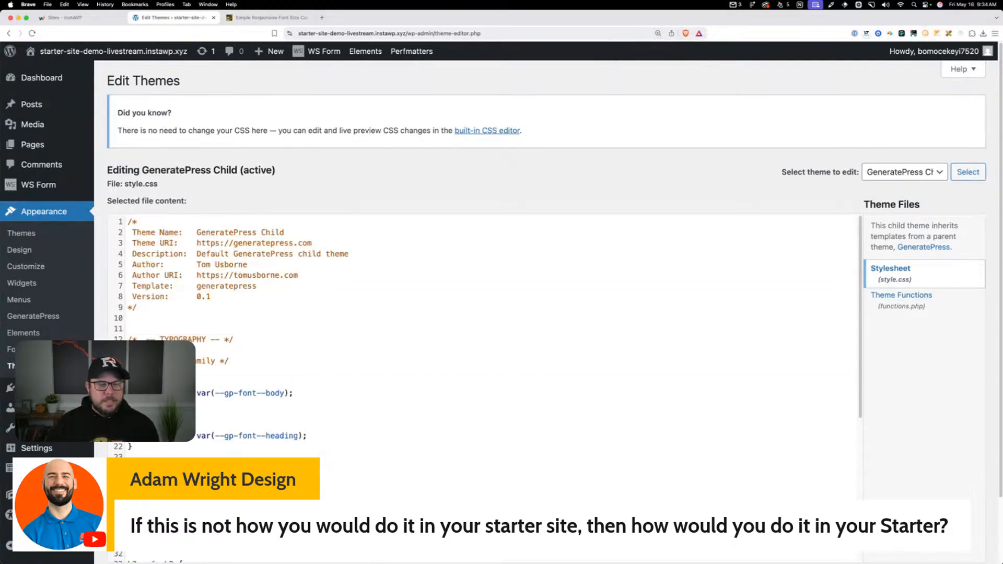
click(161, 383)
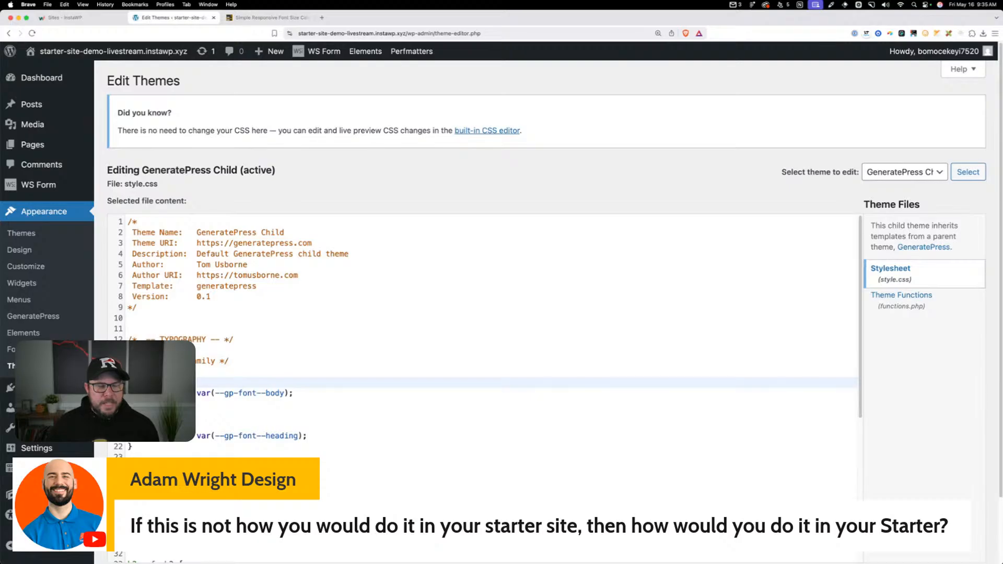
click(162, 393)
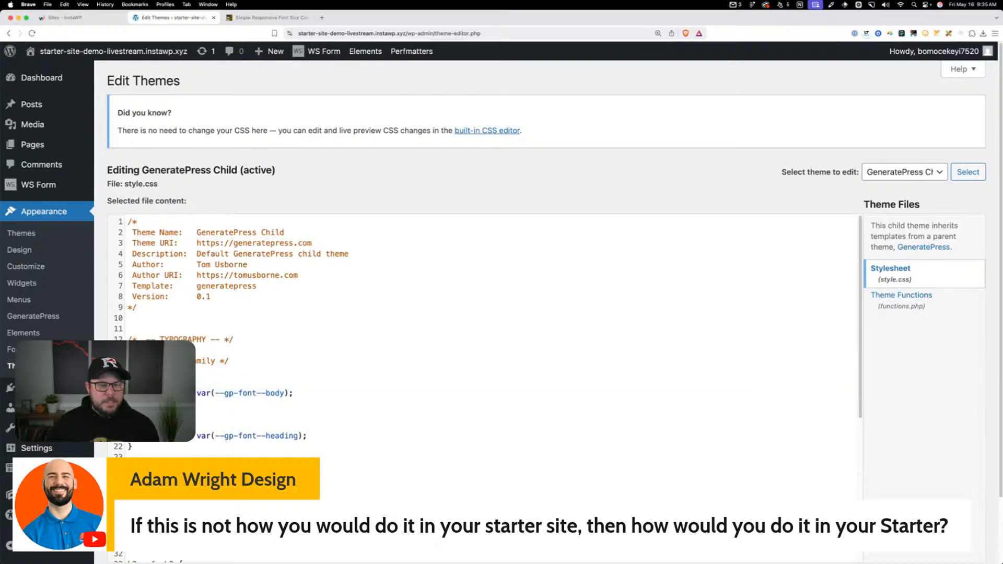
mouse_move(196, 393)
mouse_down()
mouse_move(288, 393)
mouse_move(196, 393)
mouse_up()
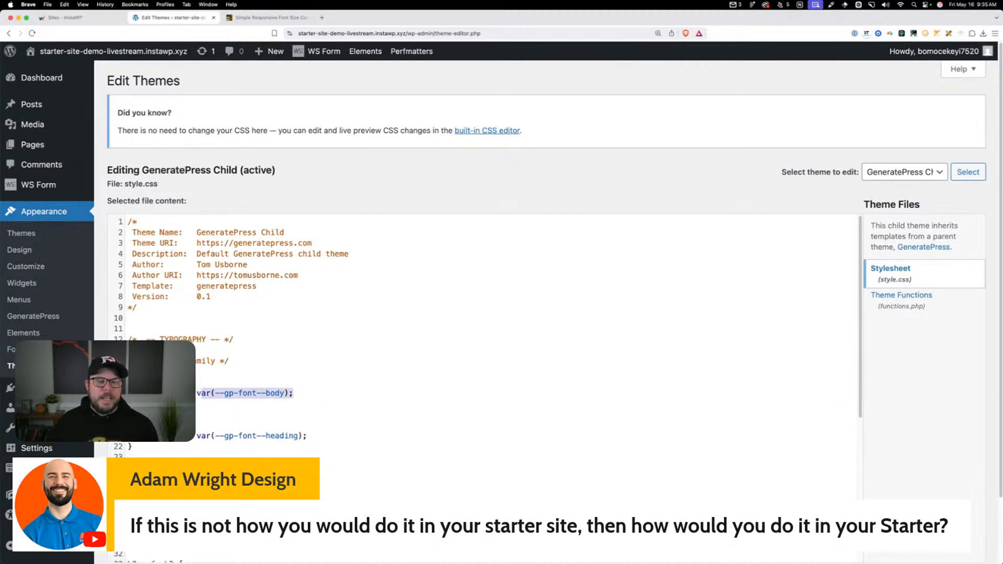
click(167, 383)
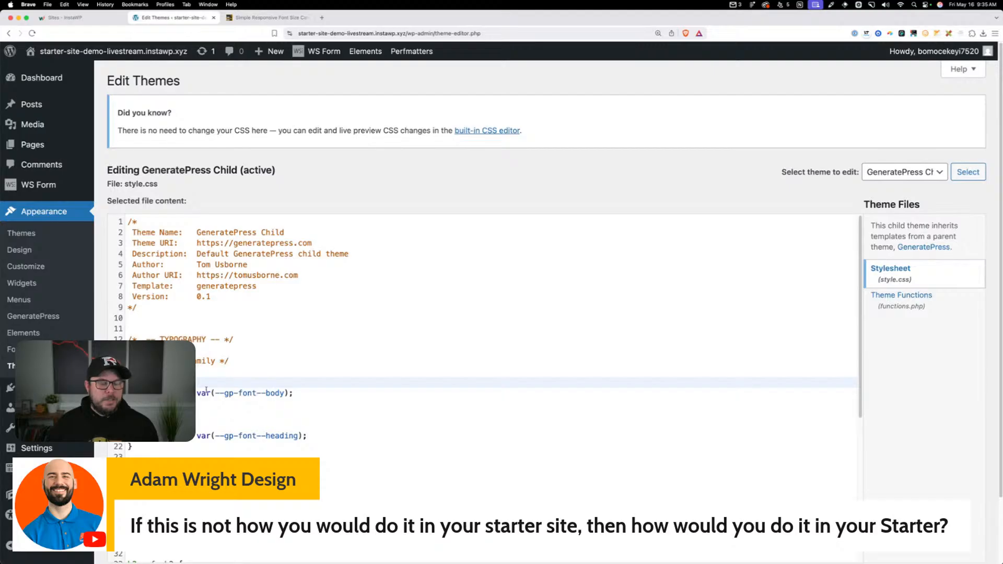
drag(191, 393, 138, 393)
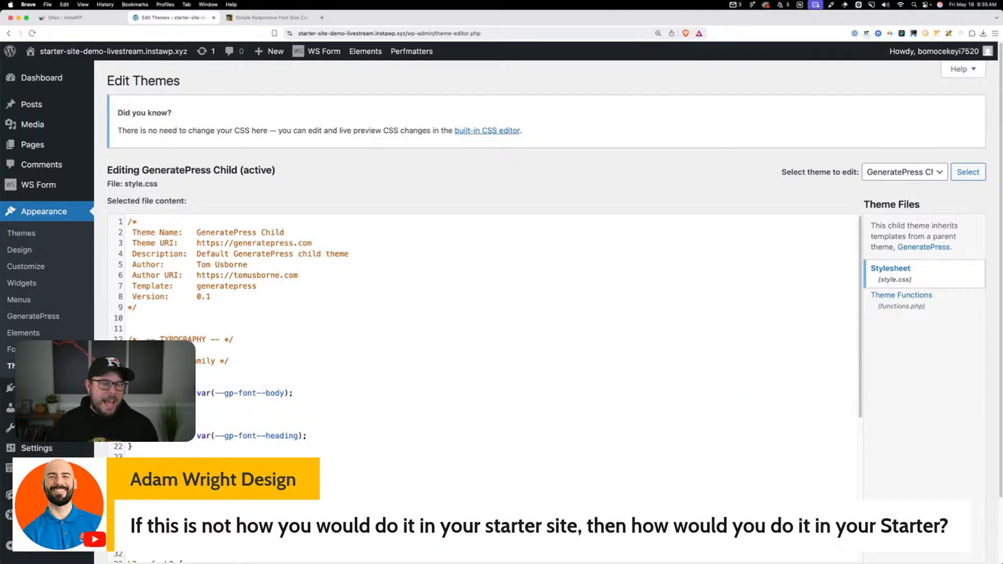
click(167, 383)
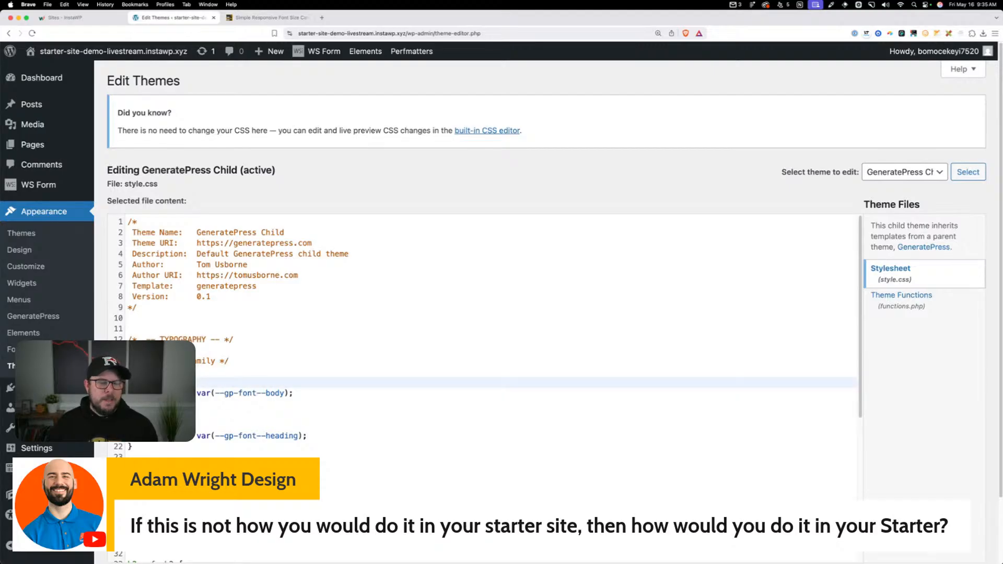
drag(167, 382, 129, 383)
click(204, 423)
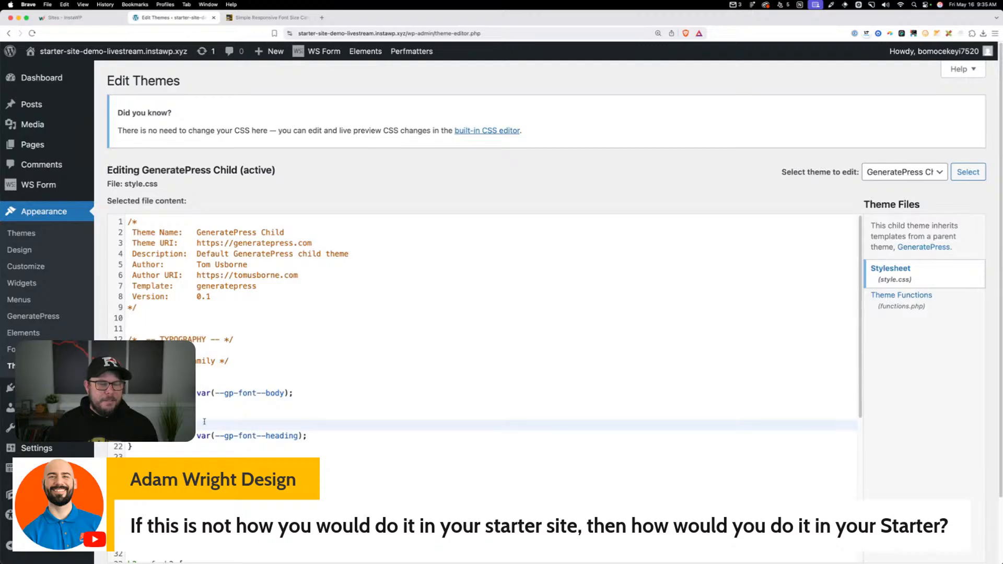
Copy the font-family: var(--gp-font--heading); declaration from .ff-heading and add it below the font size in the h1 rule
key(super+minus)
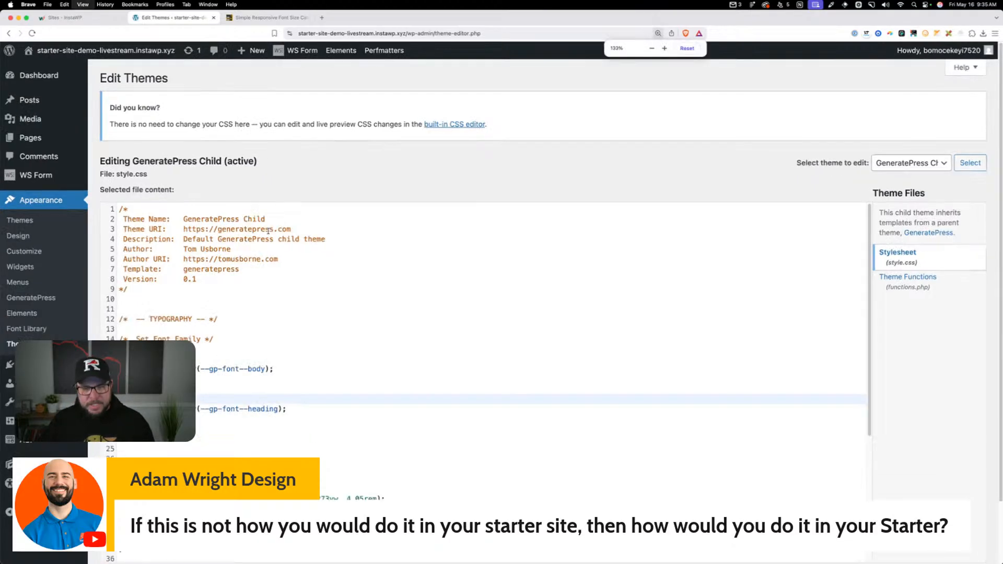
drag(273, 391, 131, 392)
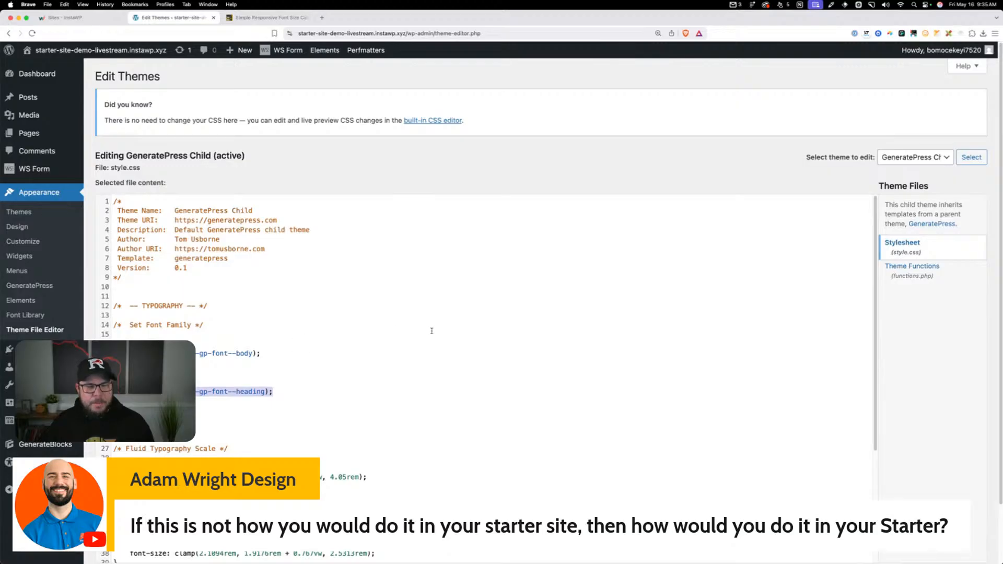
scroll(432, 331, down, 5)
scroll(135, 311, down, 1)
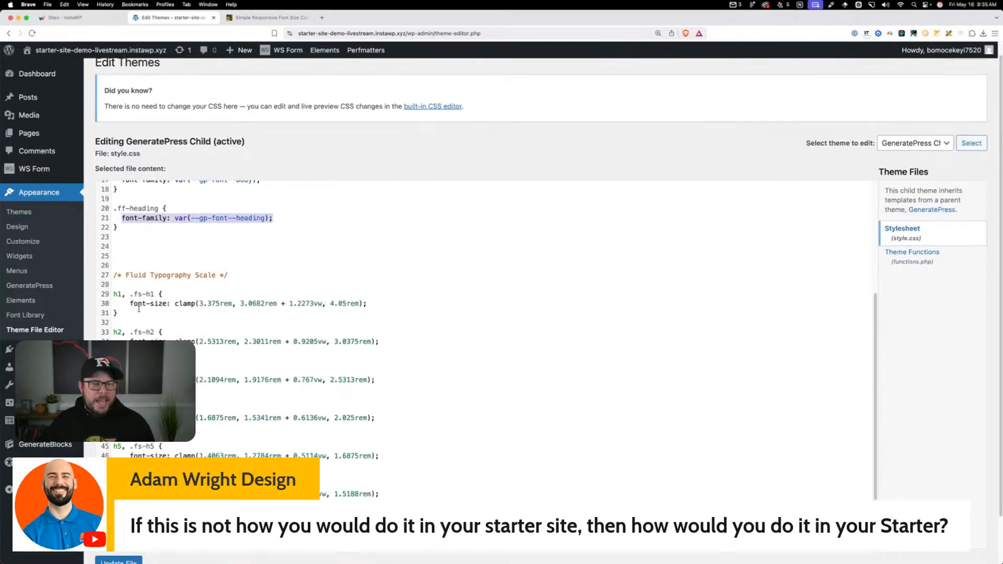
click(383, 304)
key(Return)
text(font-family: var(--gp-font--heading);)
Add the copied heading font-family declaration below the font size in the h2, h3 and h4 rules
click(382, 349)
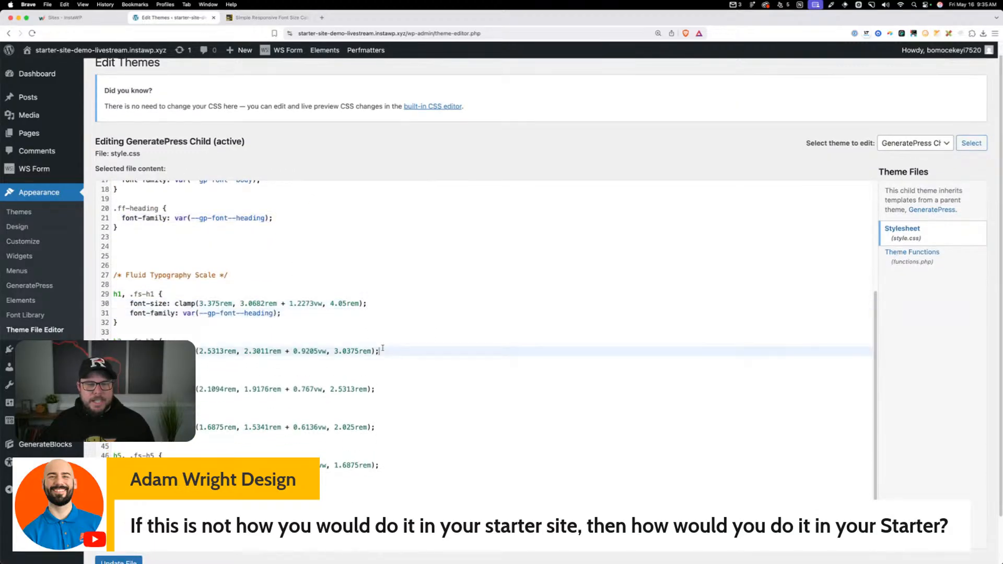
key(Return)
text(font-family: var(--gp-font--heading);)
click(390, 399)
key(Return)
text(font-family: var(--gp-font--heading);)
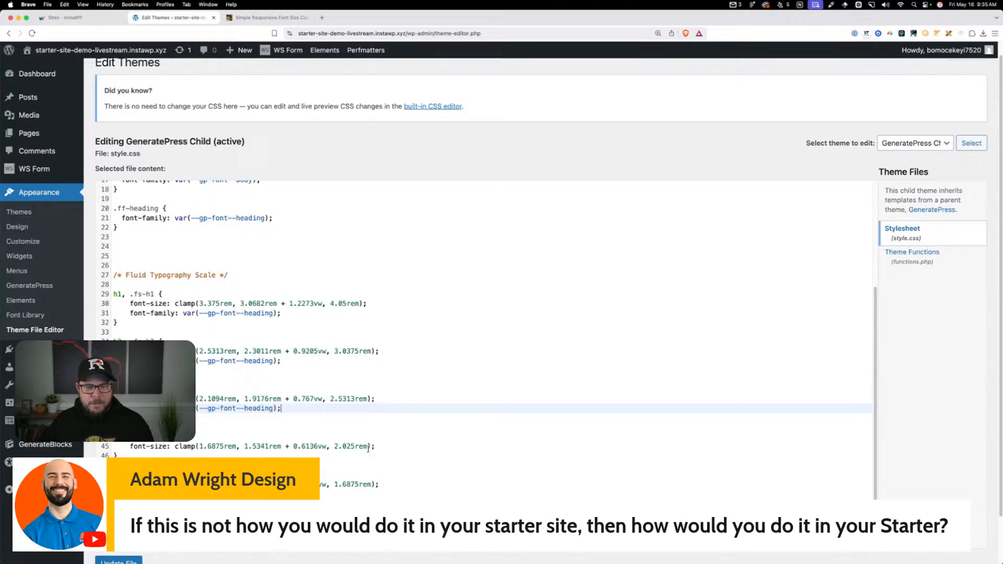
click(387, 447)
key(Return)
text(font-family: var(--gp-font--heading);)
Add the same heading font-family declaration below the font size in the h5 and h6 rules
scroll(386, 450, down, 2)
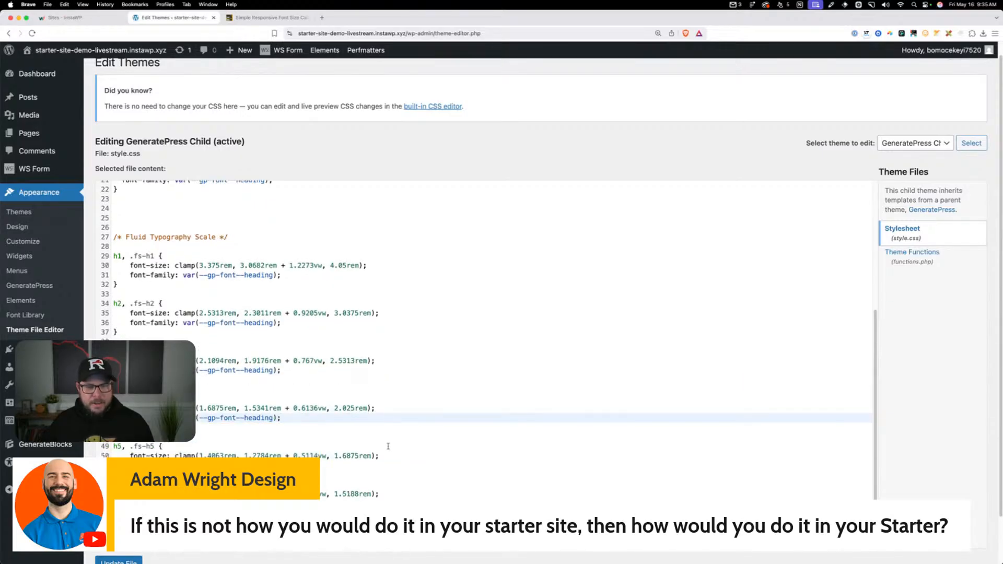
click(385, 455)
key(Return)
text(font-family: var(--gp-font--heading);)
click(382, 502)
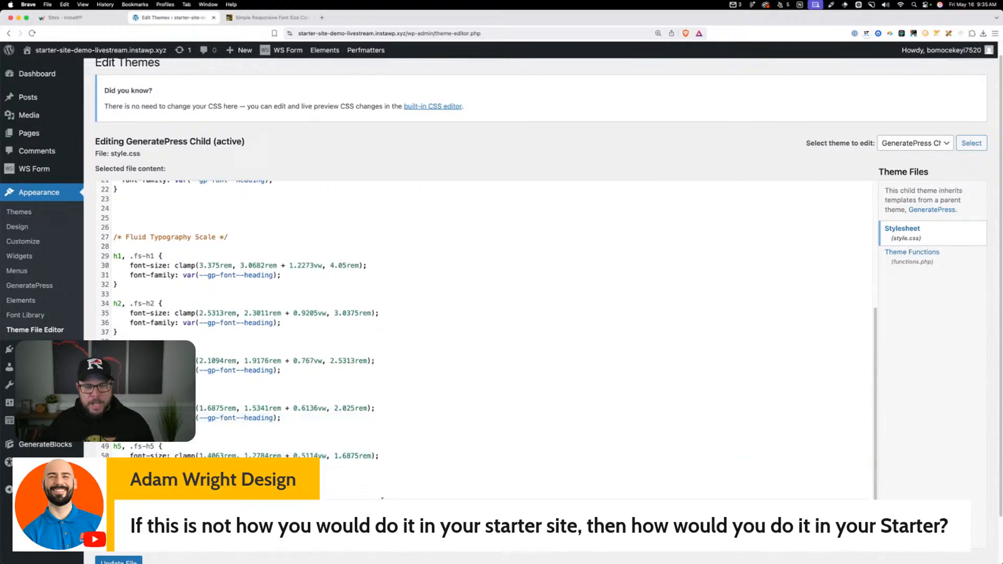
key(Return)
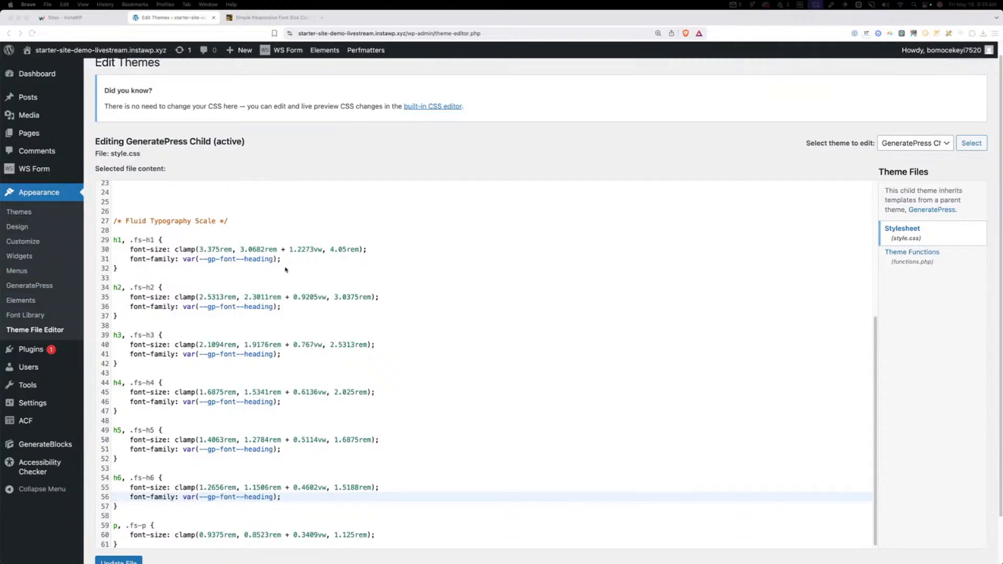
Examine the completed h1 rule, looking at its .fs-h1 class and its heading font-family declaration
drag(282, 259, 131, 259)
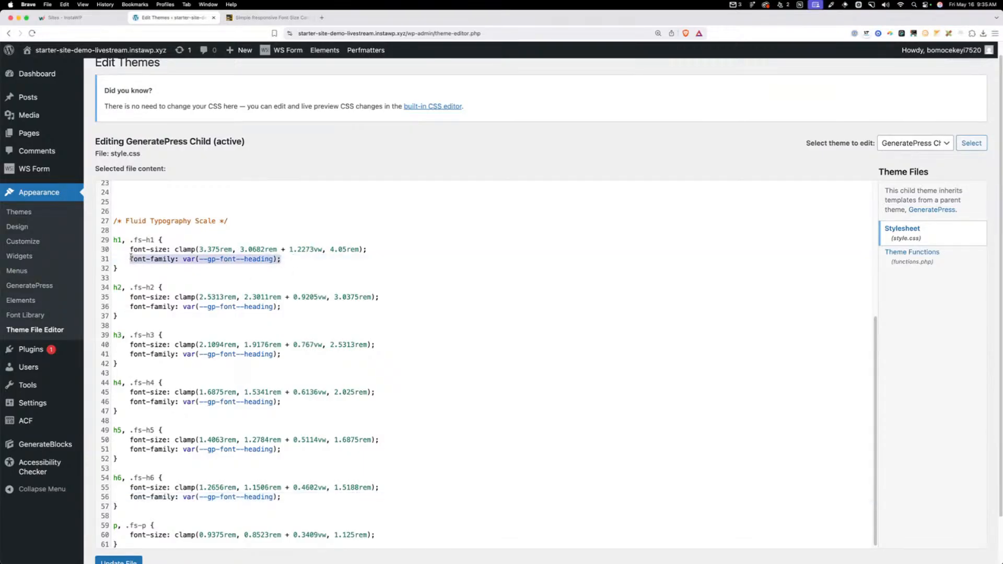
scroll(134, 256, down, 1)
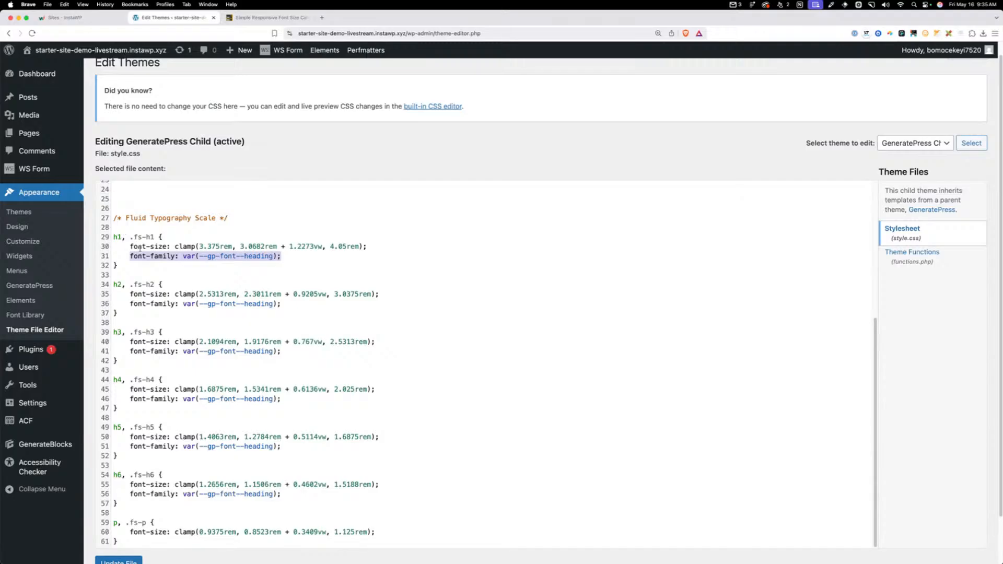
scroll(189, 284, down, 1)
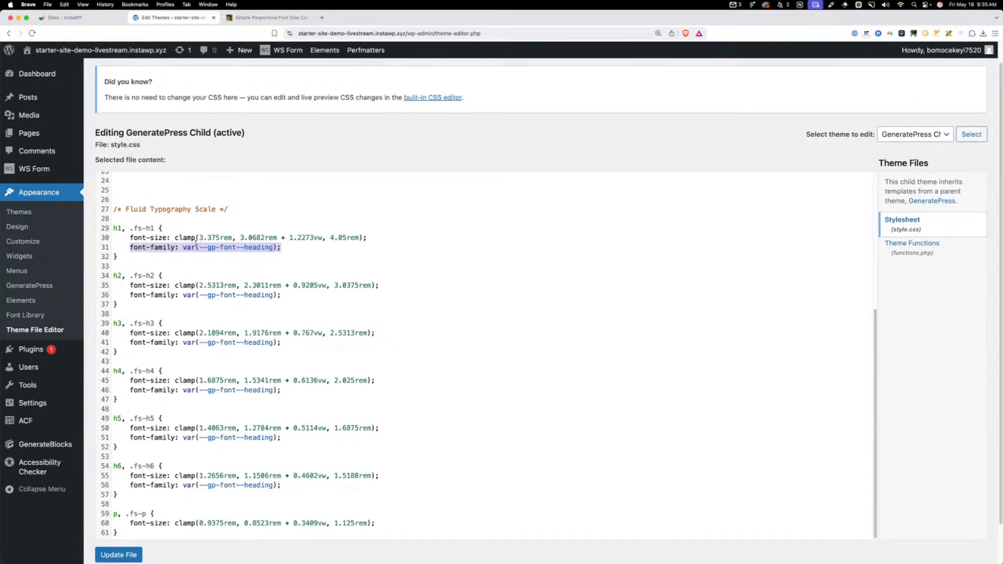
drag(153, 229, 134, 229)
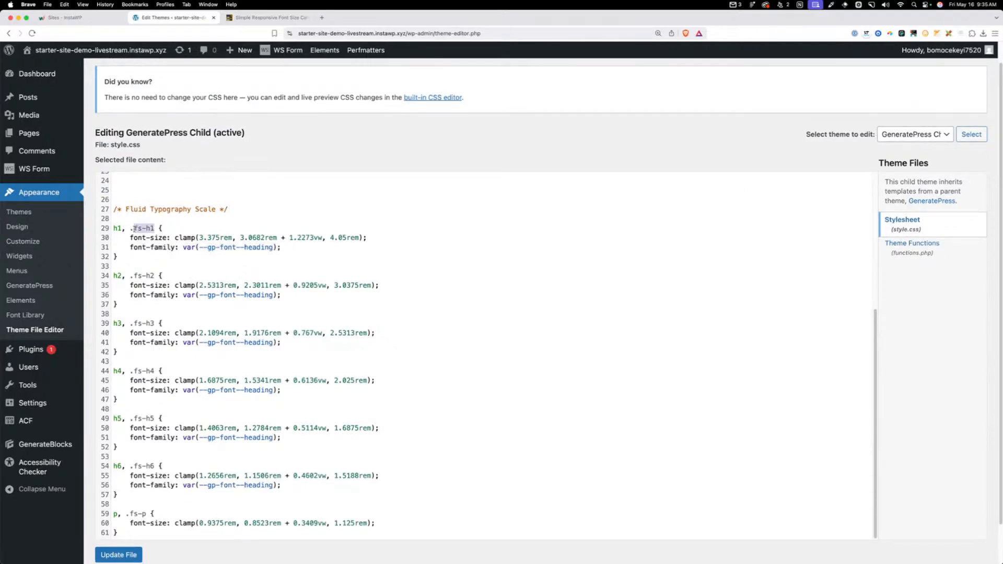
click(132, 228)
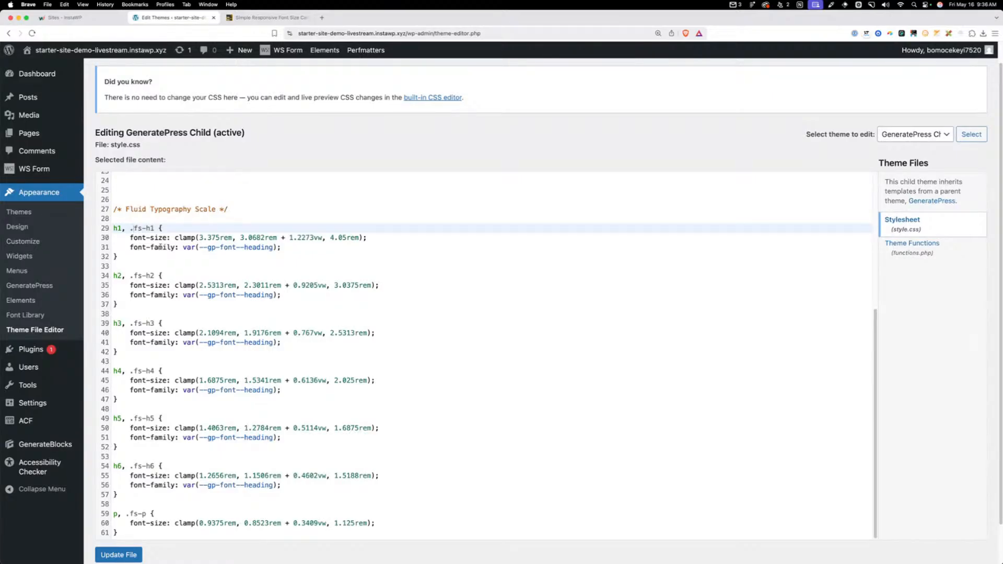
drag(130, 247, 284, 247)
click(275, 249)
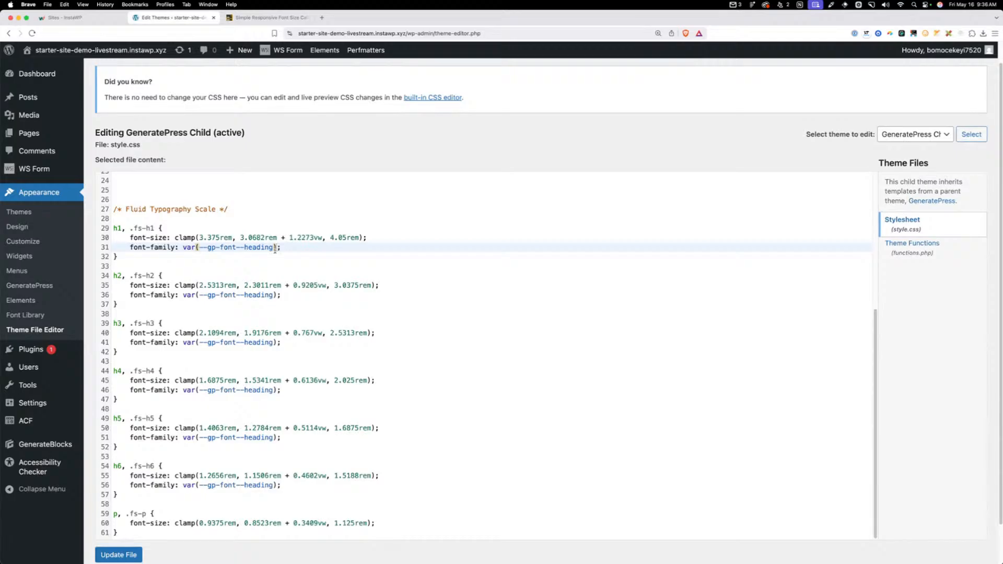
Review the whole typography section of style.css, from the font-family classes through the paragraph rule
scroll(276, 249, up, 3)
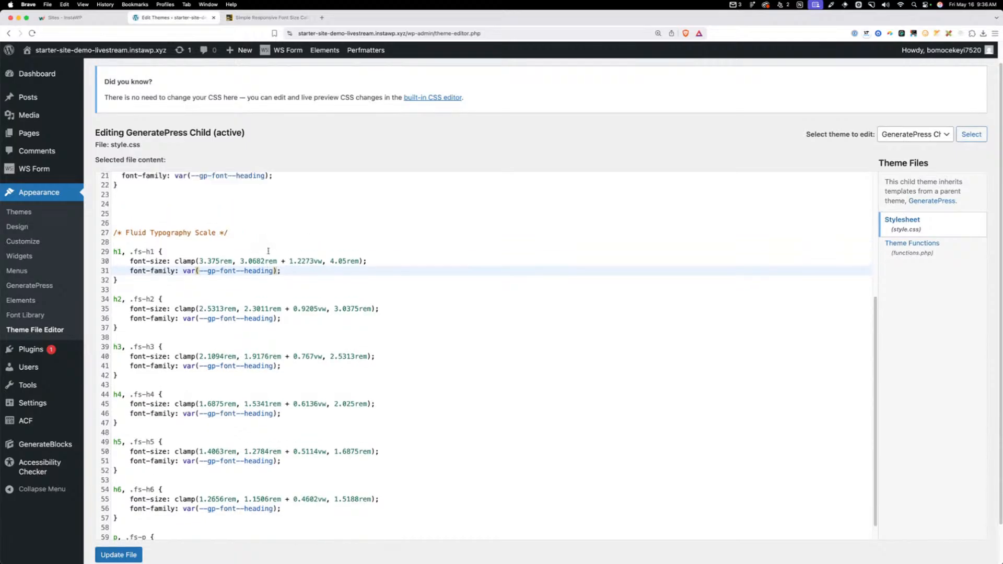
key(super+minus)
scroll(273, 234, up, 3)
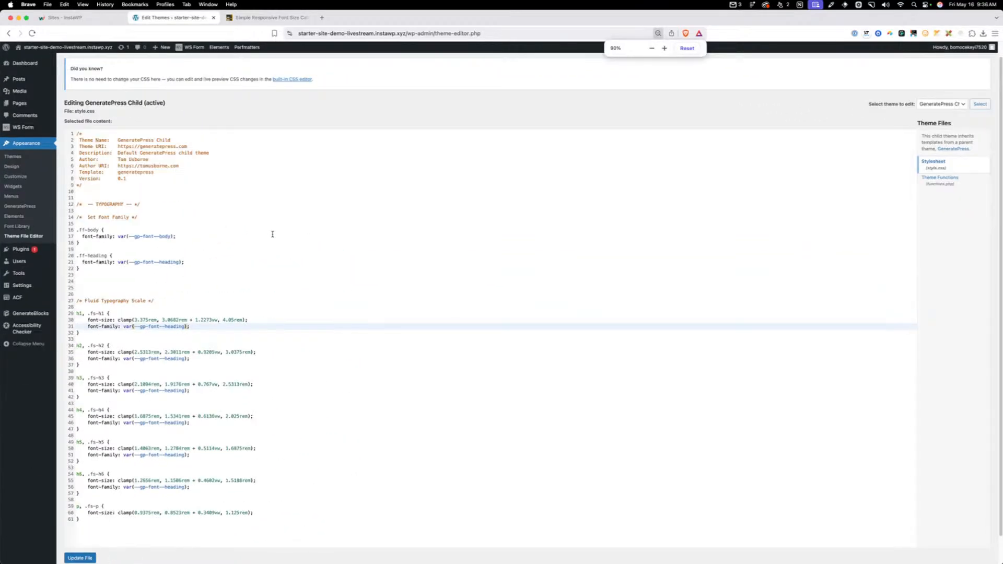
key(super+equal)
scroll(272, 234, down, 2)
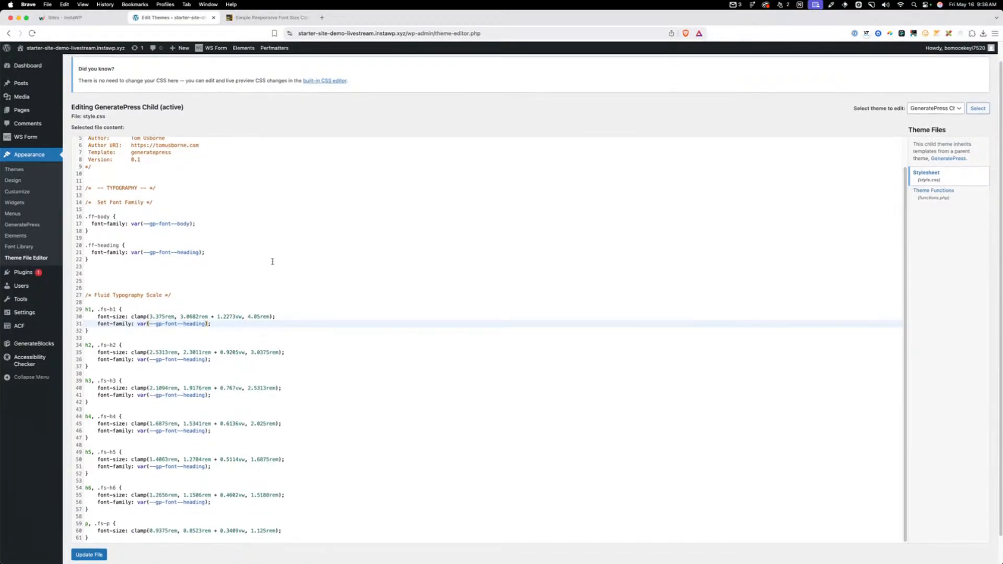
scroll(272, 261, down, 1)
scroll(272, 261, down, 1)
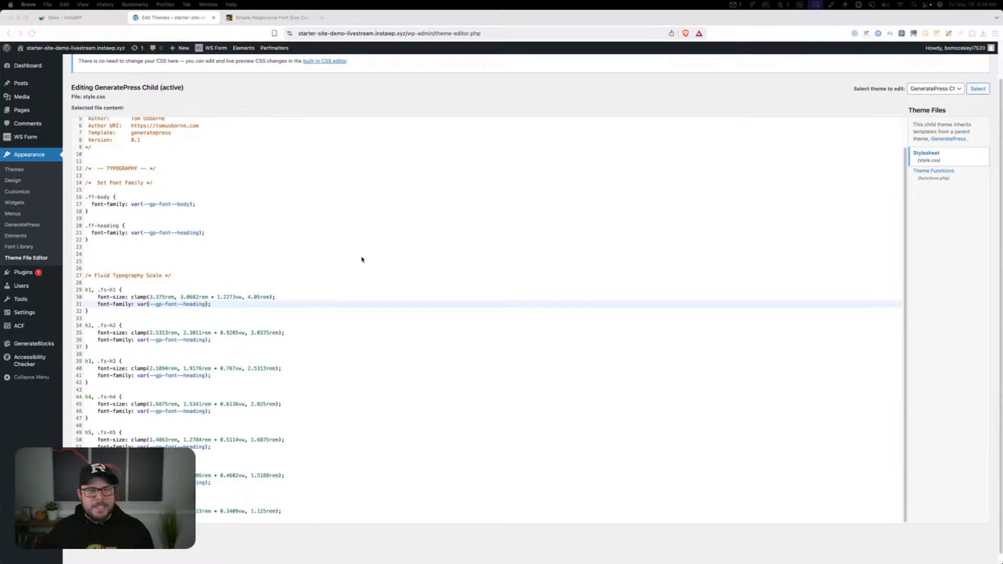
scroll(361, 259, up, 1)
scroll(340, 273, down, 1)
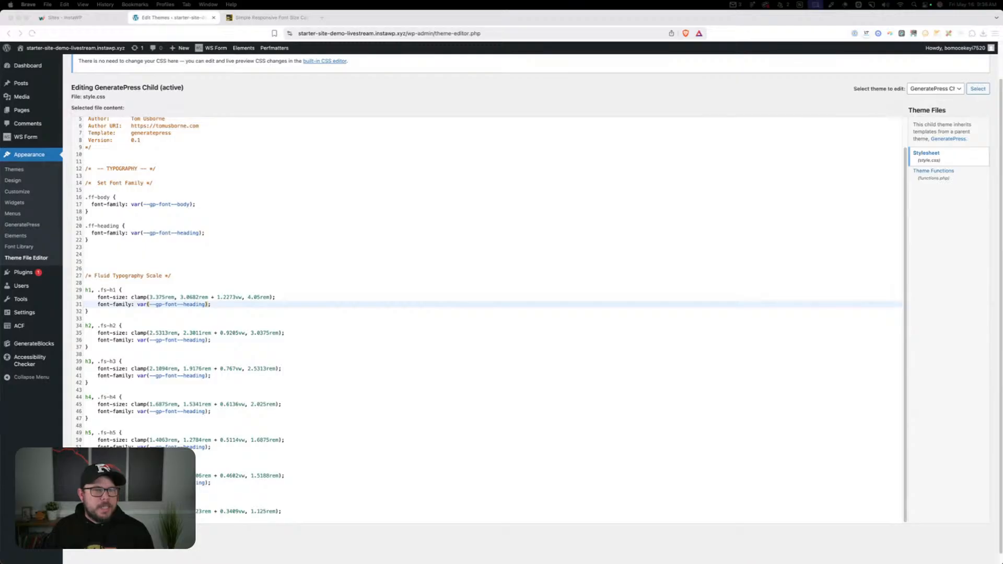
Leave the Theme File Editor and open the Menus page under Appearance
click(19, 213)
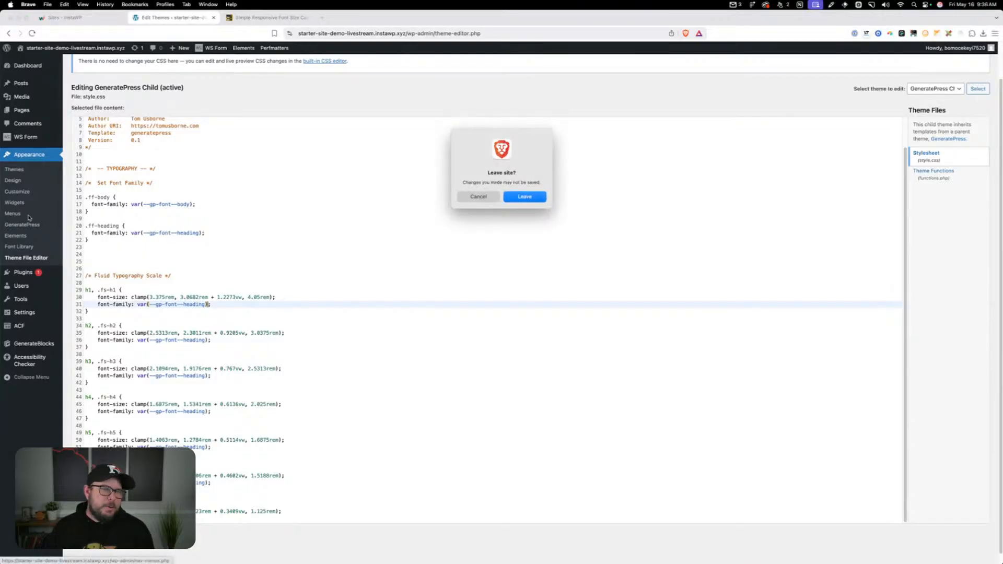
click(477, 197)
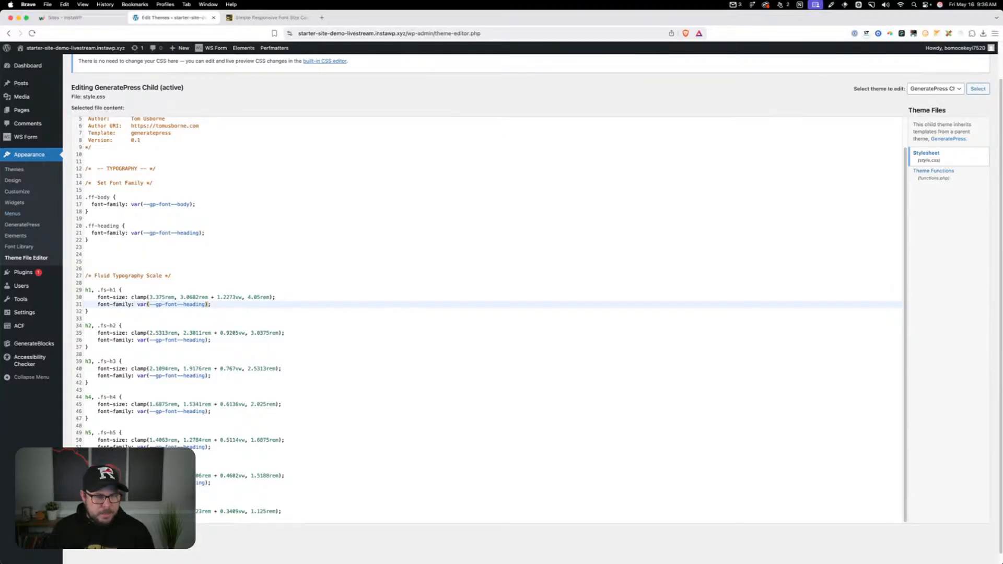
click(10, 214)
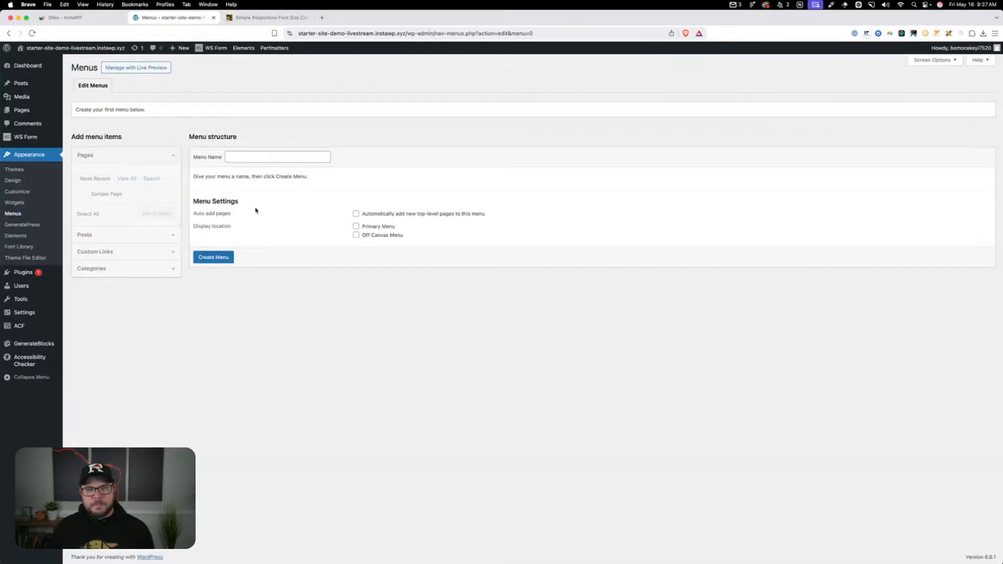
Create and save a menu named Primary, assigned to the Primary Menu and Off Canvas Menu display locations
click(251, 157)
text(Primar)
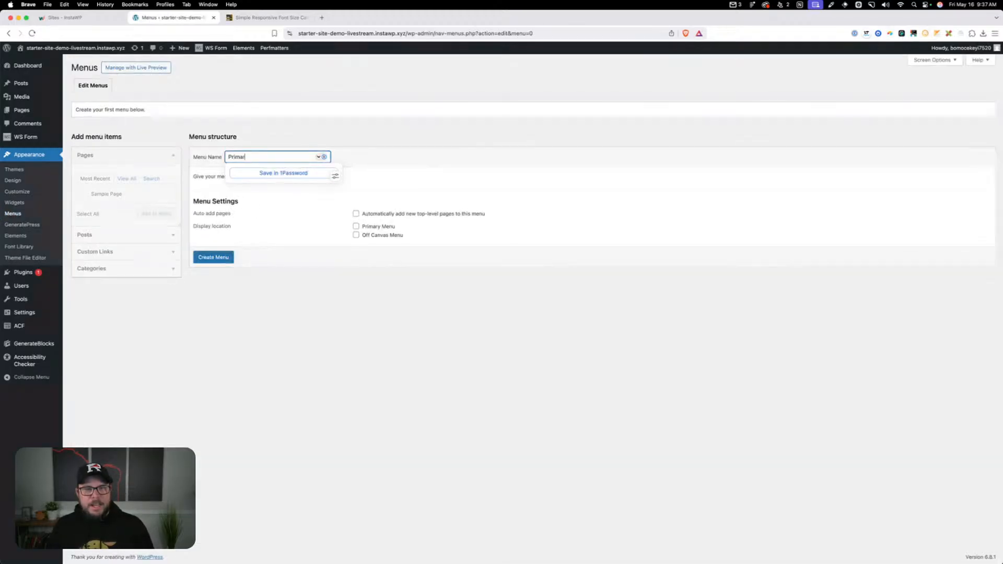
text(y)
click(265, 144)
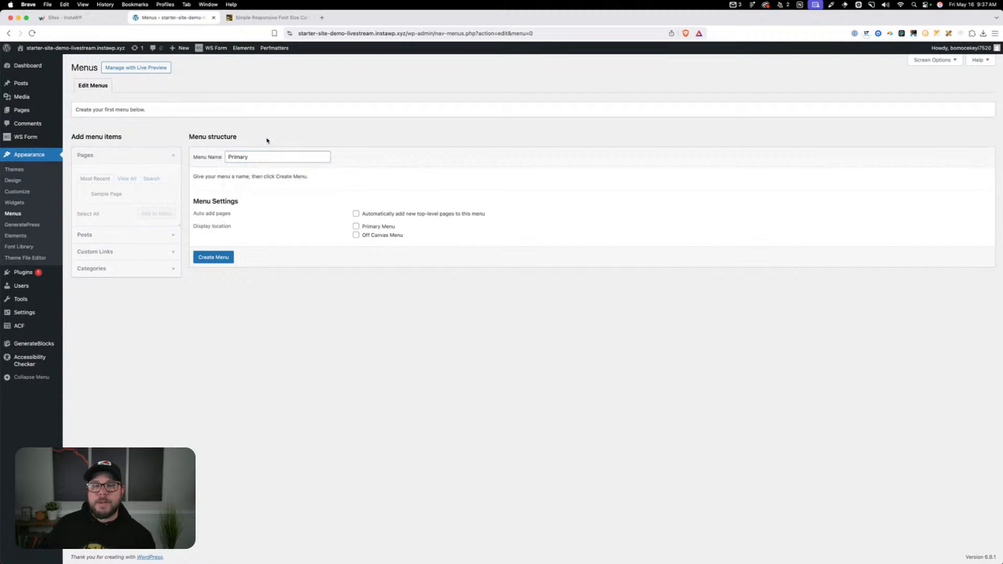
click(357, 227)
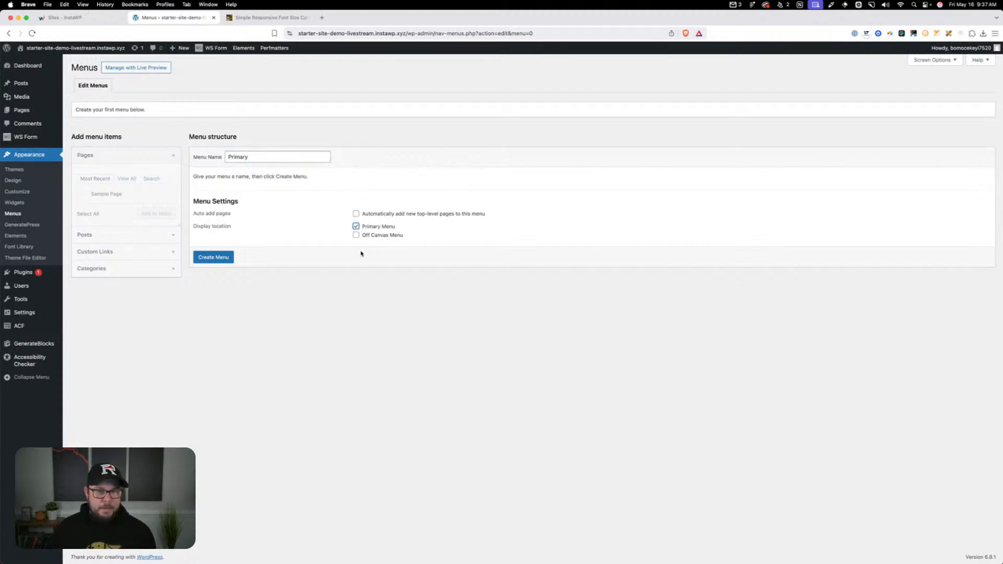
click(365, 236)
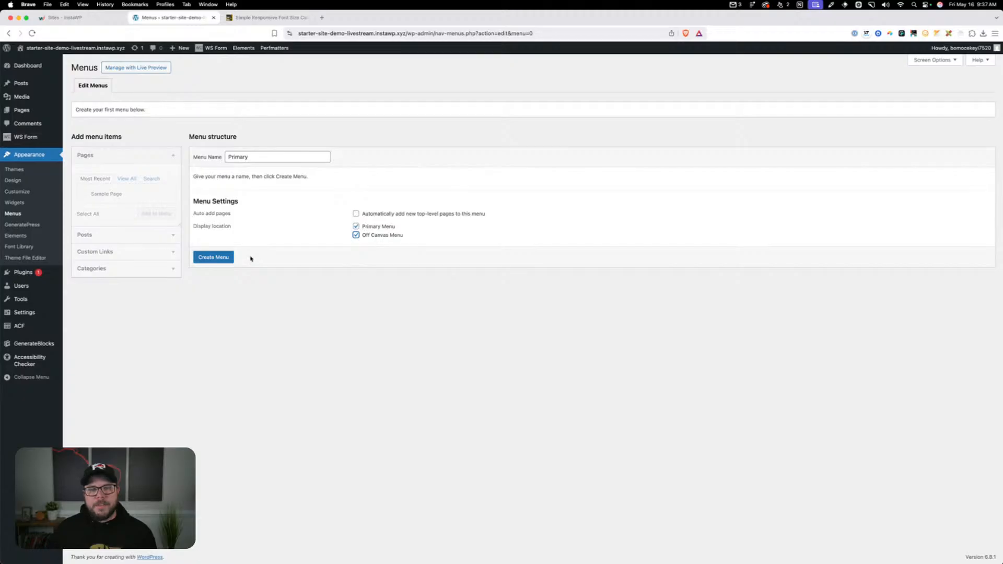
click(214, 257)
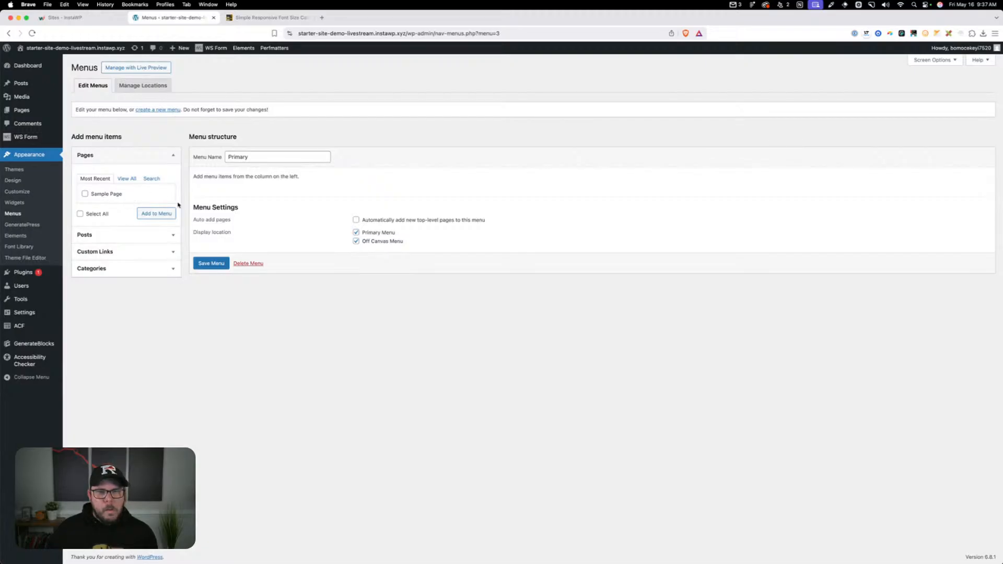
click(210, 267)
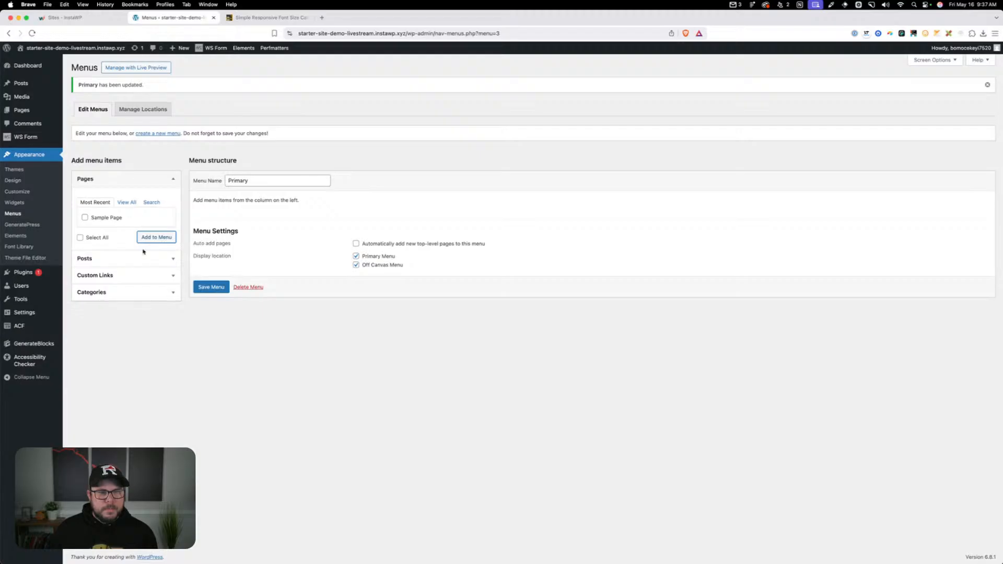
Collapse and re-expand the Pages section, and reload the Menus page, discarding unsaved changes
click(116, 179)
click(116, 179)
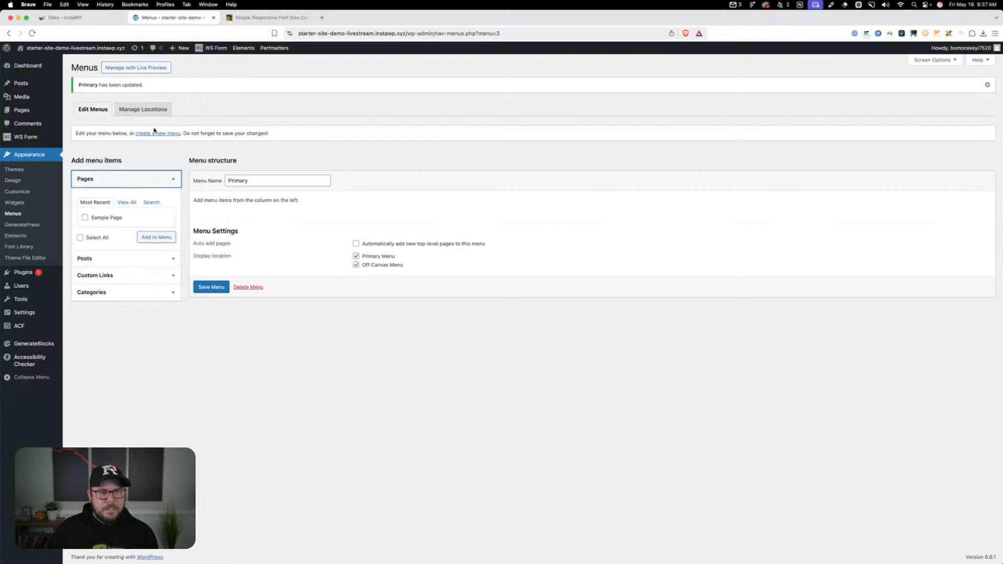
click(181, 160)
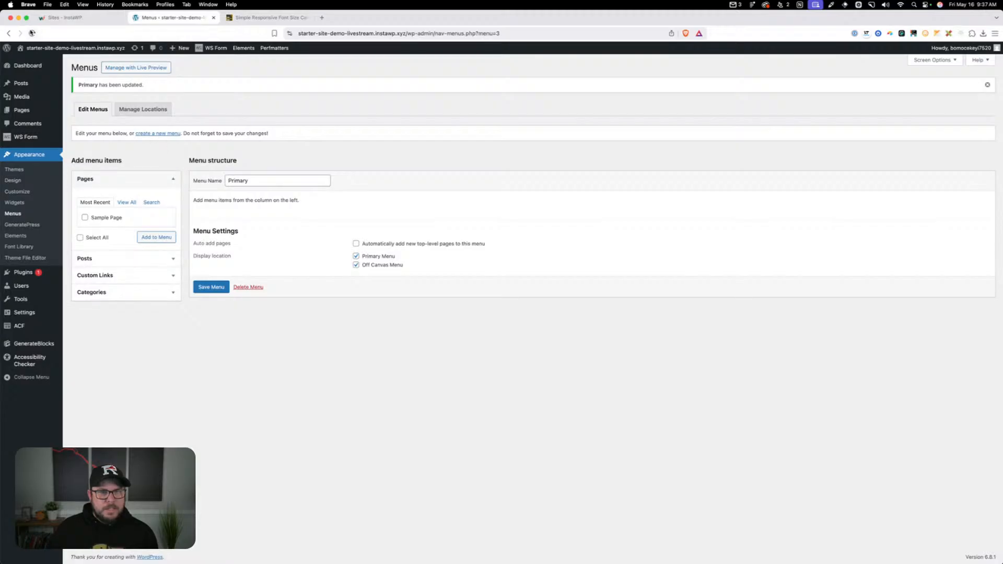
click(32, 33)
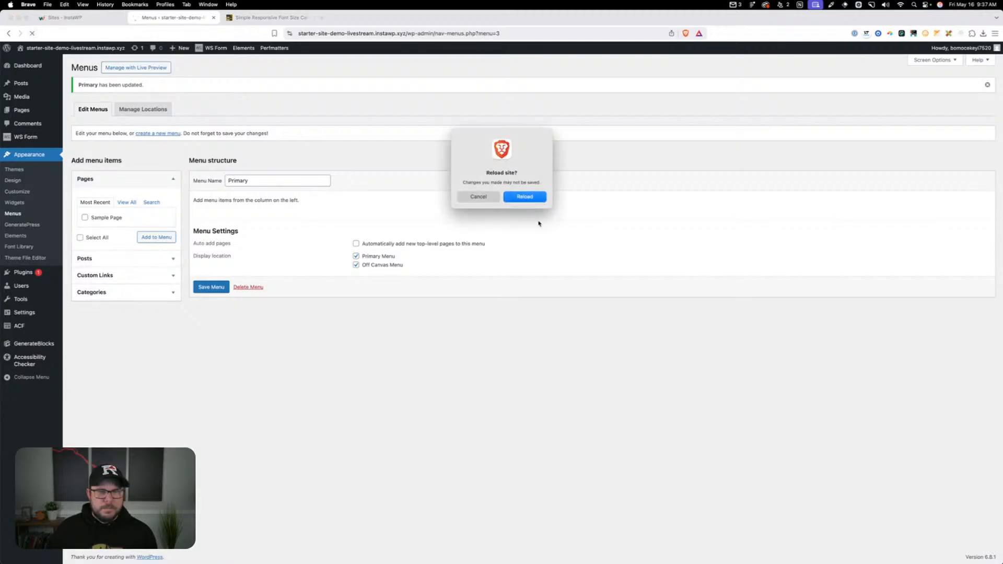
click(525, 196)
Switch to the macOS Displays settings, set the main display to Larger Text, and enlarge the browser window at its default page zoom
key(super+equal)
key(super+equal)
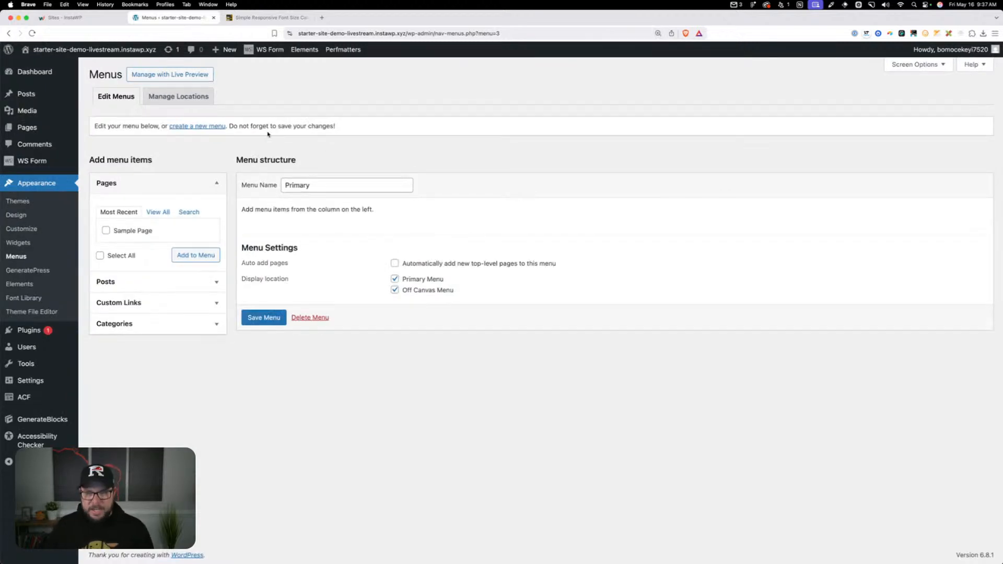
key(super+space)
text(dis)
key(Return)
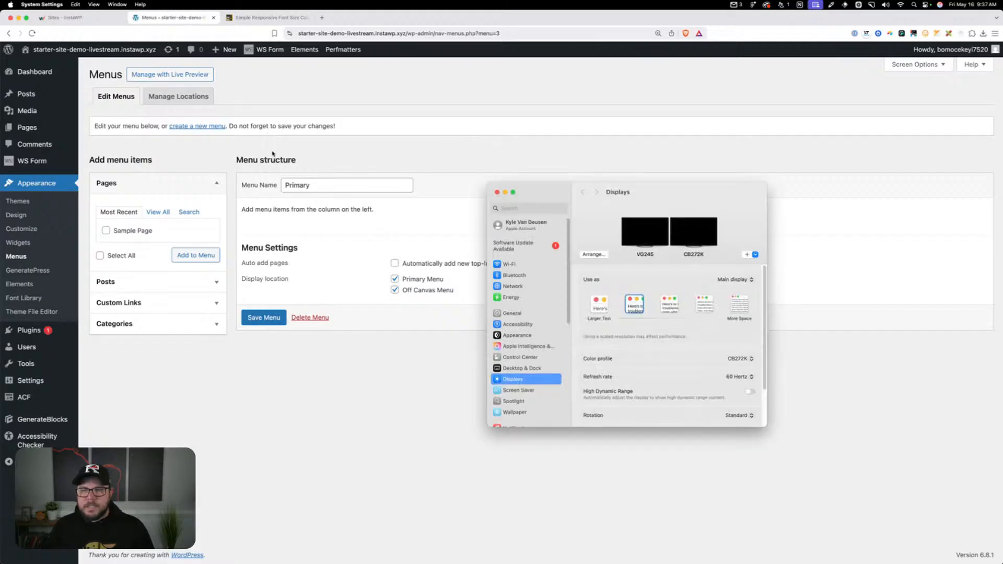
click(599, 304)
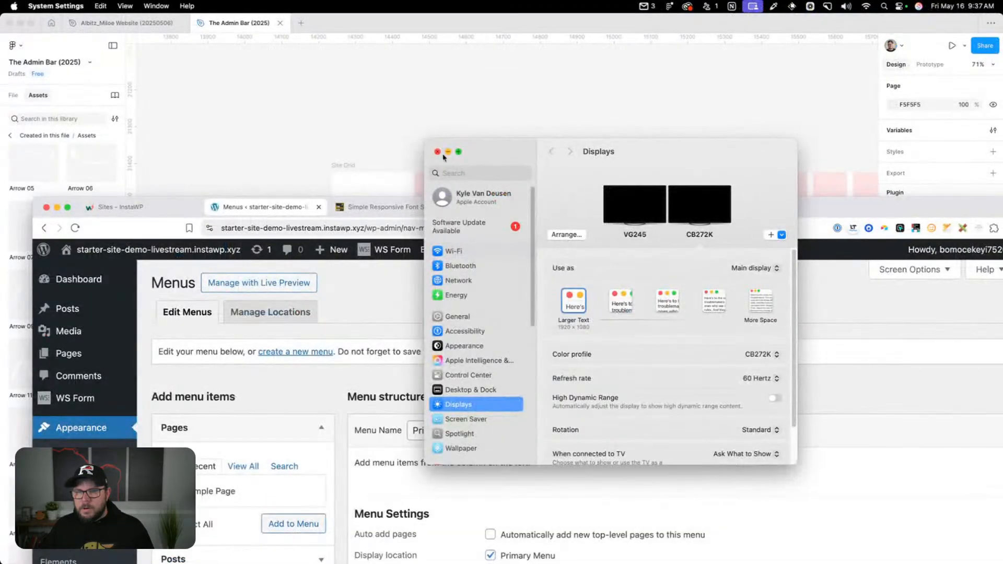
click(438, 152)
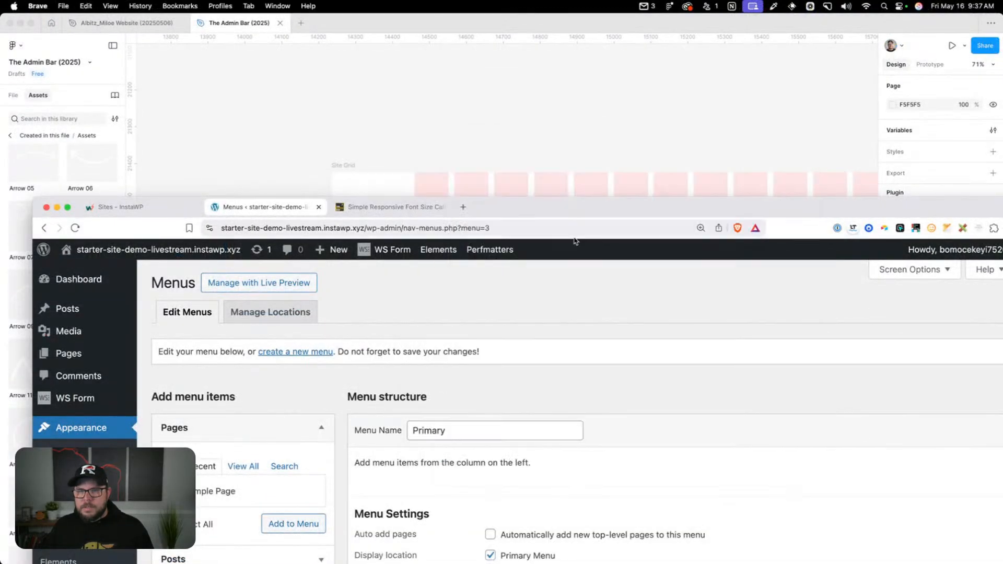
double_click(584, 210)
key(super+0)
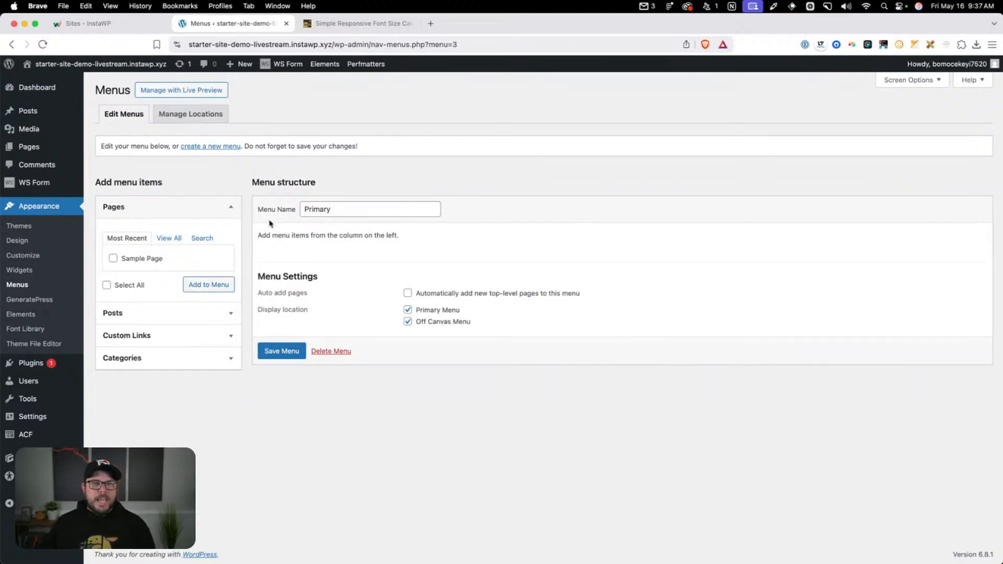
Open the Primary menu for editing in the Customizer
click(32, 255)
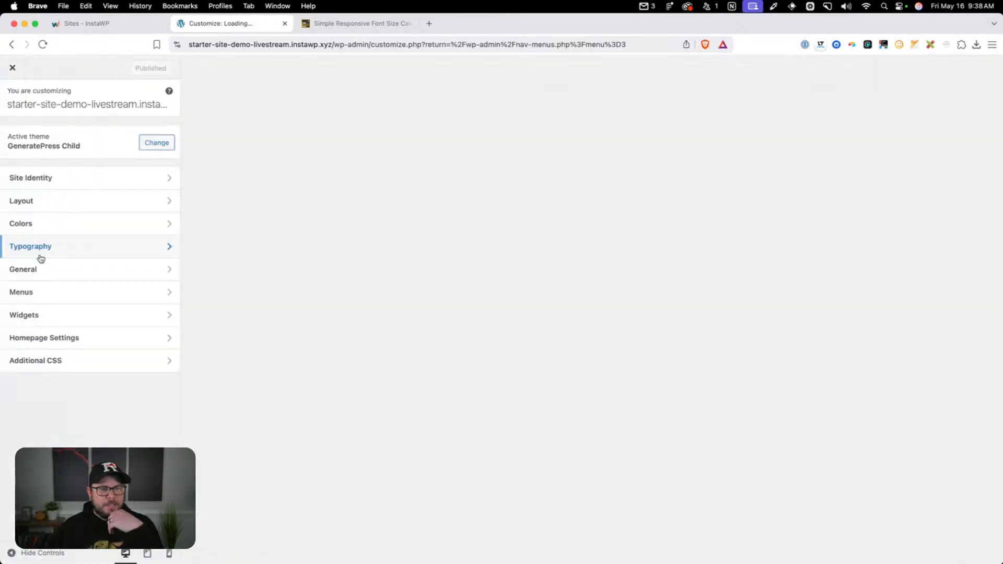
click(49, 290)
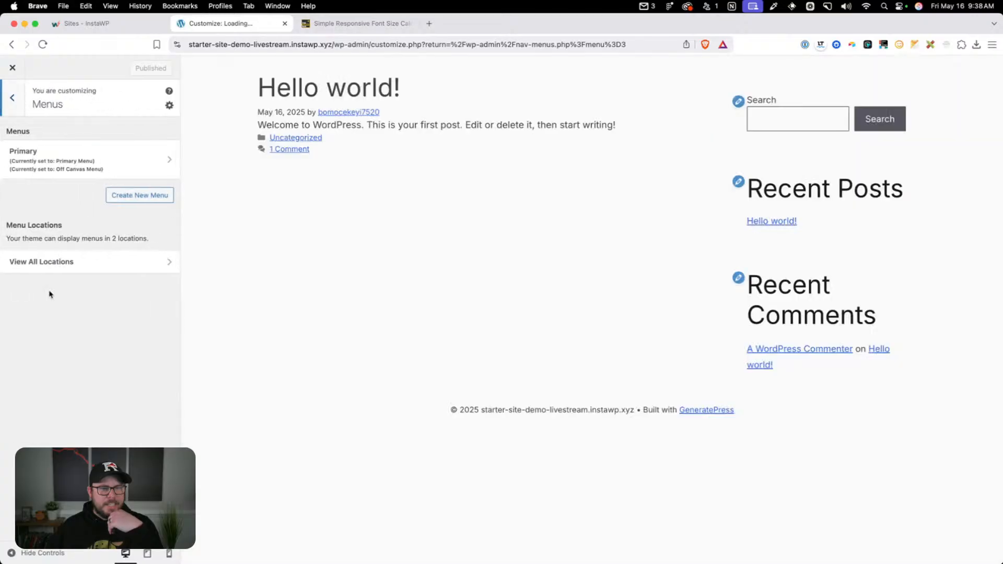
click(66, 174)
Create a new page named Home as an item of the Primary menu, and close the item picker
click(167, 210)
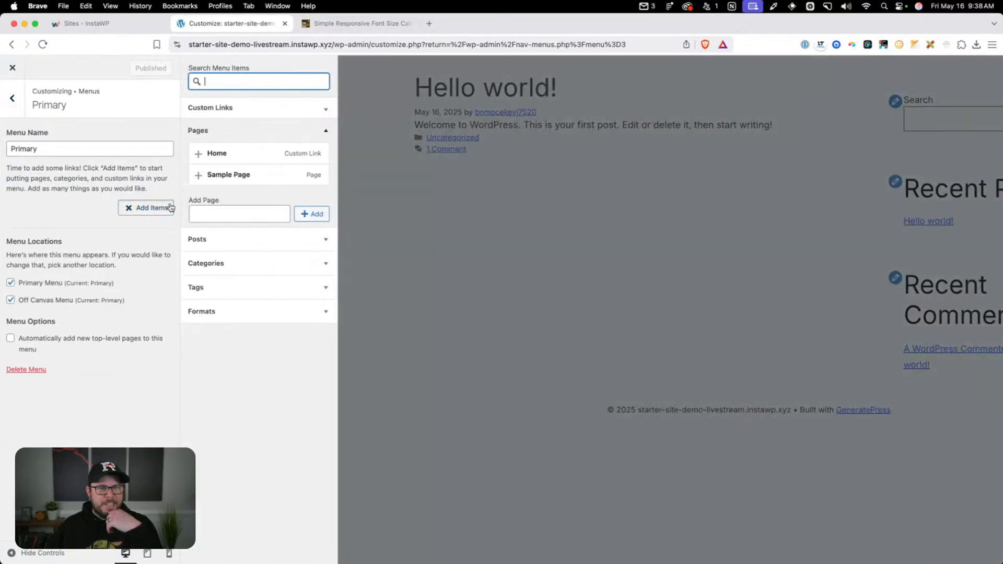
click(238, 217)
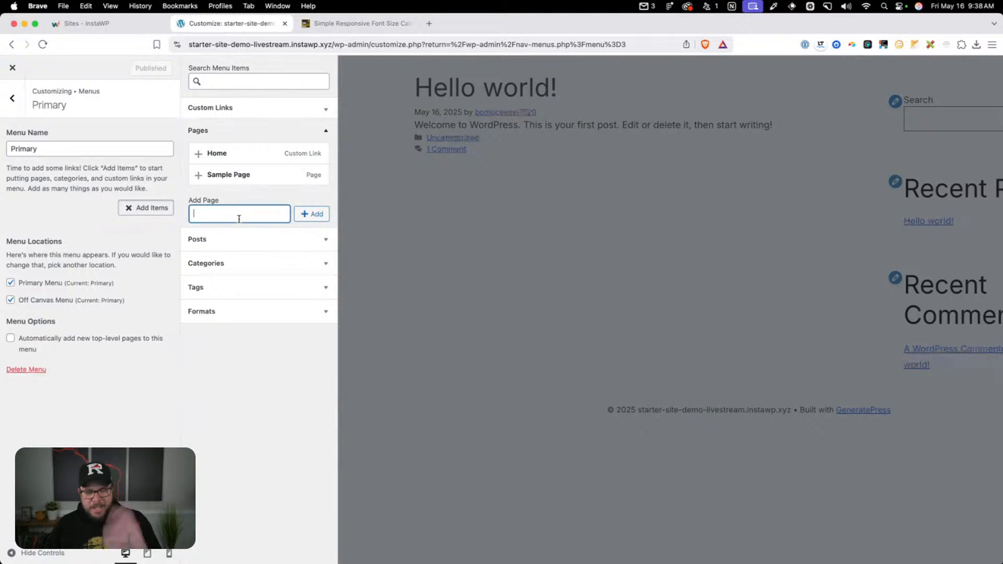
text(Home)
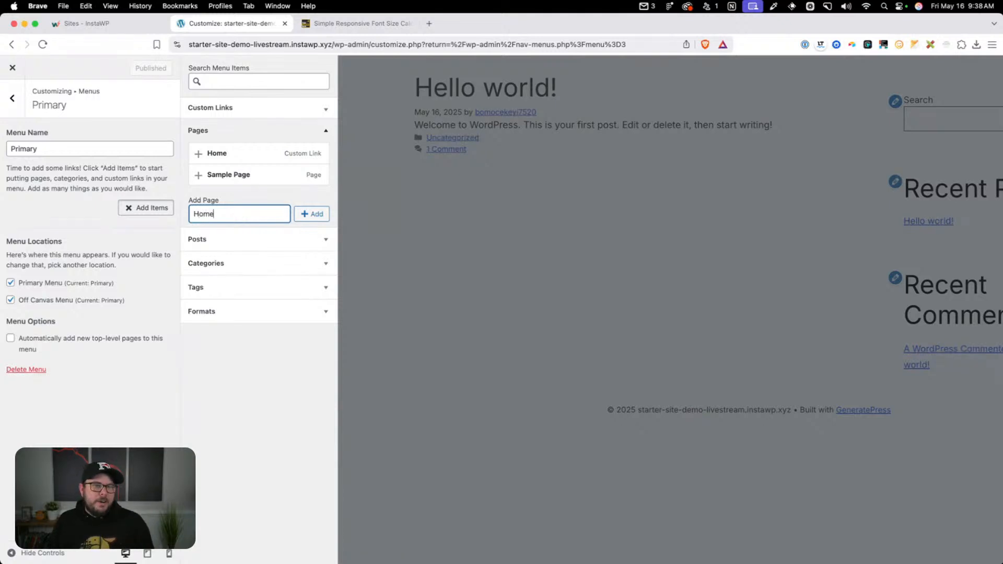
click(312, 214)
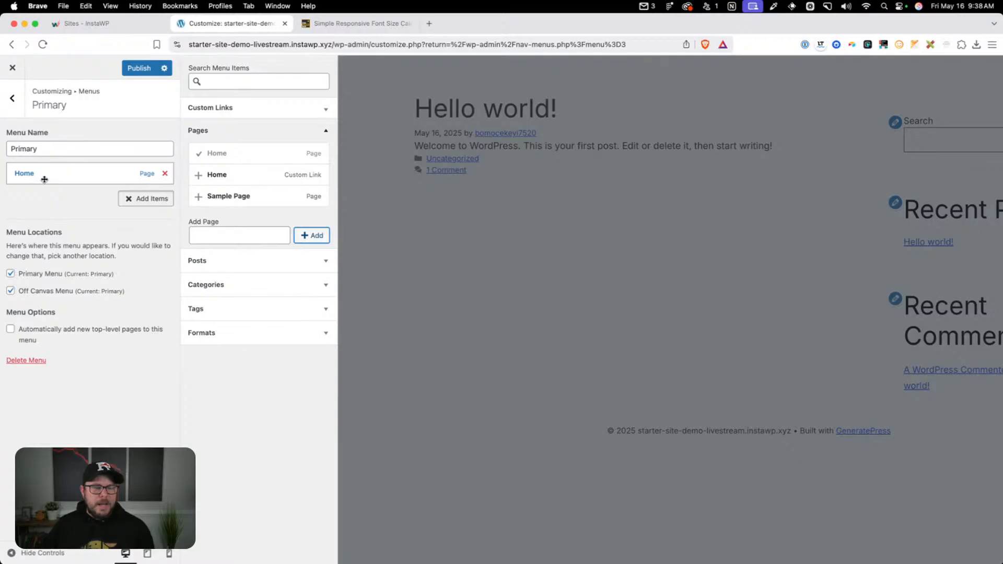
click(565, 210)
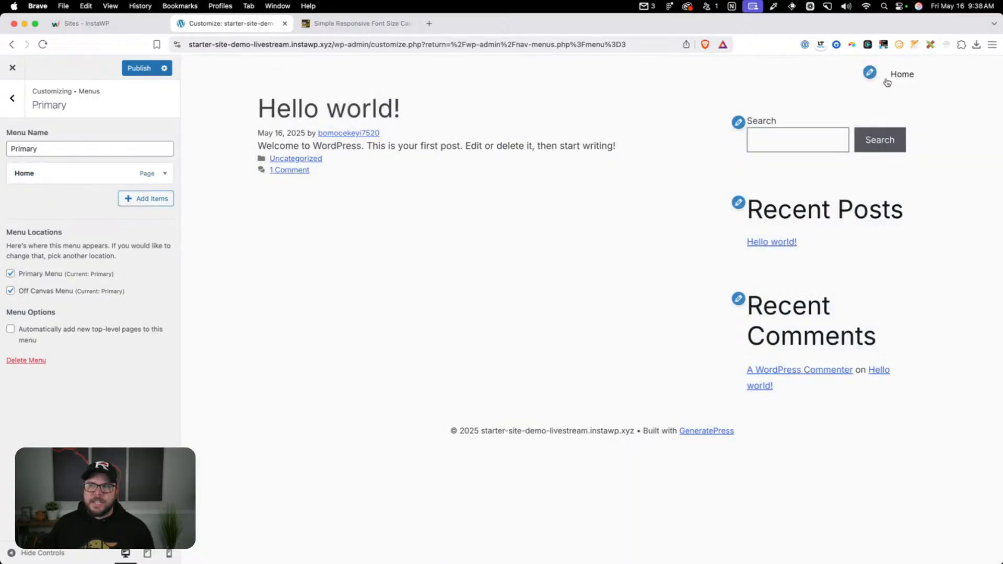
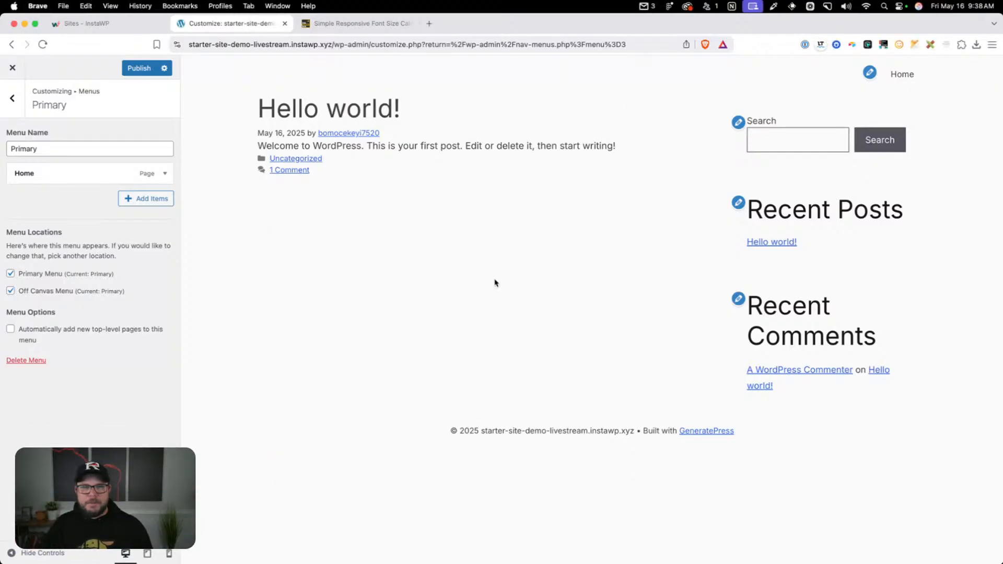
Publish the Primary menu changes and return to the Customizer's main section list
click(137, 68)
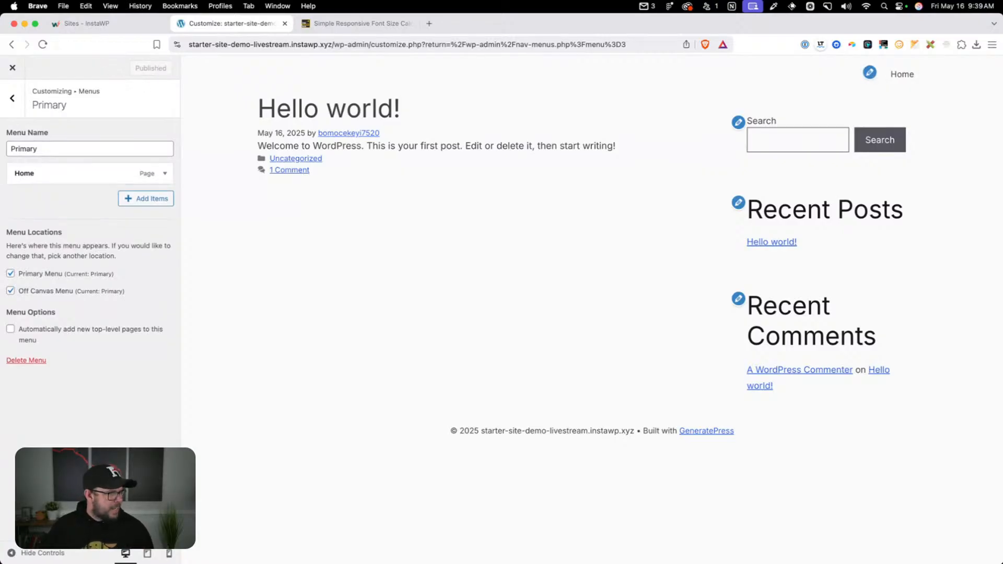
click(20, 102)
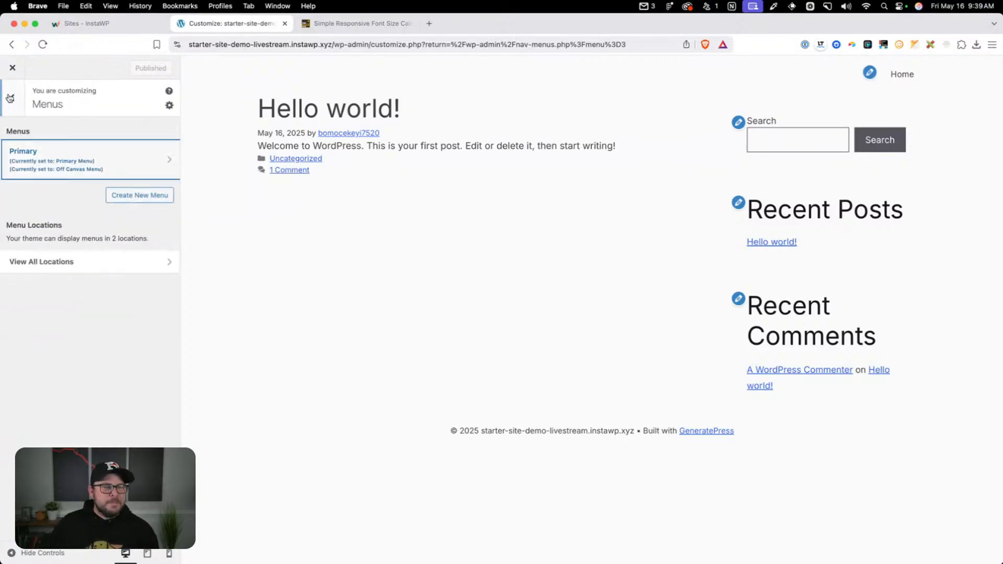
click(22, 104)
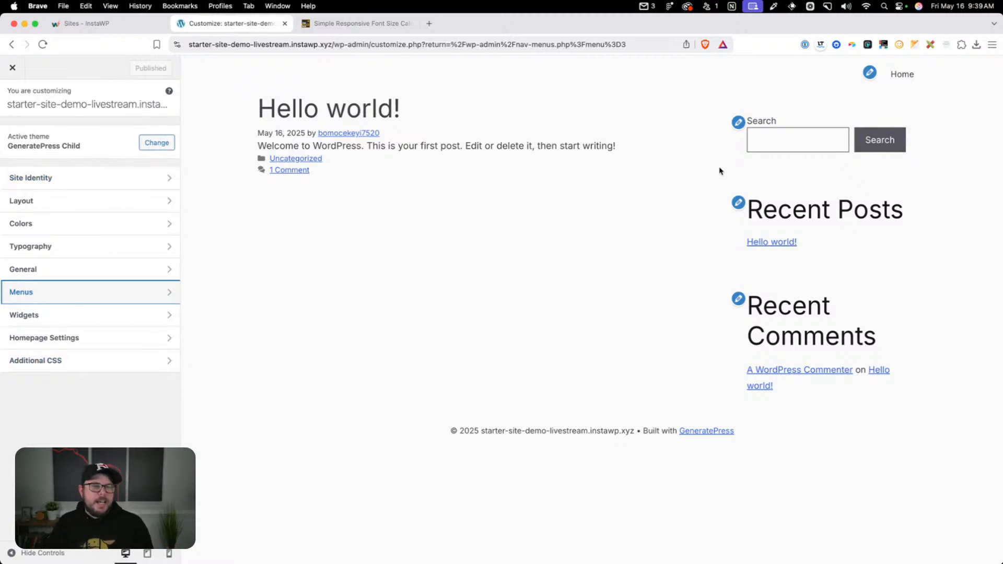
Set the homepage to display a static page, choose Home as the homepage, and publish the change
click(138, 340)
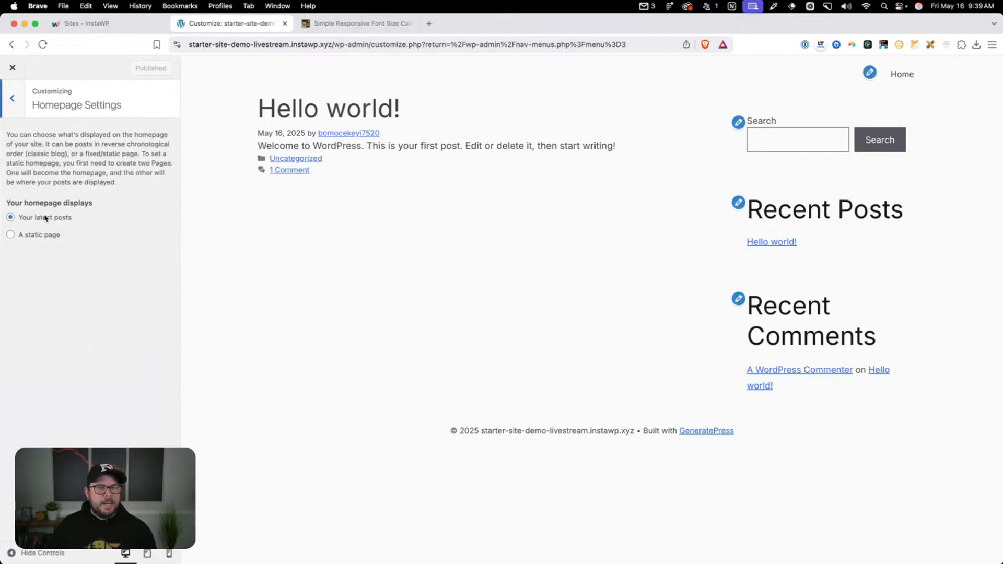
click(44, 237)
click(48, 285)
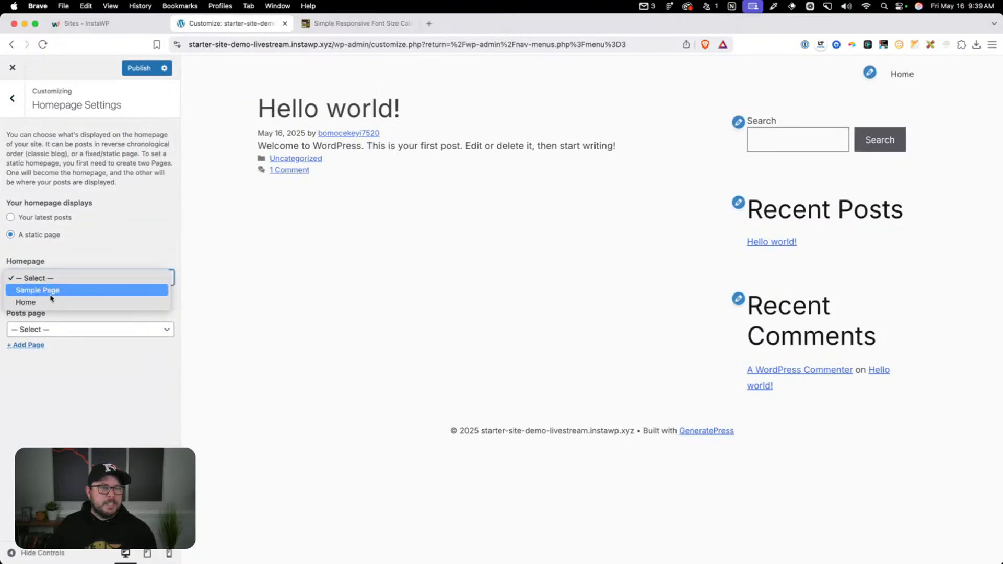
click(58, 299)
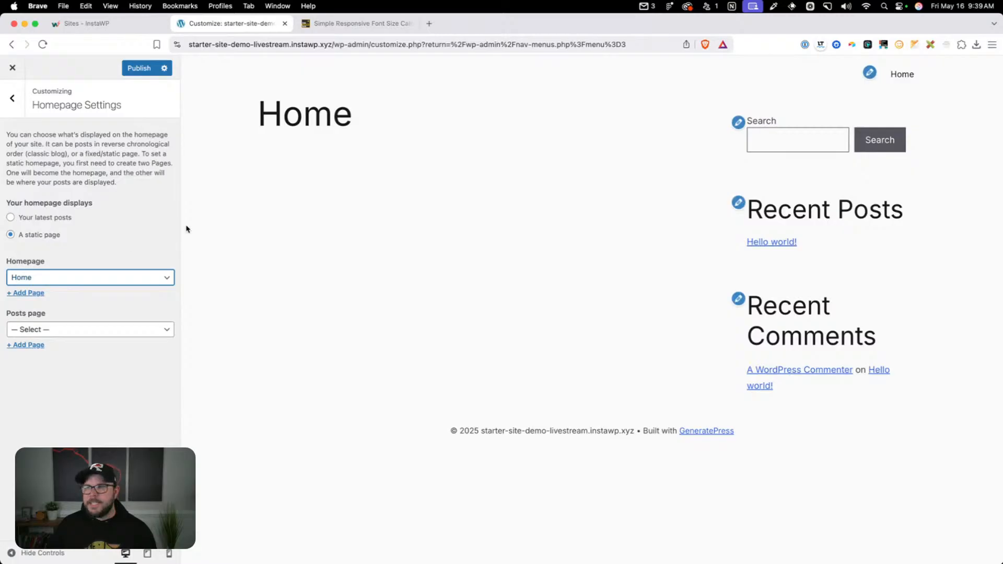
click(140, 68)
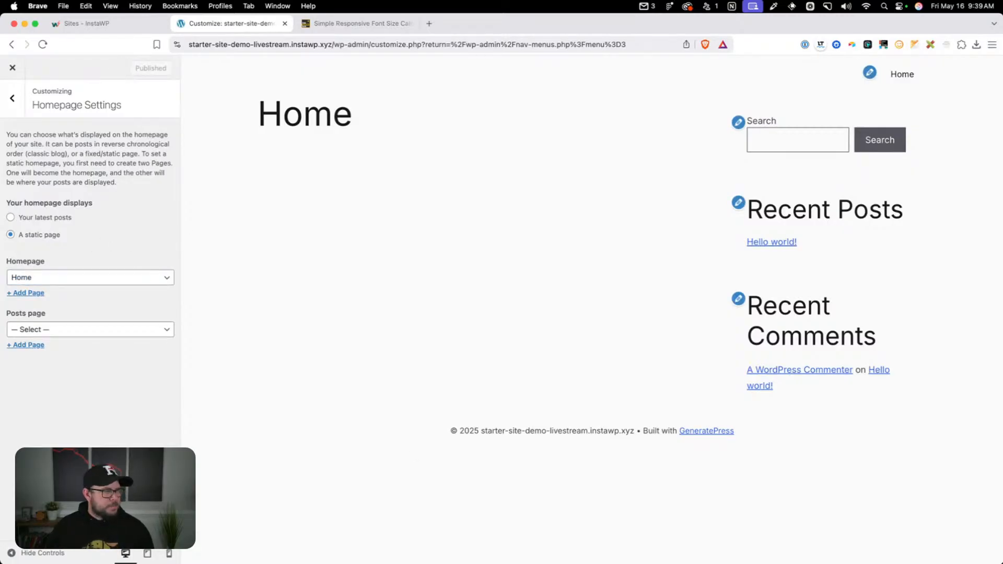
Add a comment to Additional CSS saying it is for testing only and finalized CSS belongs in the child theme stylesheet, followed by blank lines
click(14, 104)
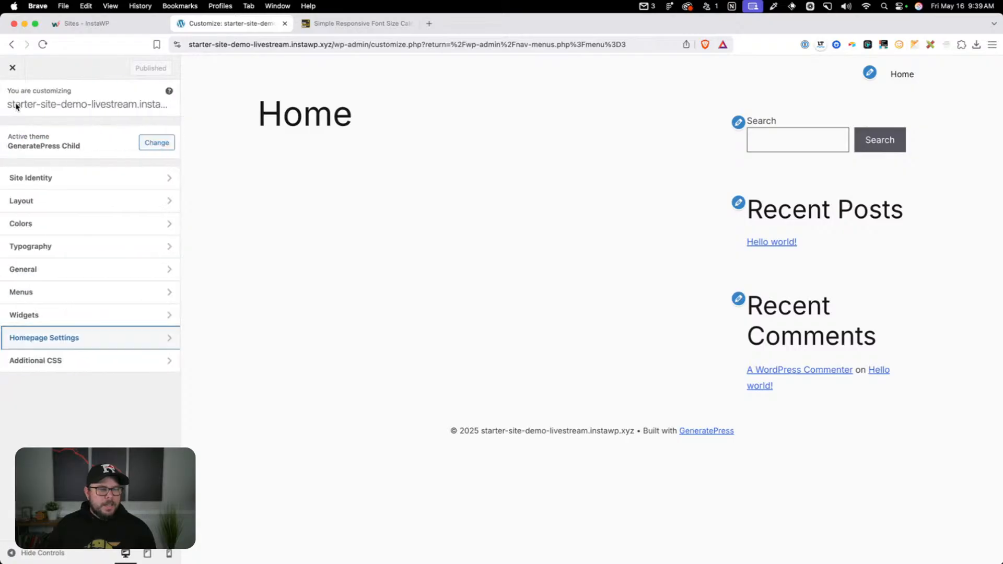
click(131, 366)
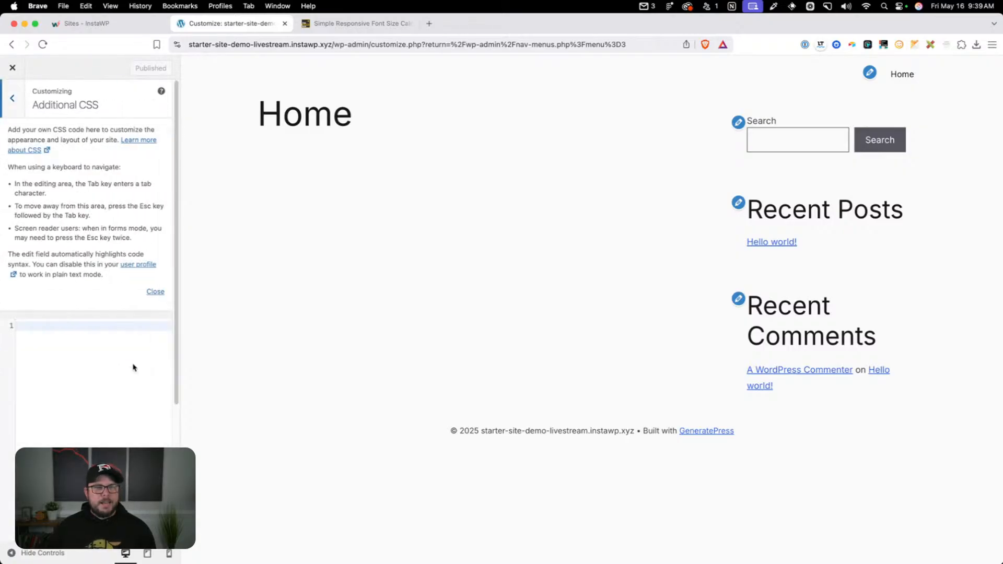
click(87, 326)
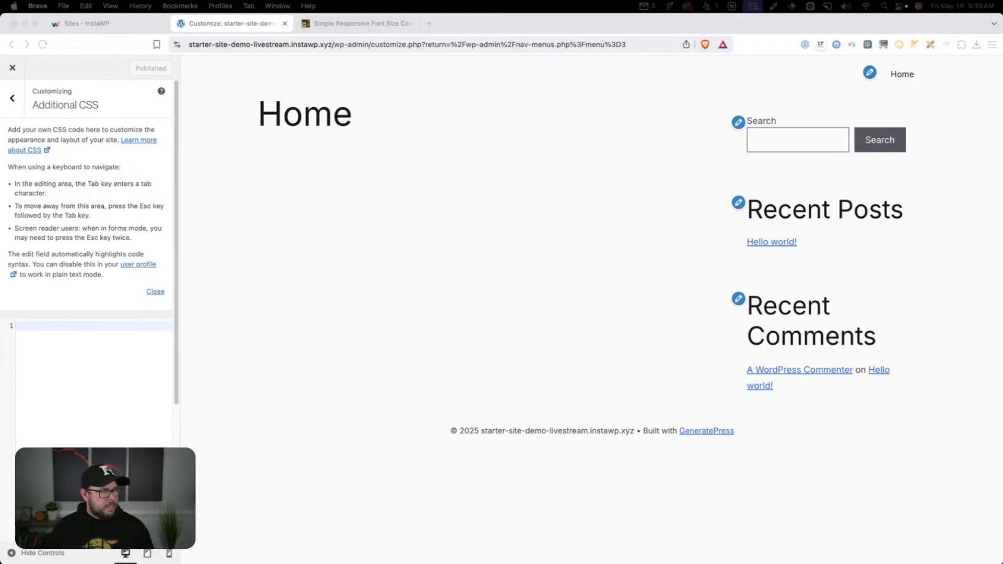
click(107, 369)
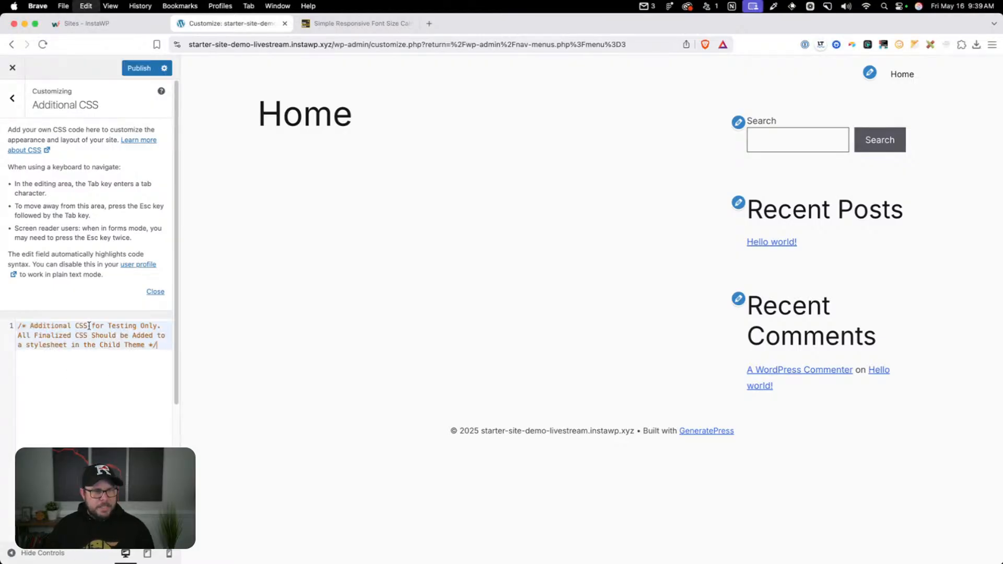
text(/* Additional CSS for Testing Only. All Finalized CSS Should be Added to a stylesheet in the Child Theme */)
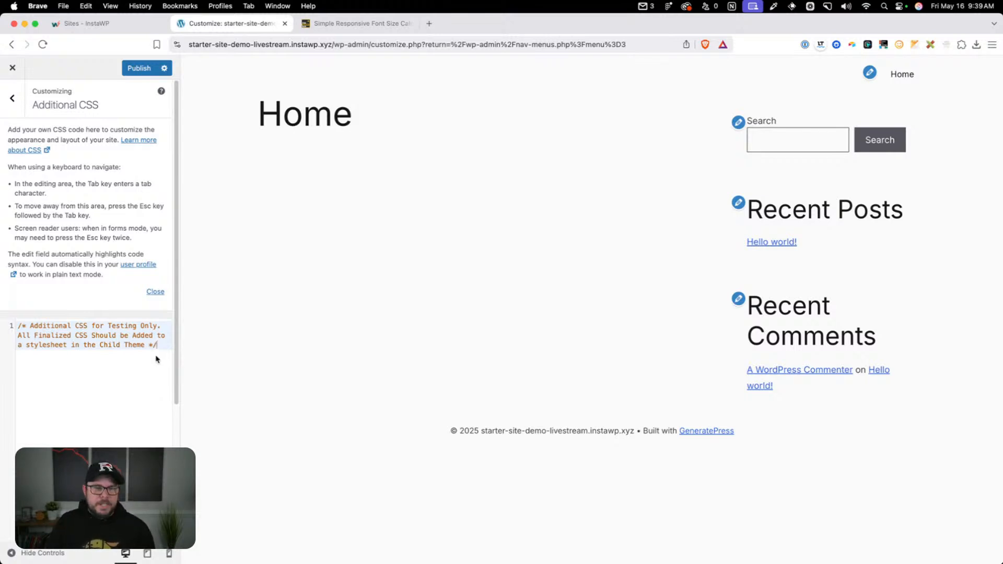
key(Return)
key(Return)
key(Return)
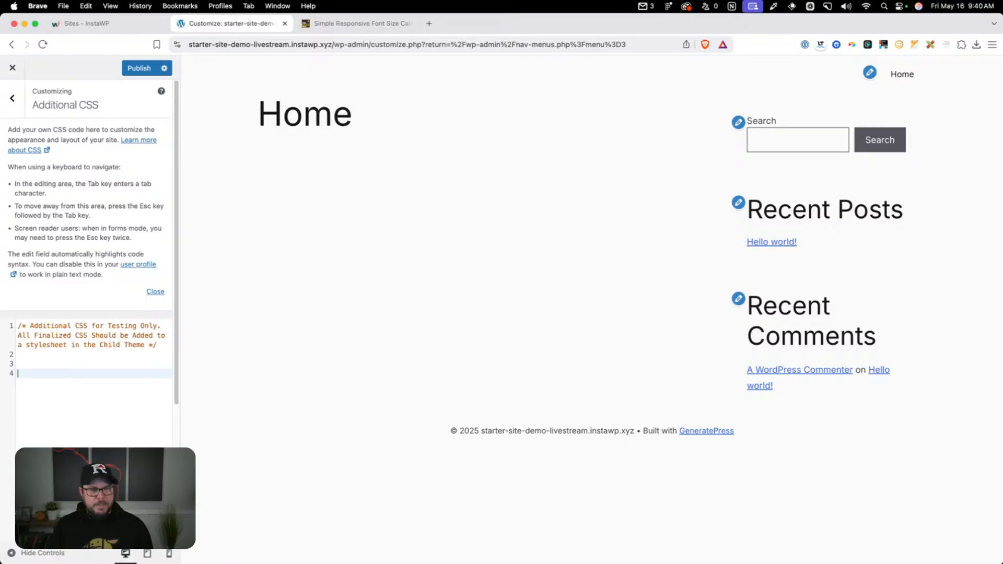
Try an h2 rule with a red background below the Additional CSS comment, and delete the rule
text(h2{)
key(Return)
text(background:red;)
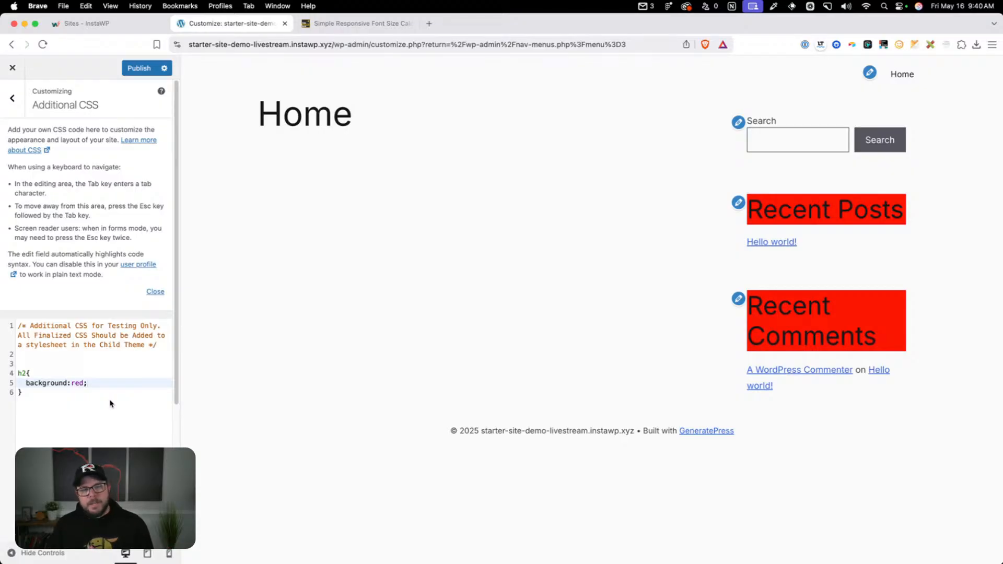
drag(109, 405, 14, 372)
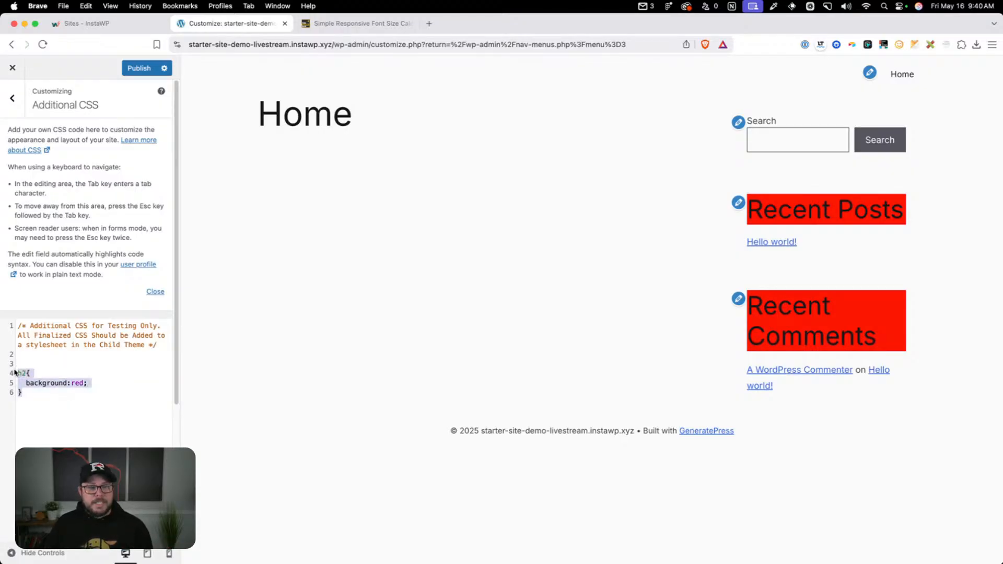
click(64, 377)
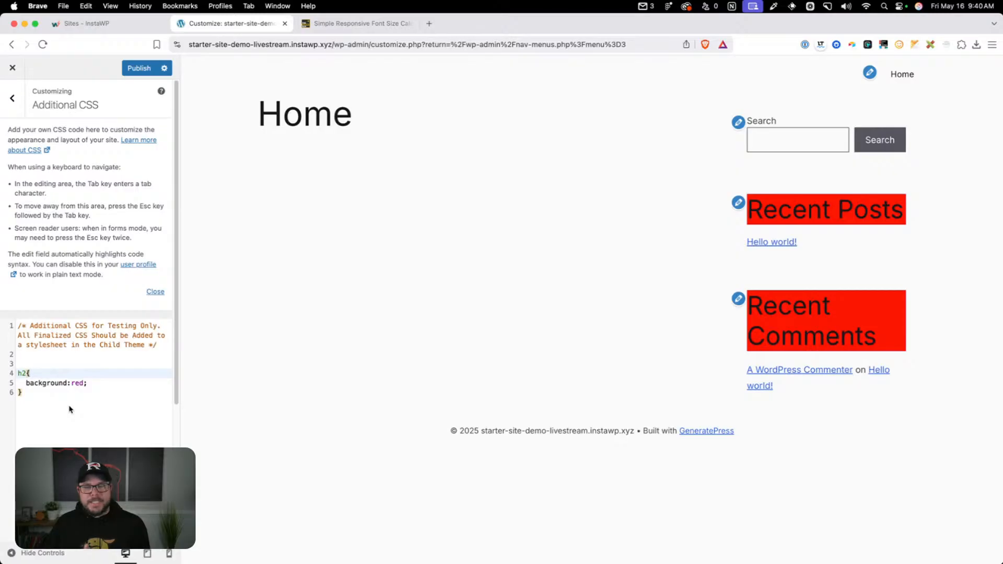
drag(71, 409, 20, 375)
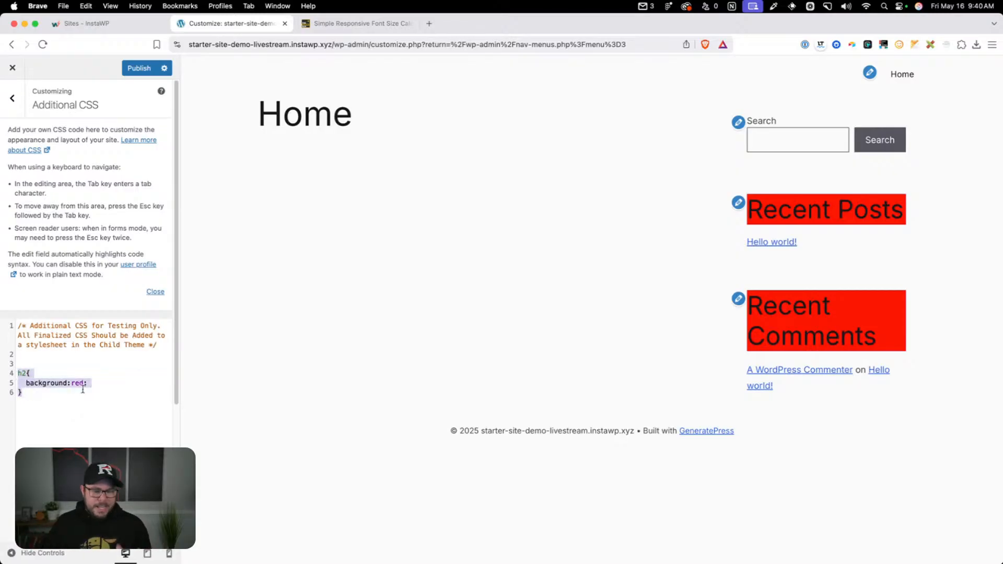
key(BackSpace)
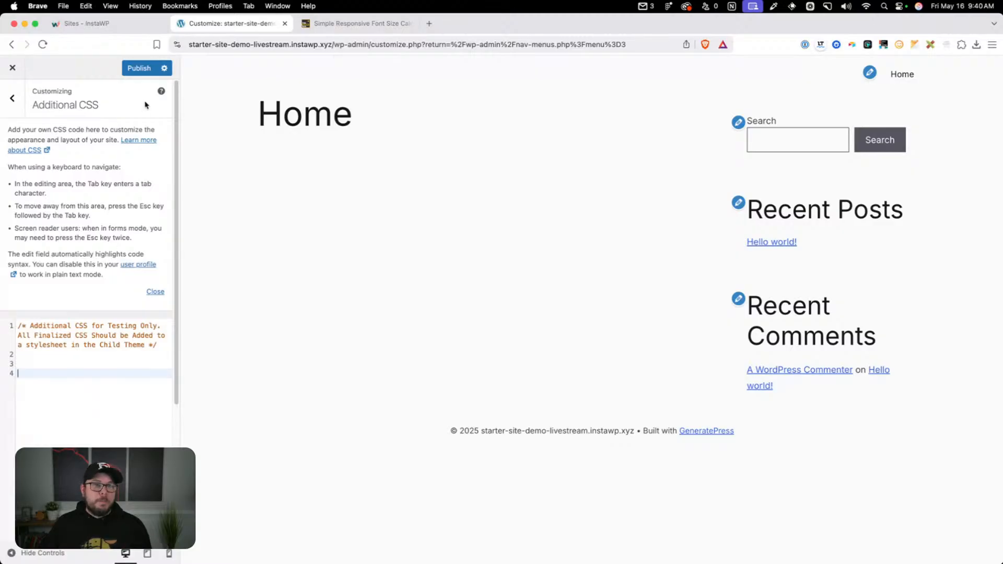
Publish the Additional CSS and close the Customizer
click(143, 68)
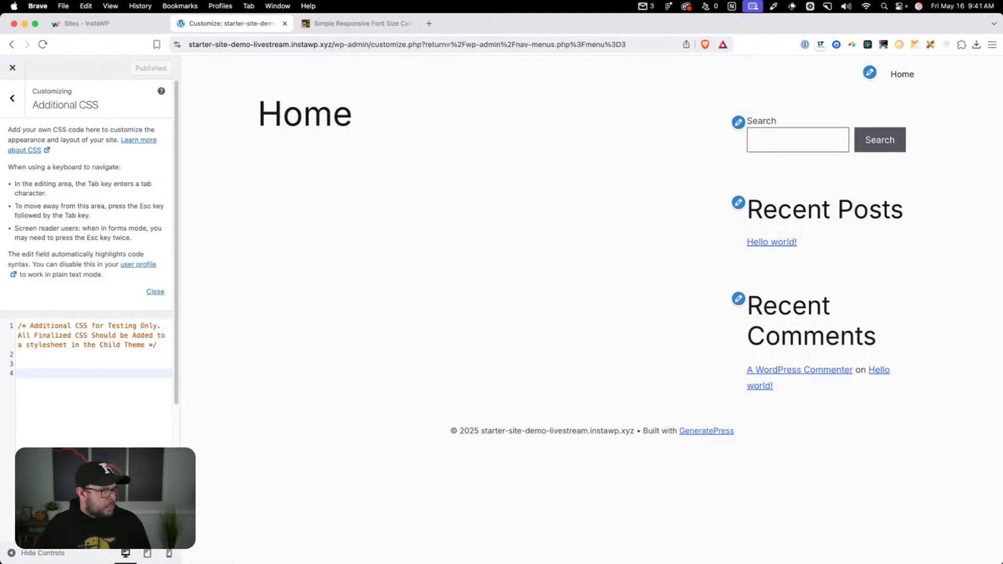
click(12, 68)
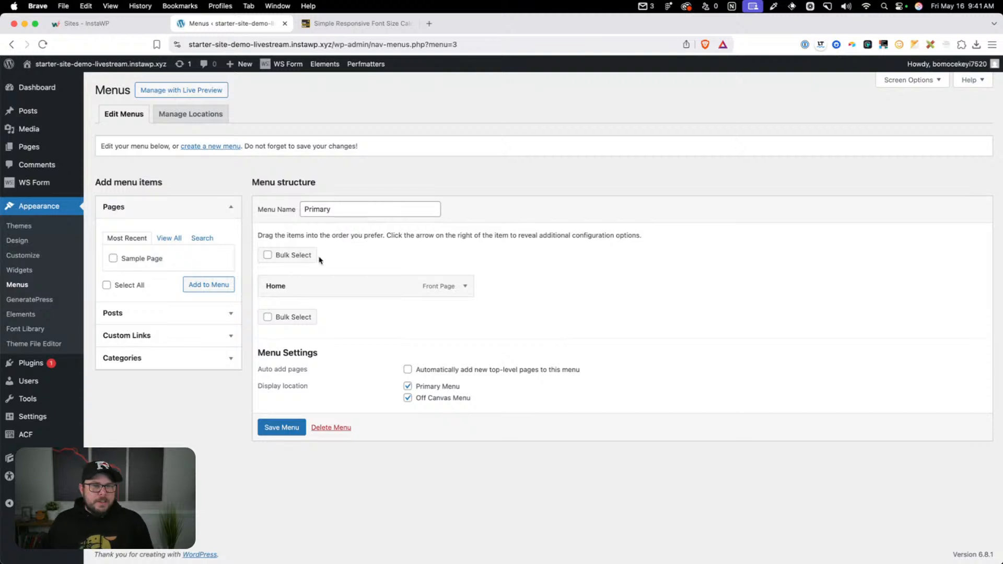
Open the GeneratePress Child stylesheet in the Theme File Editor and change its Theme Name to OGAL Theme
click(47, 344)
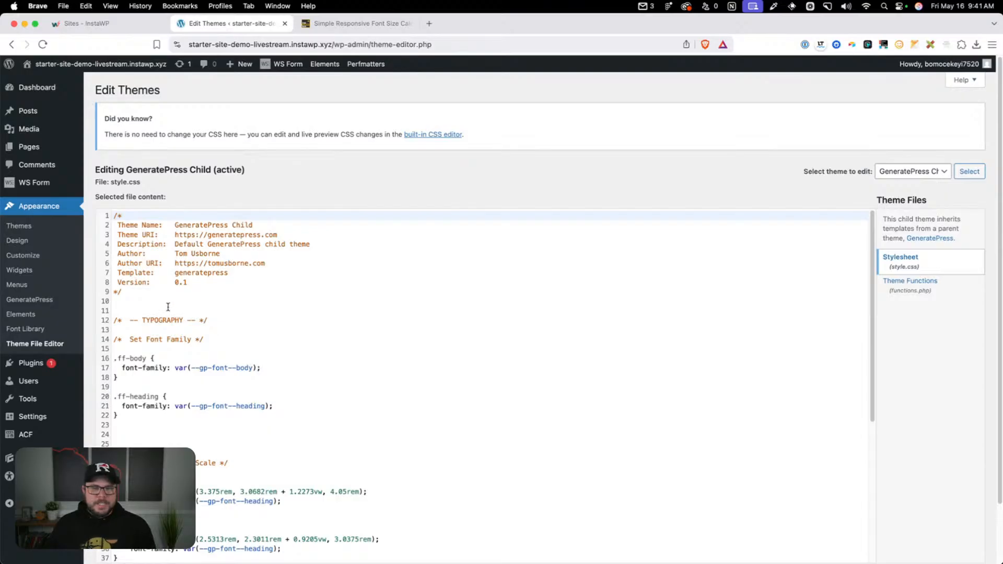
scroll(214, 316, down, 3)
scroll(227, 346, down, 5)
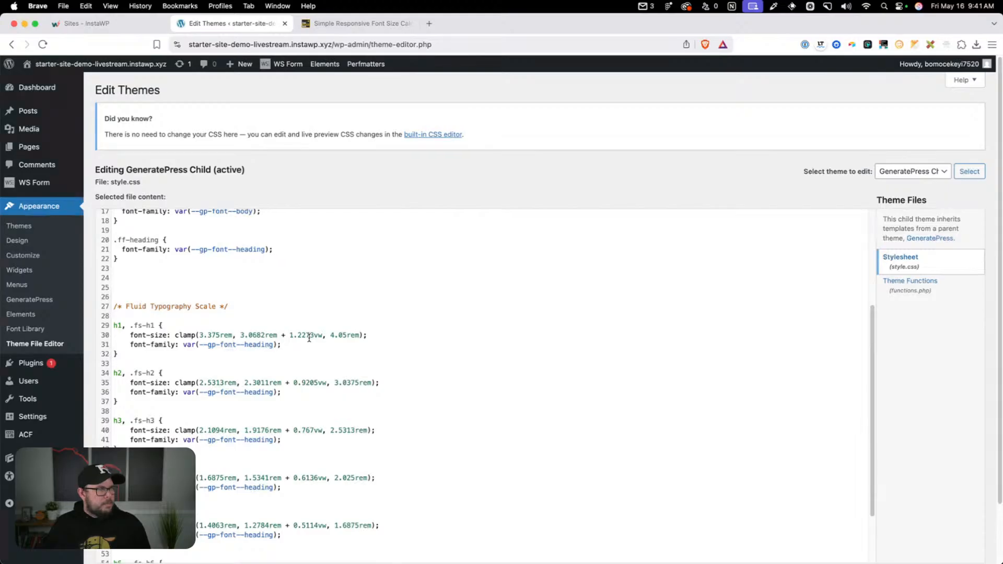
scroll(309, 337, up, 8)
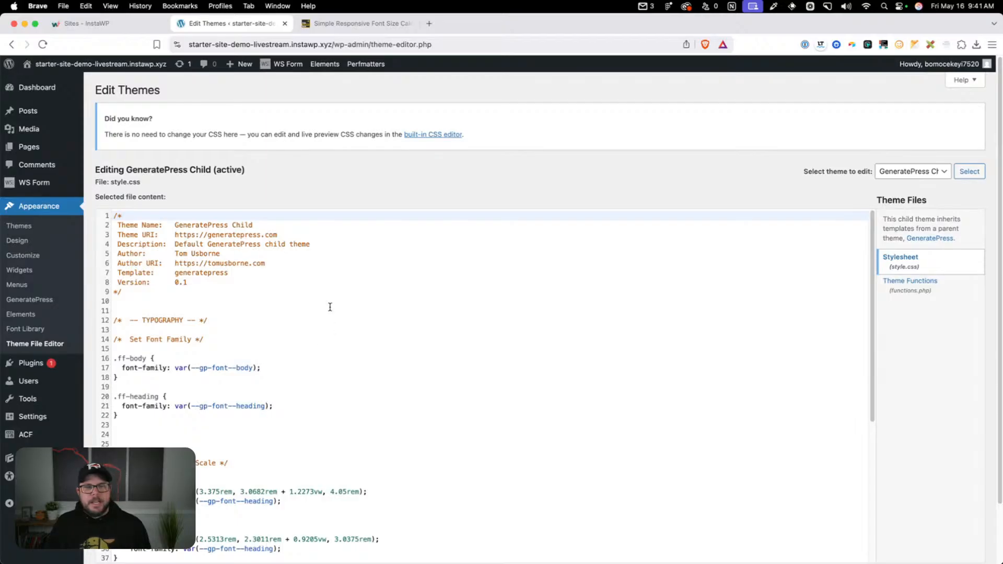
drag(253, 224, 173, 223)
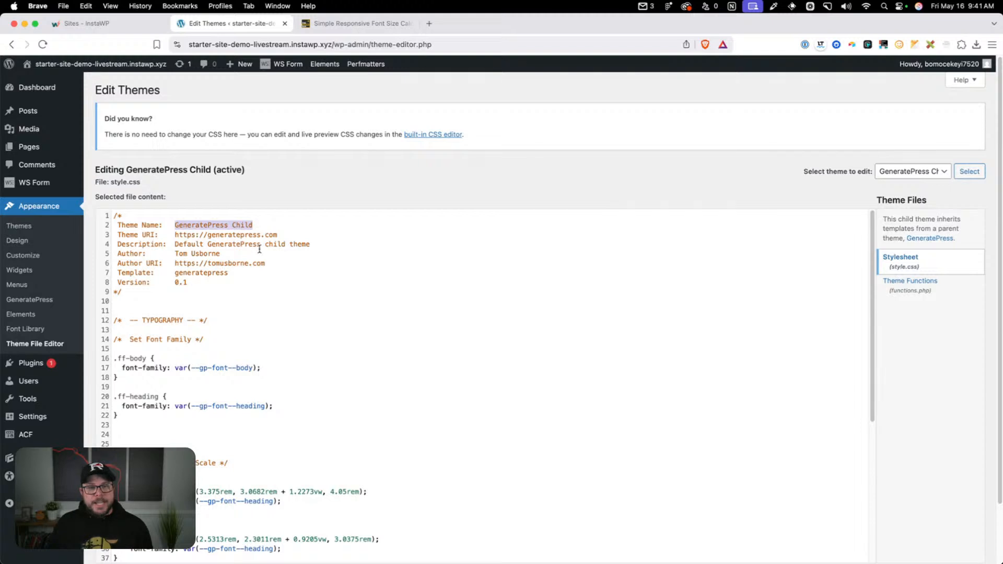
click(264, 224)
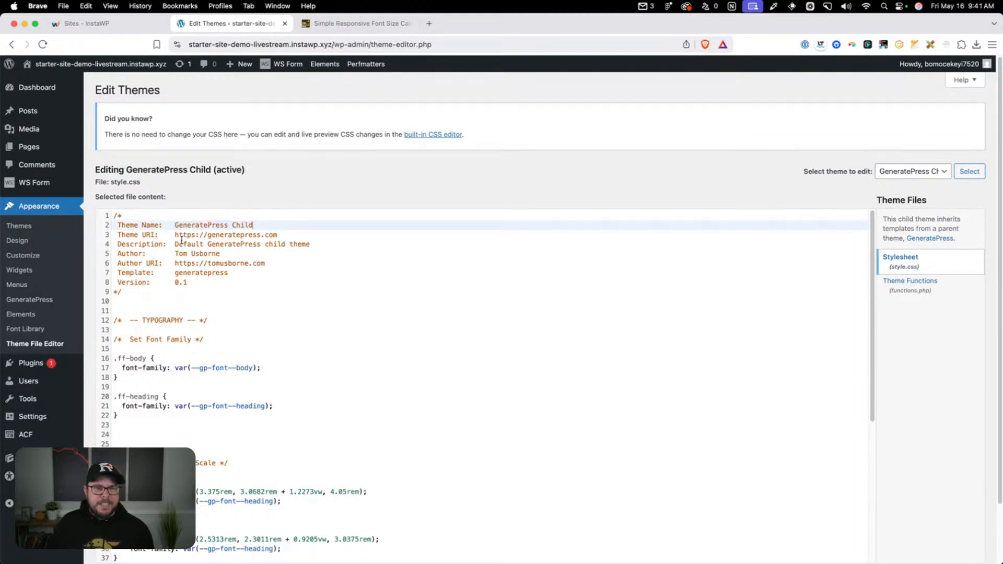
drag(270, 225, 174, 222)
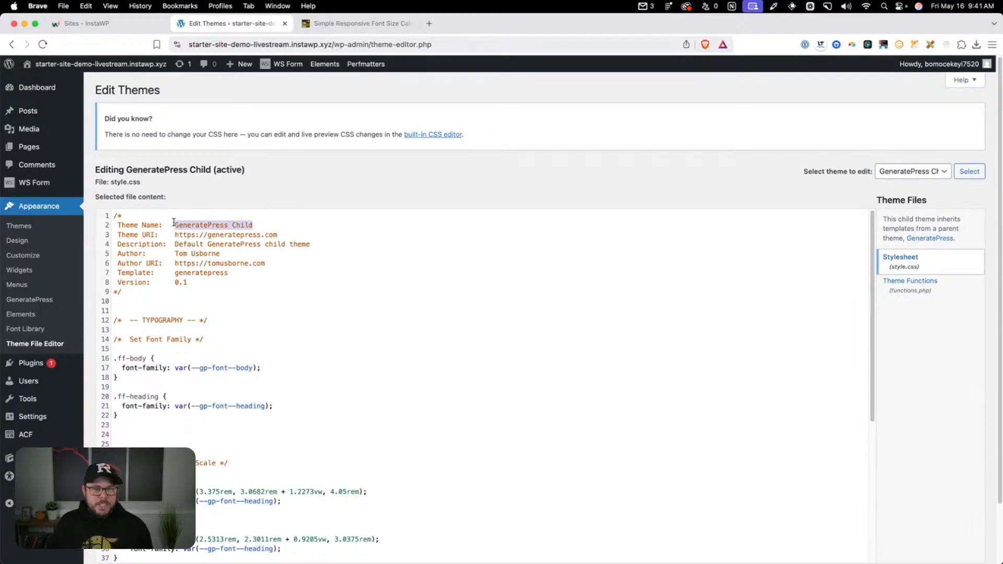
text(OGAL Theme)
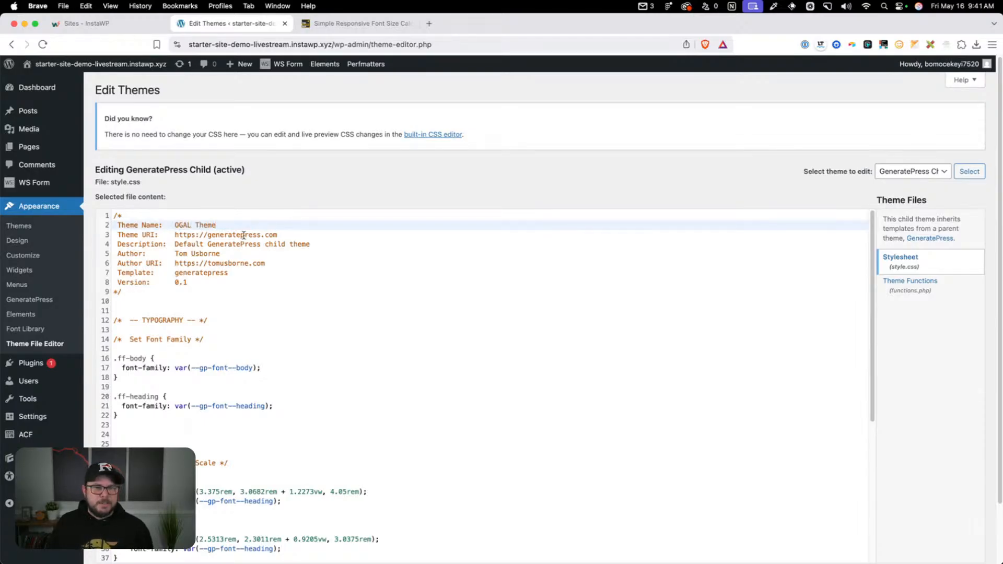
double_click(243, 235)
text(ogal)
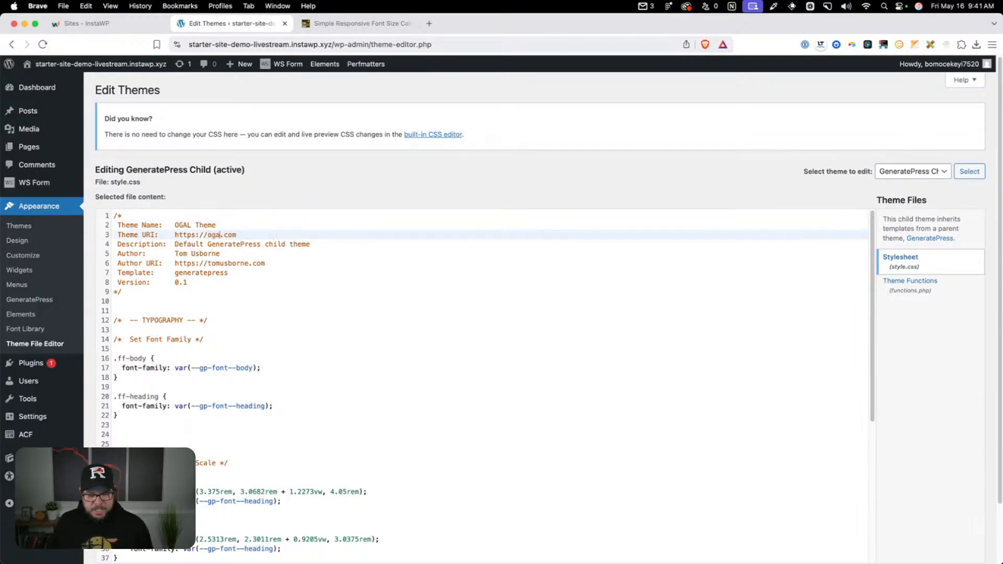
text(web)
drag(310, 245, 175, 245)
text(Kyle's )
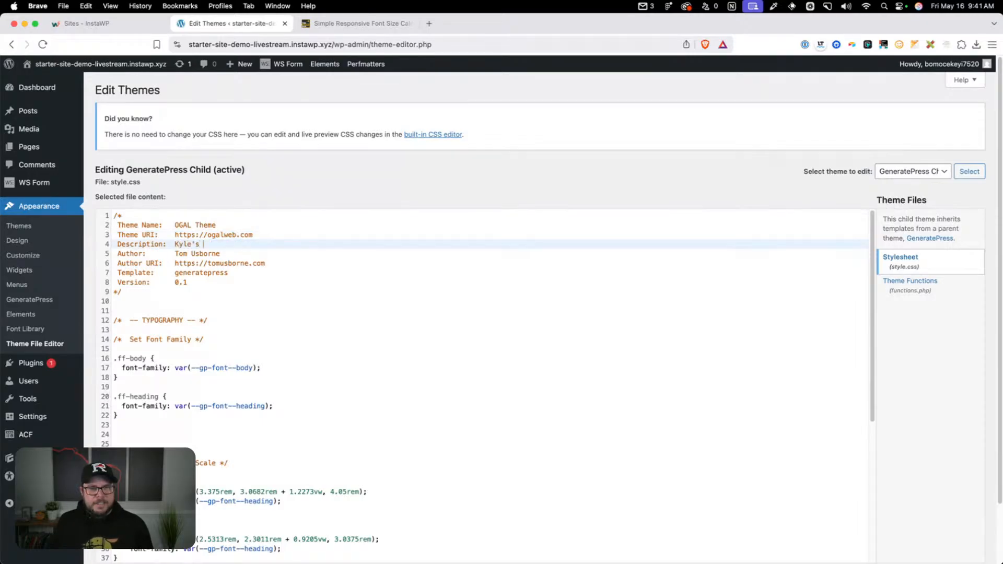
text(GP Theme)
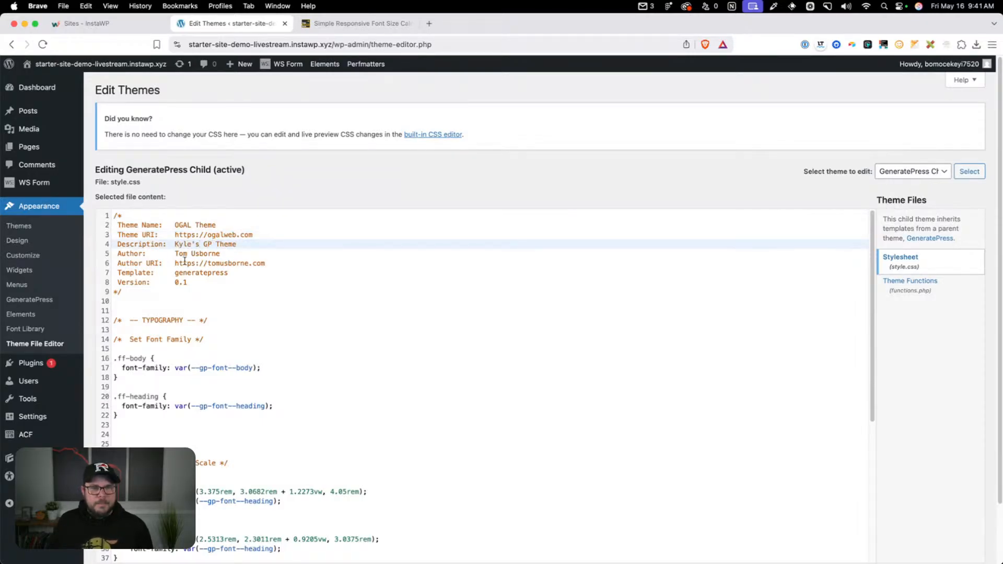
Replace the Author with the theme owner's full name and the Author URI with the owner's personal website address
drag(220, 254, 174, 256)
text(Kyle Van Deusen)
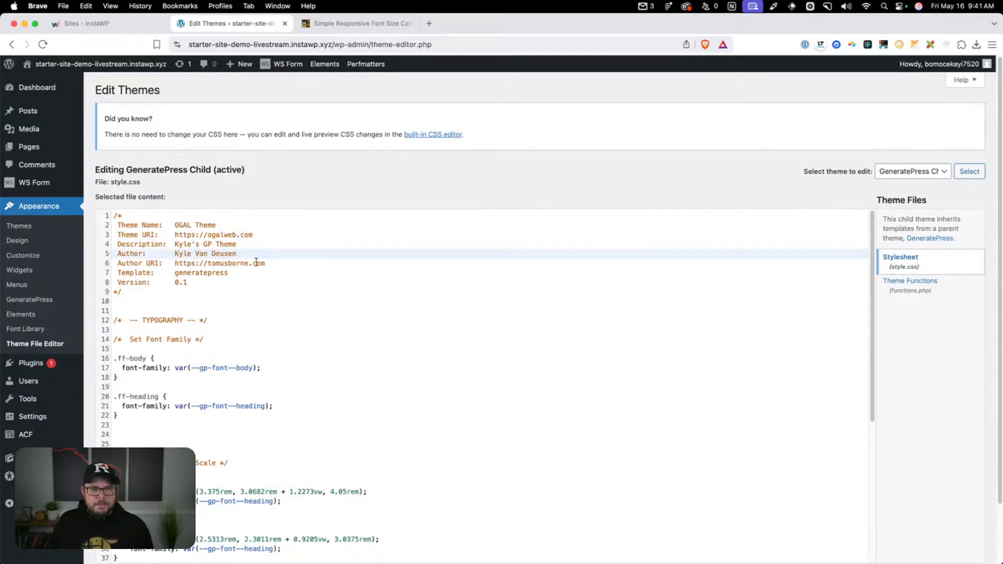
drag(249, 264, 207, 264)
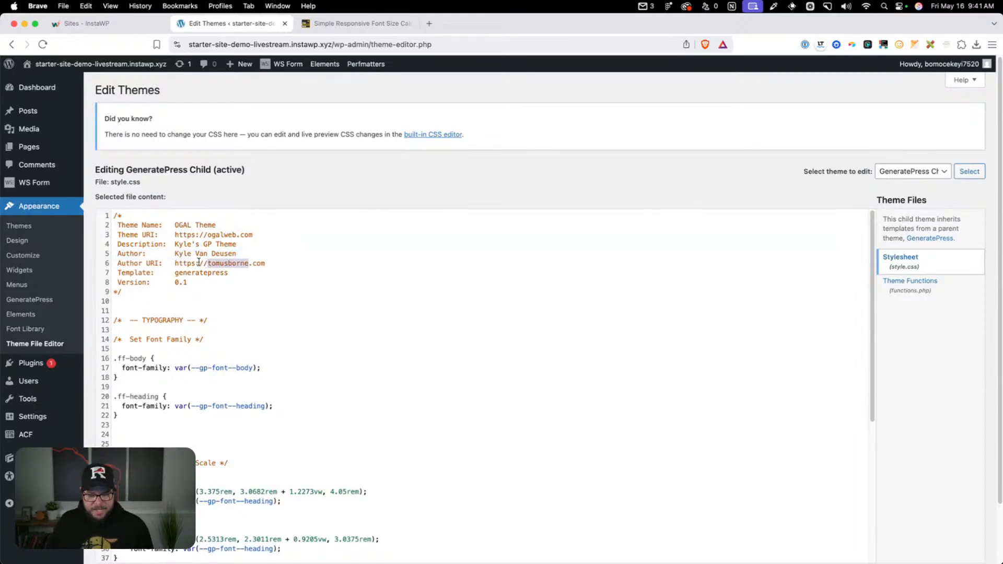
text(kylevandeusen)
key(BackSpace)
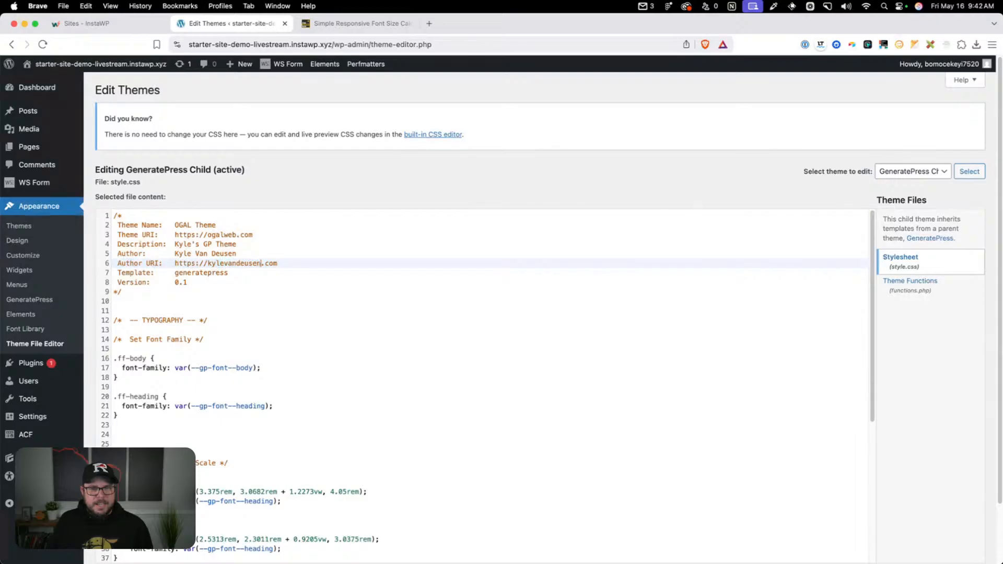
drag(251, 273, 110, 274)
click(262, 271)
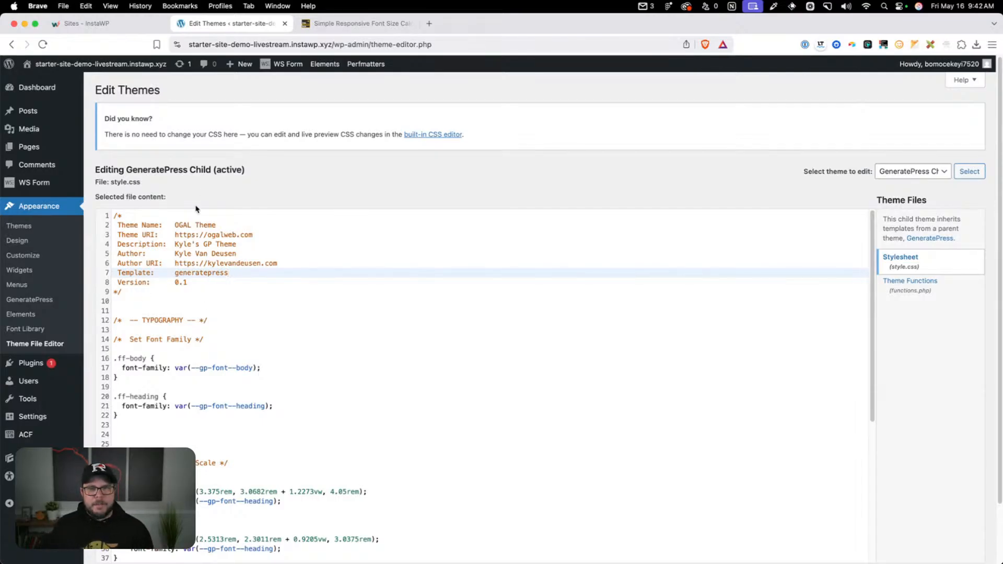
scroll(173, 232, down, 3)
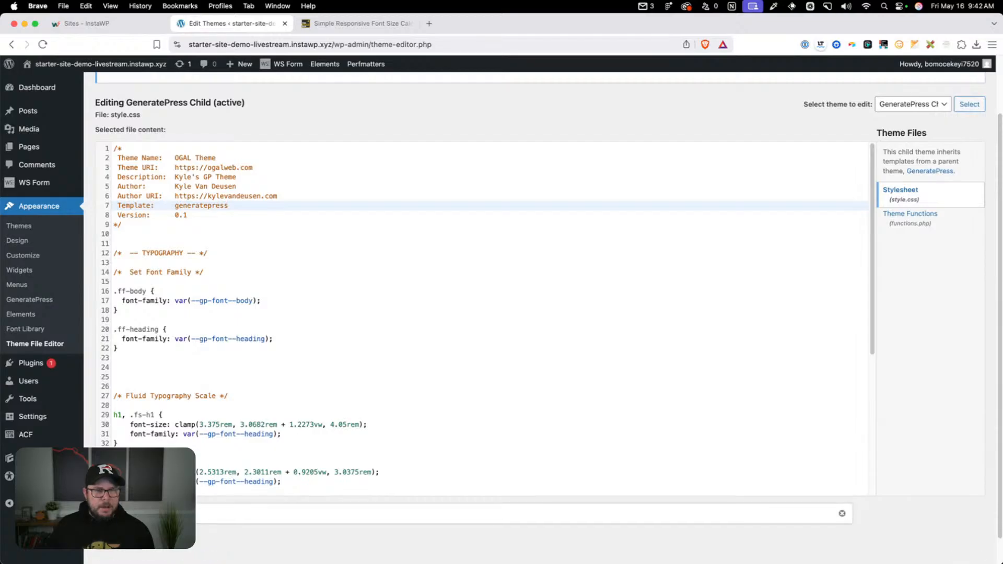
Check the active OGAL Theme's details for the new author name and description, and close them
click(21, 225)
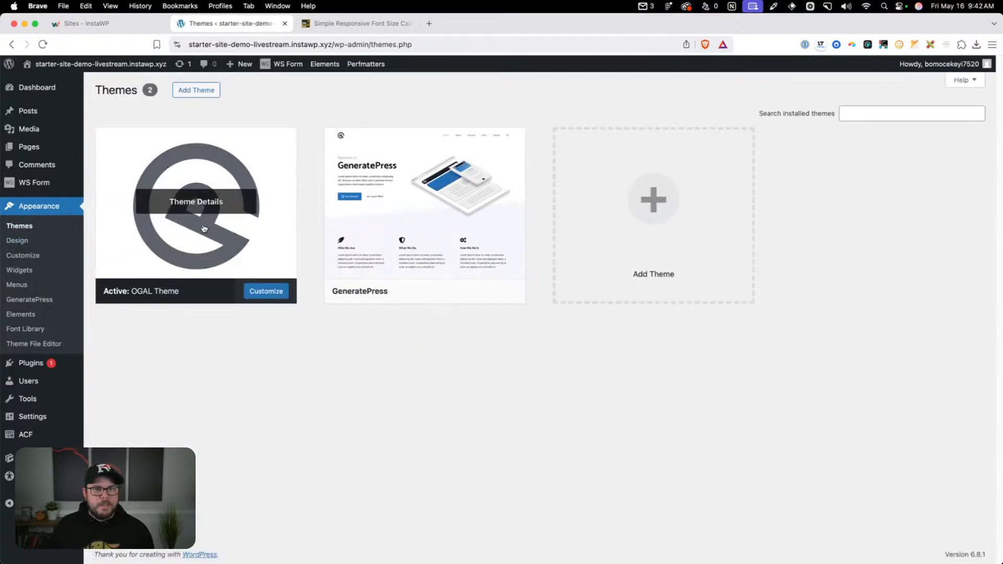
click(197, 202)
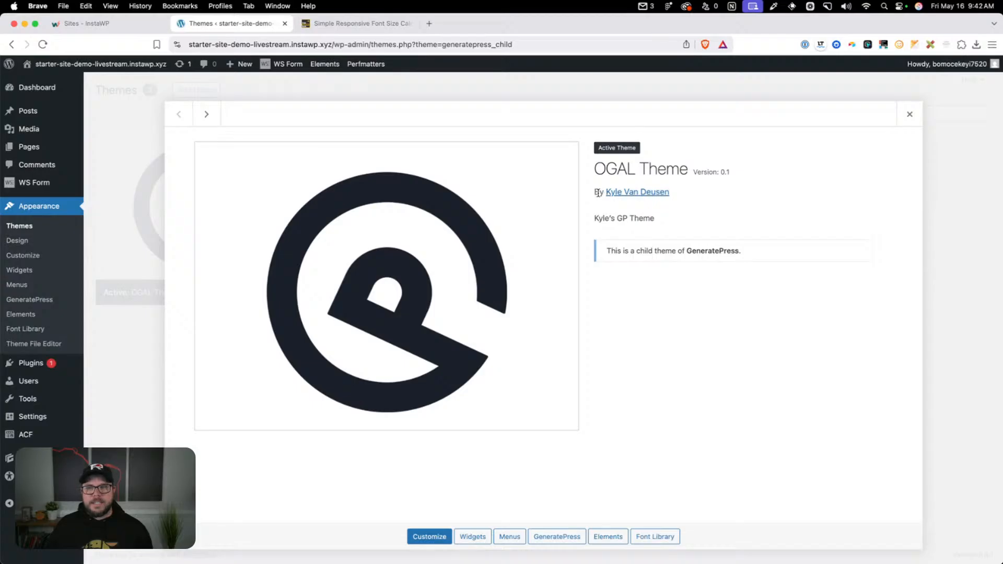
drag(598, 192, 694, 197)
click(695, 196)
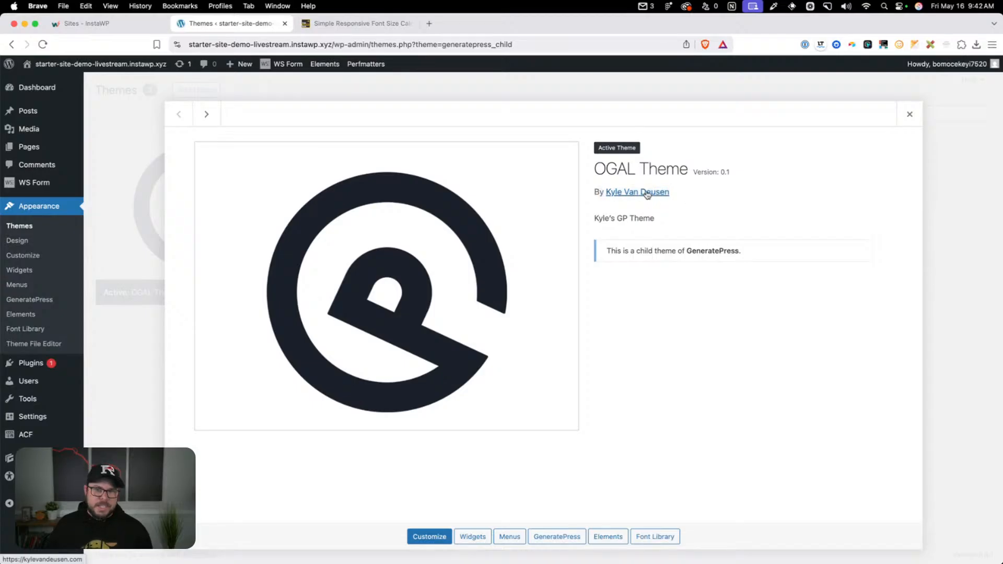
mouse_move(594, 219)
mouse_down()
mouse_move(694, 223)
mouse_move(597, 217)
mouse_up()
click(695, 225)
click(646, 217)
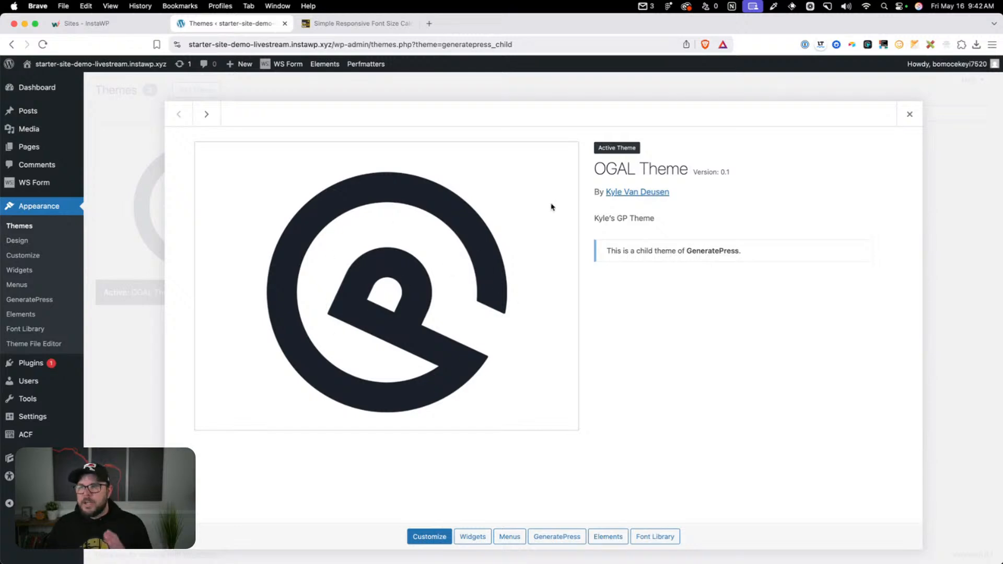
click(910, 114)
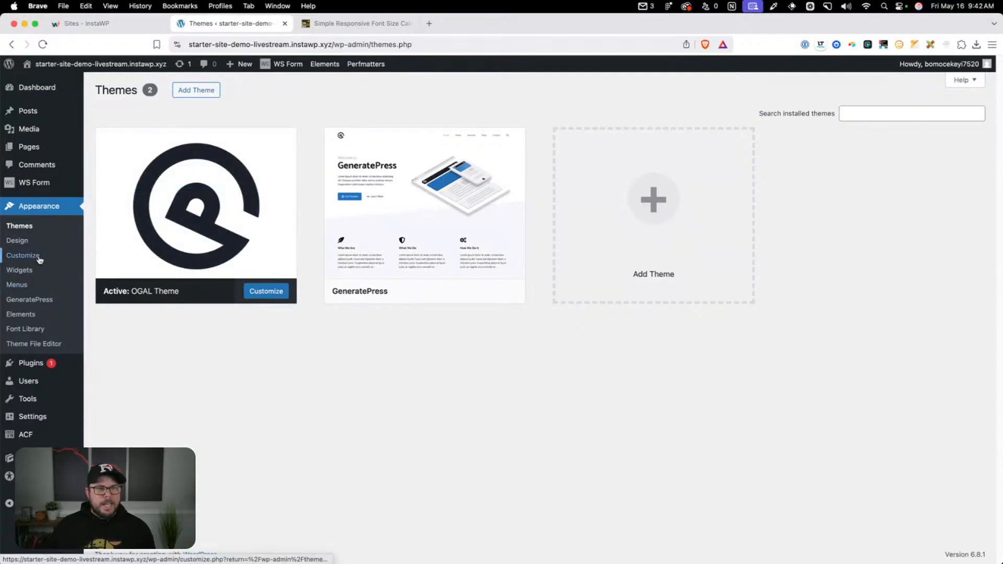
Review the OGAL Theme stylesheet in the Theme File Editor, down through its fluid typography scale rules
click(35, 343)
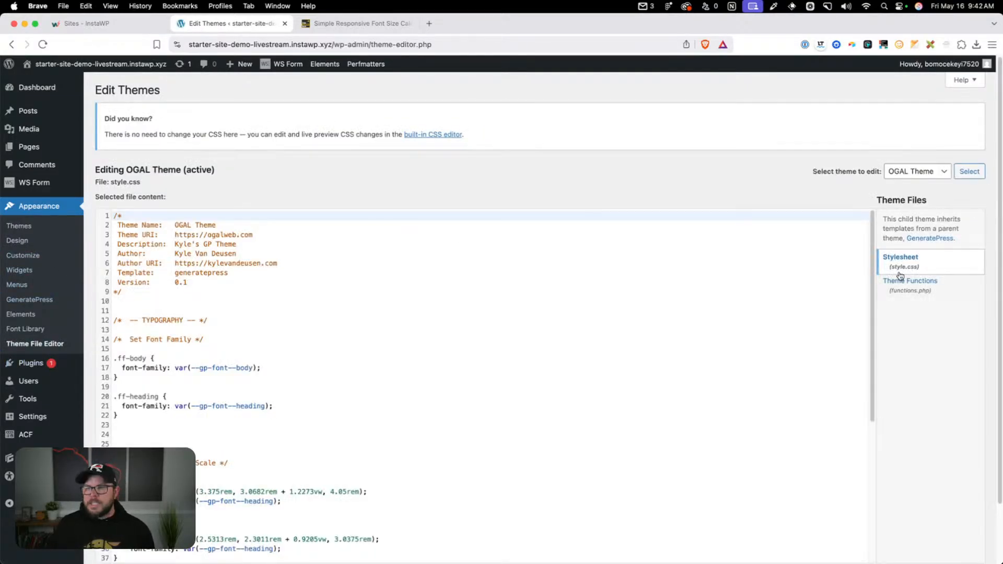
scroll(156, 381, down, 5)
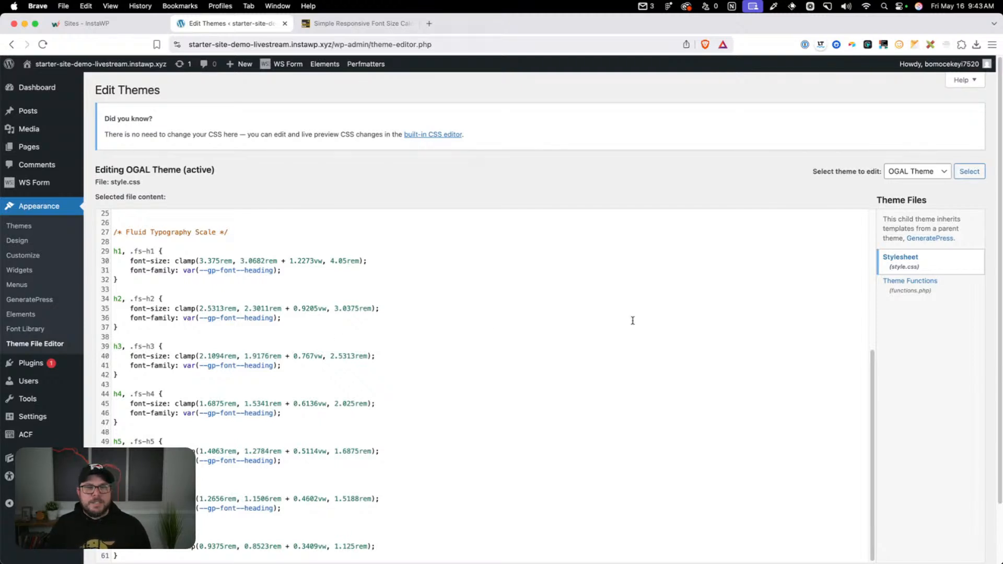
scroll(462, 340, down, 1)
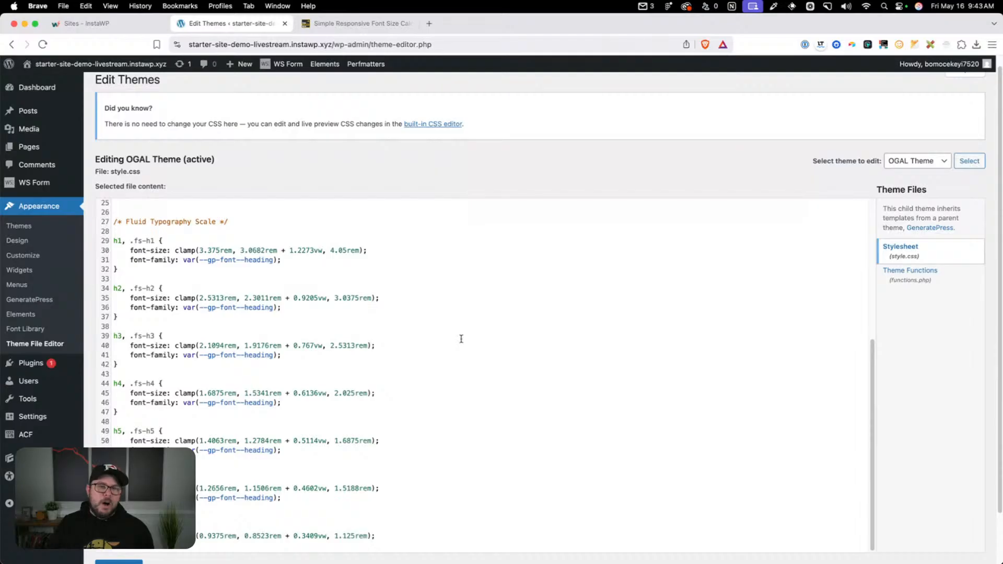
drag(463, 387, 350, 231)
click(350, 232)
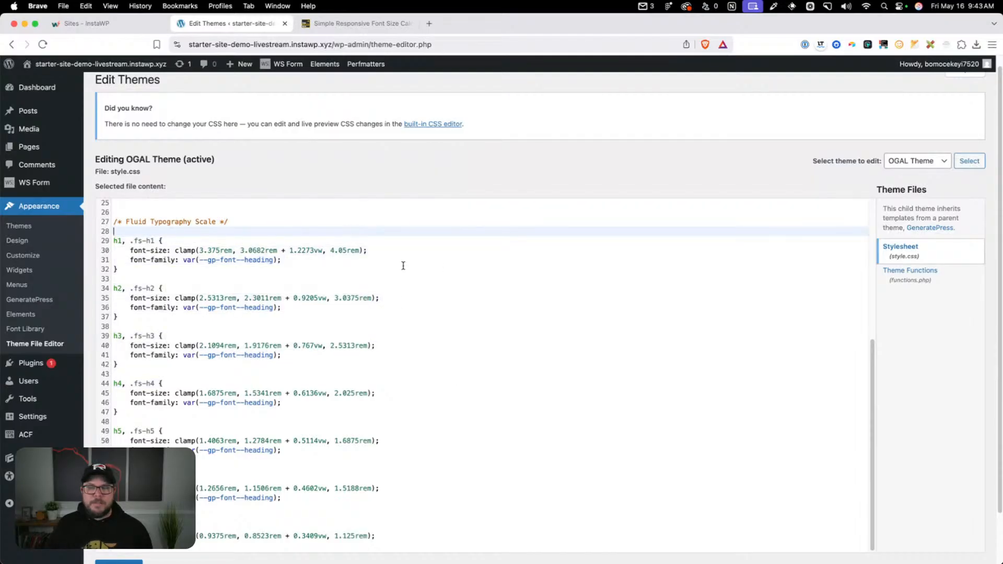
click(453, 271)
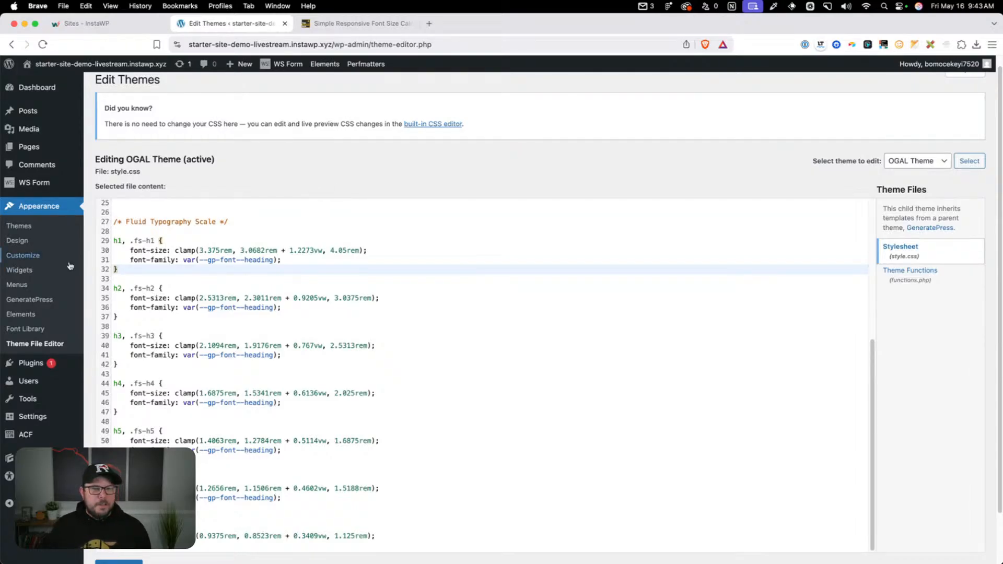
Search the plugin directory for "wp file manager", and install and activate the File Manager plugin
mouse_move(37, 364)
click(110, 380)
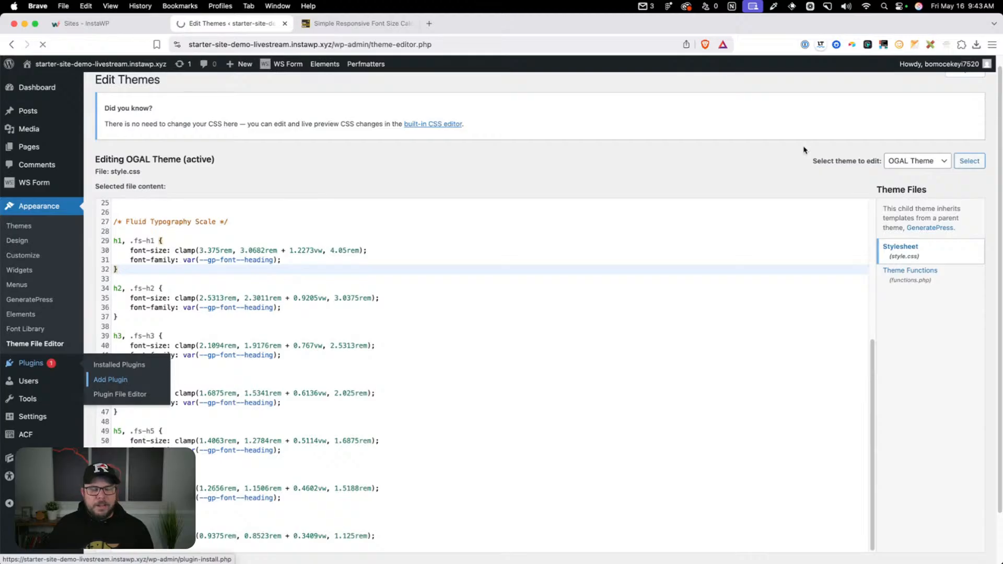
click(875, 120)
text(wp fil)
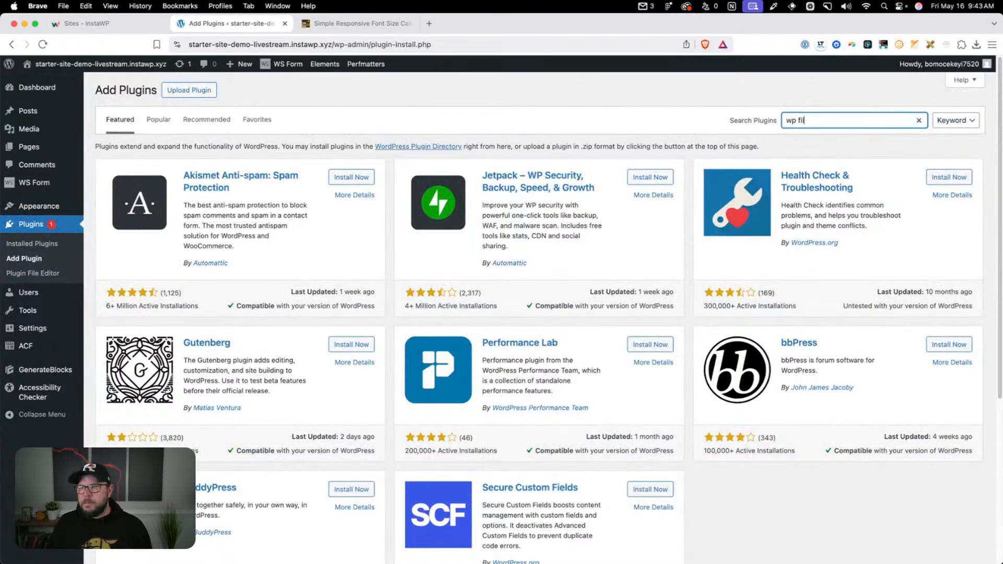
text(e manager)
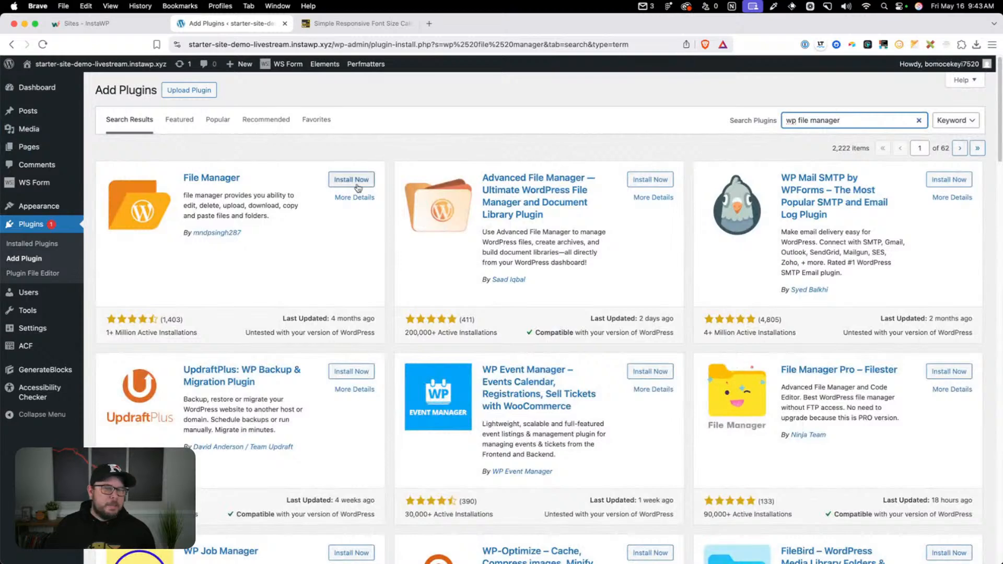
click(358, 183)
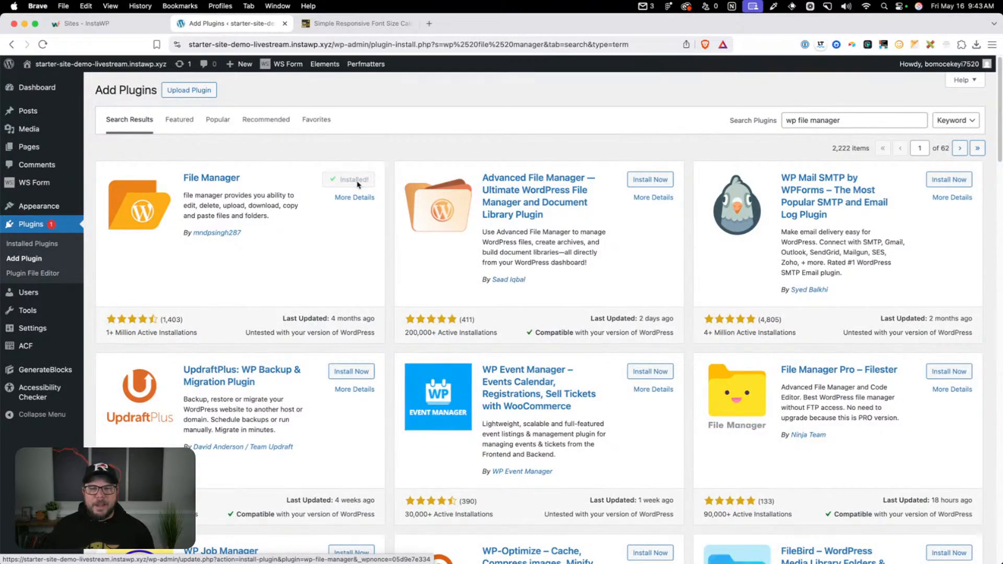
click(357, 180)
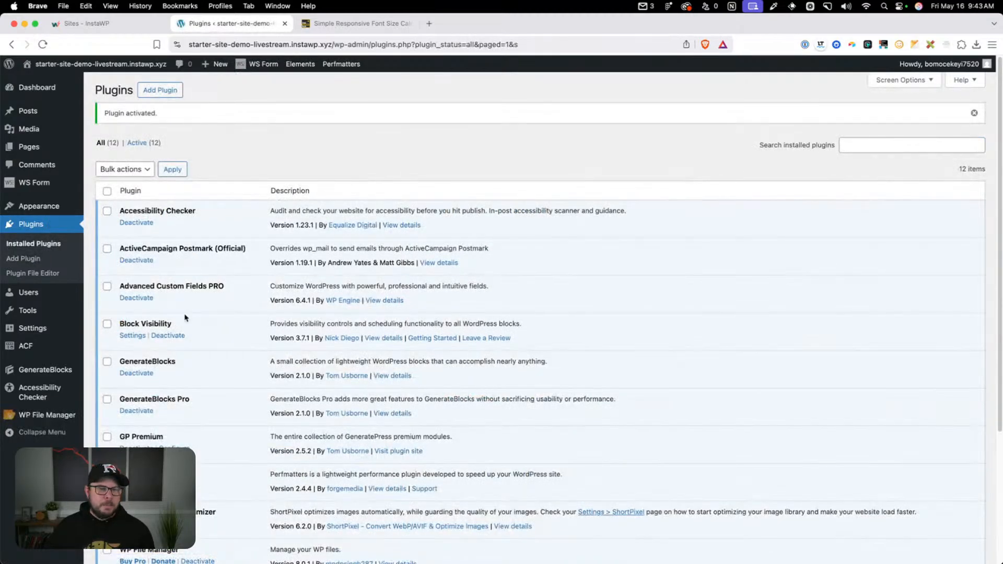
Open WP File Manager, dismiss its welcome offer, and browse to the wp-content/themes/generatepress_child folder
mouse_move(83, 414)
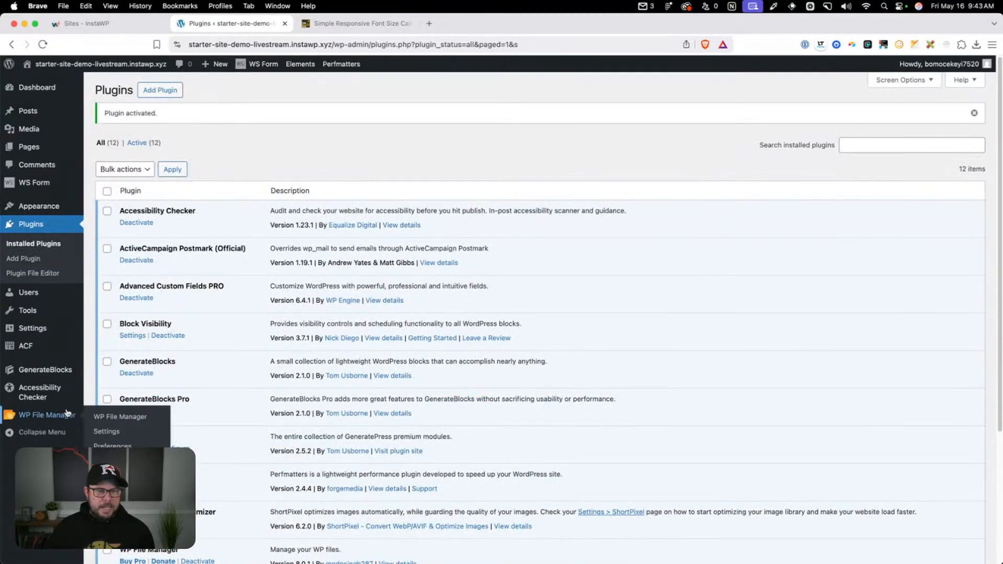
click(101, 416)
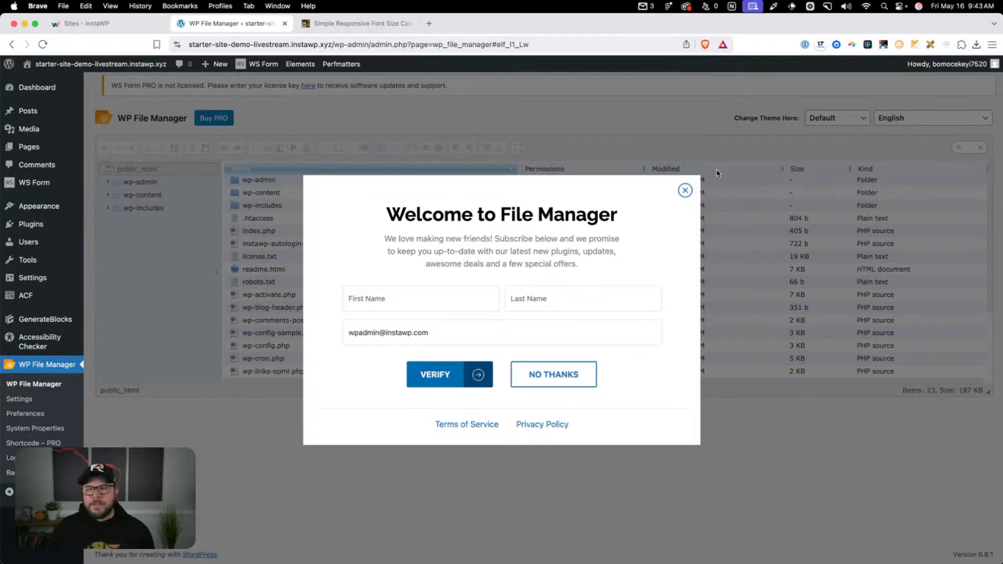
click(684, 190)
click(262, 193)
double_click(262, 194)
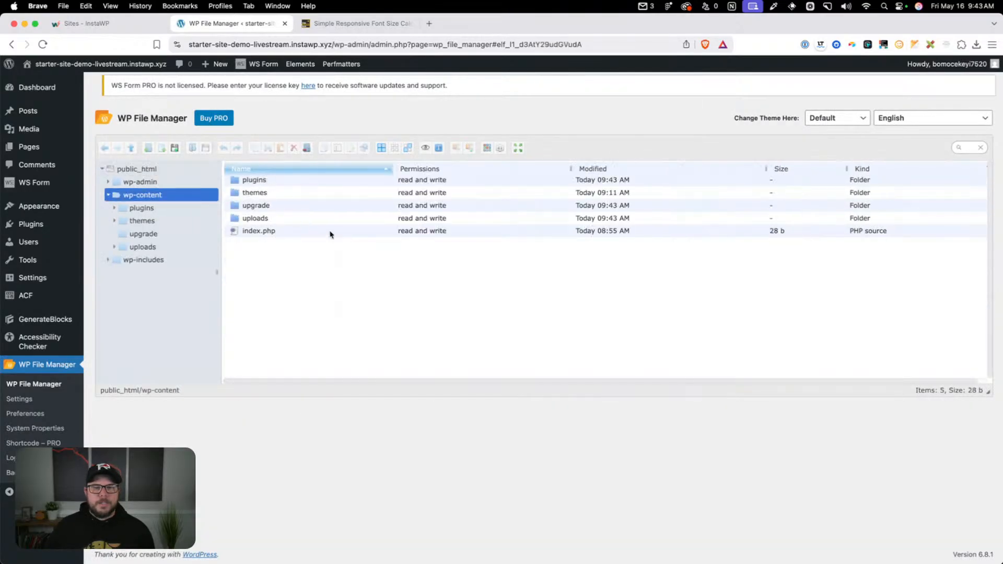
click(258, 196)
double_click(266, 192)
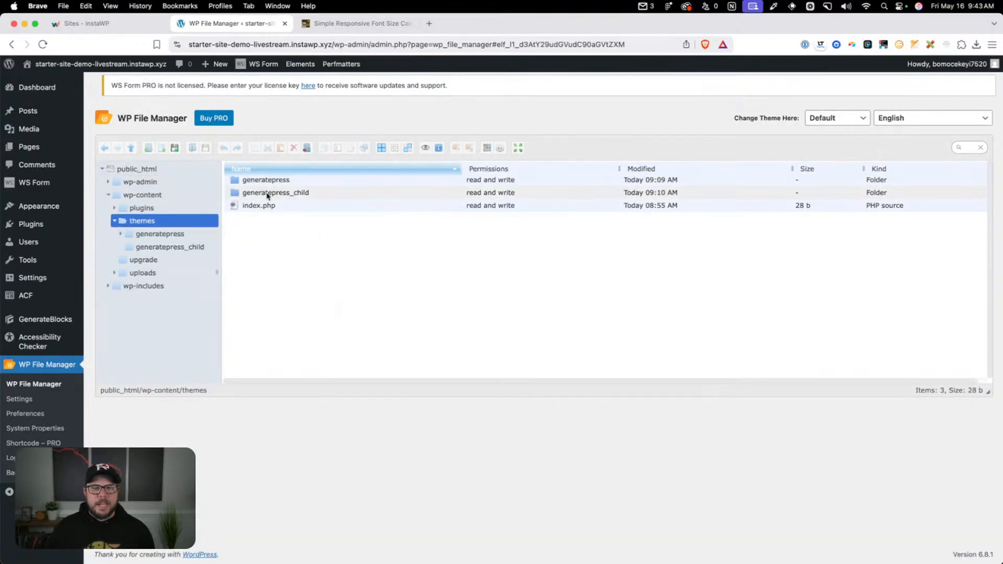
double_click(265, 193)
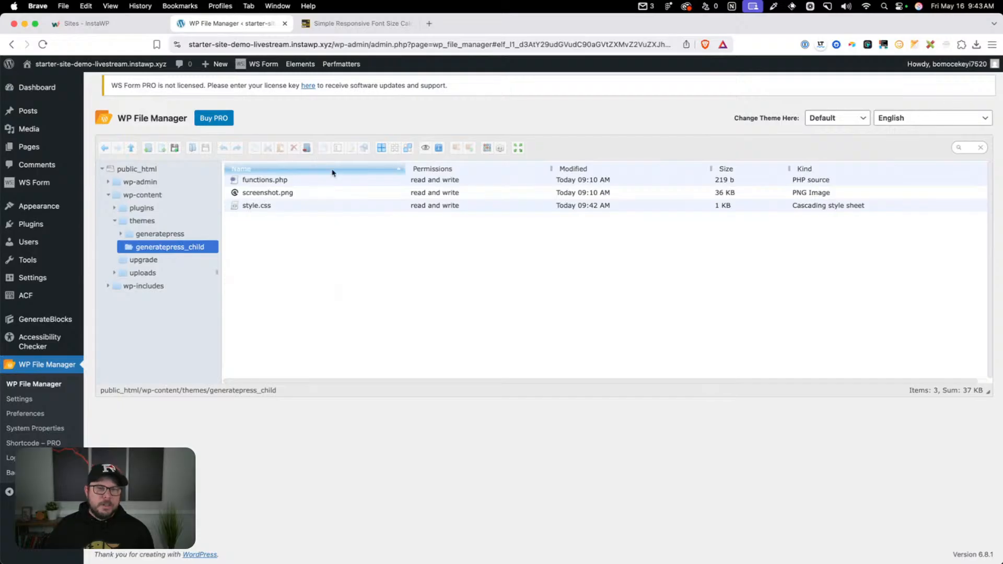
Create a new CSS file named overrides.css in the generatepress_child folder
mouse_move(48, 211)
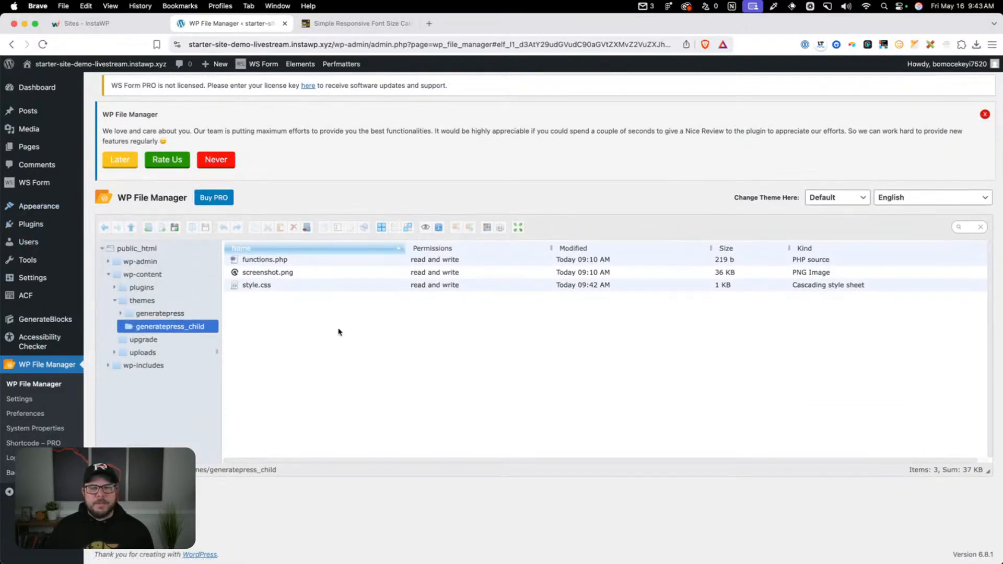
right_click(339, 331)
mouse_move(381, 387)
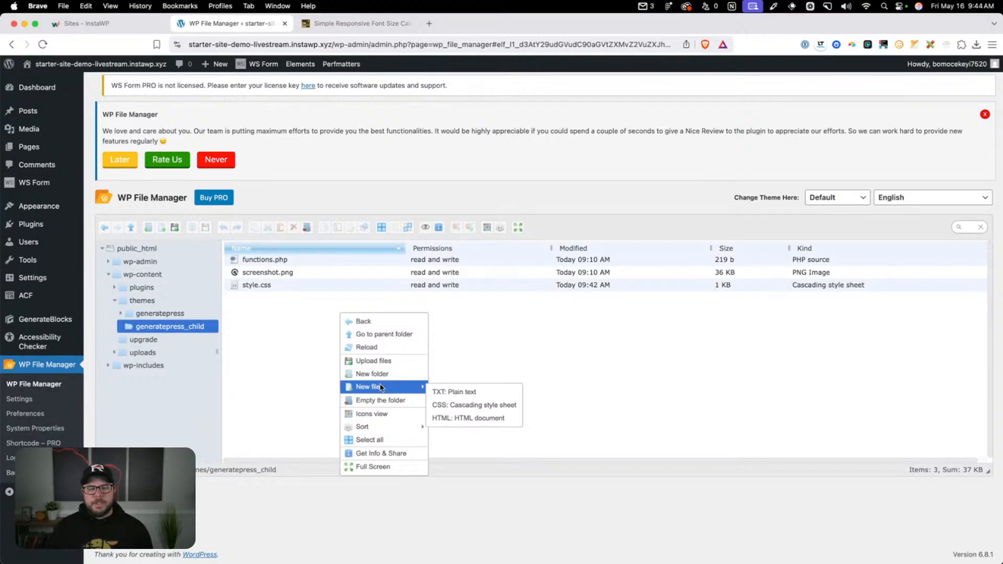
click(469, 405)
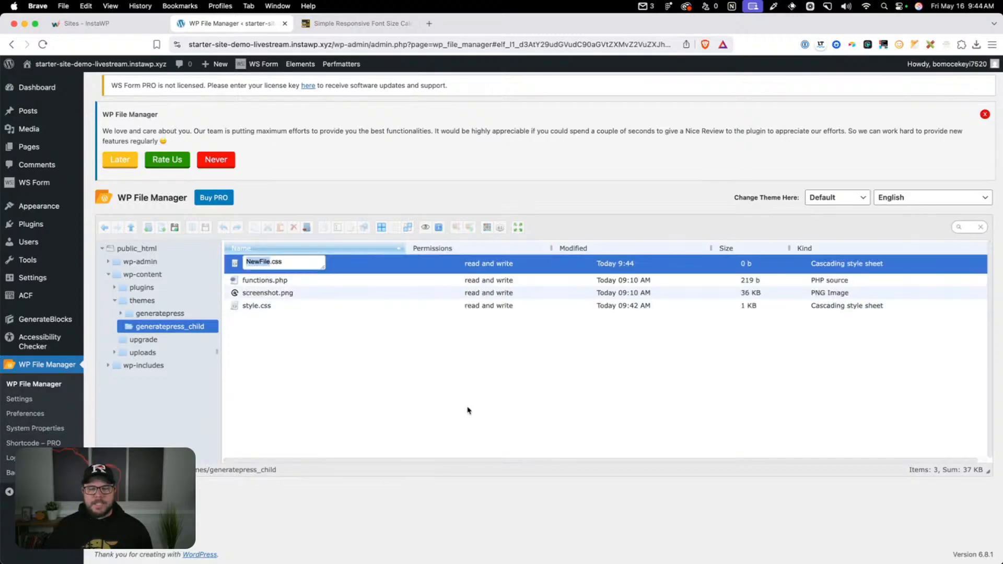
text(overri)
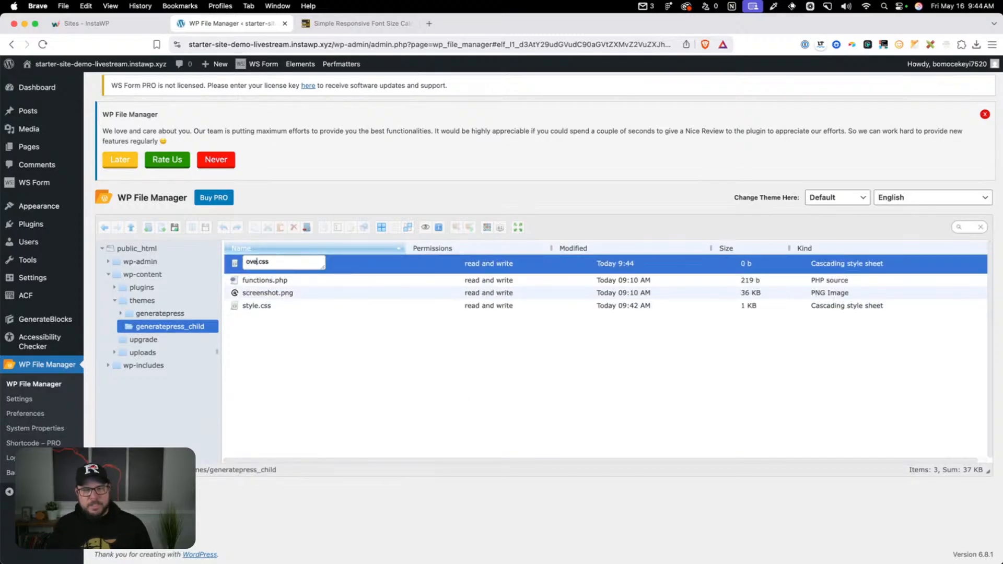
text(des)
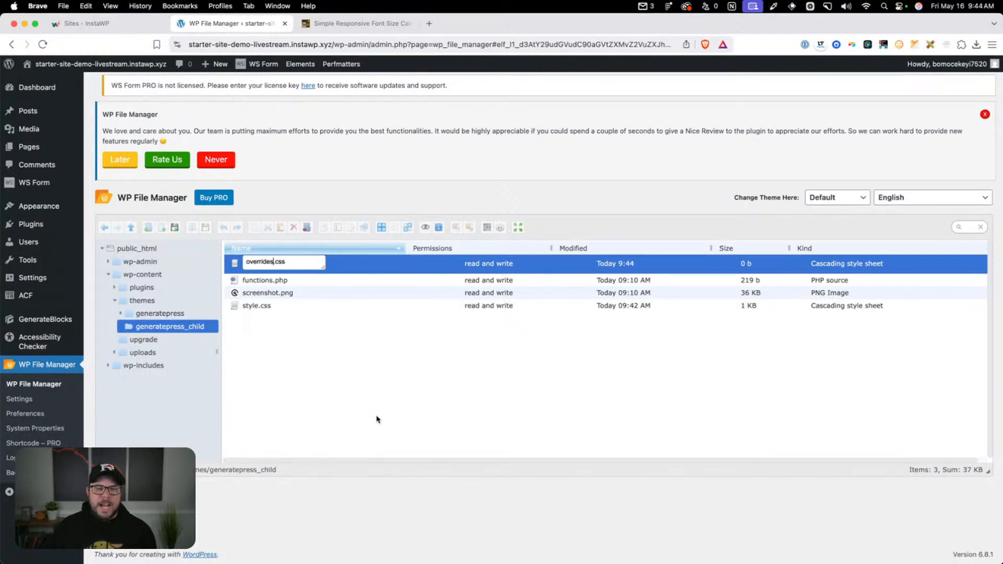
click(378, 396)
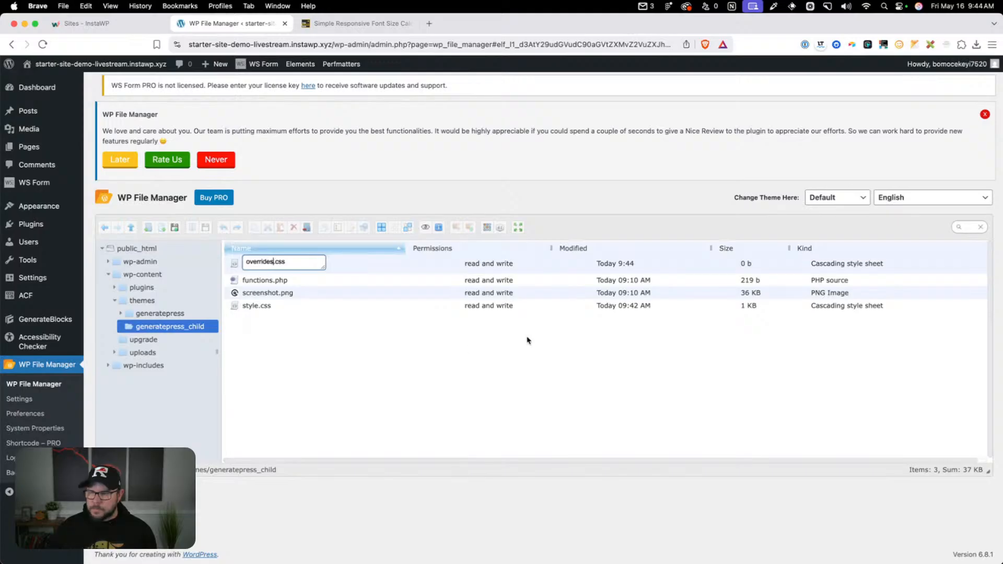
key(Return)
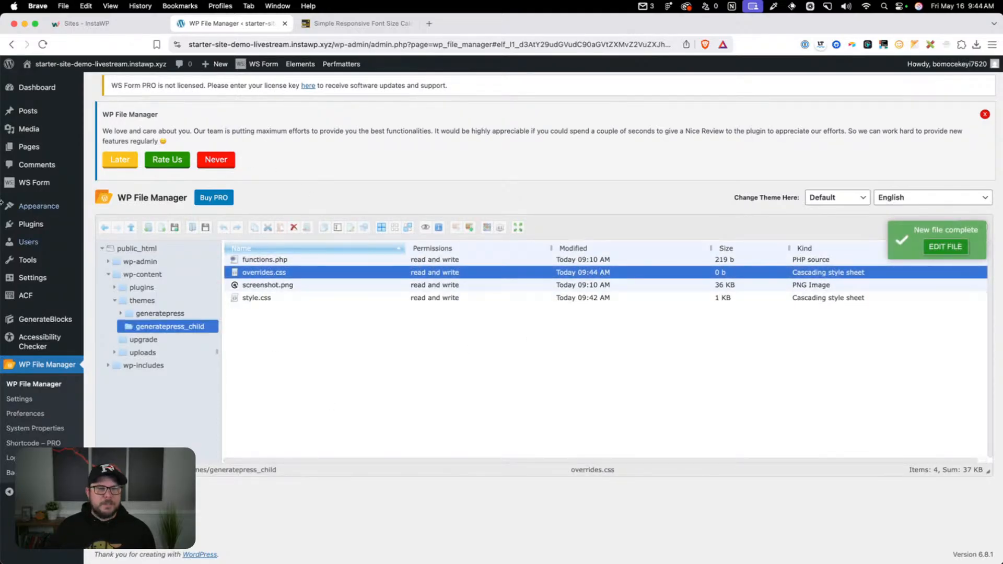
View the empty overrides.css file of the OGAL Theme in the Theme File Editor
mouse_move(65, 207)
click(123, 326)
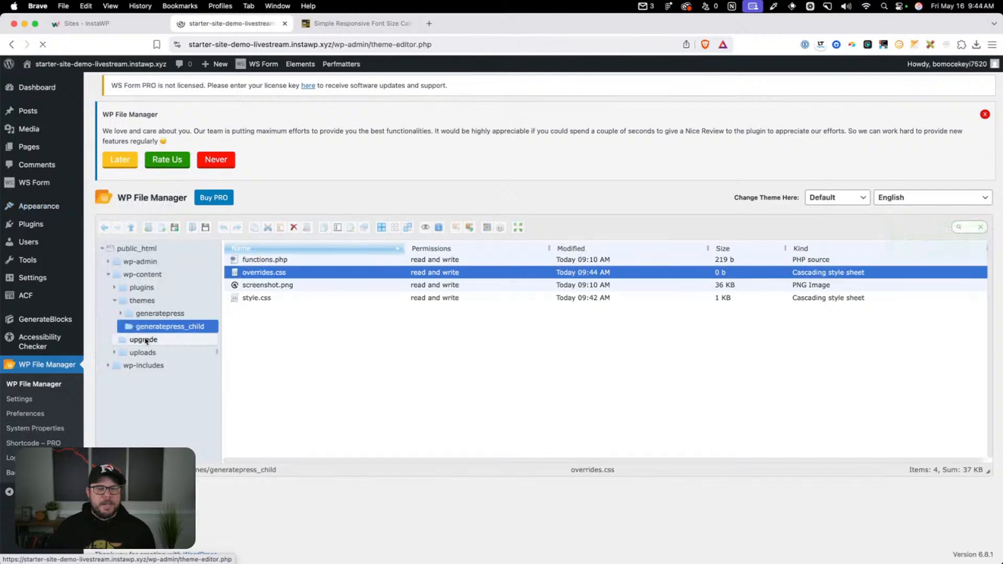
click(903, 304)
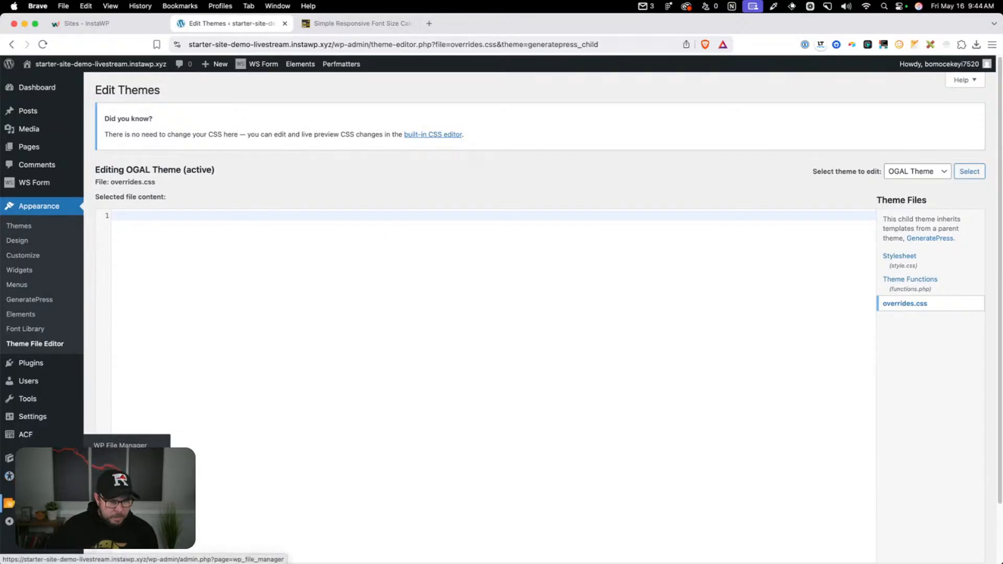
Download screenshot.png from the child theme folder in WP File Manager to the Starter Site Demo folder as "screenshot (1)"
click(9, 504)
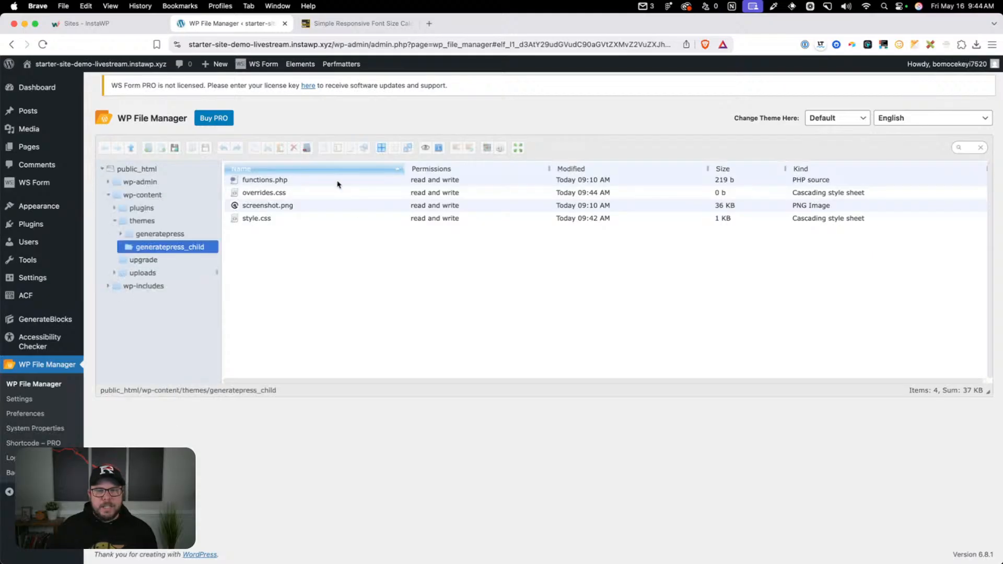
click(267, 207)
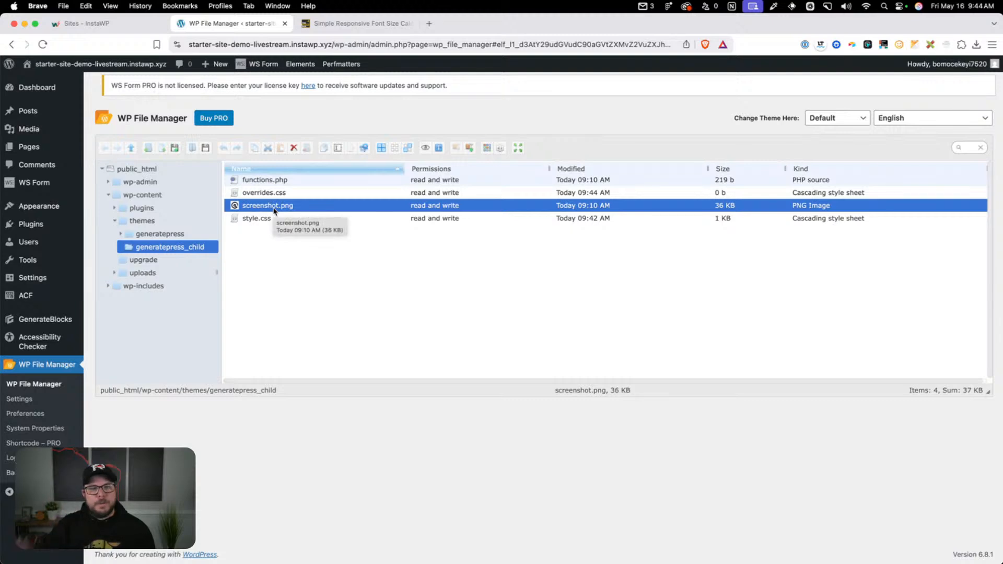
right_click(274, 211)
click(309, 230)
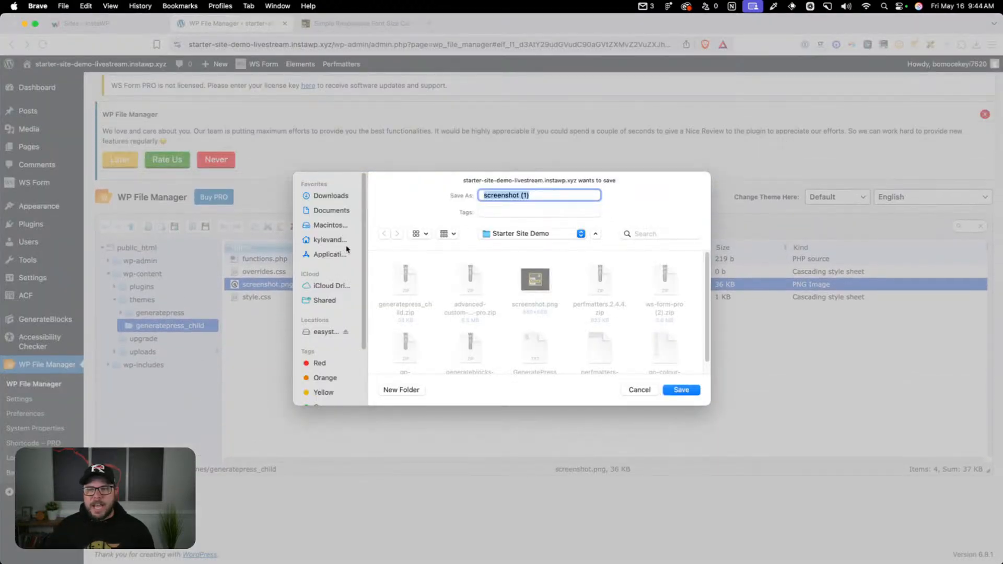
key(Return)
Switch to Figma and place the image screenshot (1).png on an empty area of the canvas
click(459, 544)
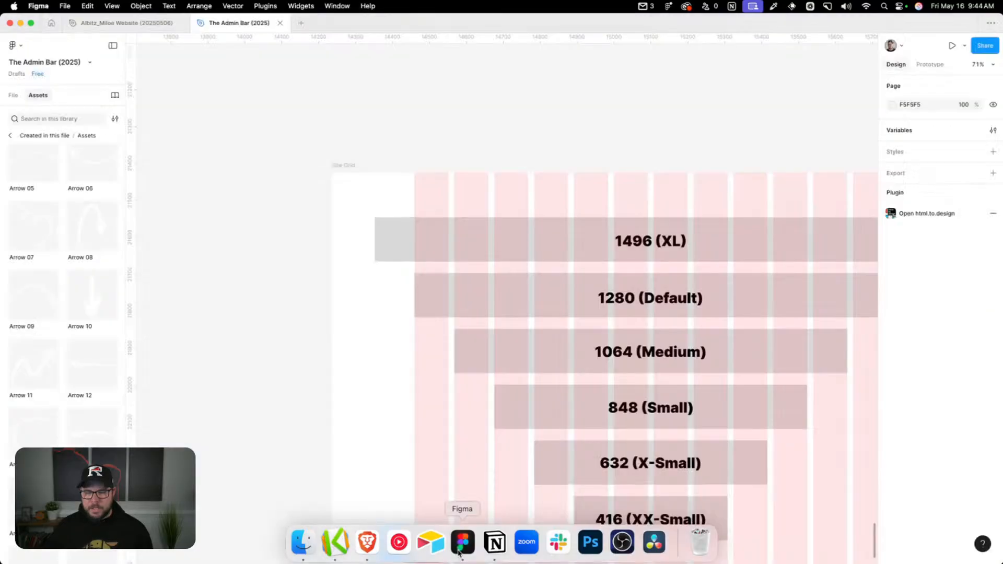
scroll(338, 73, left, 10)
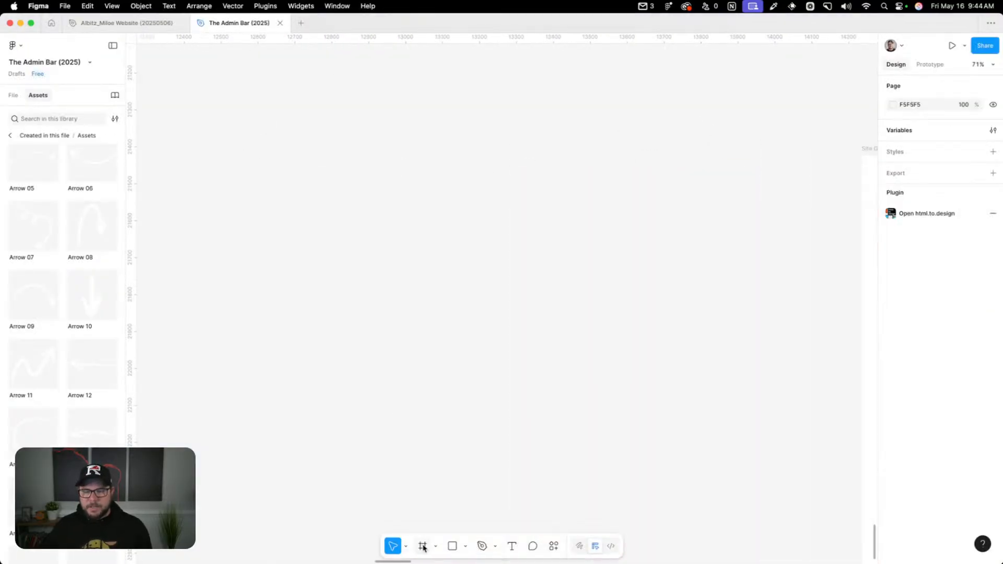
click(464, 546)
click(479, 521)
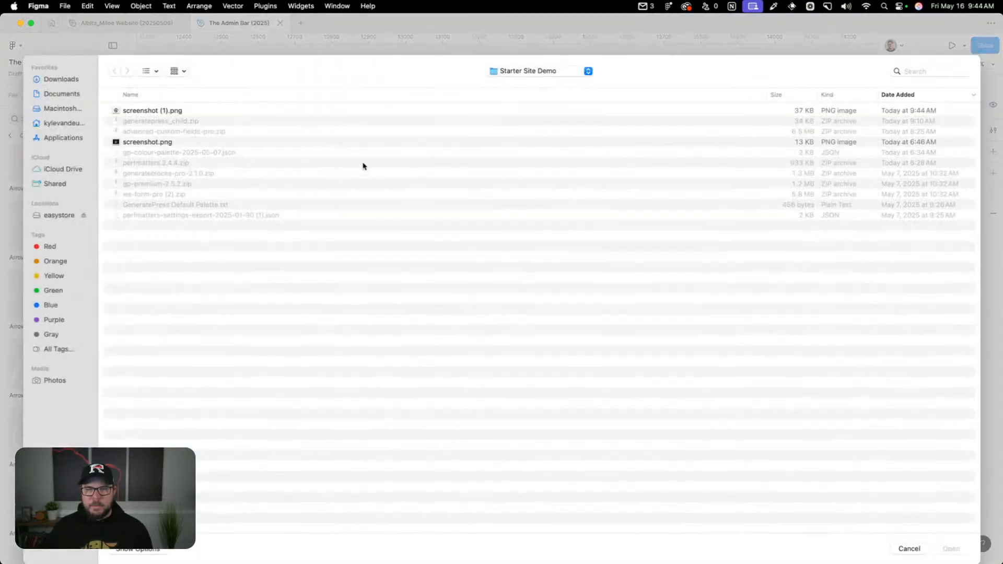
double_click(140, 111)
click(347, 219)
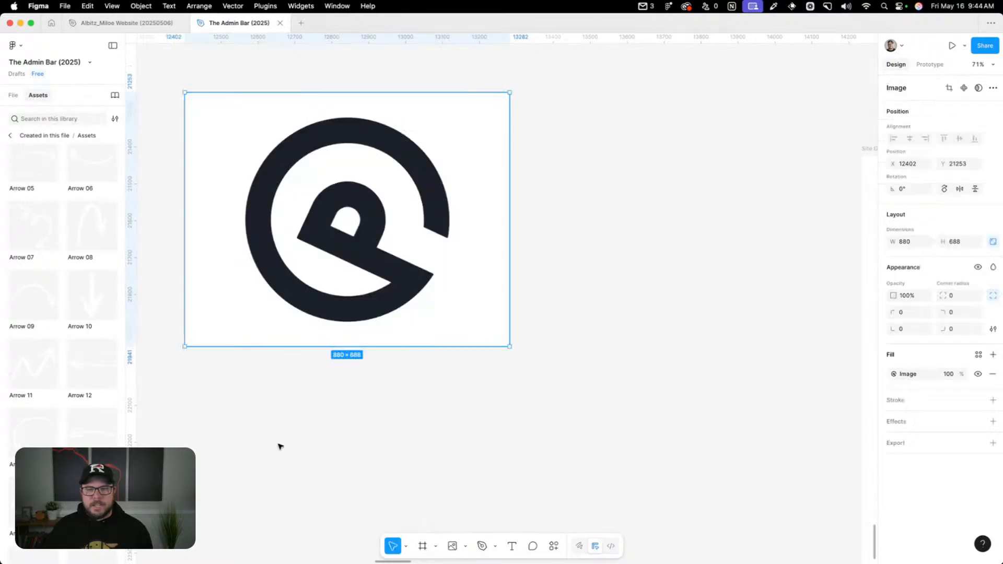
Wrap the placed image in an 880 × 688 frame and delete the image inside it
scroll(313, 324, up, 3)
scroll(313, 324, left, 3)
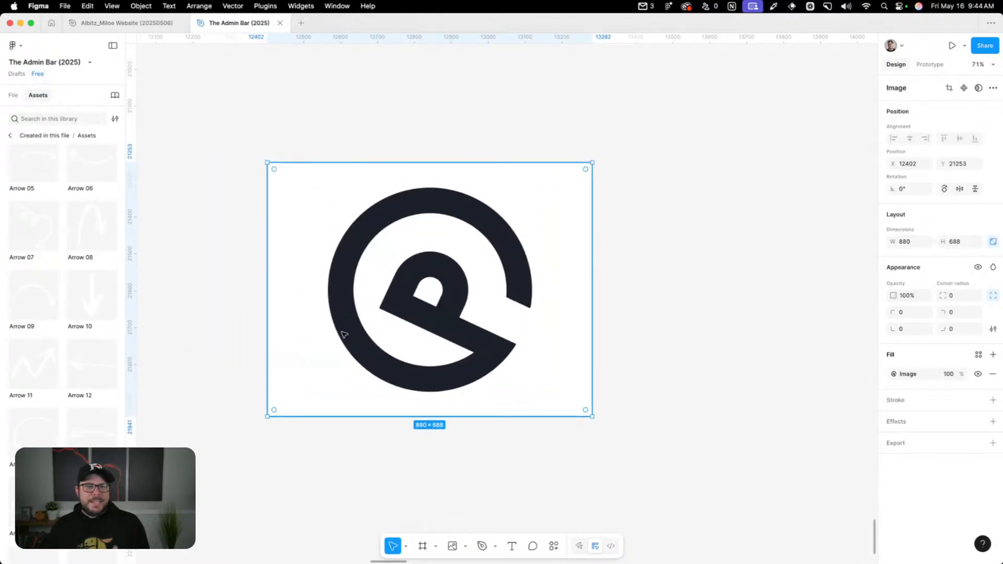
right_click(364, 293)
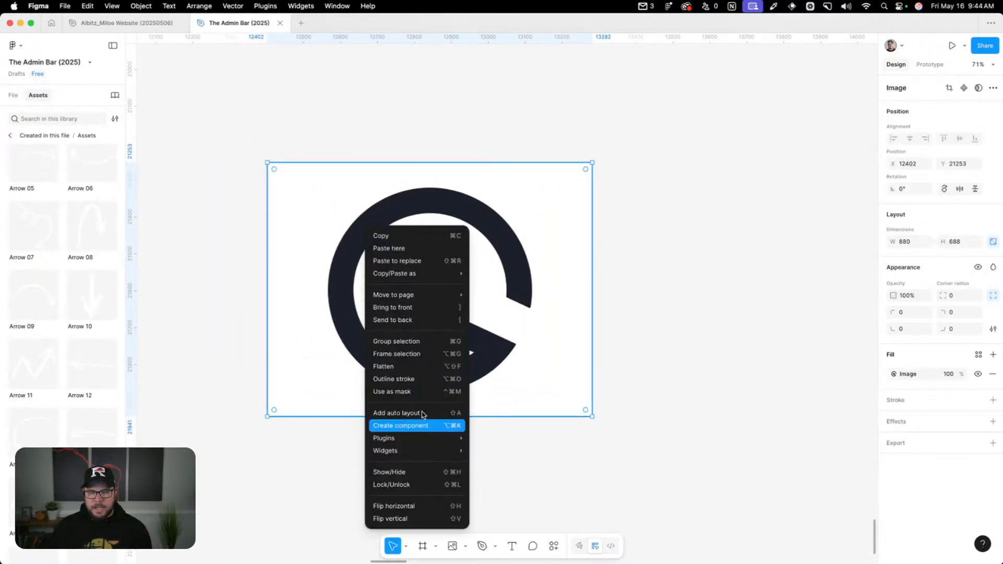
click(421, 354)
click(358, 238)
double_click(361, 239)
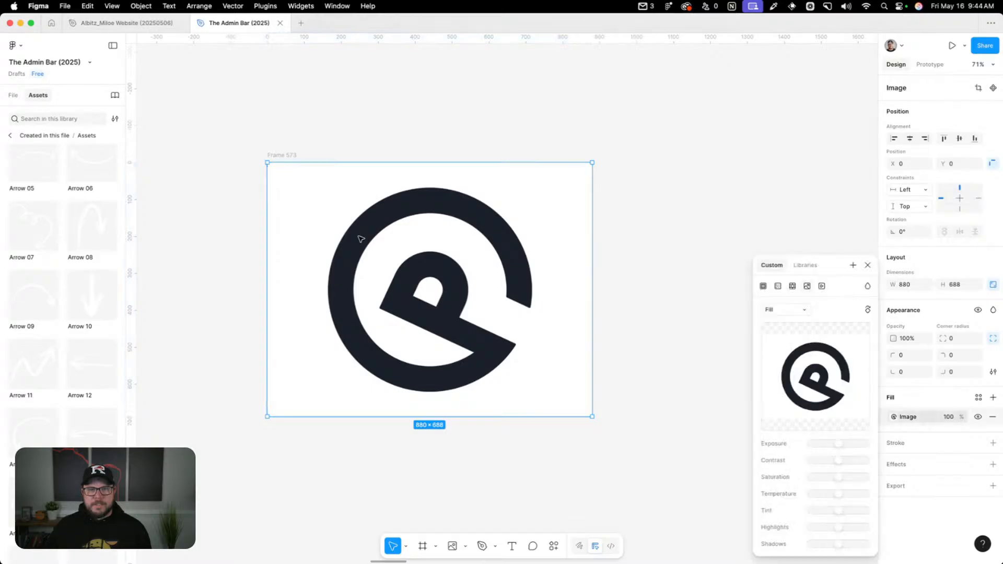
click(868, 265)
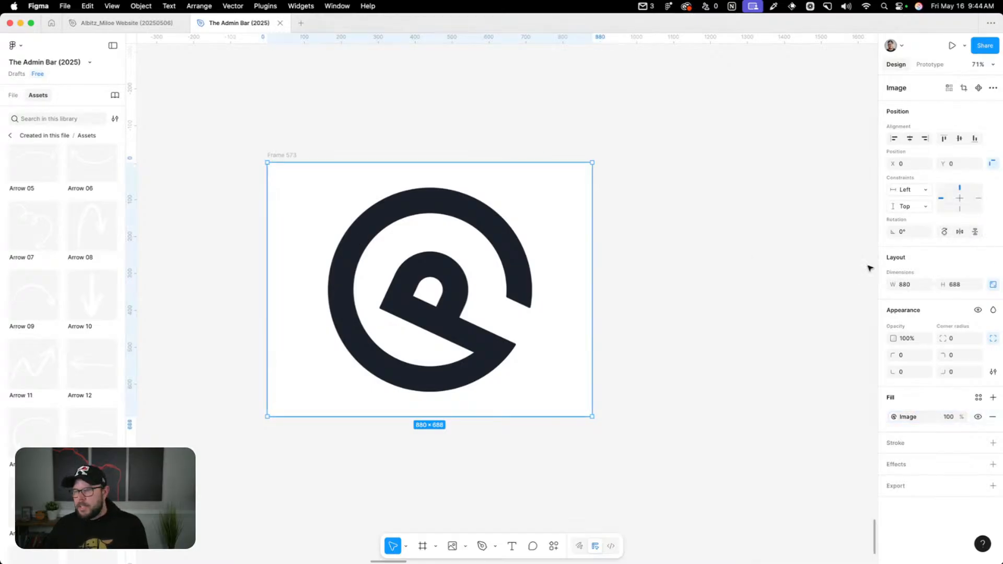
key(Delete)
Give the empty frame a solid black fill, 000000
click(284, 155)
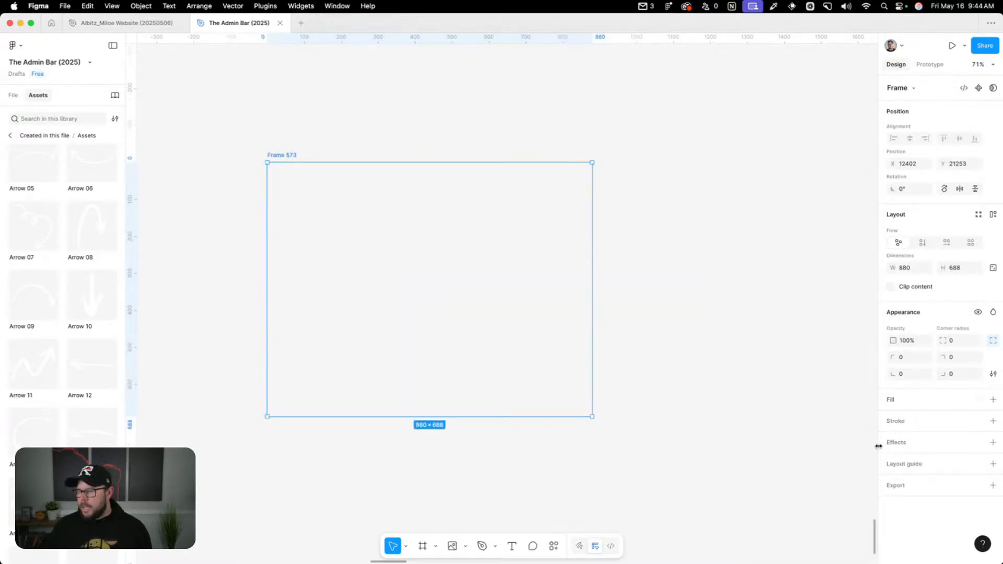
click(993, 399)
click(895, 408)
drag(826, 408, 717, 447)
click(716, 448)
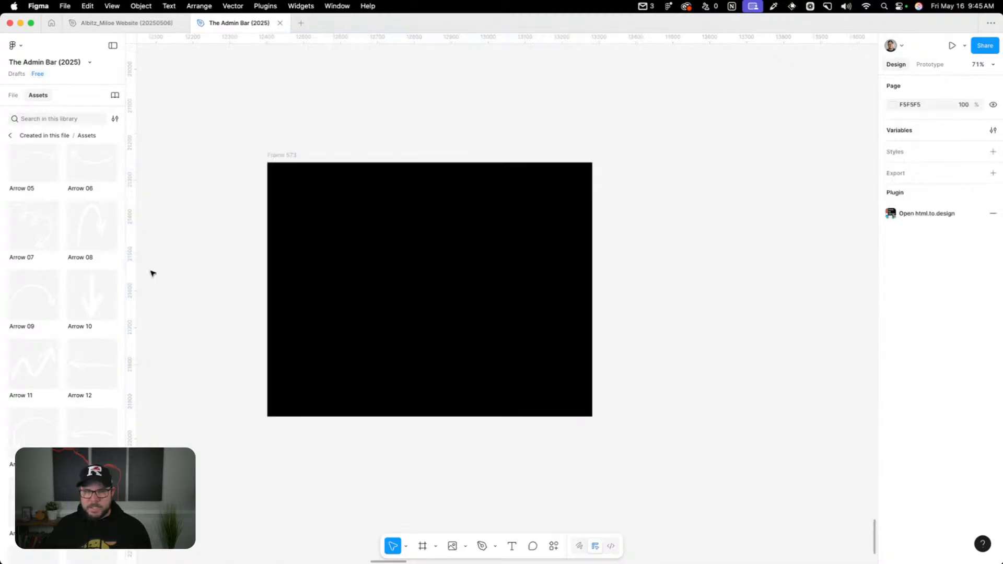
Place the TAB Logo asset in the centre of the black frame
scroll(46, 314, down, 2)
scroll(46, 315, down, 3)
drag(11, 523, 502, 285)
click(282, 116)
Rename the frame to "screenshot"
click(278, 161)
double_click(279, 155)
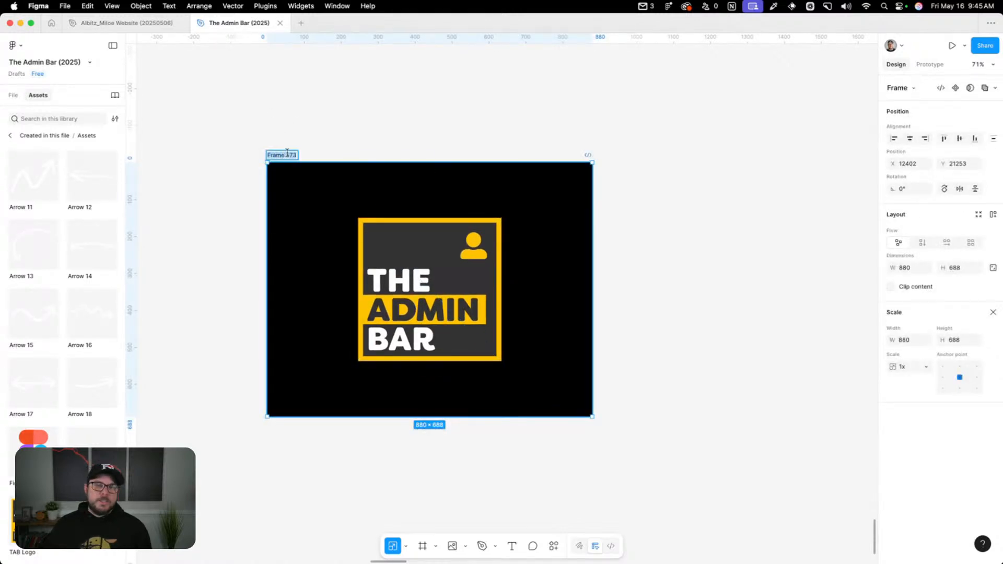
text(scro)
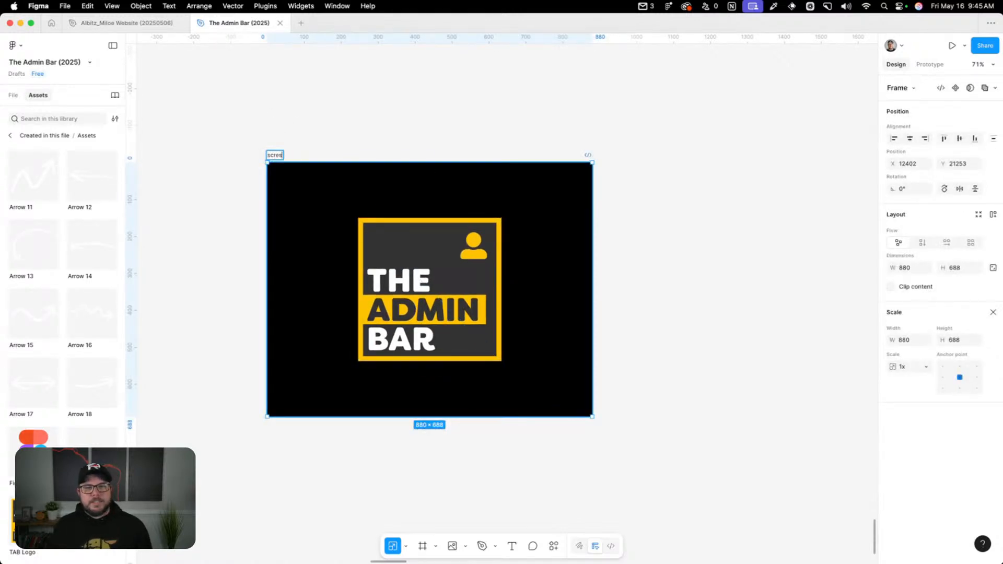
text(enshot)
key(Return)
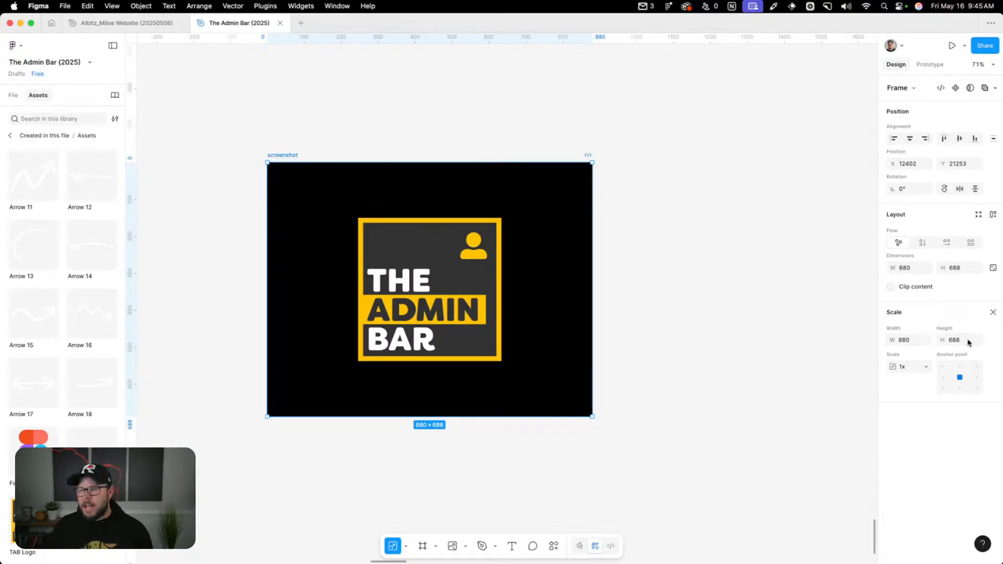
Export the screenshot frame as a 1x PNG to the Starter Site Demo folder, replacing the existing screenshot.png
key(v)
scroll(920, 474, down, 3)
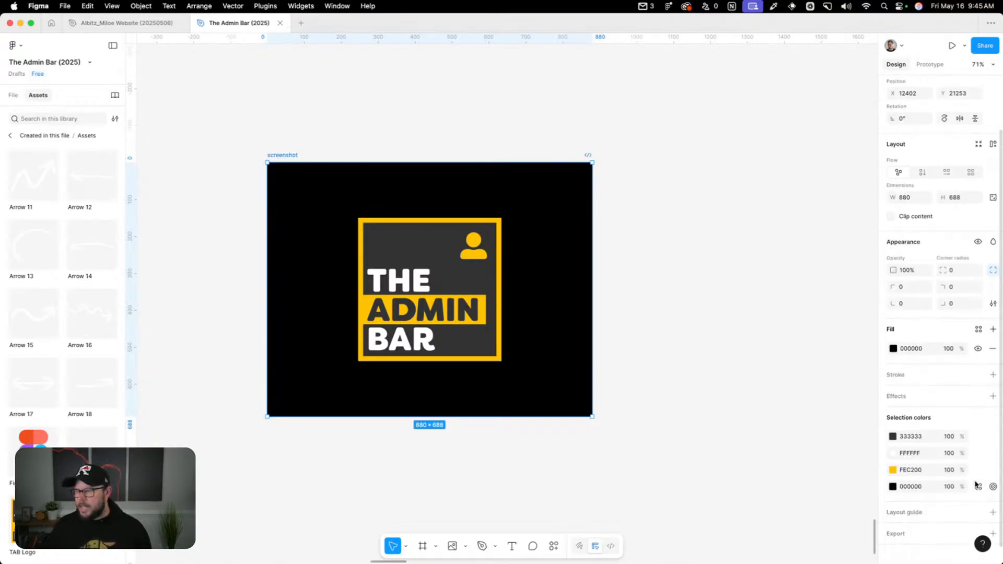
scroll(938, 522, down, 2)
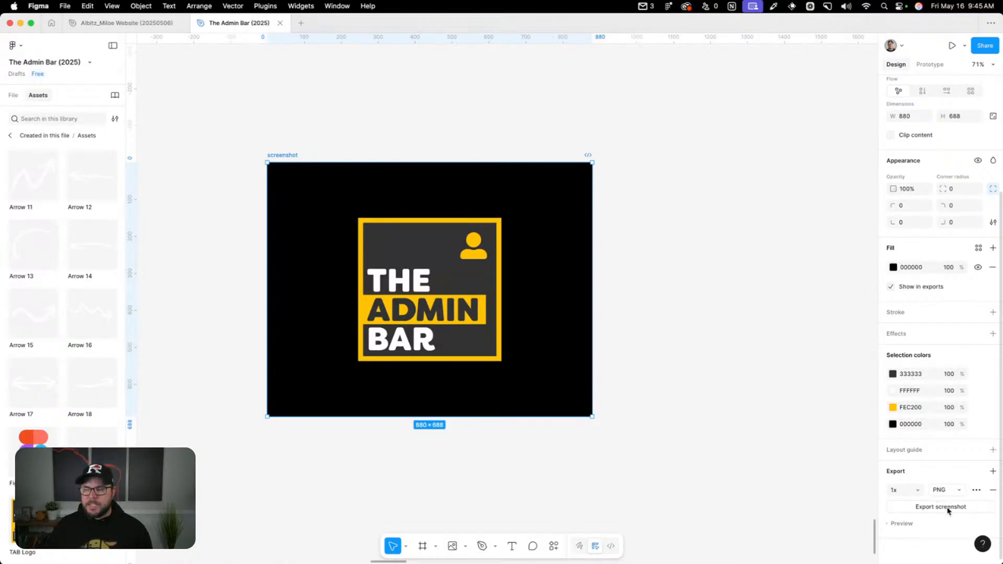
click(948, 508)
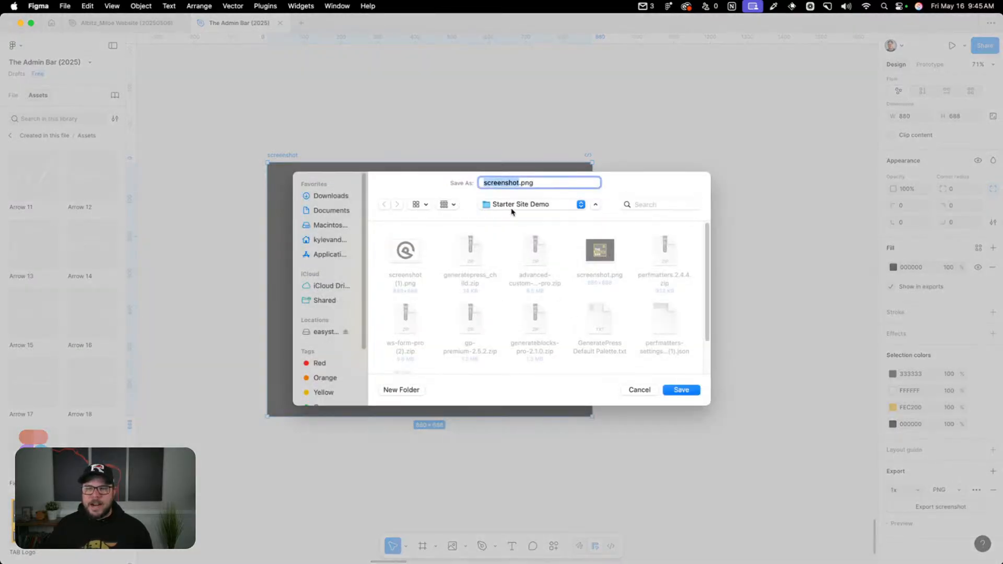
click(681, 391)
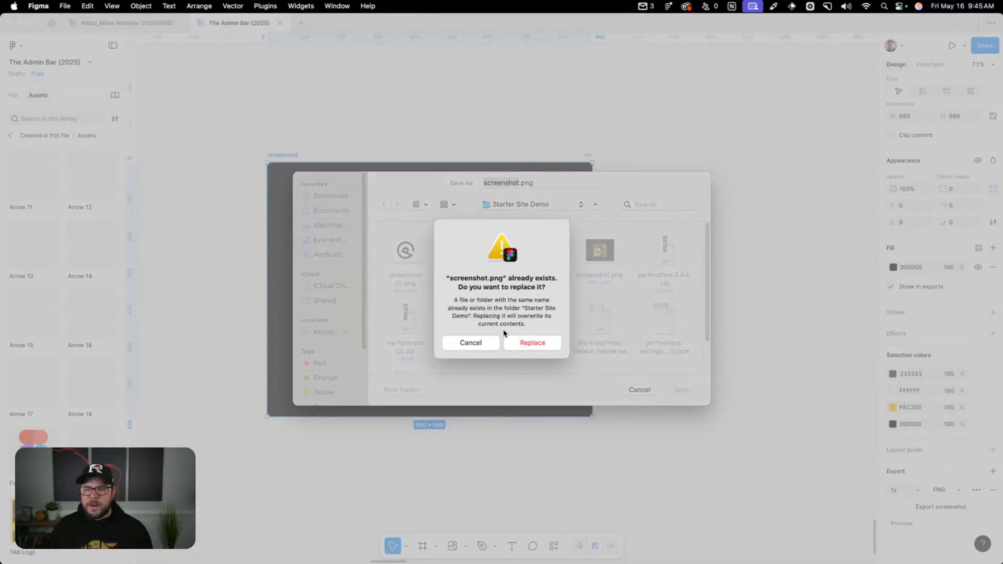
click(531, 339)
click(403, 119)
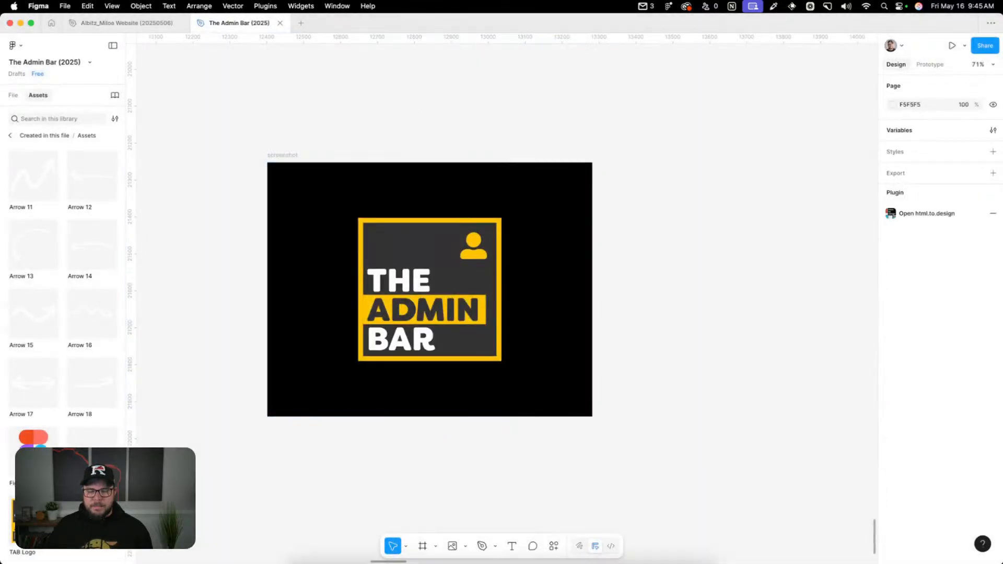
Switch to WP File Manager and upload screenshot.png from the Starter Site Demo folder into generatepress_child, replacing the old file
mouse_move(400, 549)
click(368, 543)
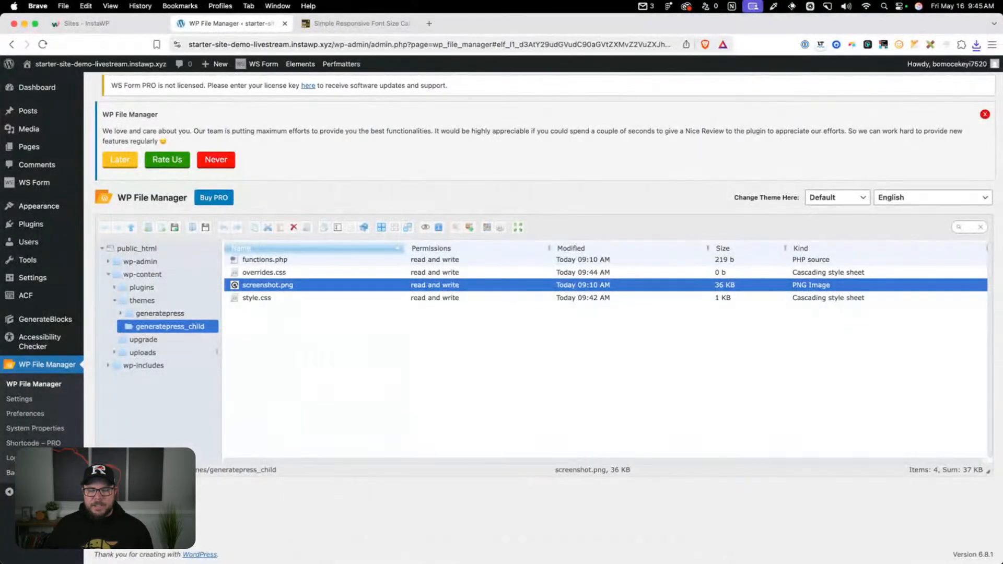
click(301, 542)
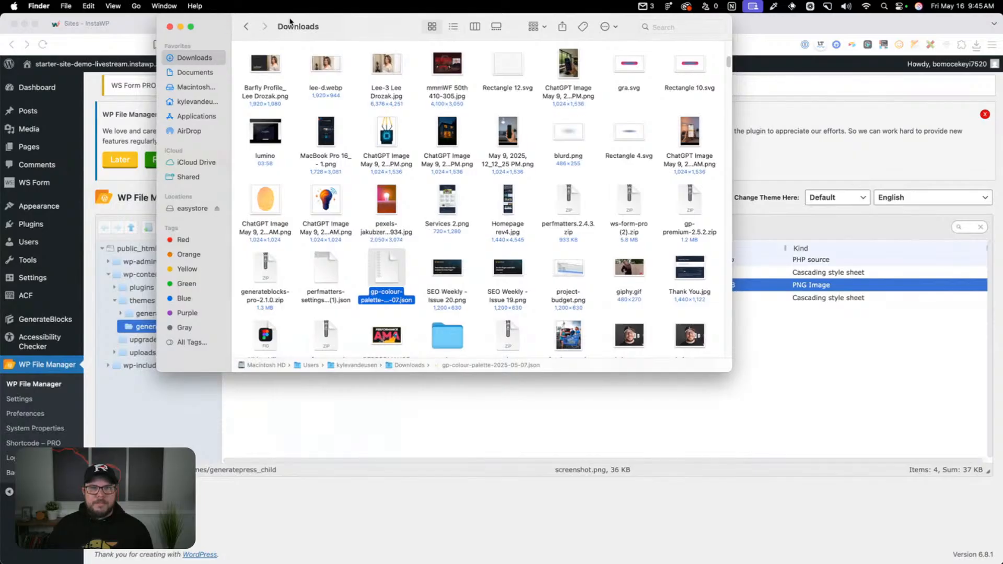
key(super+w)
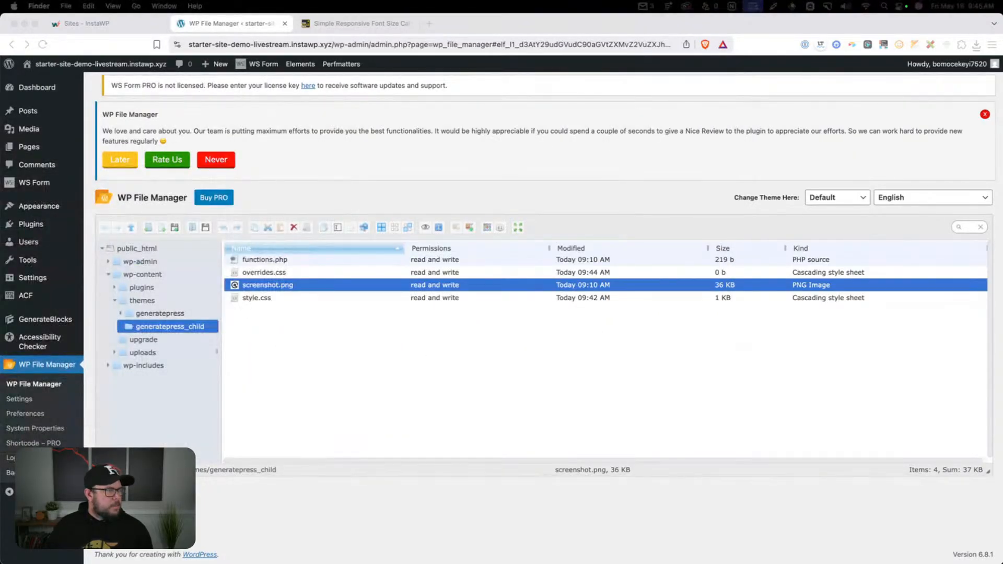
drag(1, 239, 587, 215)
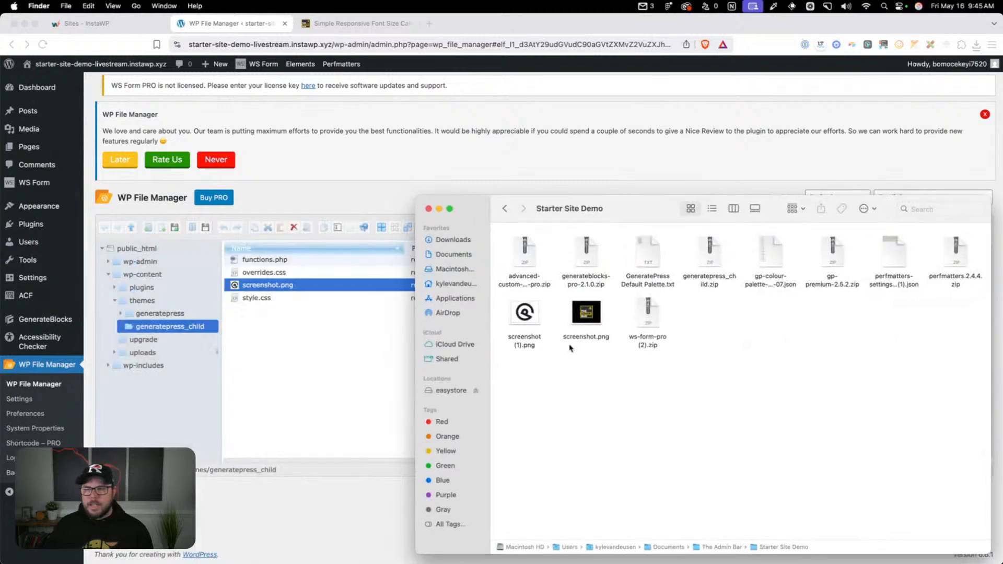
drag(584, 319, 324, 322)
click(334, 378)
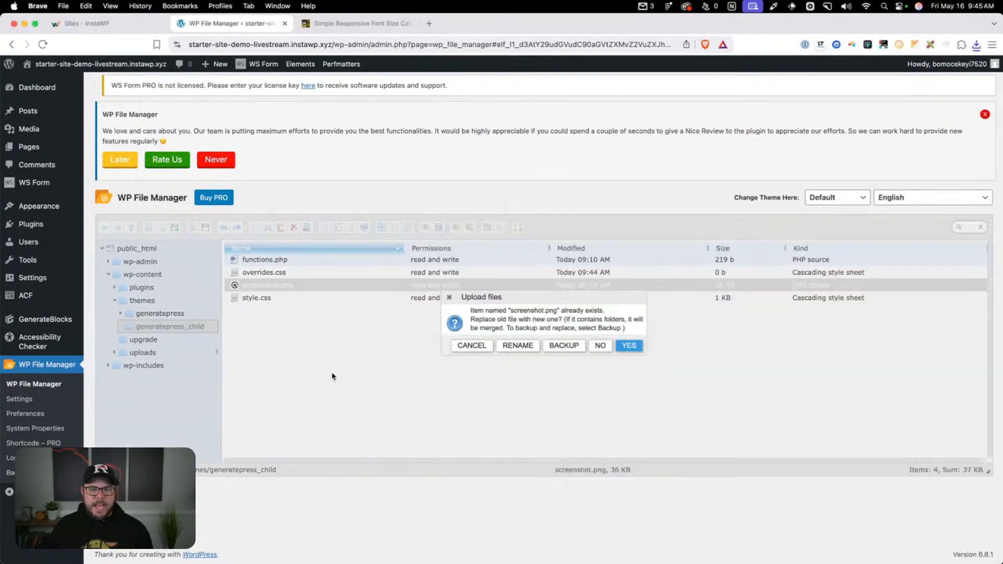
click(629, 345)
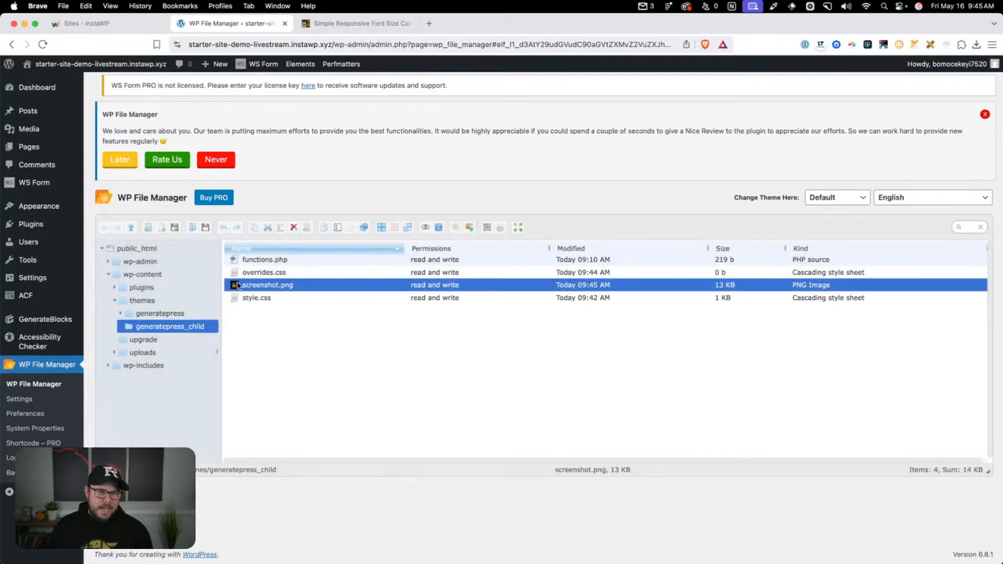
click(339, 382)
Check the new screenshot in the theme details of the active OGAL Theme, then close the details
mouse_move(57, 207)
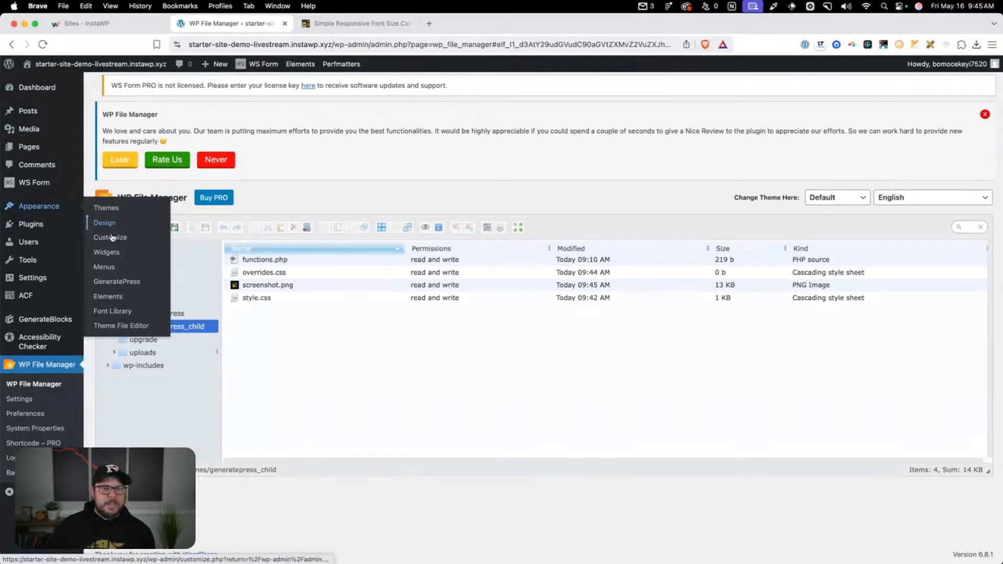
click(100, 207)
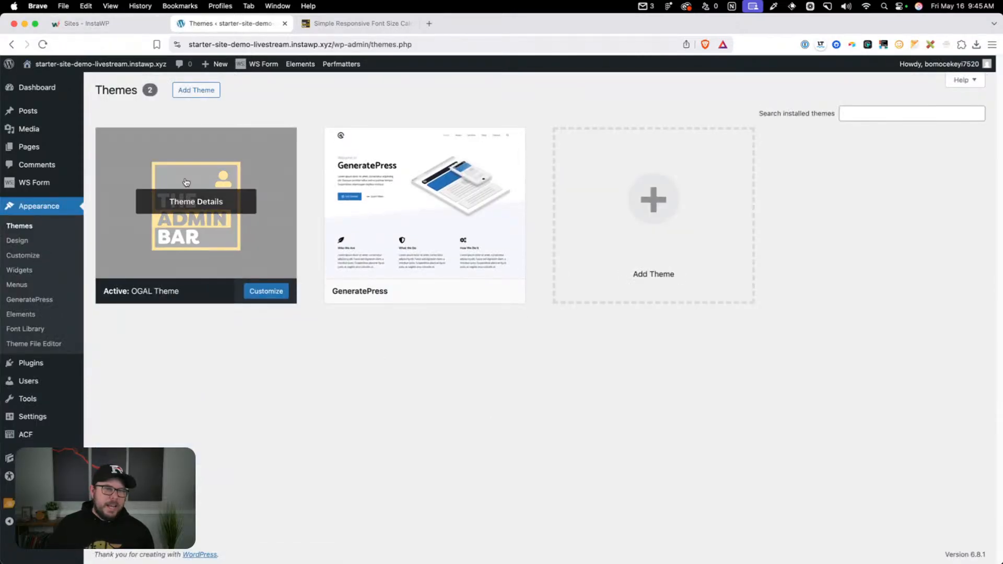
click(212, 214)
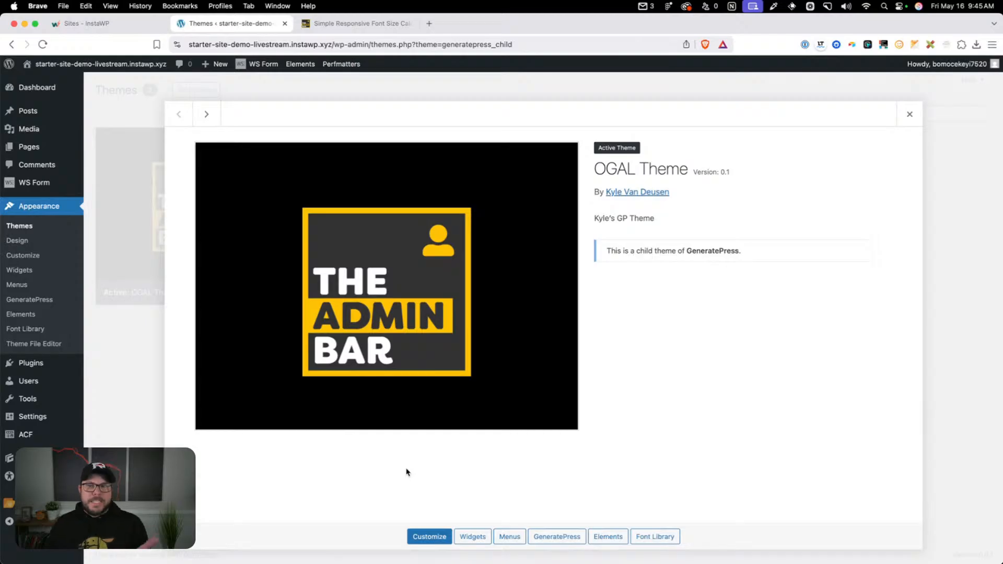
click(910, 114)
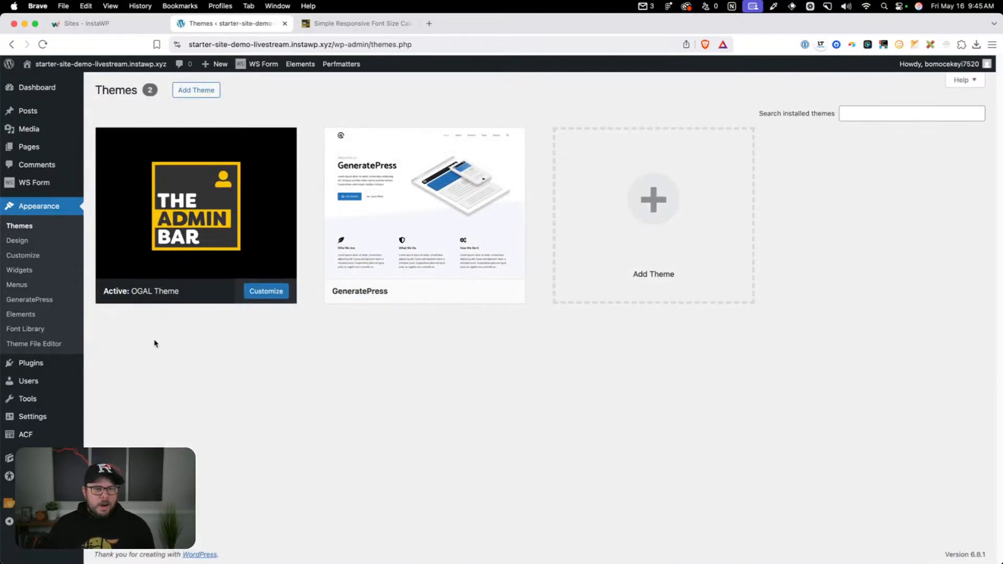
Open the OGAL Theme's overrides.css in the Theme File Editor
click(60, 344)
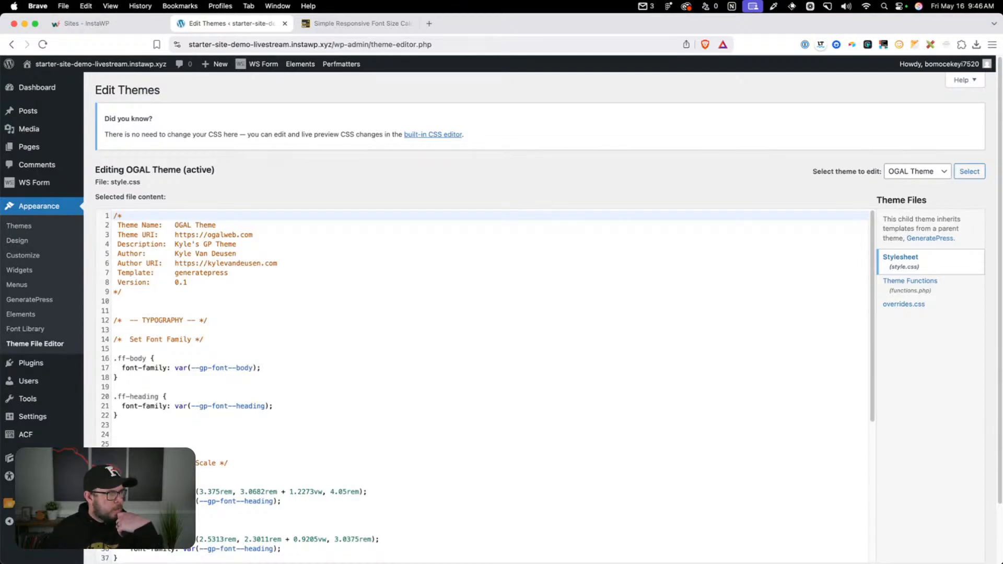
click(909, 306)
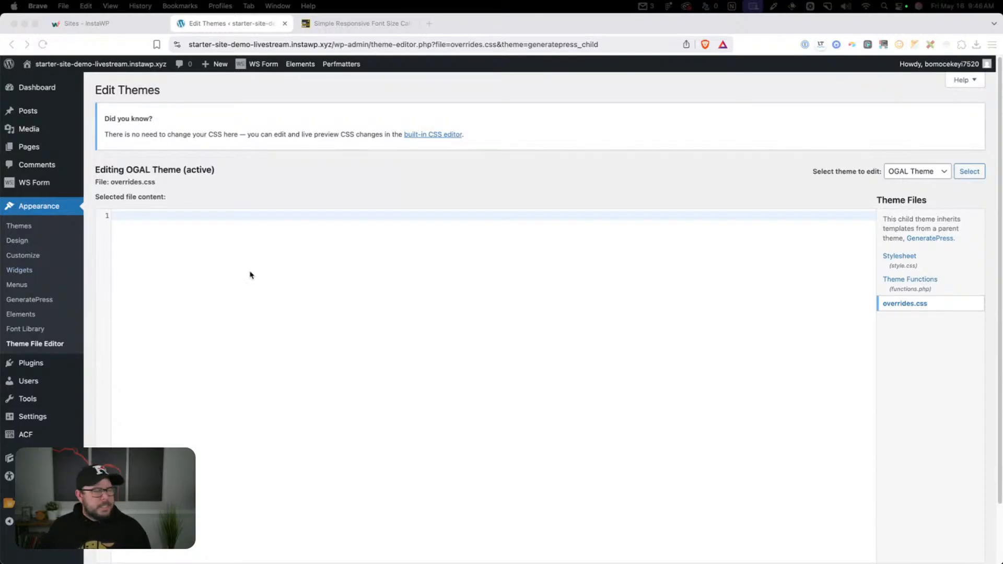
click(163, 217)
text(.site-header {     padding-inline: clamp(1rem, 0.848rem + 0.758vw, 1.5rem); })
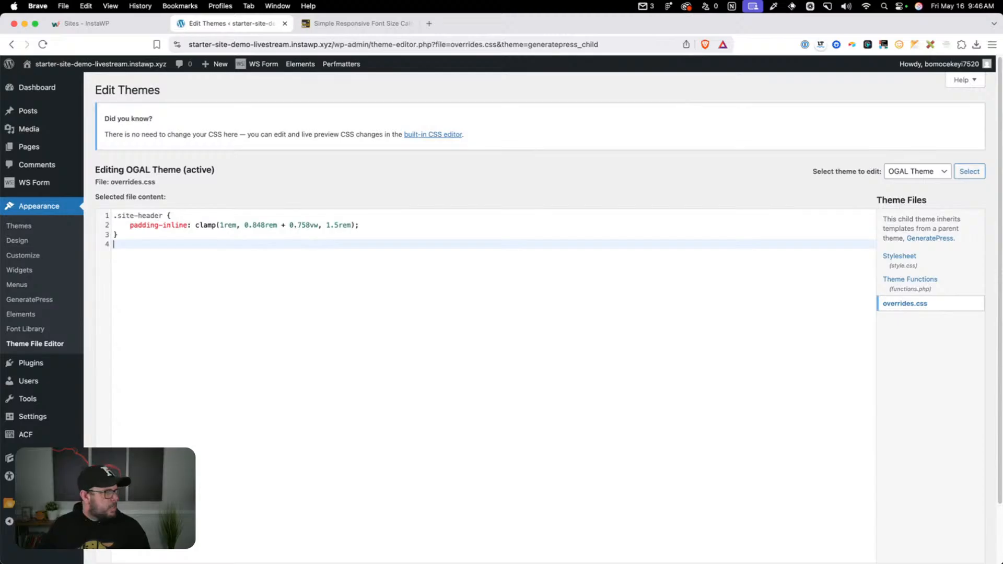
key(cmd+z)
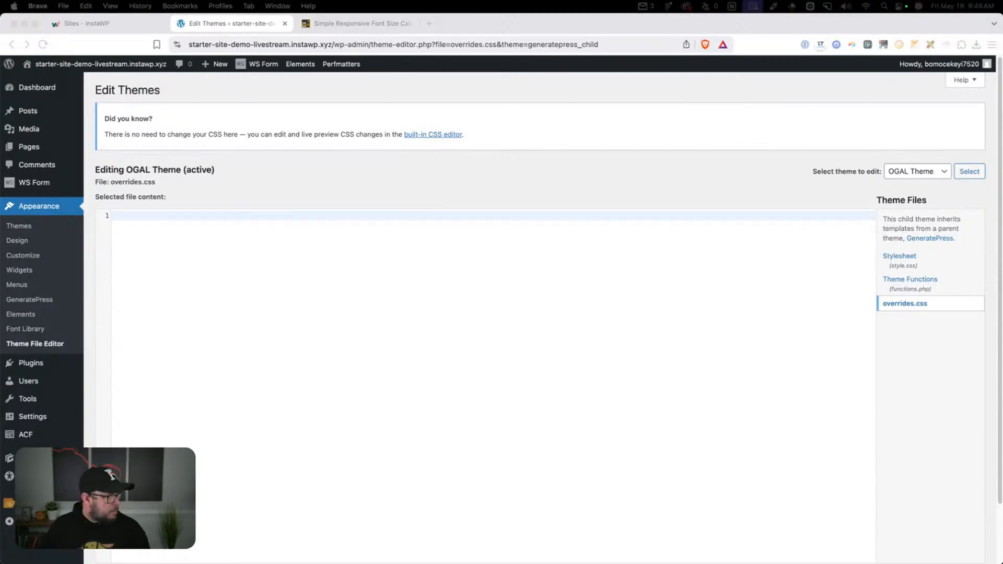
Paste a THEME TWEAKS comment and a .site-header rule with padding-inline: clamp(1rem, 0.848rem + 0.758vw, 1.5rem) into overrides.css
click(159, 216)
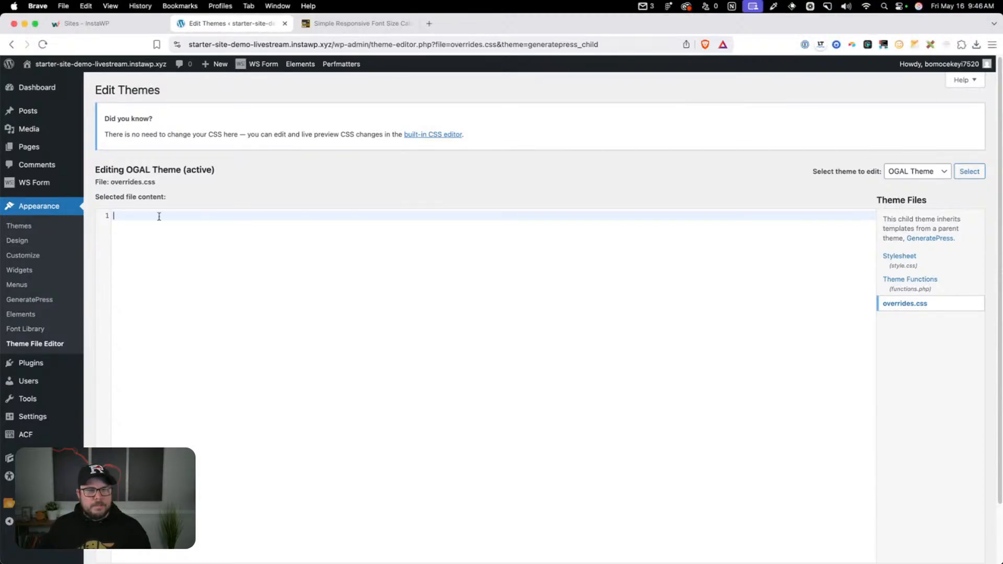
text(/* -- THEME TWEAKS -- */  .site-header {     padding-inline: clamp(1rem, 0.848rem + 0.758vw, 1.5rem); })
click(194, 226)
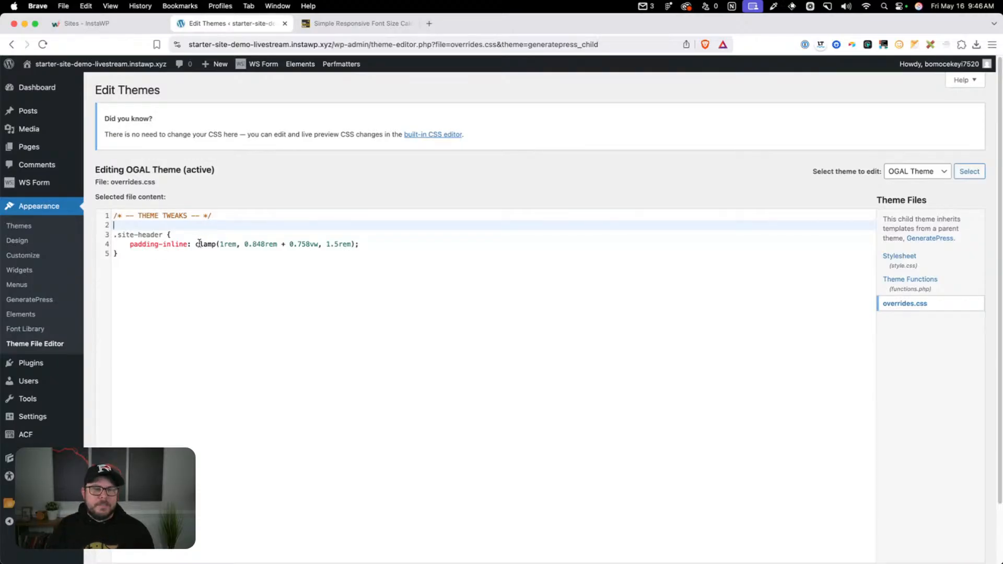
click(168, 252)
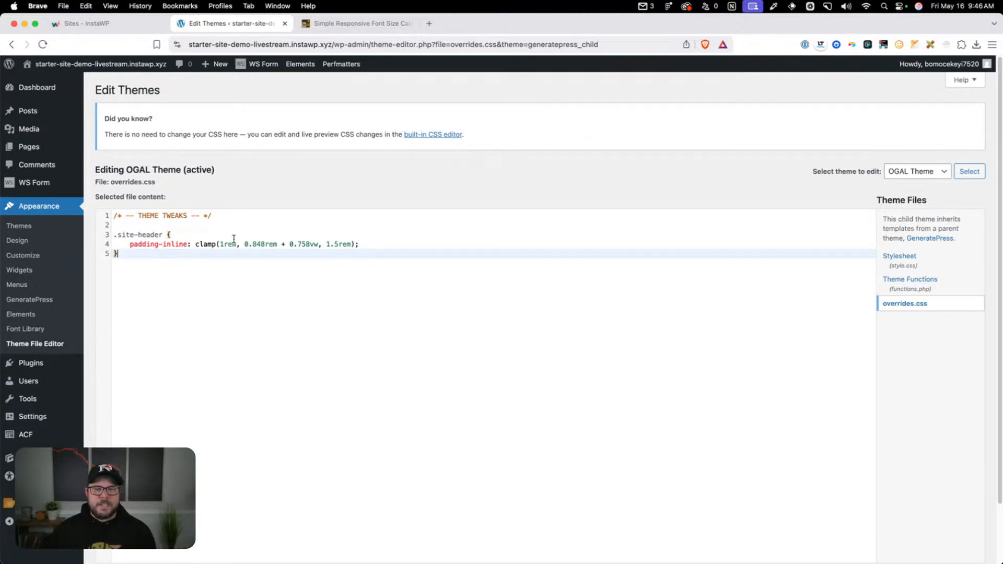
Try a fixed 24px padding-inline in place of the clamp value in the .site-header rule, and undo the replacement
drag(195, 245, 354, 244)
click(359, 244)
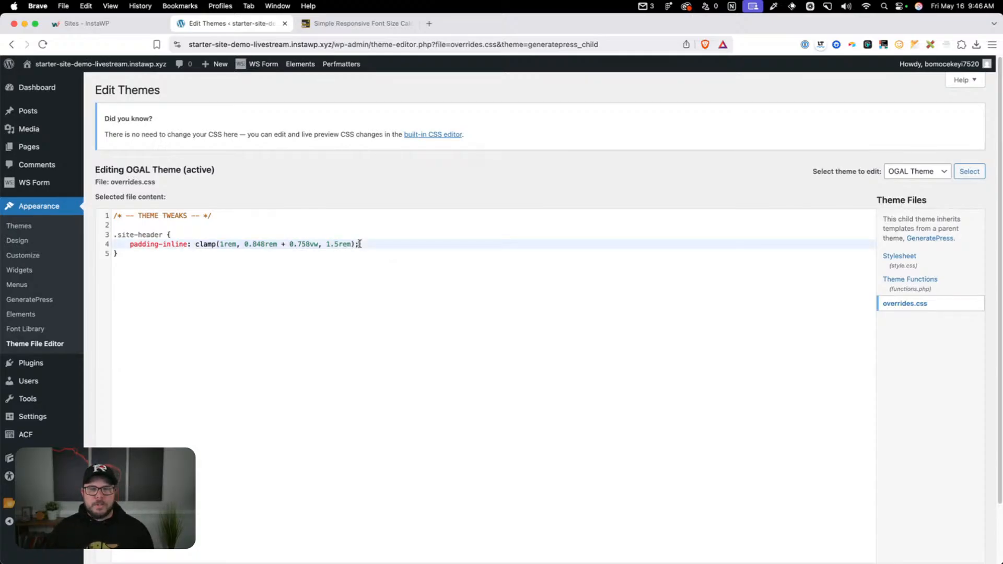
drag(355, 244, 199, 244)
click(368, 244)
drag(369, 244, 195, 244)
text(24px)
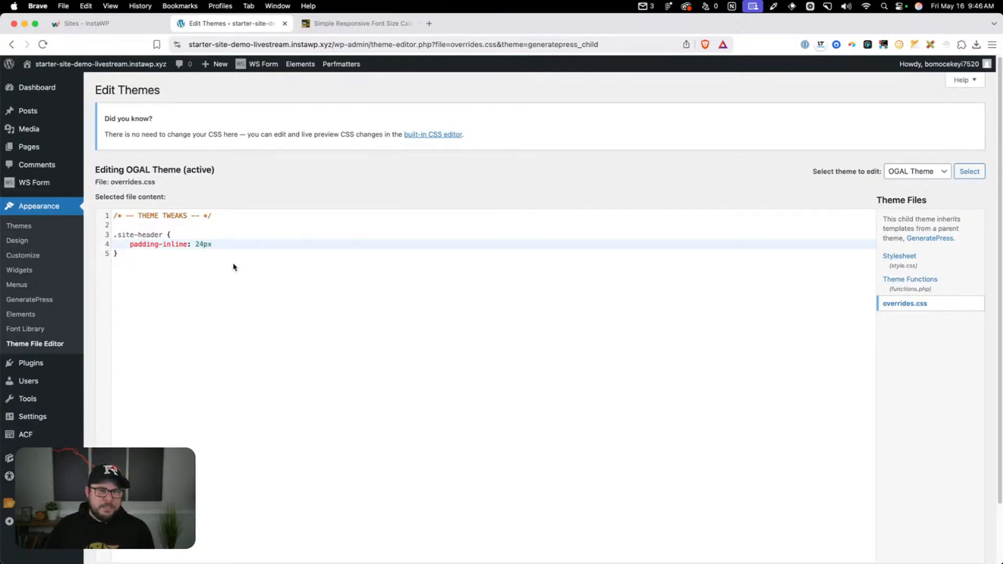
key(super+z)
key(super+z)
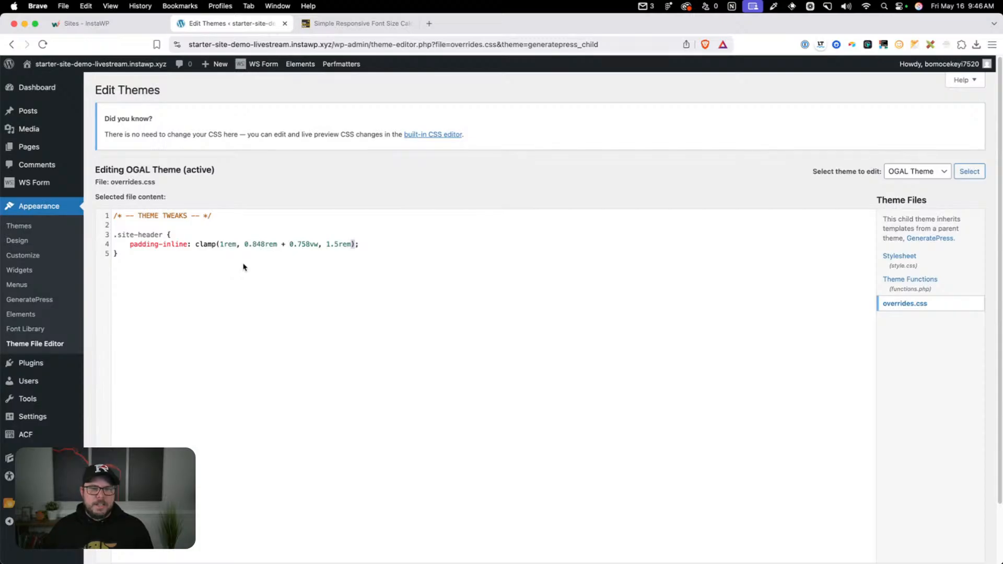
Paste the Text Balance / Pretty block with its text-wrap rules and the 0px last-paragraph margin rule below .site-header in overrides.css
click(230, 260)
key(Return)
key(Return)
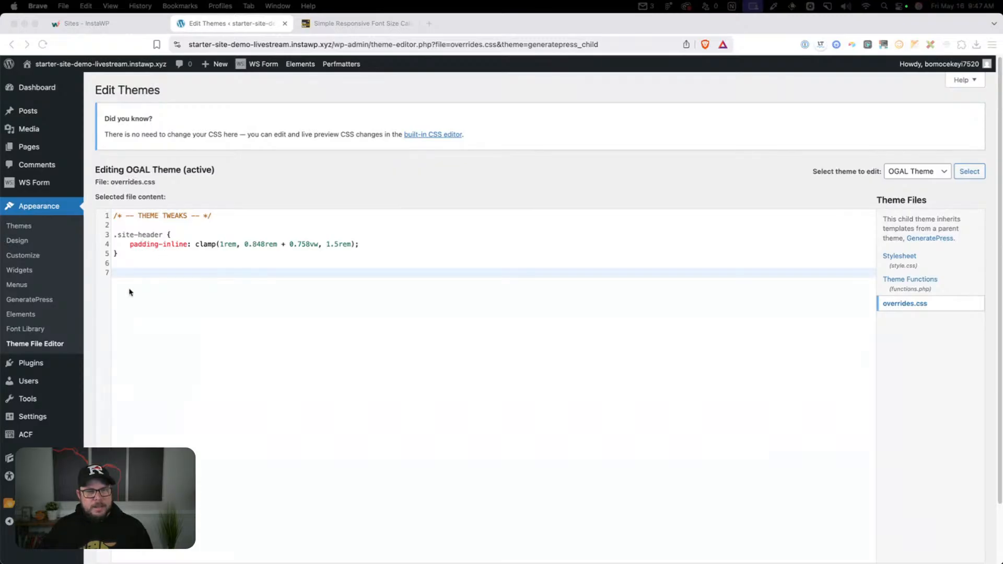
click(137, 273)
text(/* Text Balance / Pretty */  :is(h1, h2, h3, h4, h5, h6), .balance {     text-wrap: balance; }  p, blockquote, li {     text-wrap: pretty; }  p:last-child:last-of-type {     margin-bottom: 0px; })
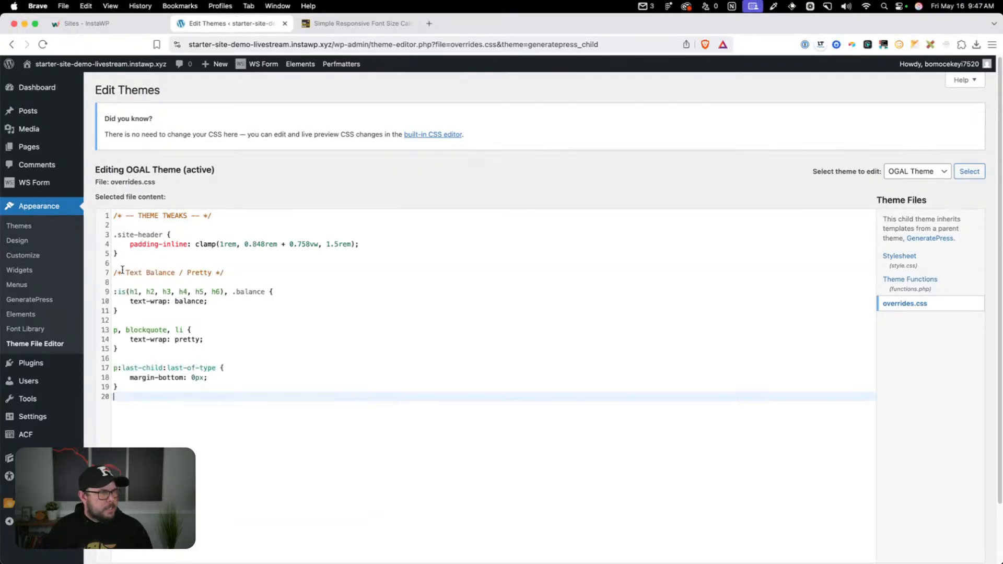
Examine the Text Balance / Pretty comment and the text-wrap: balance rule for the h1 to h6 headings and .balance class
scroll(365, 287, down, 3)
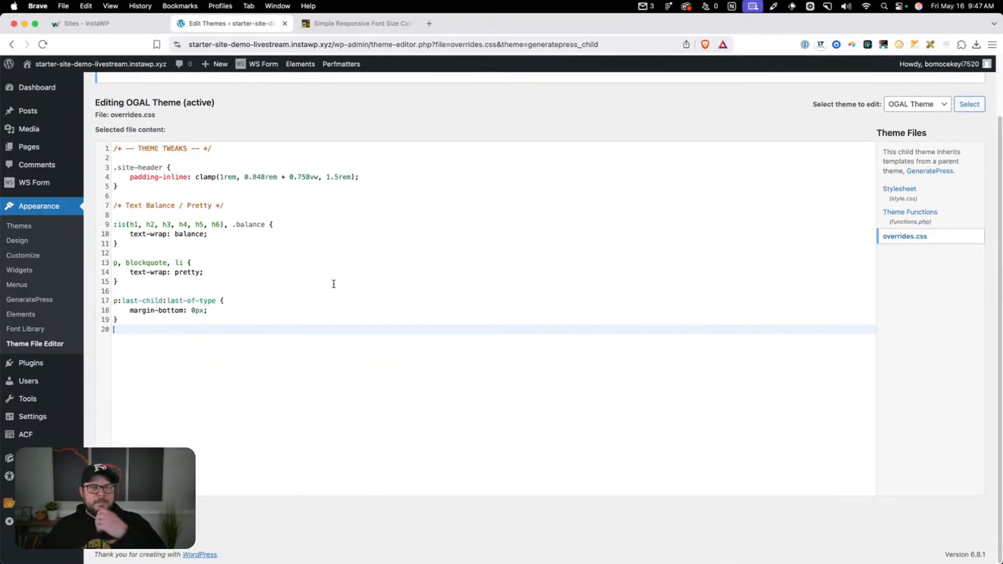
drag(158, 206, 189, 205)
click(189, 205)
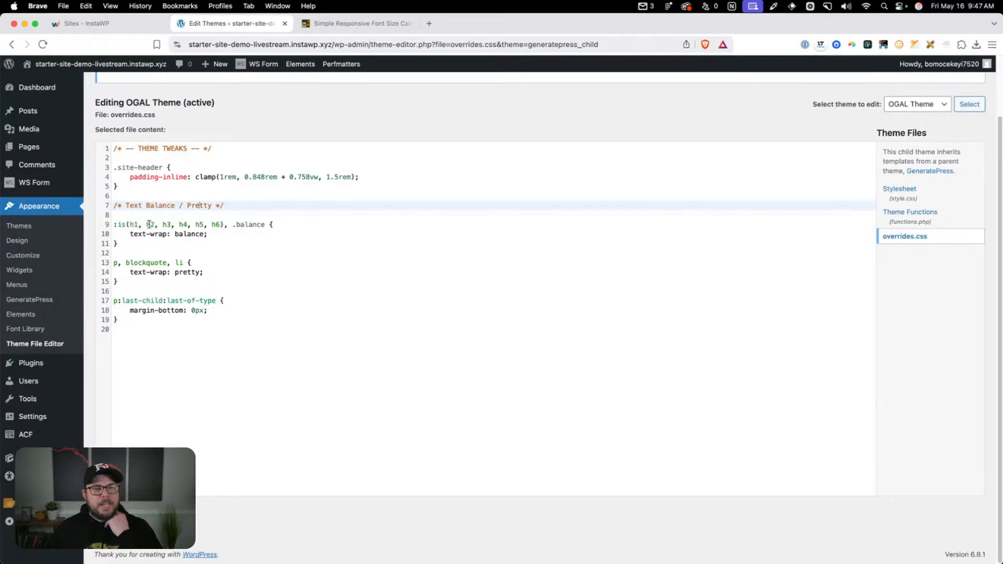
click(219, 235)
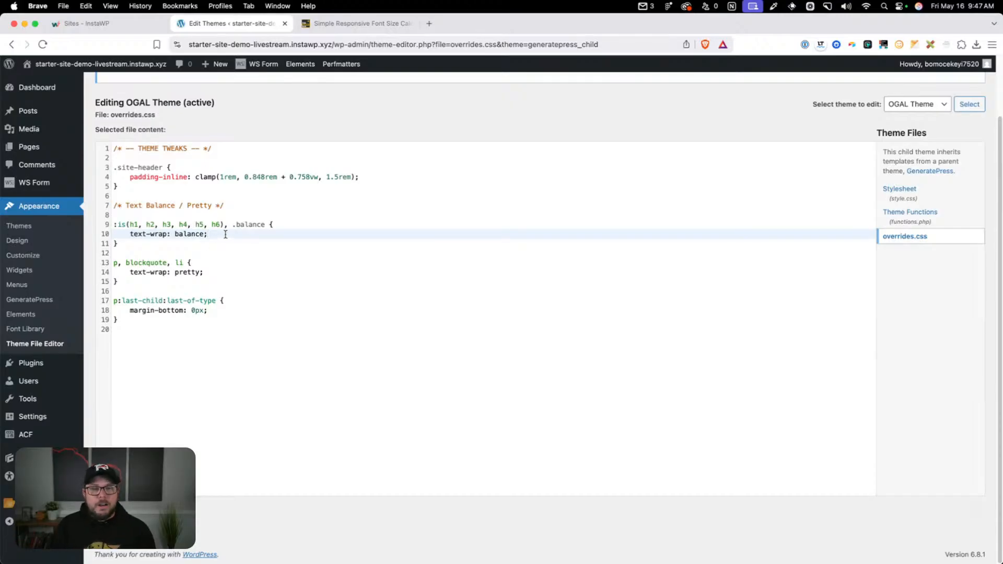
click(216, 225)
drag(216, 225, 115, 225)
click(197, 231)
drag(213, 235, 130, 234)
click(130, 234)
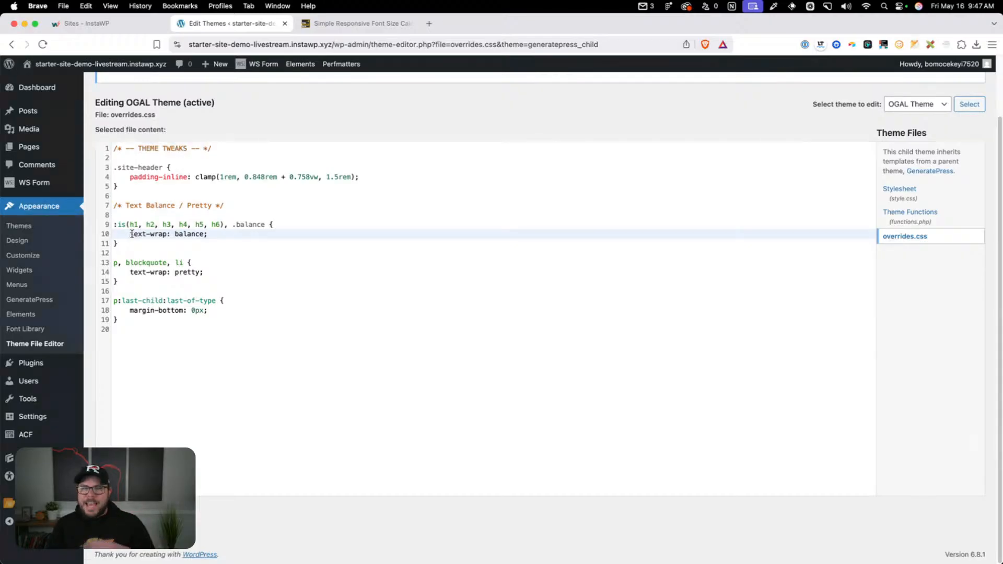
drag(227, 237, 111, 225)
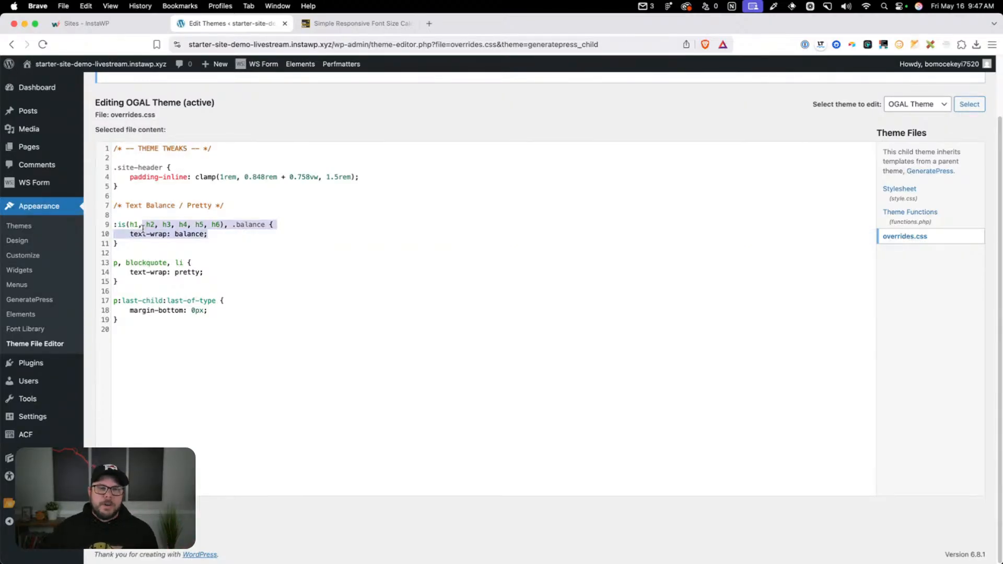
click(321, 246)
click(214, 234)
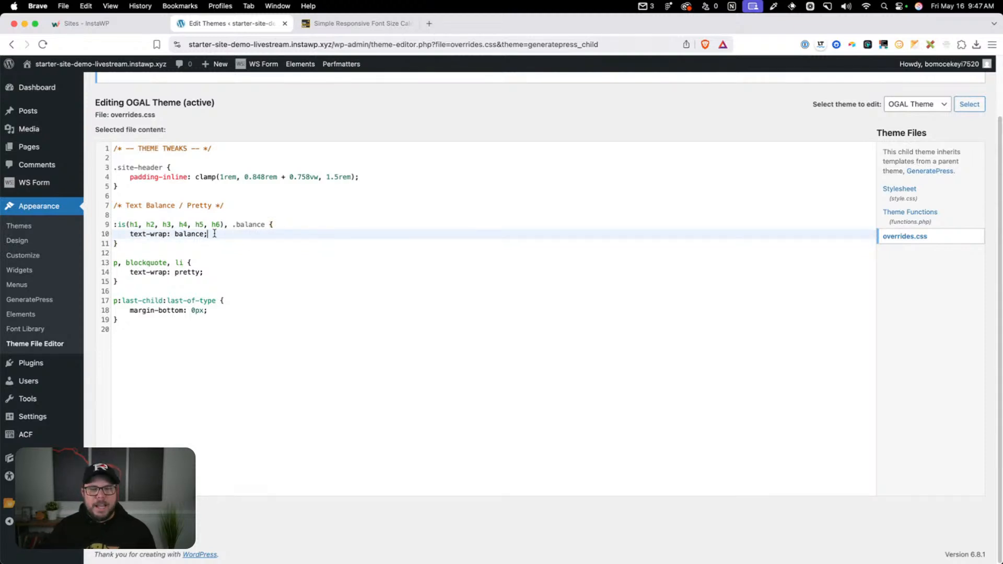
Examine the text-wrap: pretty rule that targets paragraphs, blockquotes and list items
drag(147, 285, 108, 263)
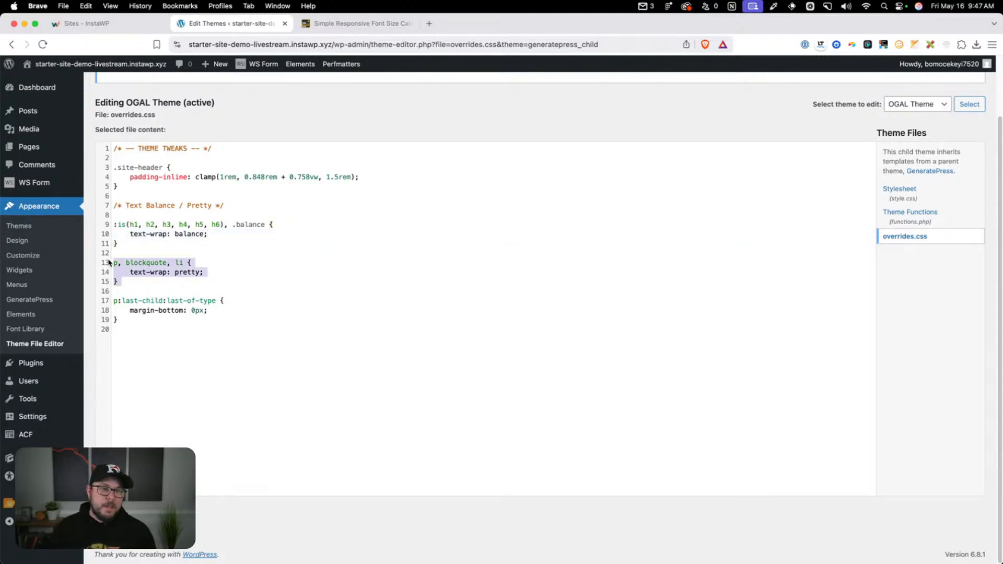
drag(164, 287, 204, 272)
click(189, 278)
click(167, 272)
click(217, 272)
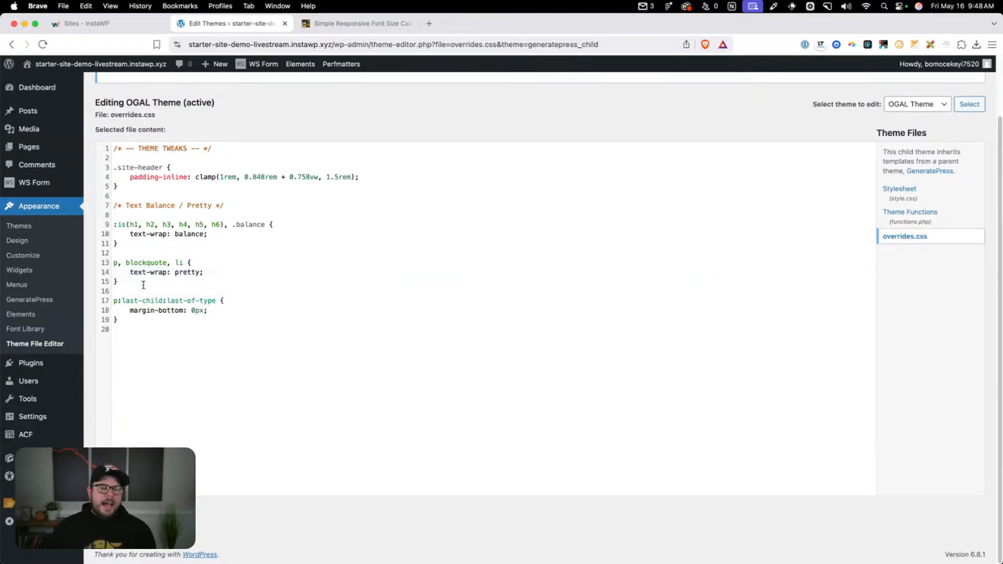
drag(144, 285, 113, 262)
click(115, 264)
click(132, 263)
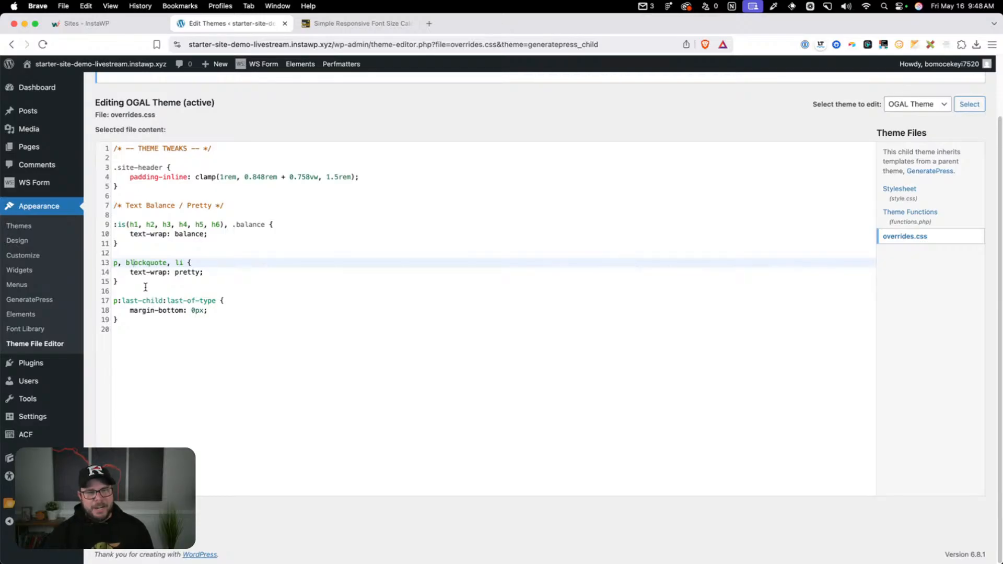
drag(146, 287, 102, 263)
click(161, 283)
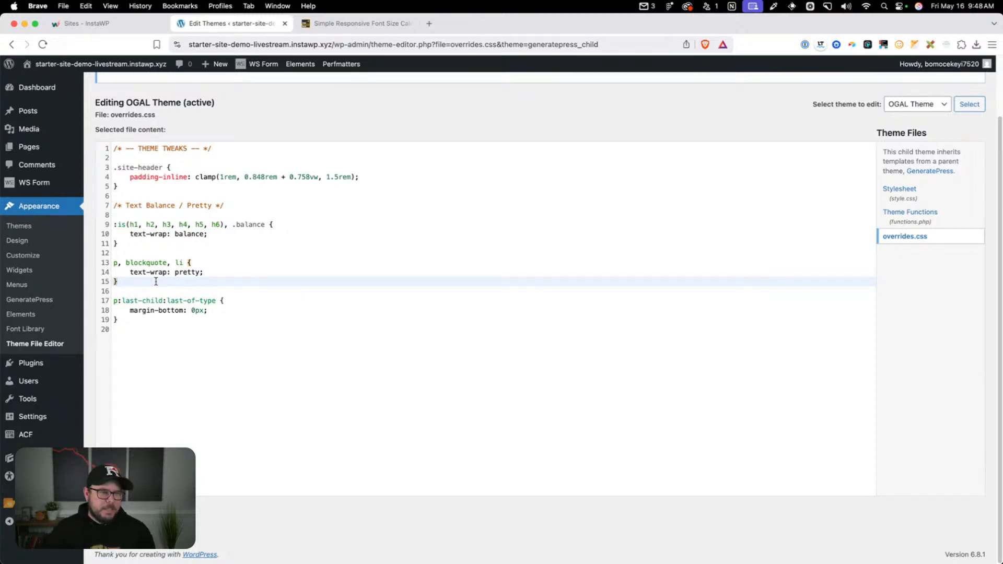
Examine the p:last-child:last-of-type rule and its margin-bottom declaration
click(195, 330)
click(177, 321)
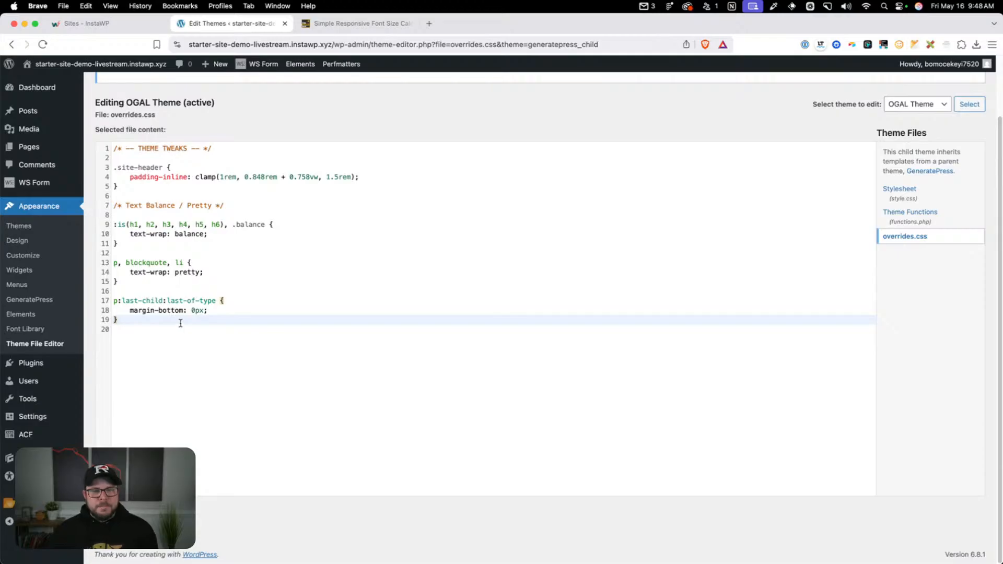
click(126, 302)
drag(114, 301, 192, 311)
click(151, 309)
click(209, 311)
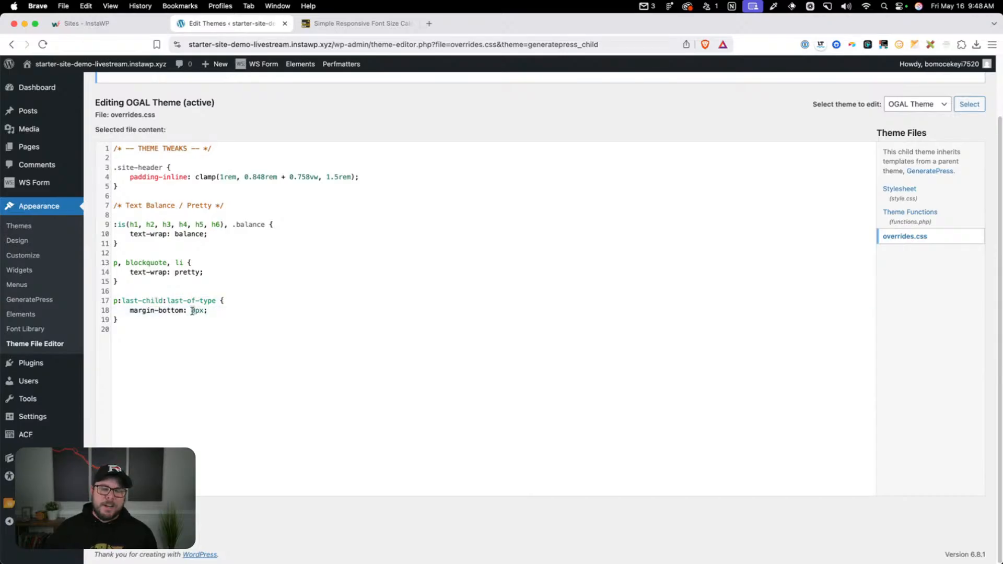
click(192, 328)
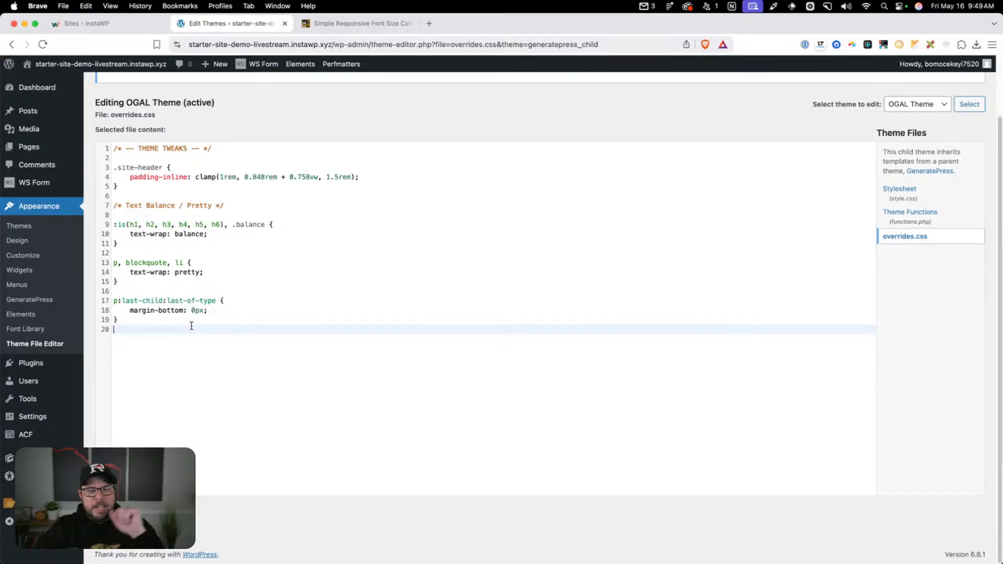
drag(184, 324, 122, 302)
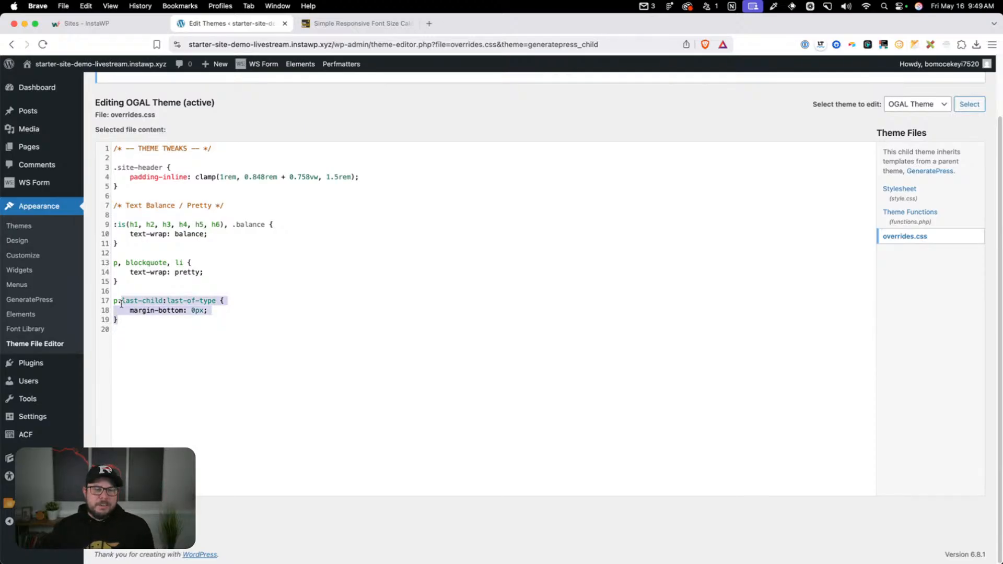
click(131, 310)
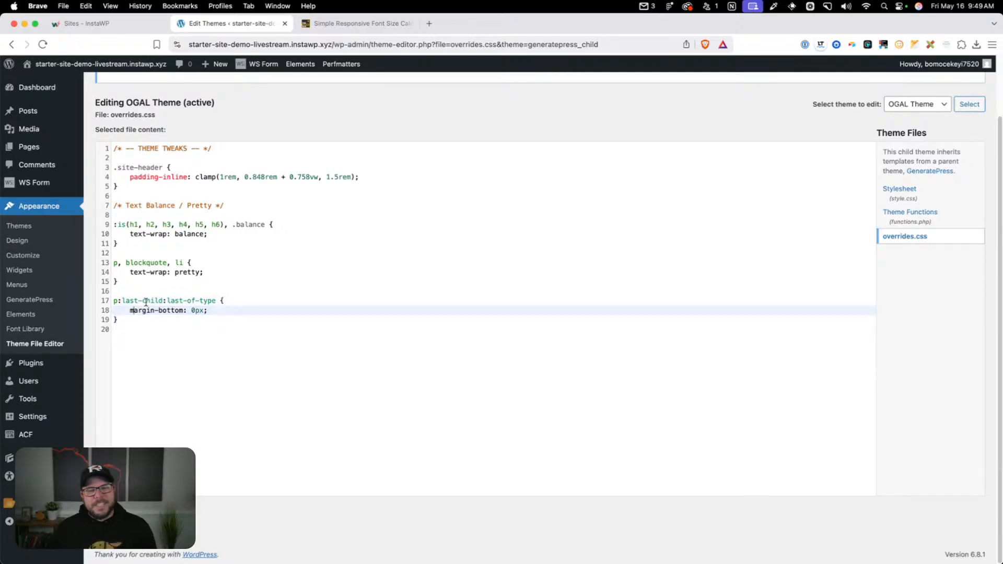
click(169, 326)
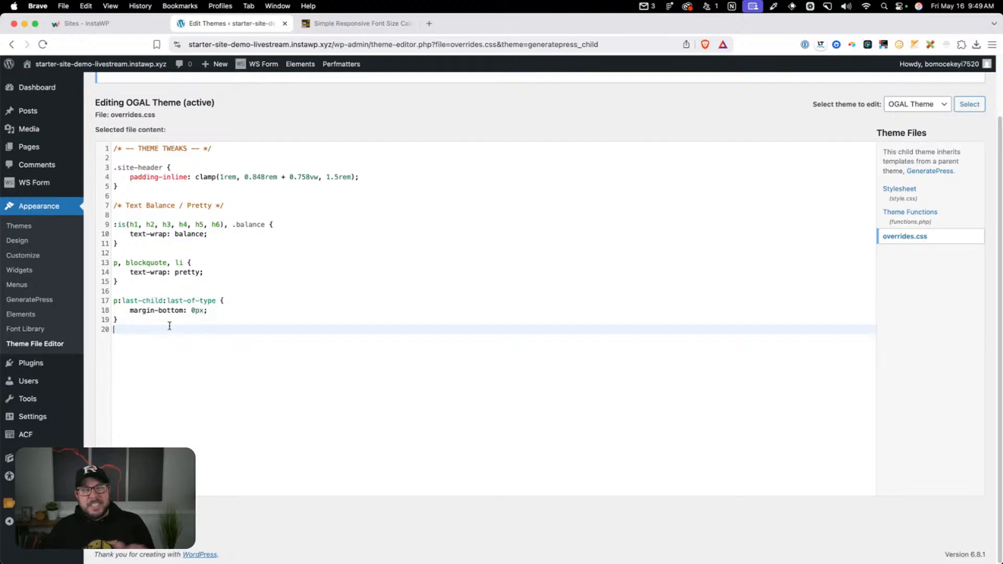
Paste the UTILITIES section with the Line Limits and Visually Hidden rules after the last paragraph rule in overrides.css
click(173, 320)
key(Return)
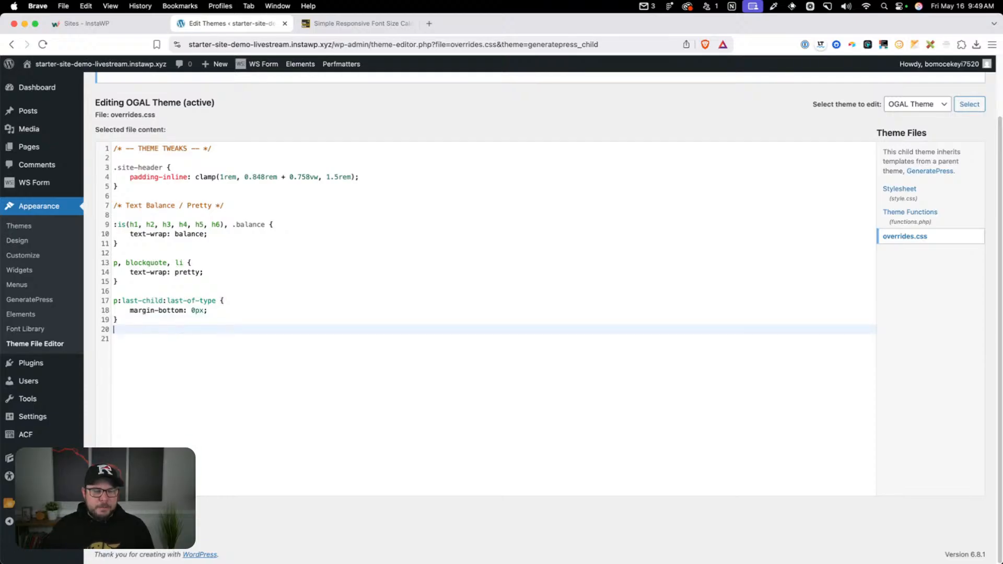
key(Return)
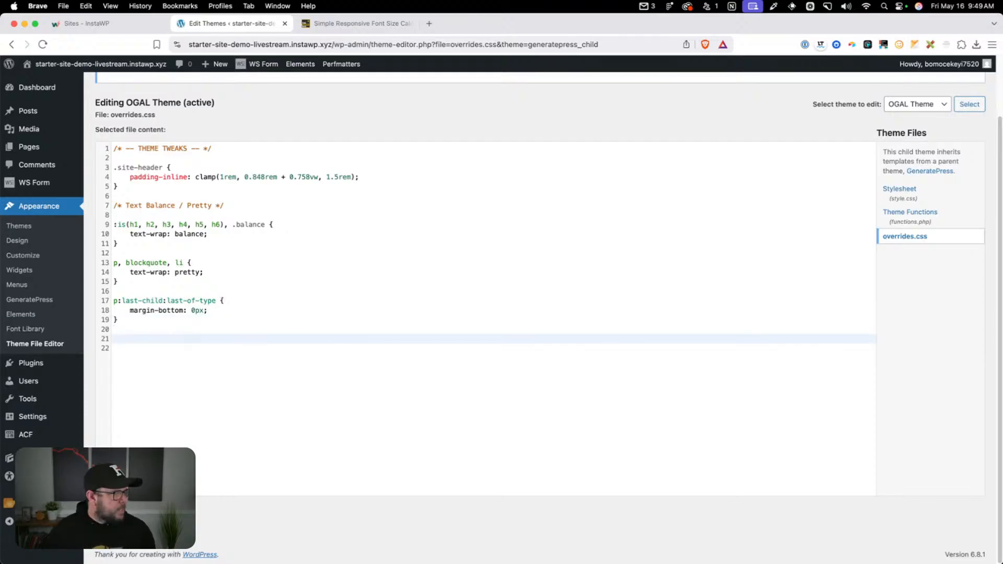
key(super+Tab)
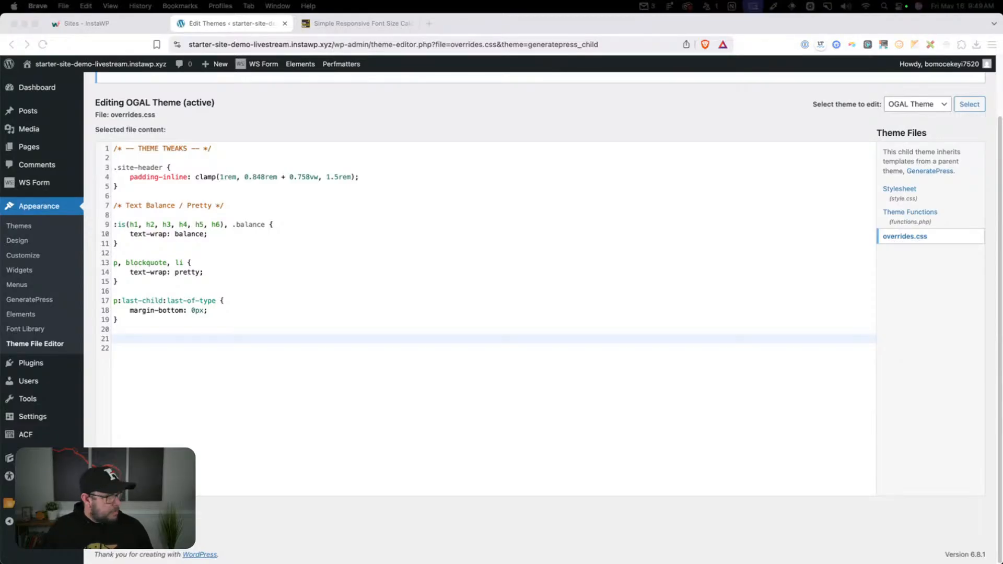
click(162, 341)
key(super+v)
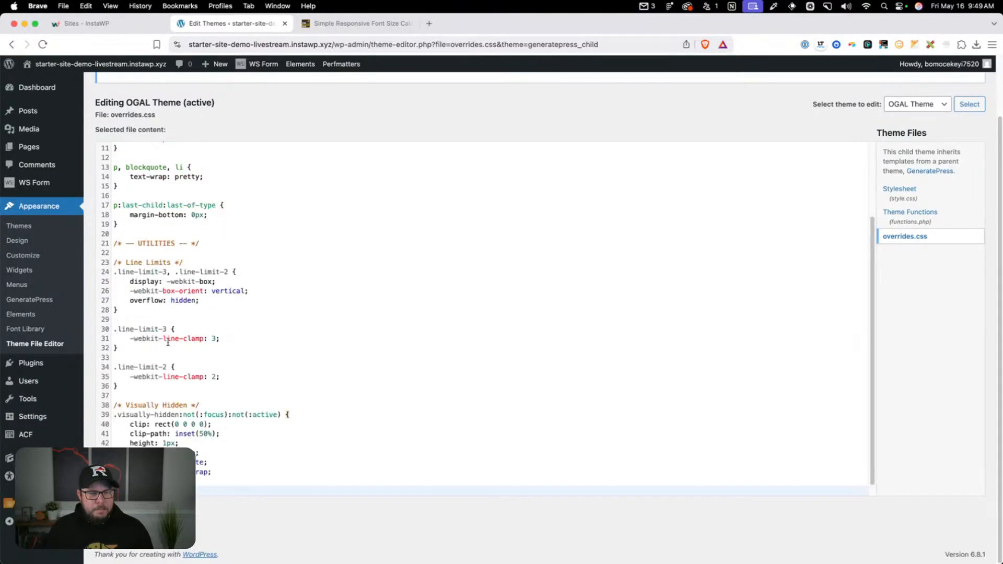
Examine the .line-limit-3 and .line-limit-2 utility classes and the Visually Hidden rule in the UTILITIES section
scroll(228, 307, down, 1)
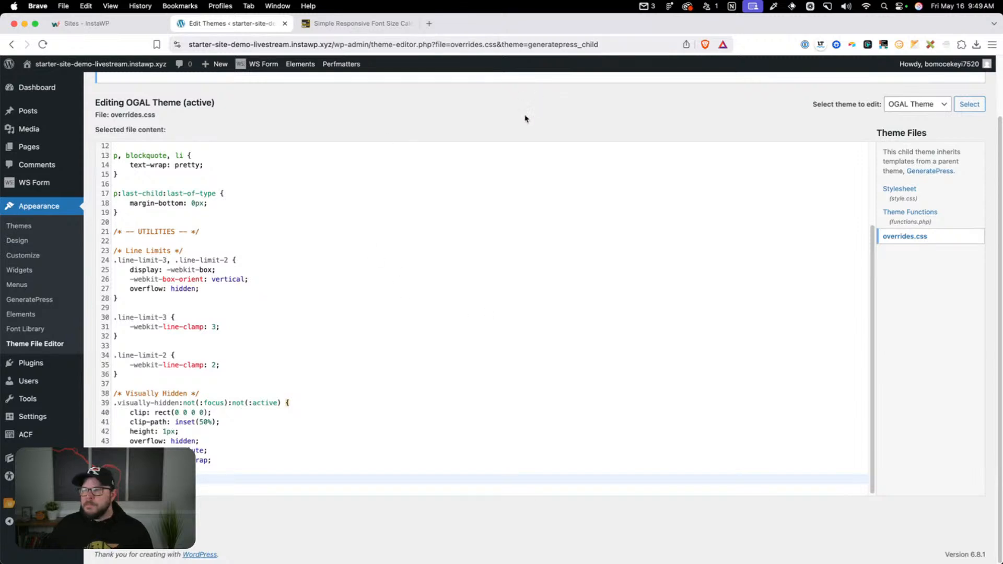
scroll(1000, 199, up, 2)
scroll(1001, 199, down, 2)
click(218, 260)
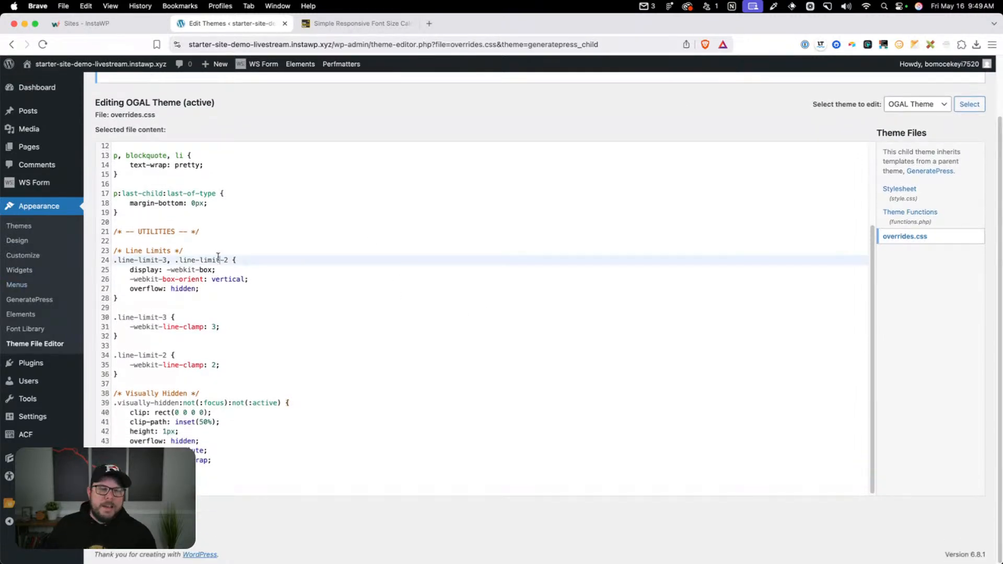
drag(144, 377, 122, 253)
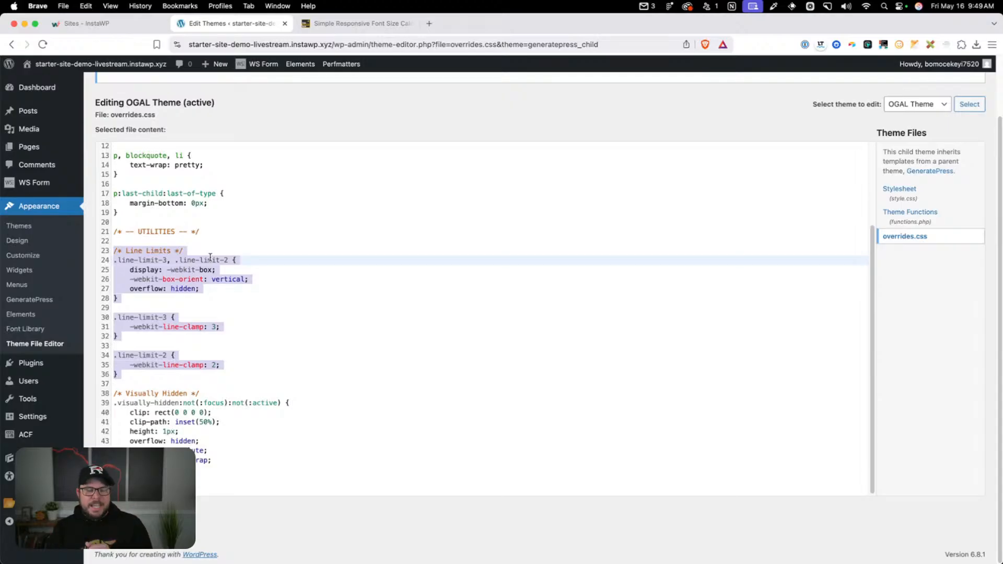
click(173, 269)
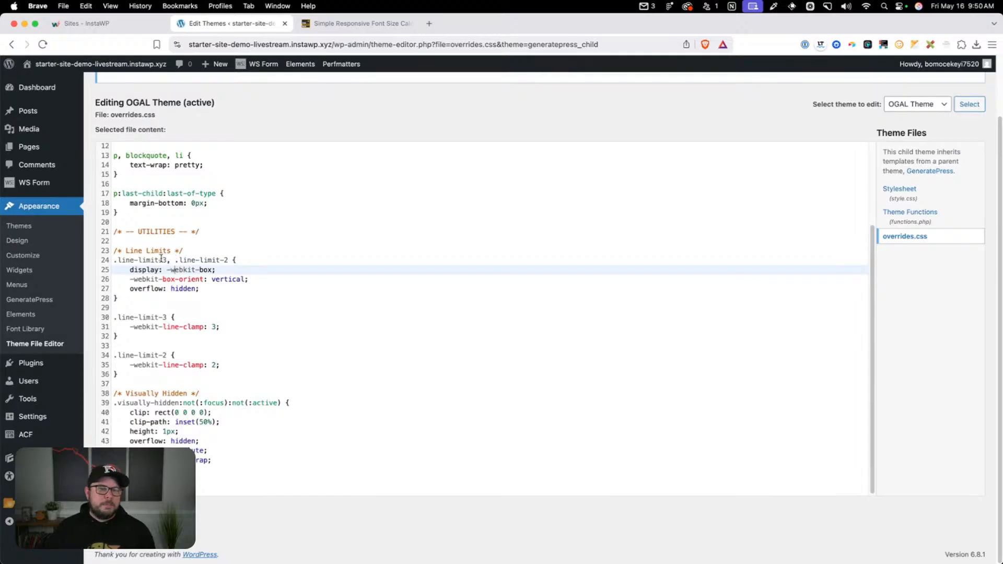
drag(166, 259, 115, 260)
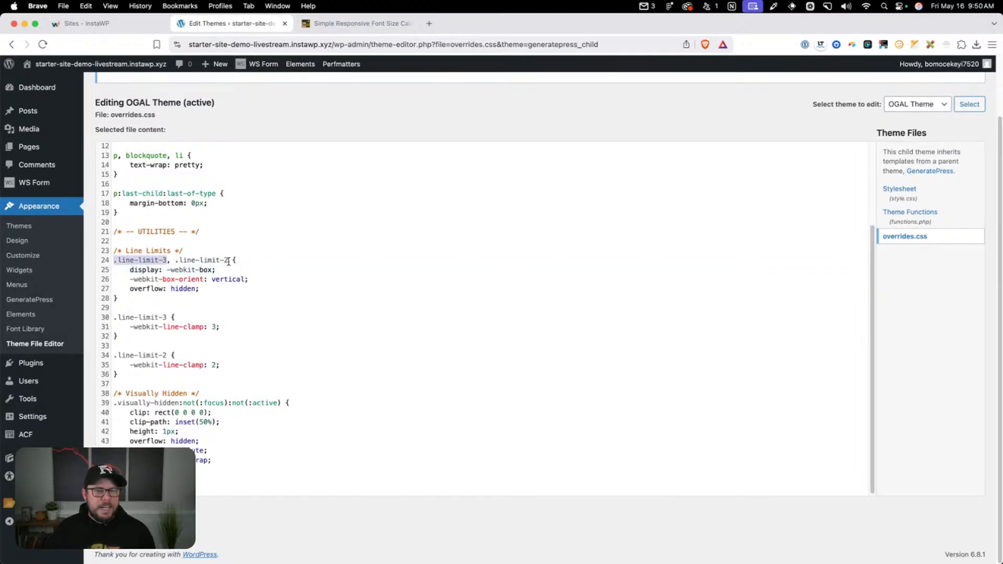
drag(231, 260, 176, 260)
drag(118, 375, 113, 251)
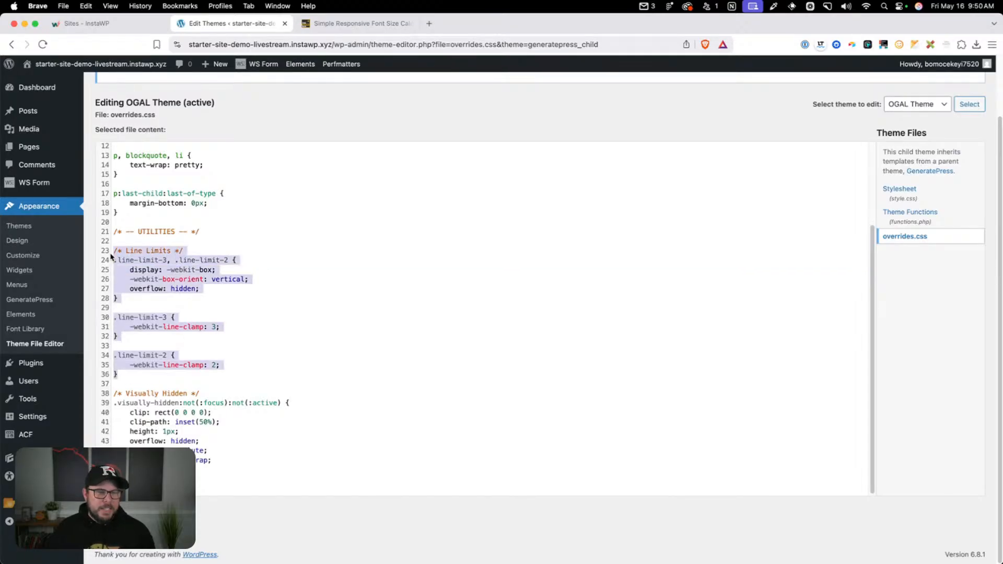
click(179, 378)
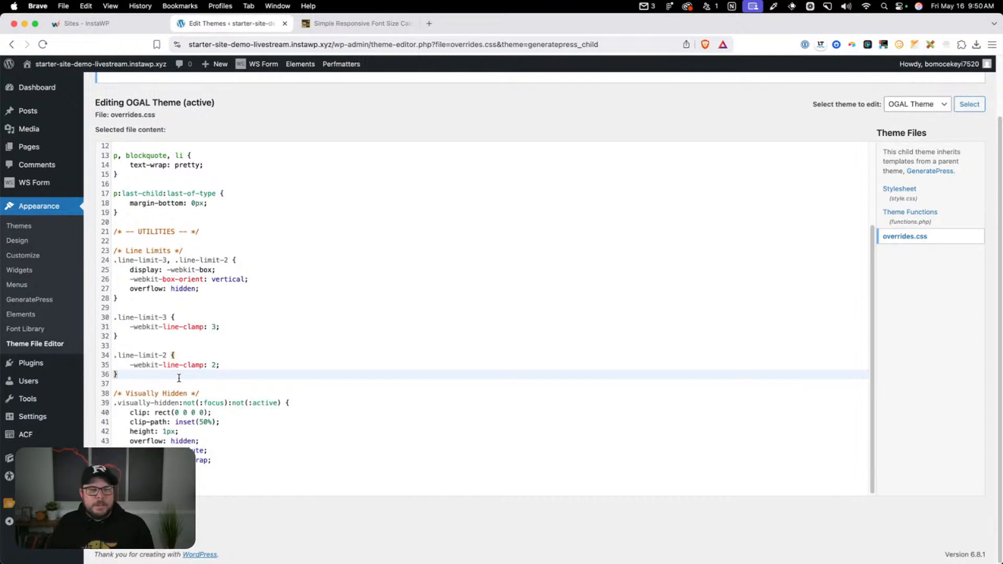
click(166, 317)
drag(166, 317, 113, 318)
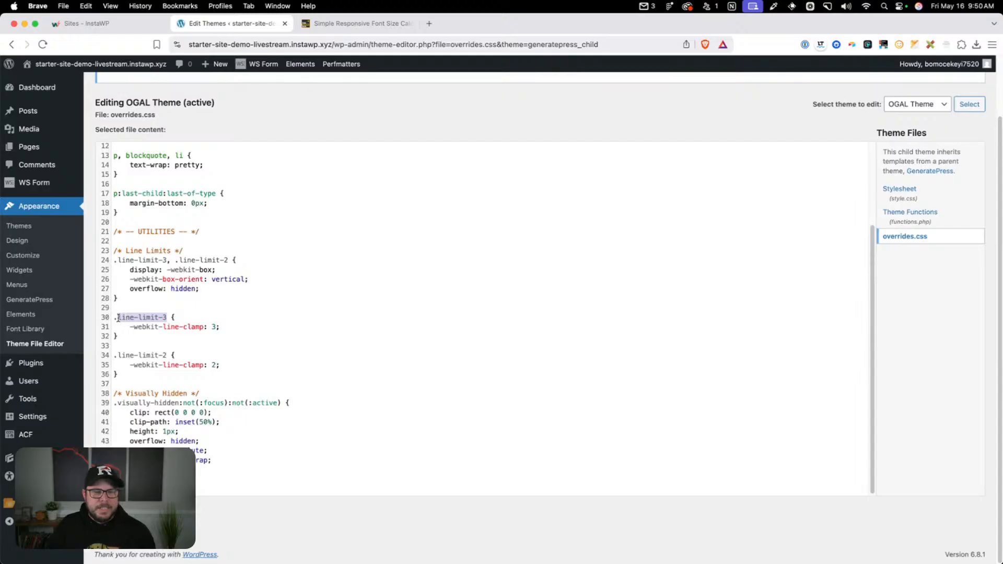
click(119, 318)
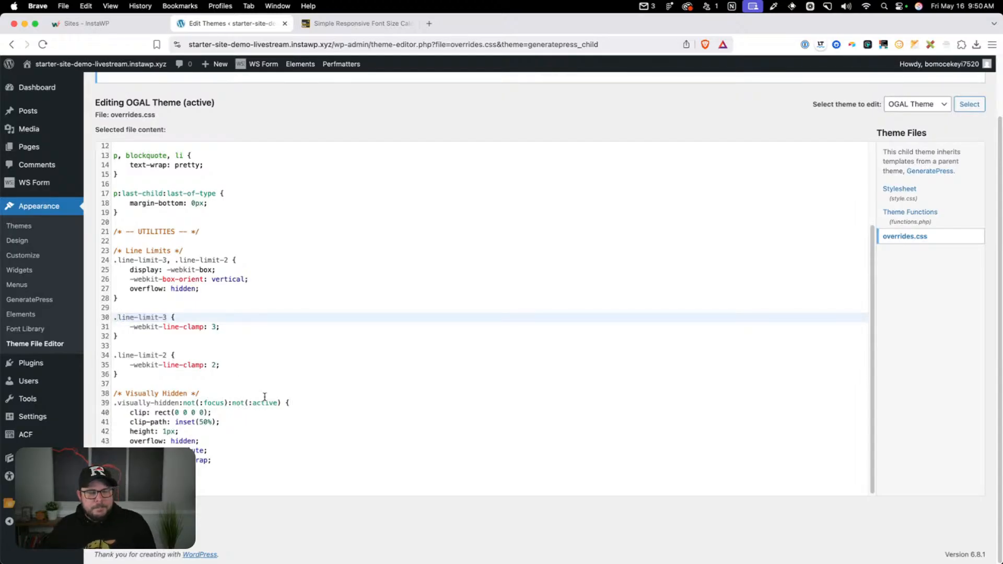
drag(214, 460, 111, 389)
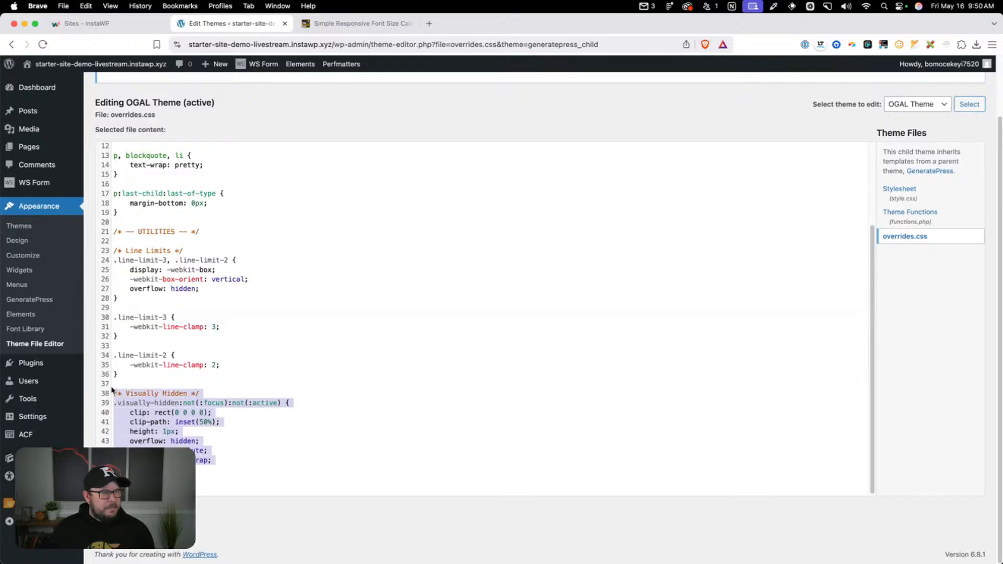
Examine the Visually Hidden utility rule and its declarations at the end of overrides.css
click(212, 482)
scroll(230, 464, down, 2)
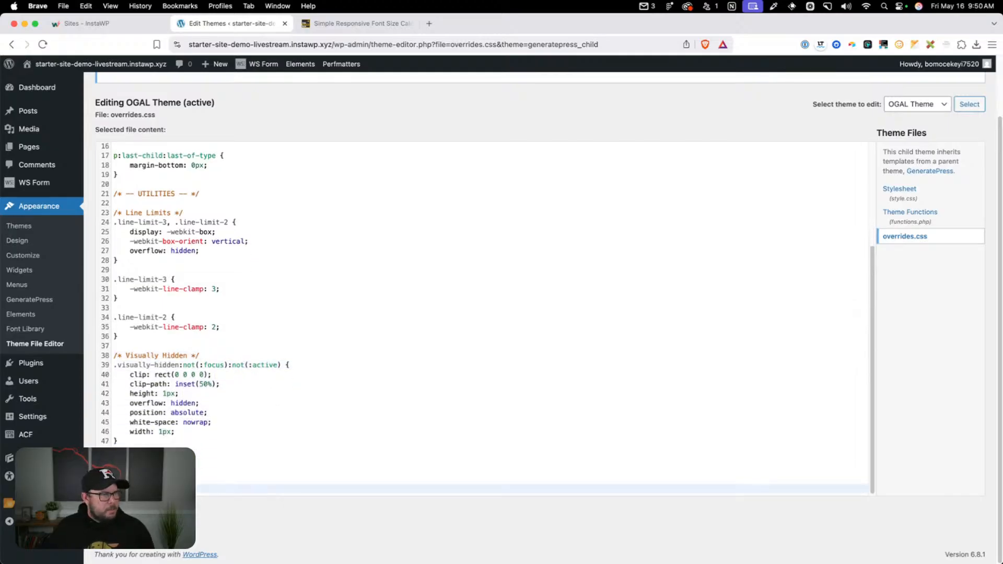
scroll(230, 464, down, 4)
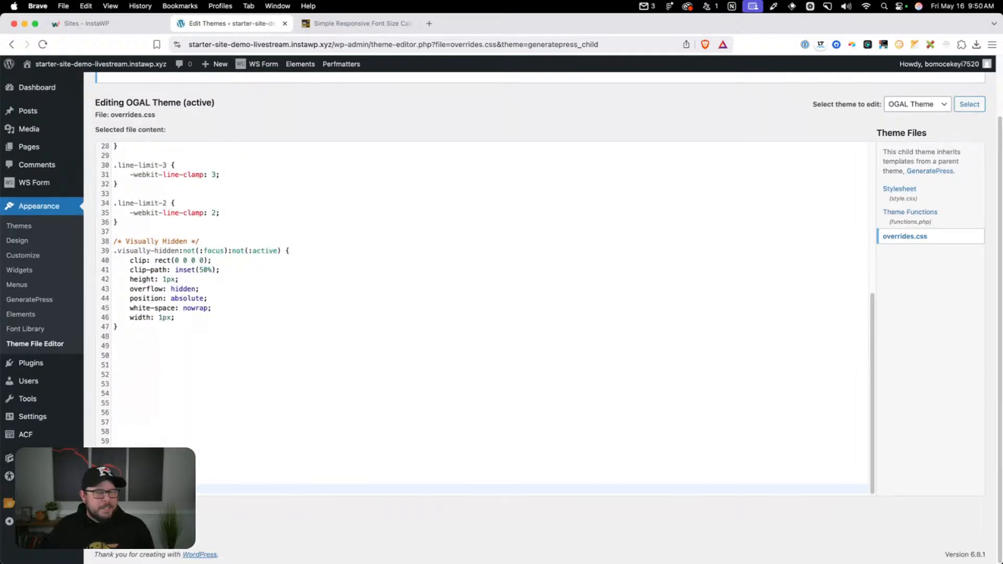
drag(167, 328, 89, 233)
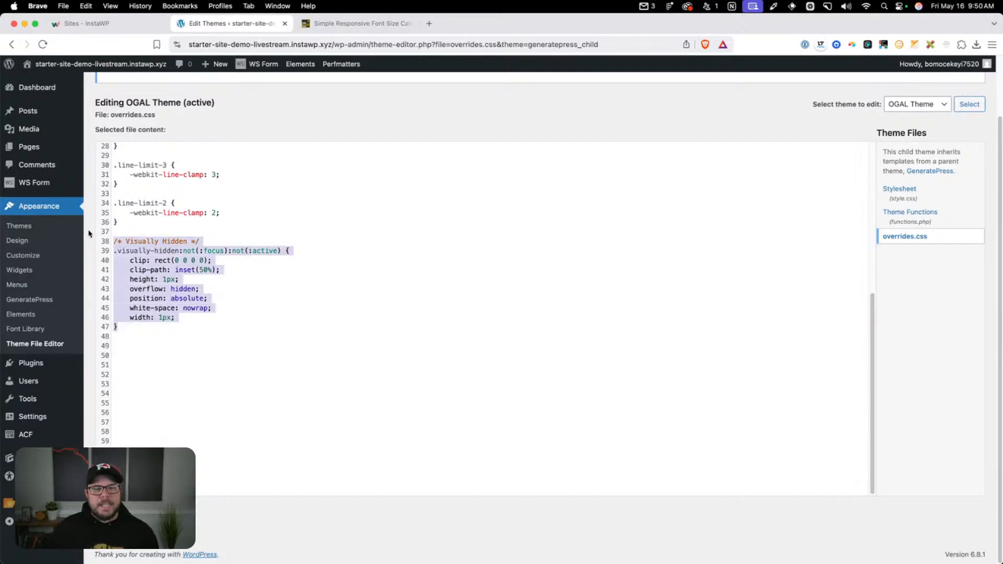
click(177, 333)
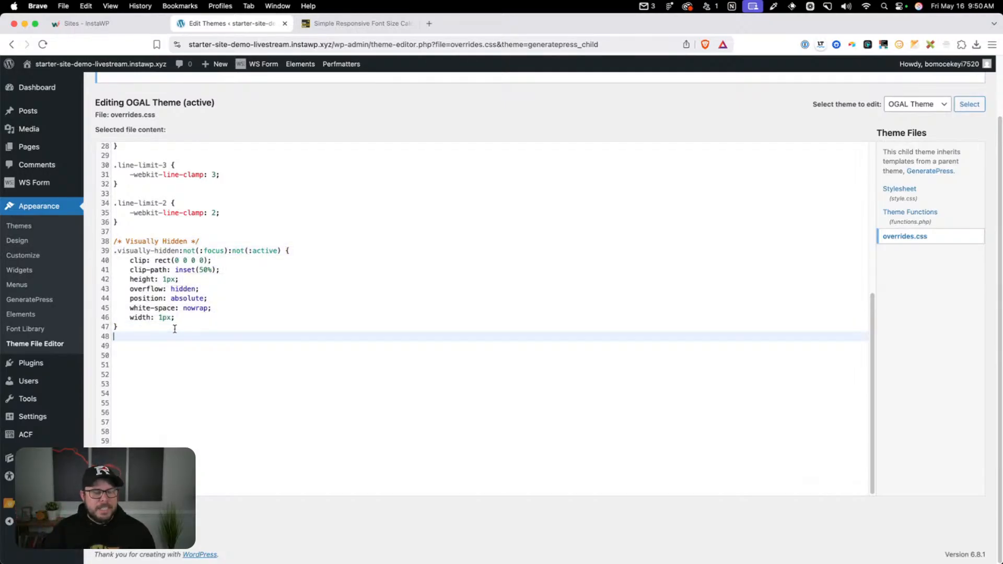
drag(175, 328, 108, 242)
click(197, 325)
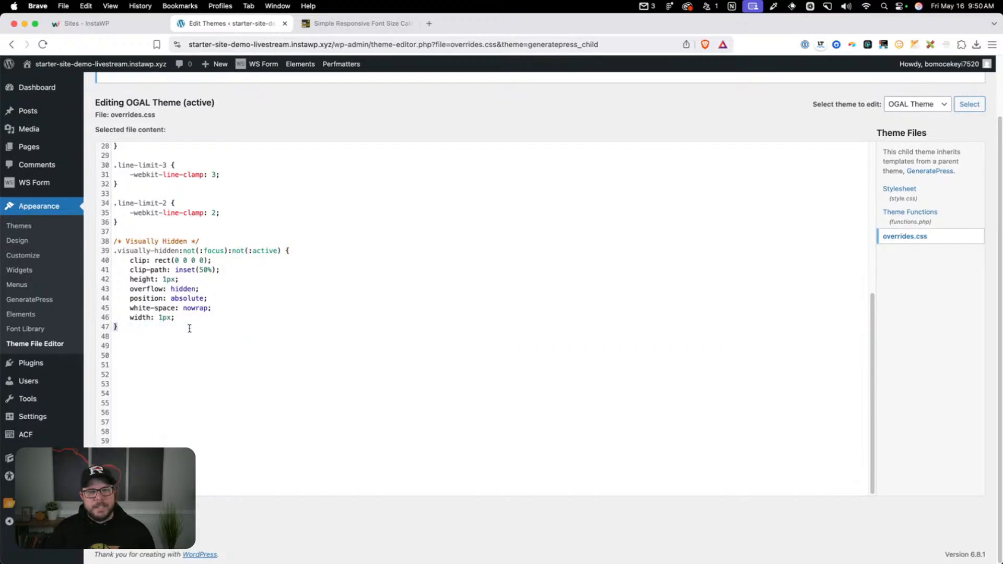
drag(189, 328, 103, 245)
click(173, 333)
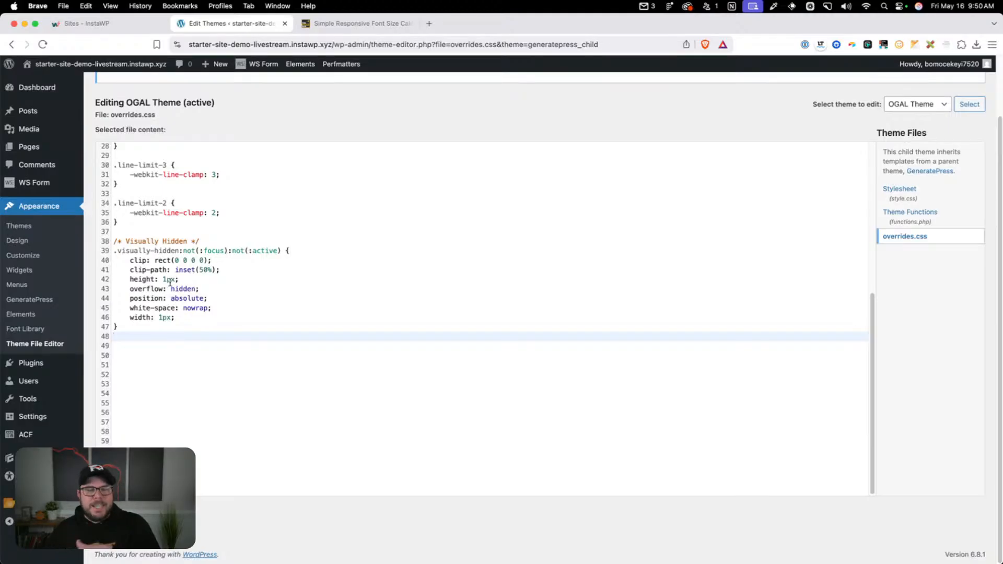
Paste the Transition utility with .transition set to all .25s ease-in-out below the Visually Hidden rule in overrides.css
key(Return)
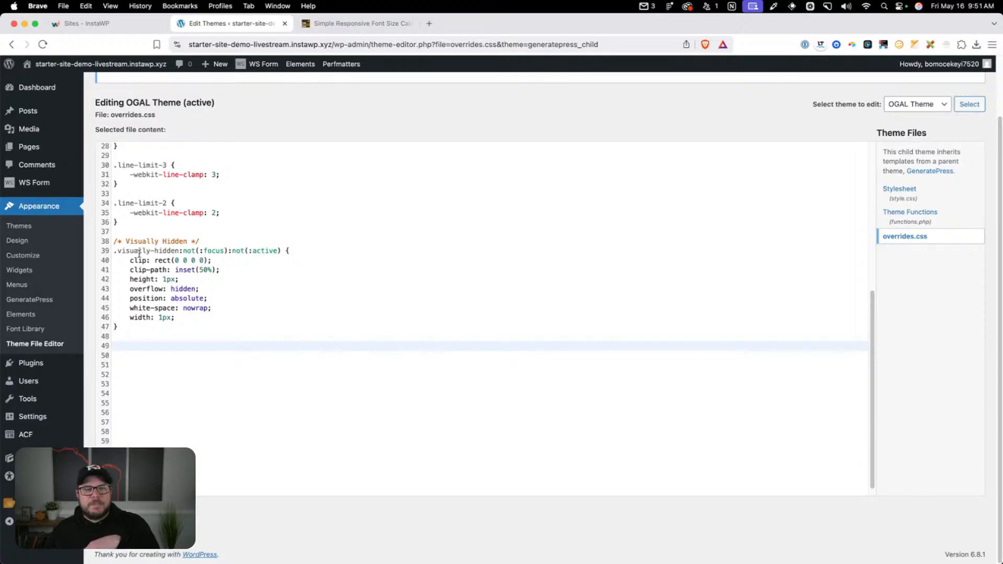
click(176, 250)
double_click(176, 250)
click(157, 365)
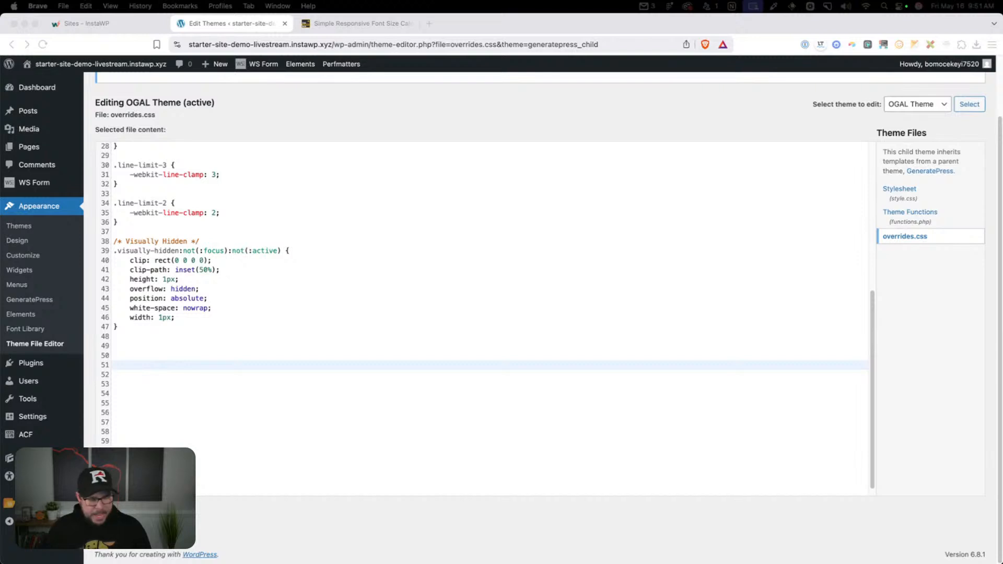
click(134, 363)
text(/* Transition */  .transition{     transition: all .25s ease-in-out; })
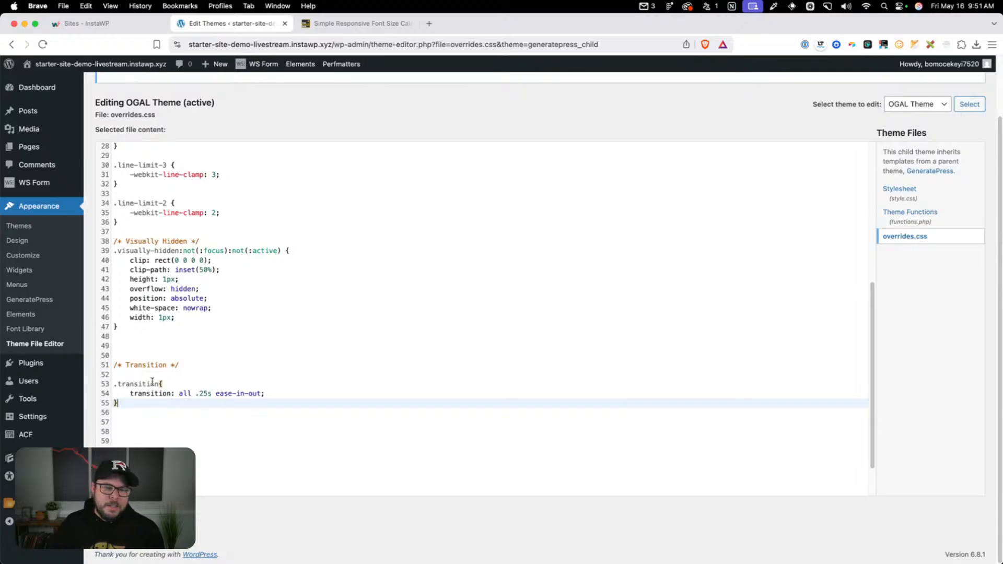
Examine the .transition class name and the property, duration and easing parts of its transition declaration
drag(160, 384, 111, 390)
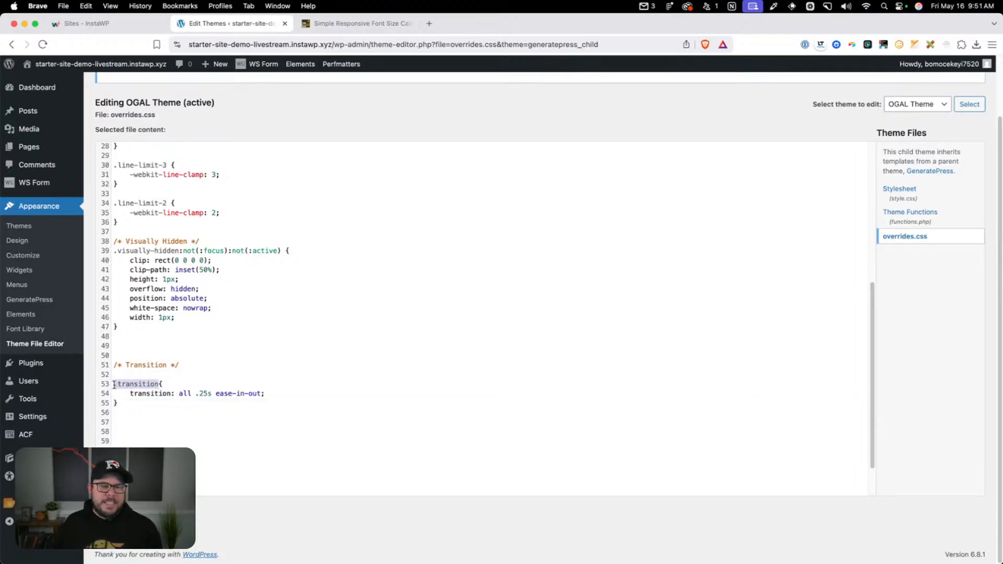
click(118, 385)
click(149, 392)
double_click(186, 394)
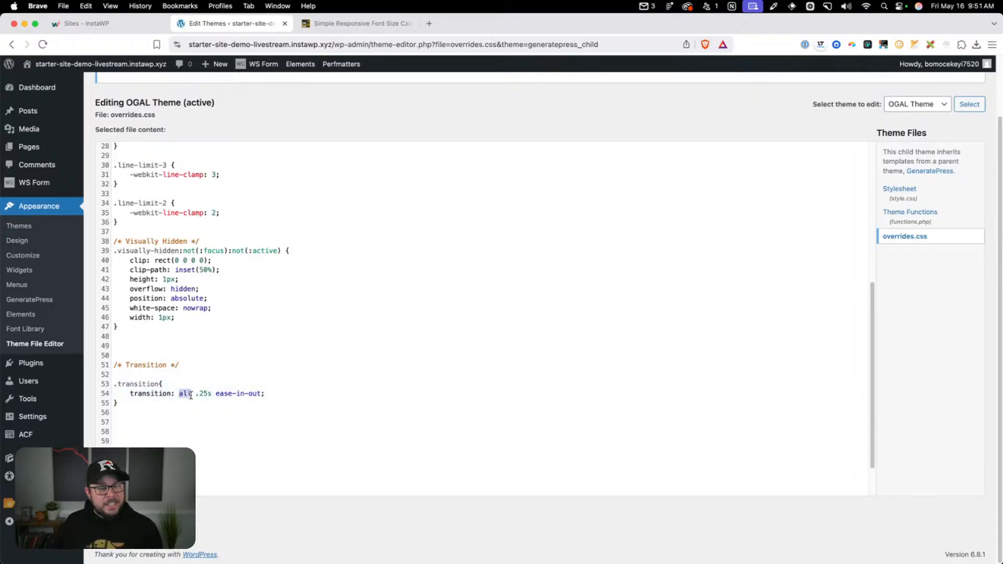
scroll(160, 333, up, 5)
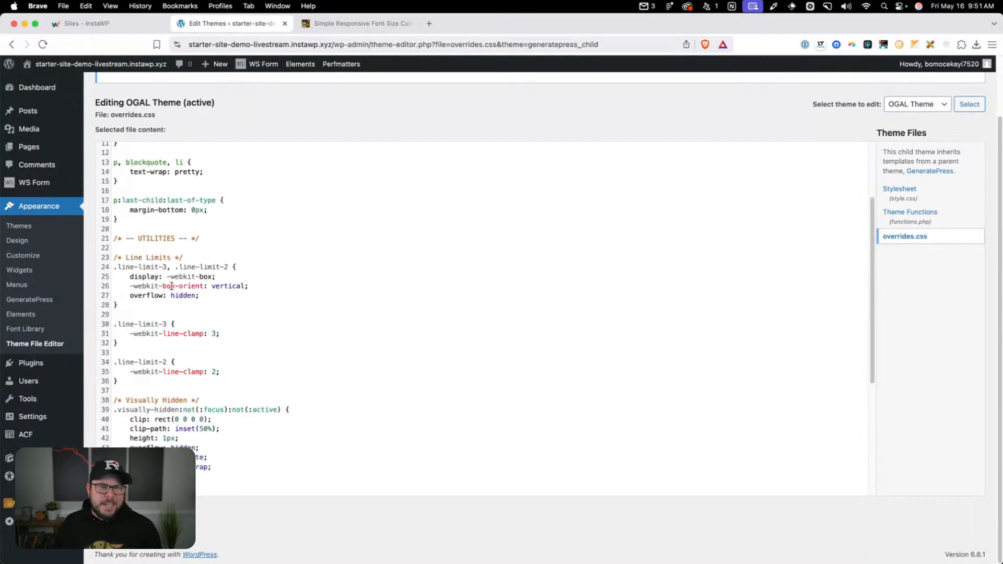
scroll(207, 198, down, 6)
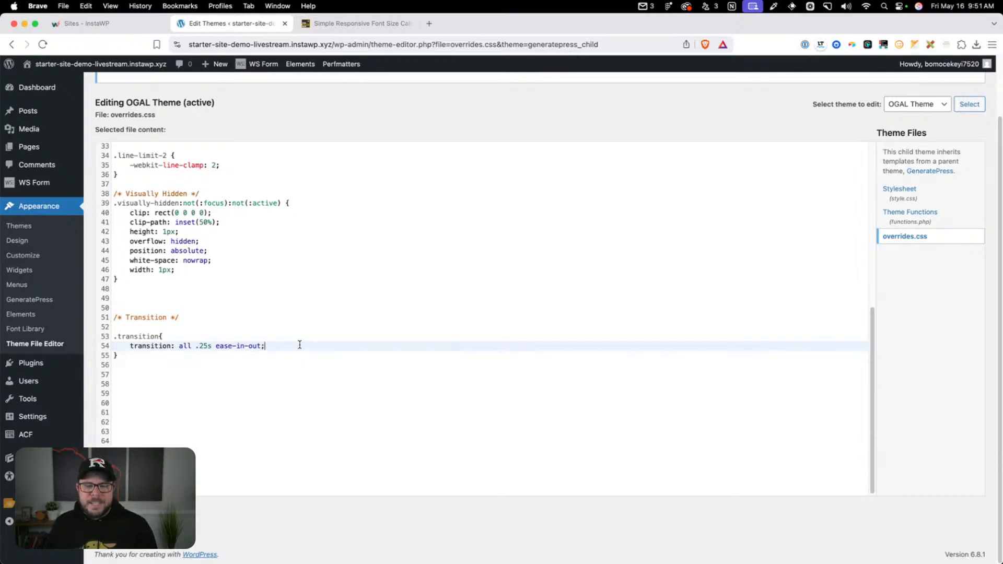
drag(180, 346, 269, 341)
click(197, 346)
click(217, 345)
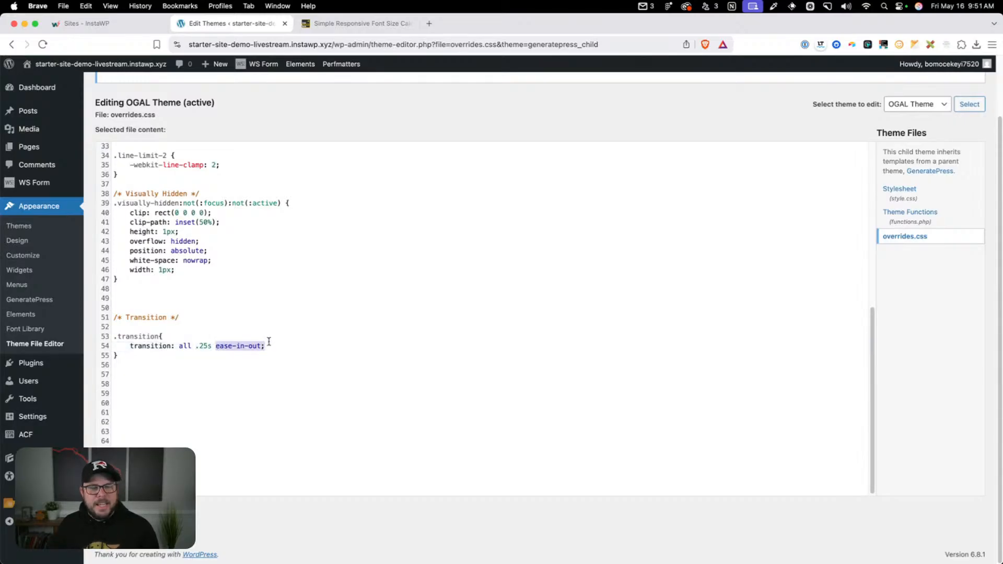
click(303, 348)
Add blank lines below the .transition rule and save overrides.css
click(280, 369)
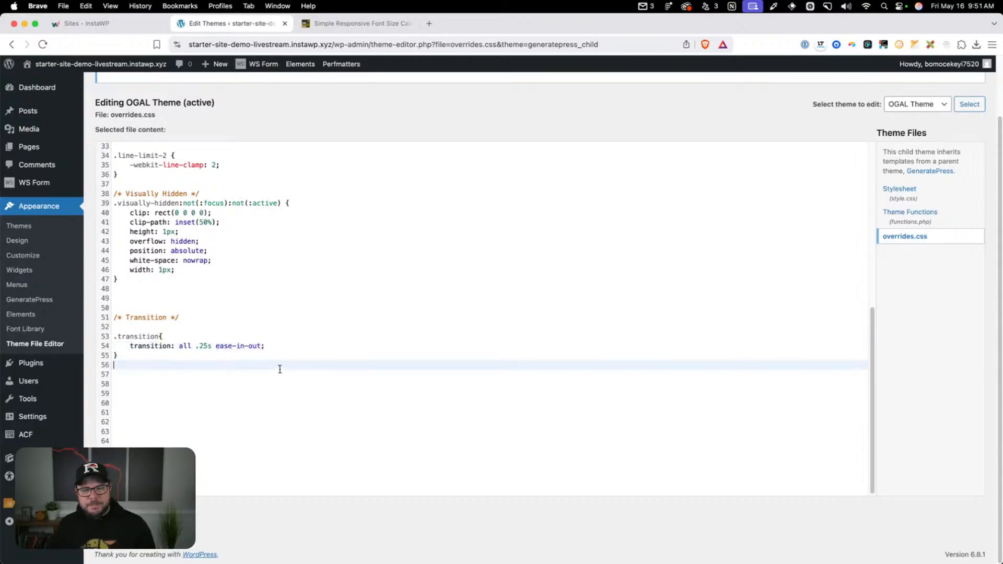
key(Return)
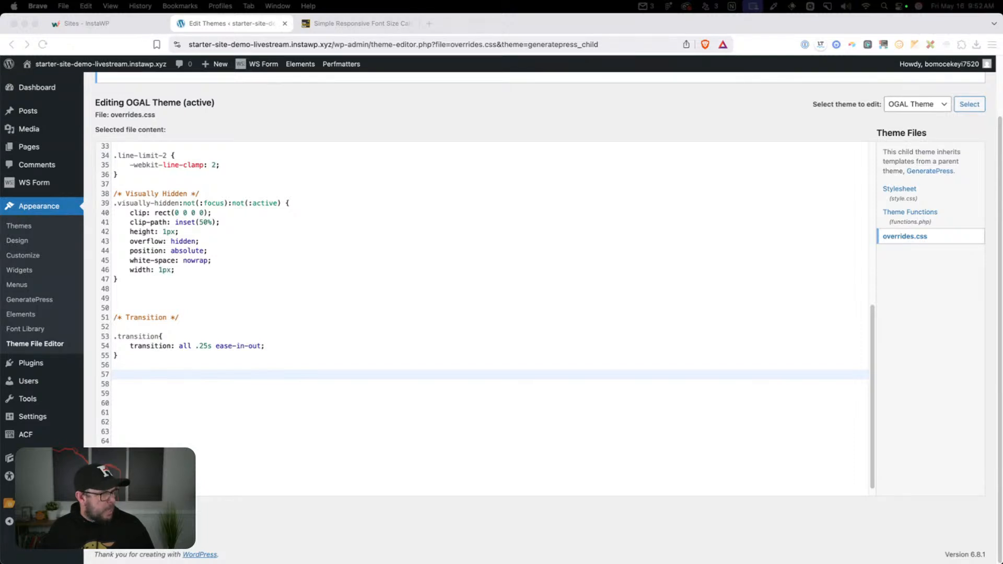
click(152, 376)
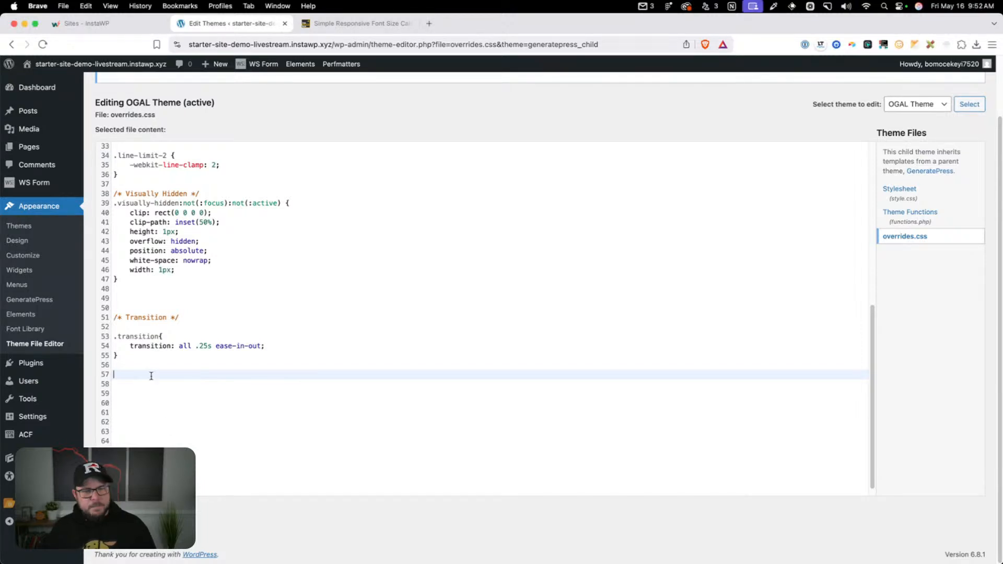
key(Return)
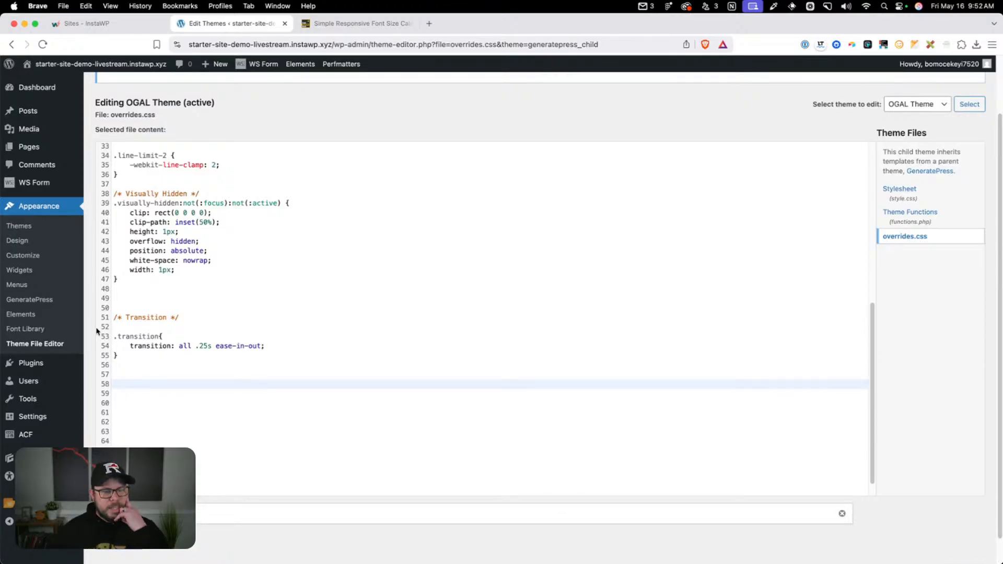
Add a custom link named Subitem with URL # to the Primary menu, nested under Home, and save the menu
click(47, 287)
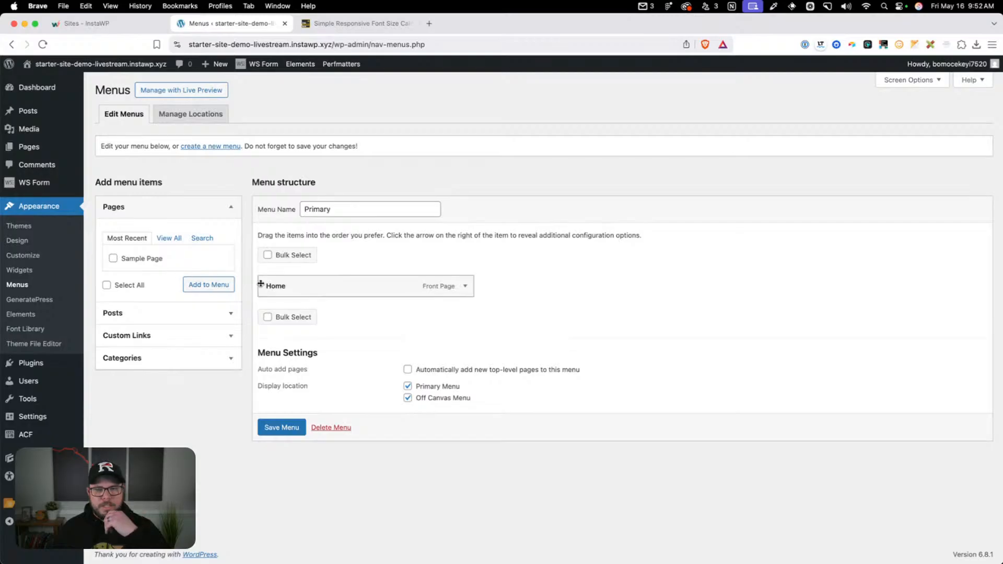
click(177, 336)
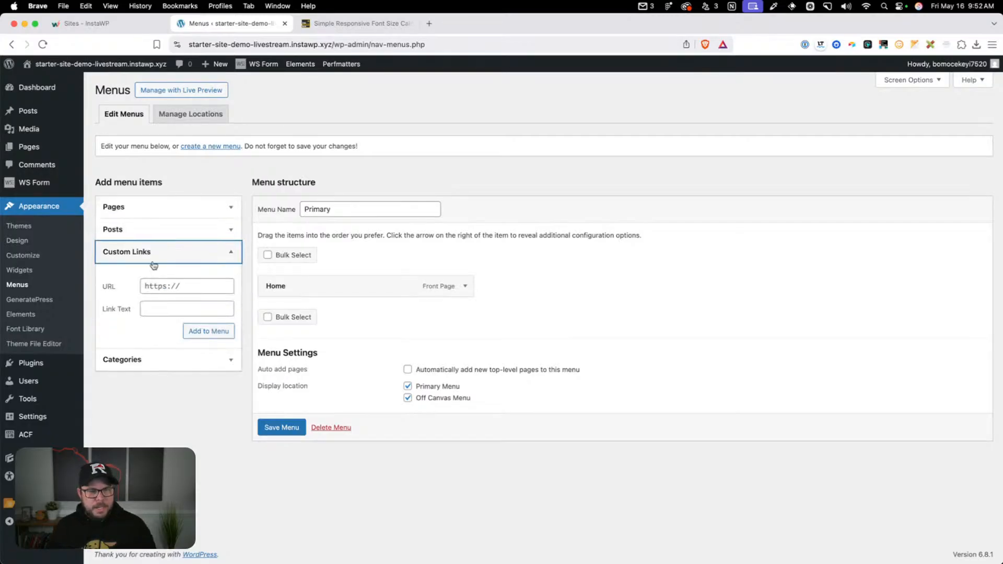
click(165, 287)
text(#)
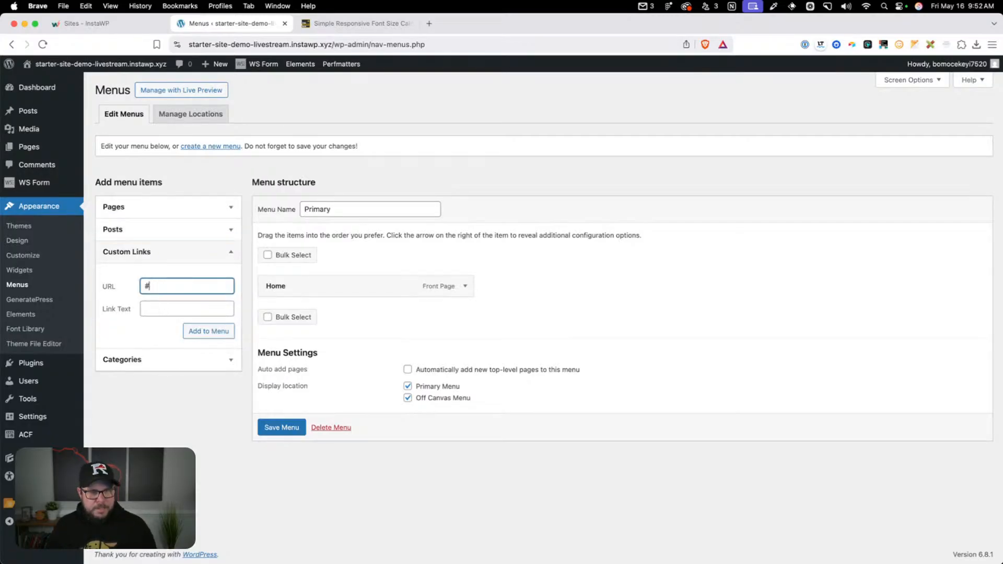
click(160, 313)
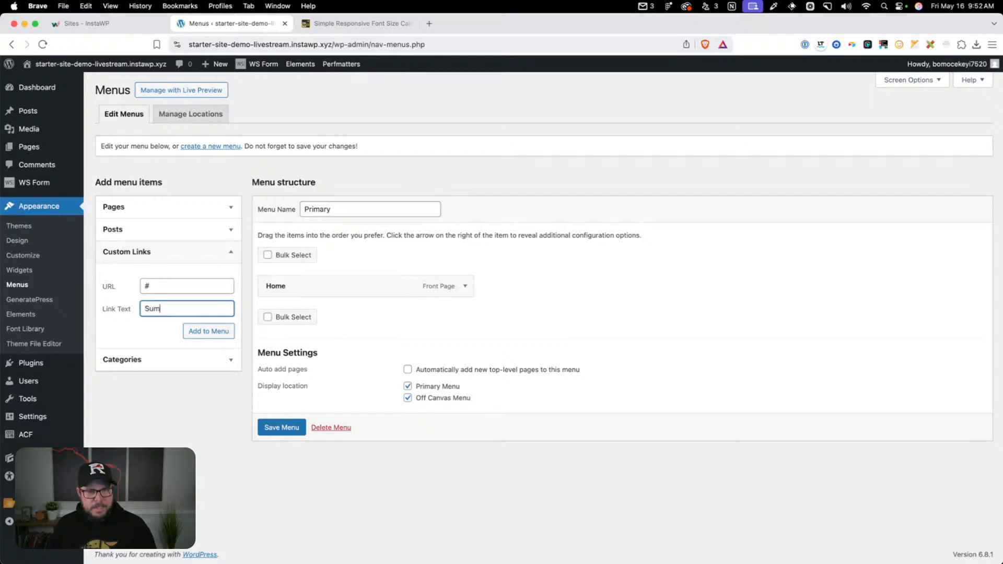
click(187, 330)
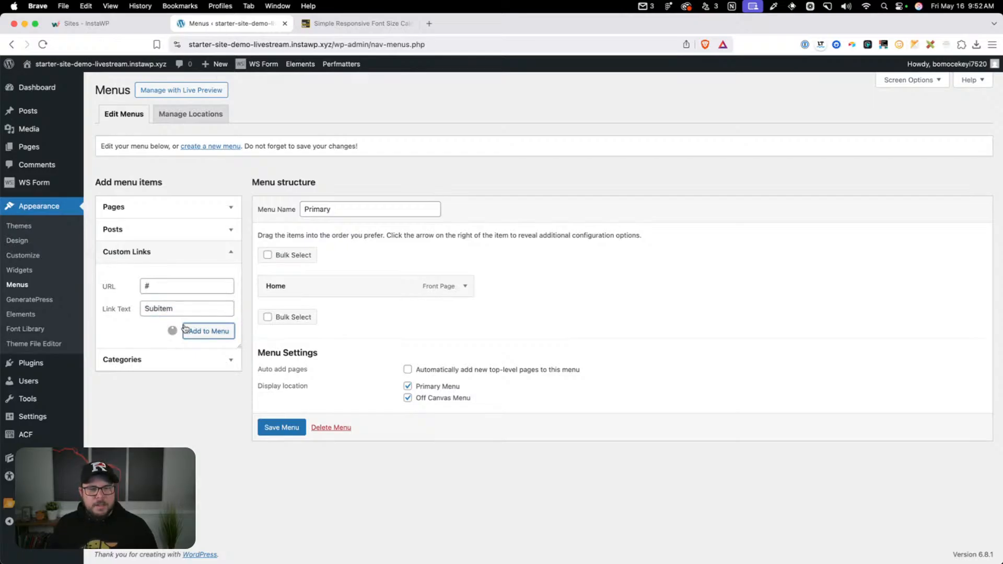
drag(296, 315, 319, 309)
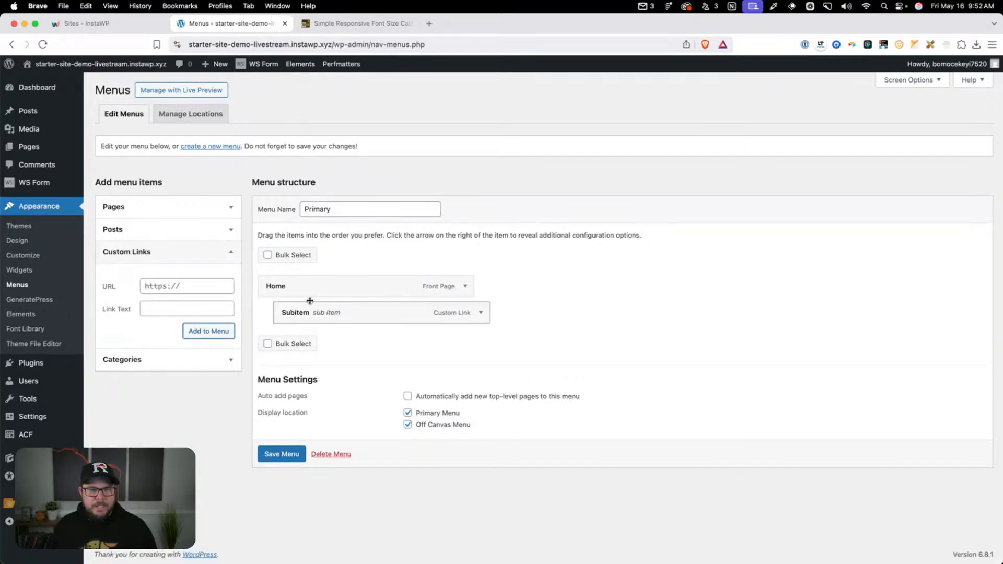
click(272, 458)
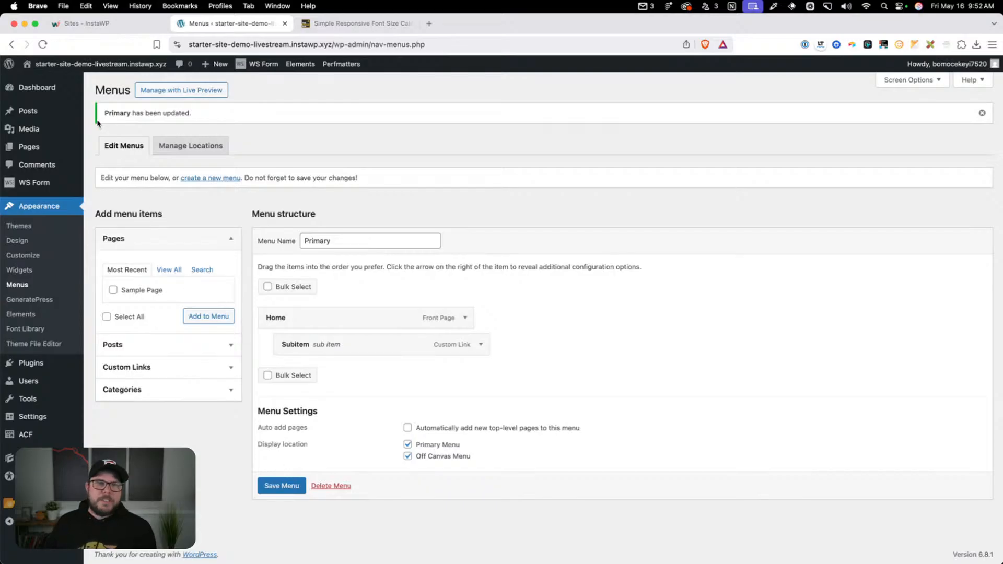
View the site's front end and check how the Home submenu opens from its dropdown arrow
click(102, 83)
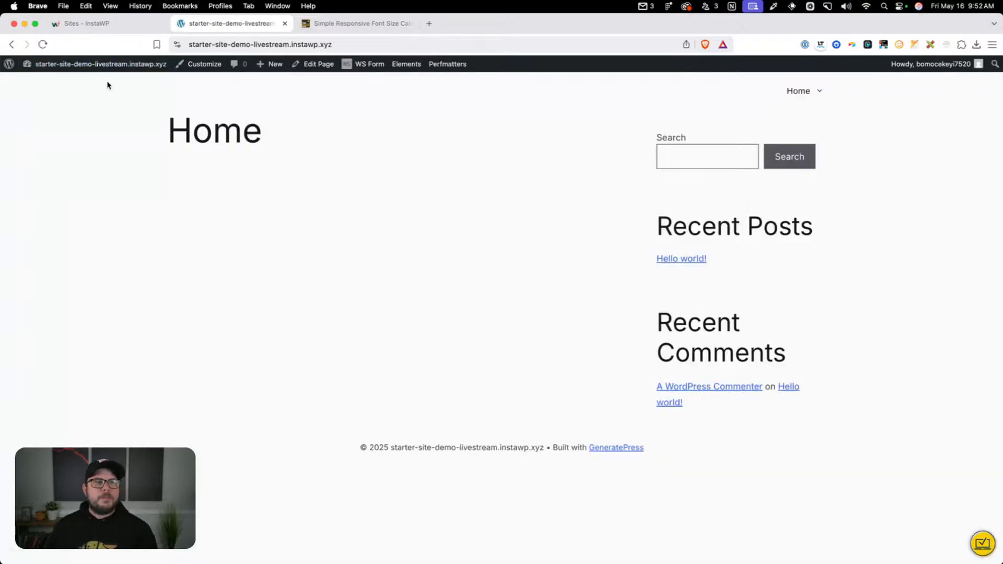
click(821, 95)
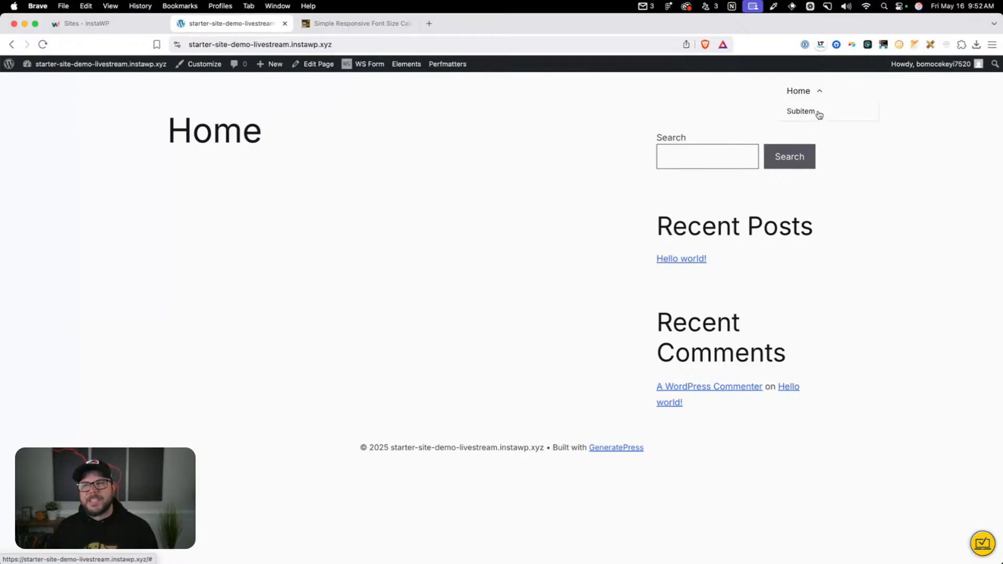
click(819, 94)
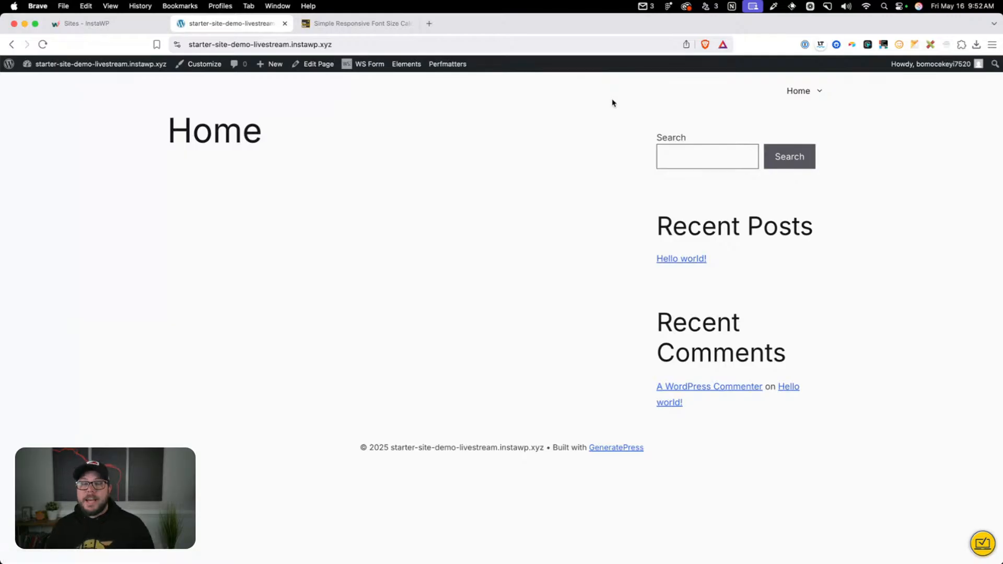
Test keyboard navigation of the header menu by moving focus through Home, its dropdown toggle and Subitem, expanding and collapsing the submenu
key(Tab)
click(333, 96)
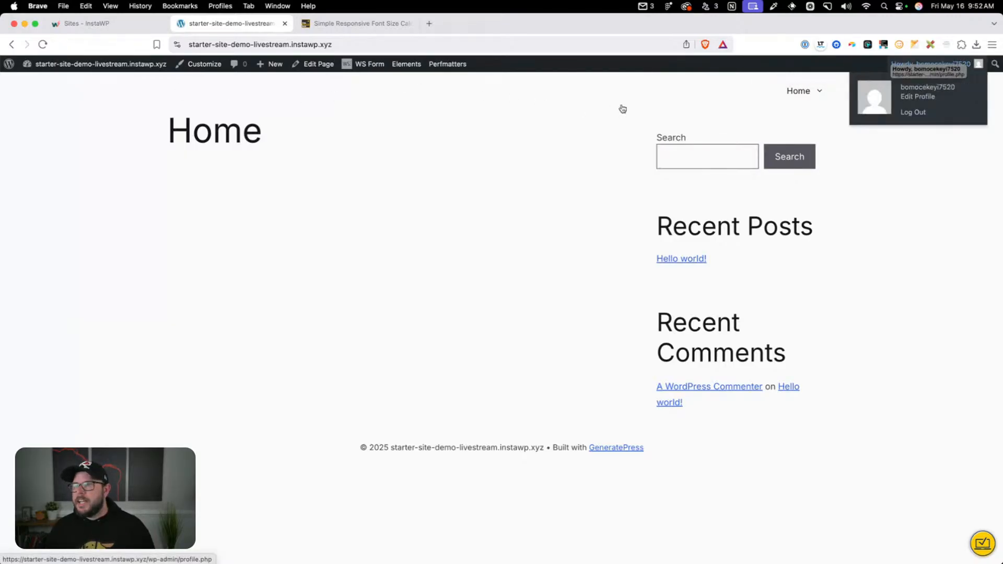
key(Tab)
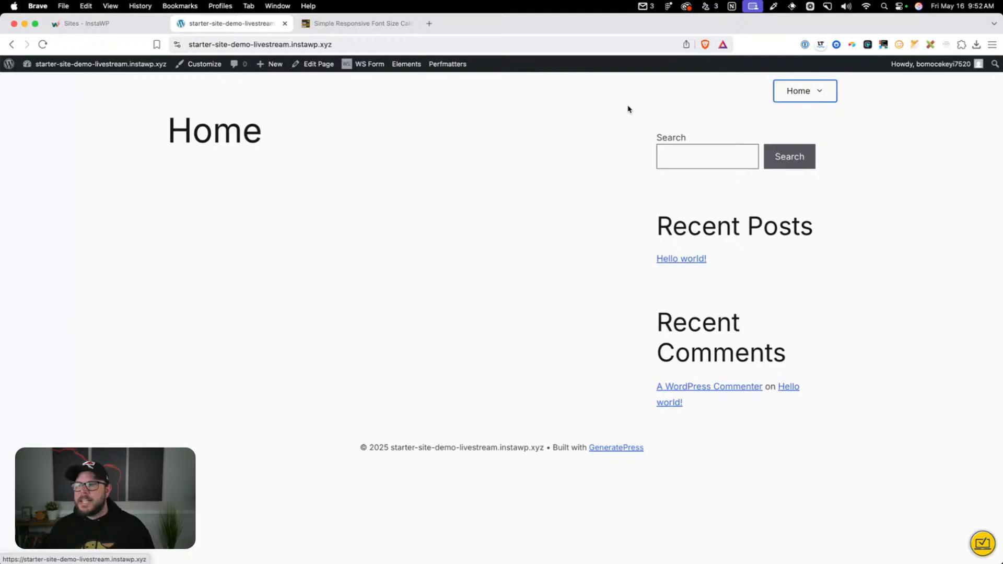
key(Tab)
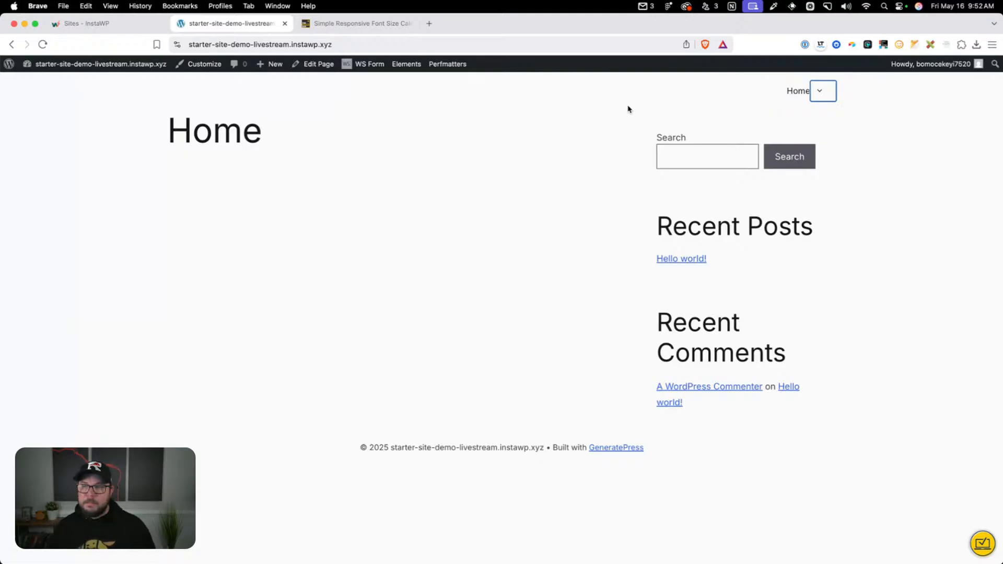
key(Return)
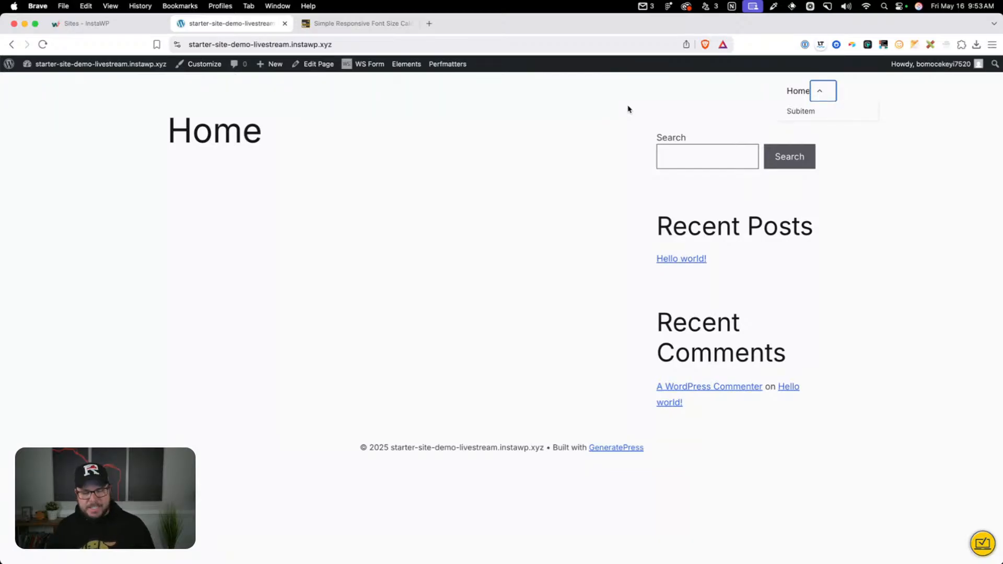
key(Tab)
key(Tab)
key(shift+Tab)
key(shift+Tab)
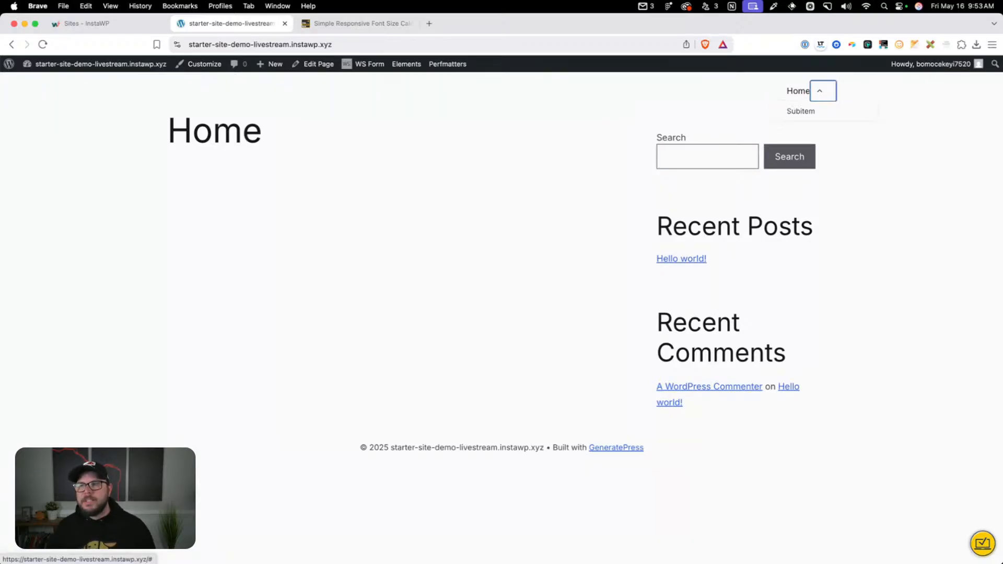
key(Return)
key(Tab)
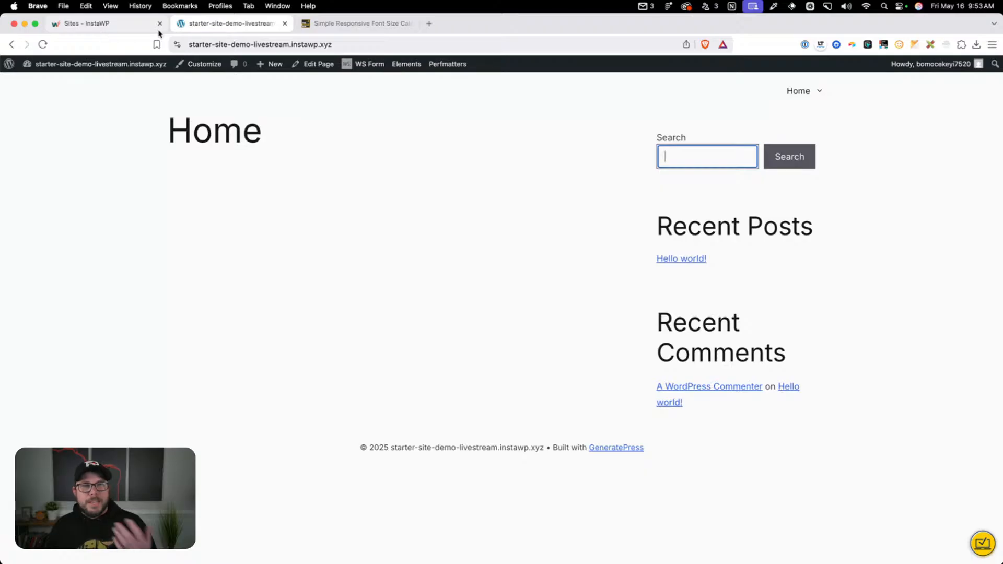
Open the site's dashboard in a new tab and open the OGAL child theme's overrides.css in the Theme File Editor
mouse_move(74, 66)
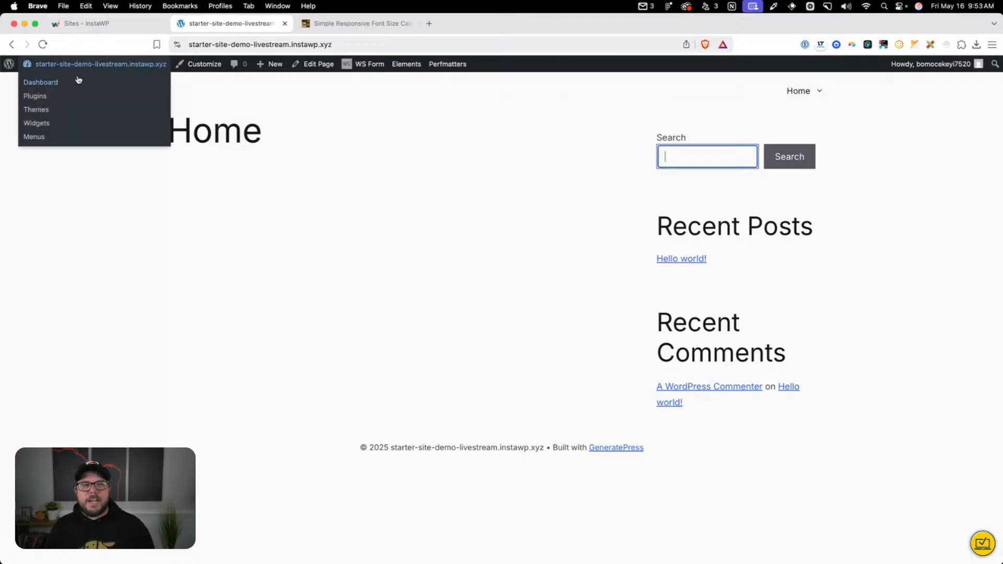
super+click(41, 82)
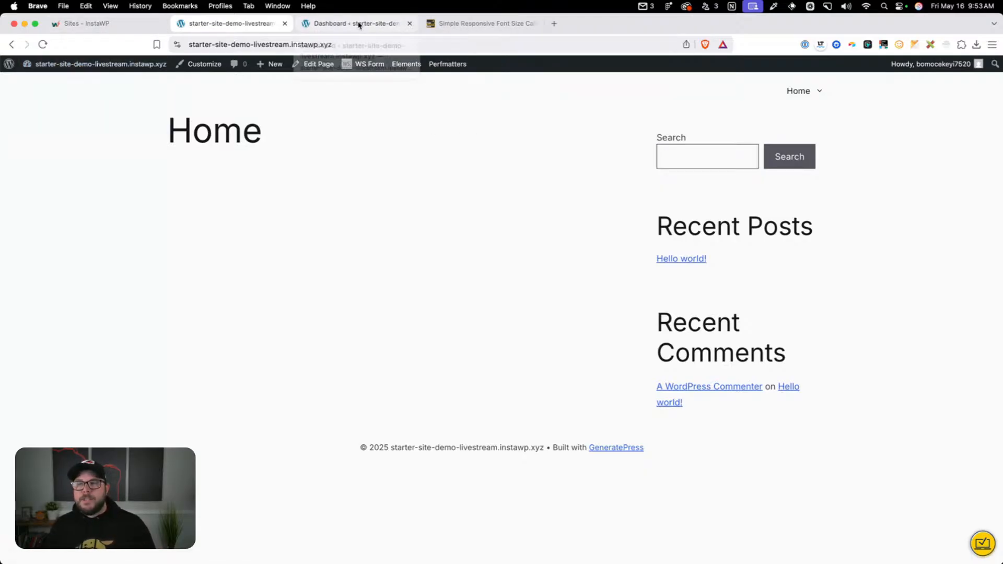
click(359, 25)
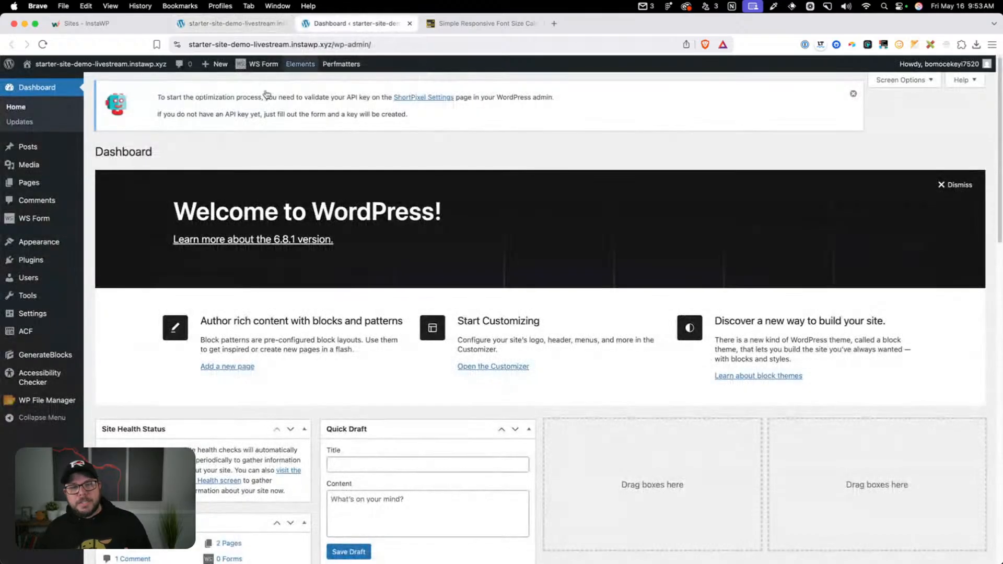
mouse_move(57, 243)
click(127, 362)
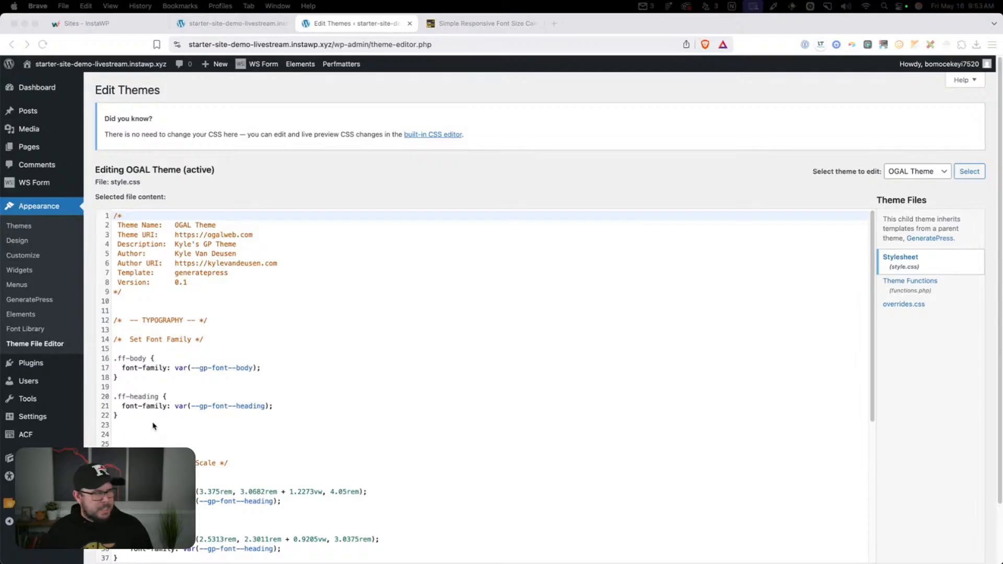
scroll(385, 336, down, 5)
click(903, 237)
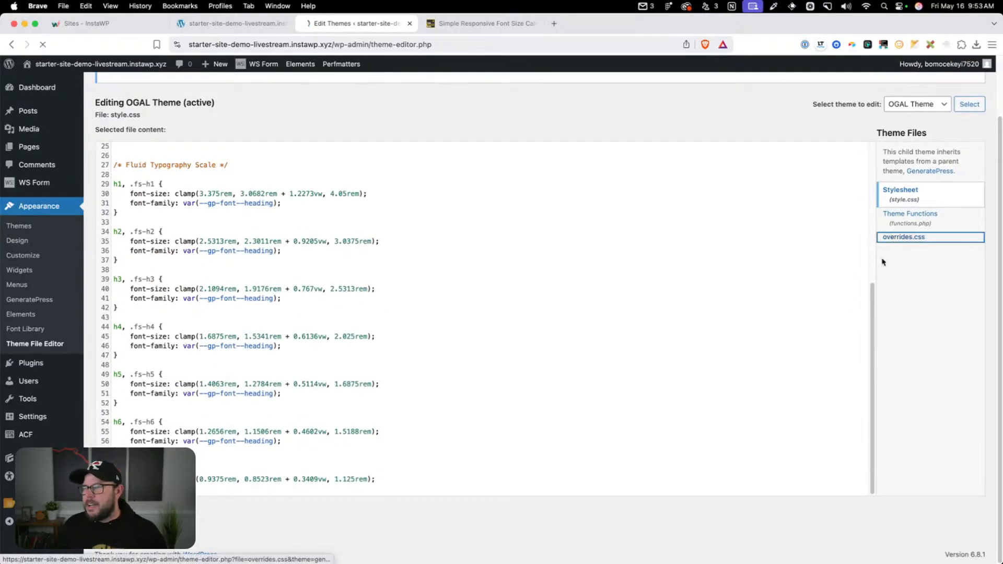
Paste the GP MENU ACCESSIBILITY TWEAK rules below the .transition rule, add blank lines after them, and save overrides.css
scroll(314, 264, down, 8)
click(185, 361)
text(/* -- GP MENU ACCESSIBILITY TWEAK -- */ #site-navigation ul.sub-menu{     display: block; }  #site-navigation li:hover .gp-icon svg {   transform: rotate(180deg); }  #site-navigation li:hover .sub-menu {   visibility: visible; })
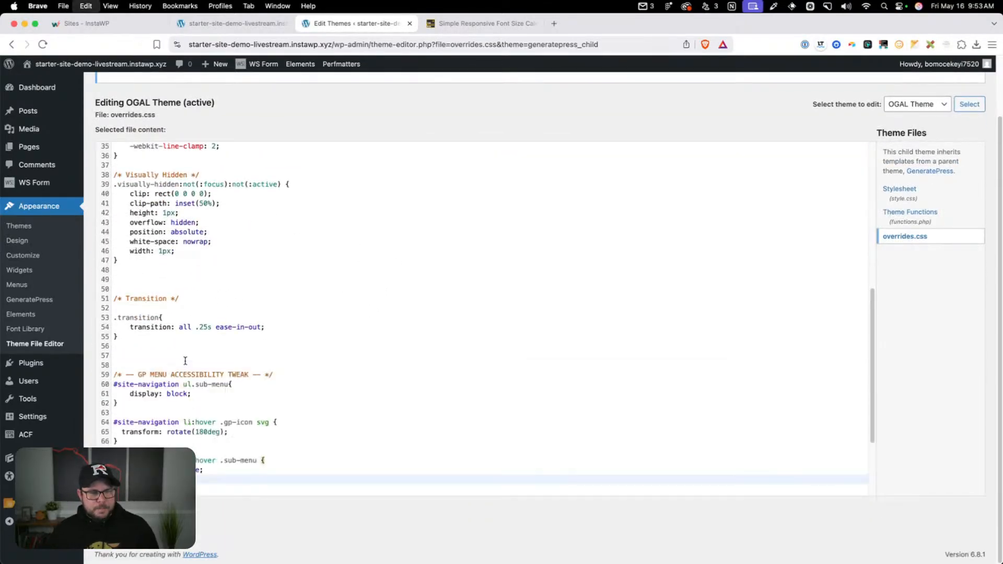
key(Return)
key(Return)
key(Return)
key(Return)
key(Return)
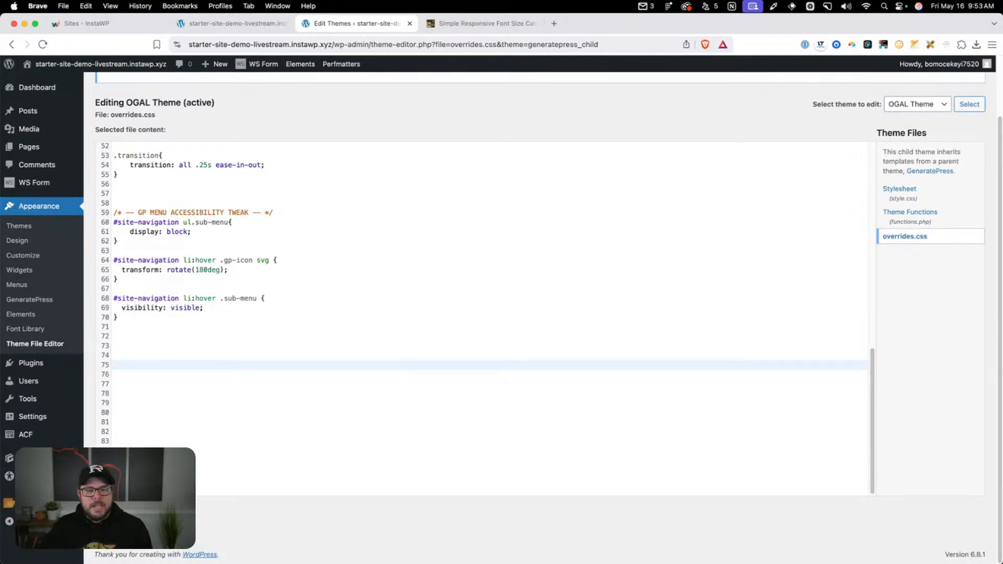
click(120, 514)
View the site's front end in the second tab and compare it with the front-end tab already open
mouse_move(80, 64)
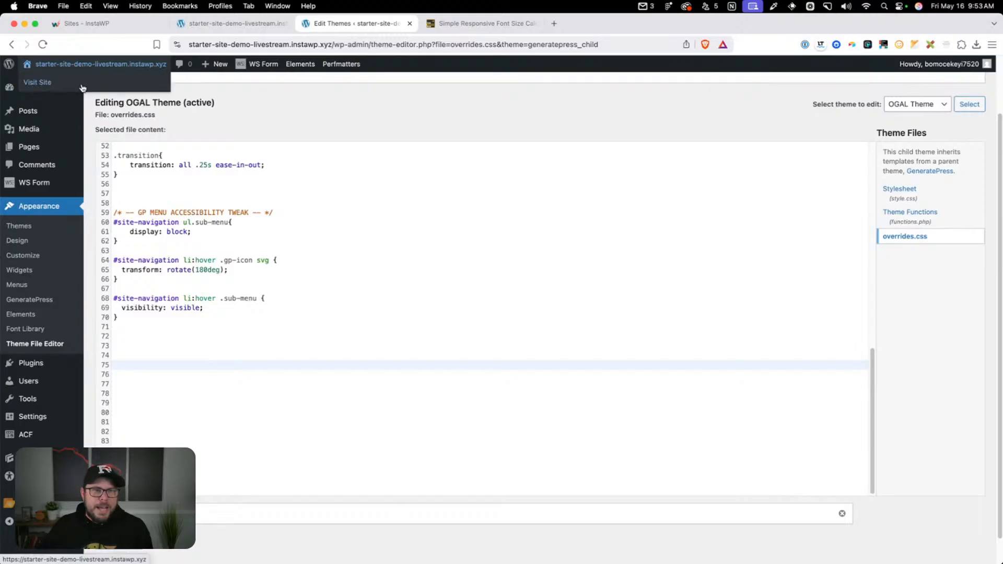
click(83, 87)
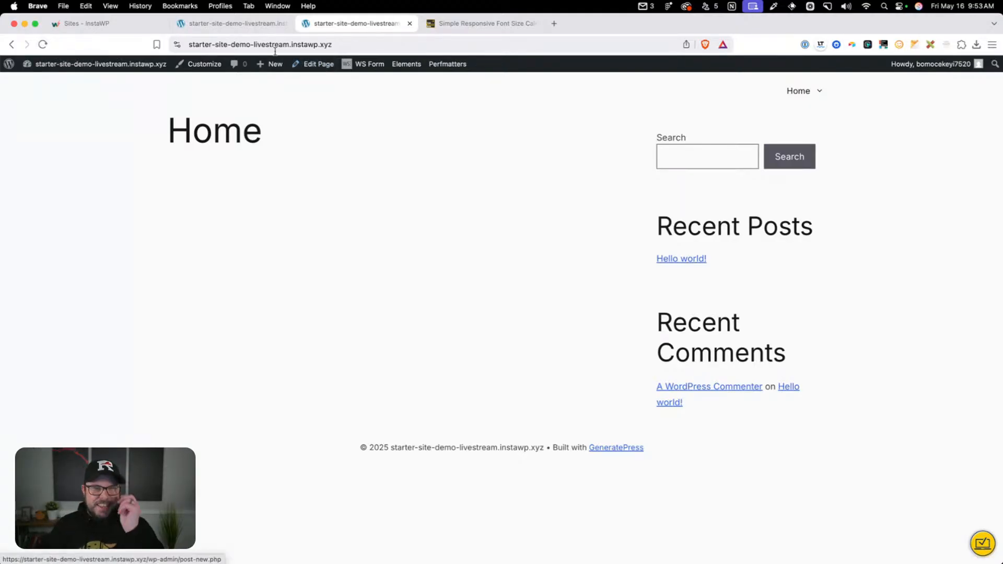
click(256, 30)
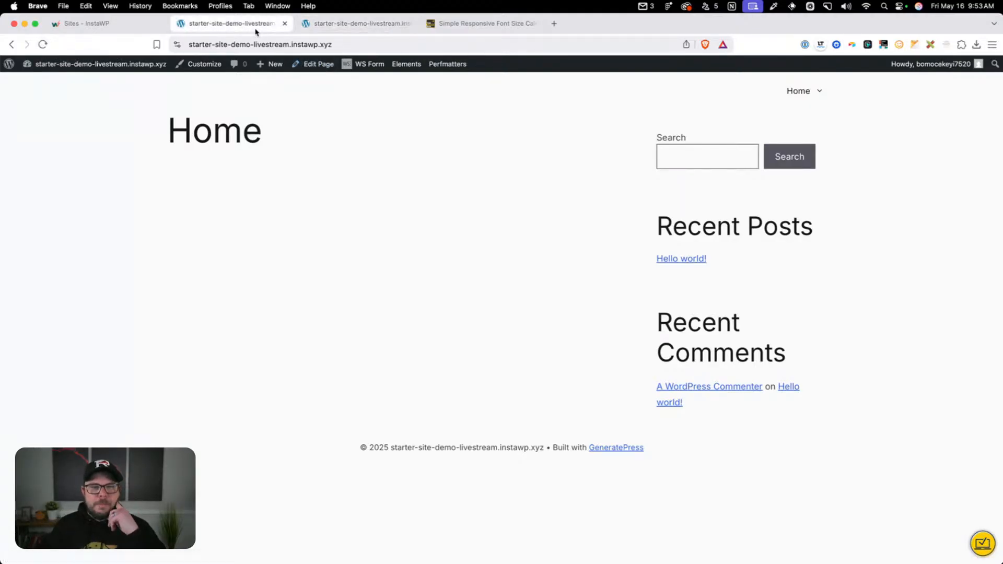
click(334, 25)
click(216, 31)
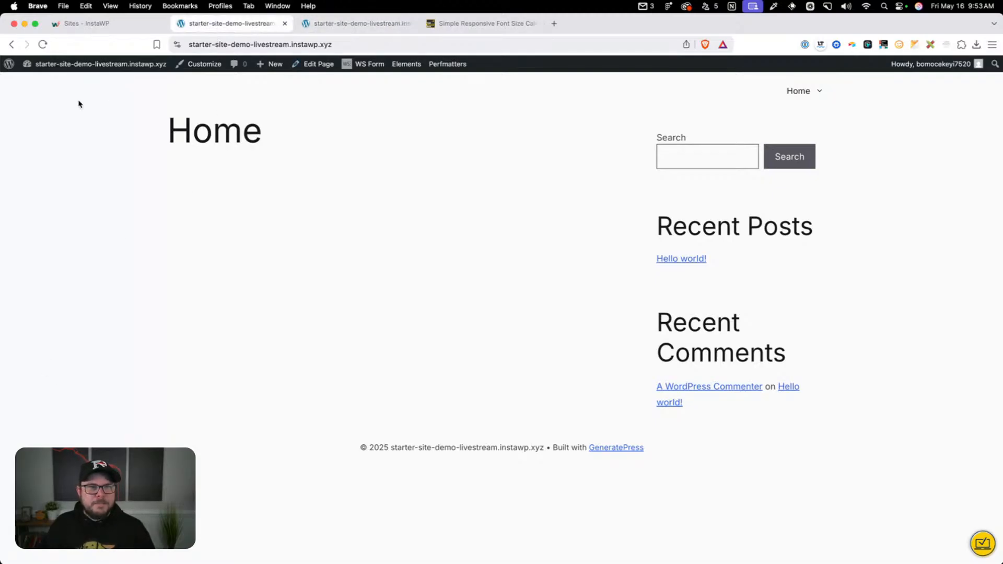
Reopen overrides.css in the Theme File Editor in the first site tab and copy the GP MENU ACCESSIBILITY TWEAK rules
mouse_move(52, 64)
click(46, 85)
mouse_move(39, 246)
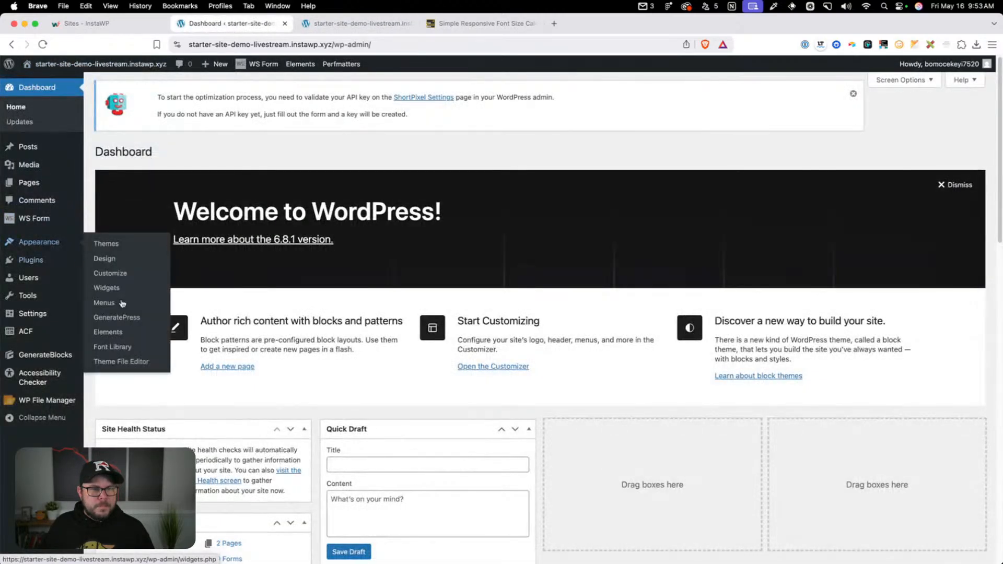
click(130, 361)
scroll(368, 315, down, 10)
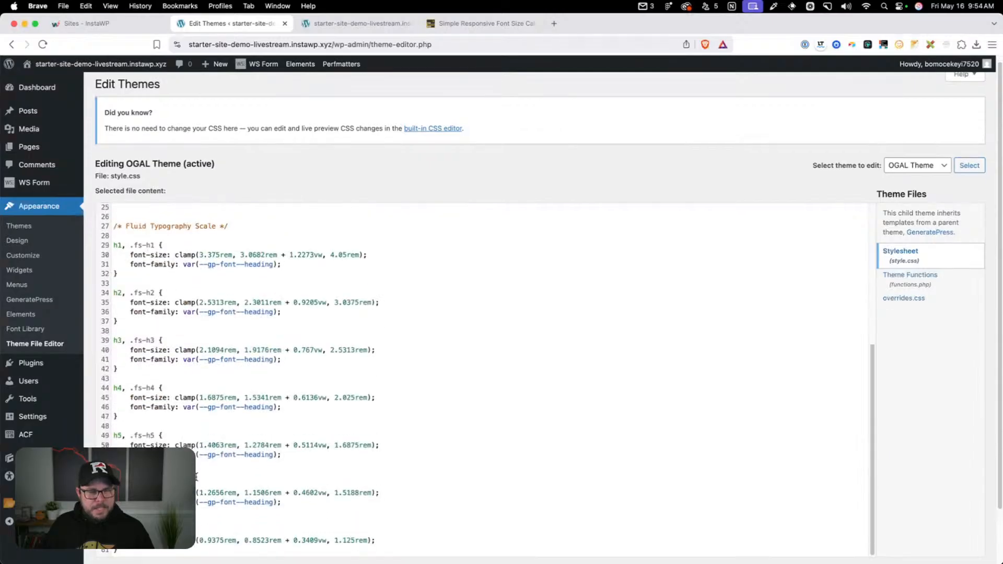
click(909, 240)
scroll(188, 343, down, 1)
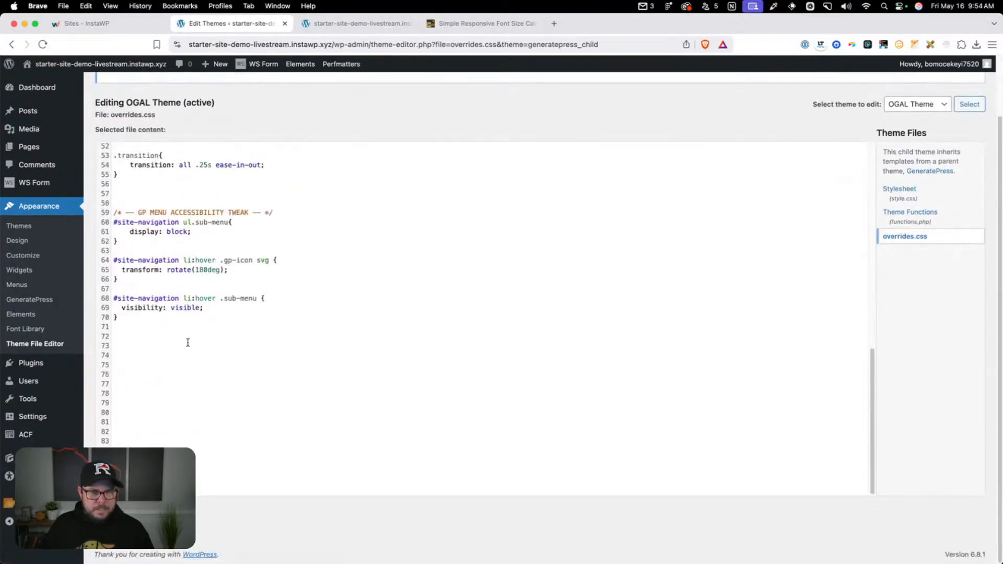
drag(188, 342, 96, 203)
Add the copied GP MENU ACCESSIBILITY TWEAK rules to the Customizer's Additional CSS, publish, and return to the front end
click(347, 23)
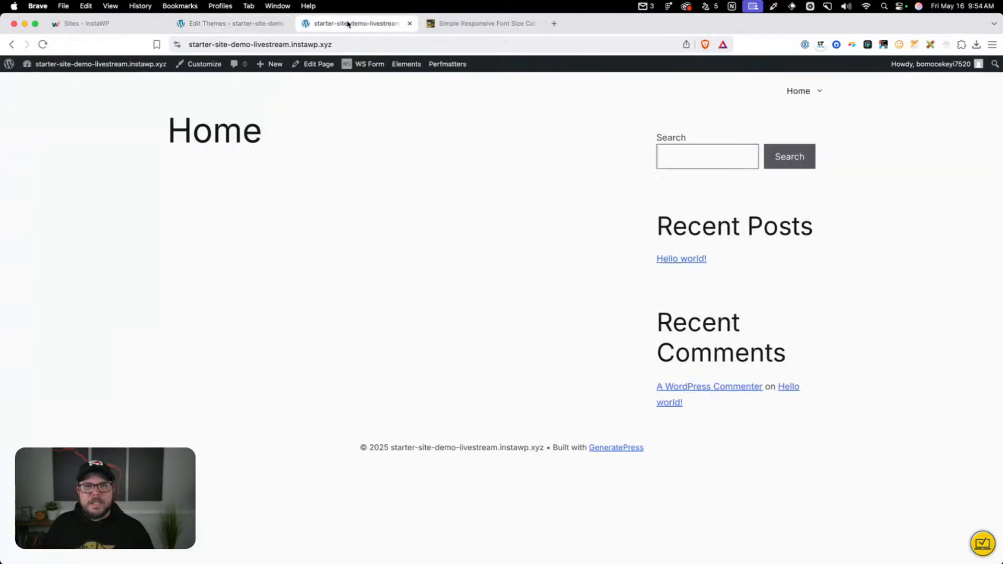
click(204, 64)
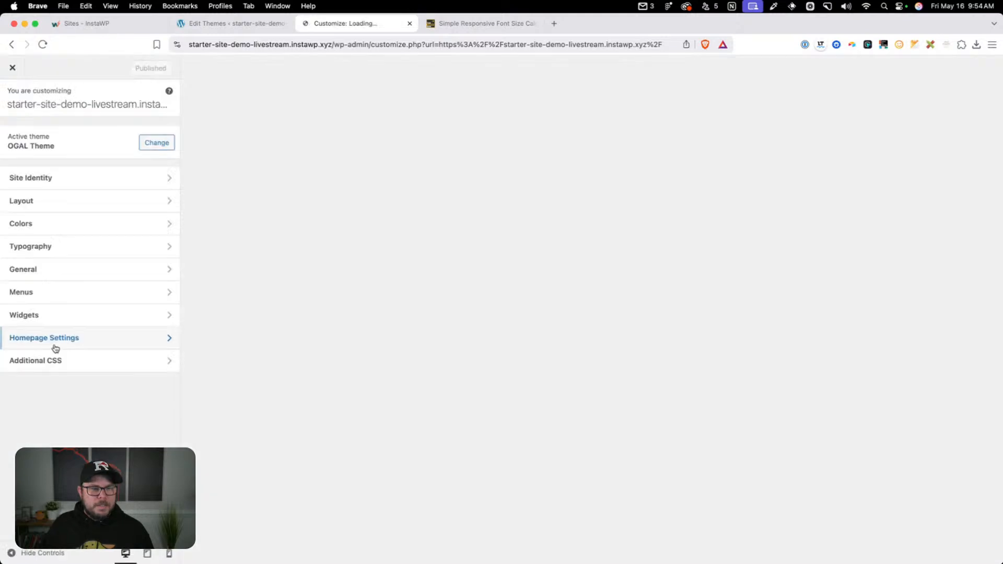
click(52, 361)
click(60, 325)
click(139, 68)
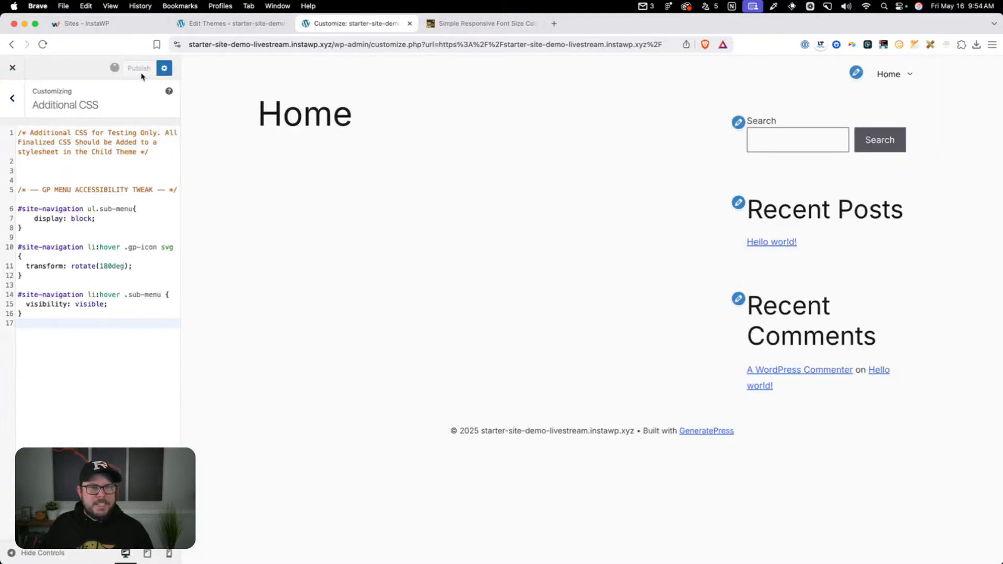
click(12, 68)
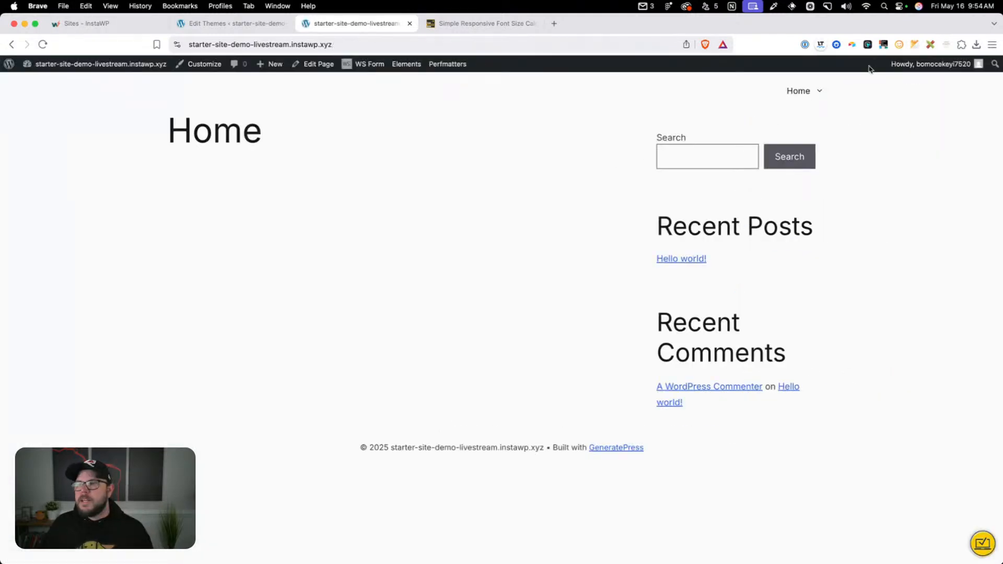
Test keyboard access to the Home submenu by focusing its dropdown toggle, opening and closing it, and moving focus onward
mouse_move(815, 85)
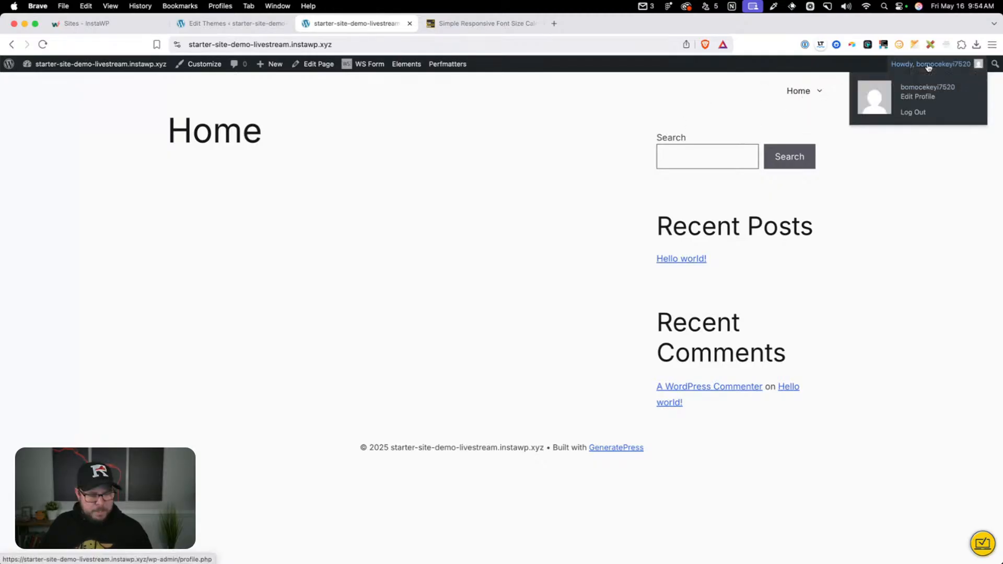
key(Tab)
key(Tab)
key(Tab)
key(Tab)
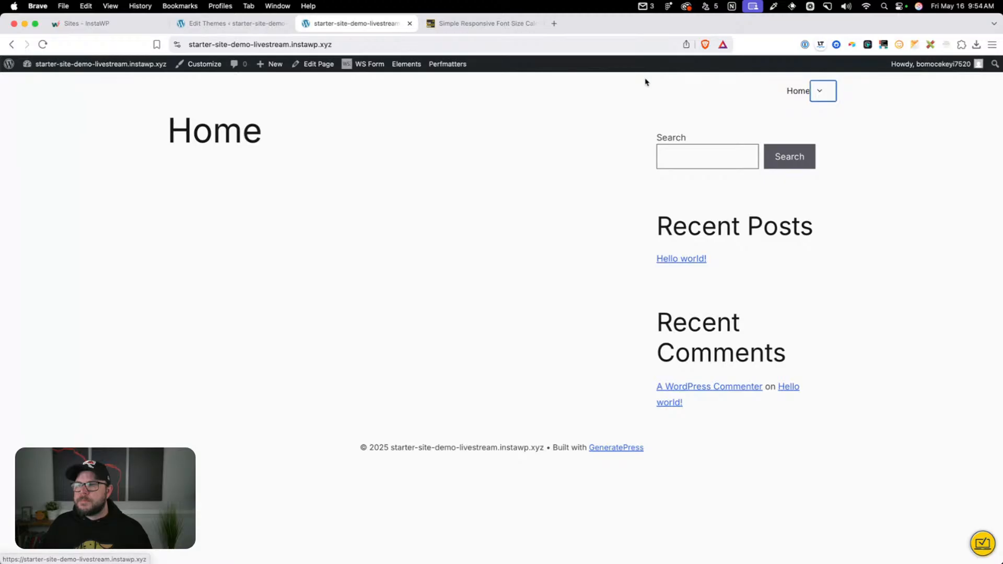
key(Return)
key(Return)
key(Return)
key(Return)
key(Return)
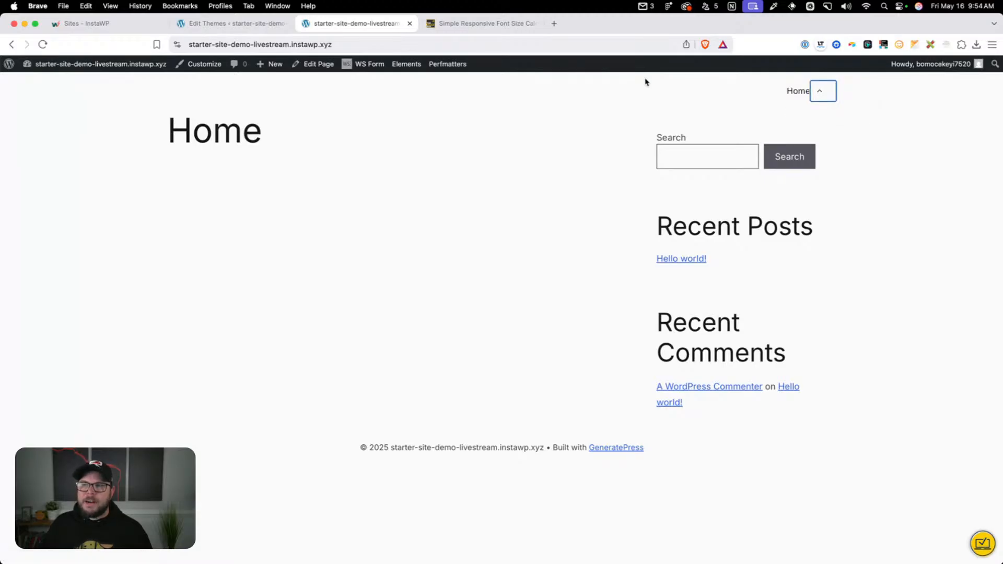
key(Tab)
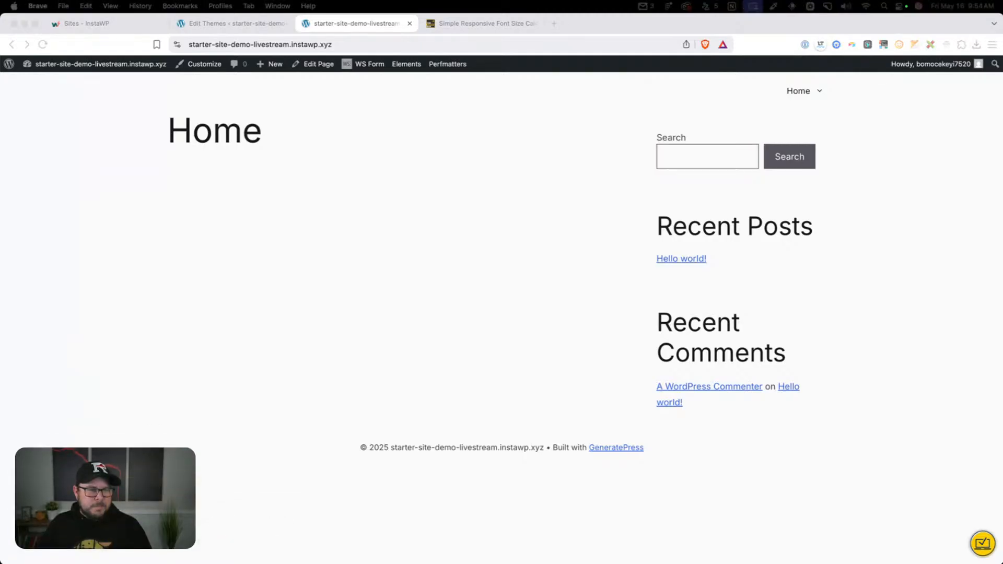
Inspect the HTML of the Home menu item's dropdown arrow, examining the dropdown-menu-toggle span and its ARIA attributes
right_click(819, 93)
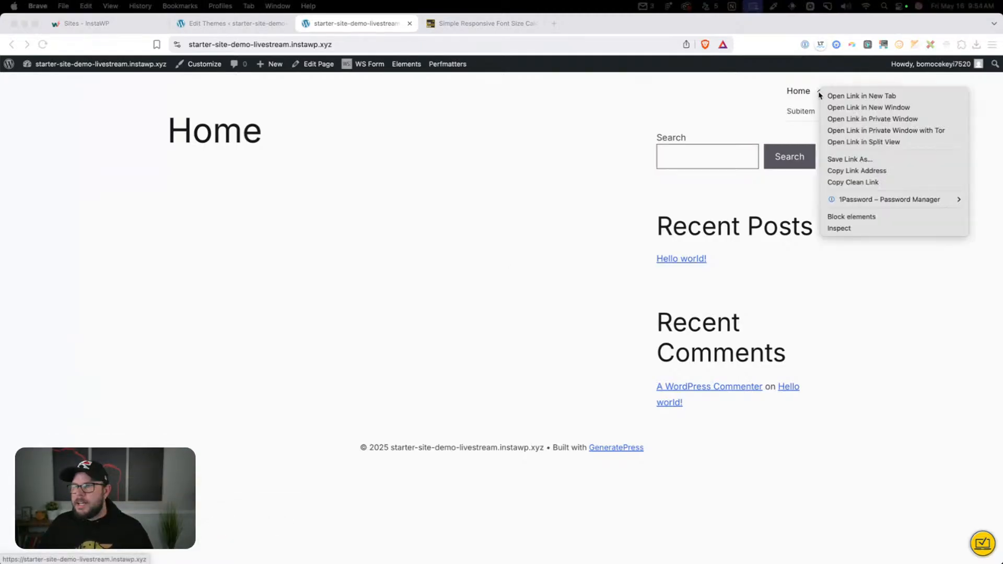
click(846, 230)
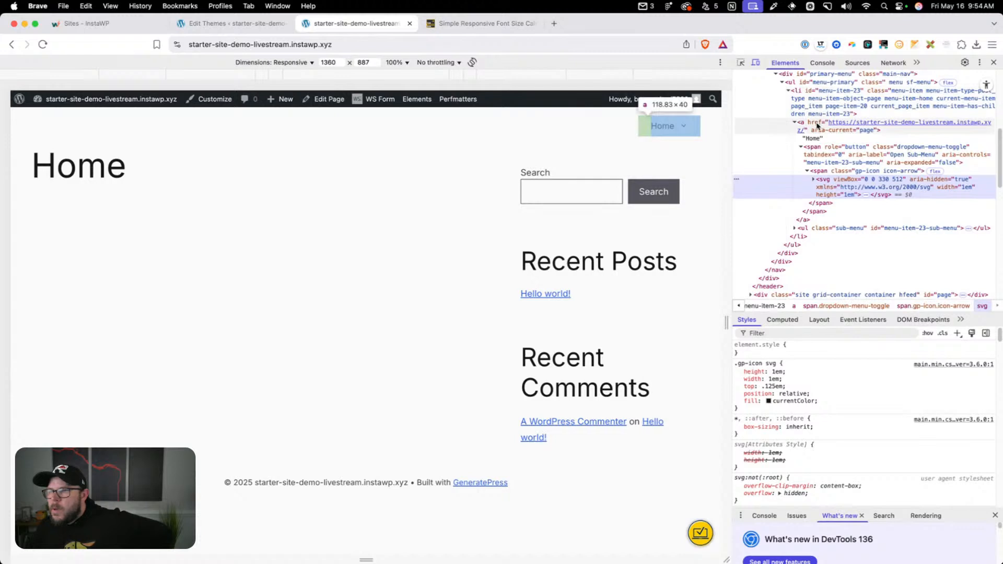
click(814, 151)
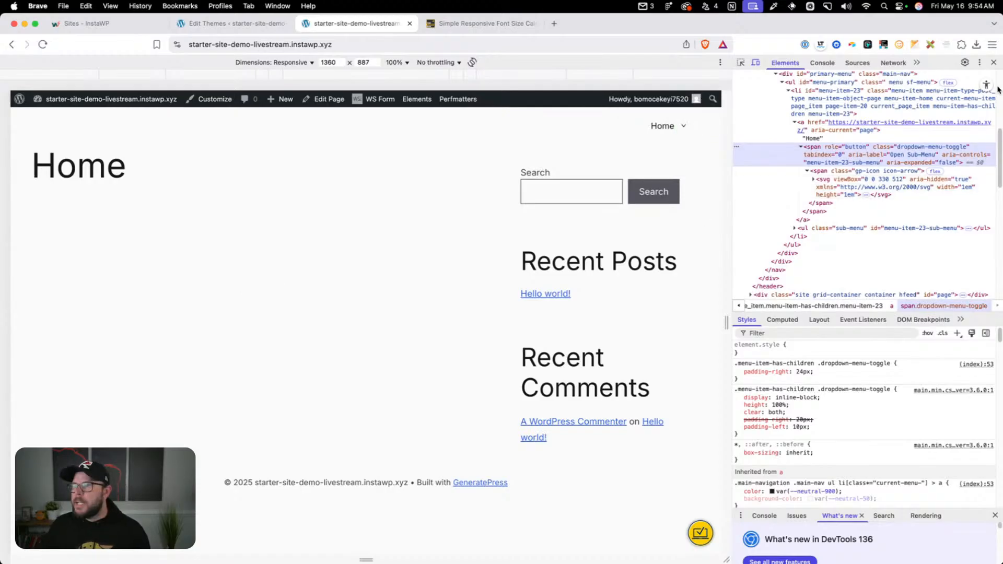
click(993, 62)
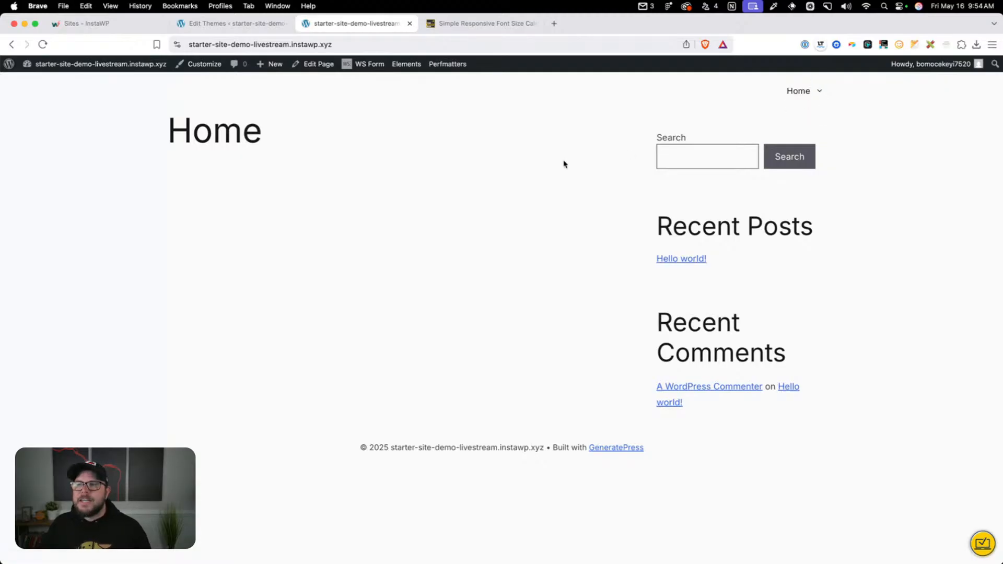
Delete the GP MENU ACCESSIBILITY TWEAK rules from Additional CSS, publish the change, and close the Customizer tab
click(198, 64)
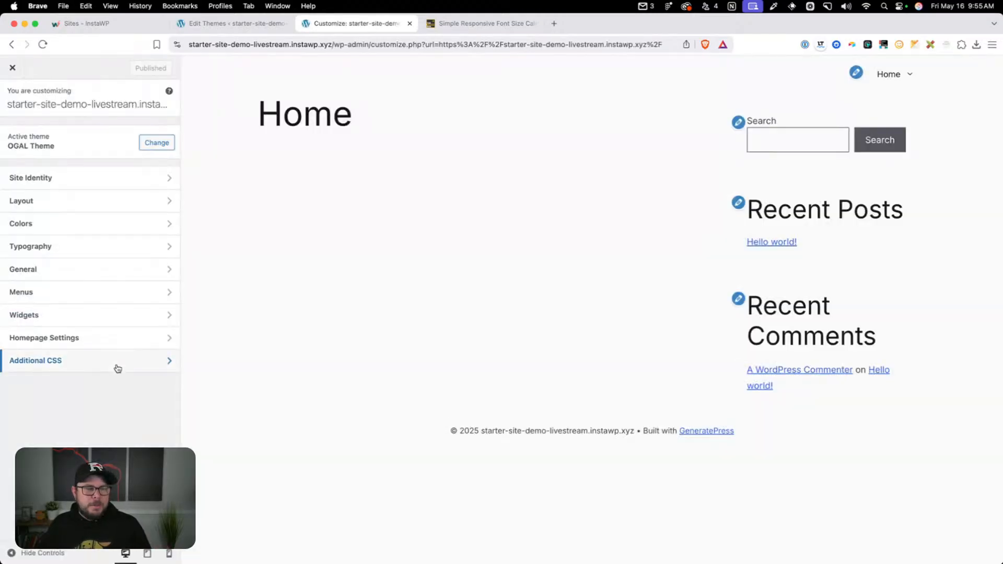
click(116, 361)
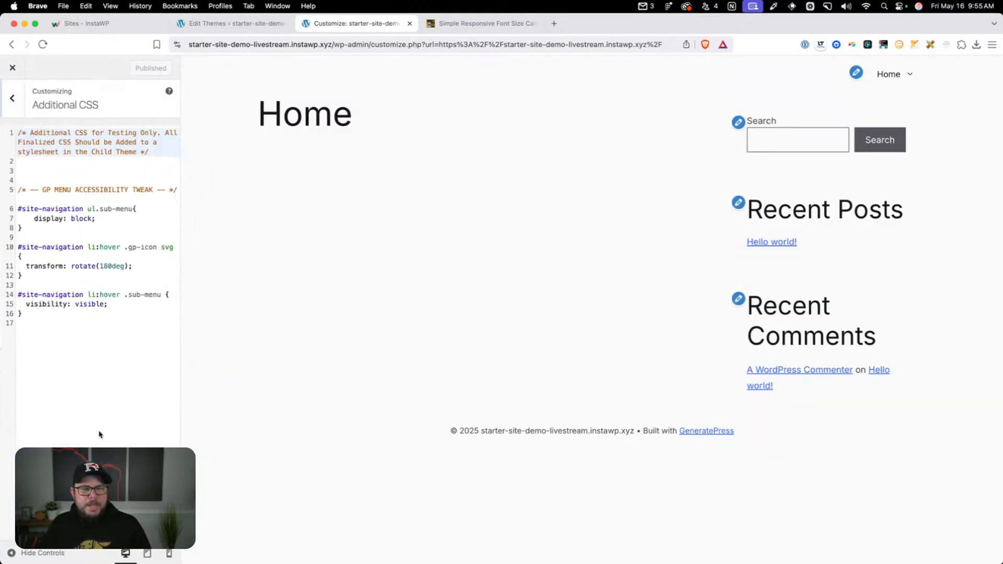
drag(100, 434, 6, 189)
key(BackSpace)
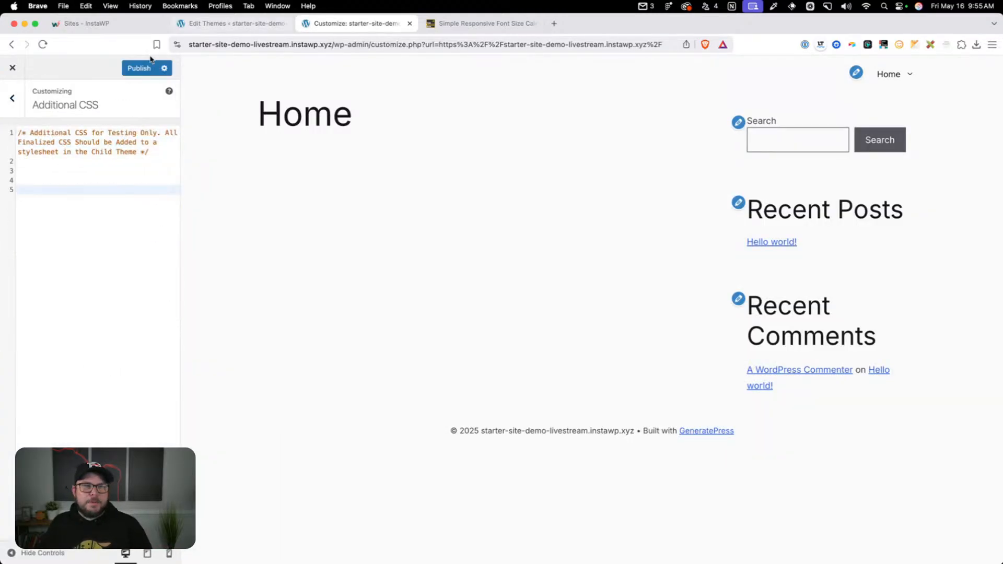
click(148, 68)
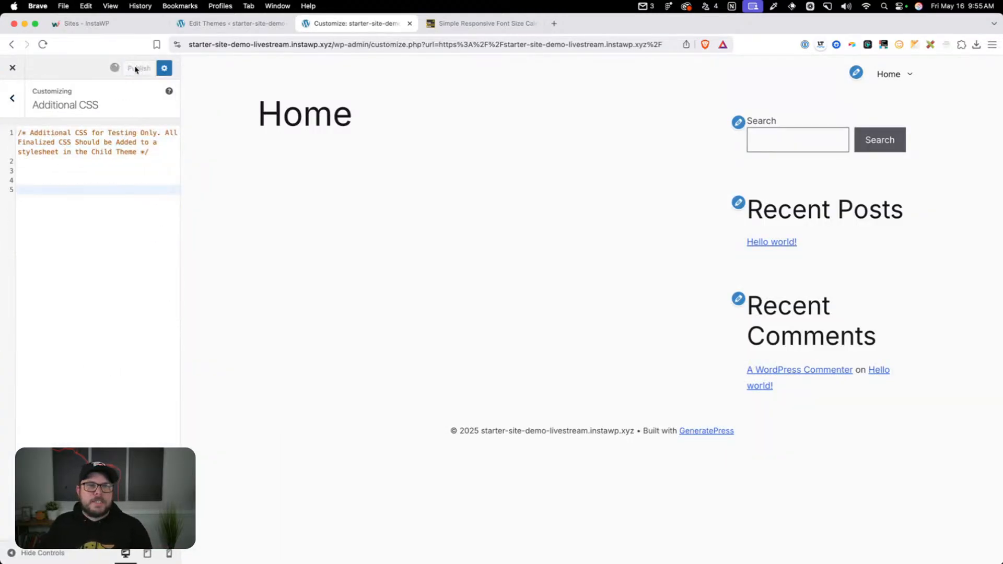
click(410, 23)
Save overrides.css again and review the menu accessibility rules near its end
click(249, 349)
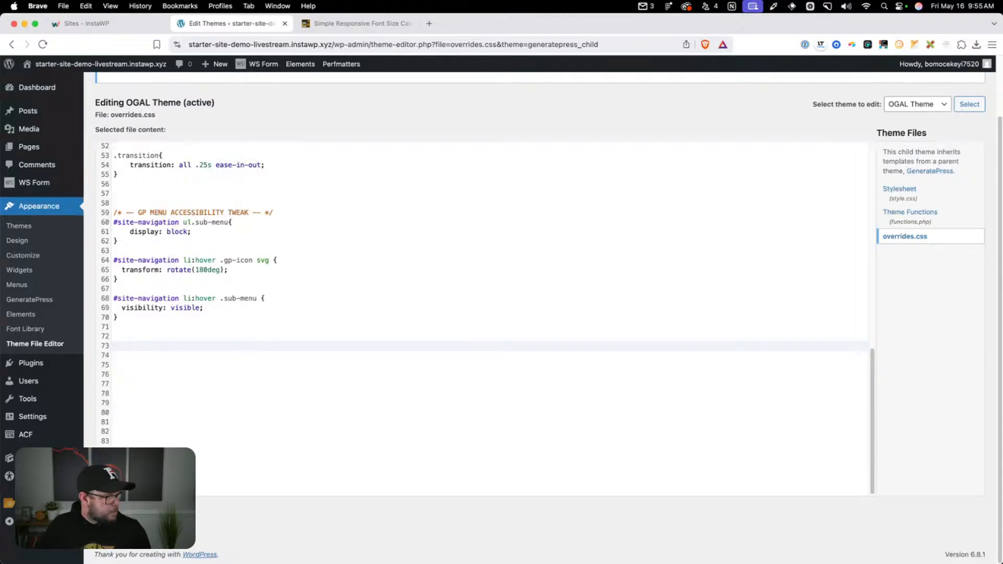
click(203, 452)
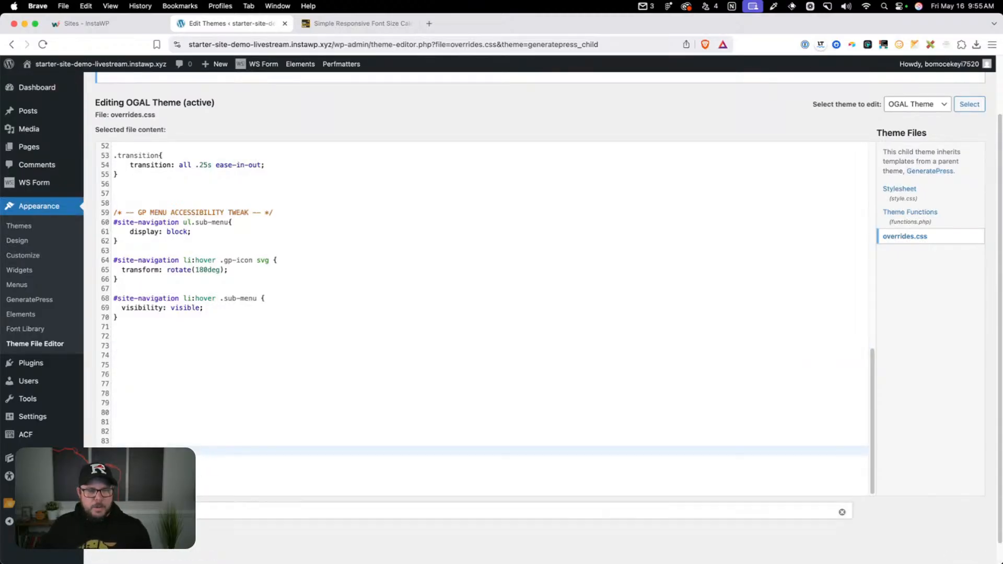
scroll(277, 433, up, 10)
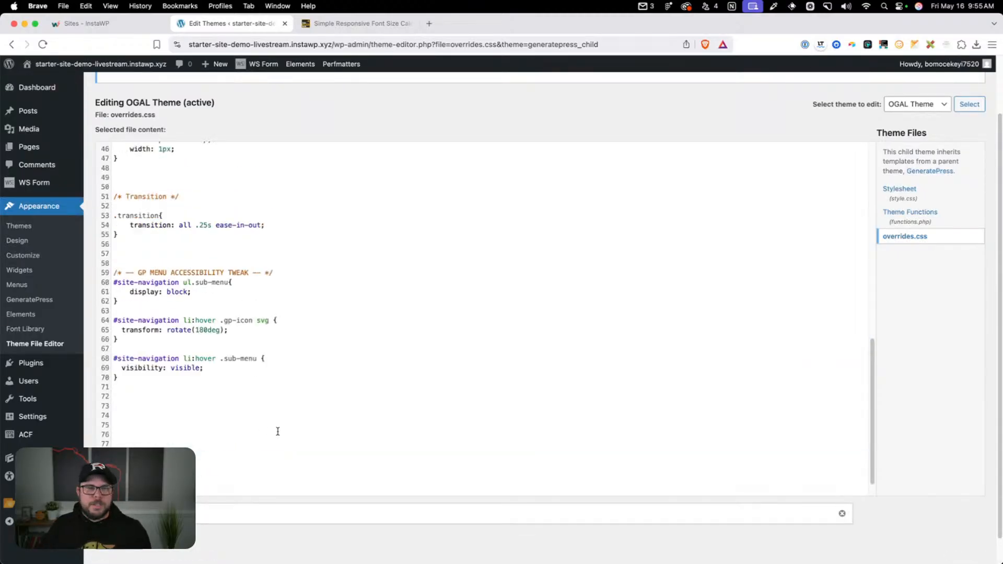
scroll(278, 435, down, 10)
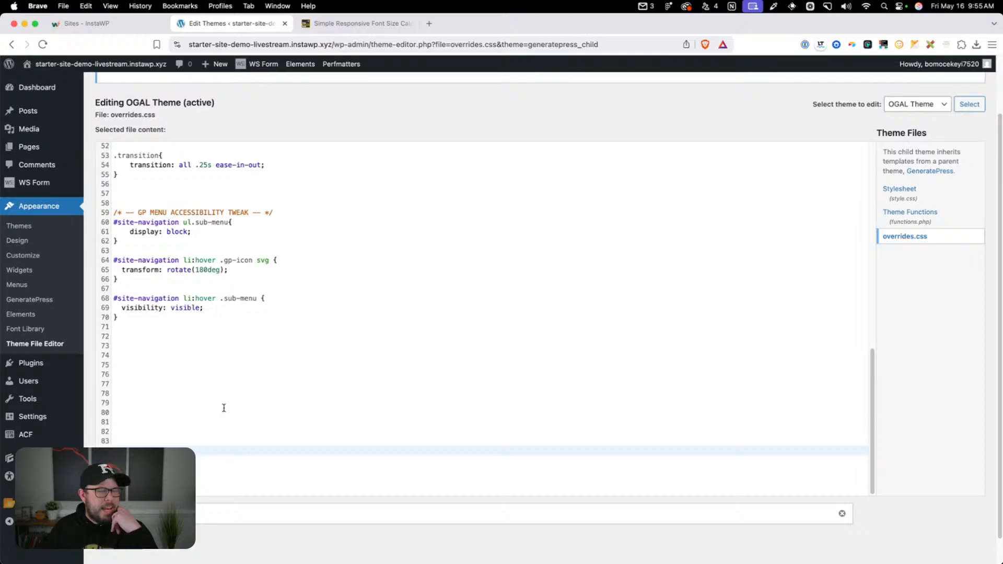
Open YouTube in a new tab, search for the creator of the Permaslug channel by name, and open the channel
click(429, 23)
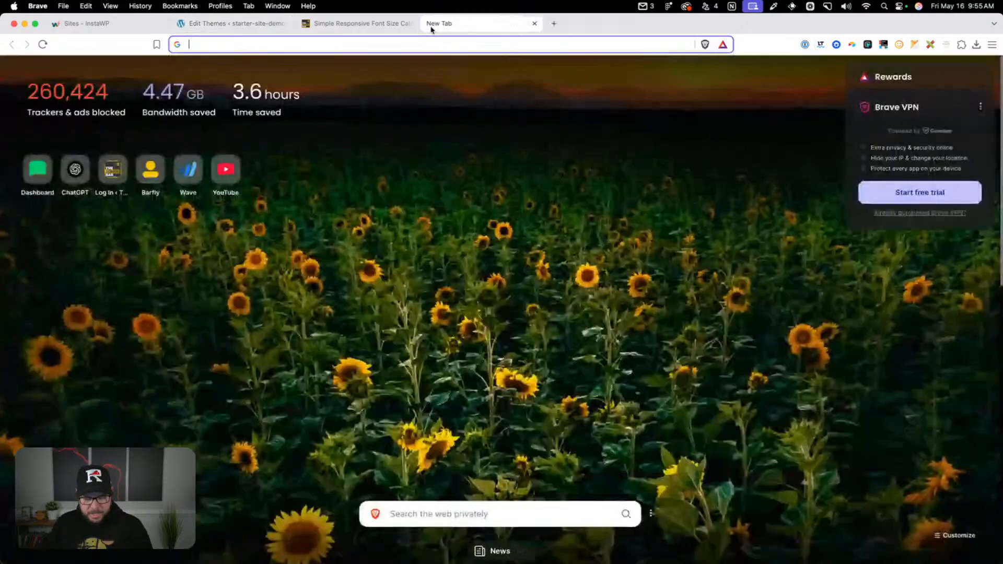
text(you)
key(Down)
key(Return)
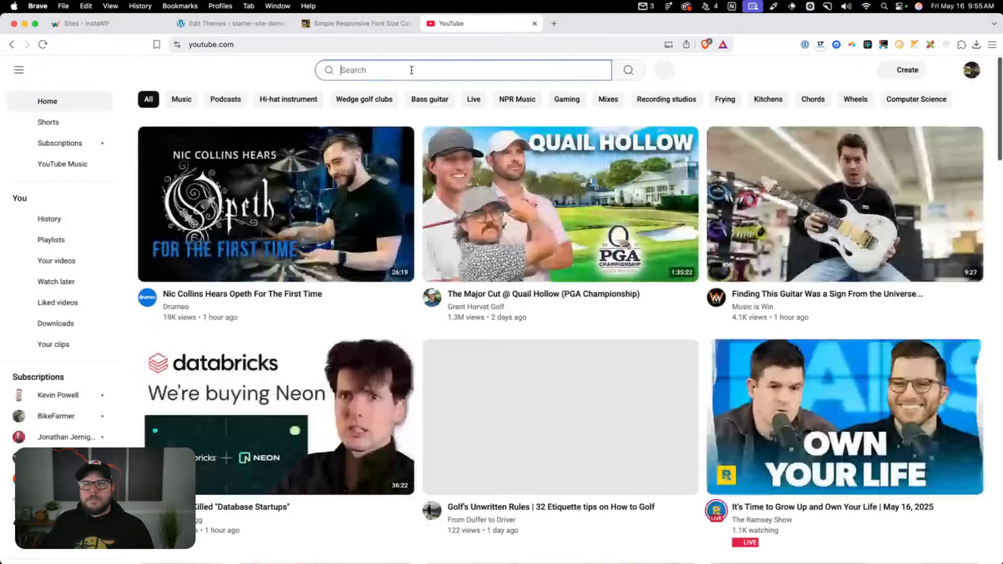
click(410, 70)
text(jonatha)
text(n jernigan)
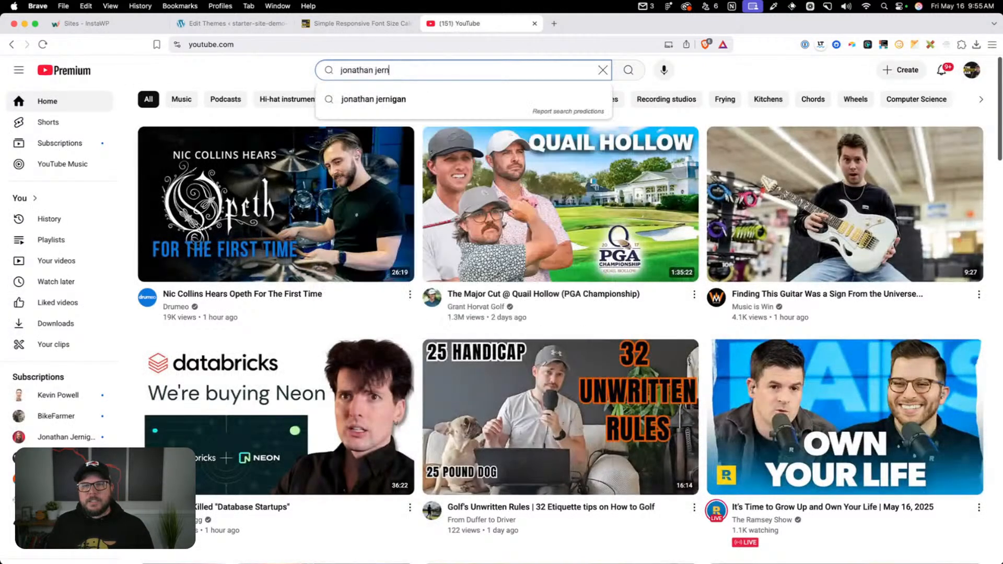
key(Return)
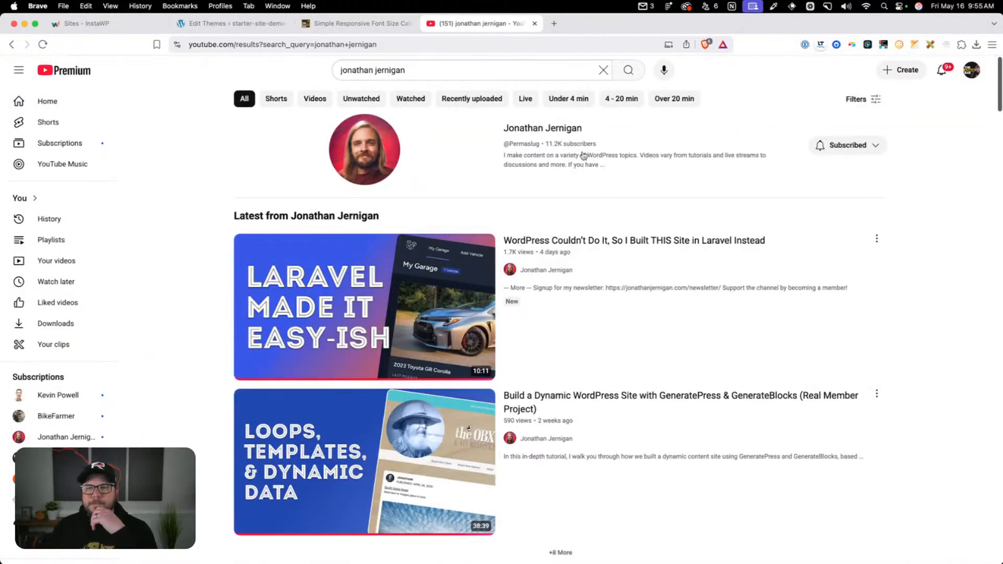
click(573, 131)
Browse the channel's videos and open "Super Easy Container Links in GenerateBlocks 2.0 (GB Quick Bit #02)"
scroll(575, 313, down, 4)
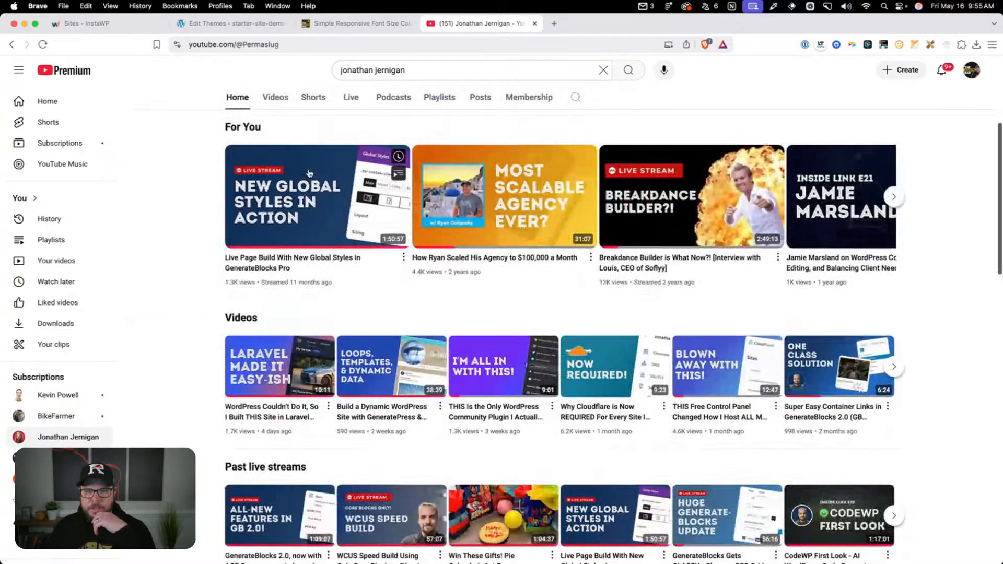
scroll(418, 261, up, 2)
click(275, 188)
scroll(541, 282, down, 4)
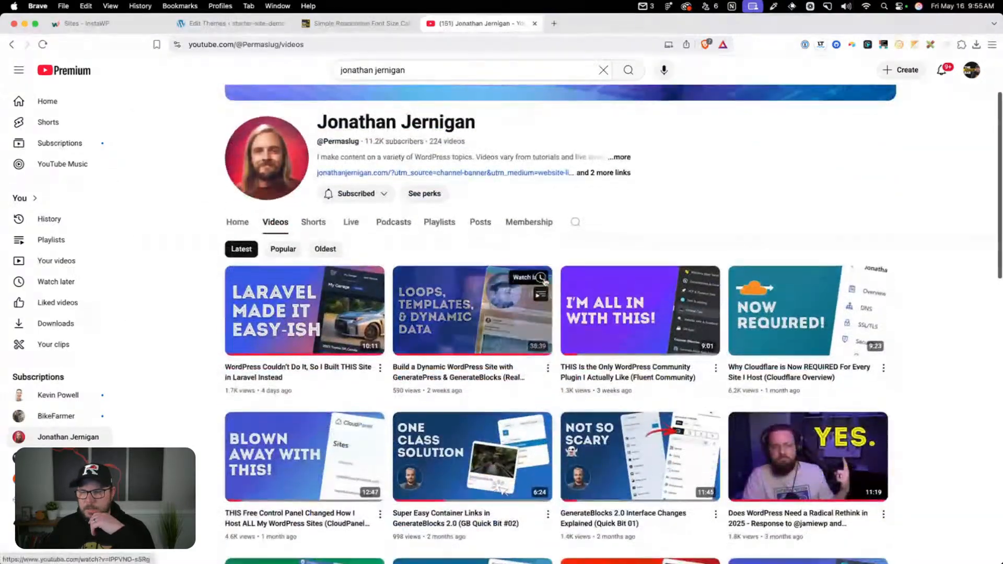
click(435, 451)
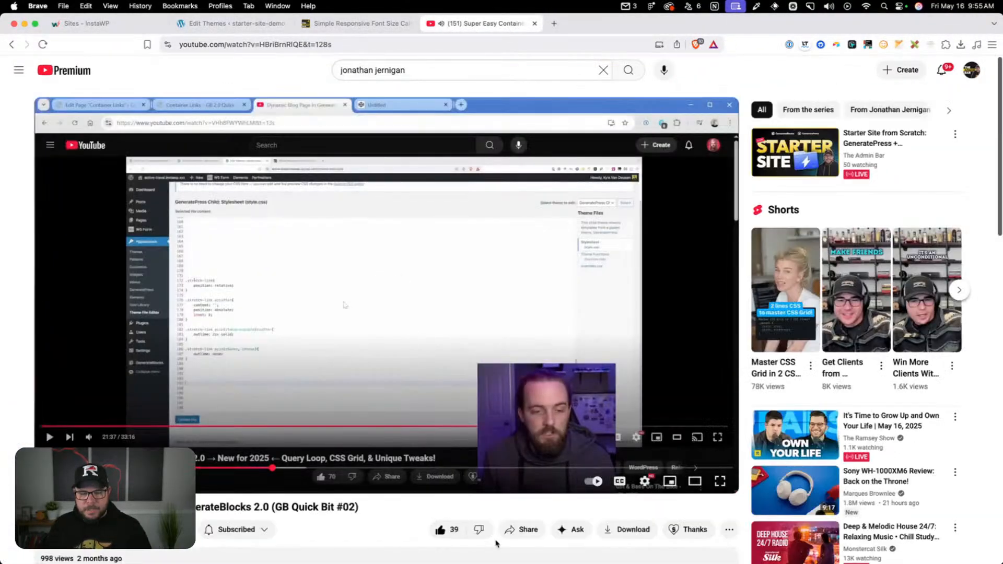
Copy the video's share link without a start time, then close the sharing dialog and the YouTube tab
click(522, 529)
click(590, 365)
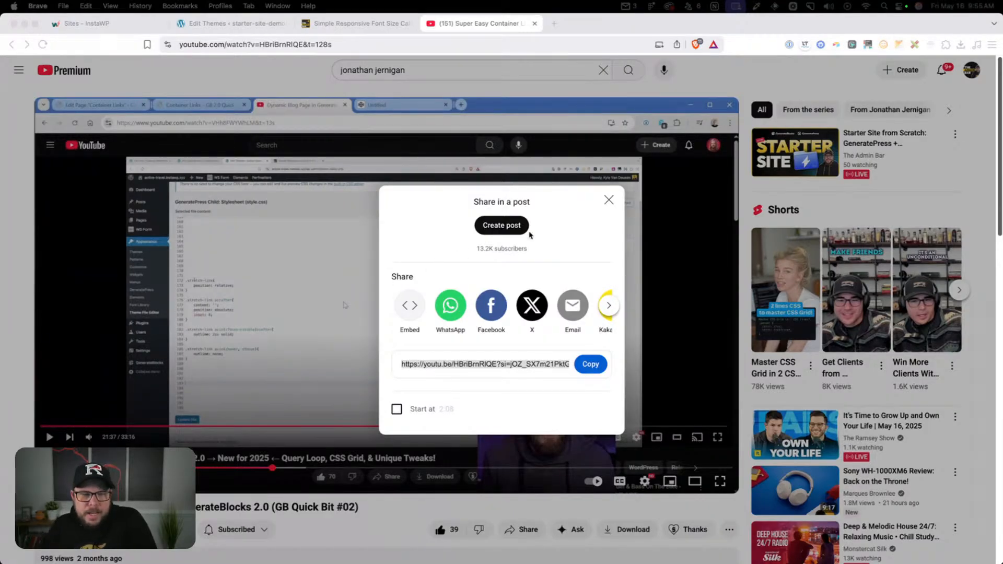
click(616, 201)
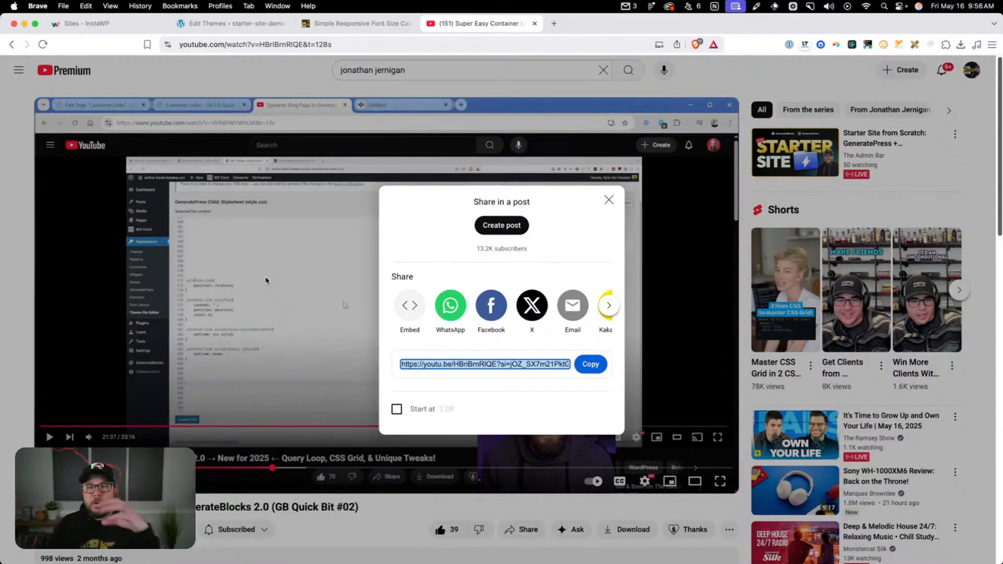
click(610, 201)
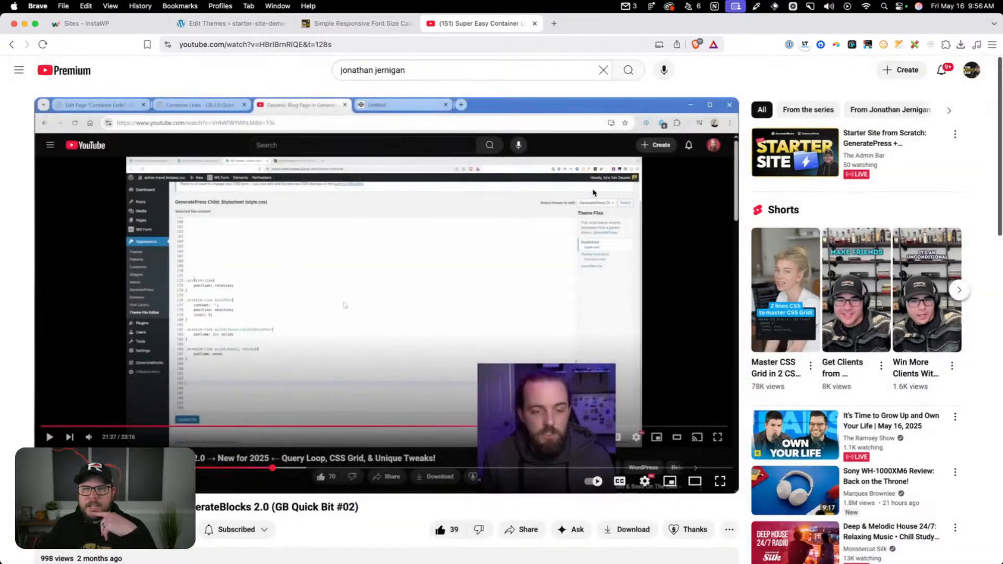
click(534, 23)
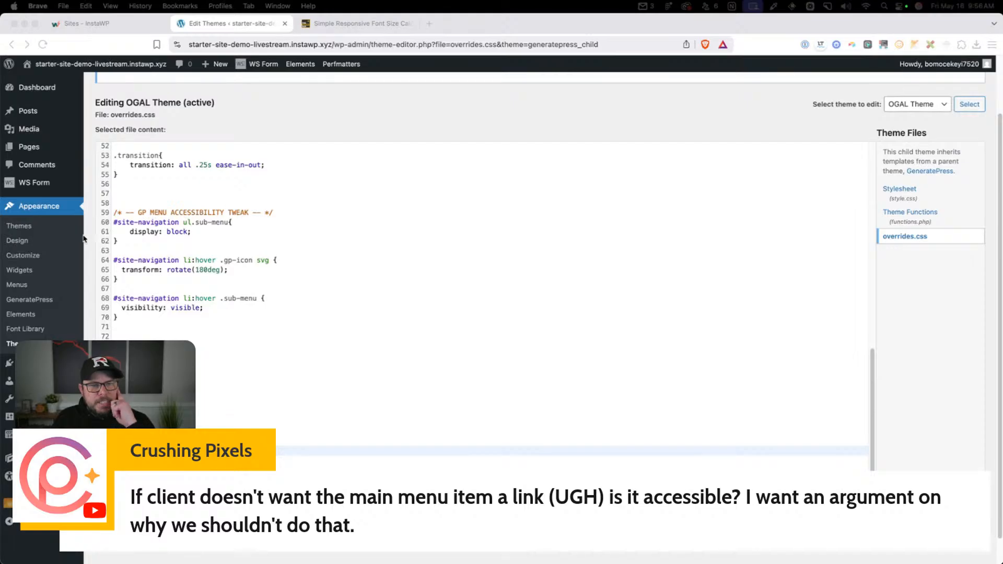
Add a custom link labelled "Non Clickable" with the URL # to the Primary menu
click(37, 285)
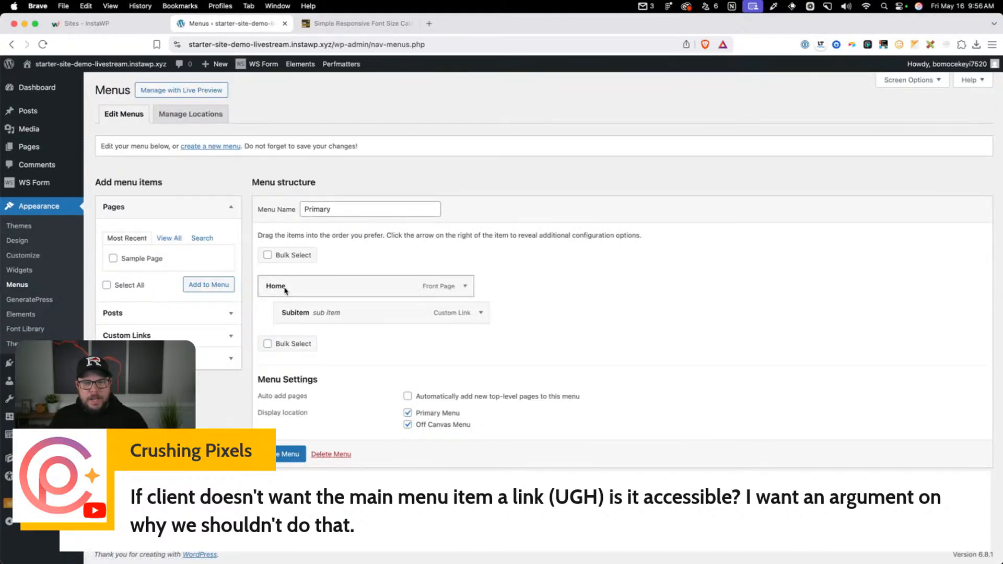
click(160, 337)
click(146, 285)
text(#)
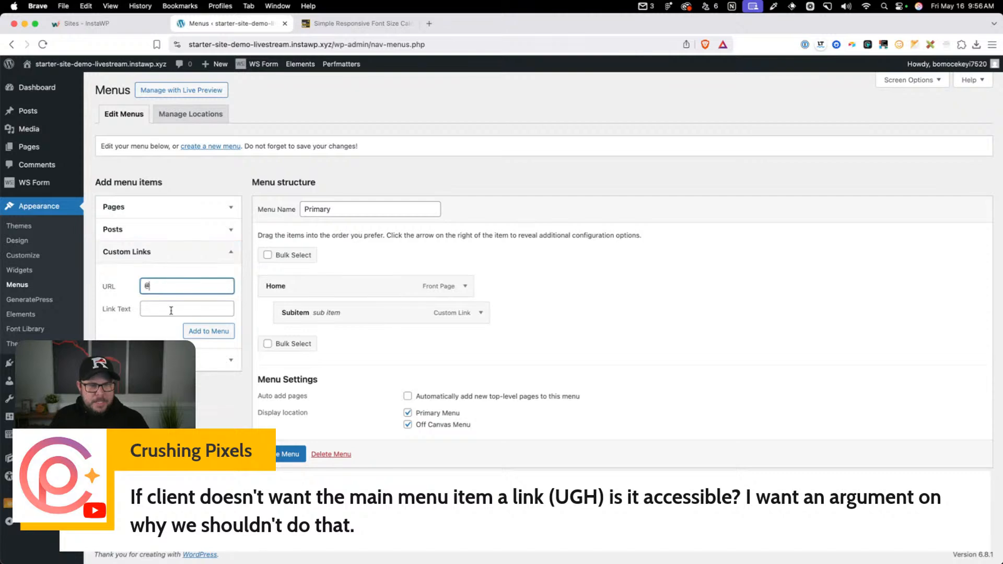
click(171, 308)
click(168, 287)
key(BackSpace)
text(#)
click(153, 308)
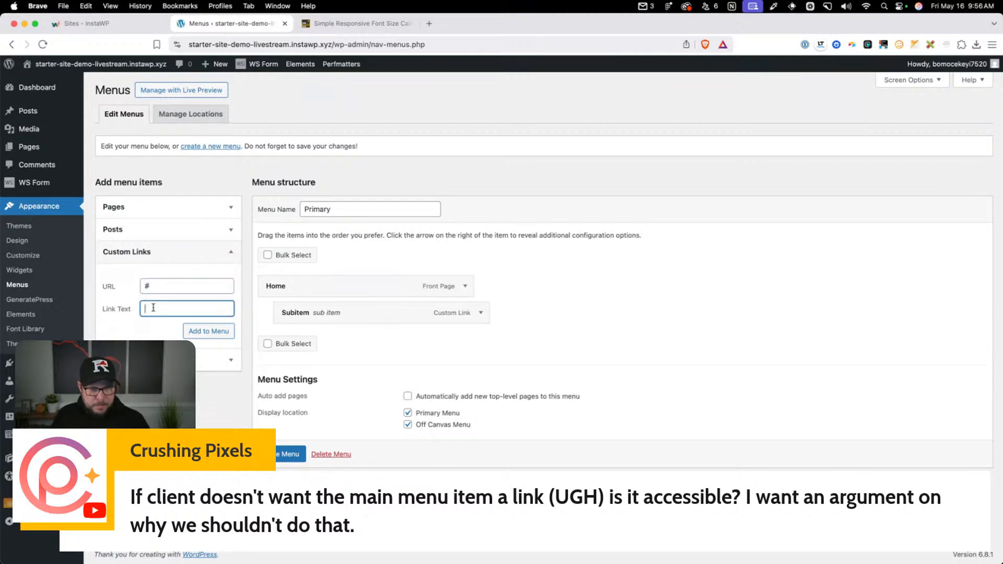
text(Non Clickable)
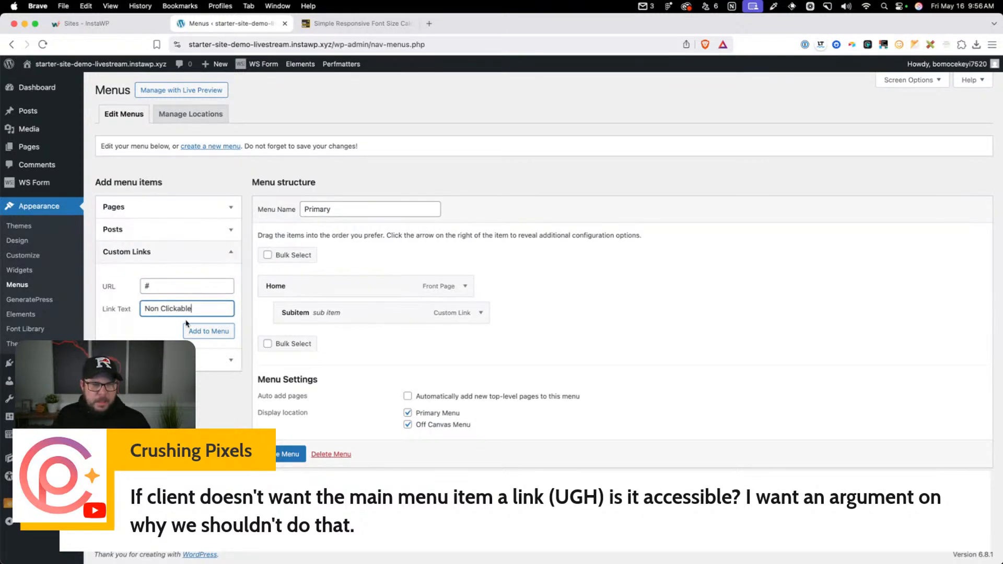
click(189, 328)
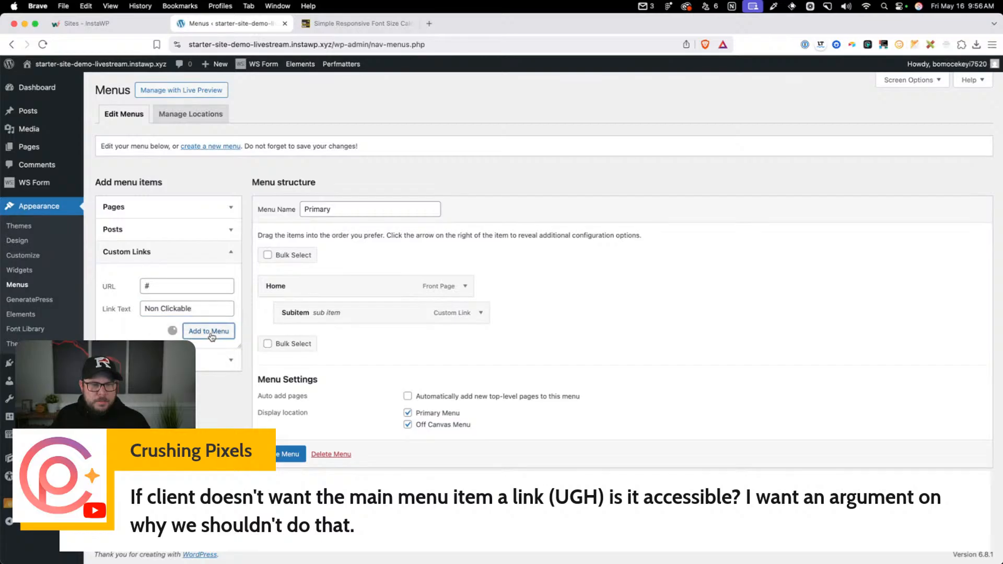
Add a custom link "Subitem" with the URL #, nest it under Non Clickable, and save the Primary menu
click(158, 288)
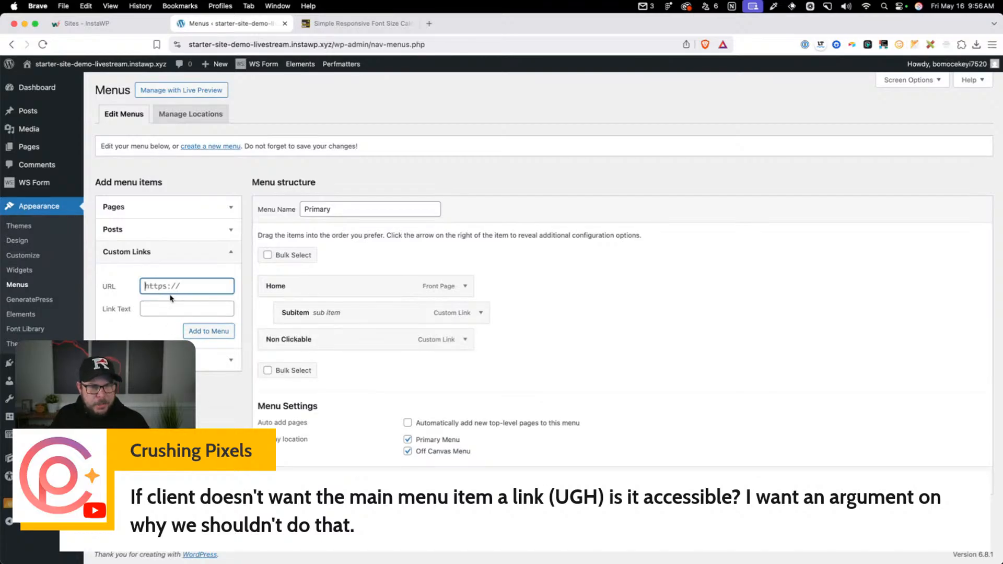
text(#)
click(160, 309)
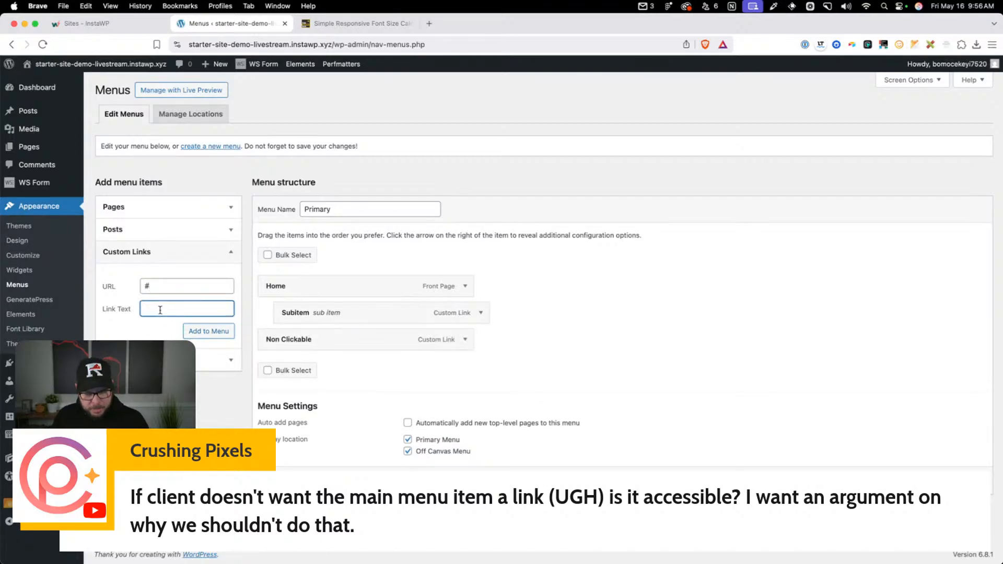
text(Subitem)
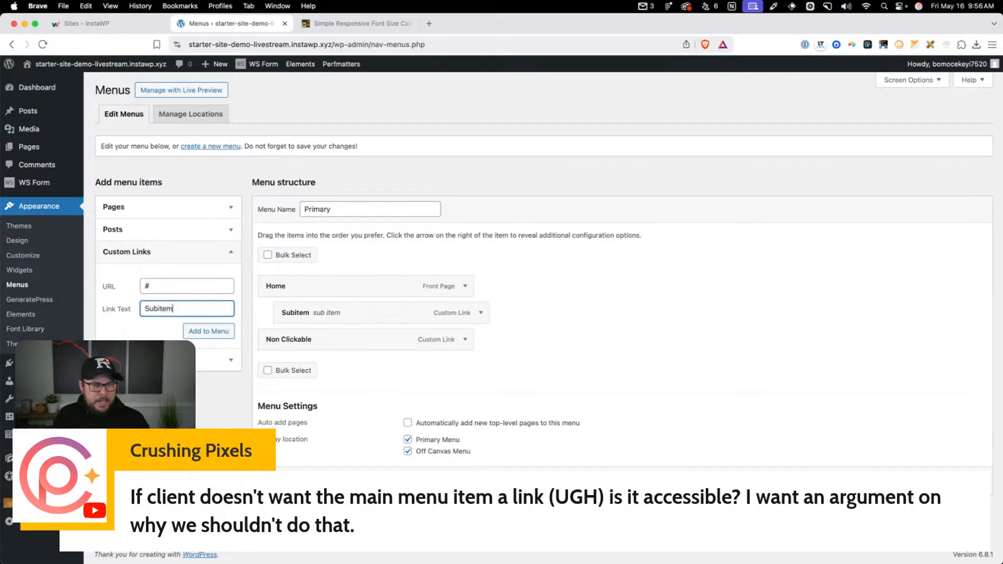
click(209, 330)
drag(271, 358, 296, 366)
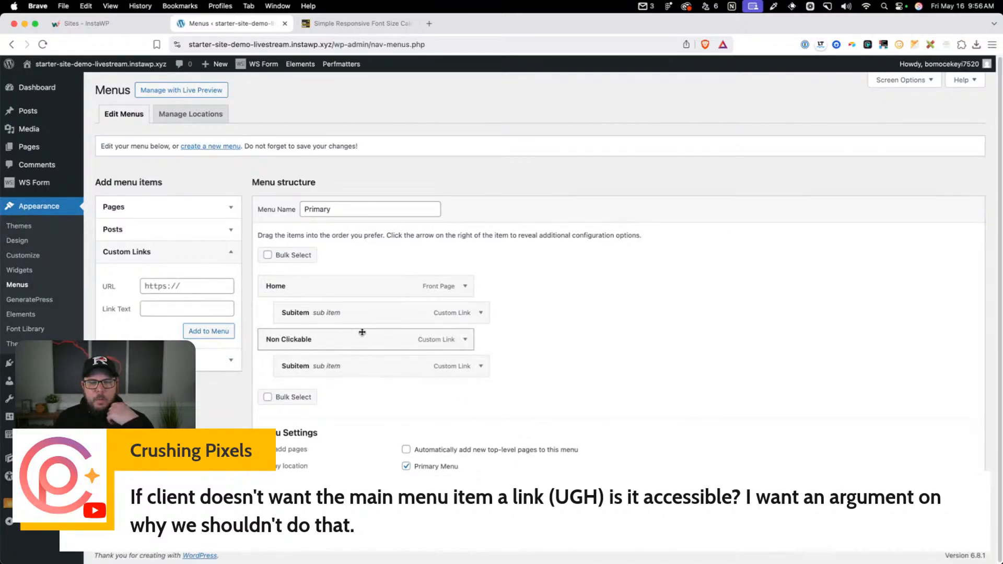
click(280, 507)
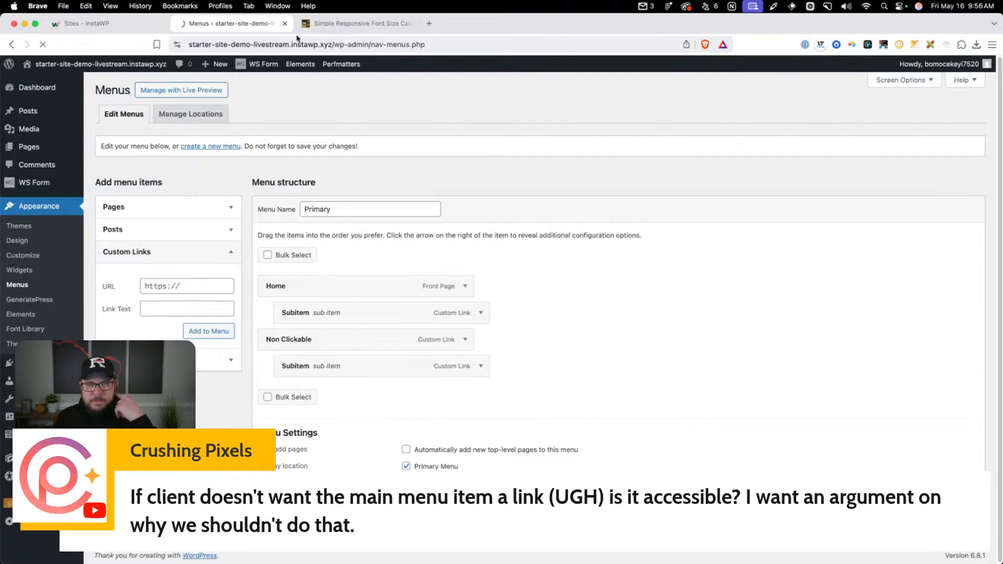
Open the site's front end in a new tab and inspect the link element of the Non Clickable menu item
super+click(119, 69)
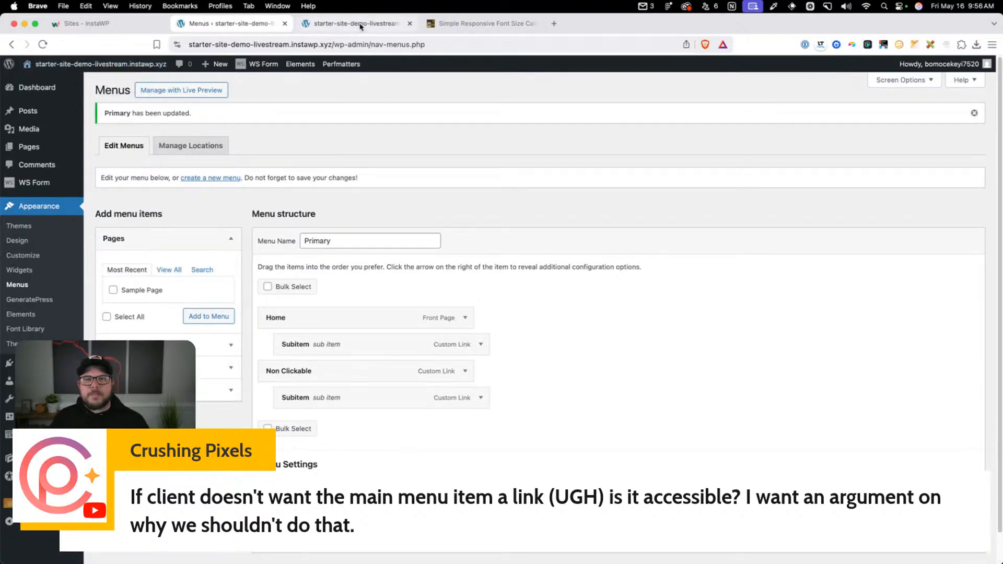
click(359, 25)
right_click(363, 129)
click(473, 308)
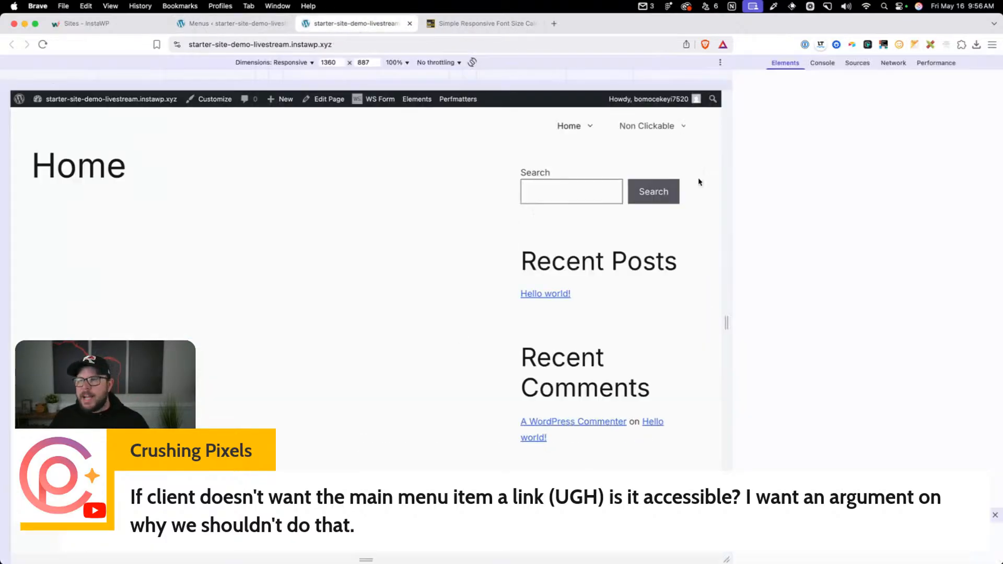
click(740, 62)
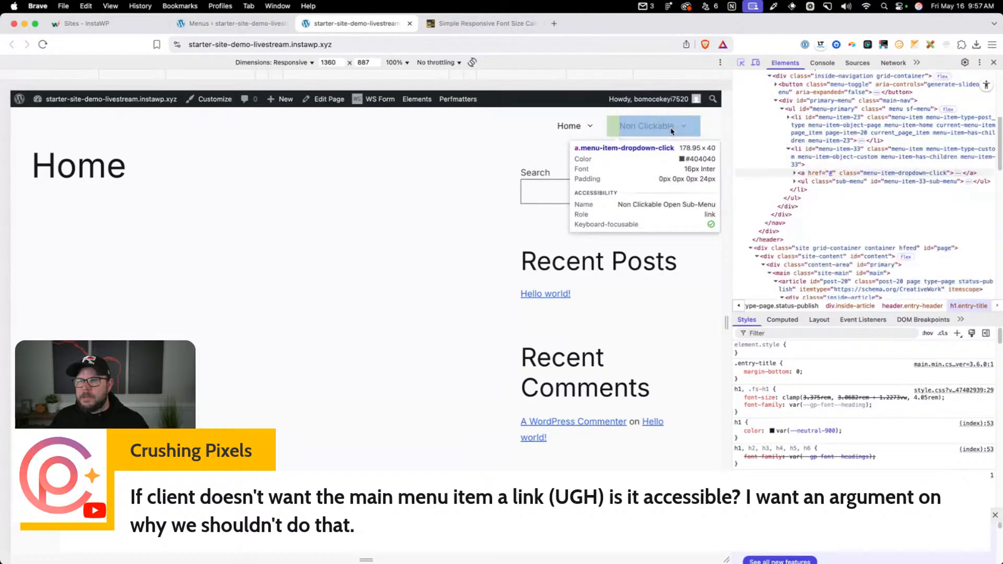
click(672, 131)
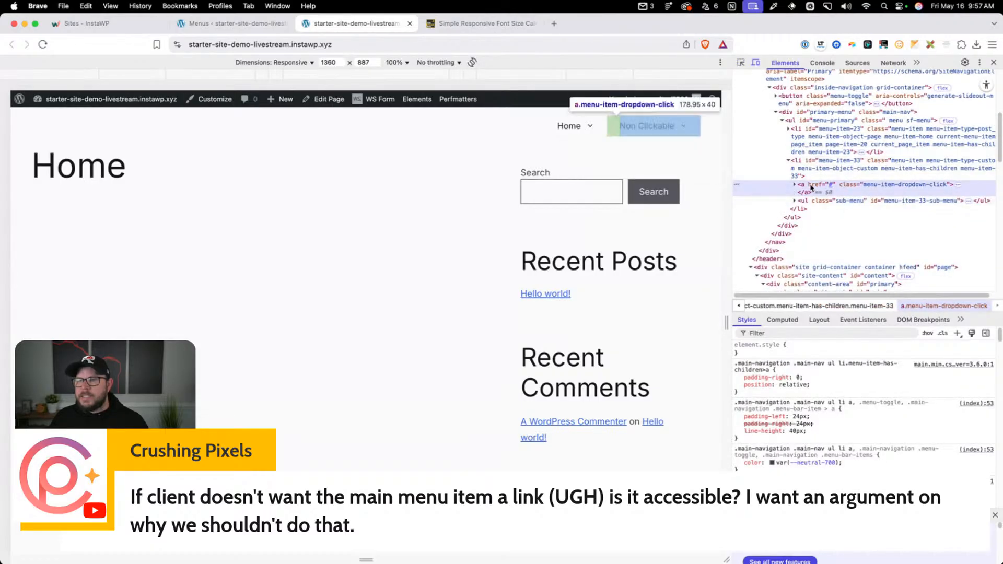
Clear the URL of the Non Clickable item in the Primary menu and collapse its settings
click(229, 22)
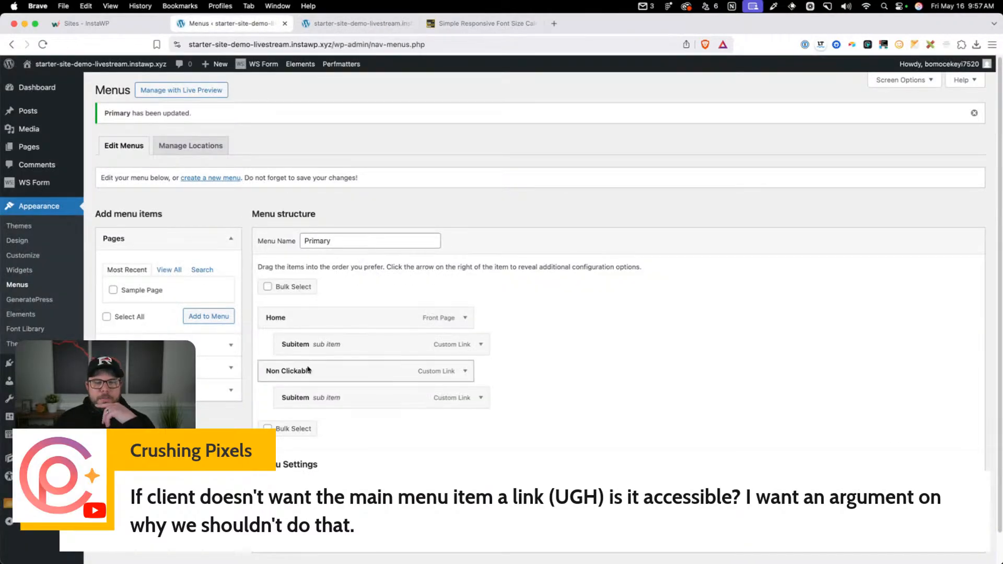
click(465, 371)
click(304, 410)
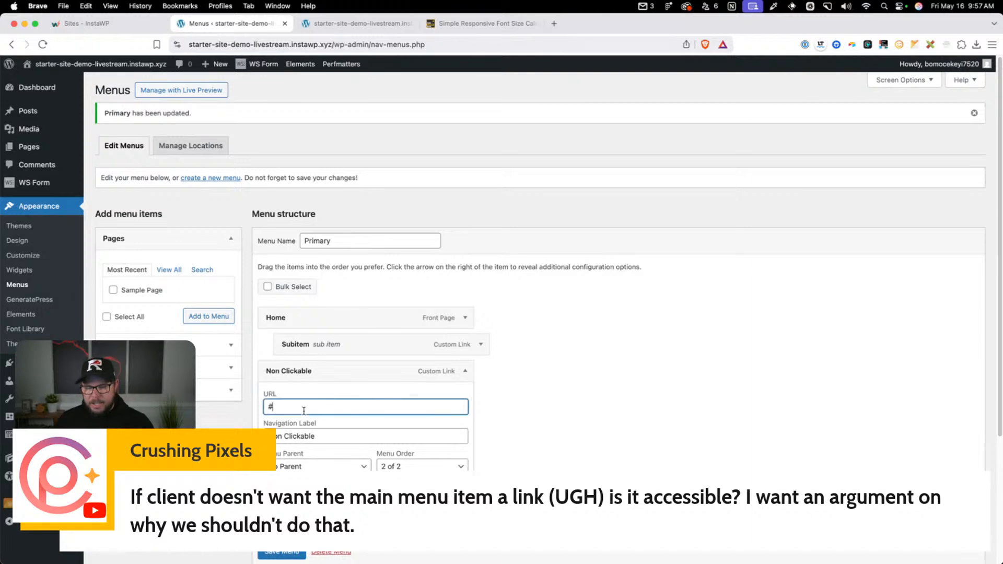
key(BackSpace)
click(560, 416)
scroll(557, 415, down, 3)
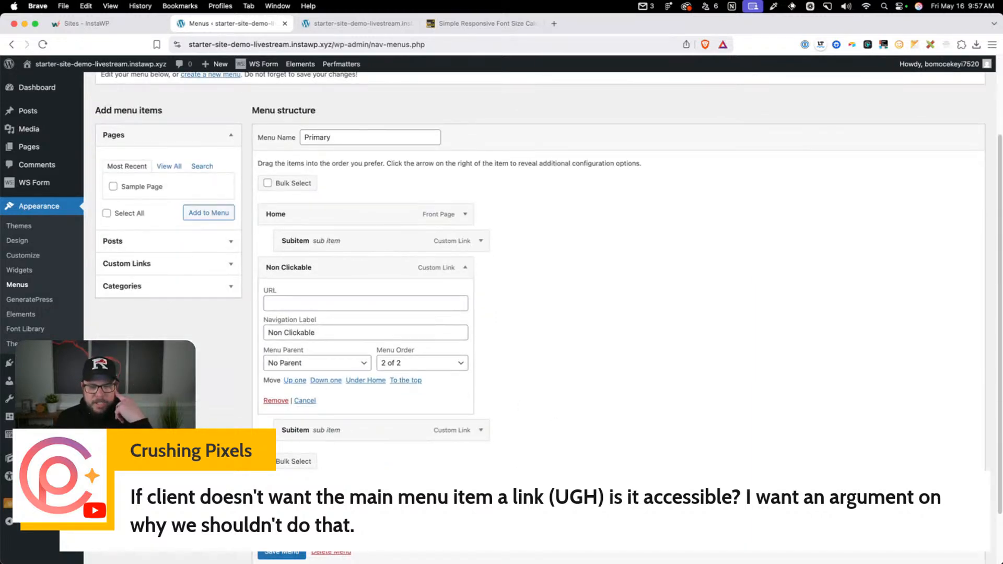
click(465, 267)
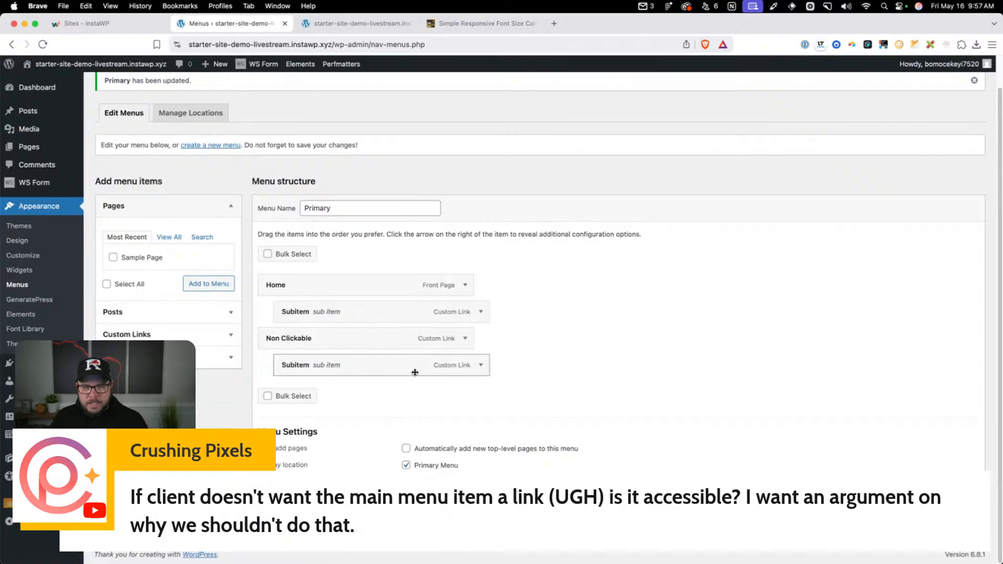
Set the URL of the Subitem under Non Clickable to theadminbar.com, save the menu, and check the parent item's URL
click(479, 367)
triple_click(324, 403)
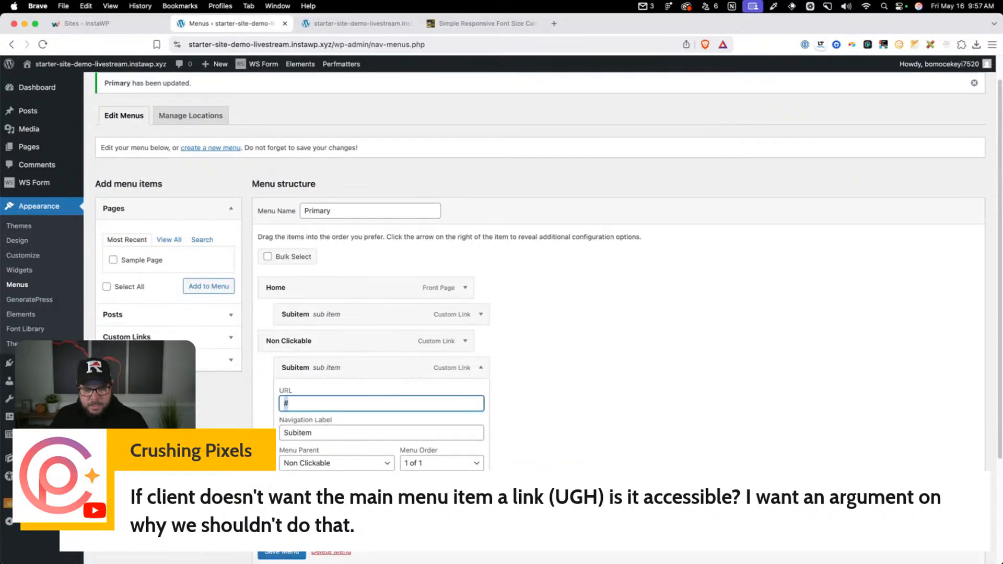
text(theadminbar.com)
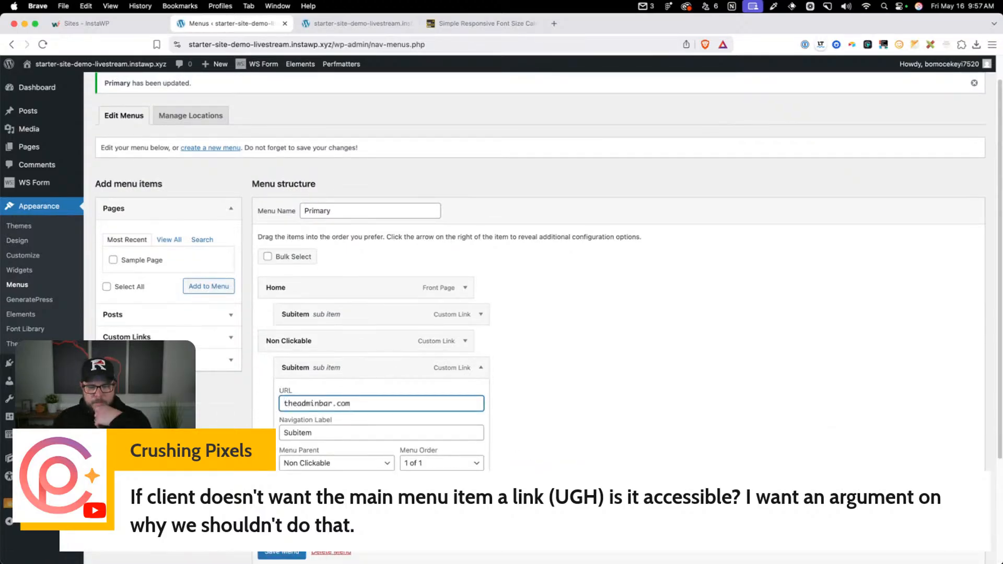
key(Return)
click(465, 371)
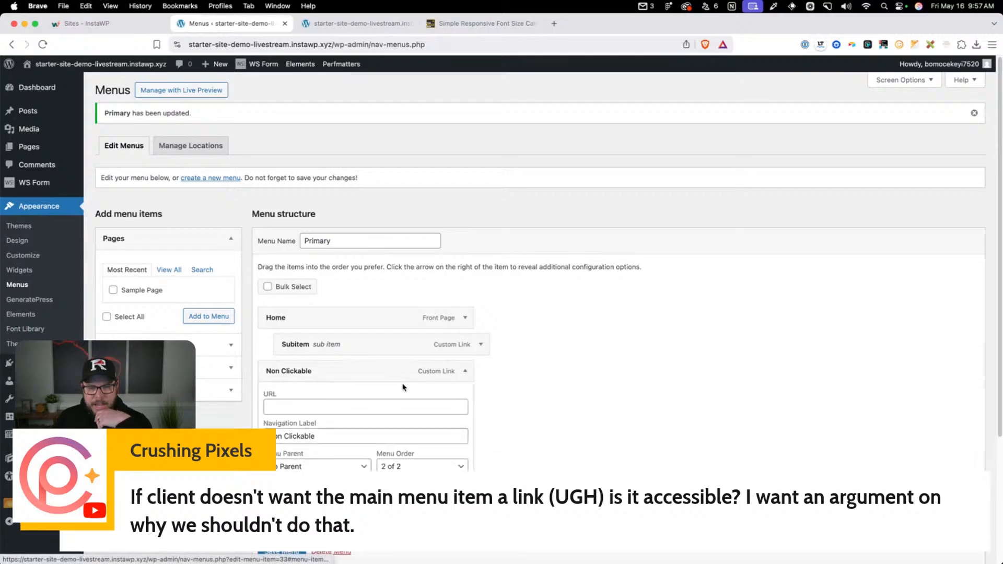
Reload the site's front end and examine the HTML of the Non Clickable item's anchor and dropdown toggle
click(380, 25)
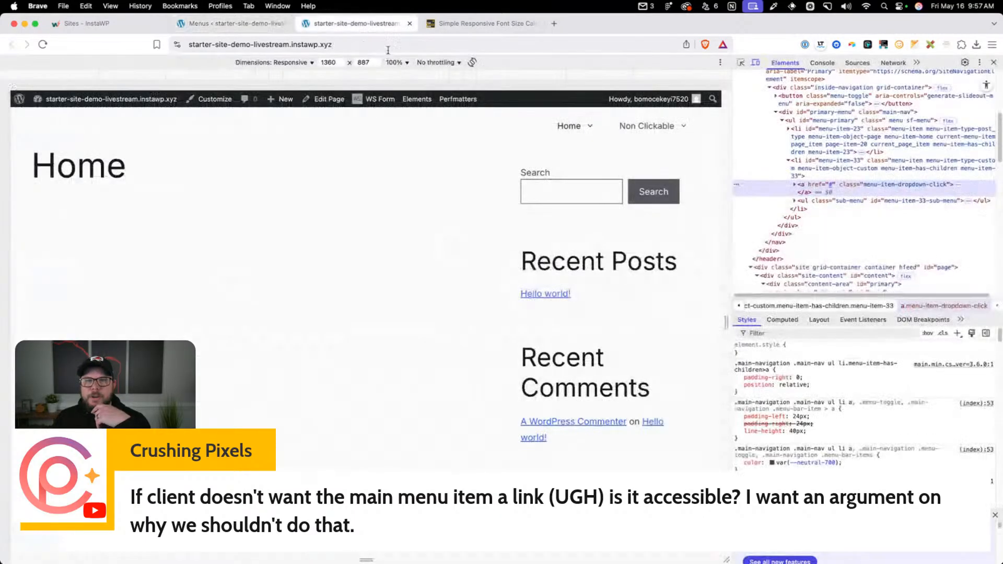
click(387, 49)
key(Return)
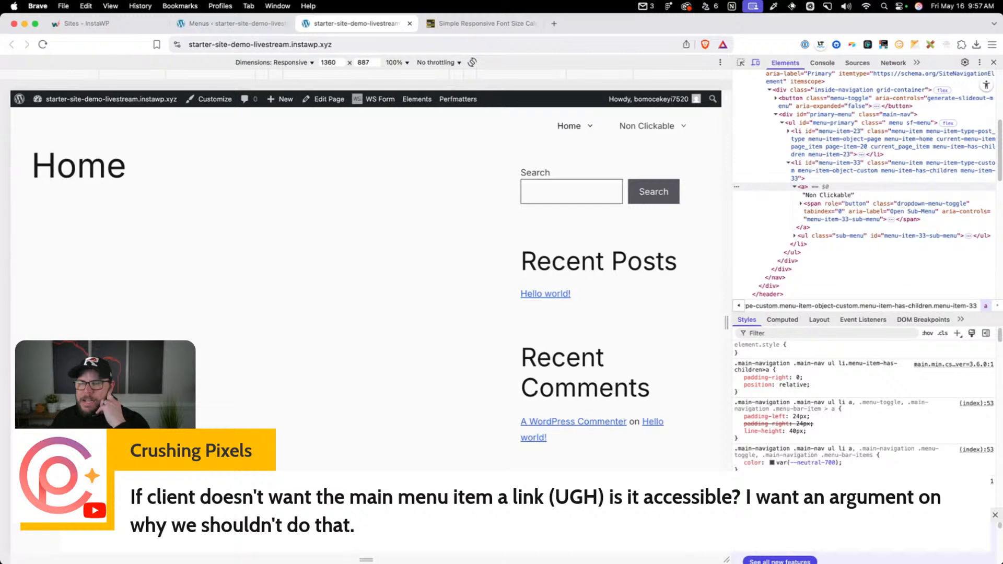
click(821, 196)
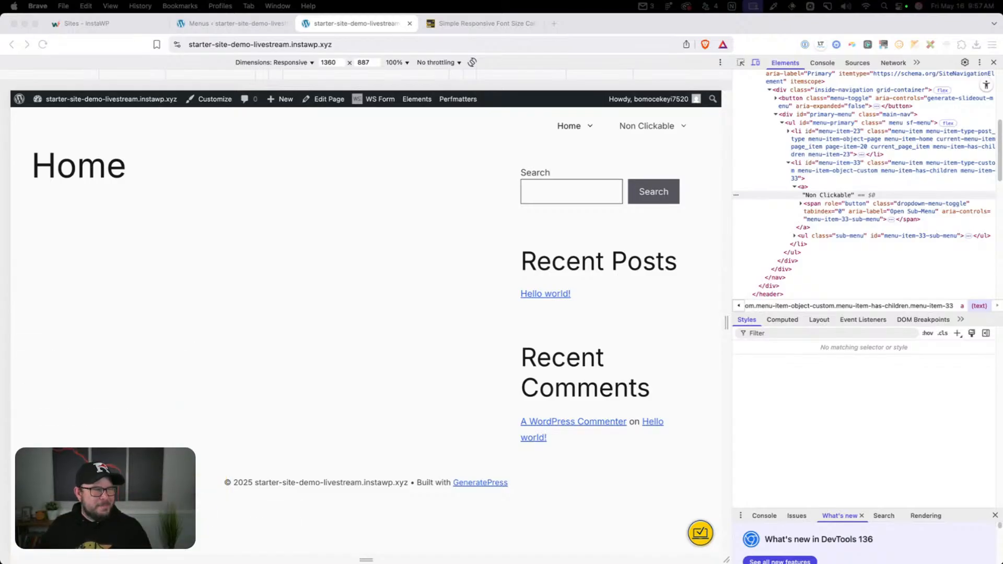
Remove the Non Clickable item and both Subitem entries from the Primary menu, keeping only Home, and save the menu
click(998, 65)
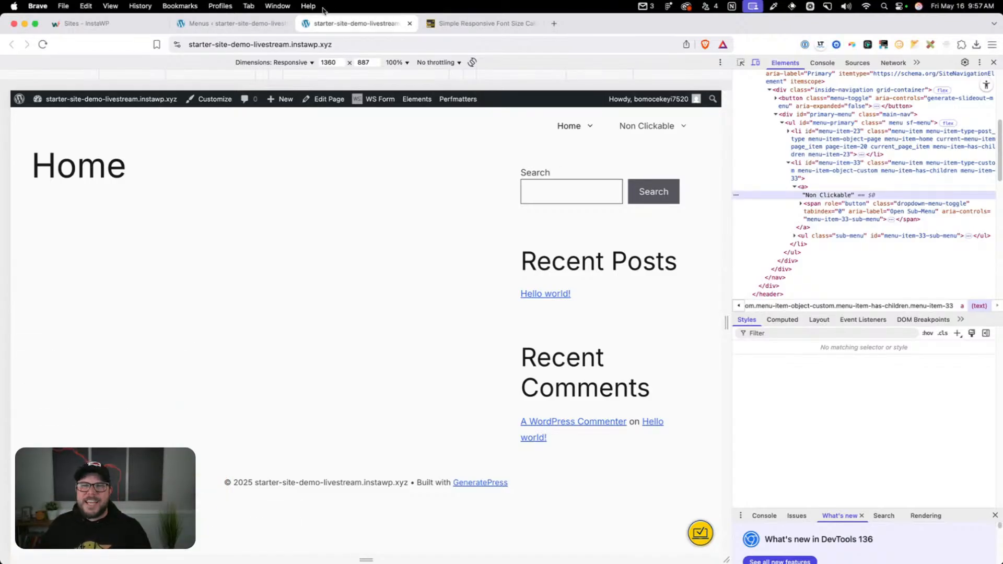
click(410, 24)
click(236, 23)
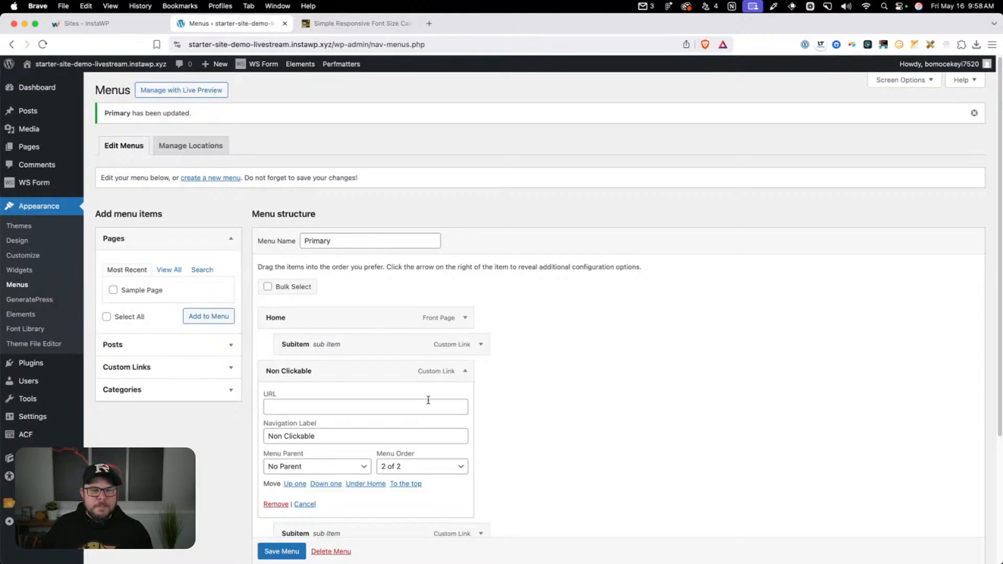
scroll(398, 488, down, 3)
click(275, 420)
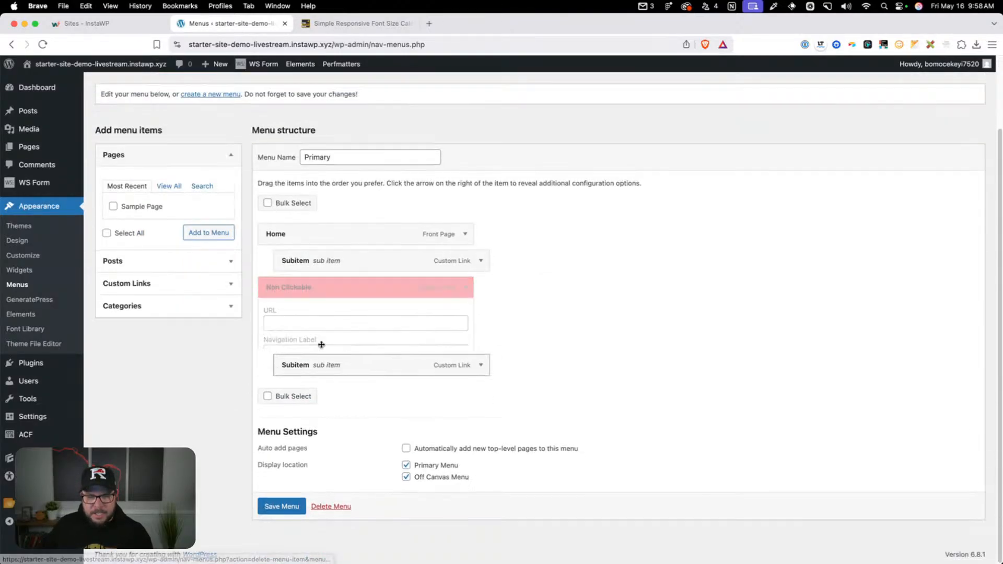
click(464, 364)
click(281, 498)
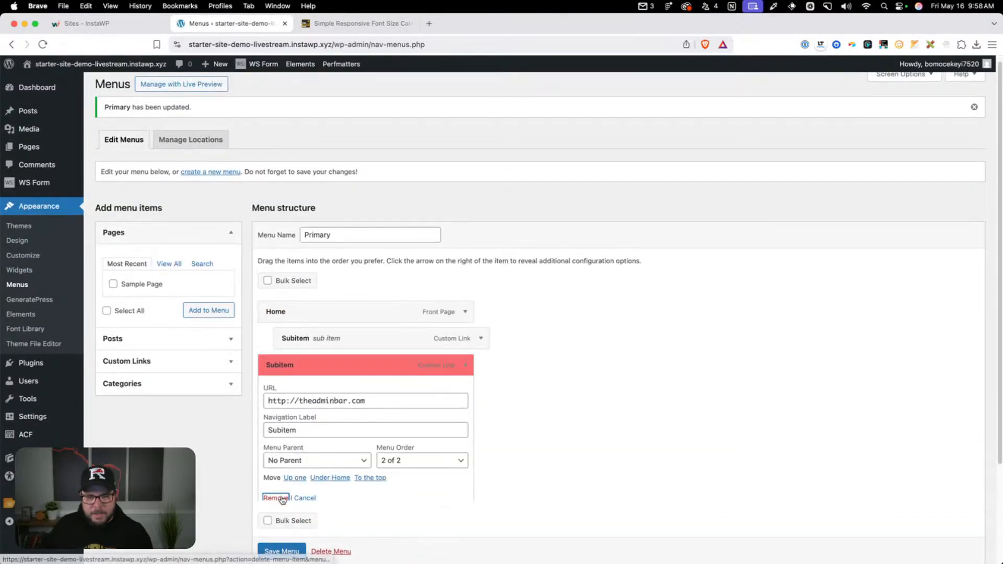
click(477, 345)
click(296, 477)
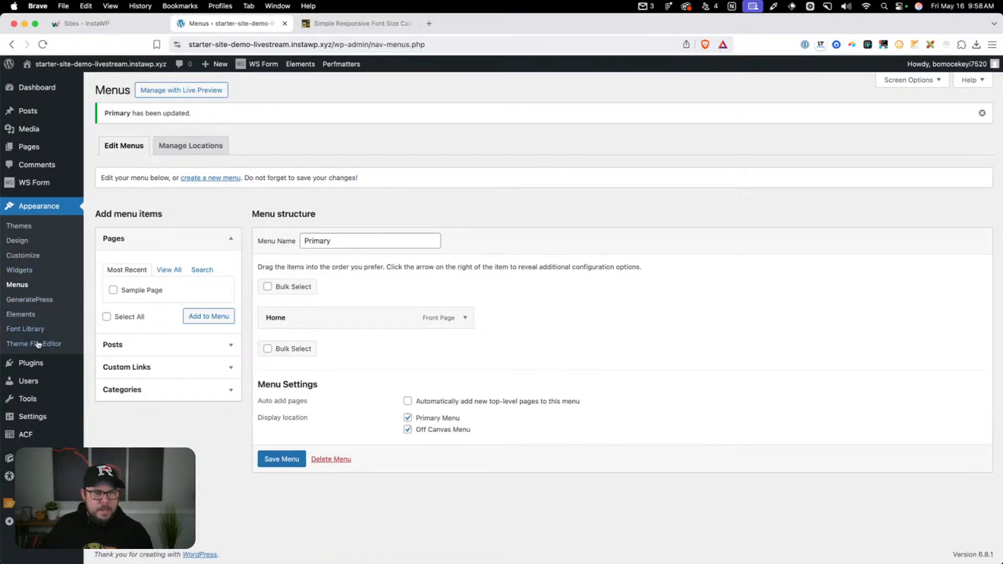
Paste PHP into the OGAL child theme's functions.php that enqueues the frontend stylesheets, adds block editor styles and injects Customizer CSS
click(37, 343)
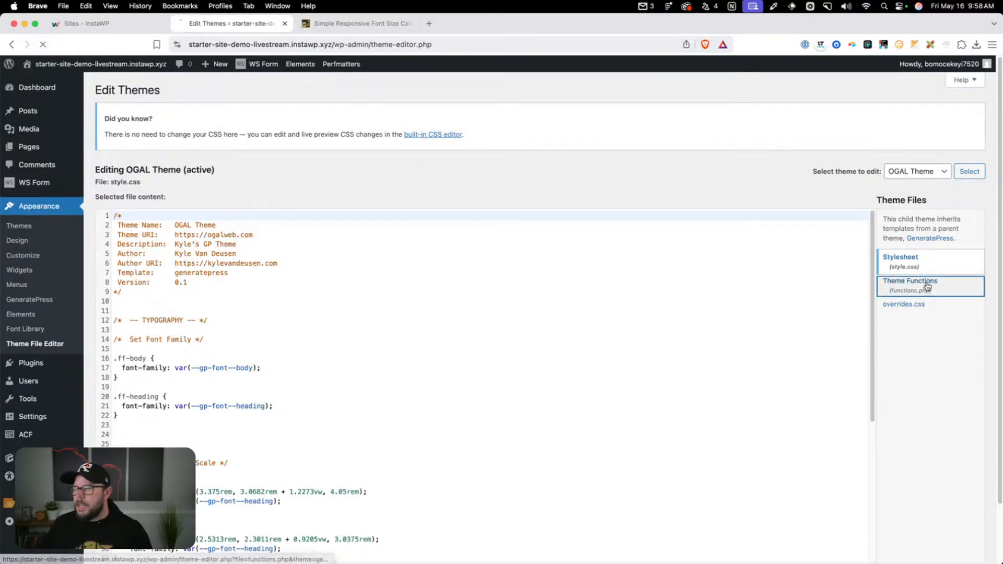
click(895, 281)
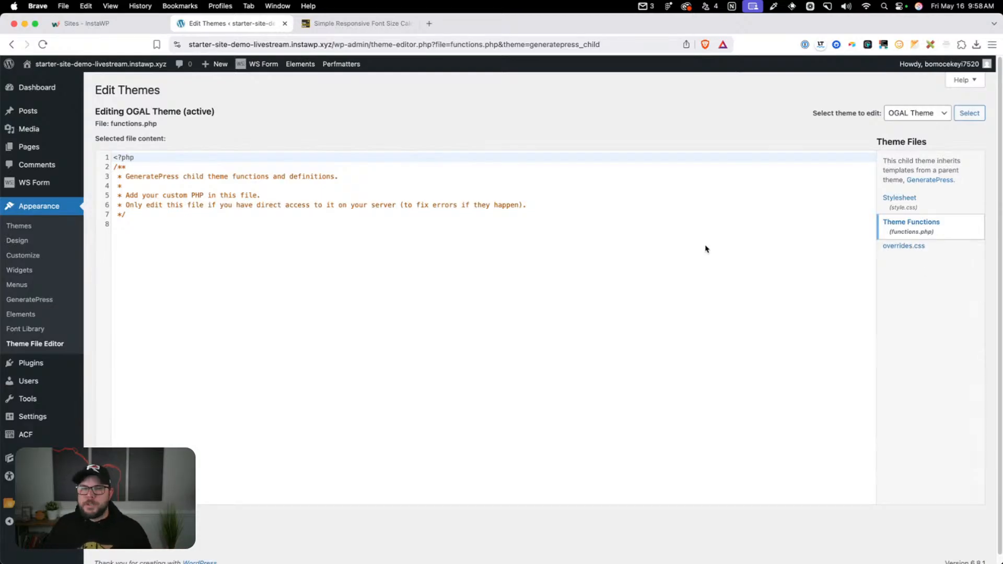
click(294, 291)
key(Return)
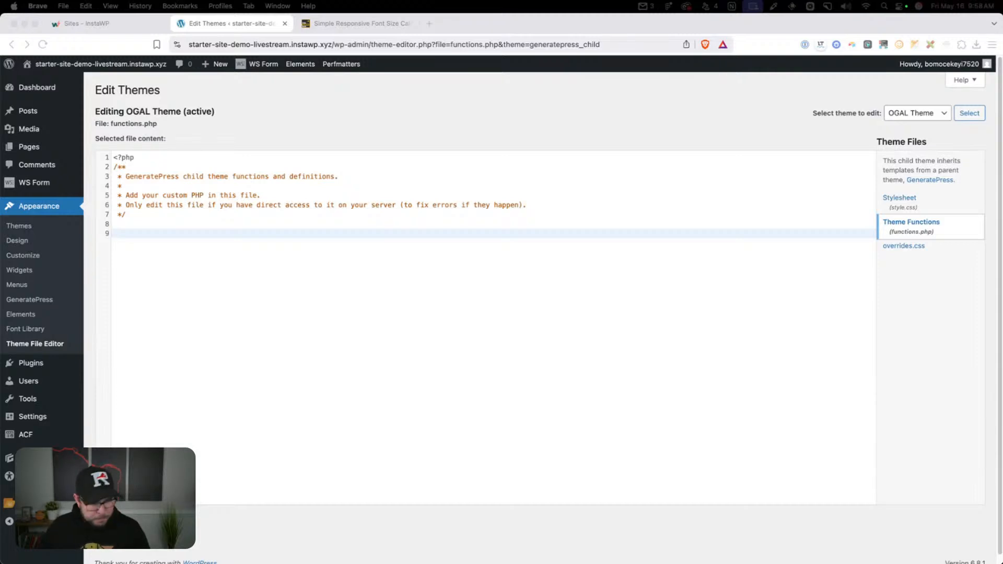
key(super+v)
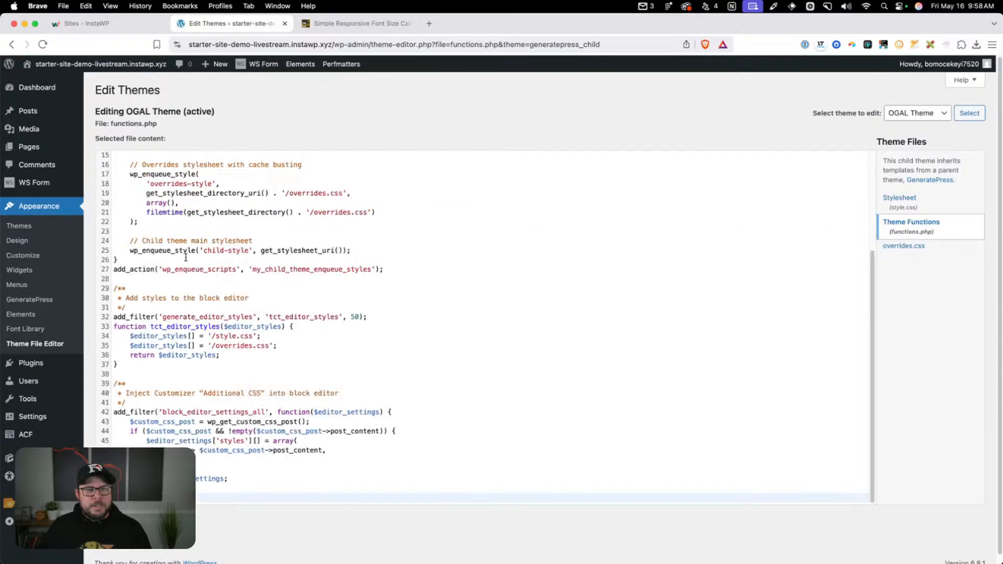
Review the frontend enqueue function in functions.php, including the parent stylesheet and the cache-busted overrides.css entry
scroll(232, 289, up, 1)
scroll(231, 289, down, 5)
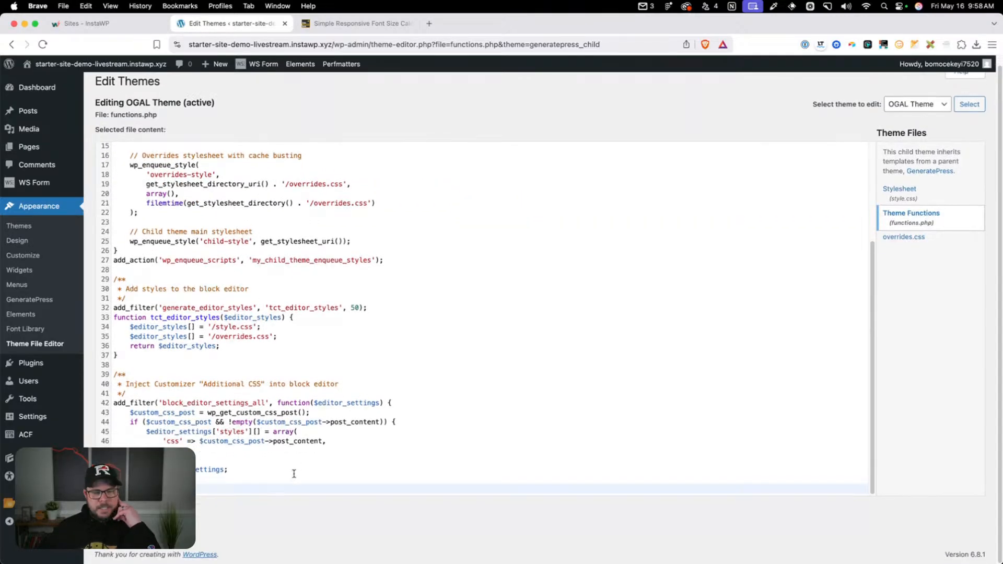
scroll(300, 316, down, 3)
scroll(301, 316, up, 10)
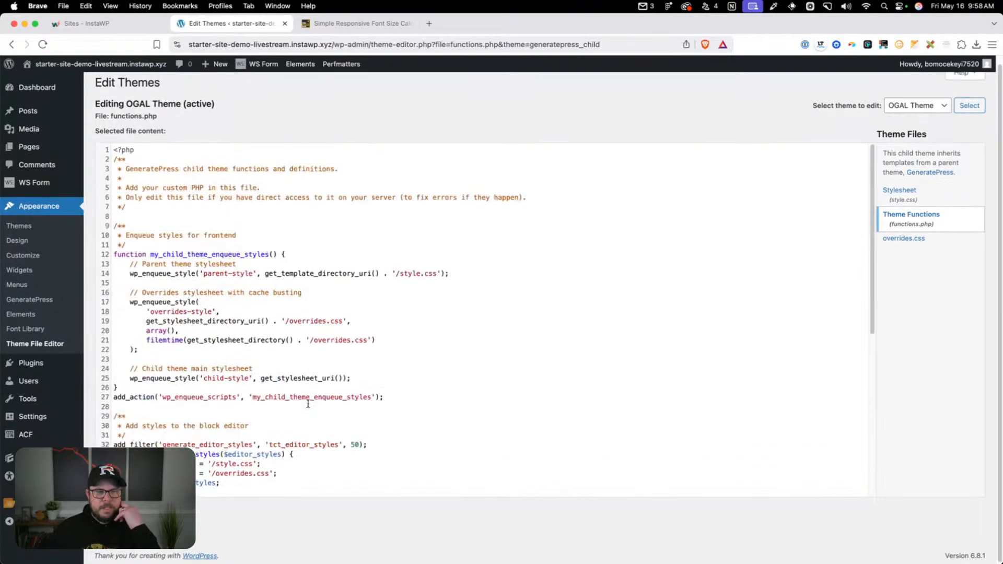
scroll(300, 316, down, 1)
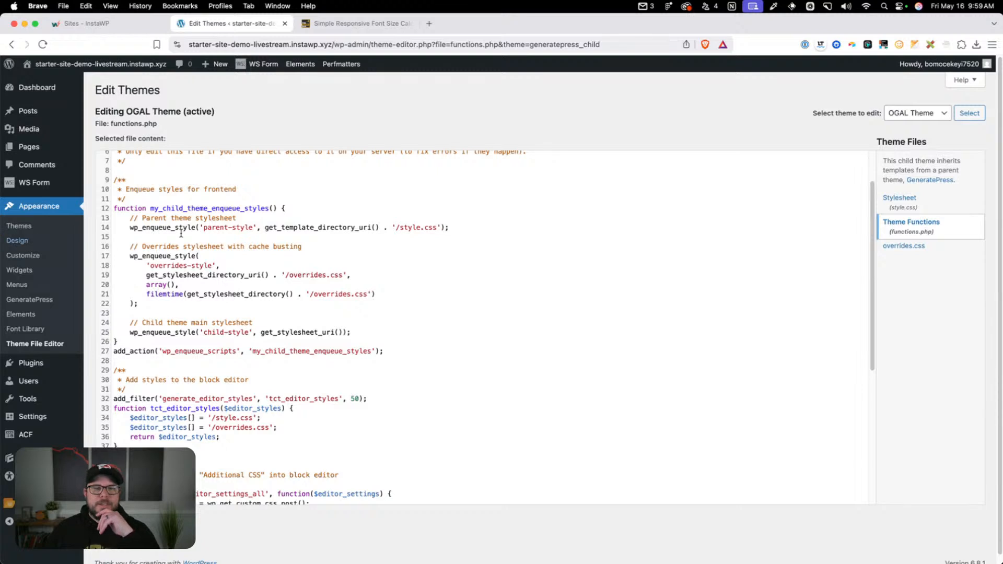
click(114, 183)
drag(115, 187, 212, 262)
scroll(171, 281, down, 1)
click(185, 282)
click(294, 269)
drag(294, 270, 342, 271)
click(339, 272)
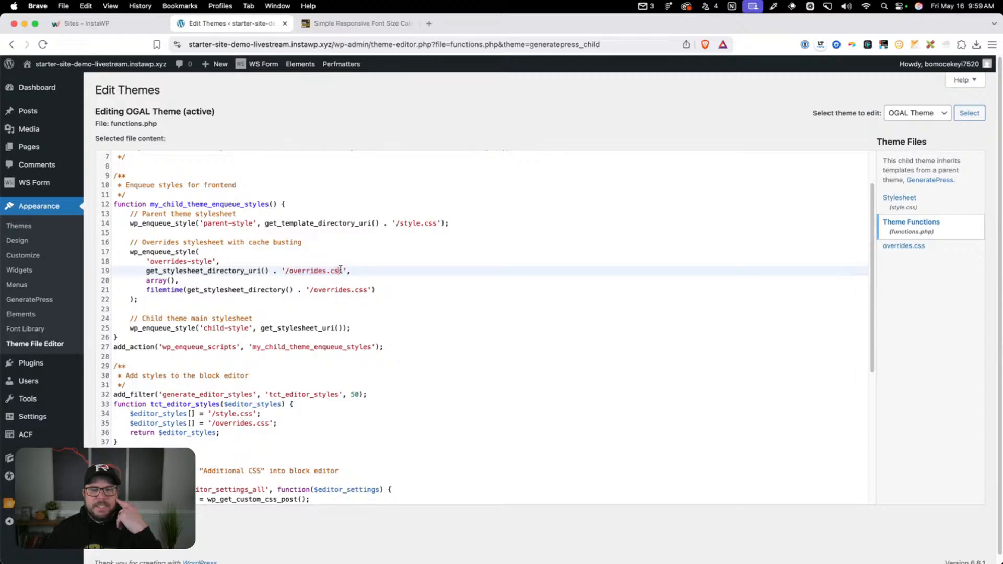
Review the block editor styles filter for style.css and overrides.css, and the code injecting Customizer Additional CSS
scroll(339, 276, down, 1)
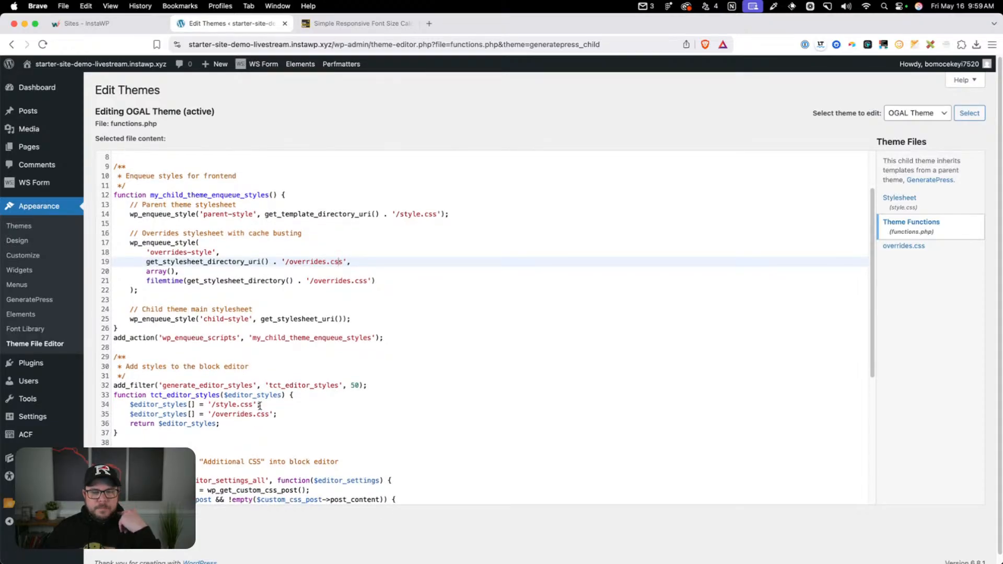
drag(260, 406, 216, 406)
click(237, 421)
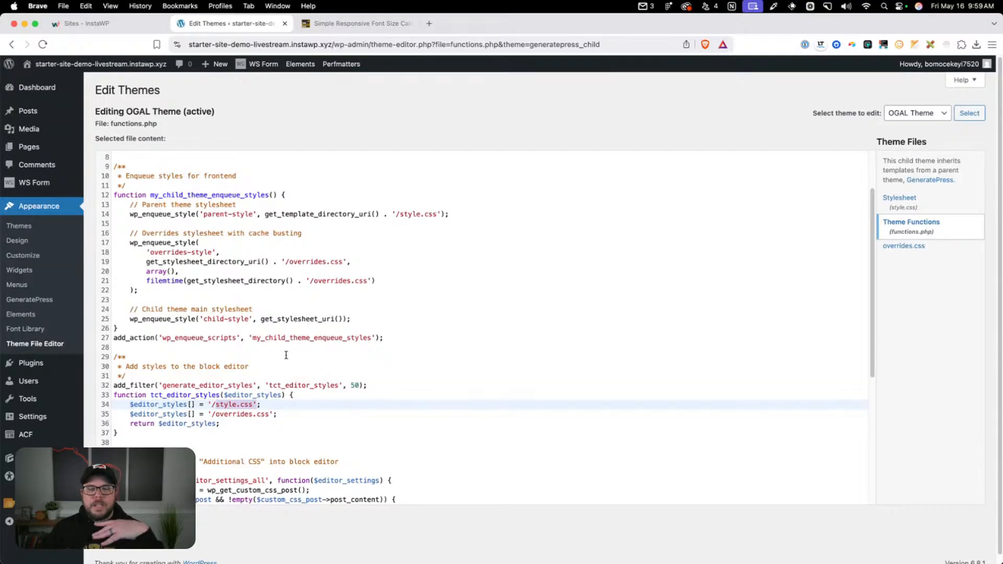
click(280, 443)
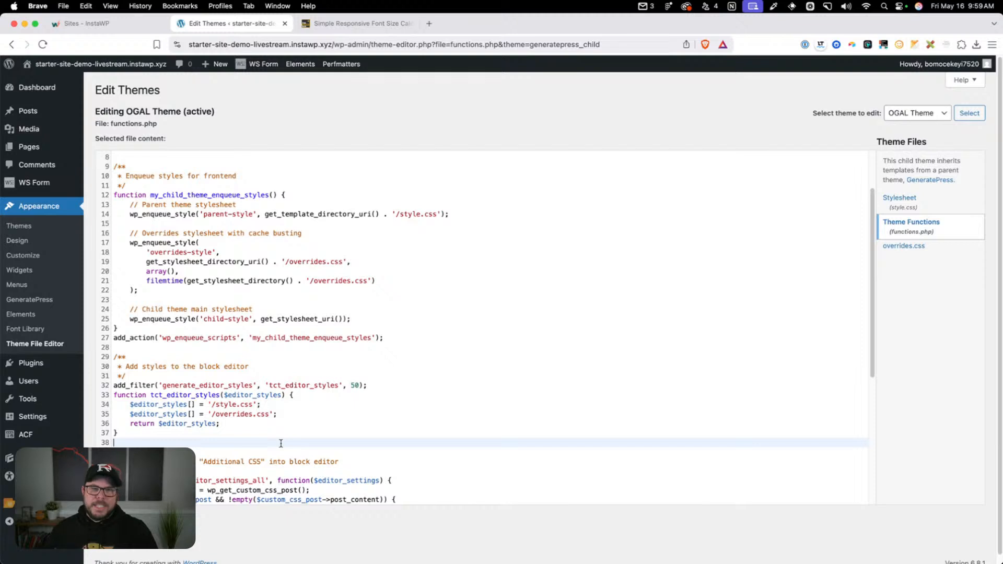
scroll(280, 444, down, 5)
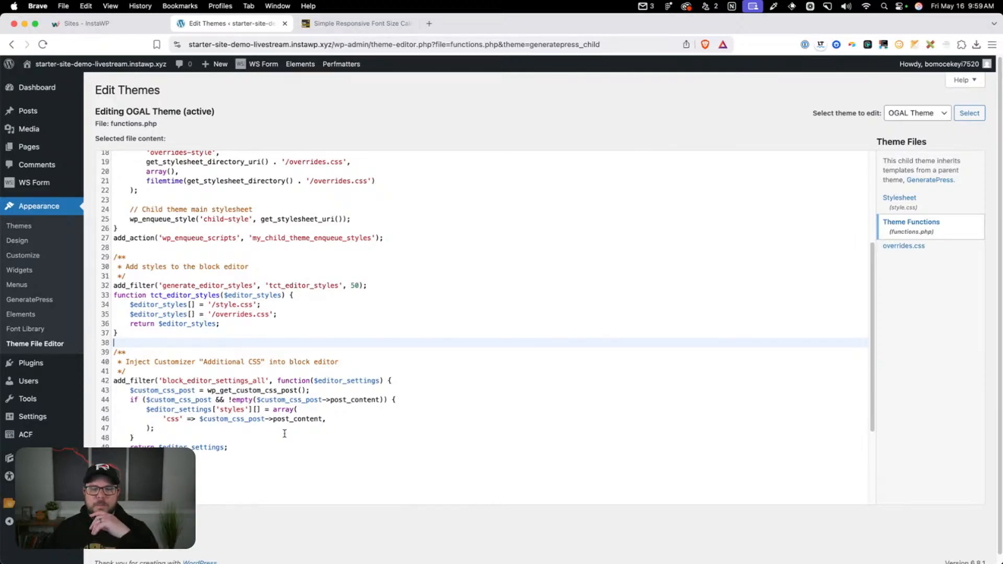
click(284, 434)
drag(127, 456, 106, 352)
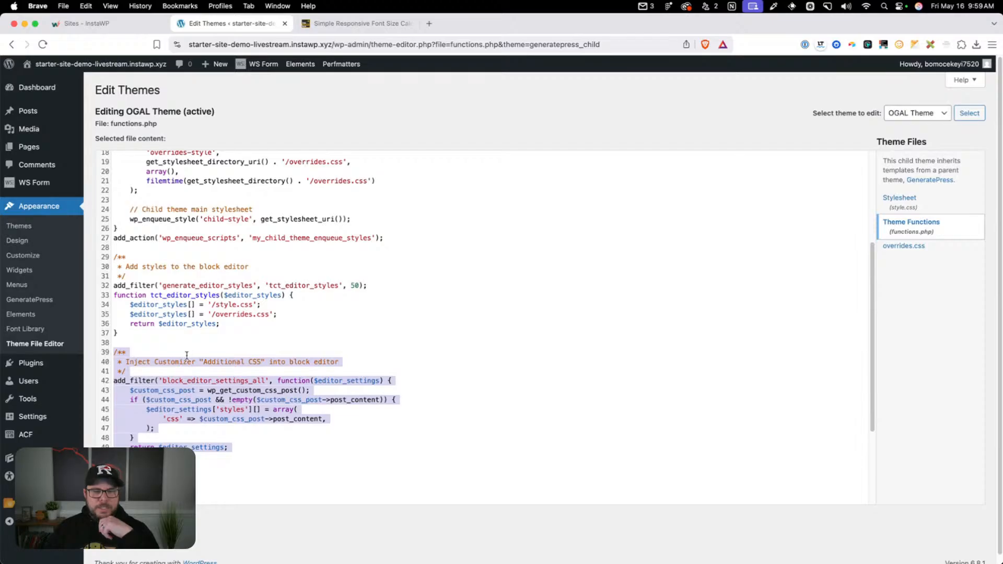
click(189, 354)
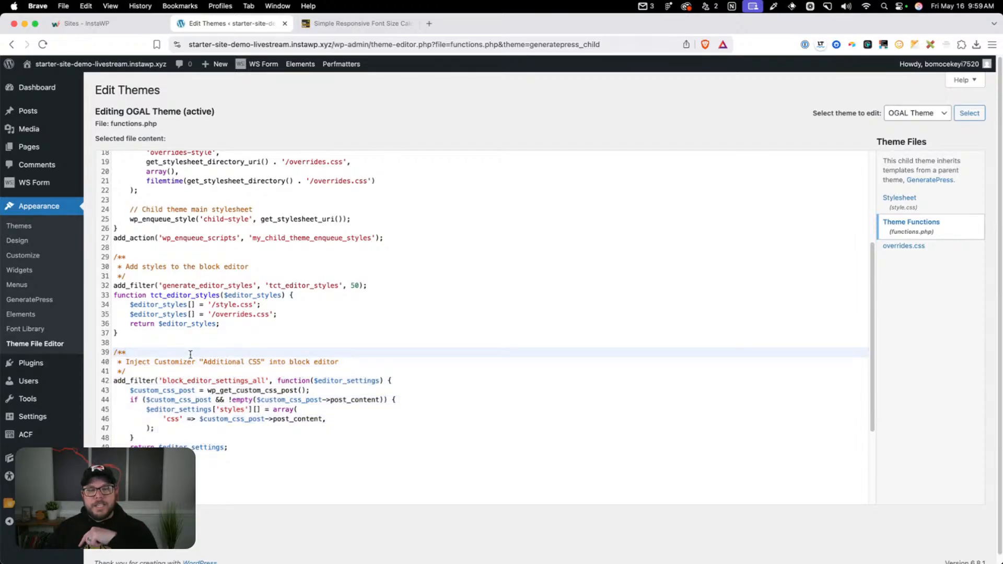
Add empty lines after the Additional CSS filter at the end of functions.php
click(227, 479)
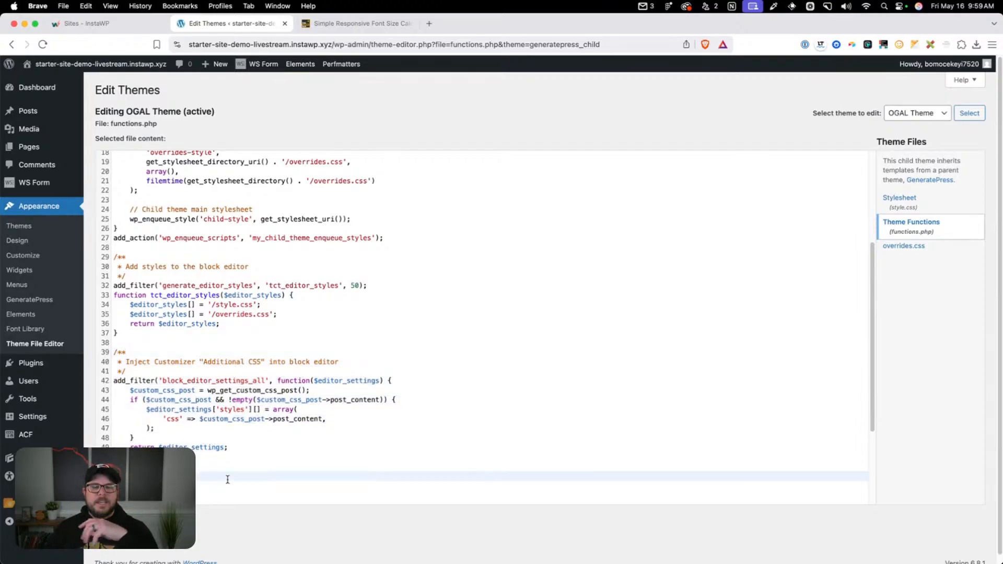
key(Return)
scroll(240, 379, down, 5)
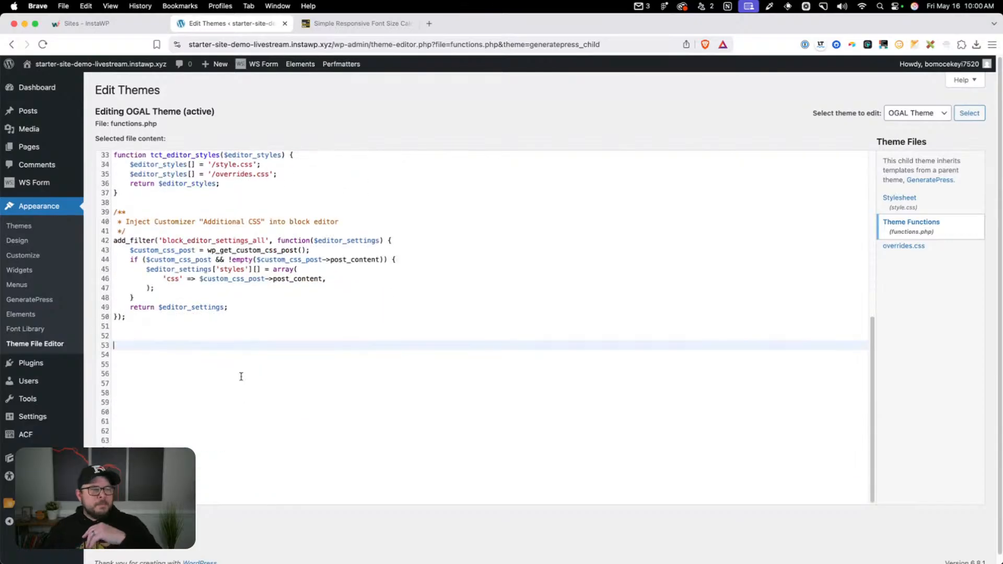
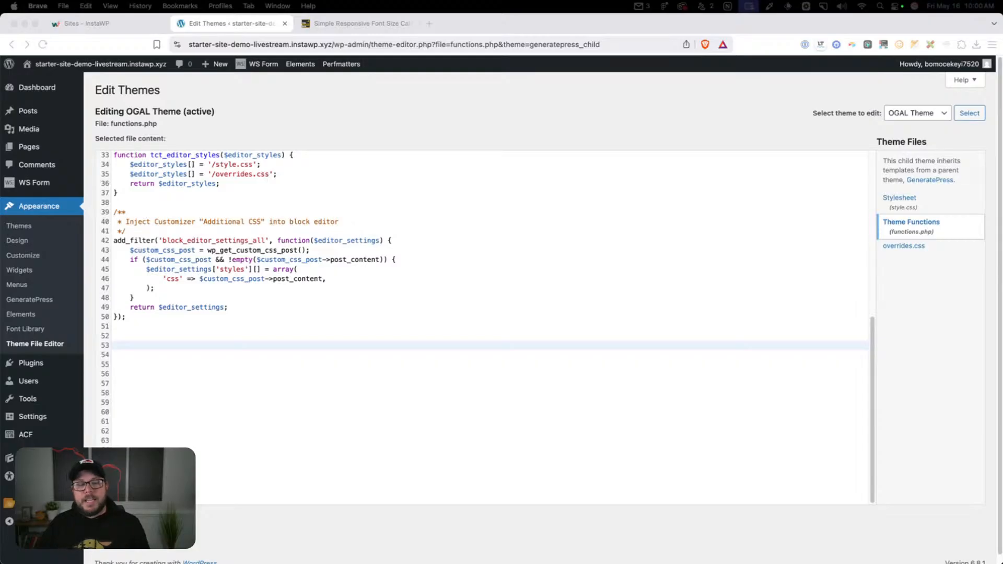
Paste the Limit Post Editor Width snippet at the end of functions.php, capping post blocks and title at 728px, with blank lines after it
click(178, 346)
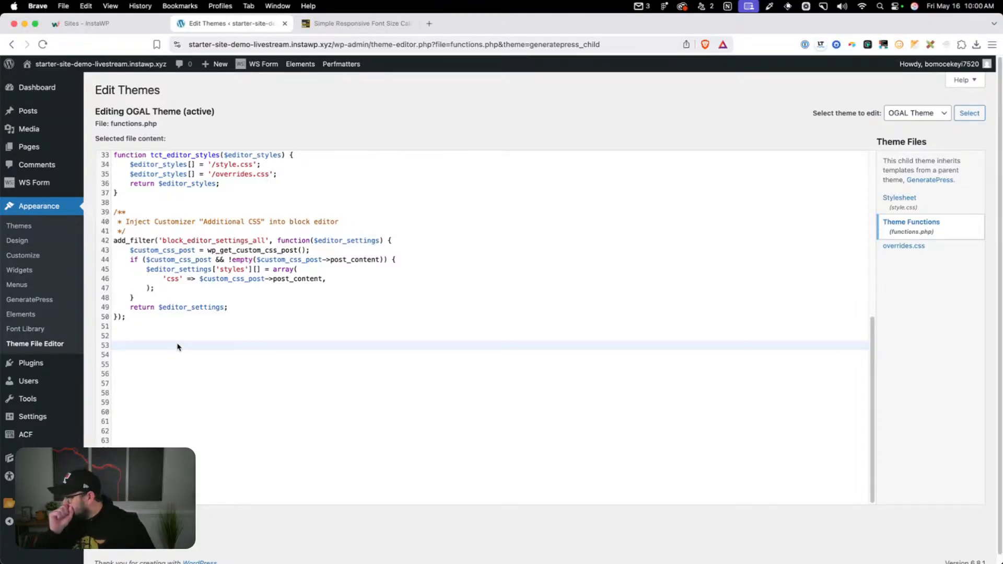
text(/* Limit Post Editor Width */ function custom_admin_styles() {   echo '<style>   .post-type-post .block-editor-block-list__layout {     max-width: 728px;     margin-inline: auto; }  .post-type-post .edit-post-visual-editor__post-title-wrapper .editor-post-title {     max-width: 728px;     margin-inline: auto; }   </style>'; } add_action('admin_head', 'custom_admin_styles');)
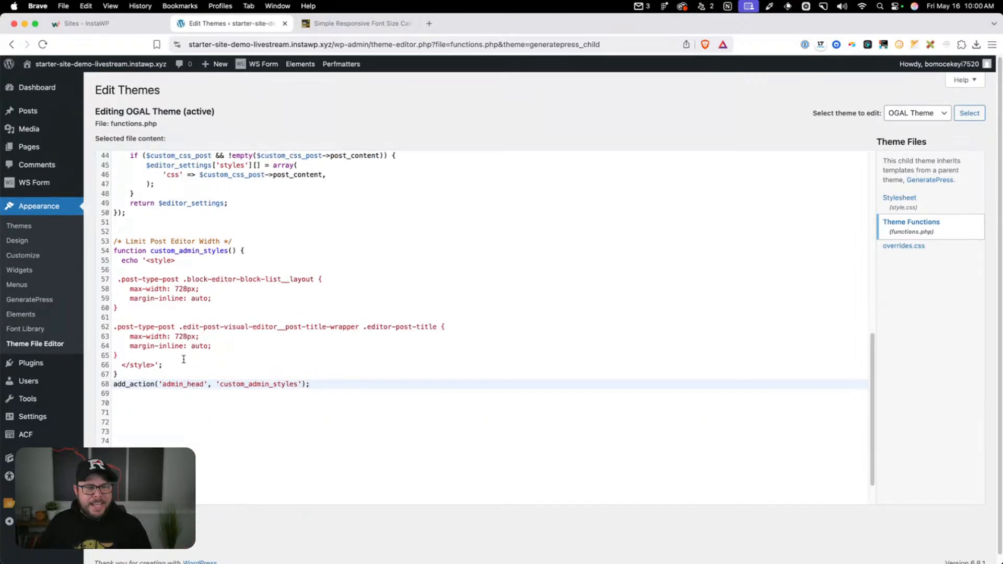
mouse_move(35, 110)
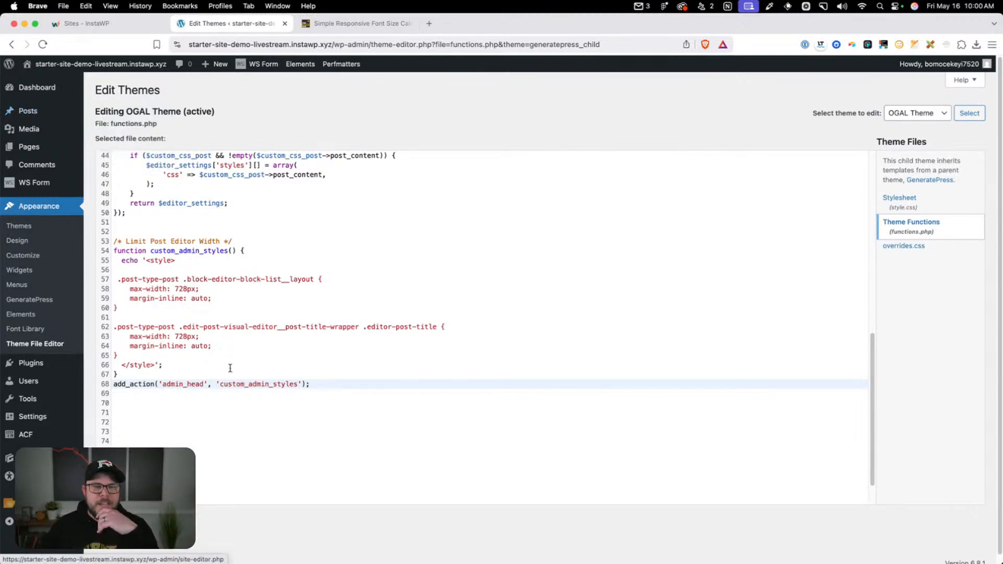
click(230, 367)
click(321, 395)
click(325, 385)
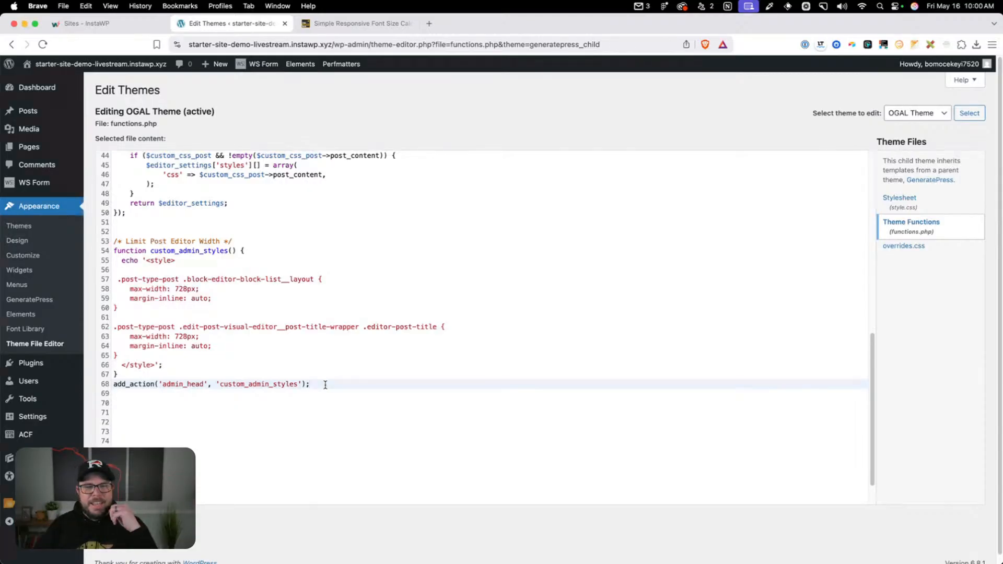
key(Return)
key(Return)
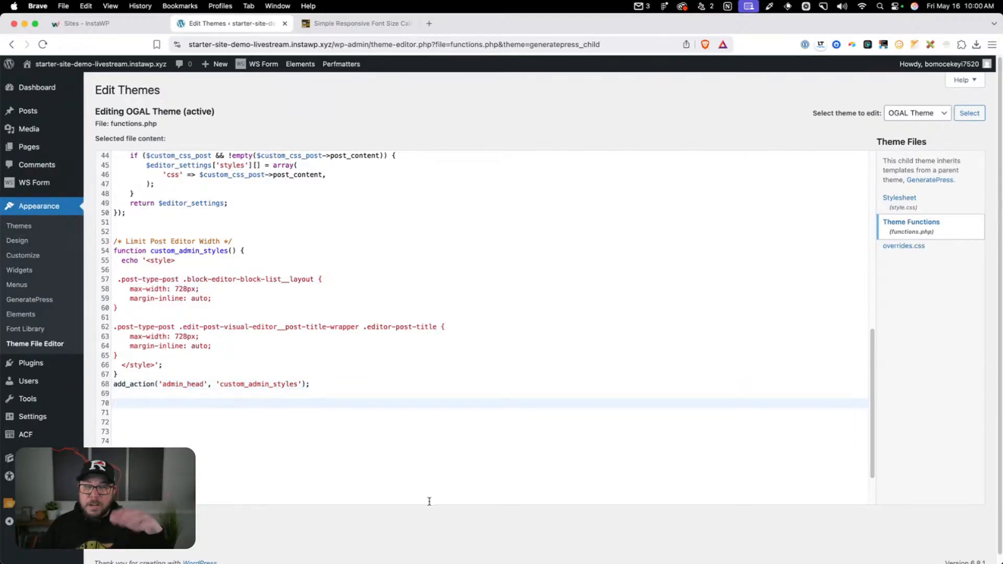
Paste the Comments Management code that removes comments from the admin menu, posts, pages and admin bar, and reload the theme editor
scroll(390, 486, down, 1)
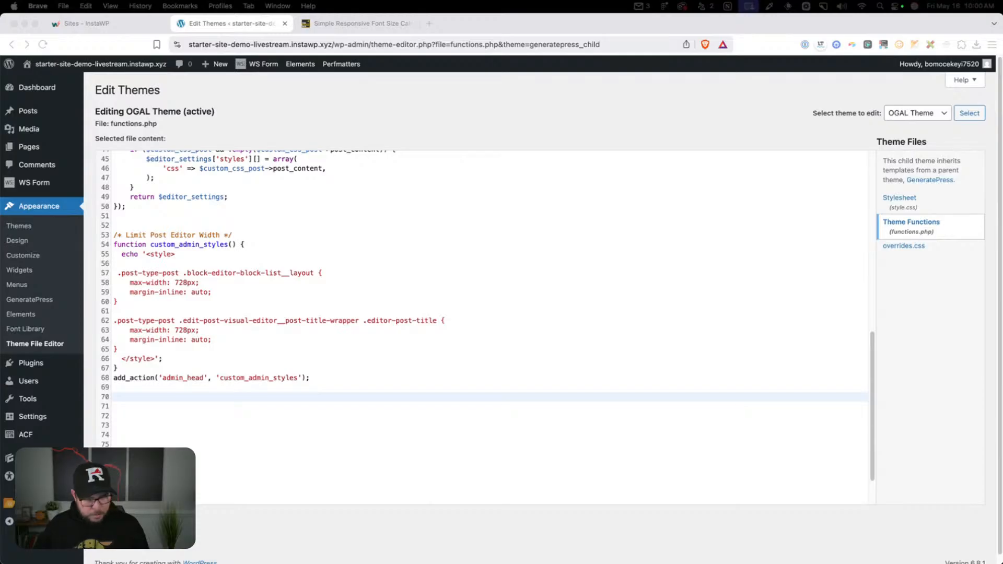
click(127, 401)
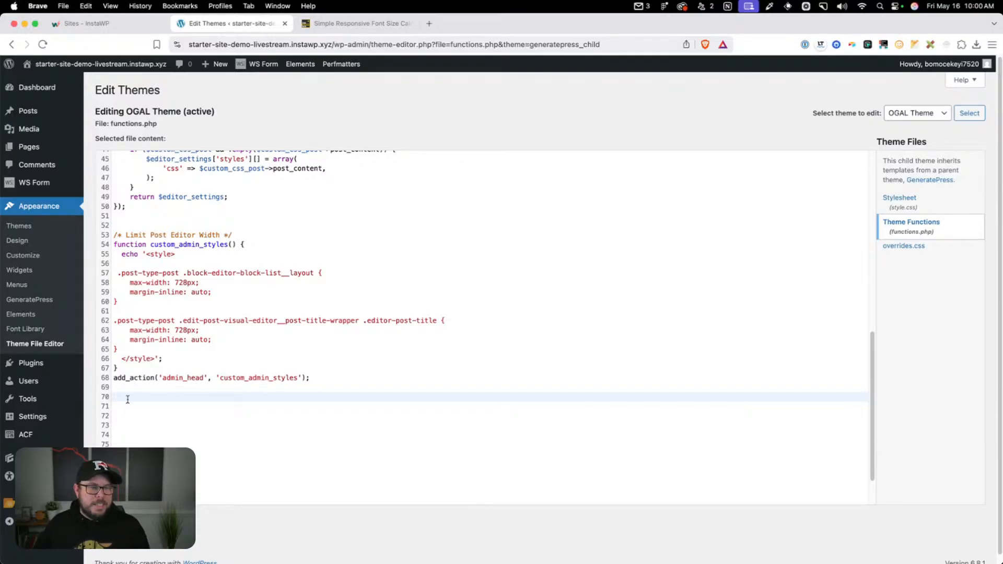
text(/* Comments Management */  // Removes from admin menu add_action( 'admin_menu', 'djw_remove_admin_menus' ); function djw_remove_admin_menus() {     remove_menu_page( 'edit-comments.php' ); } // Removes from post and pages add_action('init', 'djw_remove_comment_support', 100); // Removes Comment Support from post types function djw_remove_comment_support() {     remove_post_type_support( 'post', 'comments' );     remove_post_type_support( 'page', 'comments' ); } // Removes from admin bar function djw_admin_bar_render() {     global $wp_admin_bar;     $wp_admin_bar->remove_menu('comments'); } add_action( 'wp_before_admin_bar_render', 'djw_admin_bar_render' );)
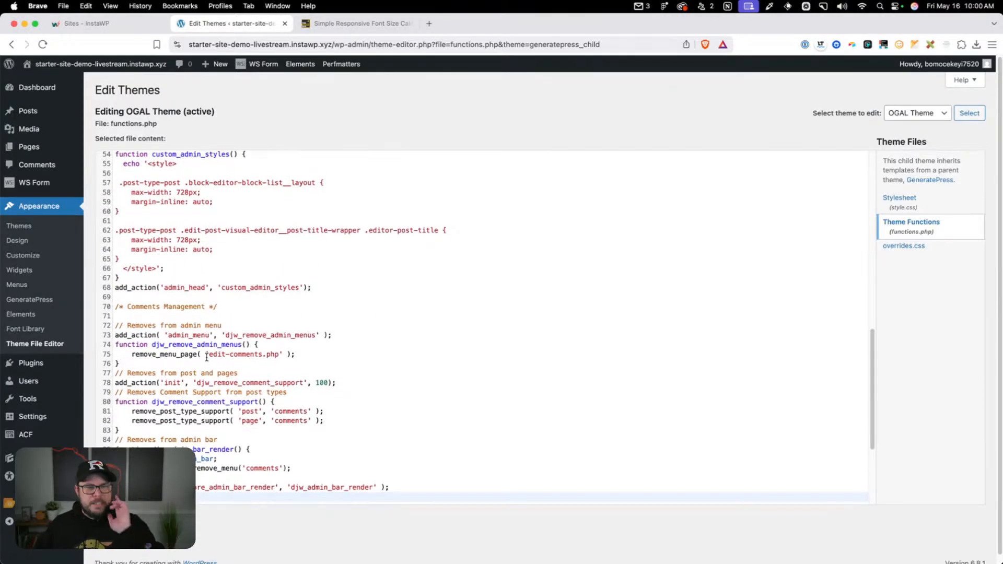
scroll(153, 200, down, 3)
scroll(115, 221, down, 1)
drag(115, 207, 421, 387)
click(423, 388)
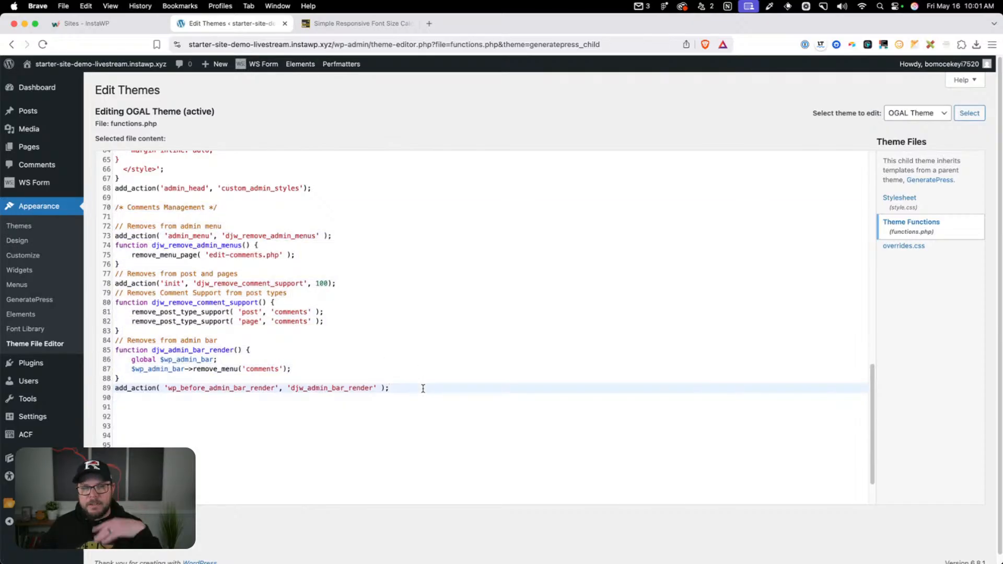
key(Return)
key(Return)
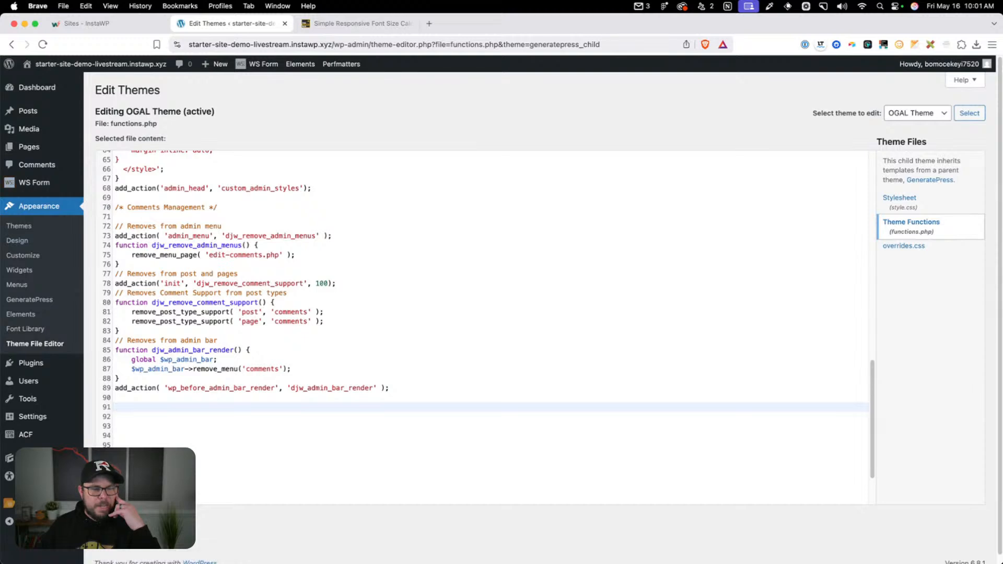
click(44, 45)
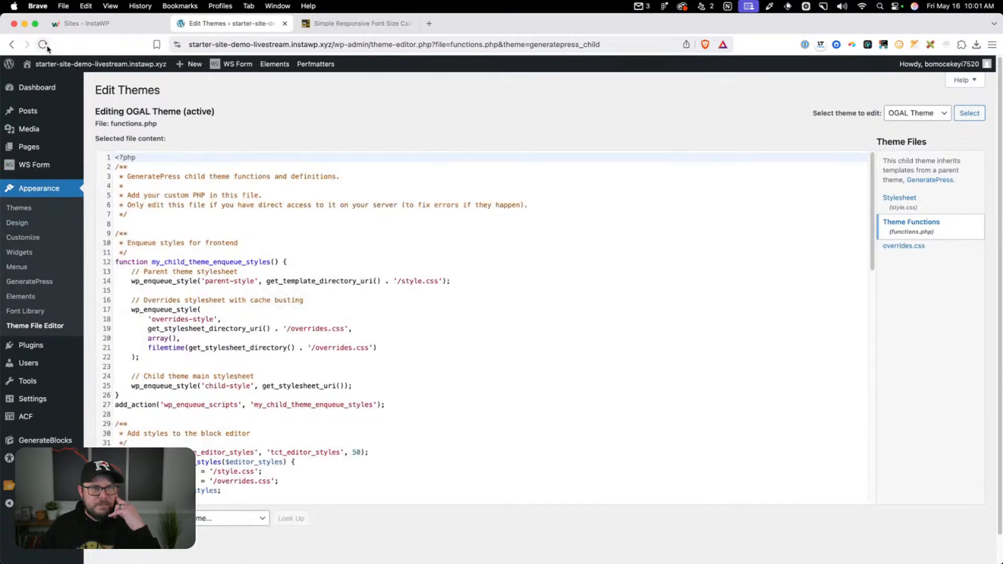
Paste PHP below the comments code that removes core block patterns and redirects attachment pages to their parent post or the homepage
scroll(259, 397, down, 15)
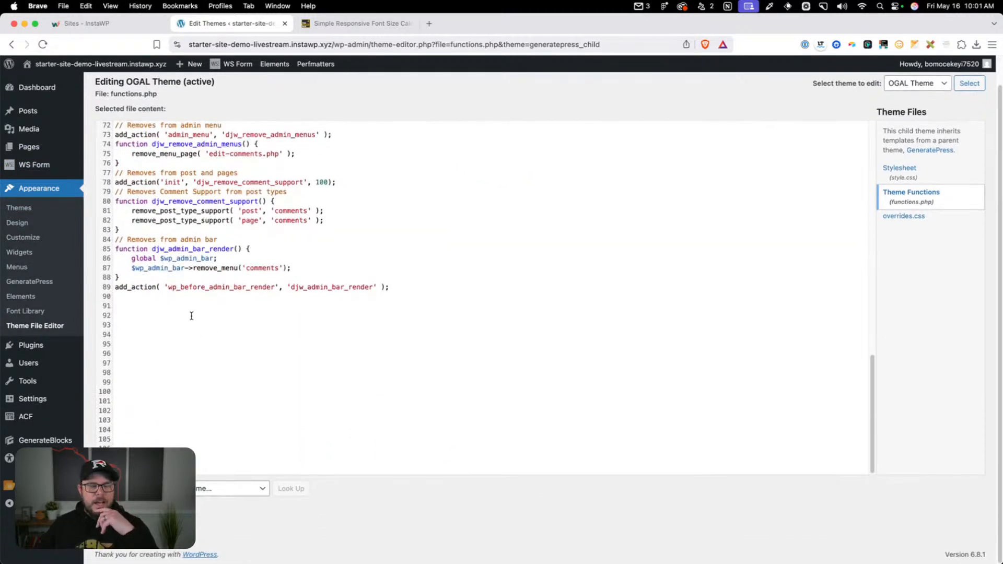
click(190, 315)
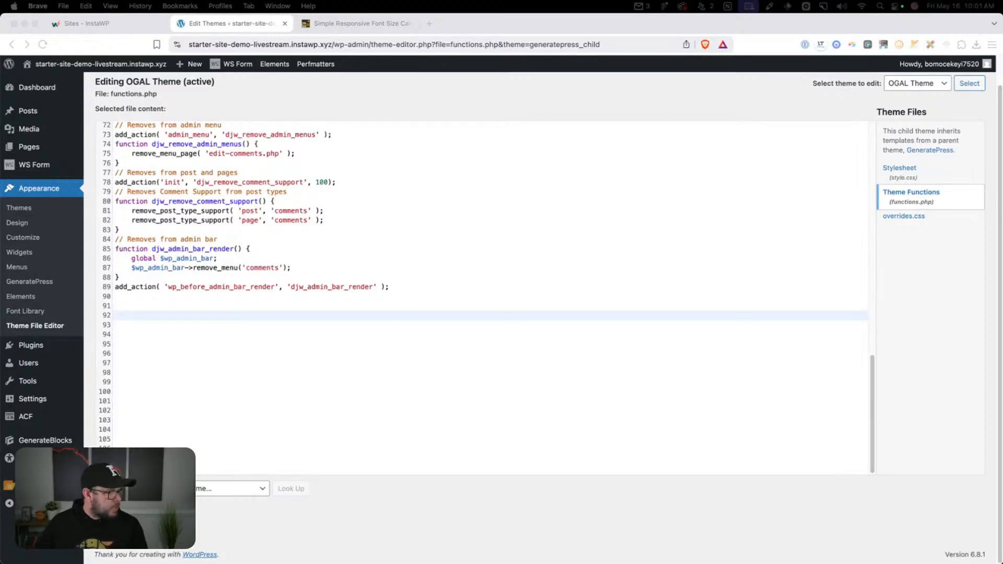
click(161, 315)
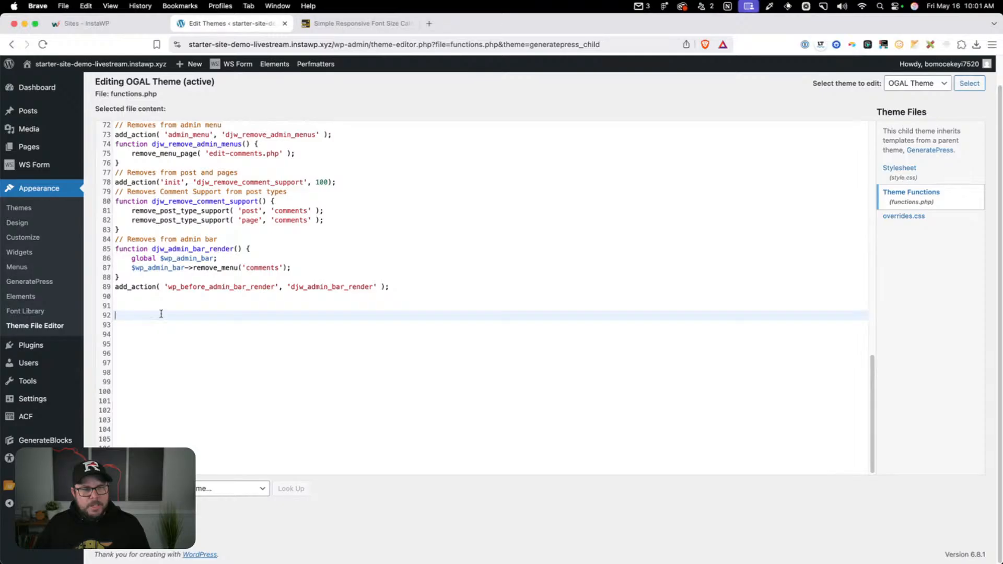
key(super+v)
scroll(170, 316, down, 3)
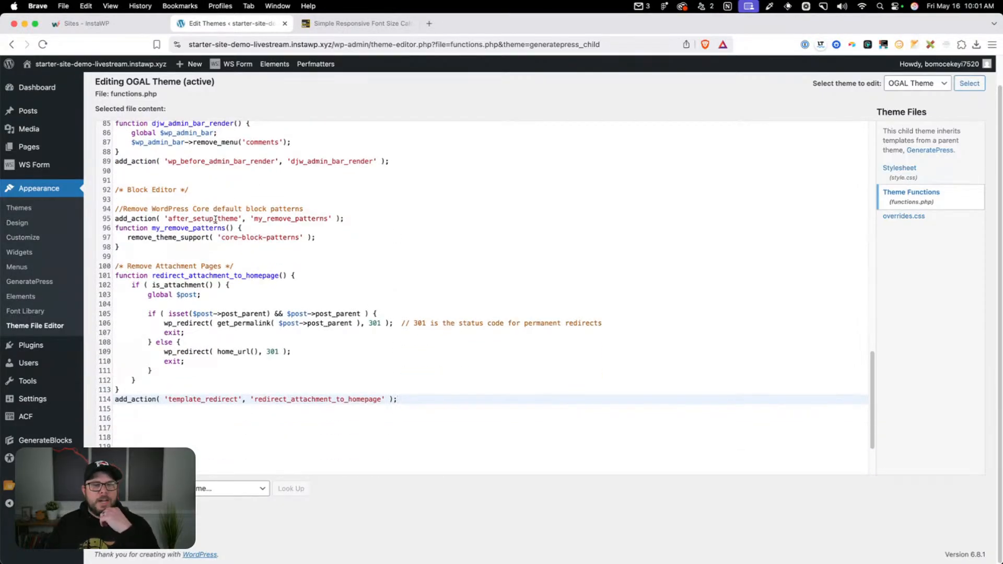
click(303, 210)
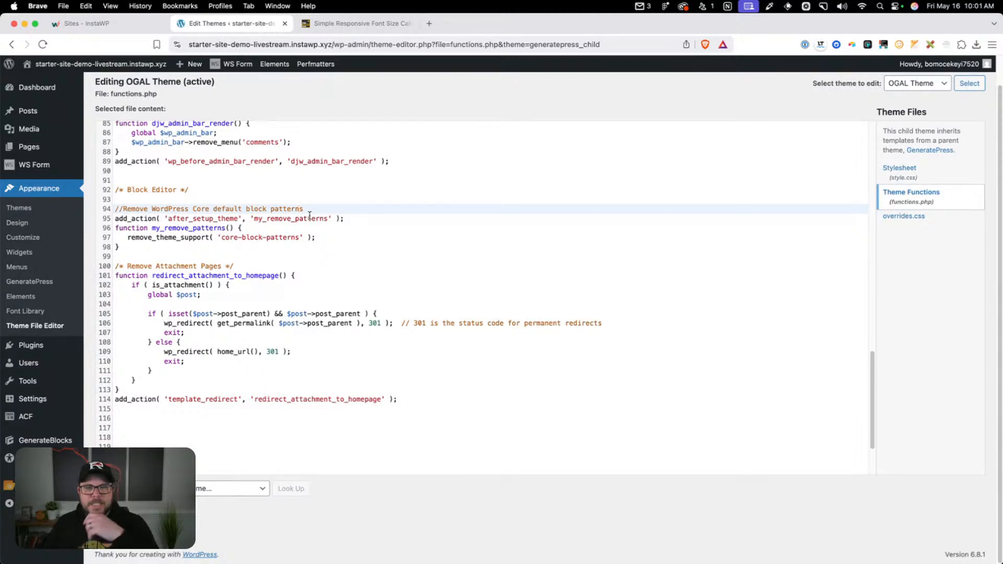
Add the code that redirects date archives to the homepage and removes post formats below the attachment redirect, followed by blank lines
click(409, 414)
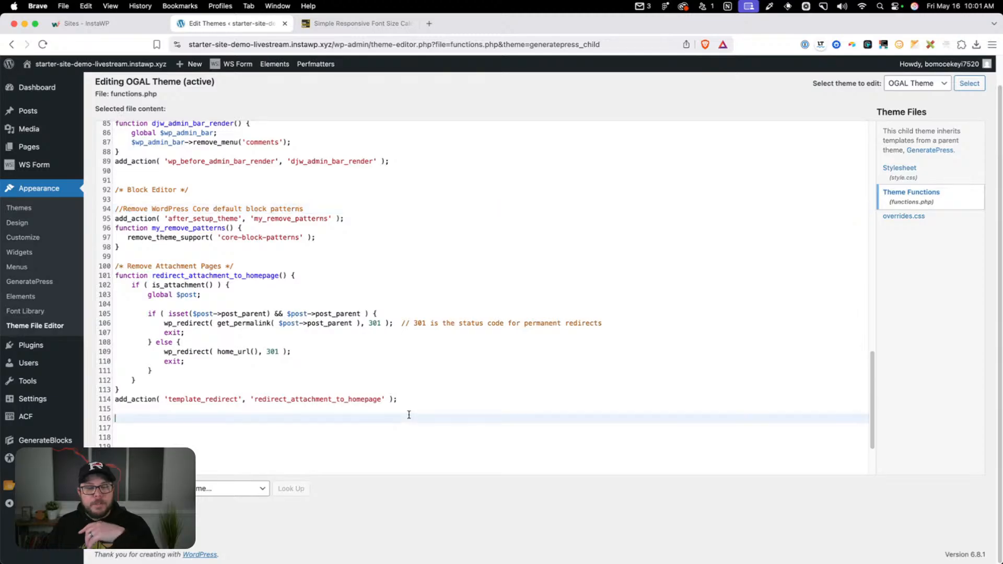
key(Return)
scroll(410, 411, down, 4)
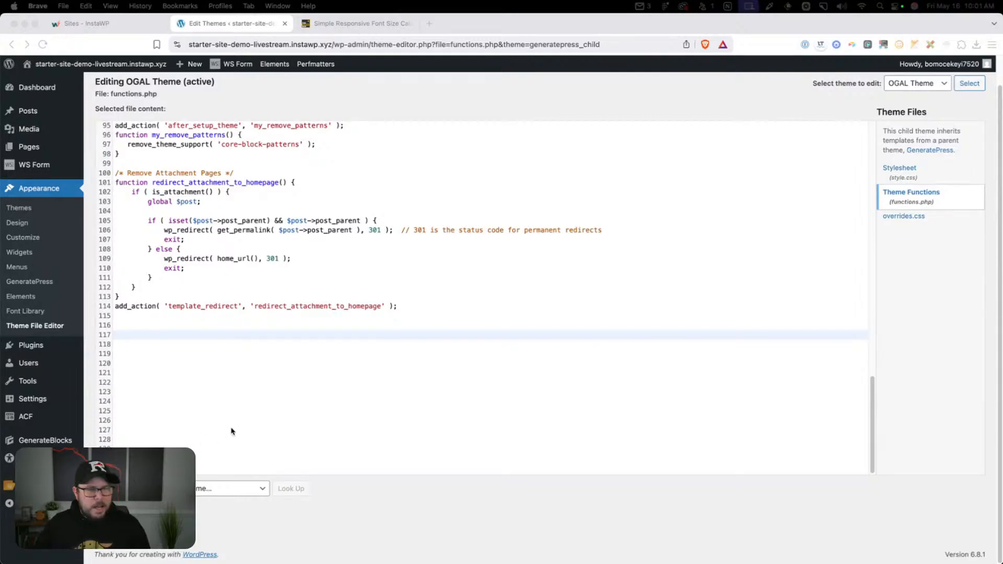
text(/* Remove Date Archive Pages */ function redirect_date_archives_to_homepage() {     if ( is_date() ) {         wp_redirect( home_url(), 301 );         exit;     } } add_action( 'template_redirect', 'redirect_date_archives_to_homepage' );  /* Remove Post Formats */ function remove_post_formats() {     remove_theme_support( 'post-formats' ); })
key(Return)
key(Return)
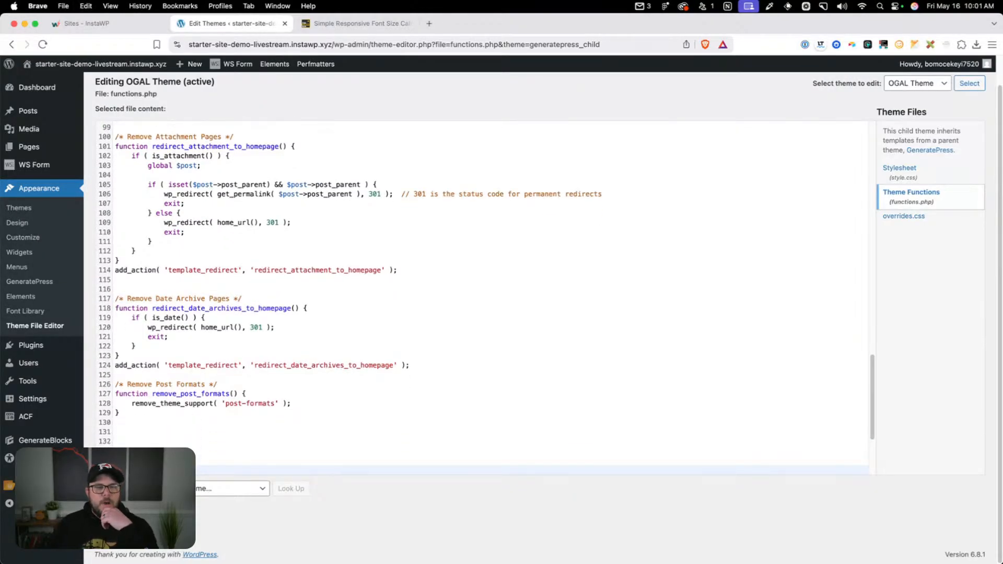
scroll(161, 289, down, 2)
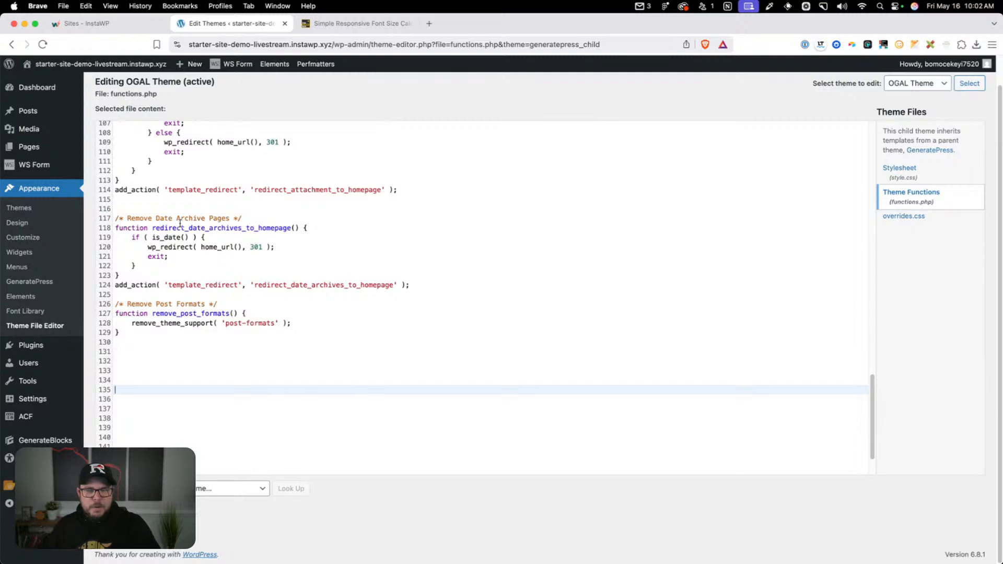
Paste the functions that disable the default dashboard widgets and hide empty dashboard boxes below the post formats code
click(160, 330)
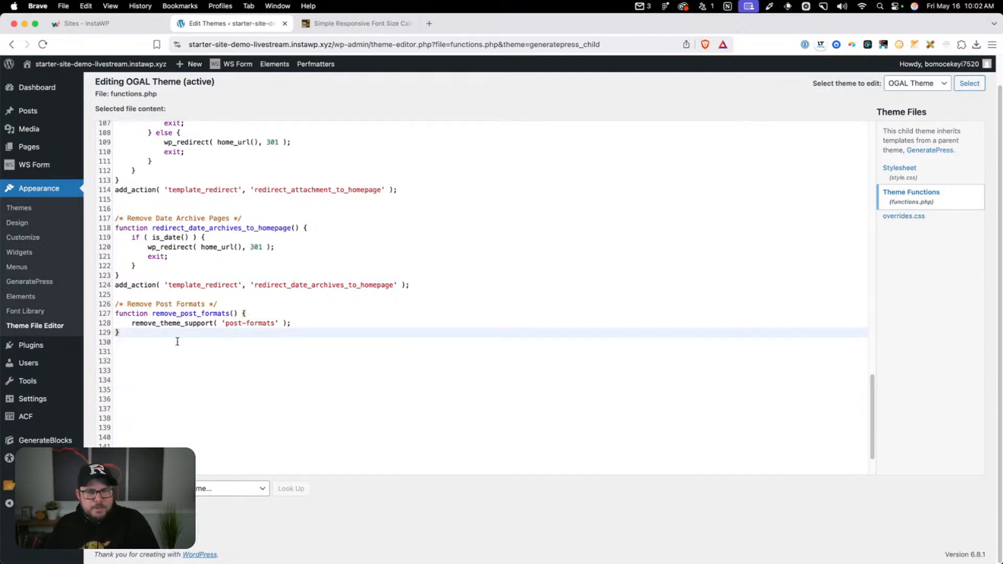
click(177, 367)
scroll(188, 360, down, 2)
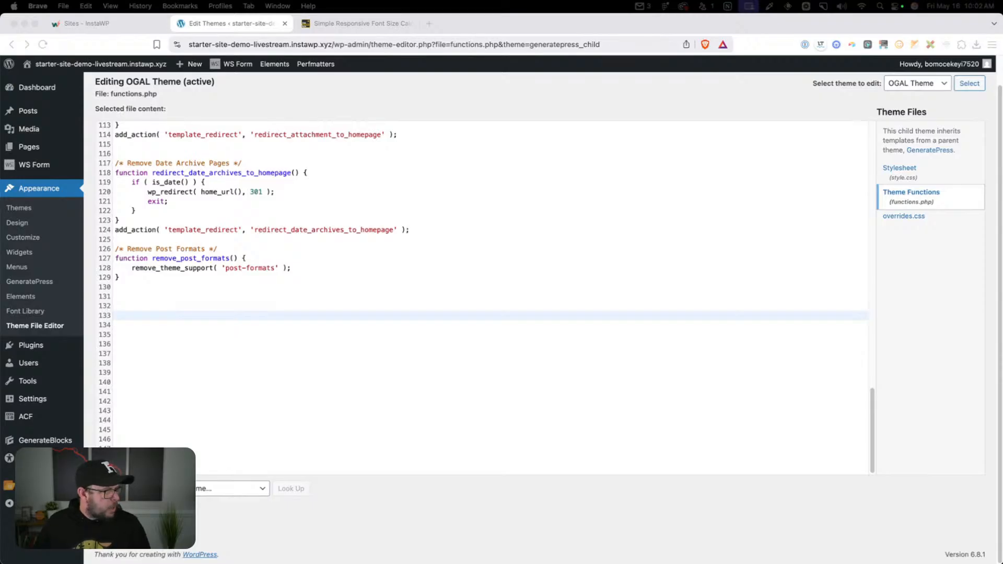
click(147, 314)
text(/* Disable default Dashboard Widgets */ function disable_default_dashboard_widgets() {     // Remove all dashboard widgets     remove_meta_box('dashboard_activity', 'dashboard', 'normal');     remove_meta_box('dashboard_right_now', 'dashboard', 'normal');     remove_meta_box('dashboard_recent_comments', 'dashboard', 'normal');     remove_meta_box('dashboard_incoming_links', 'dashboard', 'normal');     remove_meta_box('dashboard_plugins', 'dashboard', 'normal');     remove_meta_box('dashboard_quick_press', 'dashboard', 'side');     remove_meta_box('dashboard_recent_drafts', 'dashboard', 'side');     remove_meta_box('dashboard_primary', 'dashboard', 'side');     remove_meta_box('dashboard_secondary', 'dashboard', 'side'); } add_action('admin_menu', 'disable_default_dashboard_widgets');  /* Hide empty dashboard boxes */ function hide_empty_dashboard_boxes() {     echo '<style>         #dashboard-widgets .empty-container {             display: none;         }     </style>'; } add_action('admin_head', 'hide_empty_dashboard_boxes');)
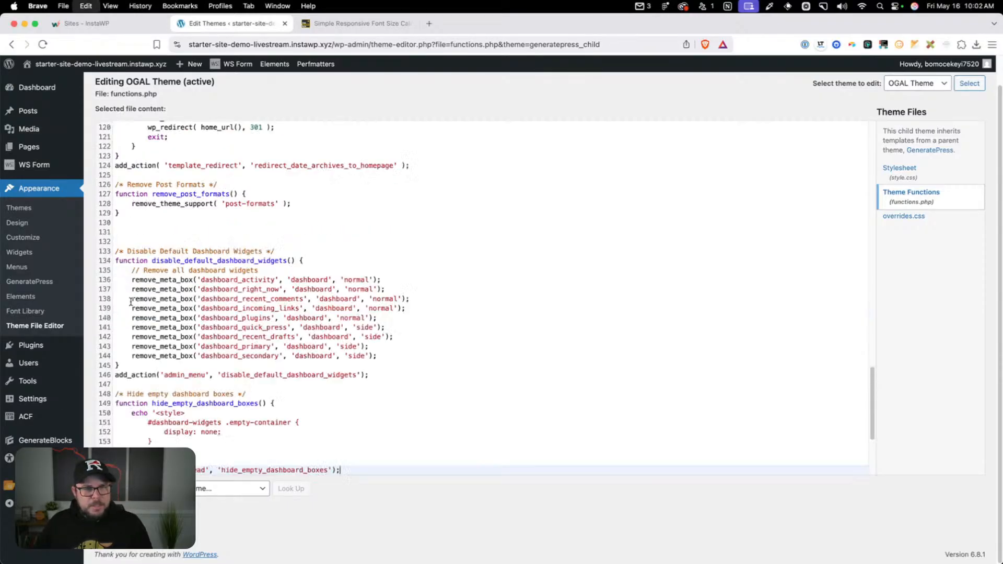
scroll(167, 301, up, 8)
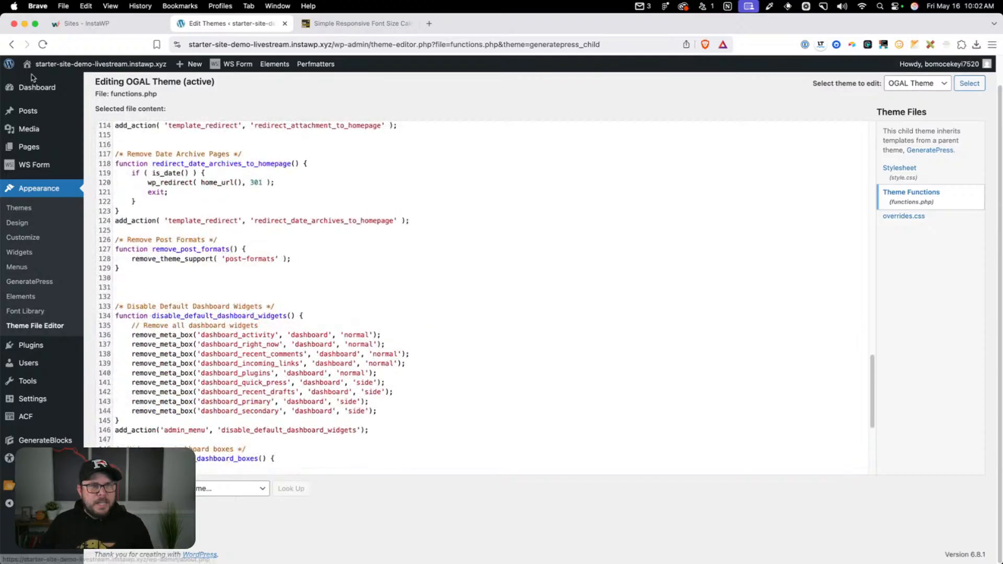
Open the WordPress dashboard in a separate tab and review its default widgets and empty boxes
right_click(275, 60)
click(324, 84)
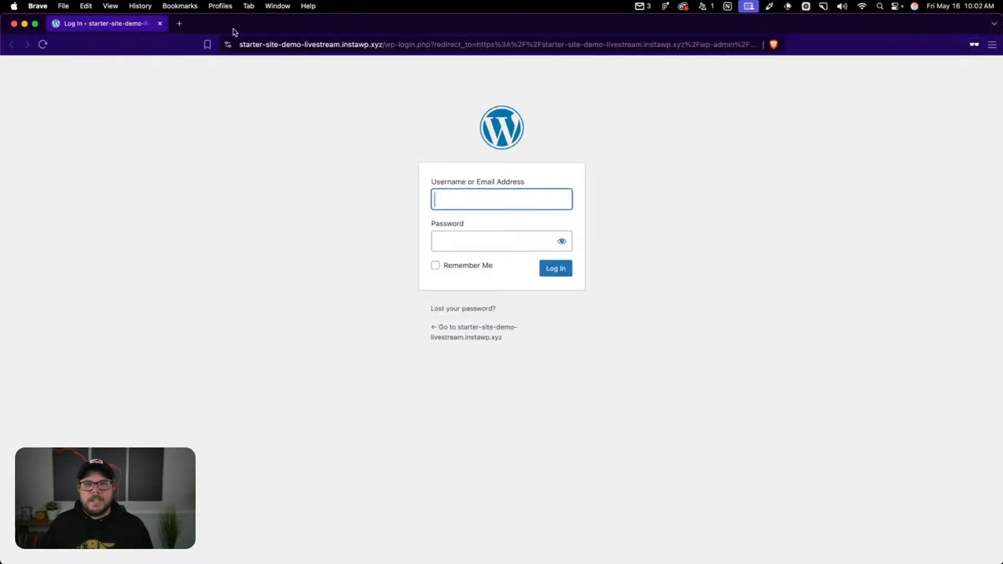
click(160, 24)
click(323, 25)
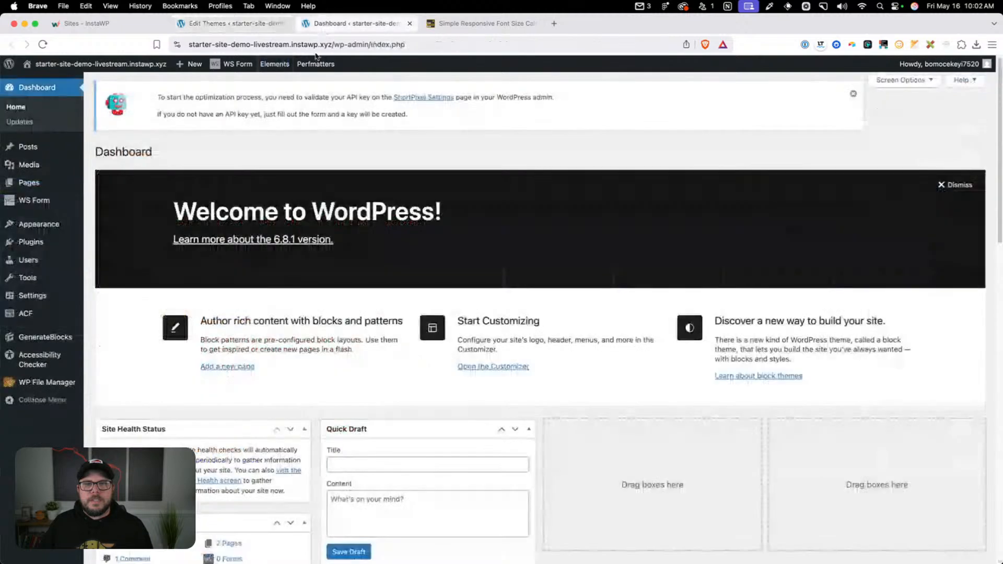
scroll(449, 324, down, 4)
scroll(449, 323, down, 10)
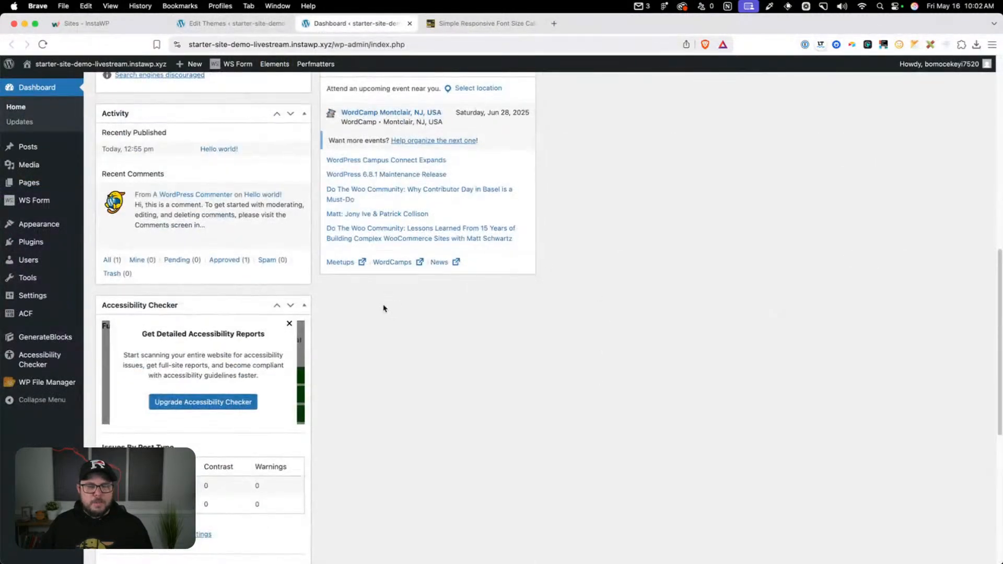
scroll(375, 334, up, 15)
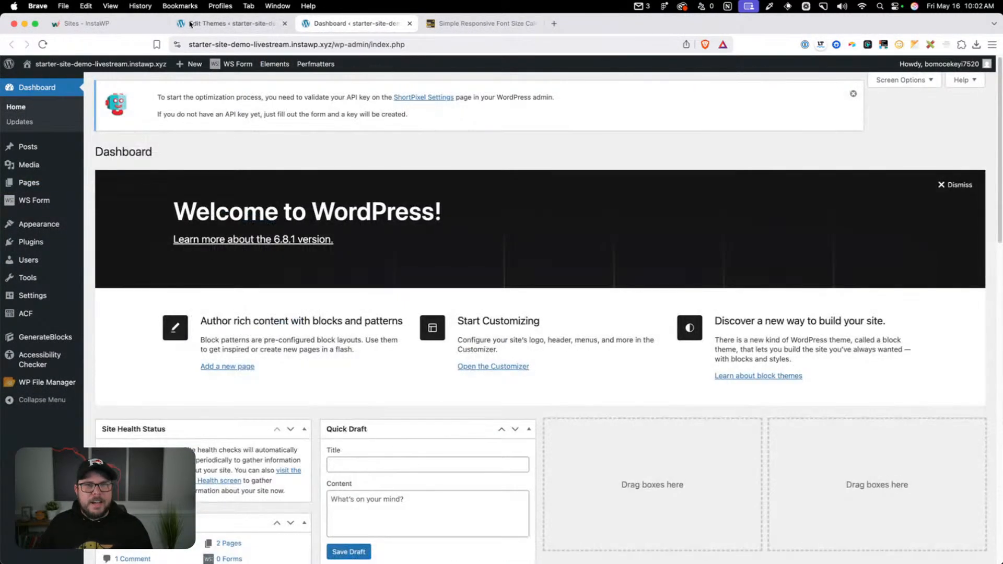
Return to the theme editor and save the updated functions.php with the dashboard widget code
key(ctrl+shift+Tab)
scroll(175, 329, down, 4)
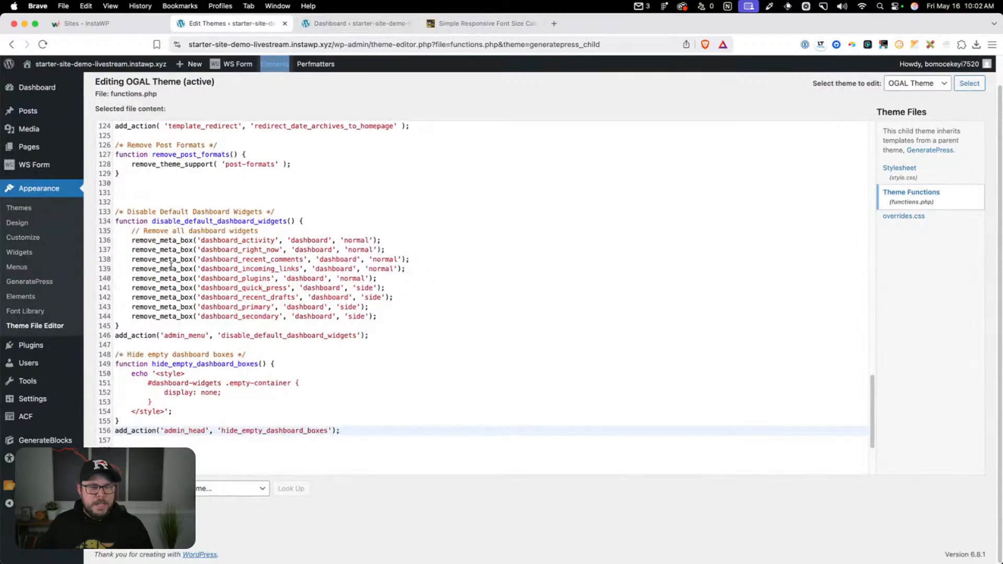
click(121, 517)
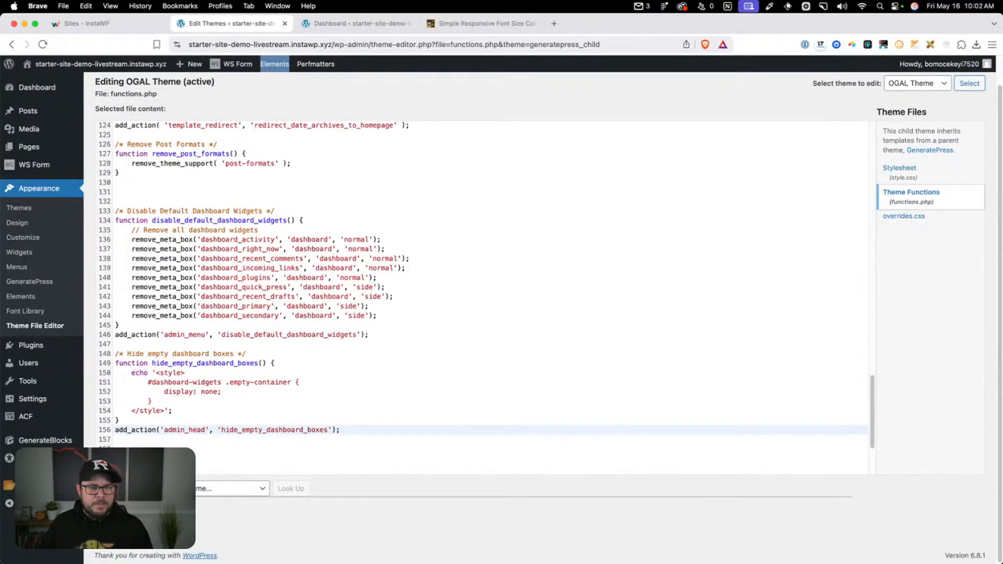
Reload the dashboard and examine which widgets remain on it
click(363, 25)
click(354, 42)
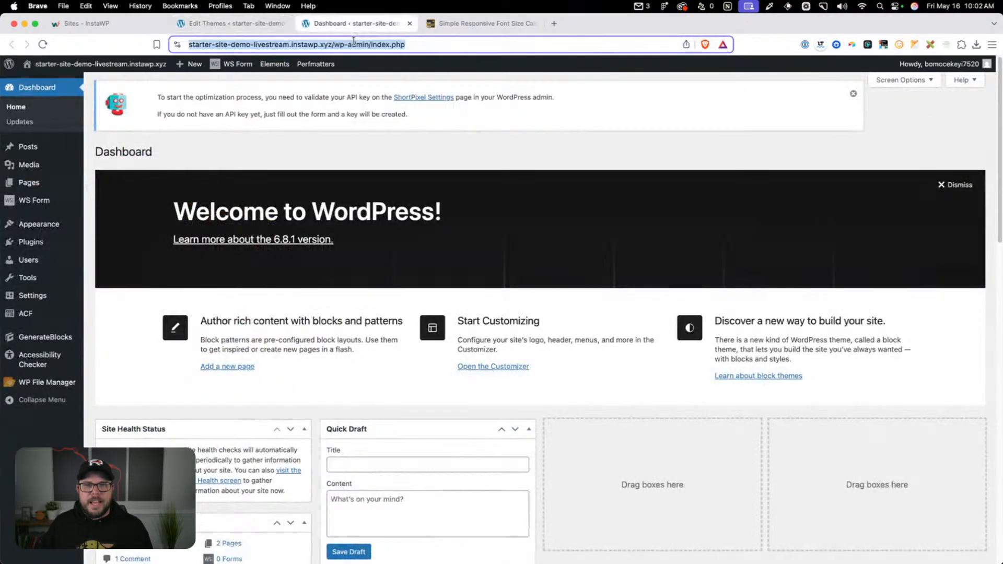
scroll(397, 157, down, 5)
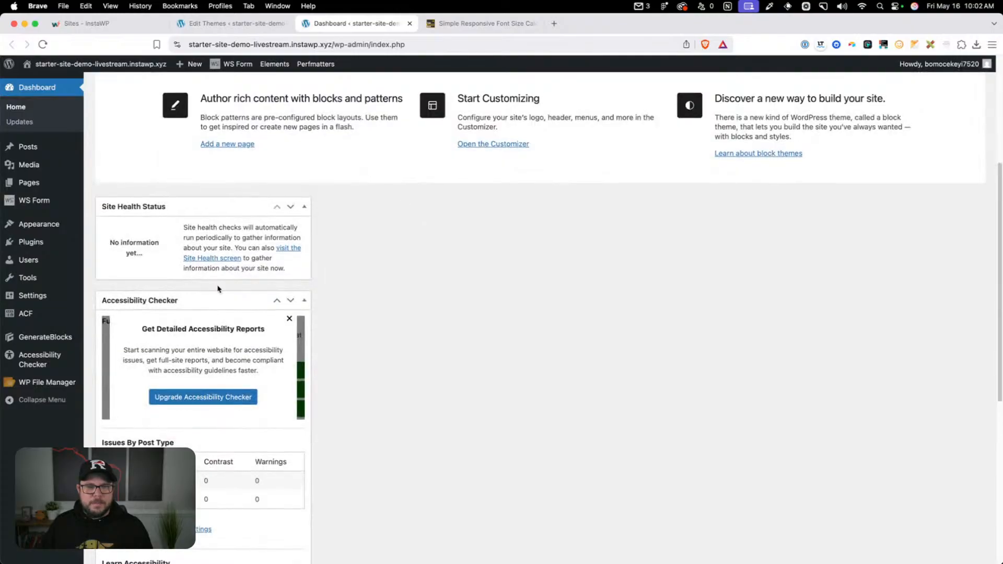
scroll(219, 289, down, 8)
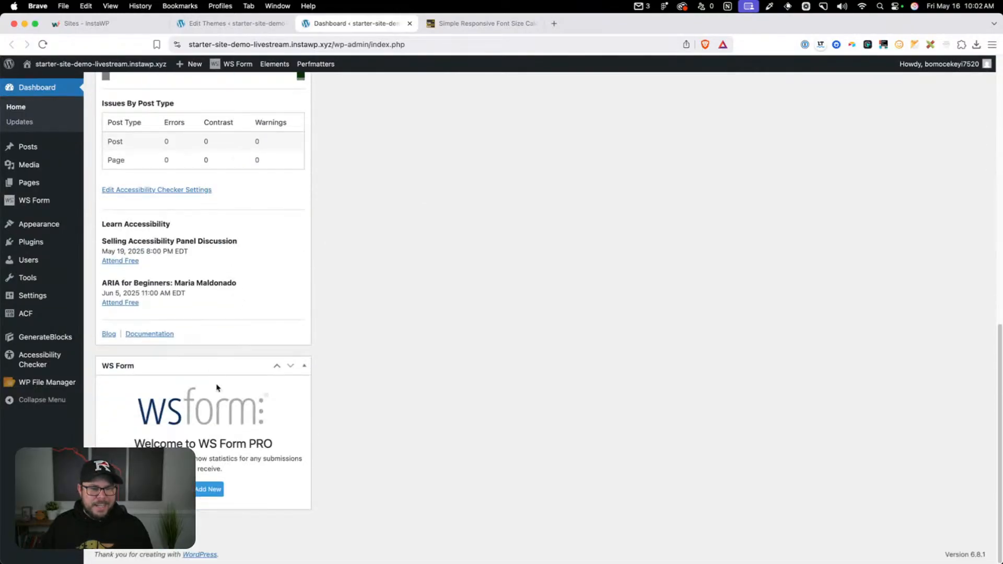
Dismiss the Welcome to WordPress panel and the ShortPixel API key notice on the dashboard
scroll(217, 388, up, 10)
click(964, 141)
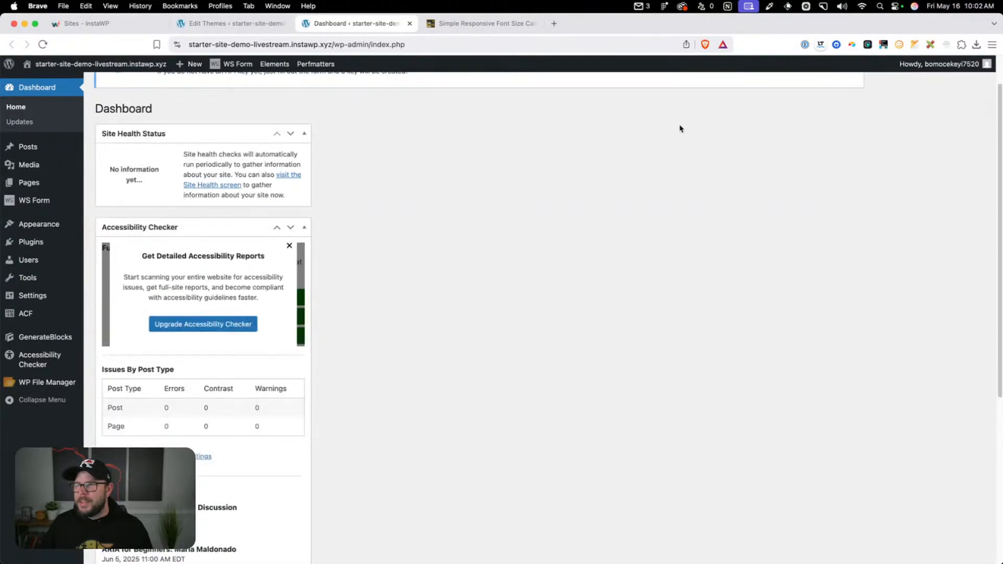
scroll(529, 169, up, 3)
click(855, 96)
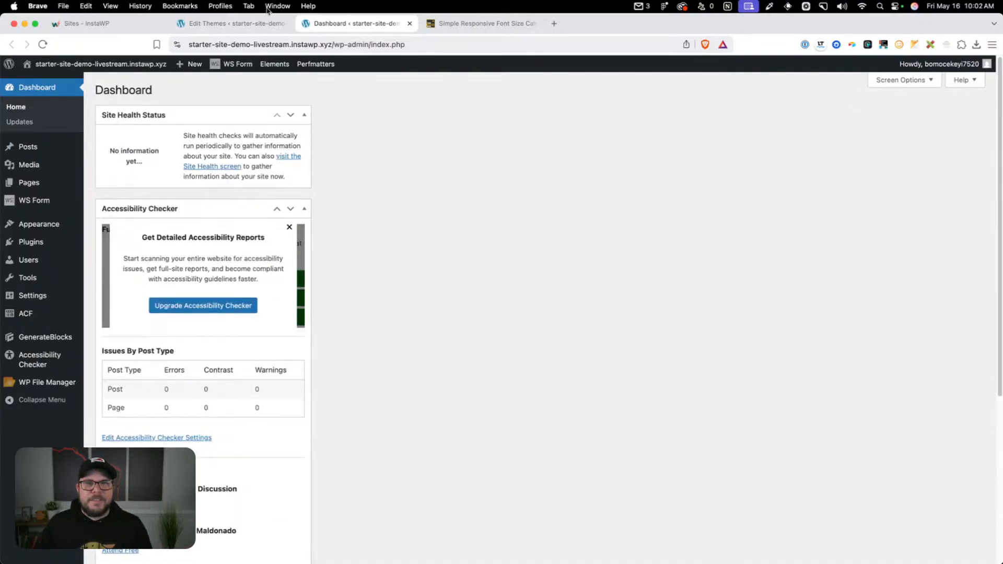
Return to the theme editor and add the "Hide Admin Menu for Non-Admins" snippet below the empty dashboard boxes code in functions.php
click(261, 23)
click(352, 434)
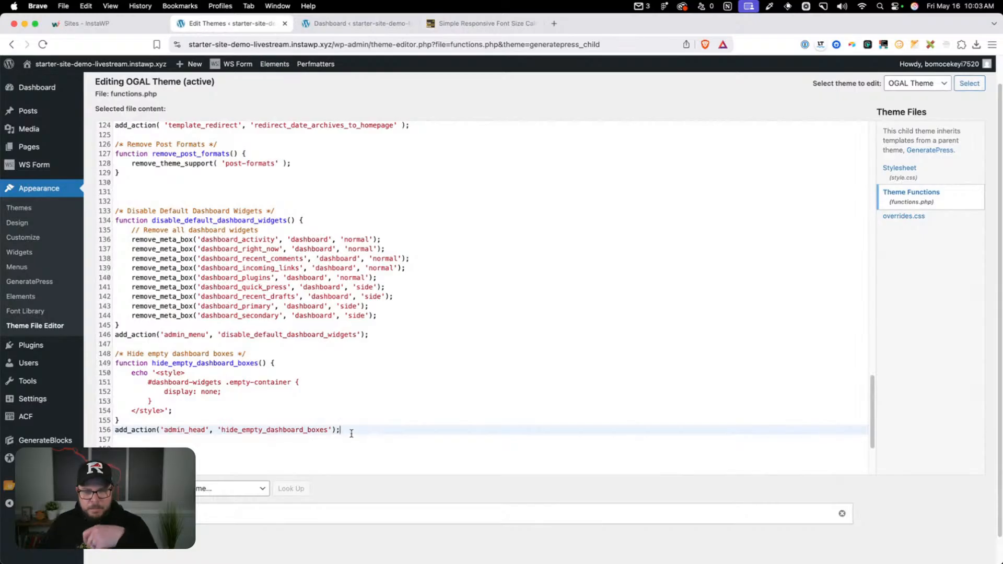
key(Return)
key(Return)
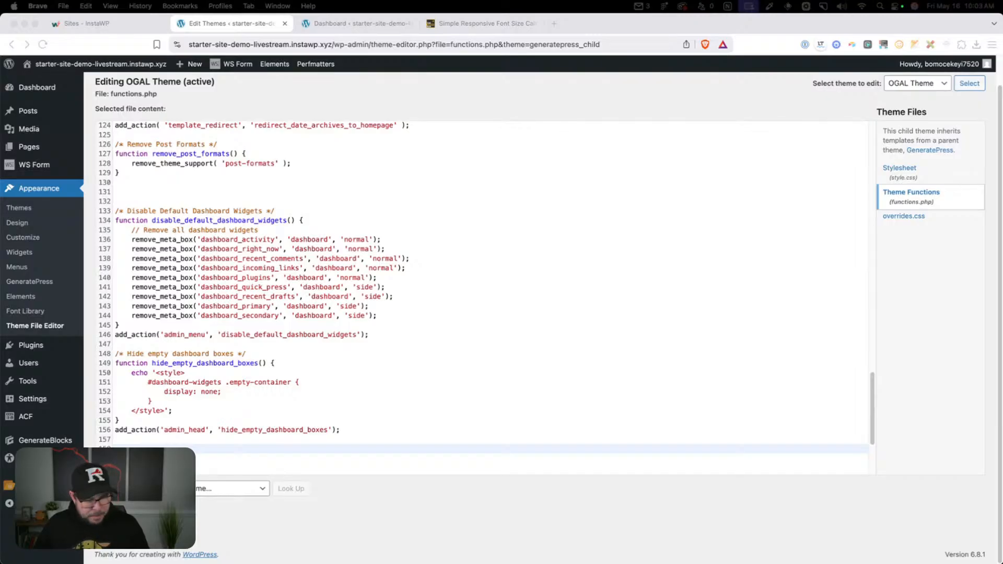
key(Return)
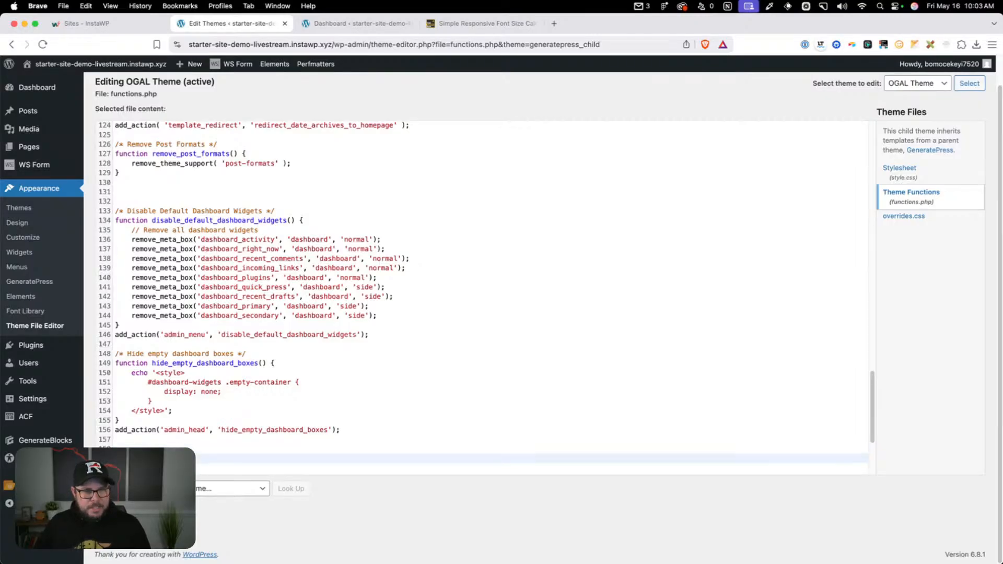
text(/* Hide Admin Menu for Non-Admins */ function hide_admin_sidebar_for_non_admins() {     // Check if the current user is not an administrator     if ( ! current_user_can( 'activate_plugins' ) ) {         echo '<style>             #adminmenu, #adminmenuback {                 width: 0px !important;                 display: none !important;             }             #wpcontent, #wpfooter {                 margin-left: 0px !important;             }         </style>';     } } add_action( 'admin_head', 'hide_admin_sidebar_for_non_admins' );)
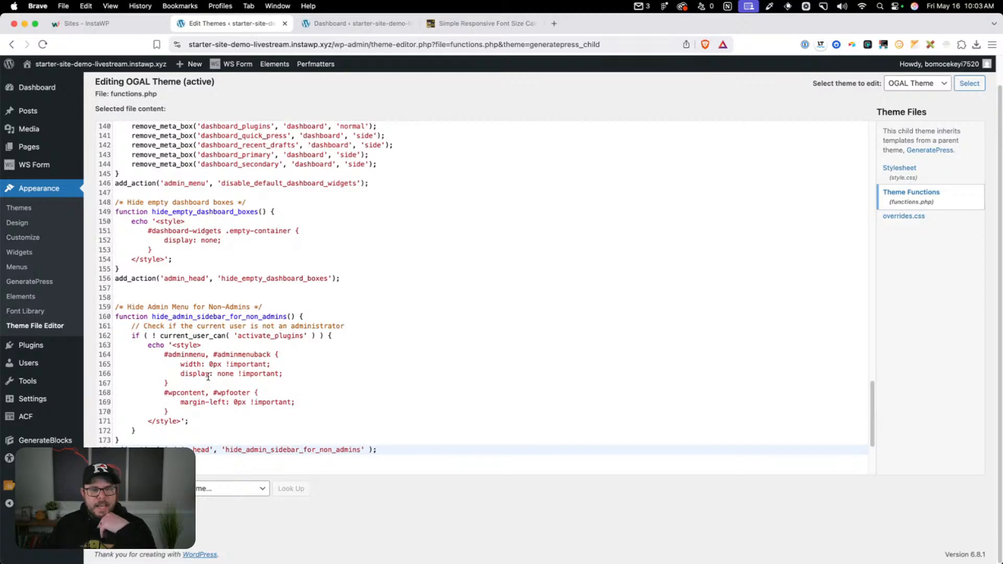
drag(231, 336, 297, 336)
click(296, 336)
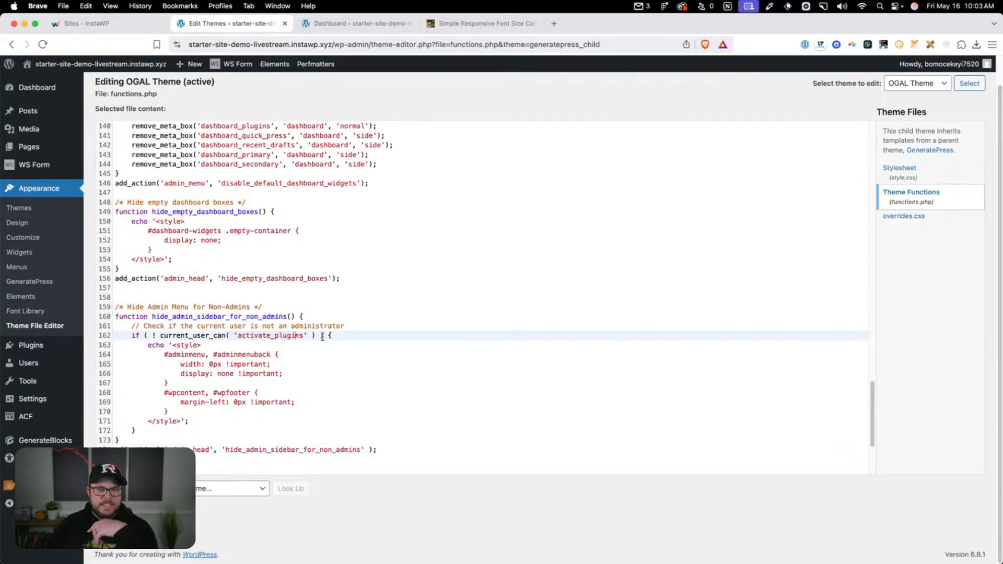
Add the Remove Archive Title, Remove Search Title and Generate Search Title Shortcode snippets after the admin menu code
click(407, 466)
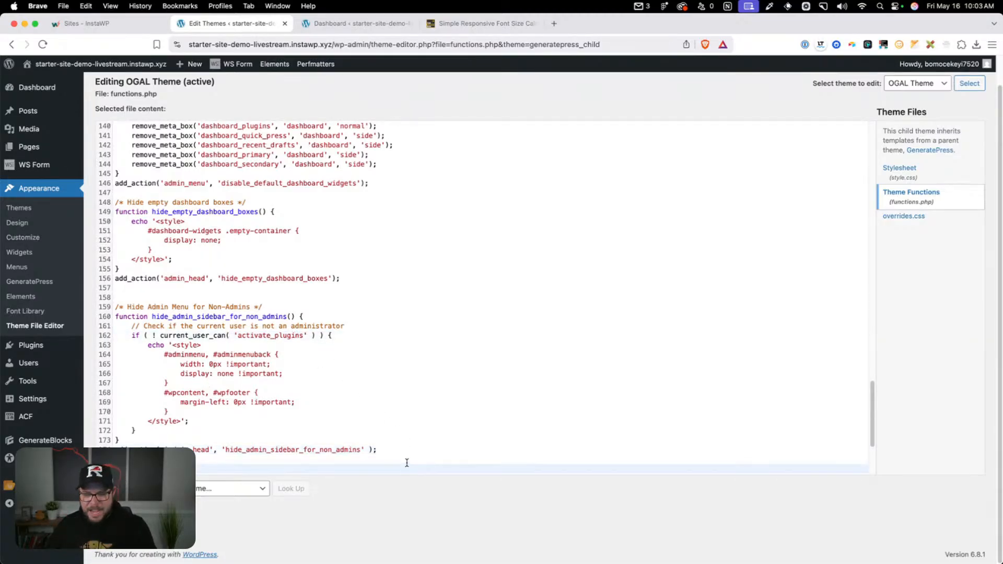
key(Return)
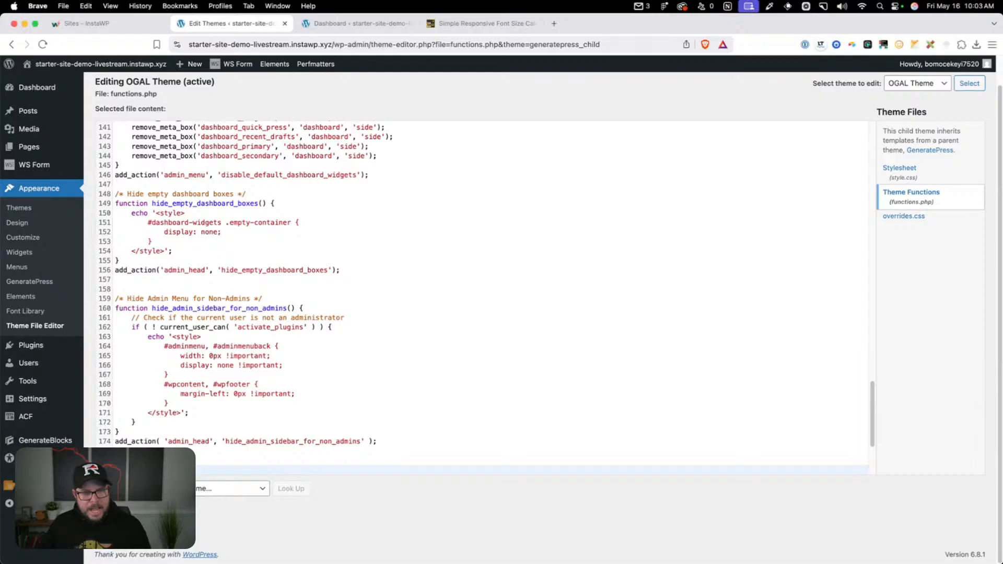
text(/*  Remove Archive Title */ add_action( 'wp', 'lh_remove_archive_title' ); function lh_remove_archive_title() {         remove_action( 'generate_archive_title', 'generate_archive_title' ); }  /*  Remove Search Title */ add_filter( 'generate_search_title_output', '__return_empty_string' );  /*  Generate Search Title Shortcode */ function custom_search_title_shortcode() {     if ( is_search() ) {         return '<h1 class="custom-search-title">Search Results for: ' . esc_html( get_search_query() ) . '</h1>';     }     return ''; } add_shortcode( 'search_title', 'custom_search_title_shortcode' );)
scroll(125, 399, down, 3)
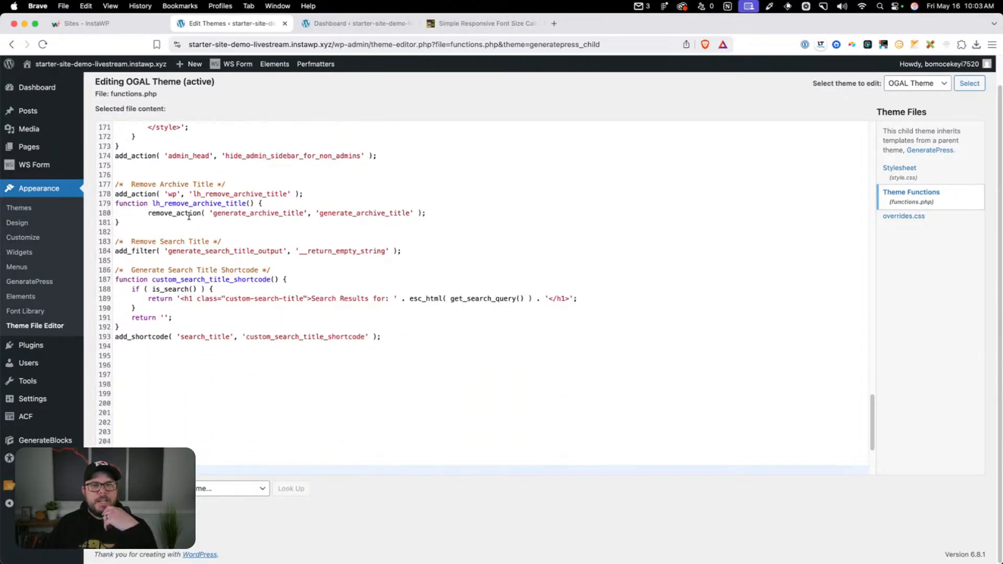
click(253, 184)
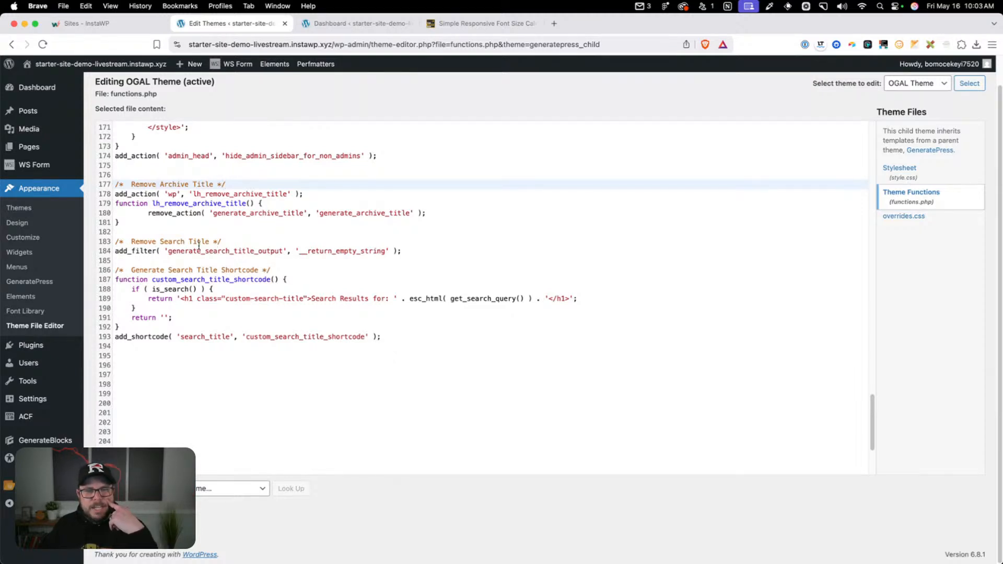
drag(131, 241, 248, 242)
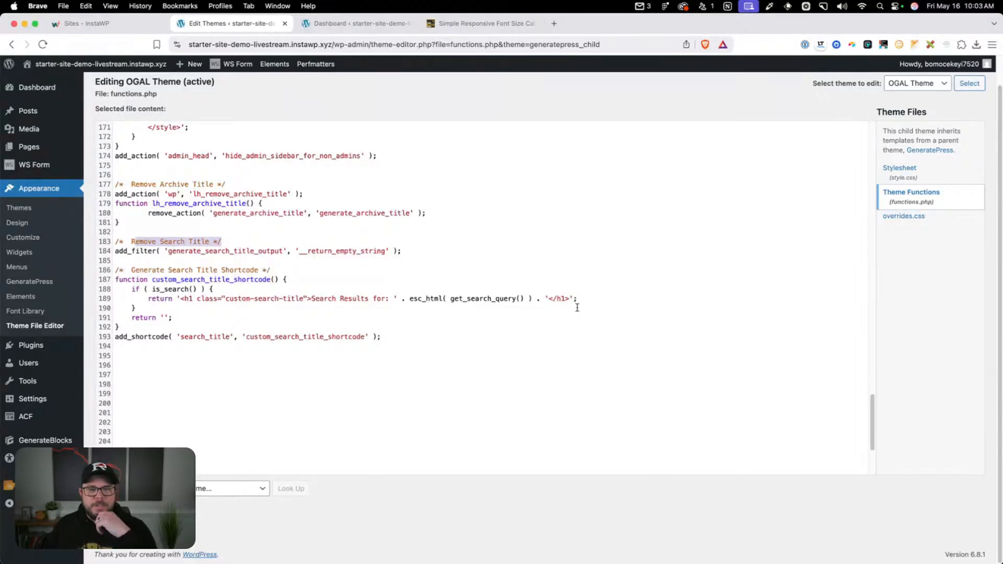
Paste the Last Login Time snippet, which adds a Last Login column to the Users page, below the search title shortcode
click(378, 369)
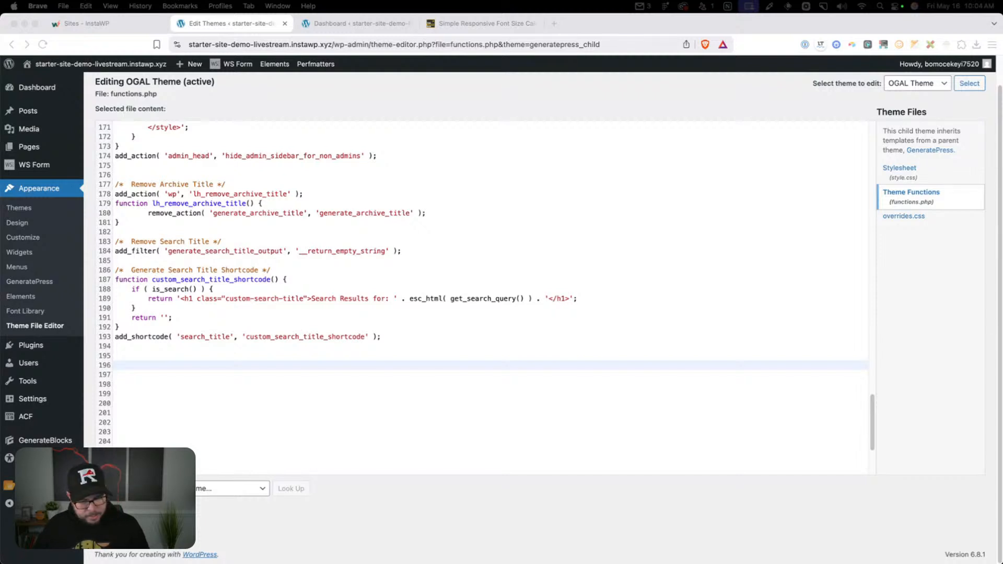
key(super+v)
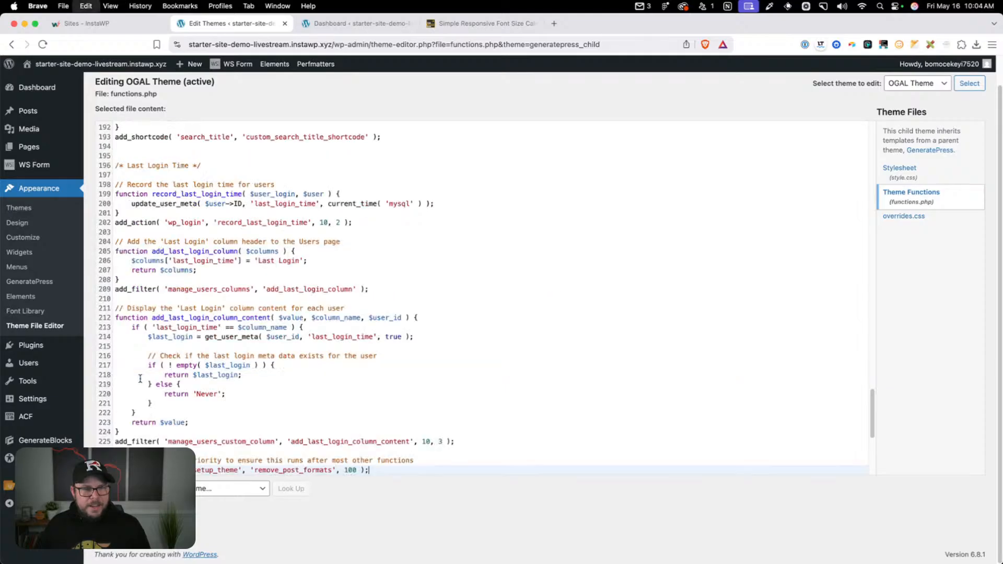
scroll(238, 328, down, 3)
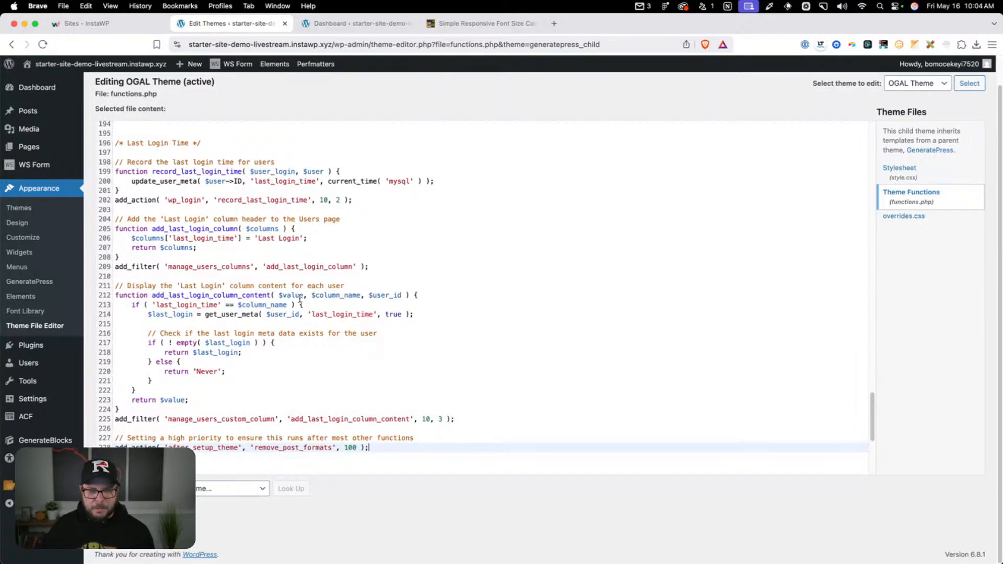
scroll(300, 300, down, 1)
Add the Login Page snippet with the wpb_login_logo styles below the last login code and review its beginning
key(Return)
key(Return)
key(Return)
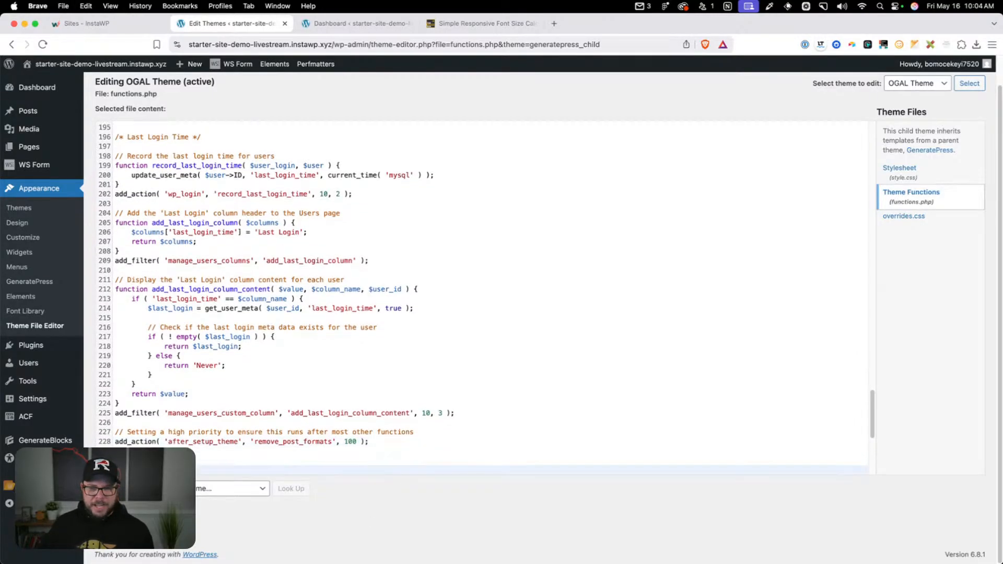
scroll(381, 416, down, 5)
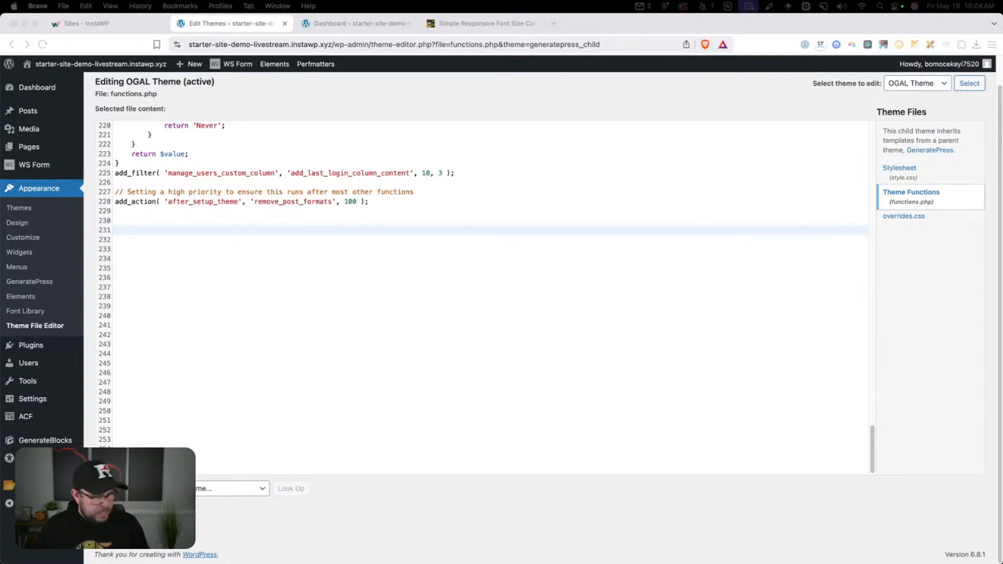
click(164, 230)
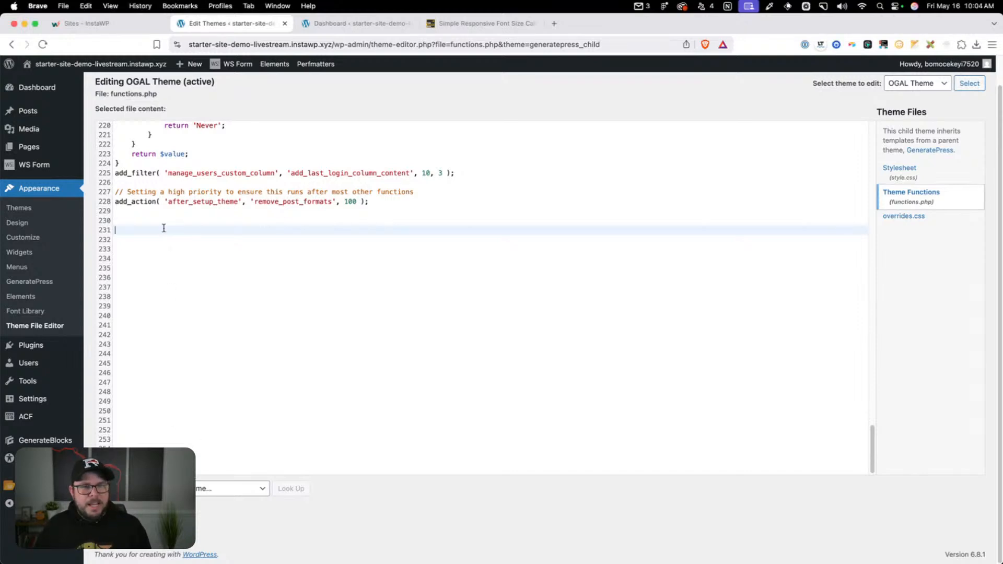
key(super+v)
scroll(284, 268, up, 10)
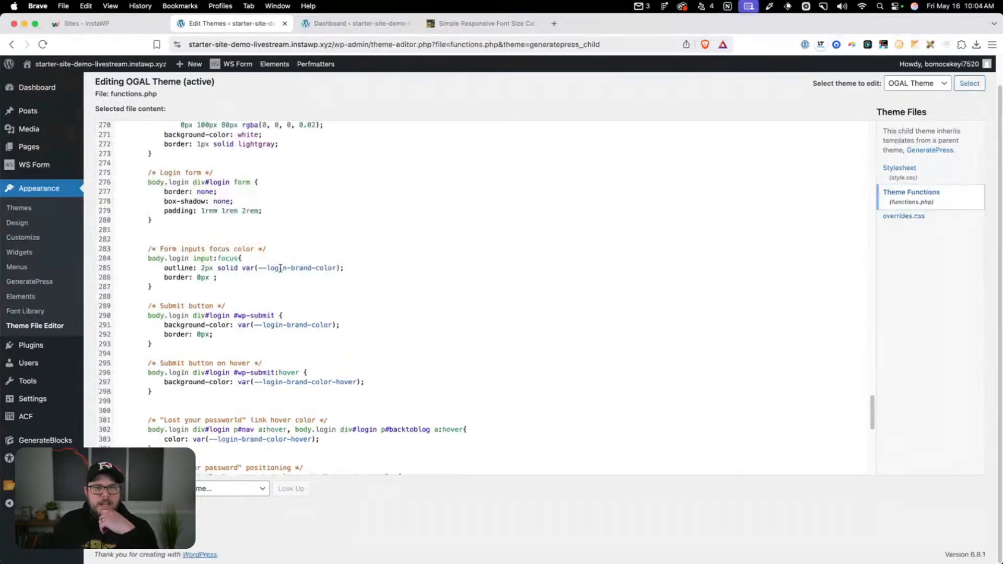
scroll(274, 267, up, 5)
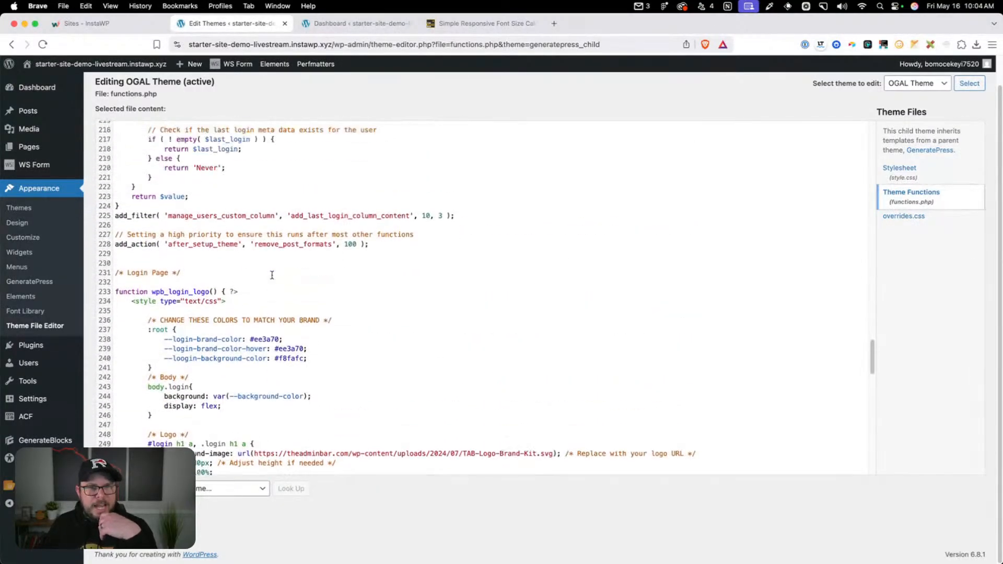
drag(204, 373, 100, 362)
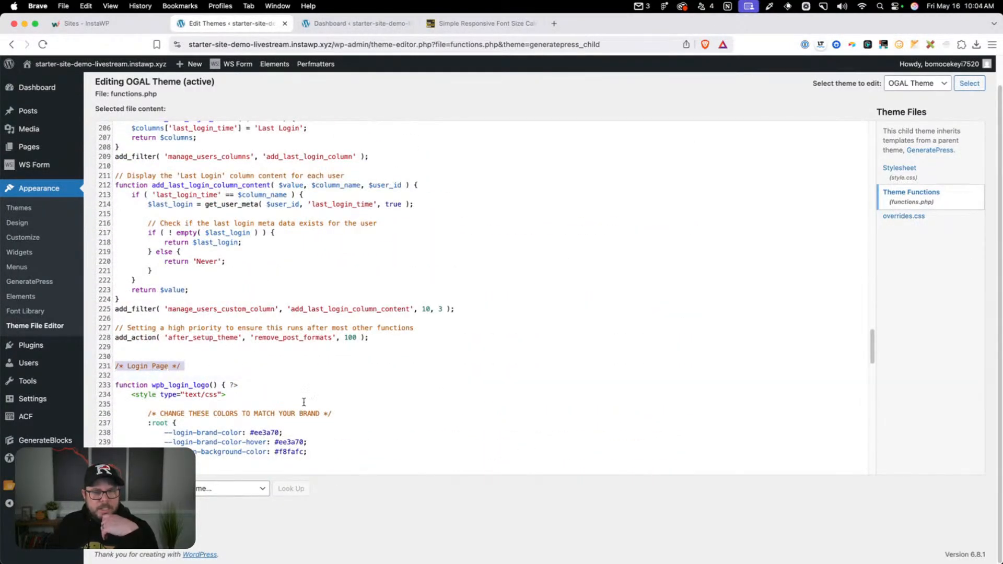
click(304, 403)
scroll(323, 392, down, 2)
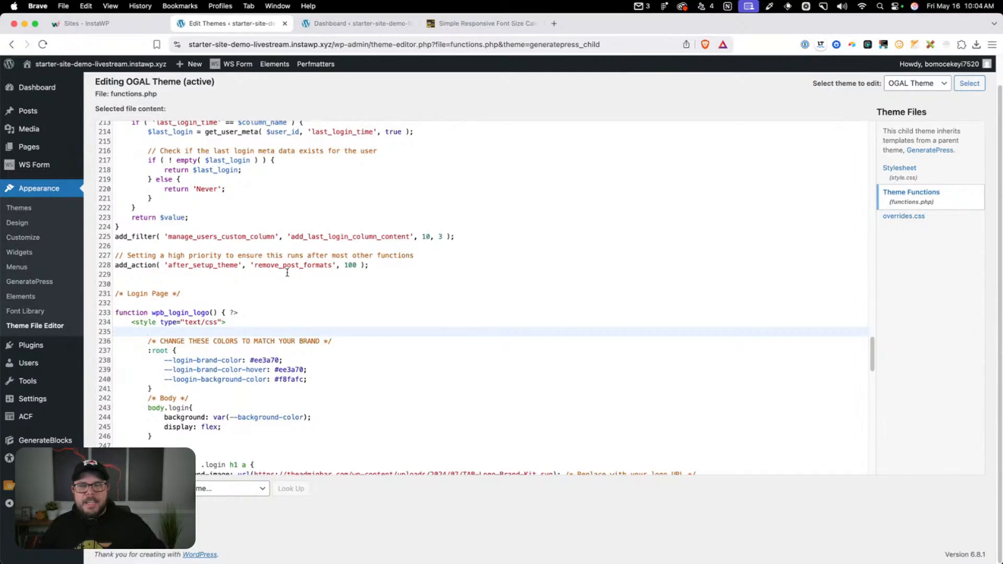
View the site's current WordPress login page in a private window using the copied site address, and close that window
drag(335, 44, 72, 40)
key(super+c)
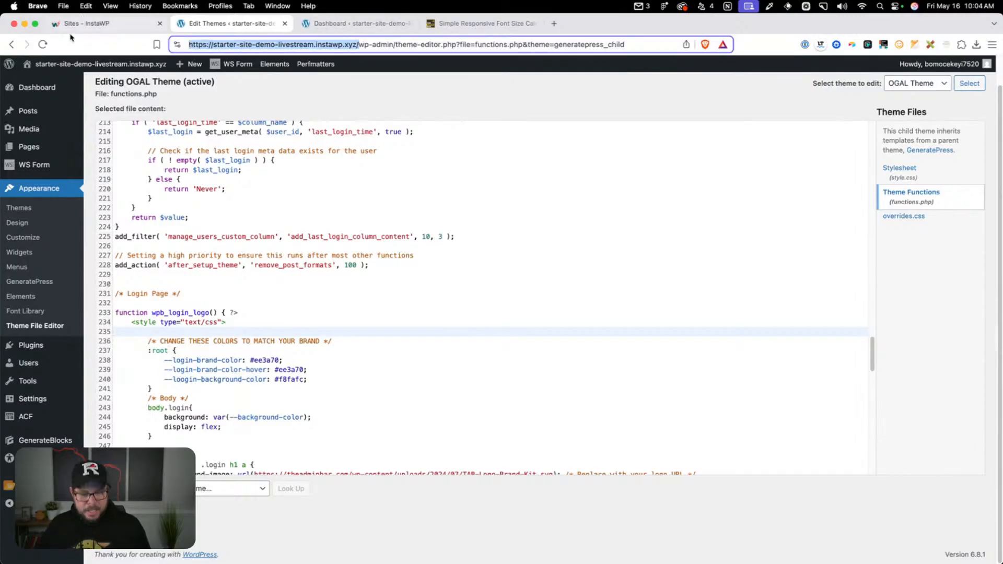
click(992, 44)
click(937, 94)
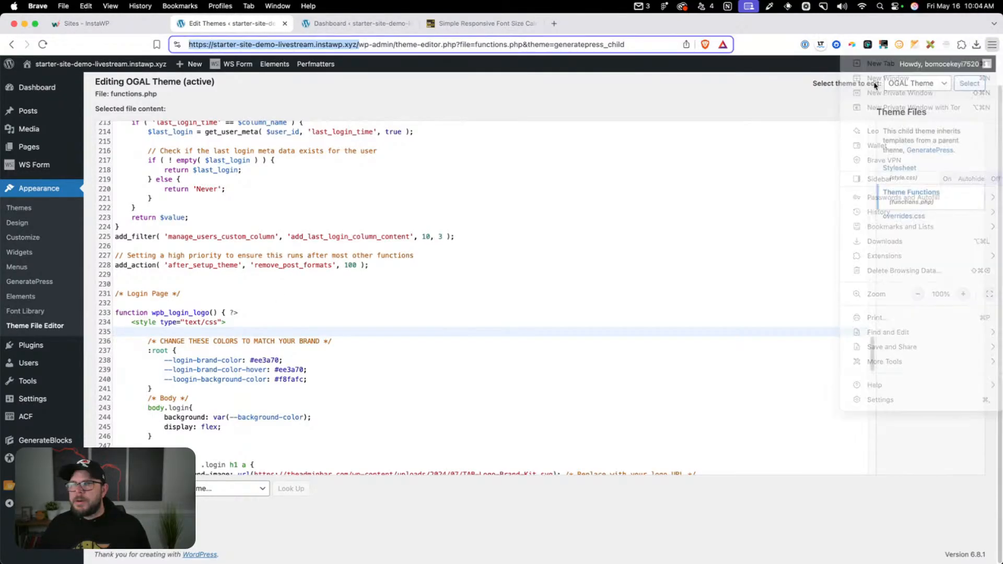
key(super+v)
text(wp)
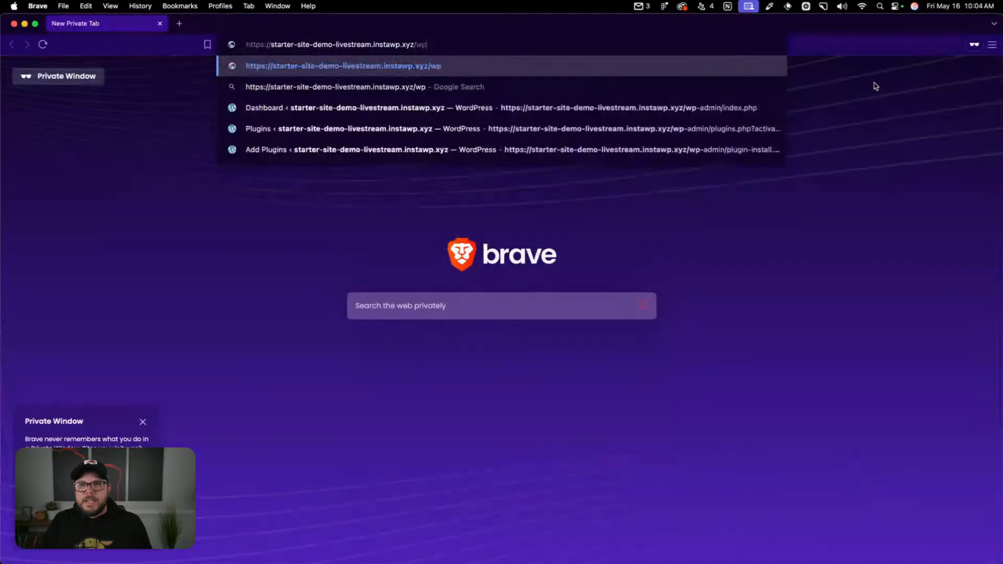
key(Return)
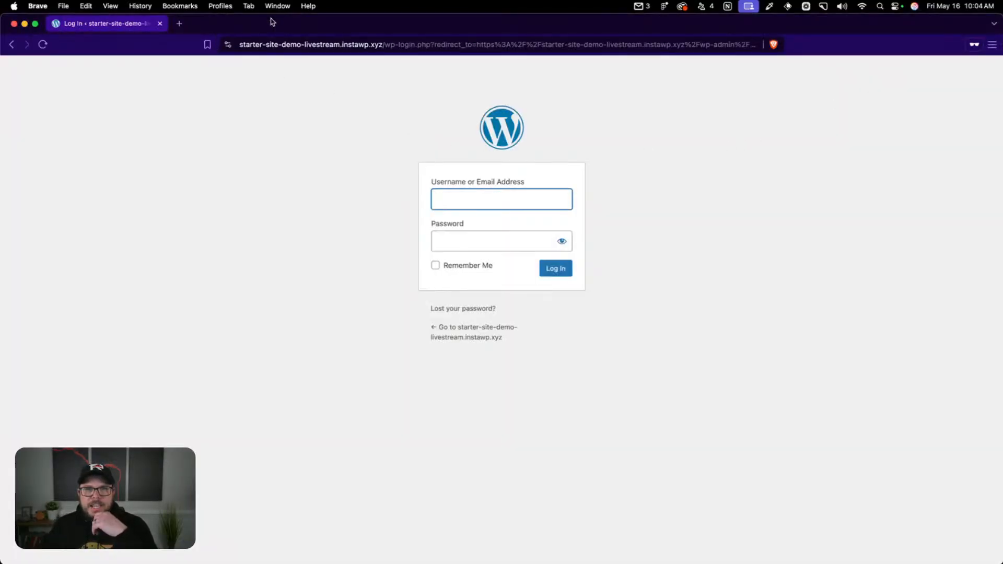
click(161, 24)
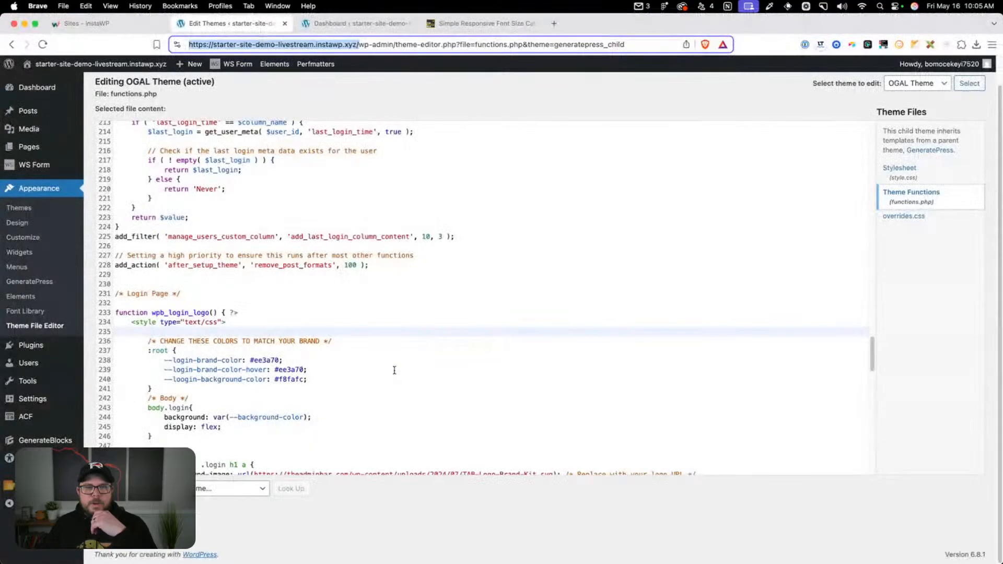
Correct the misspelled background colour variable in the login page's :root block to --login-background-color
scroll(260, 317, down, 2)
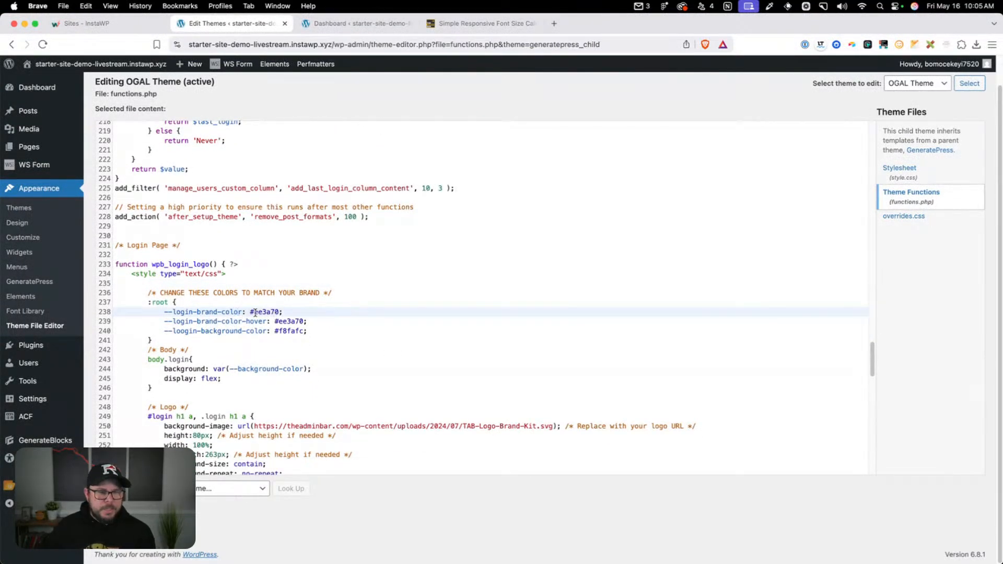
scroll(255, 312, down, 2)
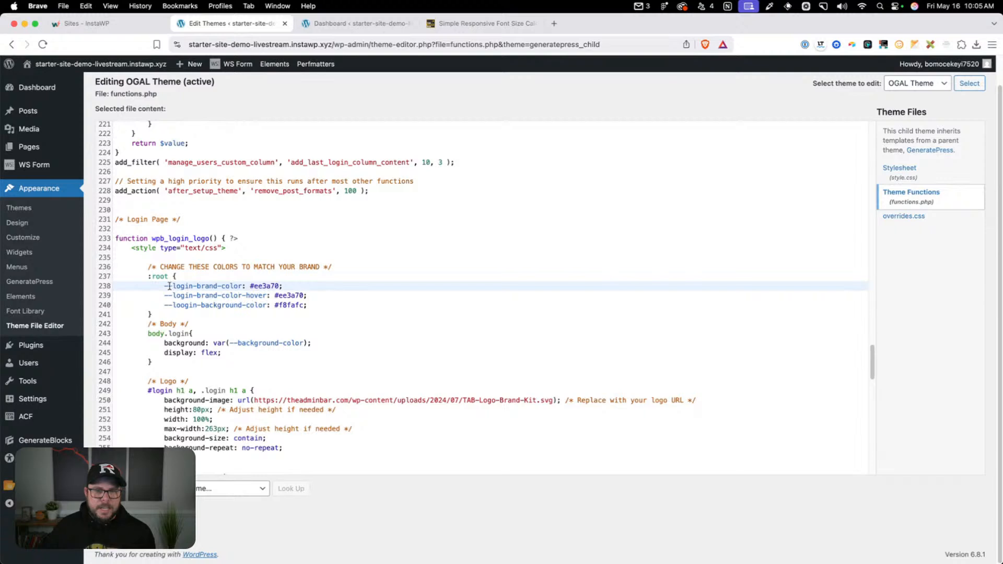
drag(163, 286, 305, 296)
click(272, 288)
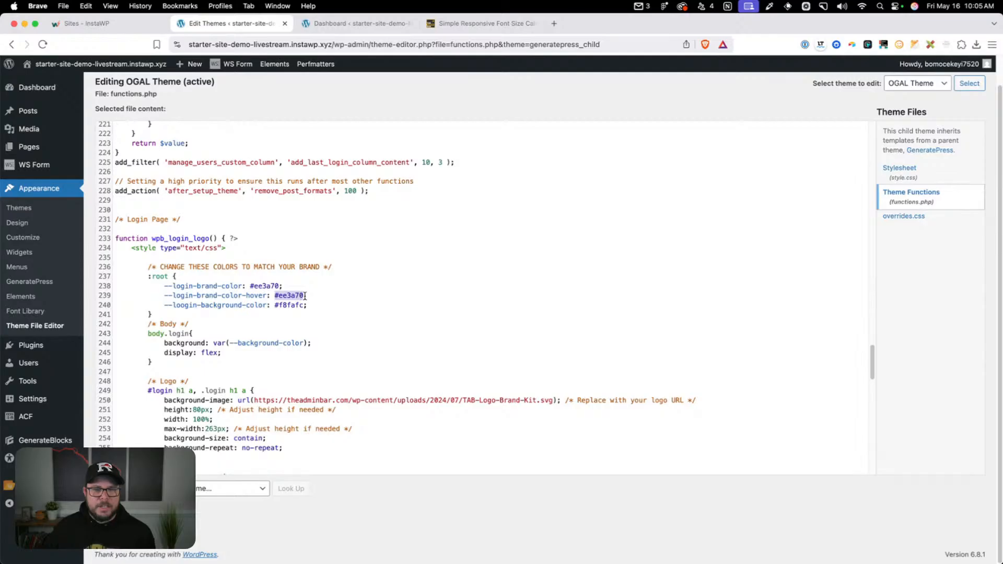
click(180, 306)
key(Delete)
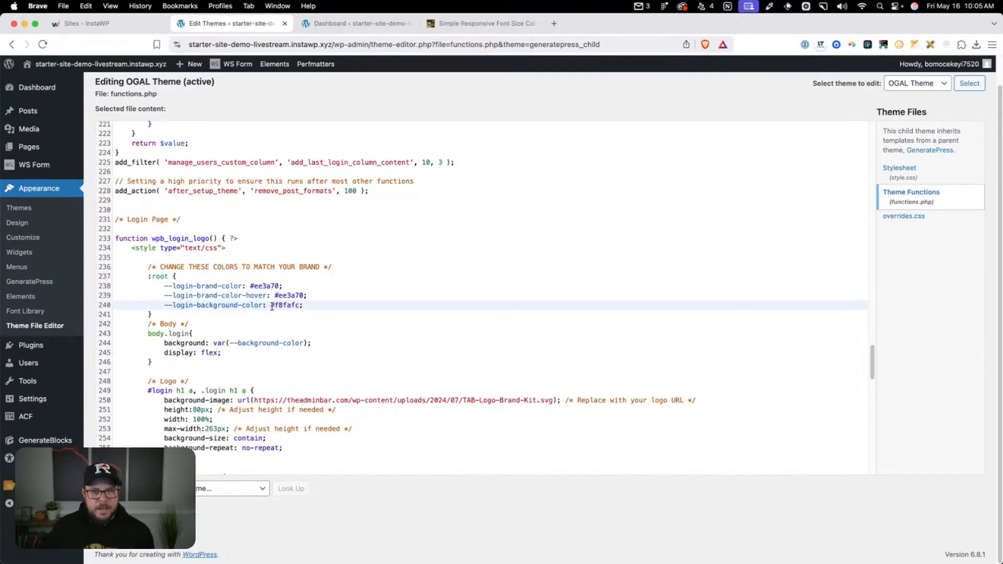
Examine the login snippet's background colour, logo image URL and logo link settings
drag(269, 305, 301, 302)
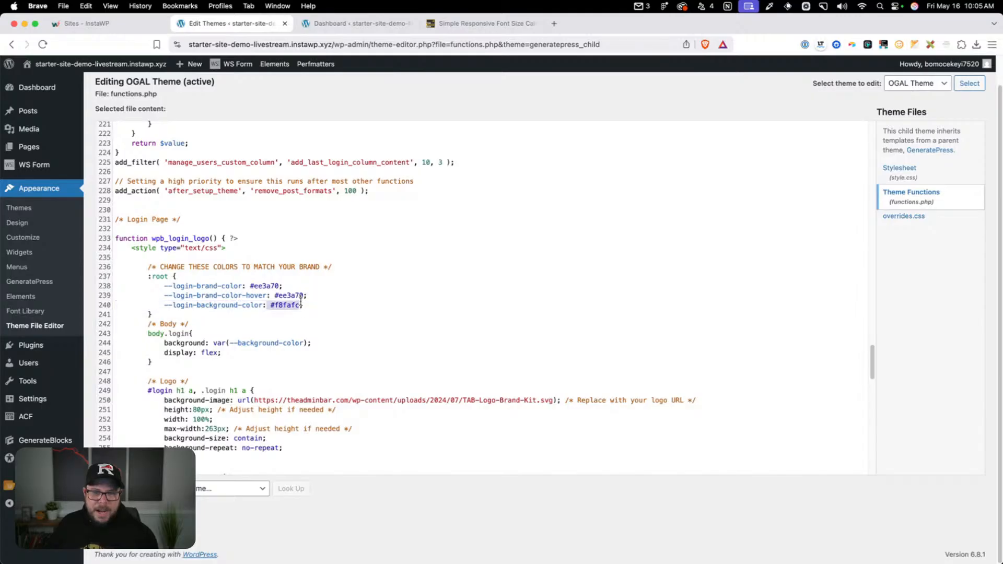
click(310, 312)
scroll(311, 334, down, 5)
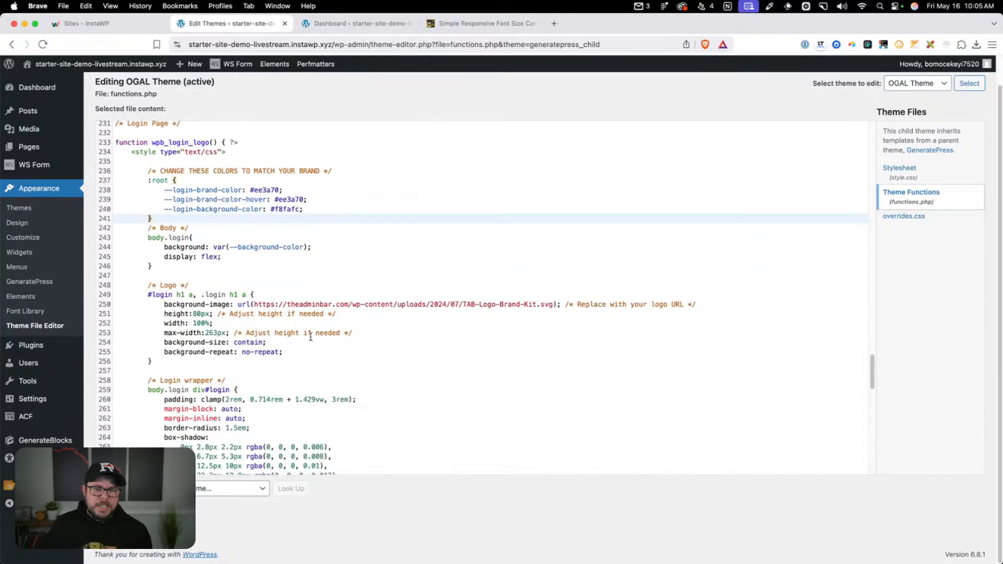
scroll(311, 337, down, 15)
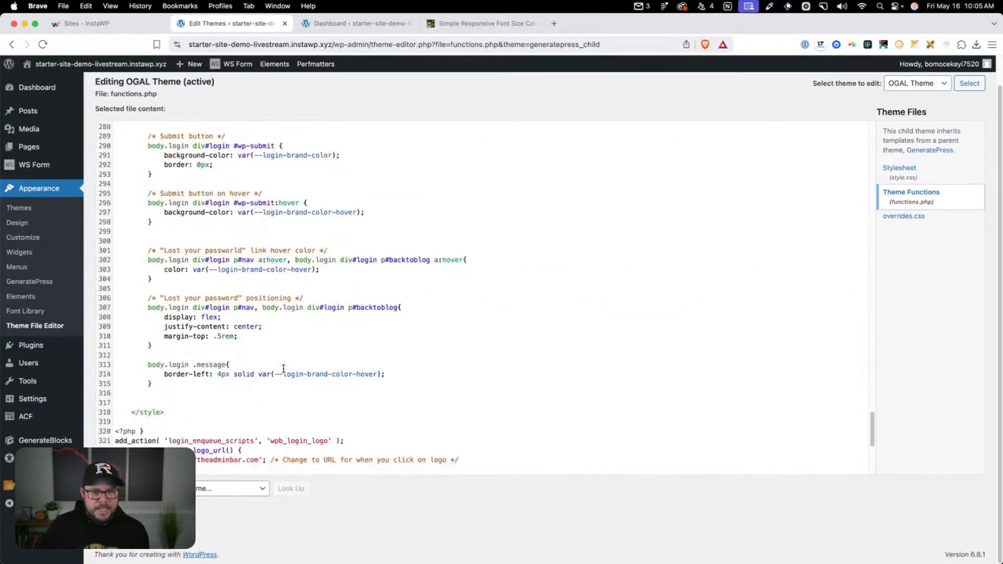
scroll(283, 369, up, 15)
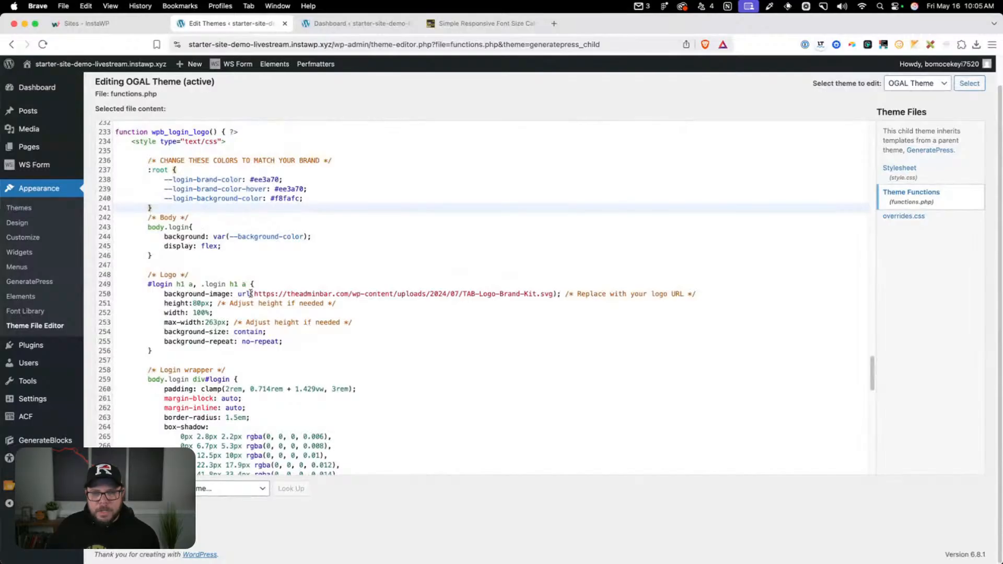
mouse_move(252, 293)
mouse_down()
mouse_move(573, 292)
mouse_move(258, 294)
mouse_up()
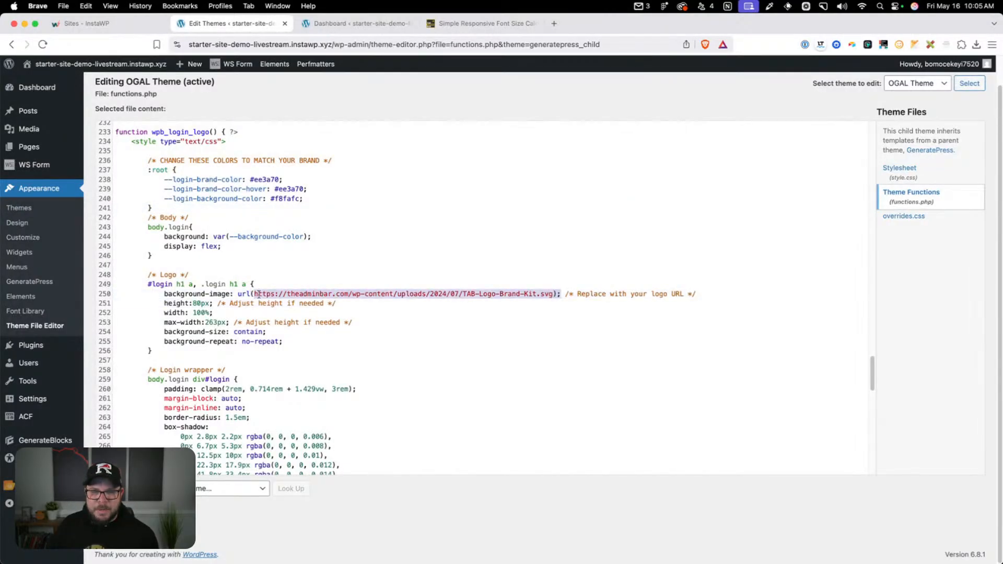
scroll(327, 326, down, 17)
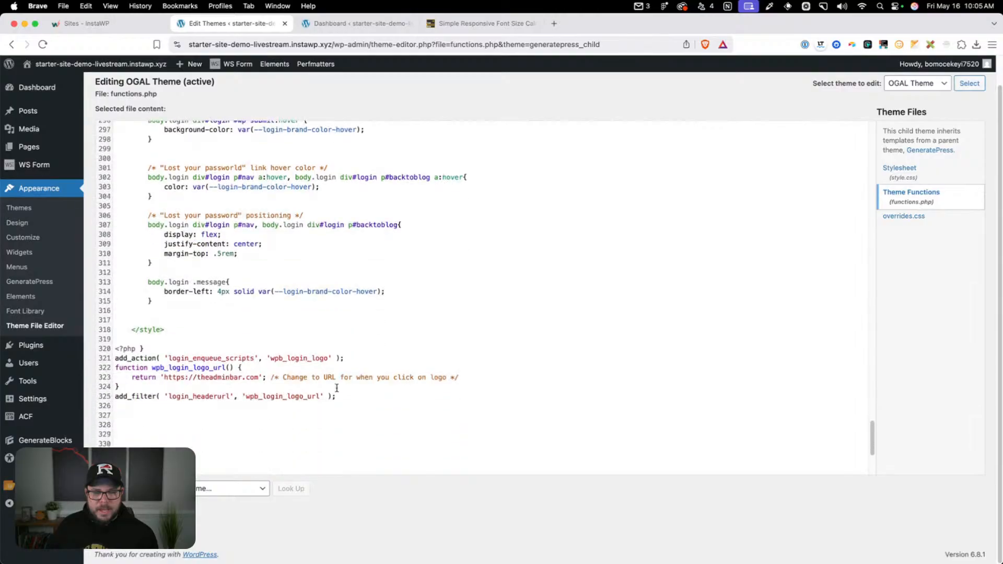
Check the branded login page in a private window using the site's copied wp-admin address, and close that window
drag(259, 377, 164, 379)
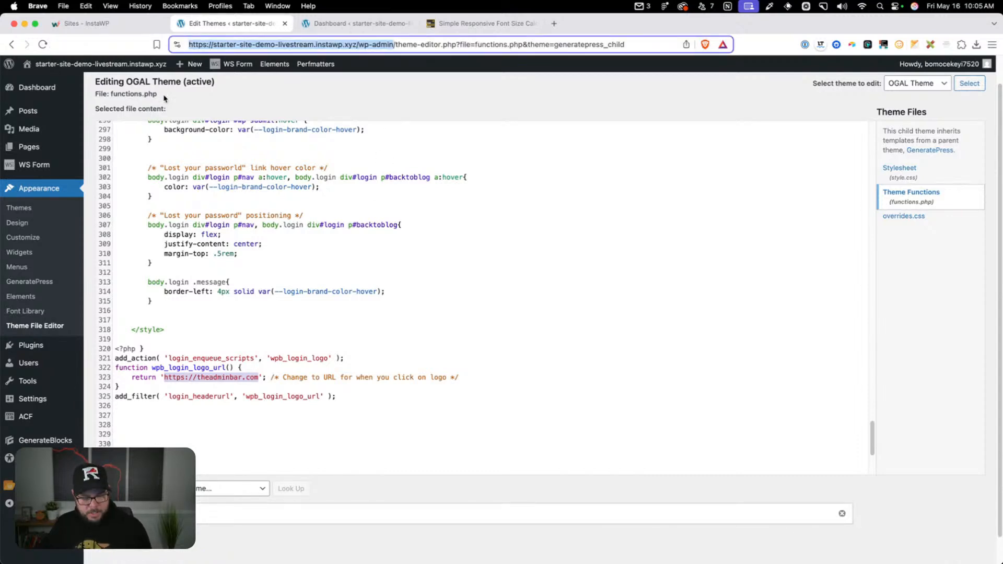
click(992, 45)
click(935, 93)
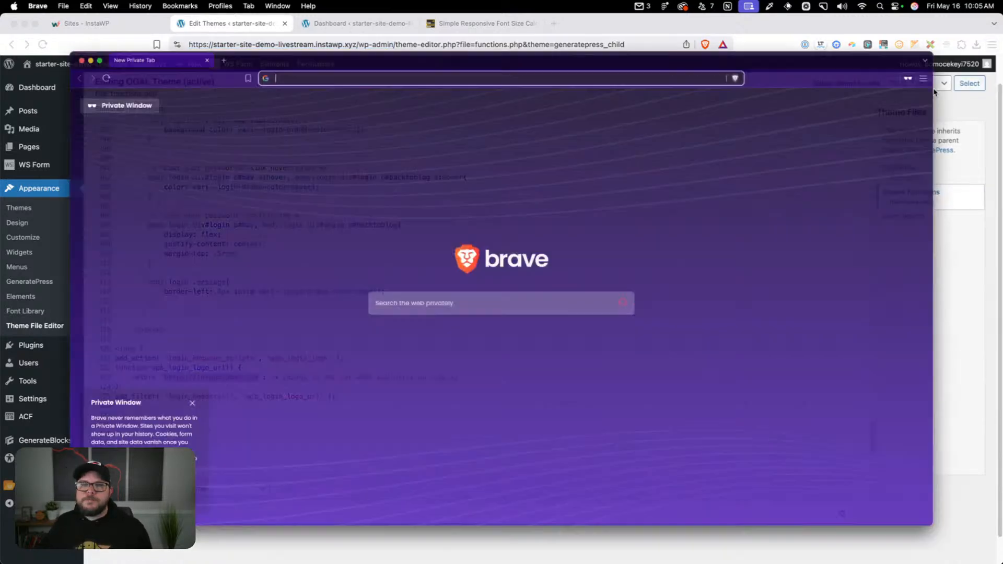
text(https://starter-site-demo-livestream.instawp.xyz/wp-admin)
key(Return)
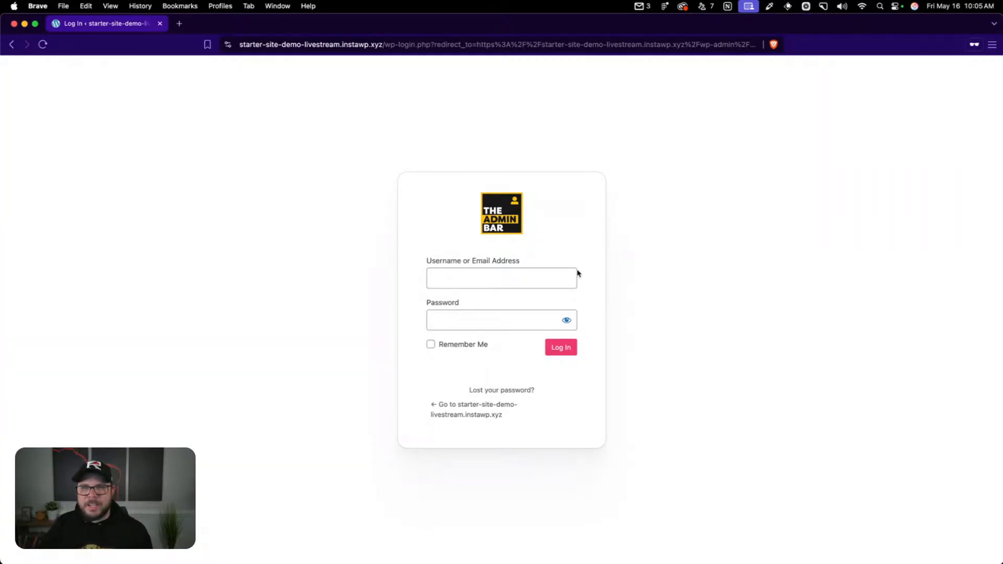
click(161, 24)
Review functions.php back up to its beginning, and view the API Key field in the ActiveCampaign Postmark settings
click(253, 435)
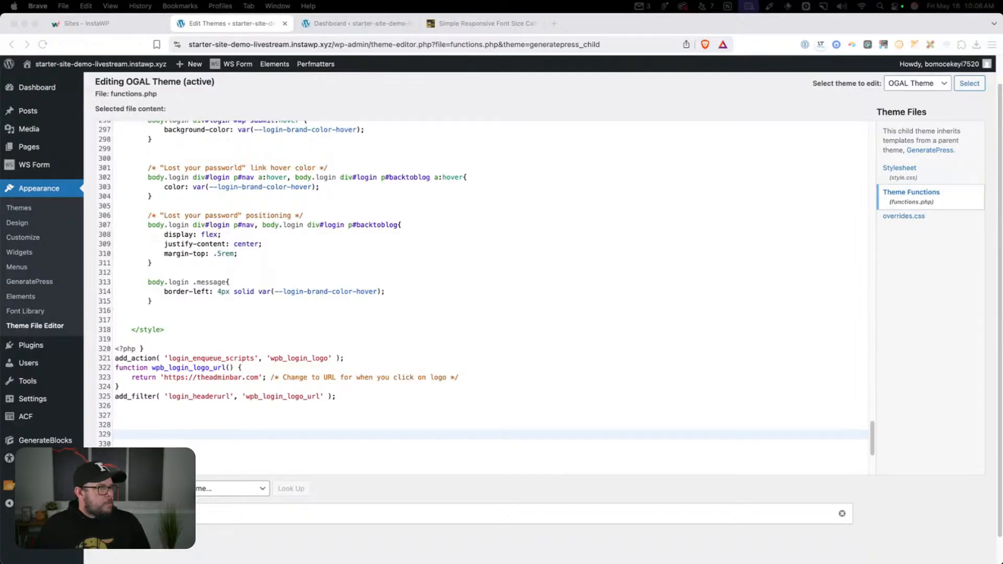
scroll(297, 426, up, 5)
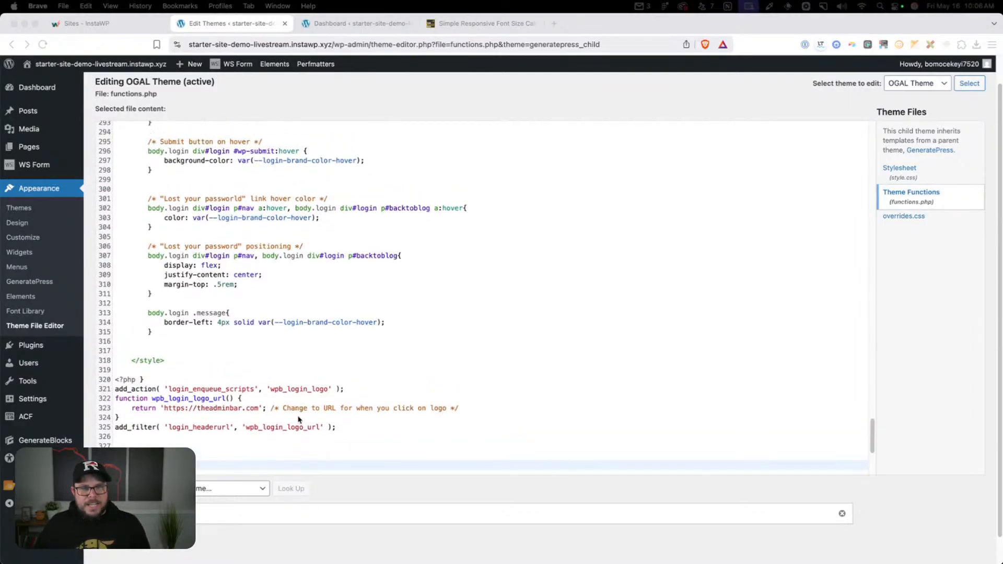
scroll(303, 412, up, 20)
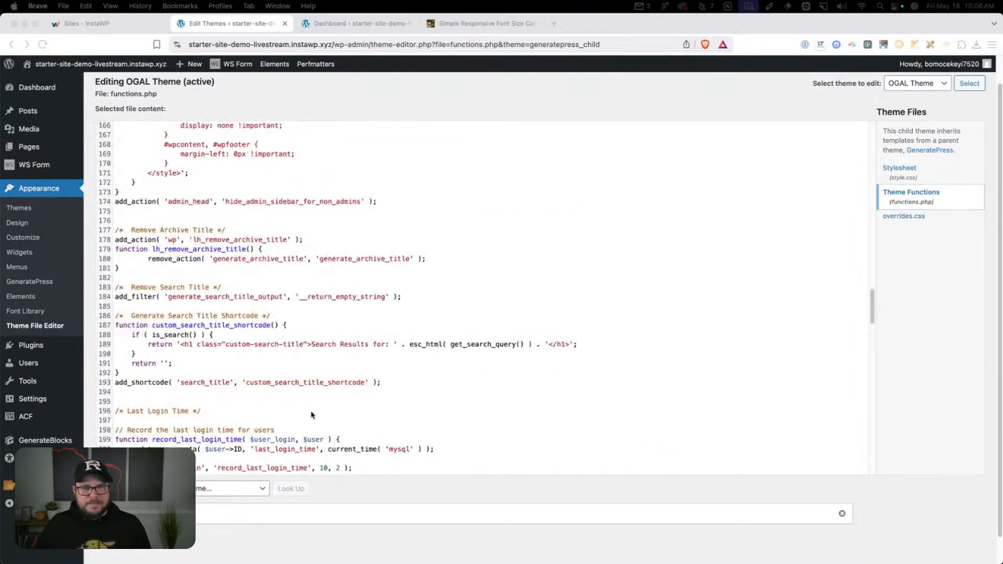
scroll(310, 410, up, 20)
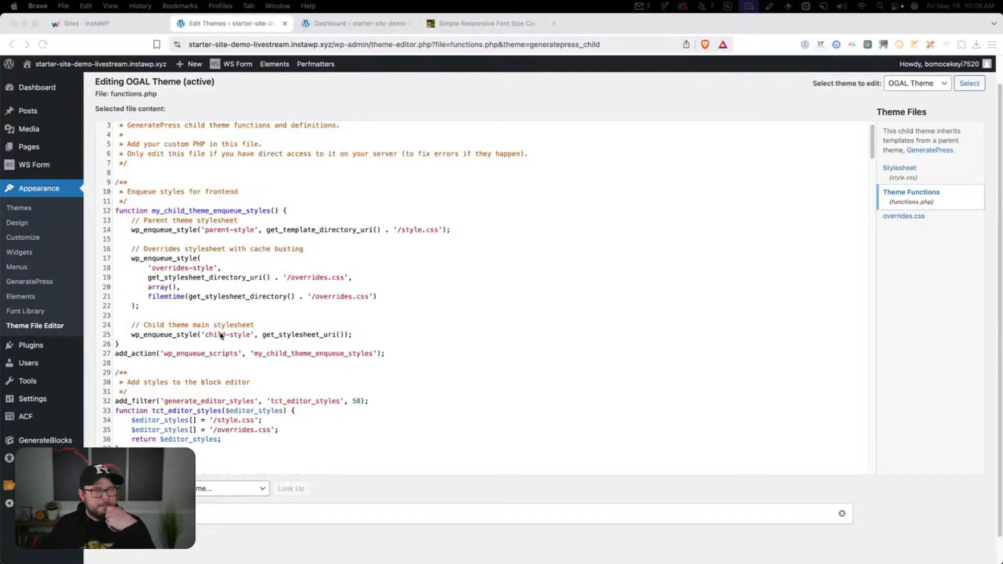
click(124, 401)
mouse_move(61, 402)
click(112, 480)
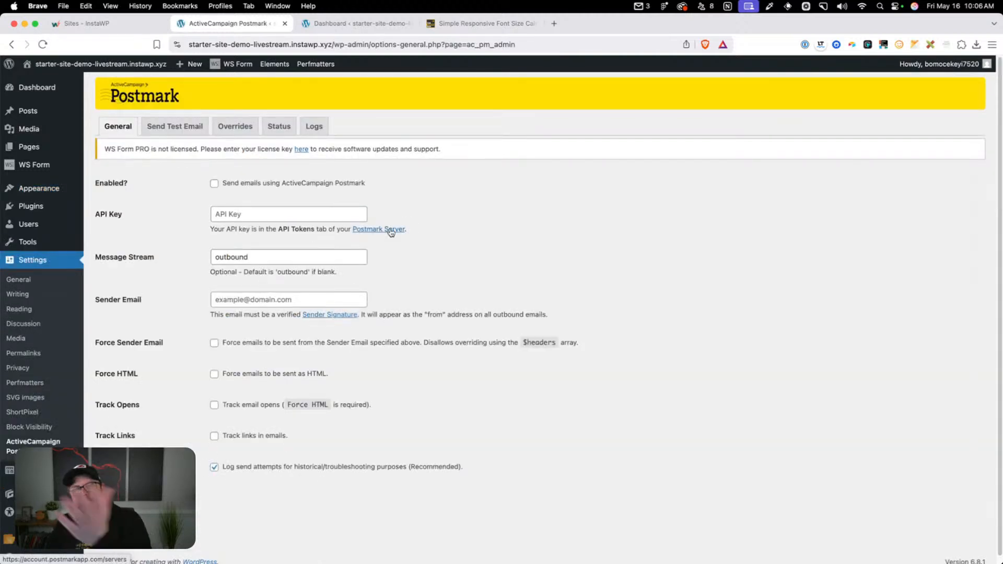
click(304, 219)
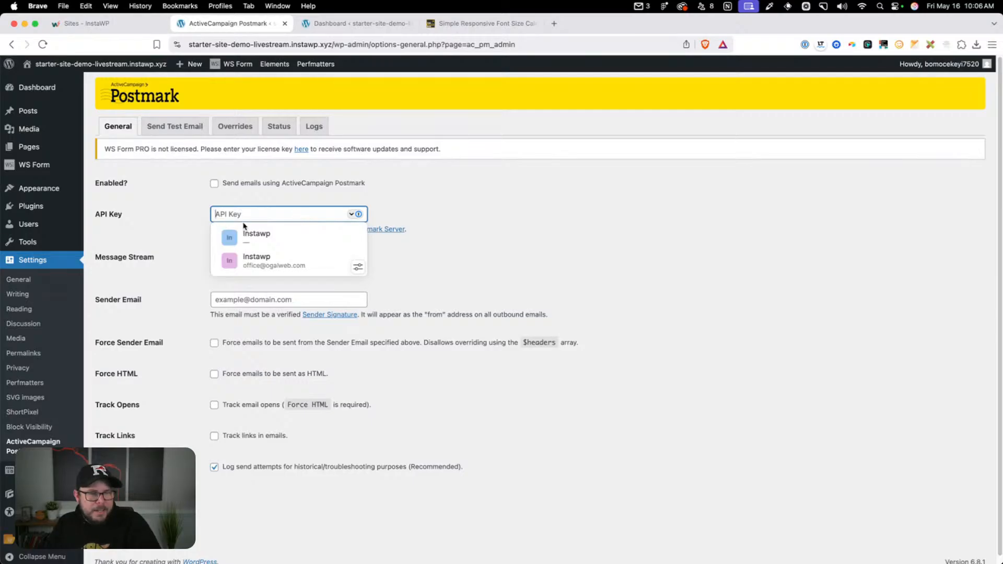
click(135, 258)
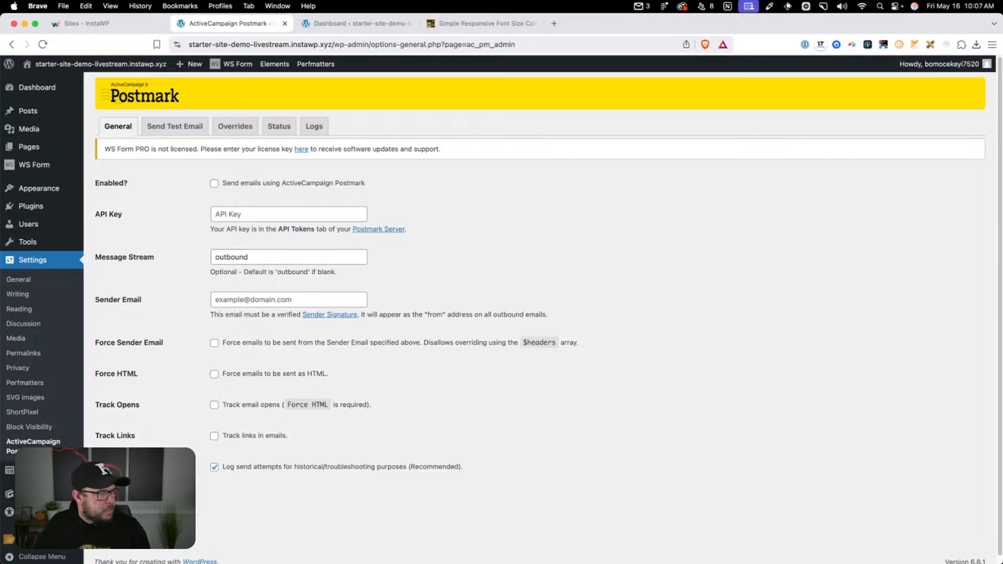
Set the Large screen-size breakpoint to 1024 px in Block Visibility's visibility controls and save the settings
click(37, 427)
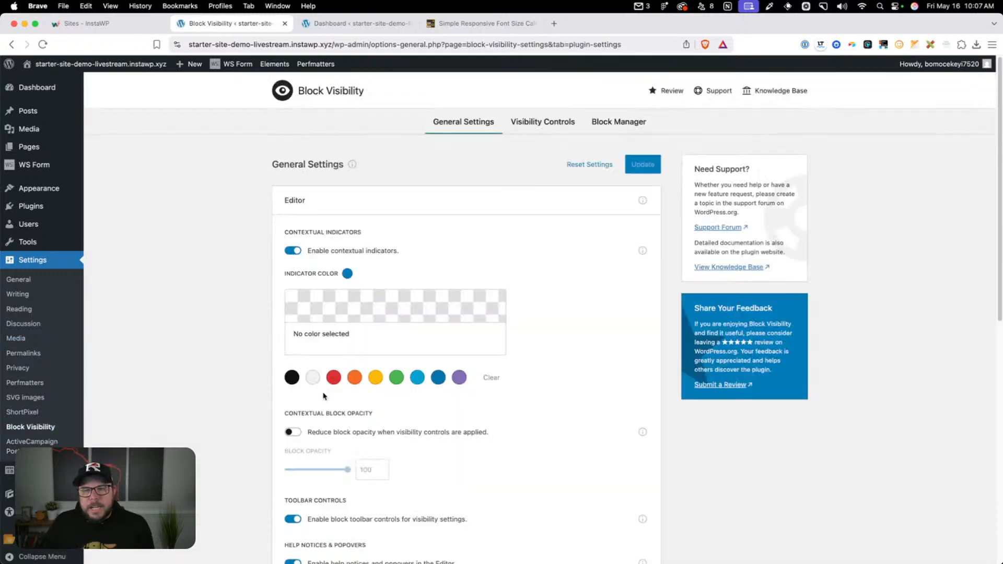
click(531, 121)
scroll(533, 216, down, 3)
scroll(533, 215, down, 10)
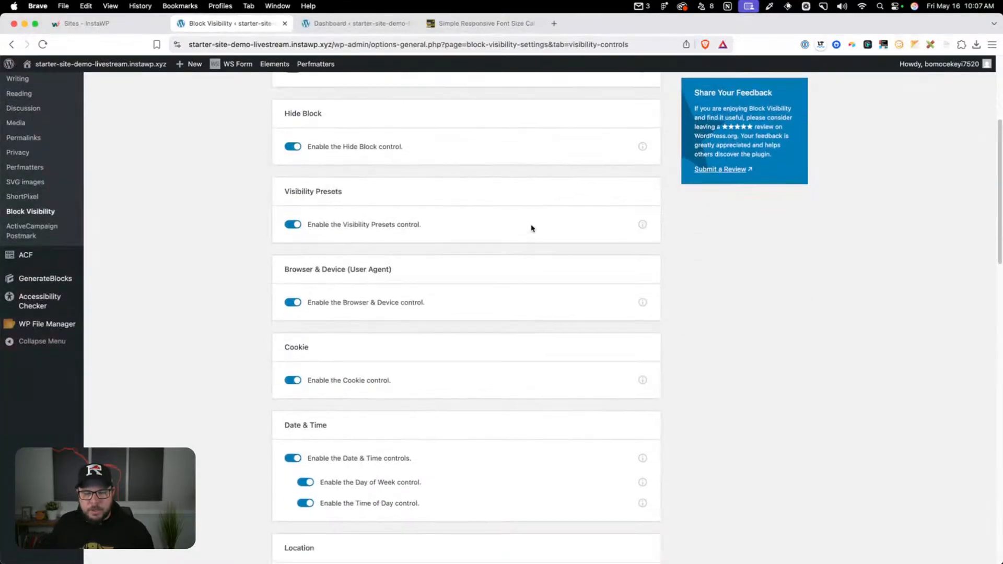
scroll(524, 242, down, 3)
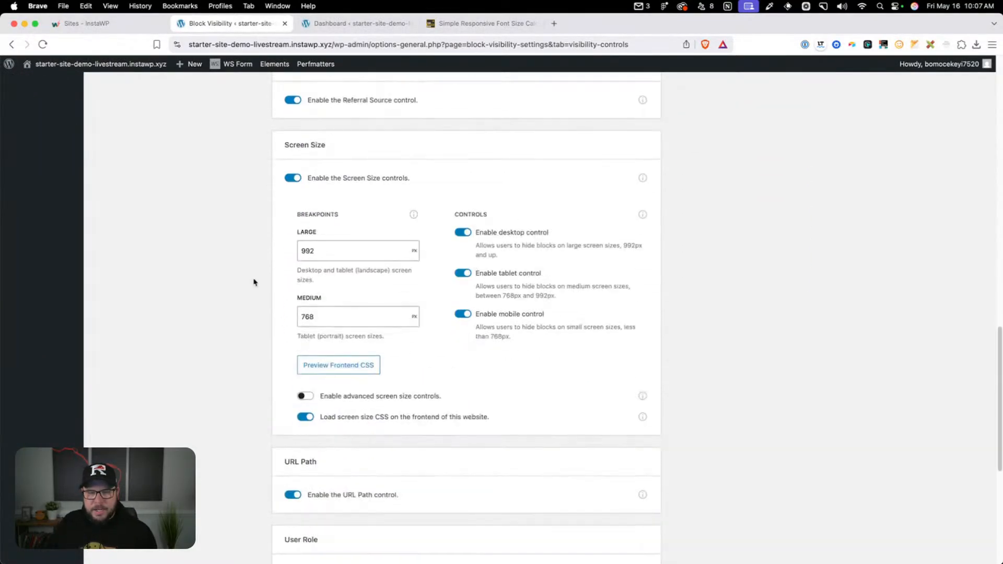
click(336, 258)
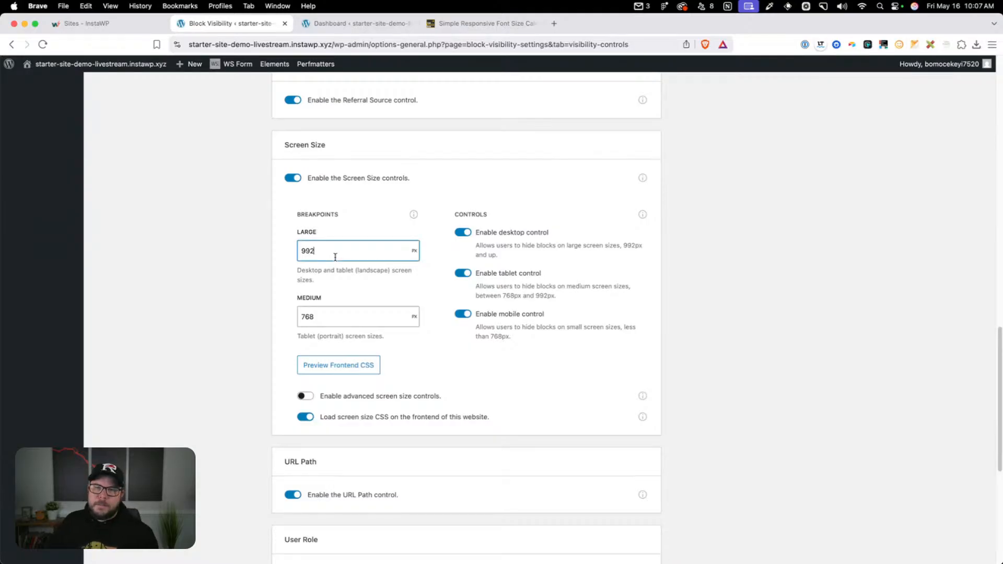
double_click(332, 257)
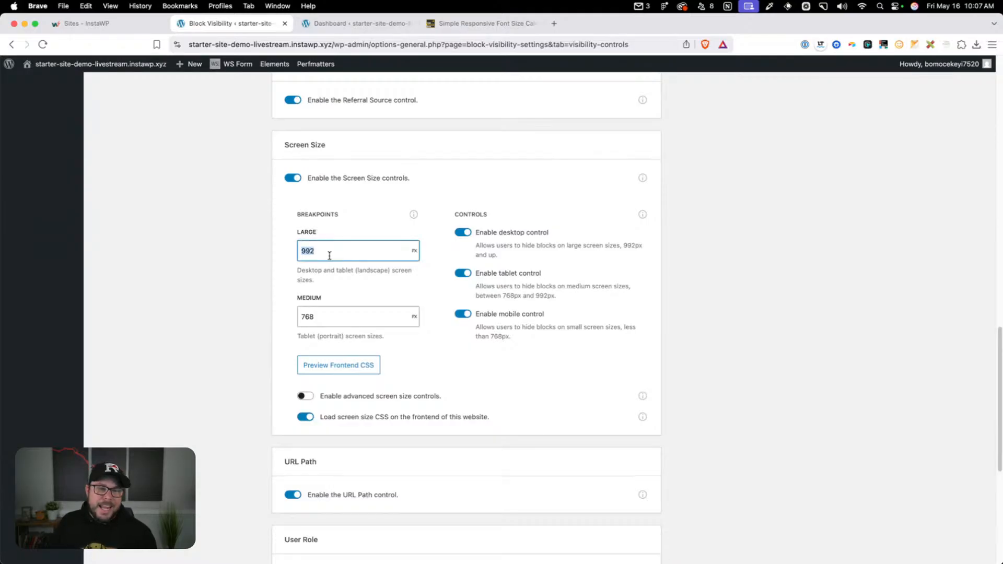
text(1024)
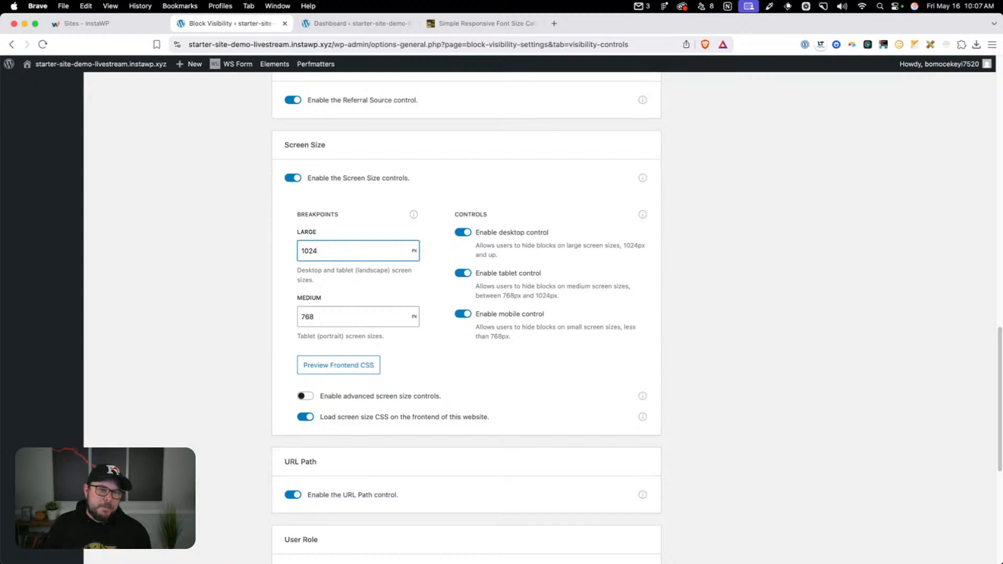
click(261, 282)
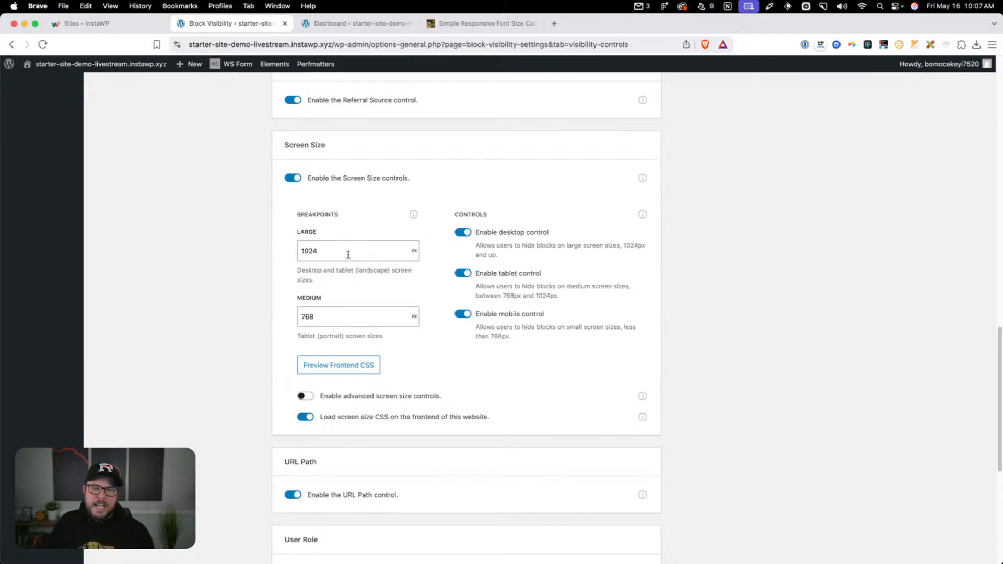
click(314, 324)
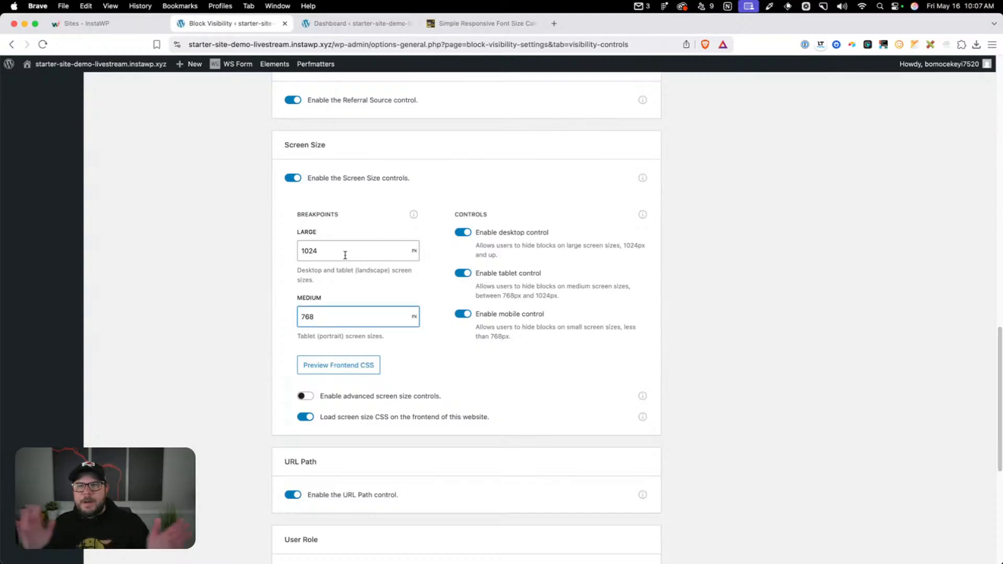
scroll(499, 272, up, 20)
click(647, 167)
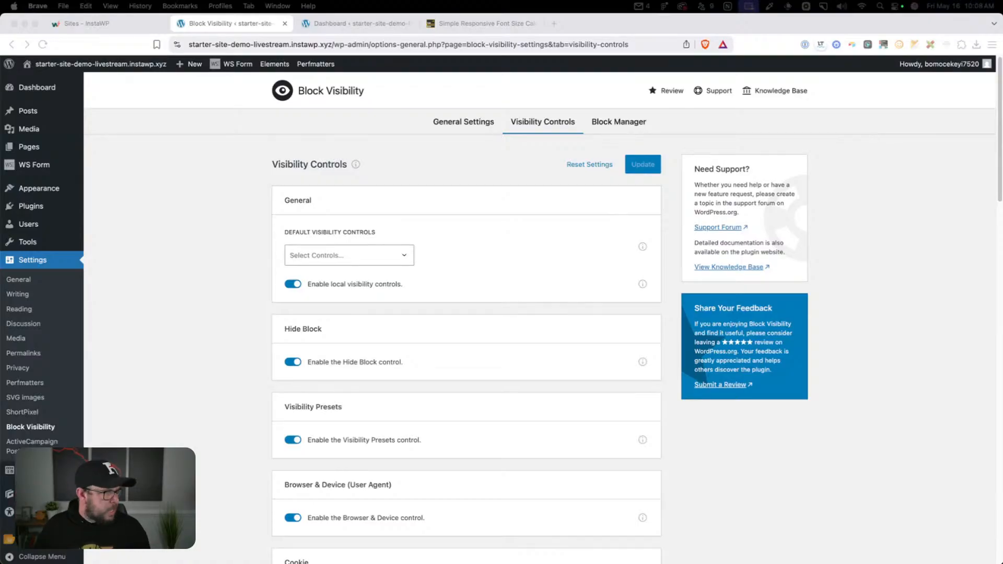
Open the Perfmatters settings and look through the JavaScript, CSS and Preloading options
click(186, 357)
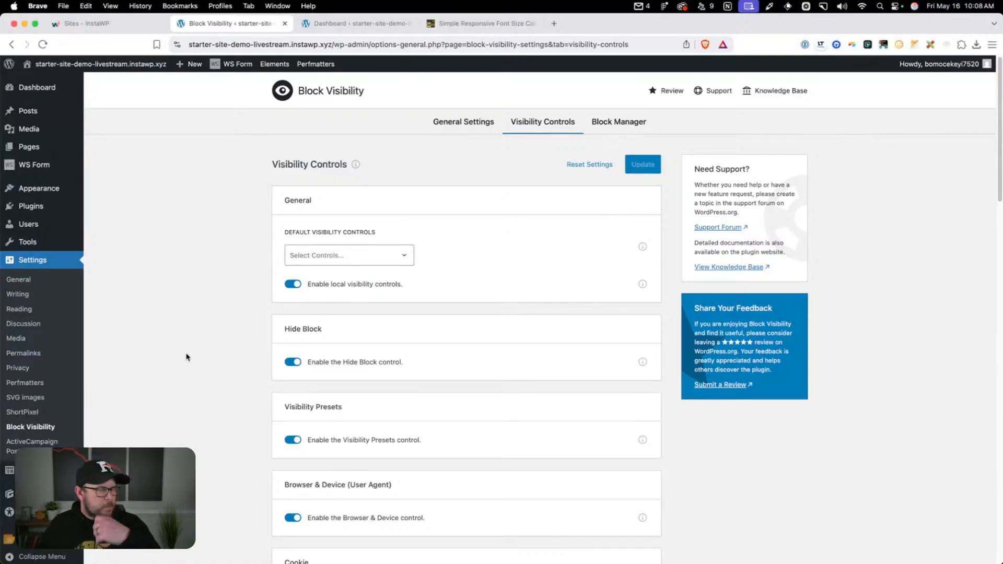
click(19, 383)
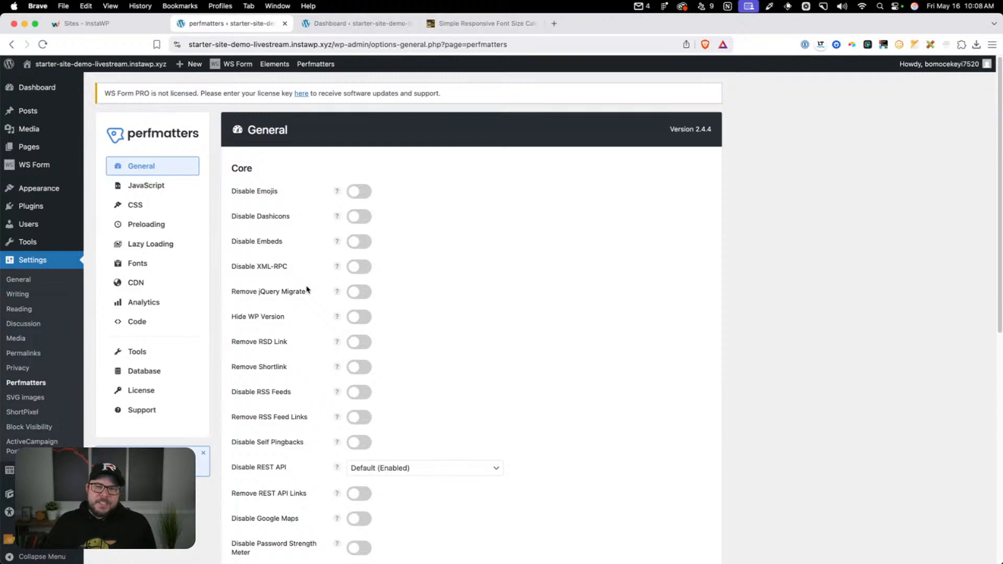
click(156, 188)
click(156, 206)
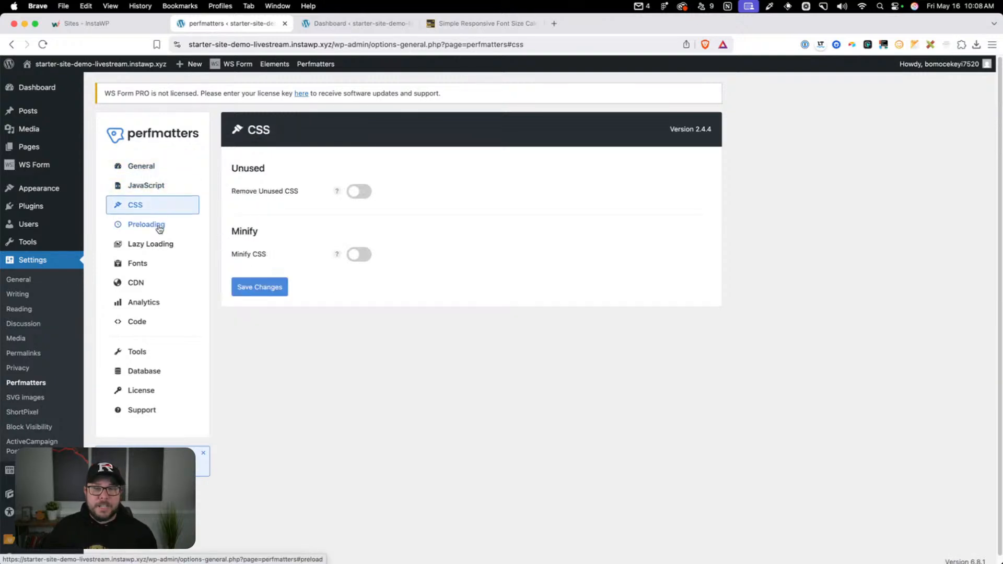
click(159, 225)
click(160, 208)
Turn Remove Unused CSS and Minify CSS on to view their options, and switch both off again
click(361, 190)
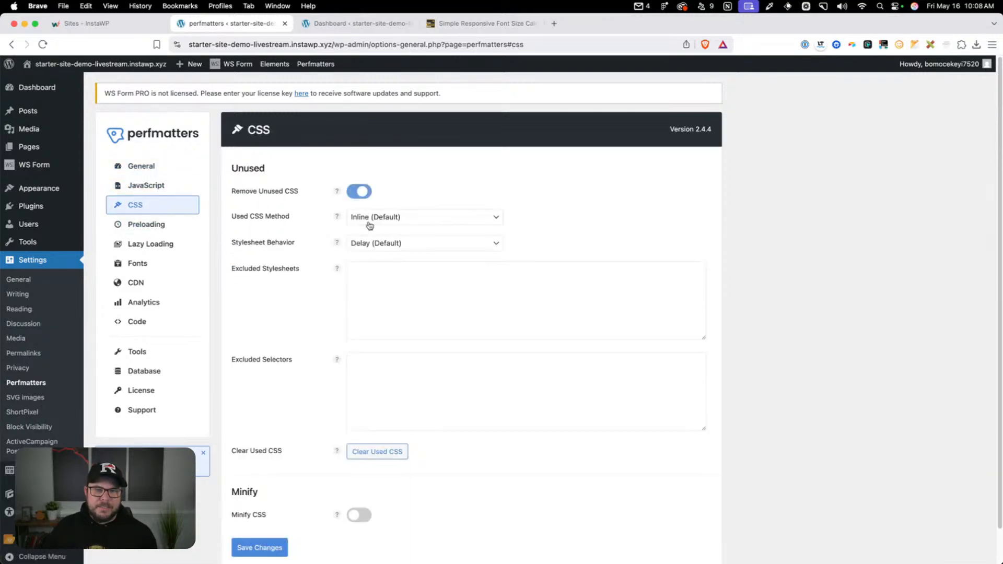
scroll(372, 365, down, 2)
click(360, 480)
click(360, 480)
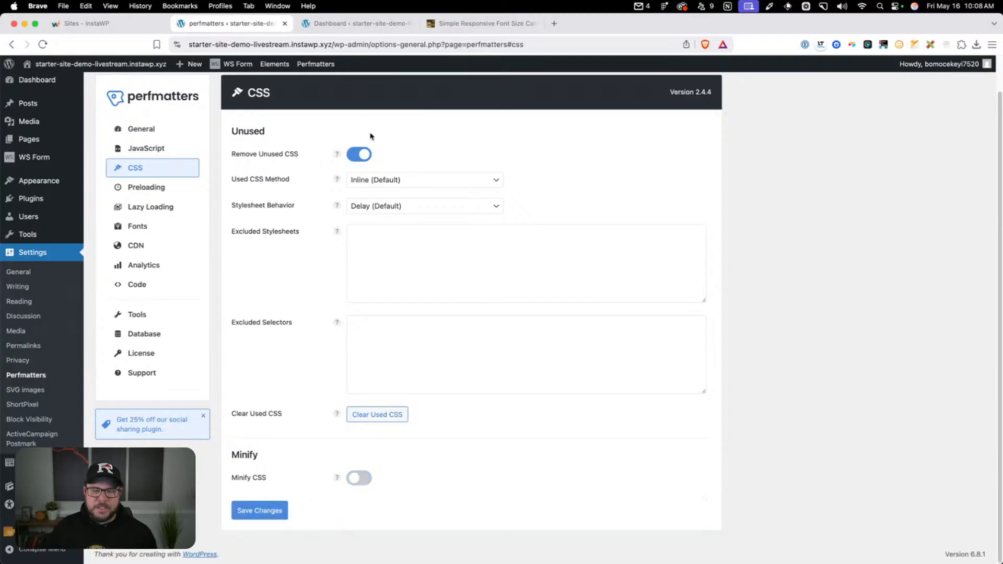
click(361, 154)
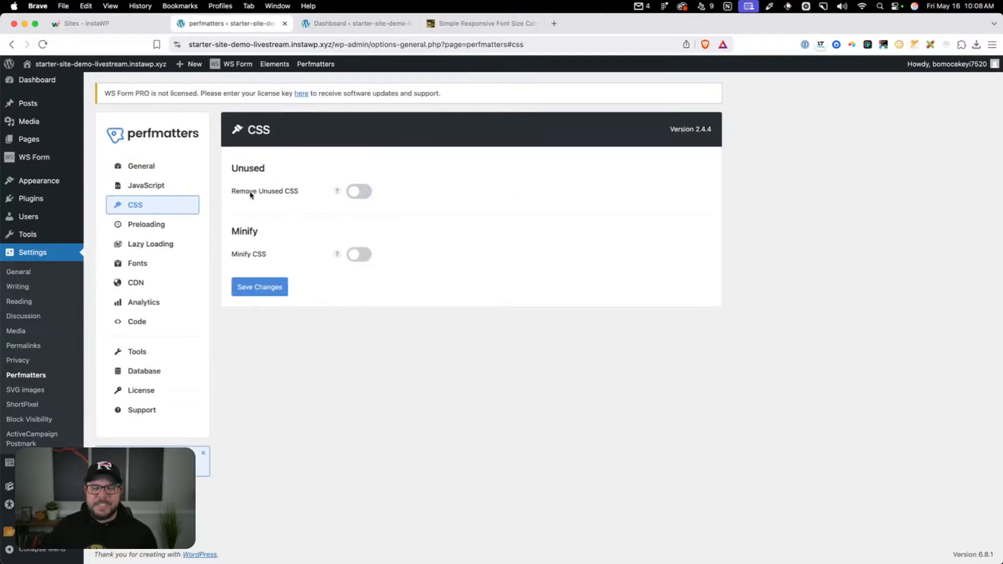
Try to load the Perfmatters settings from perfmatters-settings-export-2025-01-30 (1).json, reload the page and check the General options
click(174, 357)
scroll(303, 362, down, 1)
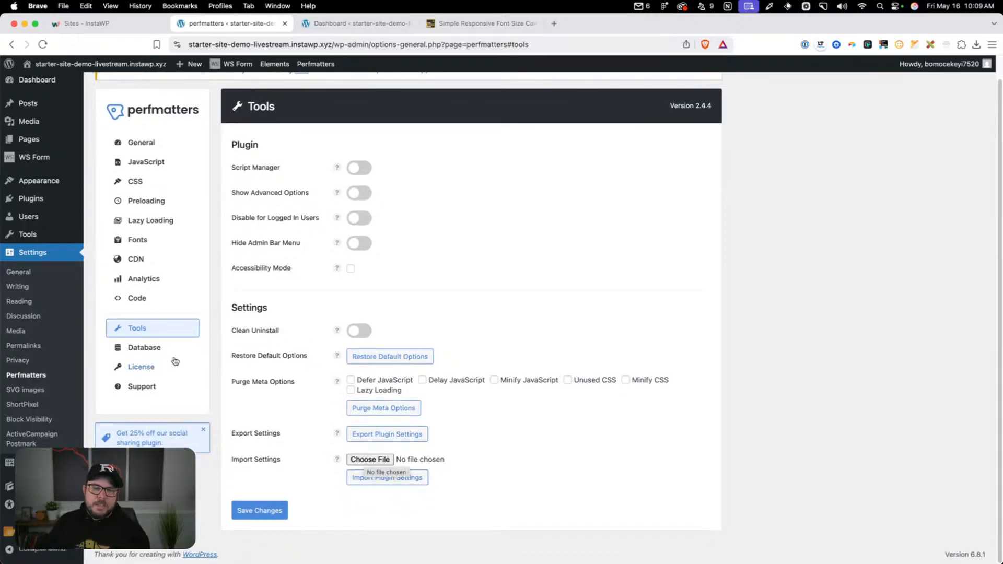
click(382, 460)
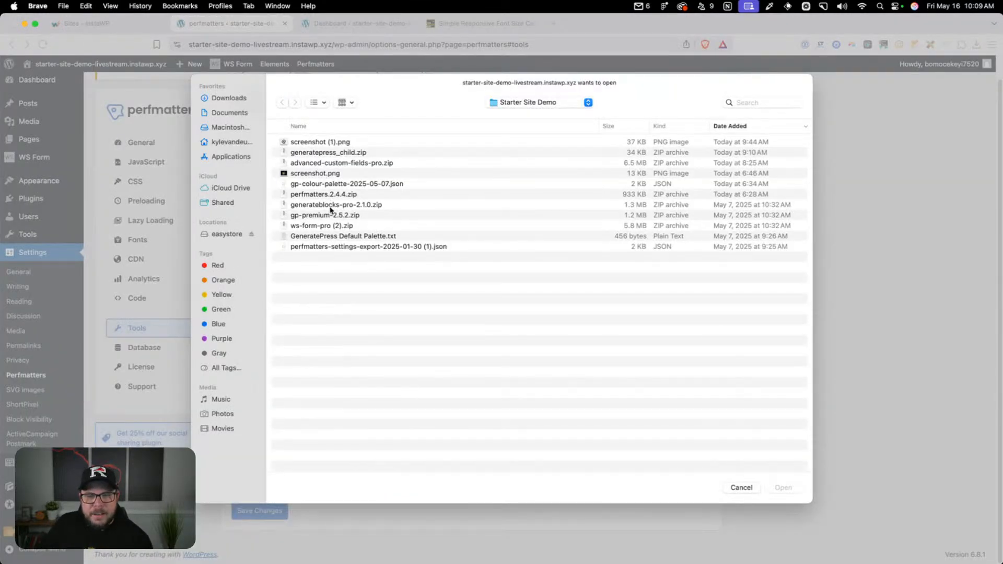
click(340, 248)
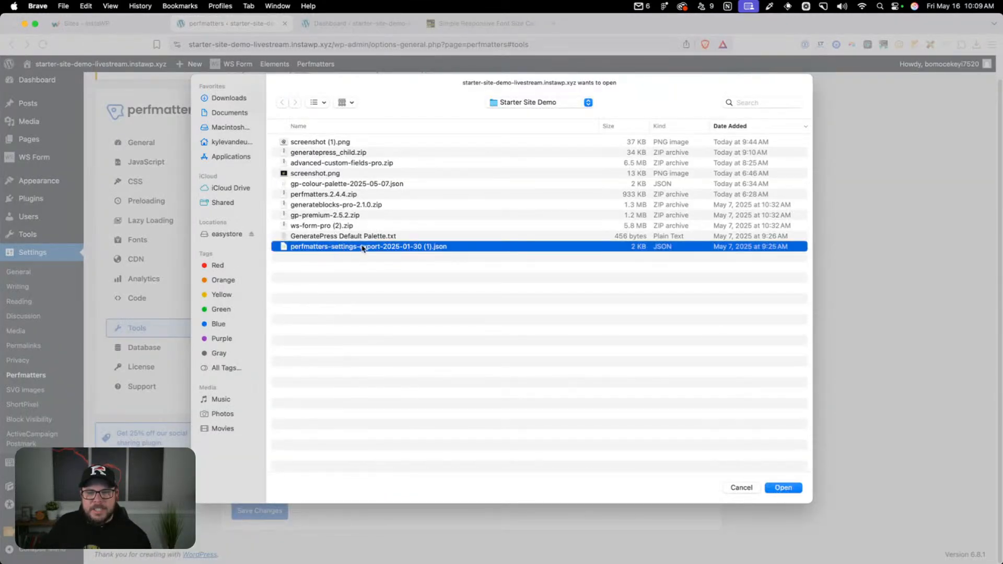
click(794, 491)
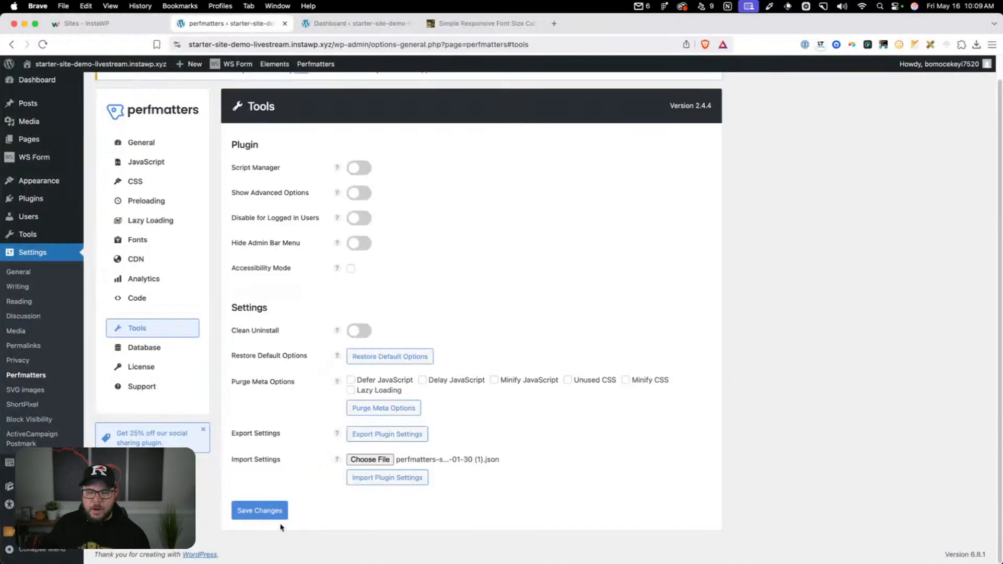
click(137, 142)
click(43, 44)
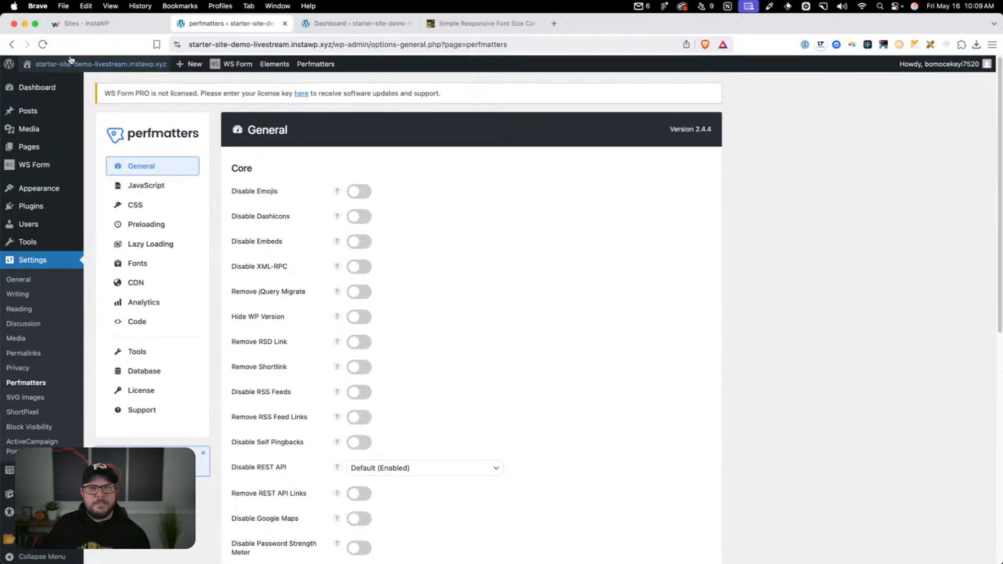
scroll(404, 421, down, 10)
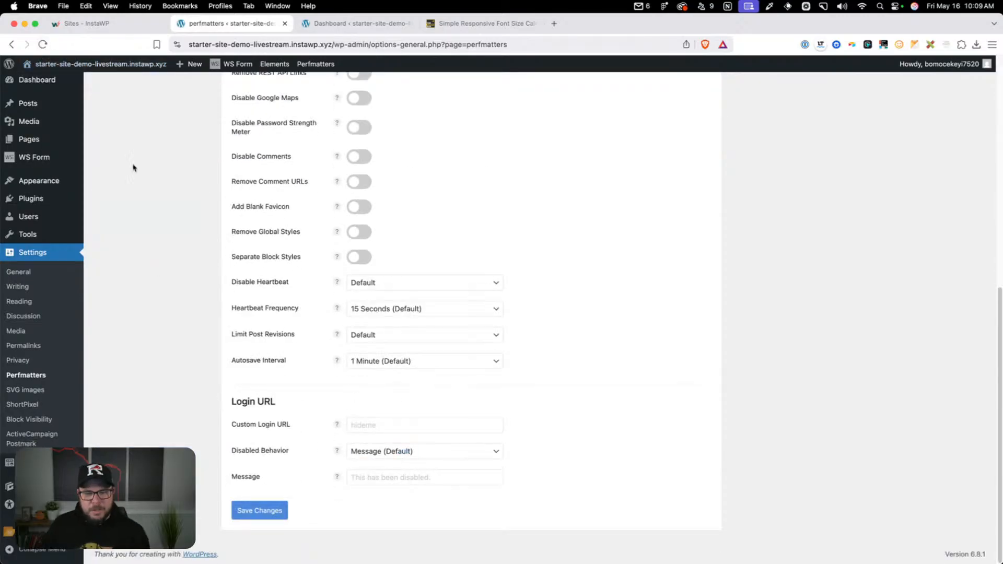
scroll(132, 166, up, 10)
Import the Perfmatters plugin settings from the file perfmatters-settings-export-2025-01-30 (1).json
click(157, 349)
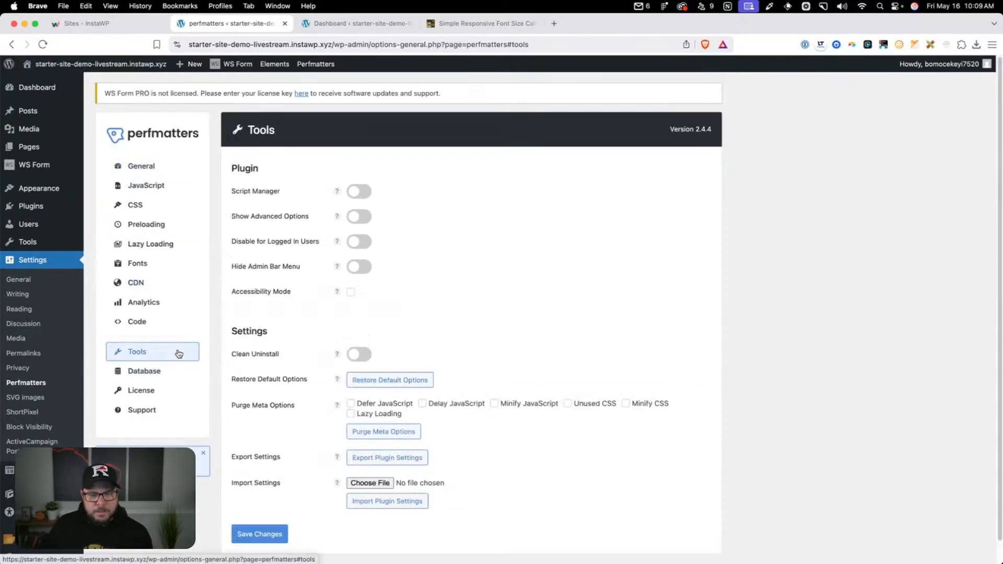
scroll(486, 434, down, 1)
click(373, 459)
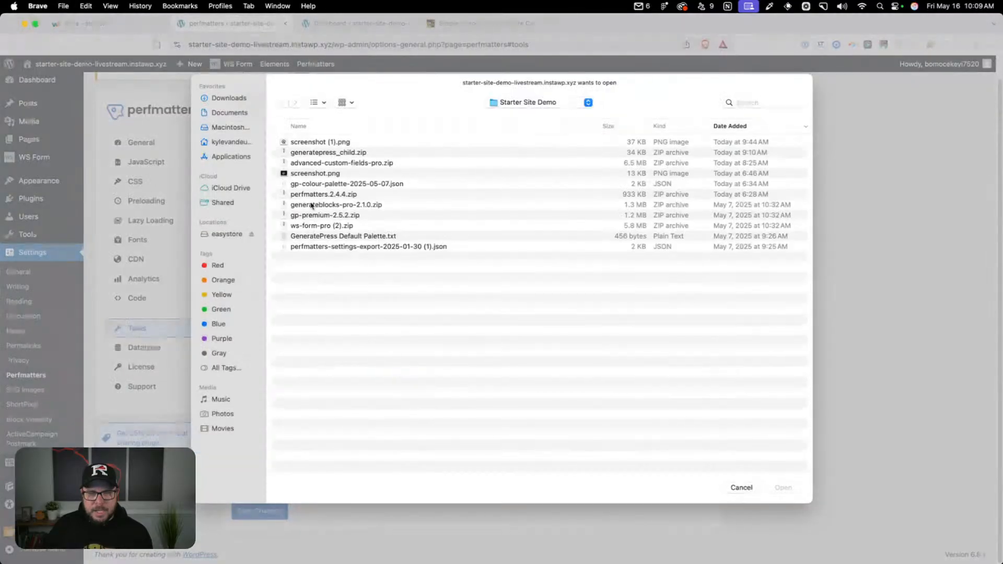
click(331, 247)
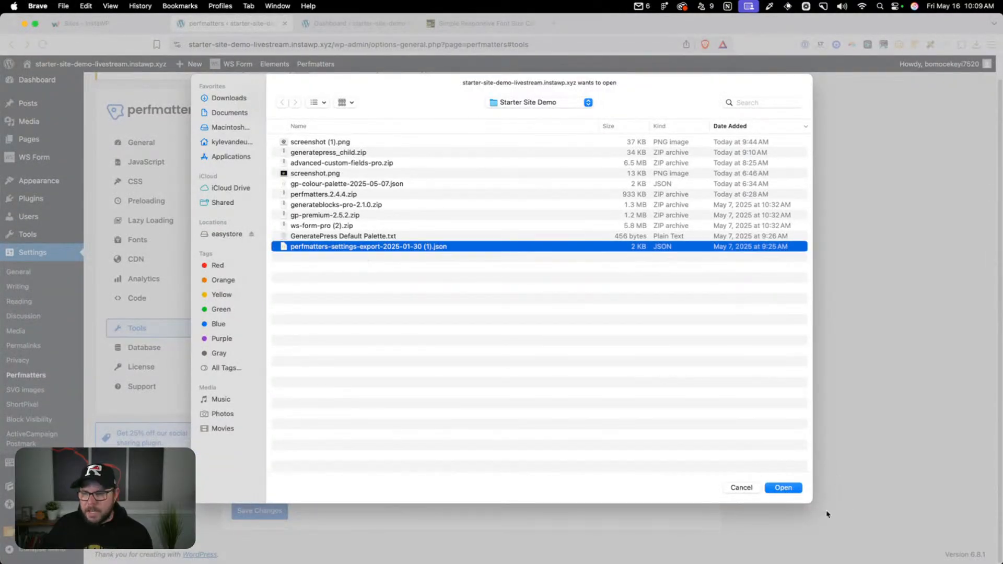
click(783, 488)
click(359, 479)
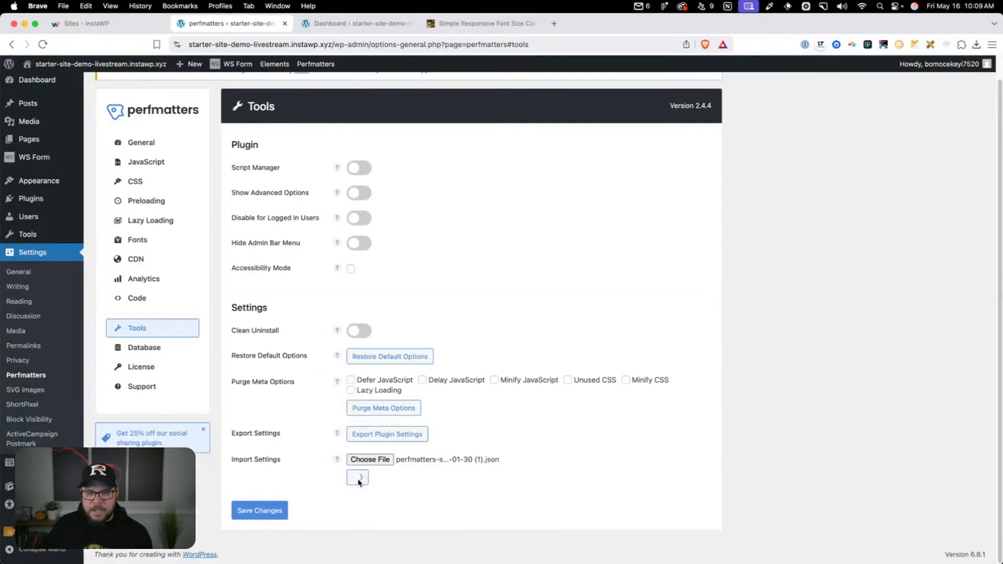
Save the Perfmatters settings and check the General, JavaScript, CSS, Preloading, Lazy Loading and Fonts options
click(282, 513)
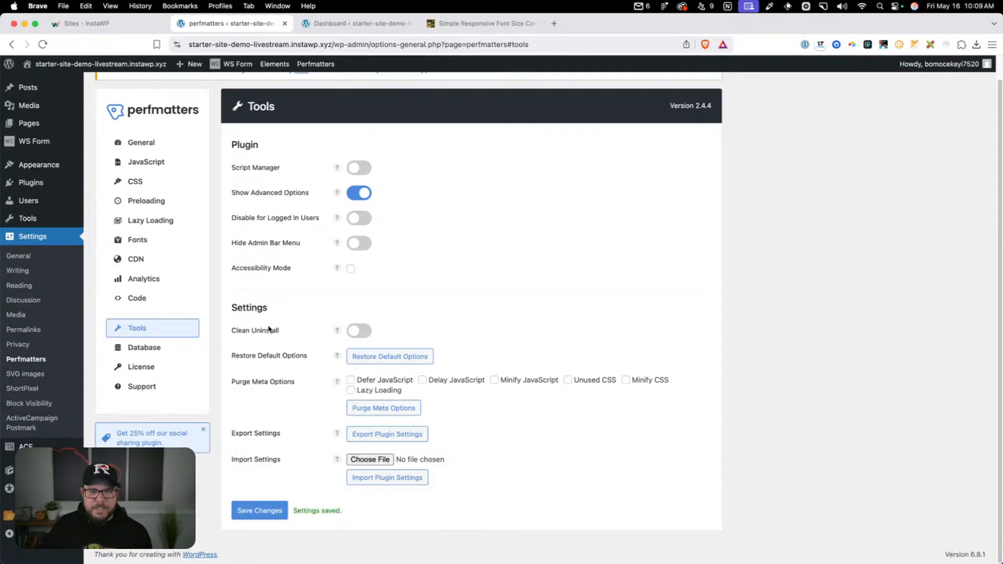
click(146, 139)
scroll(387, 251, down, 6)
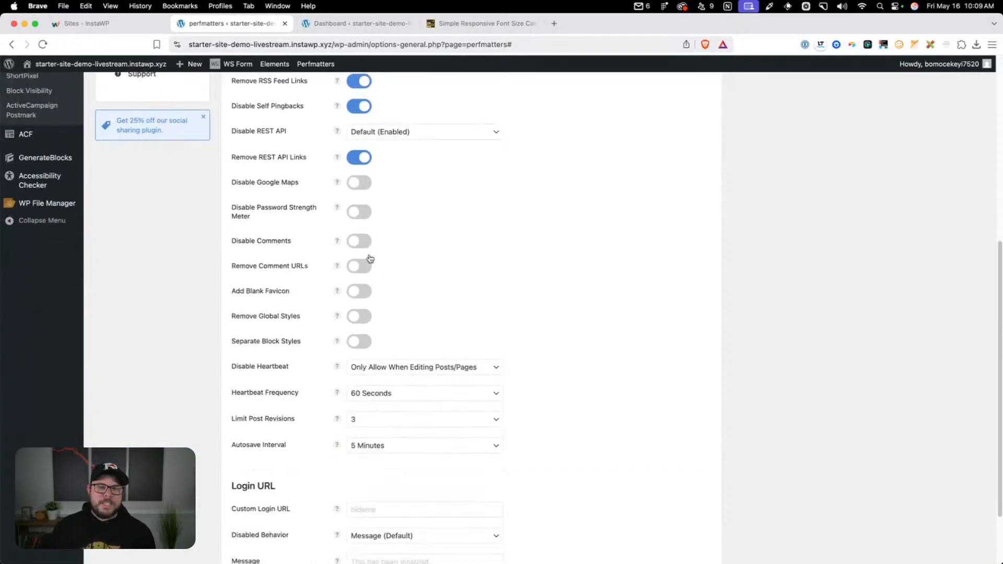
scroll(370, 258, up, 10)
click(152, 188)
scroll(190, 195, down, 2)
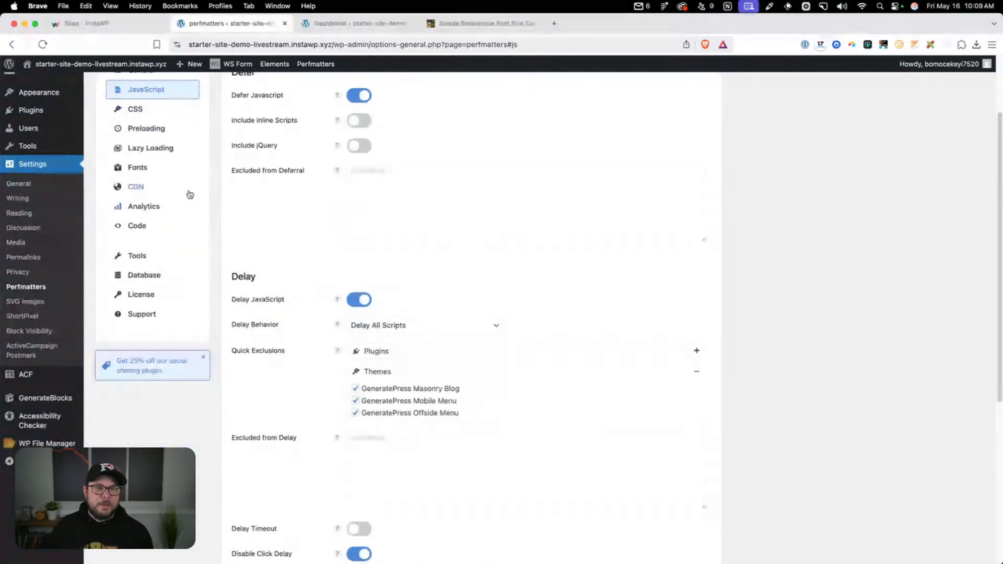
scroll(230, 209, down, 5)
scroll(173, 204, up, 10)
click(167, 204)
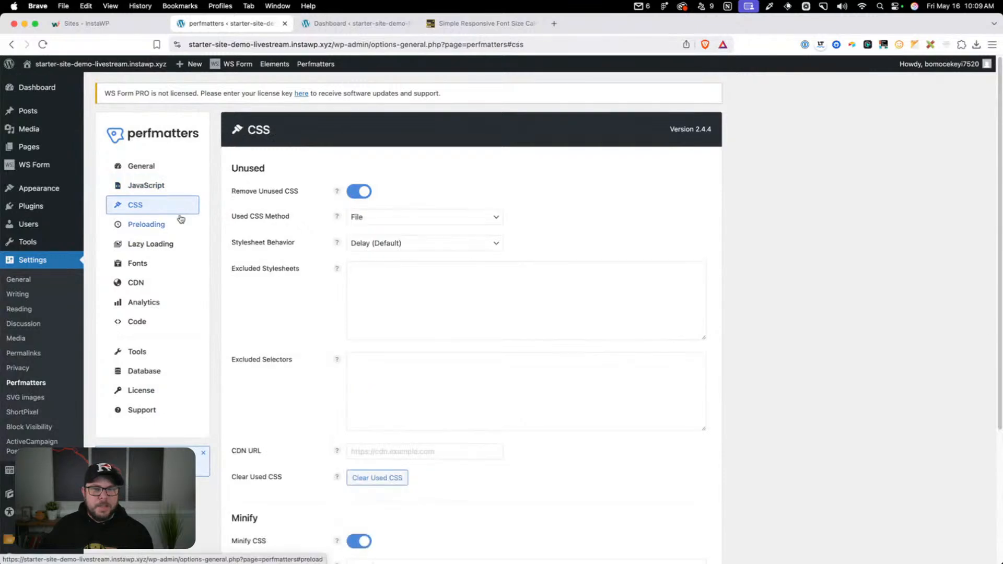
click(178, 224)
click(165, 244)
click(168, 266)
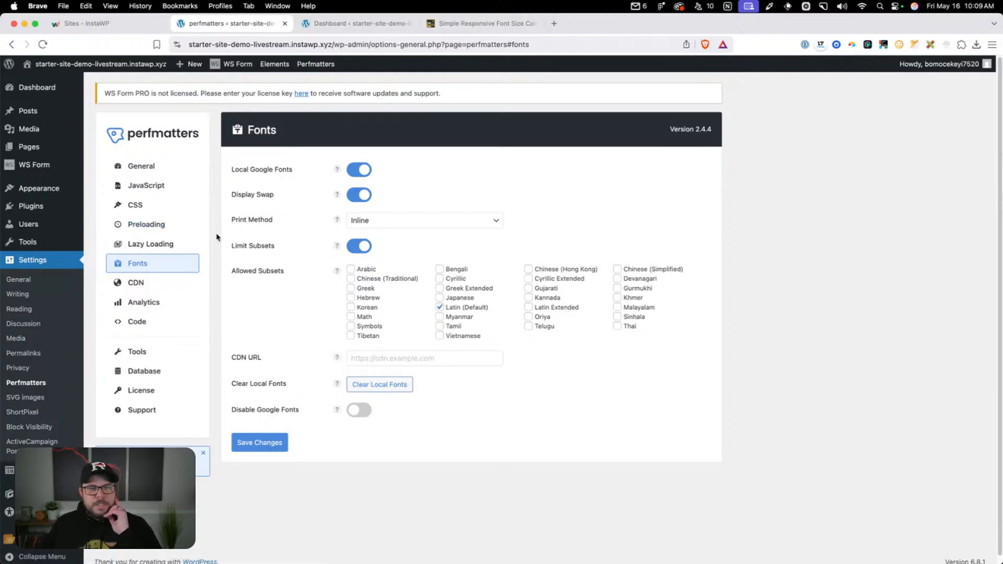
Complete the WS Form welcome setup with the I'm Familiar experience level
mouse_move(52, 166)
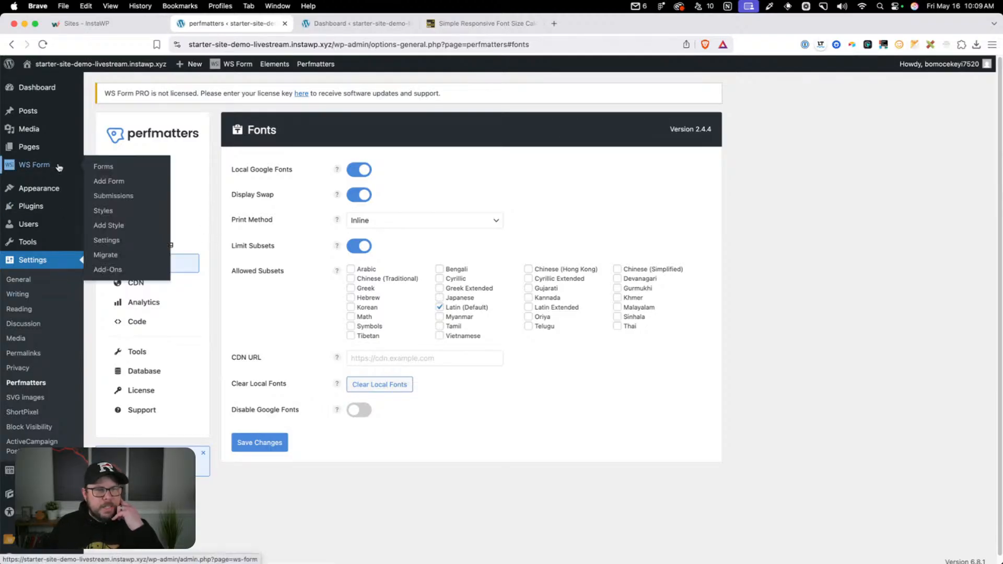
click(112, 211)
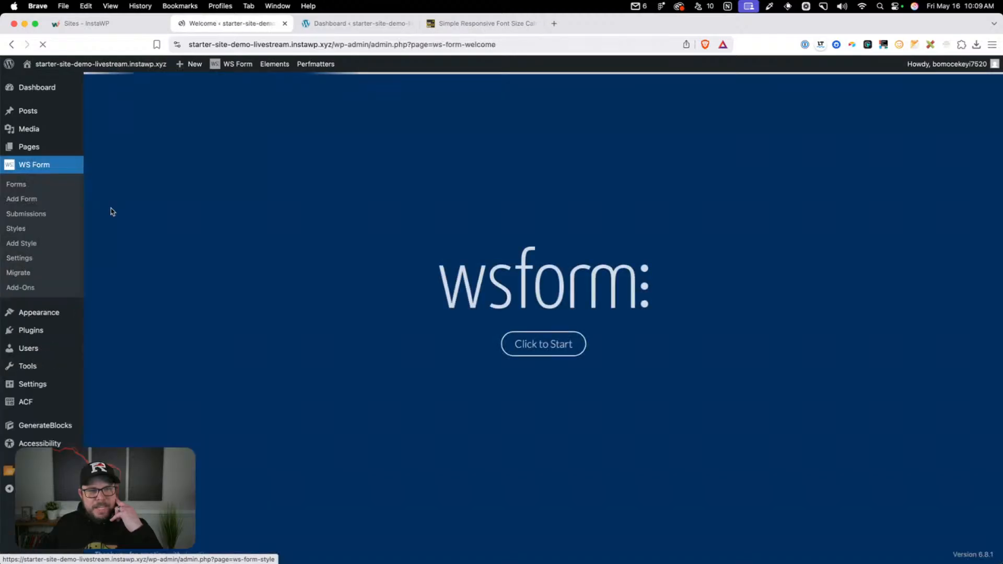
click(538, 357)
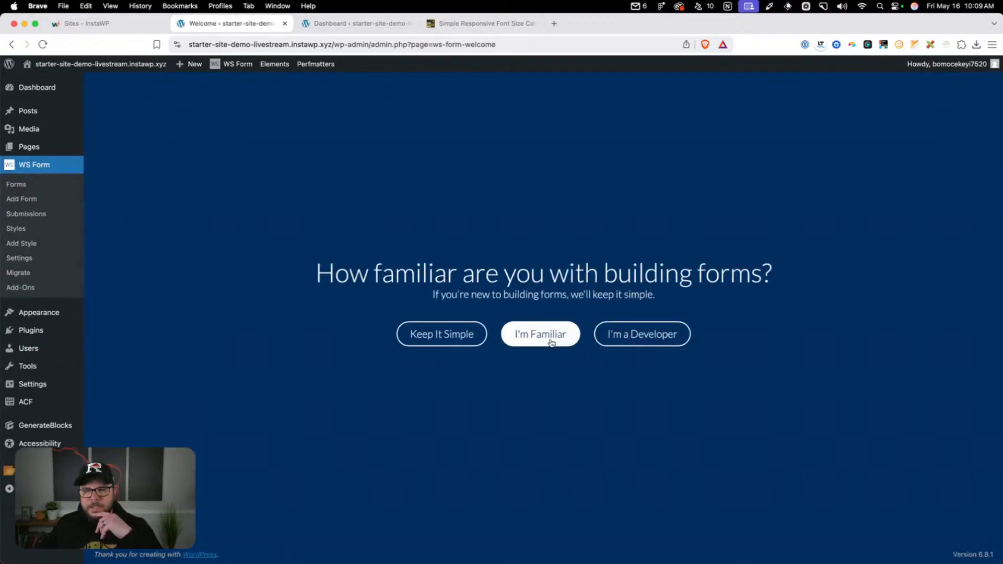
click(556, 337)
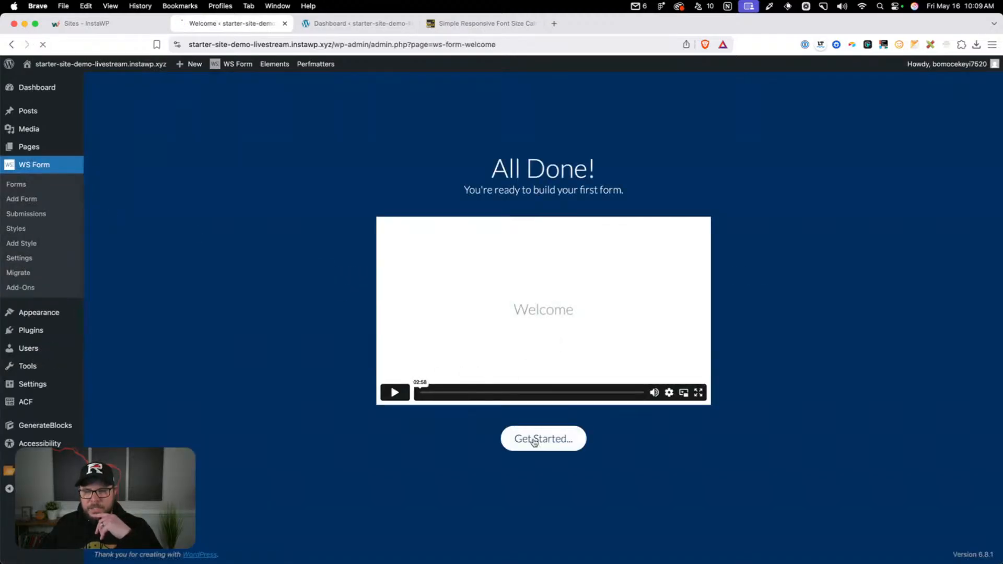
click(537, 438)
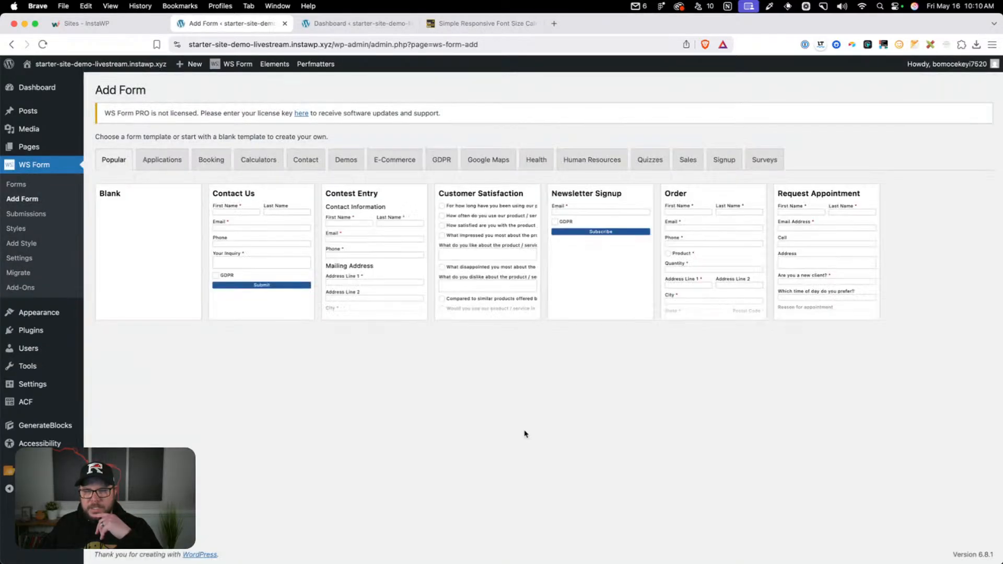
Open the WS Form style Standard - Light for editing and show the form's color palette
click(24, 233)
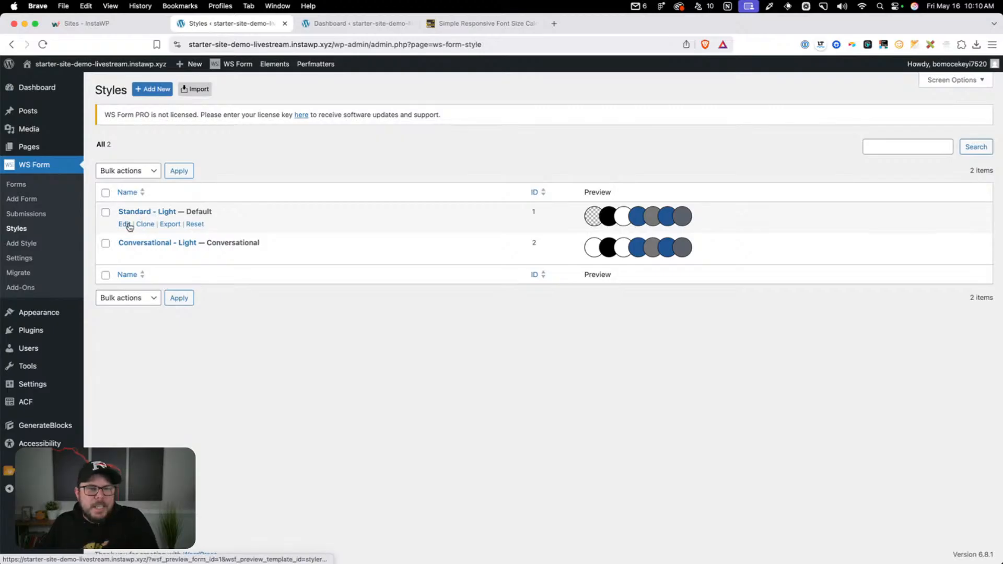
click(128, 225)
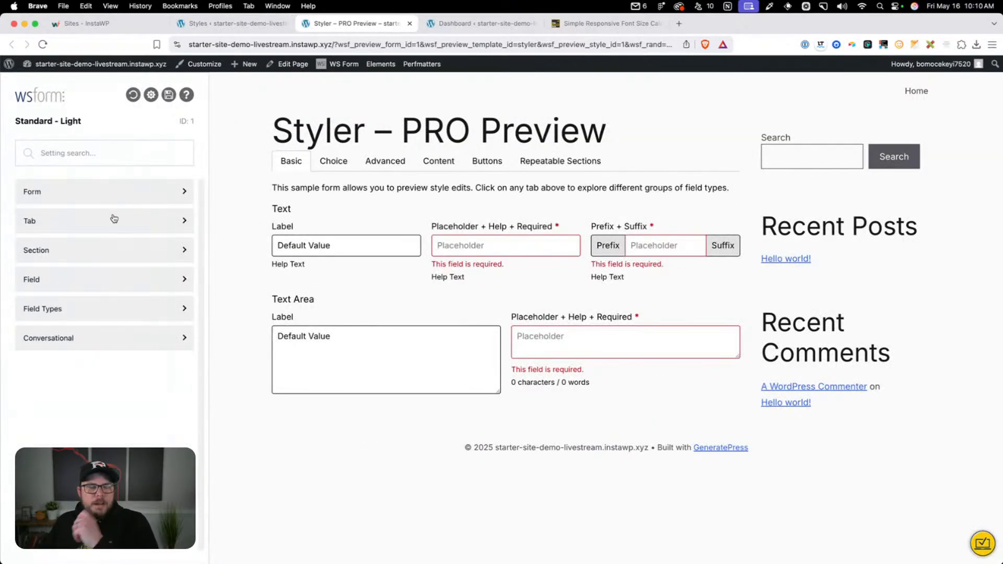
click(116, 201)
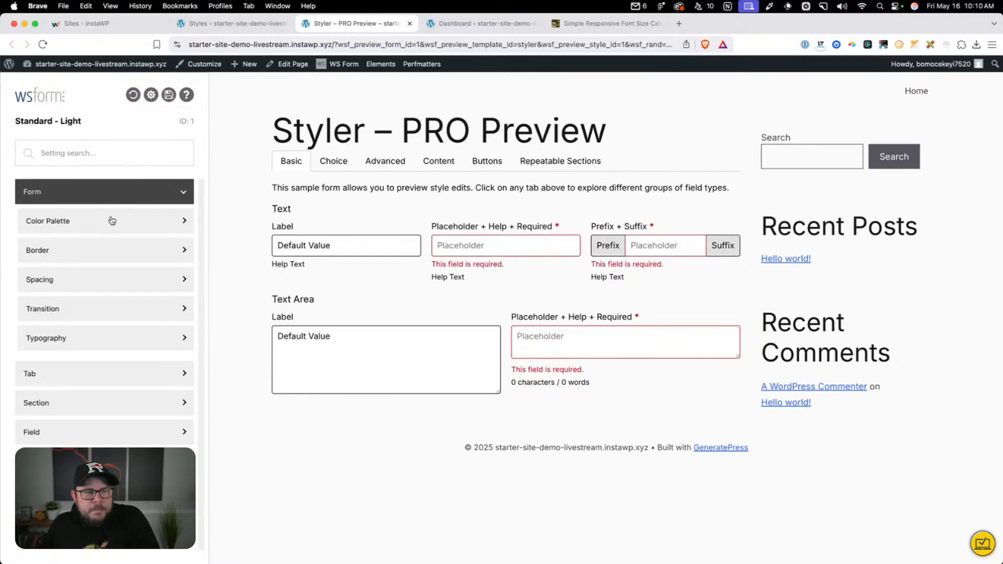
click(76, 221)
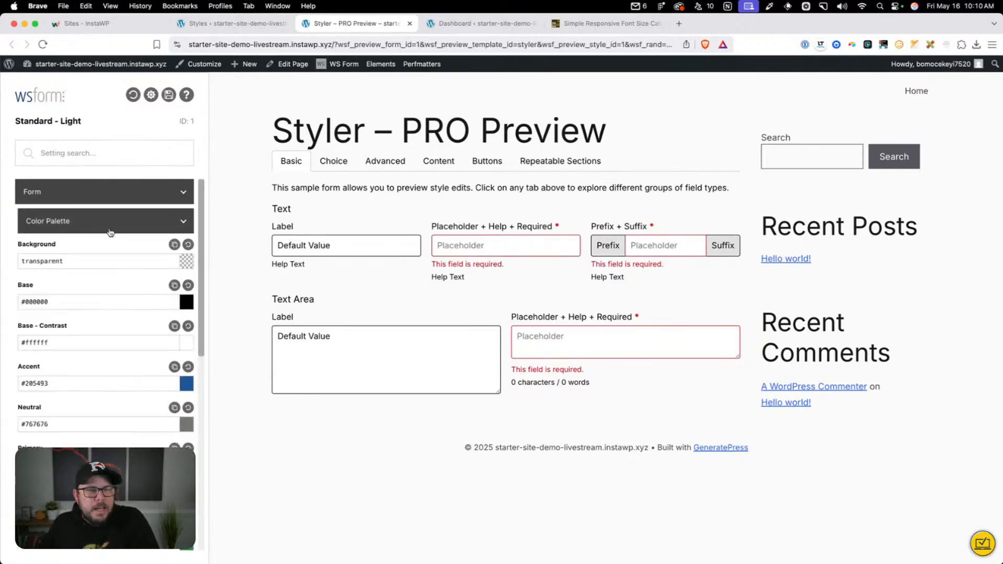
Set the form palette's Base color to var(--neutral-700) and Base - Contrast to var(--neutral-50)
scroll(109, 227, up, 1)
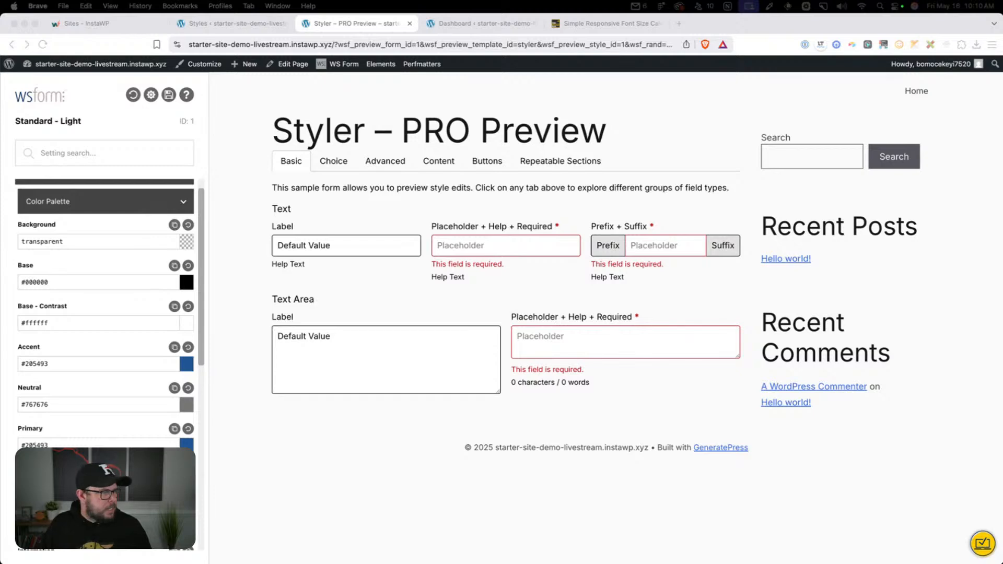
click(86, 281)
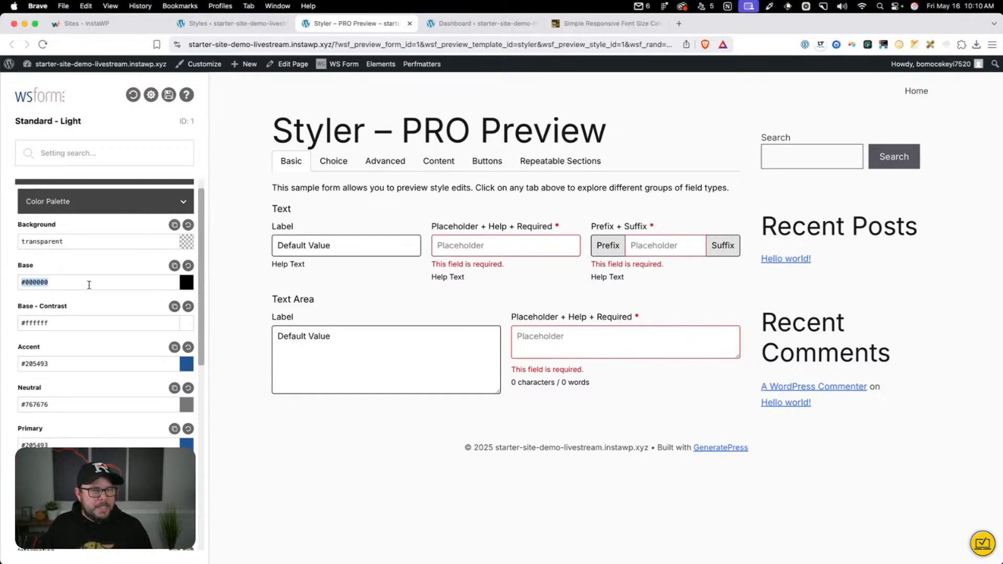
text(var(--neutral-700))
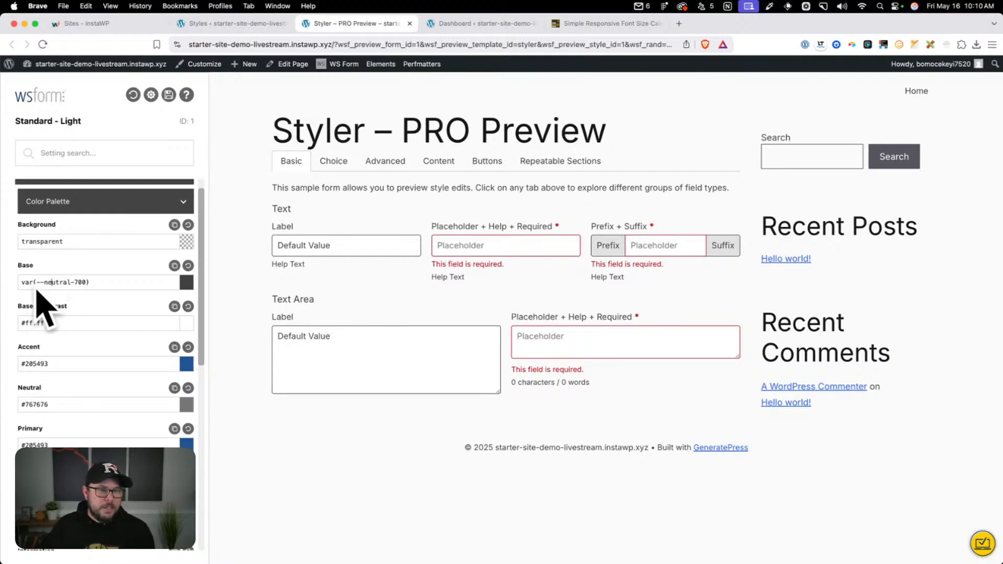
click(187, 283)
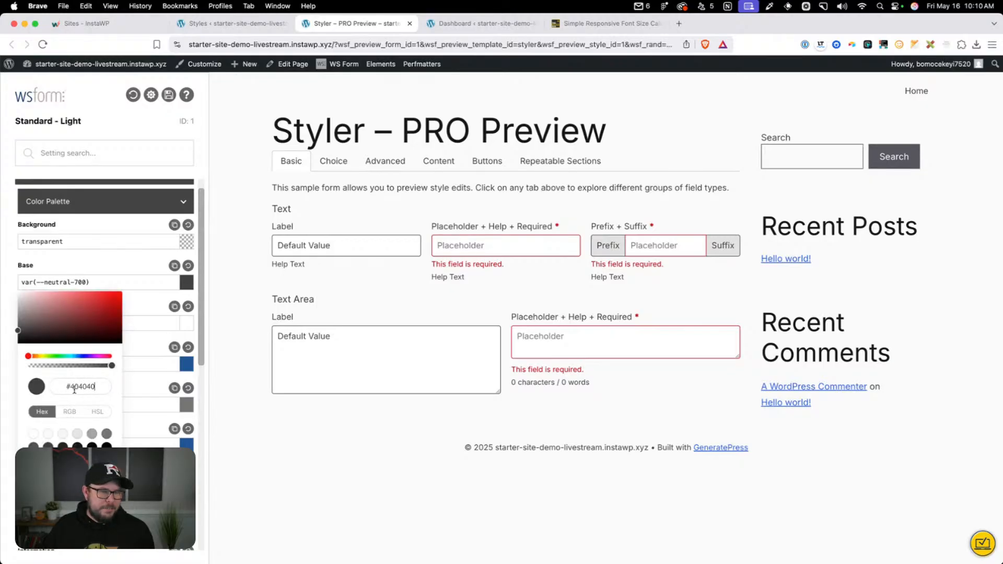
click(109, 276)
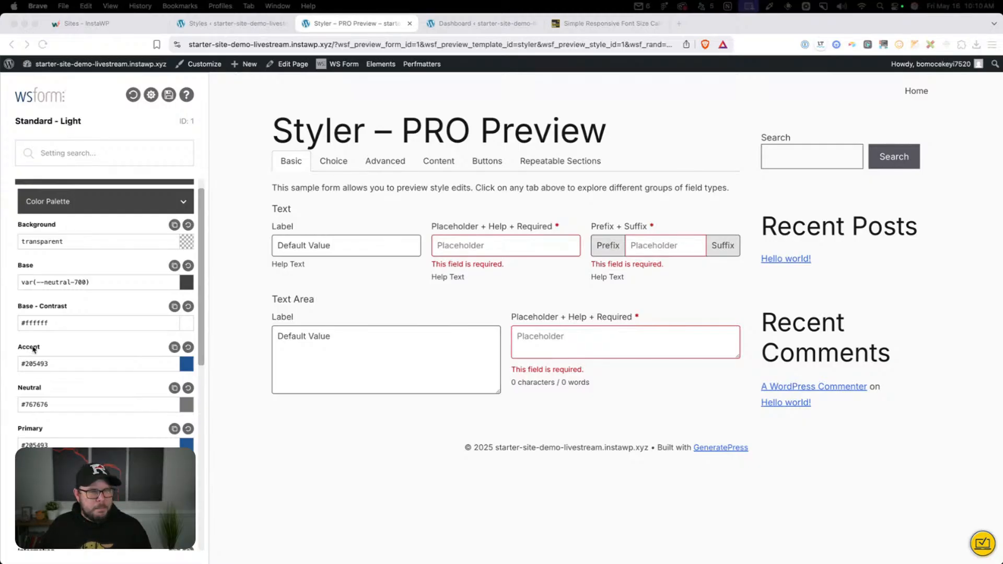
triple_click(92, 322)
text(var(--neutral-50))
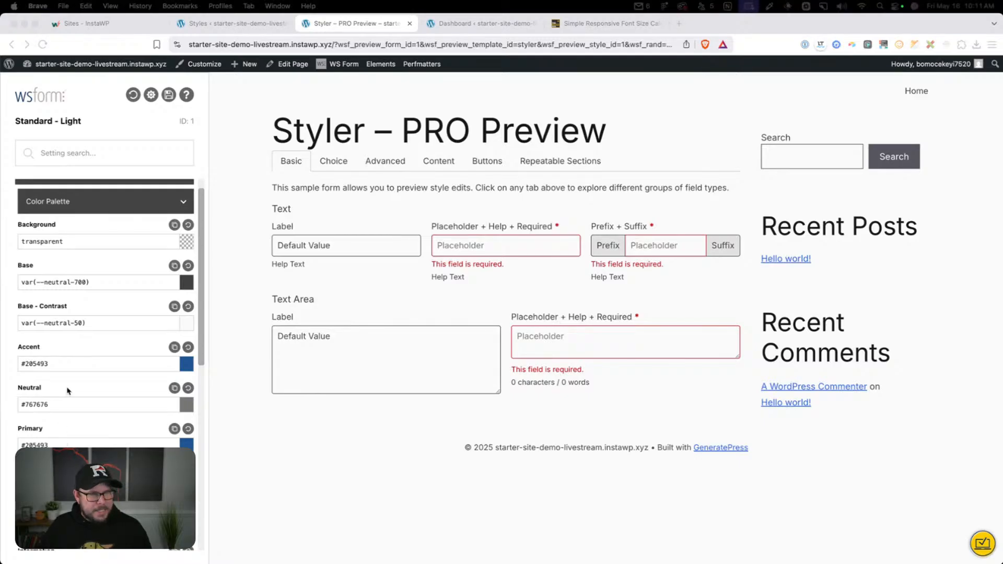
Set the form palette's Accent and Primary colors to var(--brand-primary) and Neutral to var(--neutral-600)
triple_click(74, 364)
text(var(--brand-primary))
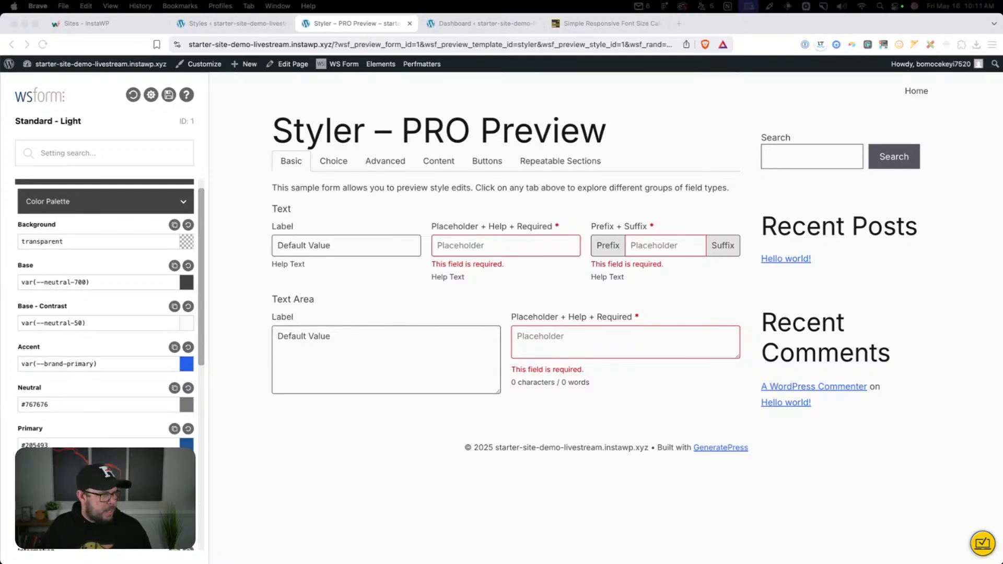
triple_click(72, 404)
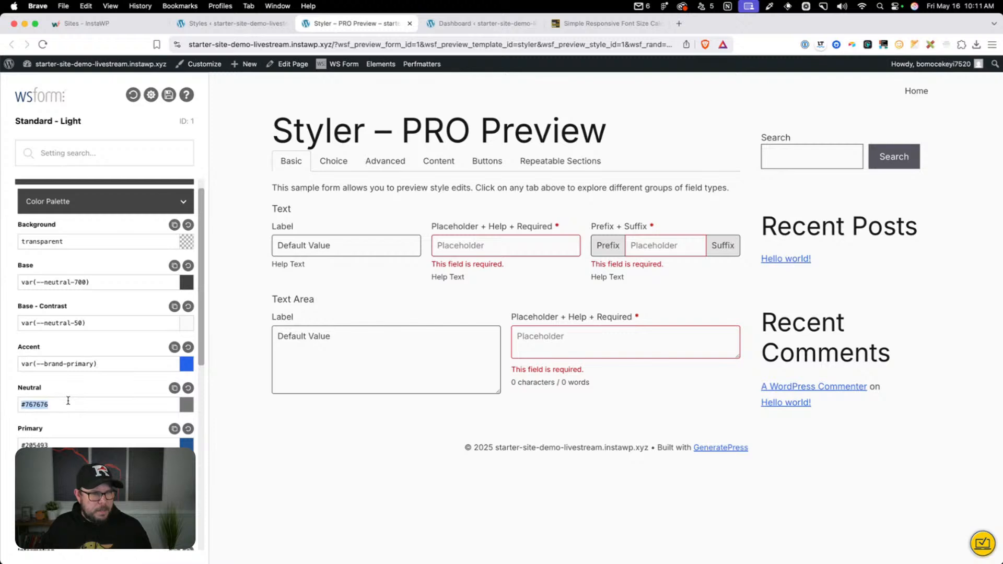
text(var(--neutral-600))
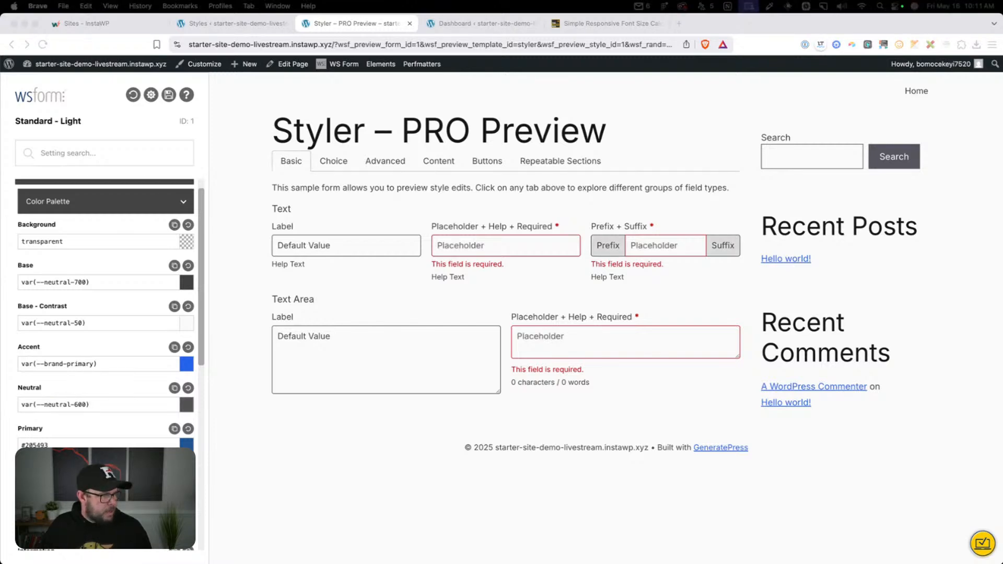
triple_click(74, 445)
text(var(--brand-primary))
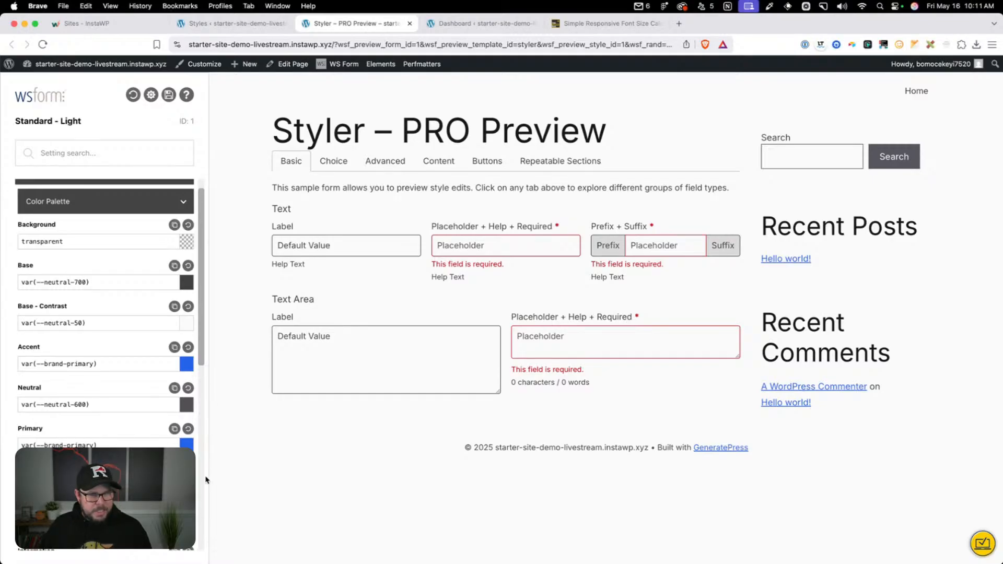
Set the default border color of form fields to var(--neutral-400)
scroll(94, 388, down, 10)
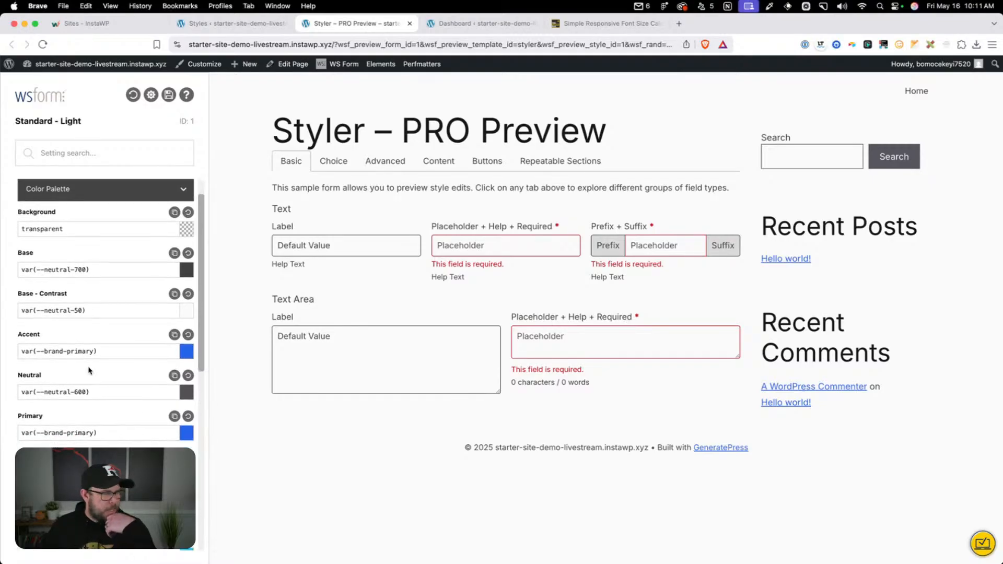
scroll(94, 388, down, 2)
scroll(96, 398, down, 1)
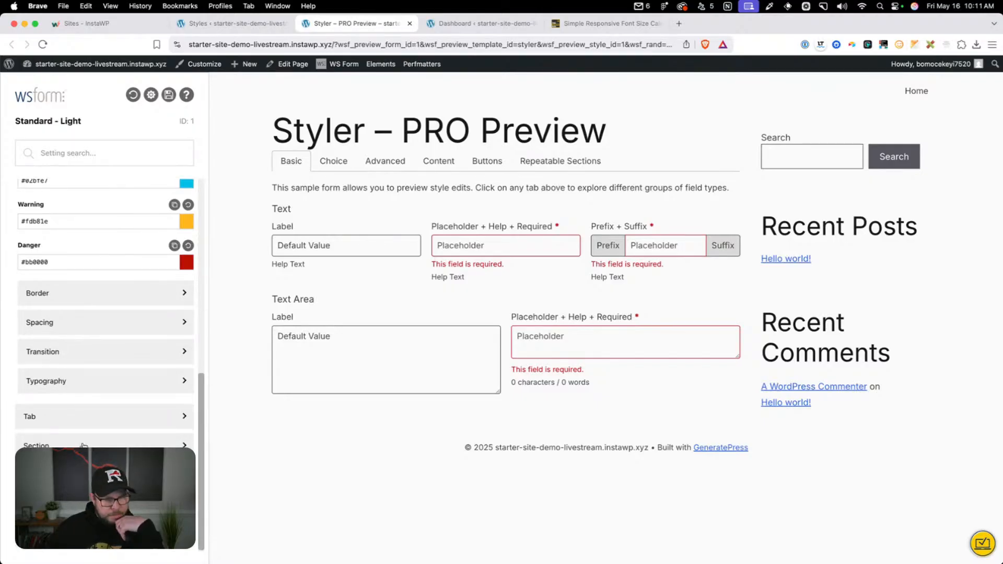
click(83, 473)
scroll(83, 470, down, 3)
click(83, 454)
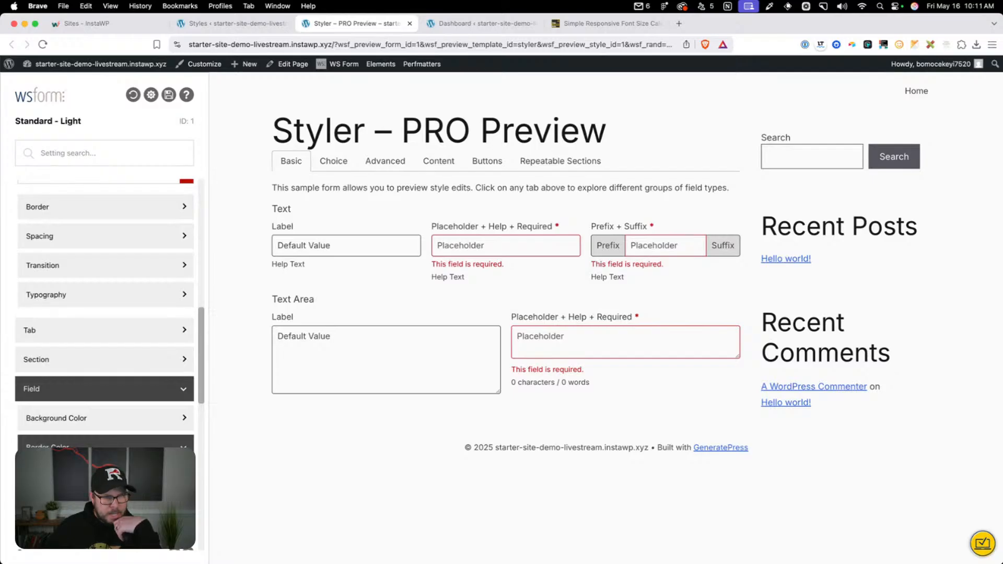
scroll(105, 365, down, 2)
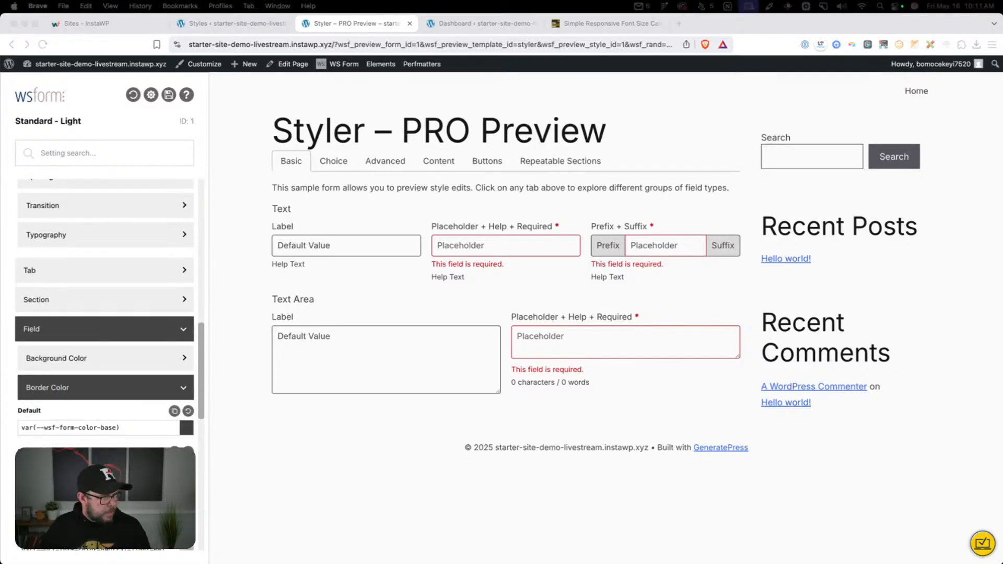
triple_click(108, 428)
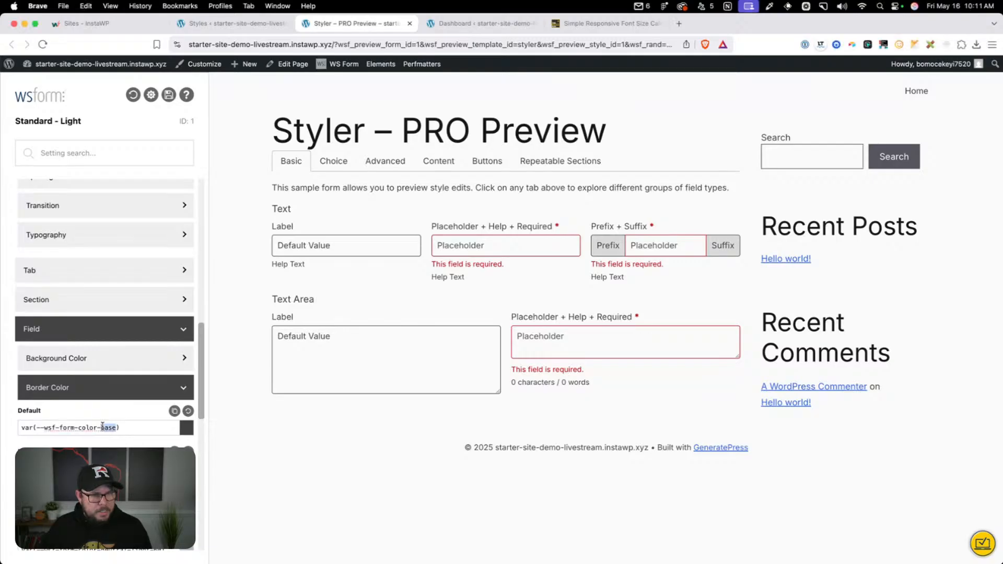
text(var(--neutral-400))
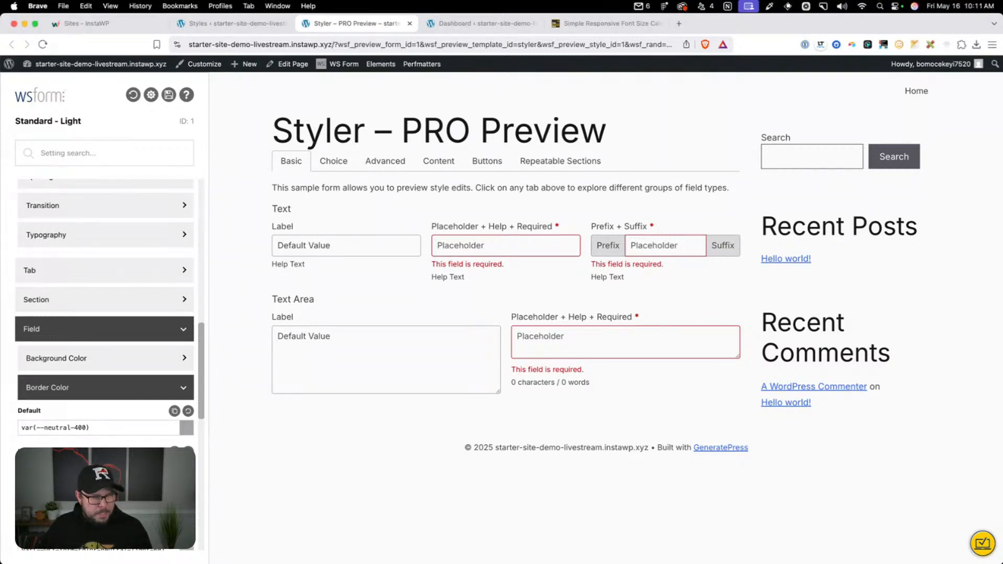
Test the focus border on the text and text area fields in the form preview
click(342, 358)
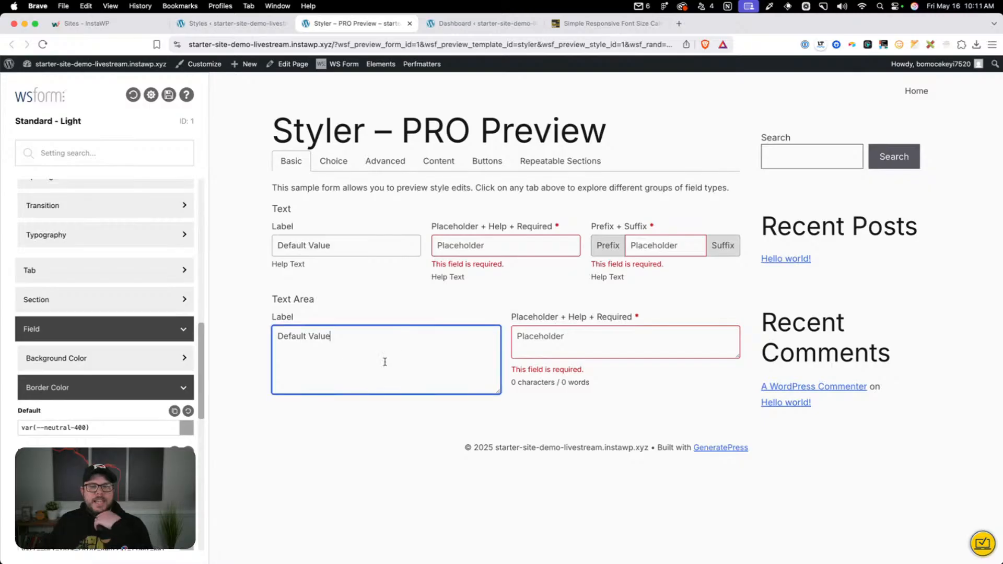
click(574, 334)
click(491, 250)
click(364, 246)
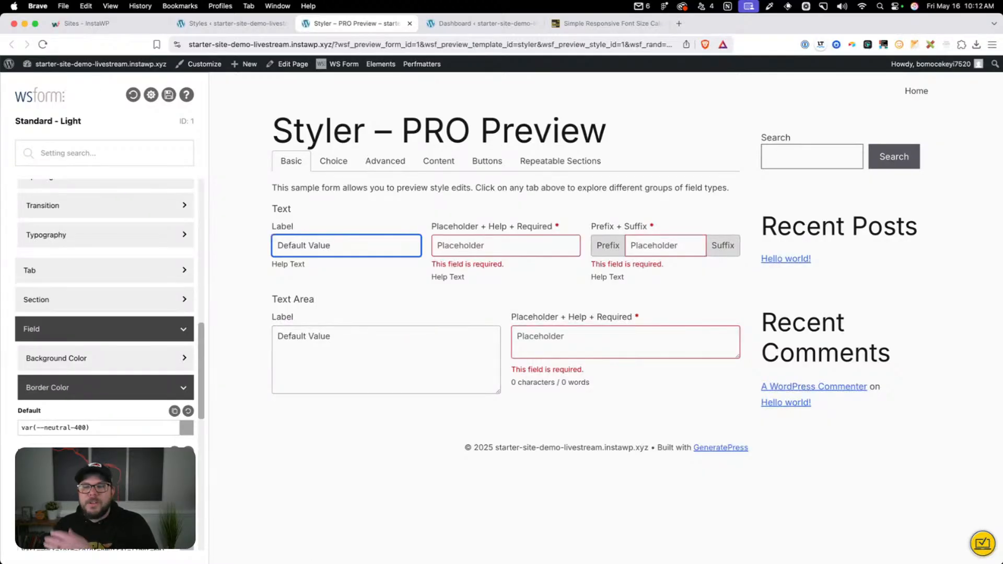
Save the Standard - Light style and review its color palette and field border colors
click(168, 94)
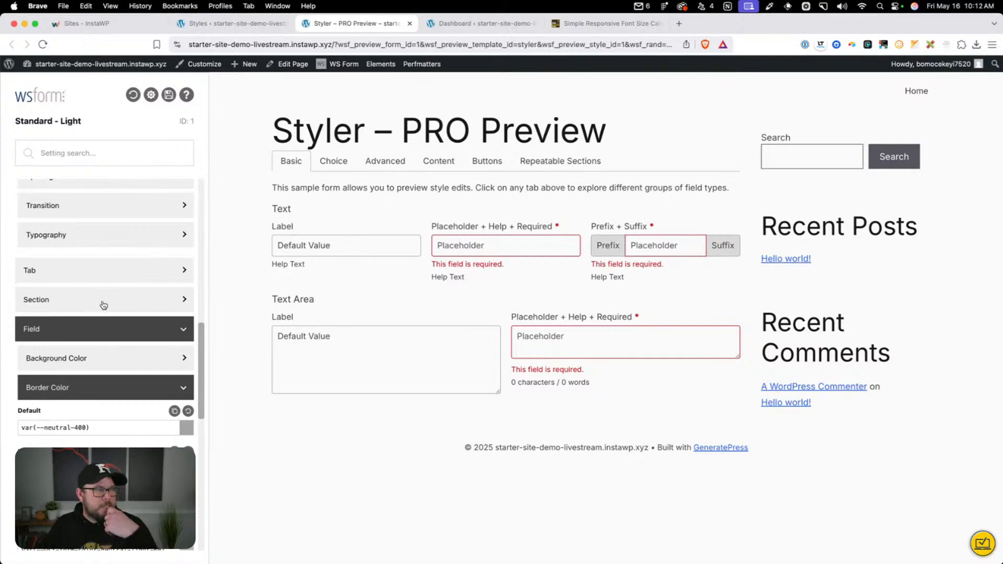
scroll(118, 297, up, 15)
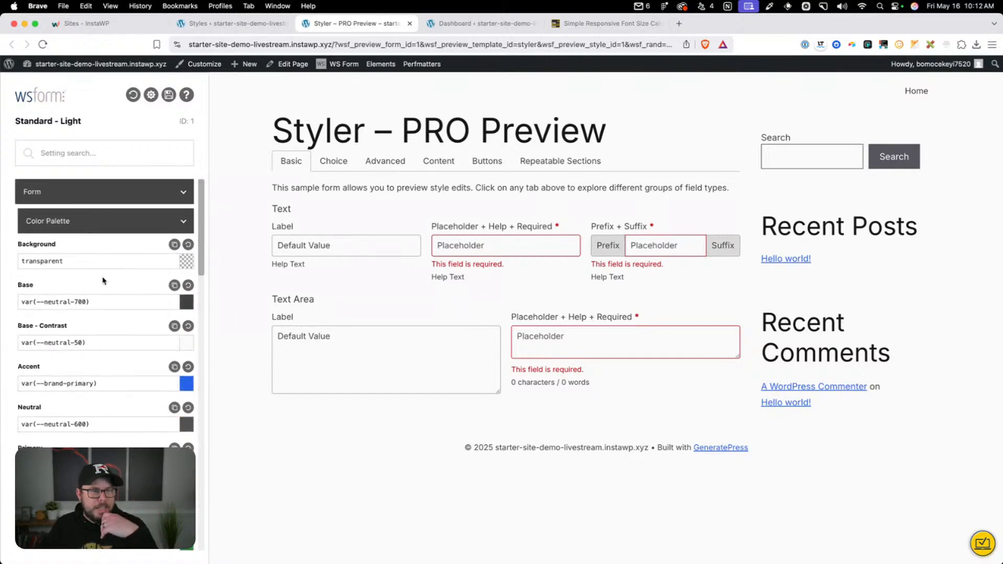
scroll(87, 364, down, 15)
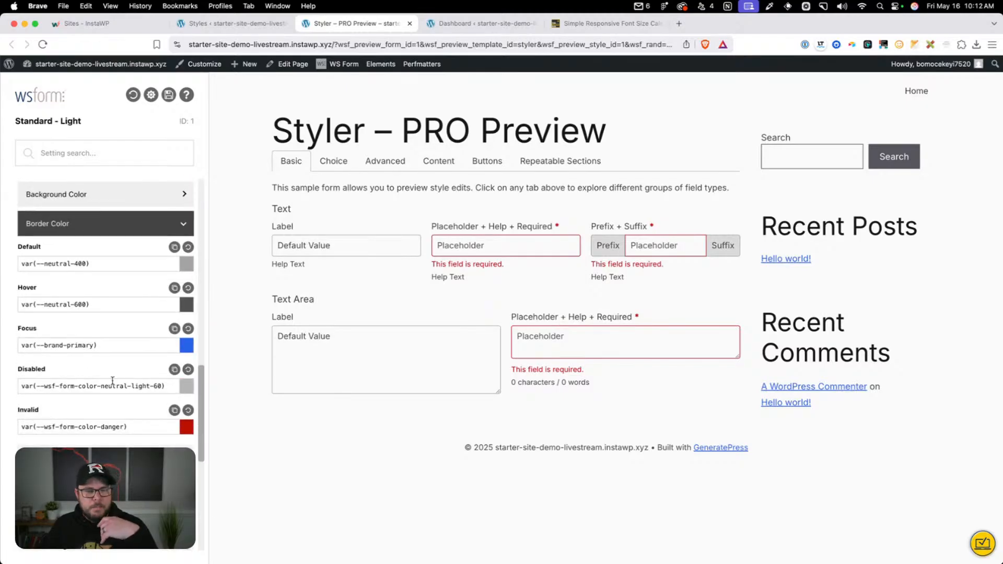
Examine the form style's border style, focus ring, fieldset legend, help and invalid feedback settings, ending back at the color palette
scroll(113, 381, down, 4)
click(112, 384)
scroll(97, 418, down, 2)
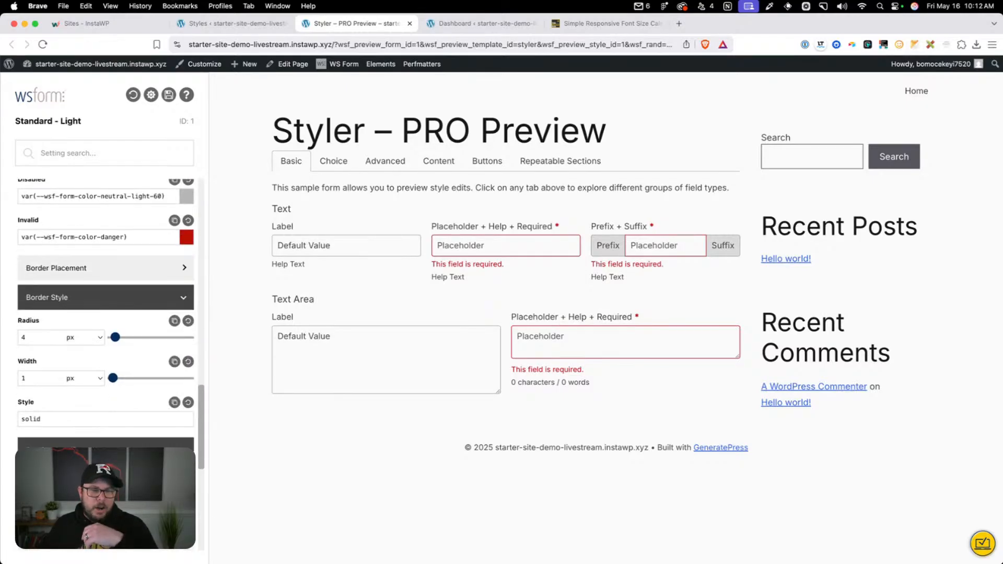
scroll(105, 314, down, 2)
click(110, 396)
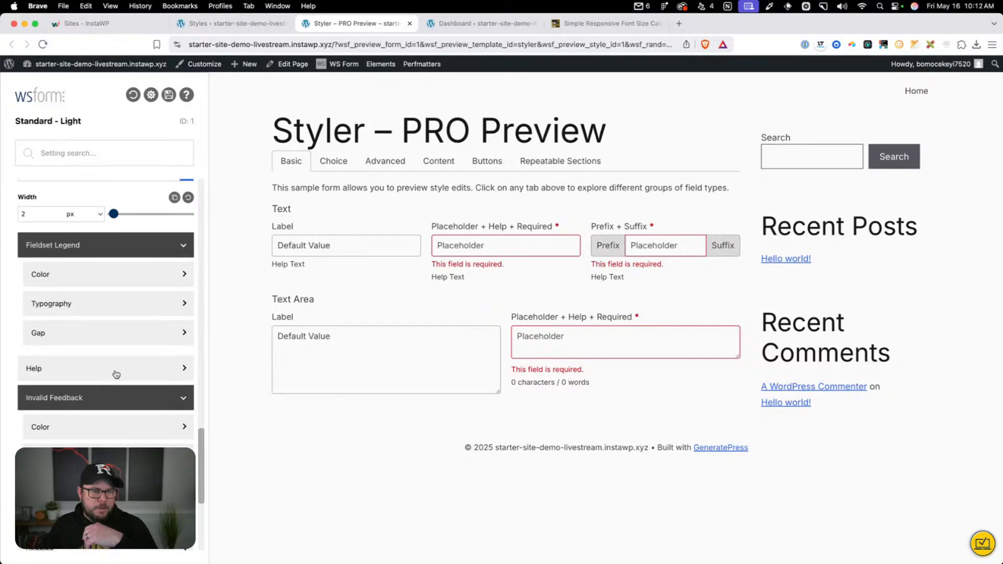
click(116, 373)
click(124, 337)
scroll(126, 337, up, 10)
scroll(126, 337, up, 6)
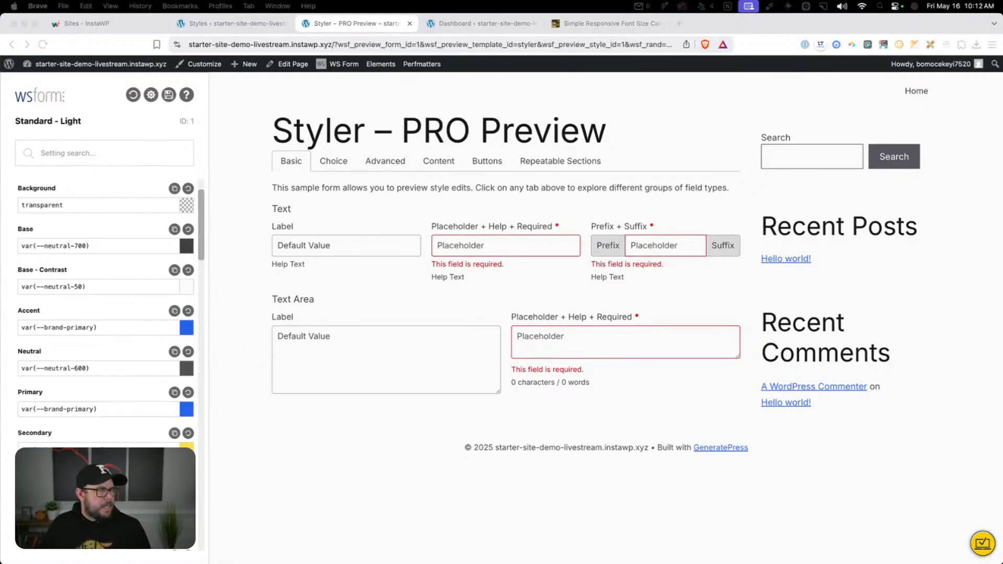
Save the Standard - Light form style and return to the WordPress dashboard
click(111, 97)
click(169, 96)
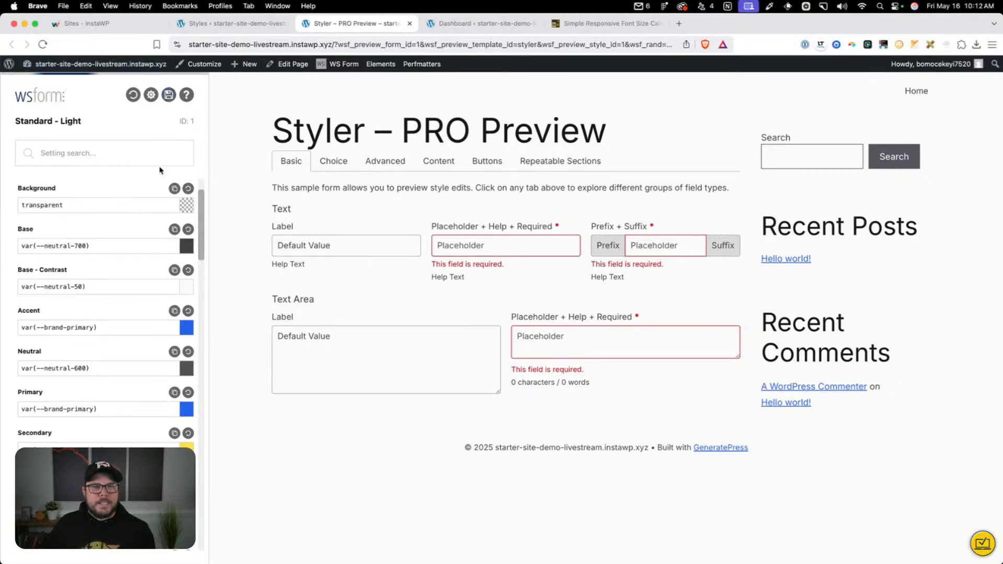
click(64, 67)
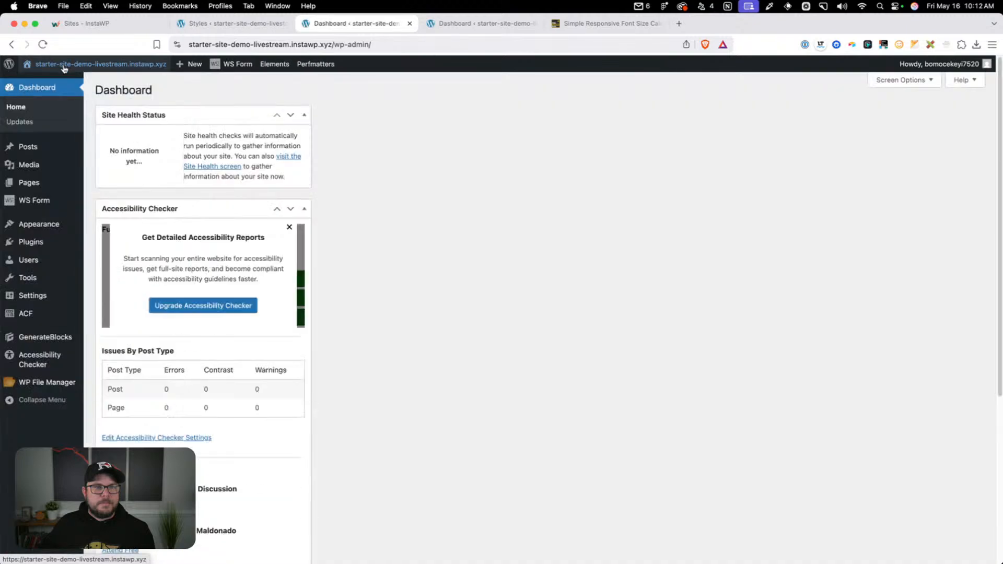
Start a new ACF post type with the plural label Policies
mouse_move(66, 321)
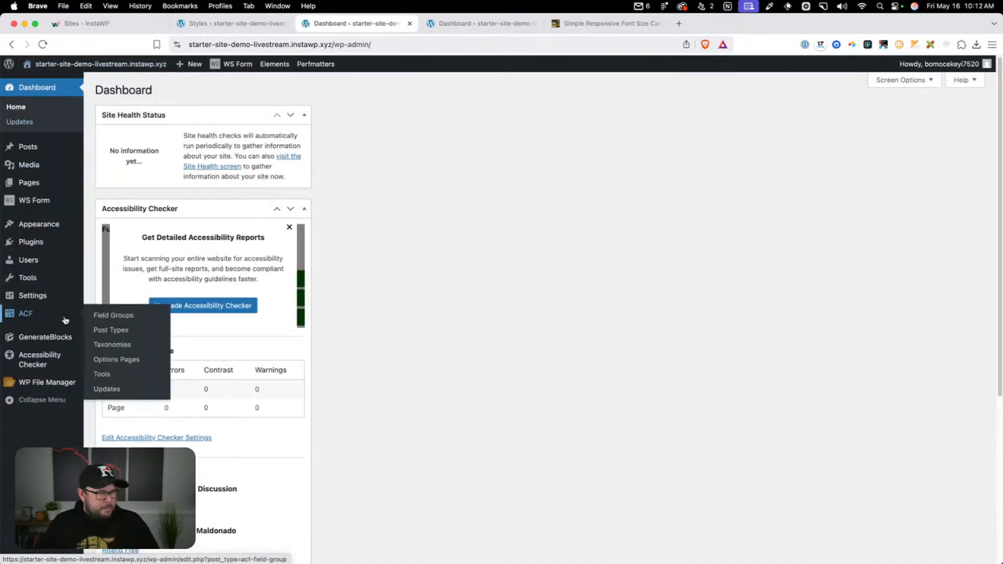
click(125, 328)
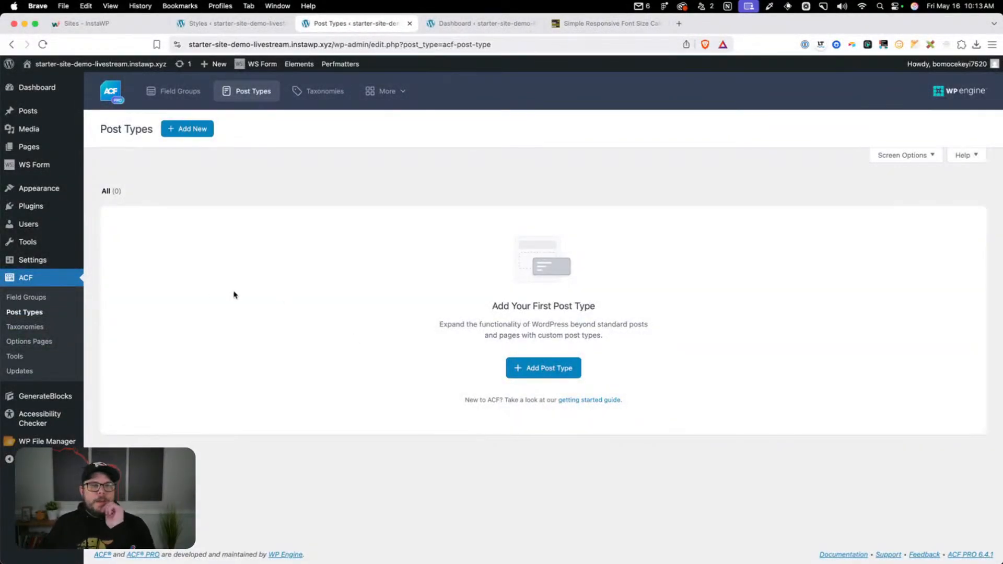
click(543, 368)
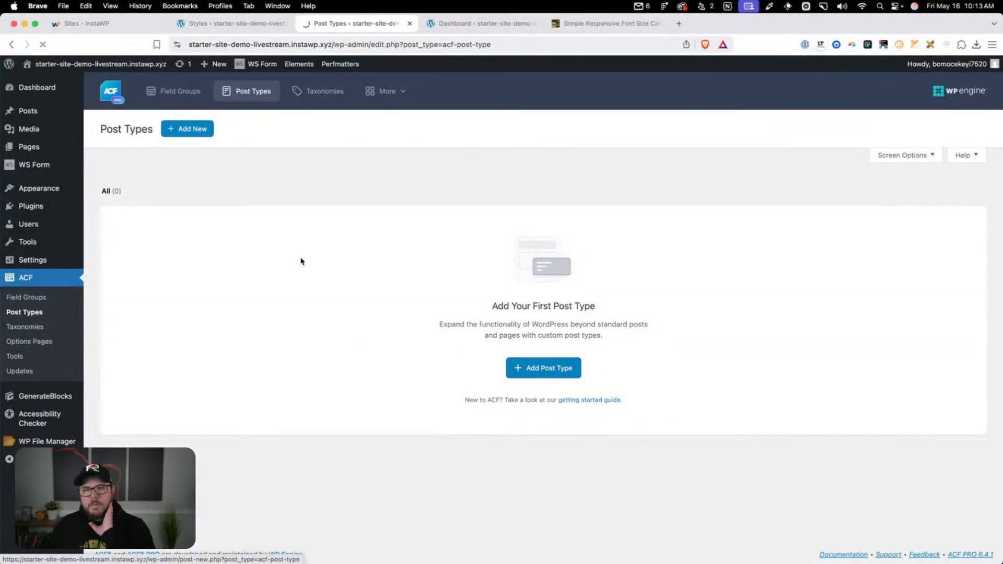
text(Policies)
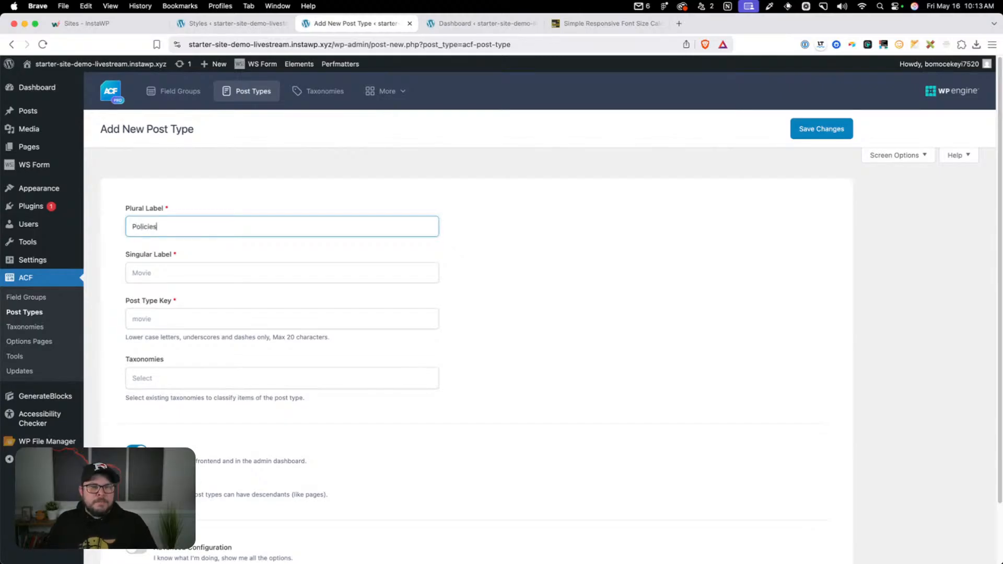
click(143, 248)
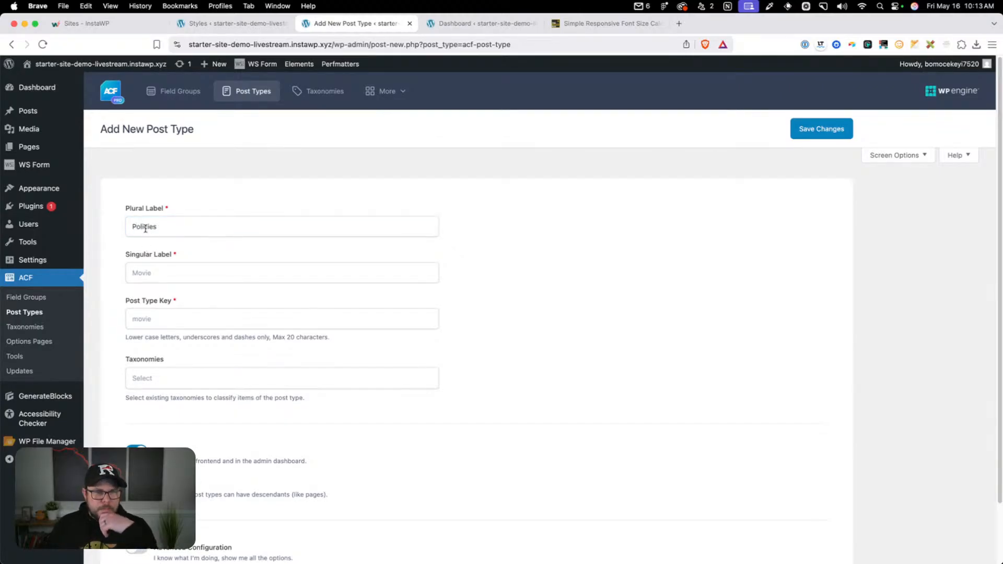
click(145, 227)
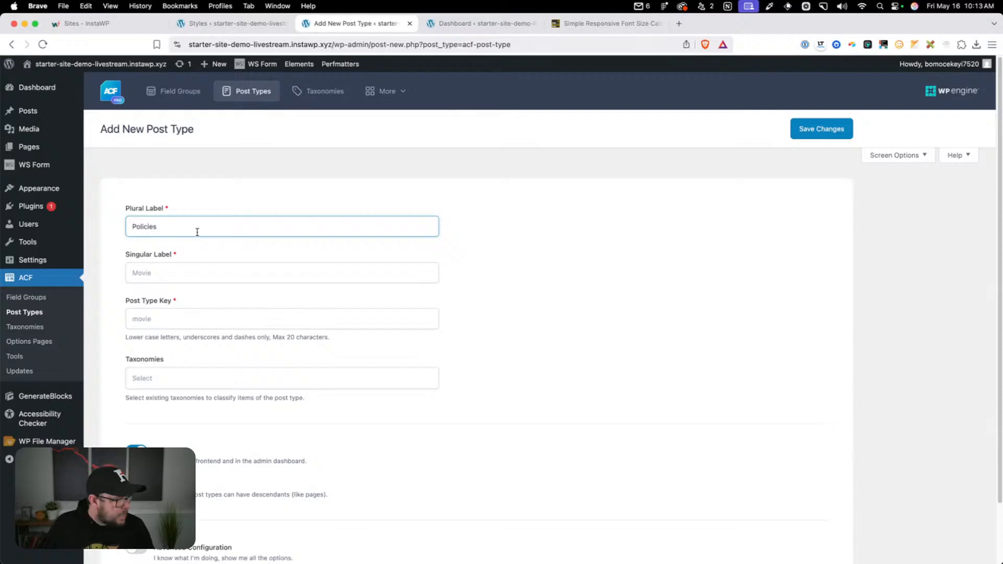
click(198, 249)
Give the post type the singular label Policy and the key policy, and save it
click(189, 281)
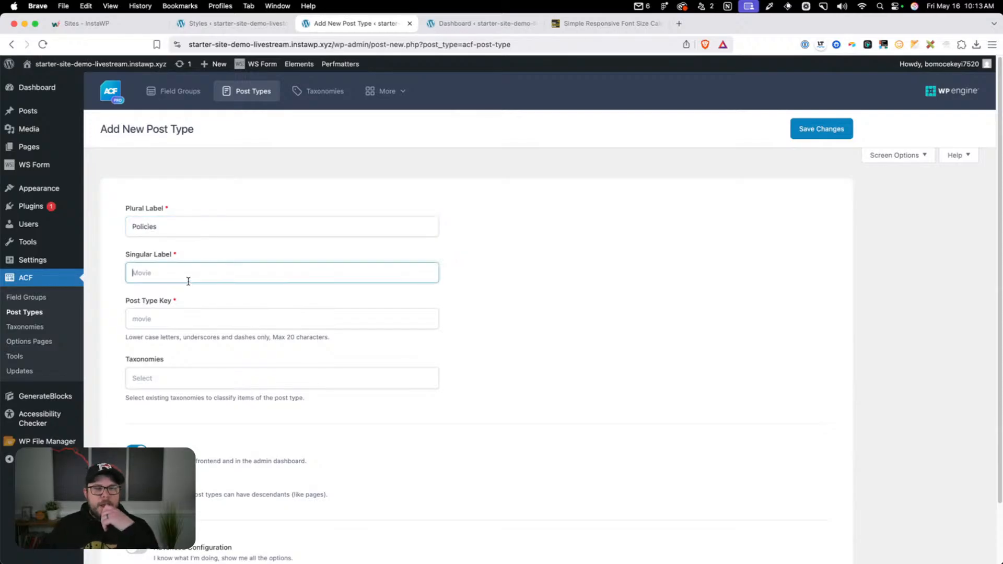
text(Policy)
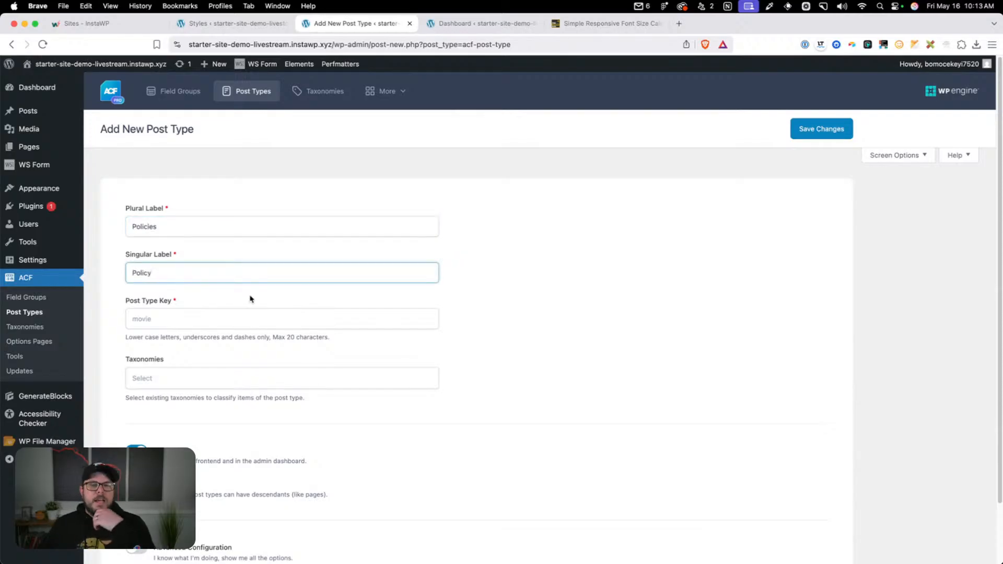
click(317, 300)
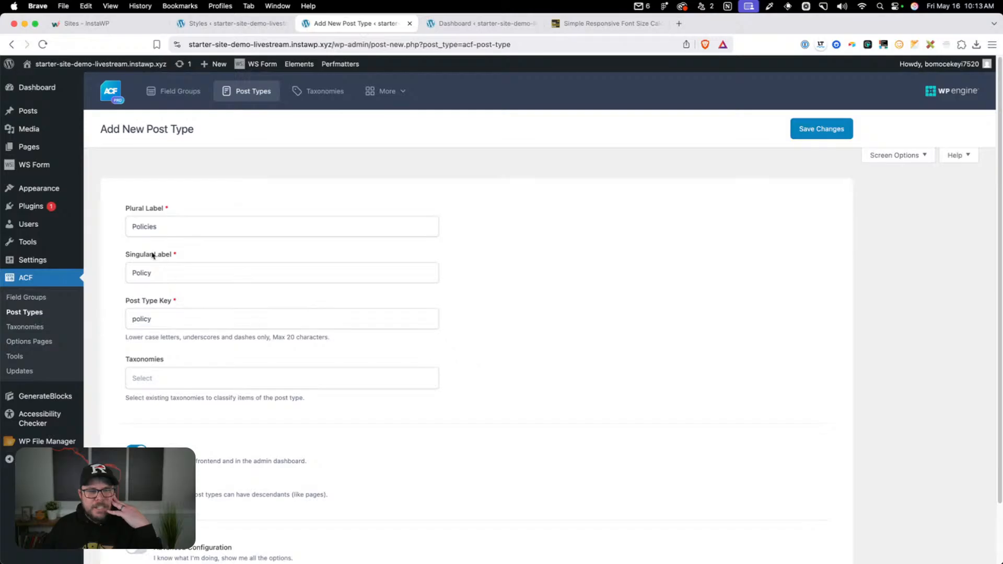
scroll(170, 326, down, 3)
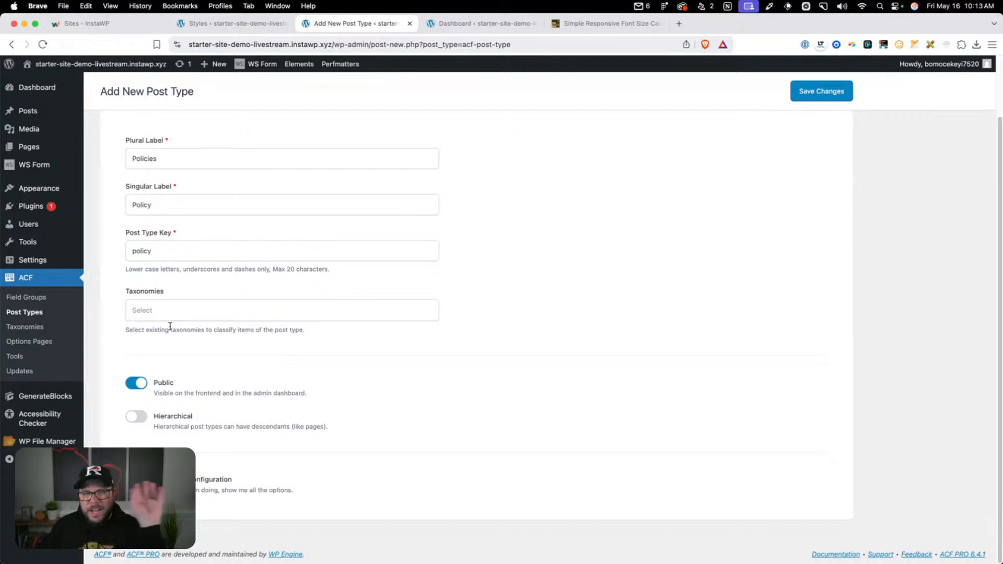
click(803, 99)
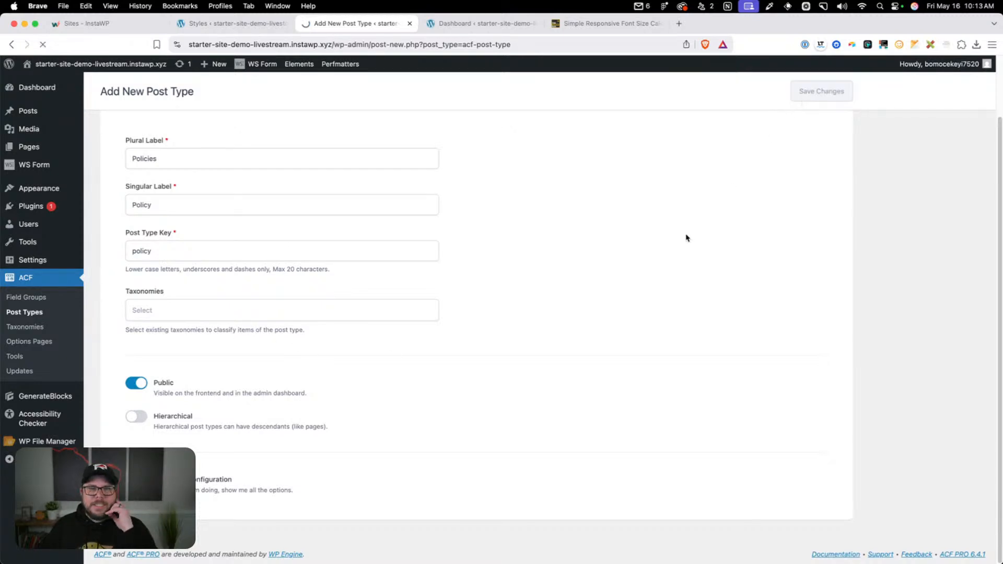
Create and save an ACF options page titled Company Details with the menu slug company-details and no parent
mouse_move(27, 166)
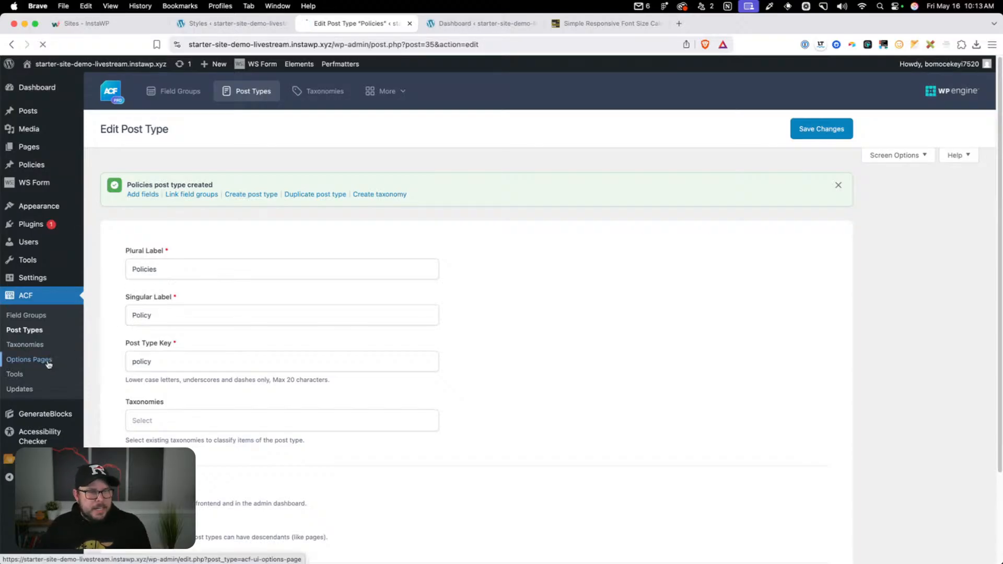
click(20, 359)
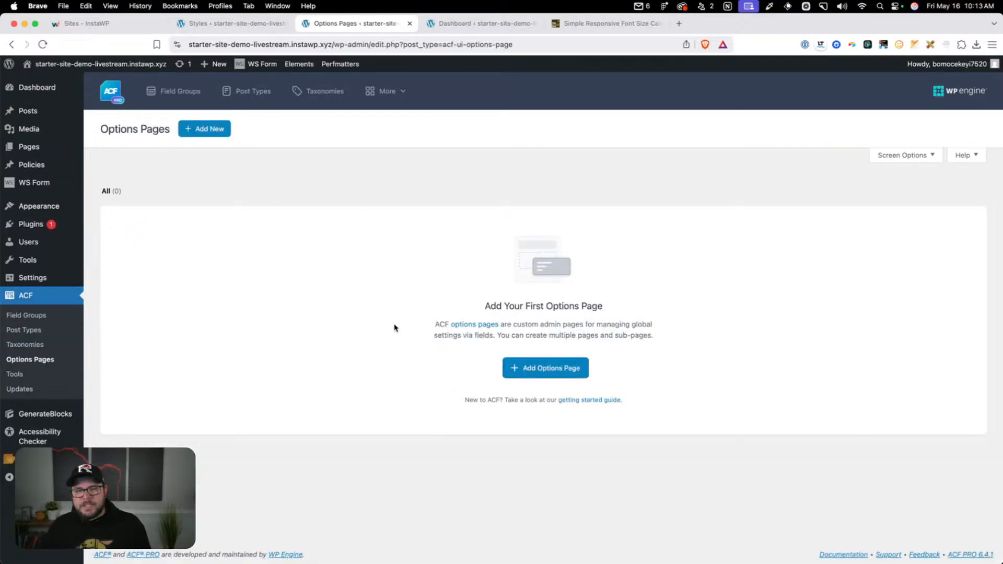
click(537, 378)
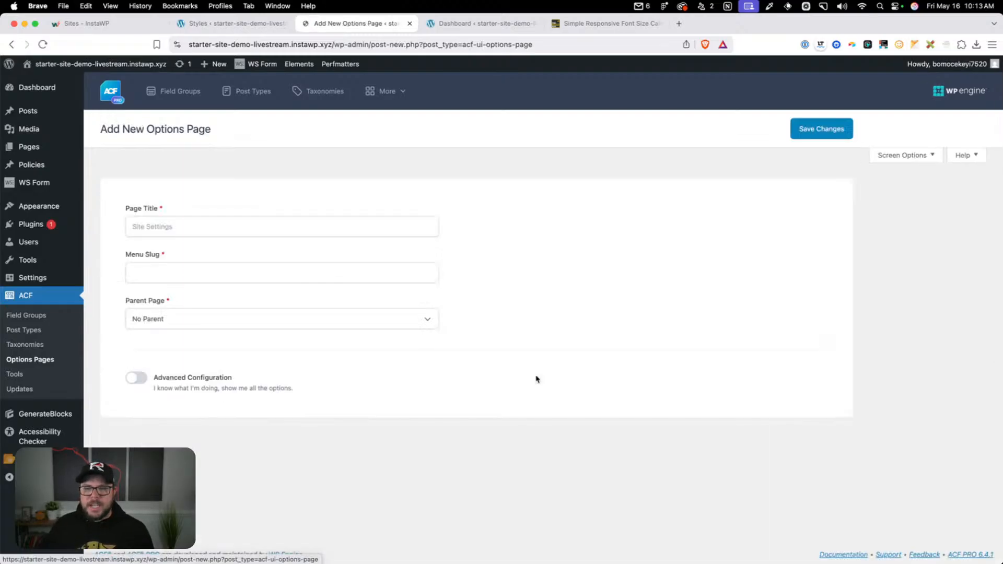
click(181, 219)
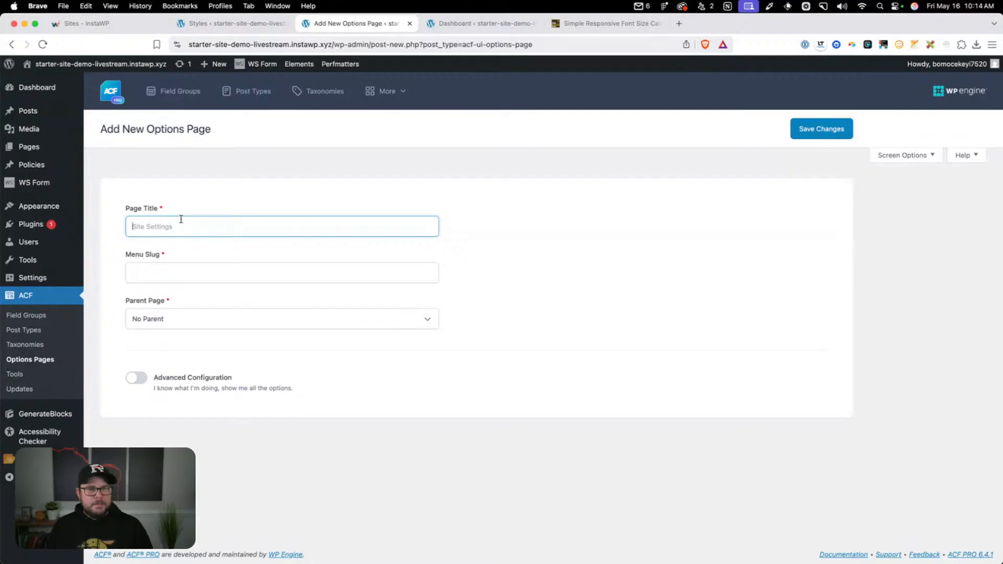
text(Company Details)
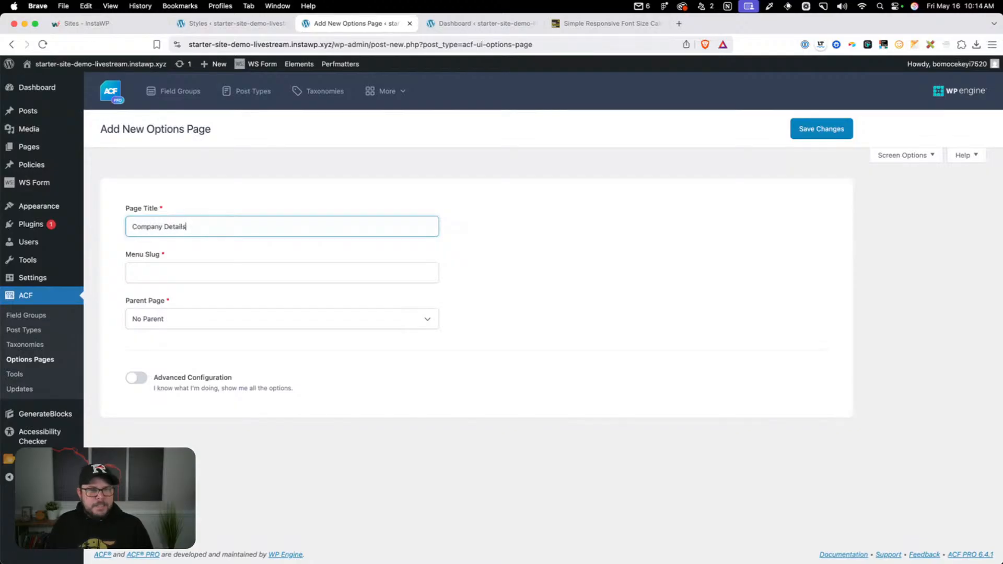
key(Tab)
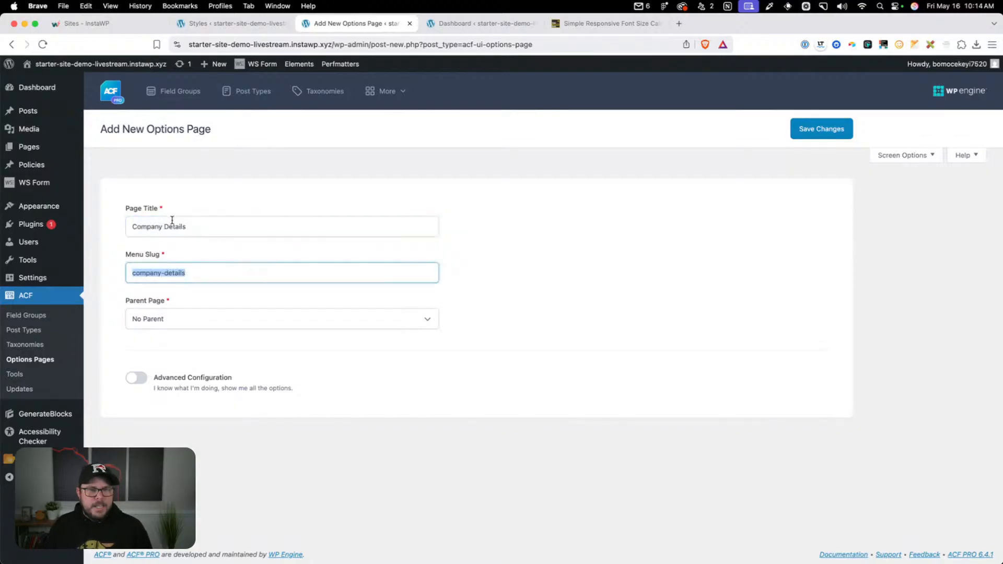
click(808, 135)
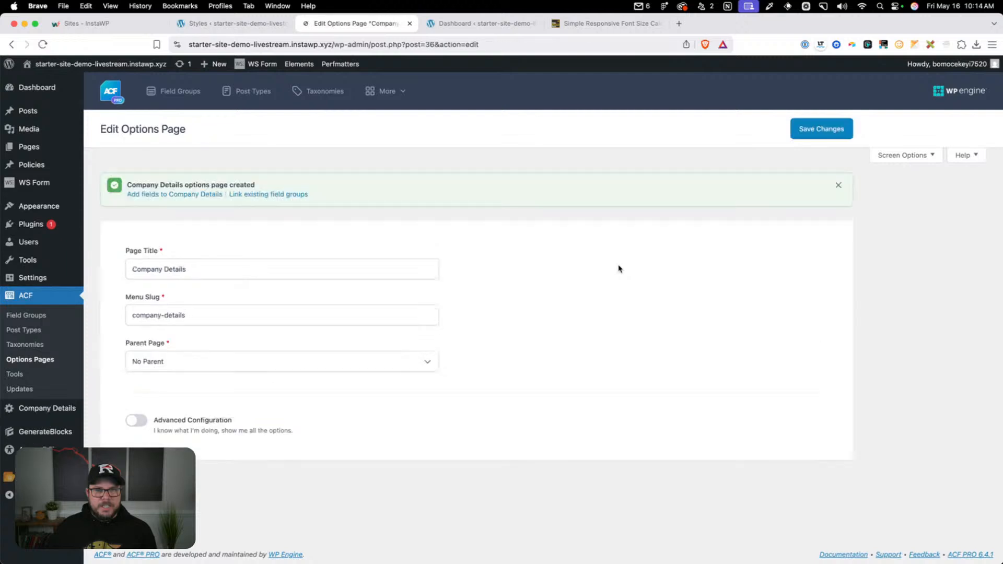
Start a new ACF field group titled Company Details
click(24, 322)
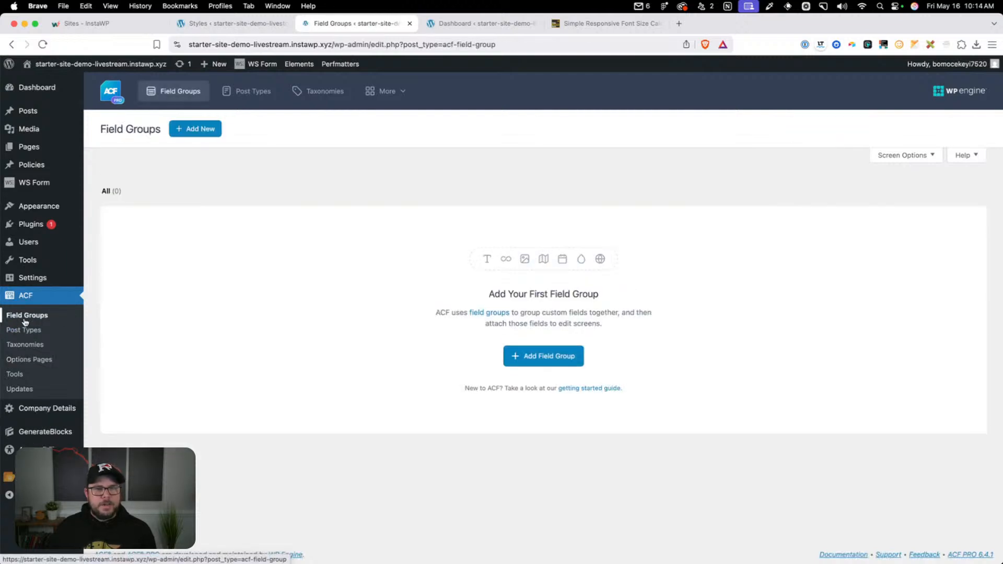
click(196, 128)
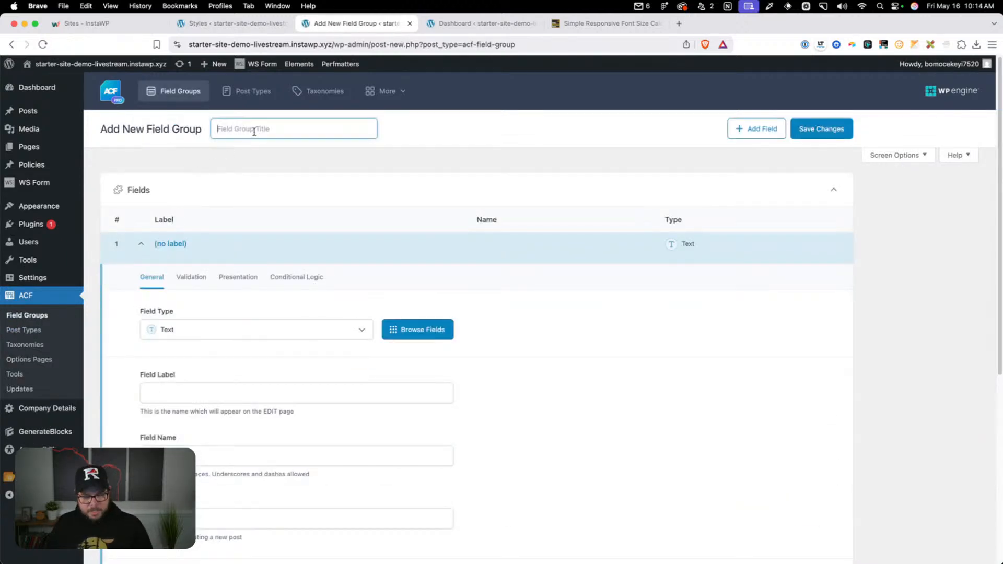
text(Company Details)
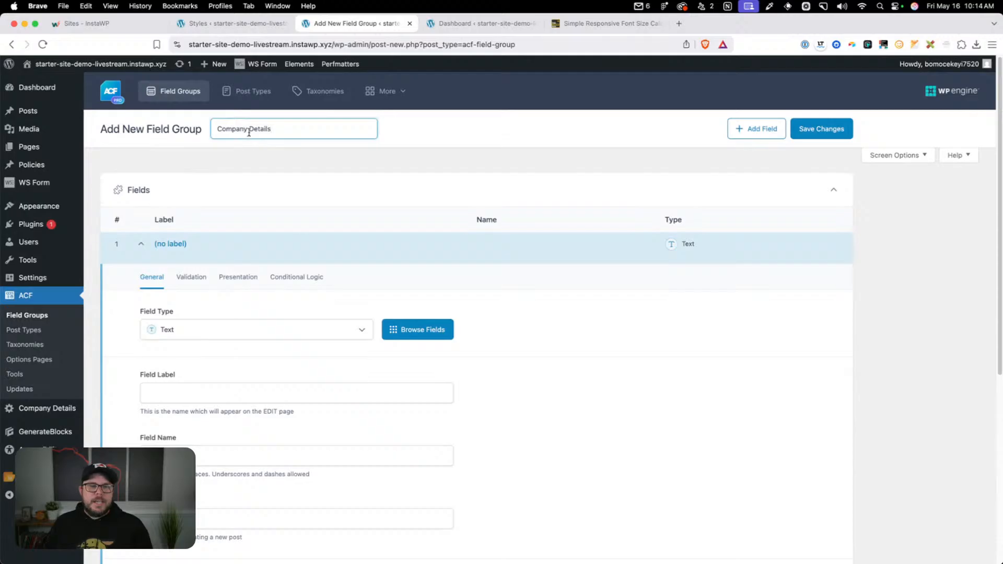
Set the field group's location rule to show it when Options Page is equal to Company Details
scroll(423, 365, down, 6)
click(218, 473)
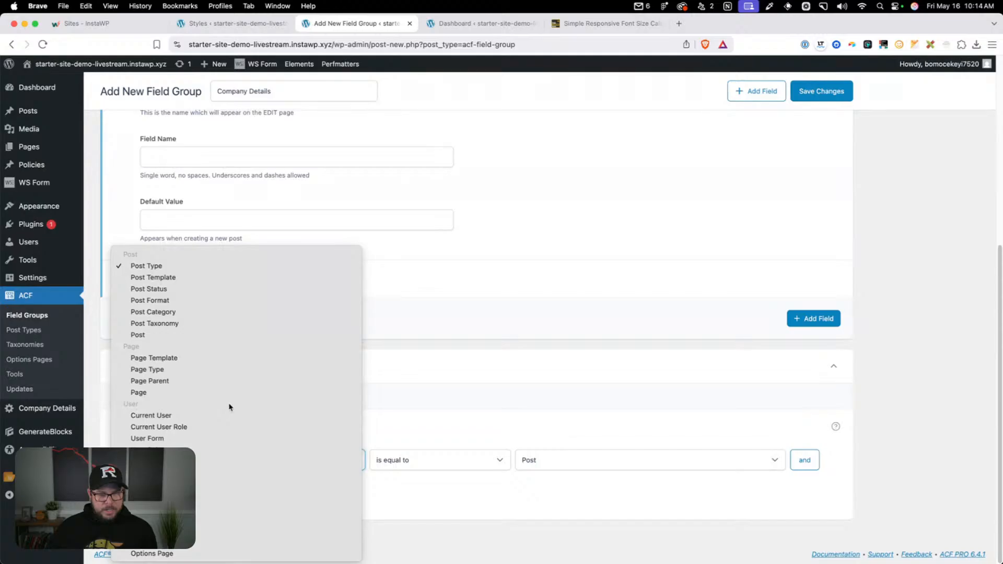
click(200, 557)
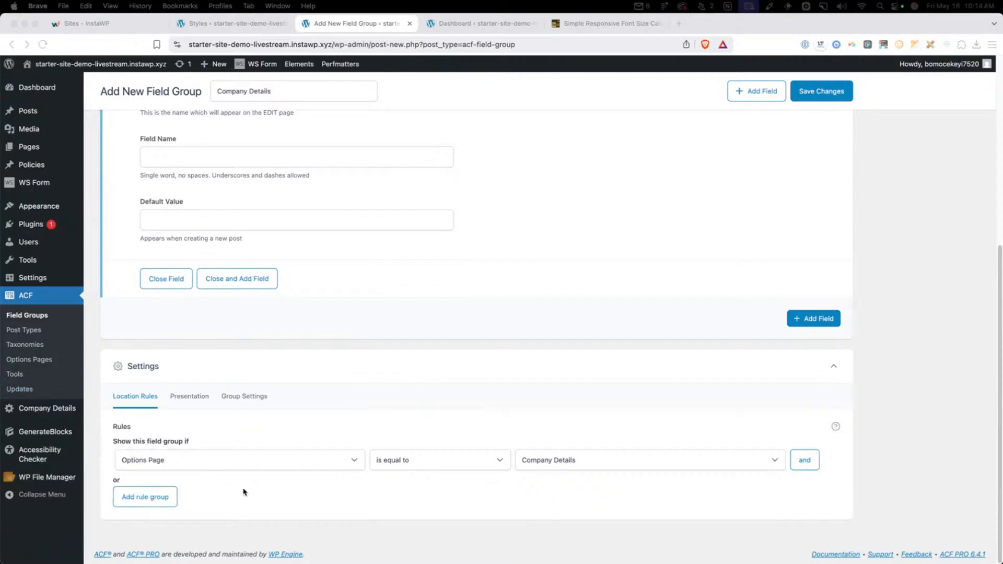
click(168, 466)
click(168, 466)
click(160, 460)
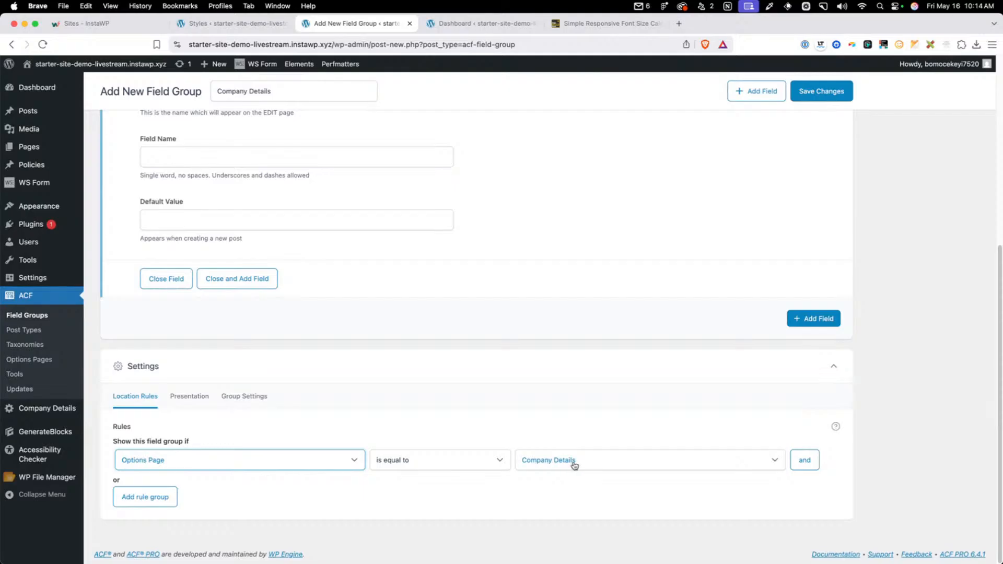
Label the first text field Company Name and set its field name to options_company_name
scroll(336, 399, up, 5)
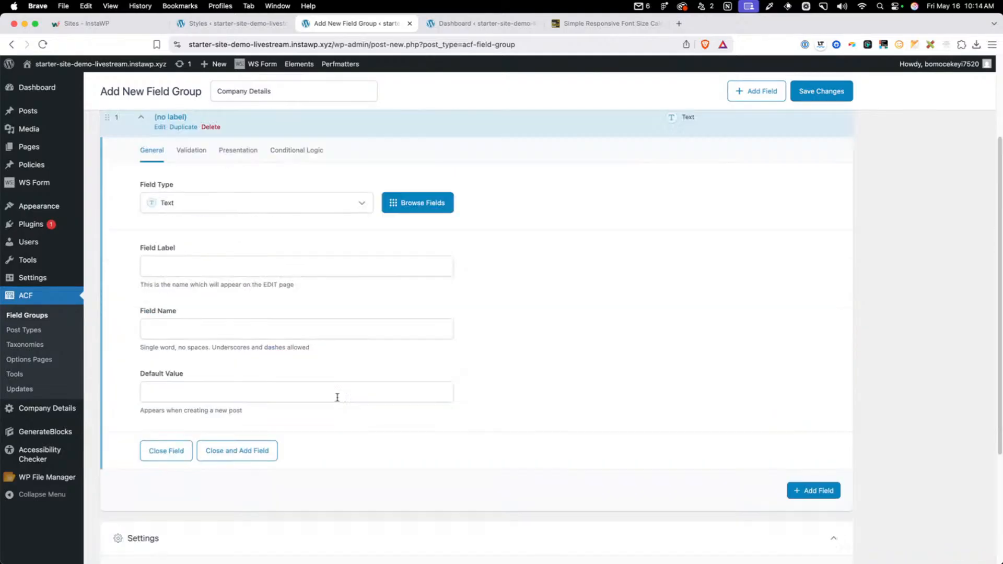
click(184, 360)
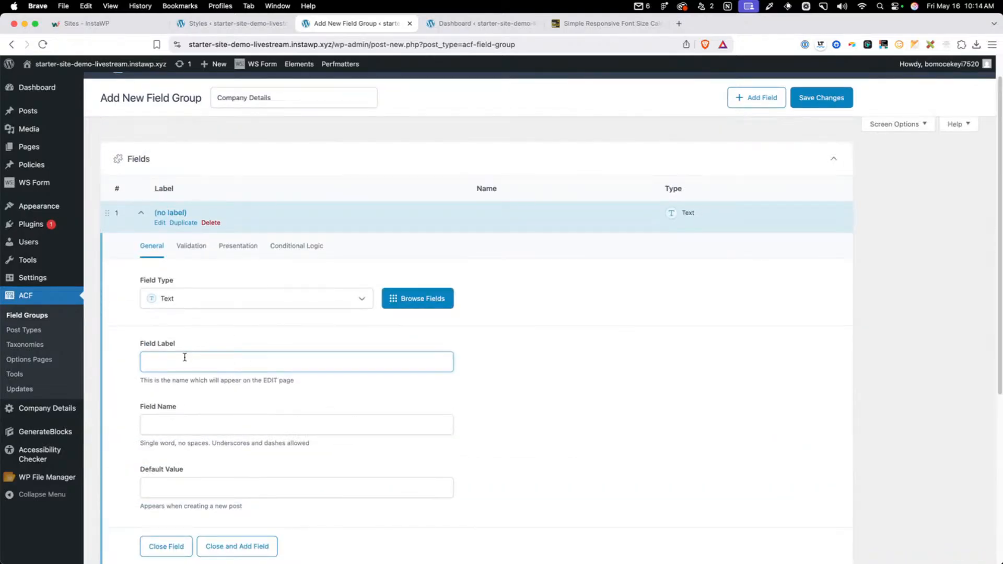
text(Company Name)
key(Tab)
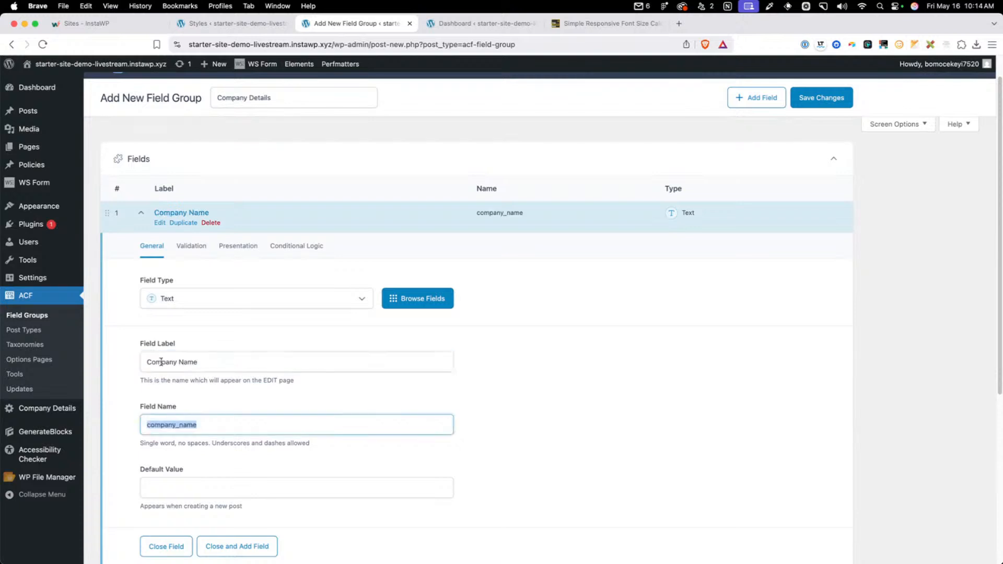
click(146, 424)
text(options_)
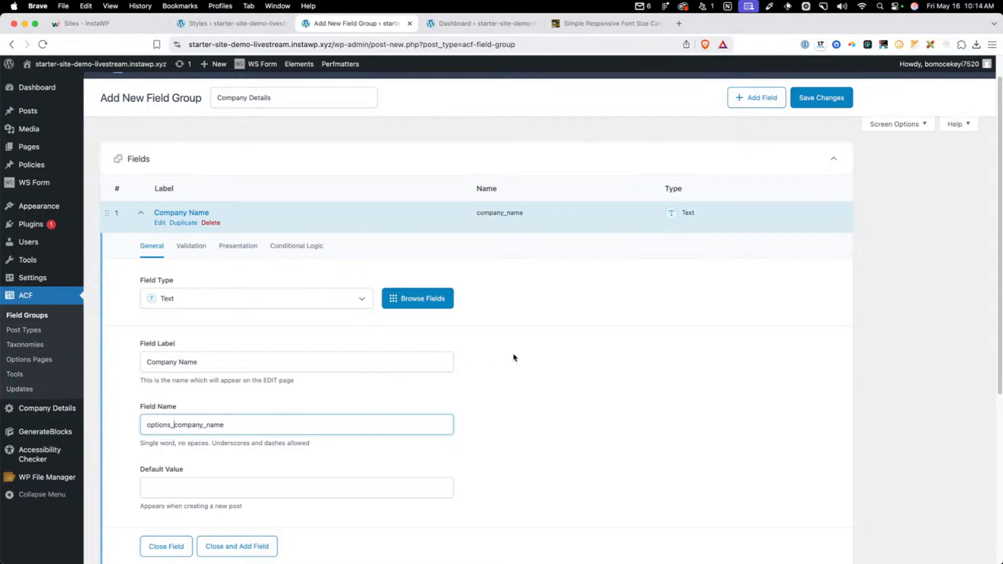
Add a second field labelled Company Primary Email with the field name options_company_primary_email
scroll(695, 209, down, 5)
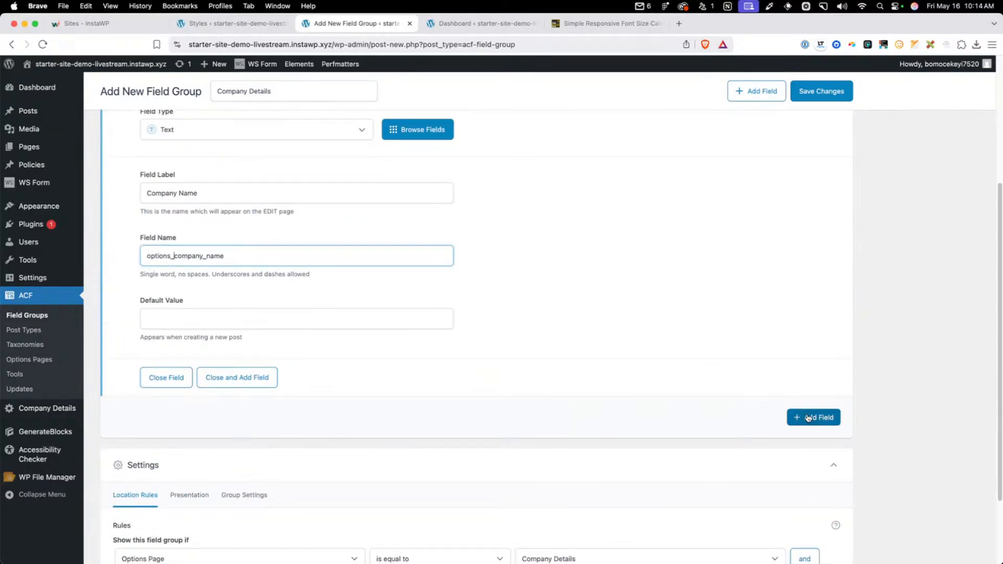
click(794, 417)
scroll(200, 481, down, 3)
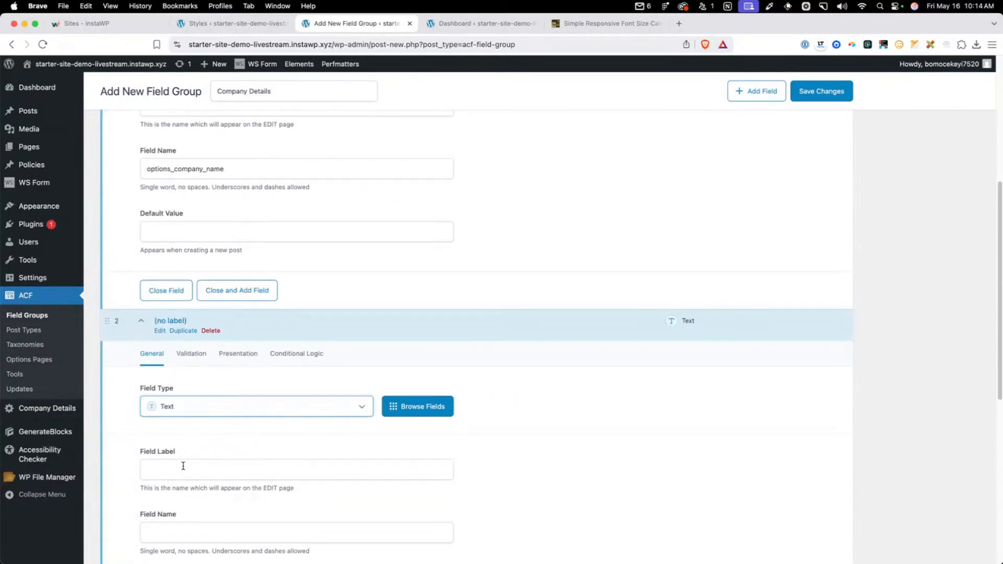
click(182, 467)
text(Cmoip)
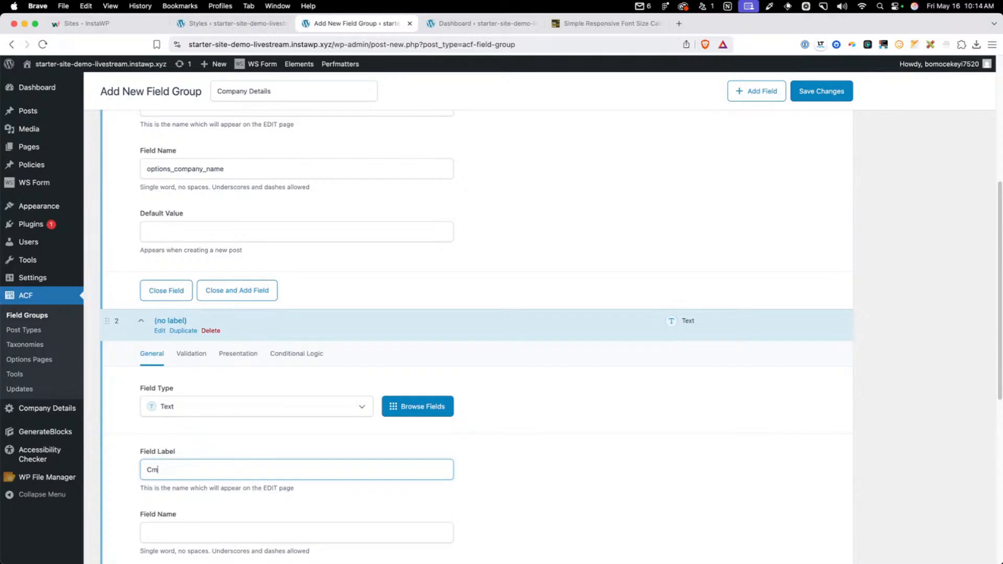
key(BackSpace)
text(ompany Primary Email)
key(Tab)
click(145, 531)
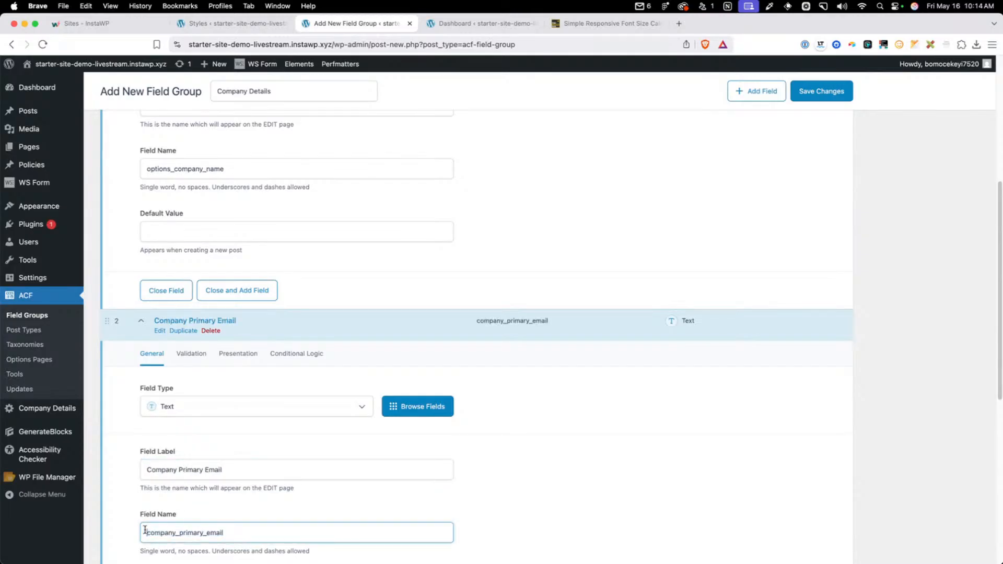
text(options_)
Change the Company Primary Email field's type to Email
scroll(694, 393, down, 3)
click(195, 231)
click(209, 334)
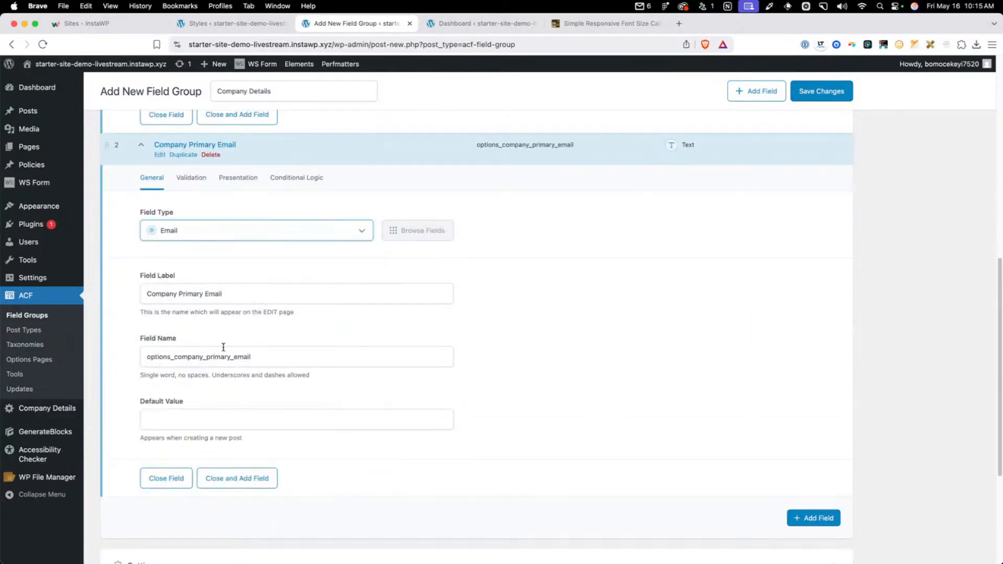
Add a third text field labelled Company Primary Phone with the field name options_company_primary_phone
click(793, 518)
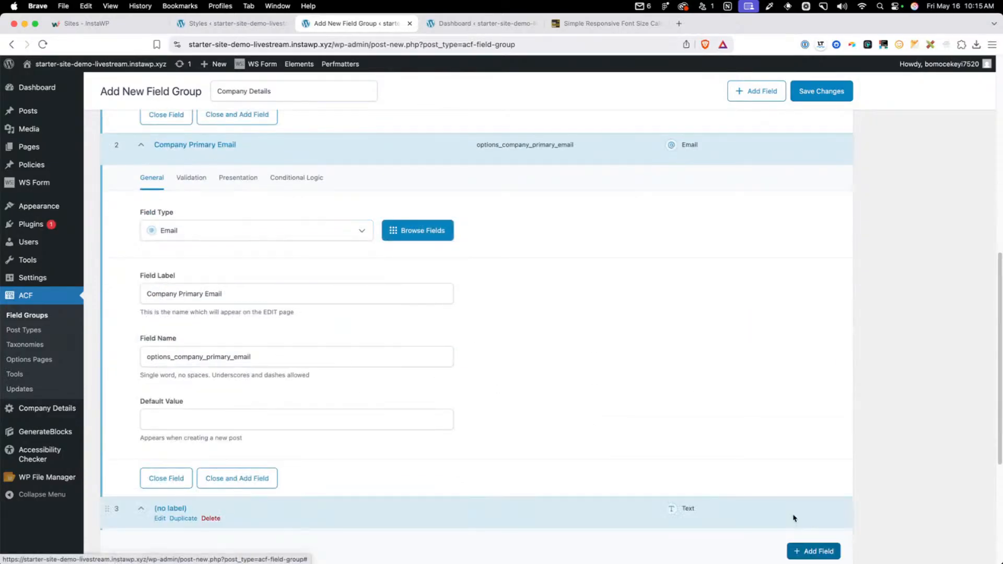
scroll(202, 397, down, 5)
scroll(181, 228, up, 1)
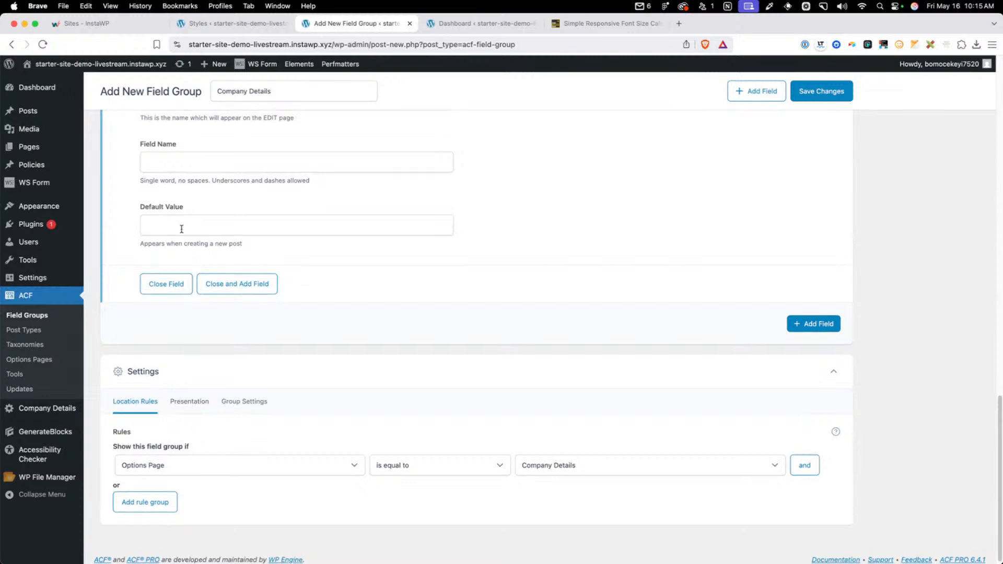
scroll(182, 228, up, 4)
click(193, 235)
click(179, 288)
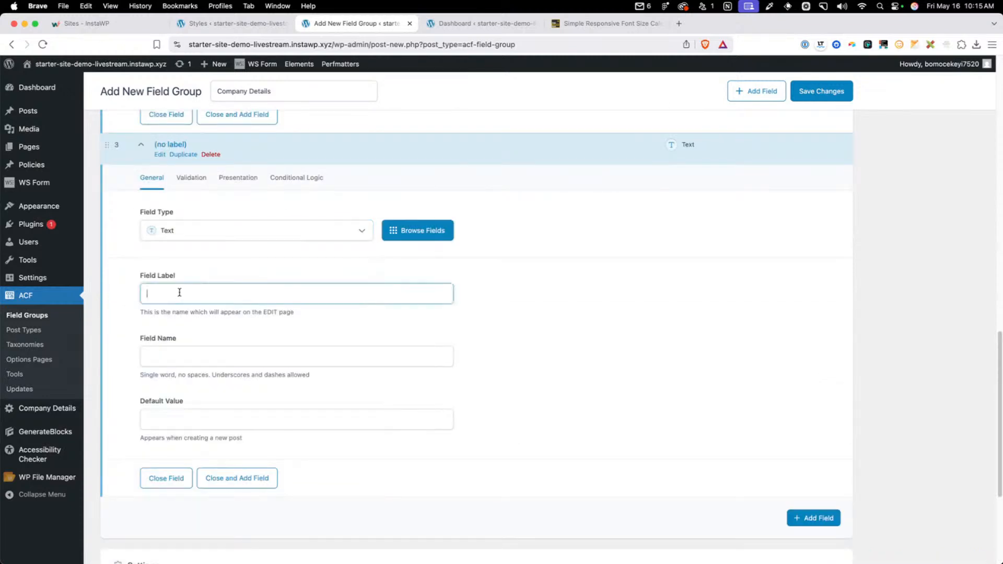
text(Company Primary Phone)
key(Tab)
key(Left)
text(options_)
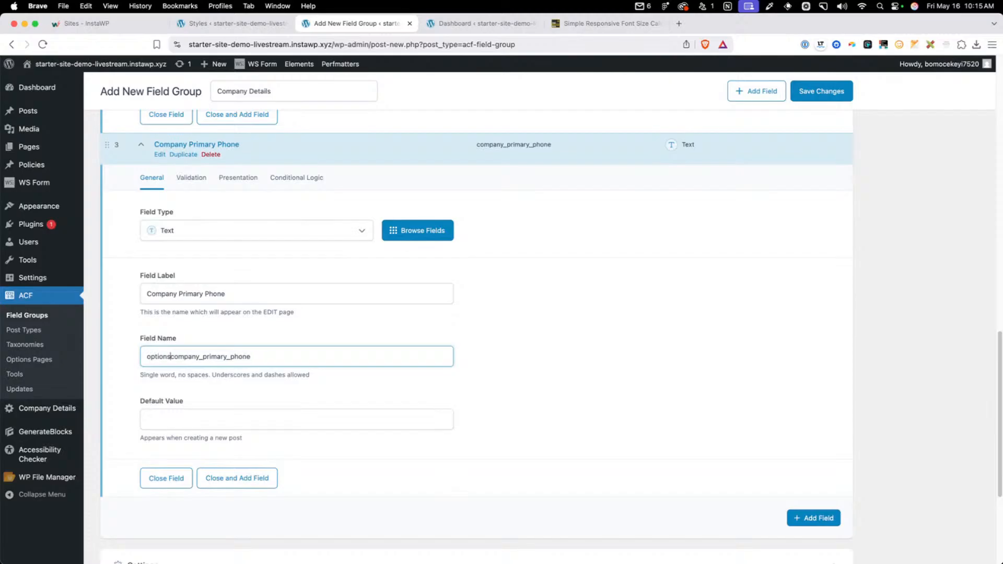
Add a fourth text field labelled Company Primary Address with the field name options_company_primary_address
scroll(627, 303, down, 1)
click(814, 518)
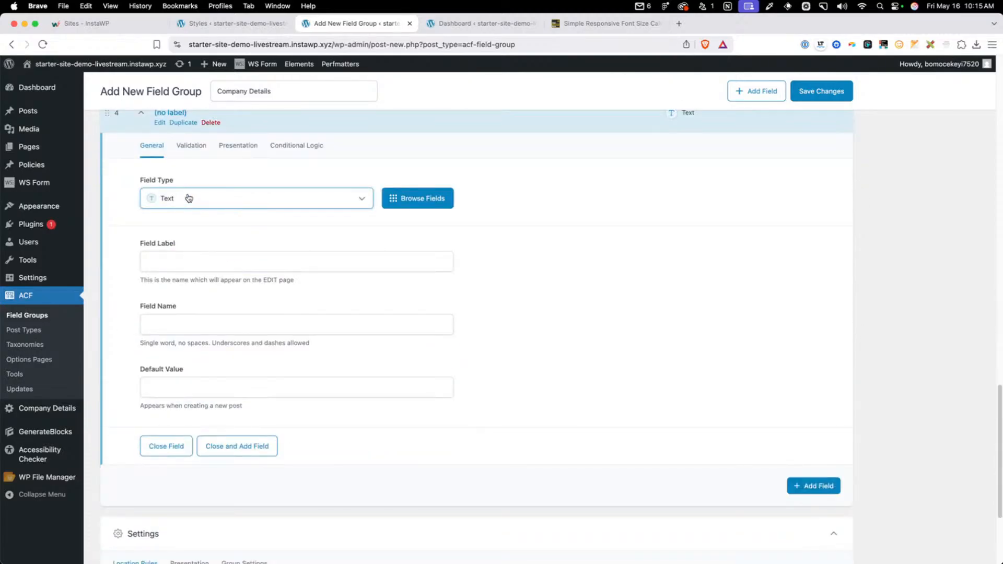
click(193, 259)
text(Company )
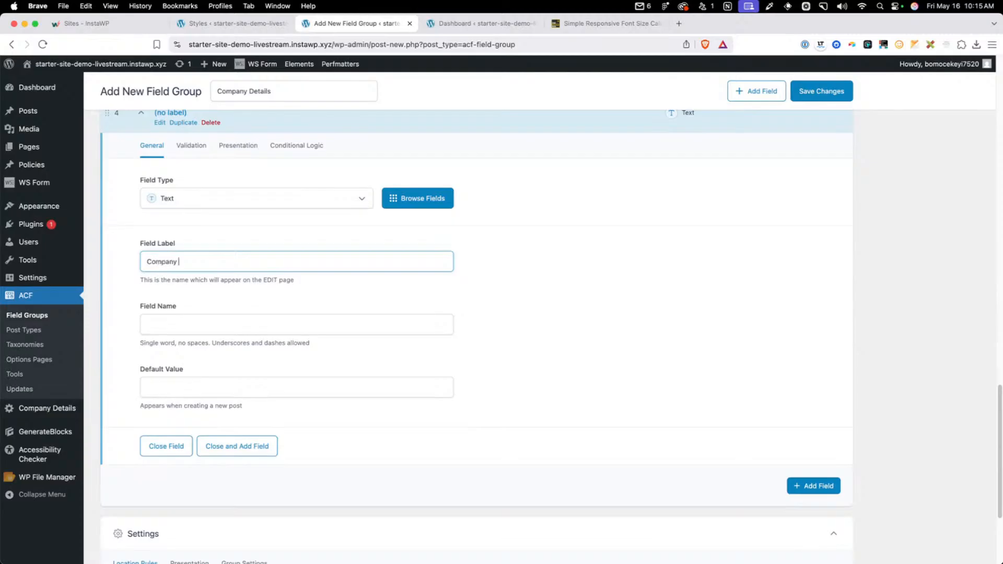
text(Primary Address)
key(Tab)
key(Left)
text(options)_)
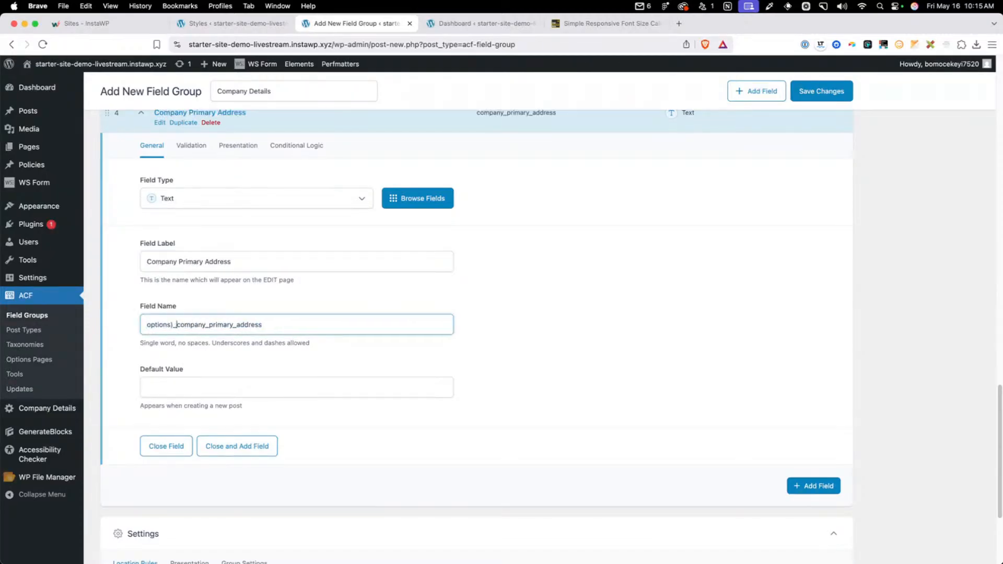
key(BackSpace)
key(BackSpace)
text(_)
Save the Company Details field group and open the Company Details options page to check its input fields
click(819, 94)
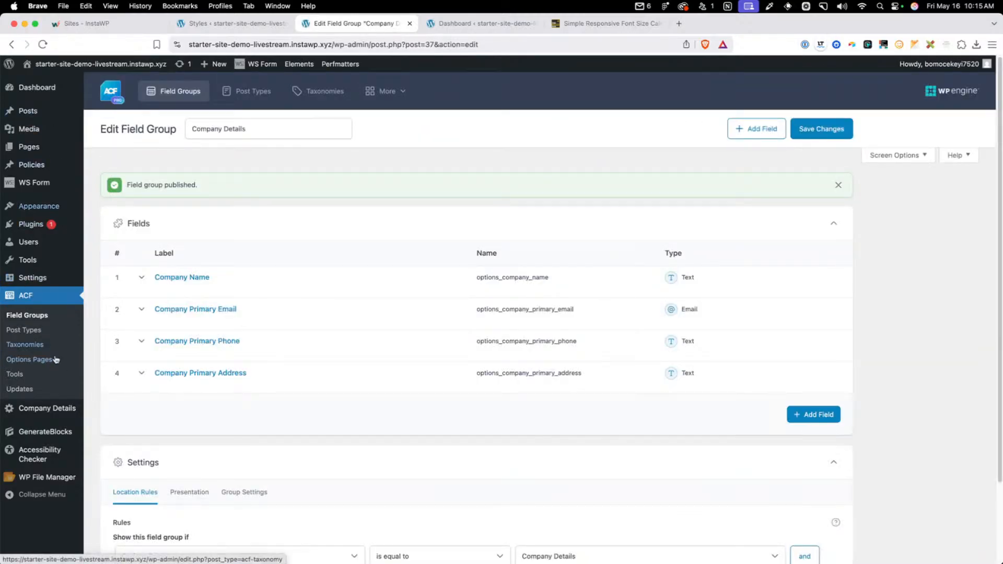
click(59, 414)
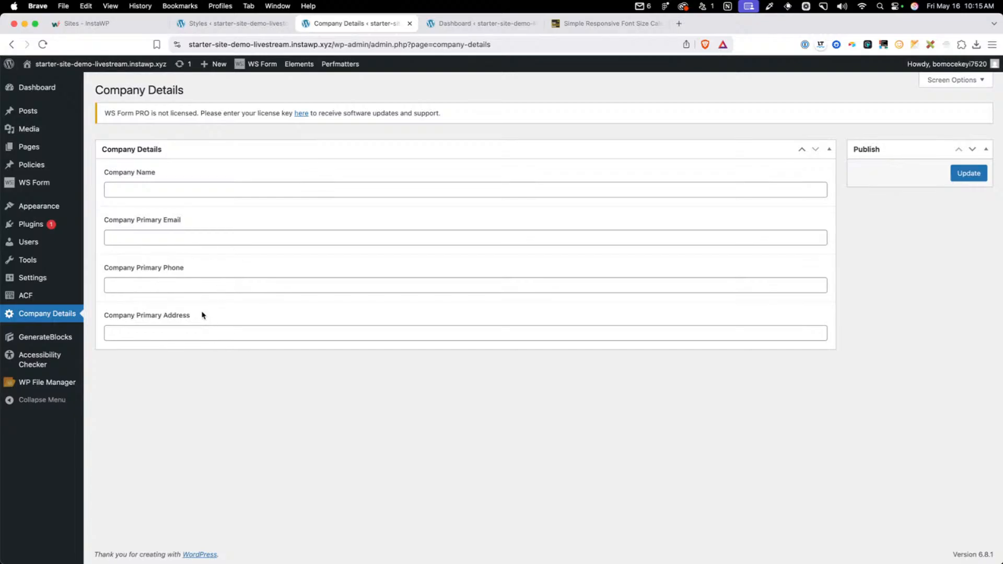
click(249, 333)
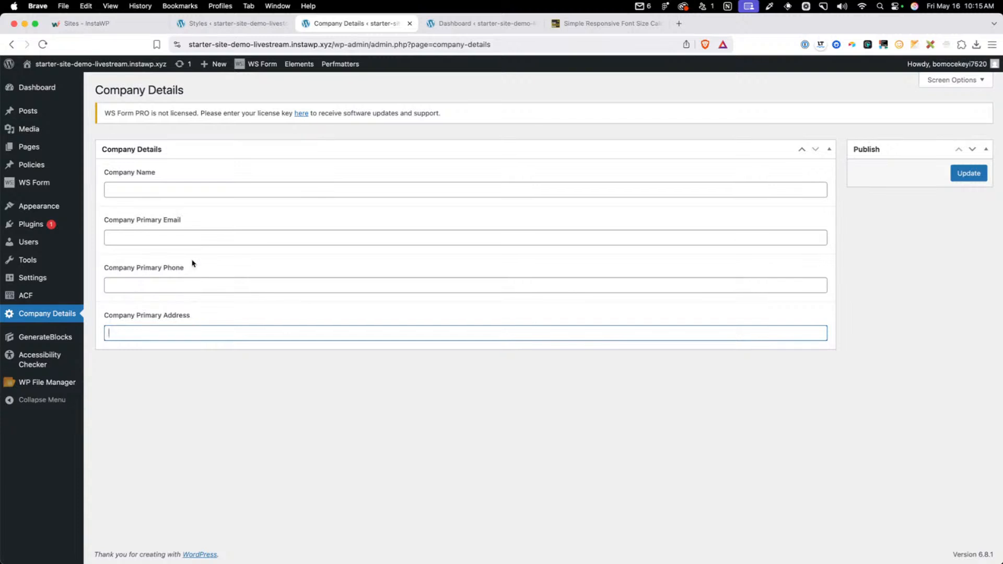
click(197, 239)
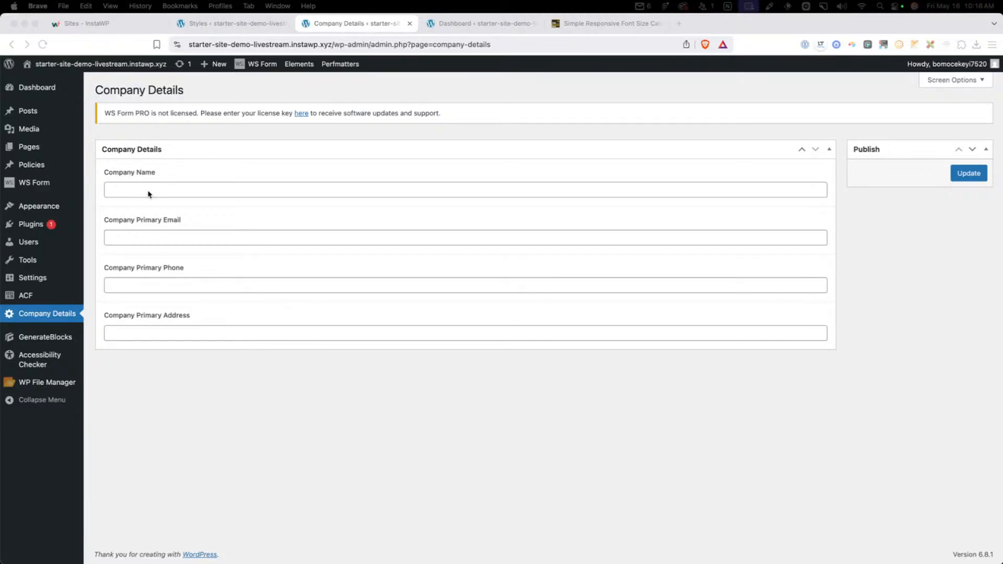
Create a new page, dismiss the editor welcome guide and add a GenerateBlocks Text block
click(40, 142)
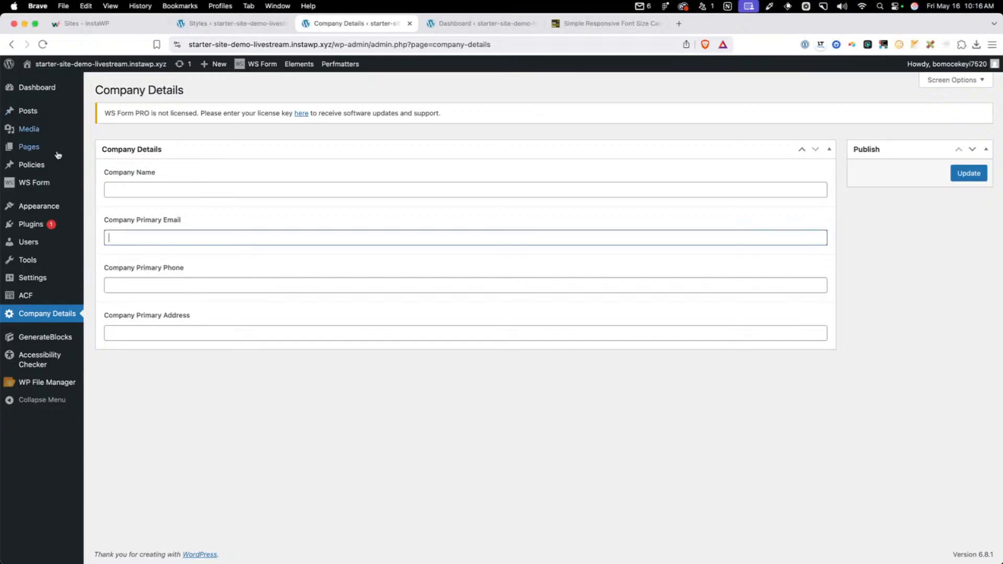
mouse_move(57, 152)
click(142, 163)
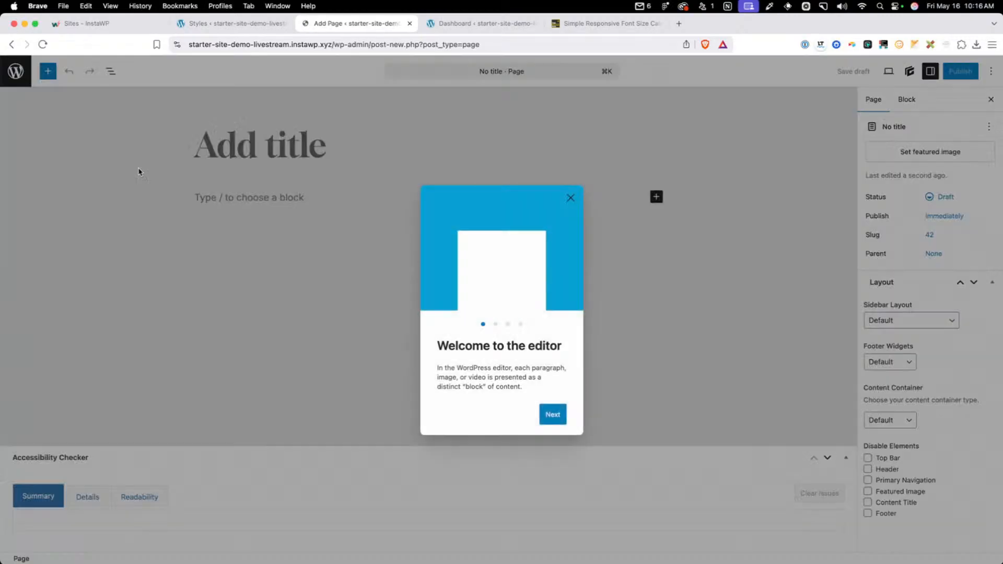
click(571, 197)
click(217, 201)
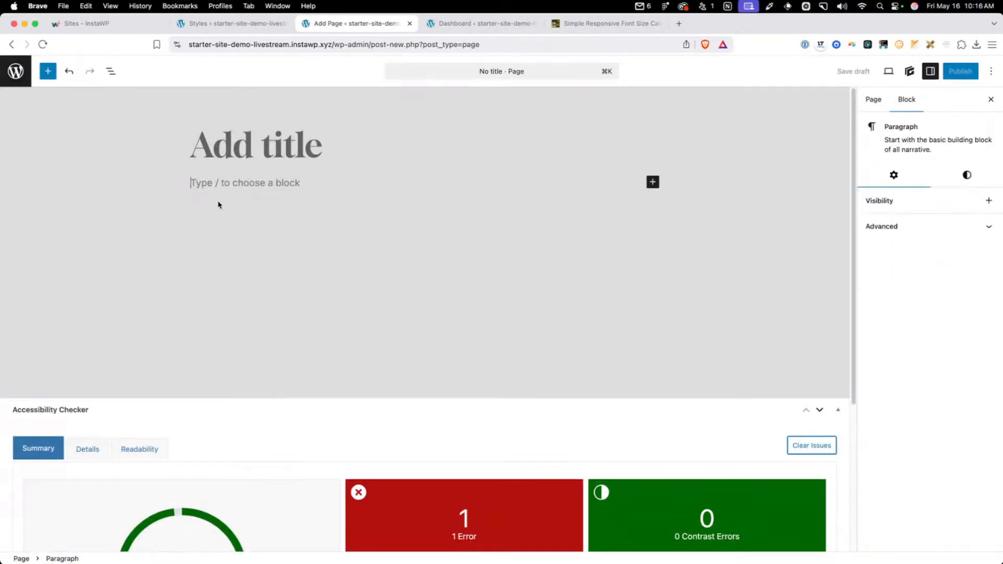
text(/text)
key(Return)
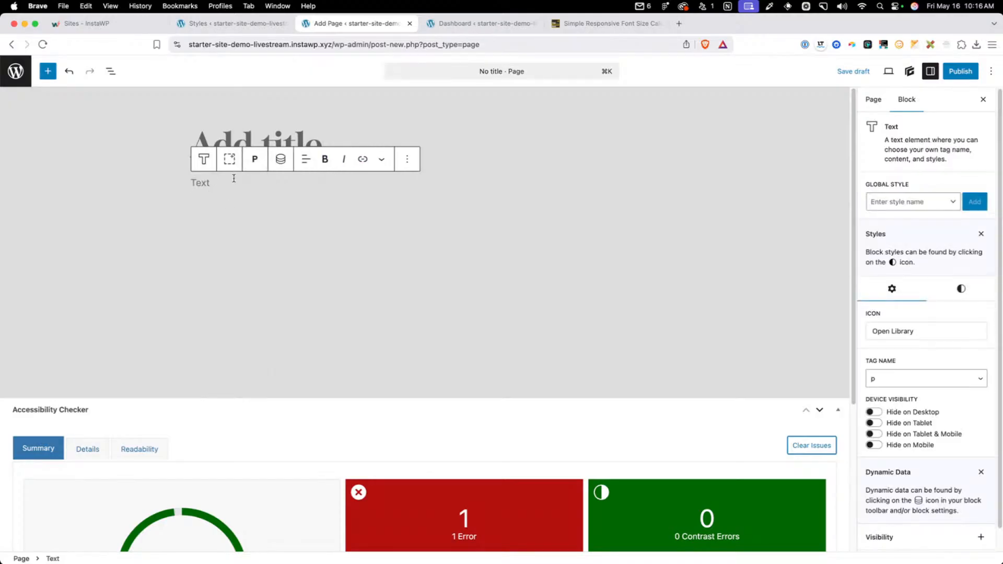
Insert an Option dynamic tag with the meta key option_company_name into the Text block
click(280, 158)
click(427, 192)
scroll(436, 293, down, 5)
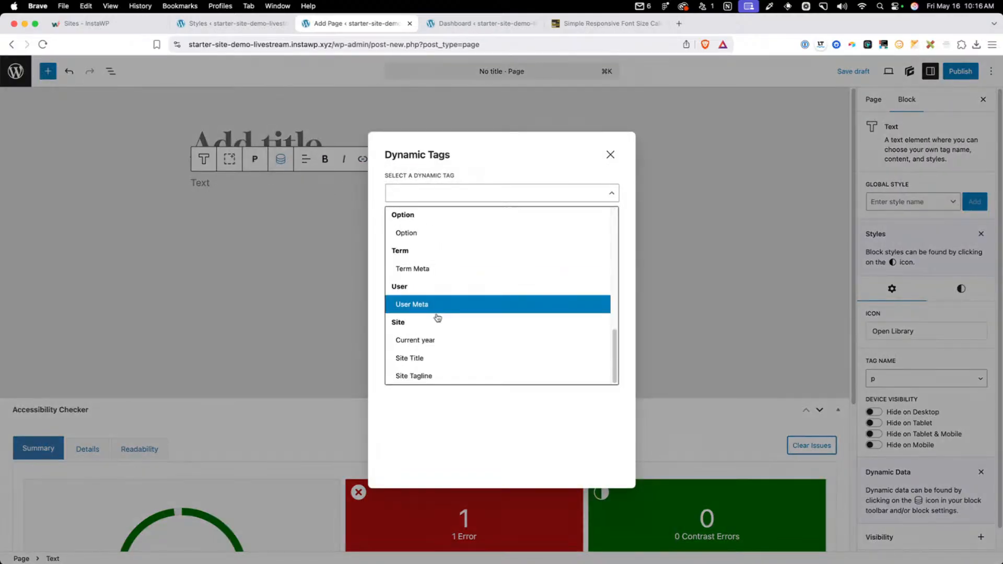
click(400, 236)
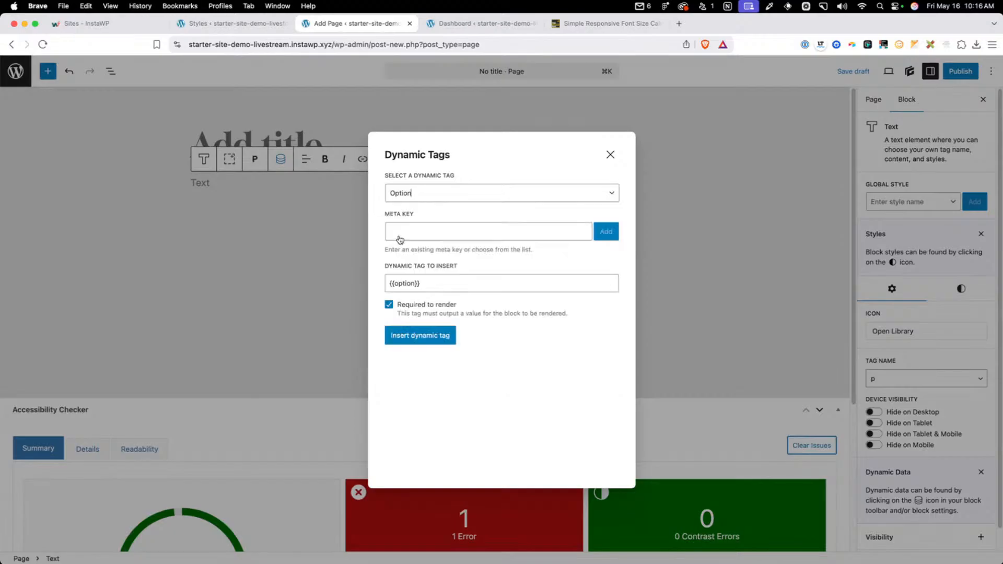
click(430, 235)
text(option_company_name)
click(607, 233)
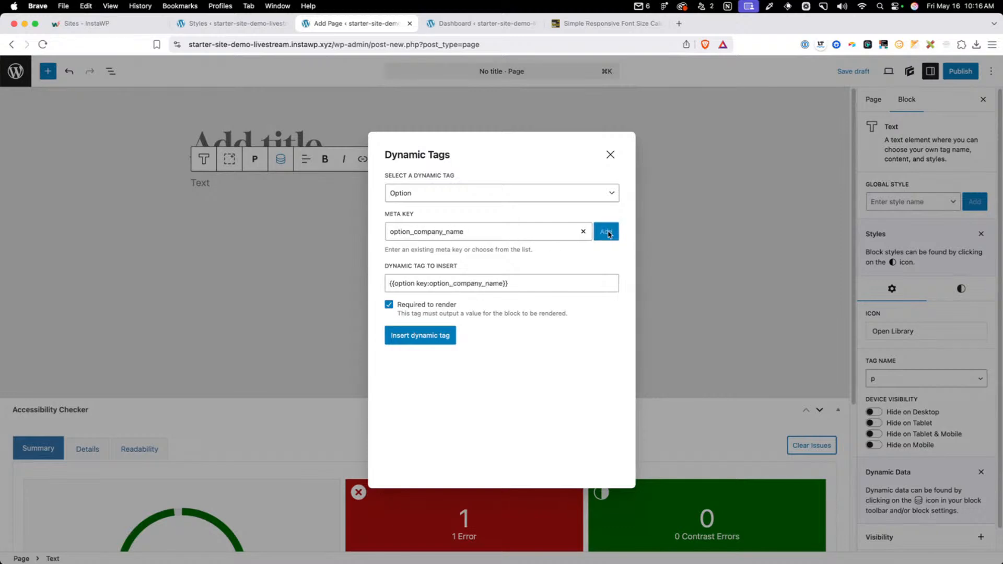
click(434, 338)
Publish the untitled page and return to the pages list
click(953, 73)
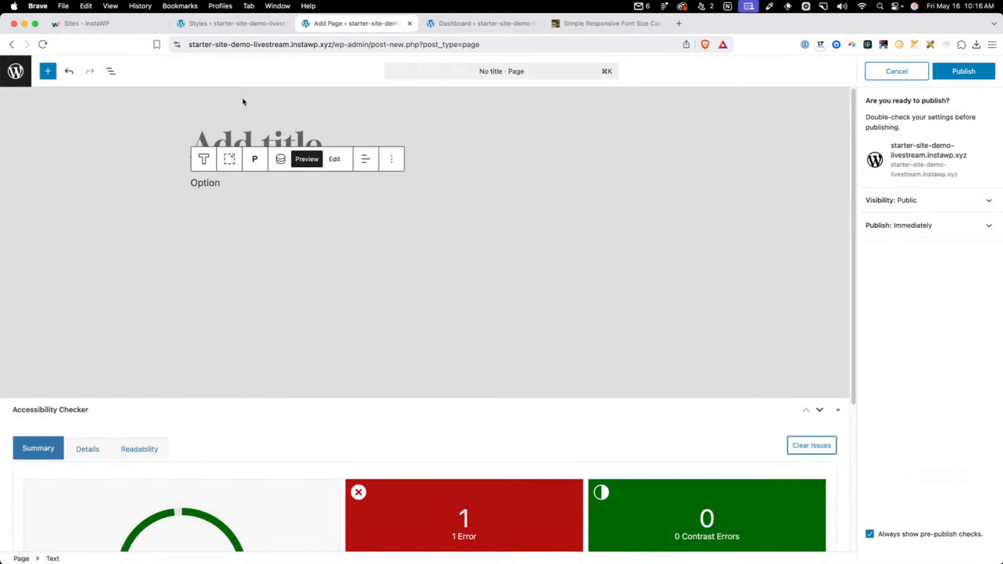
click(962, 70)
click(16, 71)
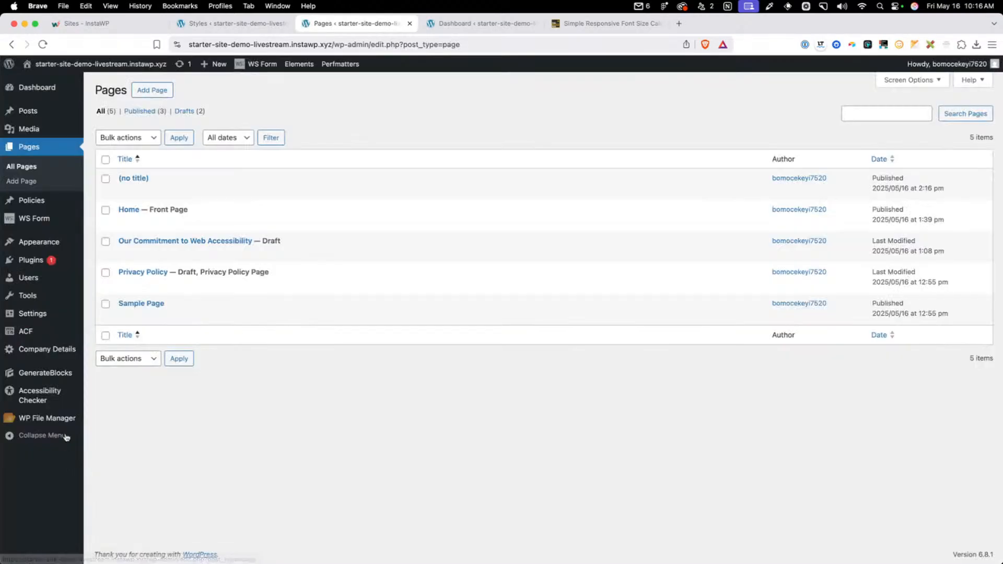
Set the Company Name on the Company Details options page to The Company Co and update it
click(38, 349)
click(165, 190)
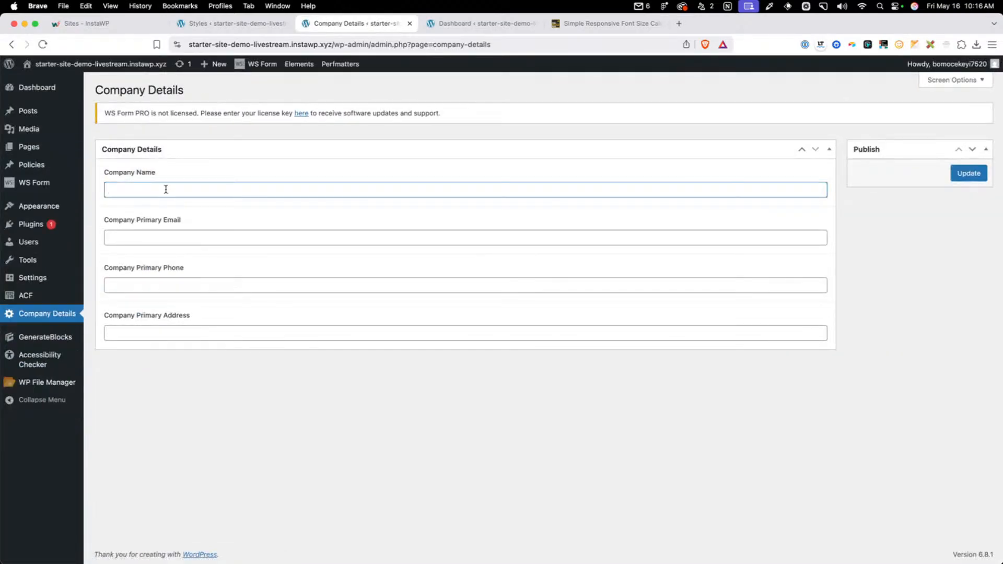
text(The Company Co)
click(963, 173)
Reopen the untitled page for editing and remove the option_company_name dynamic tag from its Text block
mouse_move(60, 146)
click(117, 148)
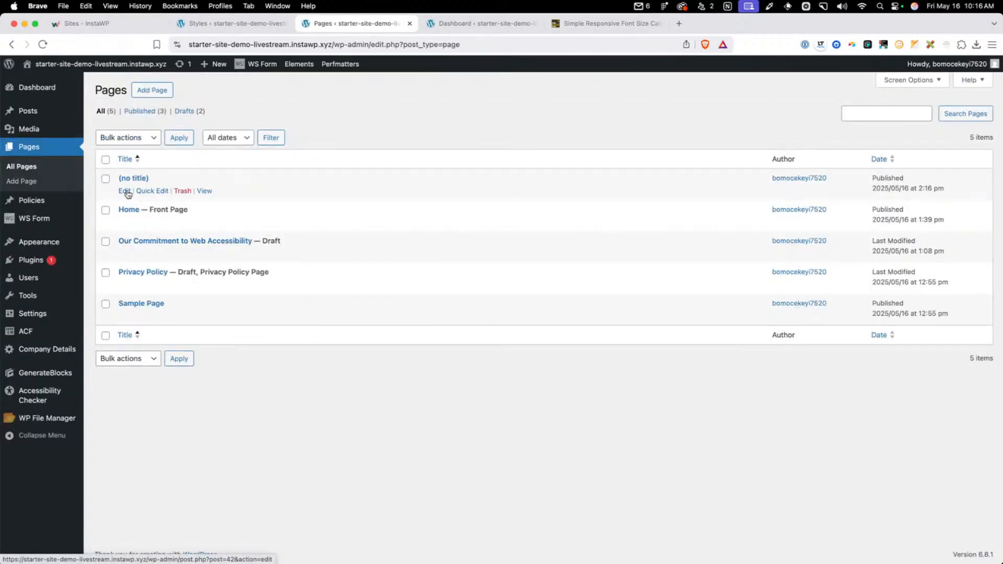
click(126, 192)
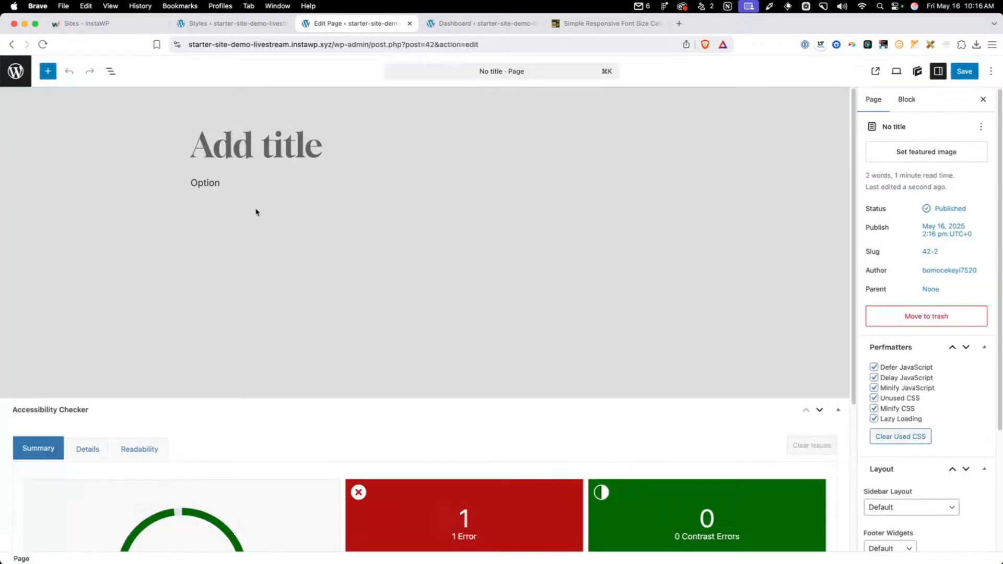
click(211, 182)
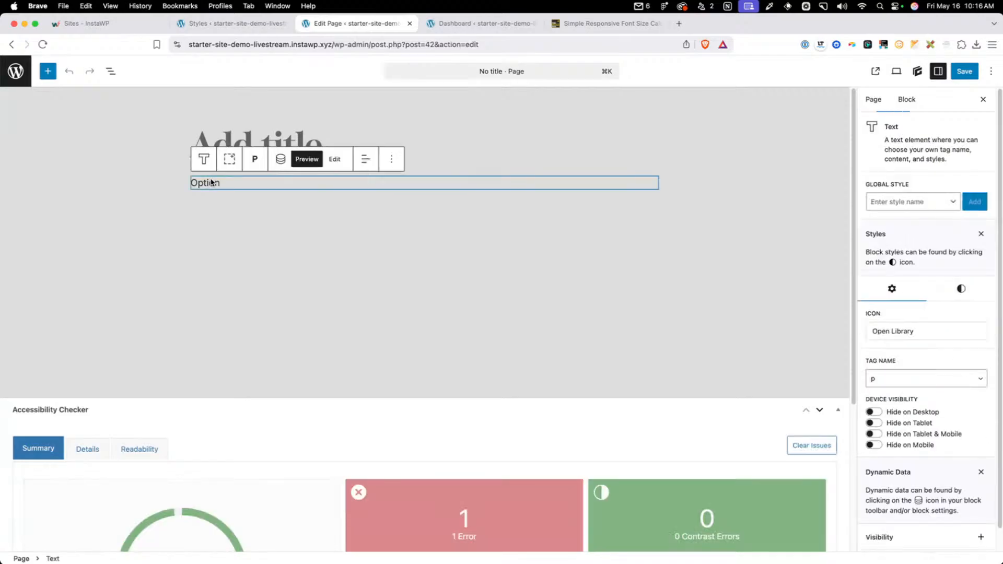
click(281, 159)
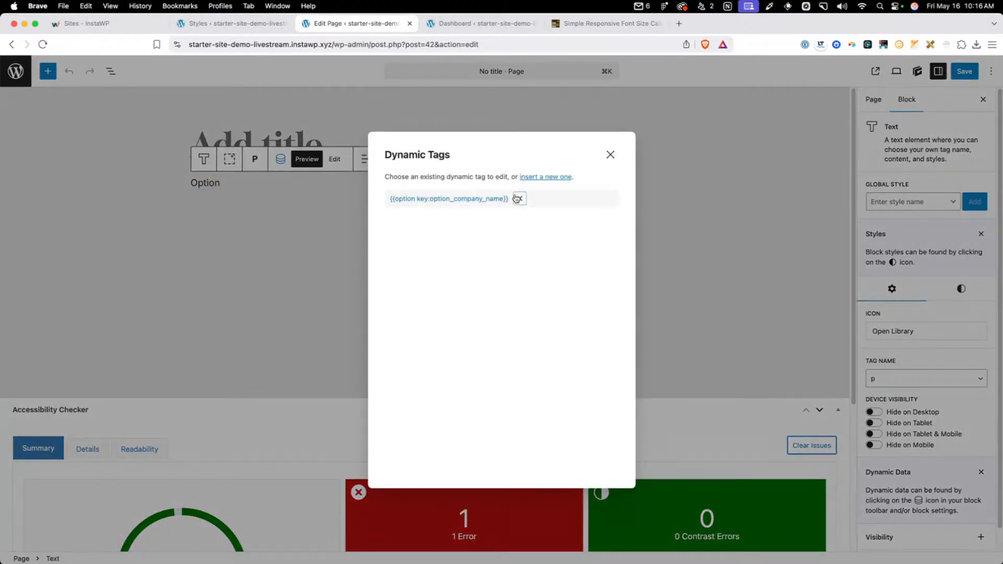
click(516, 198)
Insert an Option dynamic tag into the Text block, choosing the existing meta key for the company name
click(281, 159)
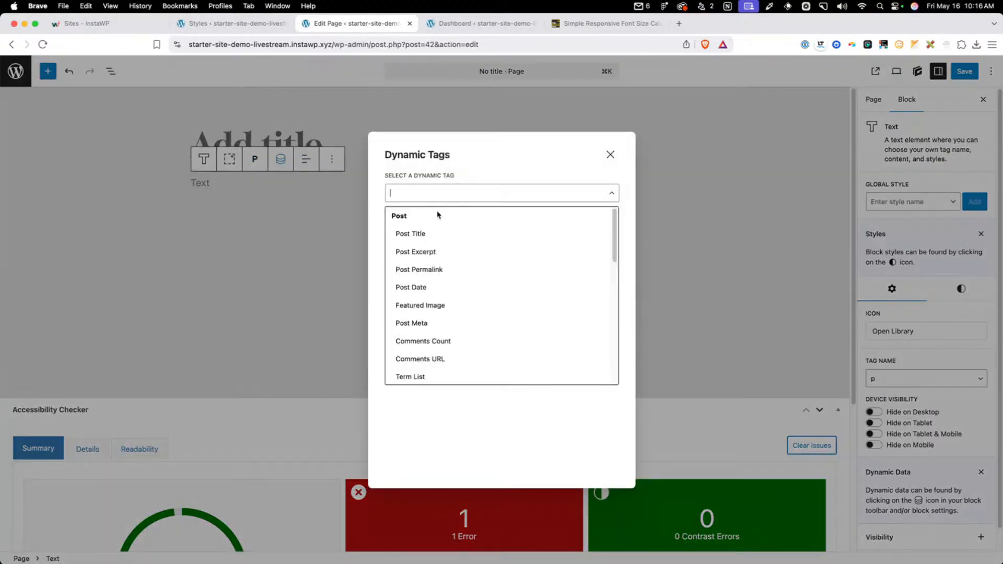
scroll(458, 334, down, 3)
scroll(462, 290, down, 3)
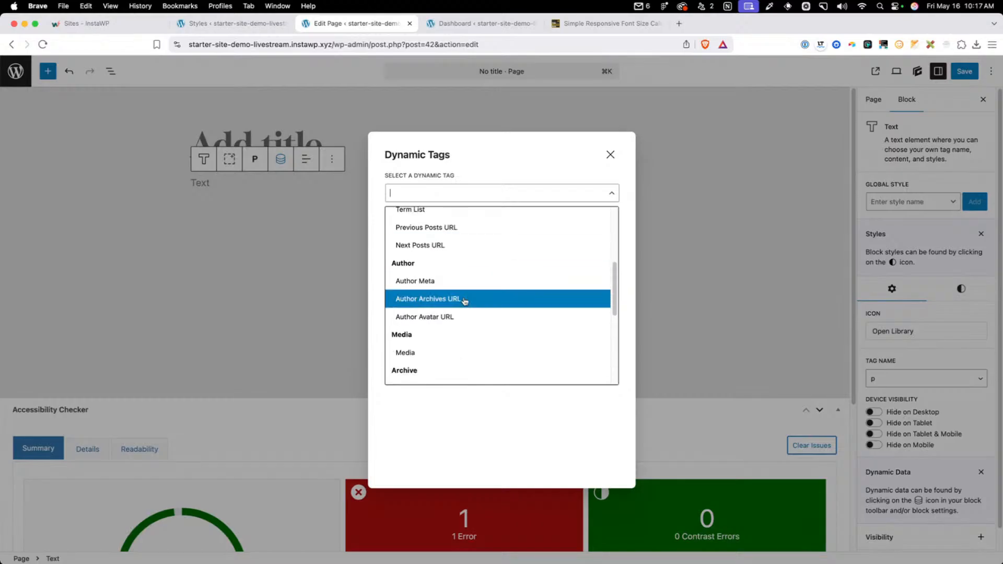
scroll(462, 301, down, 5)
click(449, 319)
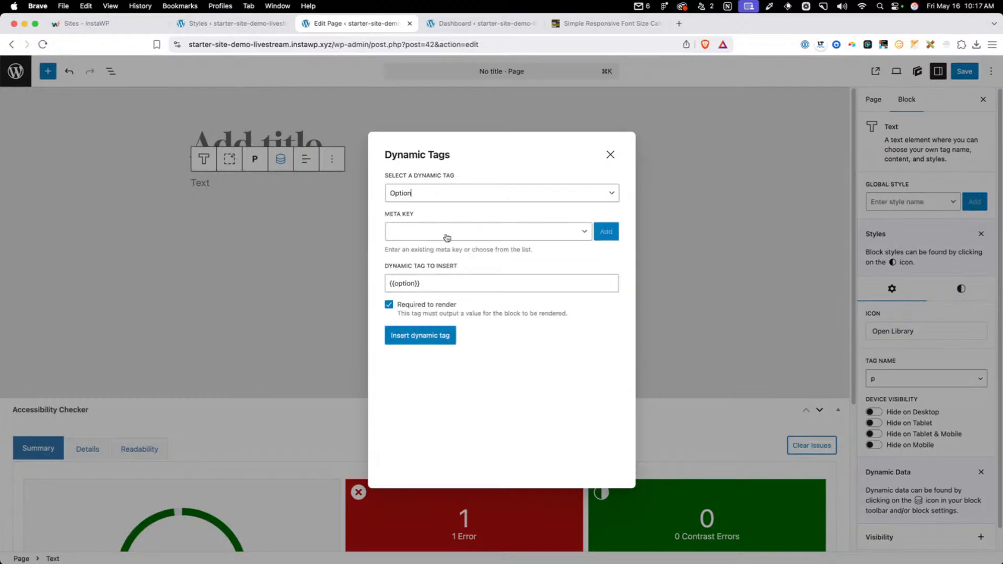
click(447, 238)
key(Escape)
click(434, 342)
click(294, 251)
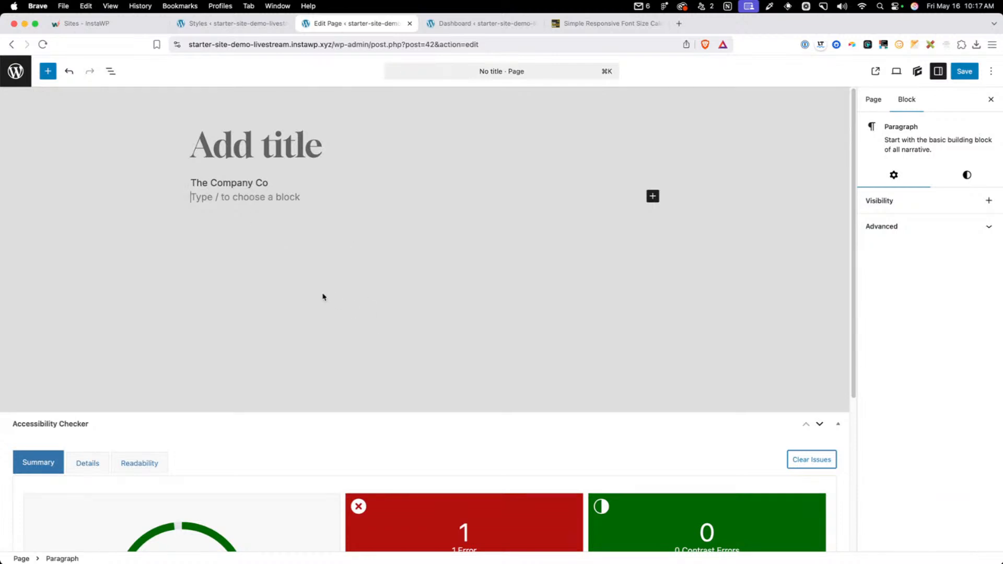
Move the untitled page, Privacy Policy, Our Commitment to Web Accessibility and Sample Page to the trash
click(874, 99)
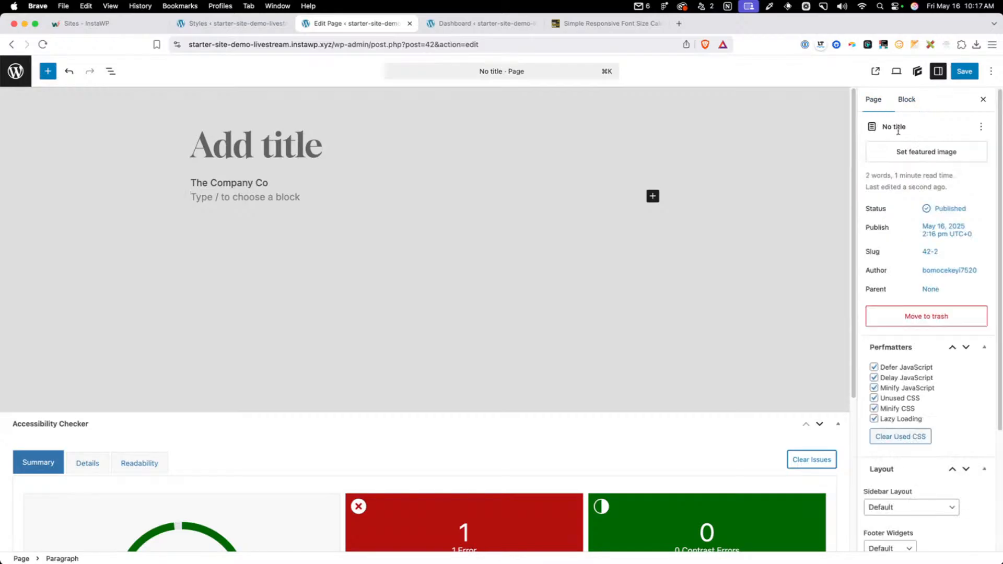
click(922, 321)
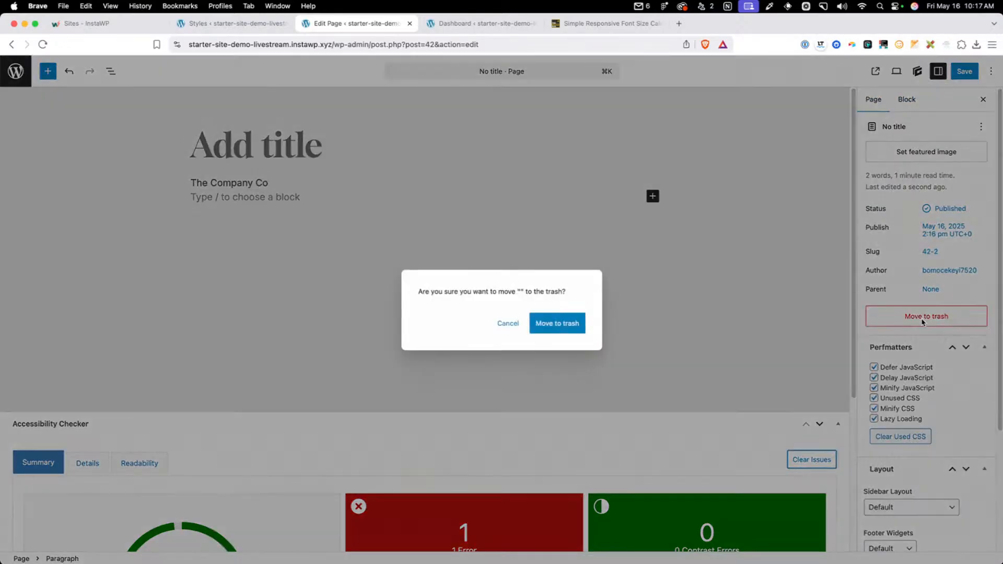
click(561, 323)
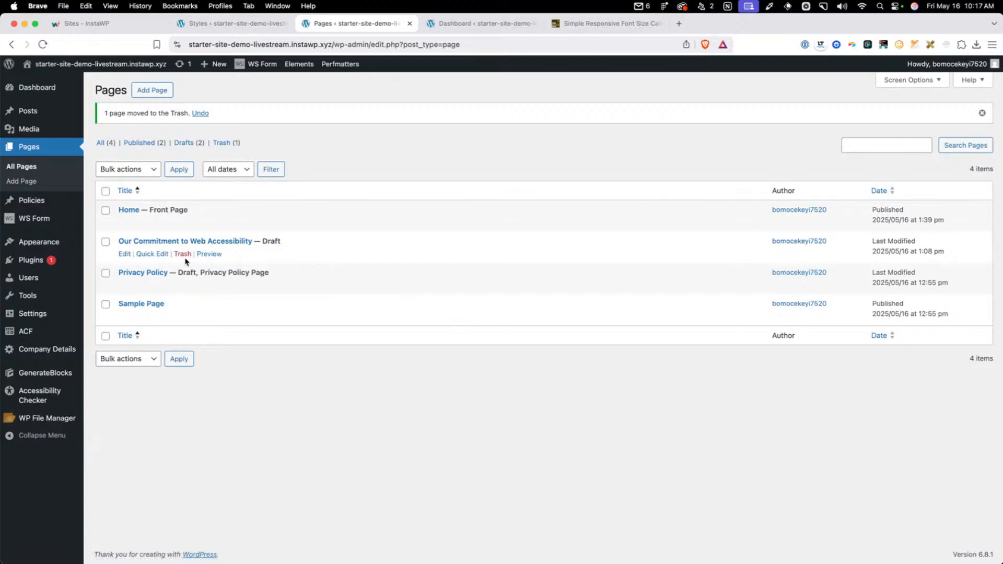
click(186, 285)
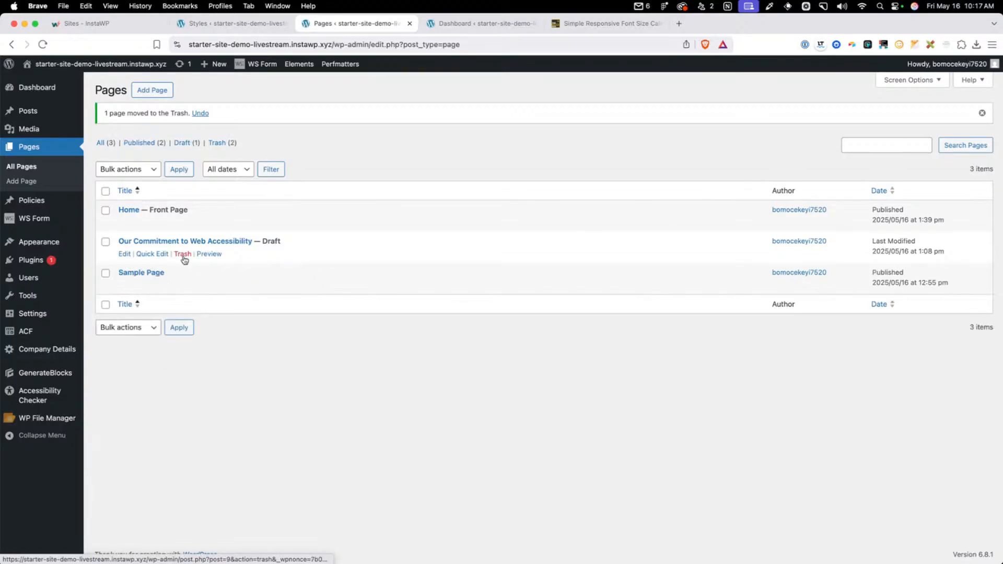
click(183, 255)
click(183, 254)
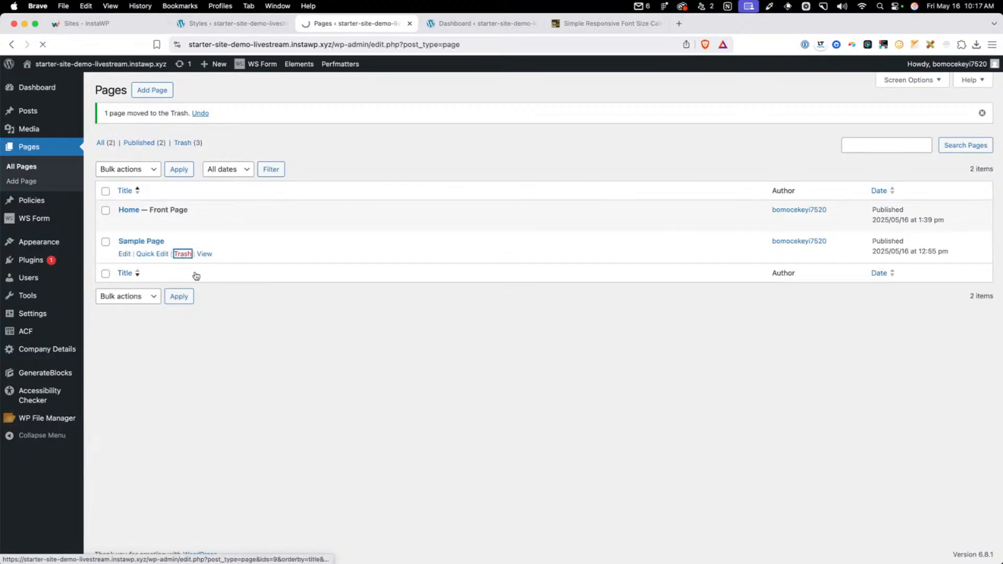
Permanently delete all the trashed pages with a bulk action
click(187, 148)
click(105, 159)
click(137, 138)
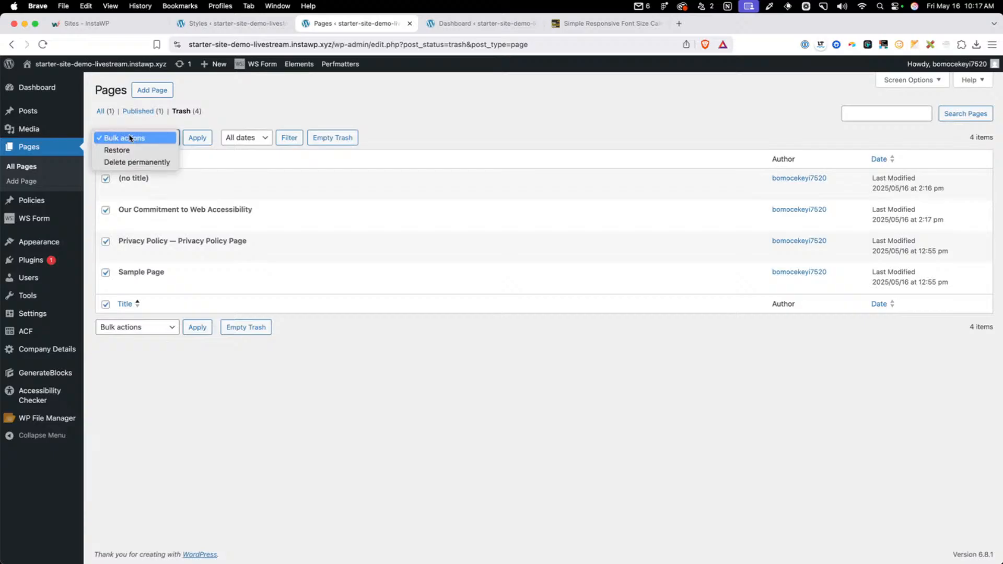
click(146, 165)
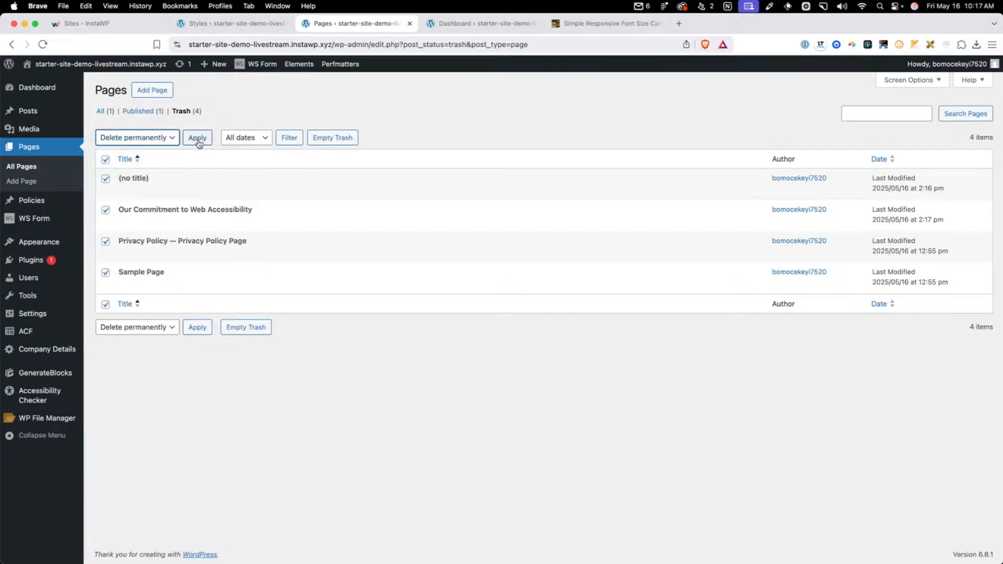
click(198, 139)
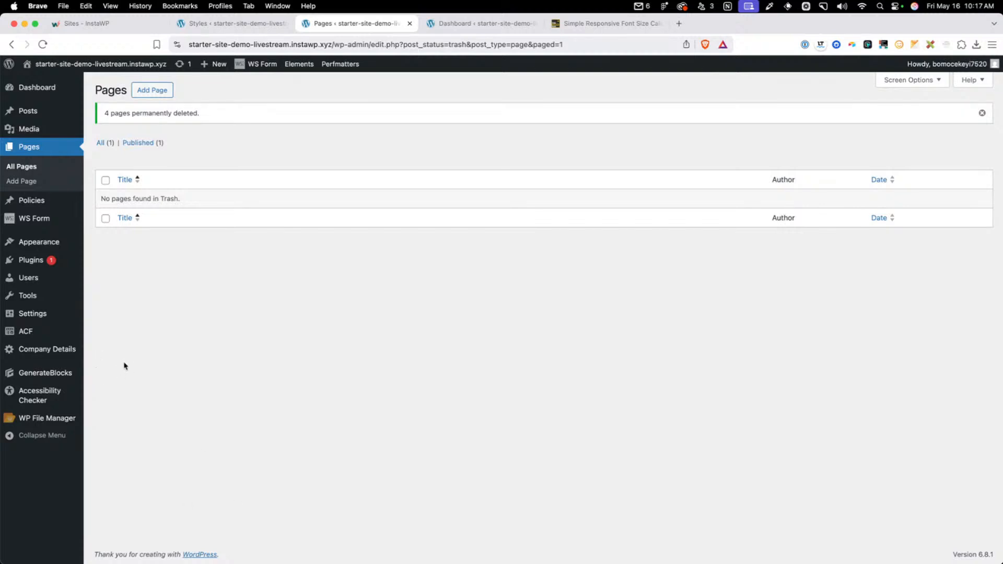
Register a new account in the ShortPixel settings using the site owner's e-mail address and agreeing to the Terms of Service
mouse_move(53, 316)
click(161, 452)
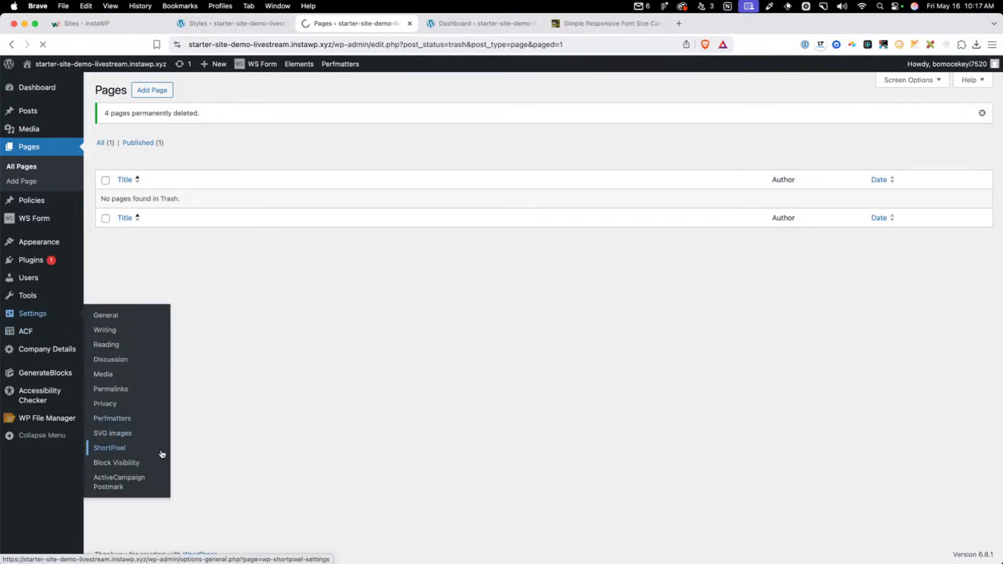
scroll(308, 340, down, 4)
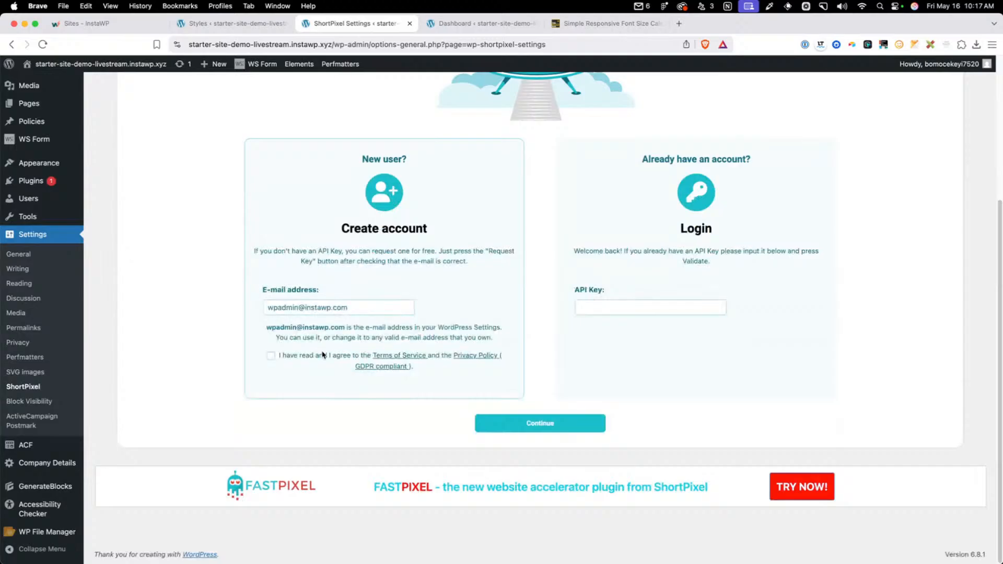
scroll(323, 363, up, 4)
scroll(325, 369, down, 4)
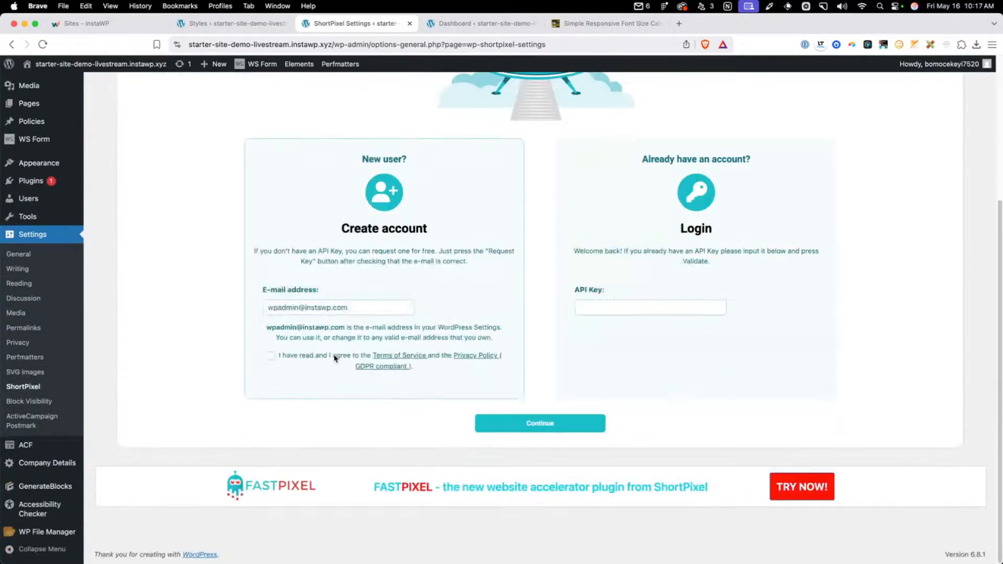
click(363, 314)
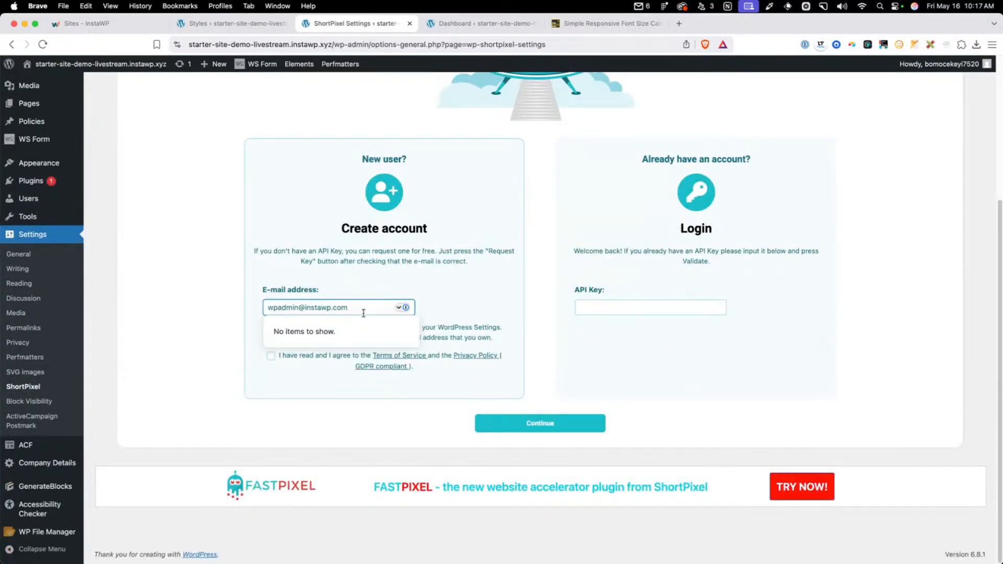
key(super+a)
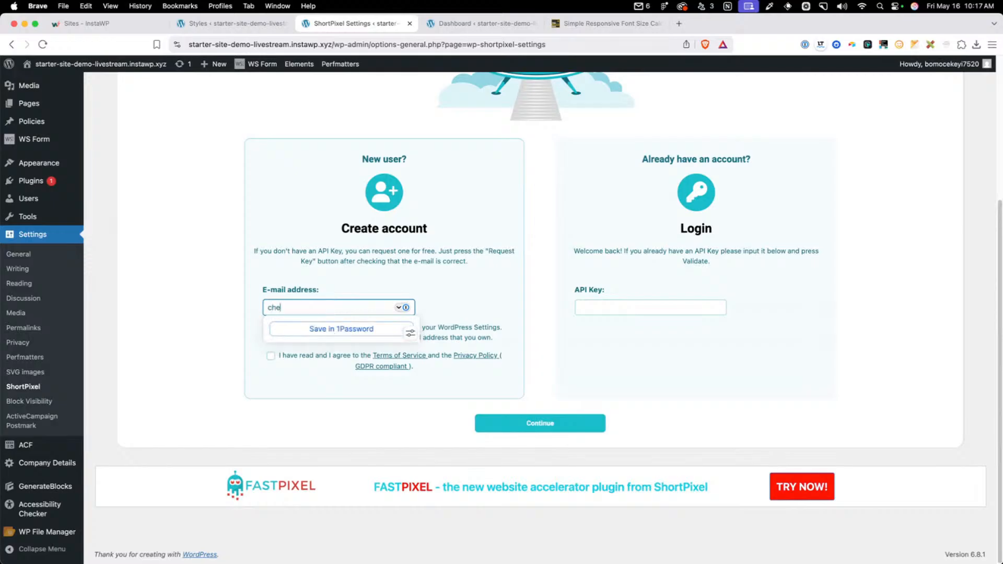
click(331, 261)
click(270, 356)
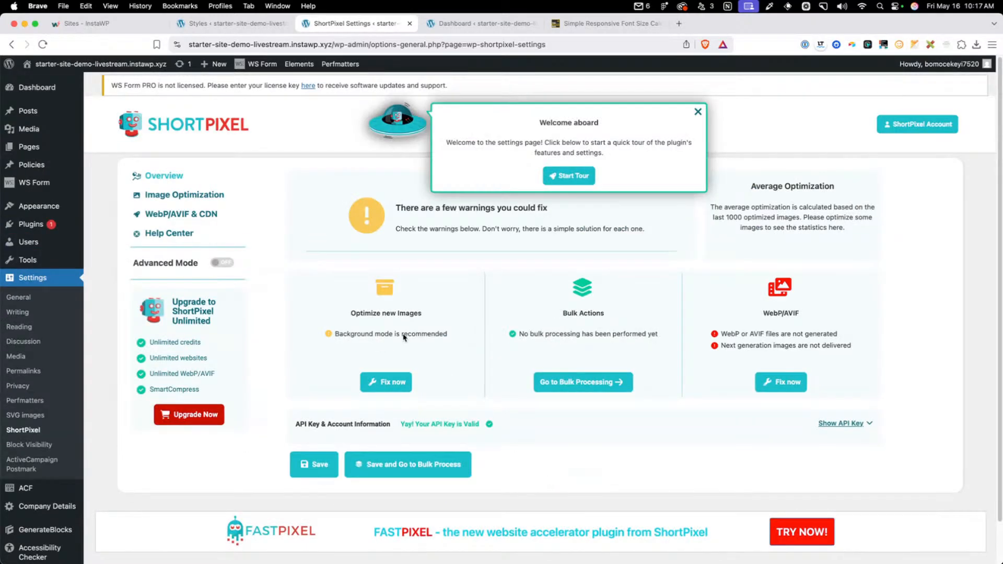
Dismiss the ShortPixel welcome tour and review the Image Optimization settings
click(698, 113)
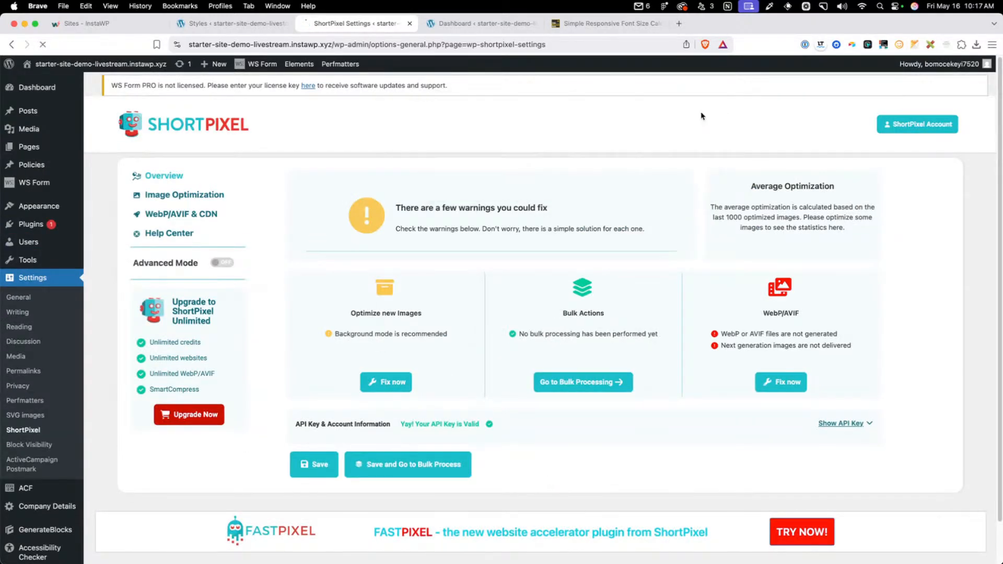
click(198, 196)
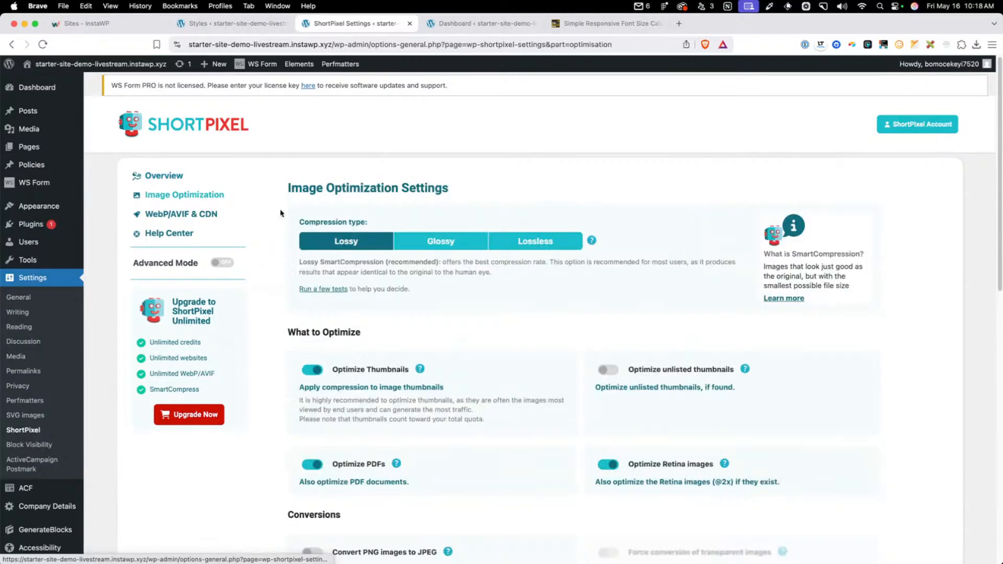
scroll(418, 287, down, 2)
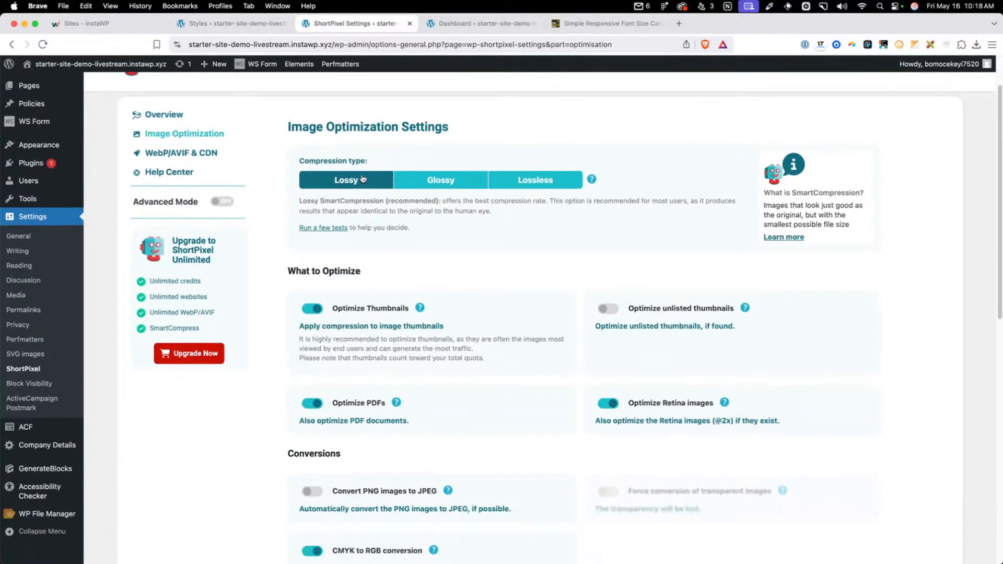
Enable Create WebP Images and serving WebP/AVIF from locally hosted files using the <PICTURE> tag syntax in ShortPixel, and save
click(196, 151)
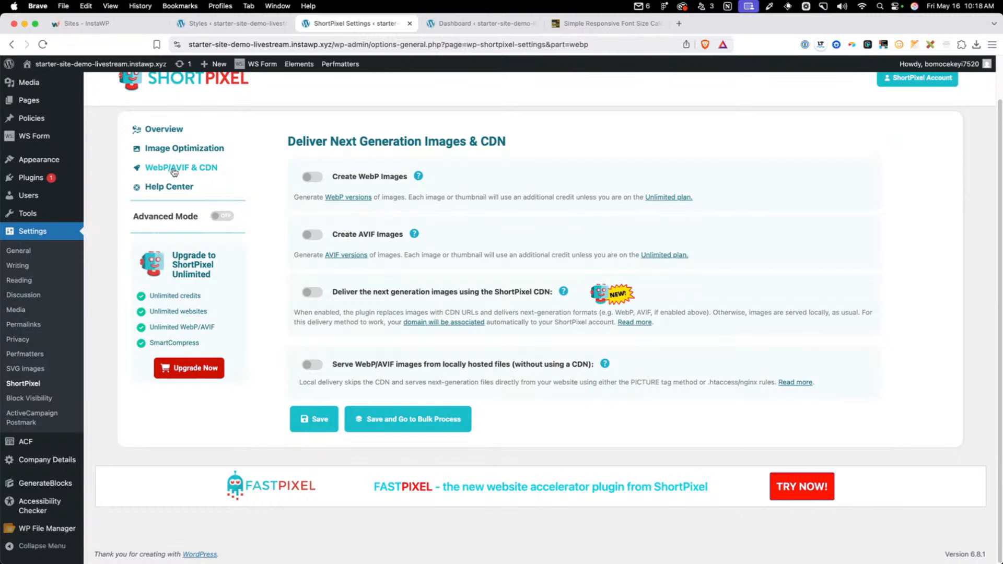
click(312, 178)
click(312, 365)
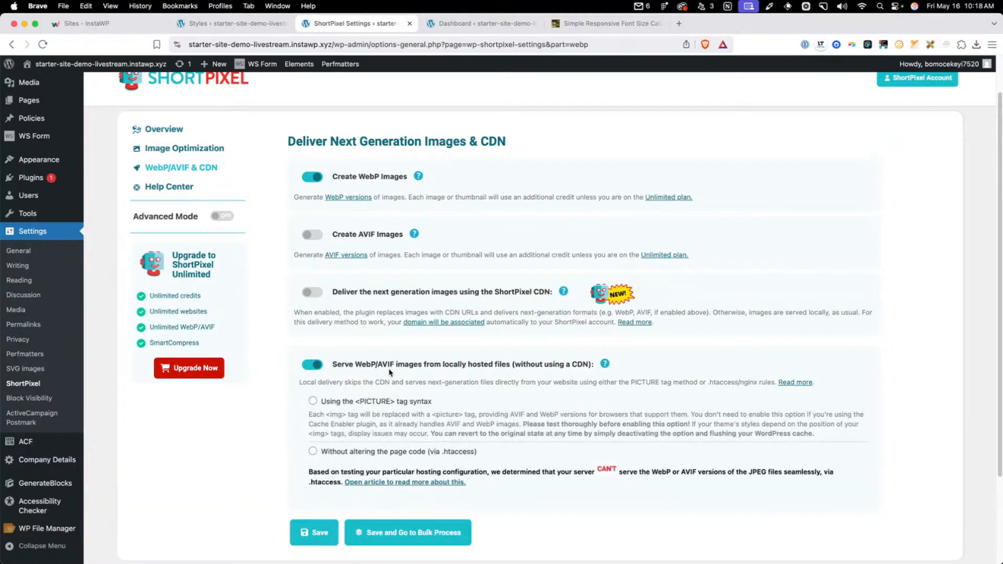
click(345, 406)
scroll(334, 470, down, 3)
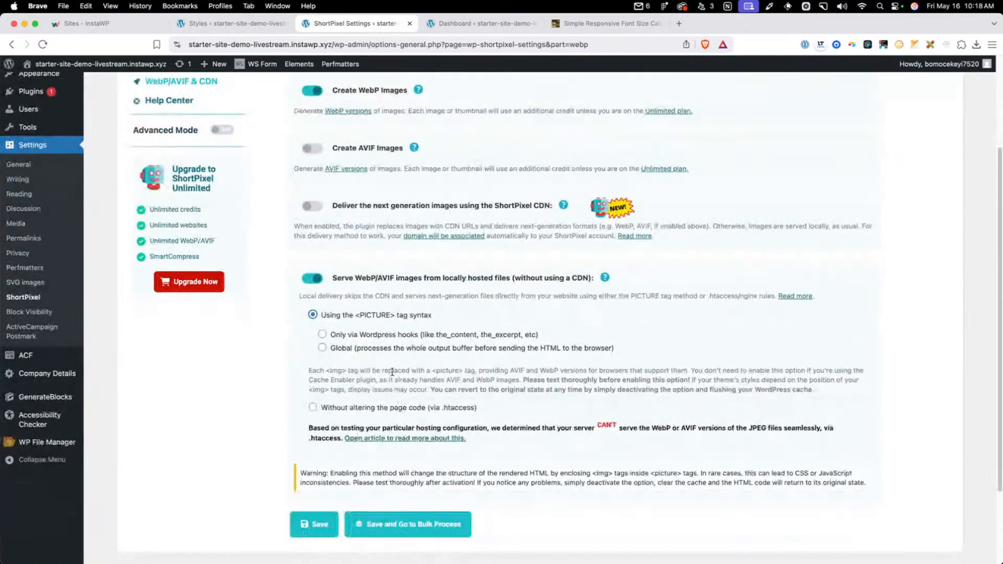
click(326, 515)
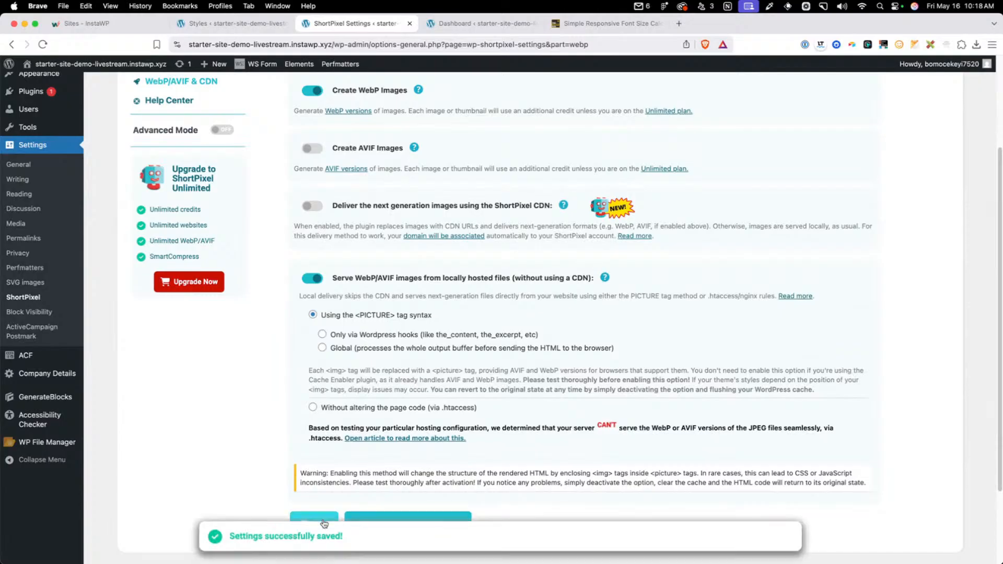
Limit the <PICTURE> tag delivery to Only via Wordpress hooks and save the ShortPixel settings
click(366, 335)
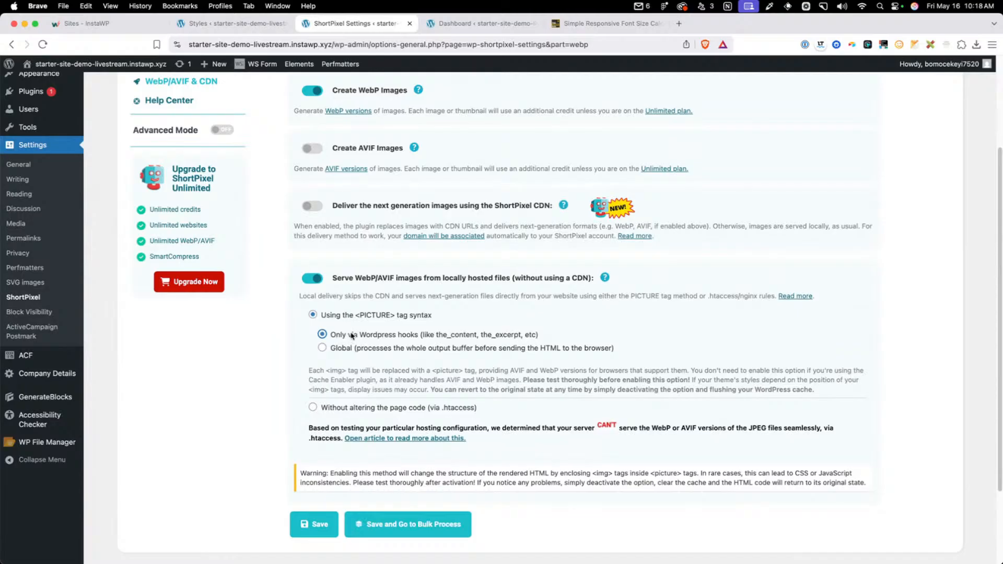
click(319, 522)
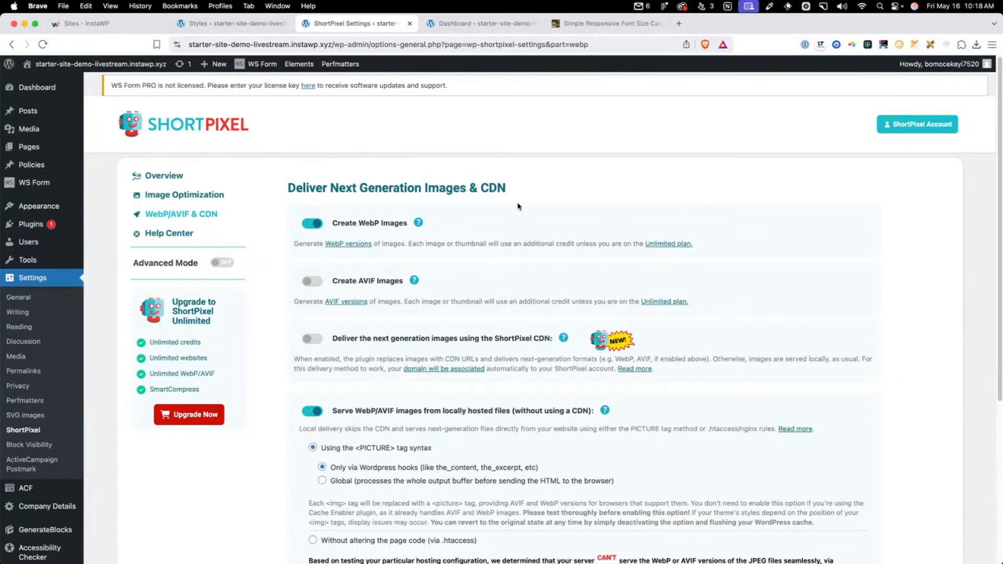
scroll(521, 268, down, 4)
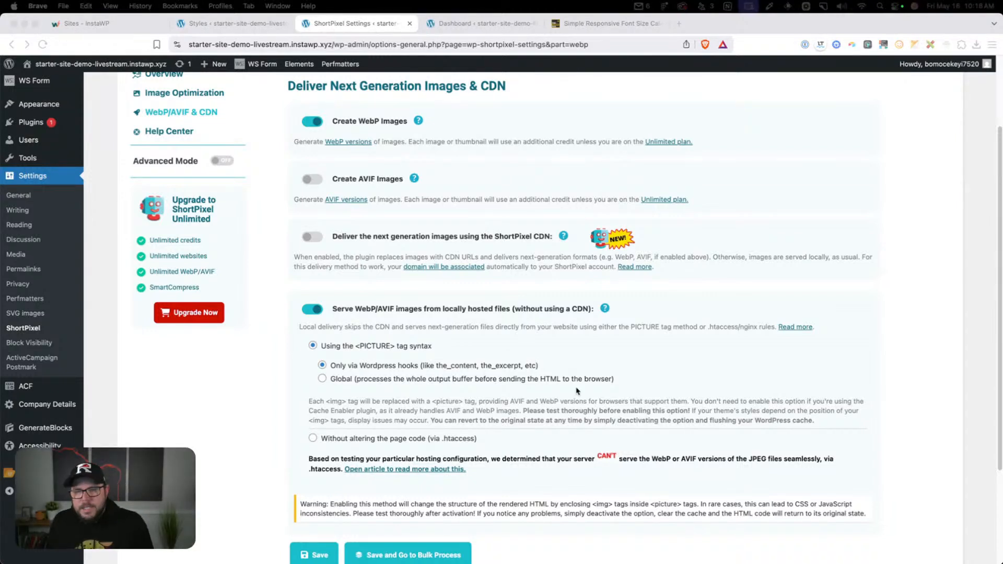
scroll(476, 349, up, 3)
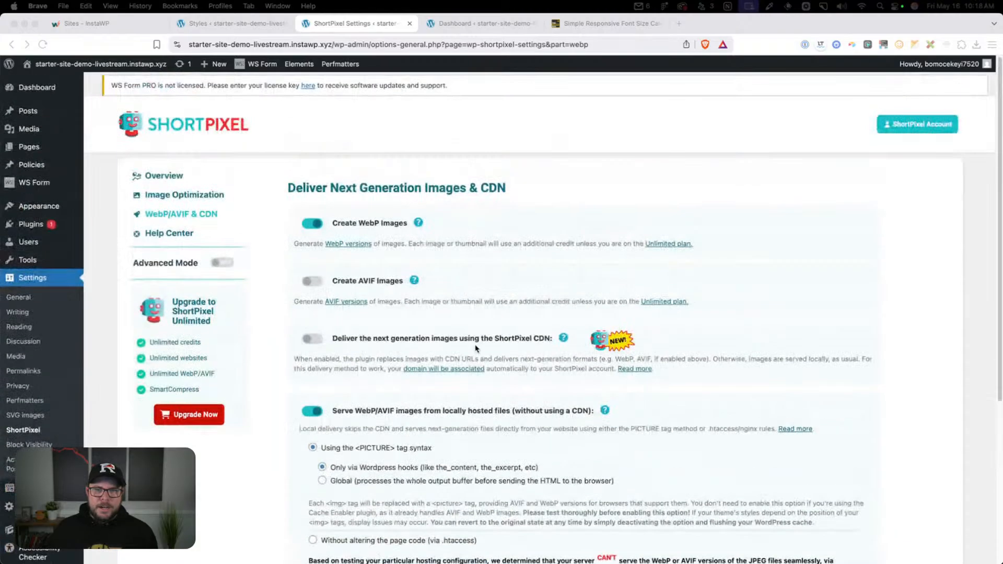
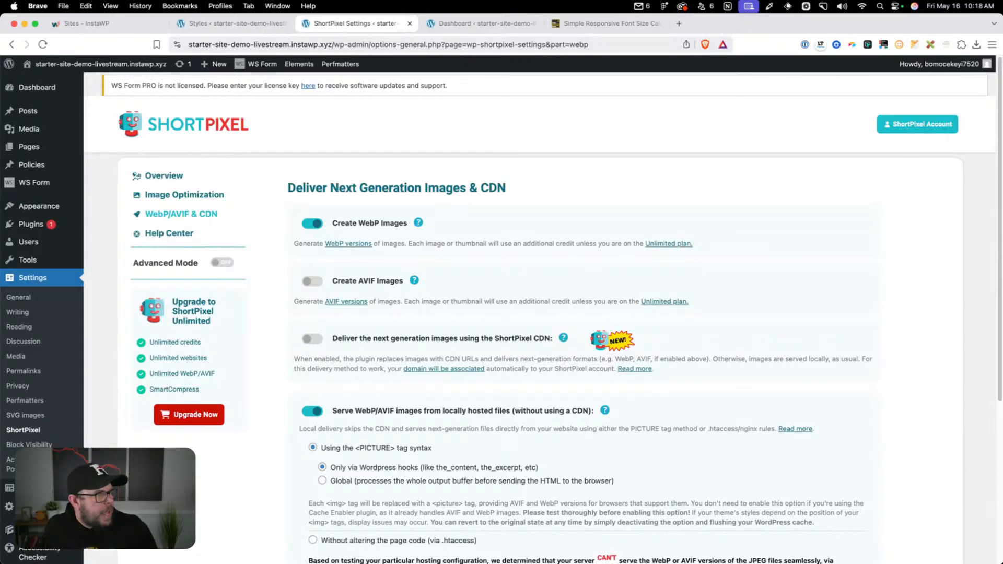
Create a new GeneratePress element of type Layout and title it "Default Layout"
click(301, 65)
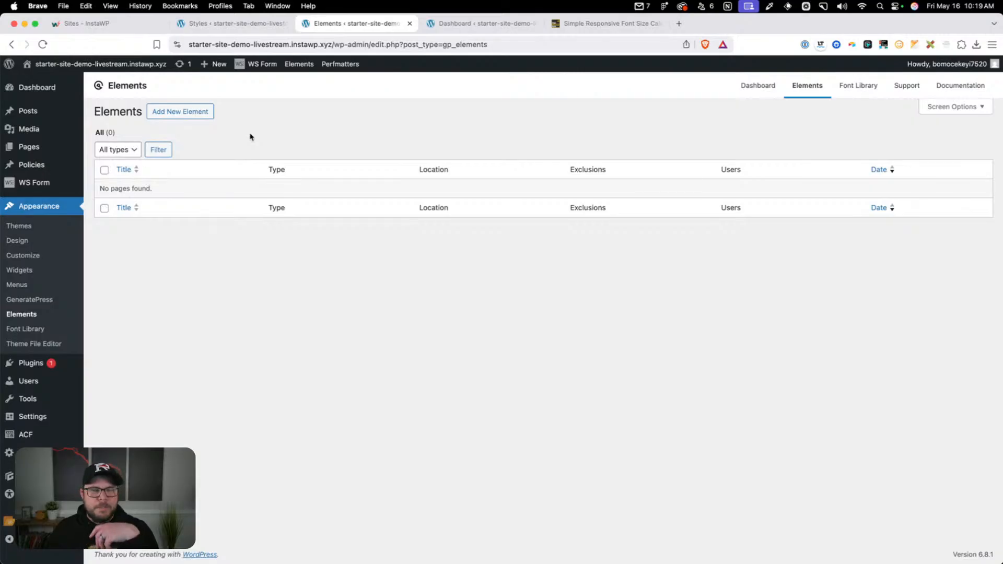
click(188, 111)
click(463, 314)
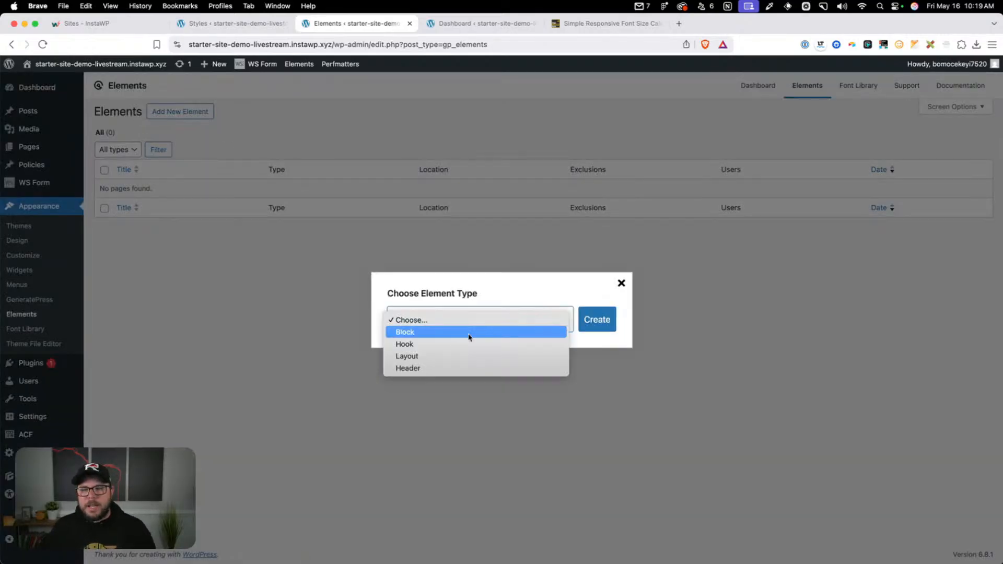
click(471, 354)
click(601, 320)
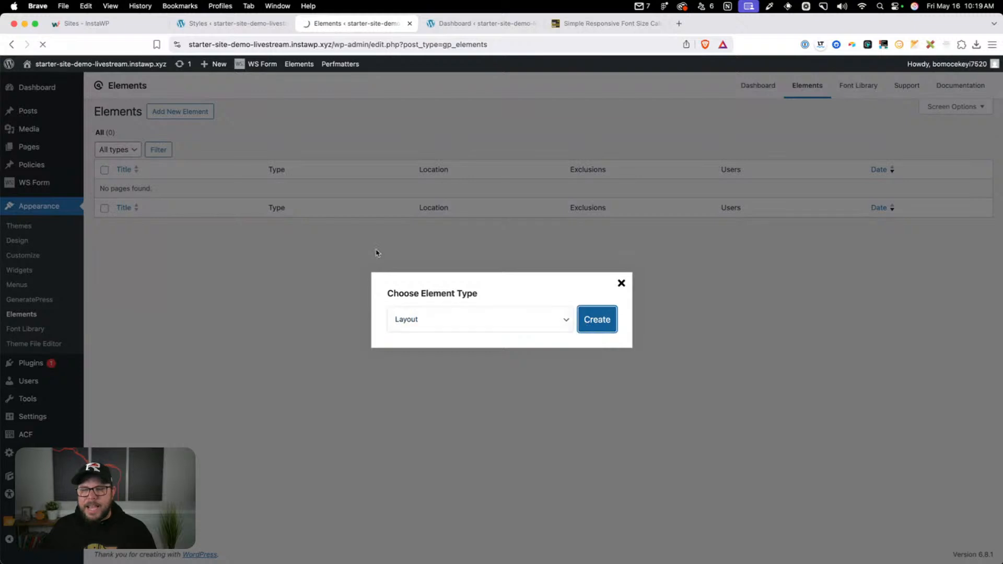
text(Default)
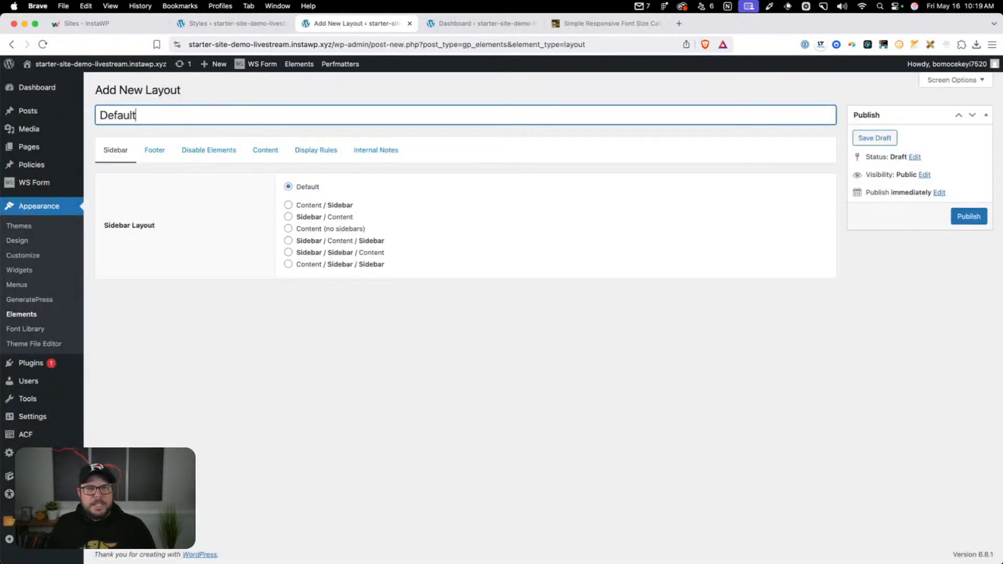
text( Layout)
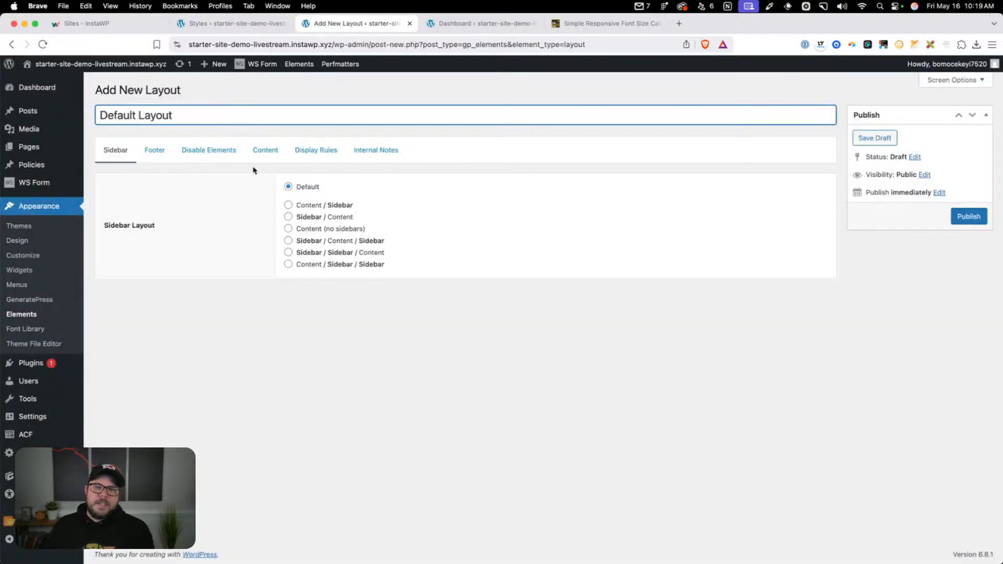
Set the layout's sidebar option to Content (no sidebars) and its footer widgets to 0 Widgets
click(310, 230)
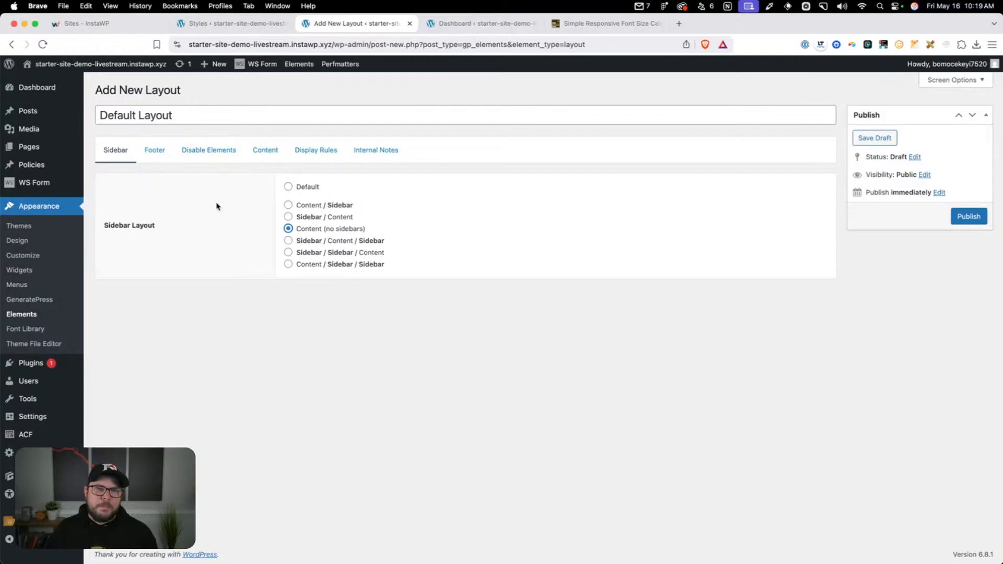
click(158, 151)
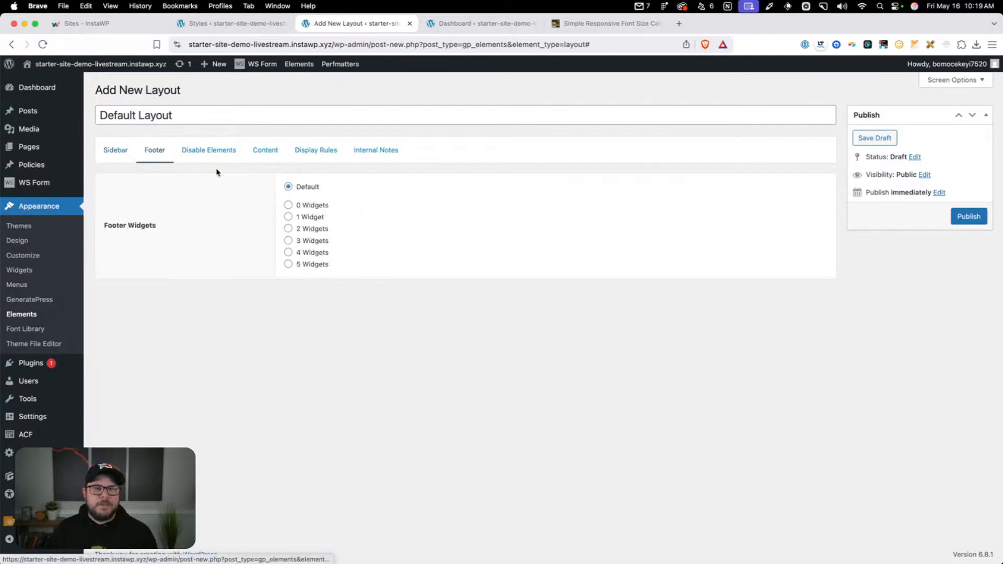
click(298, 208)
Disable the content title and set the layout's content area to Full Width (no padding)
click(194, 148)
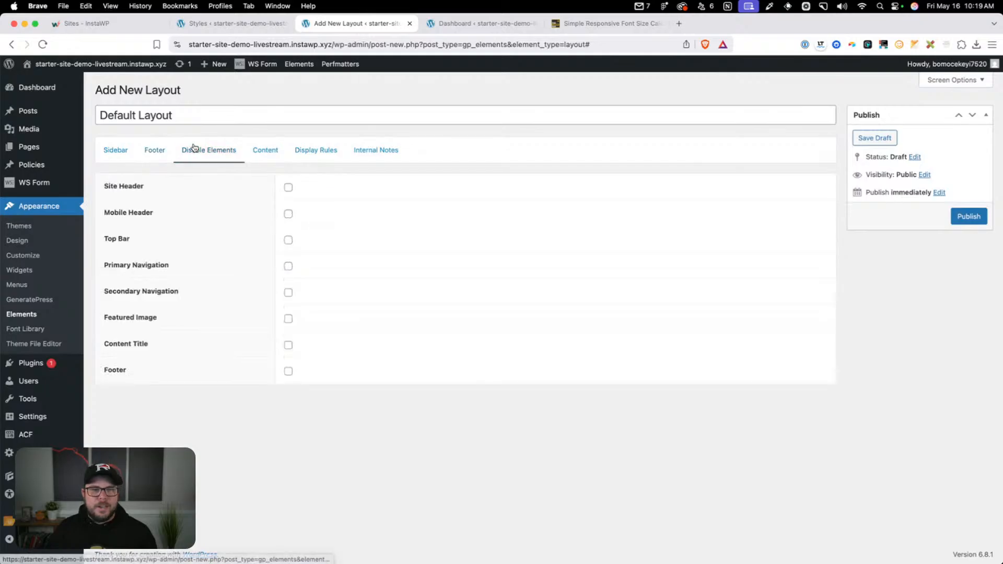
click(287, 344)
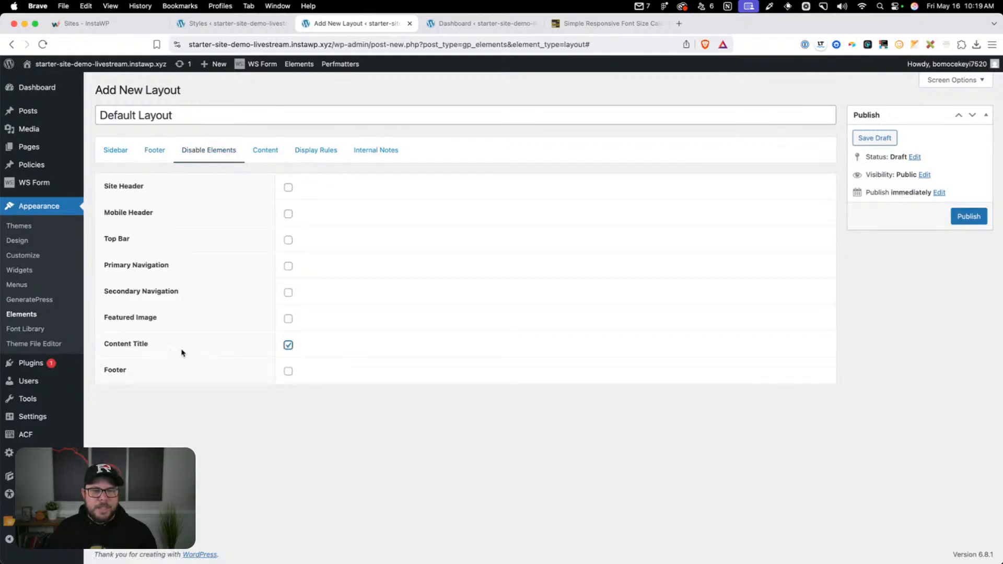
click(267, 153)
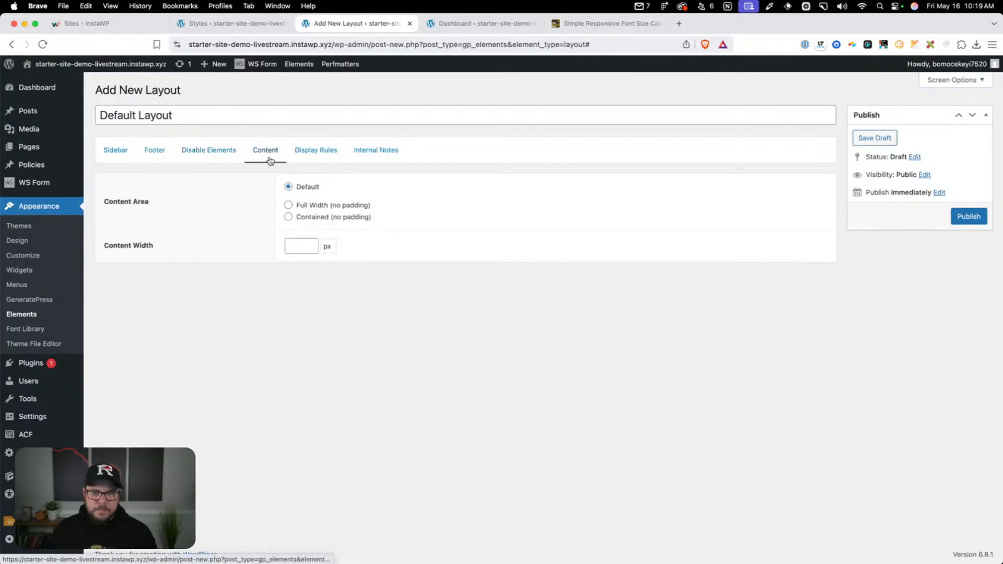
Set the layout's display location to Entire Site and publish it
click(313, 151)
click(326, 191)
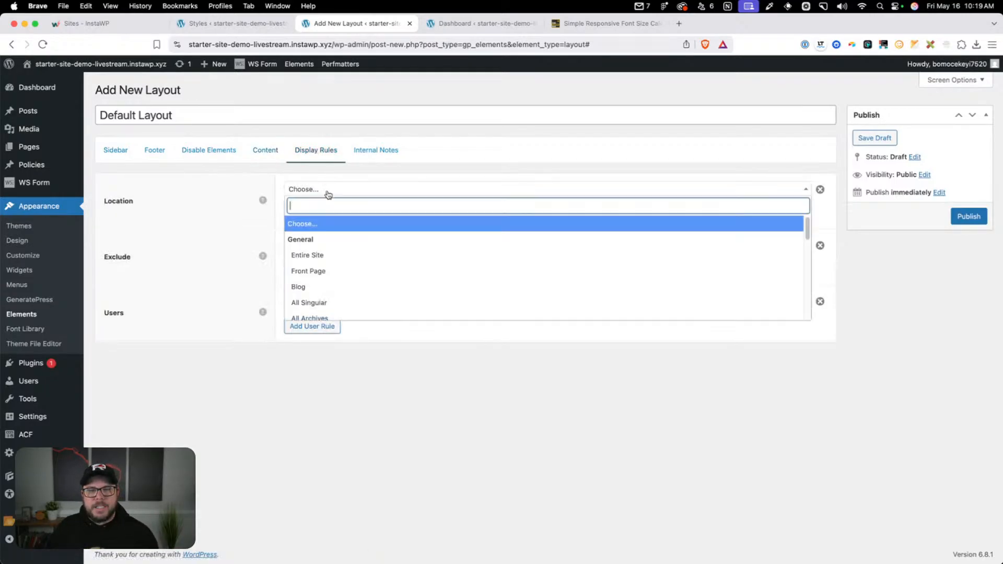
click(327, 256)
click(969, 216)
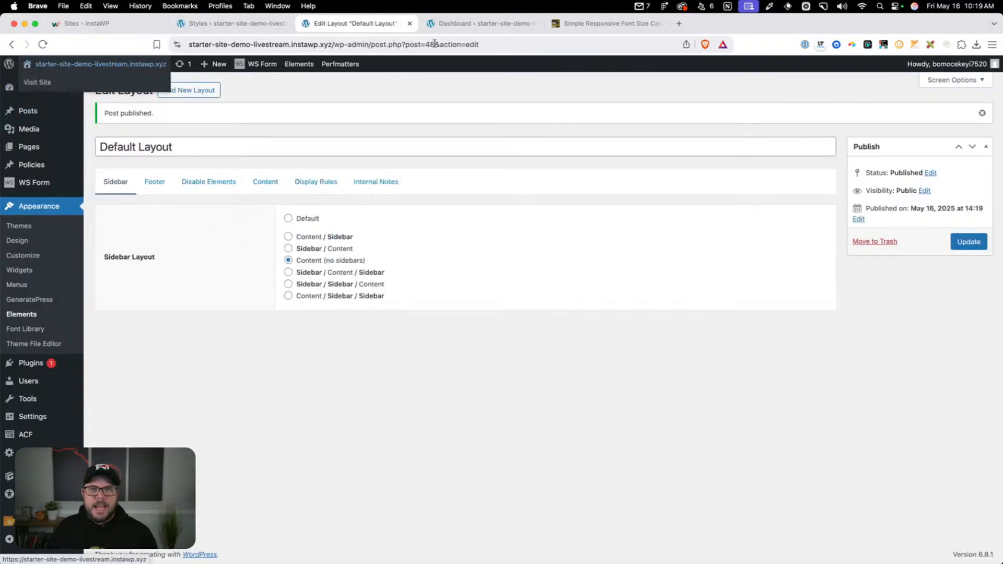
Load the site's front page in the other Dashboard tab and close the font size calculator tab
key(ctrl+Tab)
click(311, 44)
drag(341, 44, 738, 67)
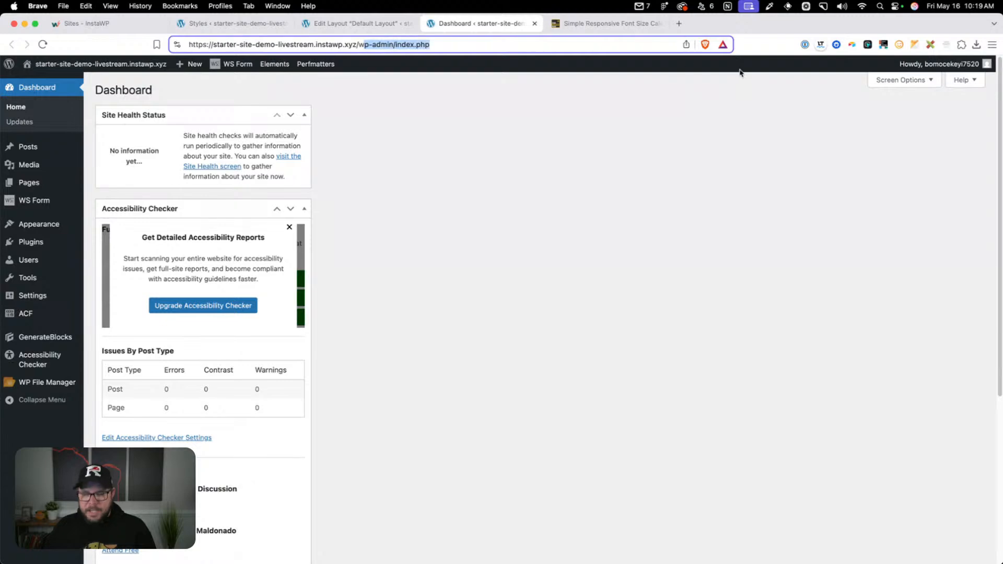
key(BackSpace)
key(Return)
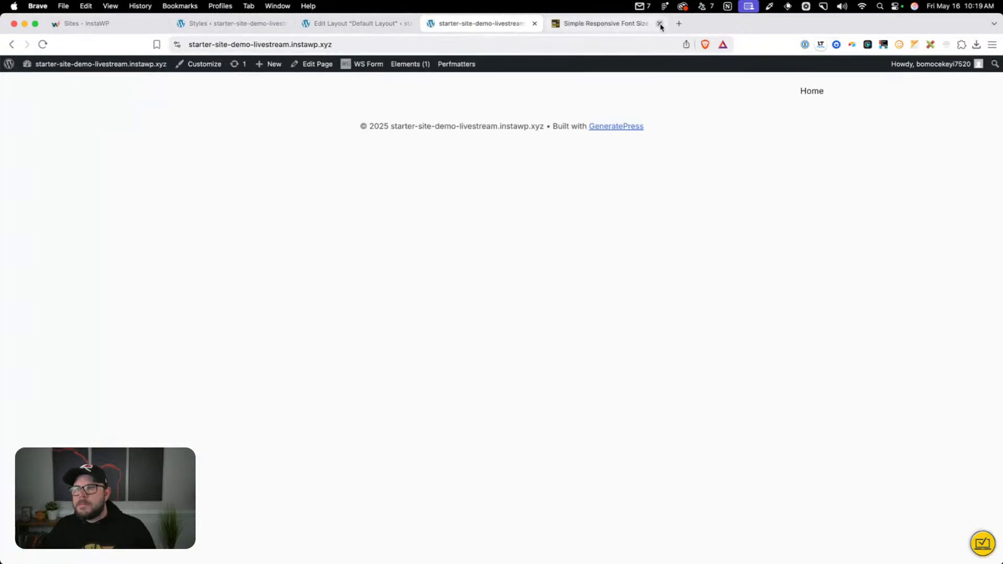
click(658, 23)
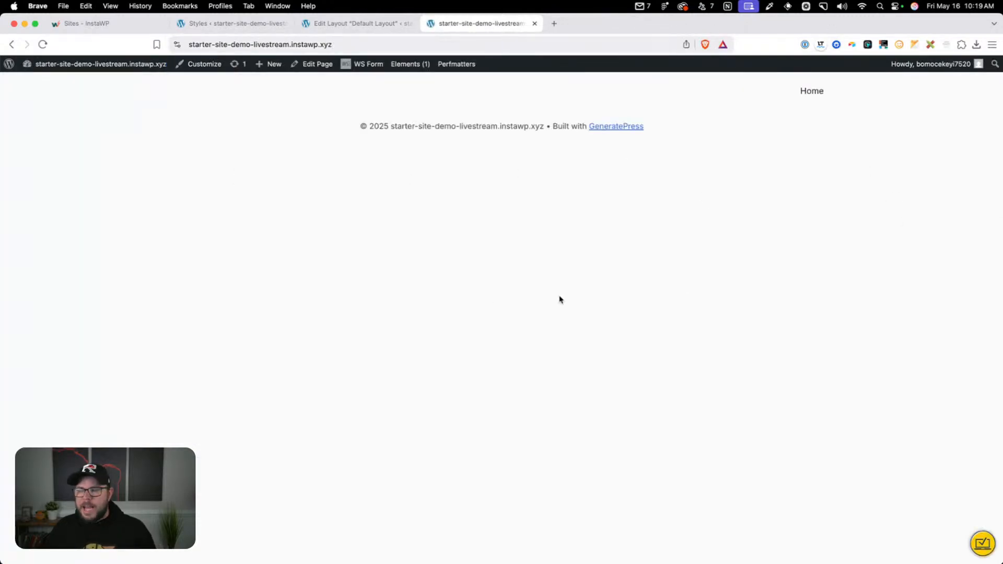
Return to the layout editor and create a new Block element titled "Single Post (Blog)"
click(371, 30)
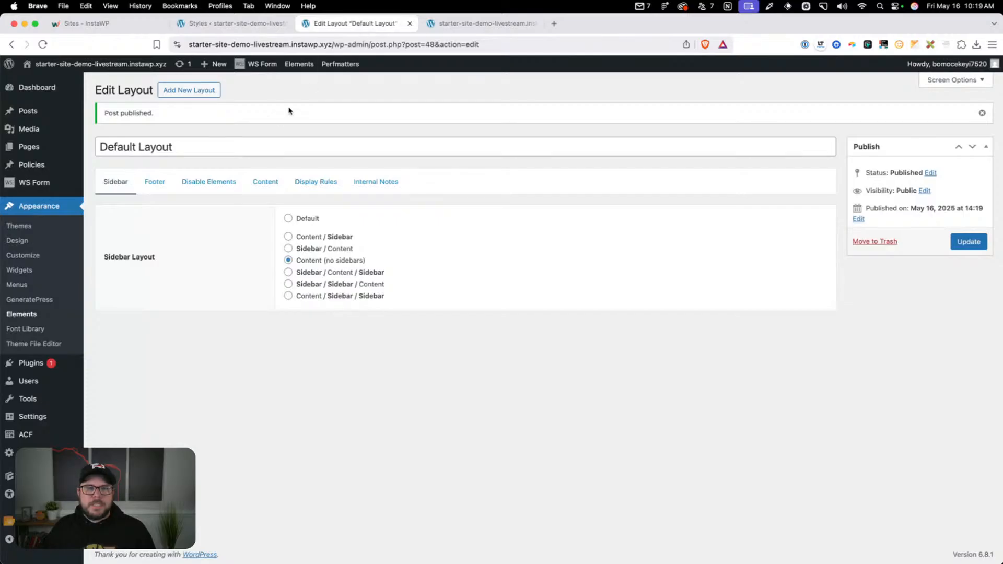
click(188, 94)
click(486, 323)
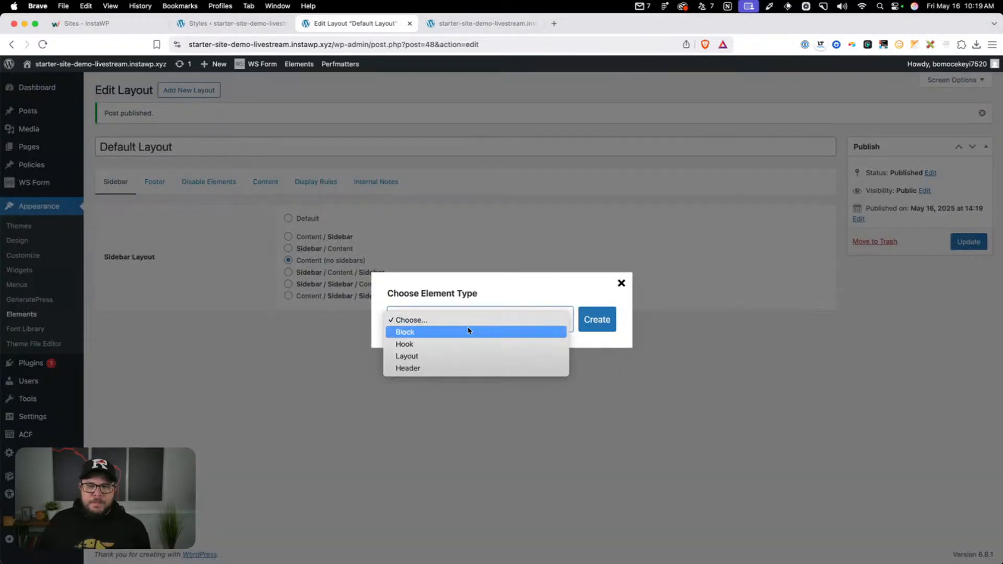
click(468, 332)
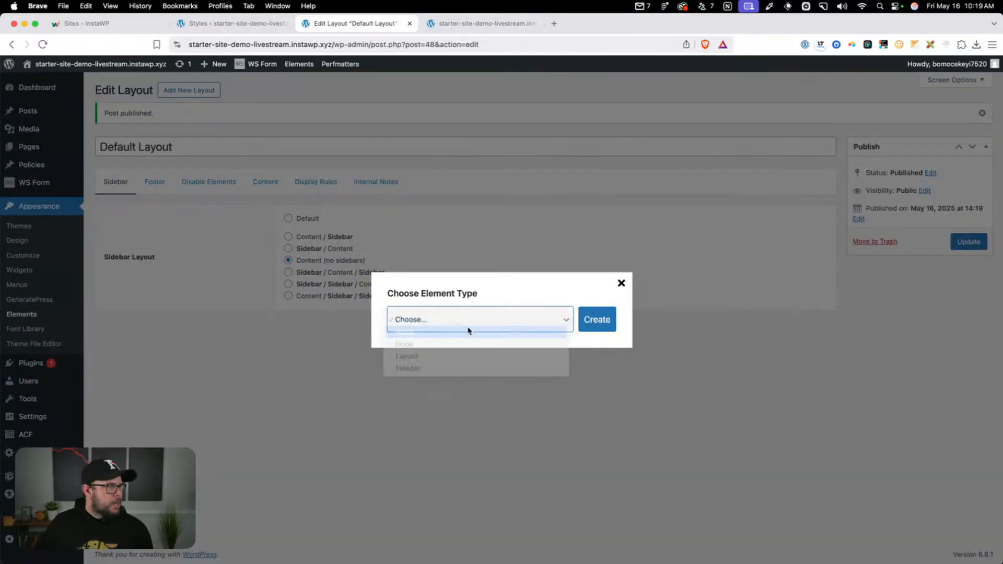
click(606, 320)
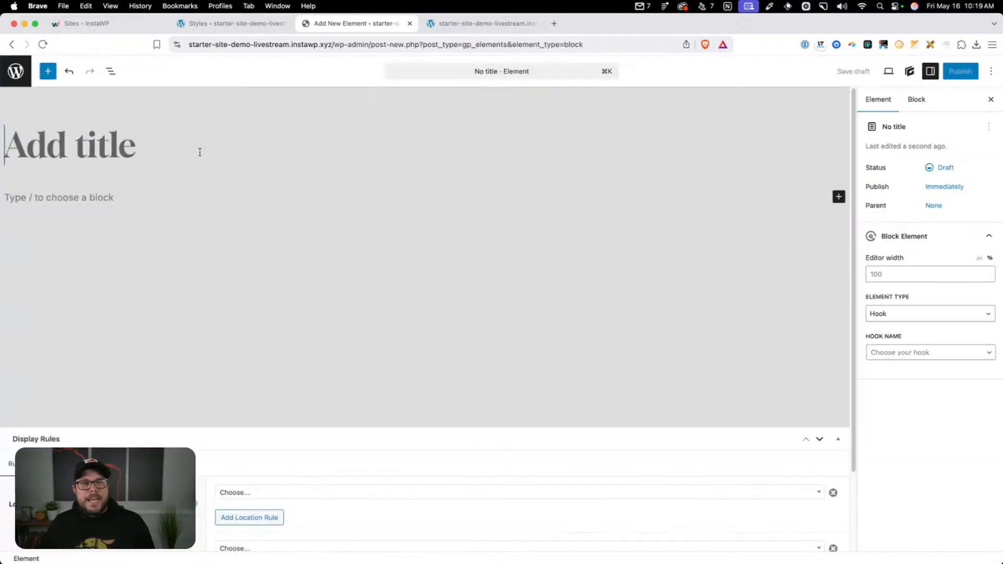
text(Single)
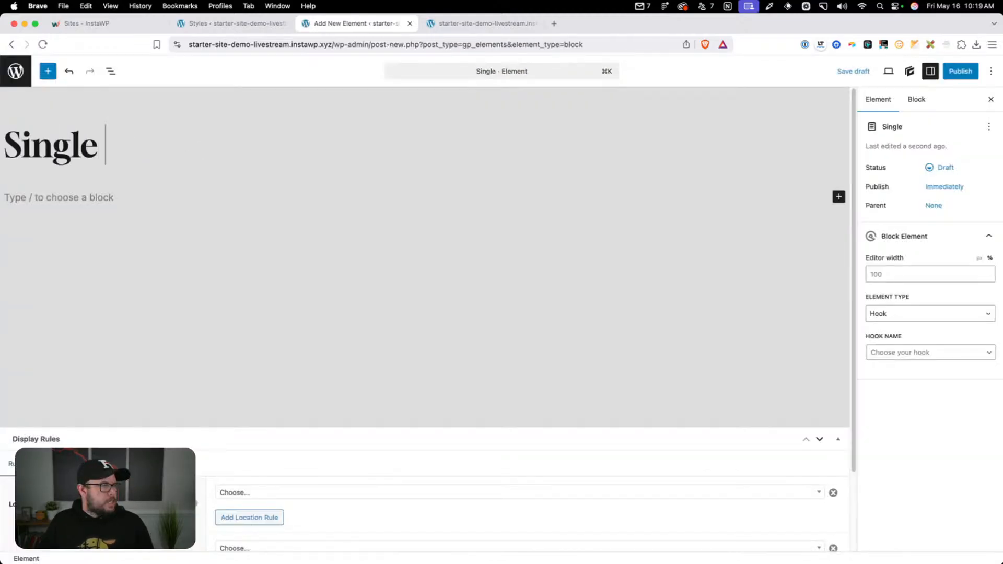
text( Post (Blog))
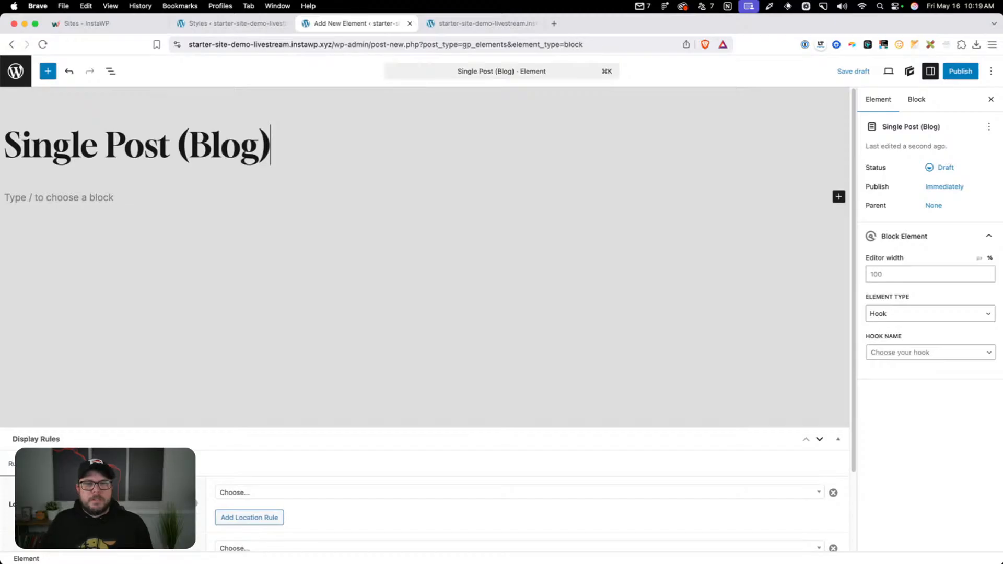
Set the block element's type to Content Template and its editor width to 100%
click(913, 314)
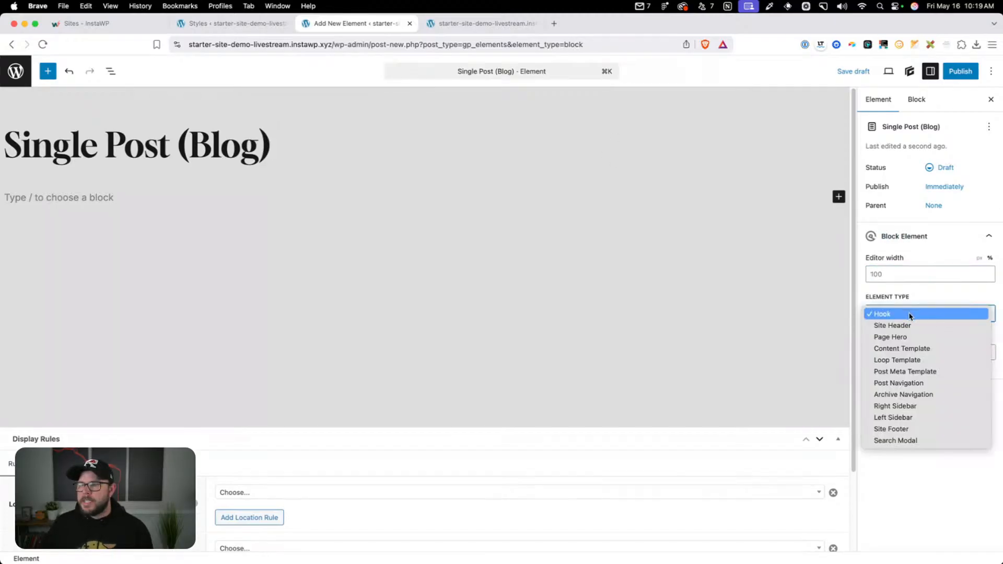
click(910, 352)
click(920, 278)
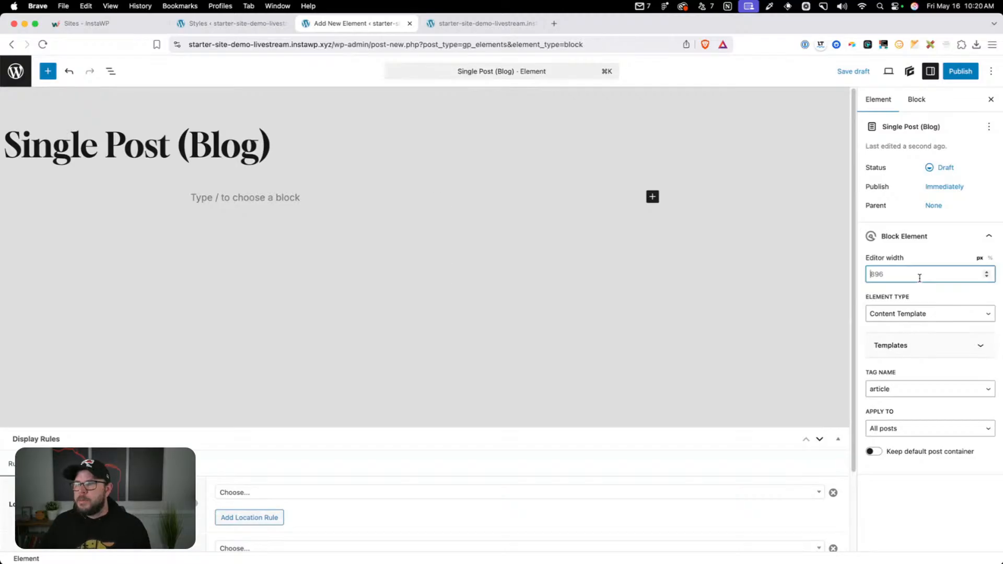
text(100)
click(989, 258)
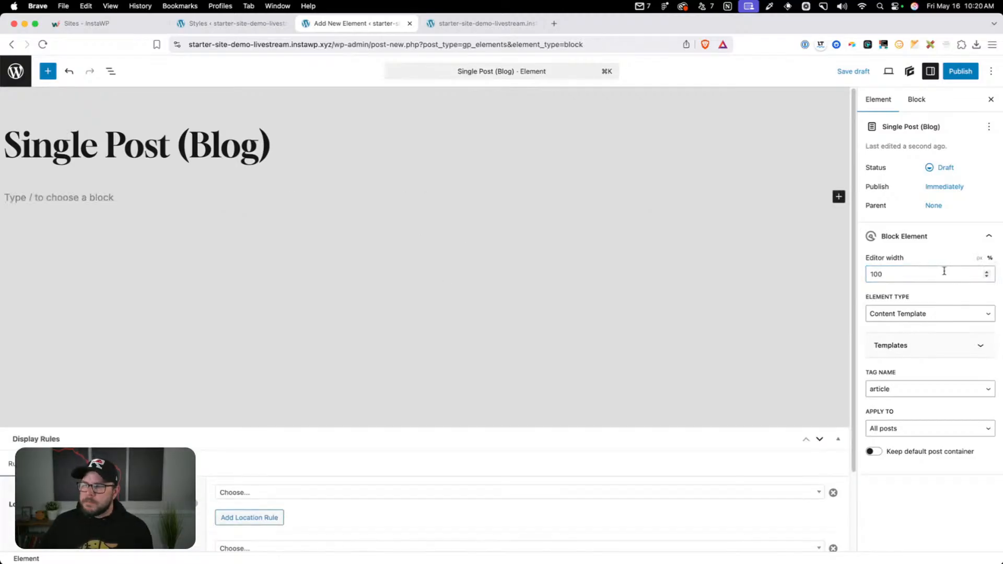
Add a display location rule that applies the element to Post, All Posts
scroll(601, 344, down, 3)
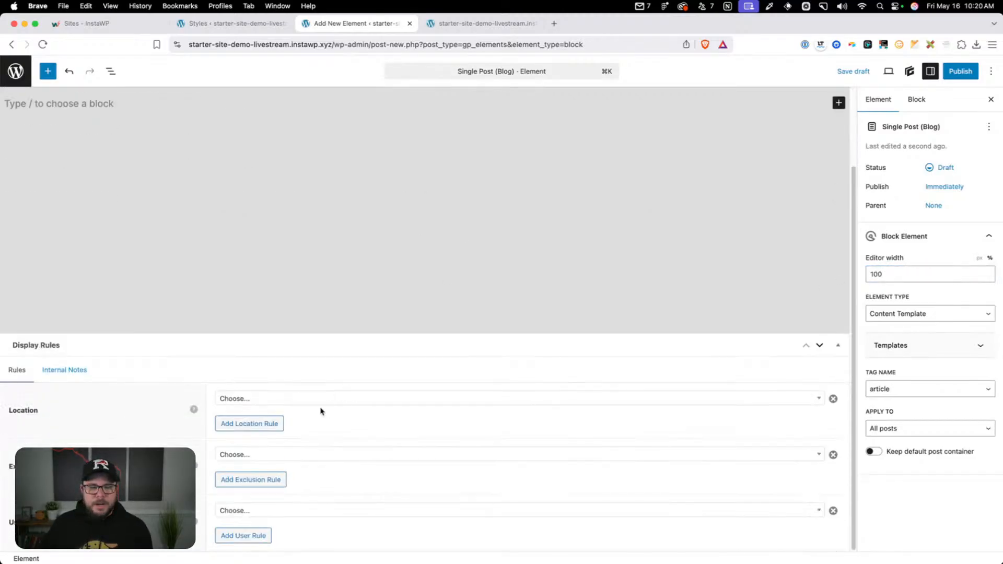
click(271, 399)
text(post)
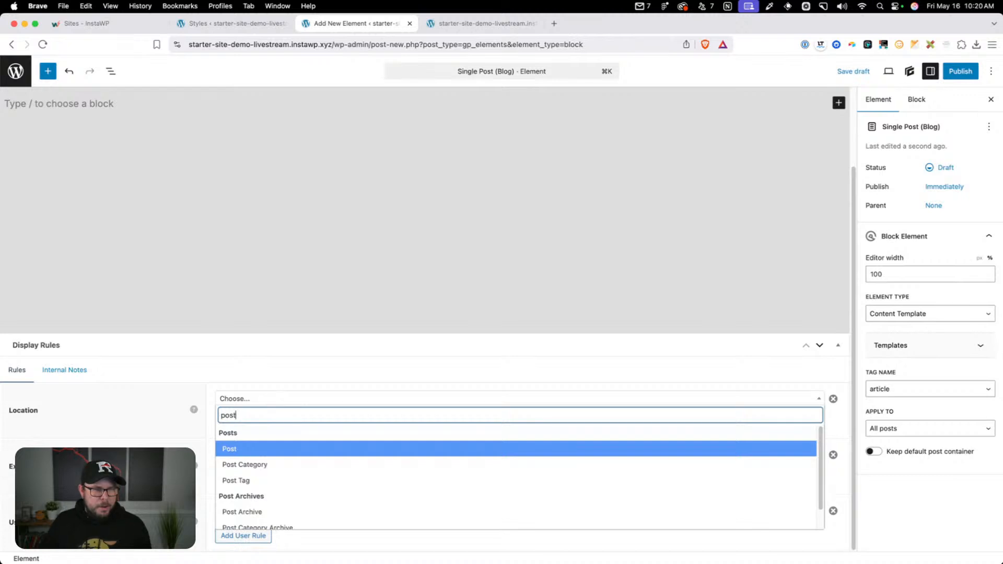
click(274, 448)
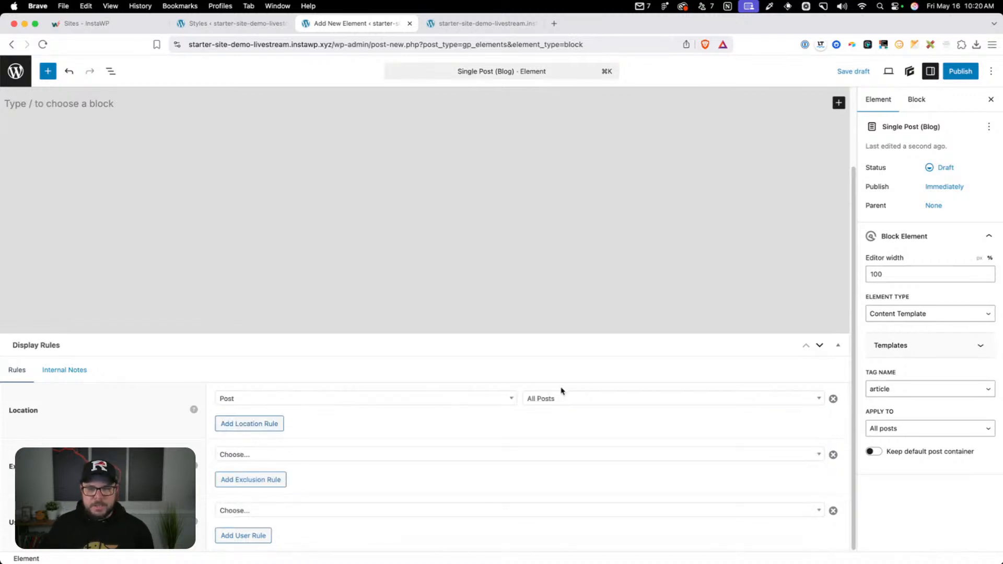
scroll(69, 103, up, 3)
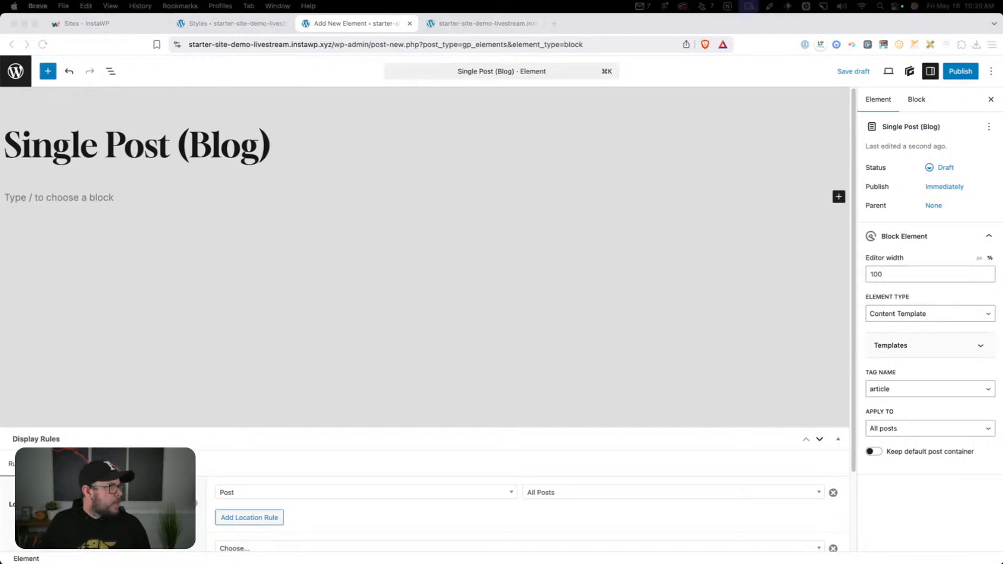
Switch to the 2024 Starter site's window, open its "Single Post (Blog)" element in a new tab and maximize the window
drag(0, 251, 393, 53)
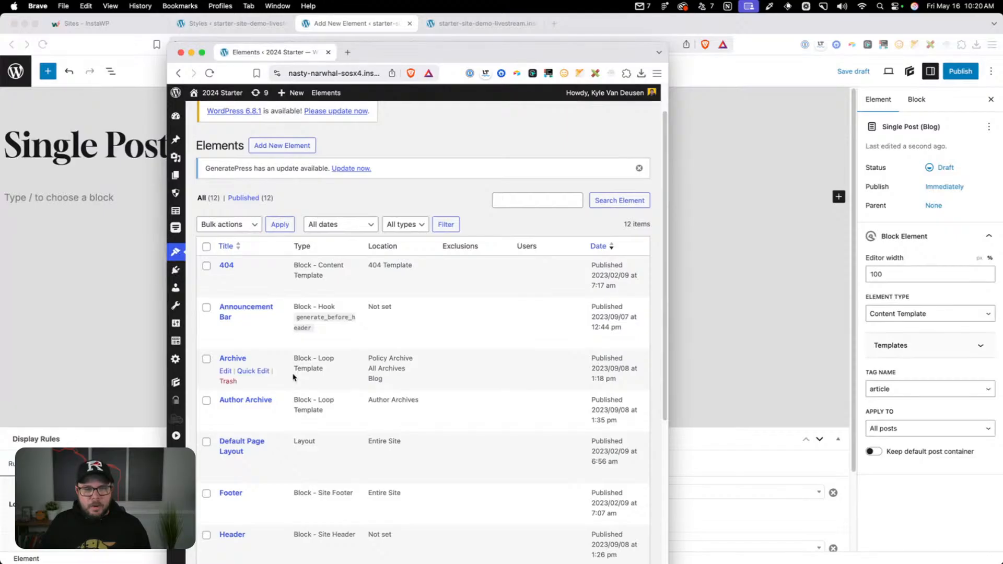
scroll(293, 376, down, 5)
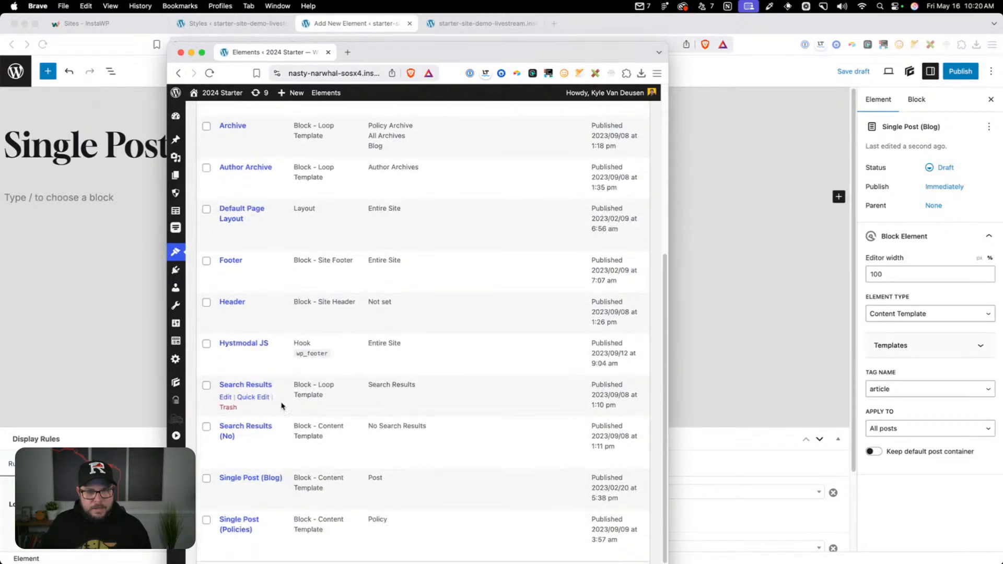
scroll(271, 444, down, 1)
super+click(226, 470)
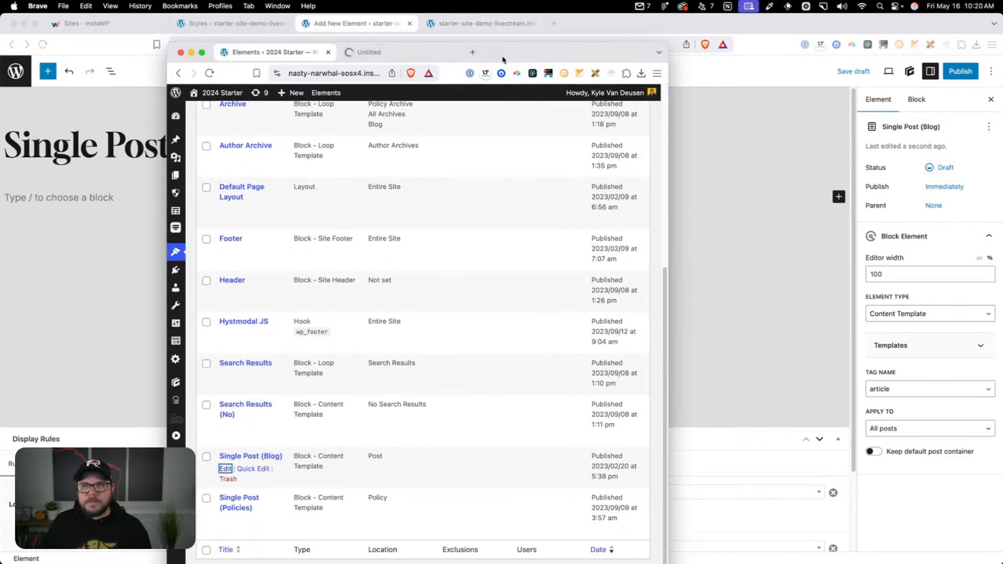
key(ctrl+Tab)
double_click(525, 57)
Examine the reference blog post template's title, excerpt, author, featured image, content and author box blocks
scroll(443, 188, down, 8)
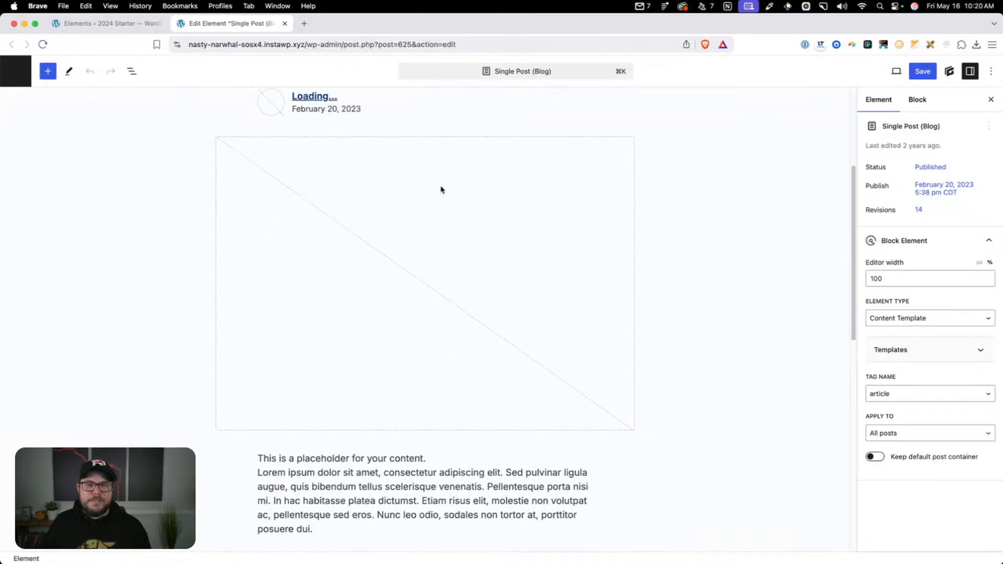
scroll(426, 199, up, 8)
click(366, 231)
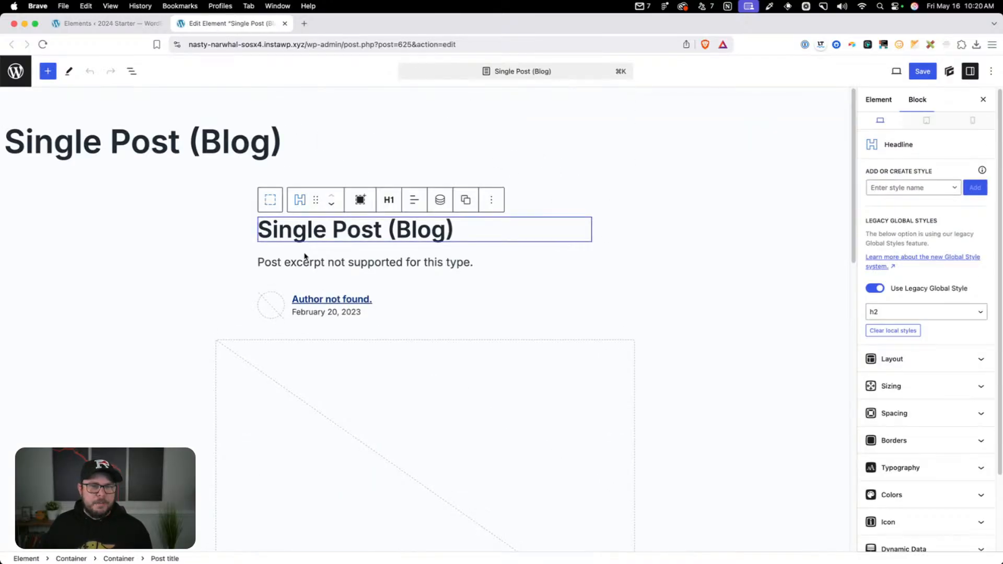
scroll(314, 262, down, 3)
scroll(560, 197, down, 7)
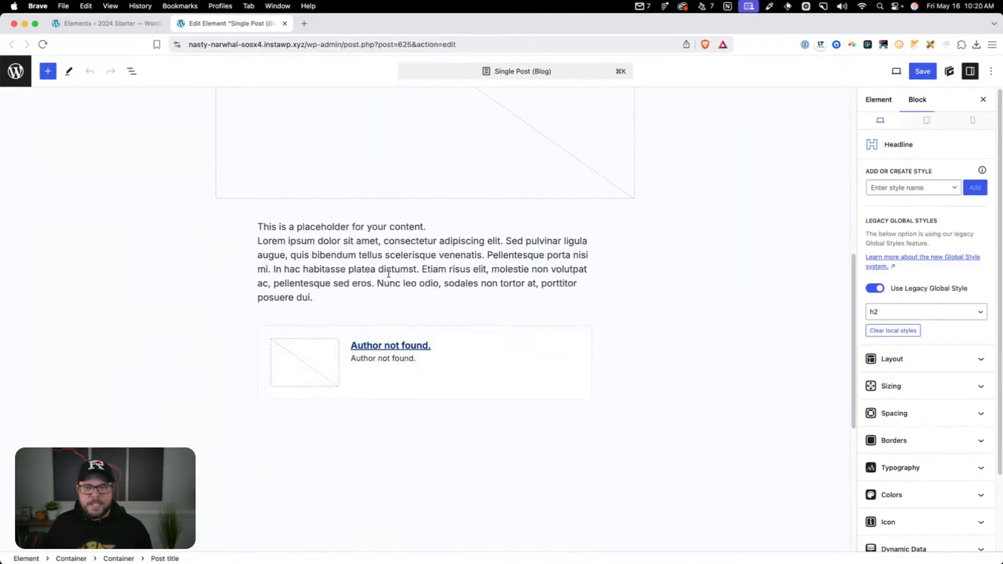
scroll(373, 257, up, 8)
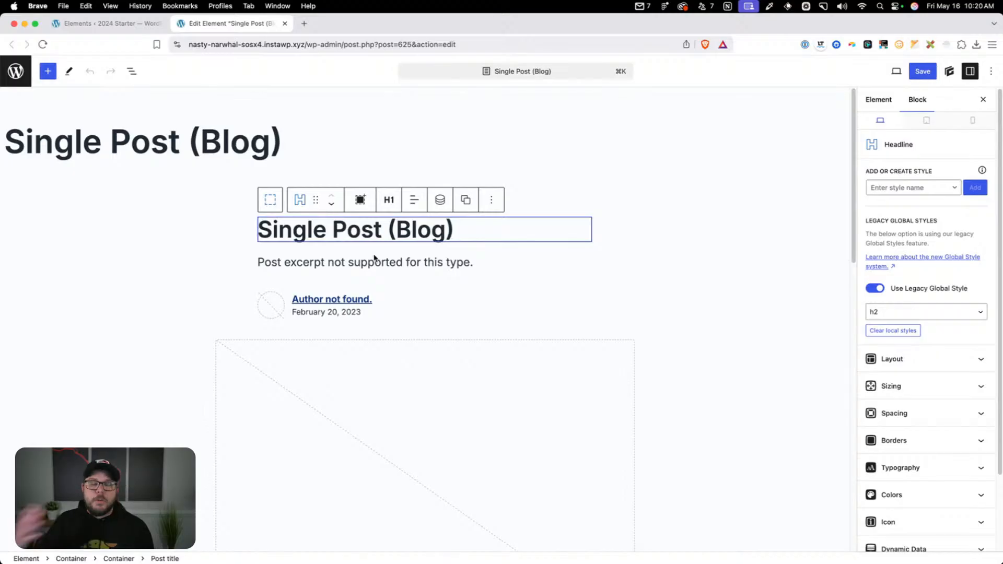
scroll(374, 257, down, 7)
scroll(374, 257, up, 7)
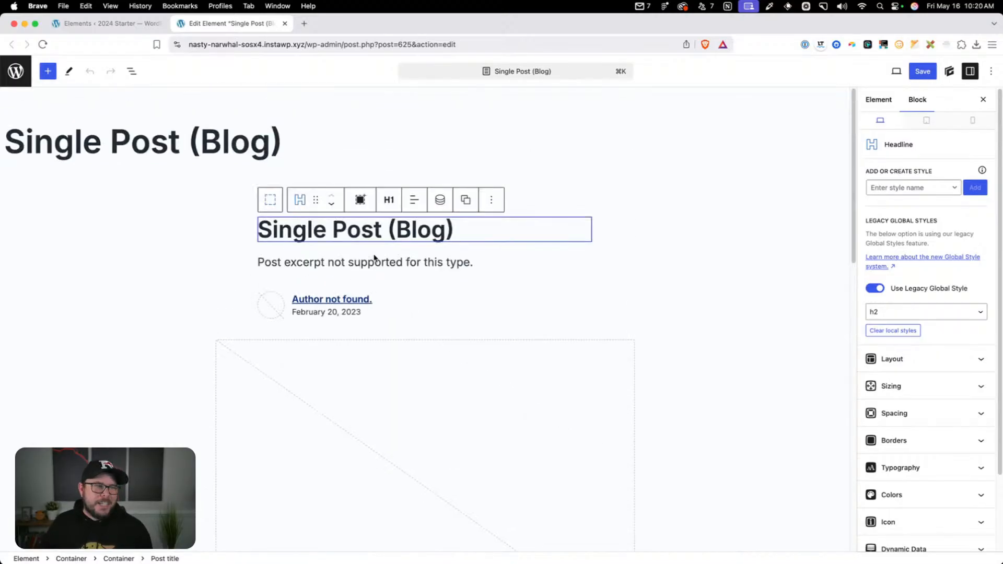
scroll(374, 257, down, 7)
scroll(374, 257, up, 5)
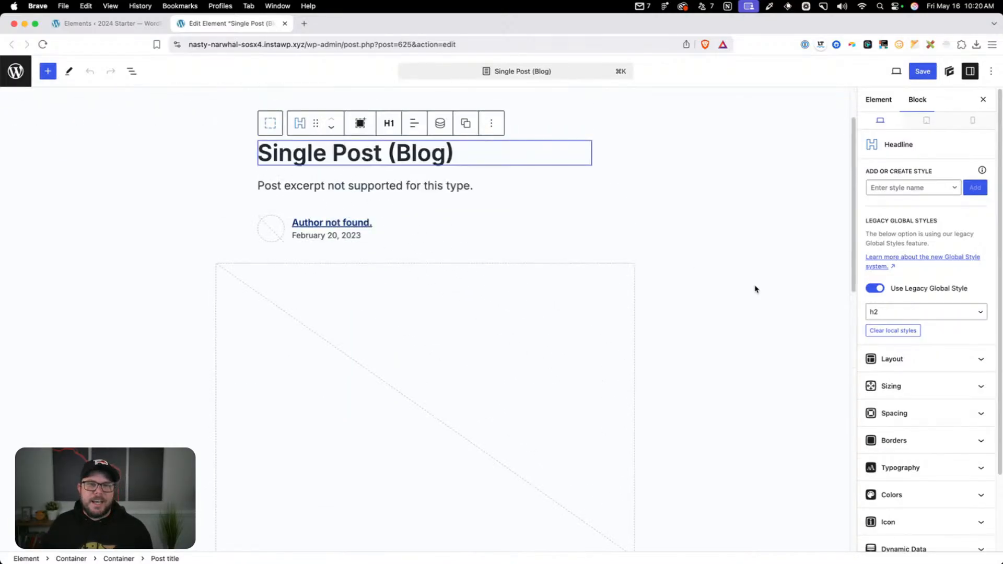
Close the reference template's tab, move the 2024 Starter window out of the way and return to the demo site's element editor
click(285, 24)
scroll(219, 245, up, 5)
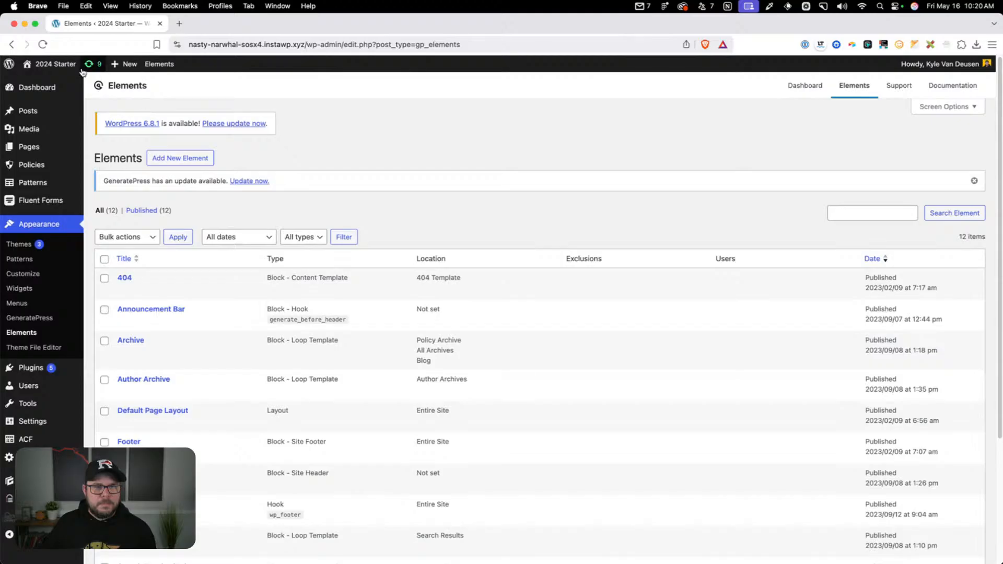
click(42, 44)
drag(230, 24, 231, 175)
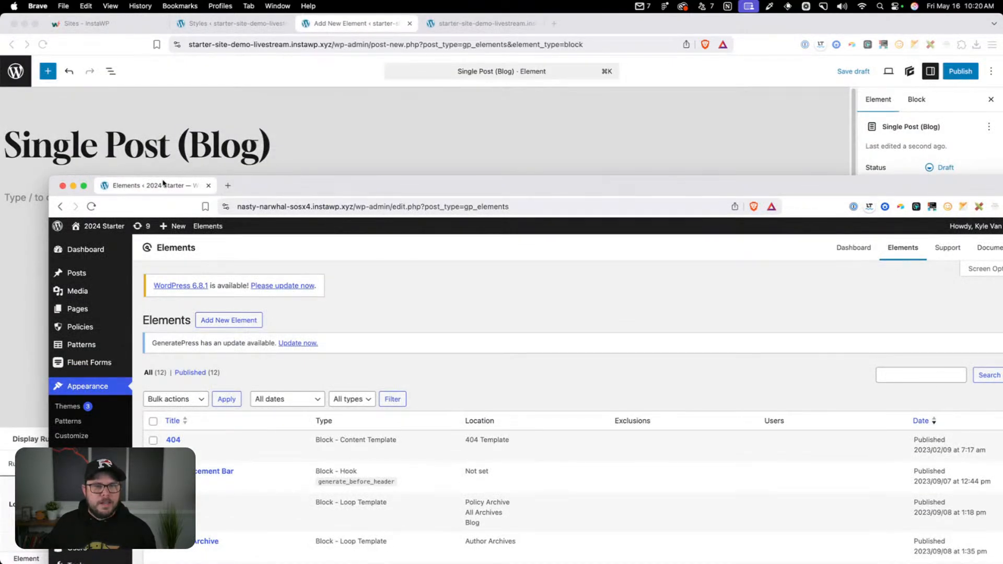
drag(162, 183, 0, 104)
click(368, 23)
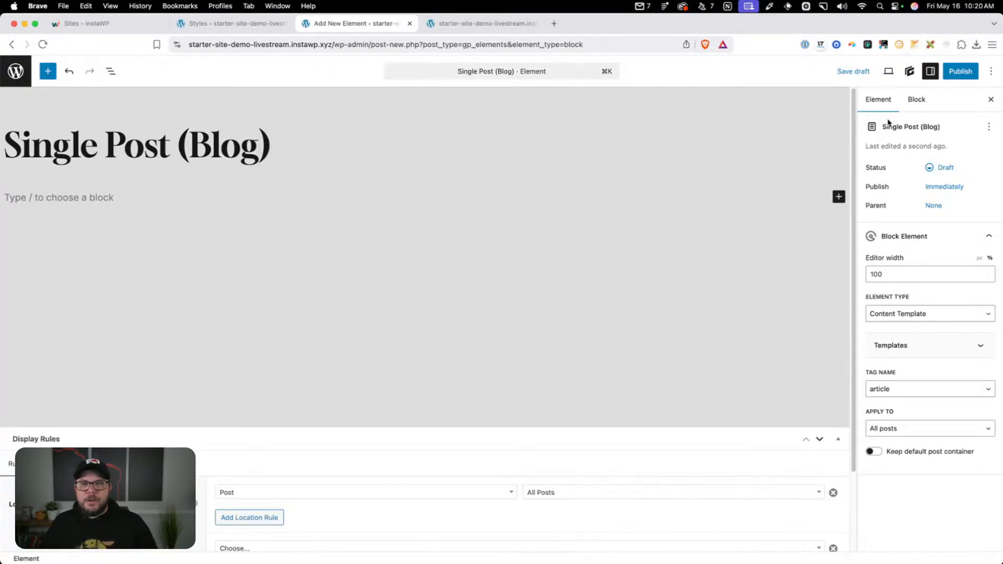
Publish the "Single Post (Blog)" element and return to the Elements list
click(960, 71)
click(960, 71)
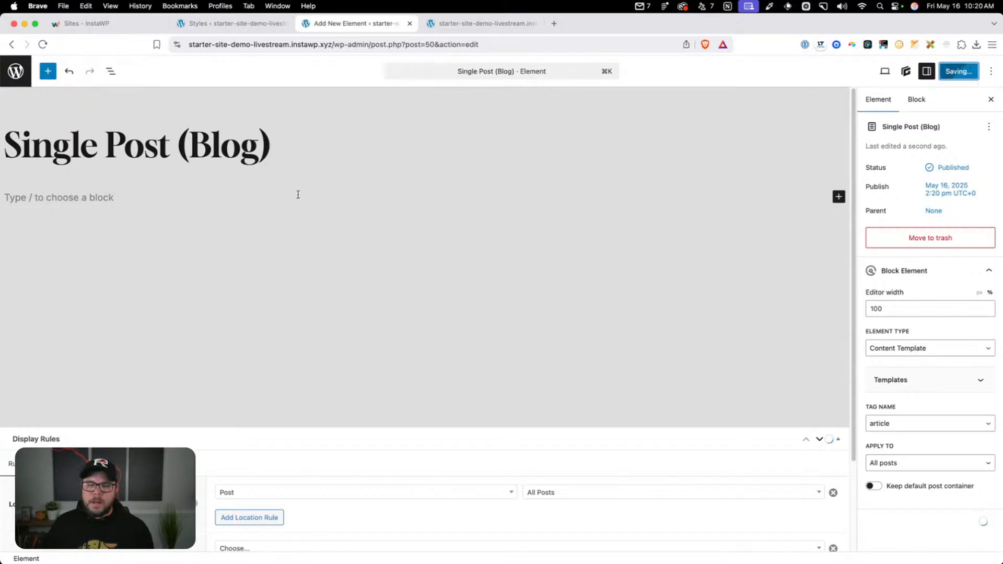
click(16, 71)
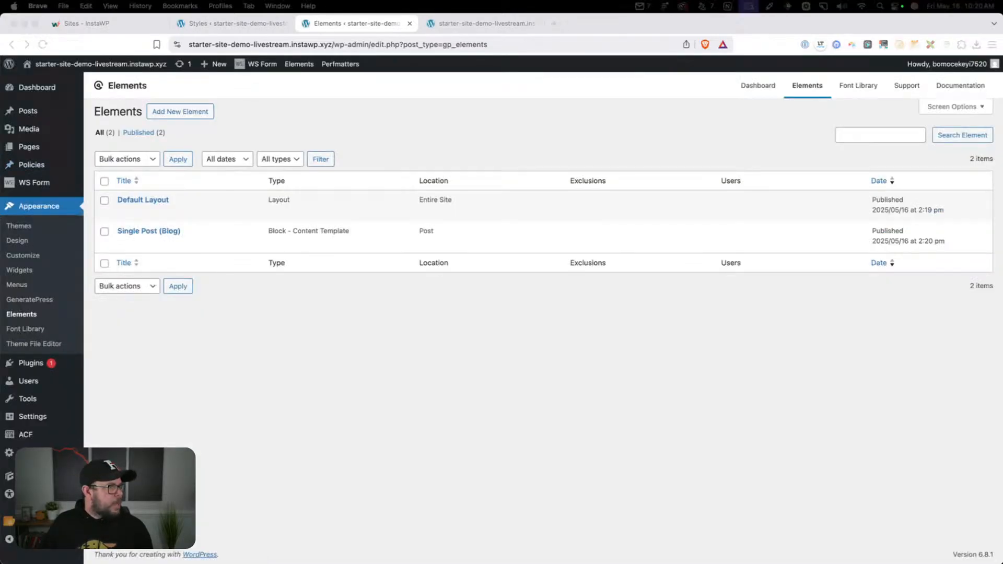
Create a new element of type Block and title it "Single Post (Policies)"
click(196, 113)
click(462, 316)
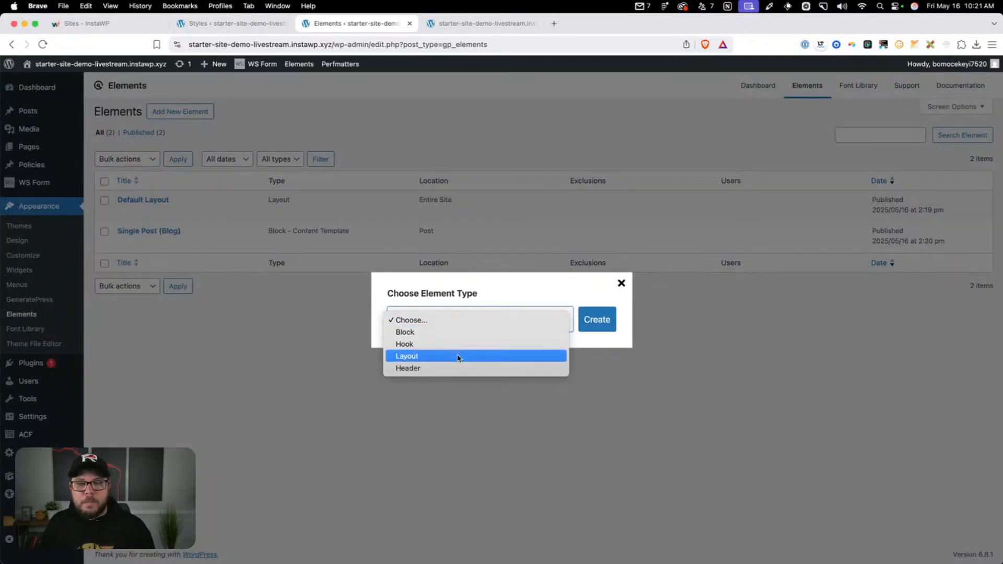
click(458, 333)
click(585, 313)
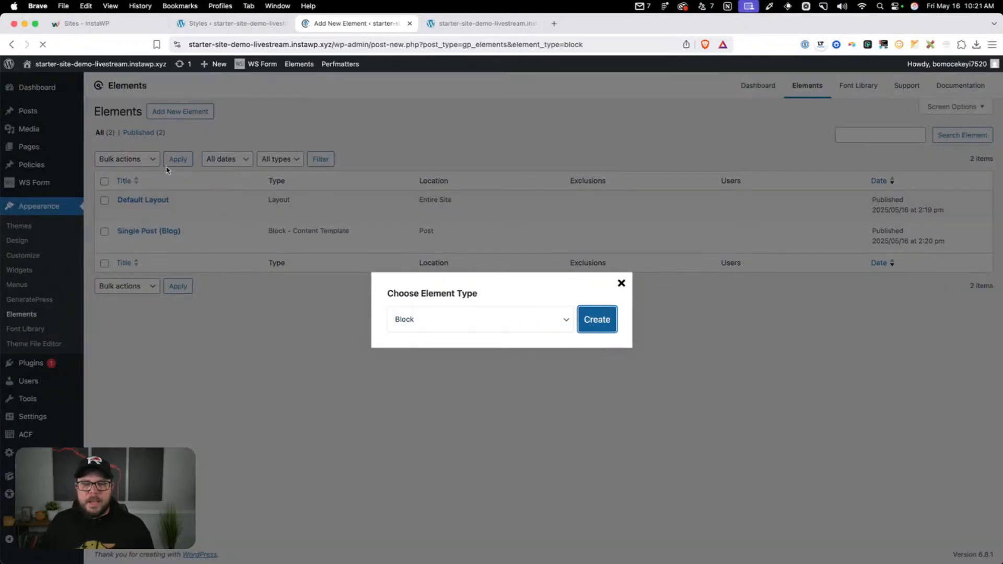
text(Single Po)
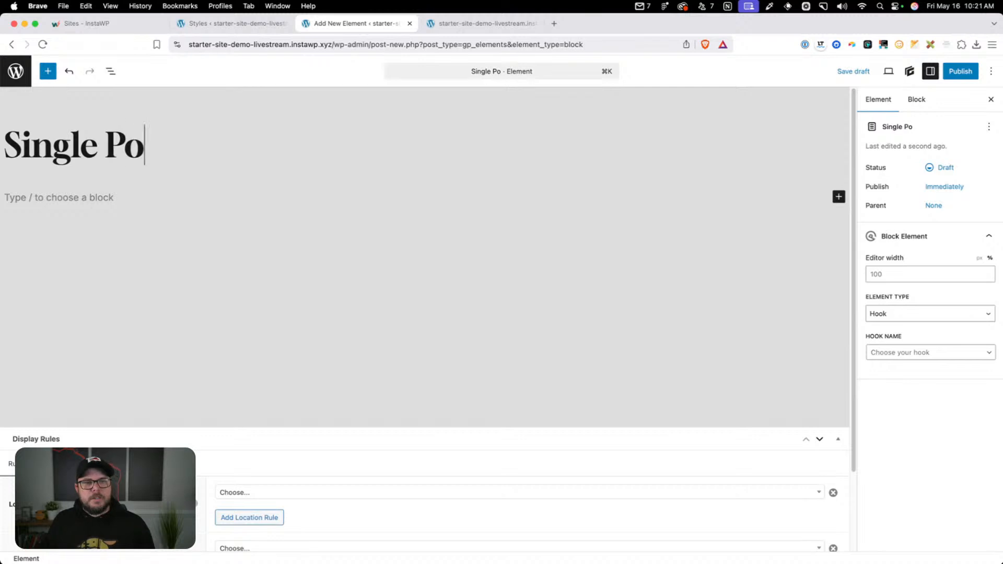
text(st (Policite)
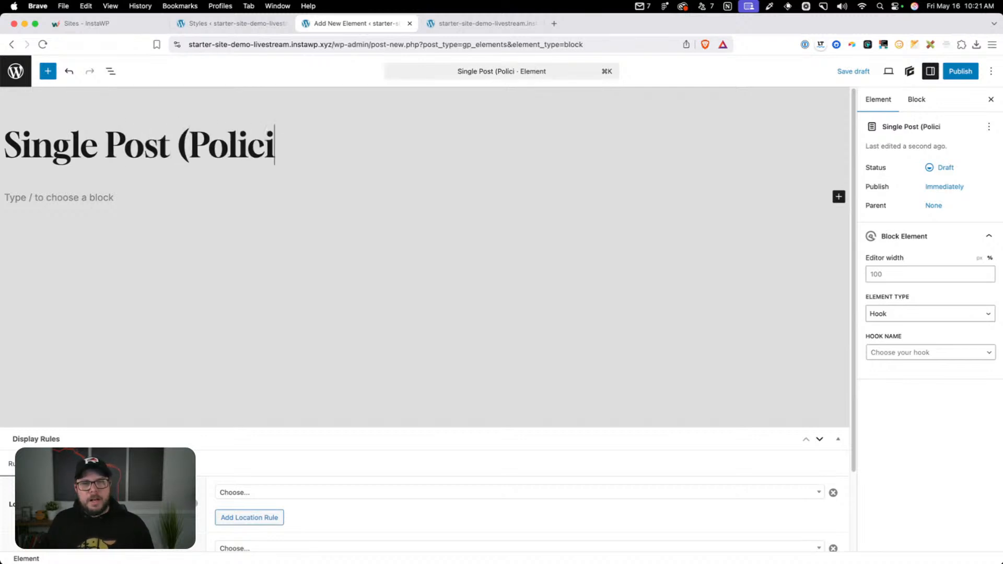
key(BackSpace)
key(BackSpace)
text(es))
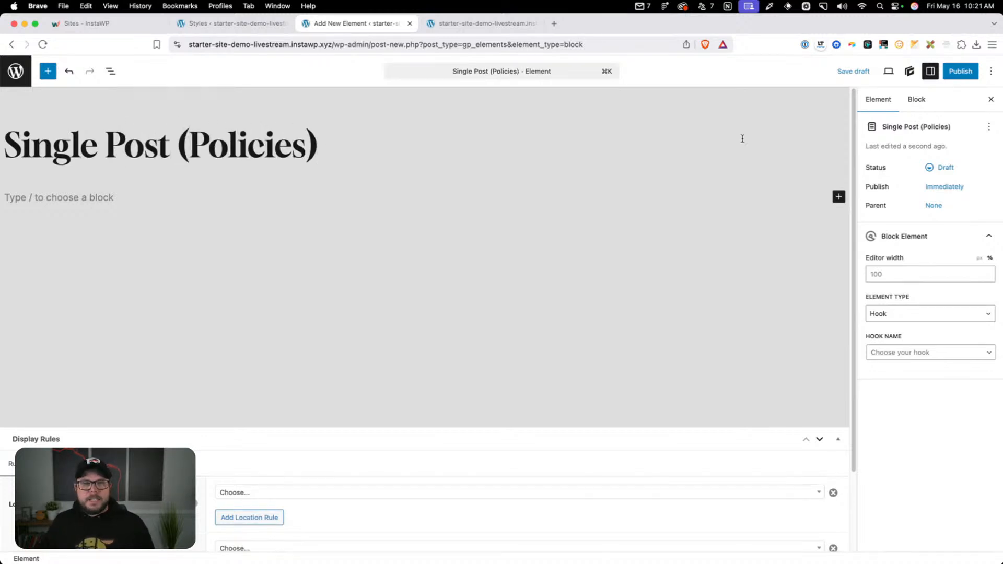
Set the policies element's type to Content Template and its editor width to 100%
click(947, 275)
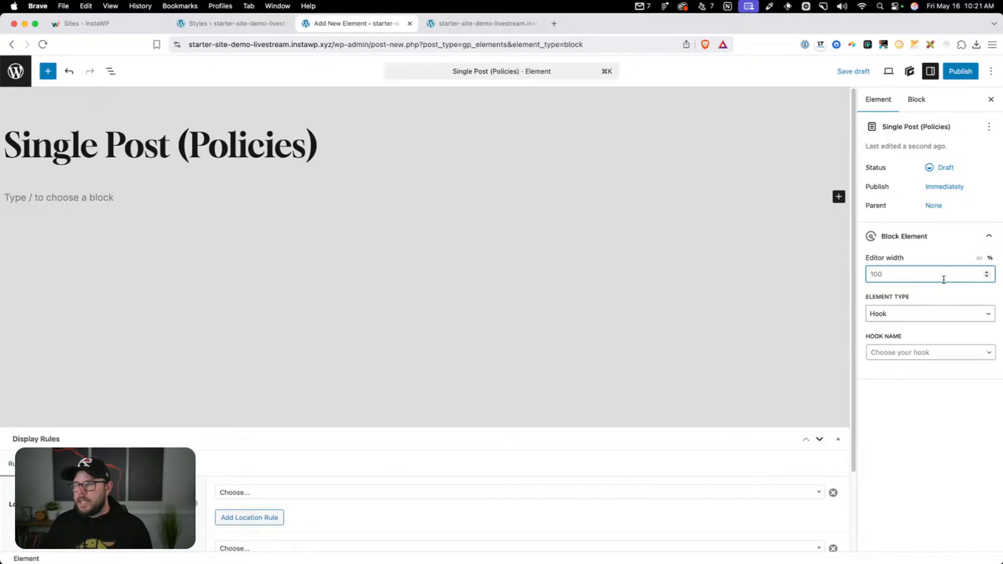
text(100)
click(901, 316)
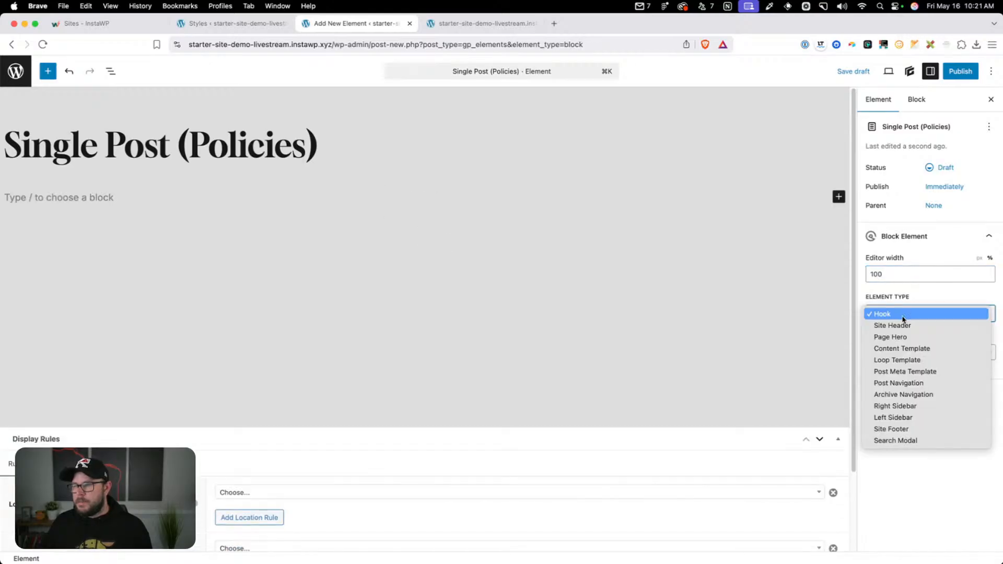
click(916, 350)
click(989, 258)
click(951, 275)
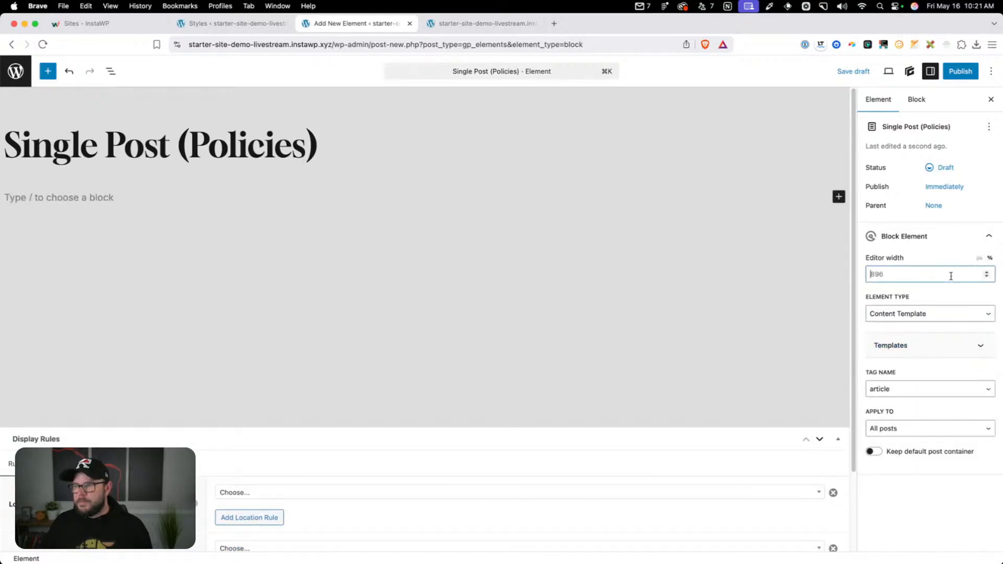
text(100)
Add a display location rule for Policy, All Policies, and start publishing the policies element
scroll(264, 371, down, 3)
click(262, 399)
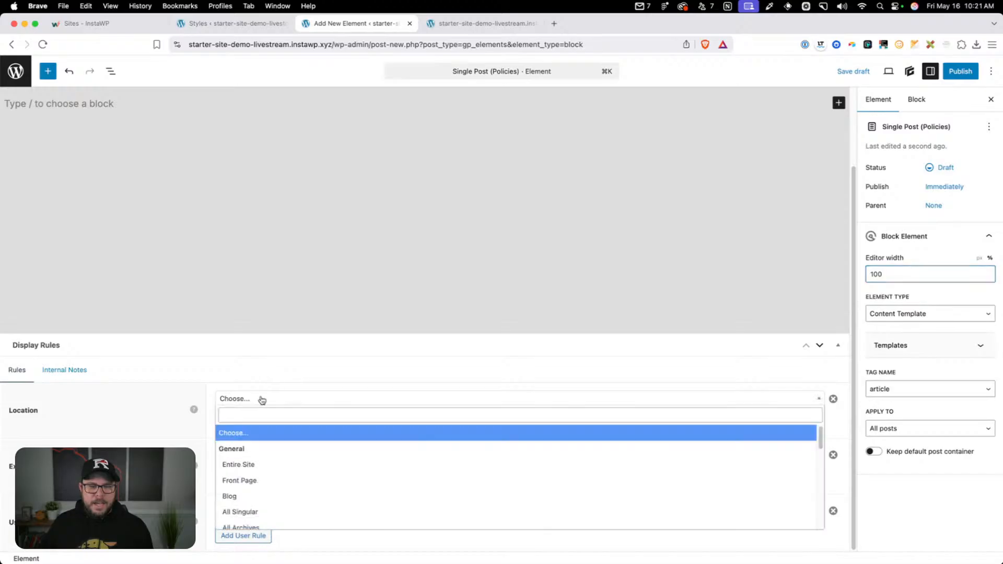
text(ppo)
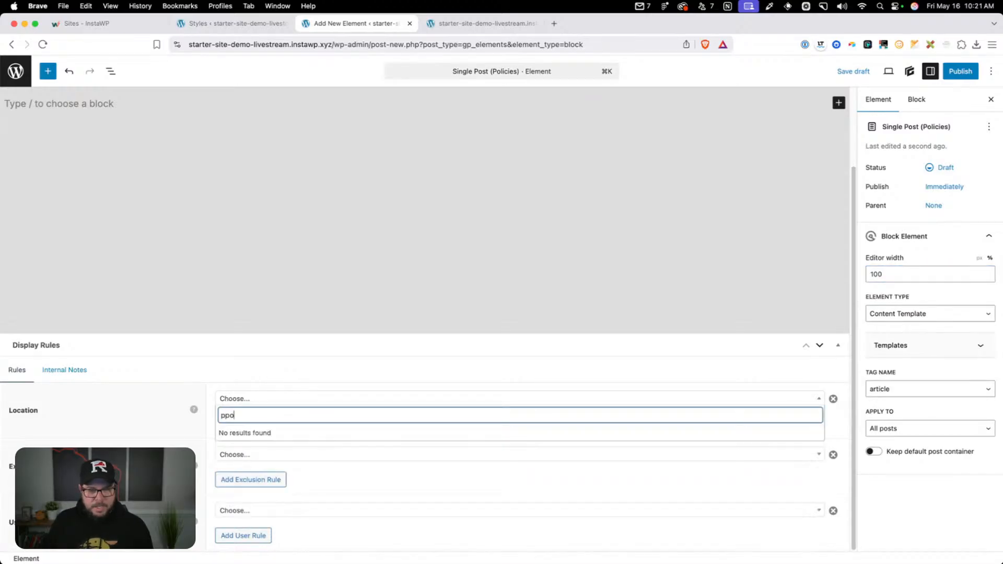
key(BackSpace)
key(BackSpace)
text(ol)
click(300, 450)
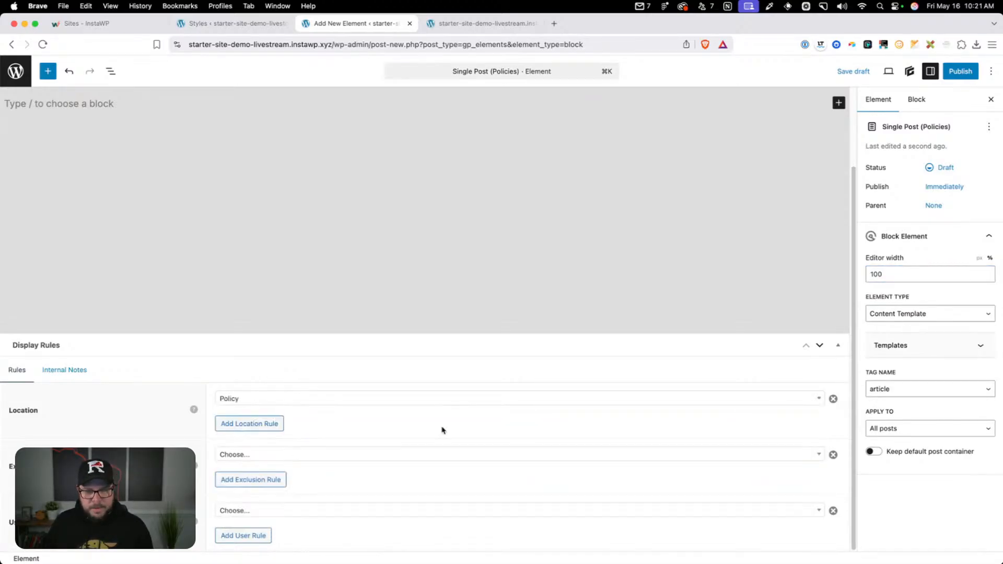
click(960, 71)
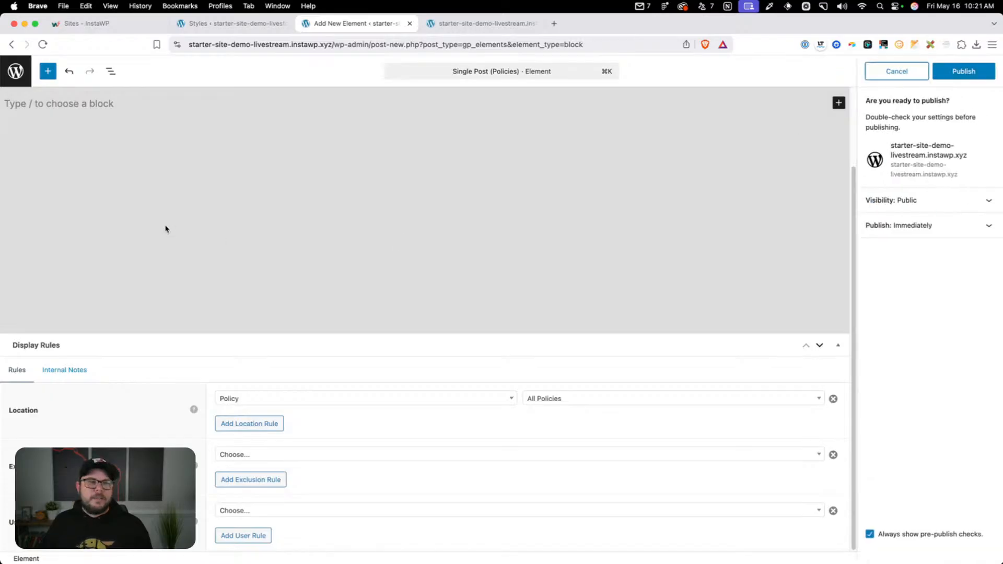
Insert a container block with a nested inner container in the policies template body
click(187, 201)
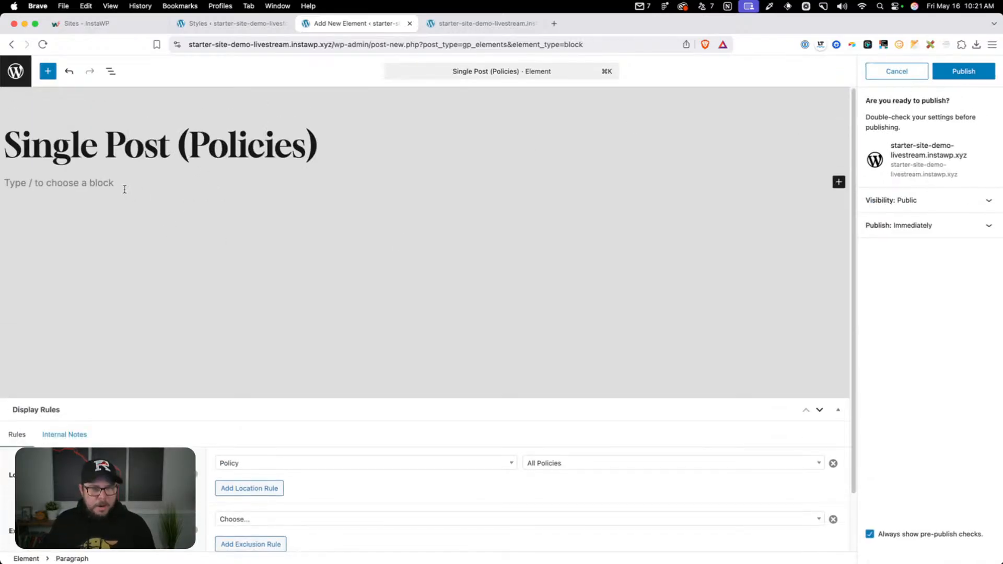
text(/cont)
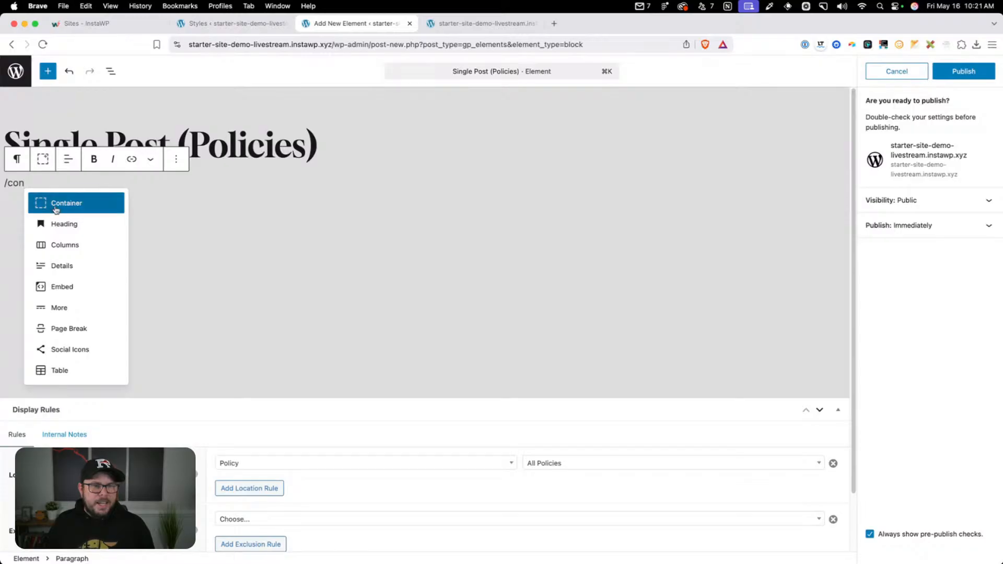
click(54, 204)
click(46, 159)
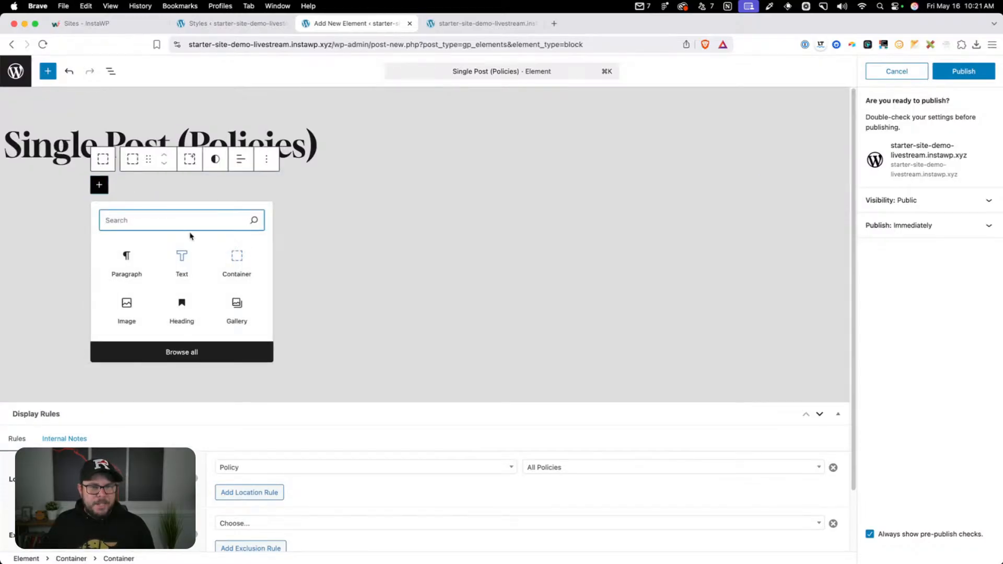
Try a Dynamic Content block set to Post content in the inner container, and delete the whole container
text(g)
key(BackSpace)
text(dyan)
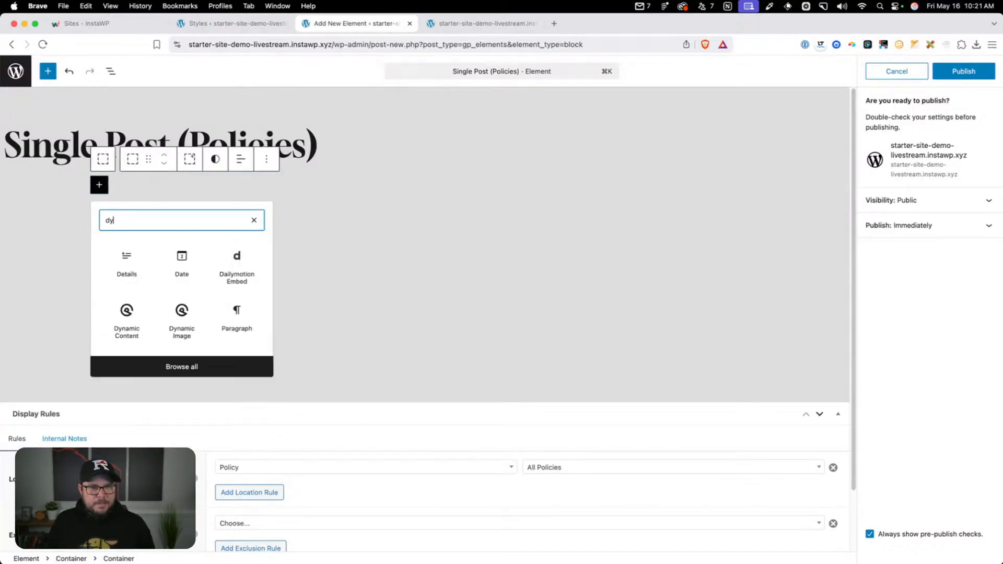
key(BackSpace)
text(nami)
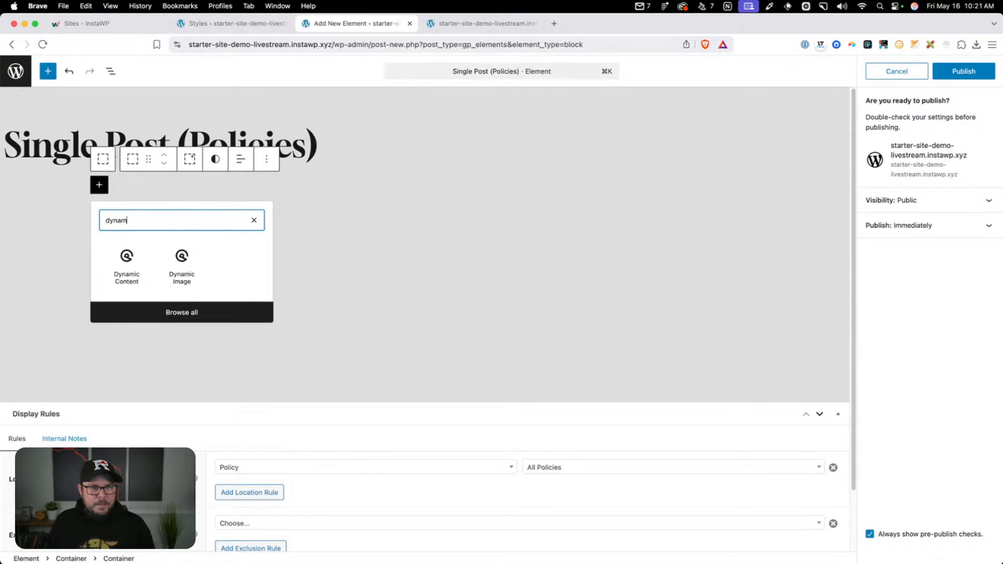
click(127, 268)
click(158, 238)
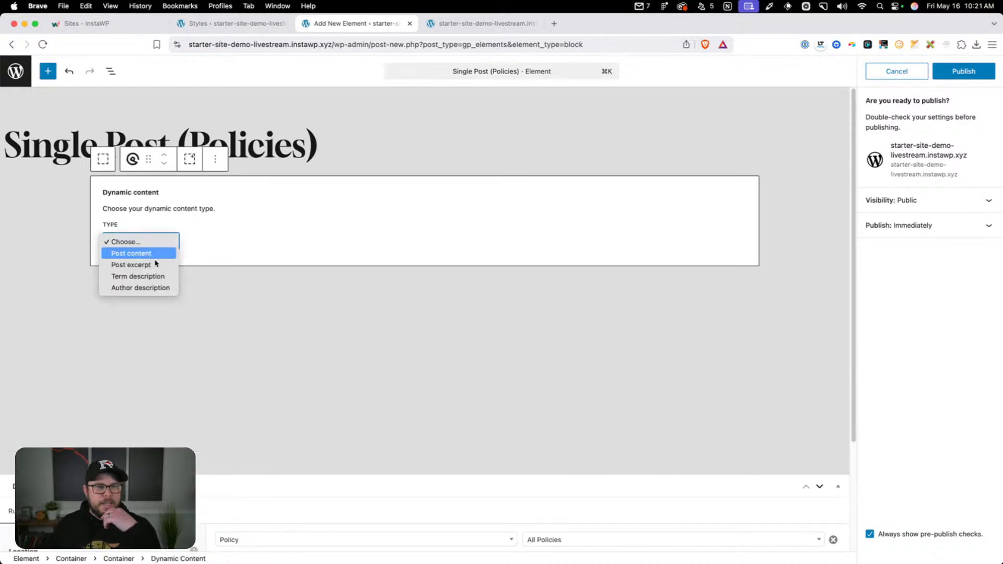
click(153, 255)
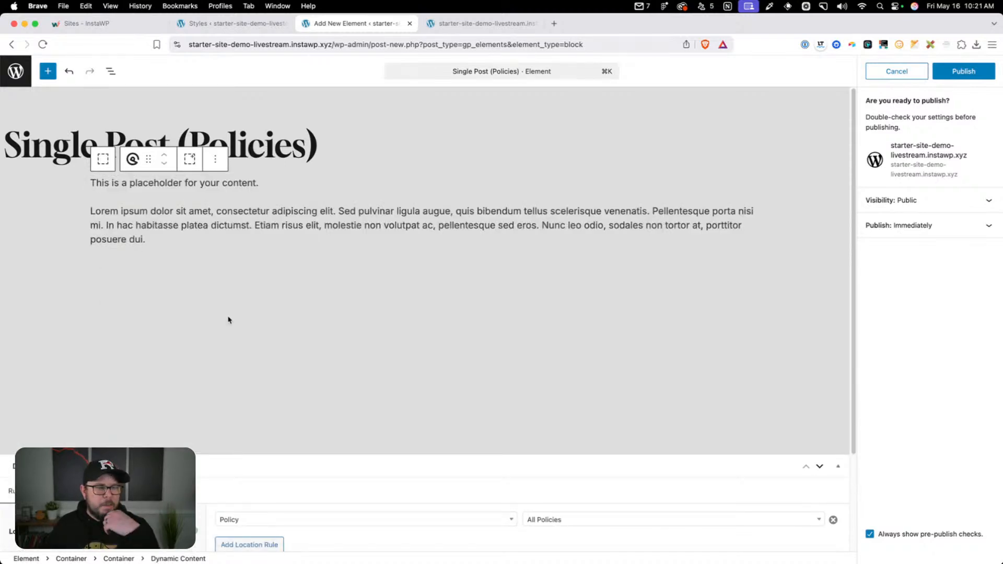
click(31, 209)
key(BackSpace)
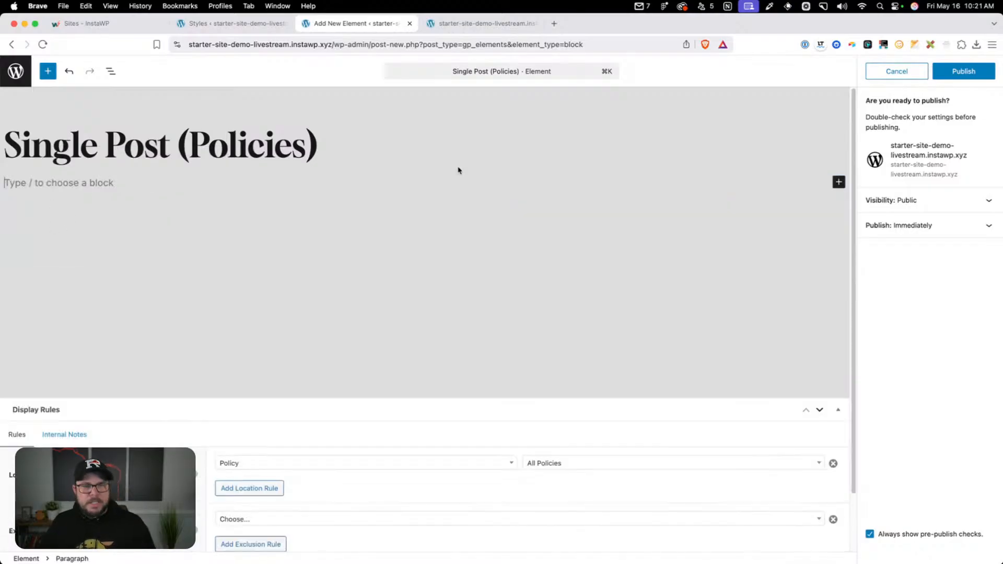
Confirm publishing the "Single Post (Policies)" element and return to the Elements list
click(963, 71)
click(16, 71)
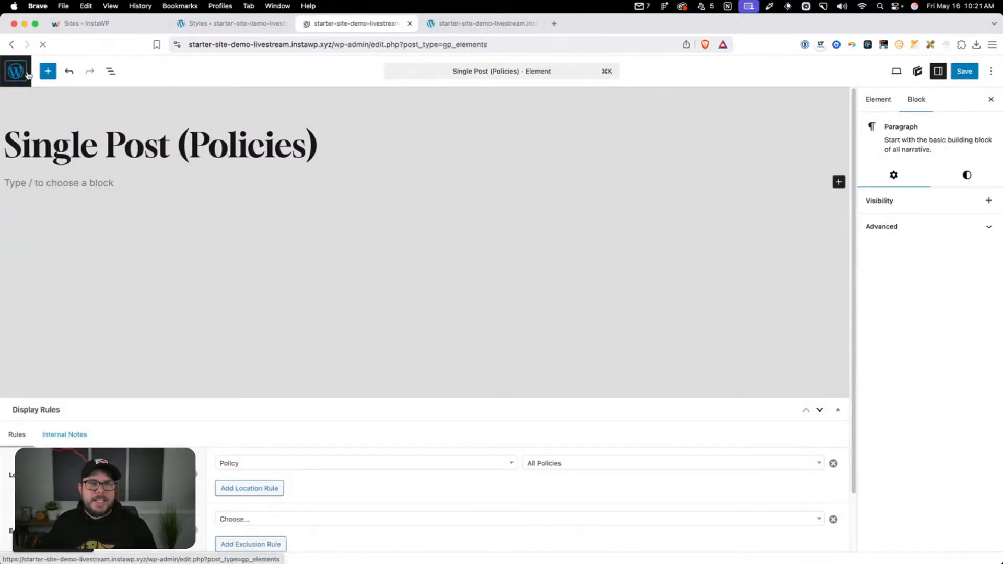
Create another element of type Block and title it "Footer"
click(197, 110)
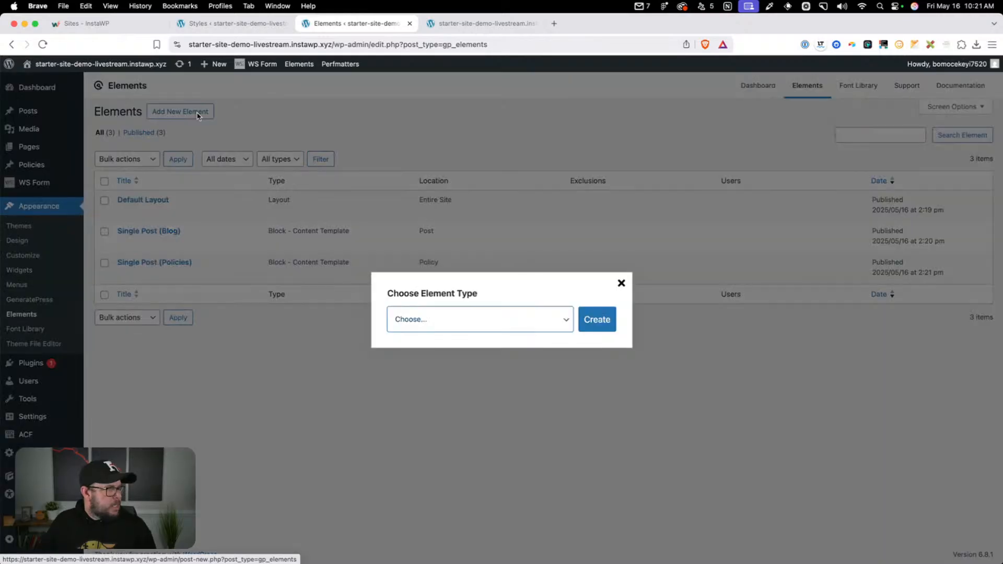
click(473, 319)
click(459, 332)
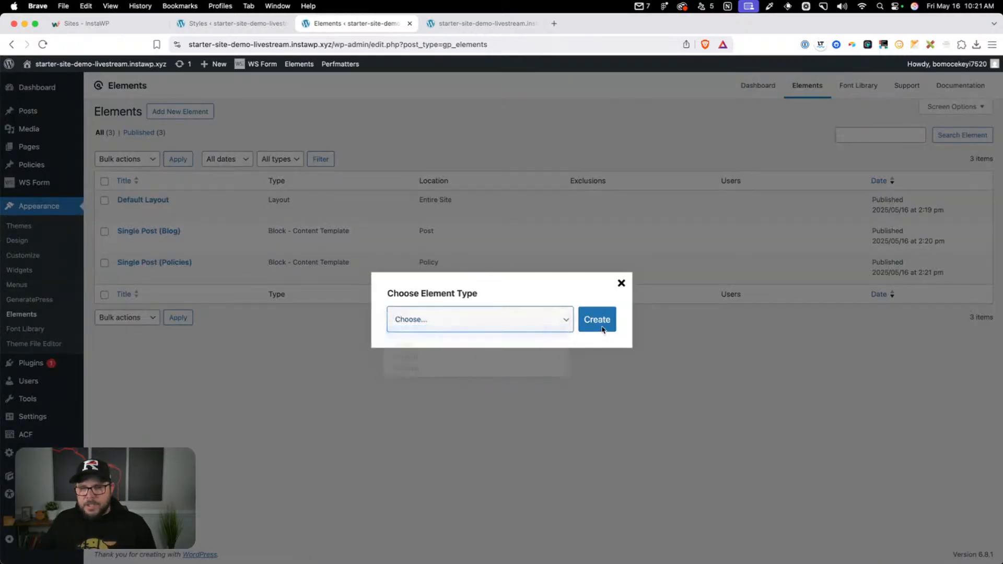
click(597, 320)
text(F)
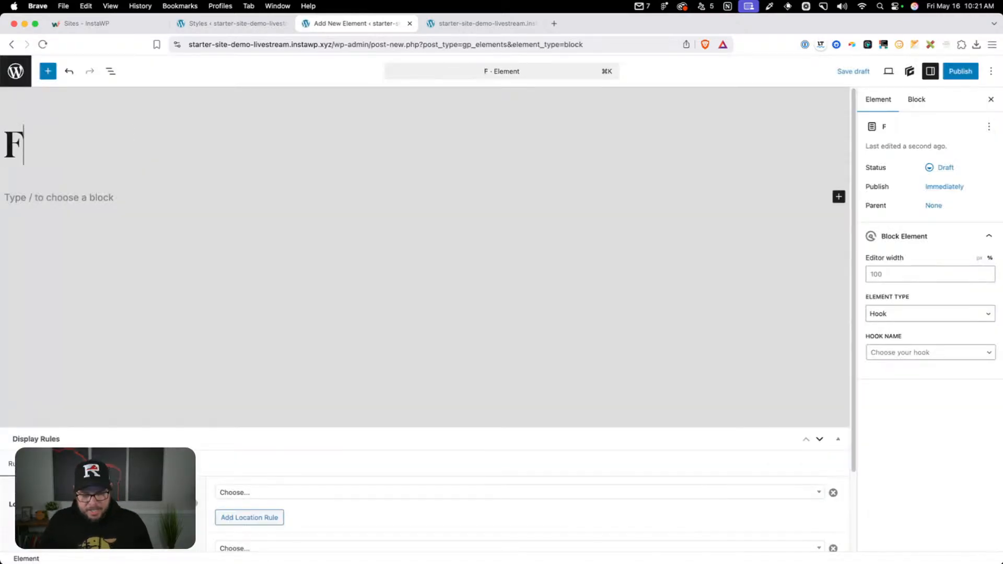
text(ooter)
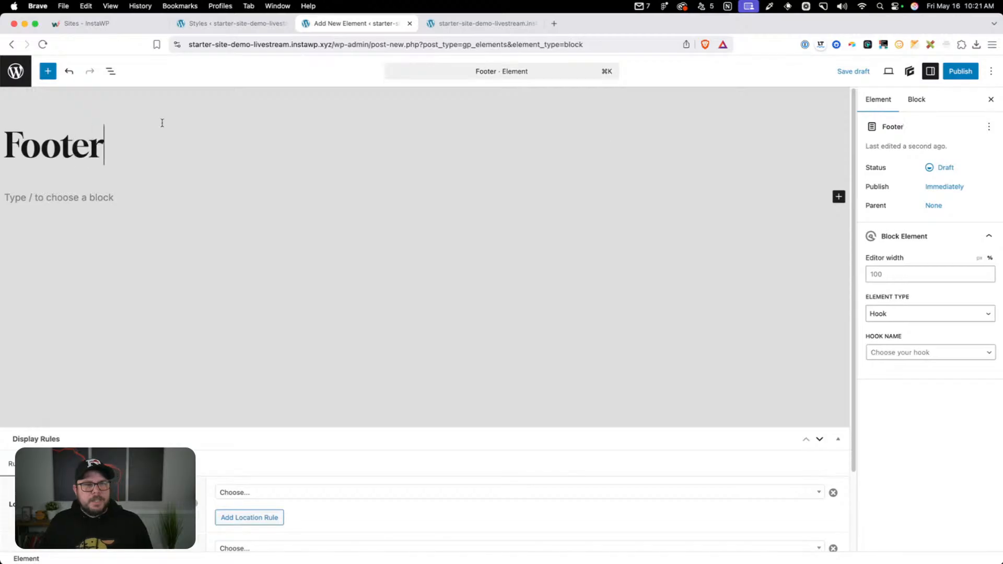
Set the Footer element's type to Site Footer and its display location to Entire Site
click(891, 316)
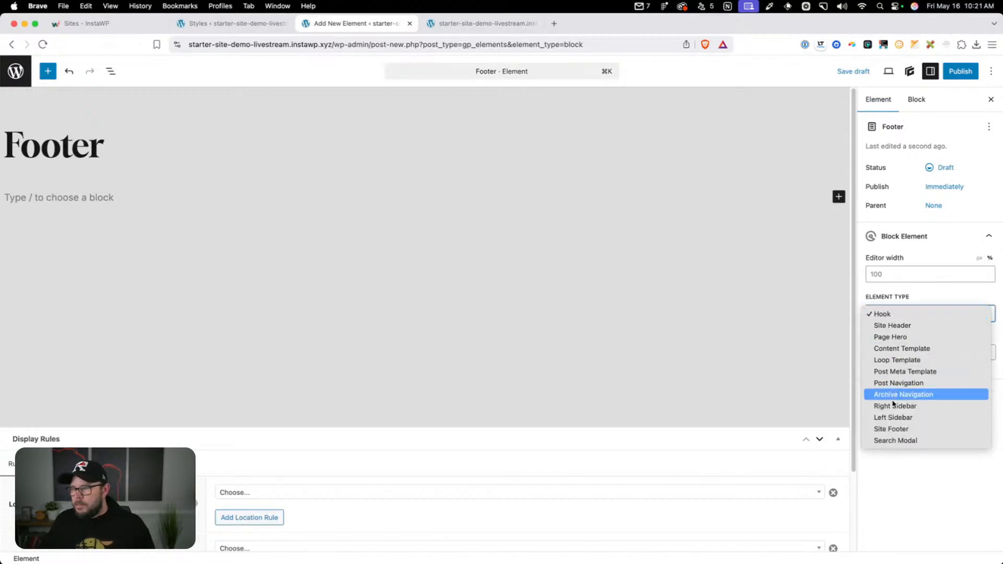
click(894, 429)
scroll(461, 385, down, 3)
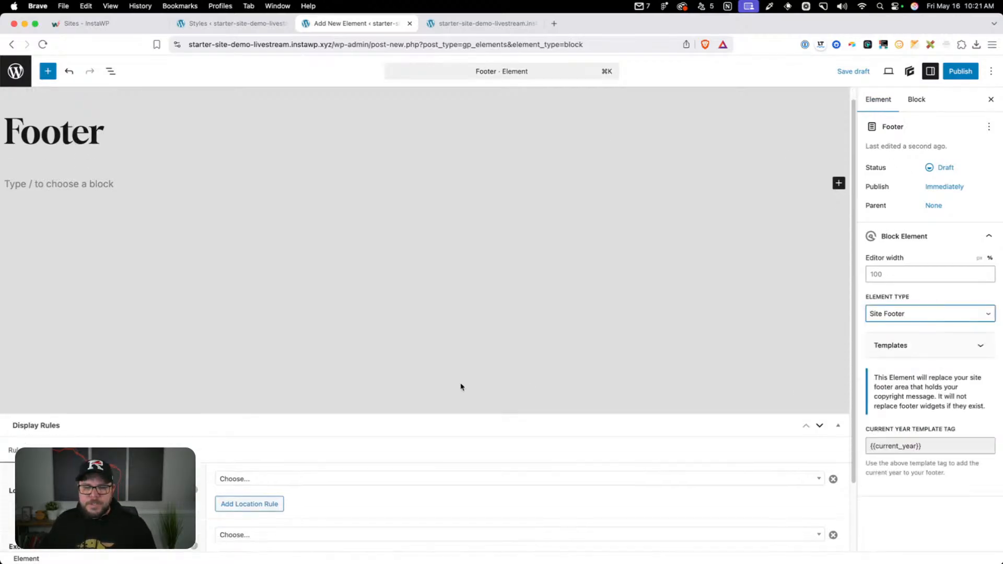
click(240, 399)
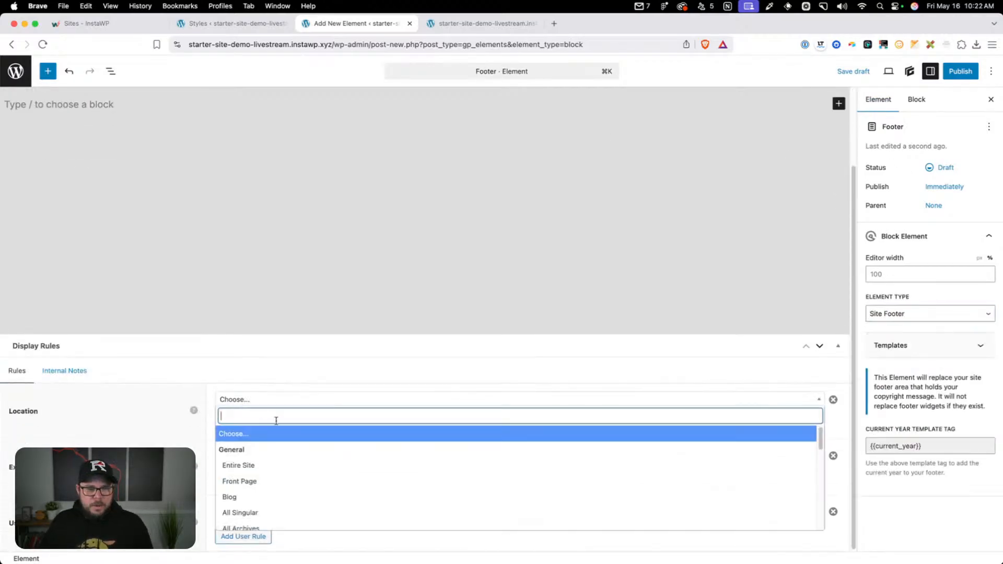
click(286, 462)
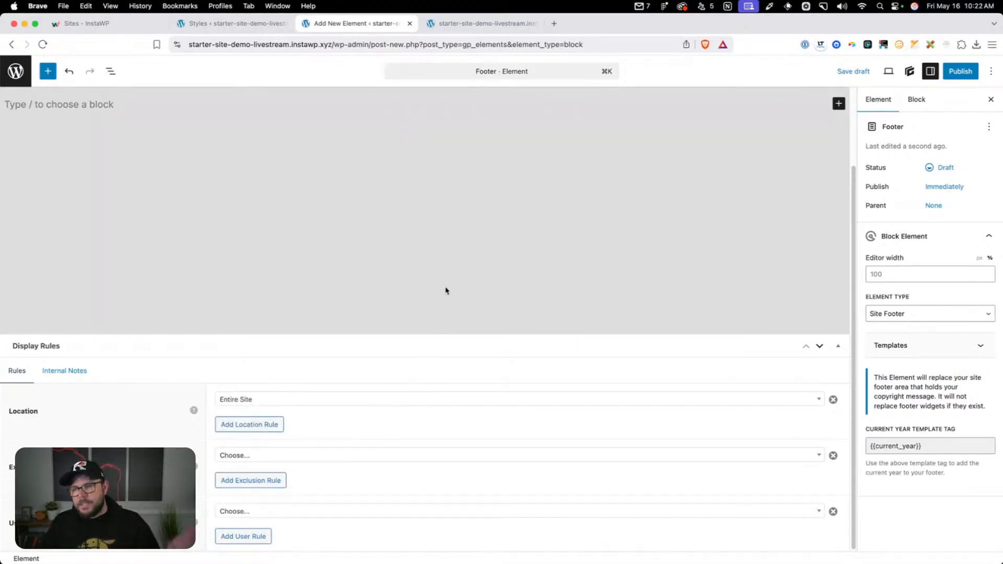
scroll(426, 293, up, 3)
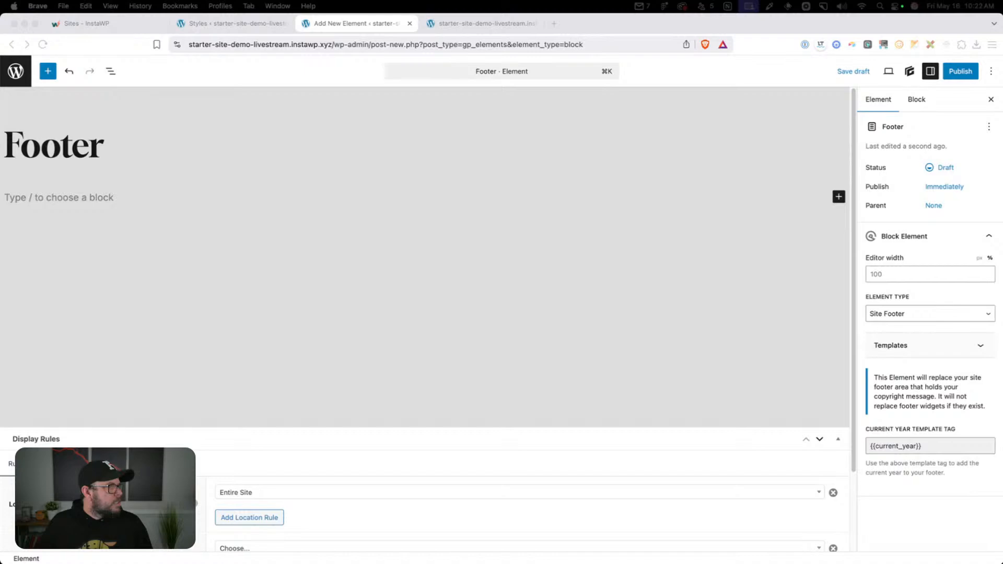
Switch to the 2024 Starter site's Elements list and open its Footer element in an enlarged browser window
drag(303, 563, 452, 66)
scroll(217, 357, down, 2)
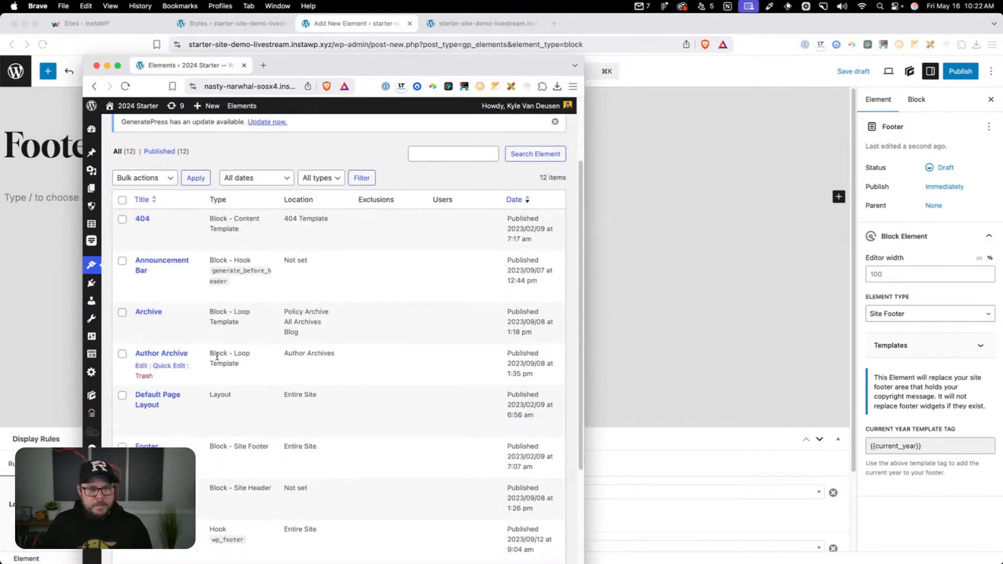
scroll(217, 357, down, 2)
super+click(140, 411)
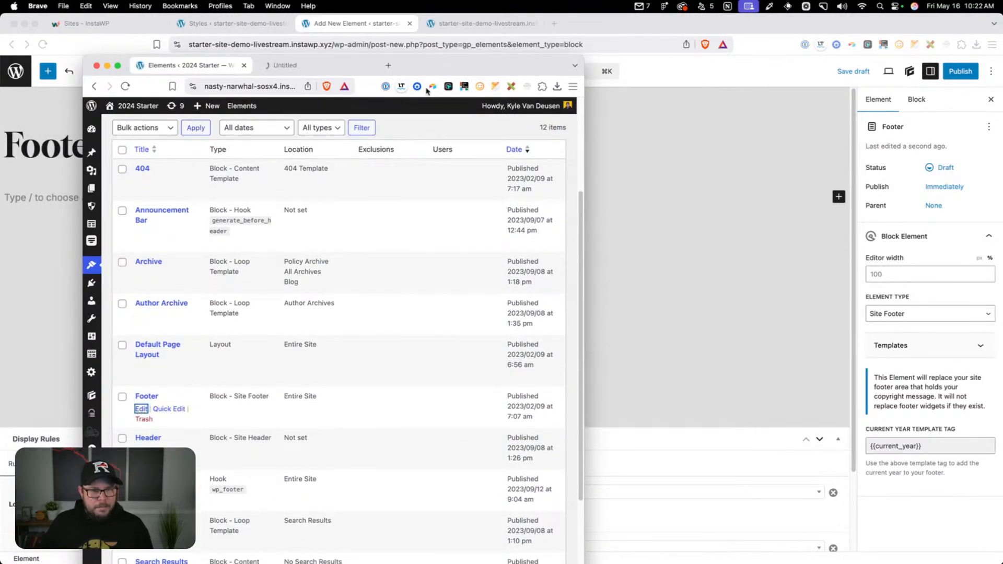
double_click(466, 63)
click(230, 23)
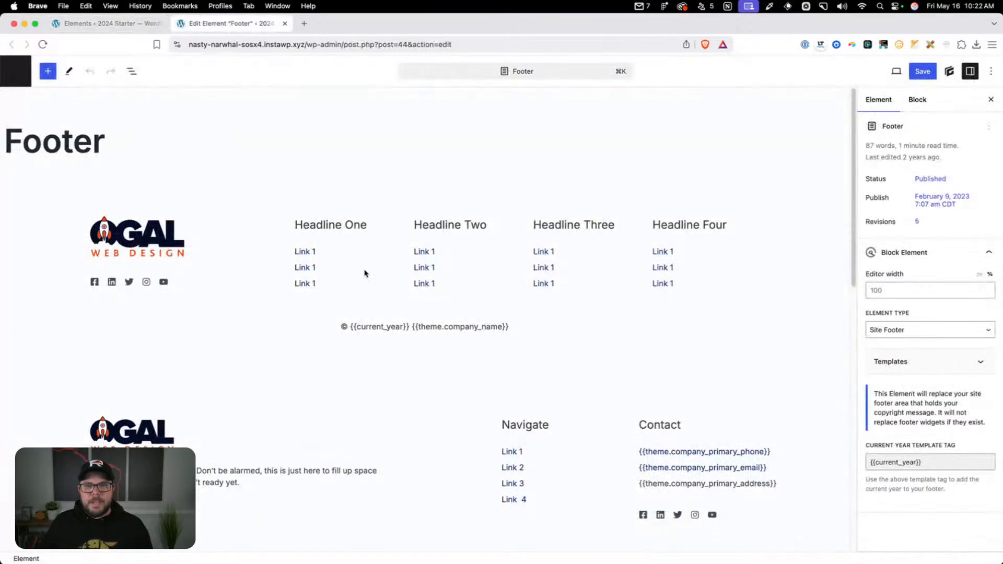
Examine the alternative footer layouts and their containers in the 2024 Starter Footer element, and close it
scroll(365, 272, down, 5)
scroll(350, 359, up, 2)
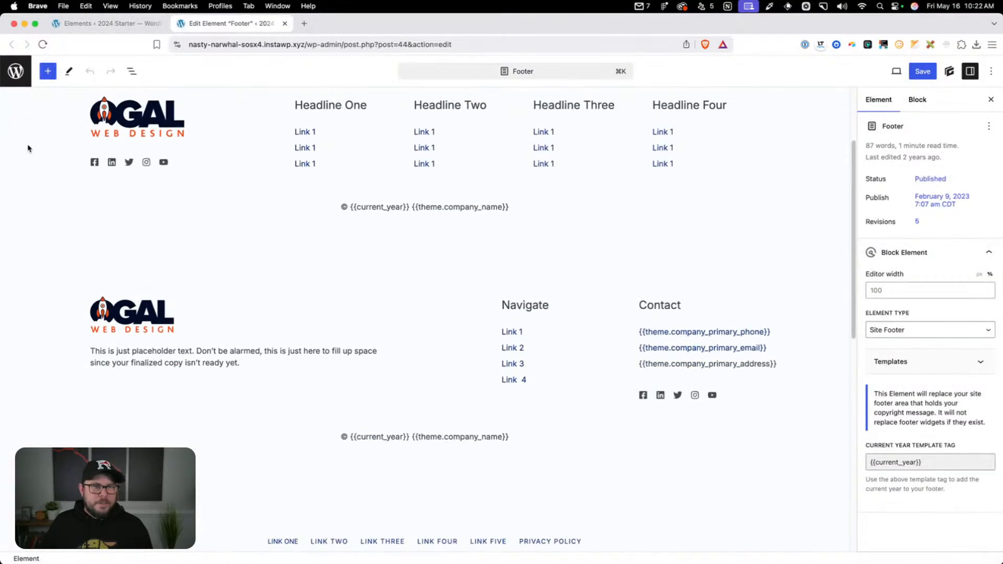
scroll(31, 264, up, 2)
click(22, 373)
scroll(18, 266, down, 4)
click(19, 266)
scroll(63, 373, down, 3)
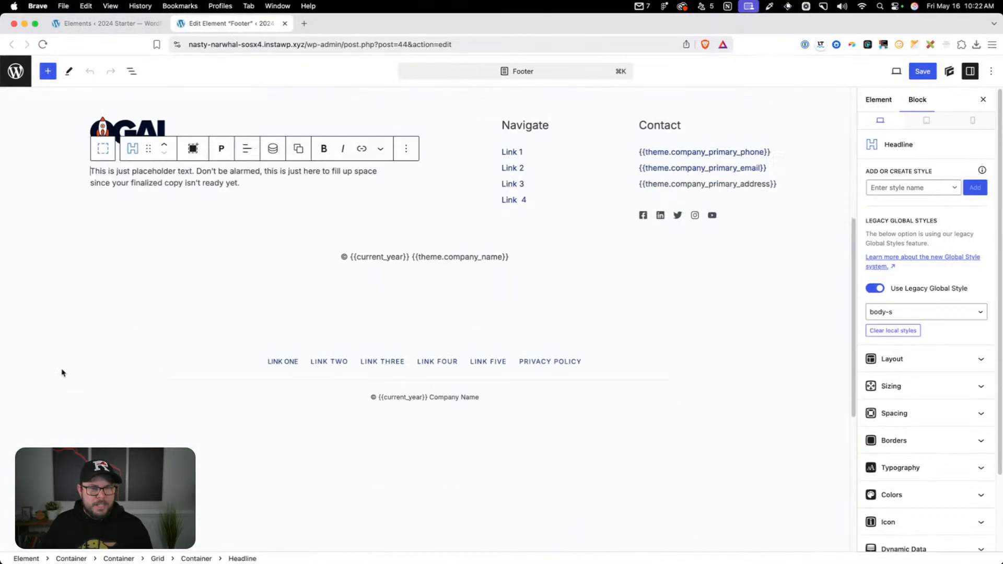
scroll(63, 373, up, 3)
click(32, 244)
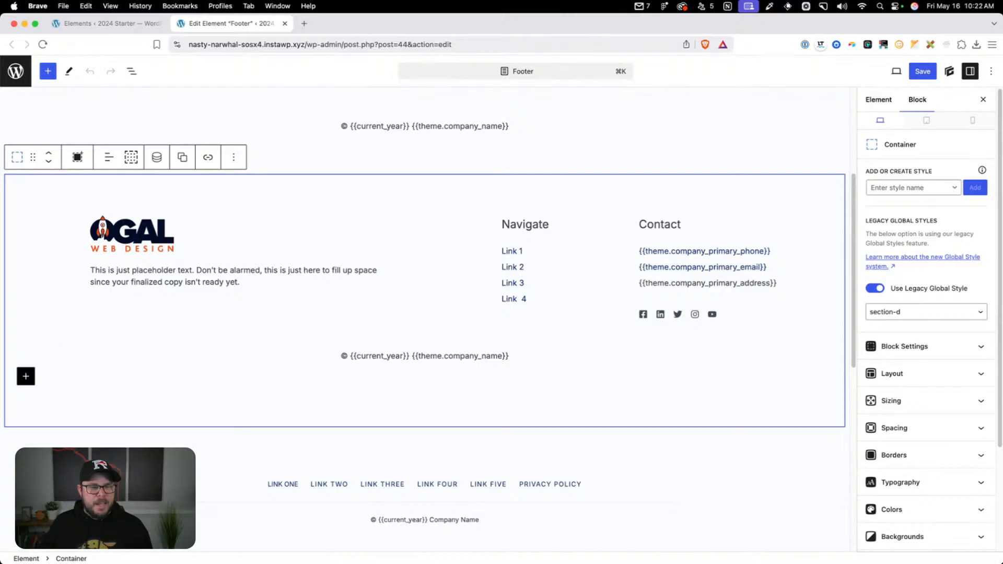
click(56, 442)
click(56, 442)
scroll(305, 364, up, 5)
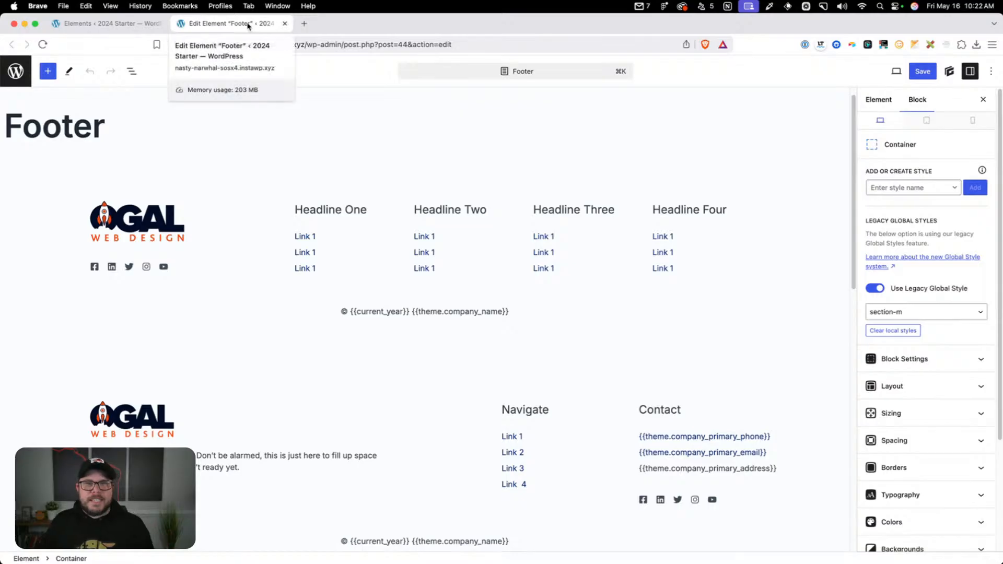
click(284, 23)
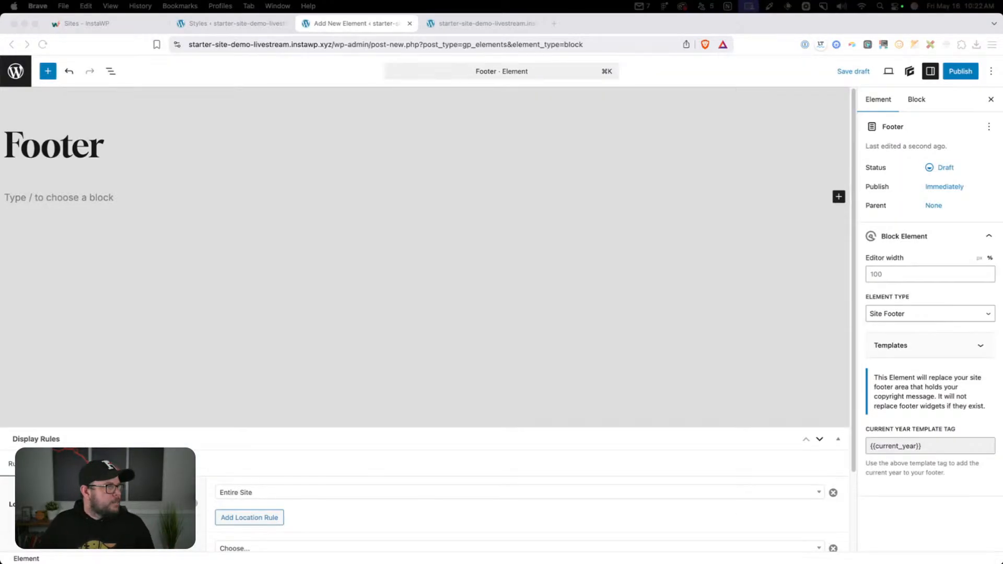
Publish the still empty Footer element on the demo starter site and return to the Elements list
click(181, 224)
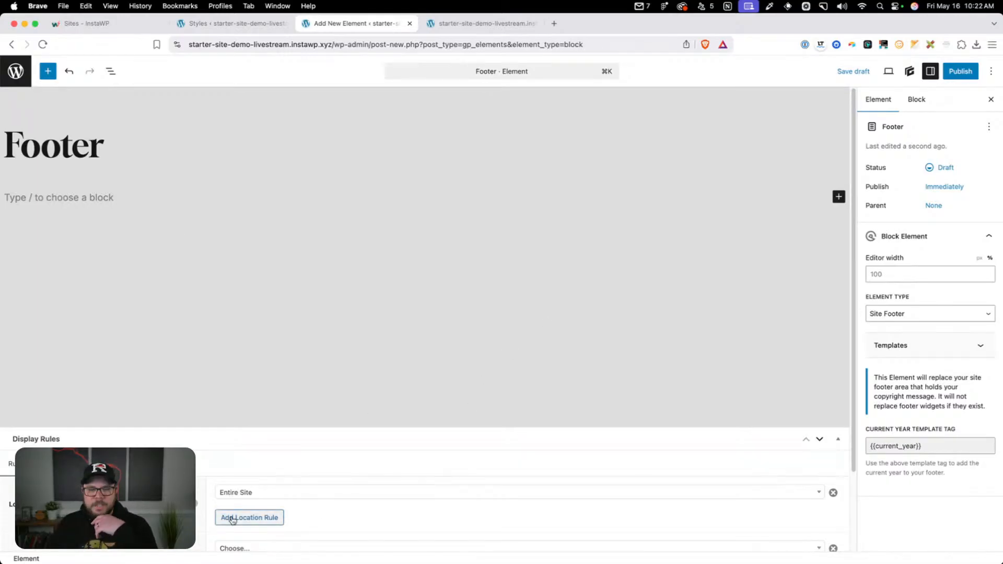
click(947, 73)
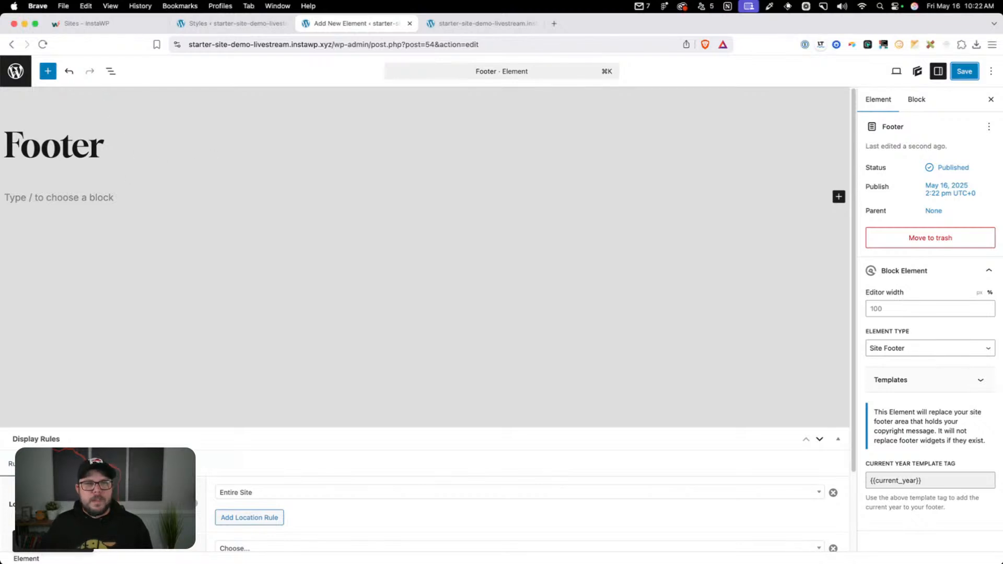
click(16, 71)
Create another element of type Block and title it "404"
click(181, 111)
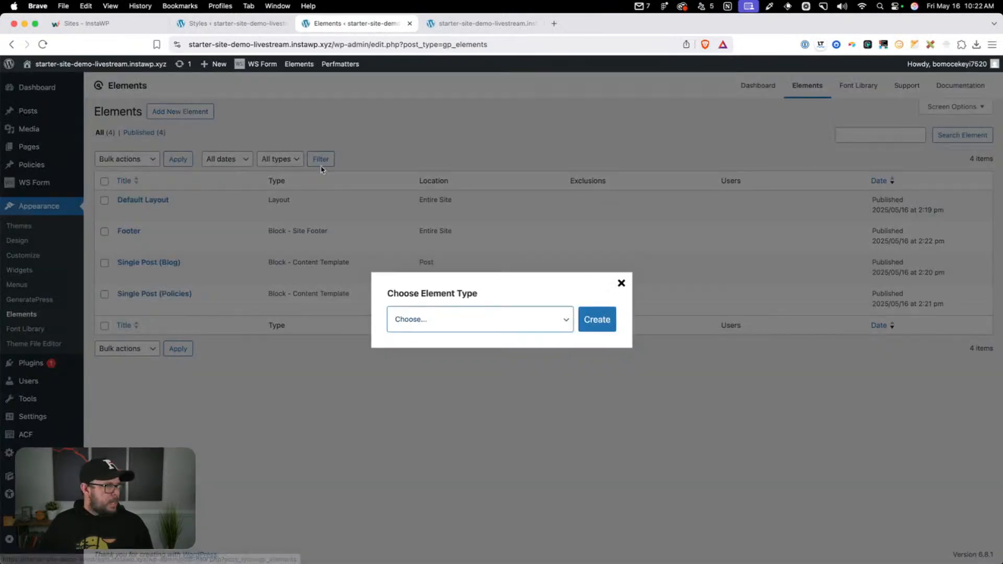
click(433, 319)
click(433, 342)
click(596, 319)
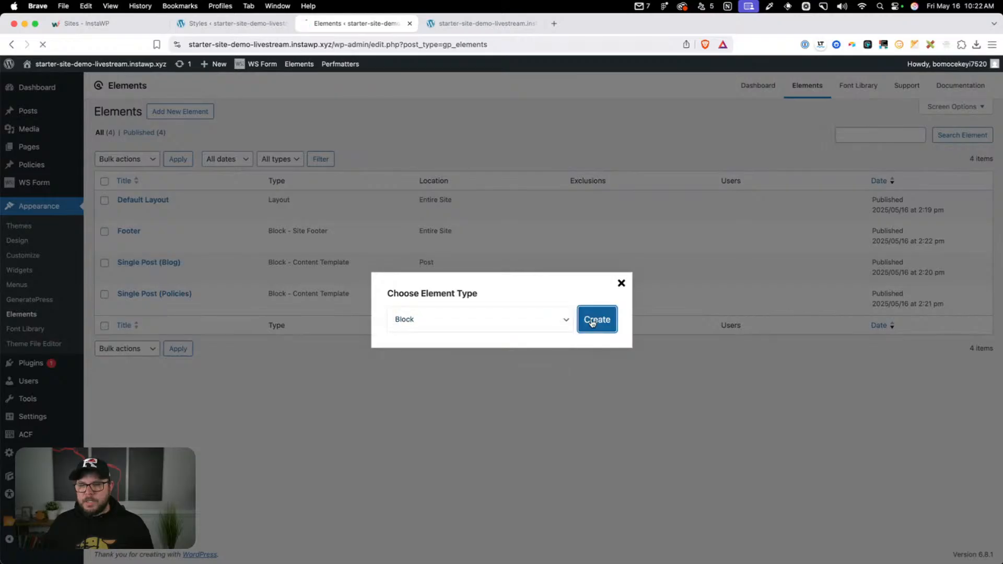
text(404)
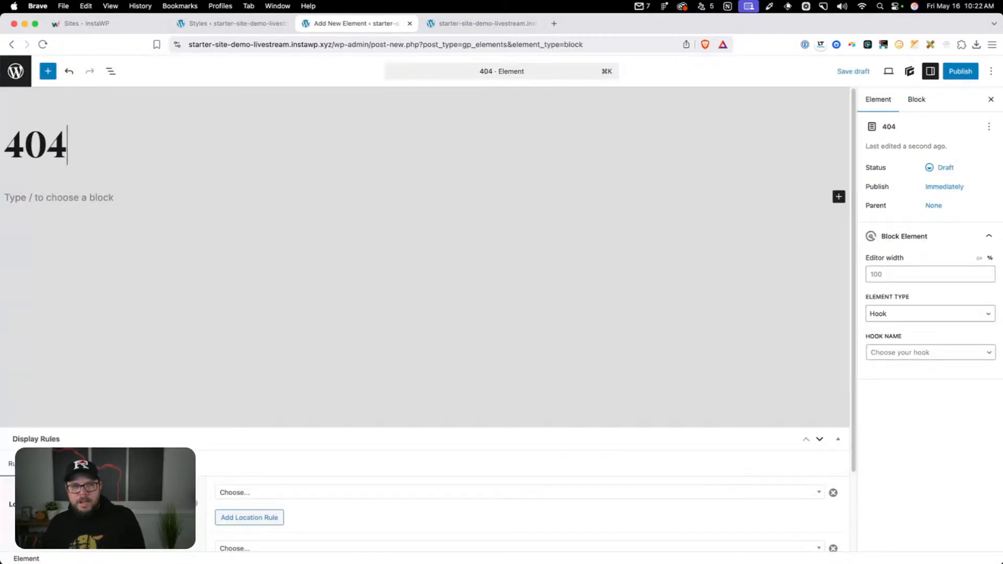
Set the 404 element's type to Content Template and its editor width to 100%
click(911, 316)
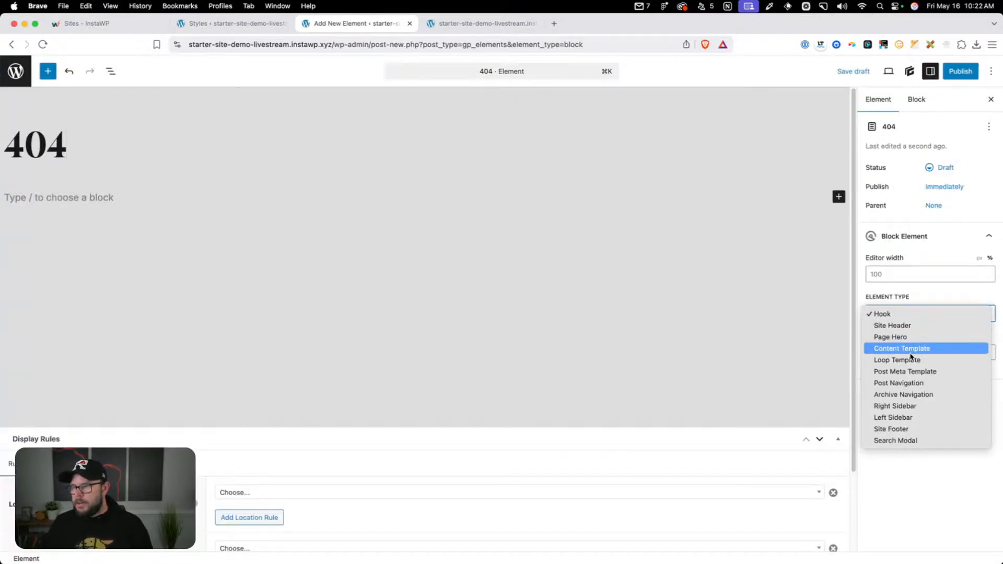
click(910, 349)
click(989, 257)
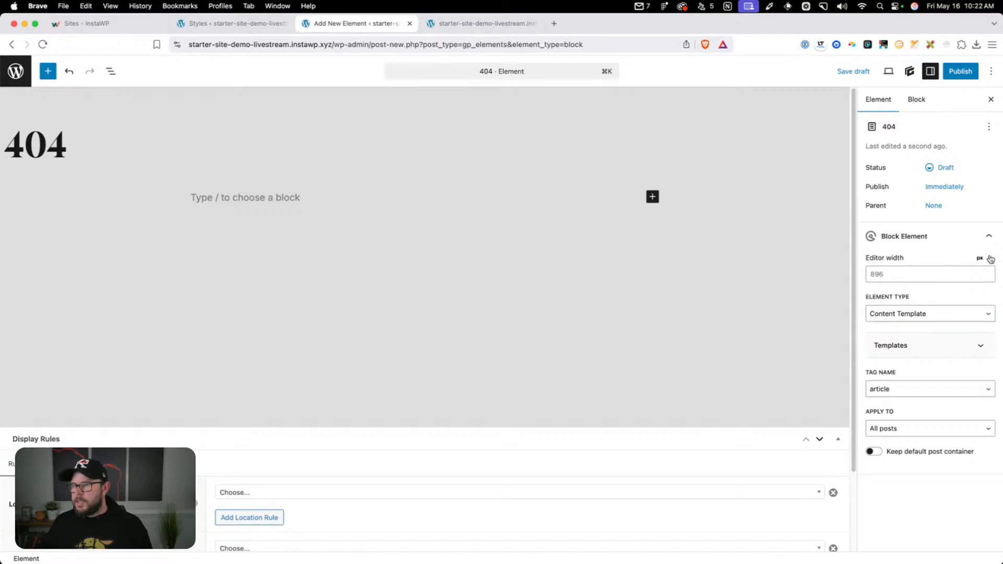
double_click(947, 275)
text(100)
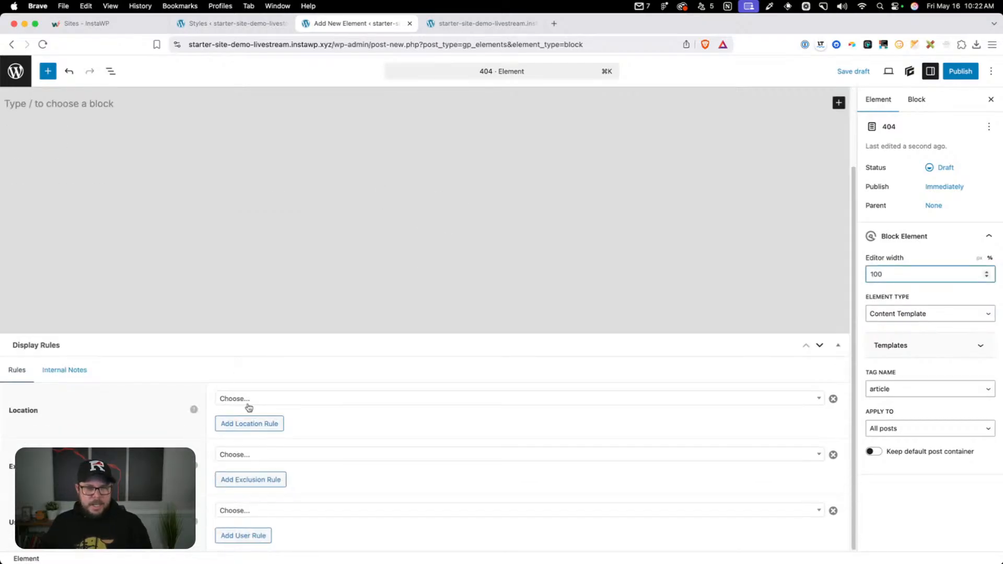
Set the 404 element's display location to 404 Template, publish it, and return to the Elements list
click(248, 402)
text(404)
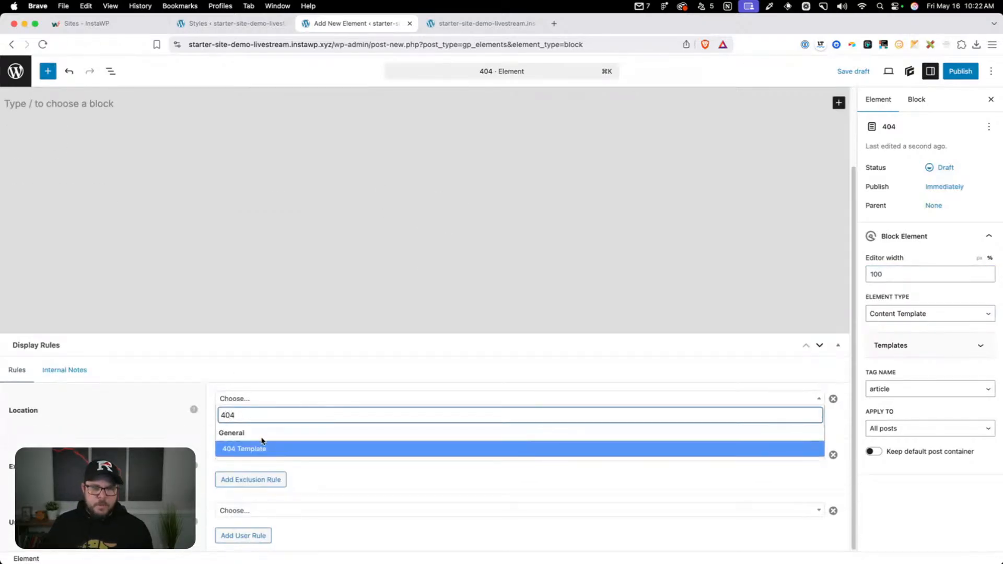
click(262, 444)
click(963, 70)
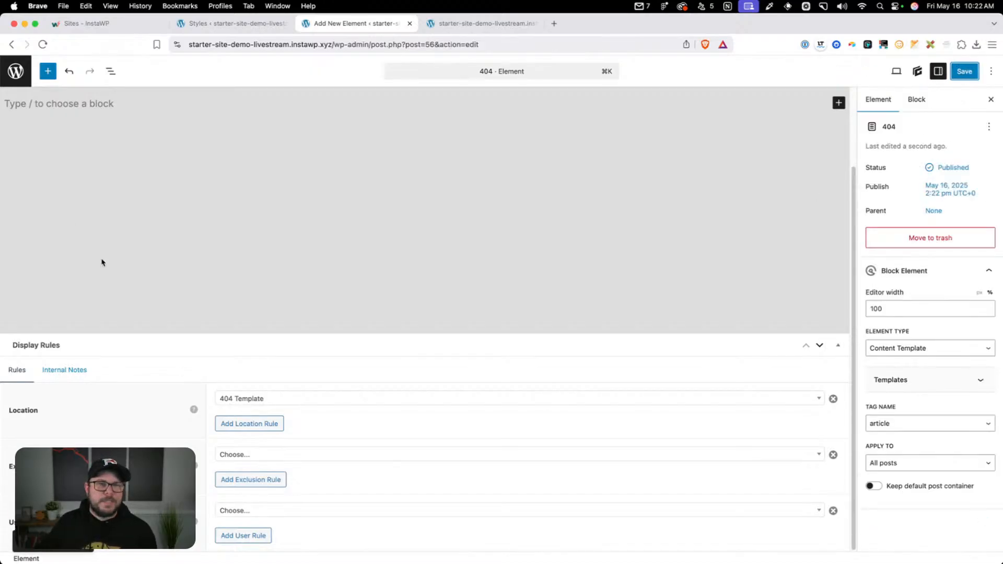
click(16, 71)
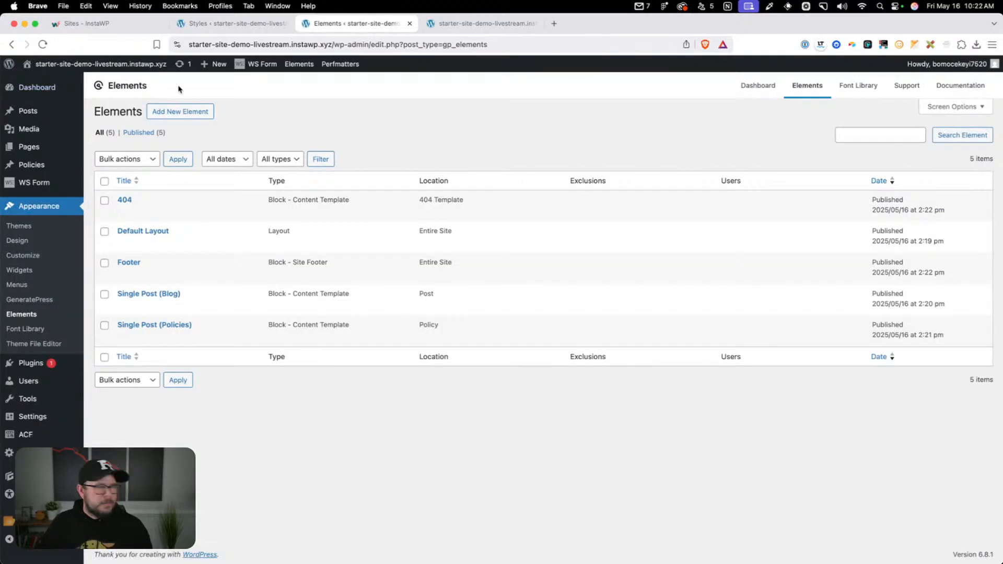
Create one more new element of type Block from the Elements list
click(193, 113)
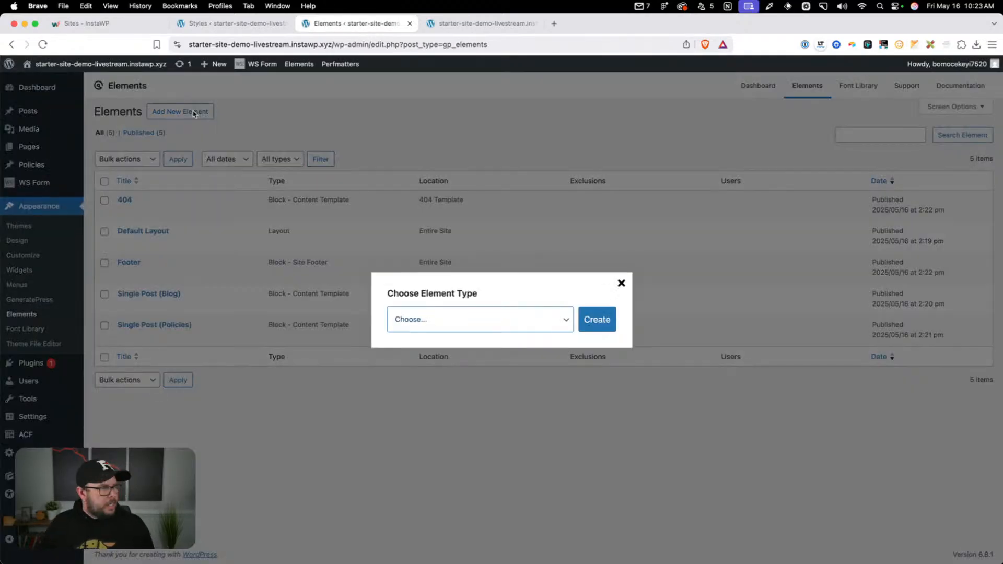
click(478, 325)
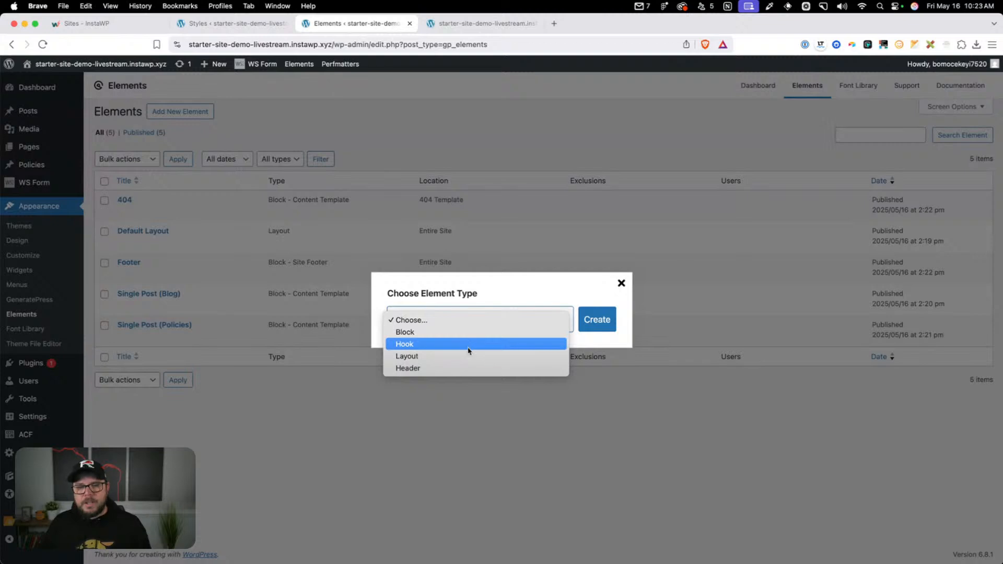
click(471, 333)
click(596, 319)
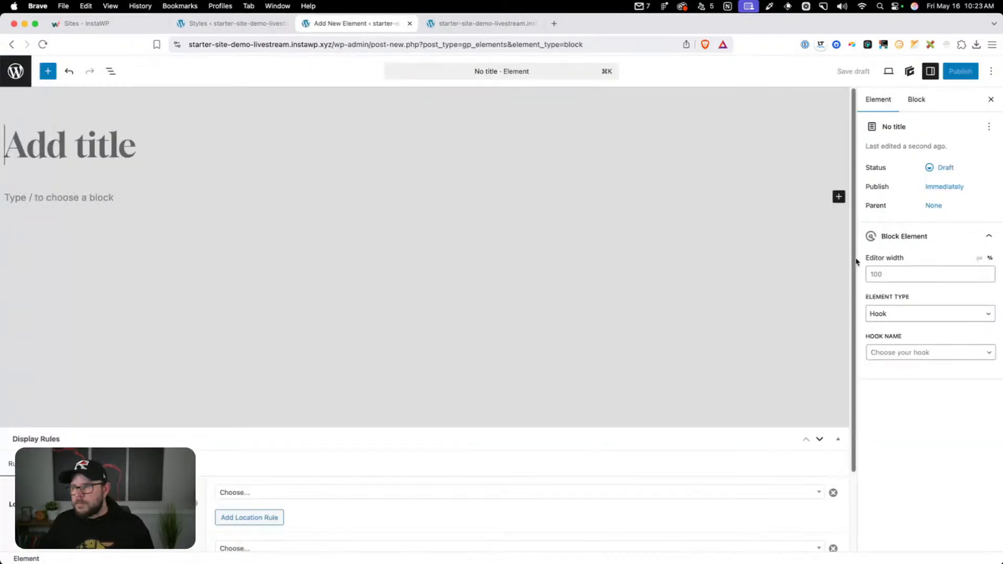
Set the new element's type to Loop Template and title it "Archive Loop"
click(903, 314)
click(915, 360)
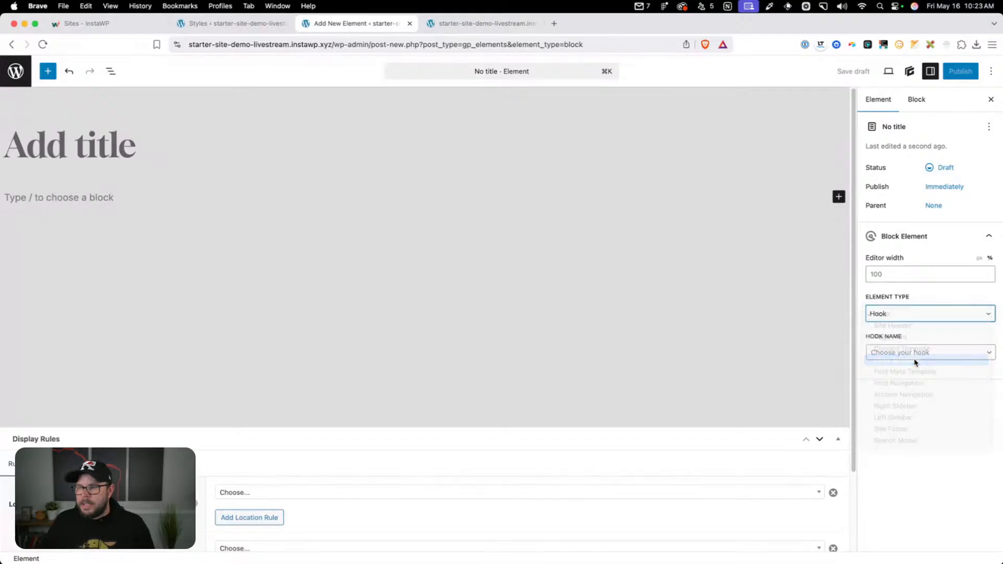
click(78, 146)
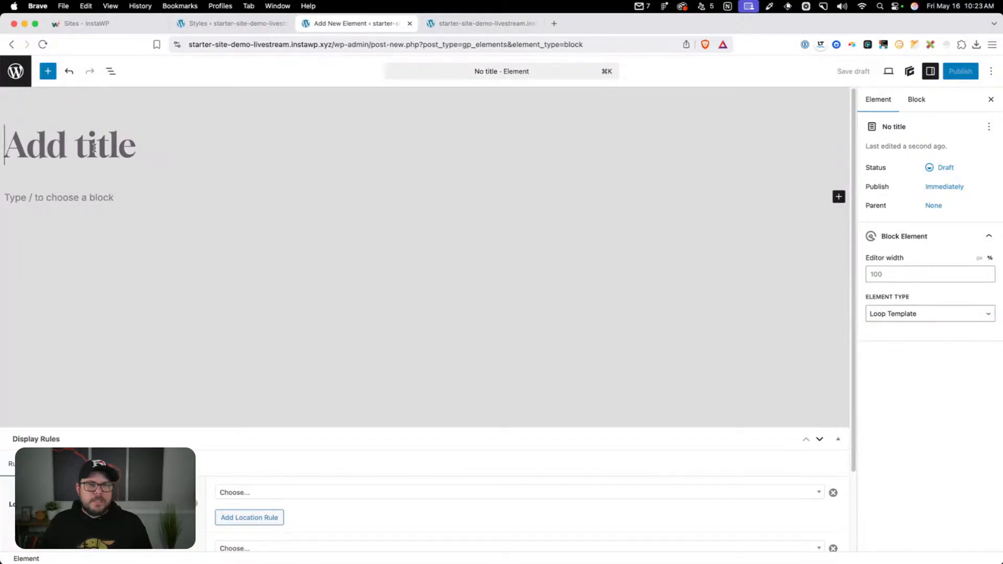
text(Archive Loop)
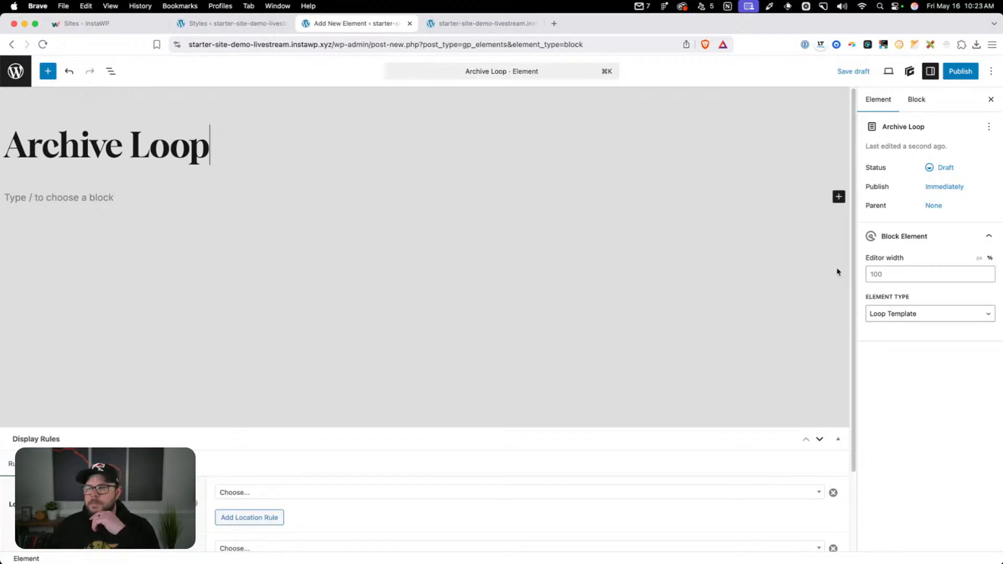
Insert a Query block in the body of the Archive Loop element
click(125, 197)
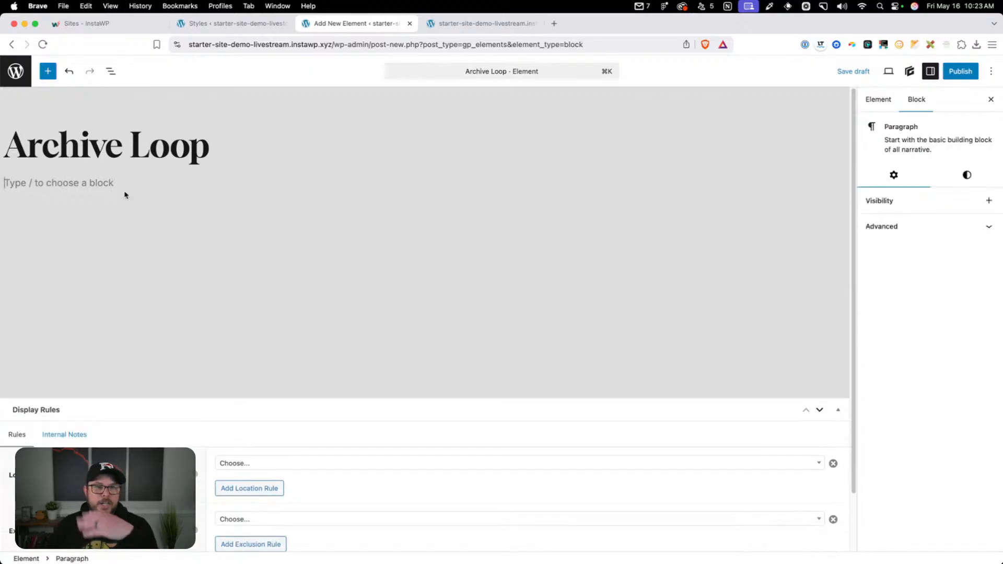
text(/quer)
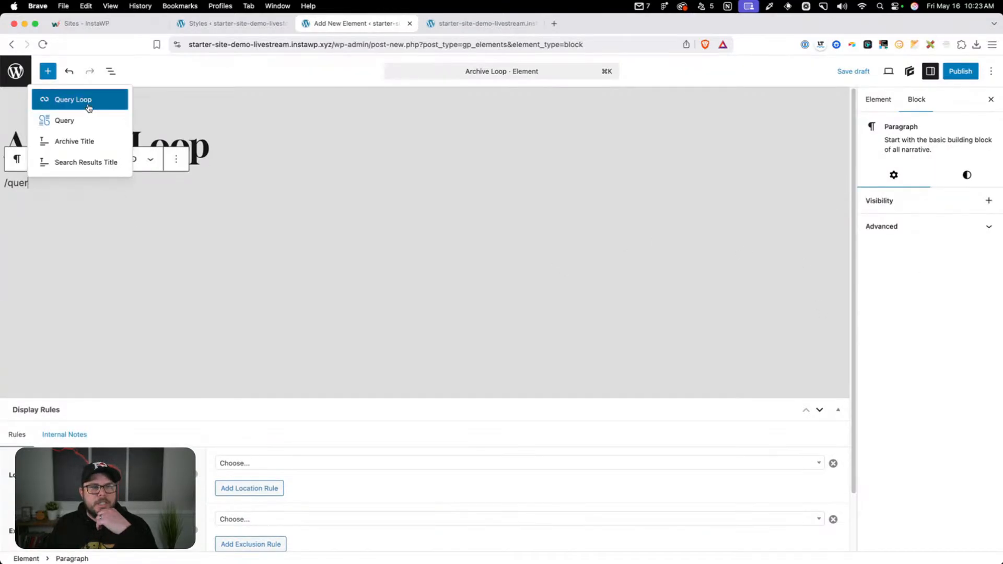
click(66, 121)
click(546, 259)
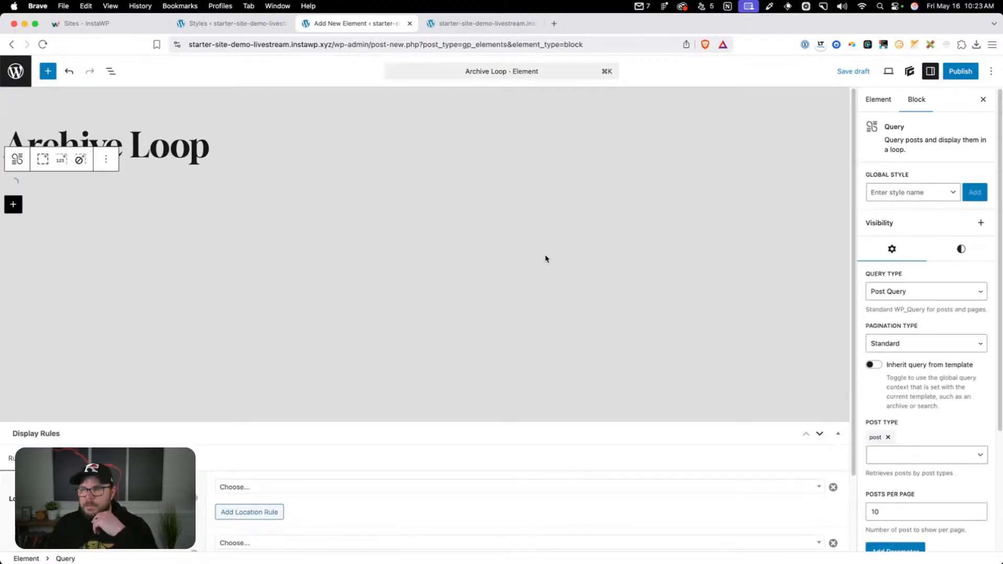
Show the block list and make the Query block inherit its query from the template
click(110, 71)
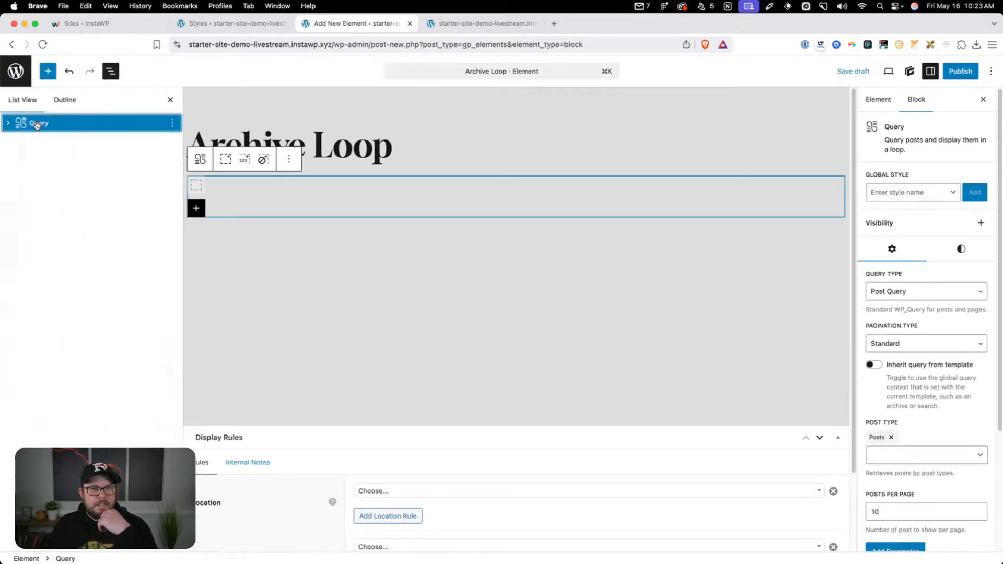
scroll(914, 335, down, 2)
click(873, 308)
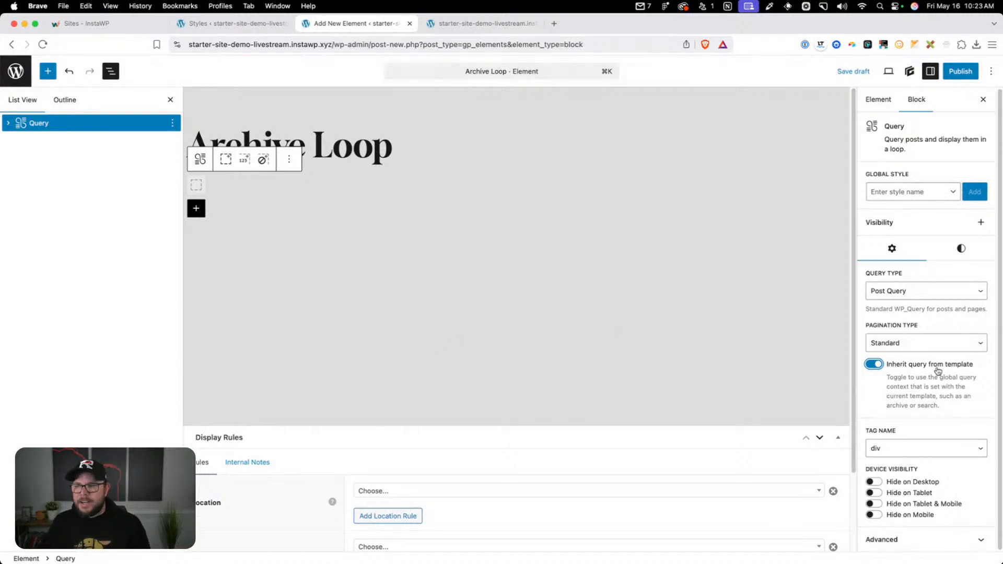
Set the Archive Loop element's display location to All Archives and publish the element
scroll(459, 428, down, 3)
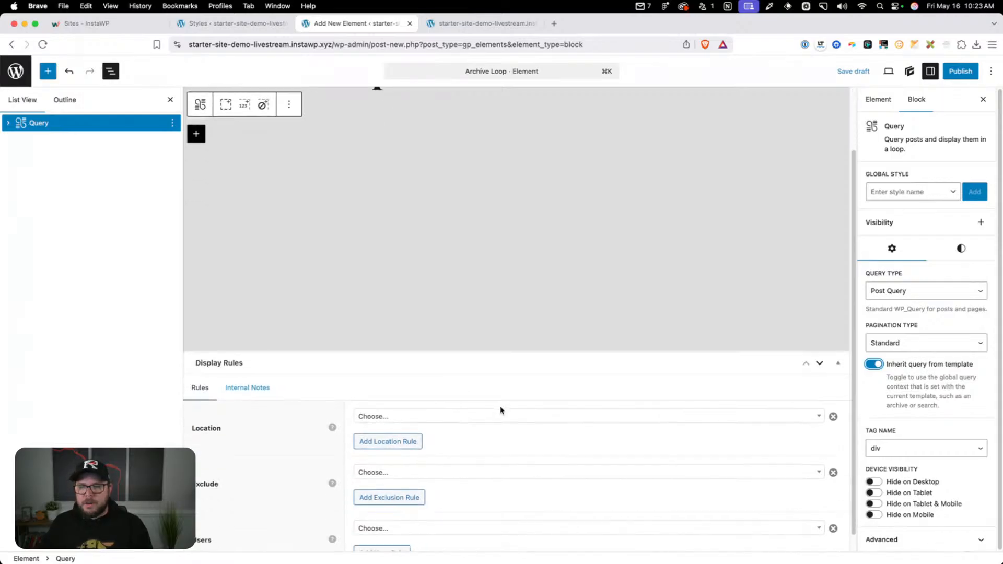
click(462, 418)
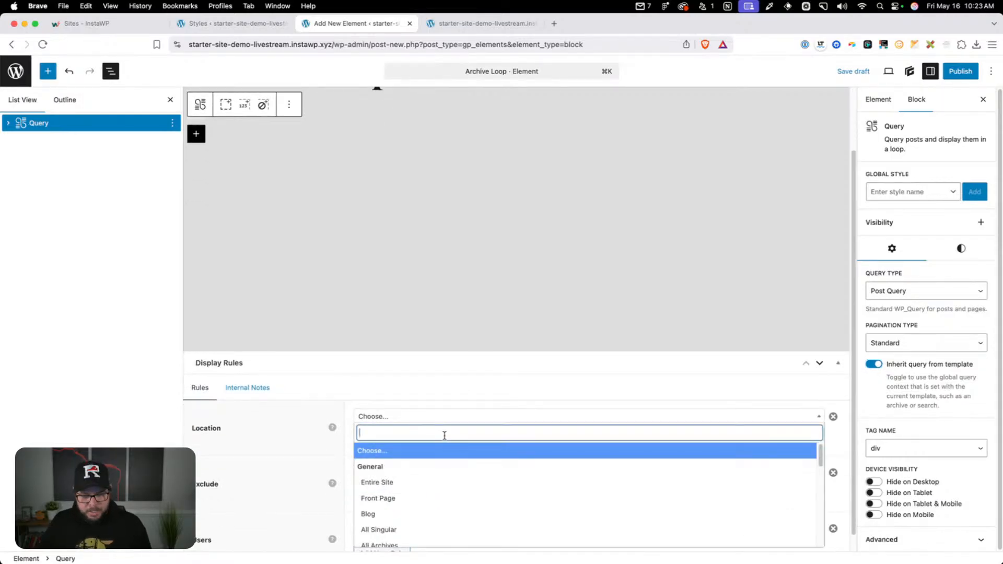
text(arch)
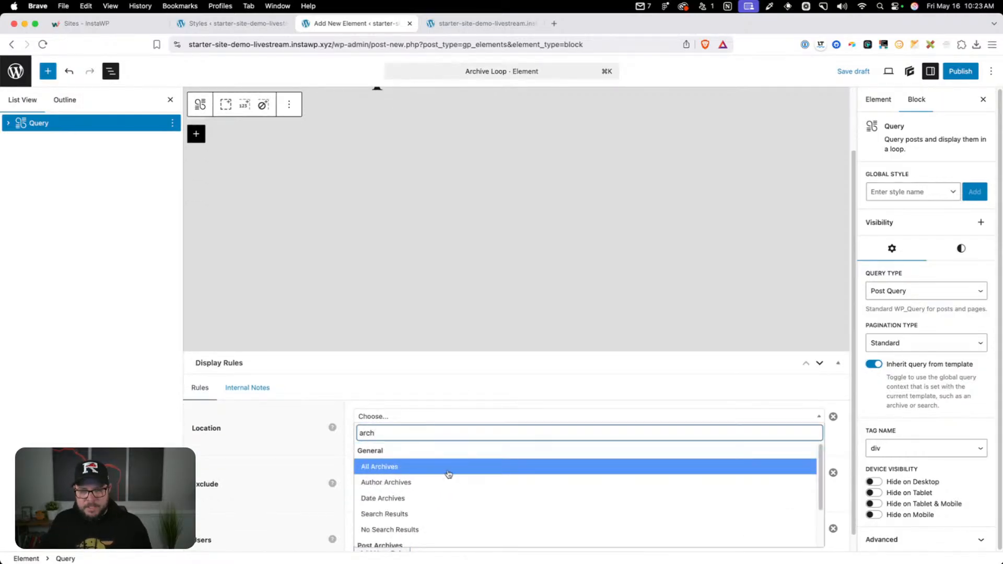
click(447, 470)
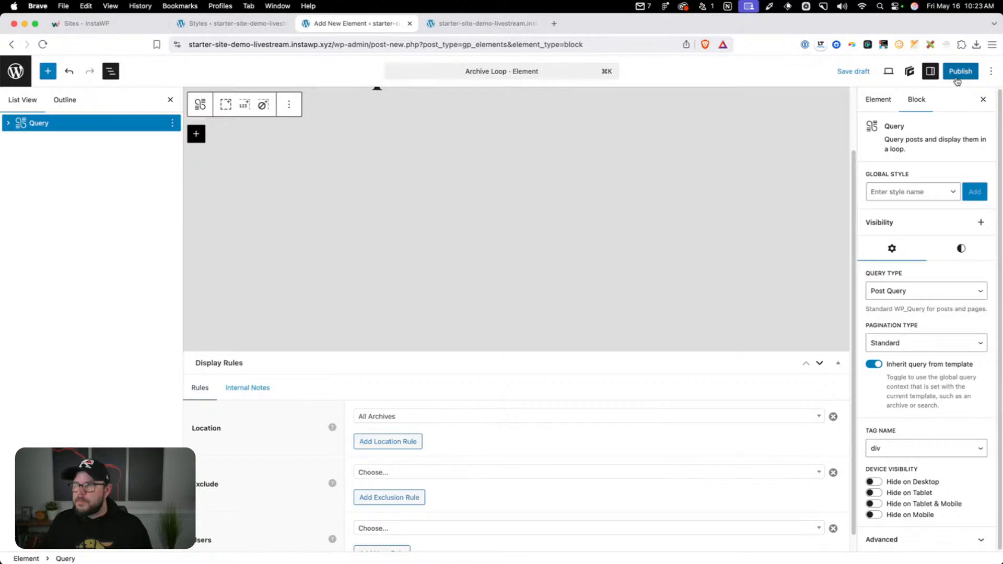
click(958, 73)
click(959, 74)
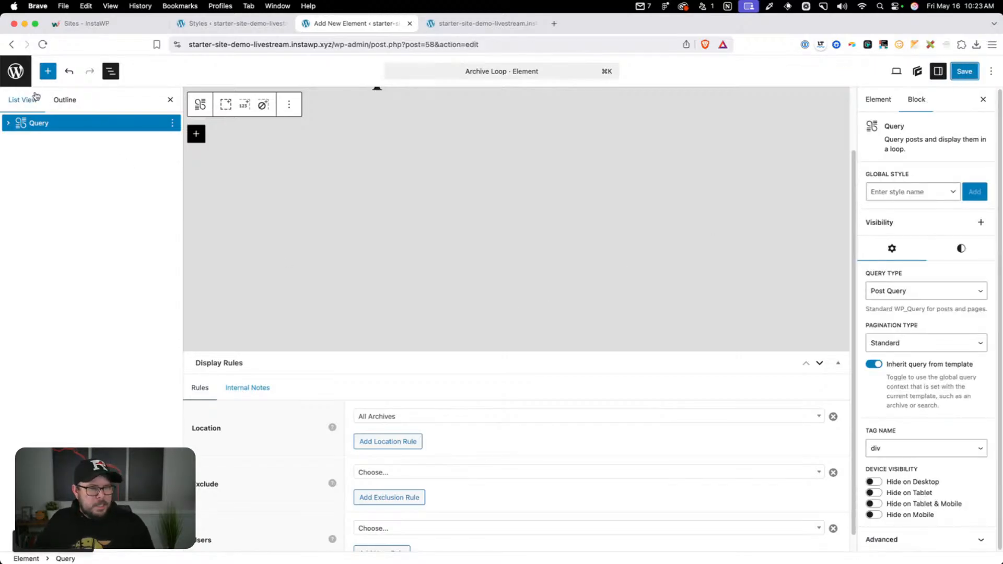
Return to the Elements list and create another new element of type Block
click(16, 79)
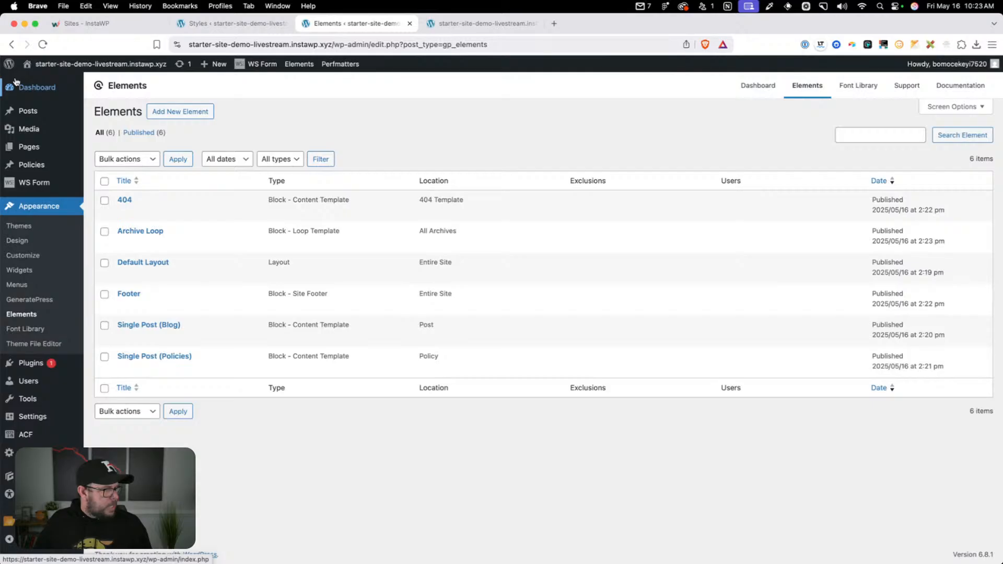
click(192, 116)
click(442, 324)
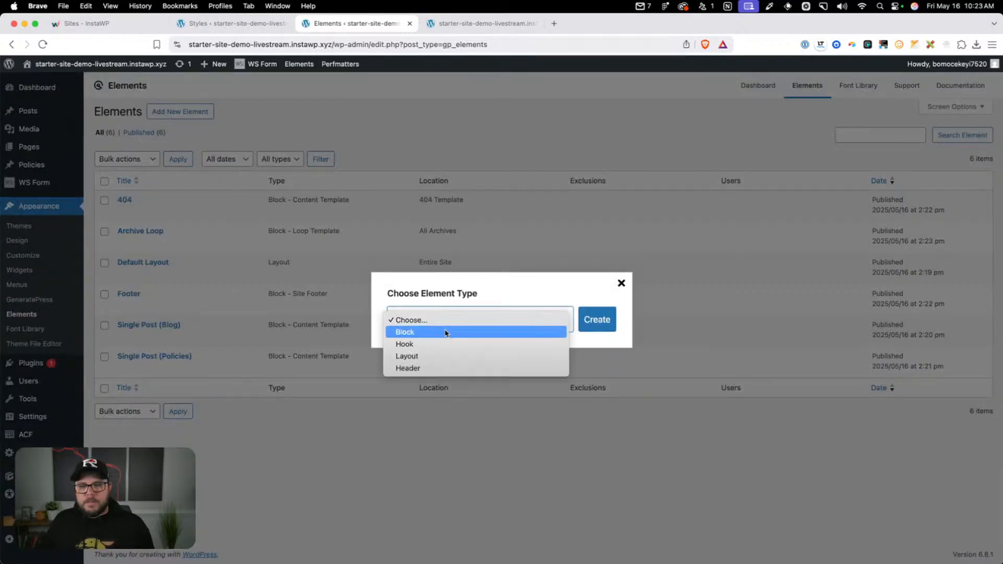
click(434, 334)
click(587, 319)
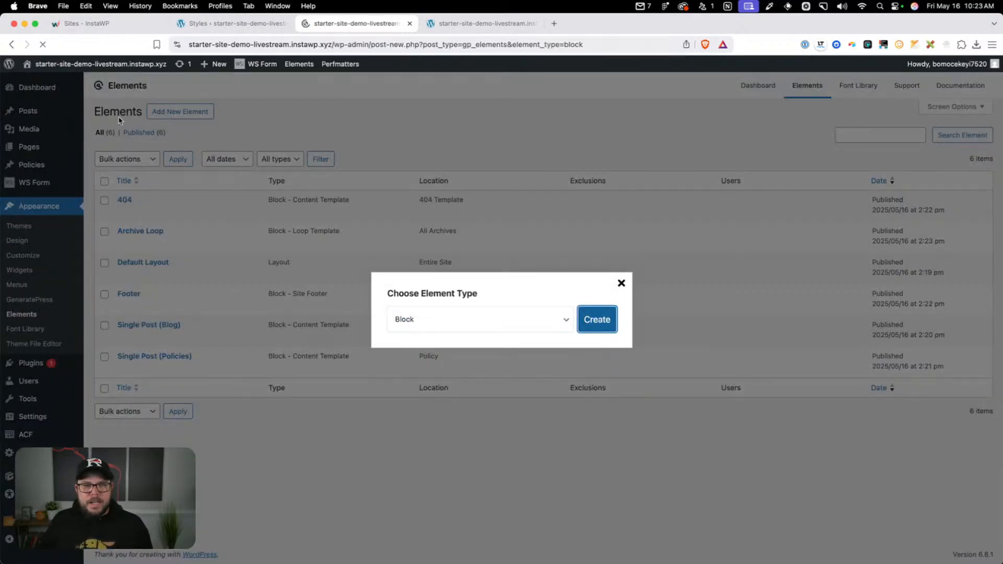
Title the new element "Search Results" and make it a Content Template with an editor width of 100%
text(Search)
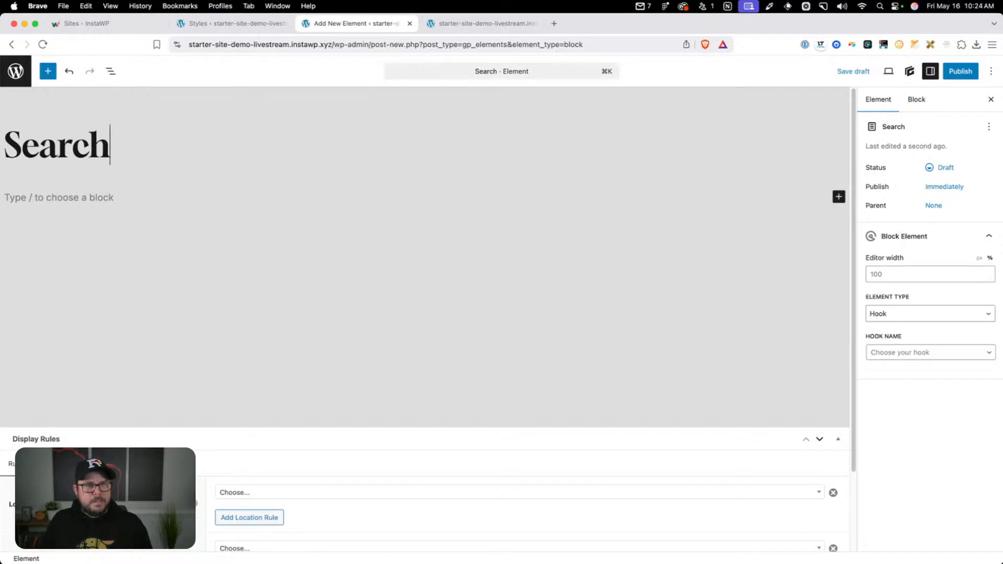
text( Results)
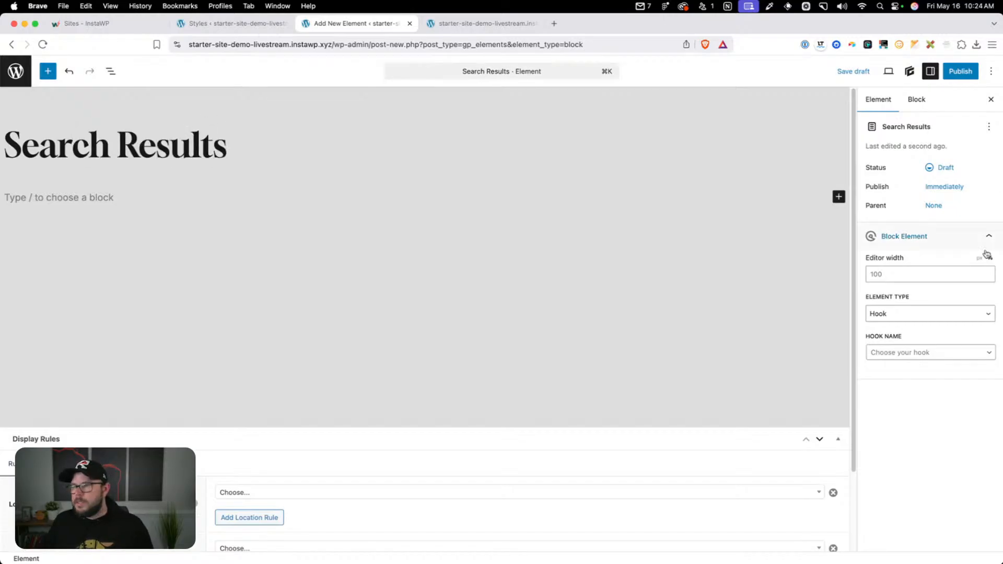
click(907, 315)
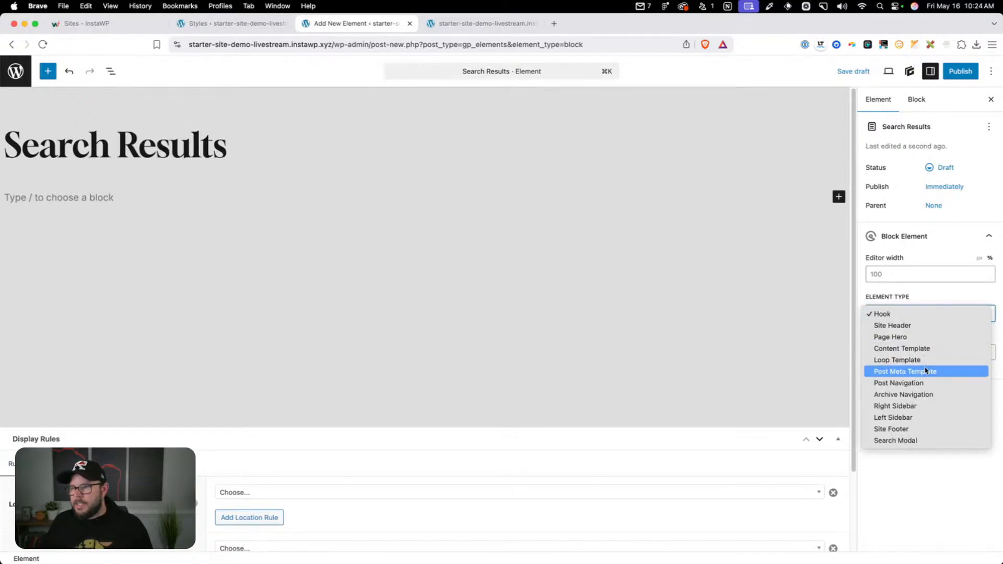
click(923, 348)
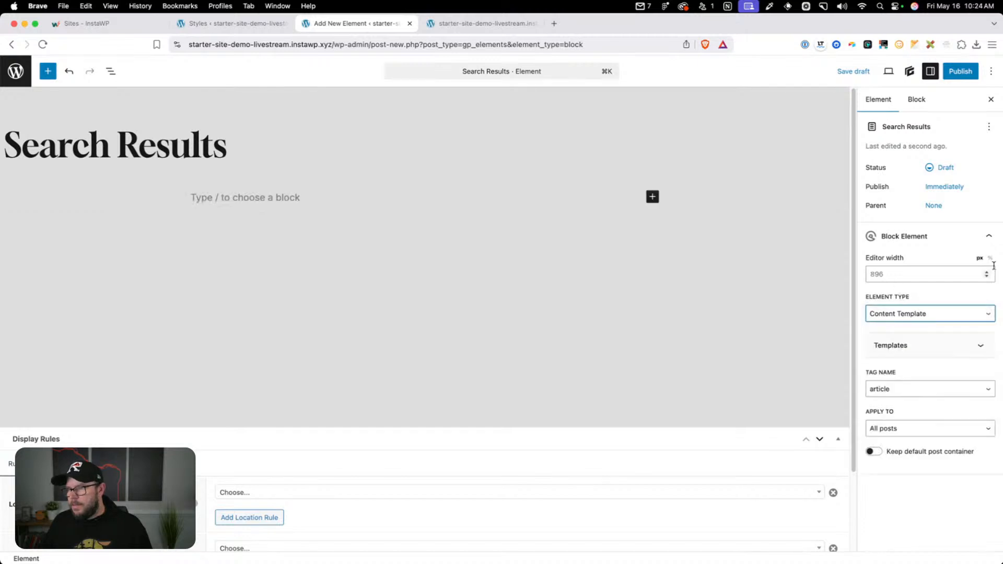
click(924, 279)
text(100)
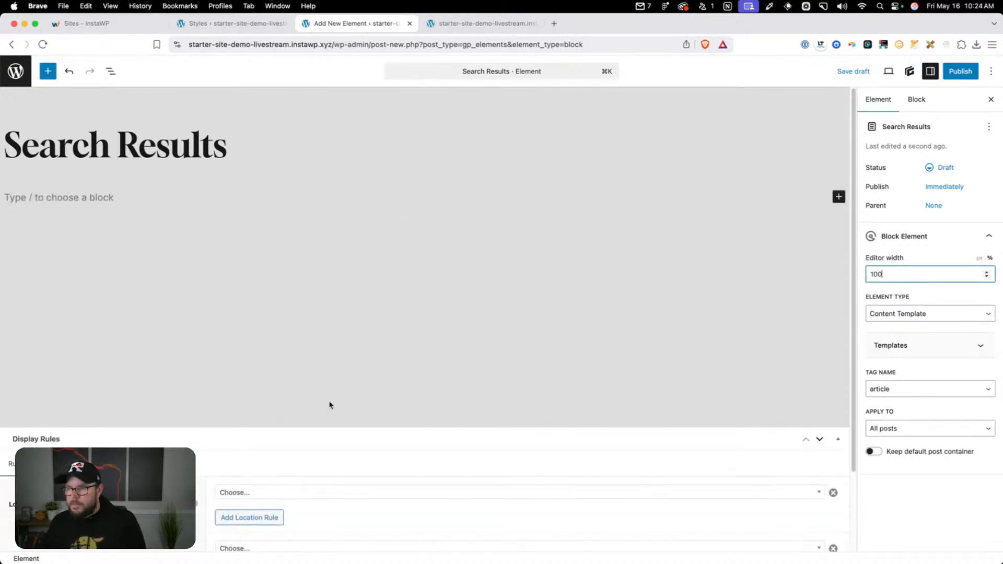
Set the first display location rule of the Search Results element to Search Results
click(269, 494)
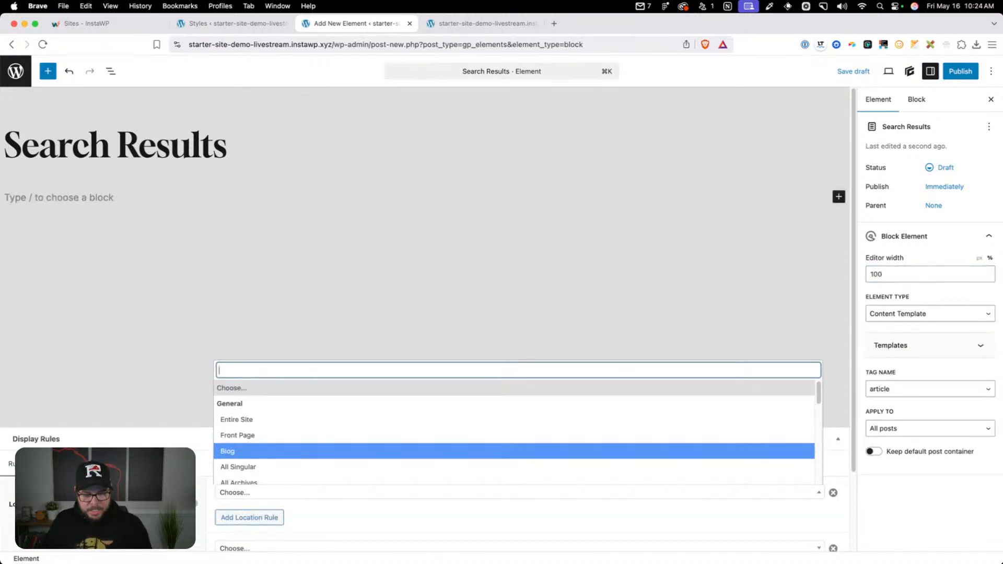
text(serach)
key(BackSpace)
key(BackSpace)
key(BackSpace)
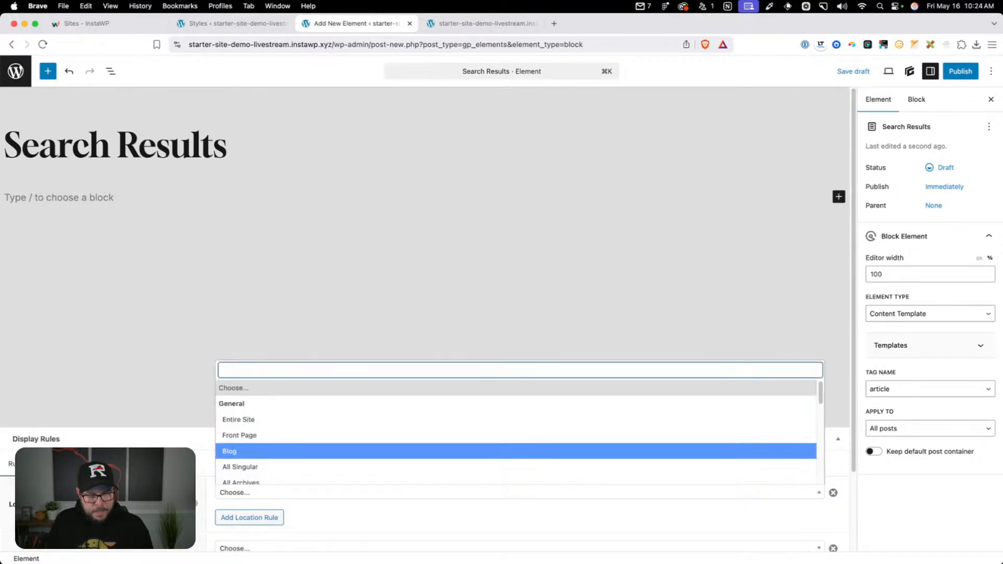
text(sear)
click(291, 463)
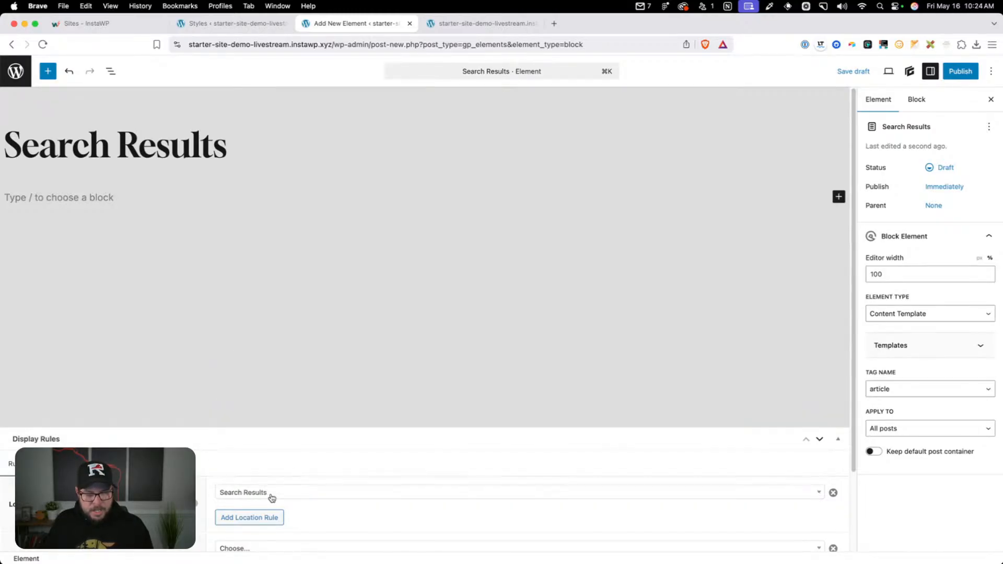
Add a second location rule for No Search Results and publish the element
scroll(261, 470, down, 2)
click(256, 423)
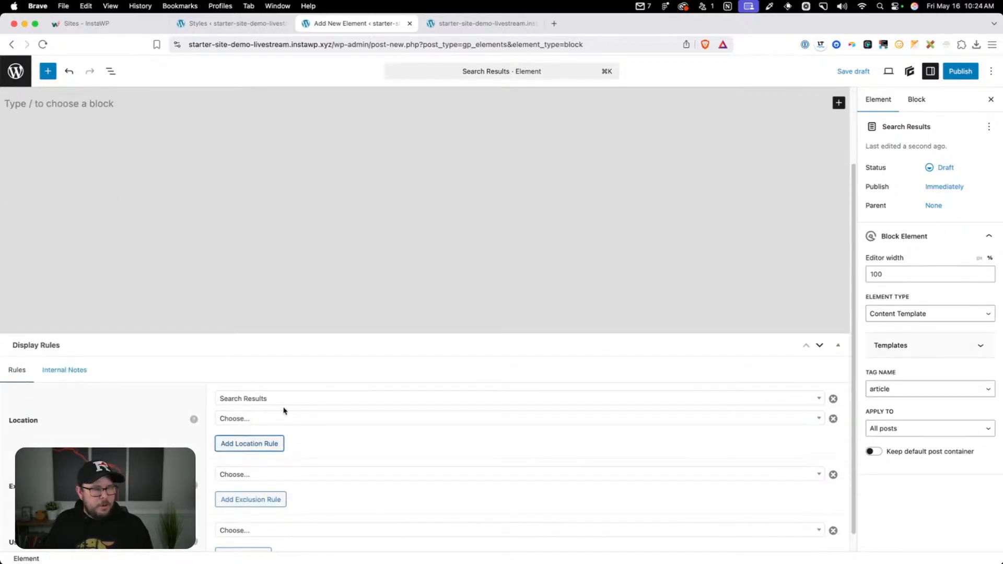
click(285, 418)
text(no sea)
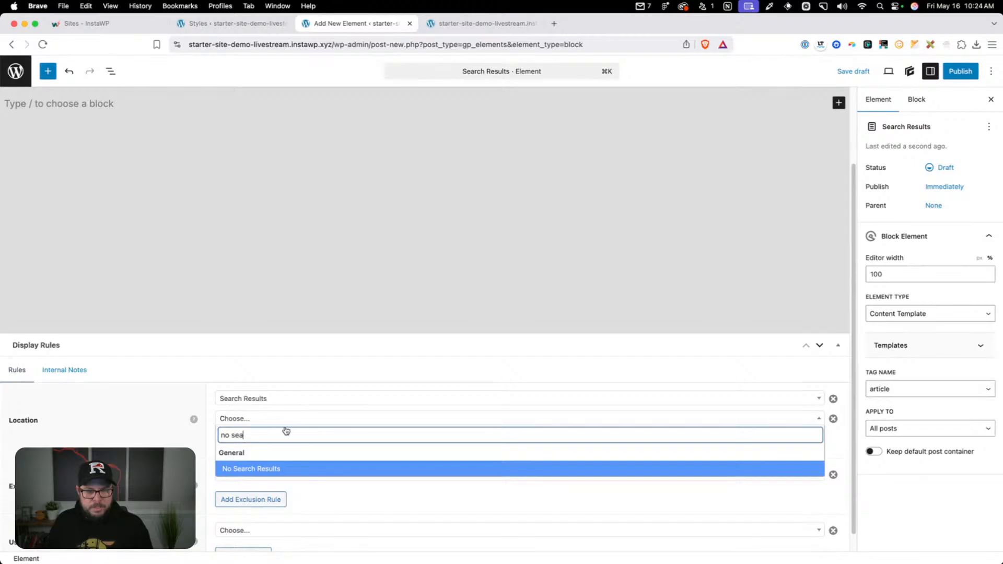
click(286, 470)
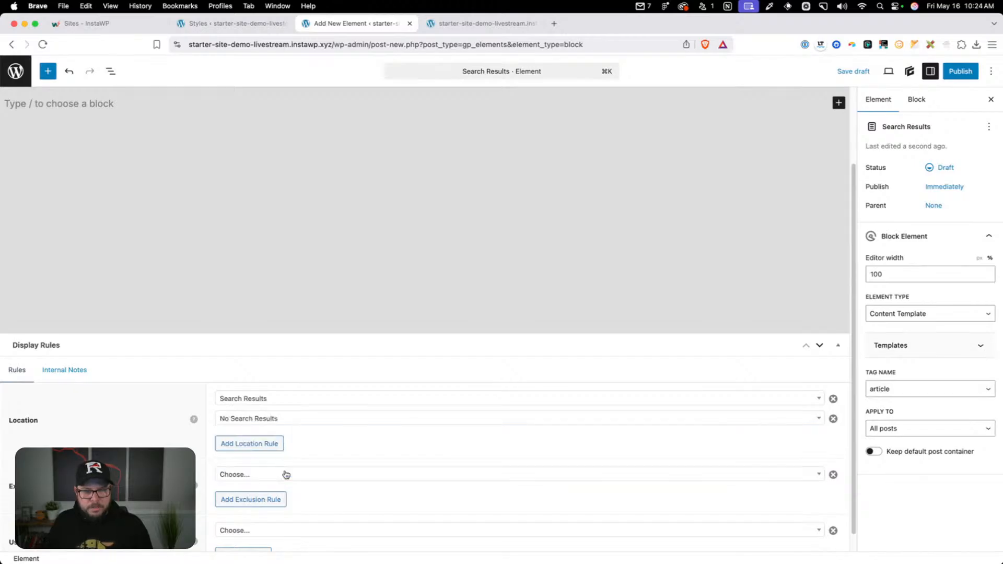
click(955, 73)
click(958, 70)
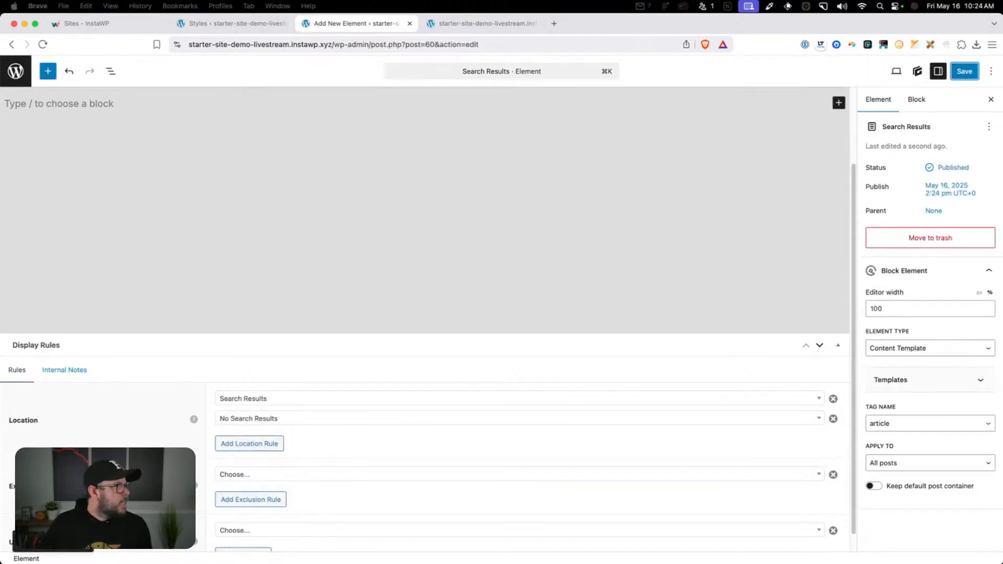
Switch to the 2024 Starter site's window and open its Search Results loop template from the Elements list
drag(99, 136, 403, 64)
scroll(228, 345, down, 1)
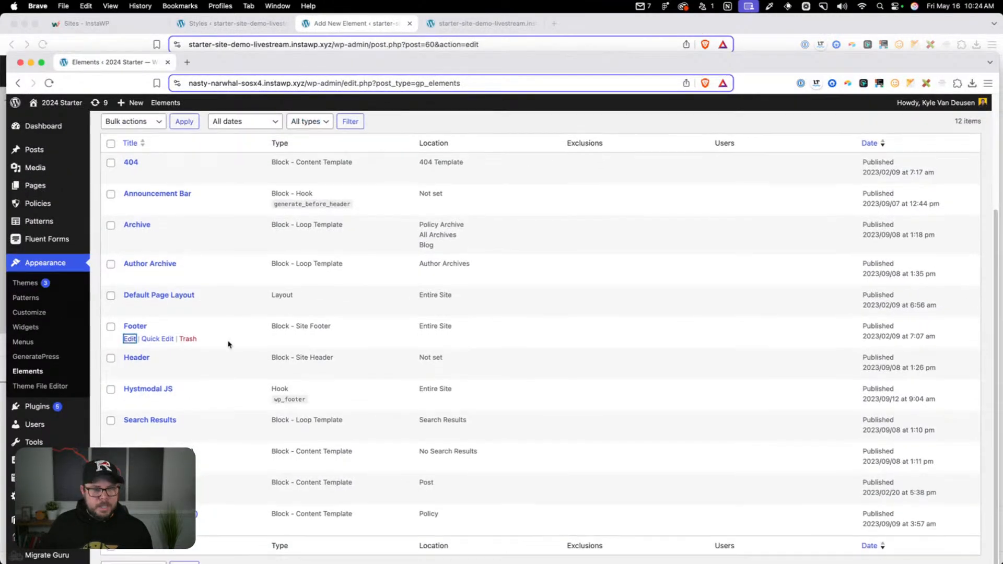
scroll(214, 343, up, 2)
scroll(213, 335, down, 3)
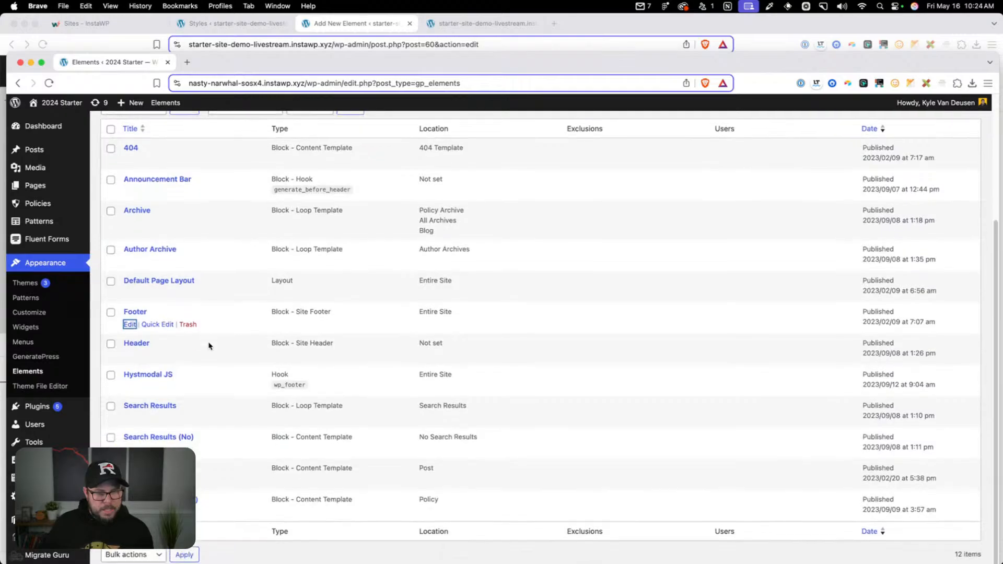
click(130, 414)
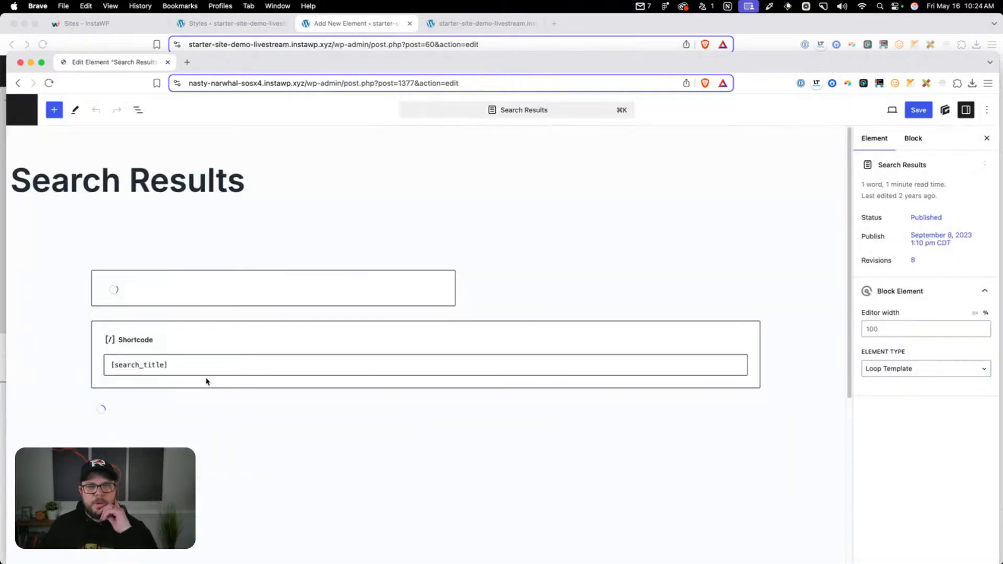
Examine the search title shortcode and the Query Loop block's settings in the 2024 Starter's Search Results template
click(128, 337)
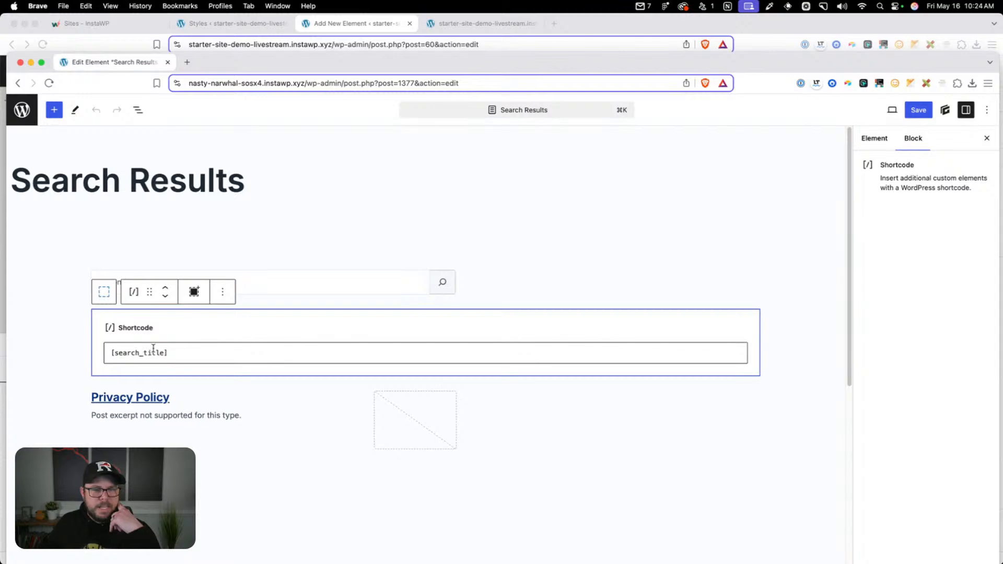
scroll(153, 348, down, 1)
click(229, 395)
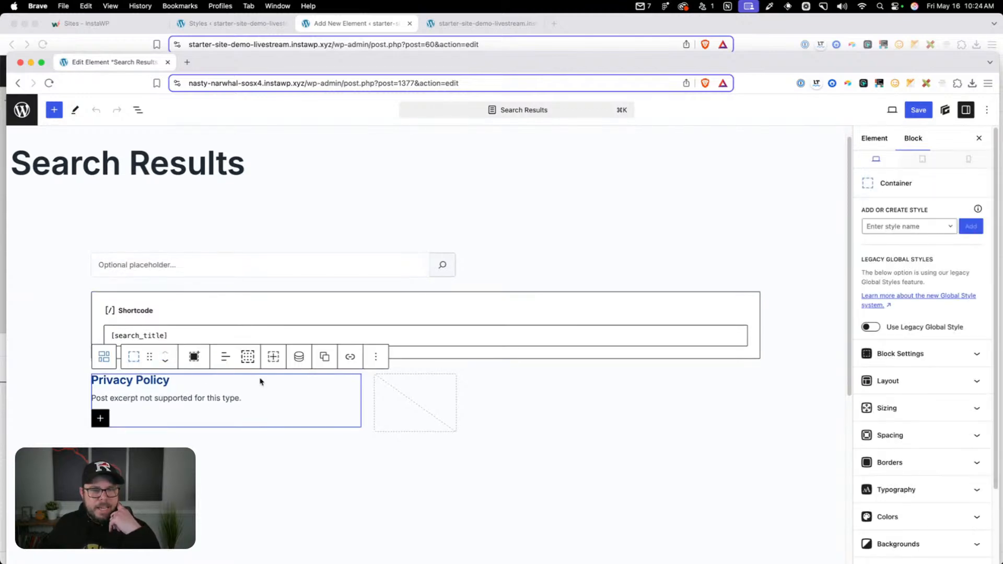
click(108, 361)
click(106, 361)
click(106, 360)
click(105, 359)
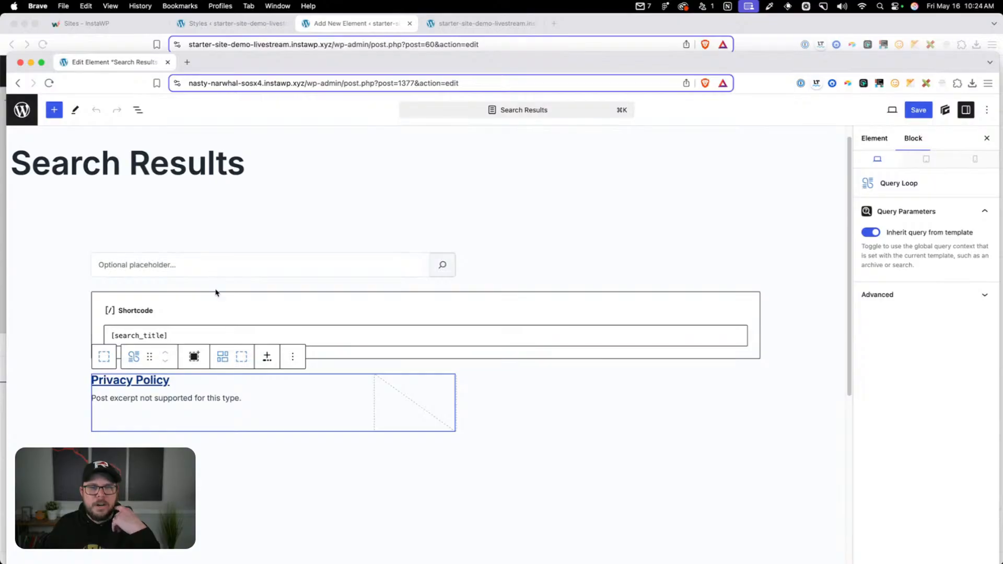
Open albitzmiloe.com/?s=invest in a new browser tab and look over its search results page
click(189, 65)
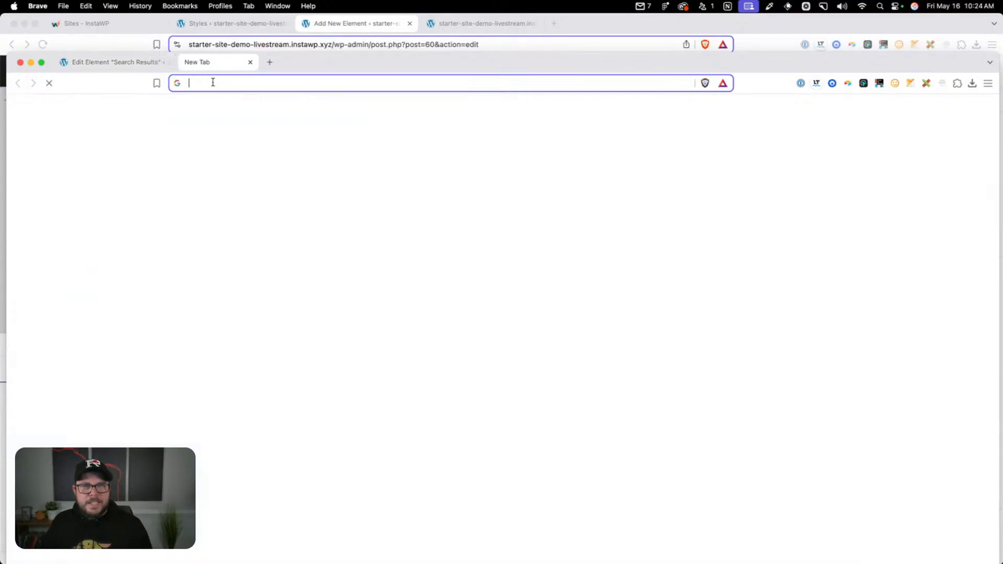
text(albi)
key(Right)
text(/)
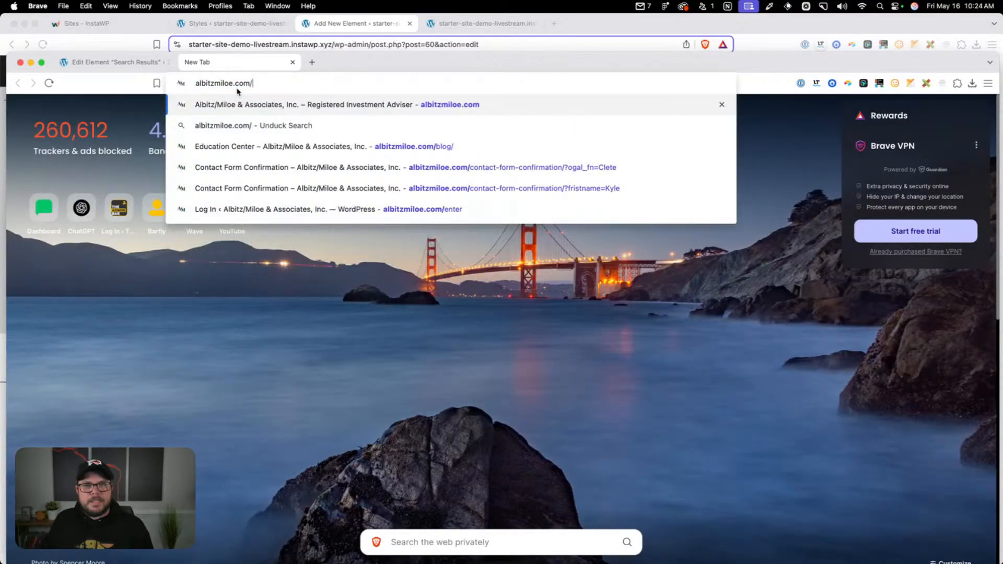
text(?s=invest)
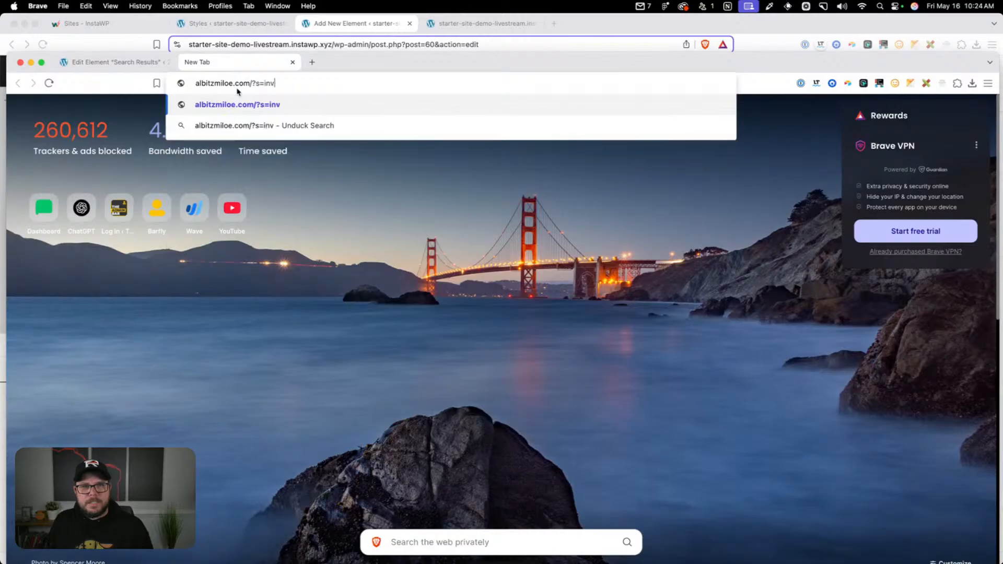
key(Return)
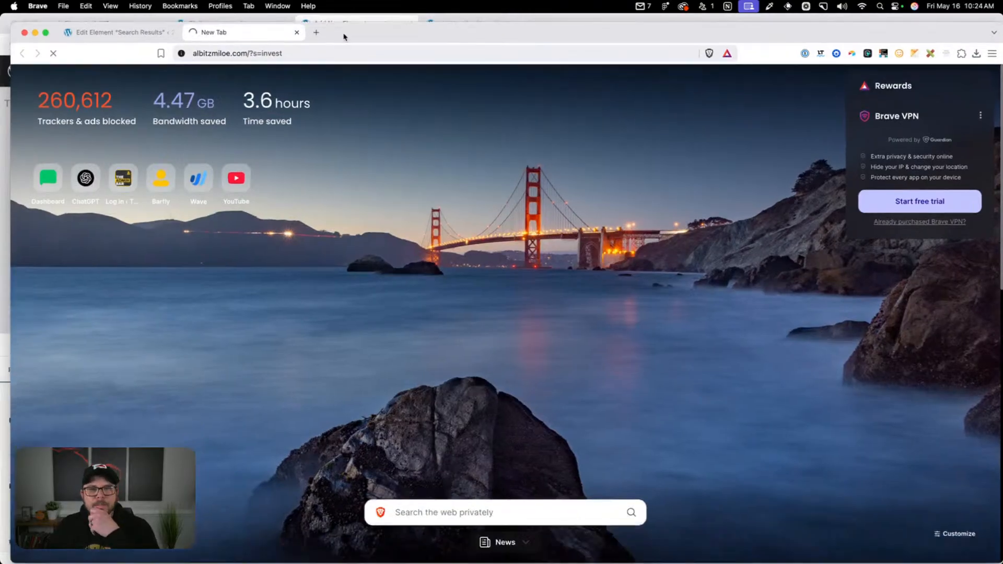
drag(340, 66, 345, 36)
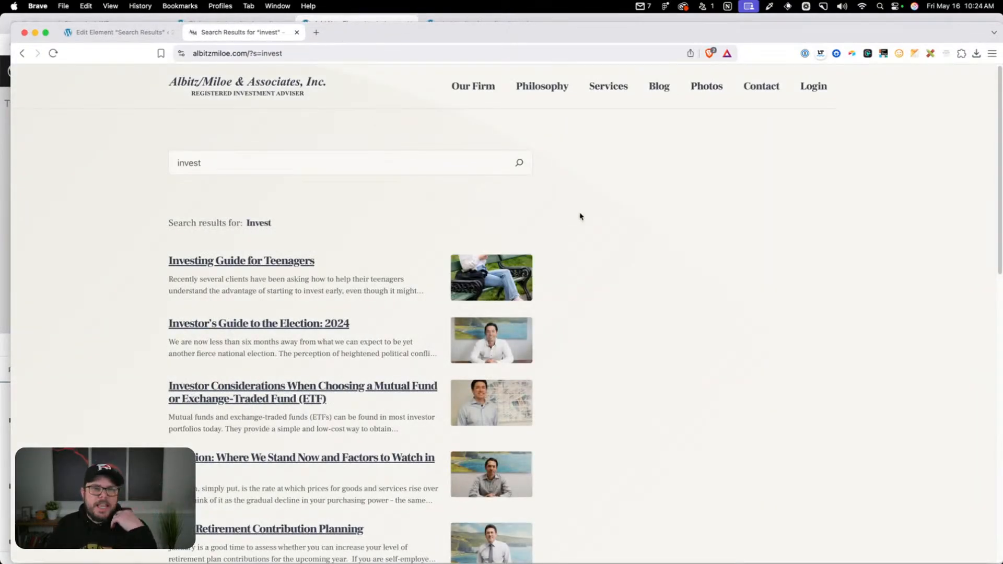
scroll(603, 215, down, 2)
scroll(604, 219, up, 2)
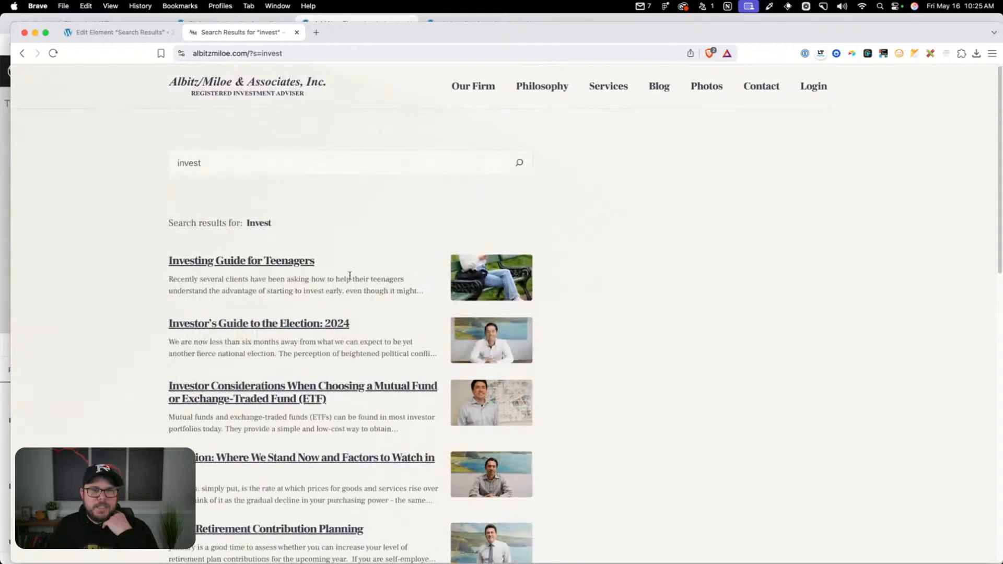
Compare the live page's "Search results for" heading with the search_title shortcode in the Search Results template
click(116, 32)
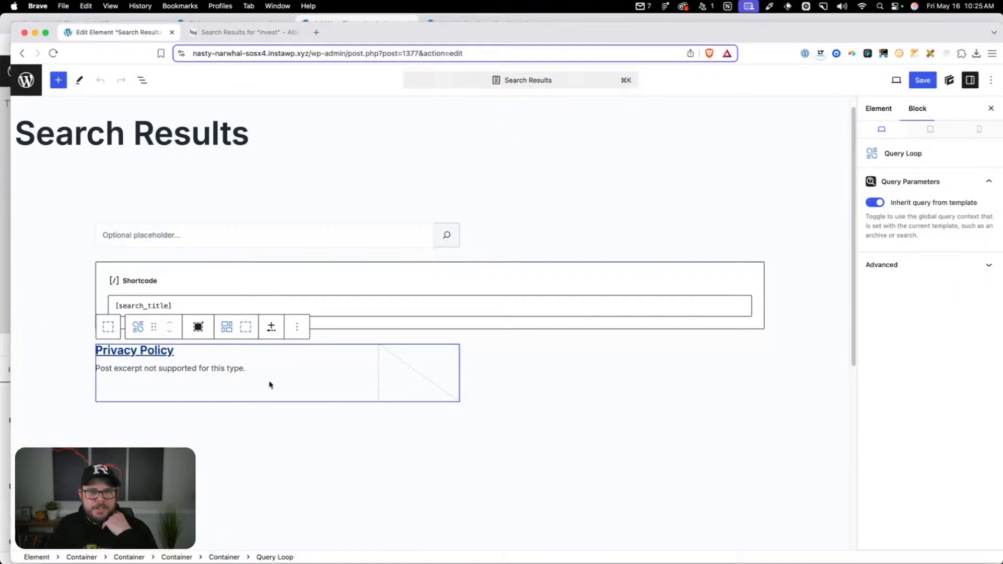
click(255, 33)
drag(282, 229, 230, 223)
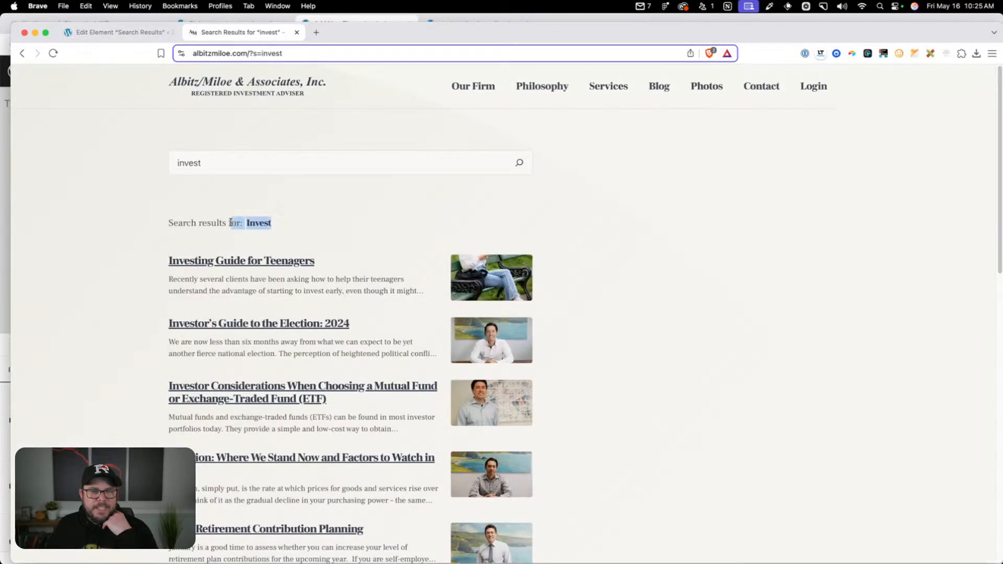
click(229, 223)
click(140, 35)
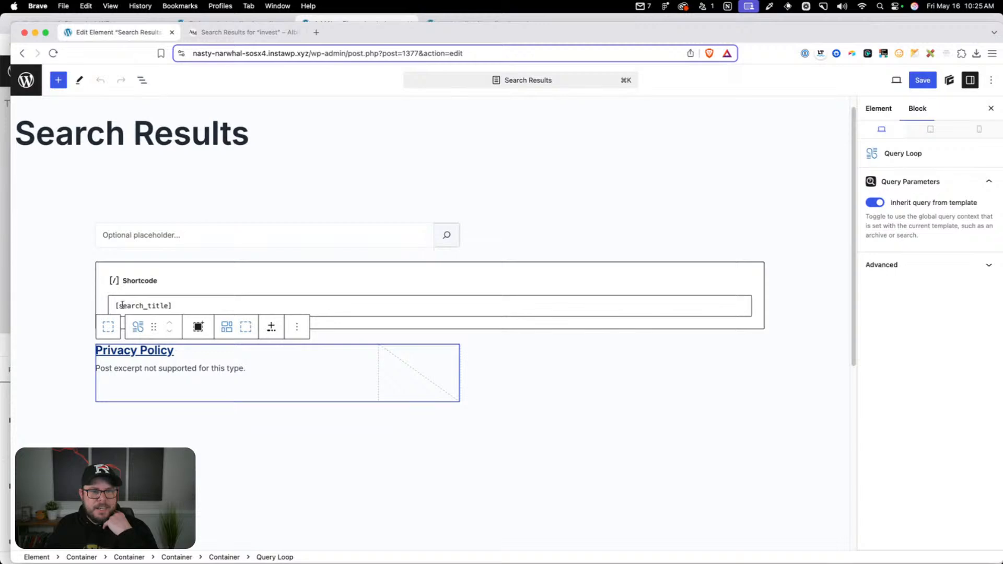
Examine the live site's search results page for "invest", from the search field down through the listed posts to the footer
click(231, 32)
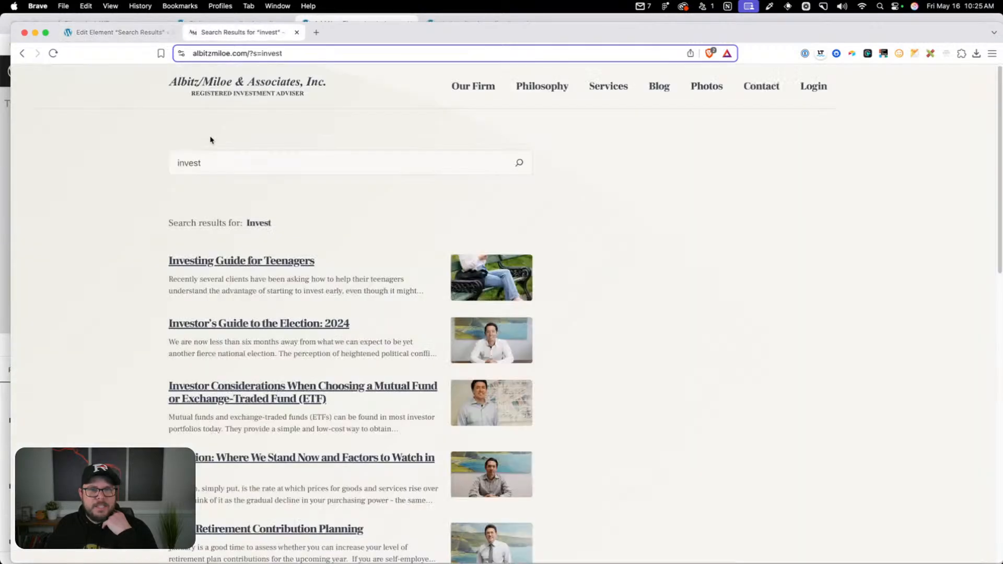
scroll(281, 290, down, 5)
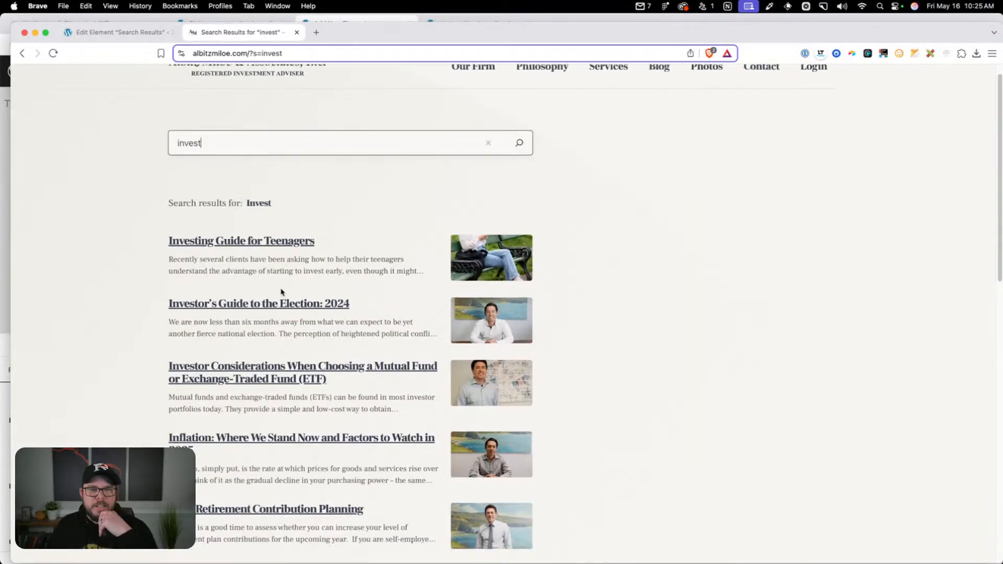
scroll(285, 287, up, 5)
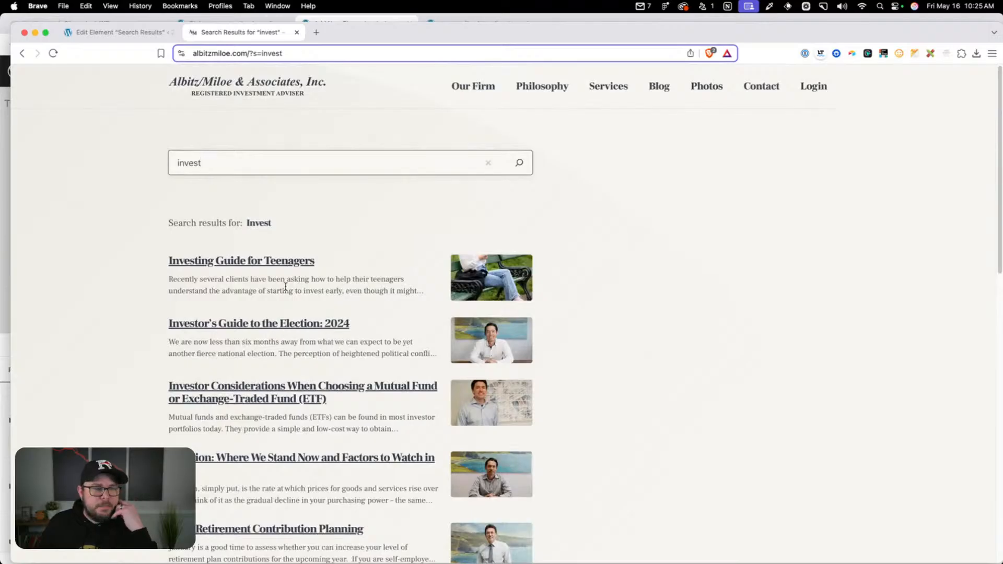
scroll(560, 312, down, 10)
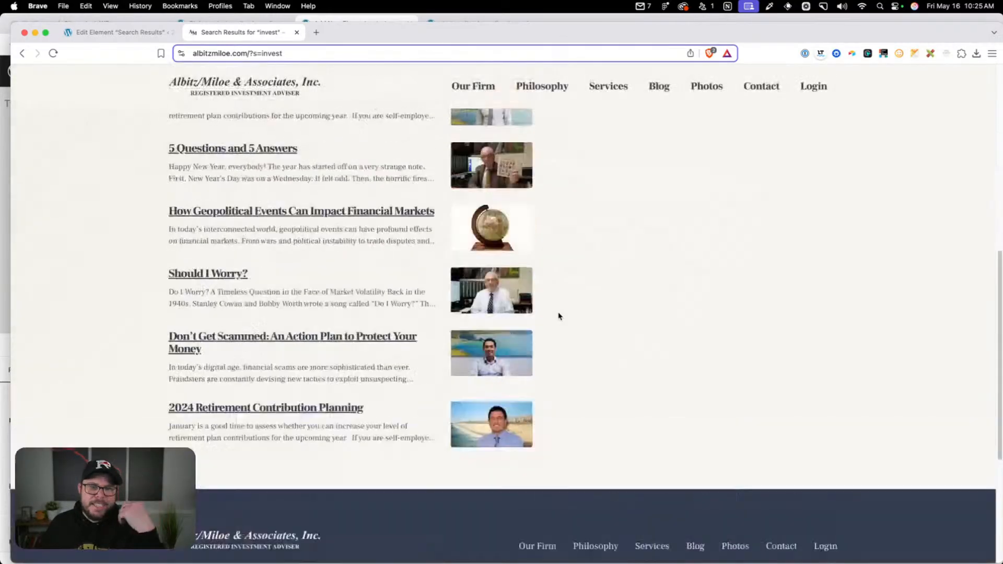
scroll(559, 315, up, 10)
scroll(559, 327, down, 3)
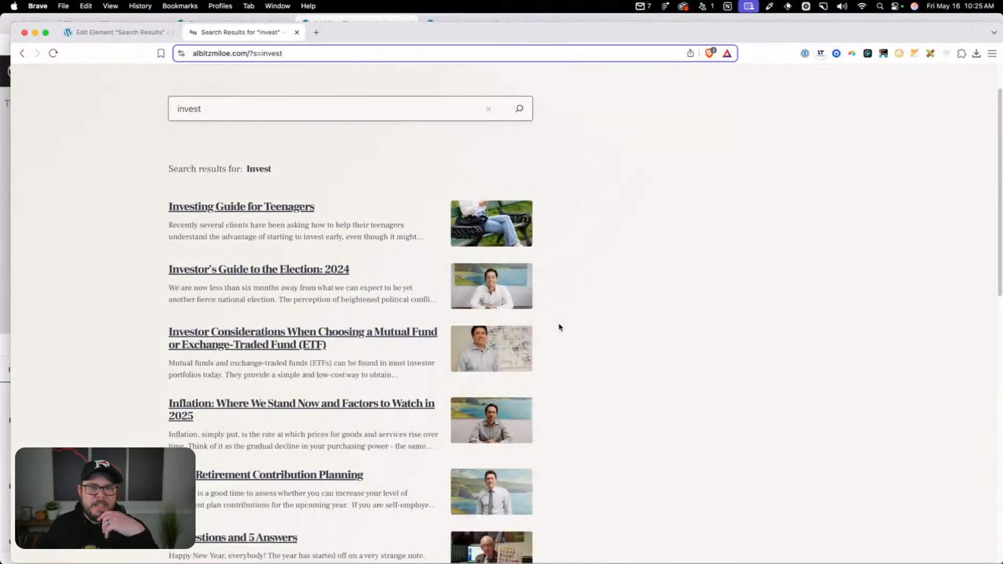
scroll(520, 210, up, 3)
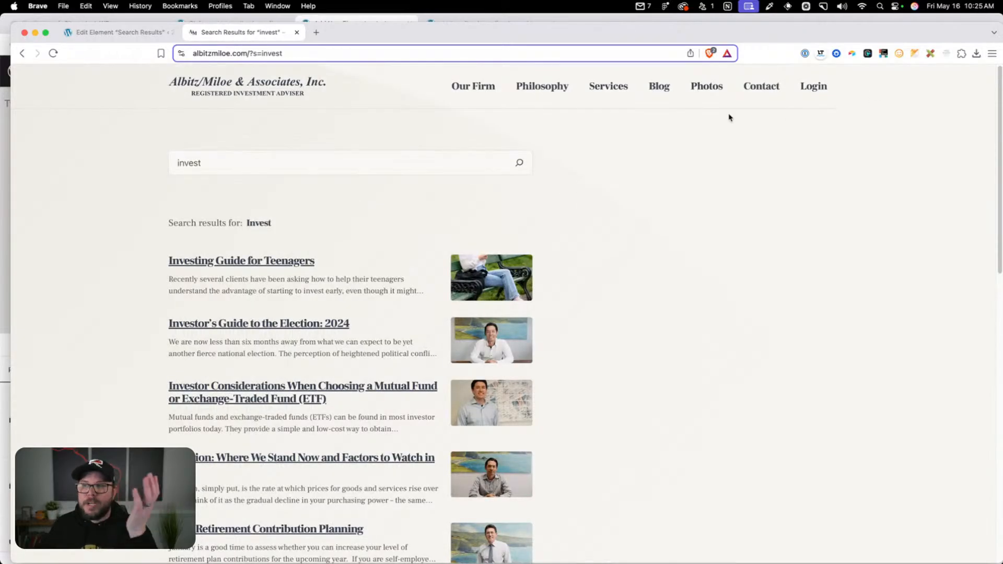
scroll(763, 274, down, 15)
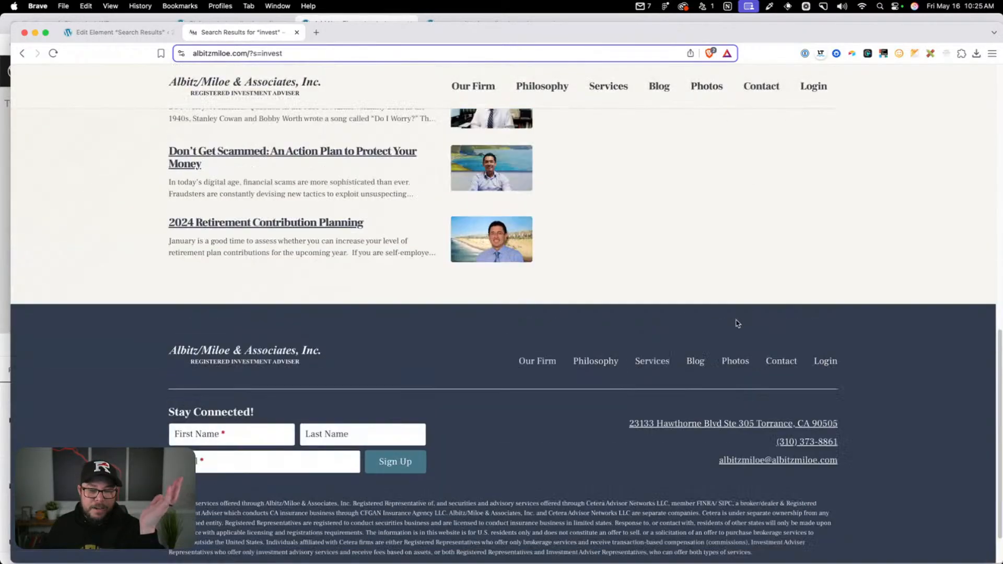
scroll(737, 323, up, 15)
Run another search on the live site by changing the ?s= value in the URL to a first name, and close that page
drag(249, 53, 385, 63)
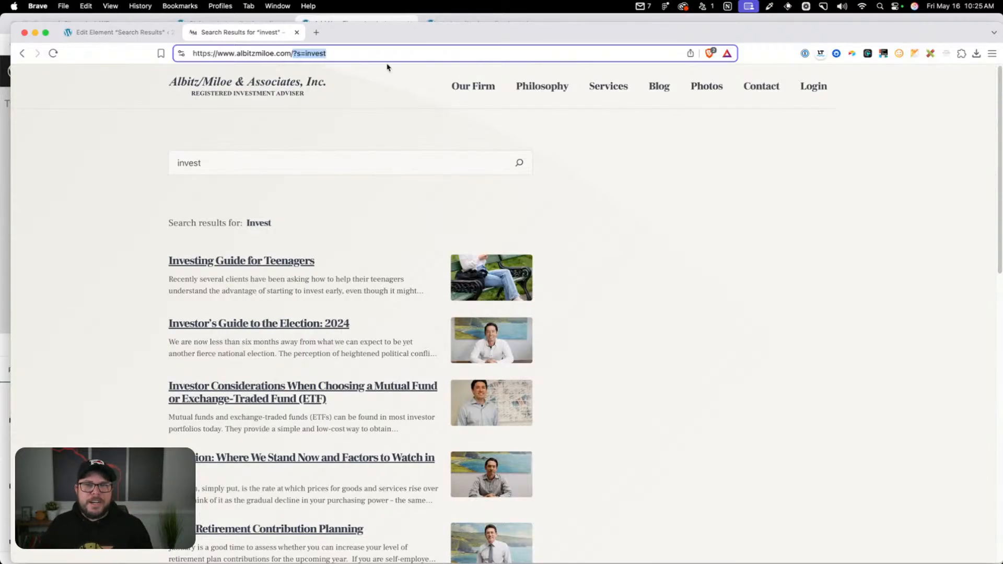
text(?s=)
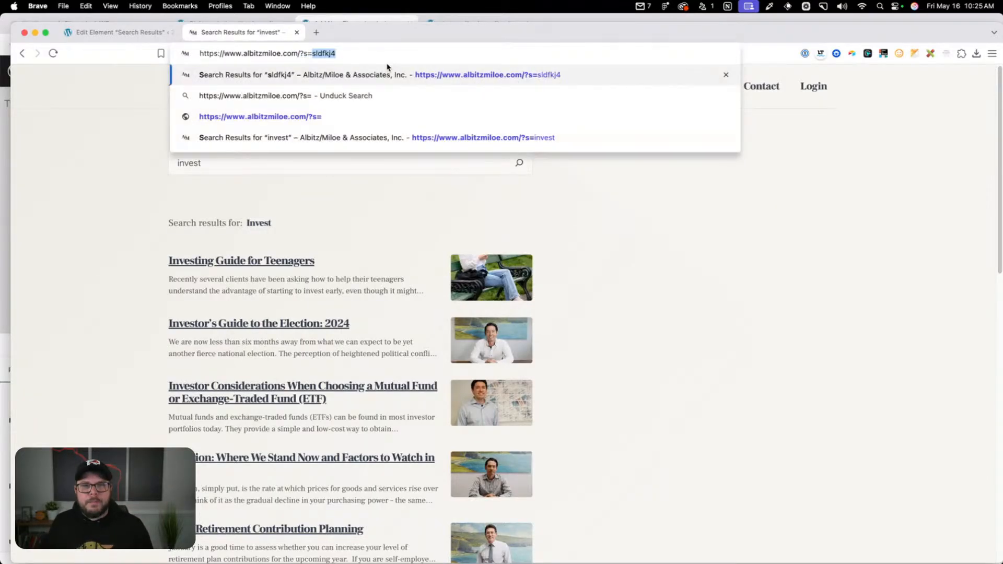
text(kyle)
key(Return)
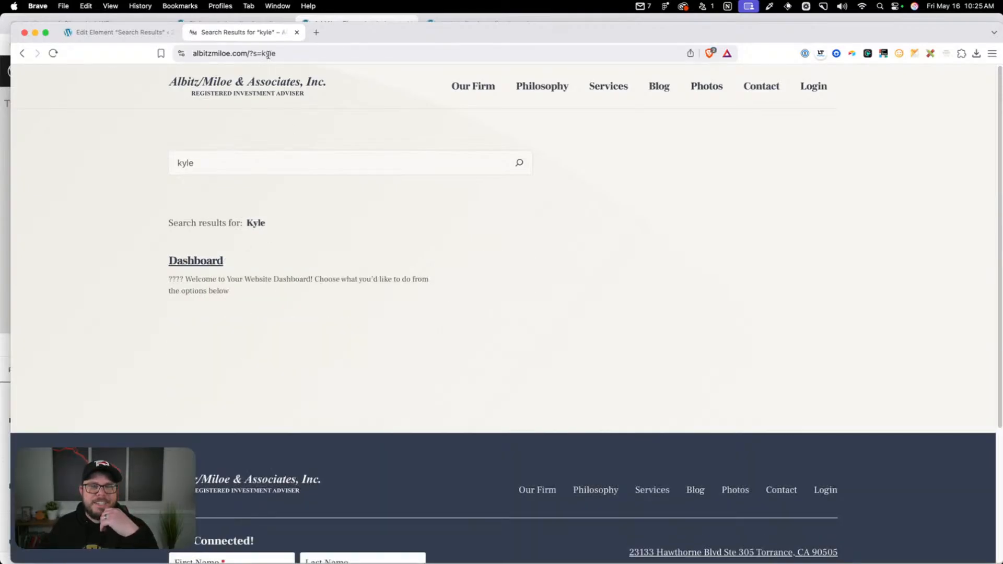
click(296, 33)
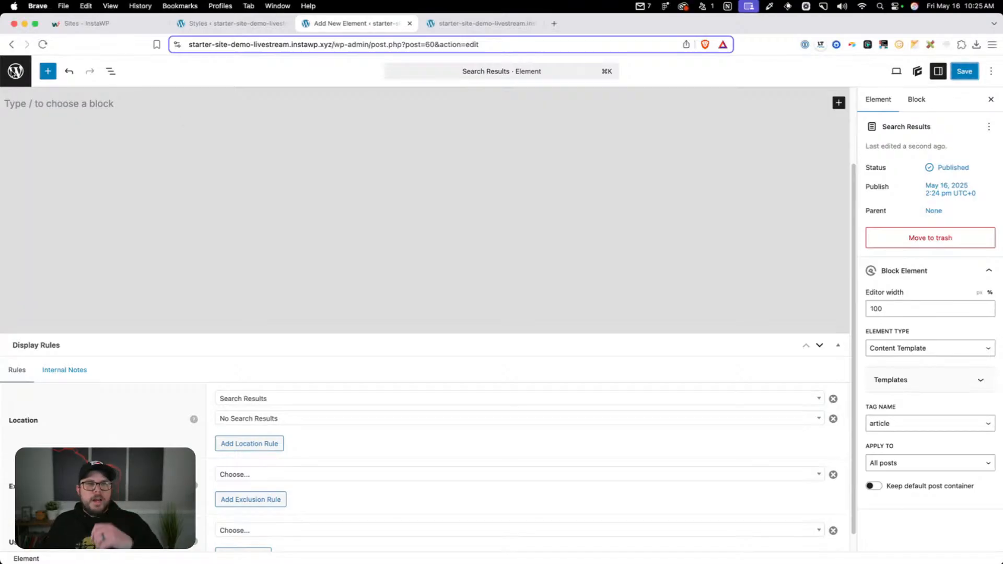
Return to the starter site's Elements list and create a new Block element titled "Announcement Bar"
click(16, 71)
click(180, 111)
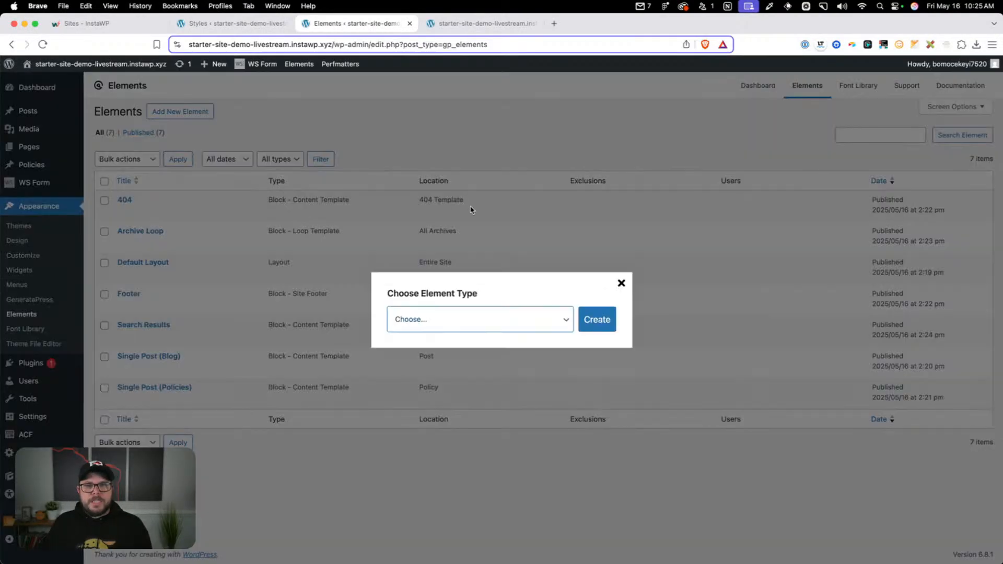
click(493, 320)
click(464, 337)
click(598, 319)
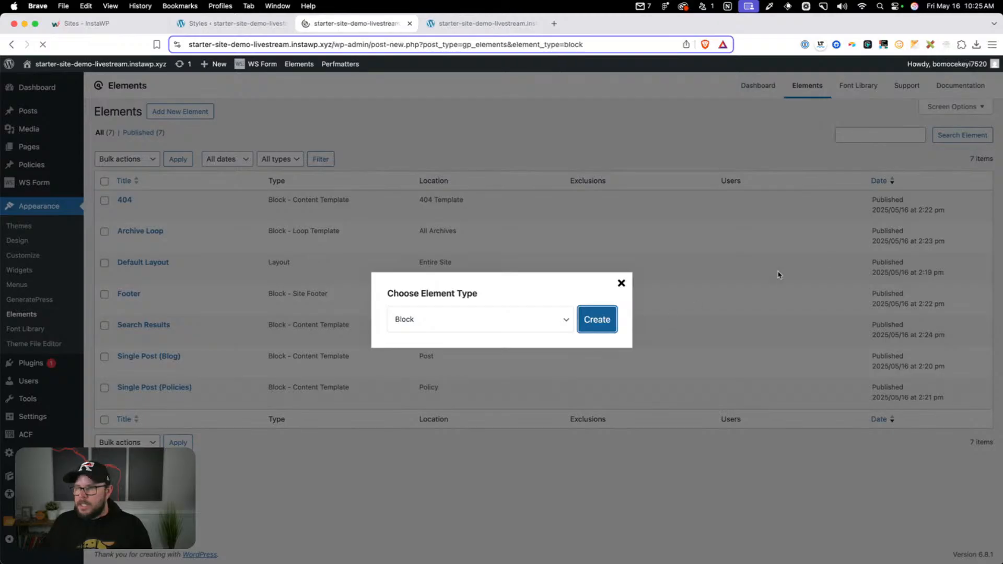
text(Ann)
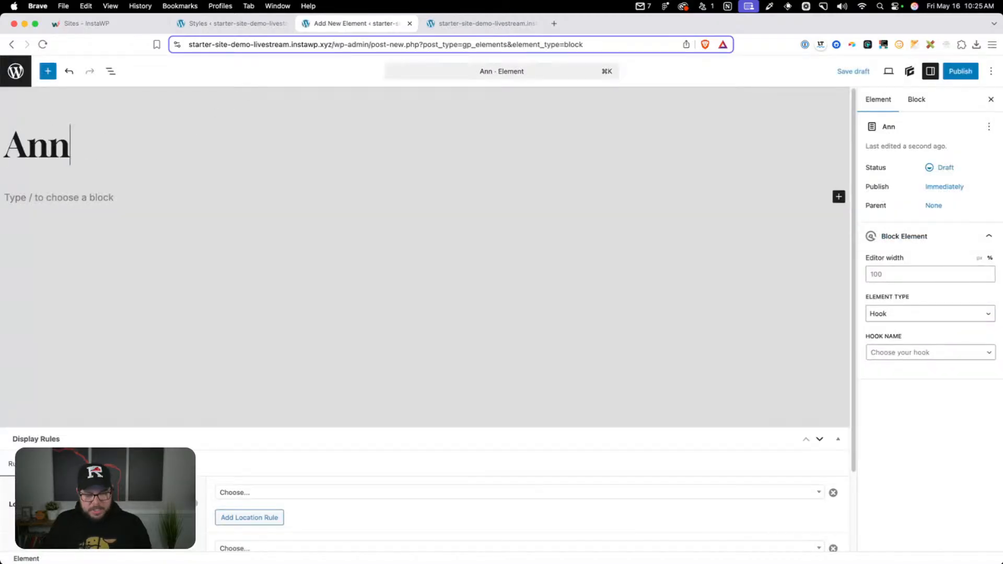
text(ouncement Bar)
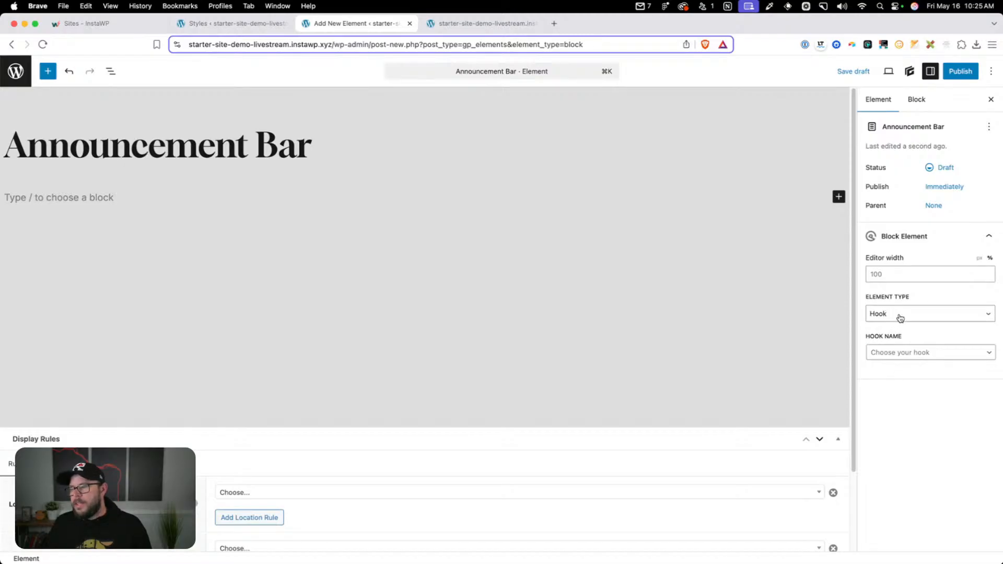
Attach the Announcement Bar element to the before_header hook and bring up the block choices in its empty content area
click(881, 351)
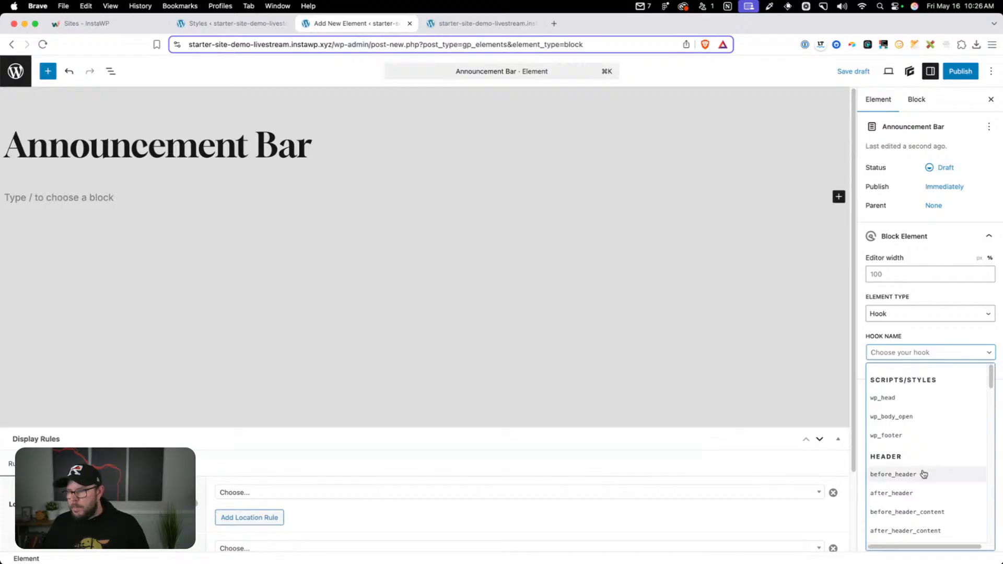
click(922, 474)
scroll(273, 462, down, 3)
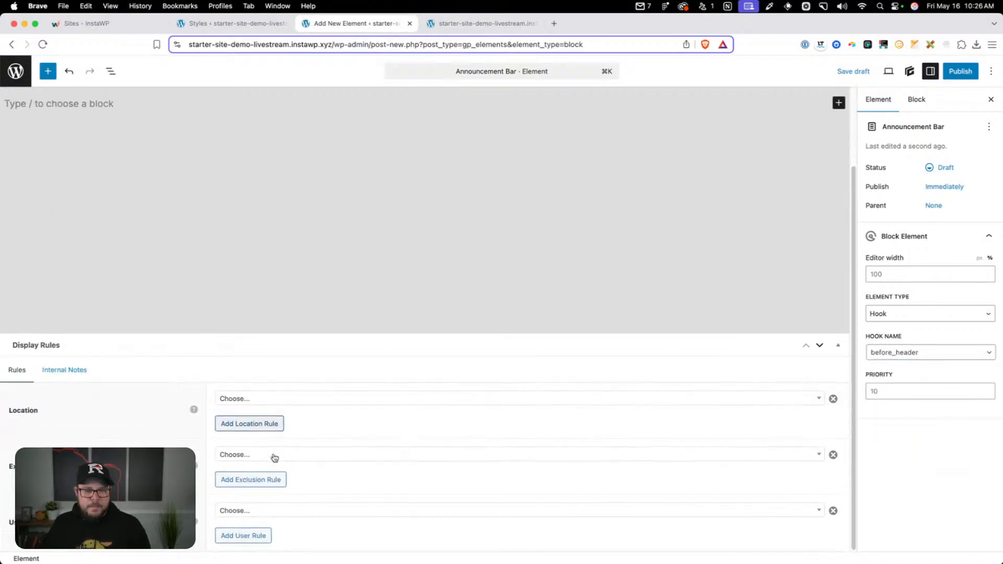
scroll(287, 406, up, 3)
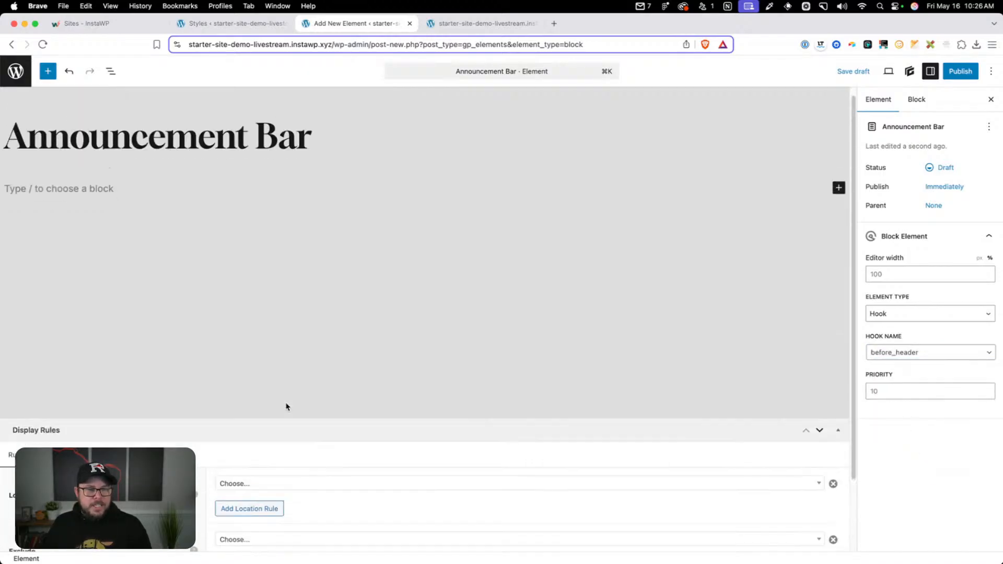
click(97, 196)
text(/)
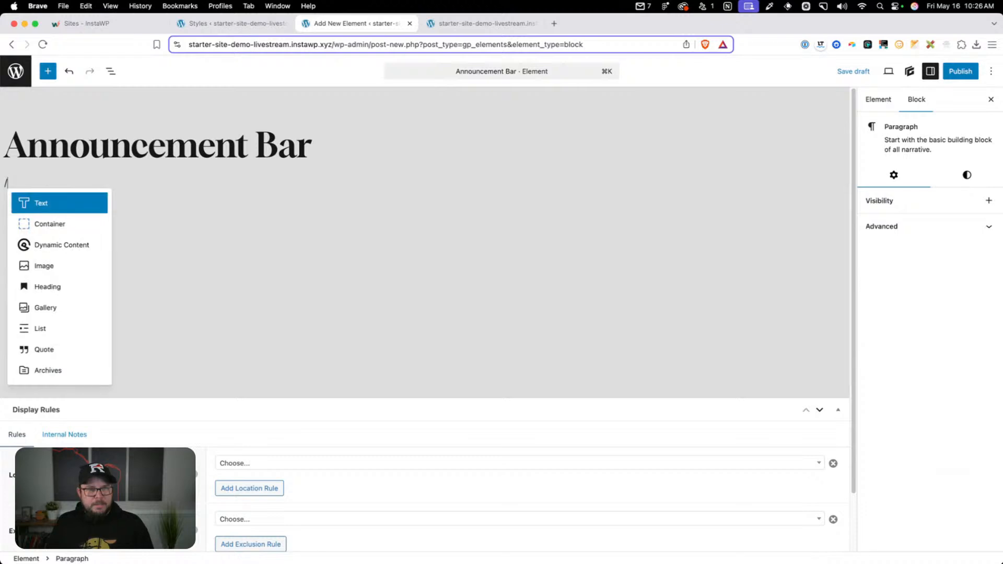
Open theadminbar.com in the site preview's tab to examine its announcement bar above the header, and return to the element editor
click(458, 23)
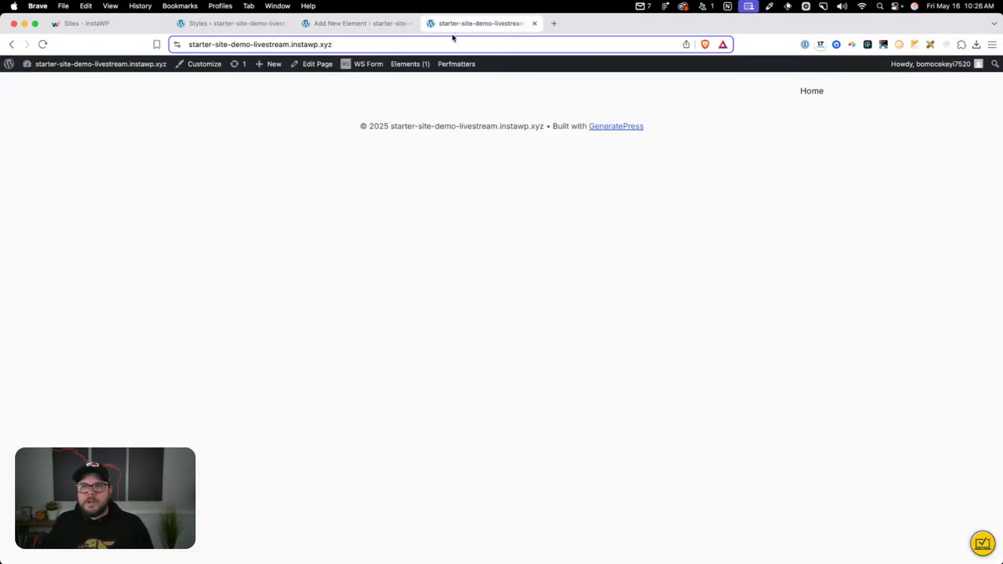
click(453, 41)
text(theadminbar.com/wp-admin)
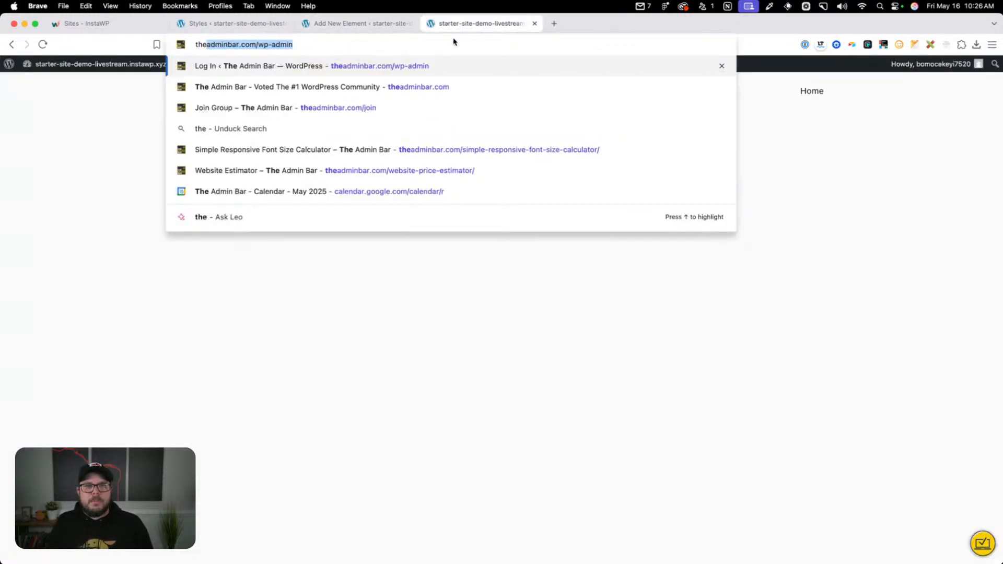
key(Return)
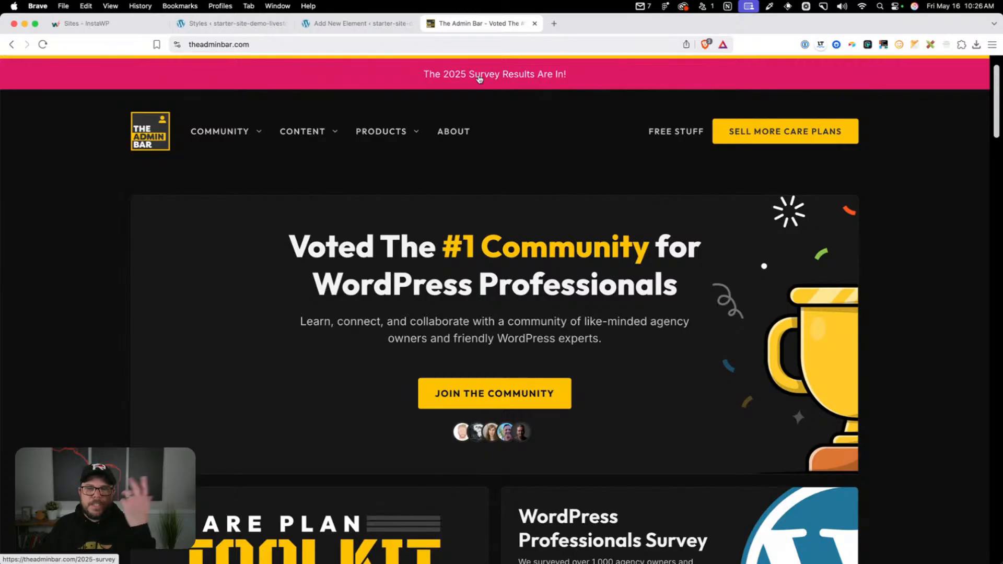
click(220, 24)
click(372, 24)
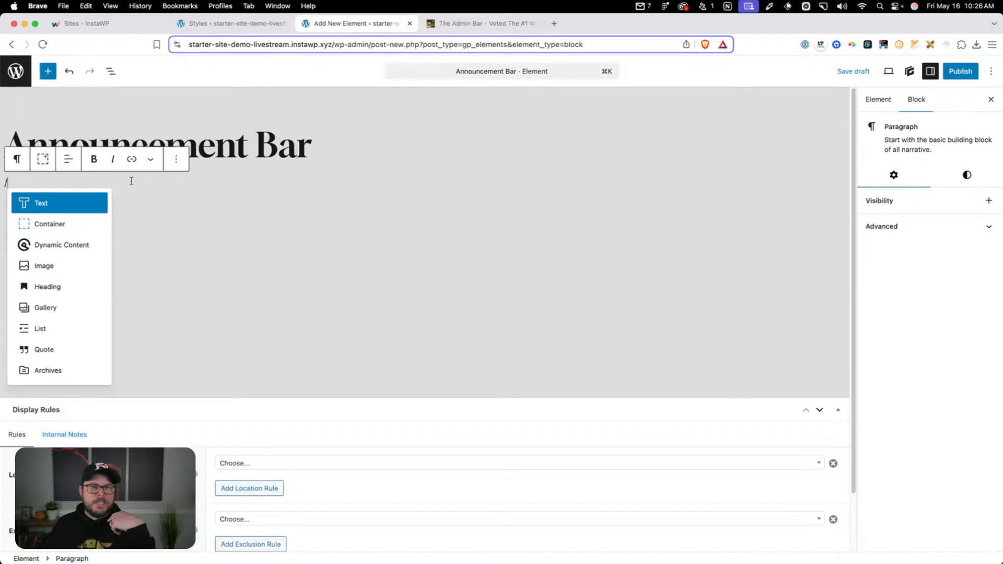
Insert a Container block with a blue background color and centered text alignment in the Announcement Bar element
click(89, 223)
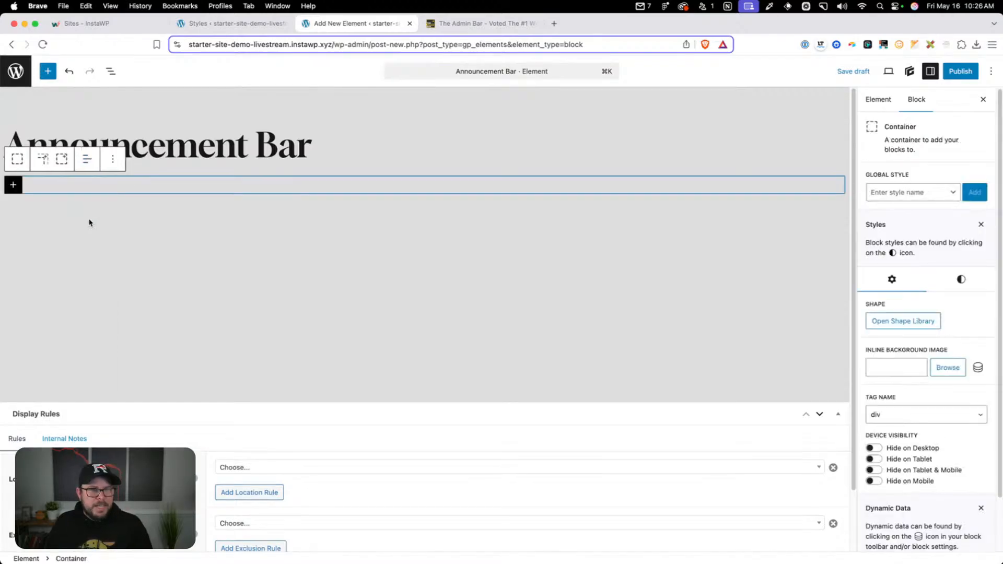
scroll(944, 251, down, 2)
click(961, 220)
scroll(919, 366, down, 1)
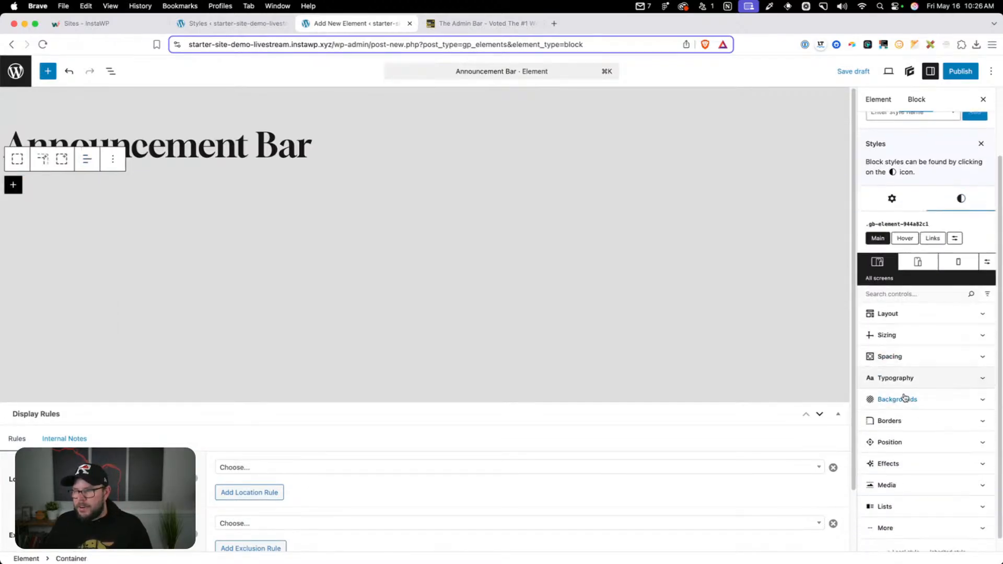
click(899, 399)
click(879, 459)
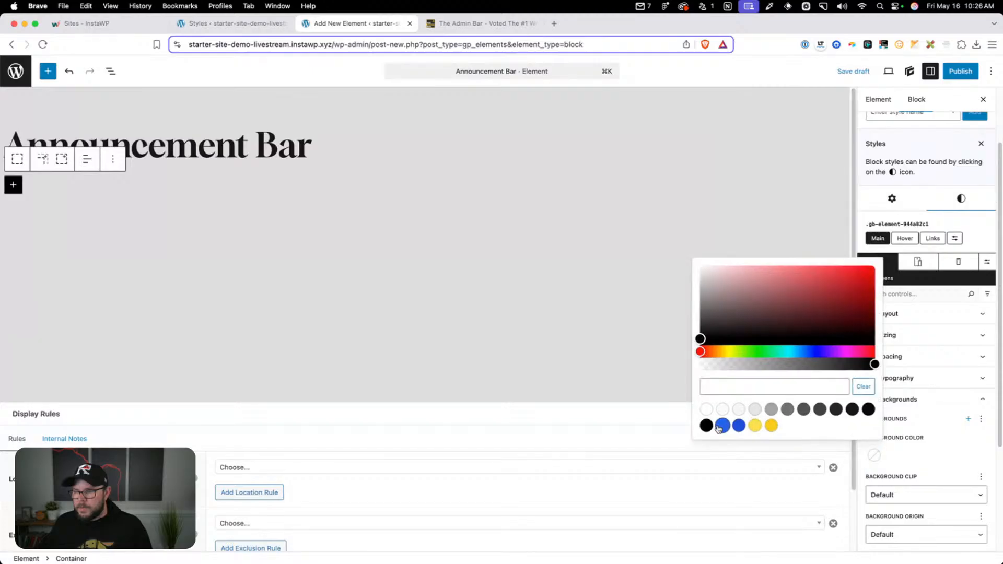
click(724, 425)
click(110, 161)
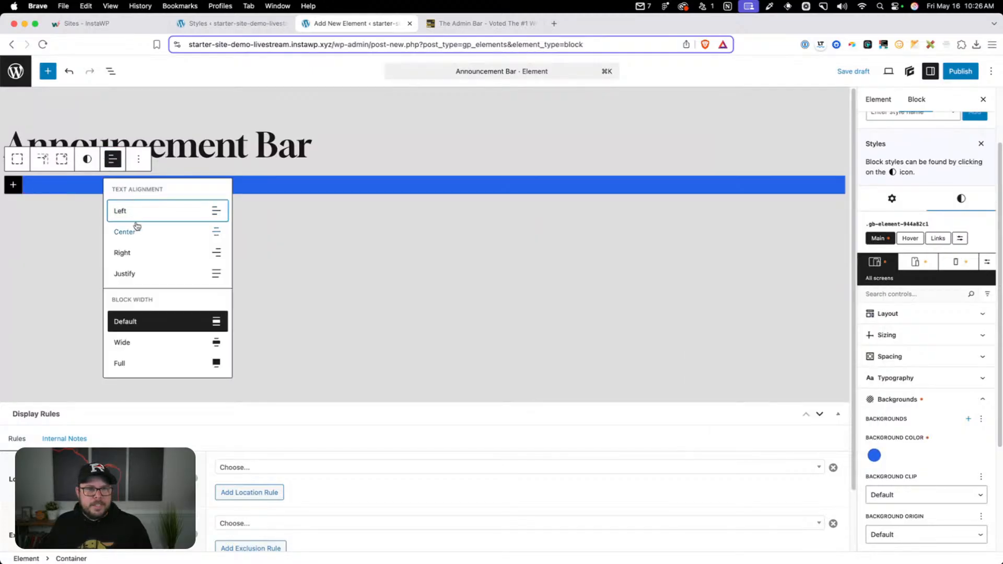
click(137, 227)
Add a Text block reading "This is an announcement" inside the blue container
click(21, 184)
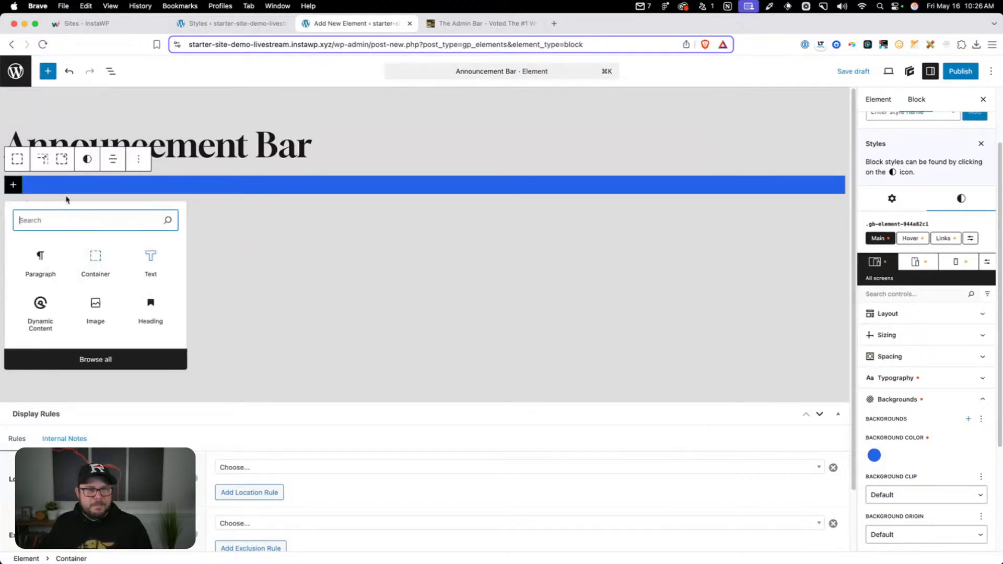
click(146, 261)
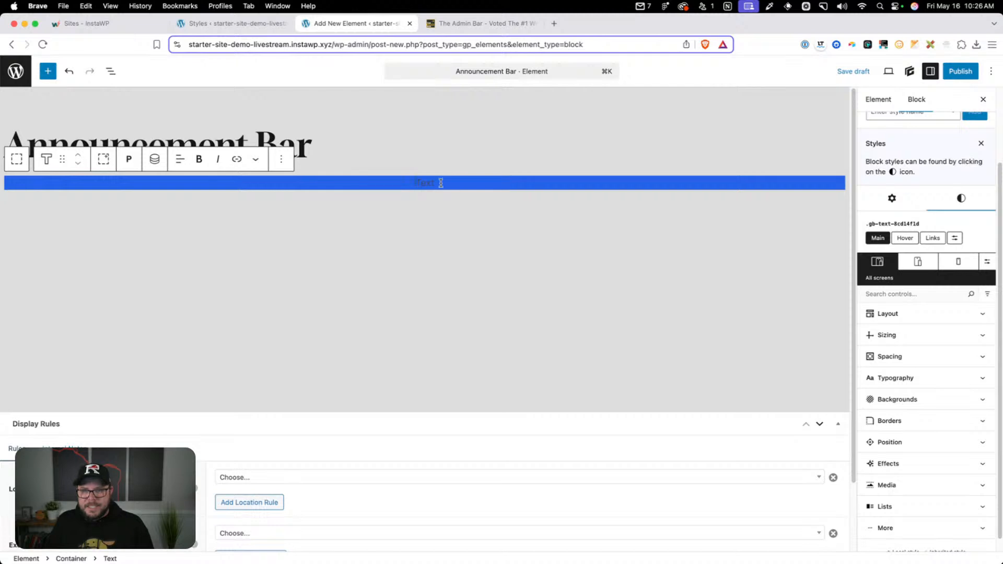
text(This is an announcement)
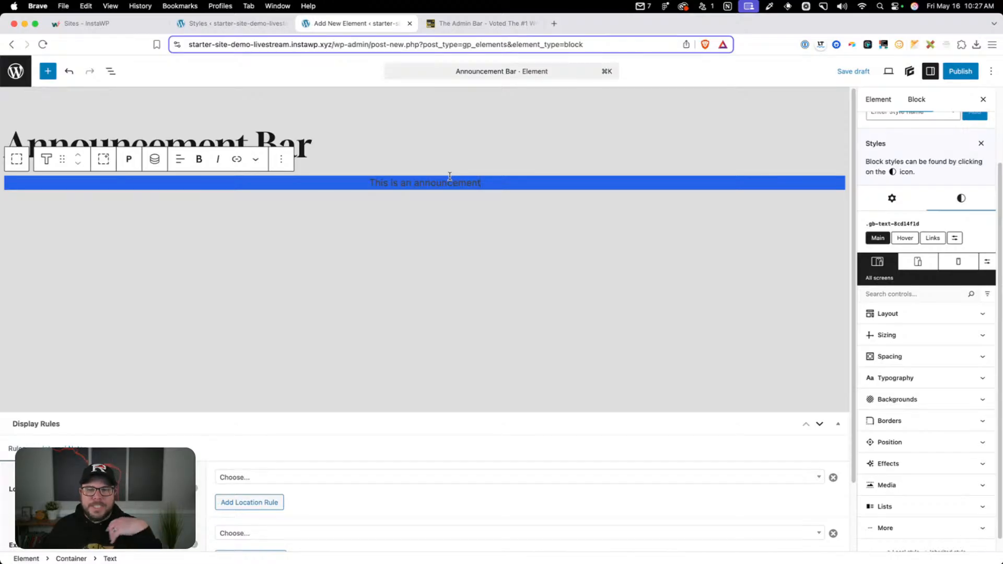
triple_click(448, 181)
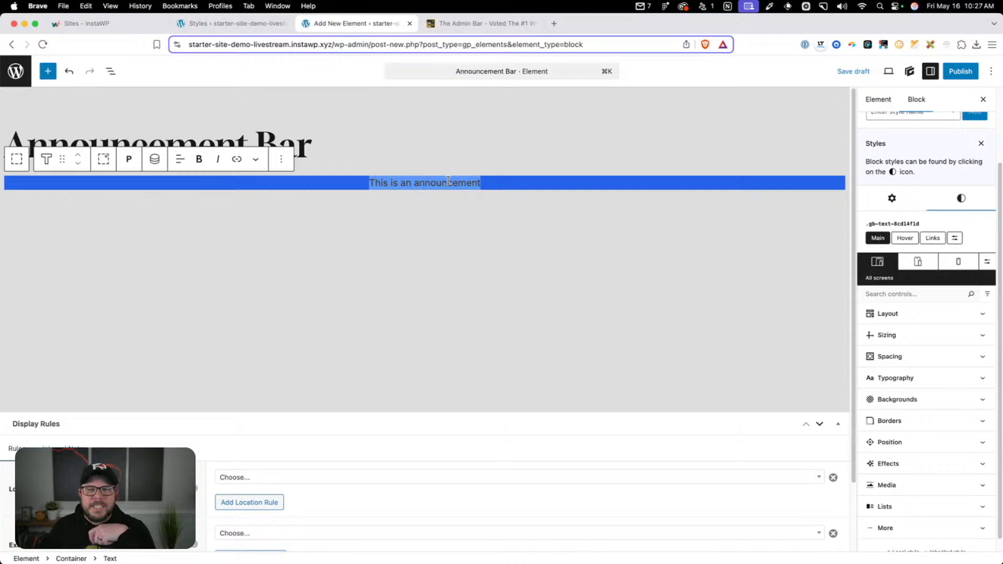
Set the Announcement Bar's display location to Entire Site and delete the sample blue container from its content
click(261, 481)
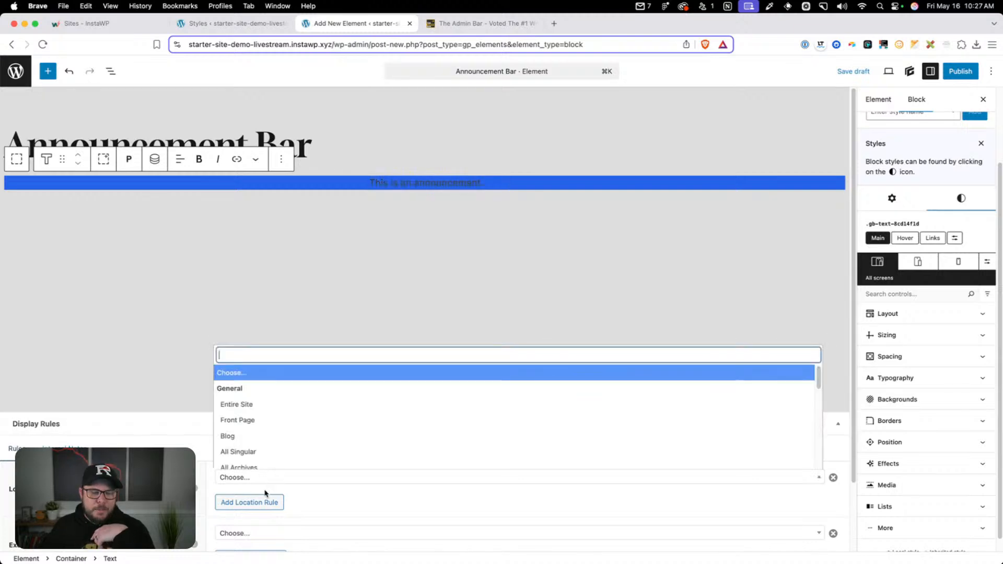
click(273, 407)
click(309, 481)
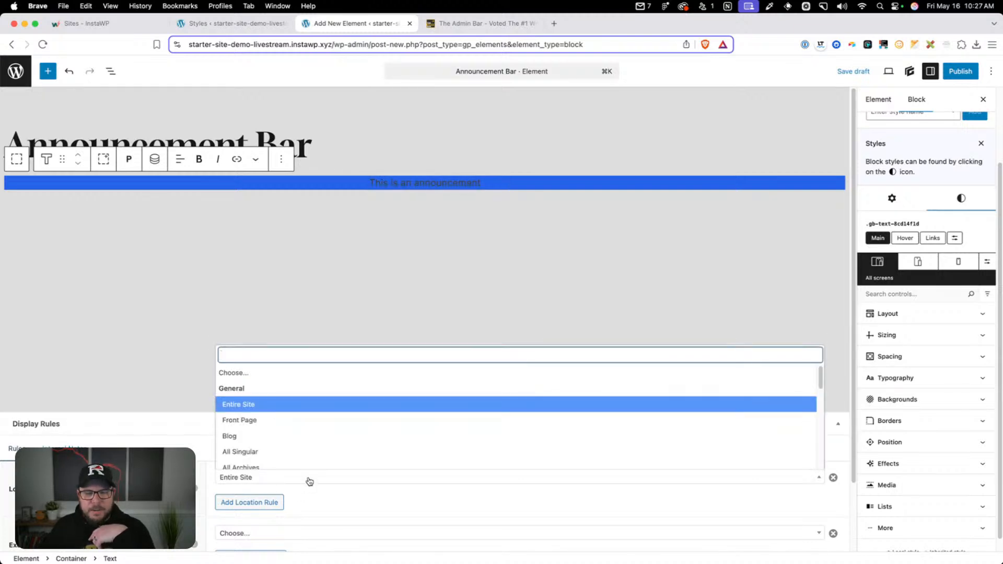
click(361, 481)
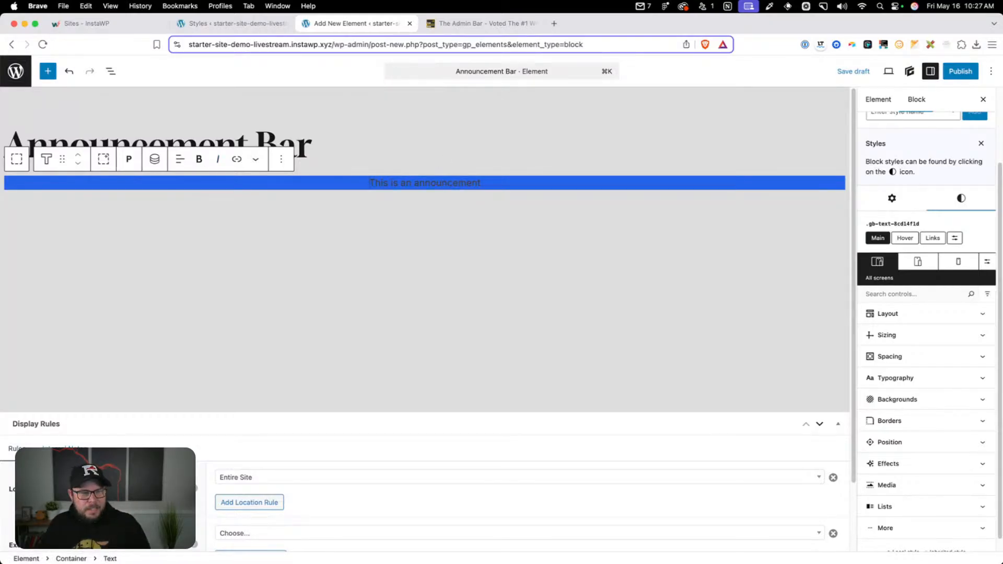
click(305, 180)
key(BackSpace)
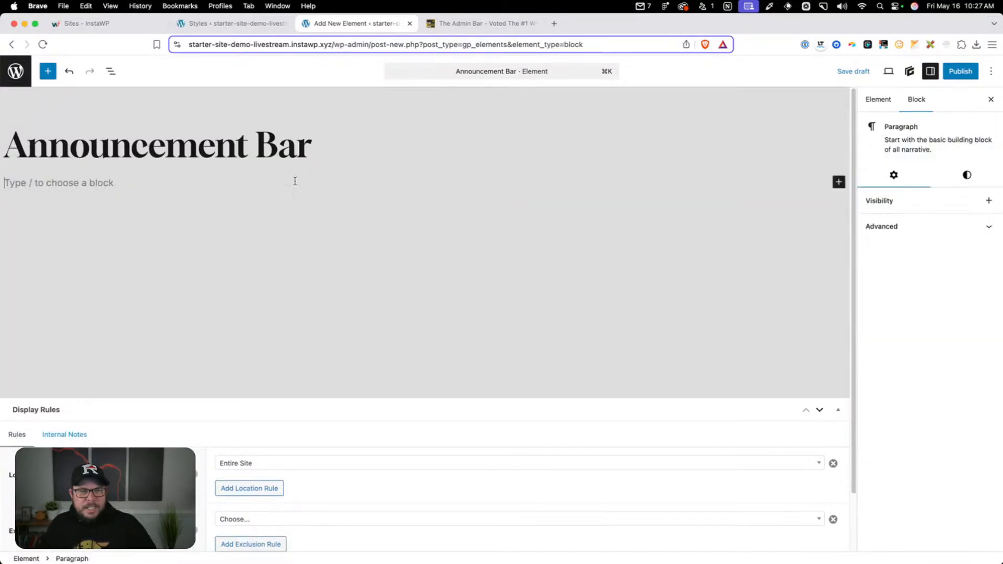
Publish the Announcement Bar element, leave the editor and open the GenerateBlocks Global Styles list
click(955, 69)
click(957, 70)
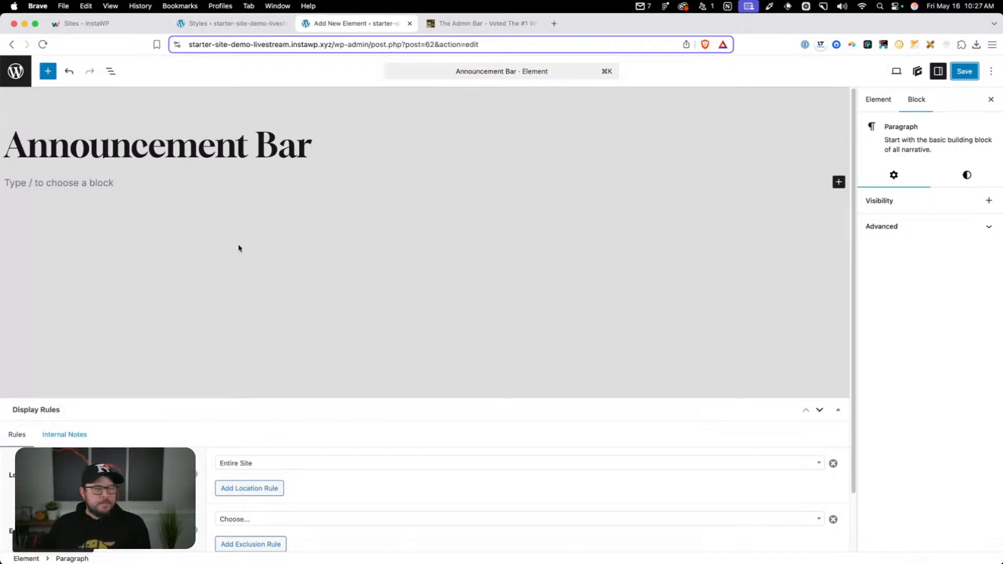
click(16, 71)
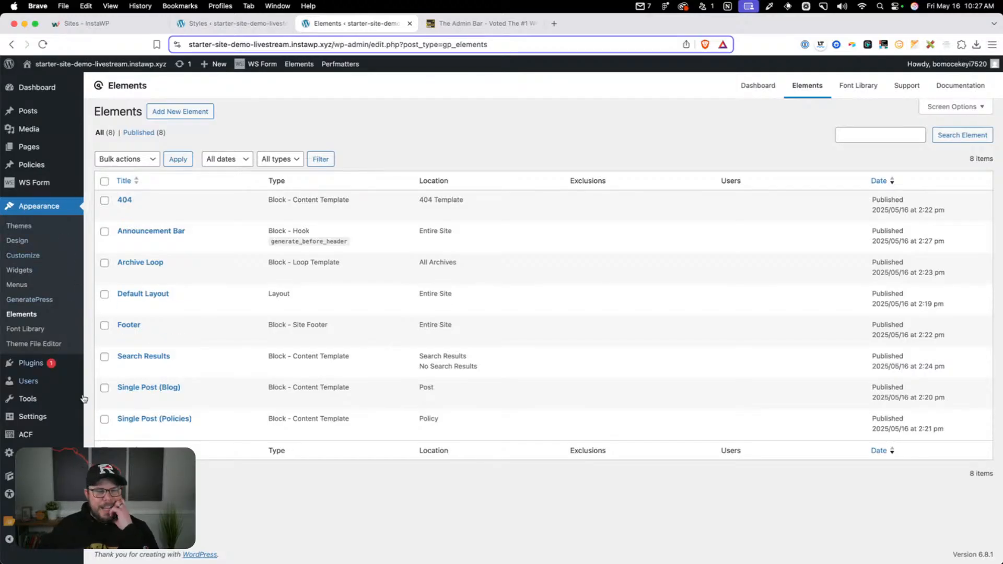
mouse_move(55, 423)
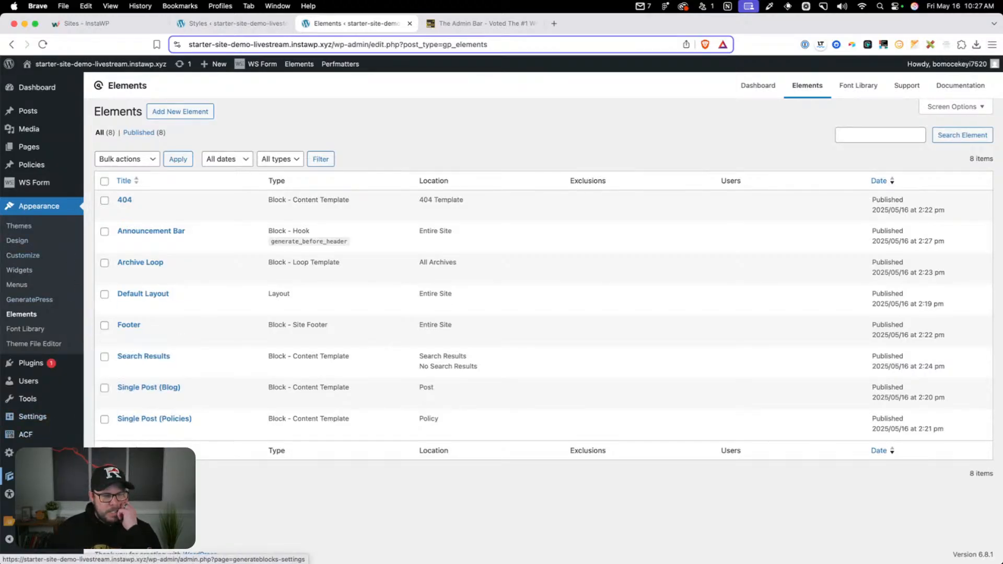
click(109, 522)
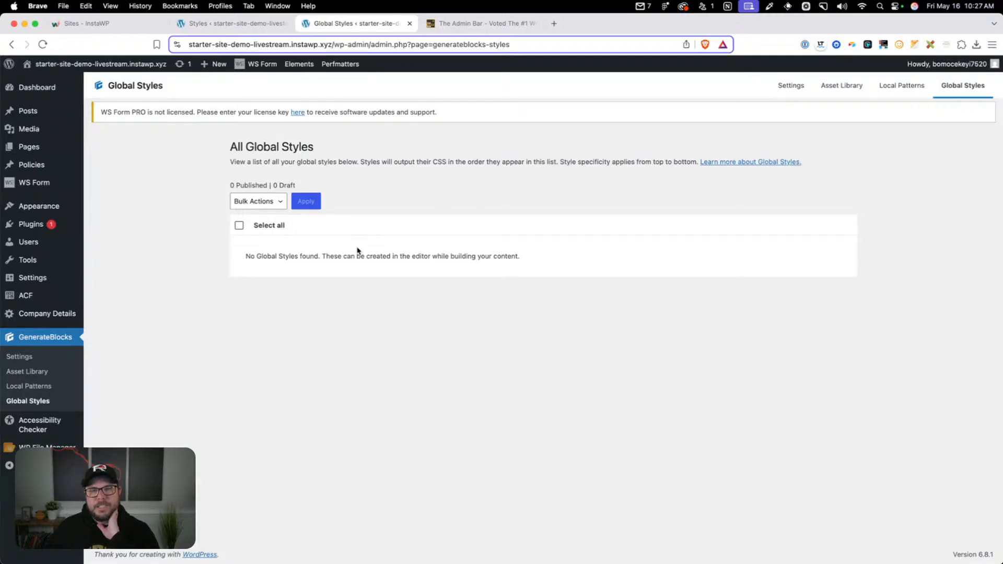
Open the Home page for editing and insert a Container block into its empty content
mouse_move(52, 149)
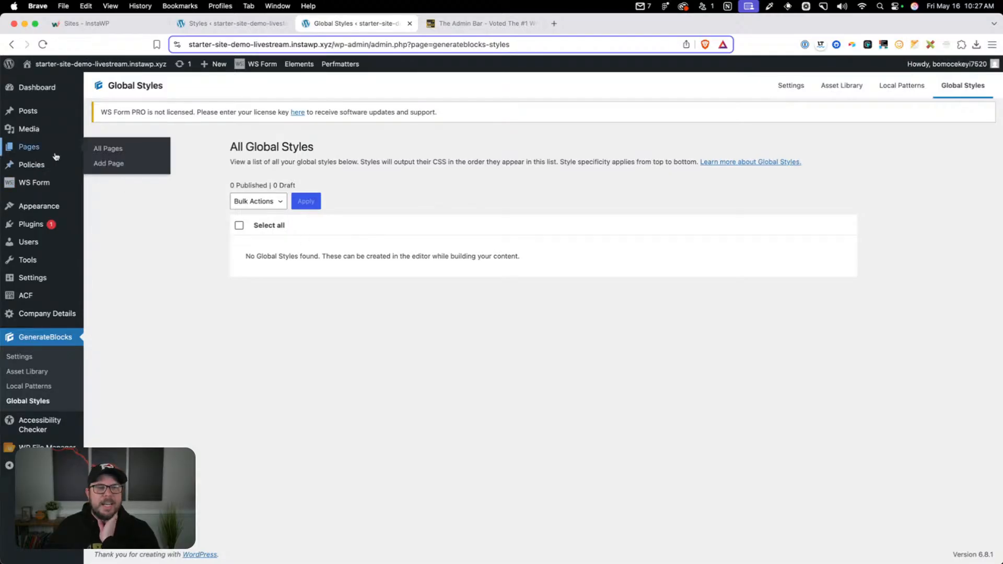
click(102, 148)
click(128, 191)
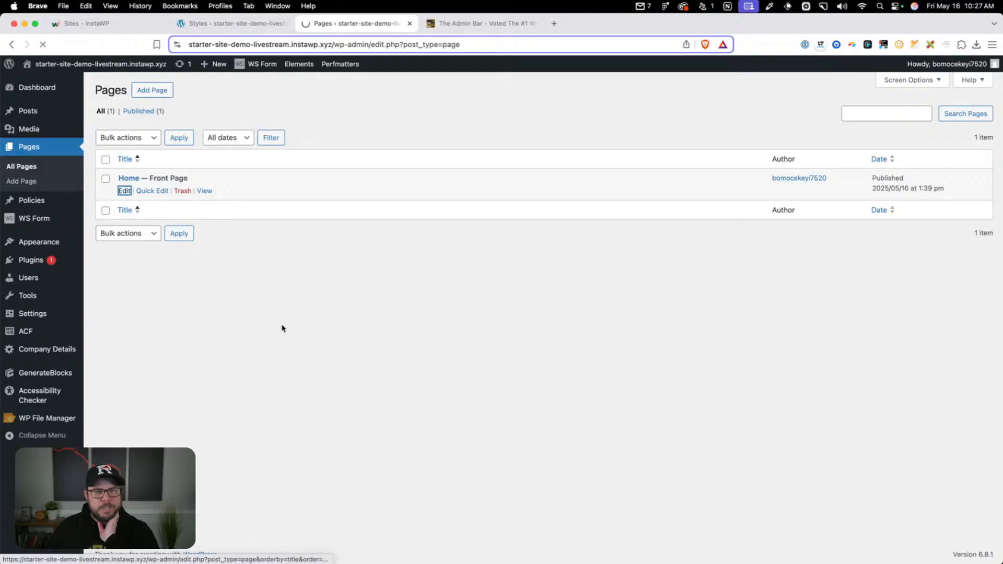
click(97, 197)
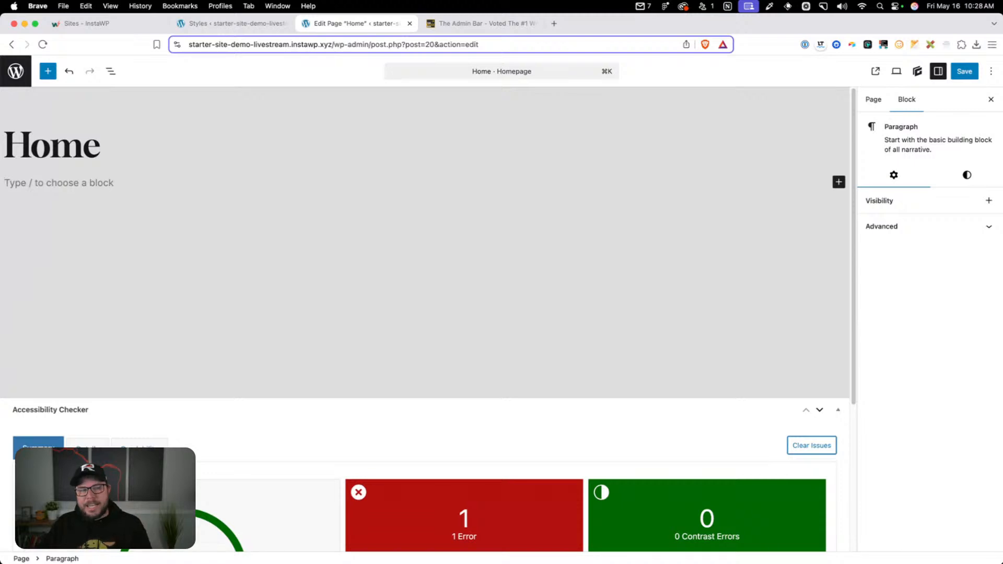
text(/)
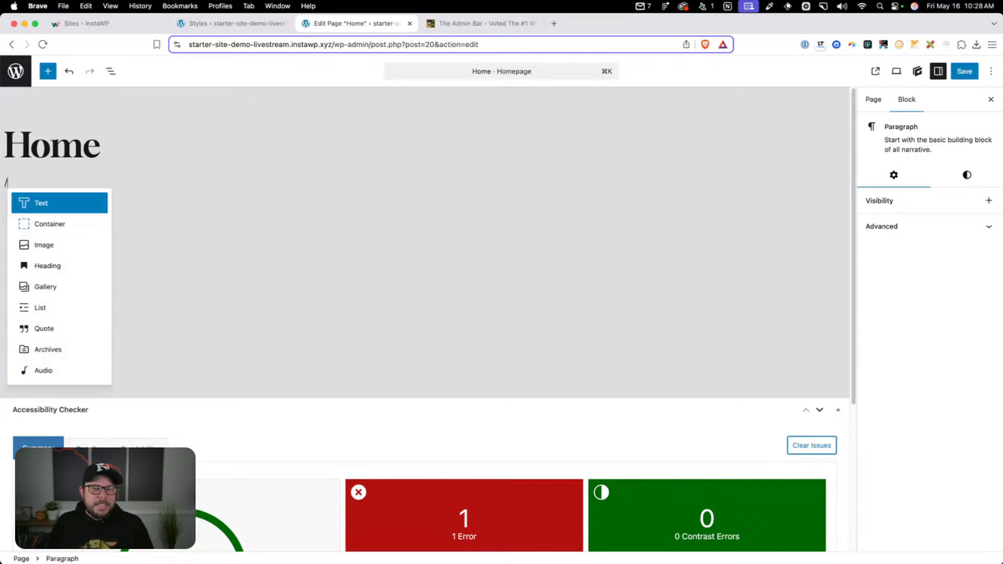
text(con)
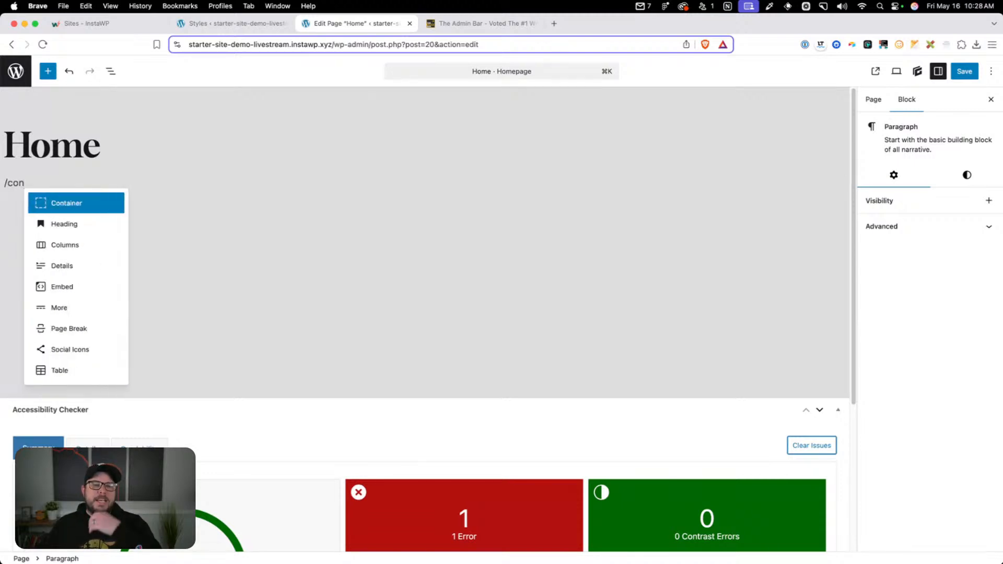
click(89, 205)
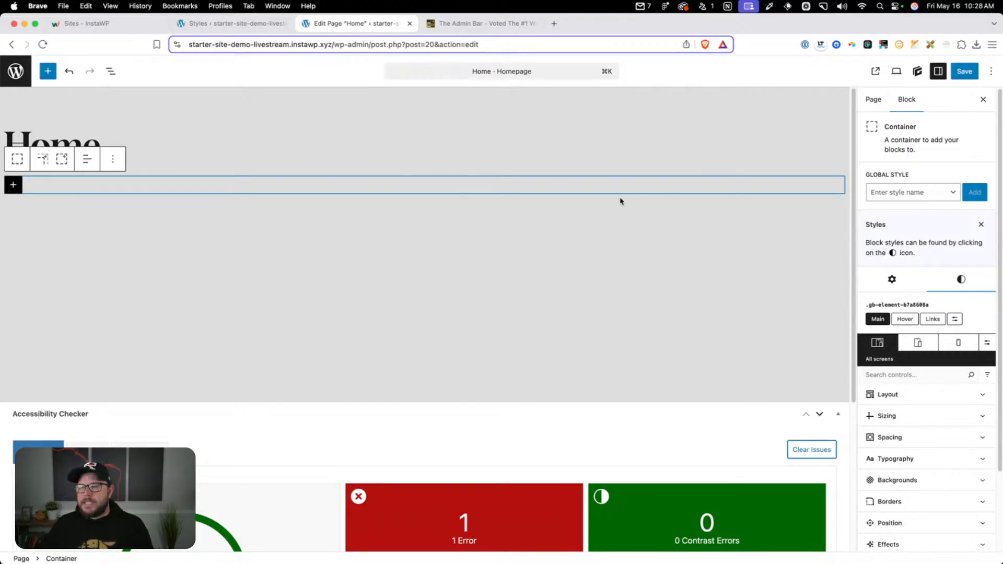
Create a global style named section-xs on the container, starting from a blank style
click(894, 190)
text(section)
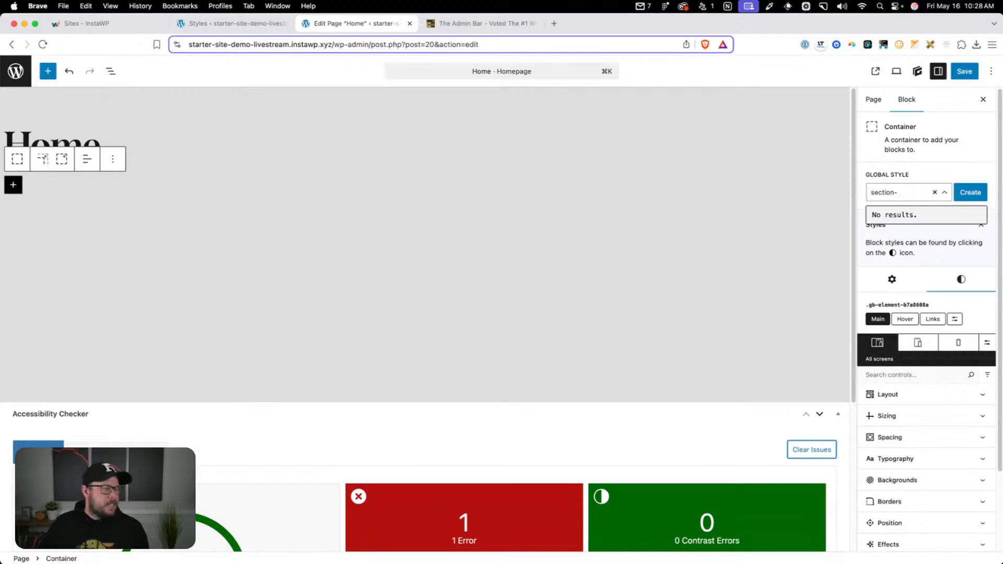
text(-xs)
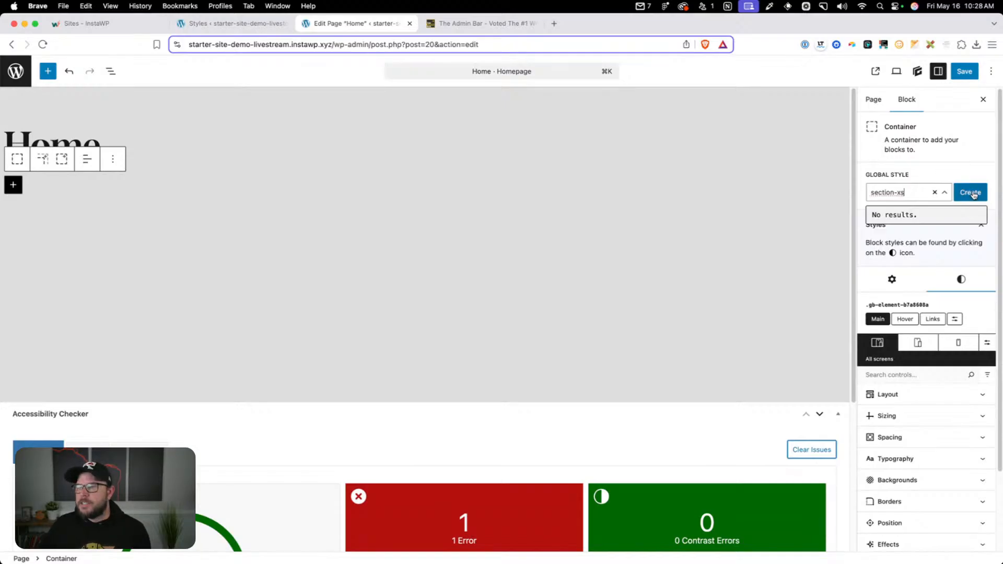
click(970, 192)
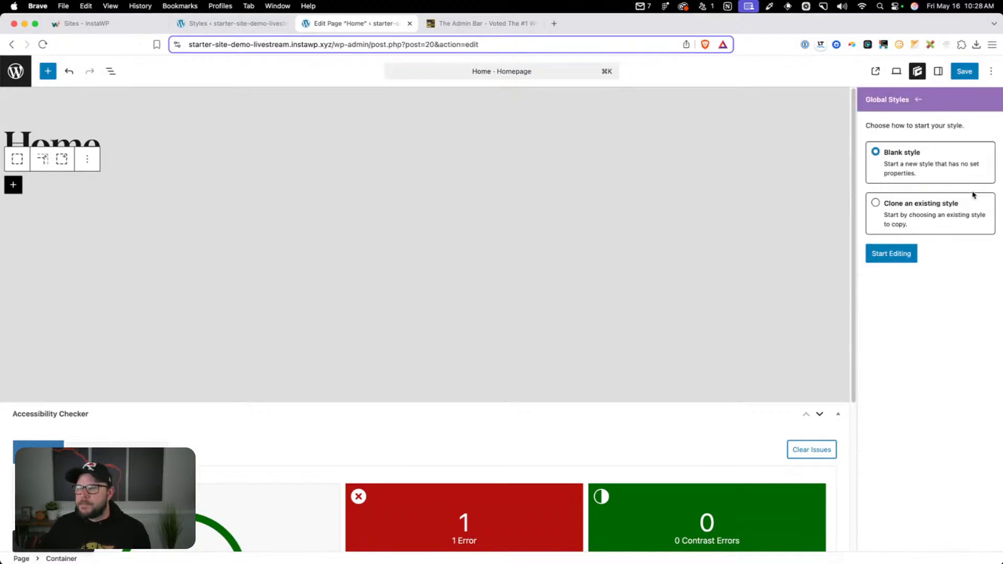
click(915, 257)
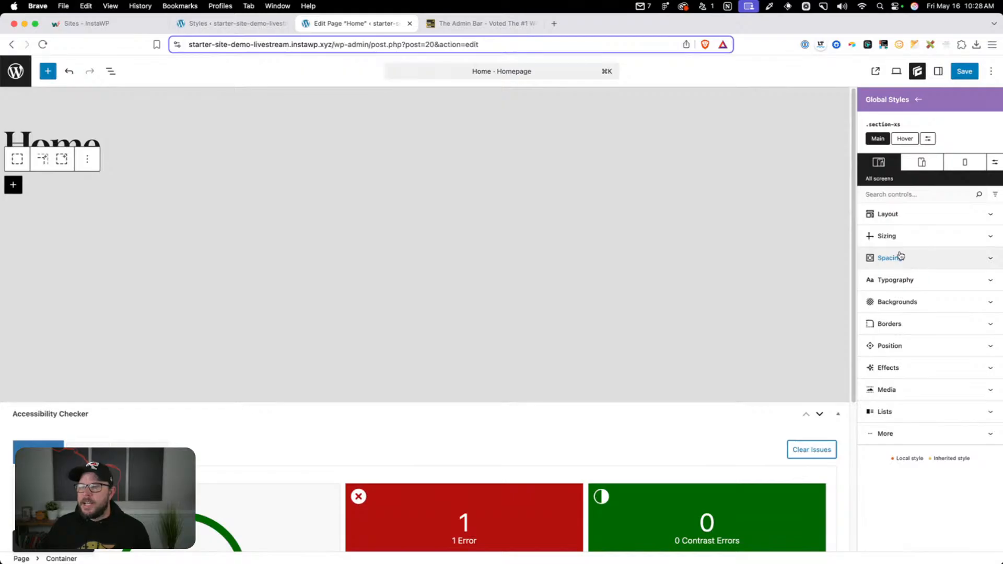
Set the top and bottom padding of the section-xs style to 1rem
click(898, 254)
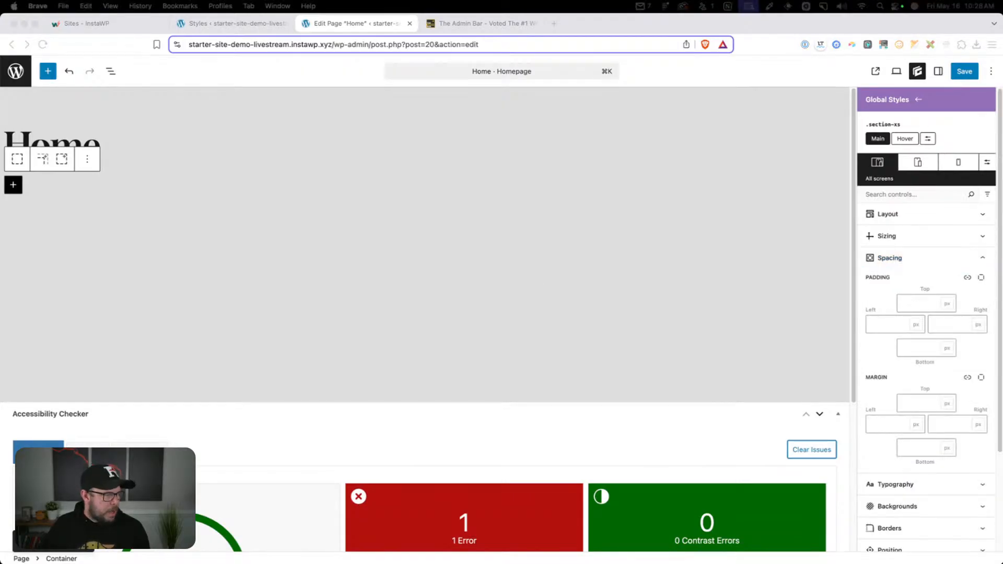
click(918, 303)
text(1em)
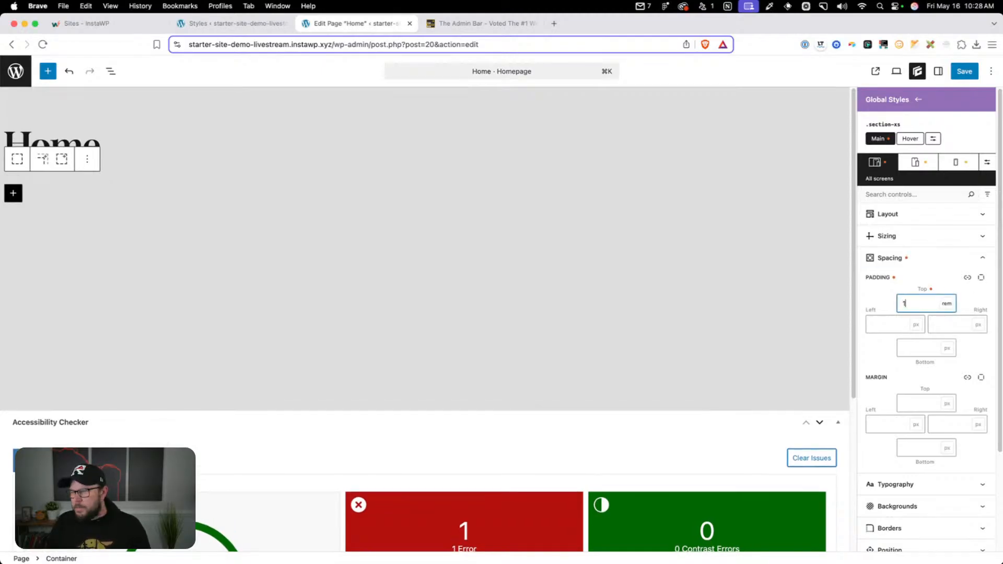
click(925, 344)
text(1rem)
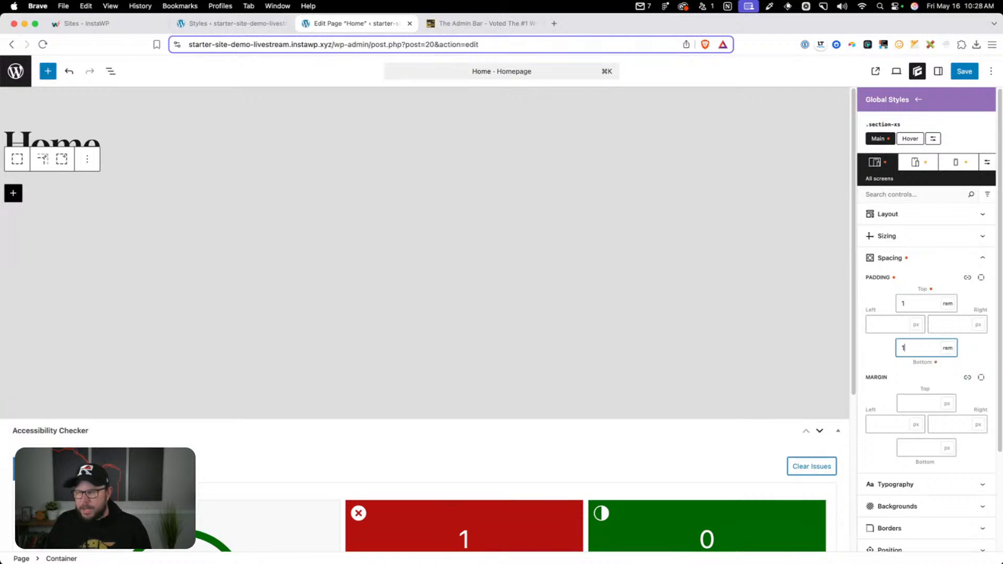
Paste the copied fluid clamp value with a 1rem minimum as the left and right padding of section-xs
click(889, 328)
key(super+v)
key(Tab)
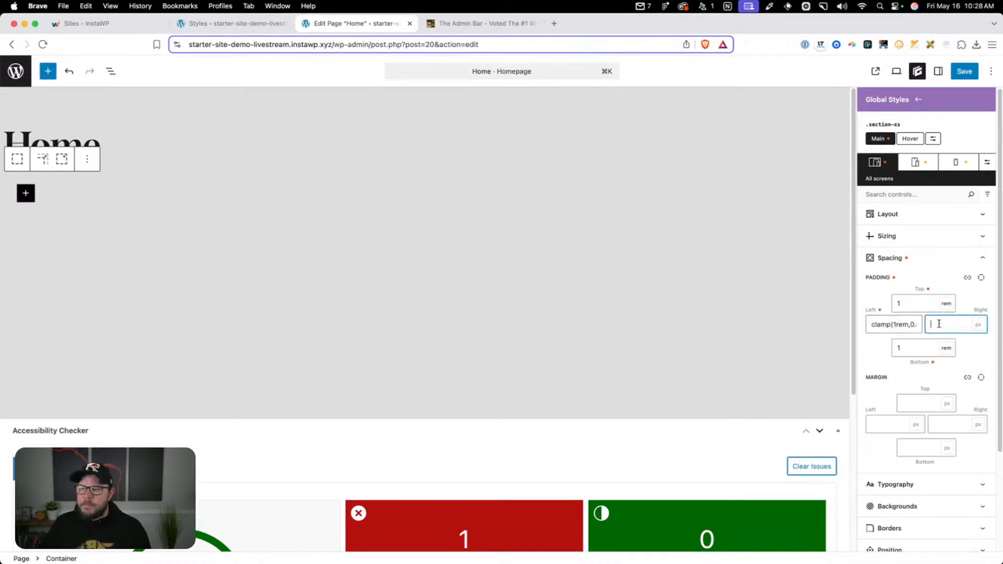
key(super+v)
drag(899, 327, 837, 328)
click(871, 323)
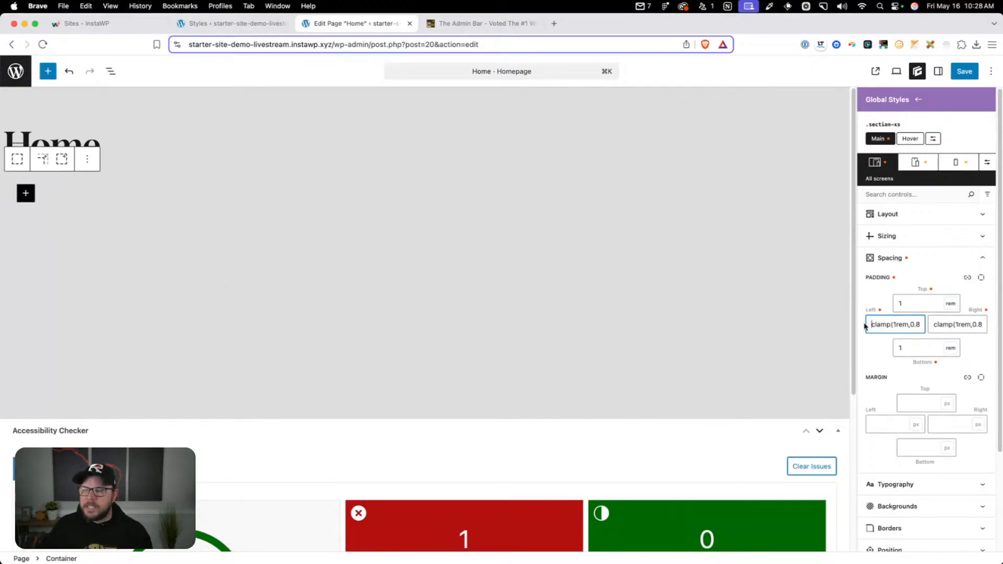
click(990, 334)
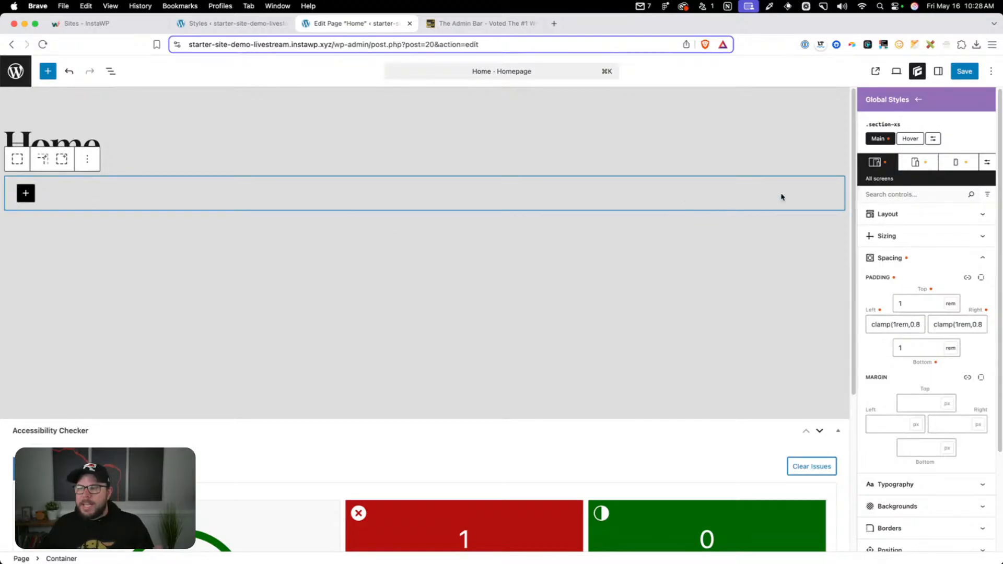
Insert a second Container block below the first one on the Home page
click(31, 221)
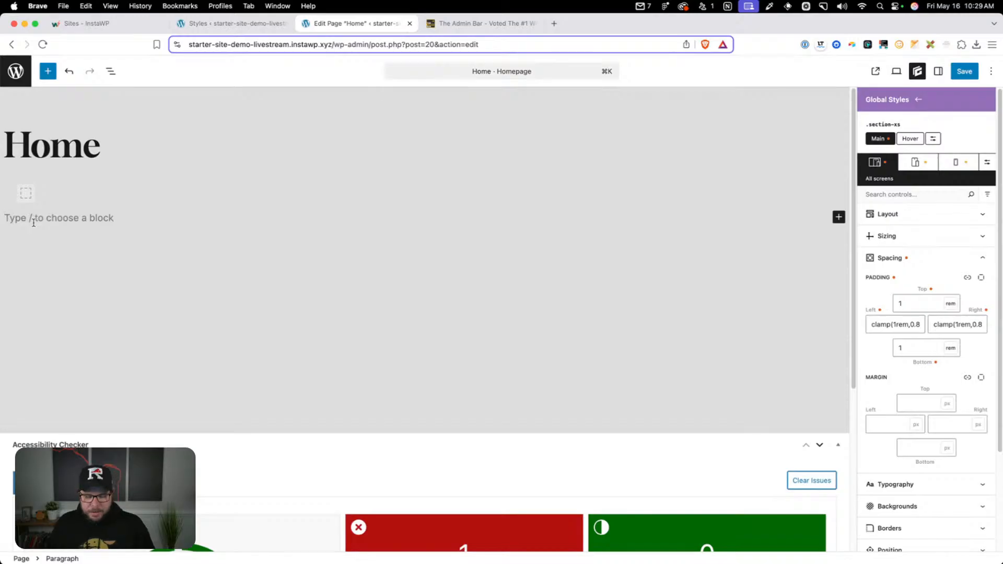
text(/con)
click(78, 246)
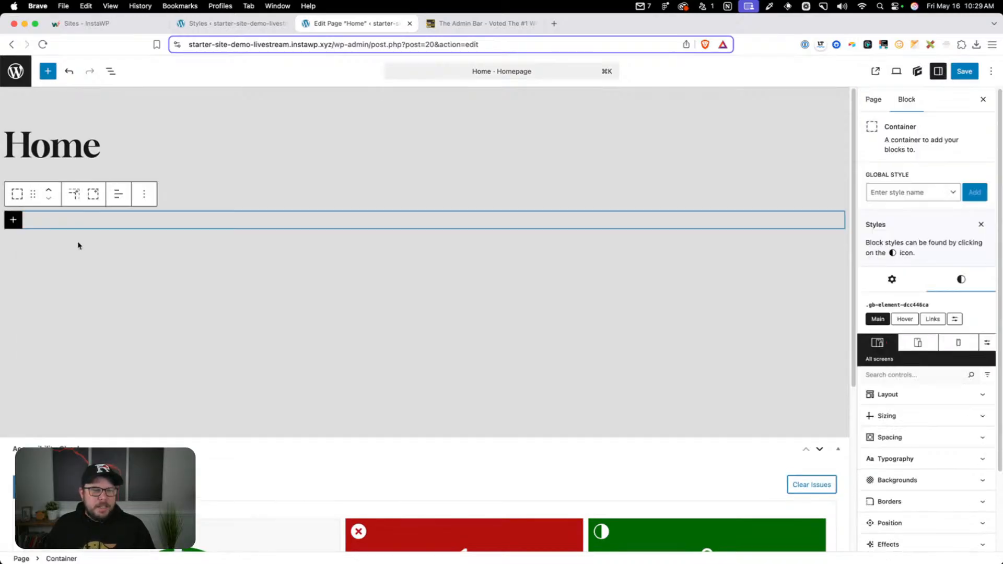
Create a global style named section-s on the second container by cloning section-xs
click(909, 191)
text(section-)
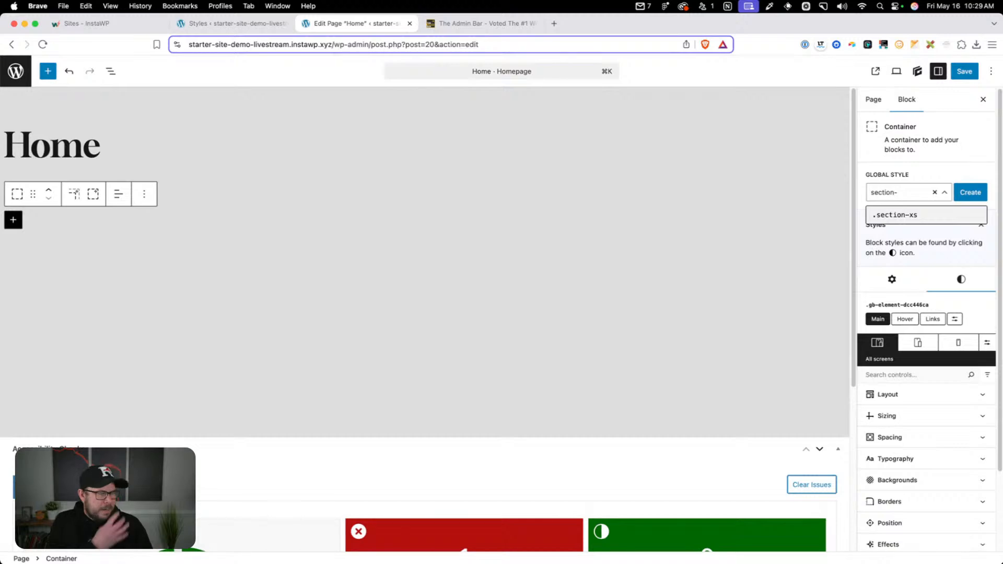
text(s)
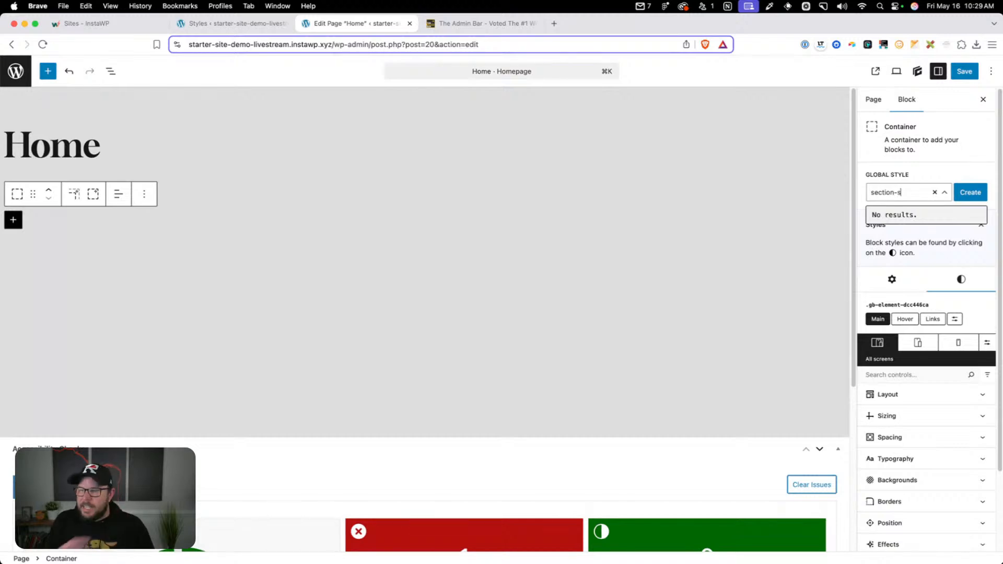
click(969, 192)
click(923, 180)
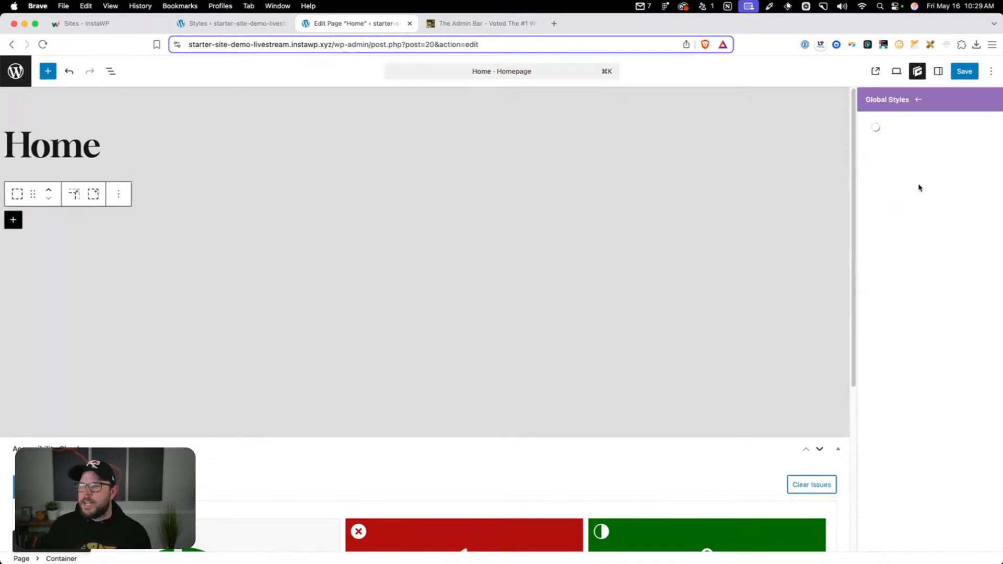
click(896, 214)
click(894, 269)
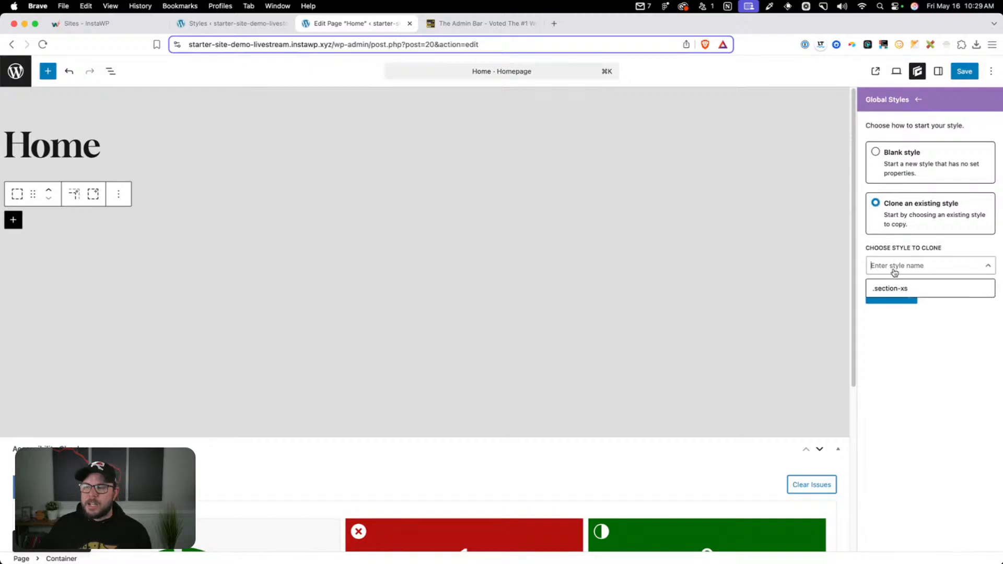
click(894, 289)
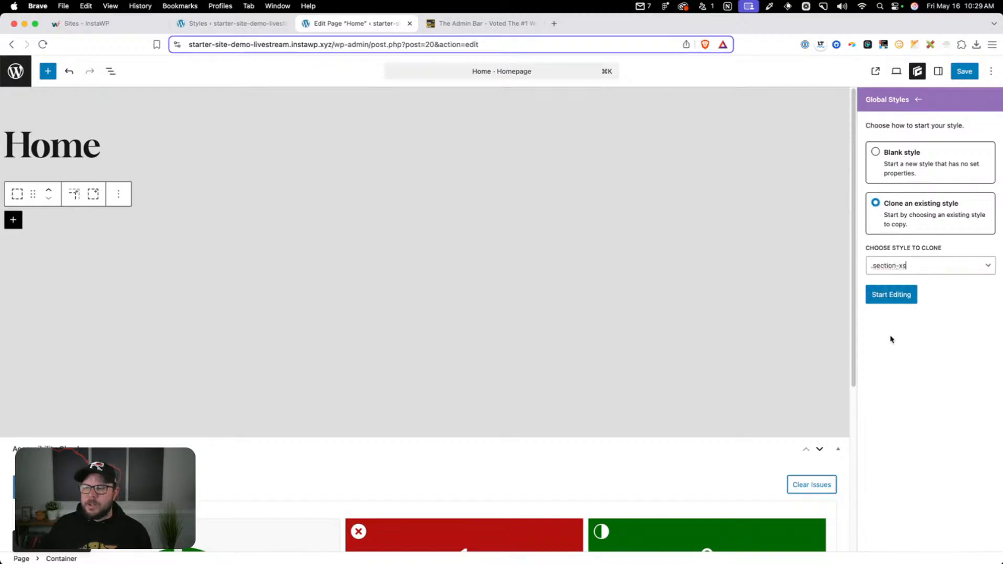
click(892, 295)
Set the top and bottom padding of section-s to the copied value clamp(1.5rem,1.5rem + 0vw,1.5rem)
click(890, 257)
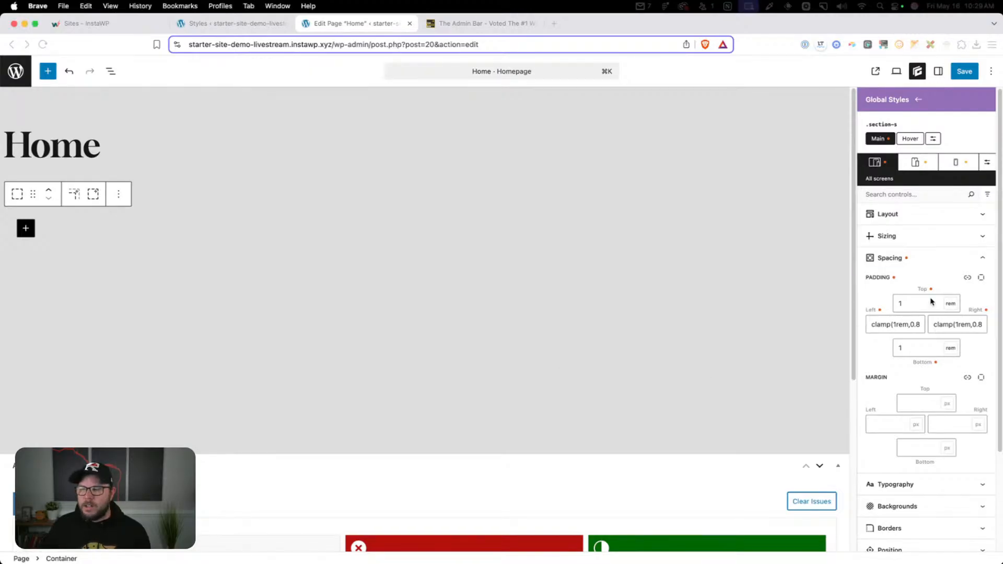
click(900, 301)
key(super+v)
click(917, 351)
text(clamp(1.5rem,1.5rem + 0vw,1.5rem))
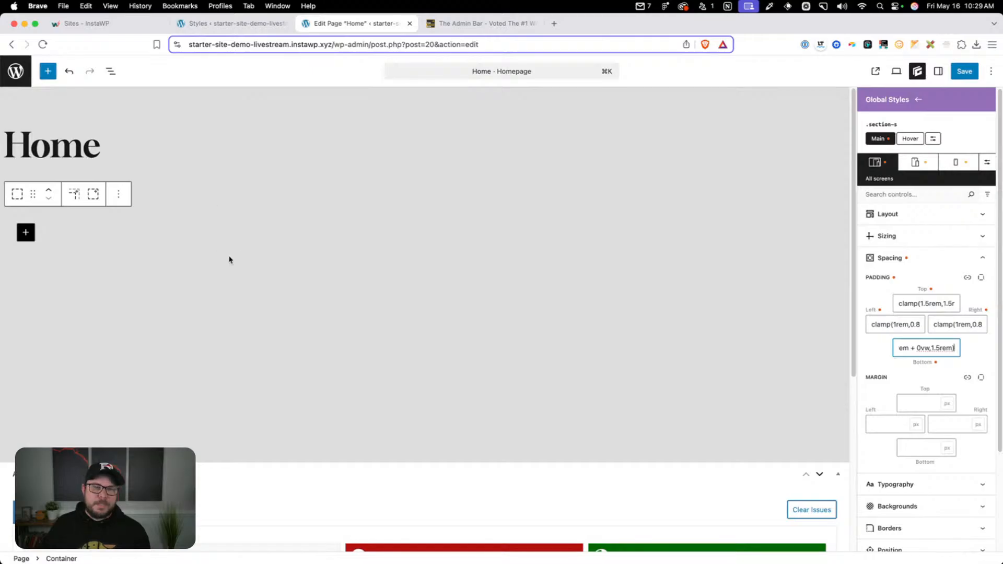
Insert a third Container block below the section-s container on the Home page
click(152, 264)
text(/co)
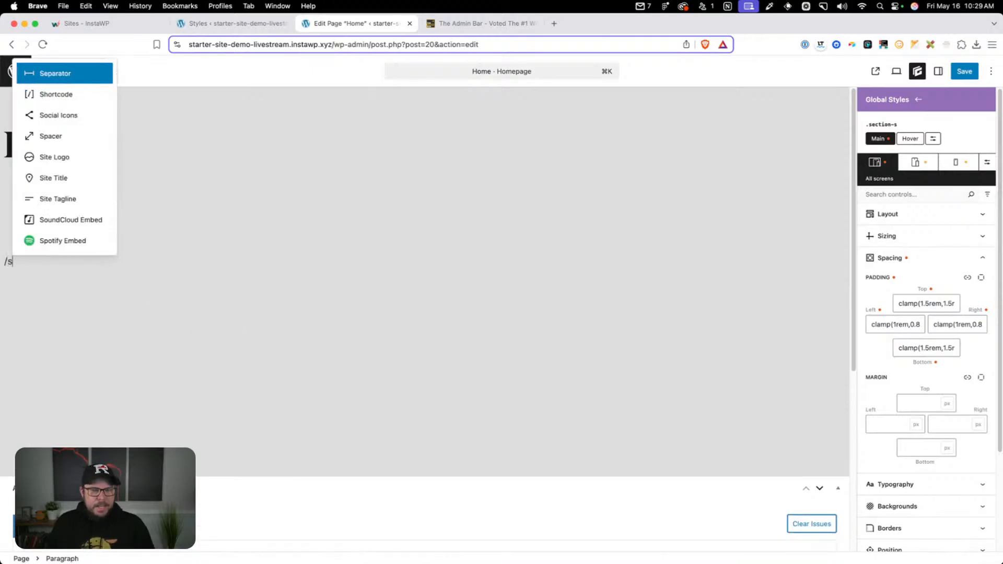
text(nt)
key(Return)
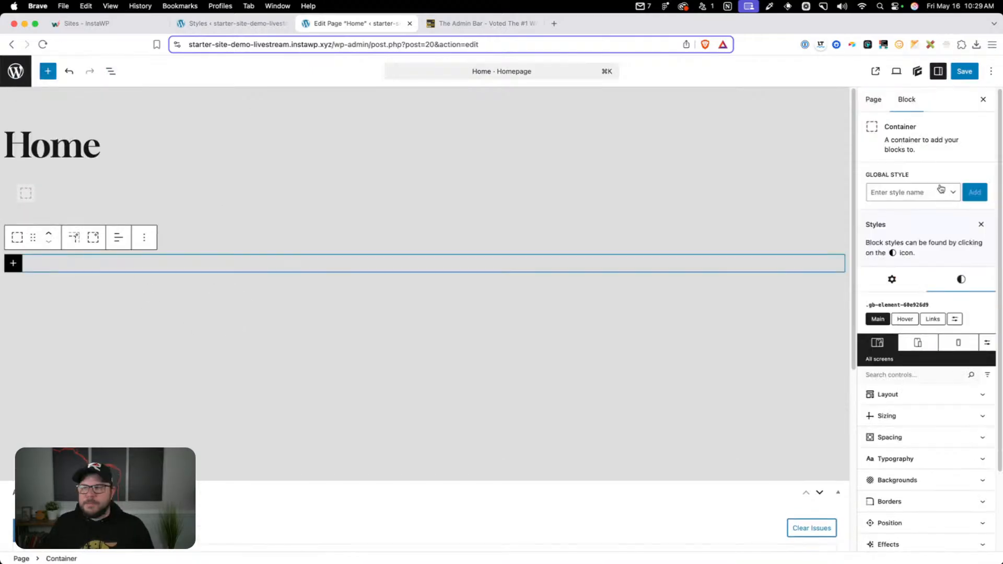
Create a global style named section-m on the third container by cloning section-xs
click(916, 198)
text(section-)
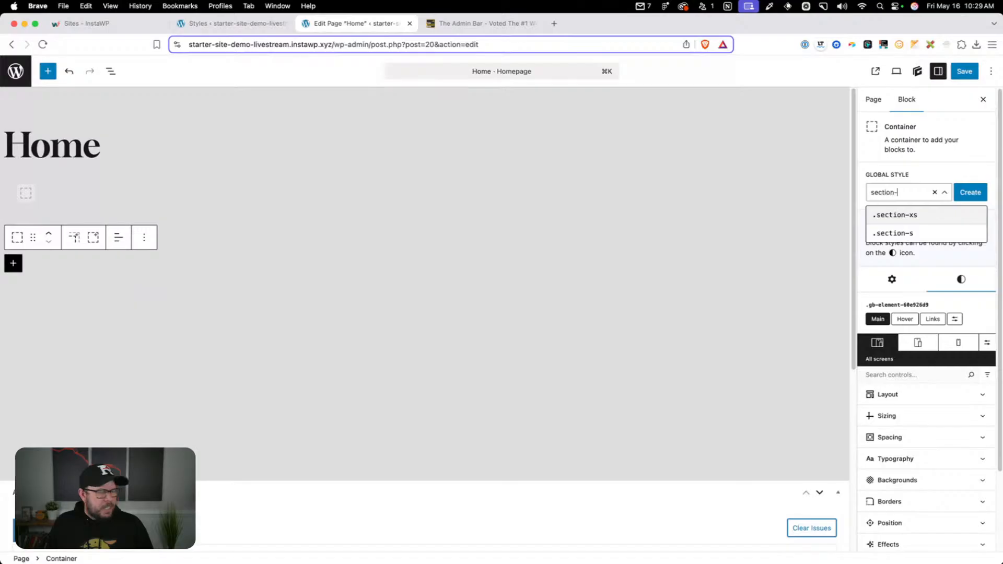
text(m)
click(968, 195)
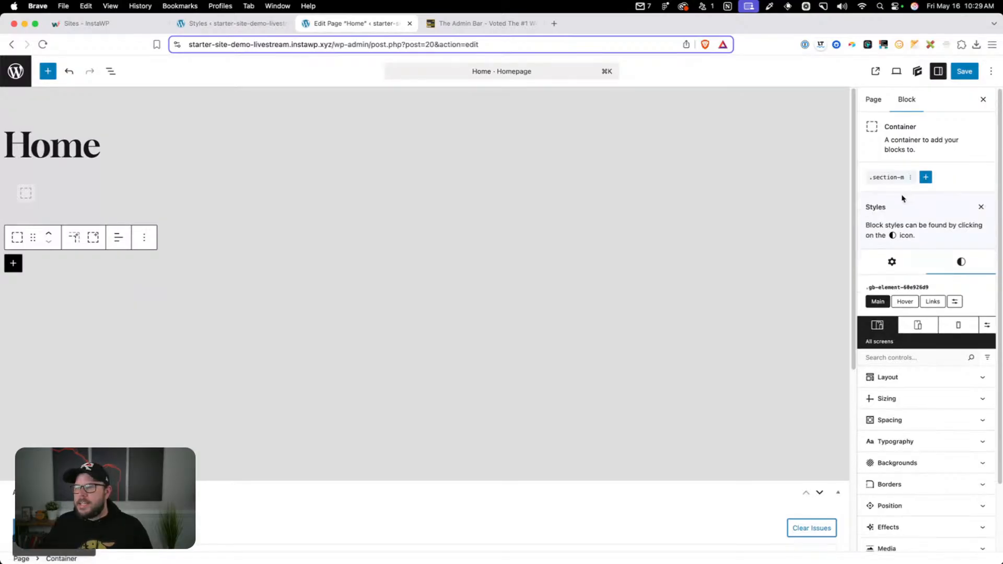
click(892, 211)
click(903, 266)
click(904, 289)
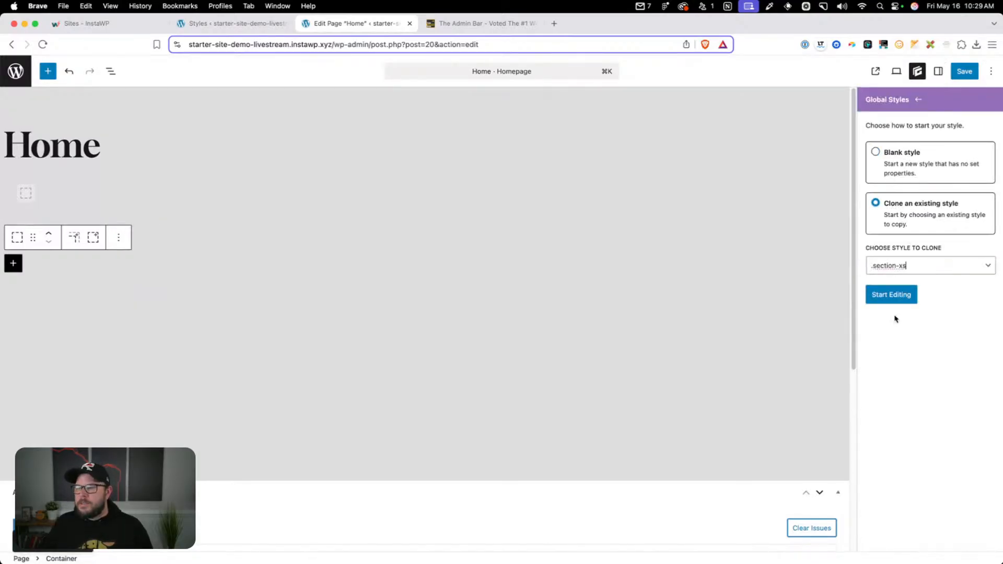
click(890, 296)
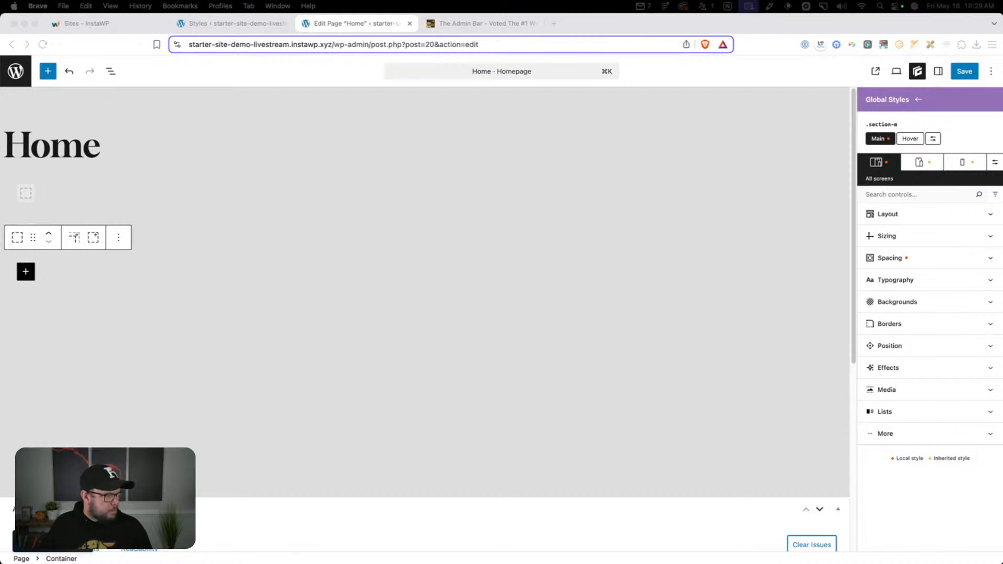
Set the top and bottom padding of section-m to the copied clamp(1.5rem,1.197rem + 1.515vw,2.5rem) and save the page with its global styles
click(914, 258)
click(926, 304)
click(916, 349)
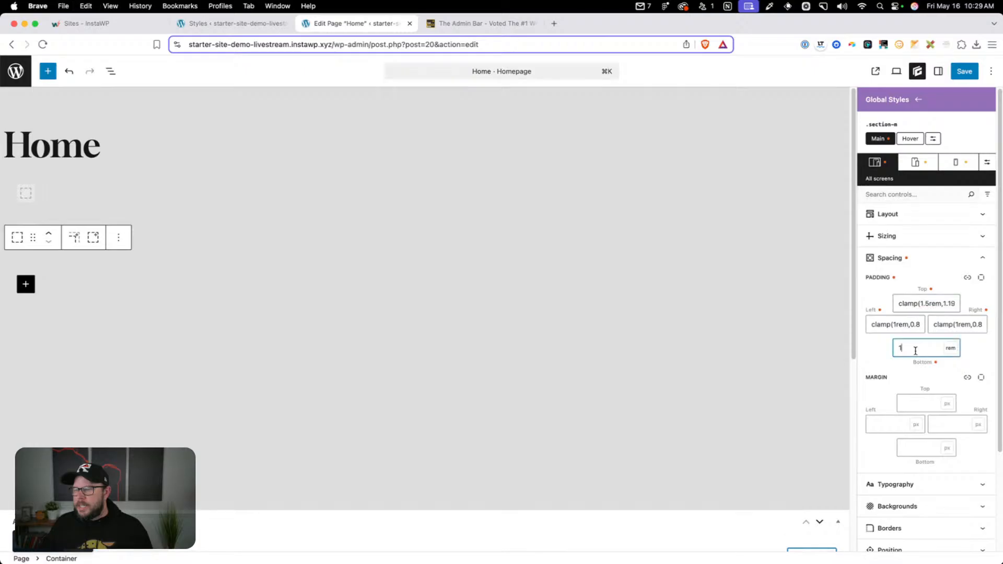
key(super+a)
text(clamp(1.5rem,1.19rem + 1.515vw,2.5rem))
click(966, 71)
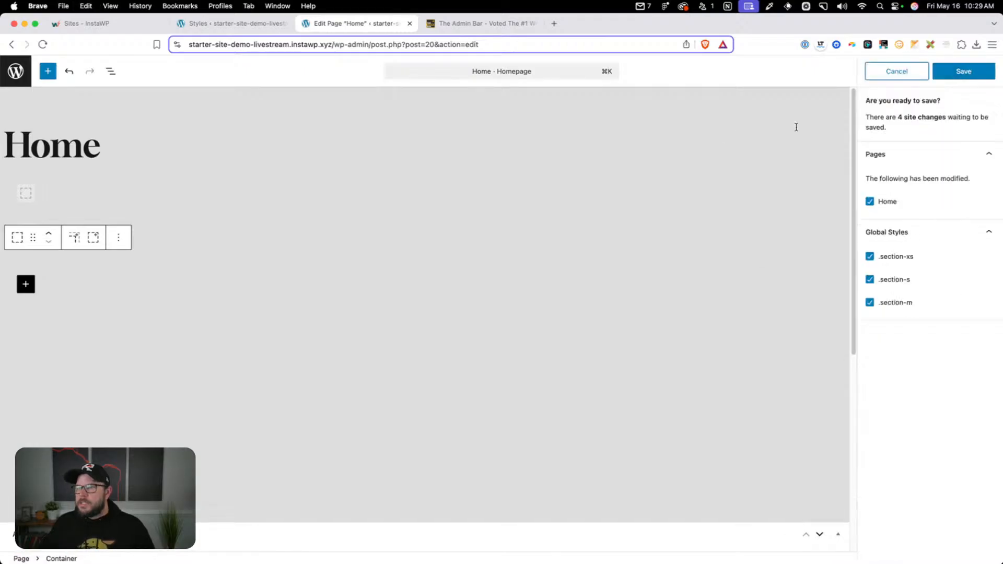
click(968, 72)
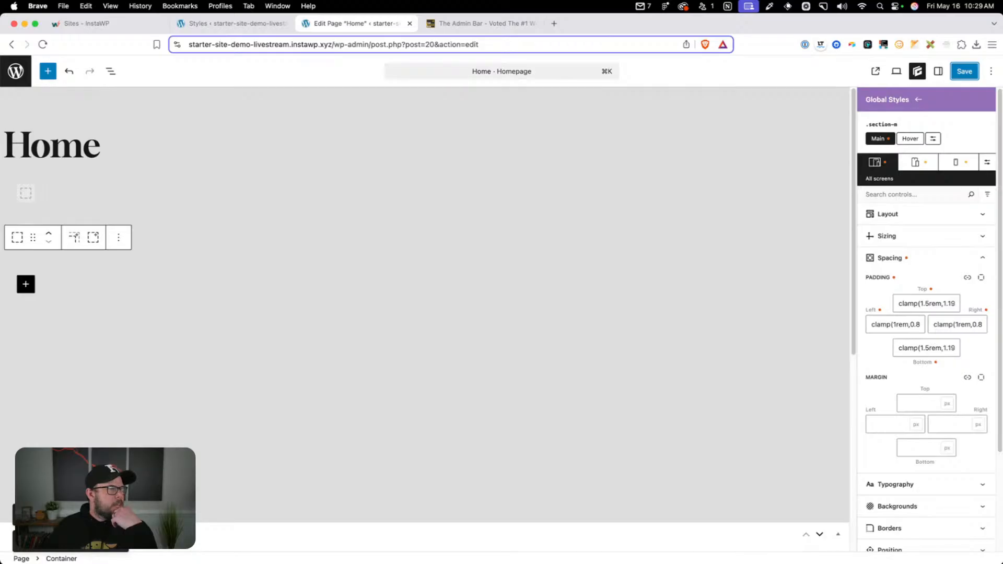
Switch to the Notion notes and review the section classes under Global Styles, including section-d, section-l and section-xl
drag(1, 209, 399, 66)
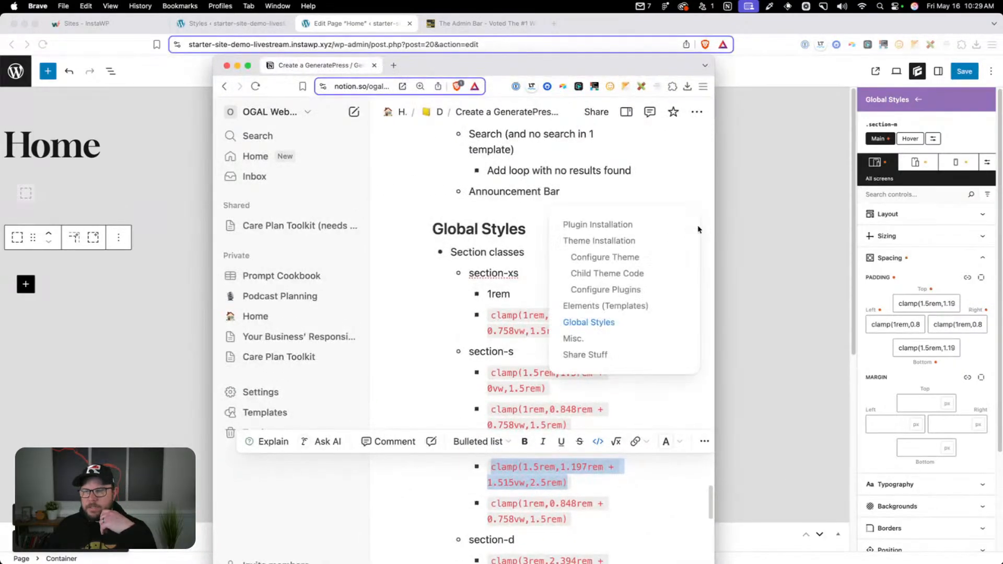
drag(714, 218, 919, 212)
scroll(732, 271, down, 10)
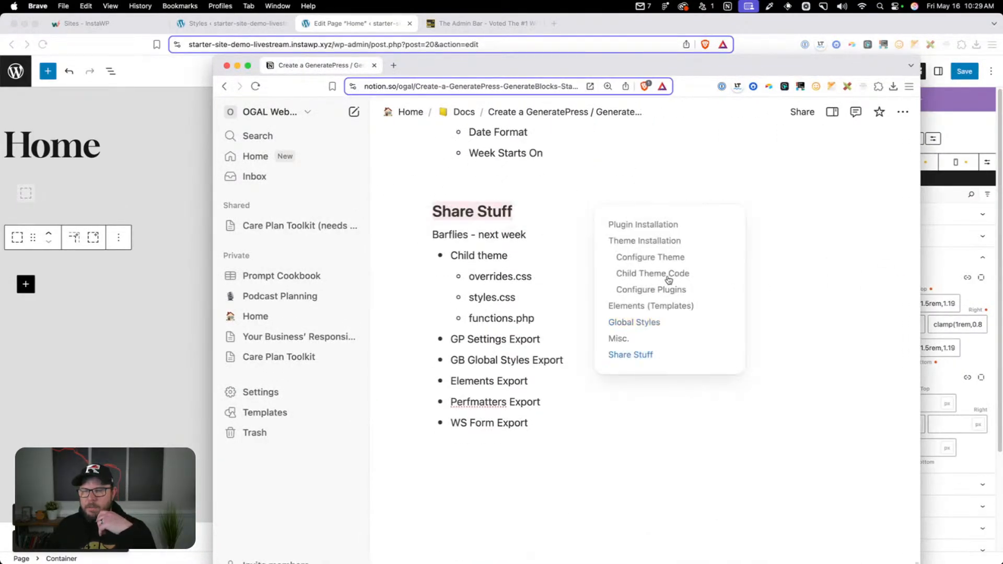
scroll(529, 265, up, 15)
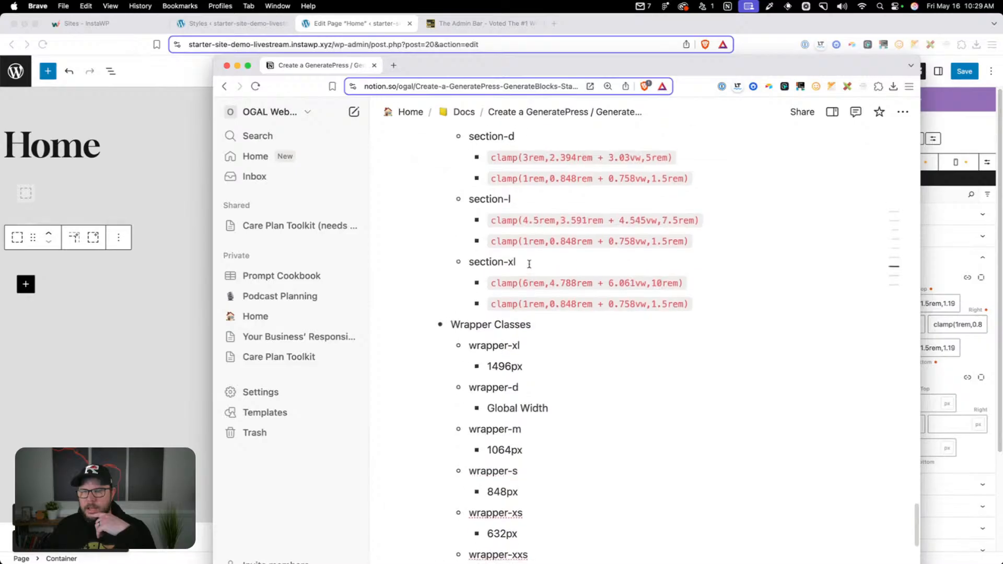
scroll(529, 264, up, 5)
click(472, 157)
scroll(473, 158, up, 1)
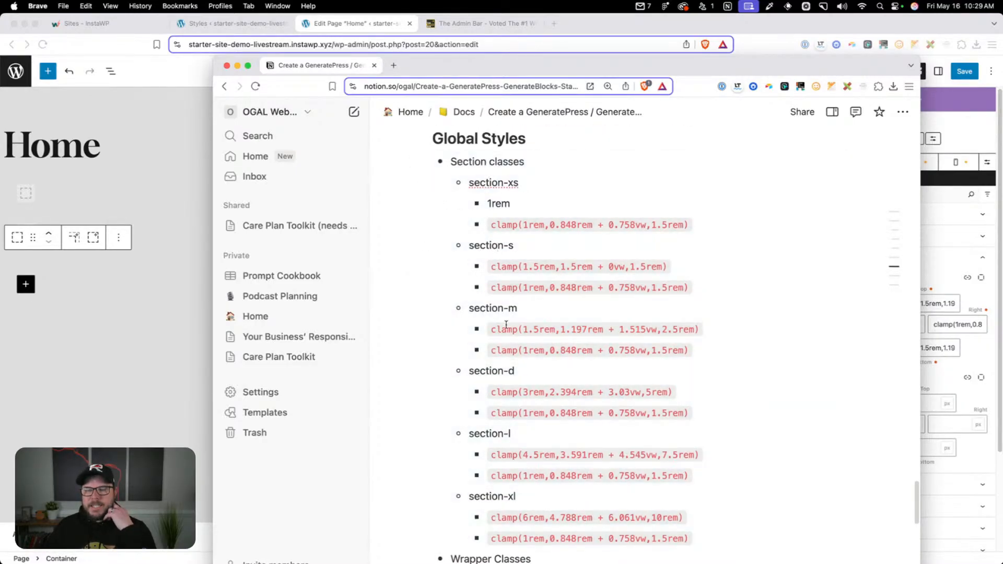
drag(498, 370, 508, 370)
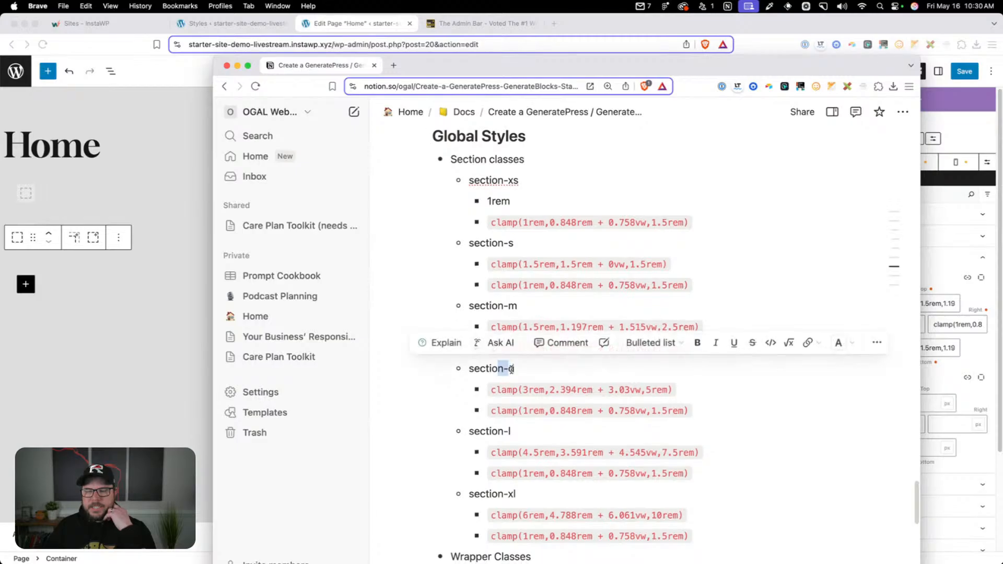
scroll(491, 407, down, 1)
drag(488, 415, 507, 415)
scroll(520, 453, down, 1)
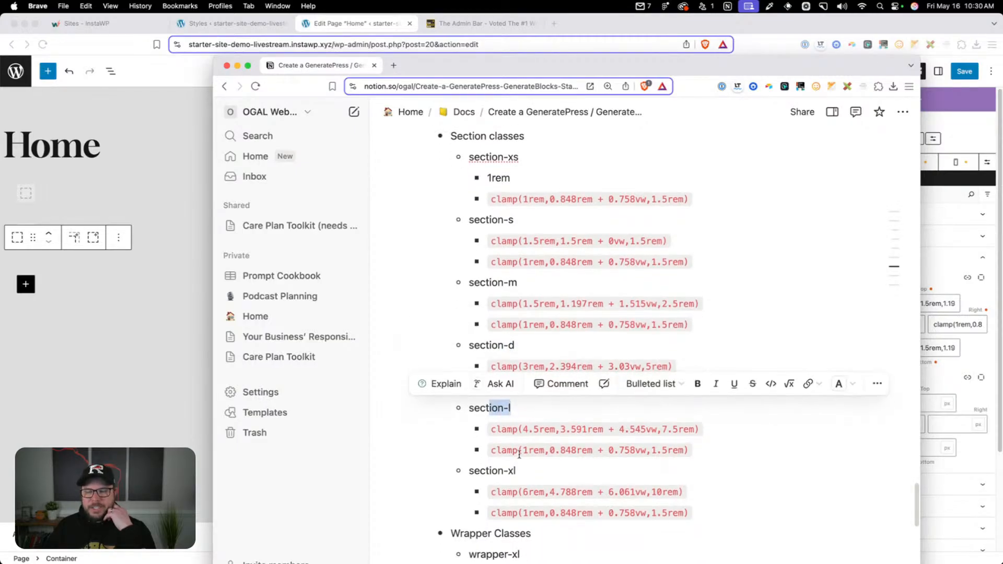
click(486, 458)
drag(525, 344, 468, 333)
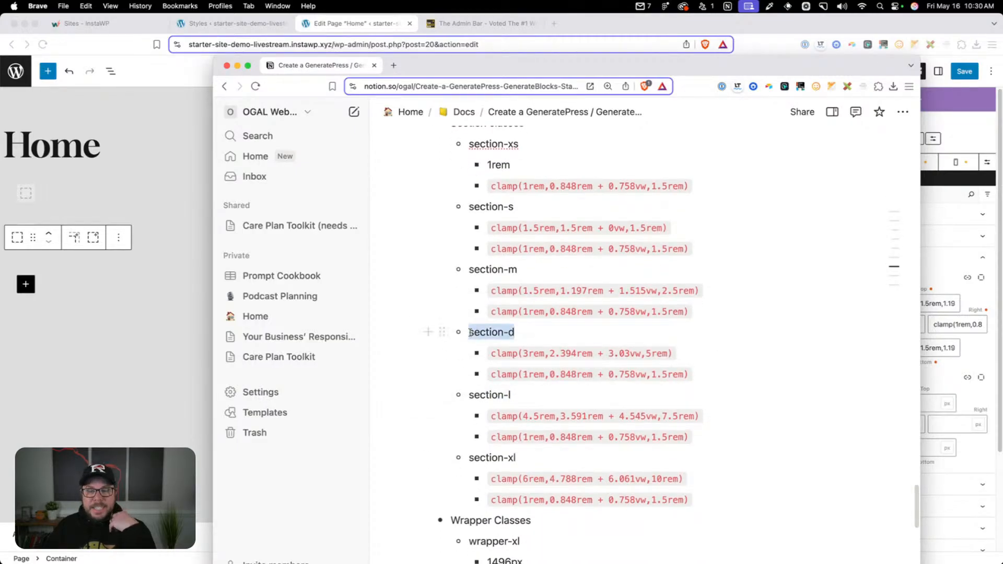
click(491, 332)
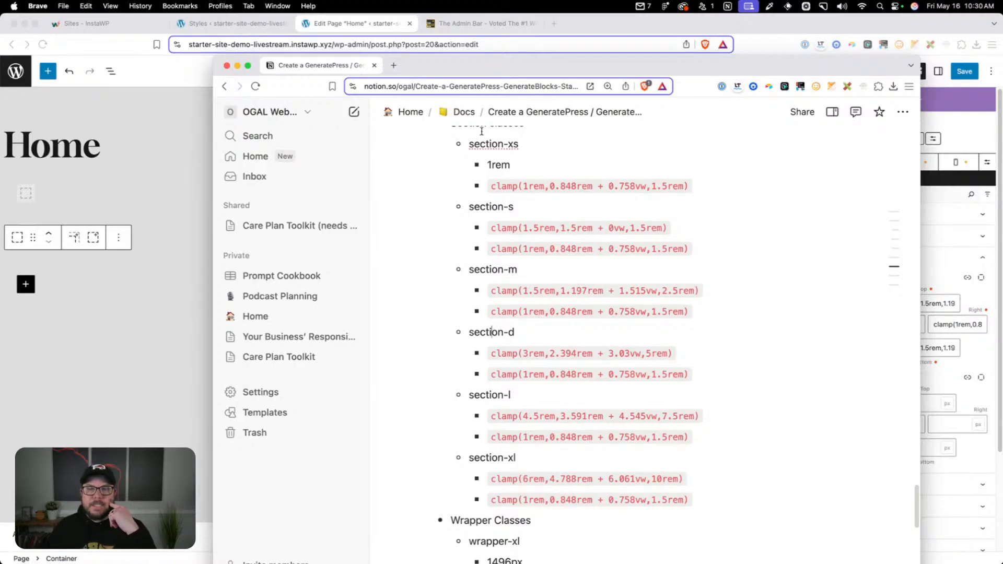
drag(490, 68, 0, 105)
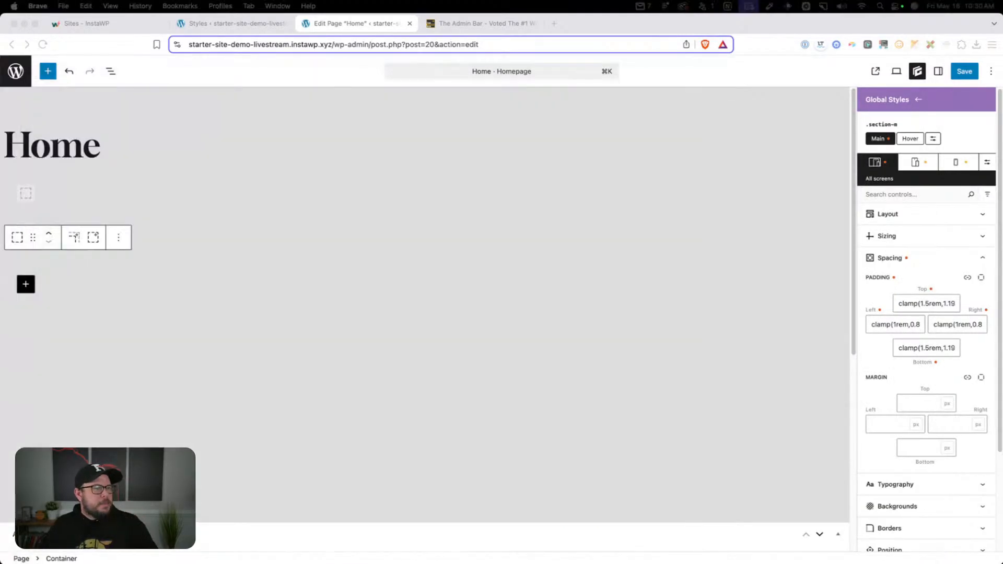
Delete the existing section containers from the Home page
click(30, 189)
click(57, 203)
key(BackSpace)
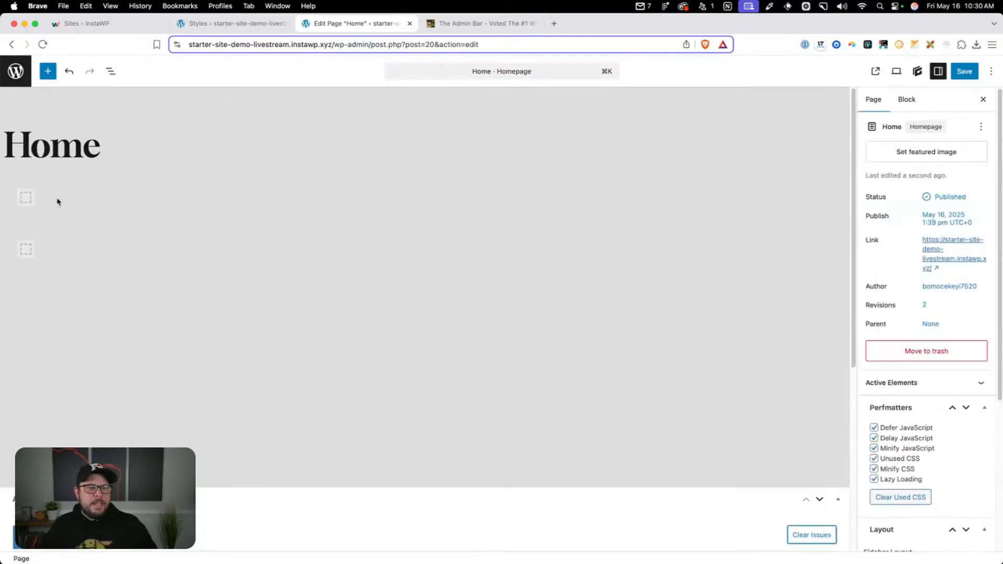
click(58, 203)
key(BackSpace)
Insert a Container block on the Home page and apply the section-m global style to it
click(56, 215)
text(/con)
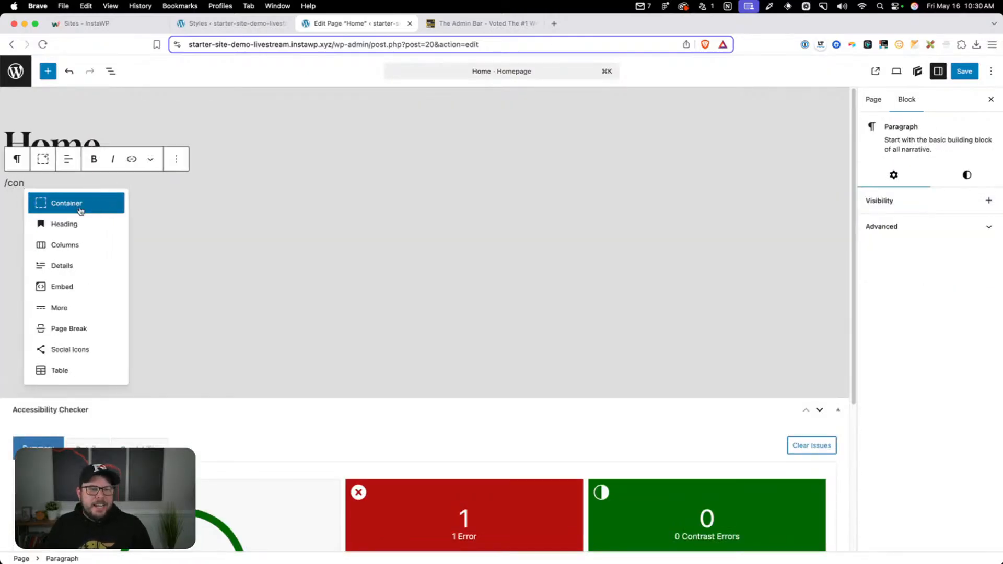
key(Return)
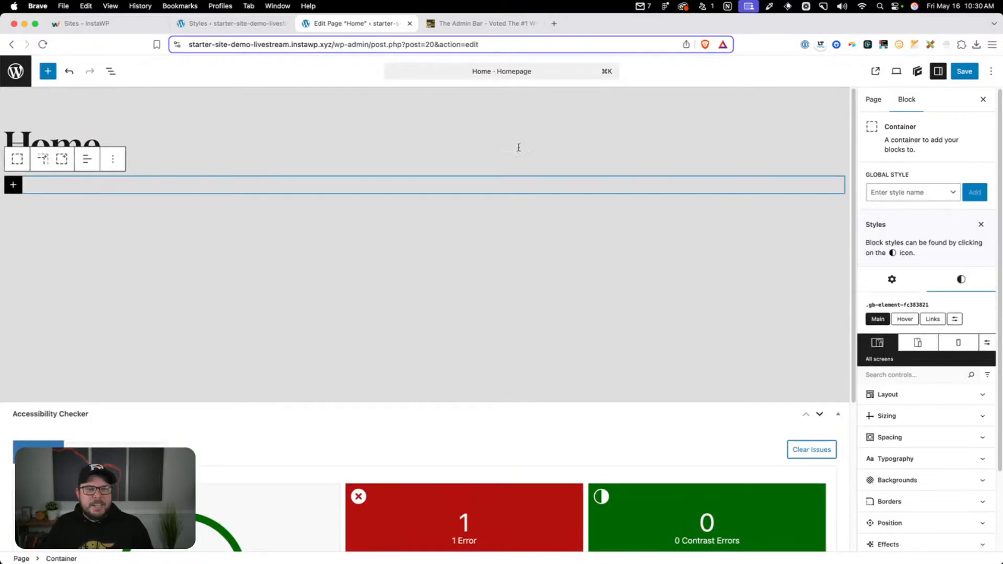
click(914, 191)
text(sec)
click(912, 251)
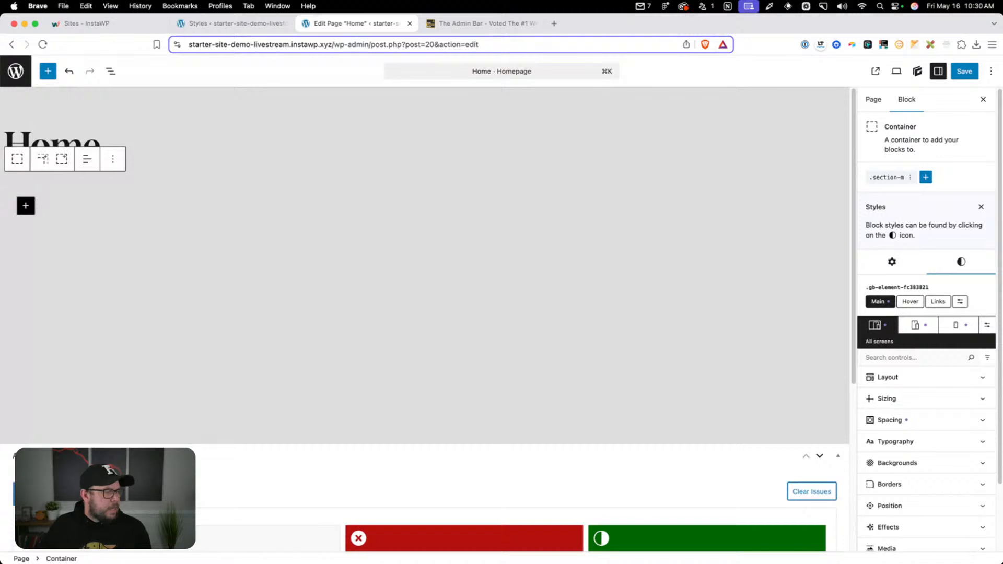
Inspect the sizing and spacing of a newly added inner container, and delete the outer section-m container
click(42, 160)
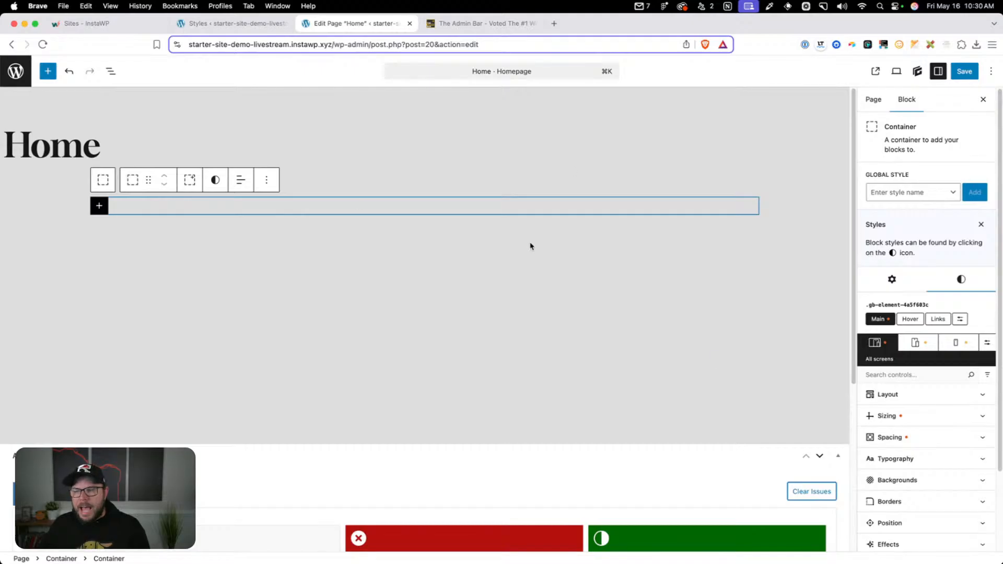
click(887, 416)
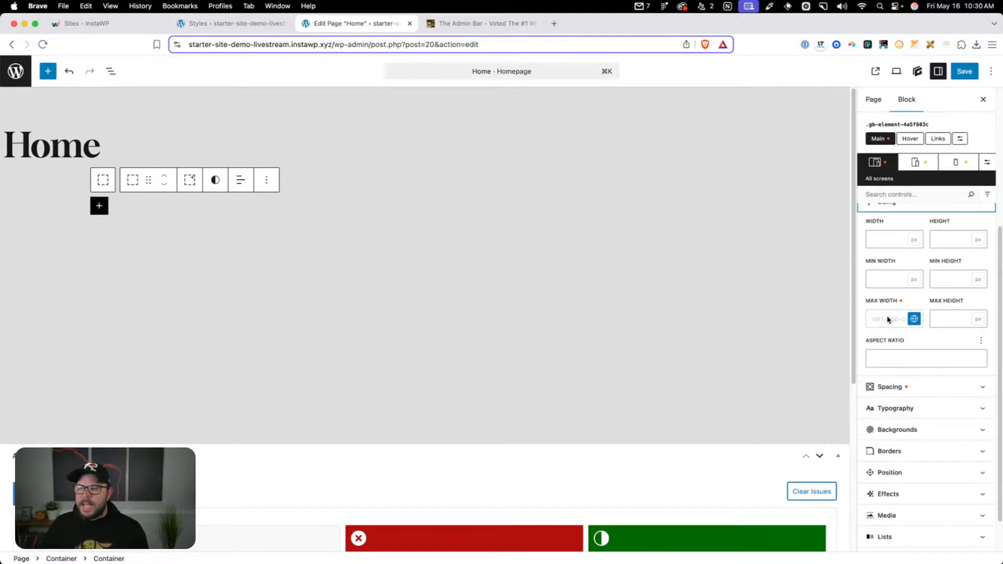
click(893, 387)
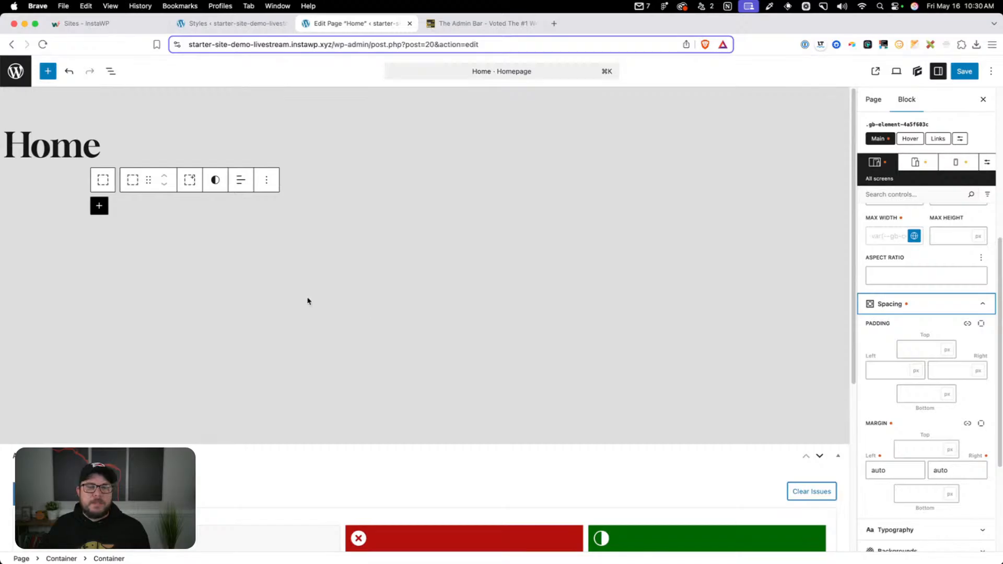
click(186, 205)
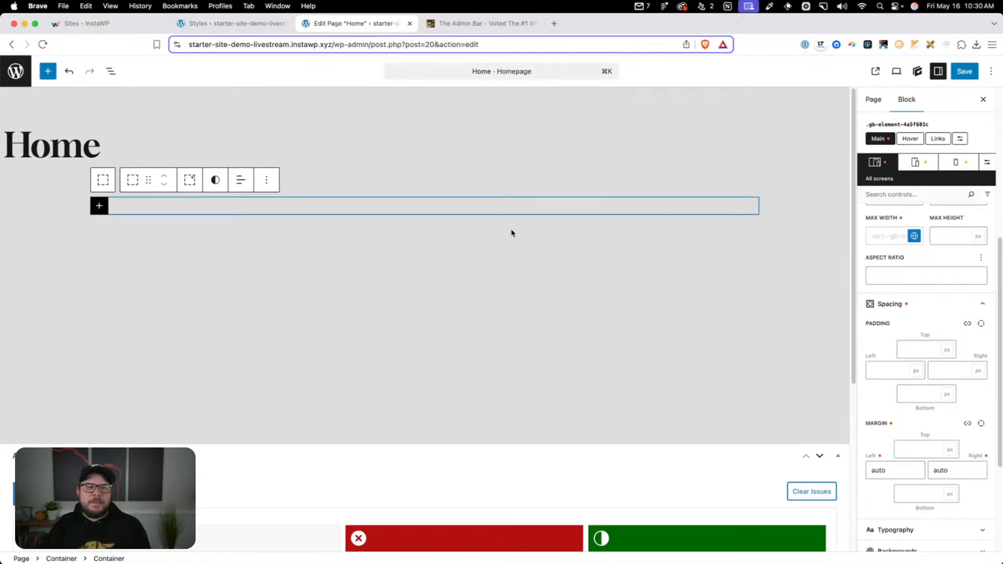
click(13, 179)
key(BackSpace)
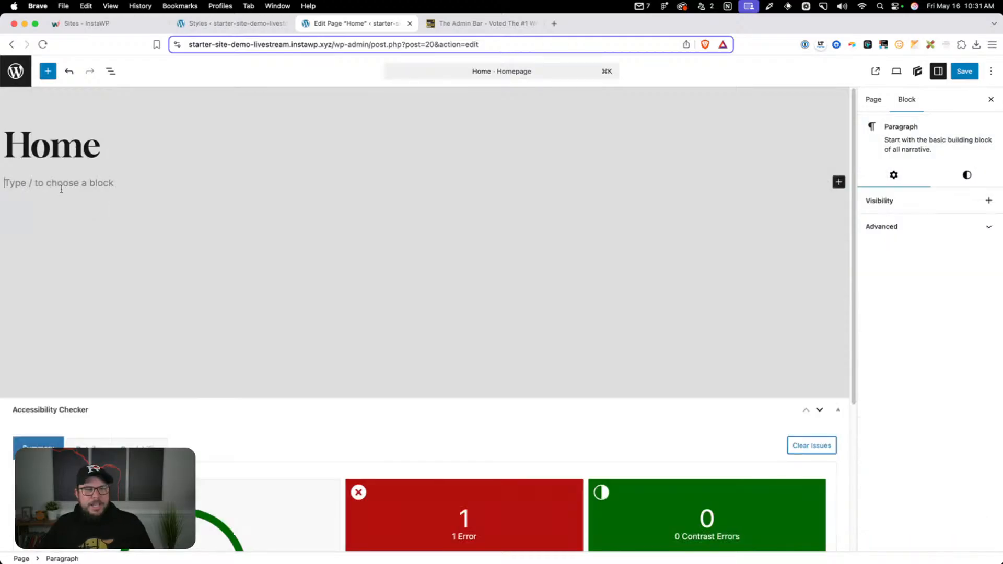
Insert a Container block on the Home page and create a blank global style named wrapper-xl on it
text(/con)
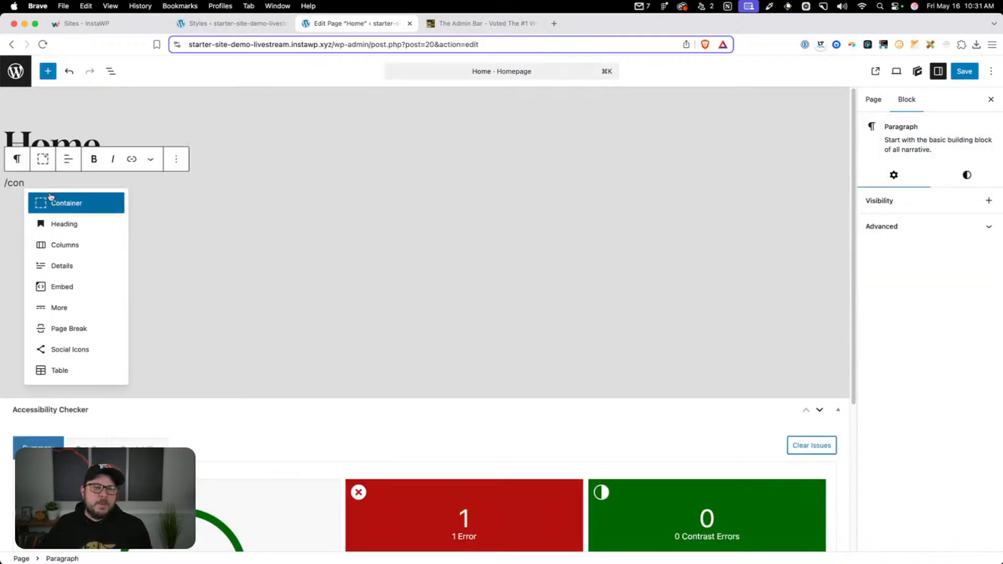
click(52, 201)
click(914, 200)
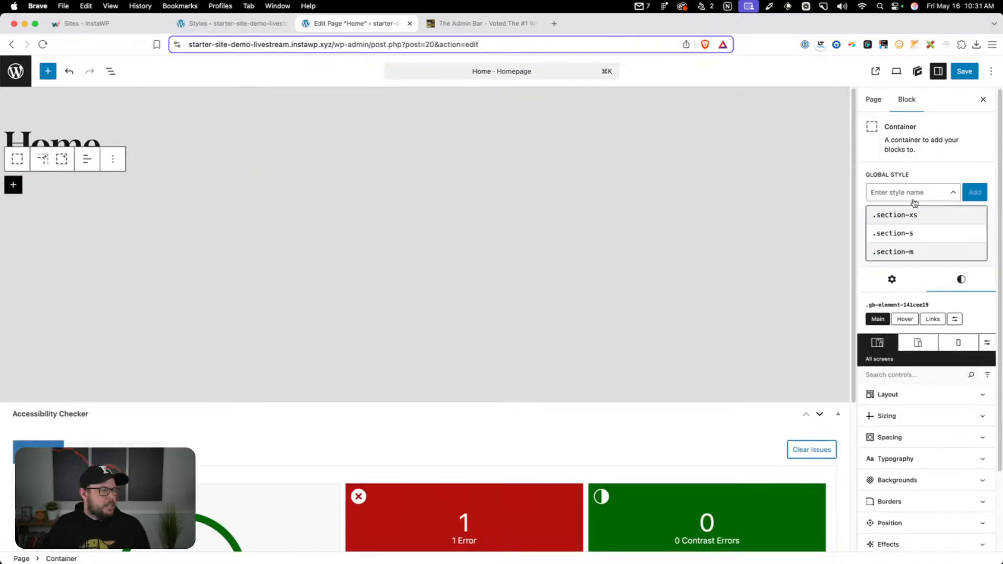
text(wrapper-xl)
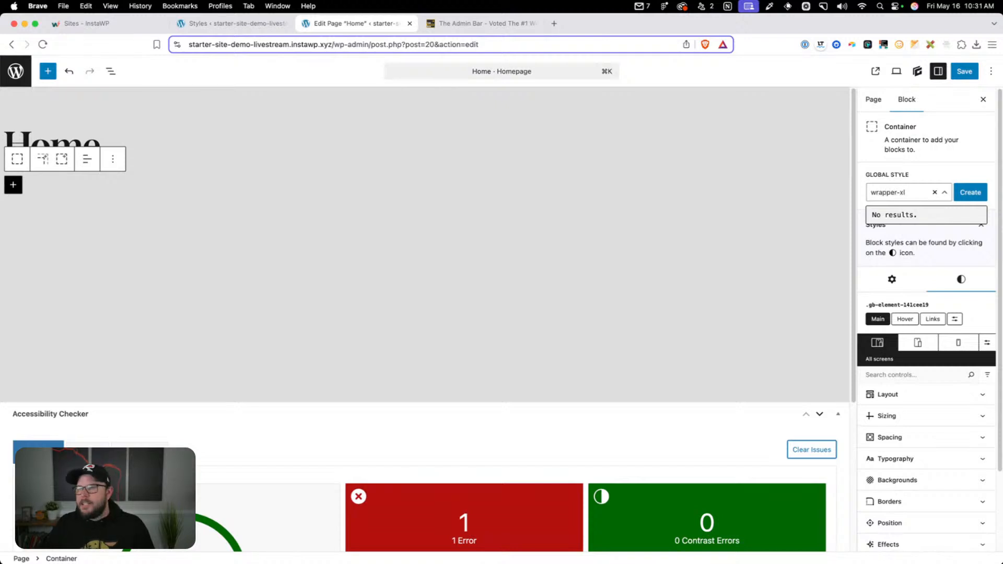
click(980, 197)
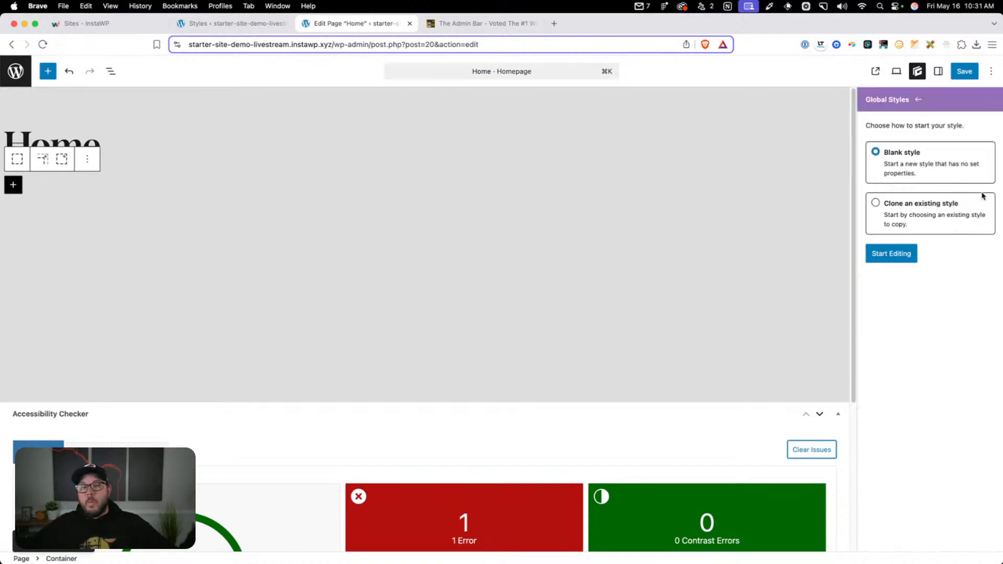
click(905, 255)
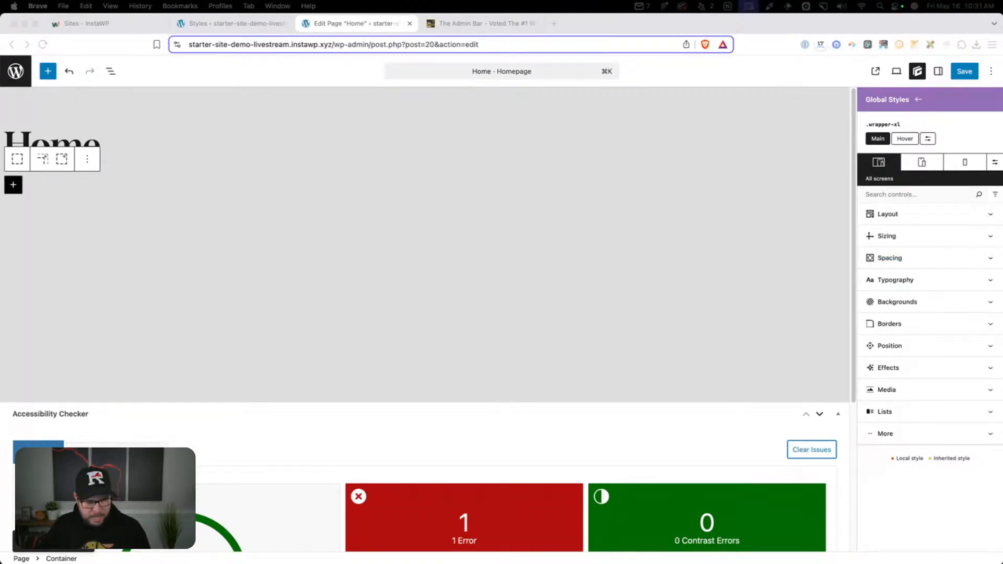
Set the wrapper-xl style's width to 100% and its max width to 1496 px
click(903, 240)
click(889, 271)
text(10)
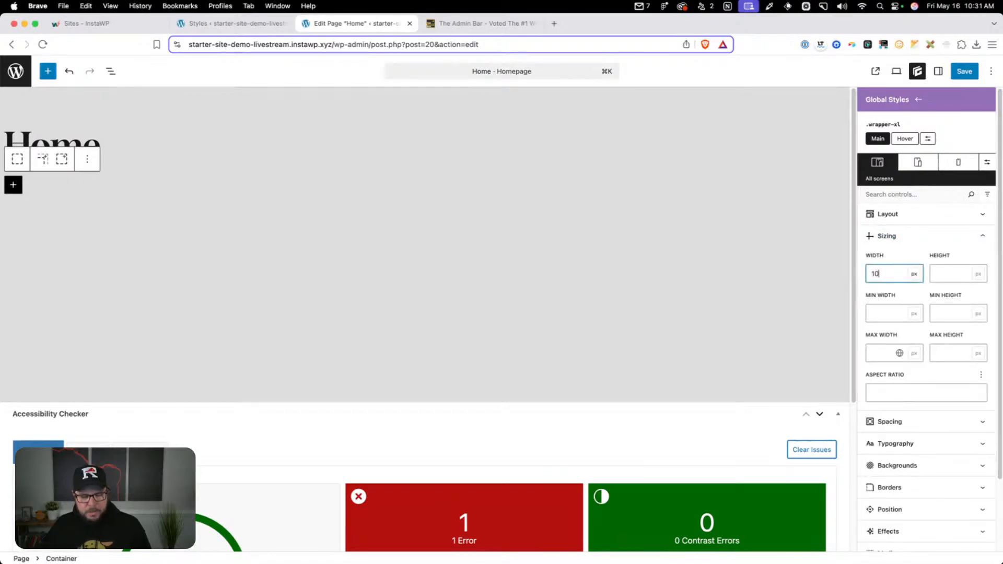
text(0%)
click(886, 354)
text(1496)
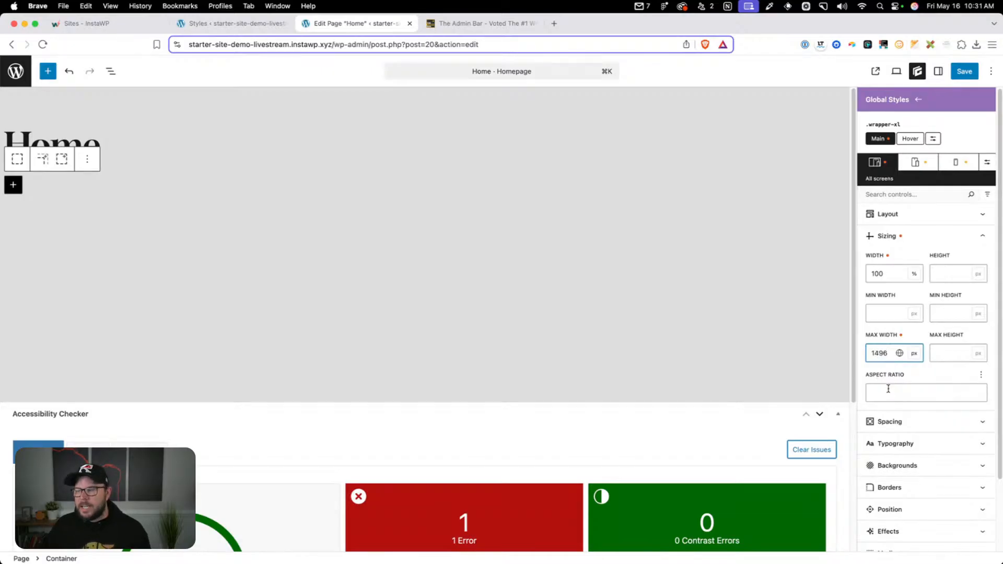
Set the left and right margins of the wrapper-xl style to auto
click(891, 421)
scroll(889, 449, down, 3)
click(894, 494)
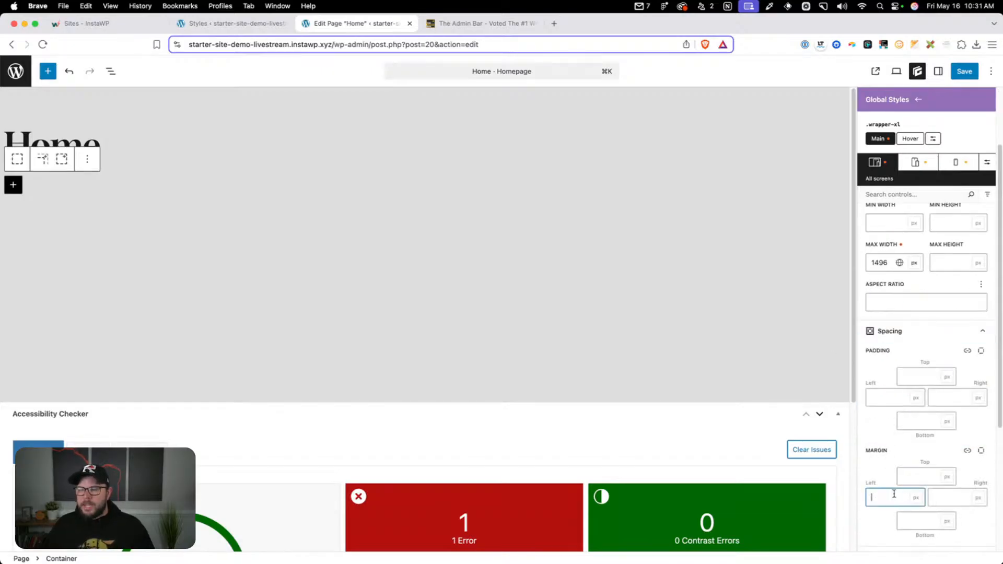
text(auto)
click(942, 497)
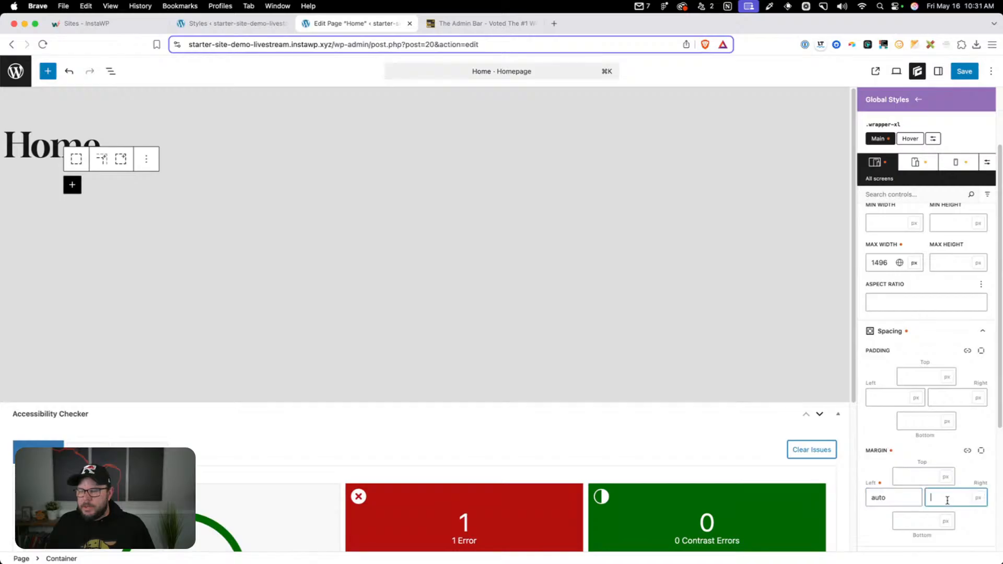
text(auto)
click(251, 184)
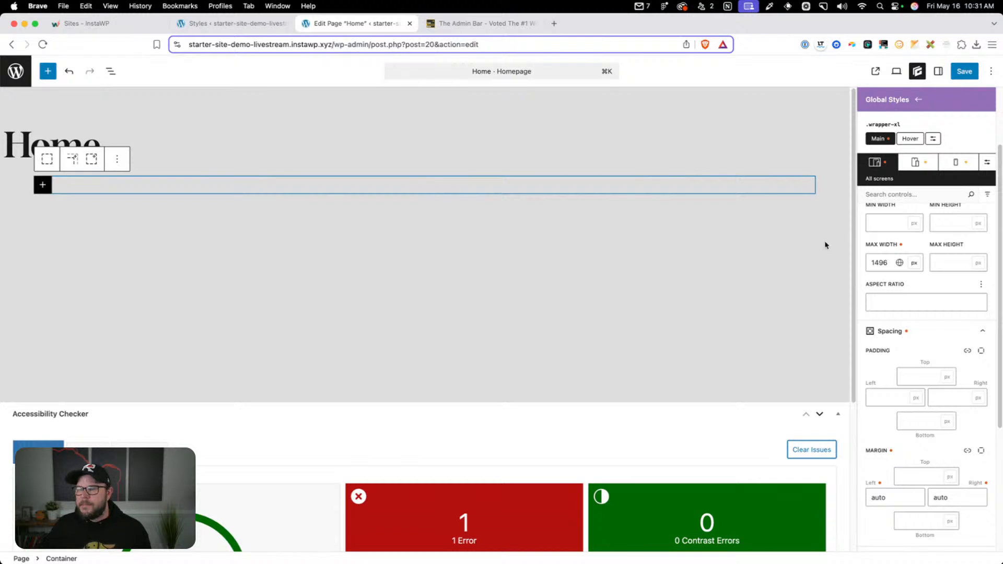
Insert a second Container block on the Home page and add a new global style named wrapper-m to it
click(182, 232)
text(/con)
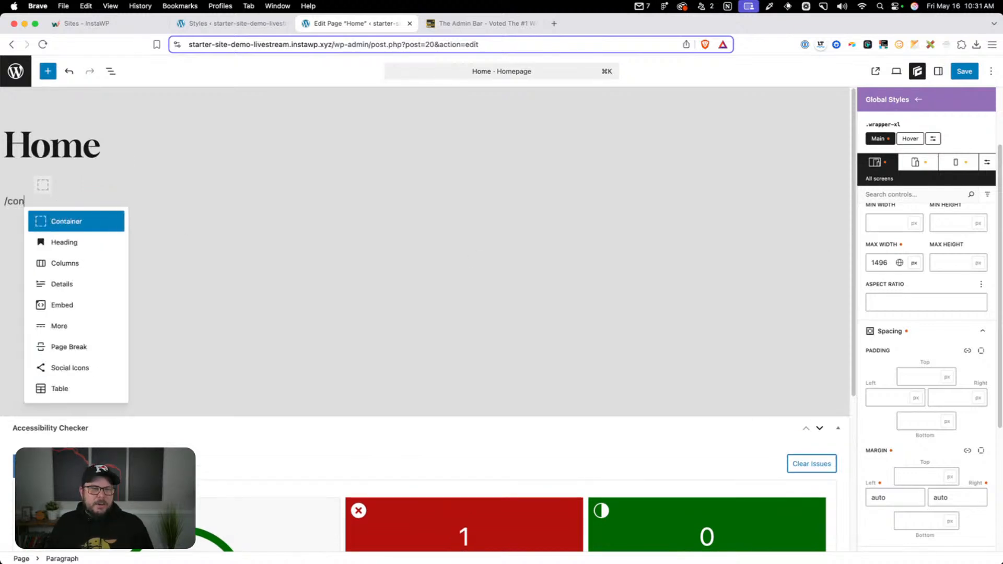
click(95, 225)
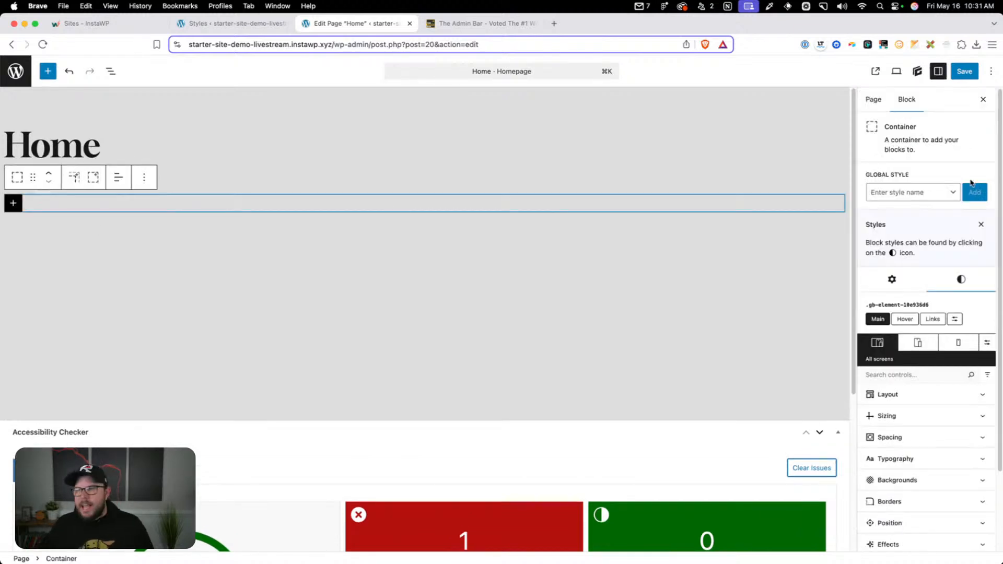
click(920, 189)
text(wr)
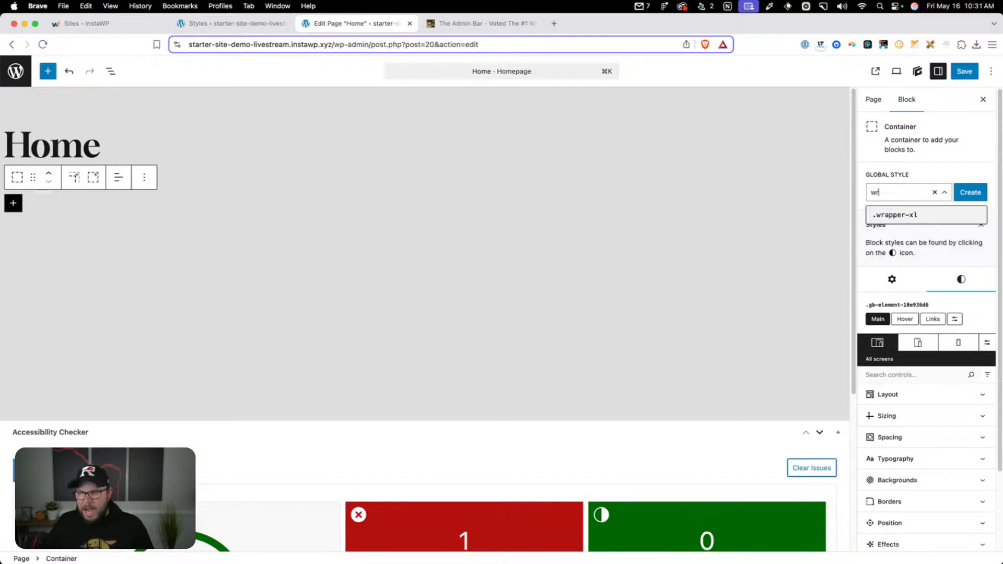
text(apper-m)
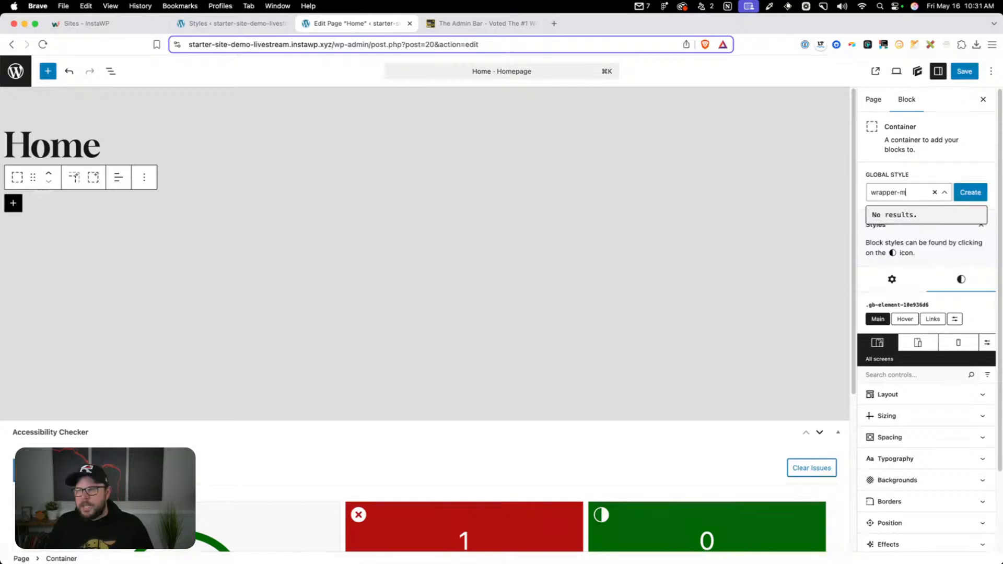
click(971, 192)
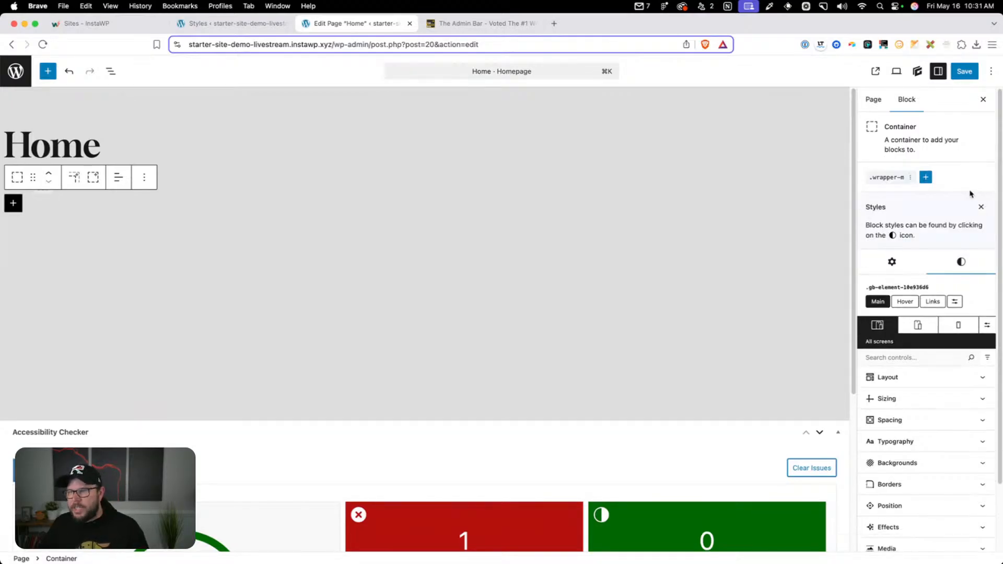
Start the wrapper-m style as a clone of the existing wrapper-xl style
click(912, 211)
click(894, 265)
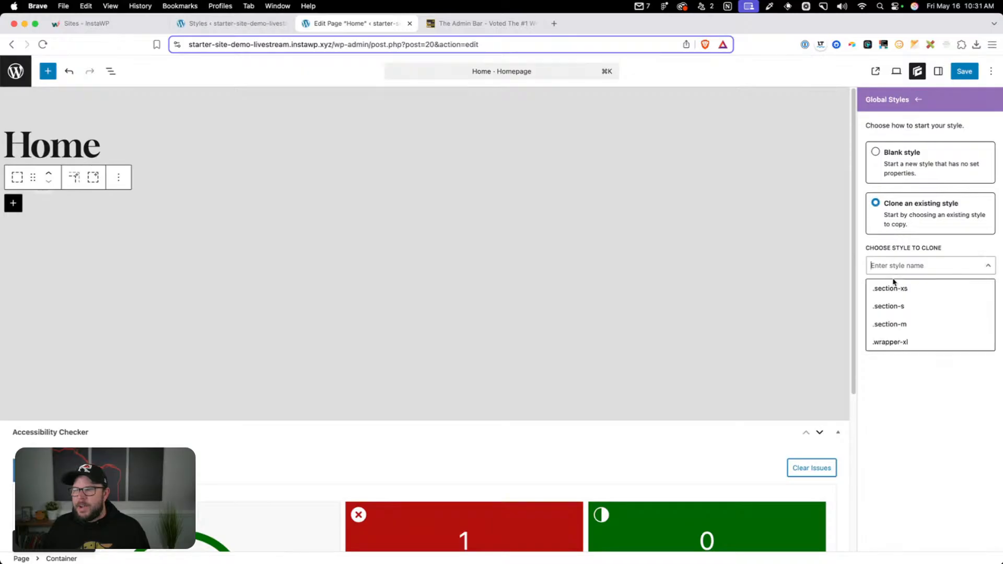
click(905, 341)
click(891, 294)
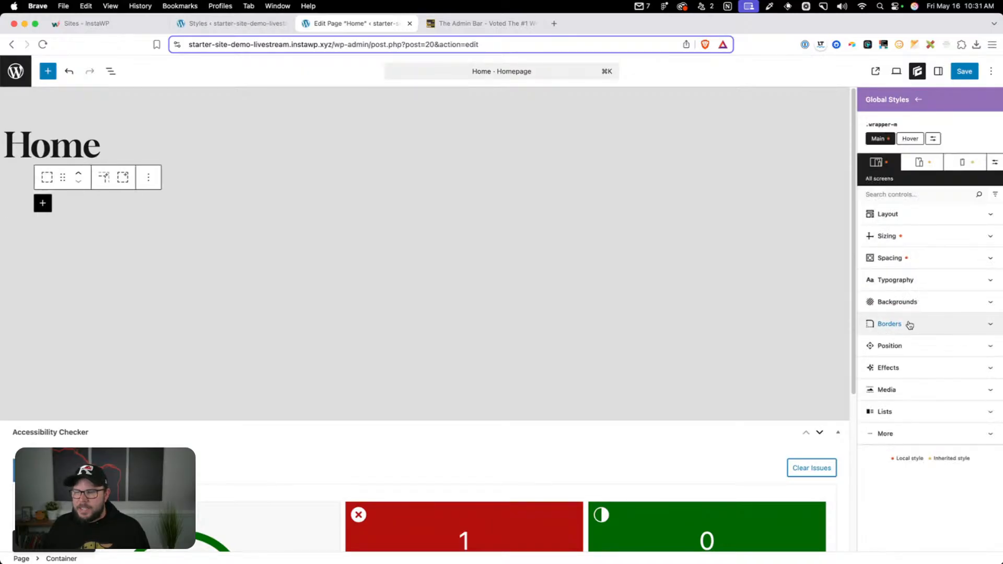
Set the wrapper-m style's max width to 1064 px
click(896, 238)
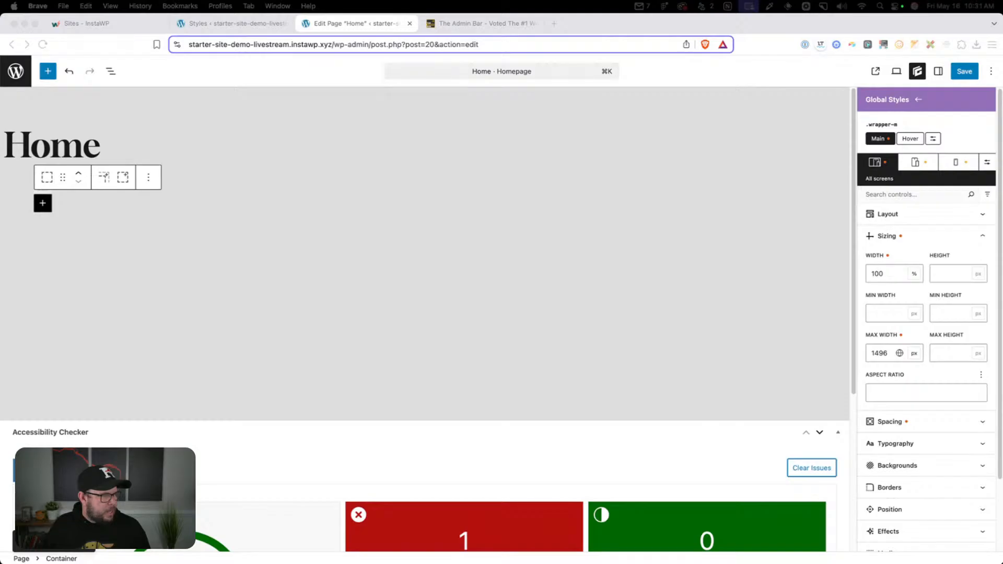
click(881, 358)
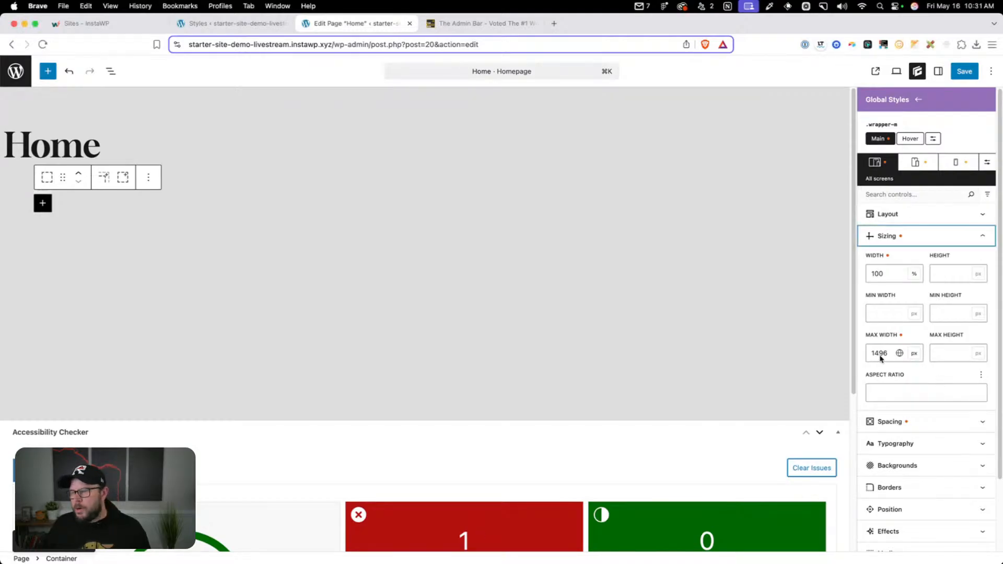
double_click(881, 358)
text(1064)
click(309, 210)
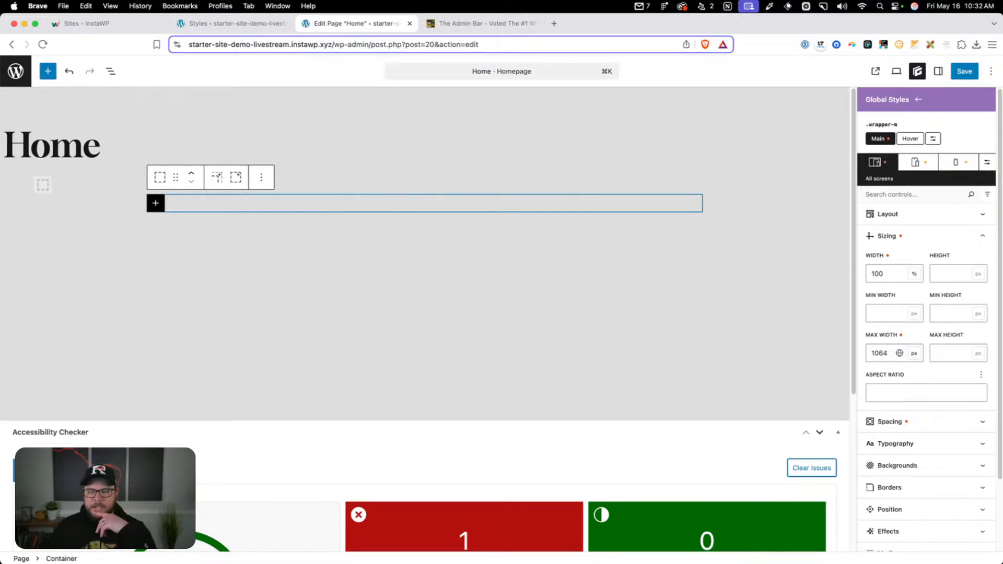
Switch to Figma and examine the width of each bar in the Site Grid frame, from XL down to XX-Small
mouse_move(437, 558)
click(462, 542)
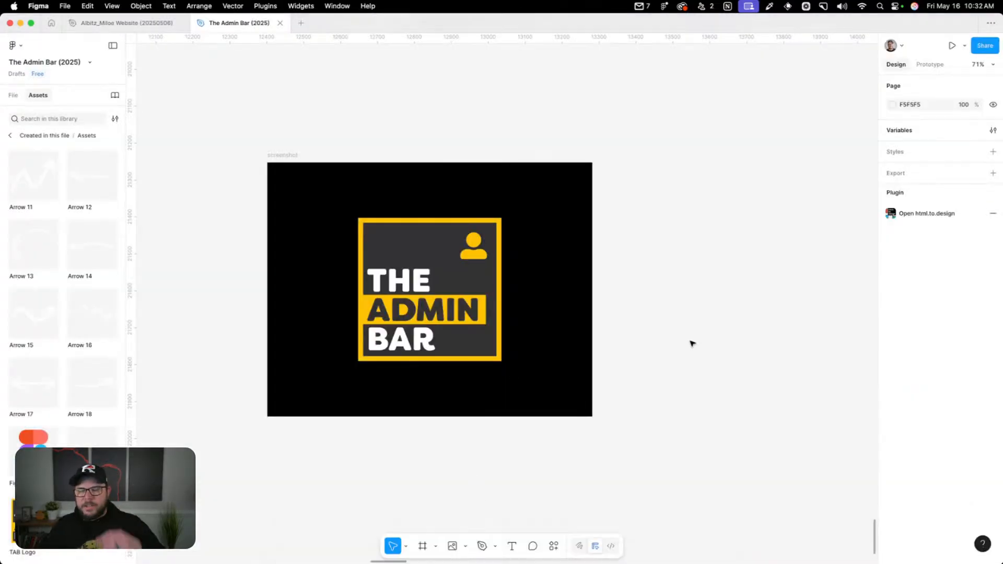
drag(753, 329, 284, 199)
scroll(284, 199, down, 2)
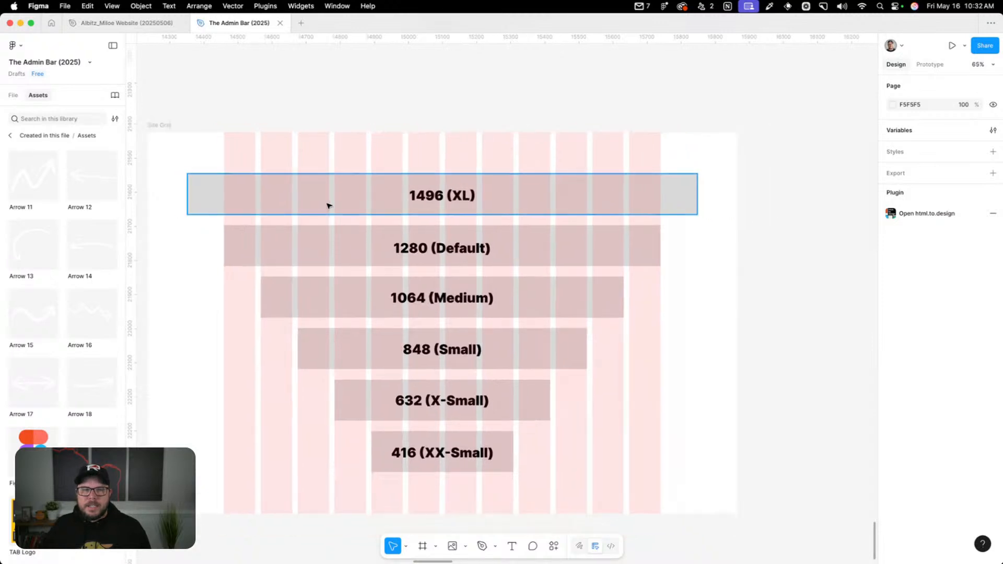
drag(273, 85, 324, 67)
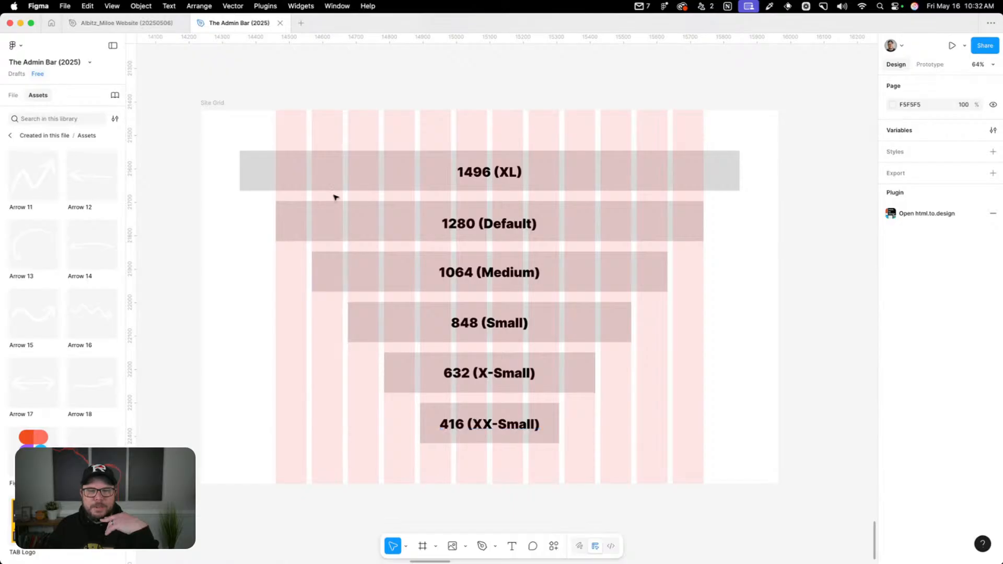
click(253, 165)
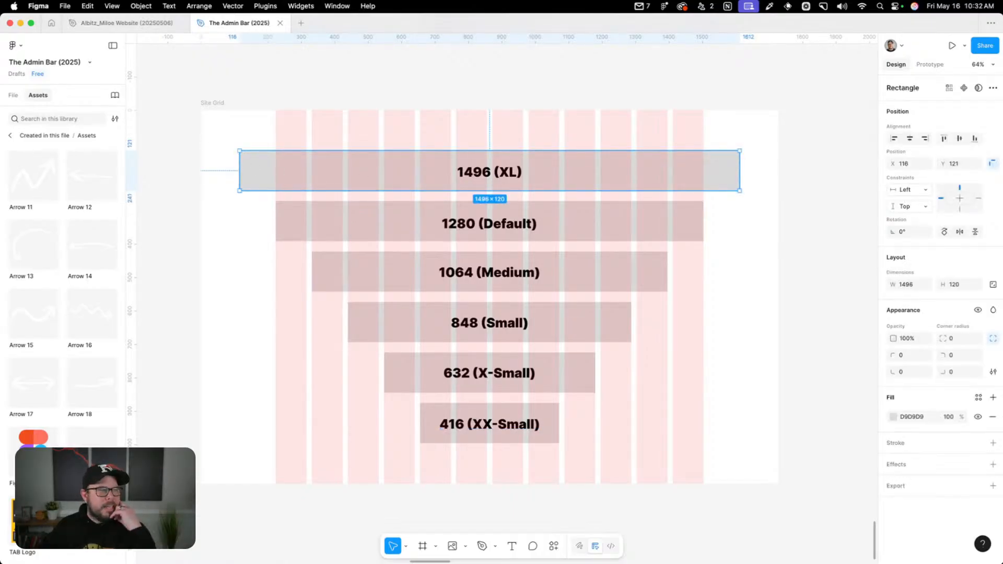
double_click(385, 224)
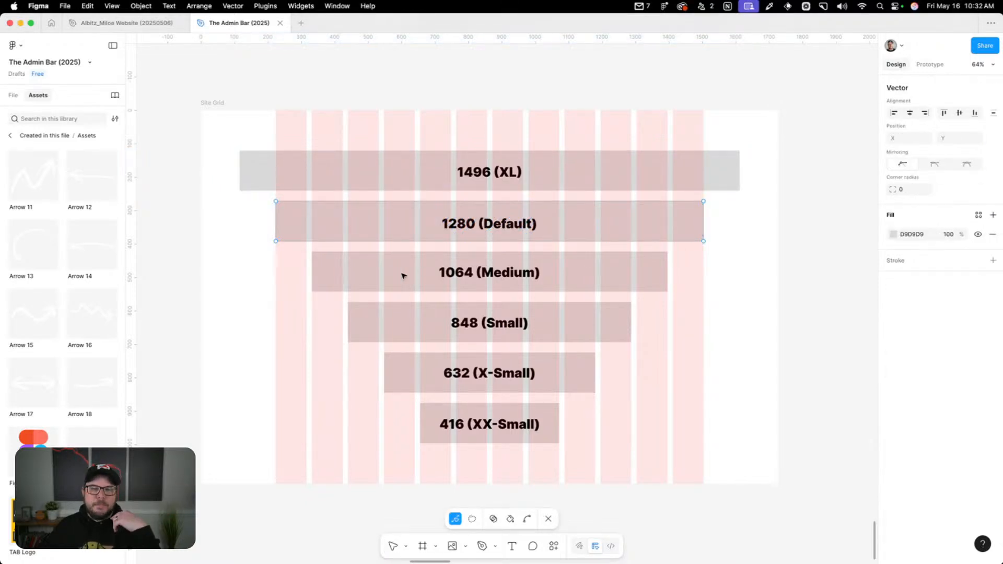
key(Escape)
click(336, 277)
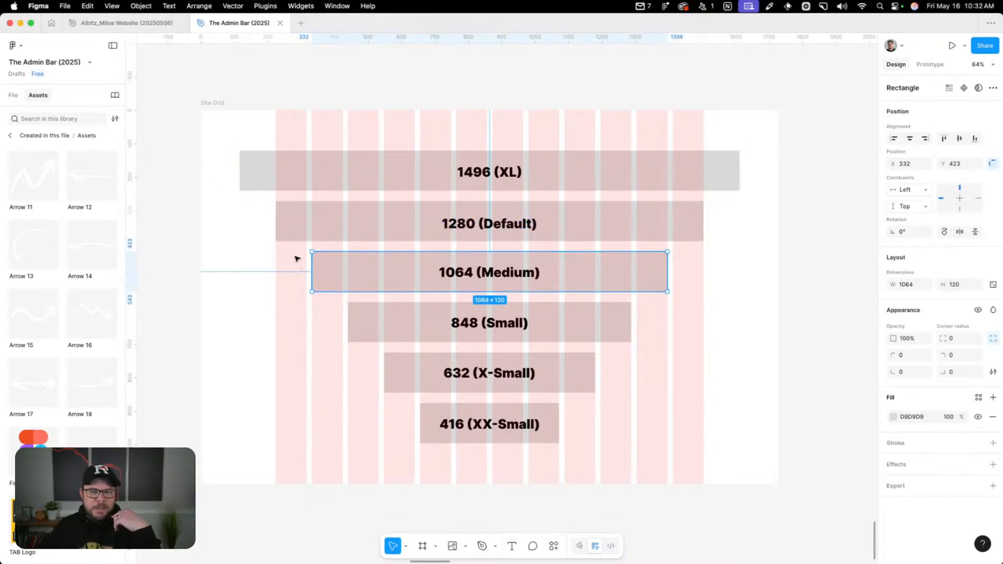
click(606, 322)
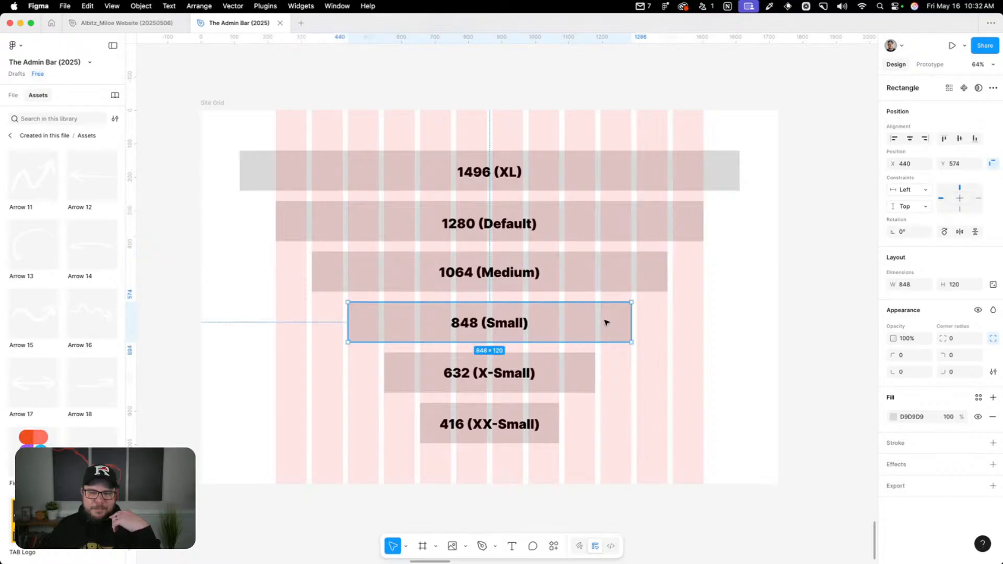
click(400, 384)
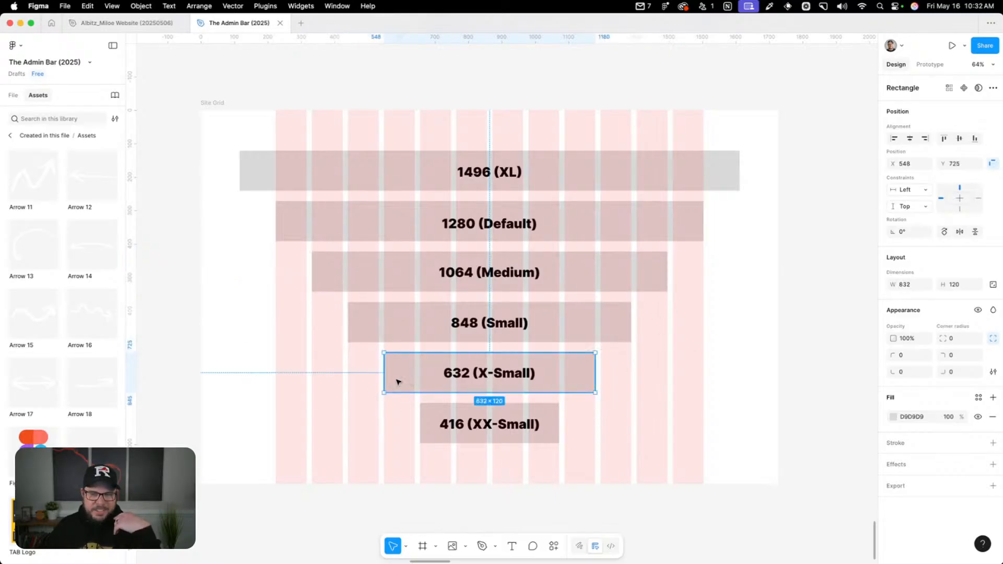
click(428, 437)
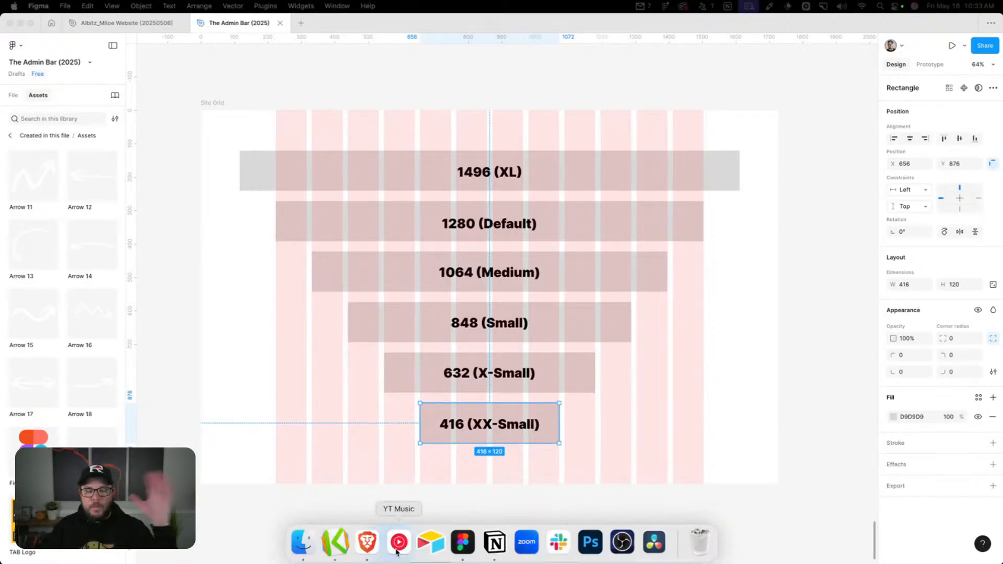
Switch back to Brave, save the Home page together with the wrapper-xl and wrapper-m global styles, and leave the editor
click(371, 548)
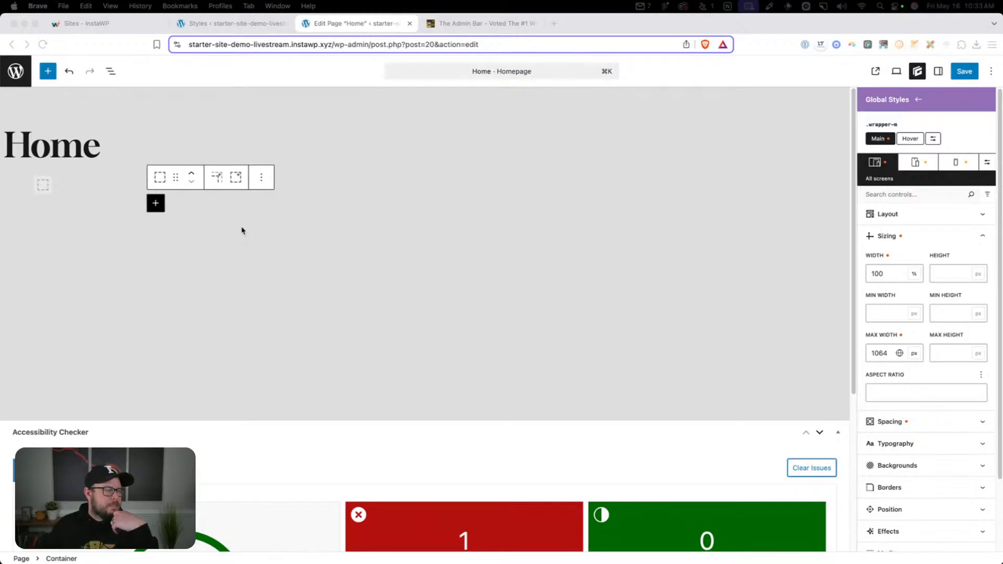
click(968, 74)
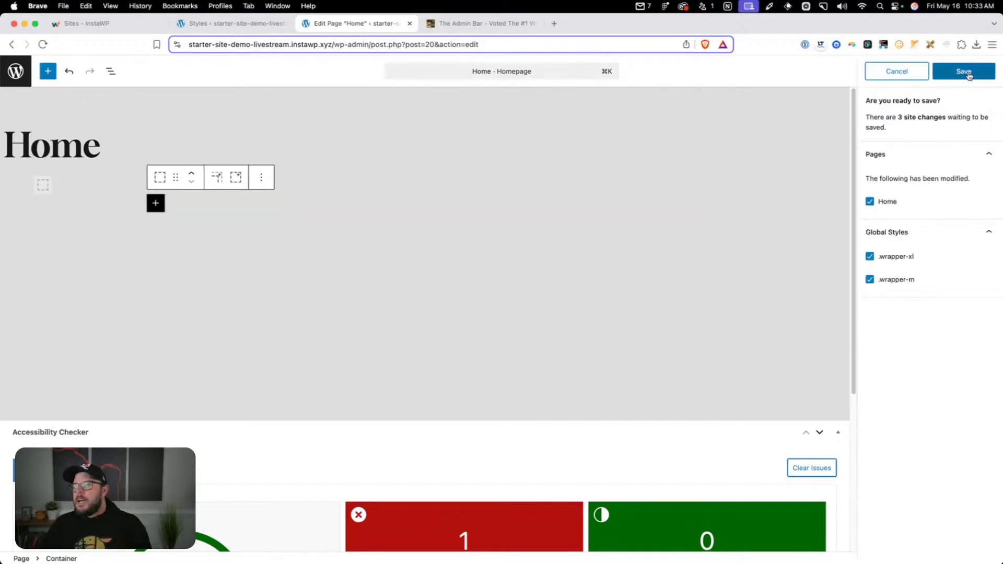
click(963, 70)
click(21, 77)
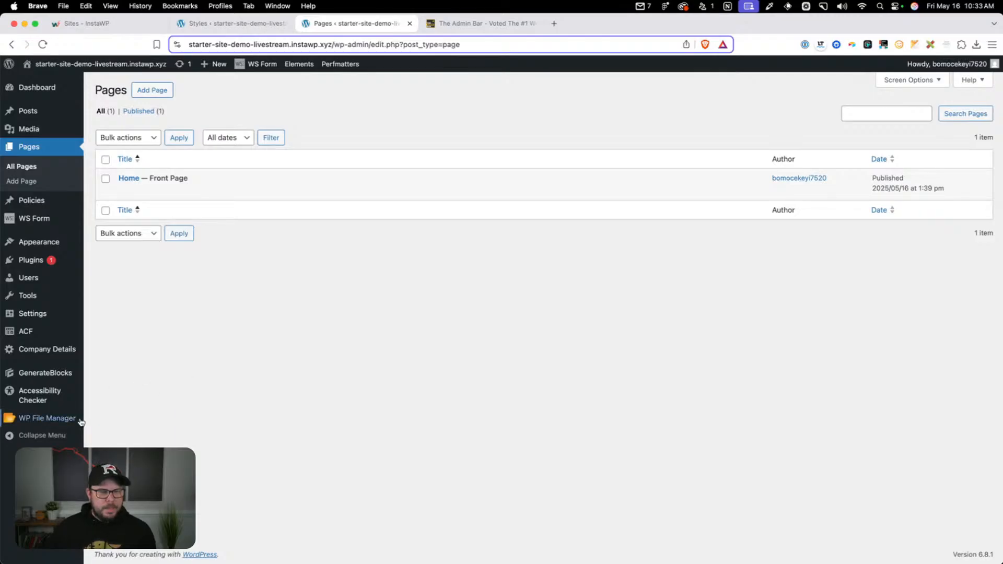
Move the default "Hello world!" post to the trash and delete it permanently
mouse_move(78, 418)
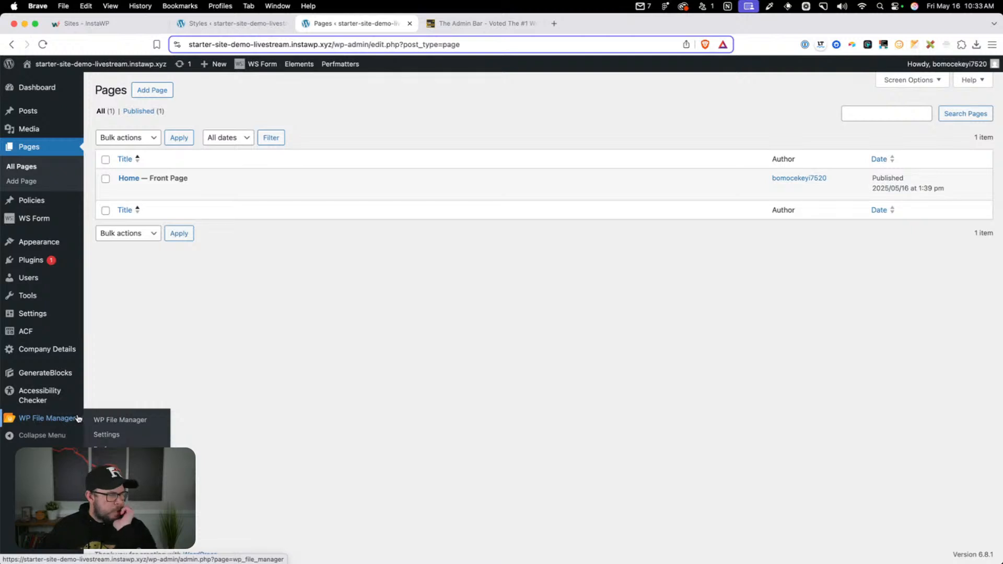
click(105, 115)
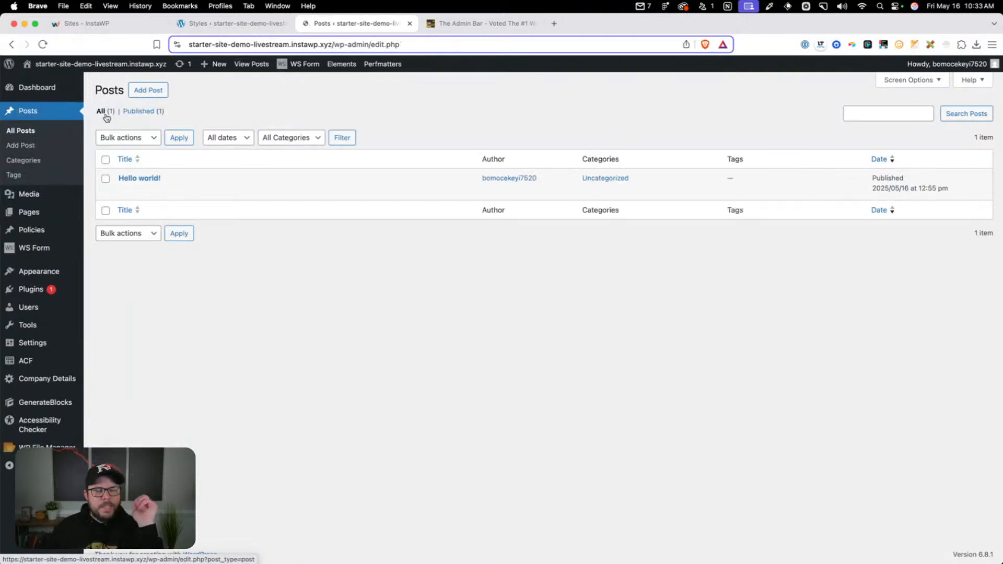
click(184, 189)
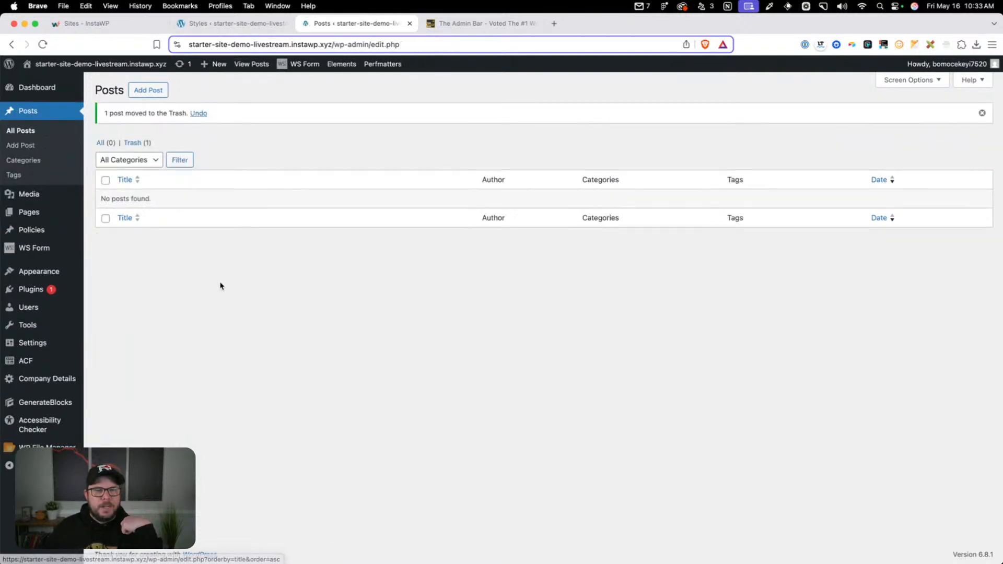
click(134, 143)
click(179, 191)
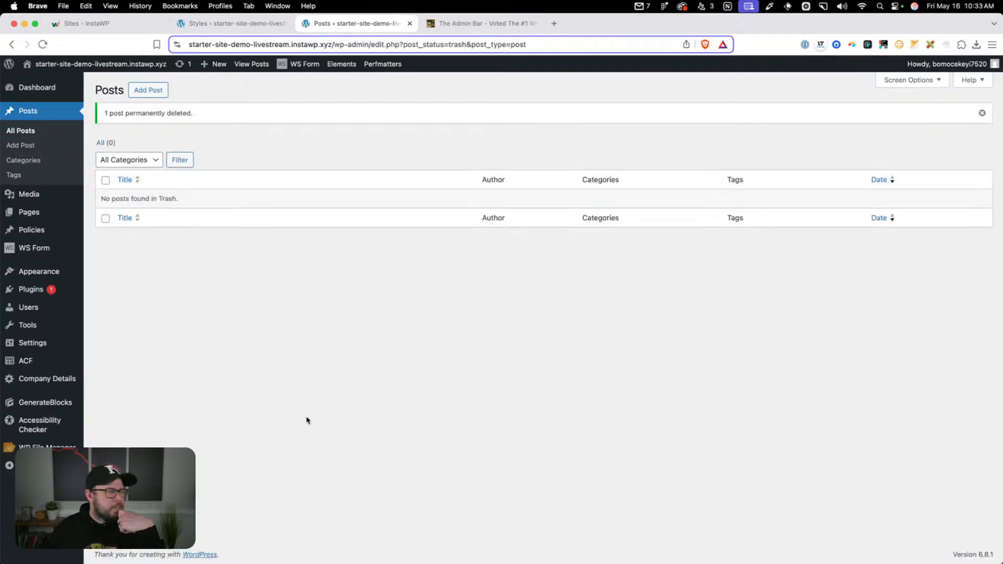
Rename the Uncategorized post category to General with the slug general, and return to the category list
click(35, 161)
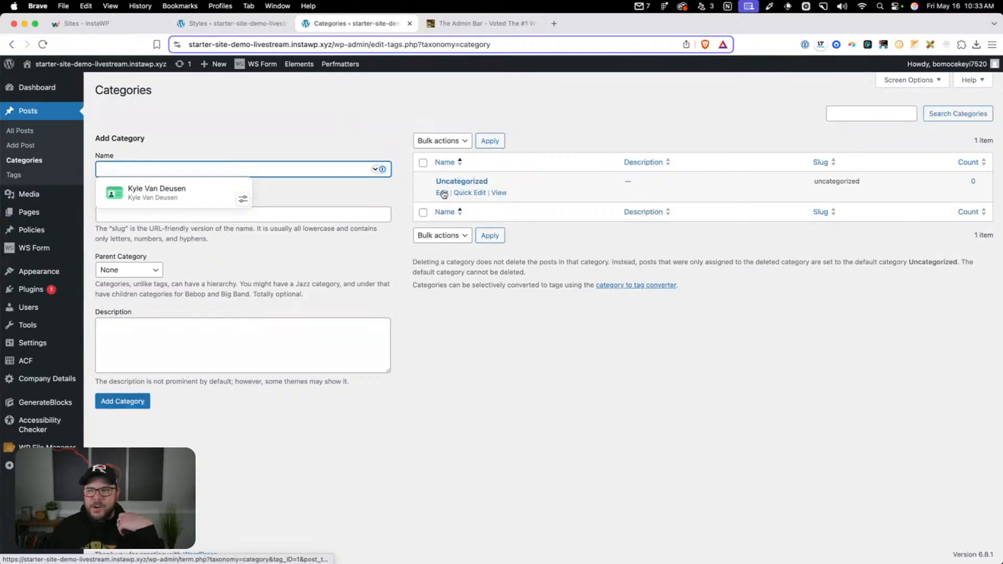
click(442, 193)
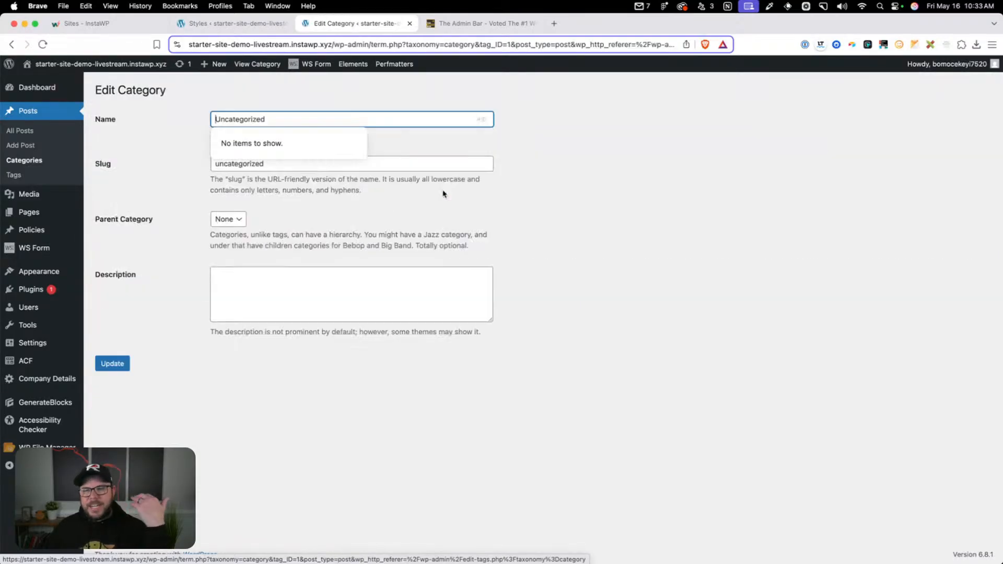
drag(321, 119, 182, 106)
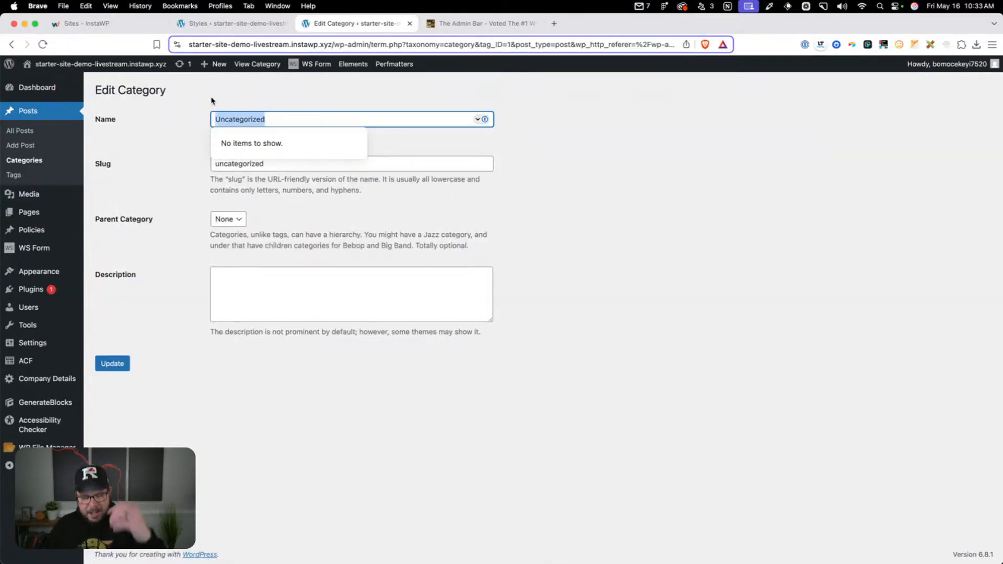
text(General)
key(Tab)
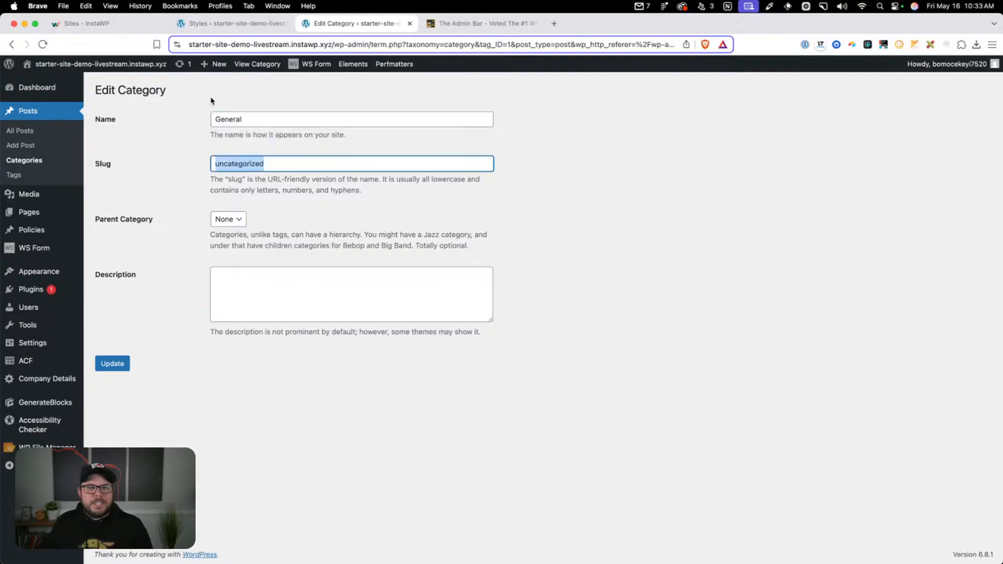
text(general)
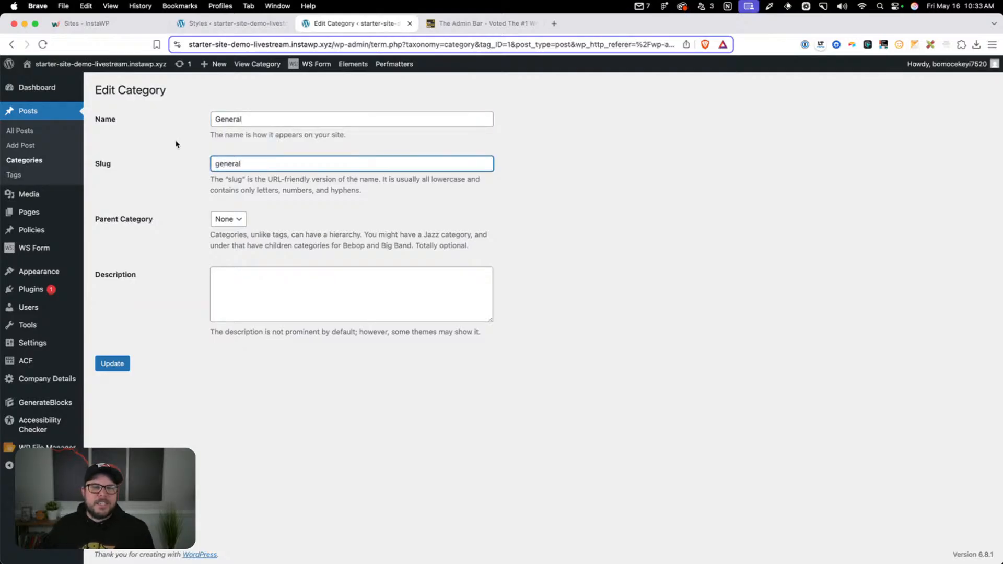
click(111, 364)
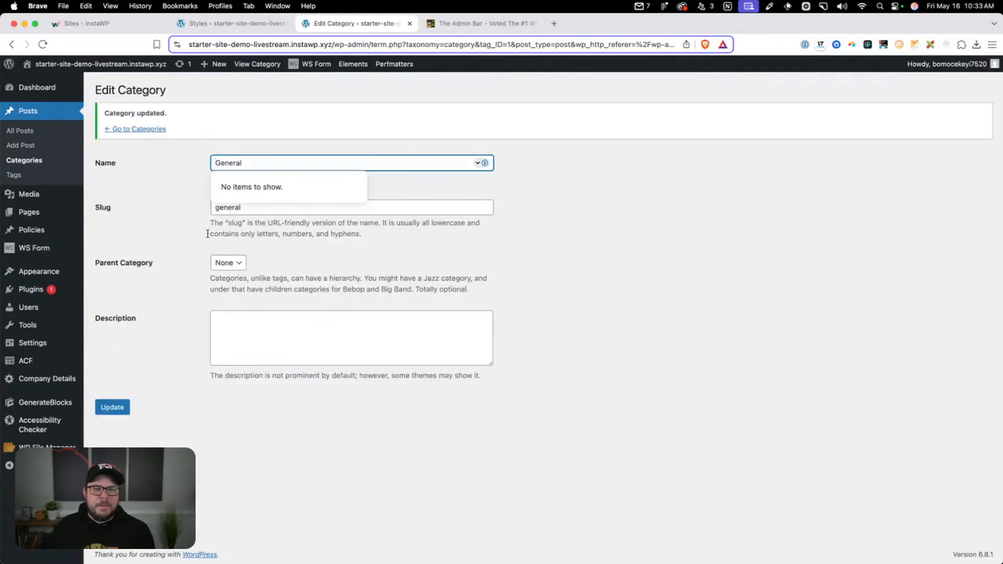
click(16, 160)
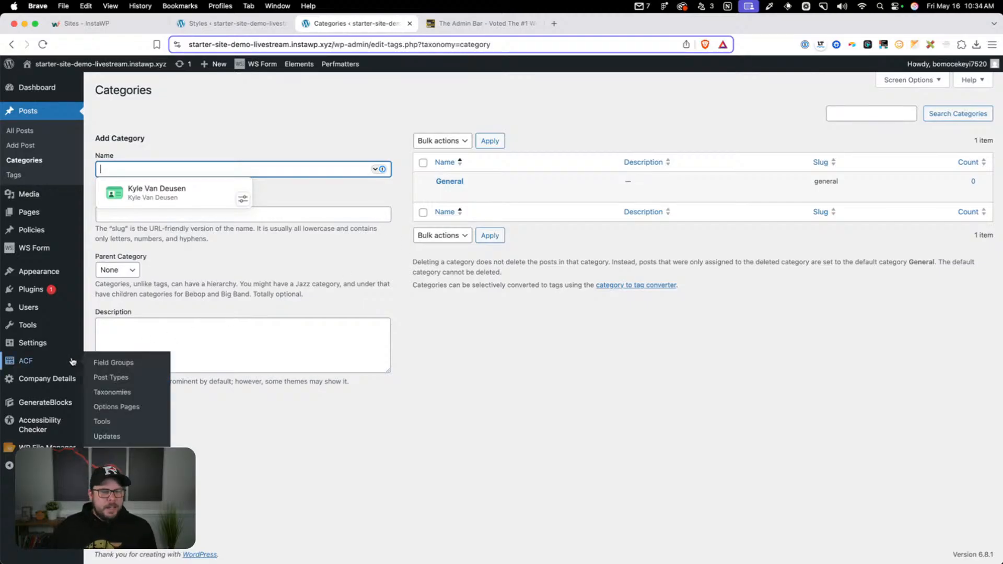
Open the general settings and examine the Administration Email Address setting
mouse_move(68, 344)
click(109, 341)
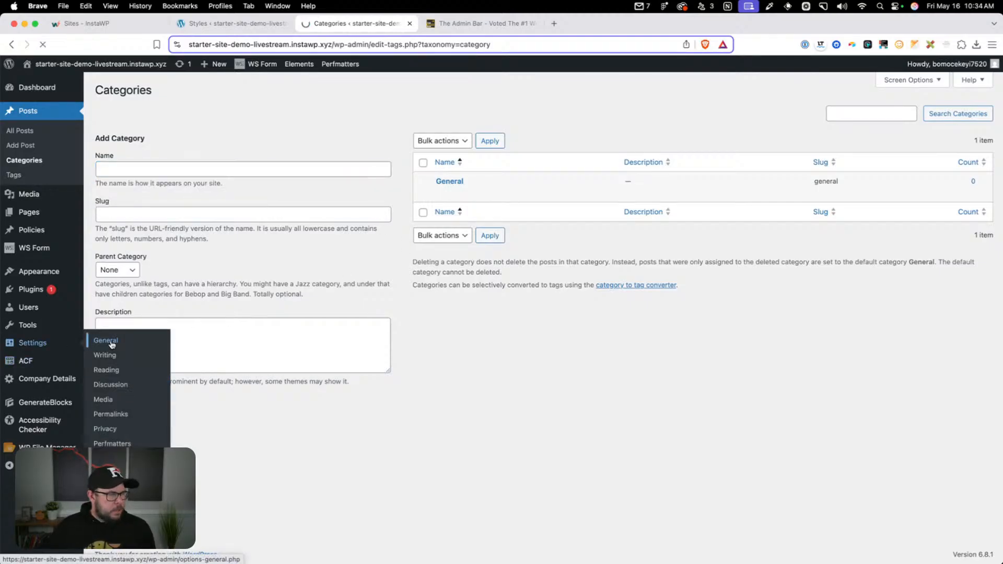
click(304, 327)
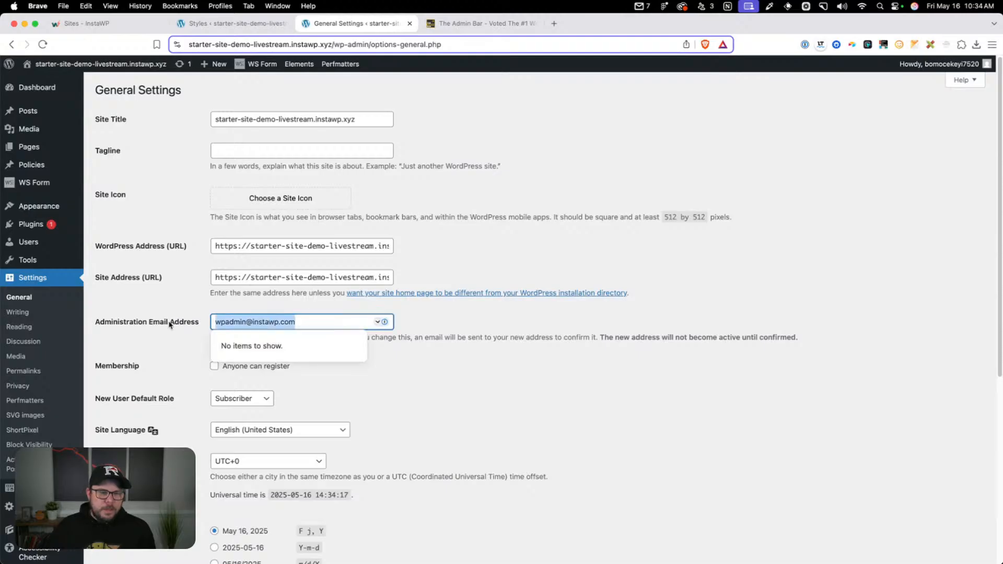
drag(226, 322, 253, 322)
click(252, 321)
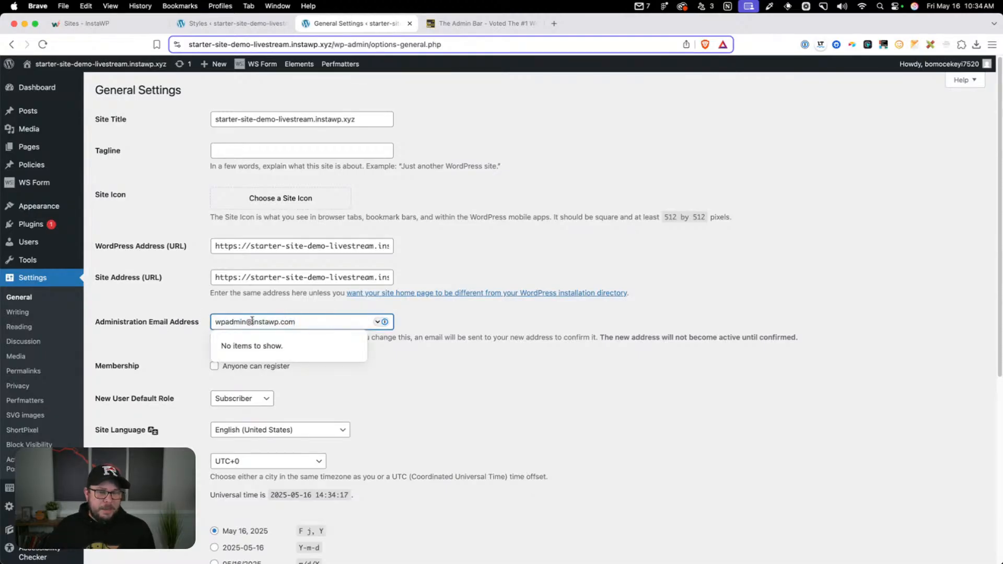
click(465, 327)
drag(351, 321, 214, 321)
click(214, 321)
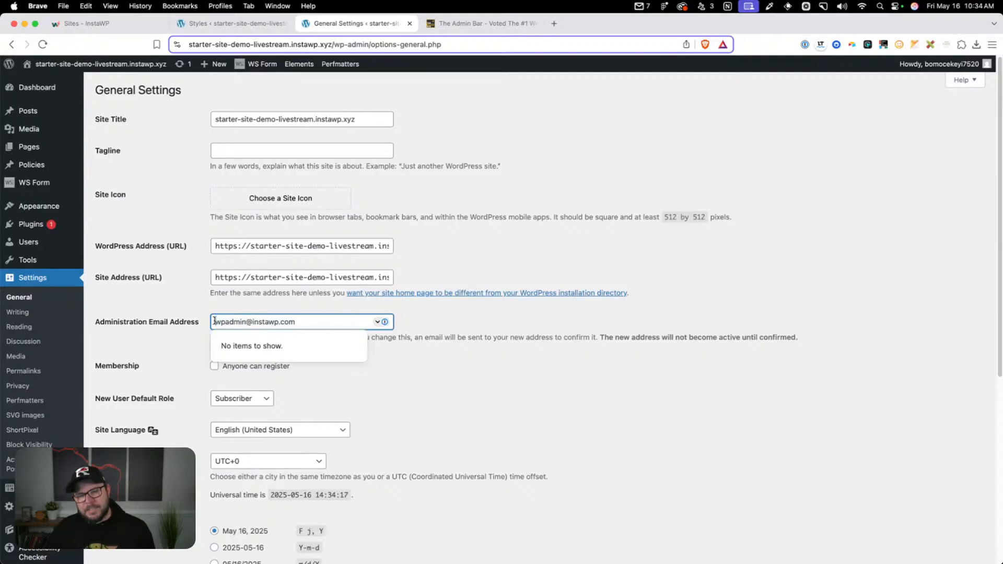
click(176, 322)
Set the site's timezone to New York and the first day of the week to Sunday
scroll(194, 313, down, 5)
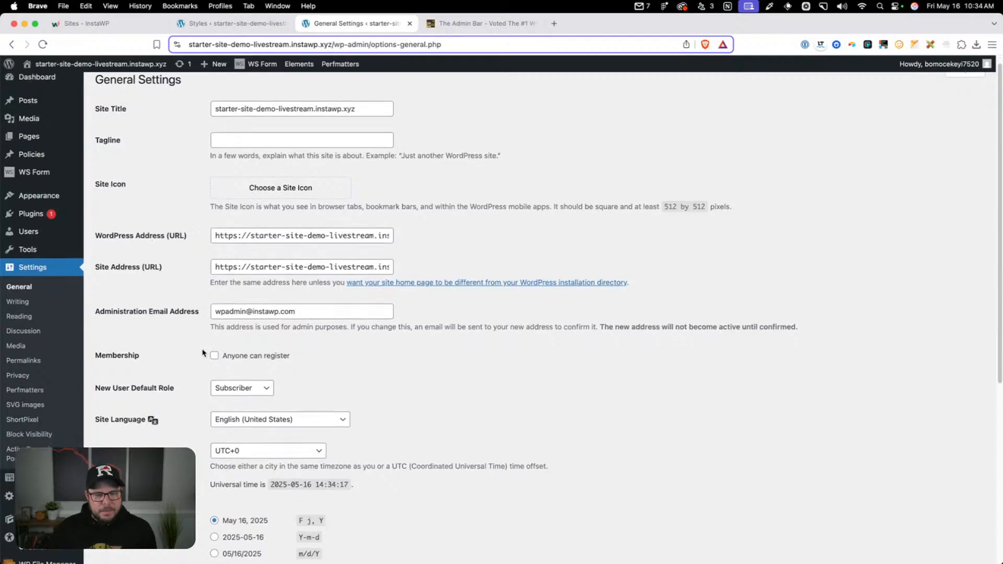
scroll(202, 364, down, 3)
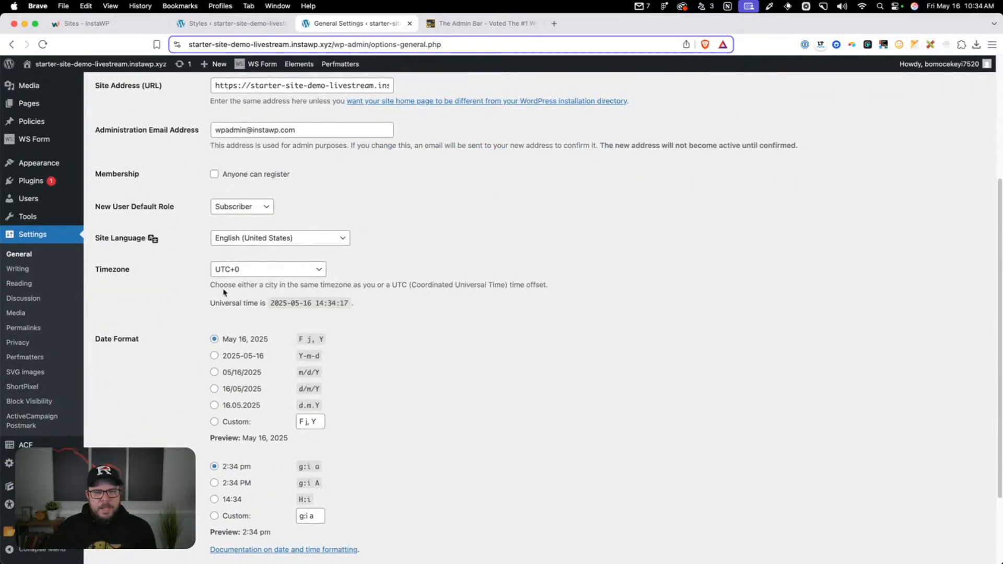
click(240, 270)
text(new)
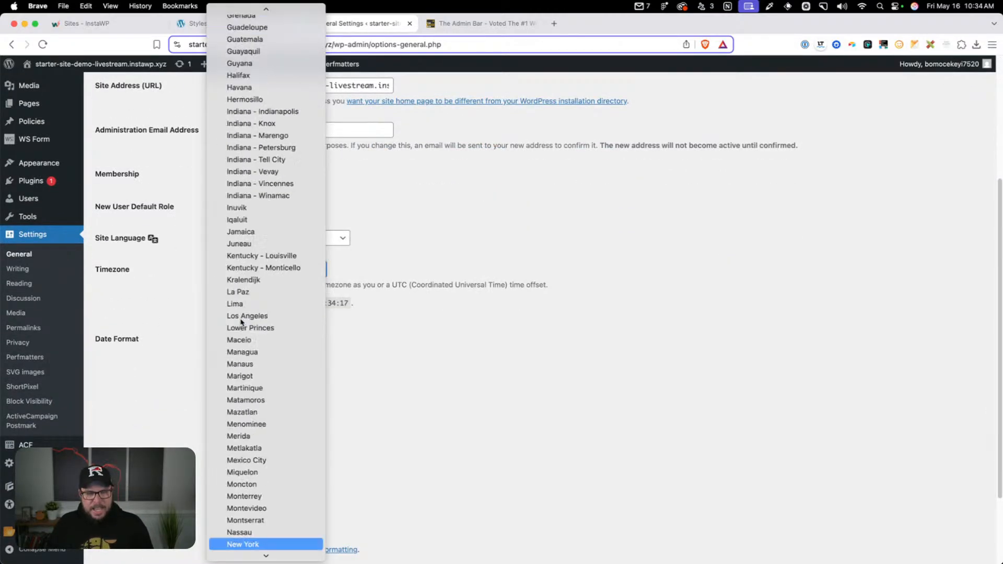
click(255, 545)
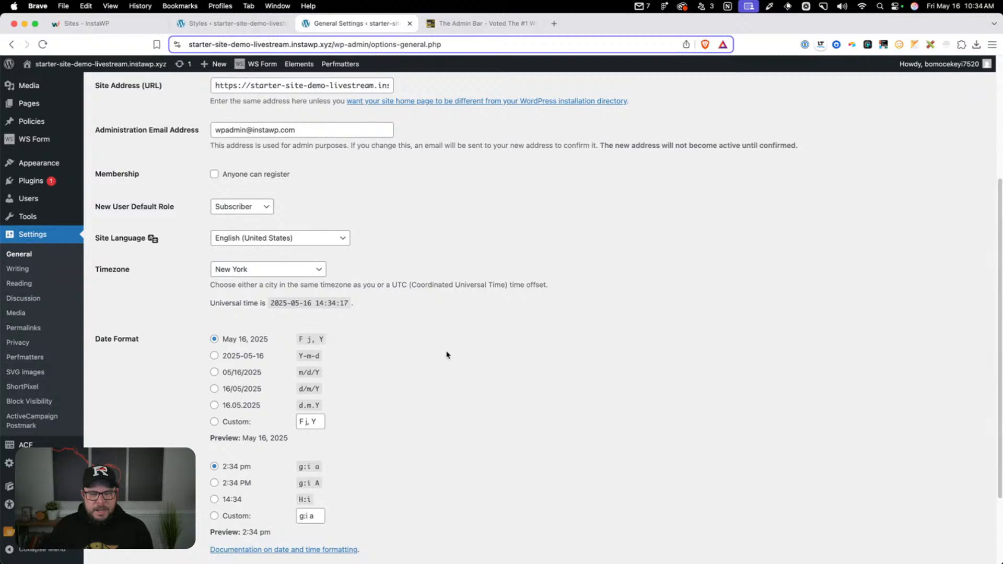
scroll(446, 355, down, 4)
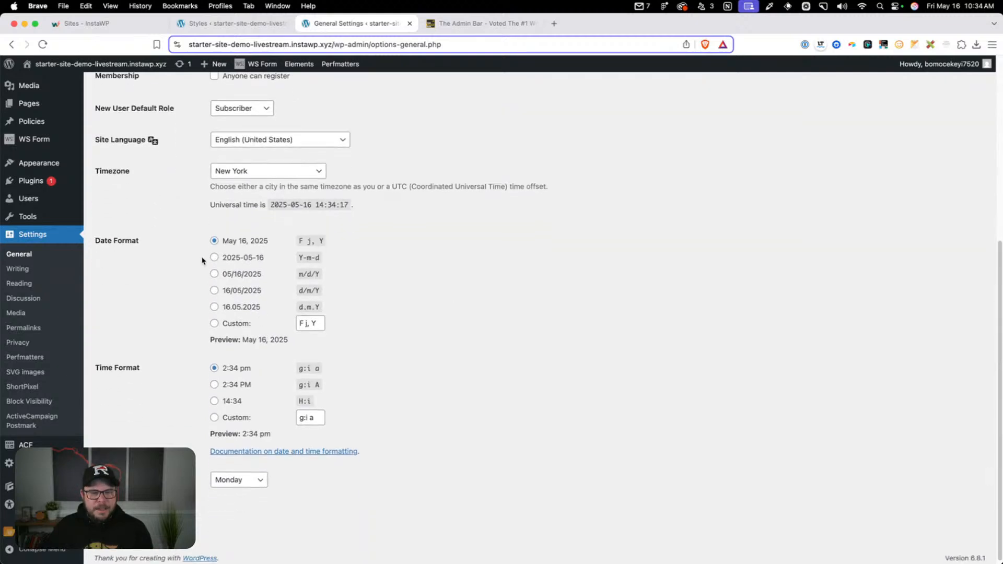
click(245, 480)
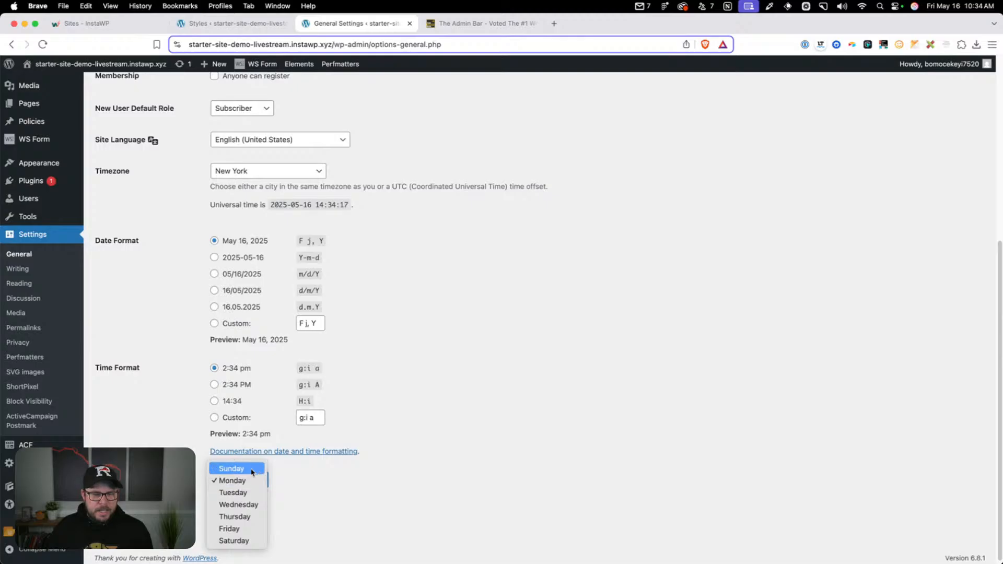
click(233, 468)
Save the general settings and visit the site's front end
click(377, 505)
click(232, 518)
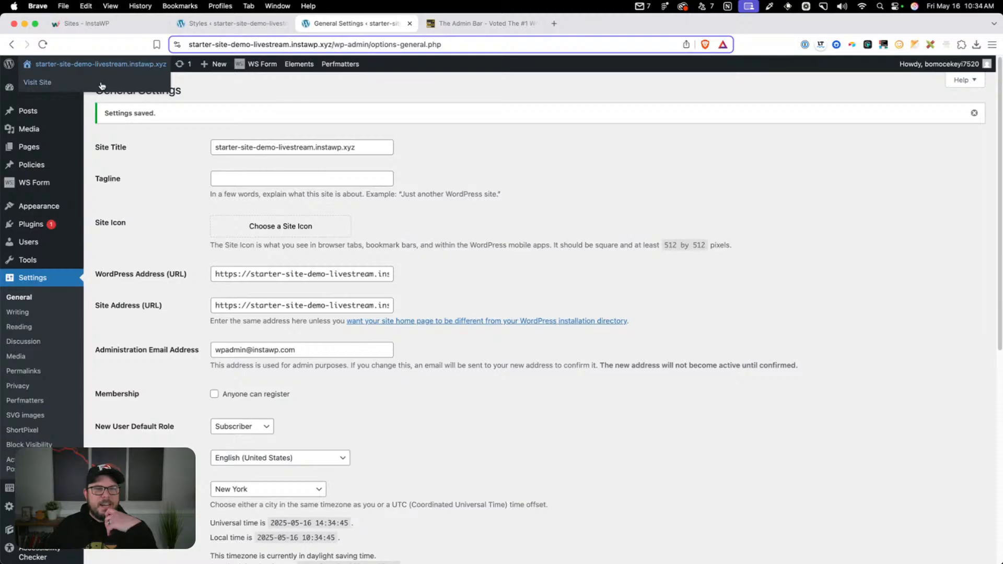
click(102, 80)
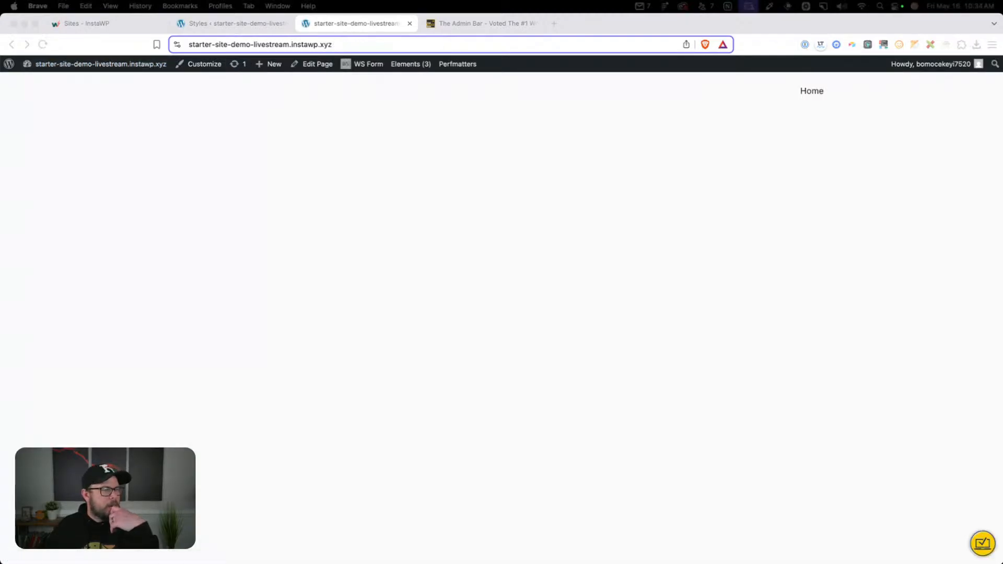
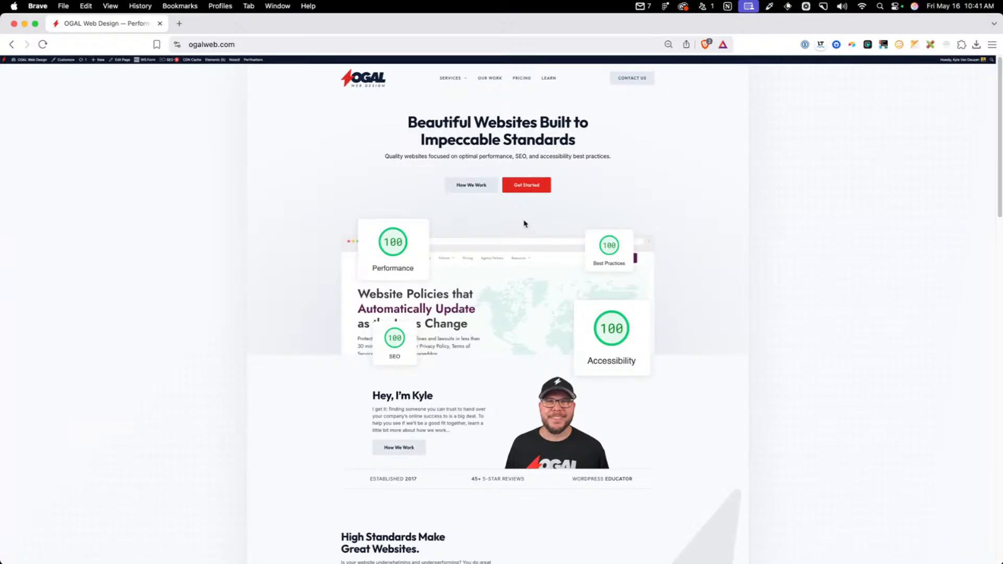
Enlarge the ogalweb.com homepage and inspect the styles of its site-wrapper element
key(super+equal)
key(super+equal)
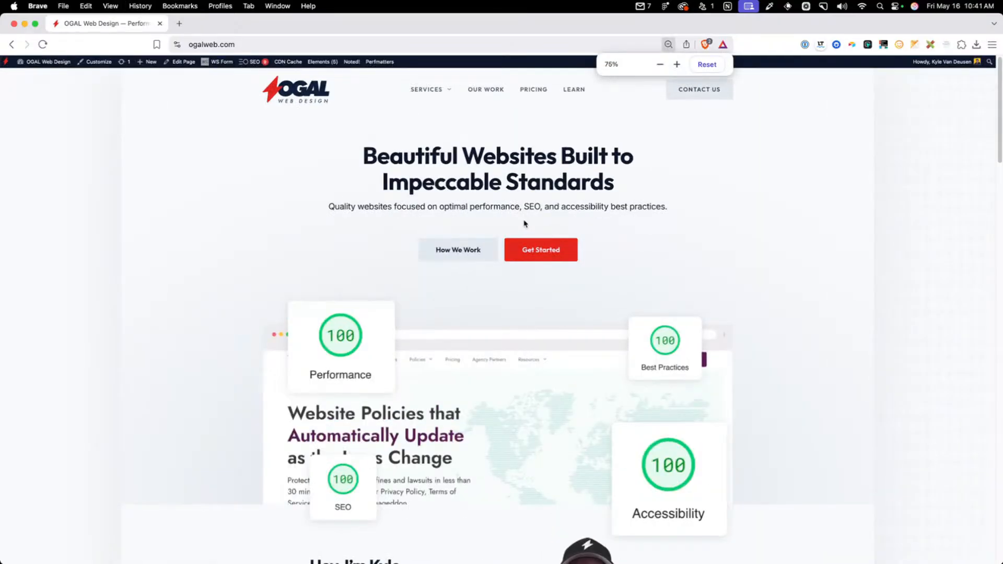
key(super+equal)
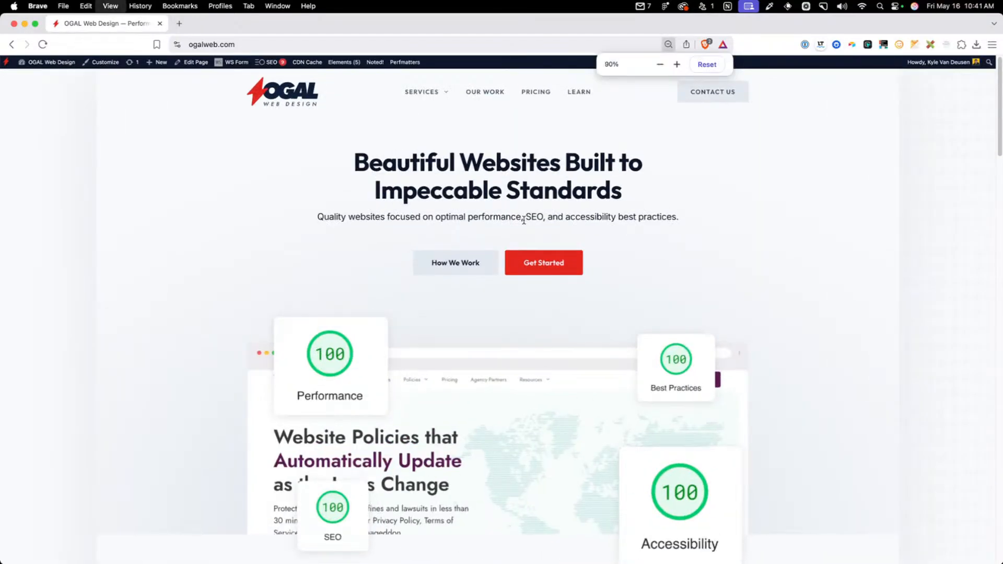
key(super+equal)
key(super+equal)
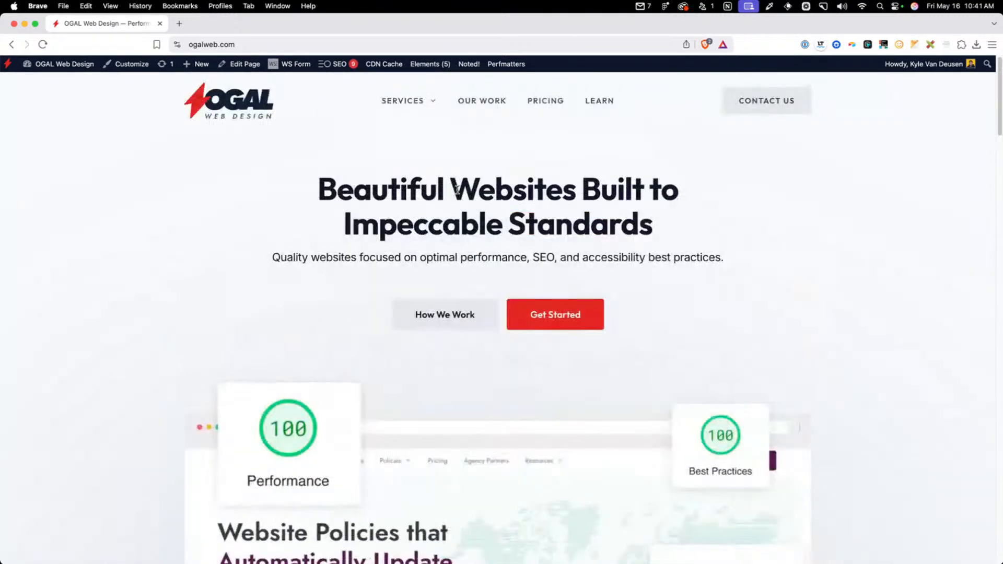
right_click(457, 189)
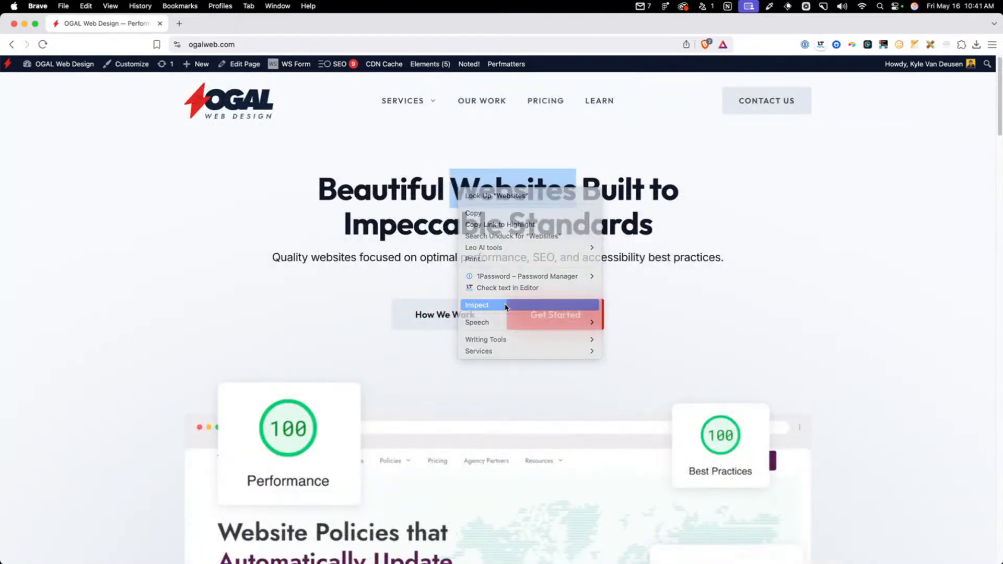
click(505, 304)
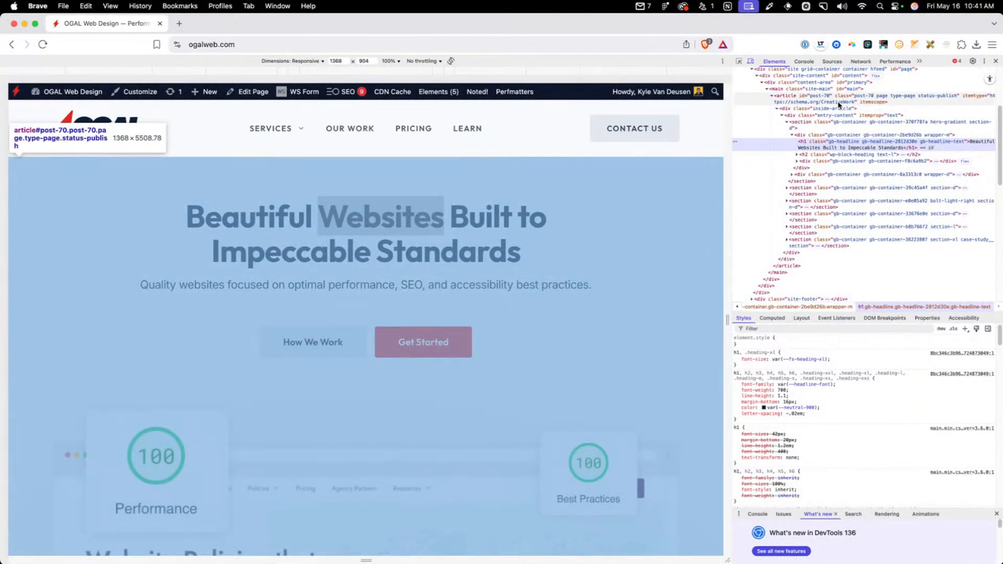
scroll(836, 102, up, 2)
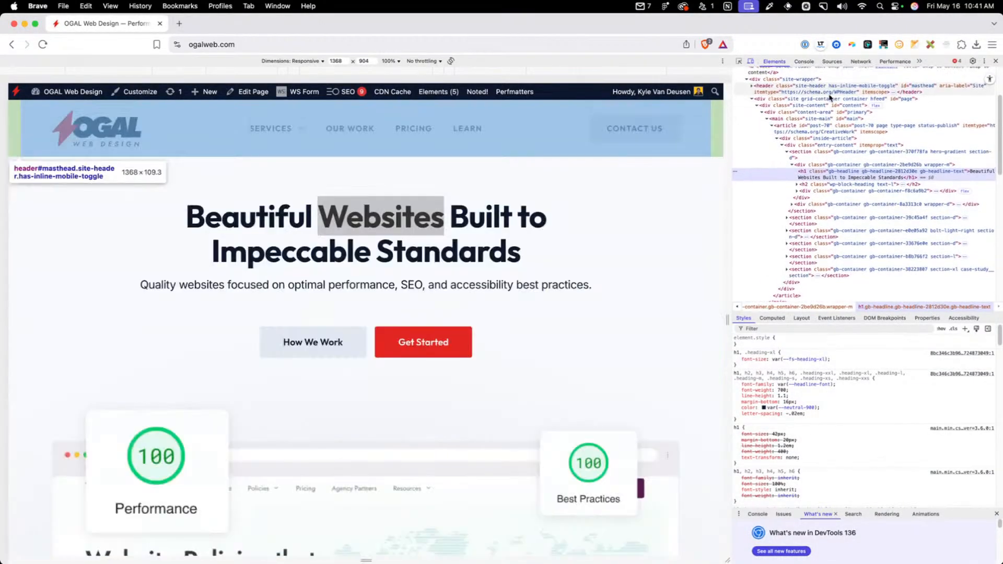
scroll(838, 104, up, 2)
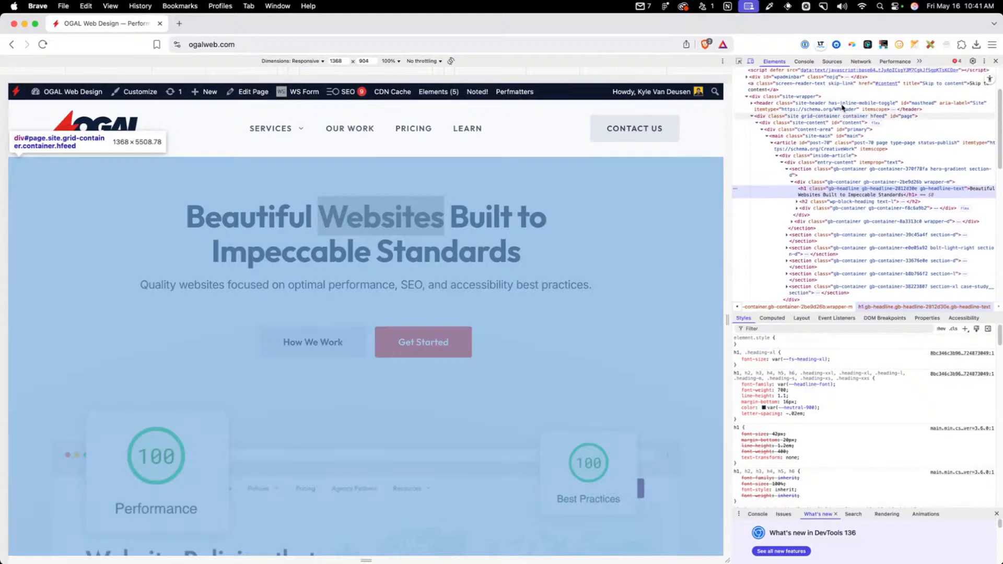
click(835, 97)
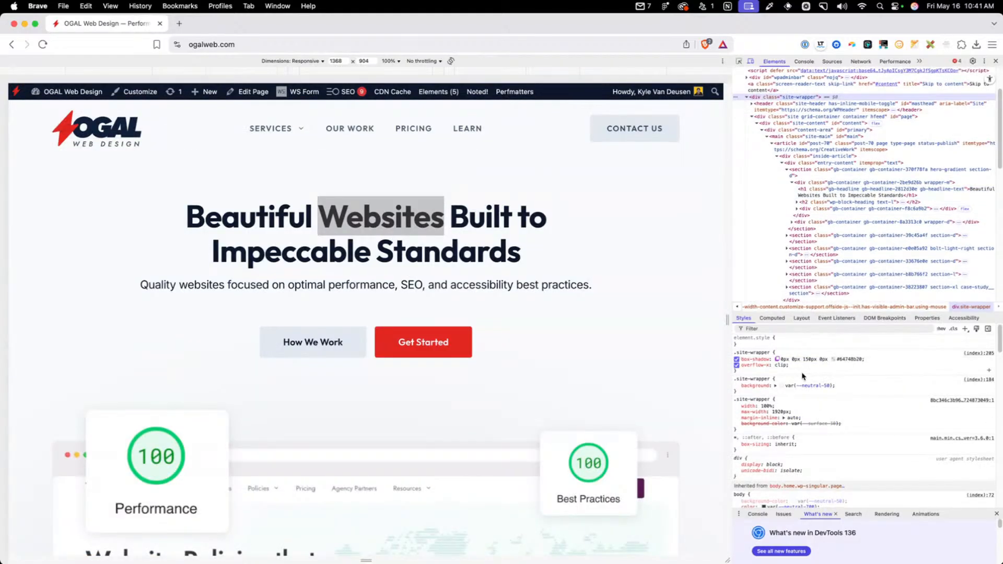
Override the site-wrapper's max-width with 9999 in the inspected styles, and close the developer tools
click(780, 412)
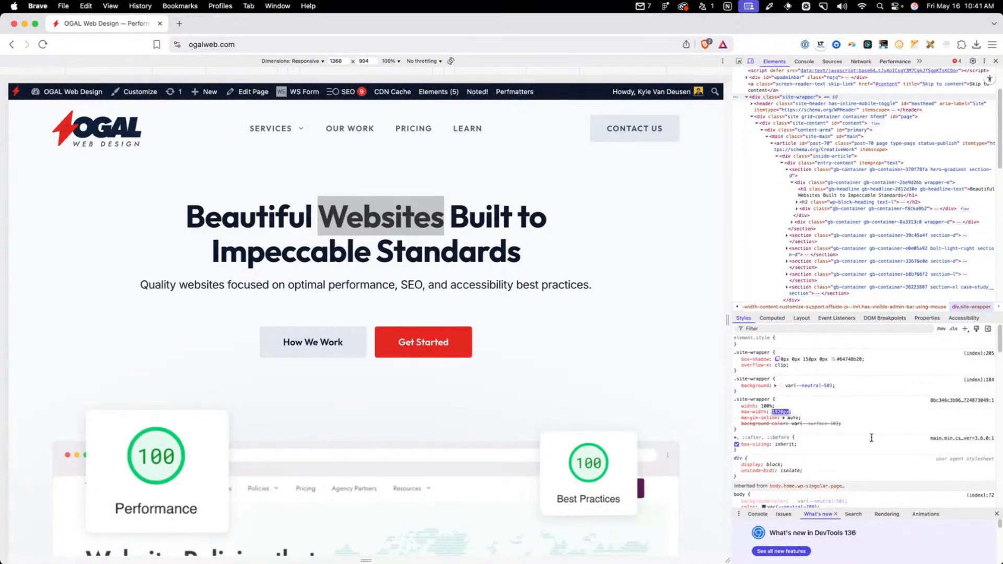
click(773, 411)
text(9999)
click(855, 406)
click(591, 359)
click(996, 61)
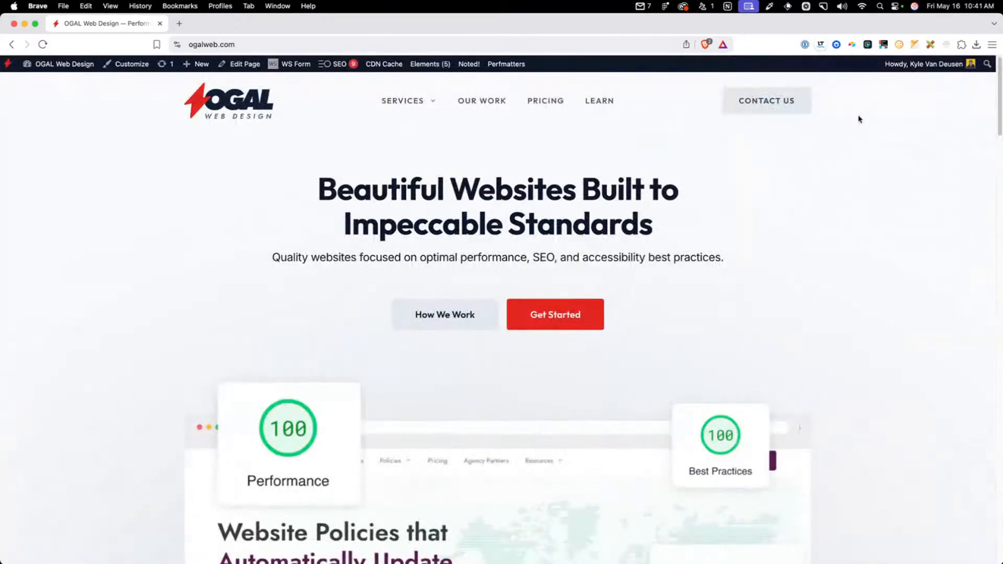
Examine how the homepage sections spread across a very wide viewport, from the hero down to the footer
key(super+minus)
key(super+minus)
key(super+minus)
key(super+minus)
key(super+minus)
key(super+minus)
key(super+minus)
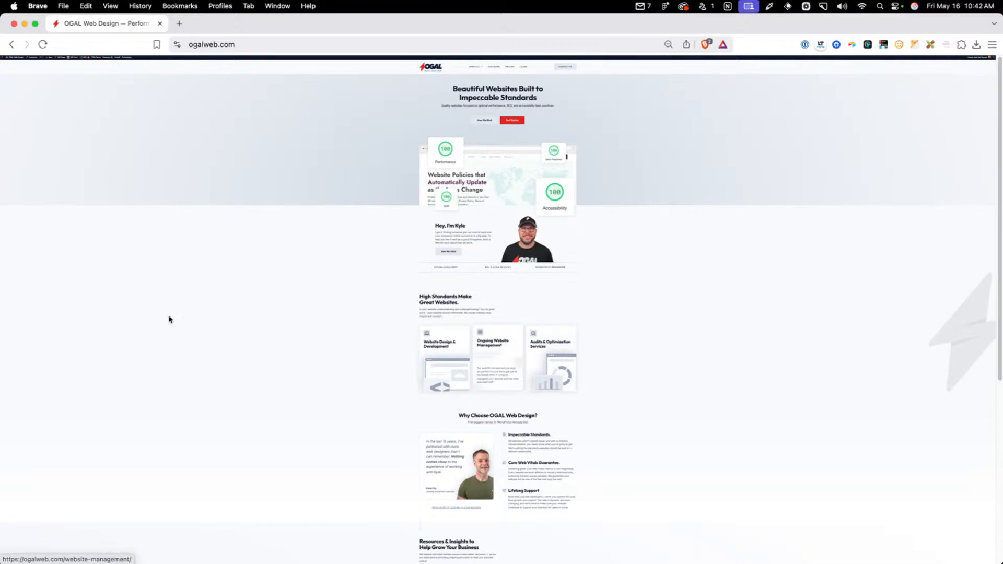
scroll(973, 349, down, 10)
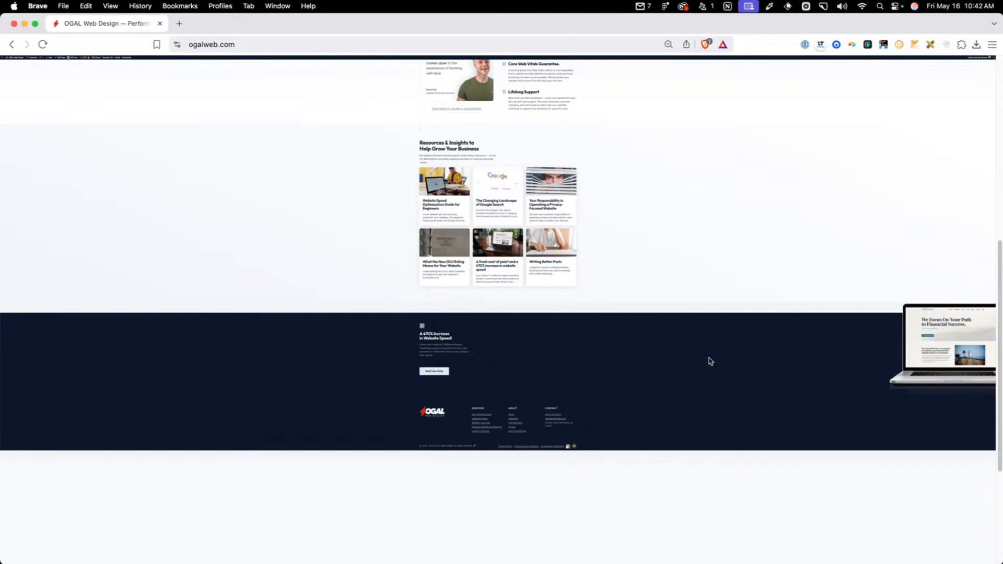
scroll(952, 334, up, 10)
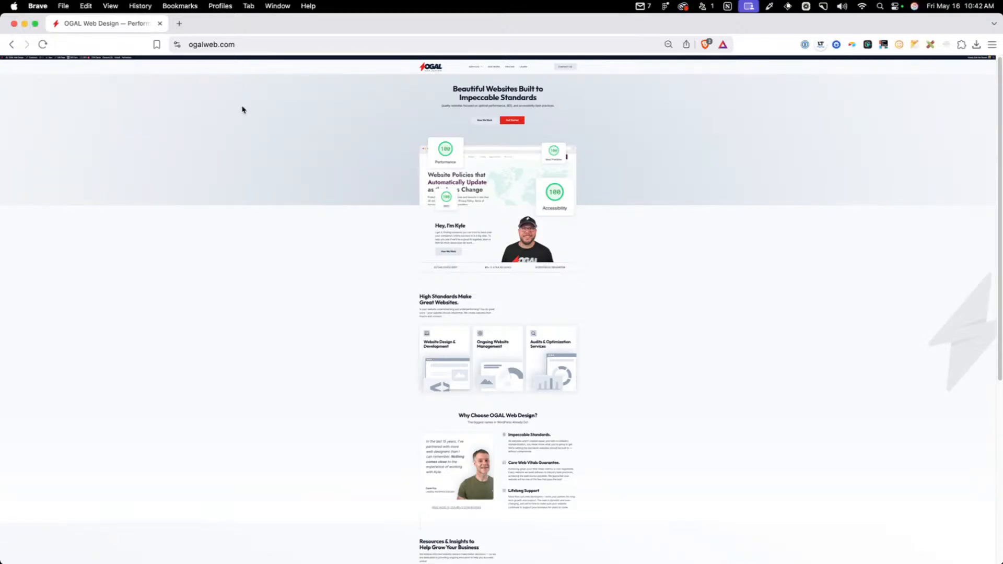
key(super+equal)
key(super+equal)
key(super+equal)
key(super+equal)
key(super+equal)
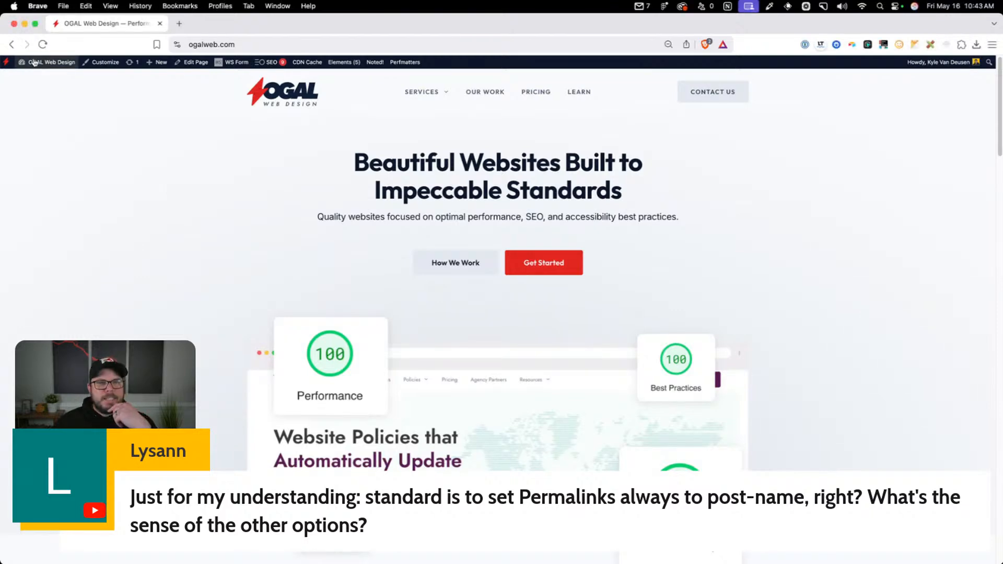
Leave the ogalweb.com site and open the permalink settings of the starter demo site
click(40, 77)
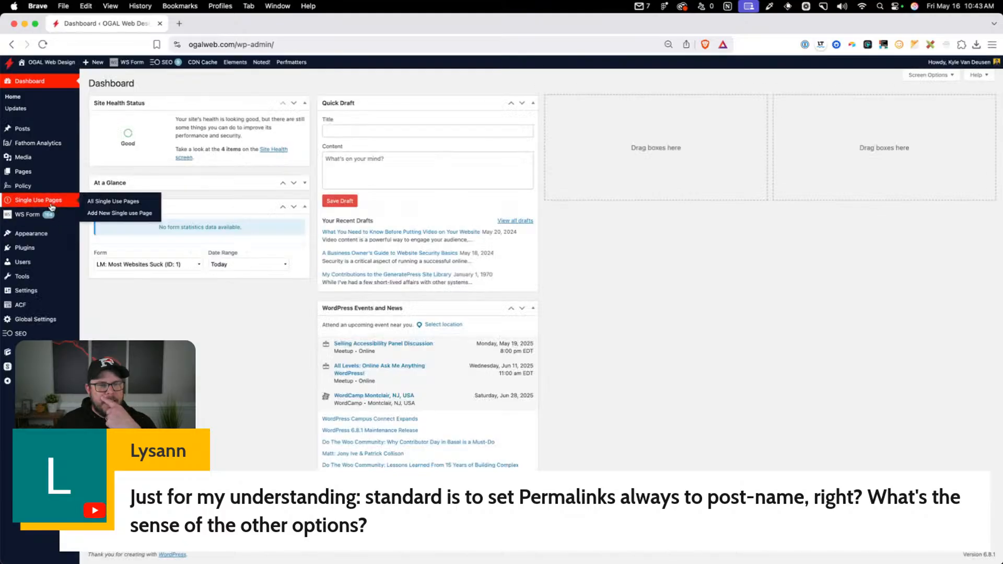
click(160, 24)
click(236, 21)
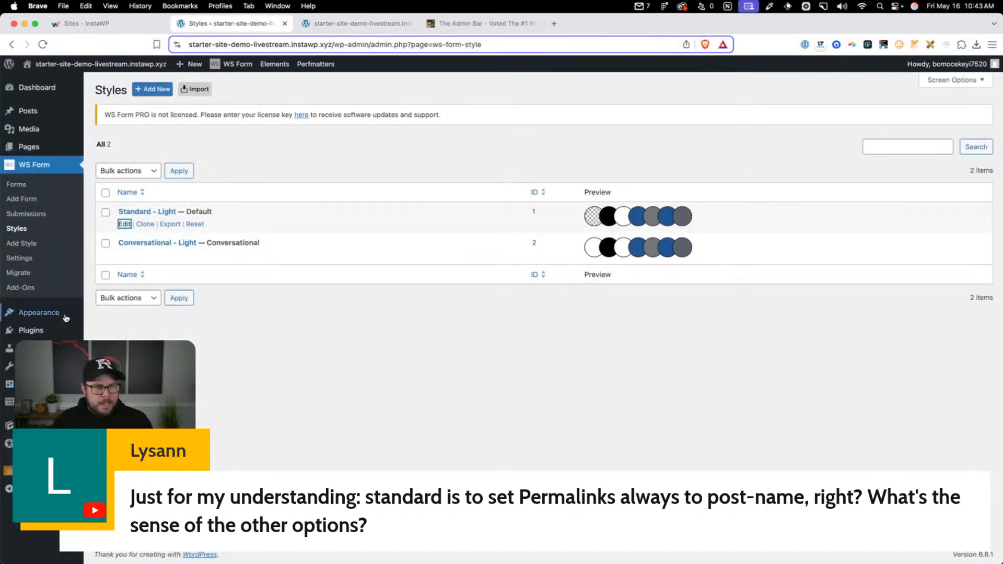
mouse_move(66, 318)
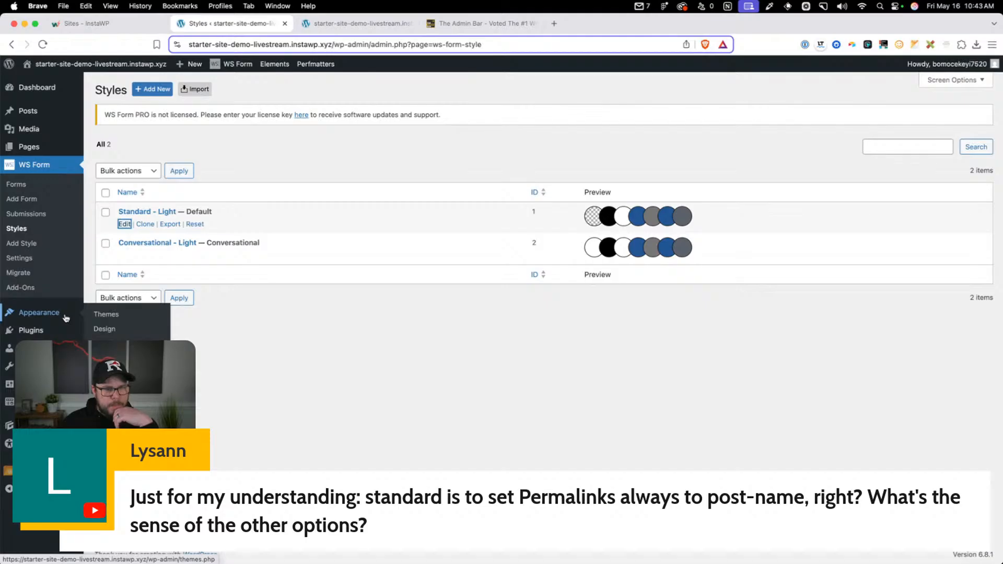
mouse_move(52, 384)
click(109, 415)
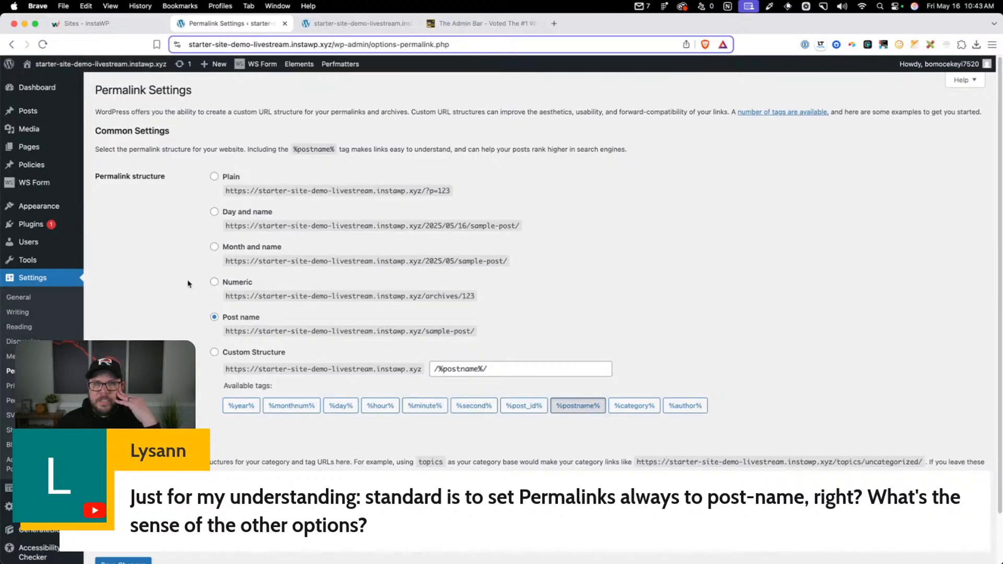
Try the Custom Structure permalink option and switch back to Post name
scroll(188, 283, down, 2)
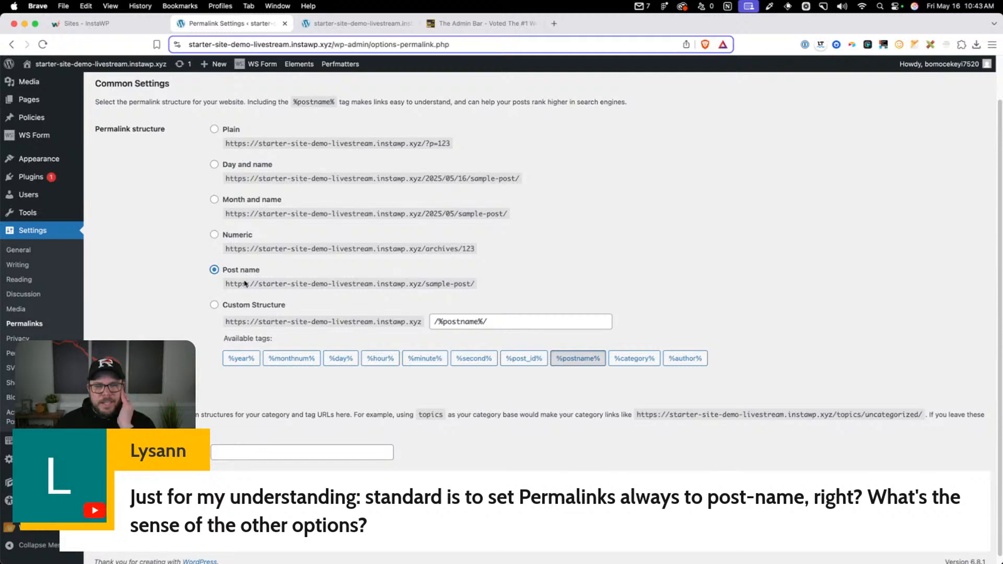
click(264, 306)
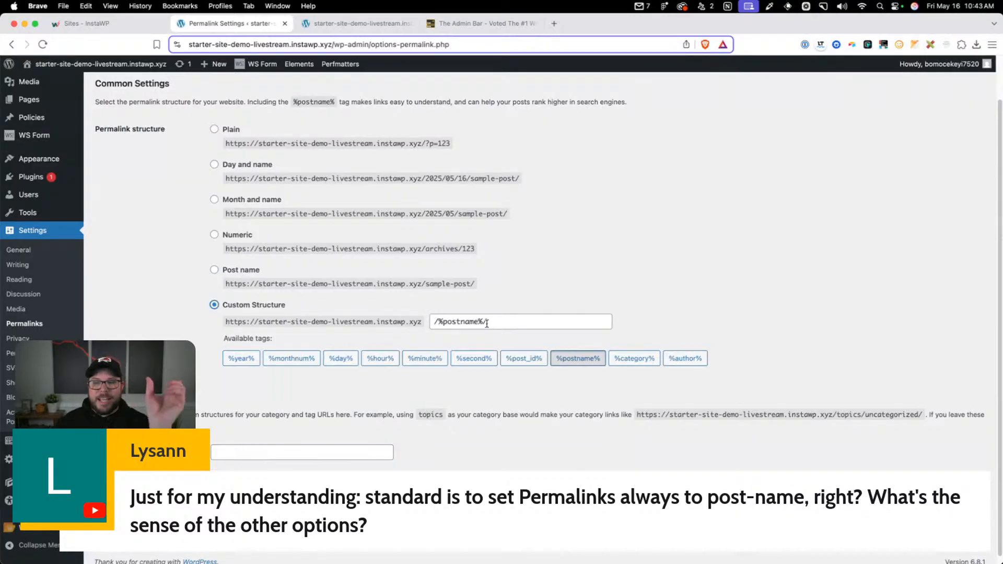
click(214, 270)
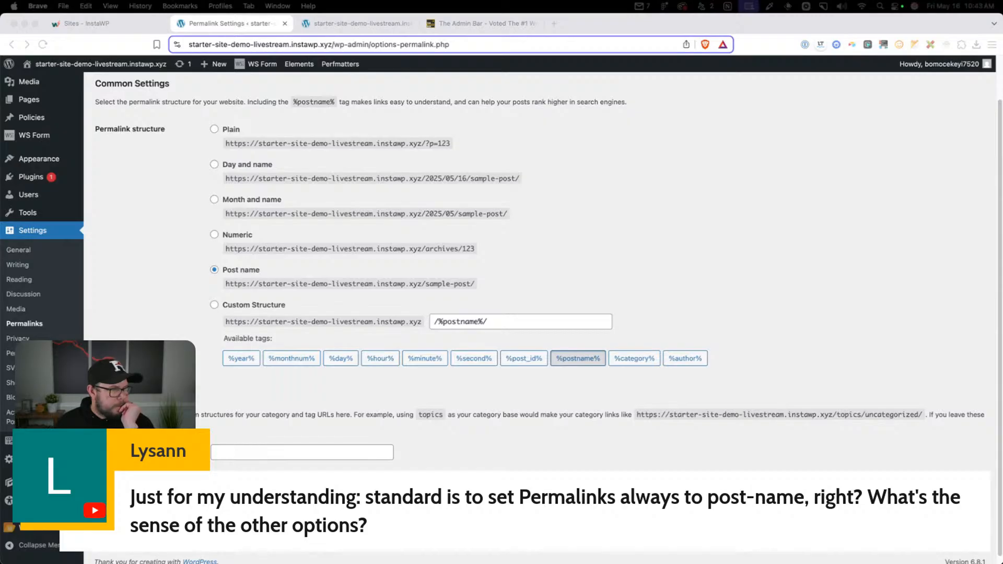
click(129, 343)
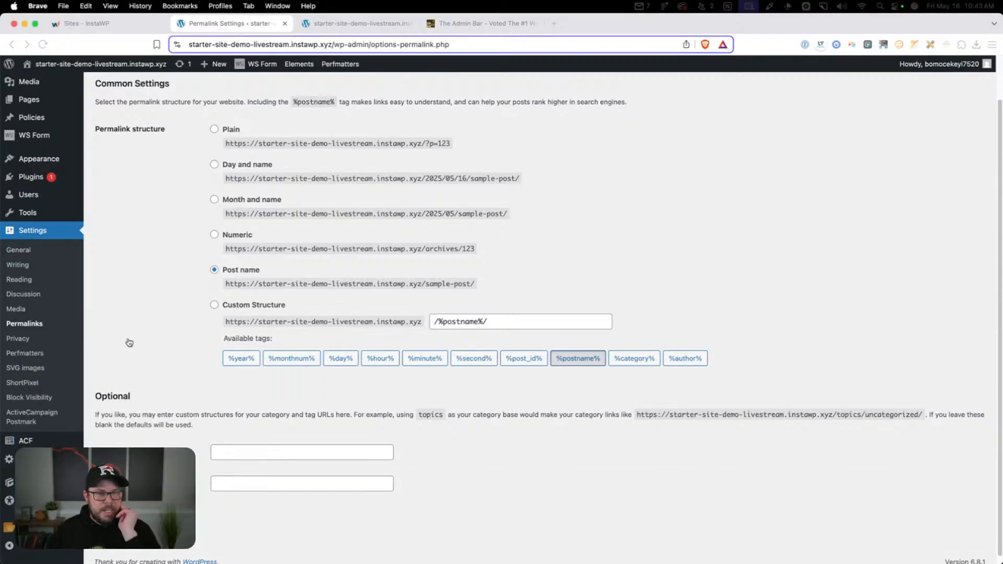
Deactivate the WP File Manager plugin and delete it from the installed plugins
click(107, 183)
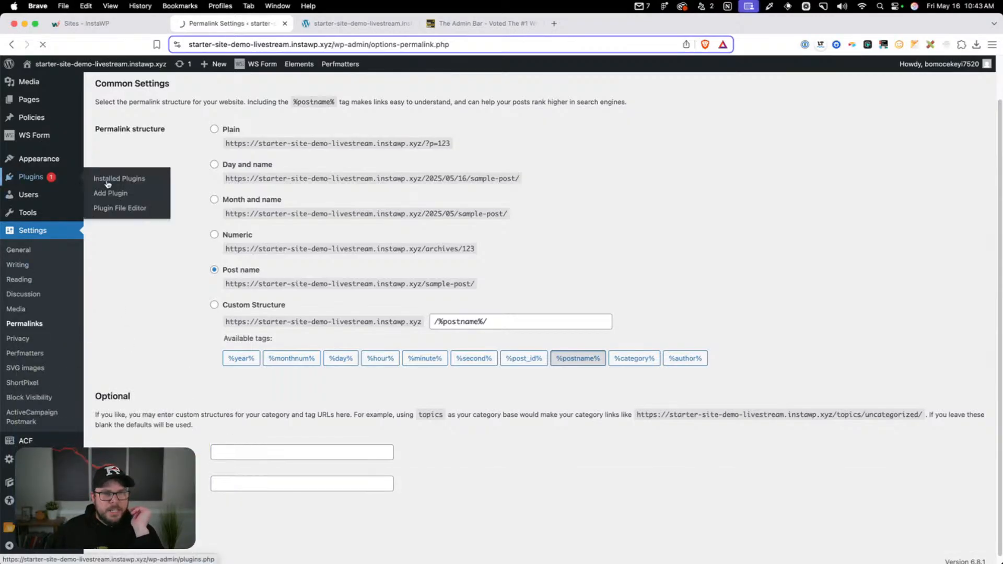
scroll(198, 383, down, 5)
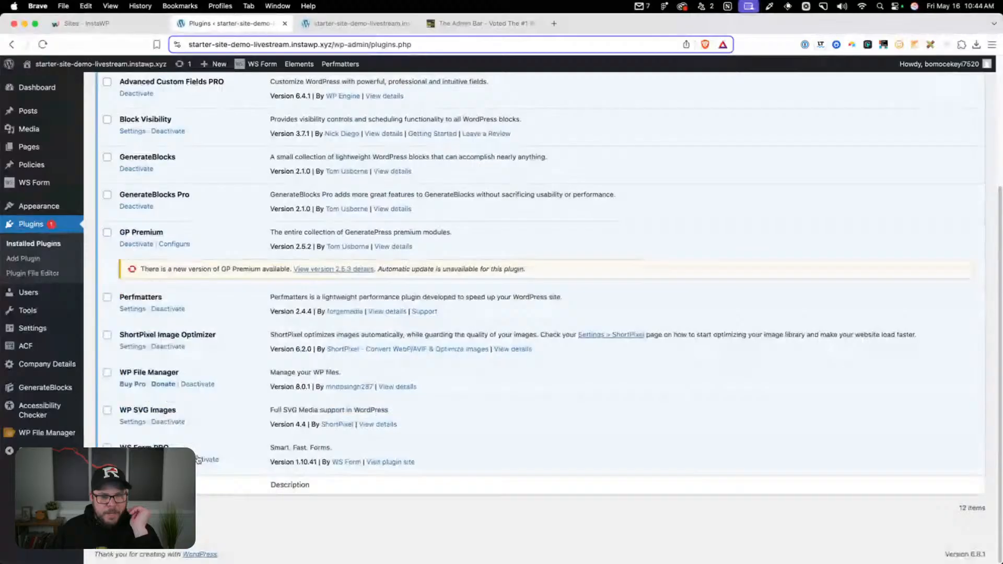
click(199, 384)
scroll(201, 402, down, 5)
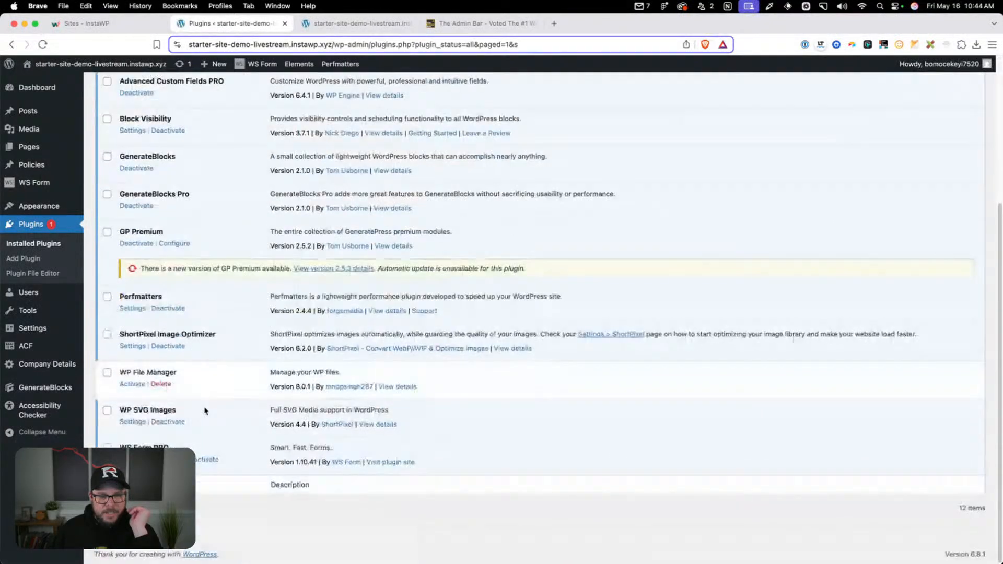
click(161, 384)
click(589, 108)
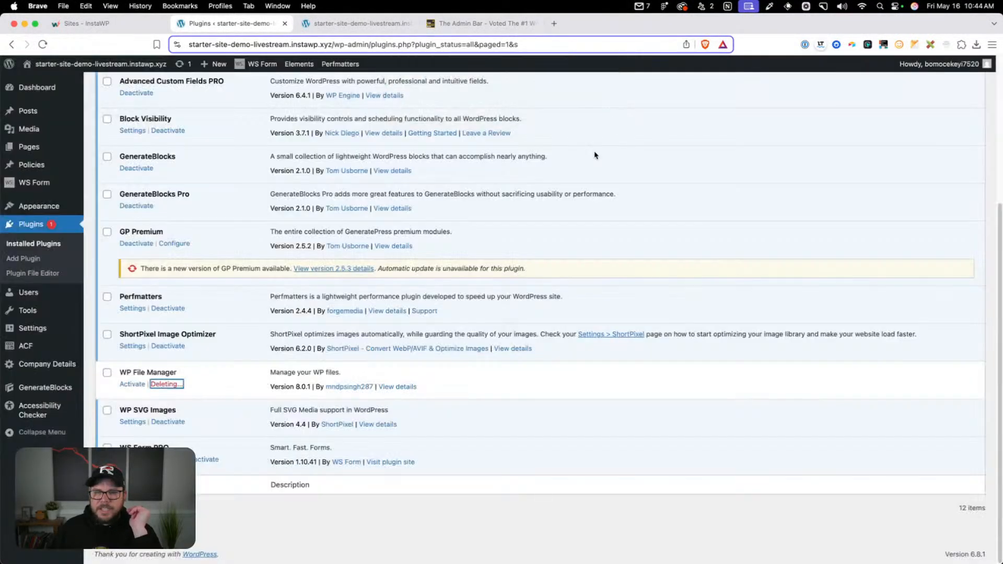